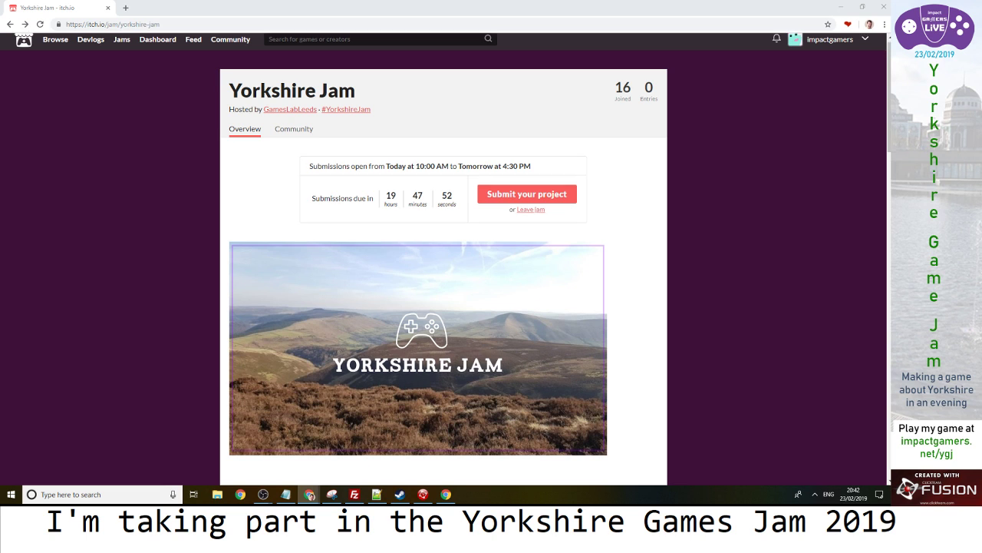
# Read through the Yorkshire Jam page, covering the jam dates and start time, theme, resources, FAQ and venues
pyautogui.scroll(-3, 443, 259)
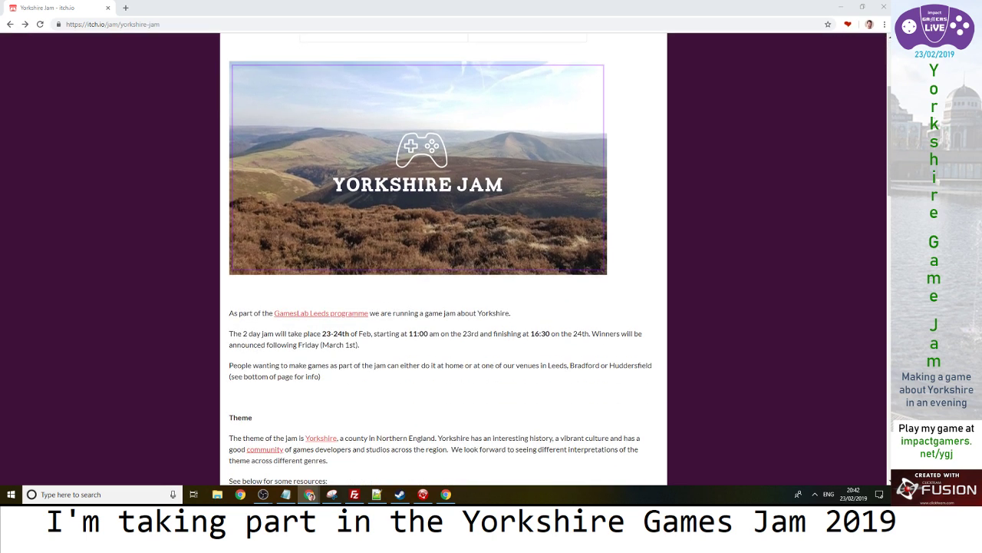
pyautogui.scroll(-1, 444, 258)
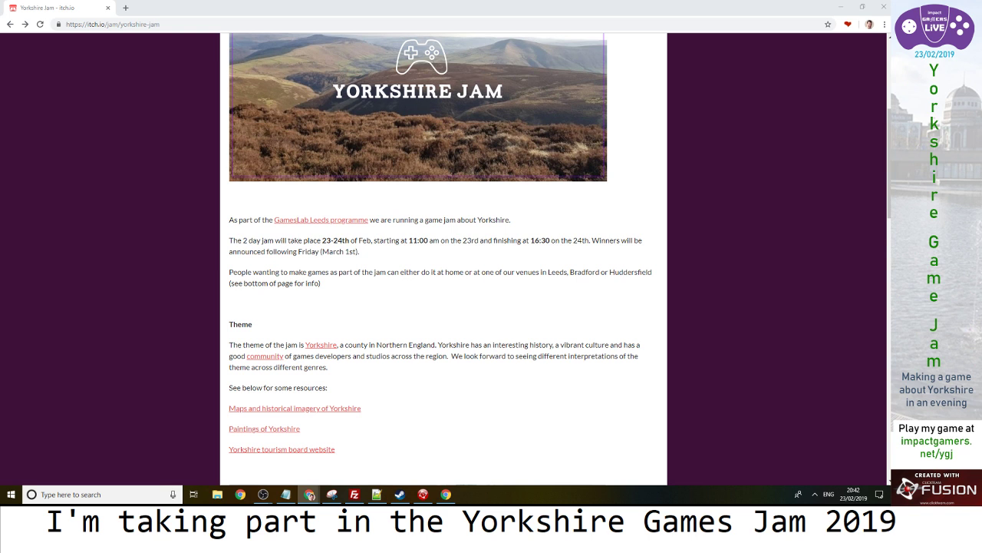
pyautogui.scroll(-1, 444, 258)
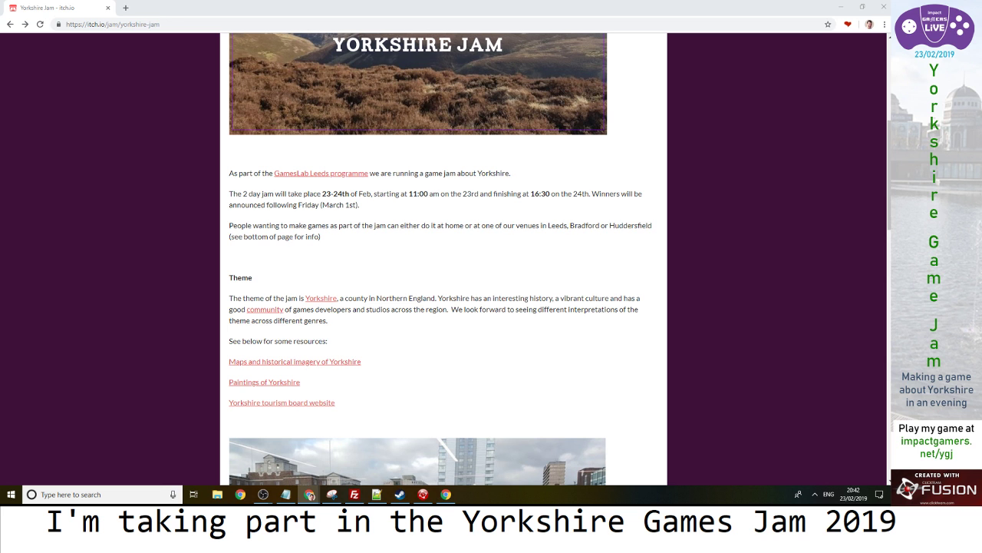
pyautogui.moveTo(274, 194); pyautogui.dragTo(464, 208)
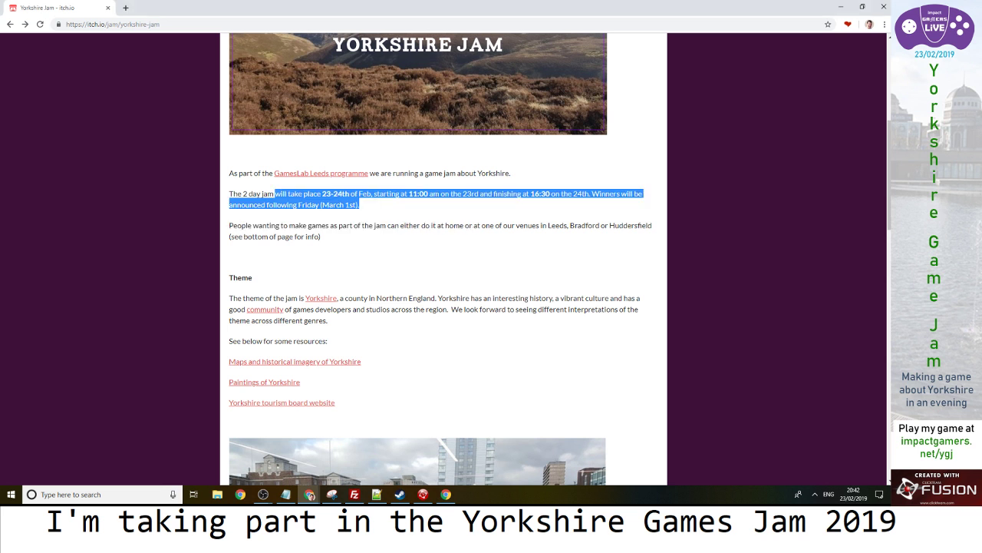
pyautogui.click(425, 195)
pyautogui.doubleClick(424, 194)
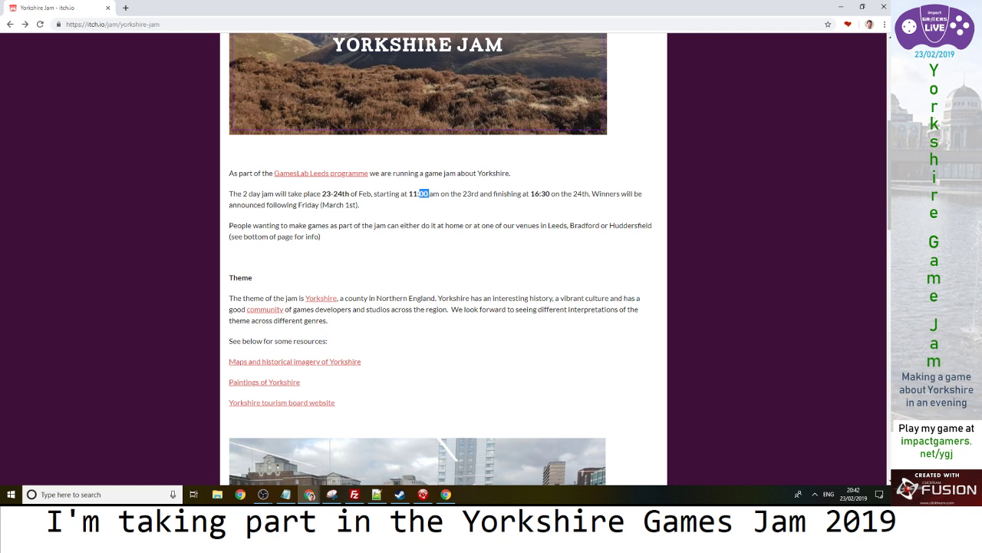
pyautogui.scroll(-2, 444, 259)
pyautogui.scroll(-2, 443, 258)
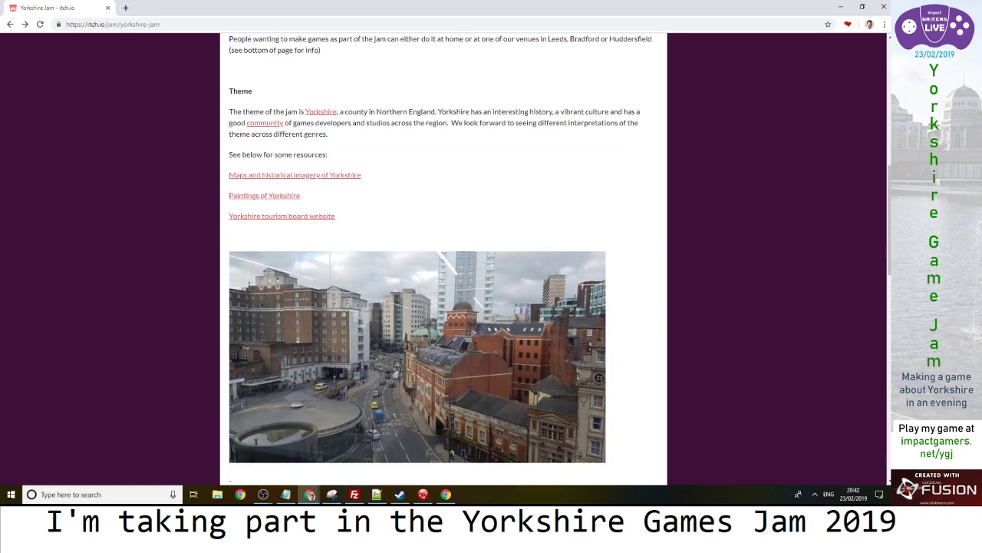
pyautogui.scroll(-1, 444, 258)
pyautogui.scroll(-5, 443, 259)
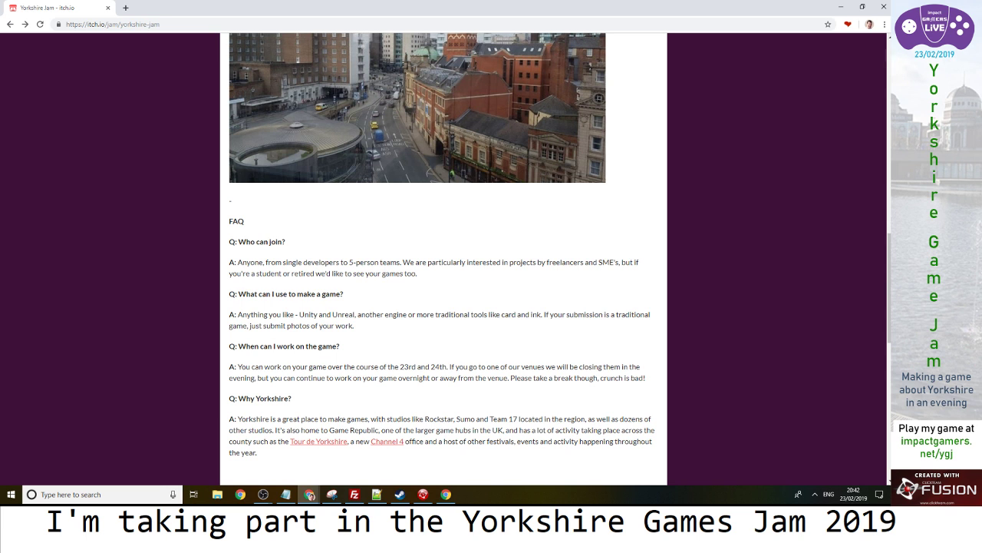
pyautogui.scroll(-2, 442, 246)
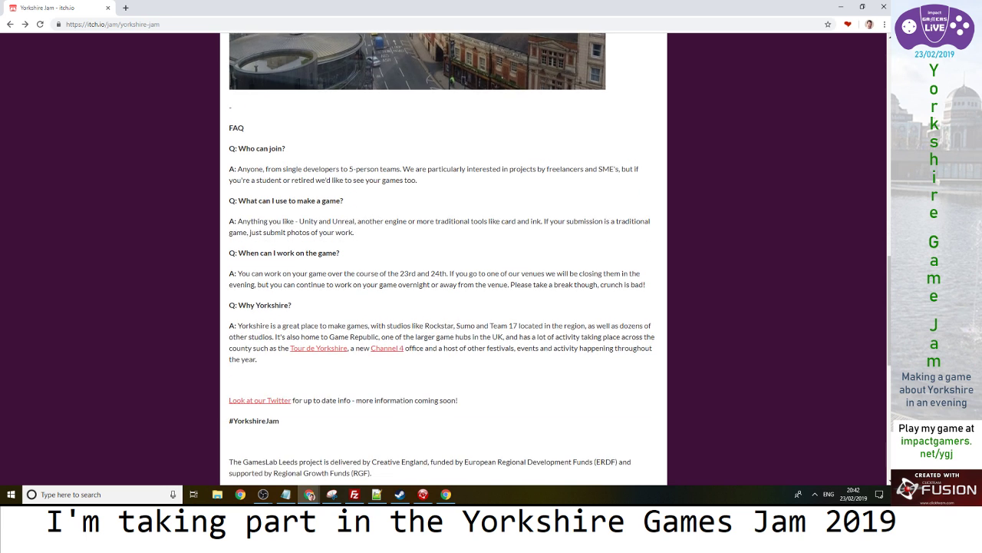
pyautogui.scroll(-2, 442, 258)
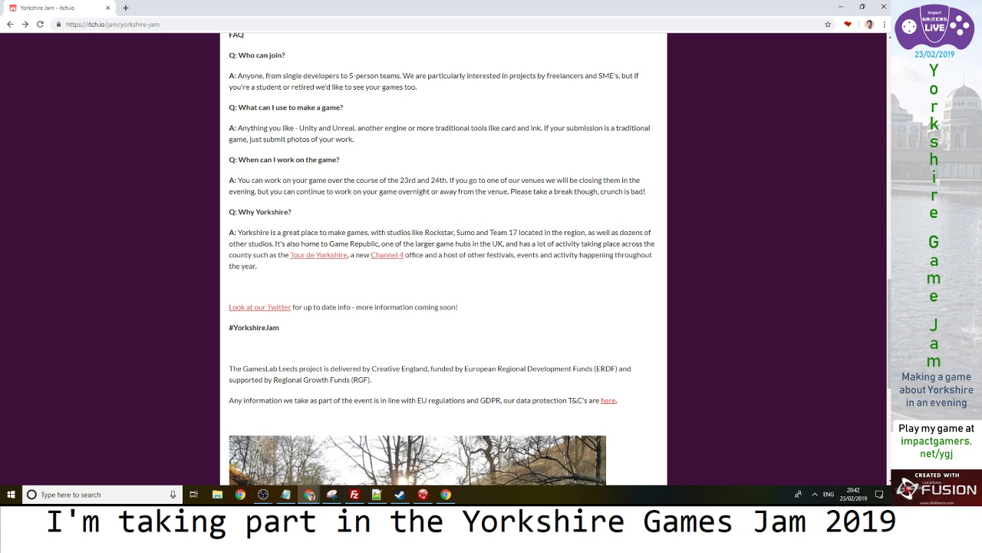
pyautogui.scroll(-5, 442, 258)
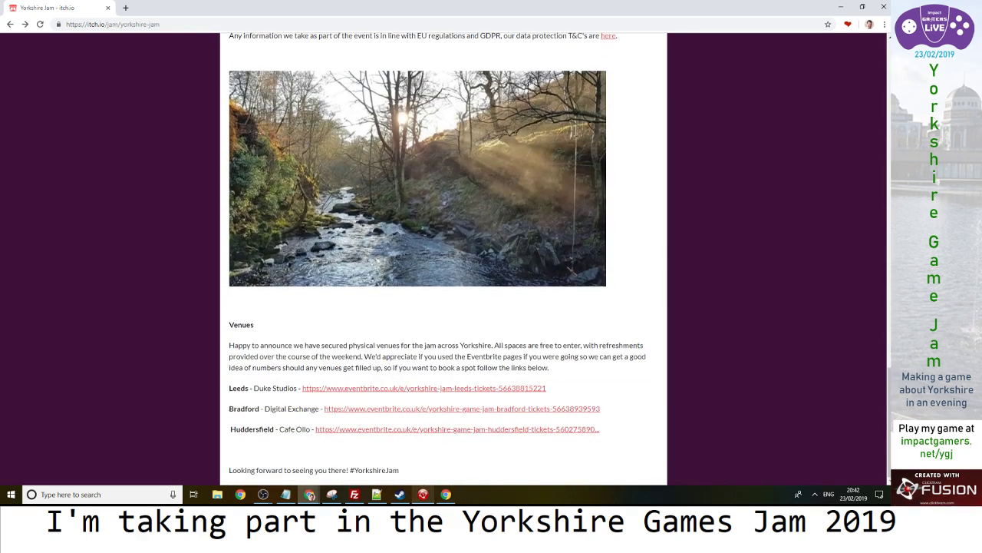
# Switch to Clickteam Fusion 2.5 and create a new application
pyautogui.click(423, 494)
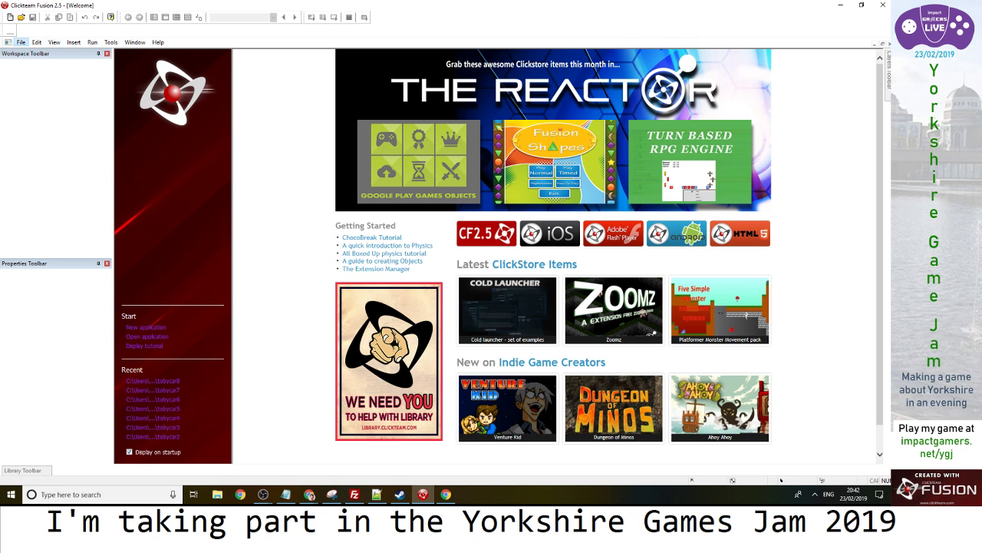
pyautogui.click(21, 43)
pyautogui.click(30, 61)
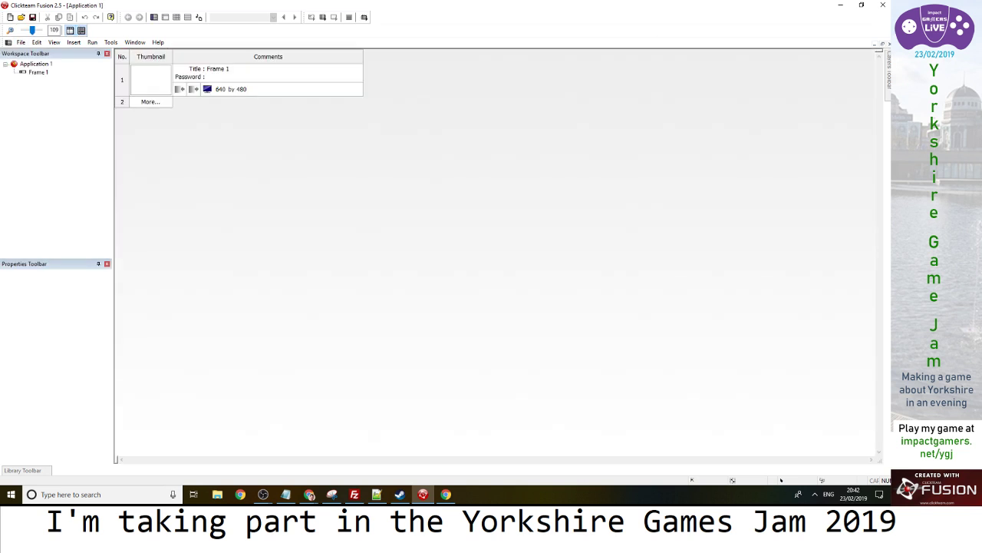
# Try to set the new application's window size to the 960 x 640 preset
pyautogui.click(35, 64)
pyautogui.click(23, 277)
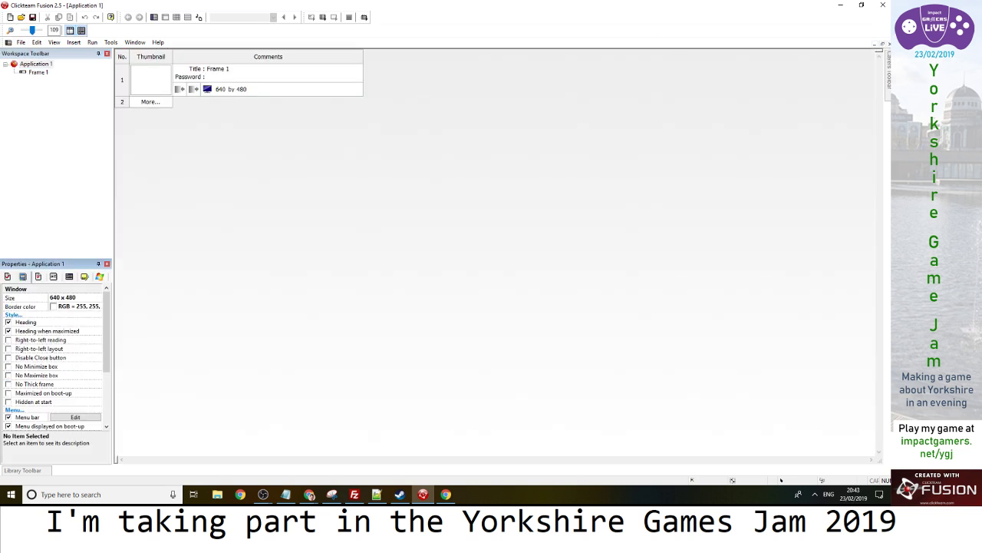
pyautogui.click(79, 298)
pyautogui.click(100, 298)
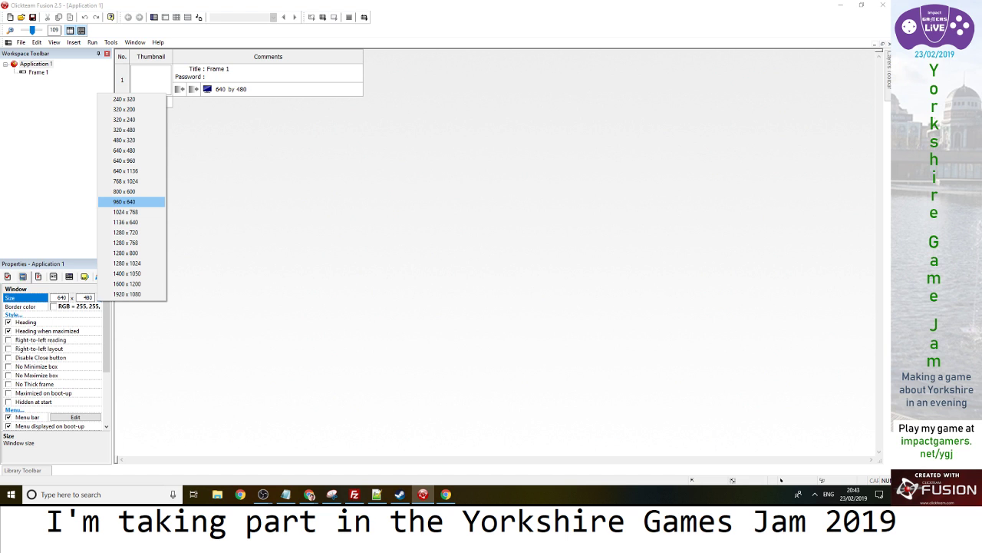
pyautogui.click(124, 202)
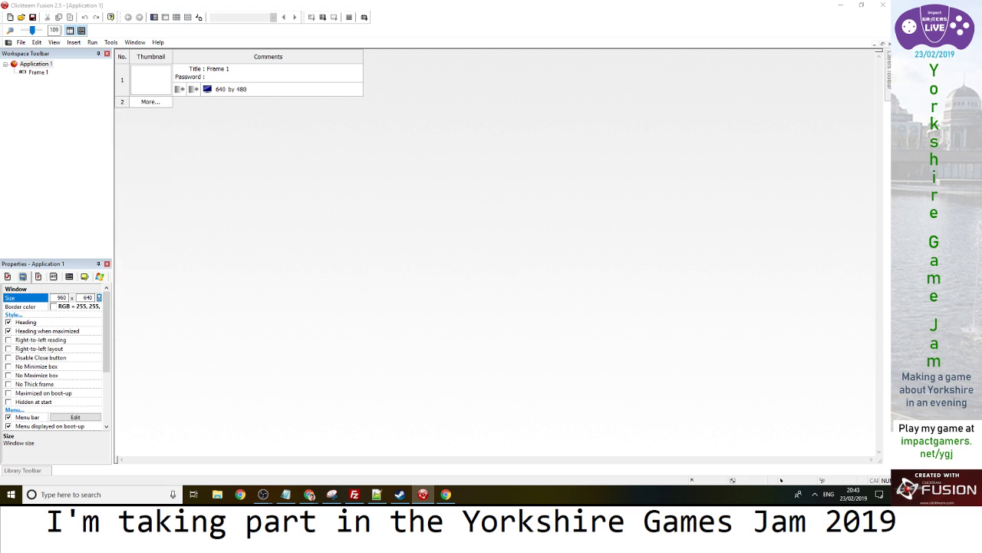
pyautogui.click(99, 297)
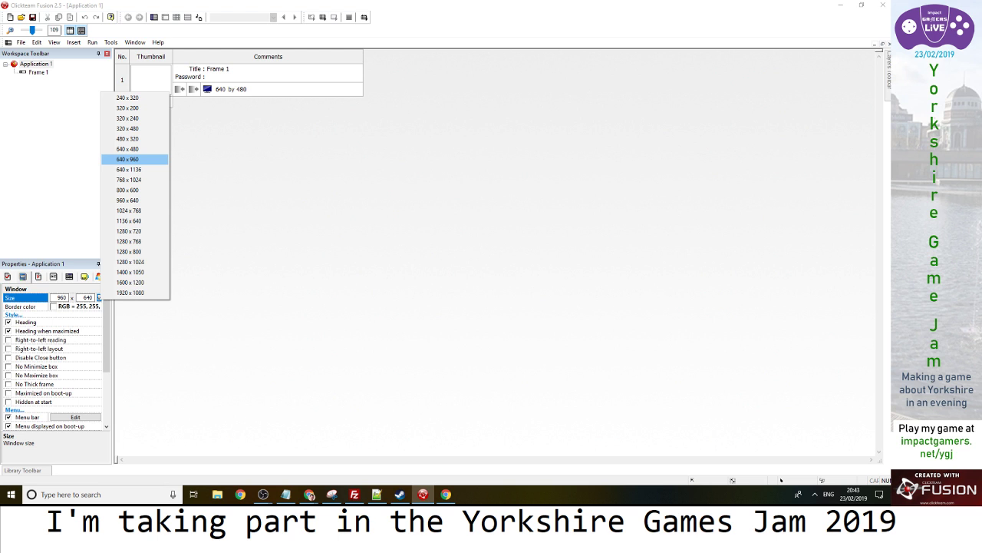
pyautogui.press('Up')
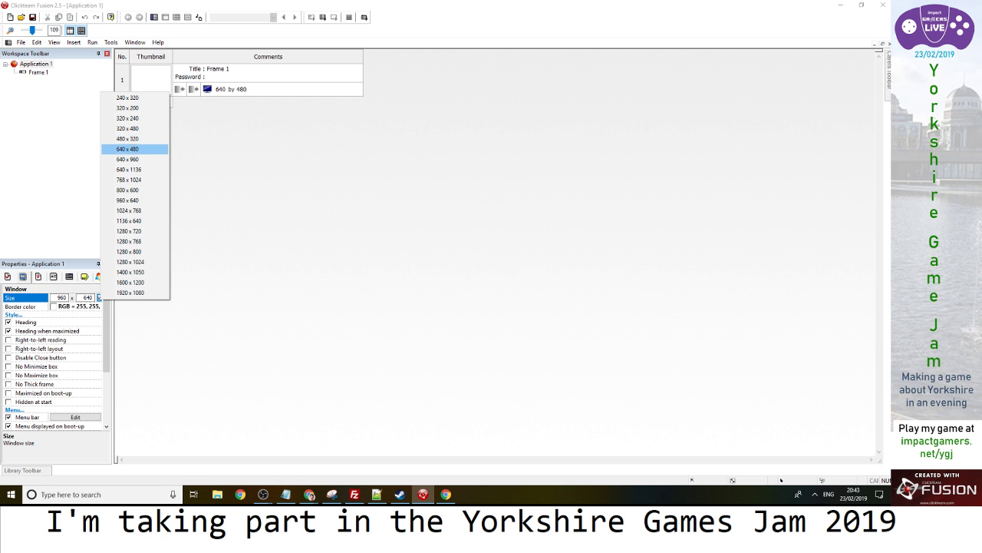
pyautogui.press('Up')
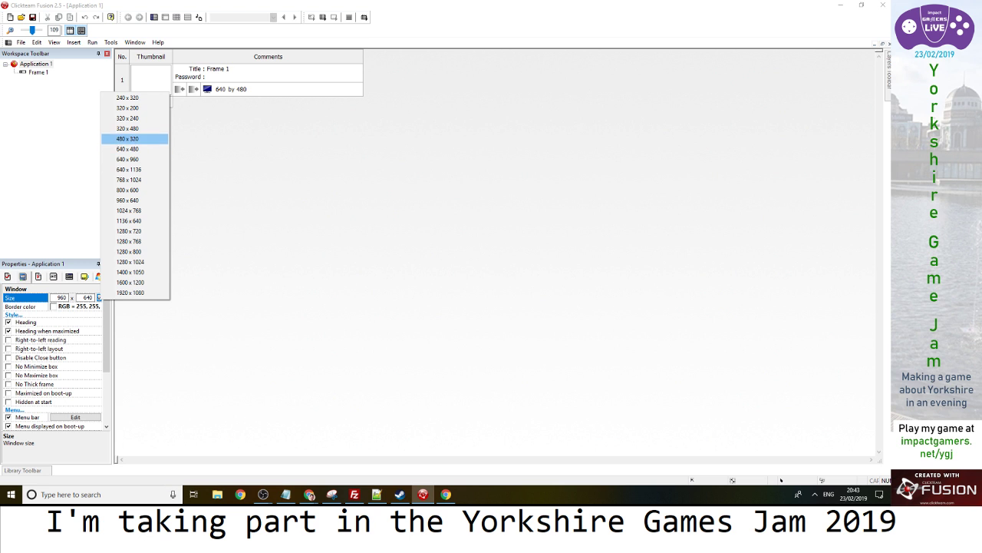
pyautogui.press('Down')
pyautogui.press('Down')
pyautogui.press('Down')
pyautogui.press('Down')
pyautogui.press('Down')
pyautogui.press('Down')
pyautogui.press('Return')
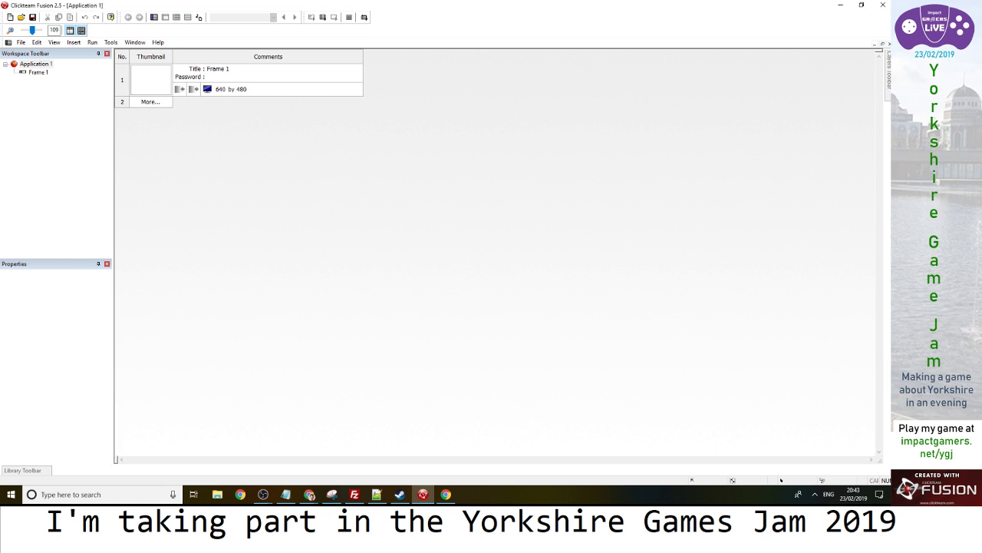
# Set the application's window size to 960 x 640, resize its frames to match, and open Frame 1 in the frame editor
pyautogui.click(35, 63)
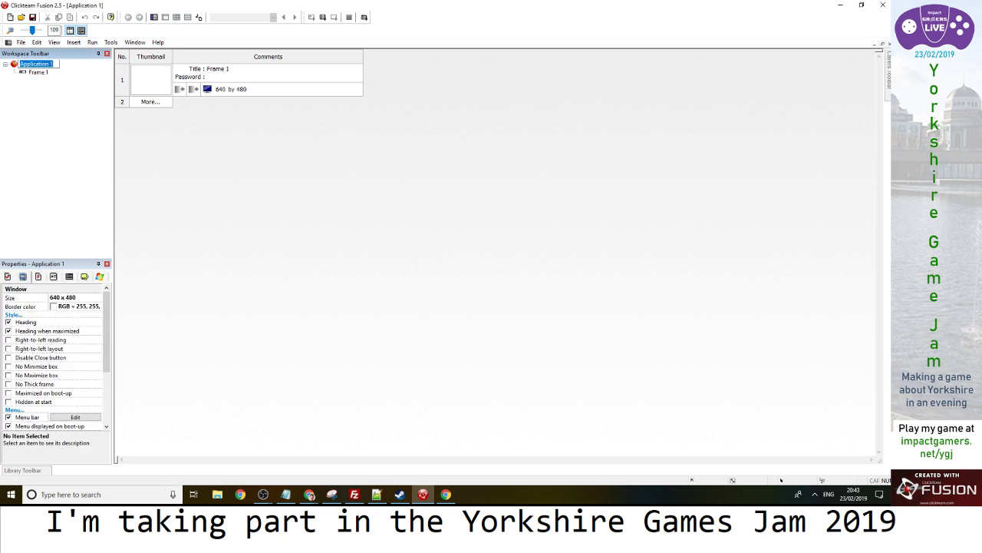
pyautogui.click(23, 297)
pyautogui.click(98, 297)
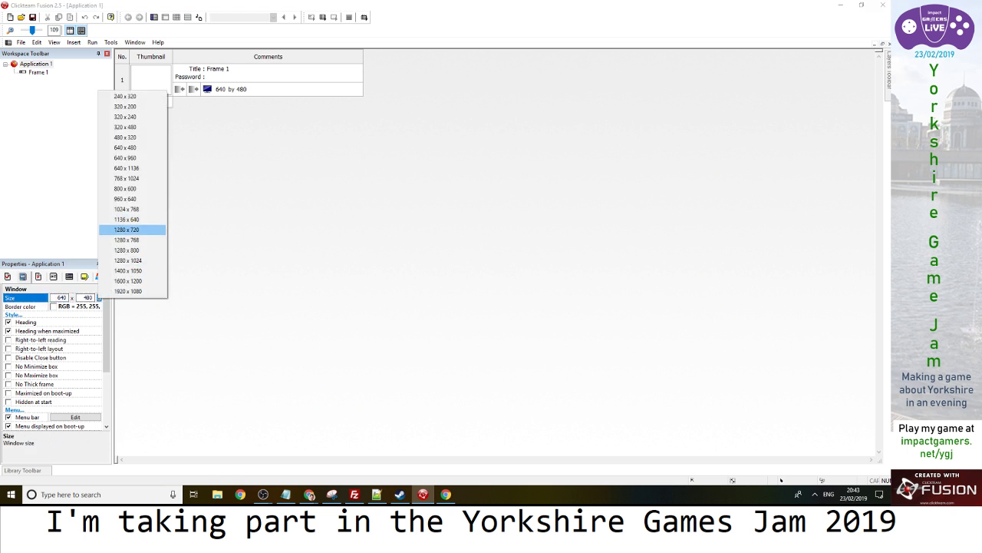
pyautogui.press('Up')
pyautogui.press('Up')
pyautogui.press('Up')
pyautogui.press('Return')
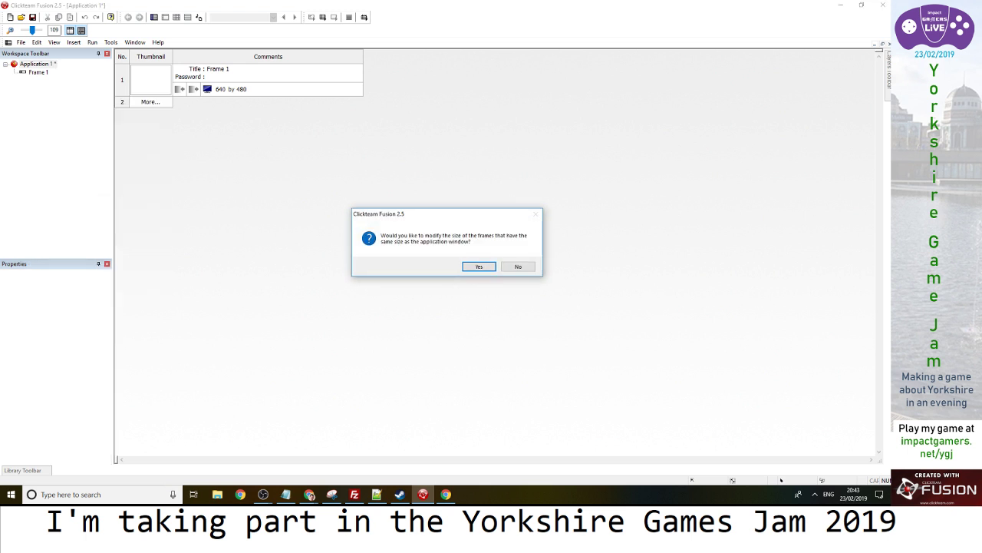
pyautogui.press('Return')
pyautogui.hotkey('ctrl', 'm')
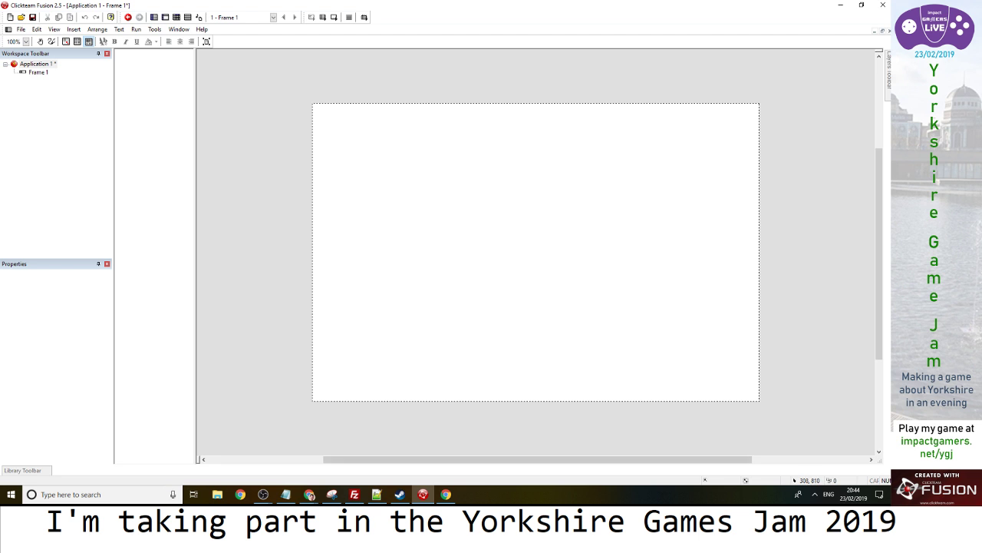
# Switch to the Chrome window with the "saltaire" search and show its image results
pyautogui.click(446, 495)
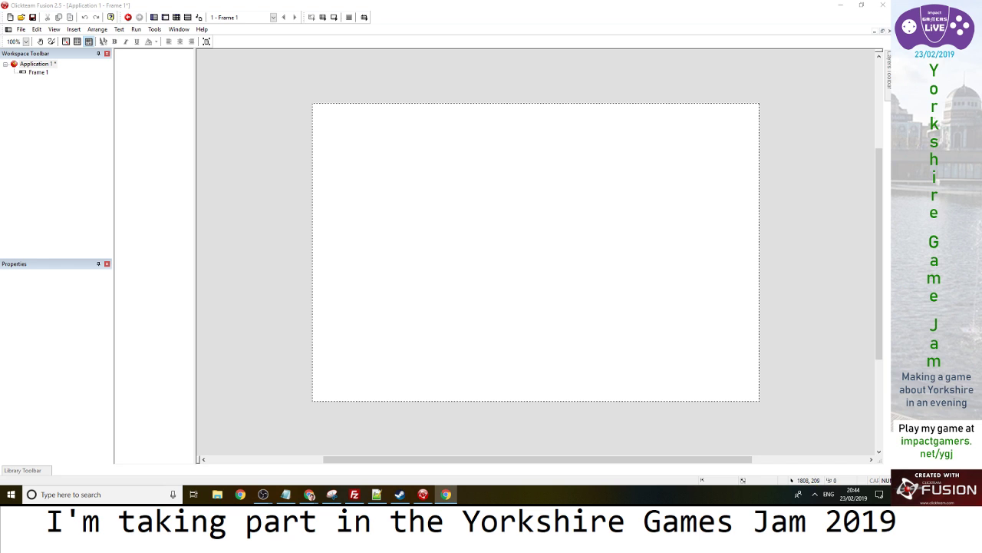
pyautogui.moveTo(981, 165); pyautogui.dragTo(383, 69)
pyautogui.doubleClick(384, 68)
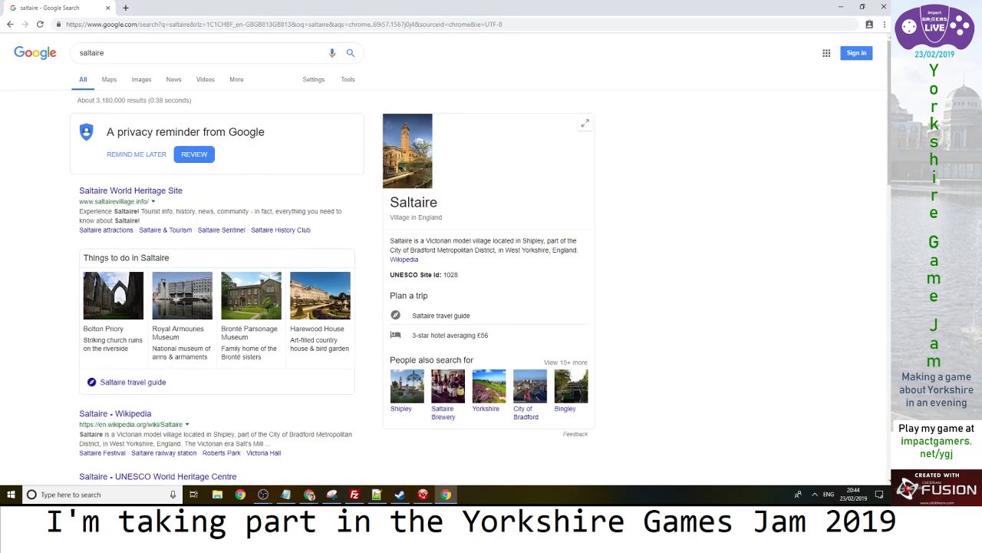
pyautogui.click(141, 79)
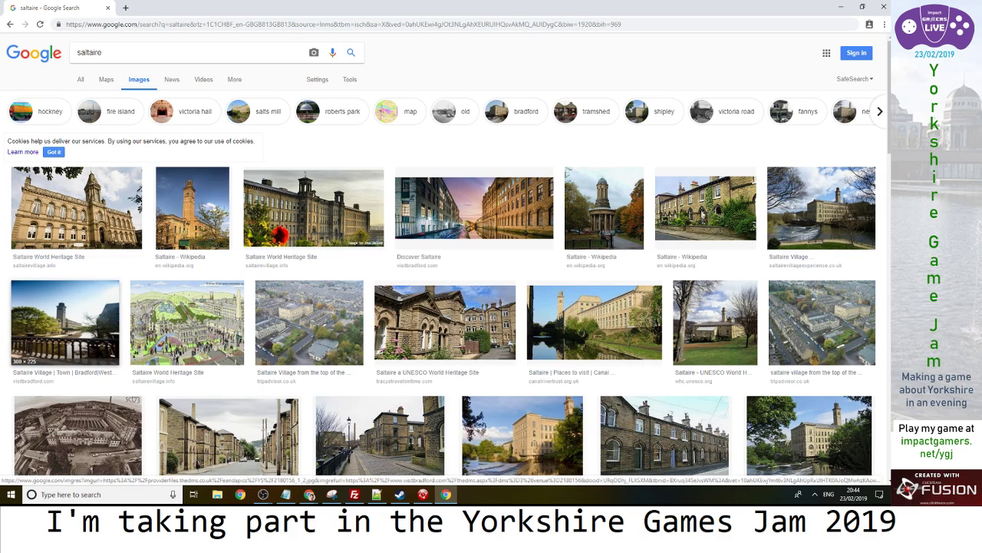
# Browse the Saltaire image results for reference pictures, previewing the canal boat and Salts Mill photos
pyautogui.scroll(-2, 188, 184)
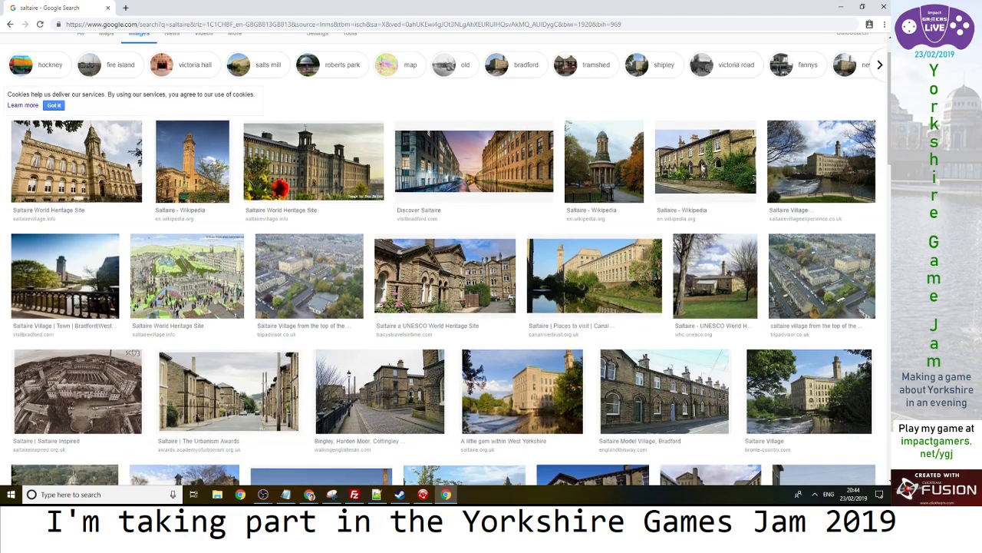
pyautogui.scroll(-1, 231, 276)
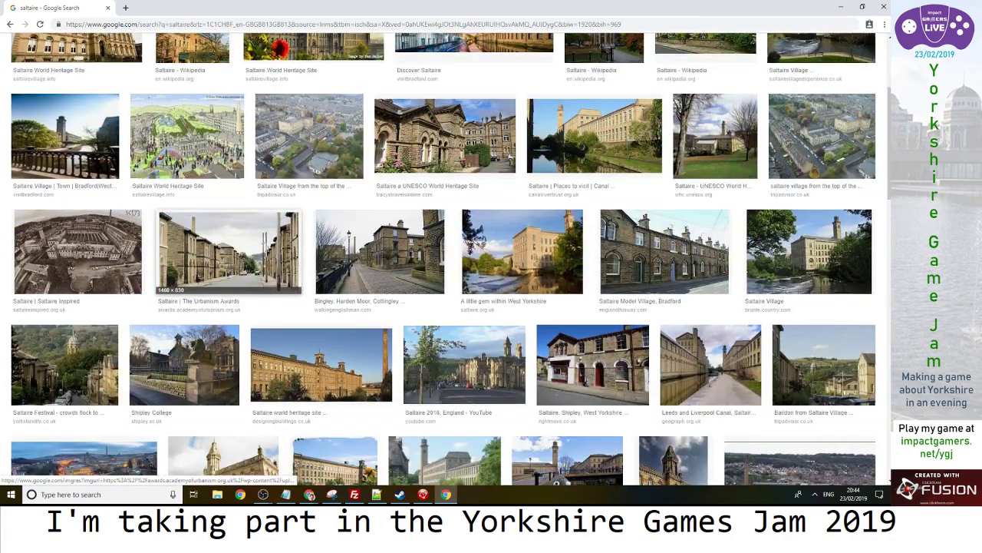
pyautogui.scroll(-5, 231, 253)
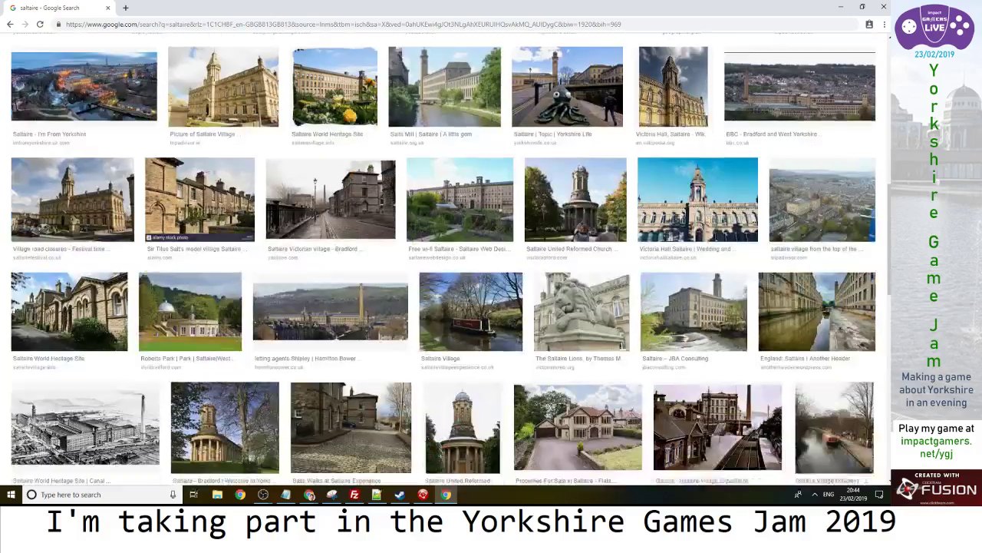
pyautogui.scroll(-1, 471, 284)
pyautogui.click(471, 284)
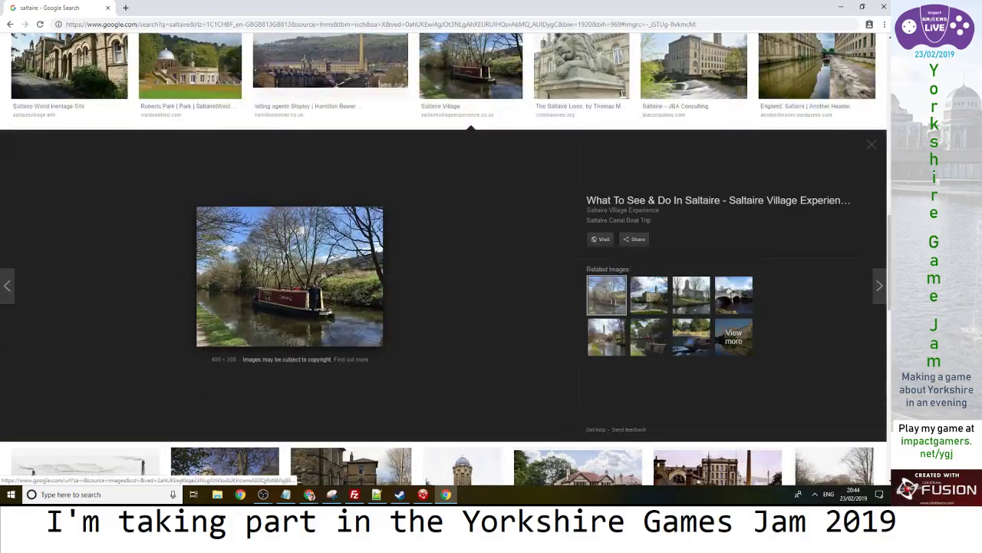
pyautogui.click(471, 69)
pyautogui.scroll(5, 321, 284)
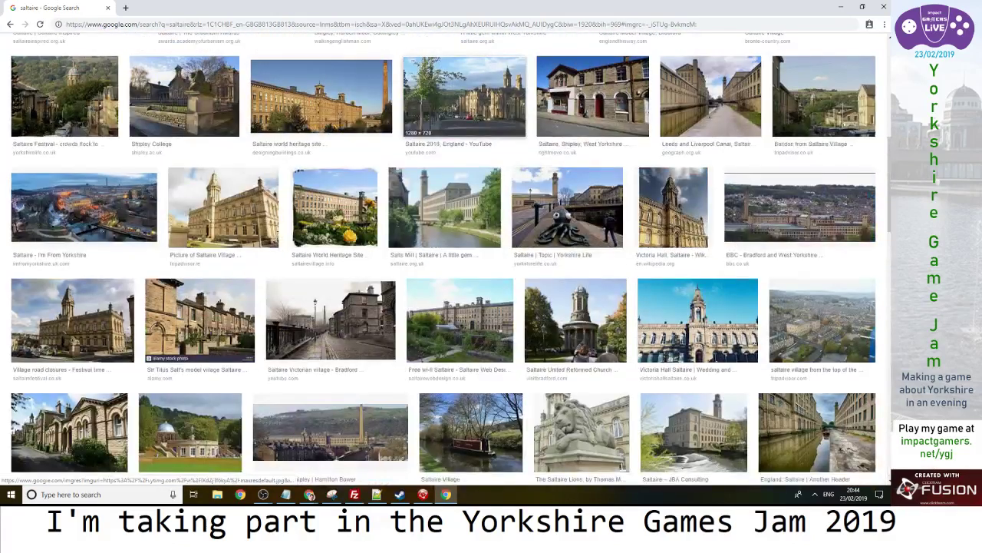
pyautogui.click(320, 282)
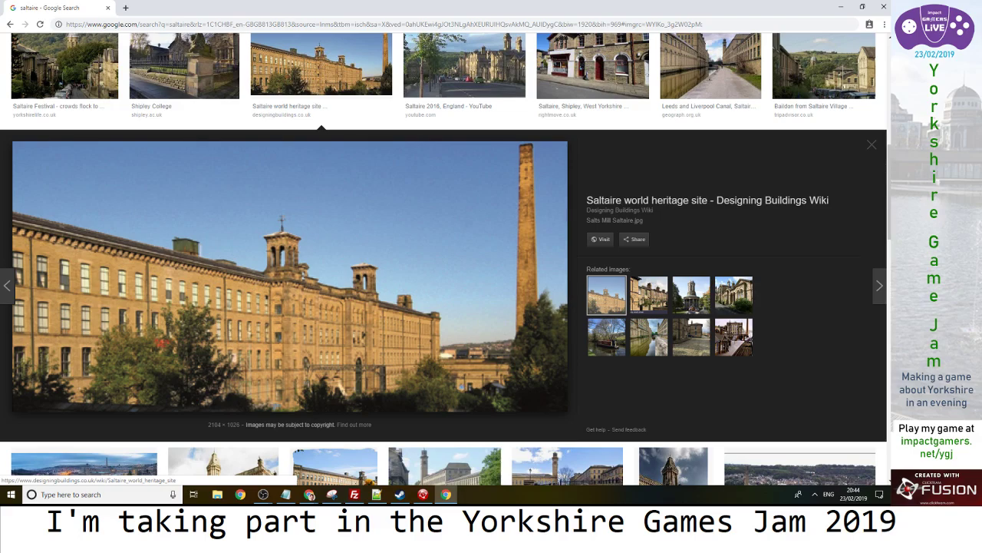
pyautogui.scroll(8, 188, 330)
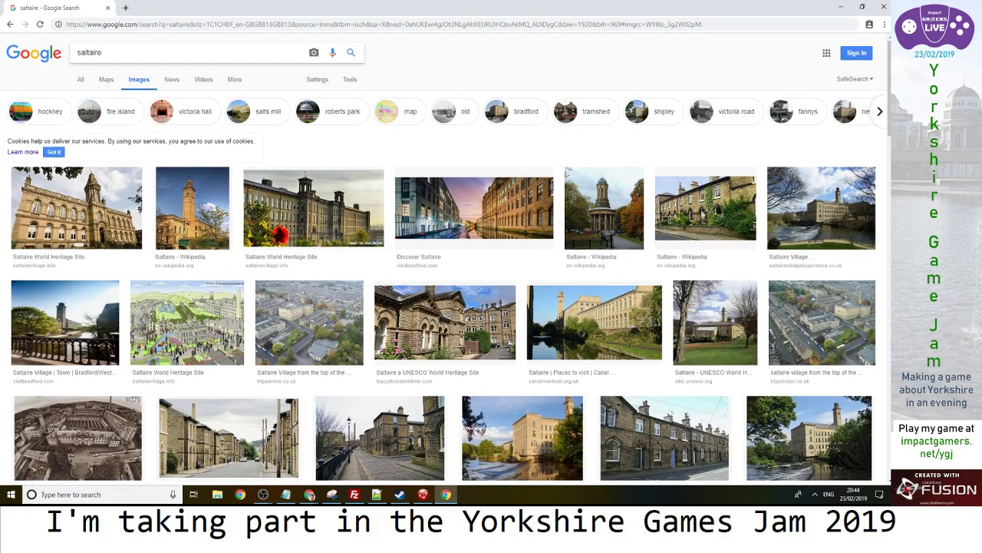
# Search Google for "saltaire lama"
pyautogui.doubleClick(89, 53)
pyautogui.press('BackSpace')
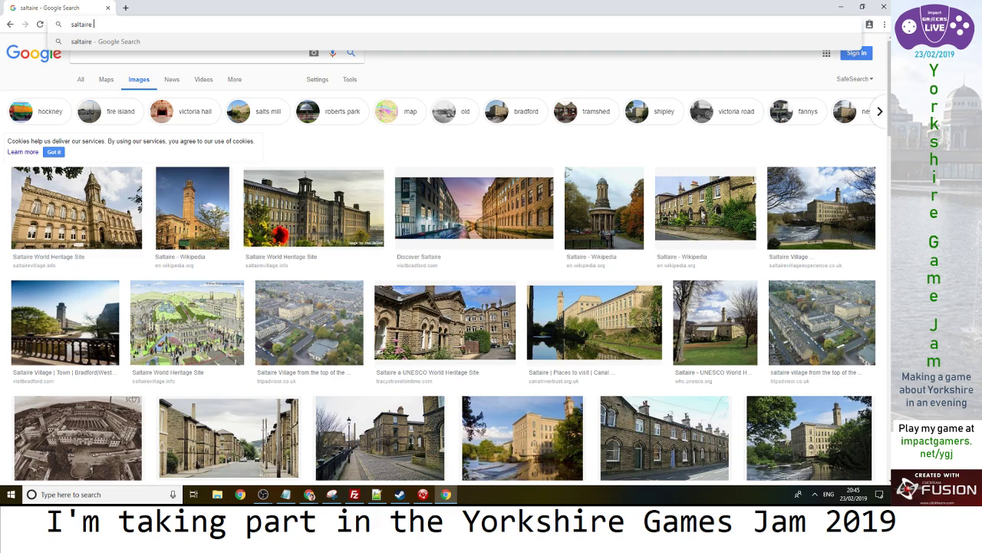
pyautogui.write('lama')
pyautogui.press('Return')
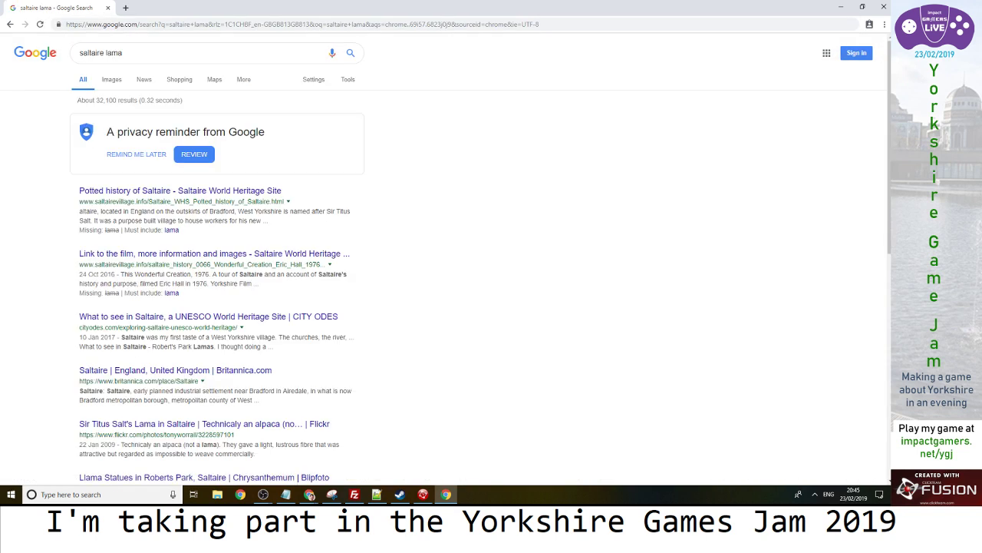
# Search Google for "saltaire alpaca"
pyautogui.doubleClick(113, 53)
pyautogui.write('a')
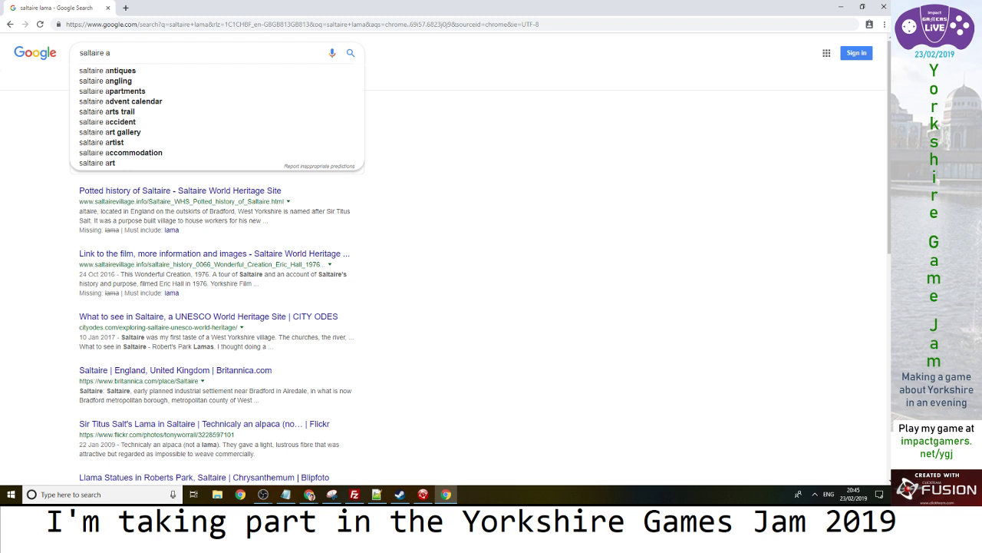
pyautogui.write('lph')
pyautogui.press('BackSpace')
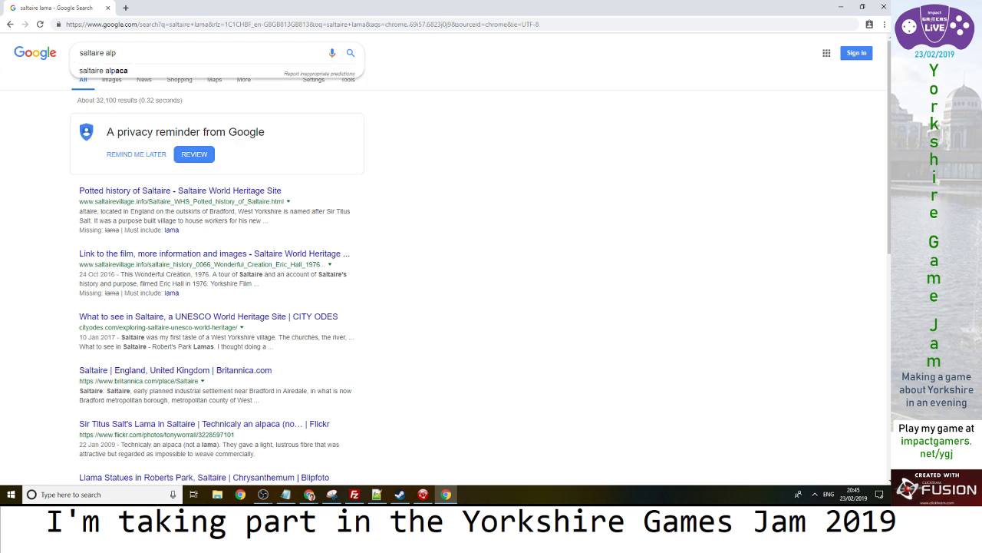
pyautogui.press('Down')
pyautogui.press('Return')
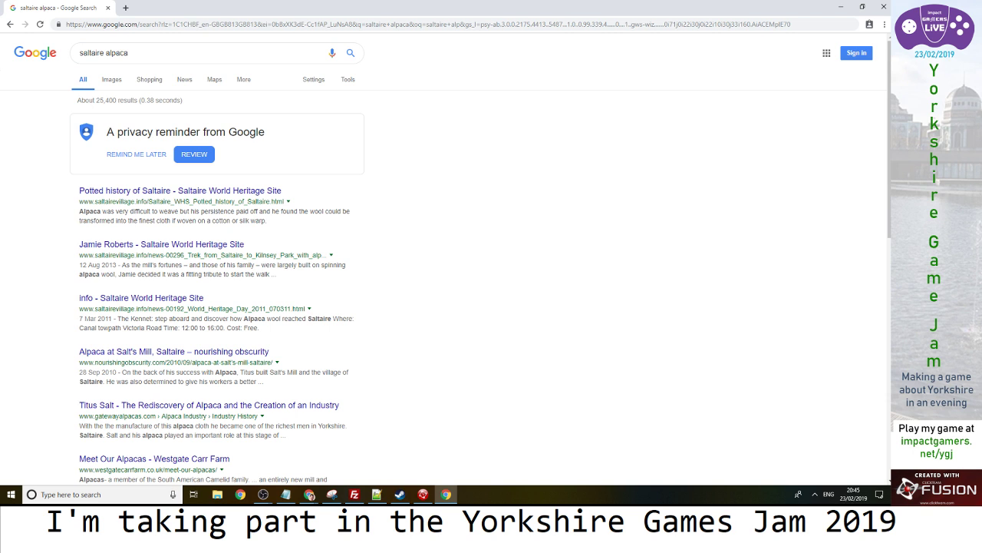
# Open the "Potted history of Saltaire" search result and find "alpa" in its text
pyautogui.click(180, 190)
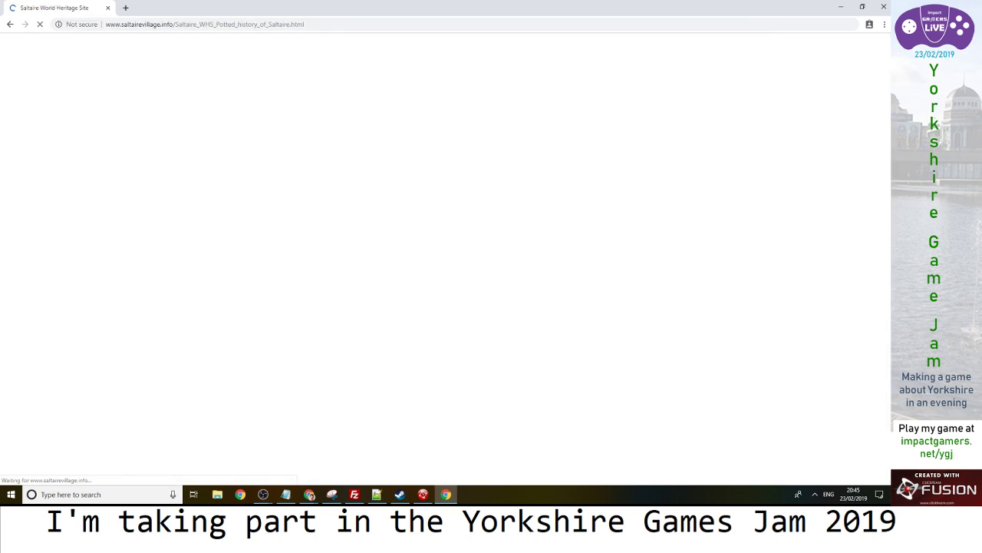
pyautogui.scroll(-5, 382, 253)
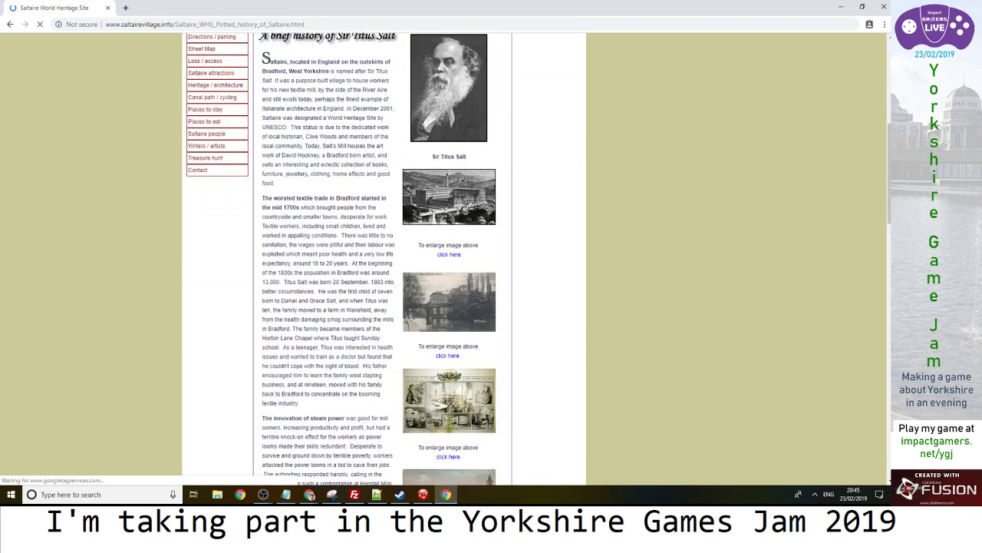
pyautogui.hotkey('ctrl', 'f')
pyautogui.write('alpa')
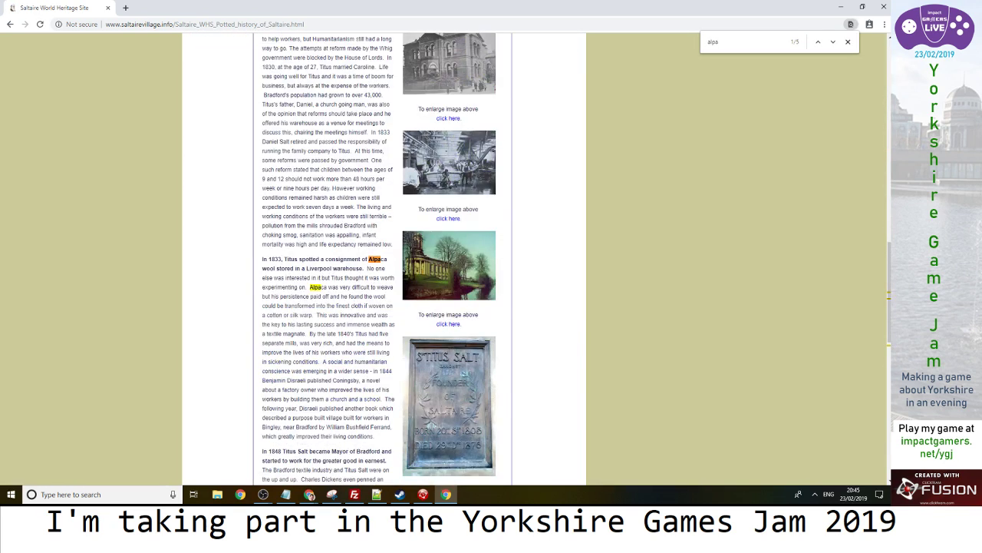
# Read the highlighted passages about Titus Salt's use of alpaca wool at 150% page zoom
pyautogui.hotkey('ctrl', '+')
pyautogui.hotkey('ctrl', '+')
pyautogui.hotkey('ctrl', '+')
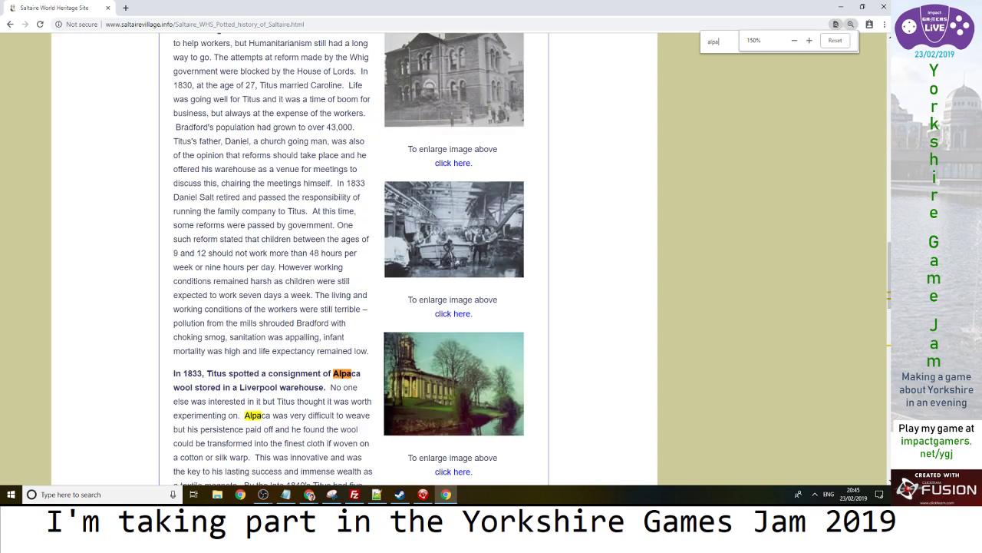
pyautogui.scroll(-3, 354, 259)
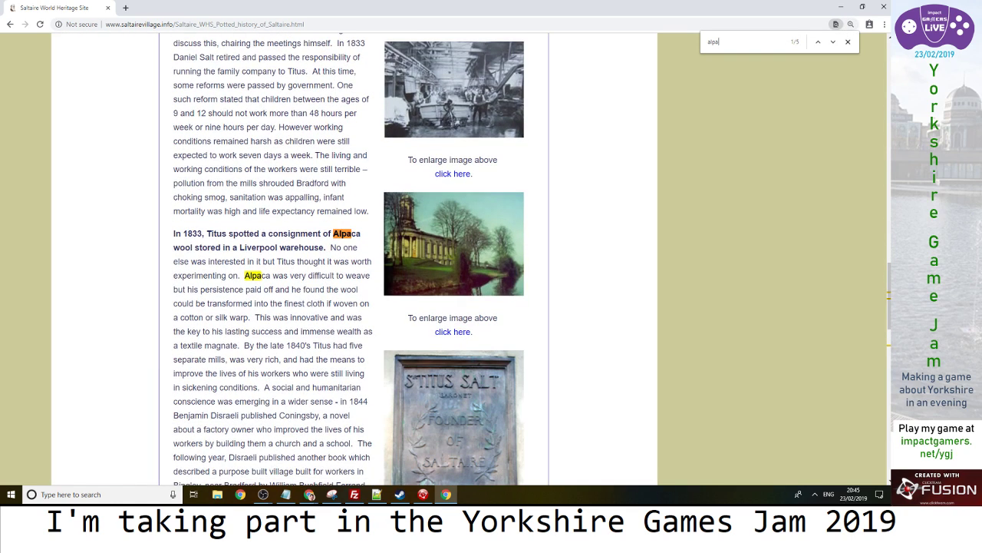
pyautogui.scroll(-1, 349, 258)
pyautogui.moveTo(222, 242); pyautogui.dragTo(318, 256)
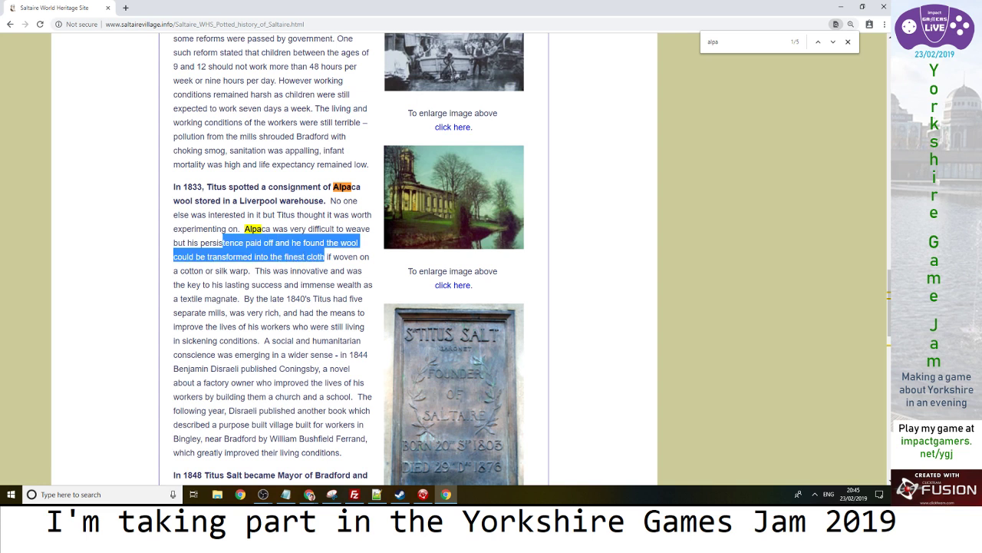
pyautogui.click(321, 256)
pyautogui.scroll(-4, 321, 257)
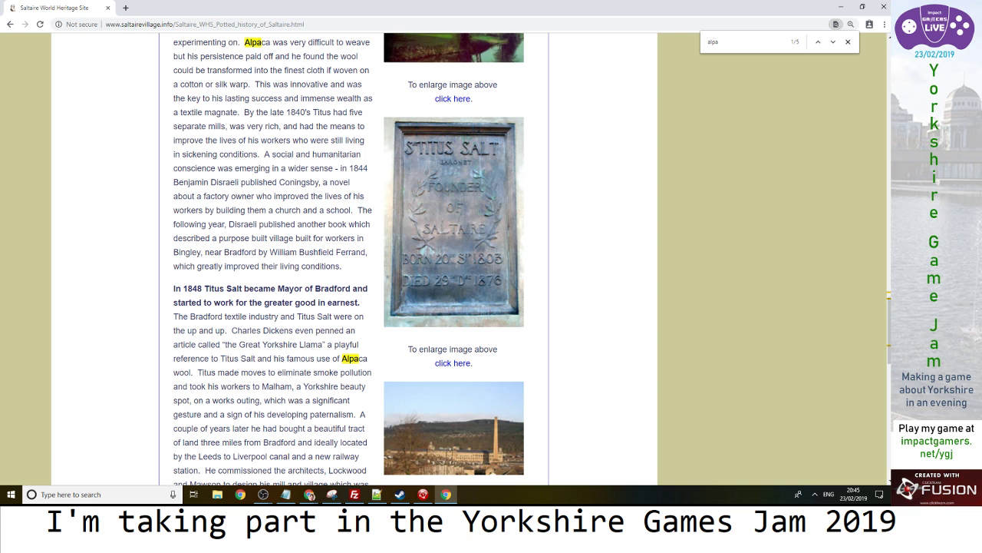
pyautogui.doubleClick(354, 358)
pyautogui.scroll(-3, 355, 357)
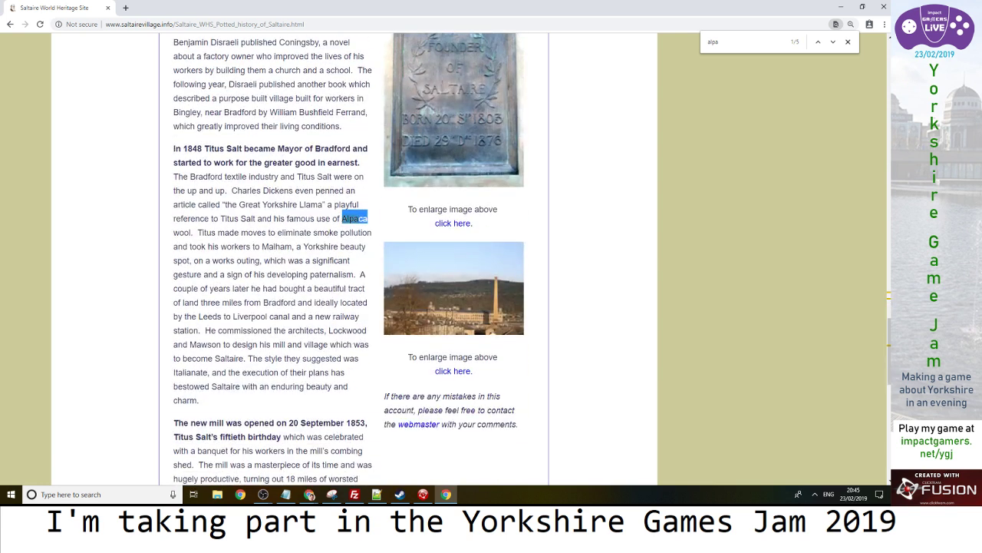
# Search Google for "alpaca" and look through the image results for reference pictures
pyautogui.hotkey('ctrl', 'l')
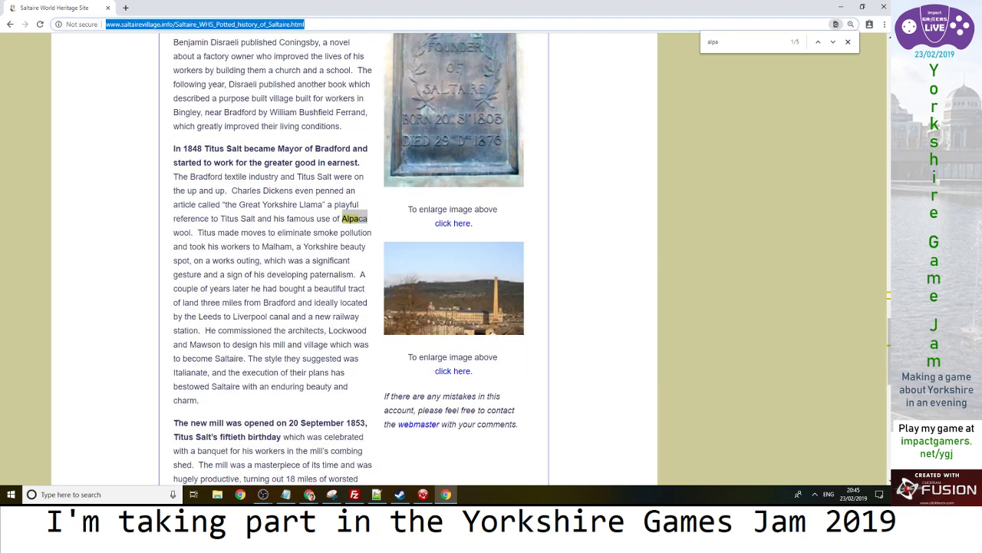
pyautogui.write('alpaca')
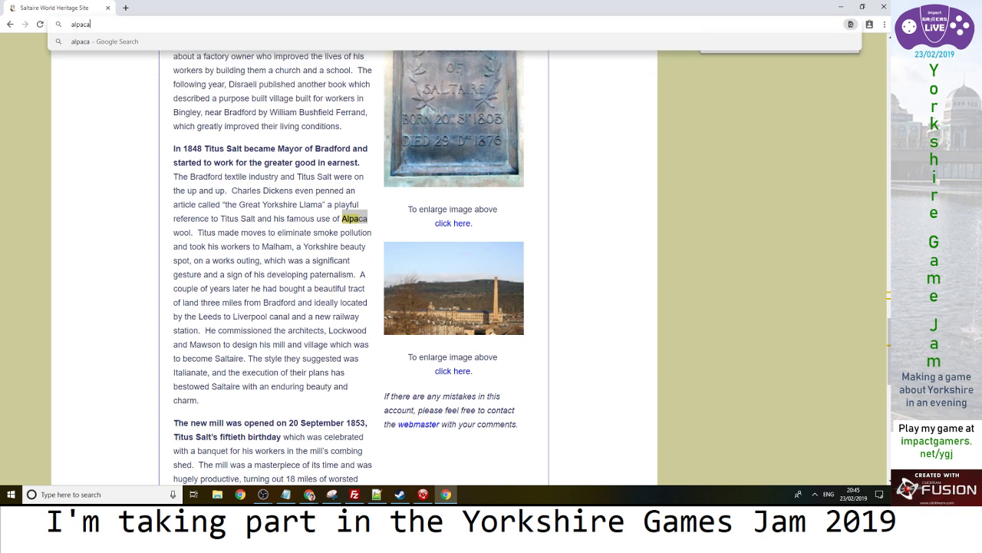
pyautogui.press('Return')
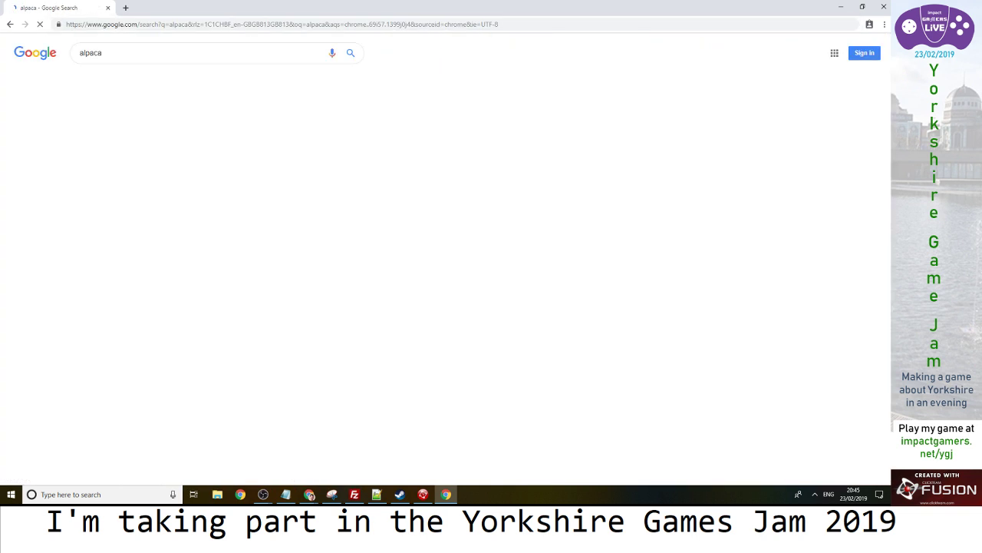
pyautogui.click(111, 79)
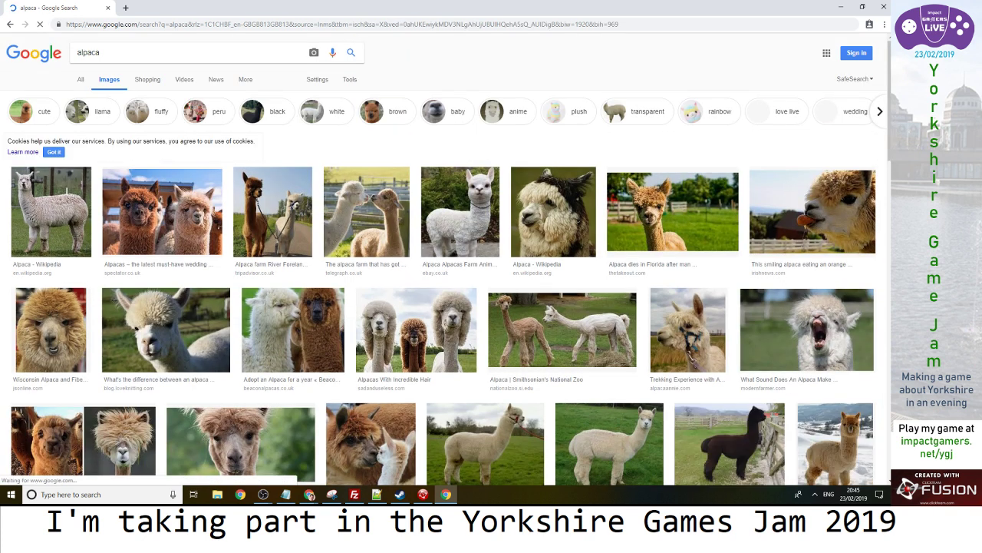
pyautogui.scroll(-2, 276, 138)
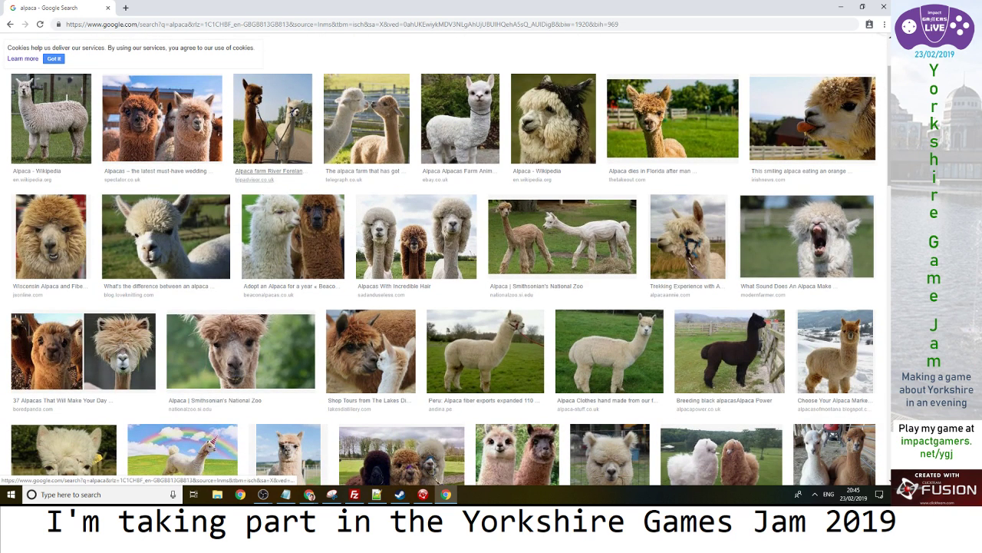
pyautogui.scroll(-1, 268, 170)
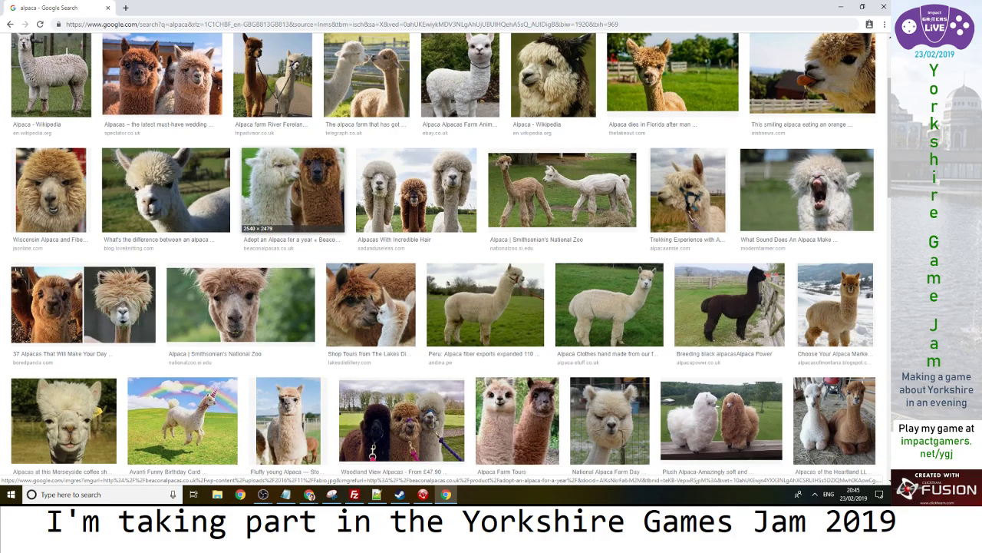
pyautogui.scroll(-5, 290, 246)
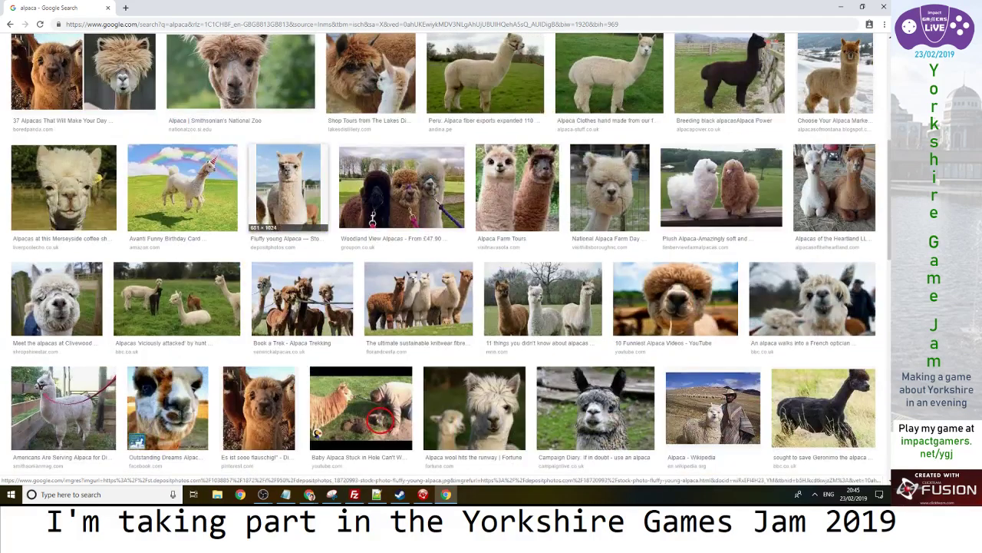
pyautogui.scroll(3, 289, 301)
pyautogui.scroll(4, 288, 301)
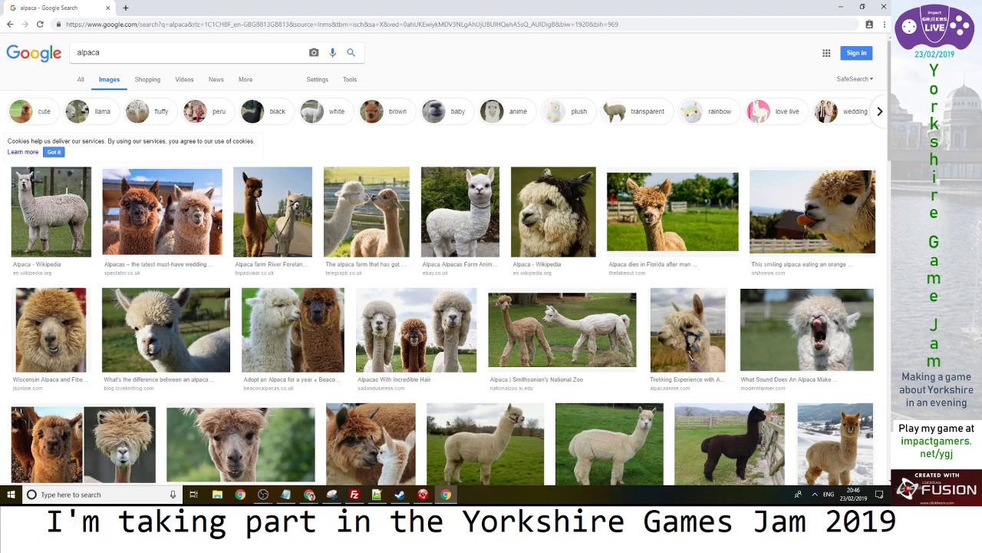
# Switch to the caption text window and replace its text with "Give me advice on a style of game"
pyautogui.hotkey('alt', 'Tab')
pyautogui.hotkey('ctrl', 'a')
pyautogui.write('Give m')
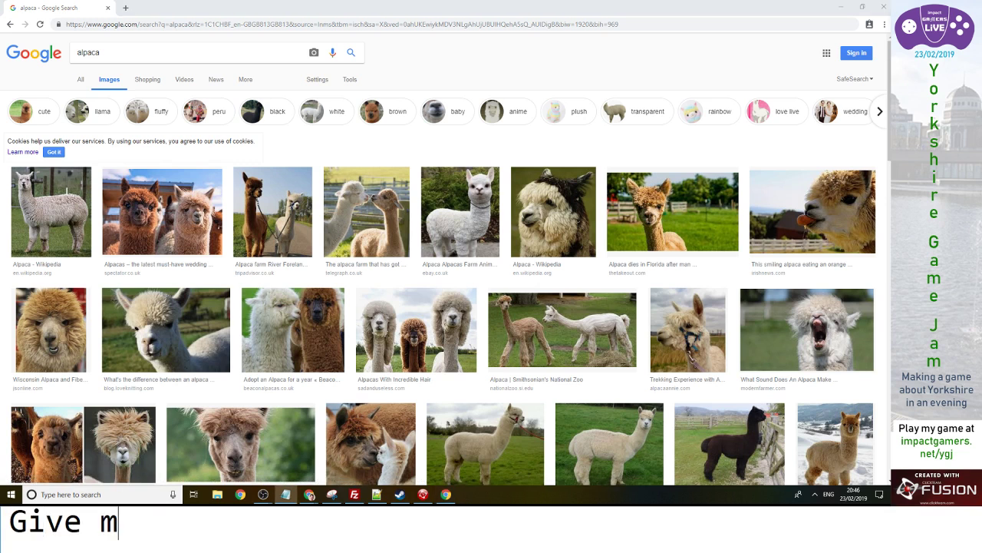
pyautogui.write('e advi')
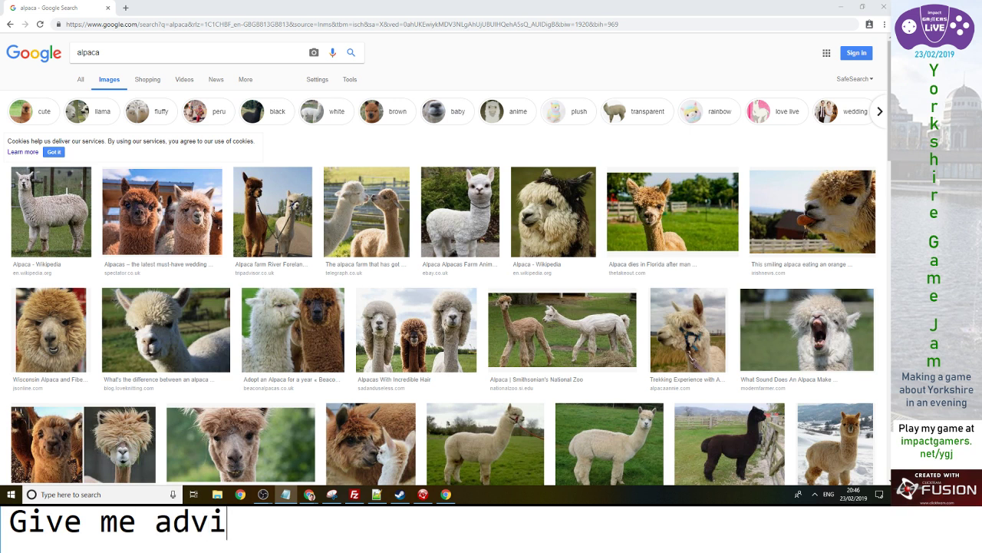
pyautogui.write('ce on a sa')
pyautogui.press('BackSpace')
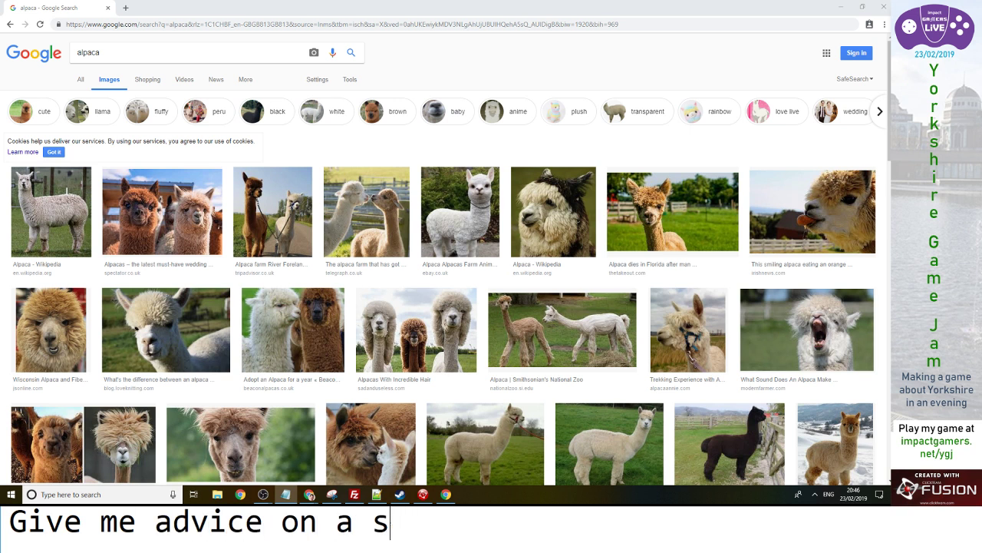
pyautogui.write('tyle of ga')
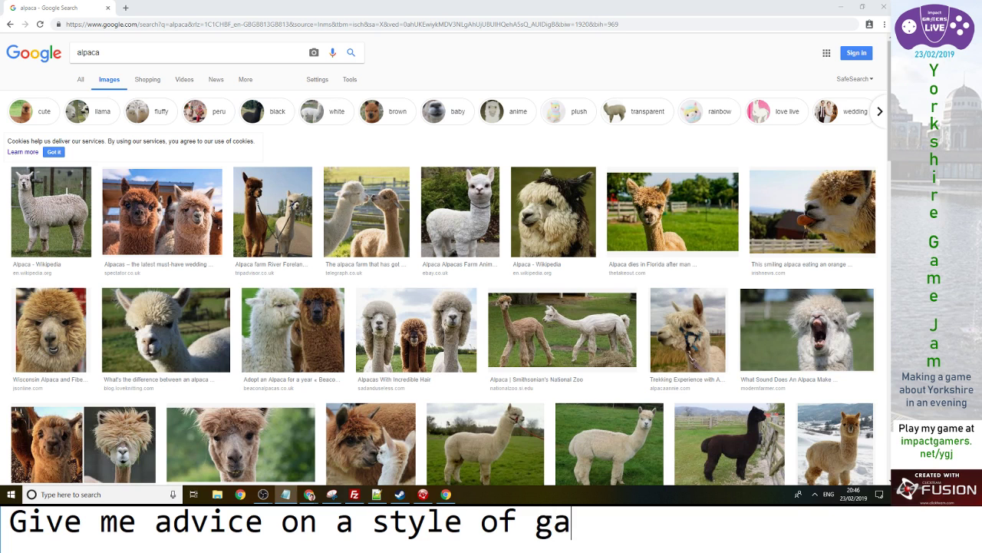
pyautogui.write('me')
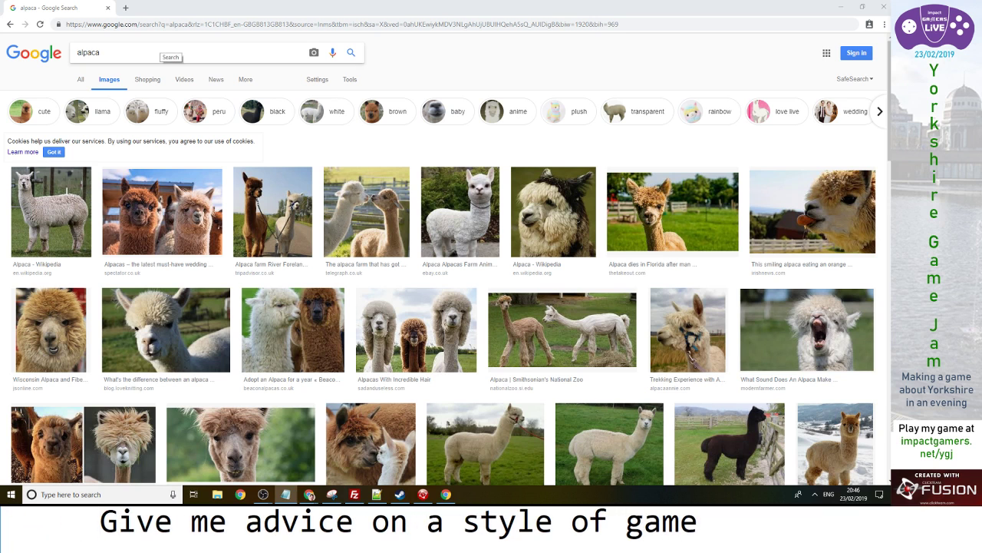
# Switch to Clickteam Fusion 2.5 and start creating a new object in Frame 1
pyautogui.click(423, 495)
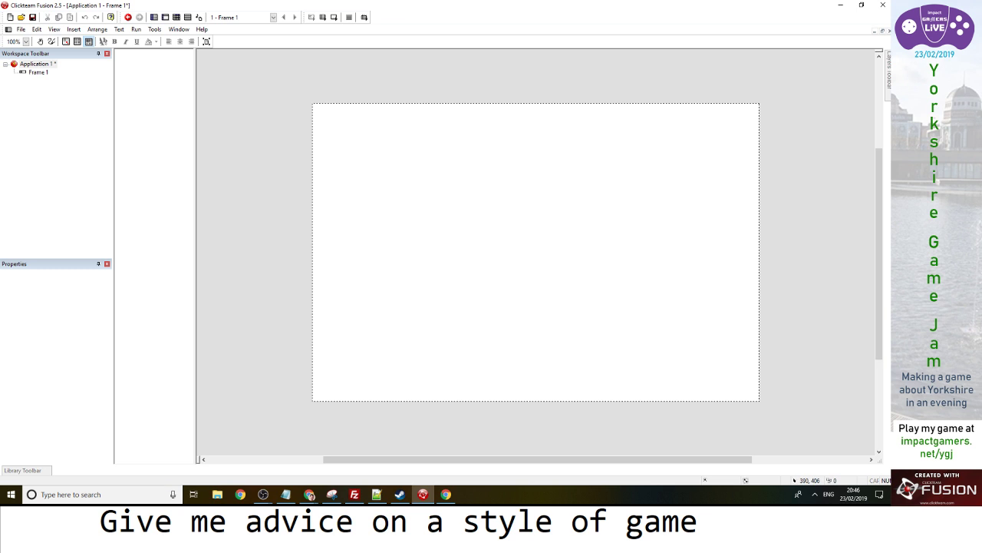
pyautogui.doubleClick(492, 282)
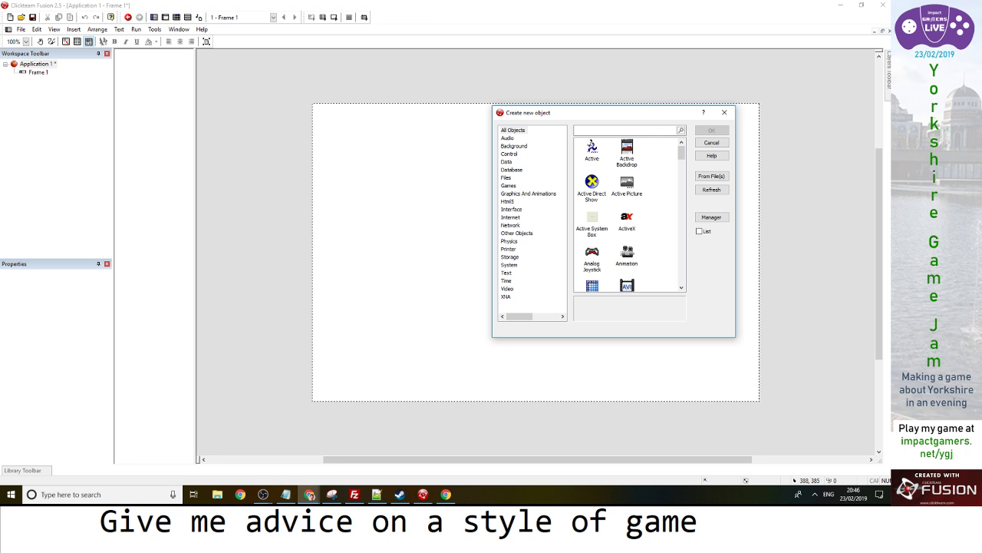
pyautogui.click(626, 131)
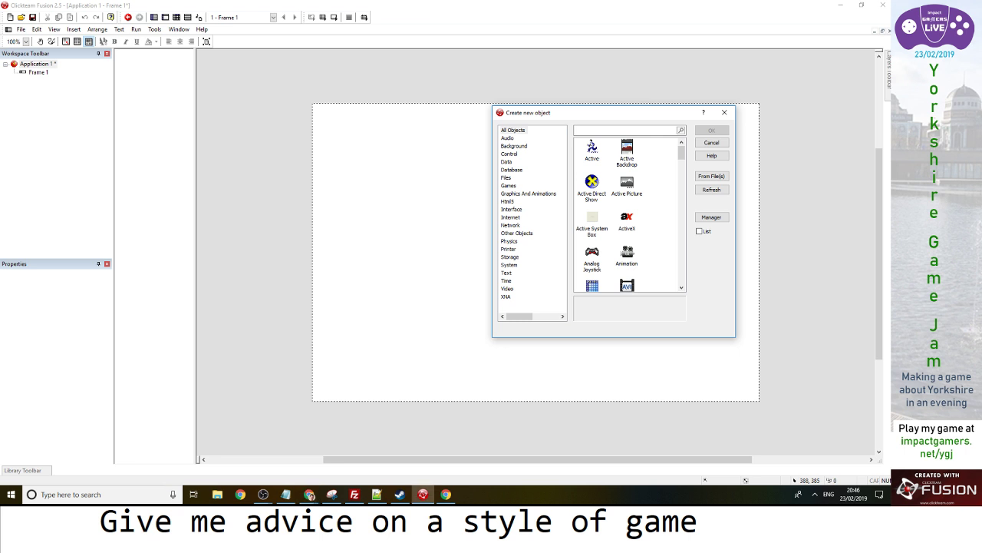
pyautogui.write('ini')
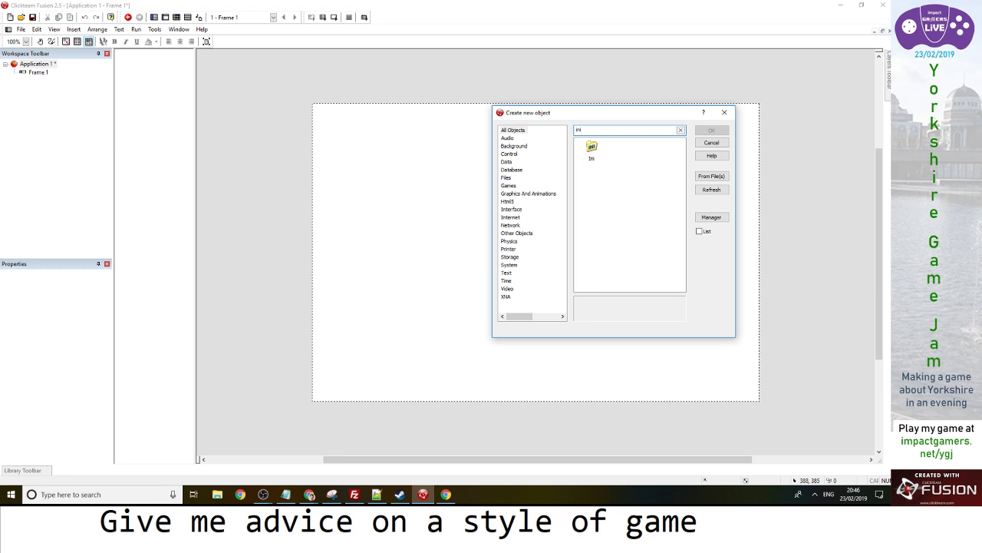
pyautogui.click(592, 148)
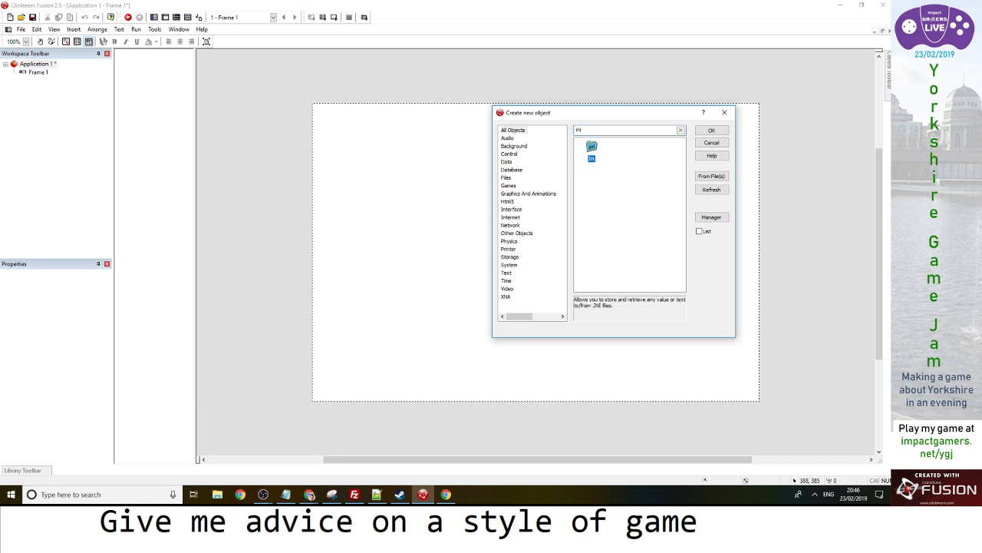
pyautogui.click(680, 129)
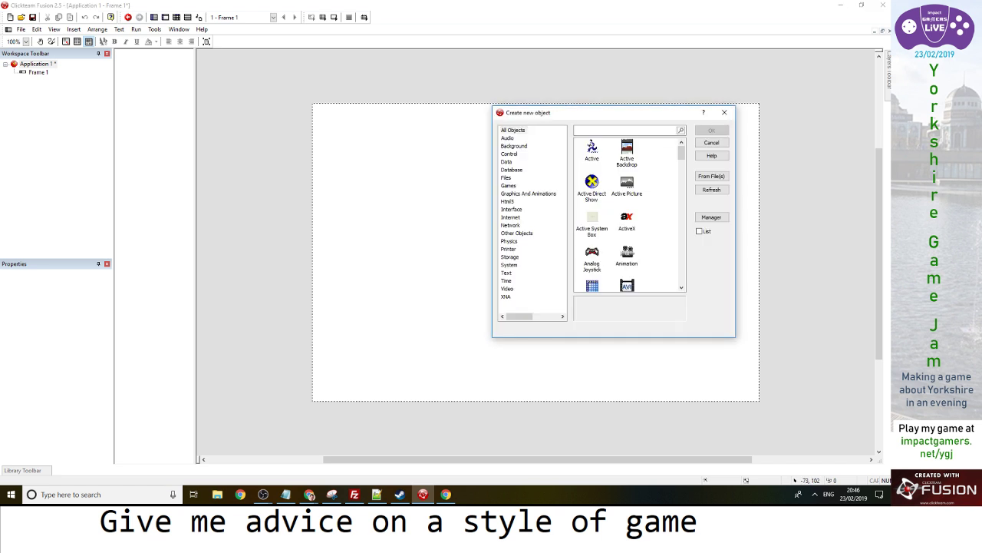
# Insert an Active object near the left edge of the frame and enlarge it to about 73 x 73 pixels
pyautogui.doubleClick(592, 149)
pyautogui.click(342, 253)
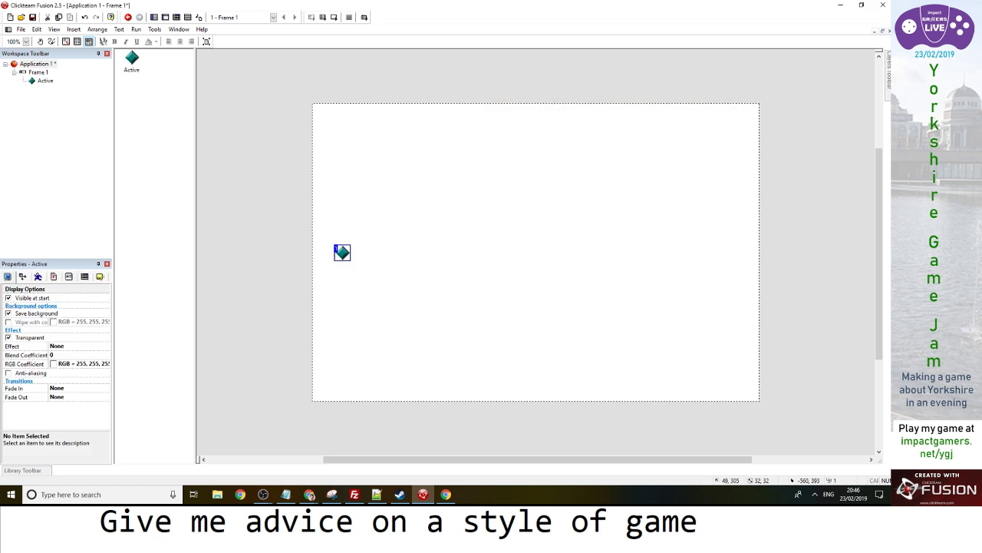
pyautogui.click(37, 277)
pyautogui.click(53, 277)
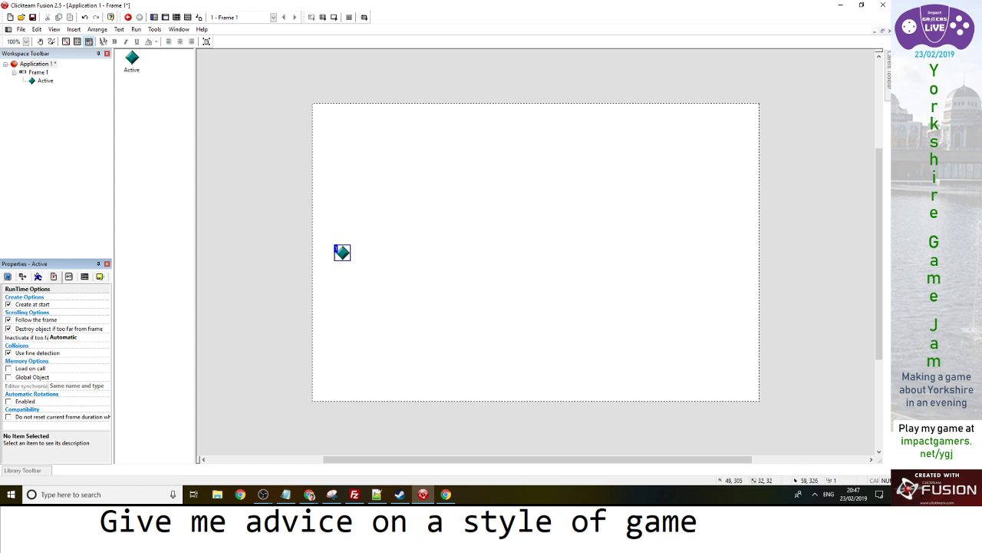
pyautogui.click(342, 253)
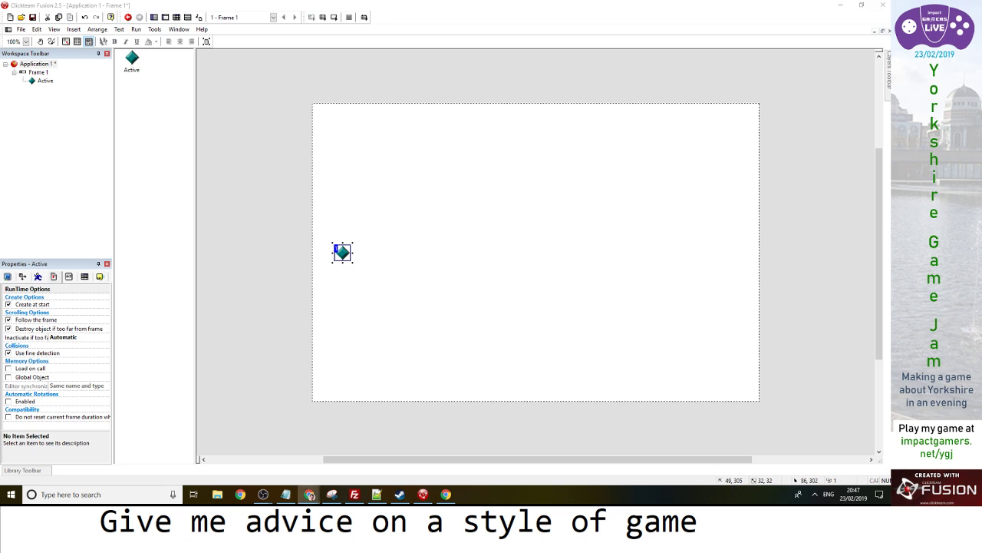
pyautogui.moveTo(353, 243); pyautogui.dragTo(372, 224)
# Insert a Physics - Engine object and move it just outside the left edge of the frame area
pyautogui.doubleClick(447, 233)
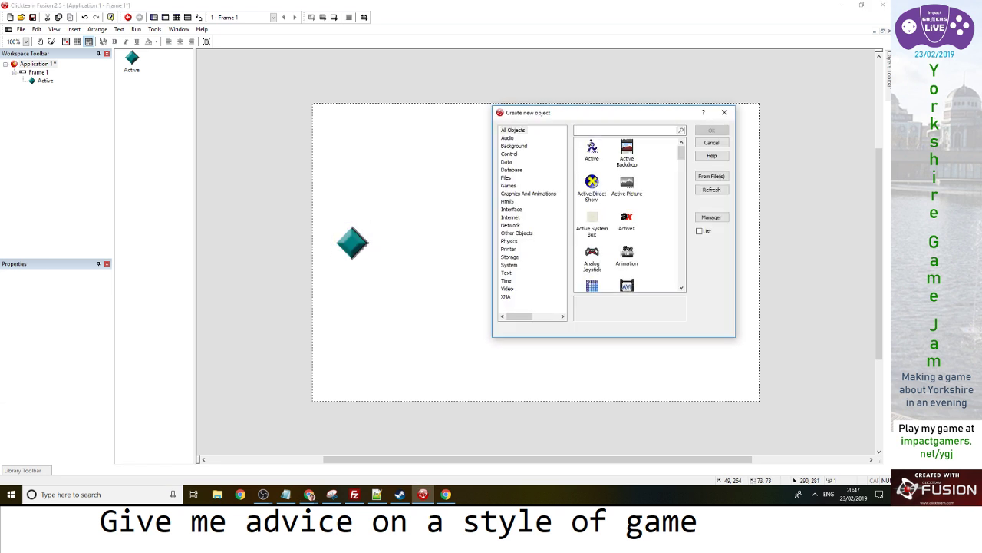
pyautogui.click(510, 241)
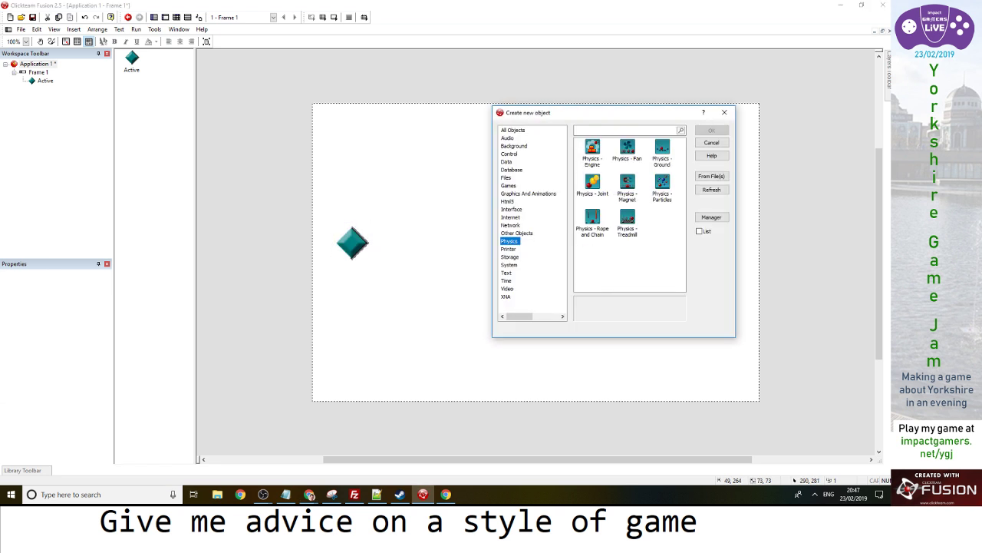
pyautogui.doubleClick(592, 147)
pyautogui.click(476, 243)
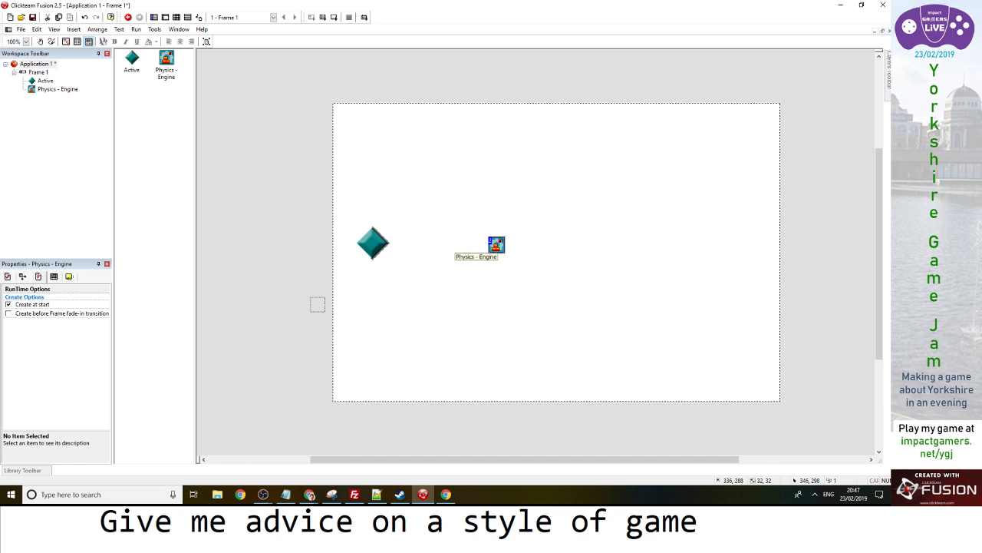
pyautogui.moveTo(496, 245); pyautogui.dragTo(318, 304)
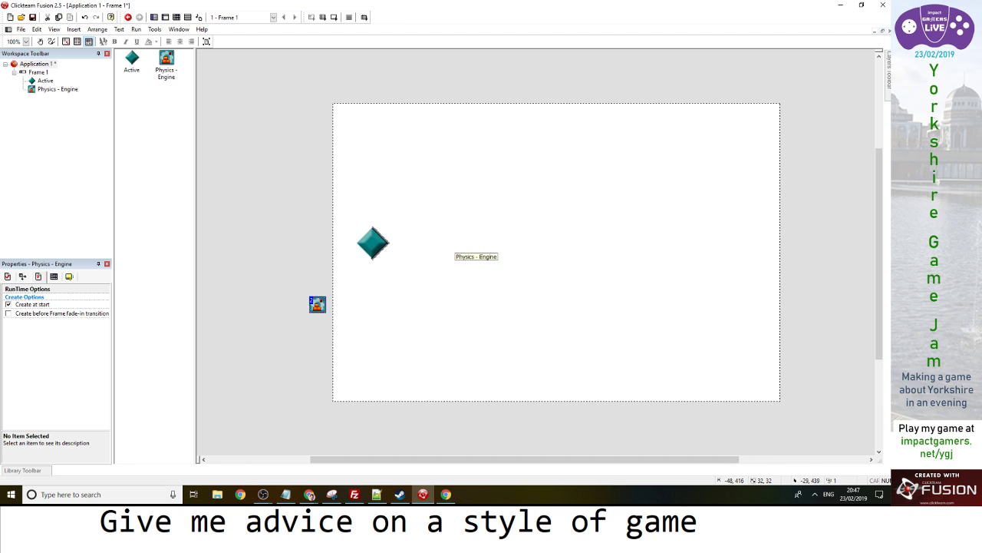
# Set the Active object's movement type to Physics - Static movement and acknowledge the hot spot warning
pyautogui.click(372, 244)
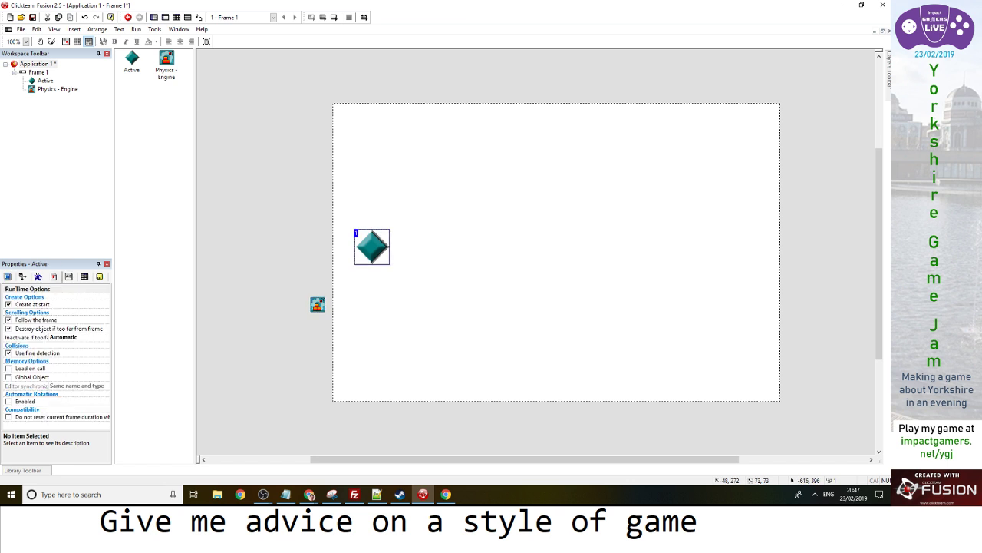
pyautogui.click(38, 276)
pyautogui.click(106, 307)
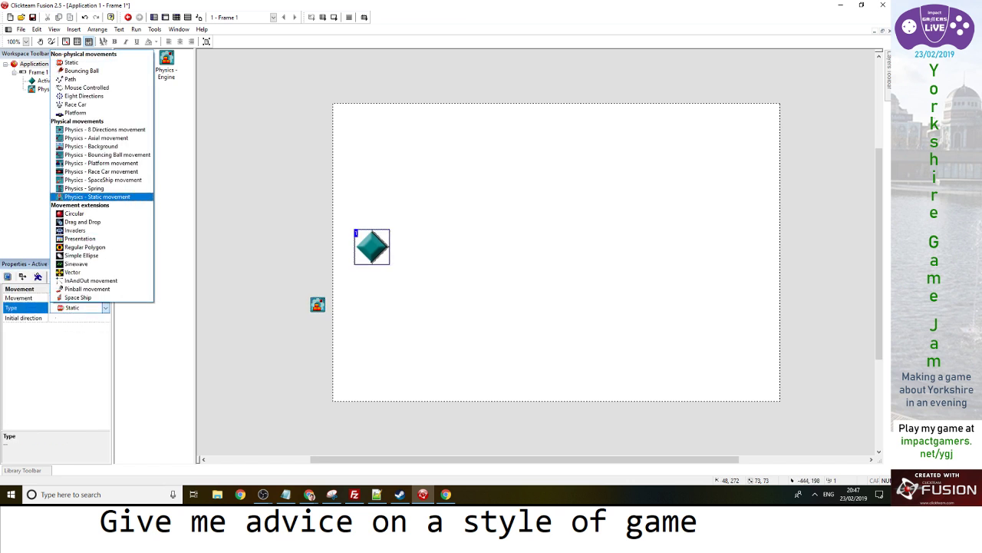
pyautogui.click(98, 196)
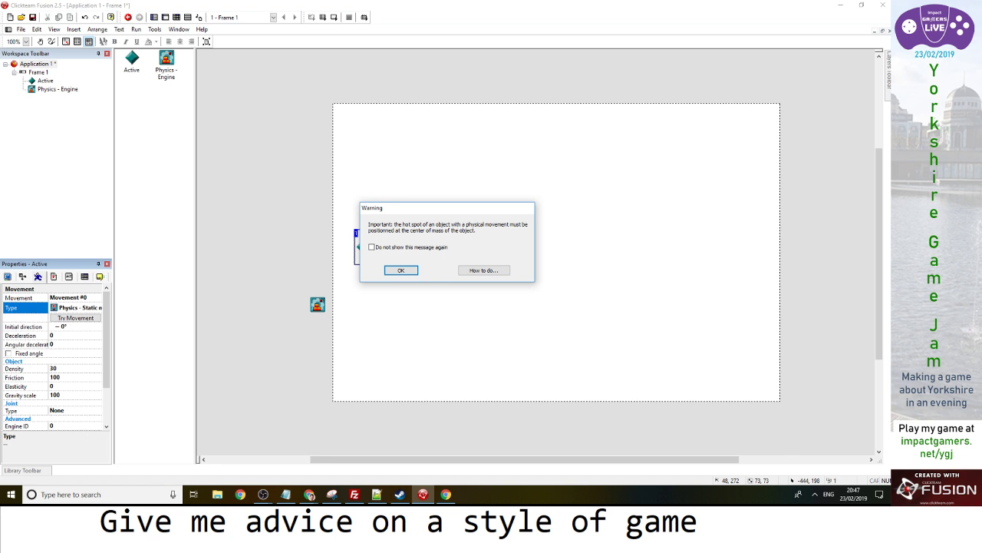
pyautogui.click(400, 270)
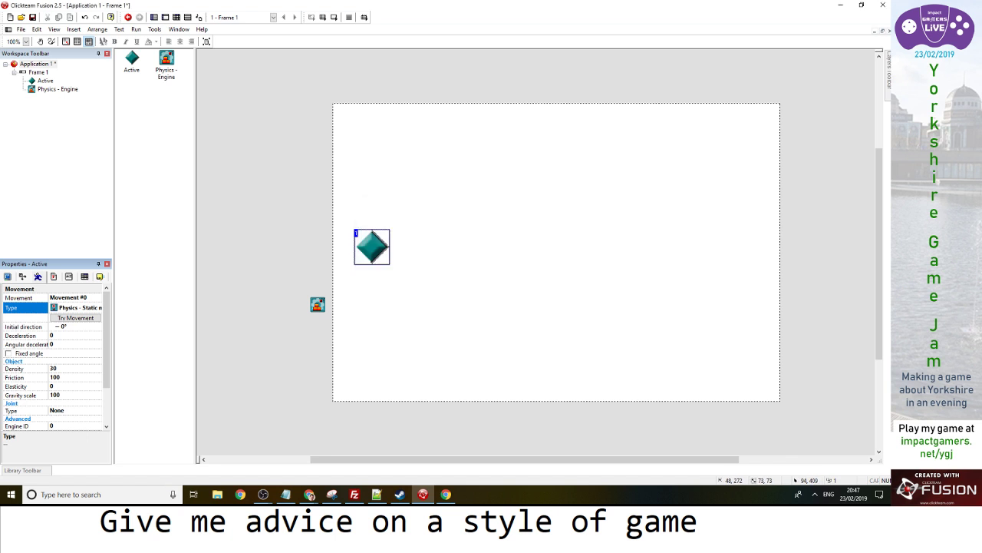
# Add the Obstacles qualifier to the Active object
pyautogui.click(99, 276)
pyautogui.click(23, 297)
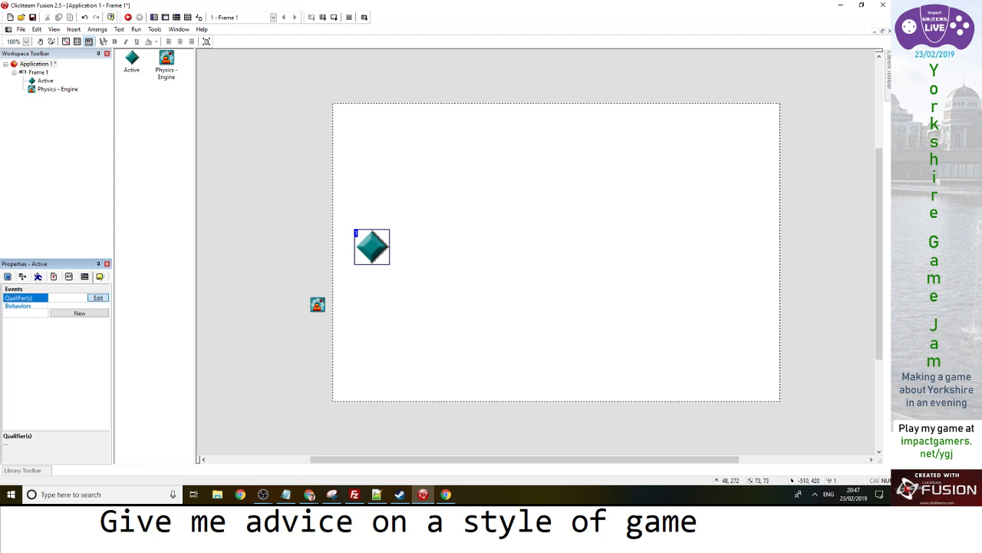
pyautogui.click(98, 297)
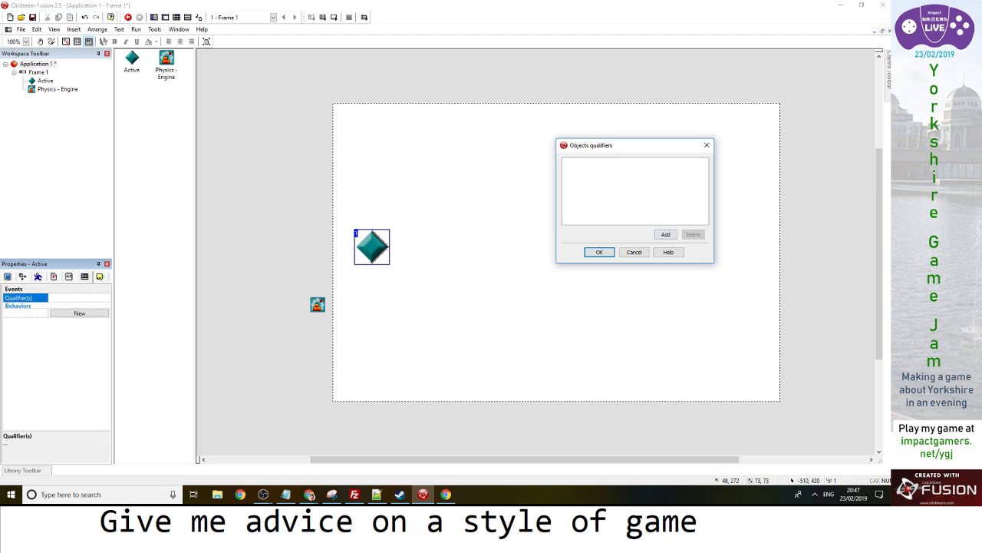
pyautogui.click(665, 234)
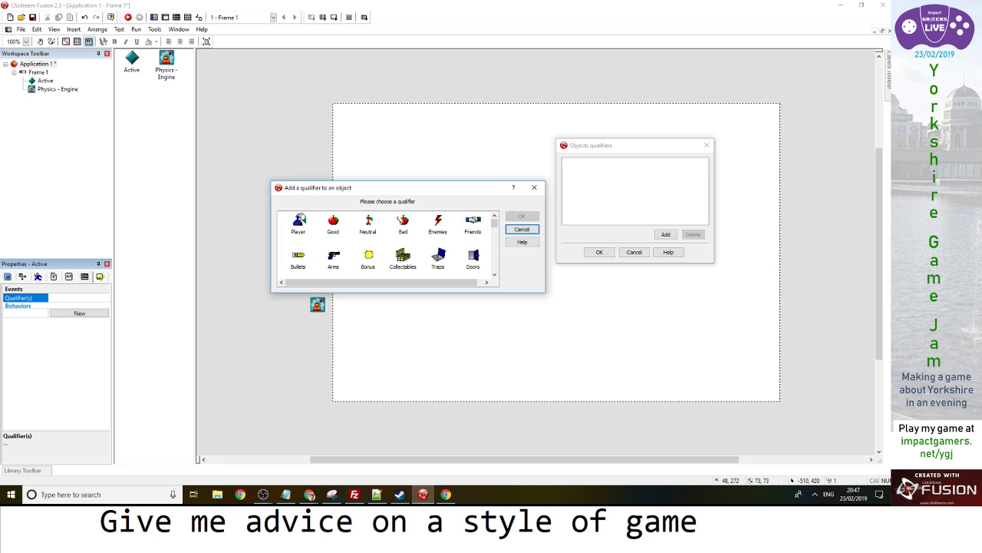
pyautogui.moveTo(454, 292); pyautogui.dragTo(453, 460)
pyautogui.scroll(-5, 439, 307)
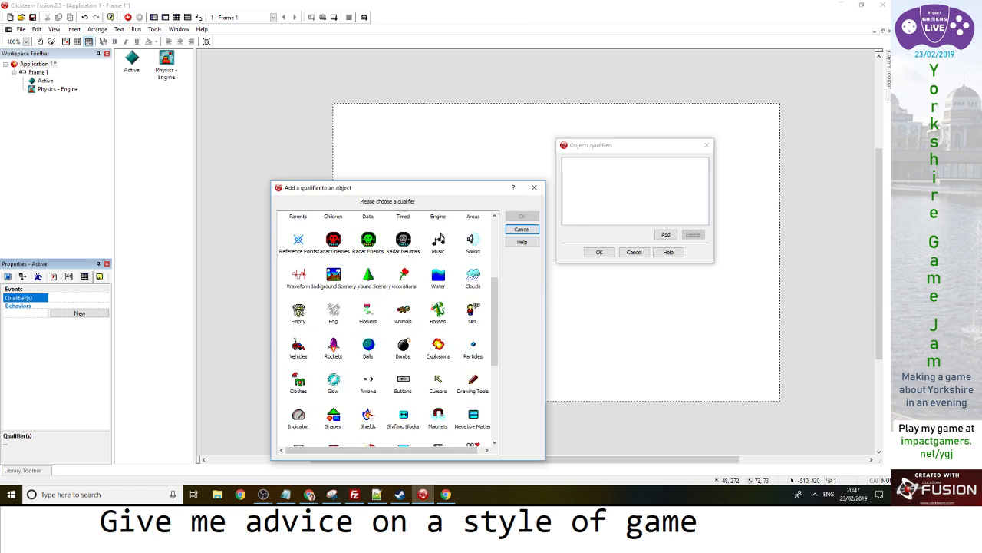
pyautogui.scroll(-1, 440, 238)
pyautogui.scroll(-1, 387, 330)
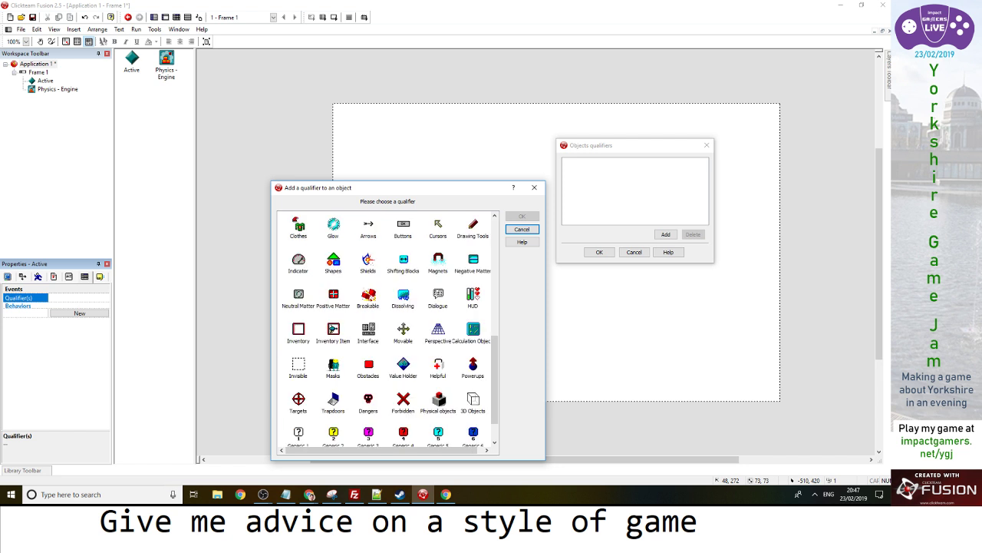
pyautogui.doubleClick(368, 367)
pyautogui.click(599, 251)
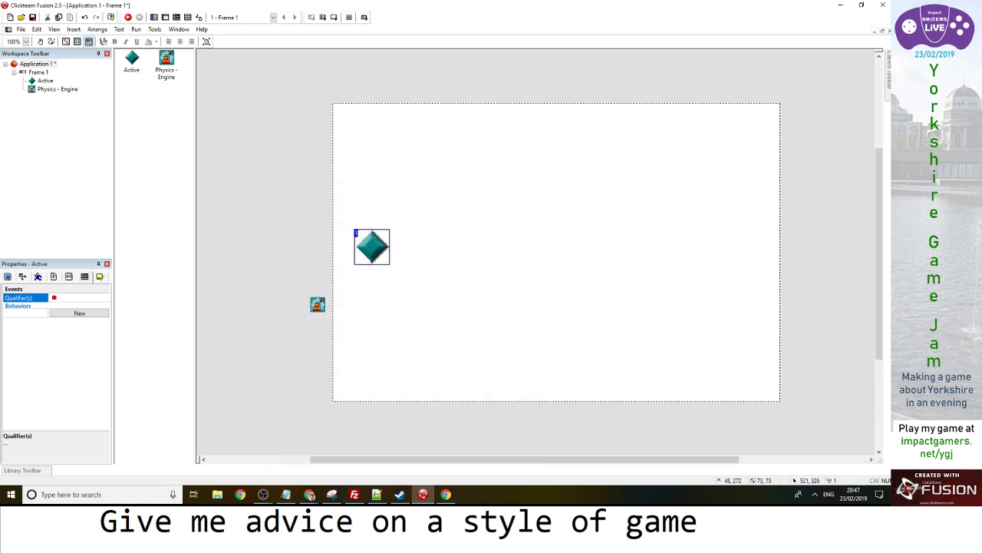
# In the event editor, create an event that stops Group.Obstacles when it leaves the play area on the bottom
pyautogui.click(175, 16)
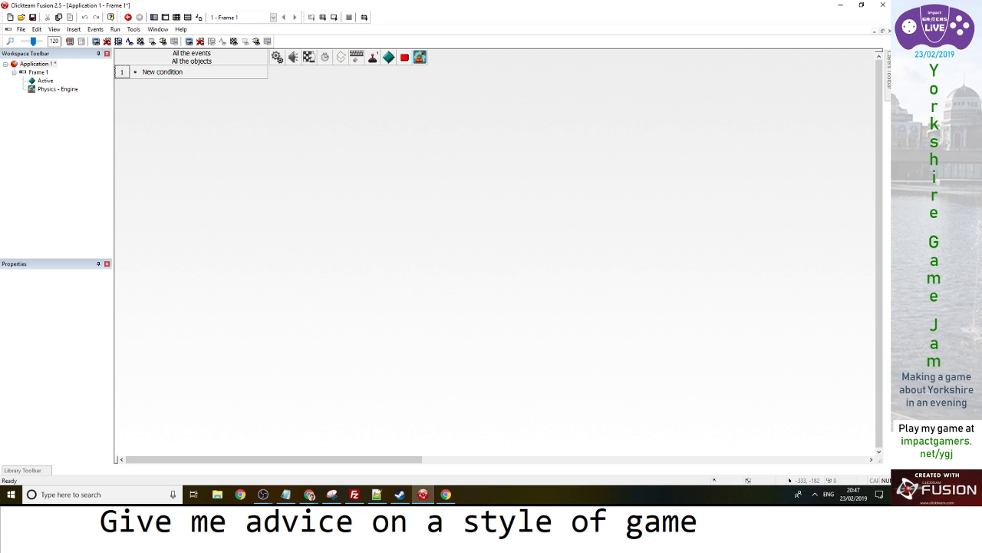
pyautogui.doubleClick(162, 72)
pyautogui.click(452, 135)
pyautogui.moveTo(484, 143)
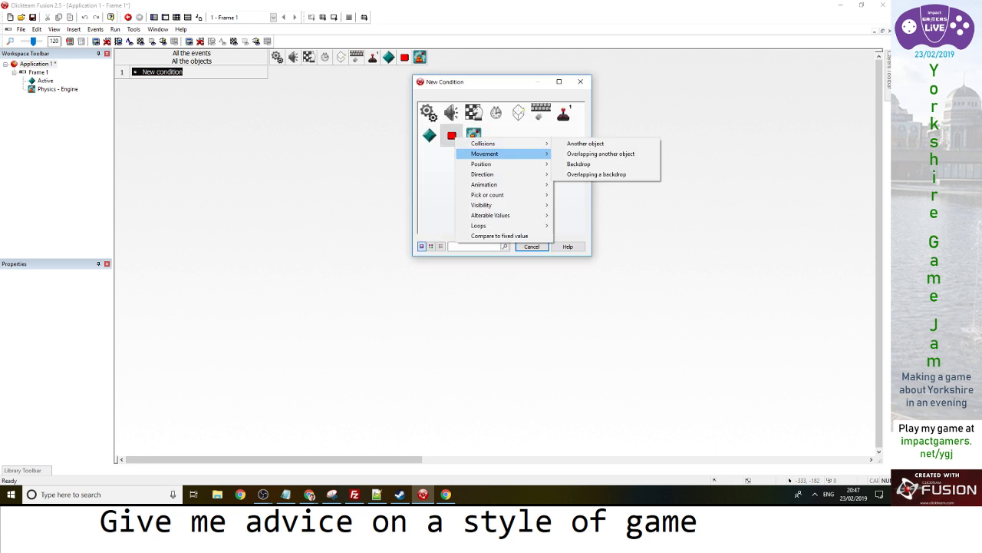
pyautogui.moveTo(482, 164)
pyautogui.click(606, 164)
pyautogui.click(294, 176)
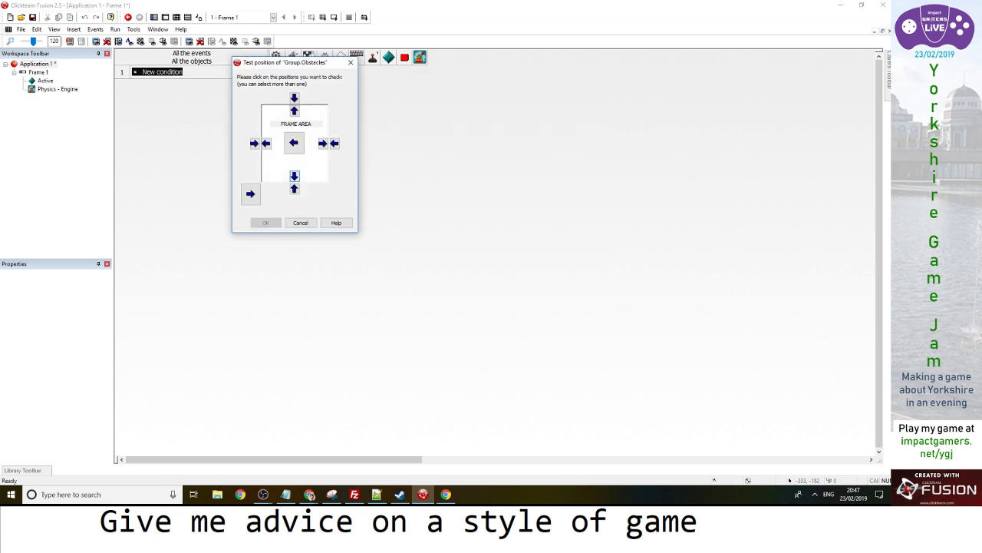
pyautogui.click(265, 223)
pyautogui.click(403, 73)
pyautogui.moveTo(453, 79)
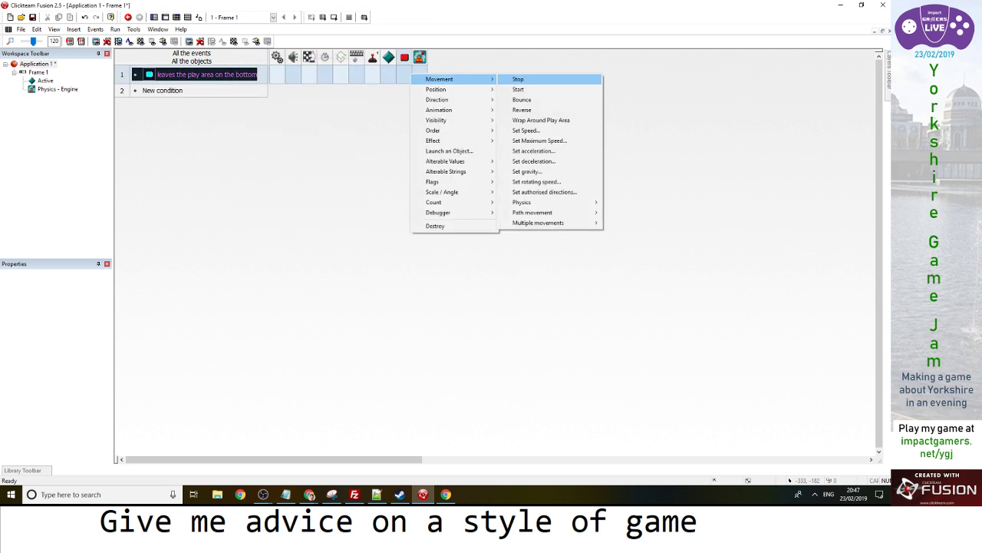
pyautogui.click(532, 76)
# Add a condition for a collision between two Group.Obstacles objects and copy the Stop action to it
pyautogui.doubleClick(162, 90)
pyautogui.click(451, 135)
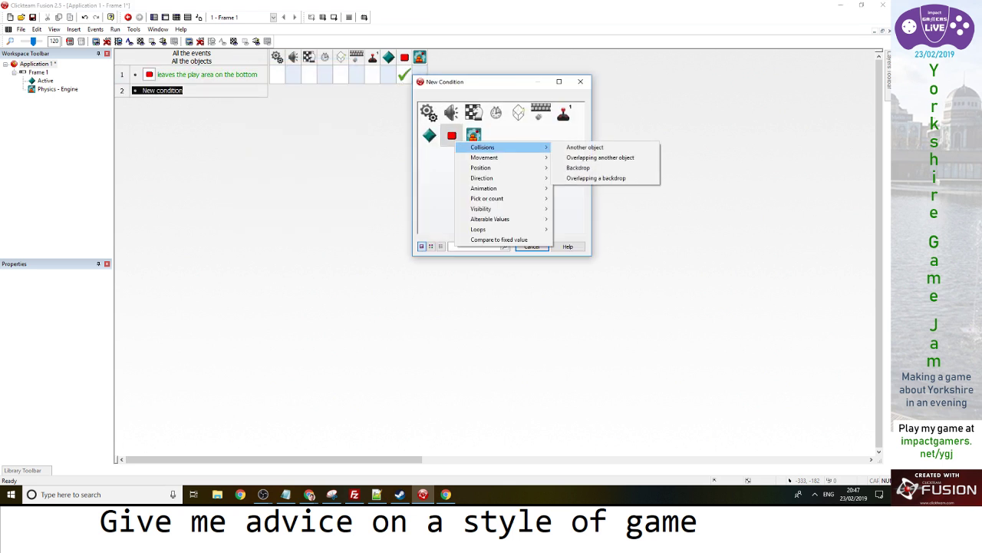
pyautogui.click(598, 146)
pyautogui.click(500, 247)
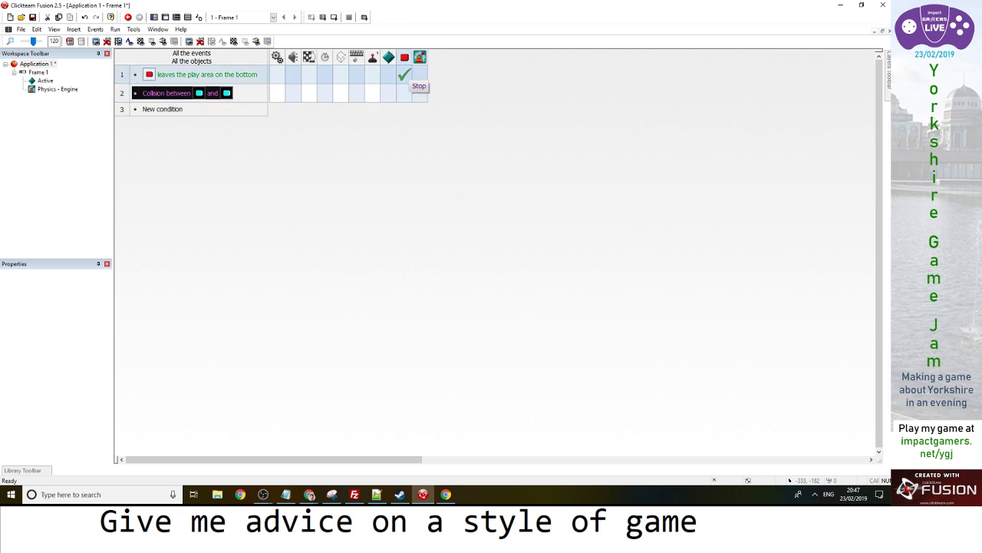
pyautogui.moveTo(404, 75); pyautogui.dragTo(404, 93)
# Return to the frame editor and place four more copies of the Active object above and right of the first
pyautogui.click(165, 17)
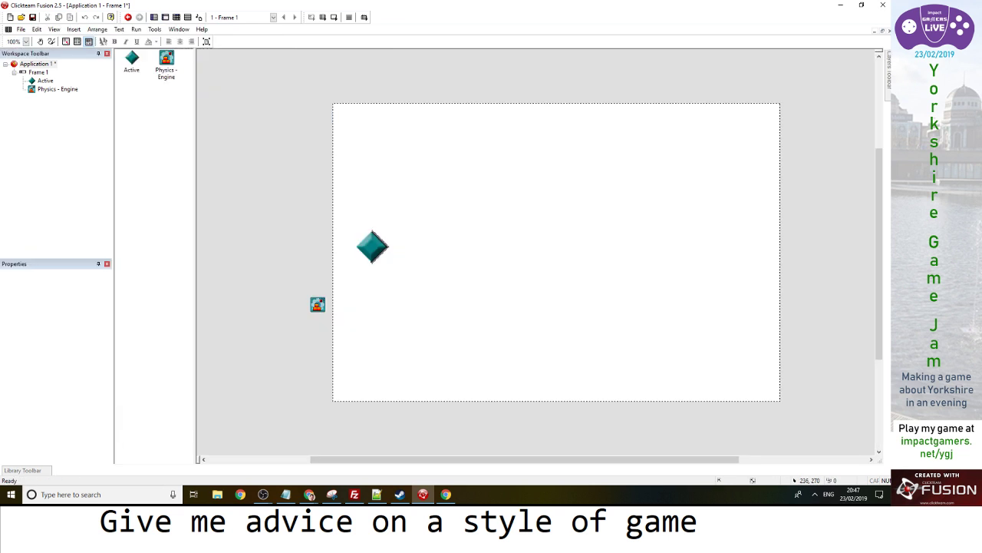
pyautogui.click(461, 209)
pyautogui.click(410, 186)
pyautogui.click(409, 186)
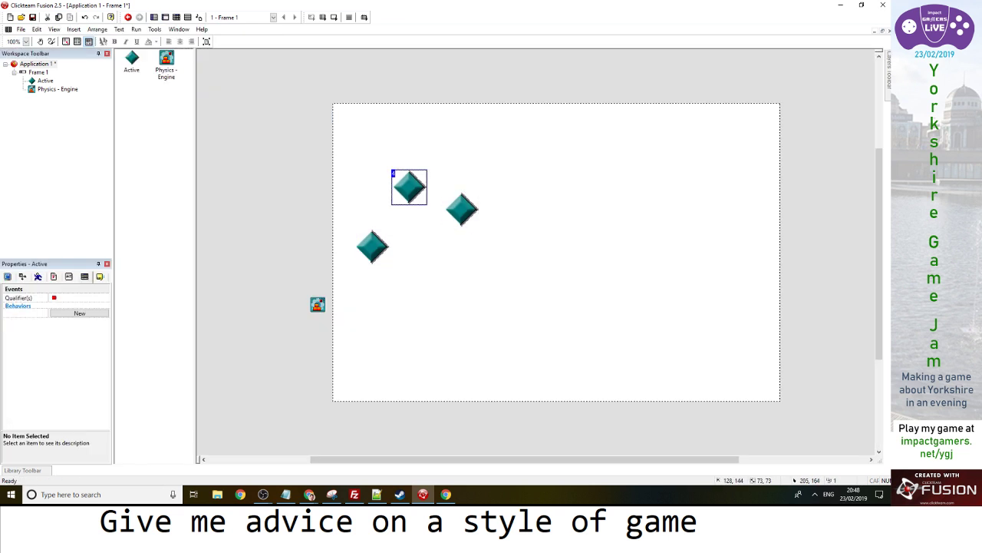
pyautogui.keyDown('ctrl'); pyautogui.moveTo(410, 186); pyautogui.dragTo(446, 164); pyautogui.keyUp('ctrl')
pyautogui.keyDown('ctrl'); pyautogui.moveTo(447, 163); pyautogui.dragTo(402, 142); pyautogui.keyUp('ctrl')
# Test-run the game twice to watch how the blocks fall and stack, selecting the whole caption text between the runs
pyautogui.press('F8')
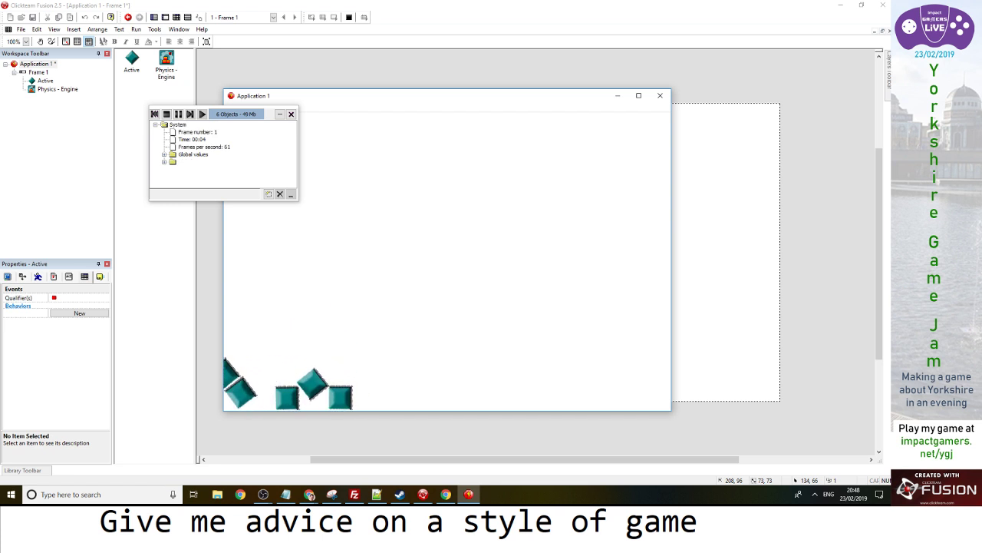
pyautogui.click(660, 95)
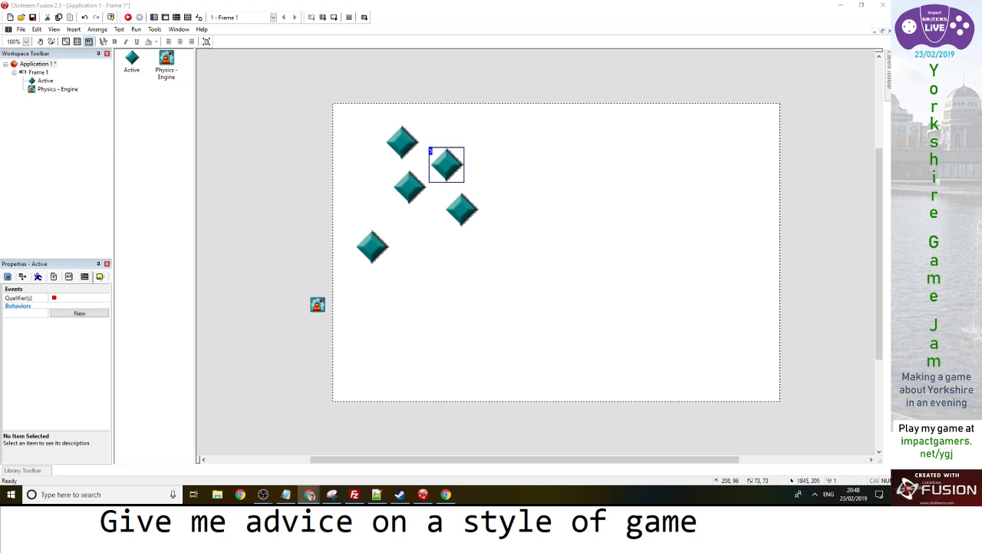
pyautogui.click(317, 522)
pyautogui.moveTo(700, 523)
pyautogui.mouseDown()
pyautogui.moveTo(101, 522)
pyautogui.moveTo(700, 522)
pyautogui.mouseUp()
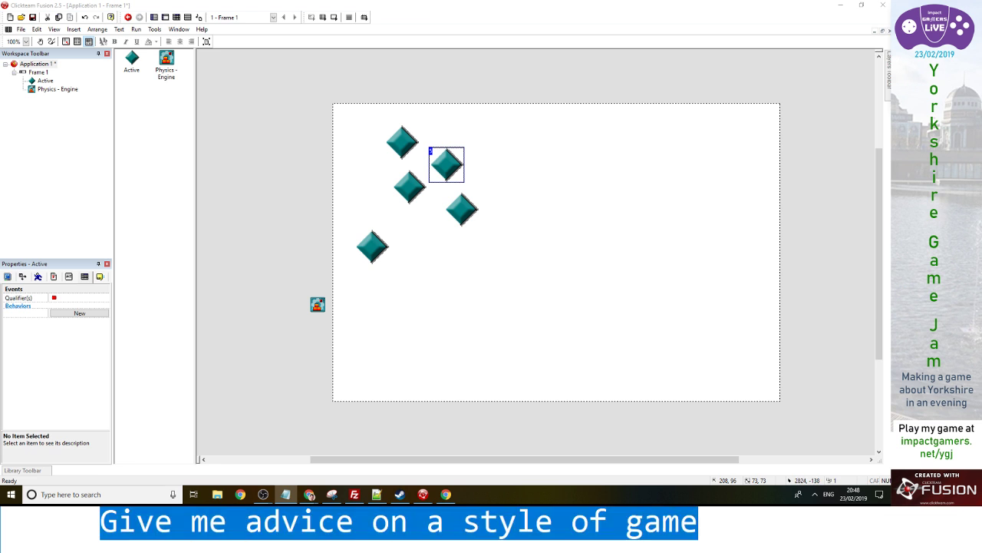
pyautogui.click(460, 264)
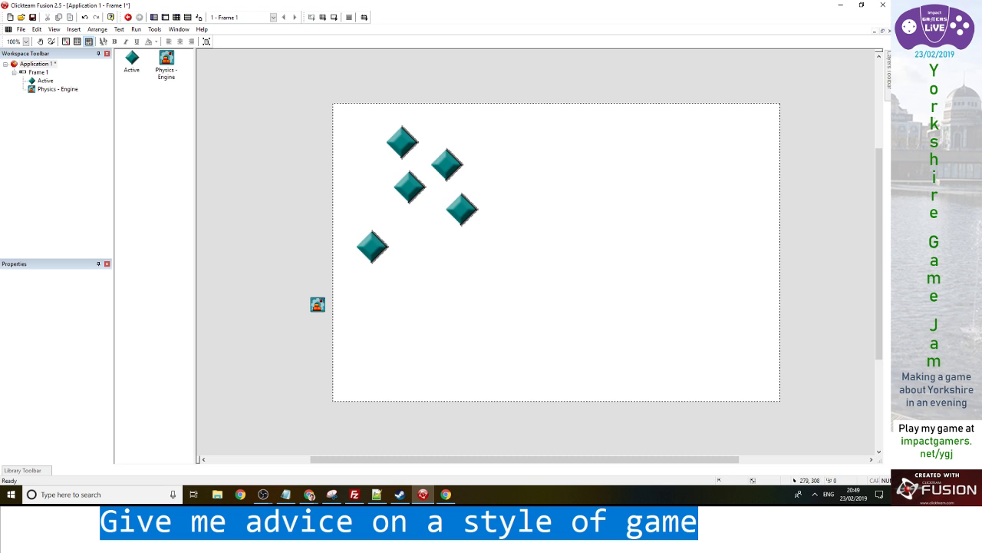
pyautogui.press('F8')
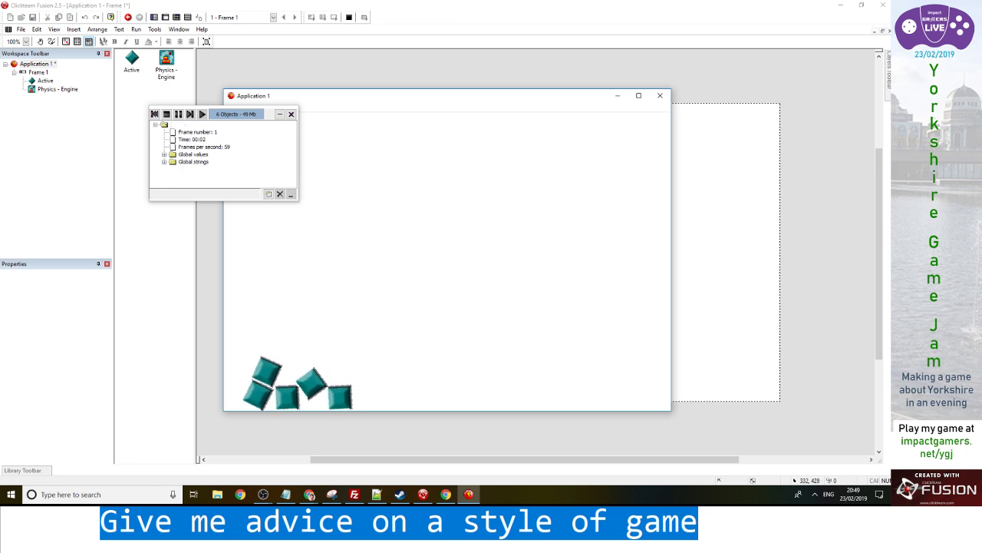
pyautogui.click(660, 95)
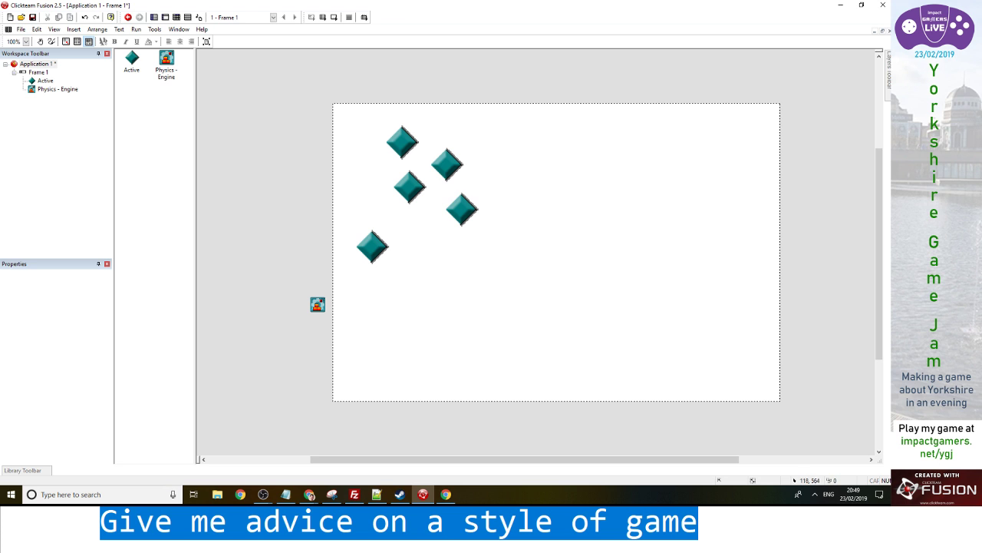
# Insert a second Active object, stretch it to about 599 x 100 pixels and place it near the frame's lower edge
pyautogui.doubleClick(382, 381)
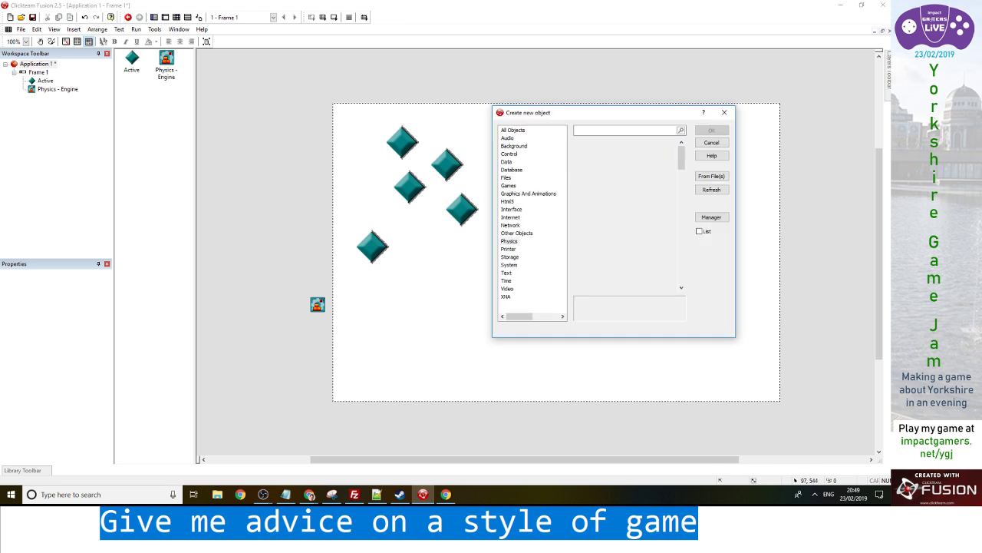
pyautogui.doubleClick(590, 148)
pyautogui.click(459, 297)
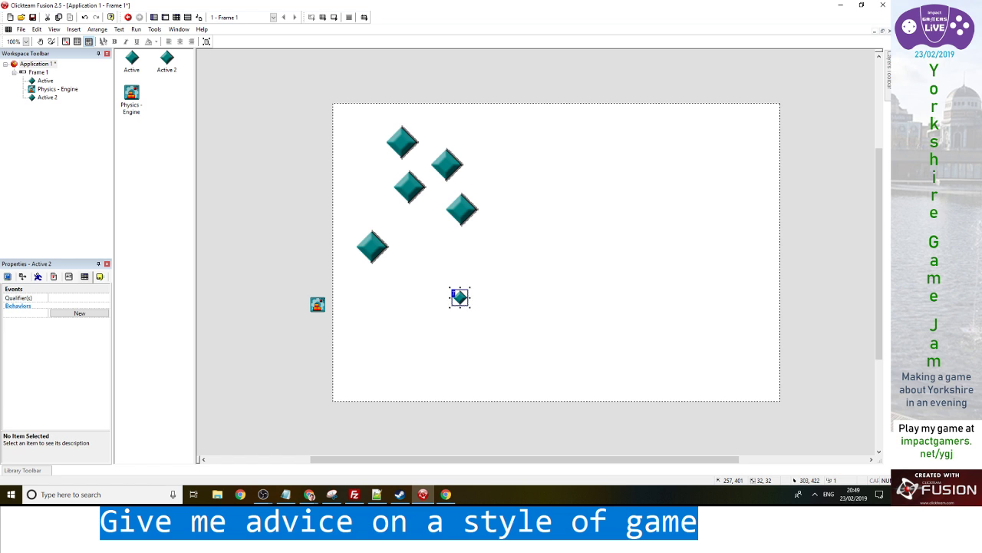
pyautogui.moveTo(469, 297); pyautogui.dragTo(734, 298)
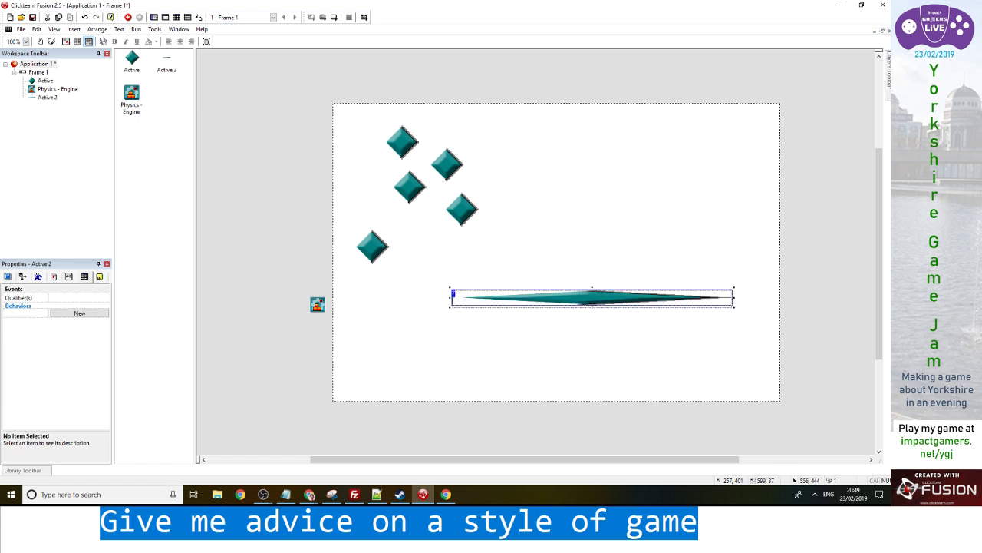
pyautogui.moveTo(593, 307); pyautogui.dragTo(512, 349)
# Clear Active 2's image, fill it with solid dark green and shift the bar slightly left in the frame
pyautogui.doubleClick(513, 351)
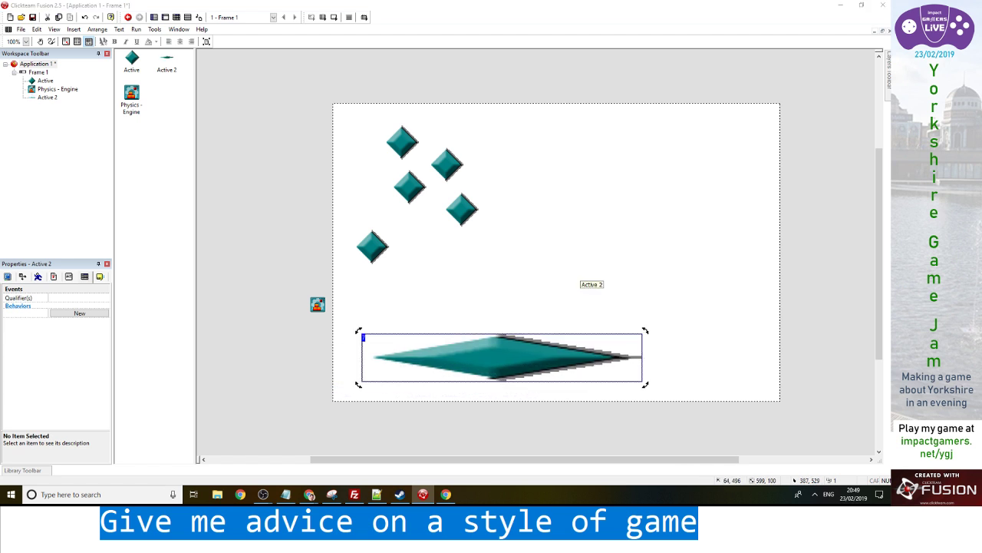
pyautogui.click(176, 70)
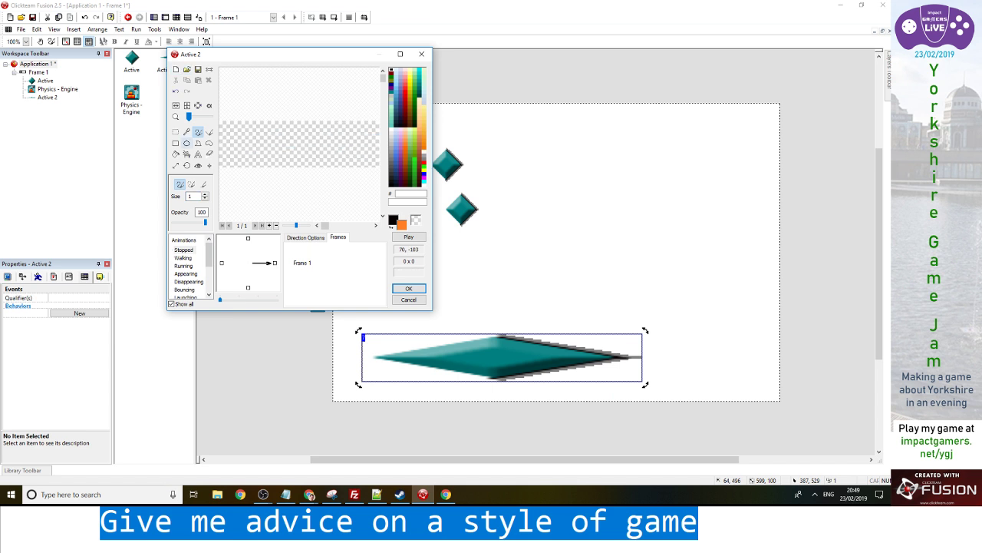
pyautogui.click(175, 154)
pyautogui.click(409, 173)
pyautogui.click(299, 143)
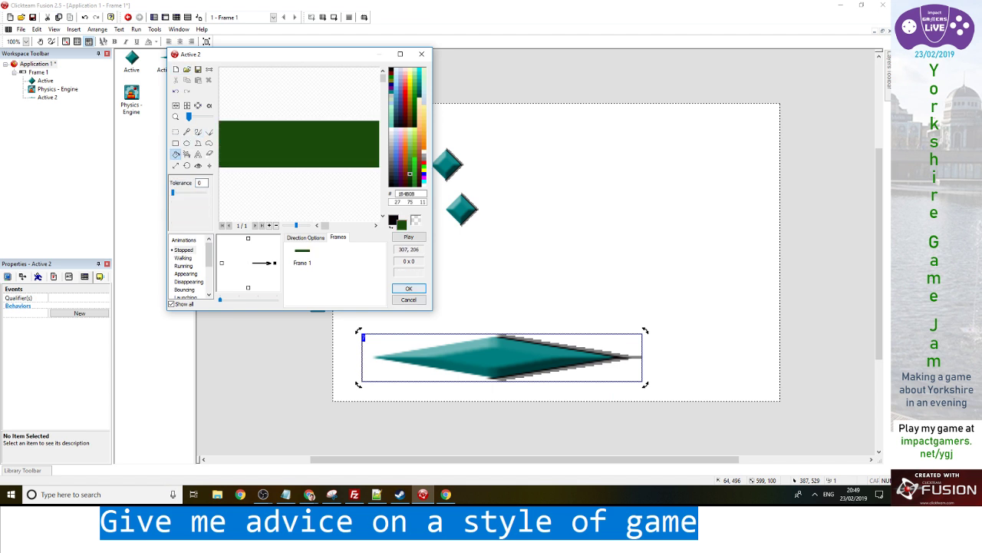
pyautogui.click(409, 289)
pyautogui.moveTo(563, 345)
pyautogui.mouseDown()
pyautogui.moveTo(533, 345)
pyautogui.moveTo(571, 344)
pyautogui.moveTo(558, 343)
pyautogui.mouseUp()
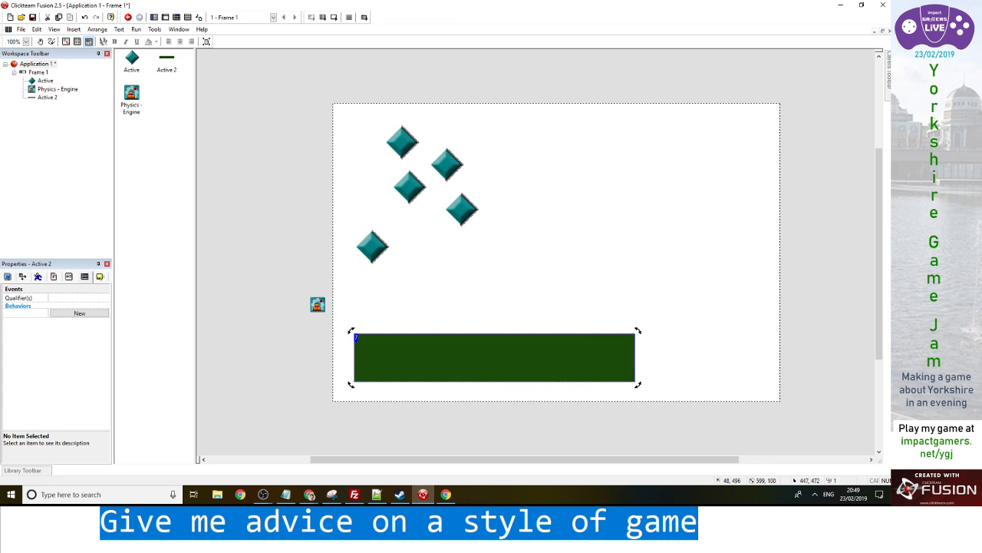
# Add the Obstacles qualifier to the green Active 2 bar in its event properties
pyautogui.click(558, 318)
pyautogui.click(558, 339)
pyautogui.click(98, 277)
pyautogui.click(96, 298)
pyautogui.click(97, 298)
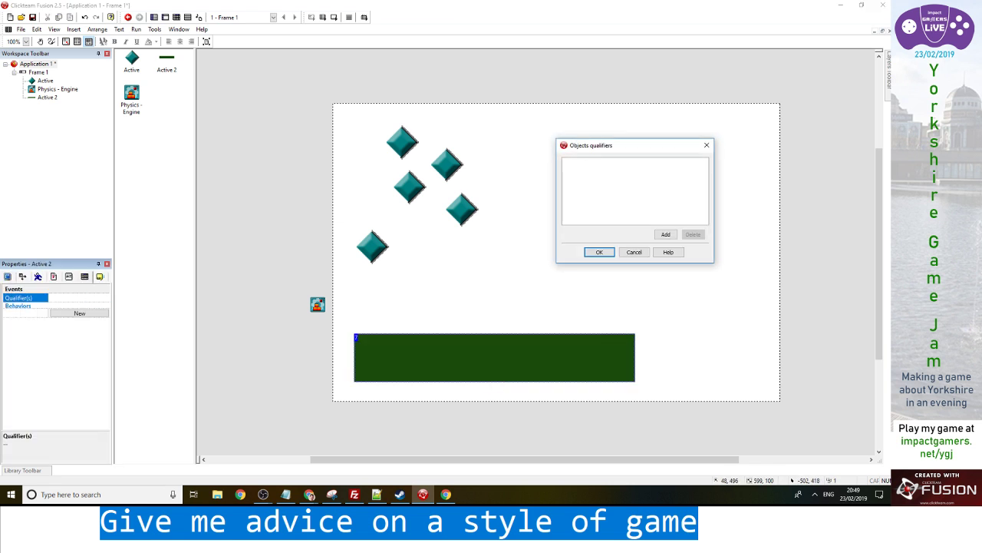
pyautogui.click(666, 234)
pyautogui.scroll(-4, 387, 329)
pyautogui.scroll(-3, 387, 330)
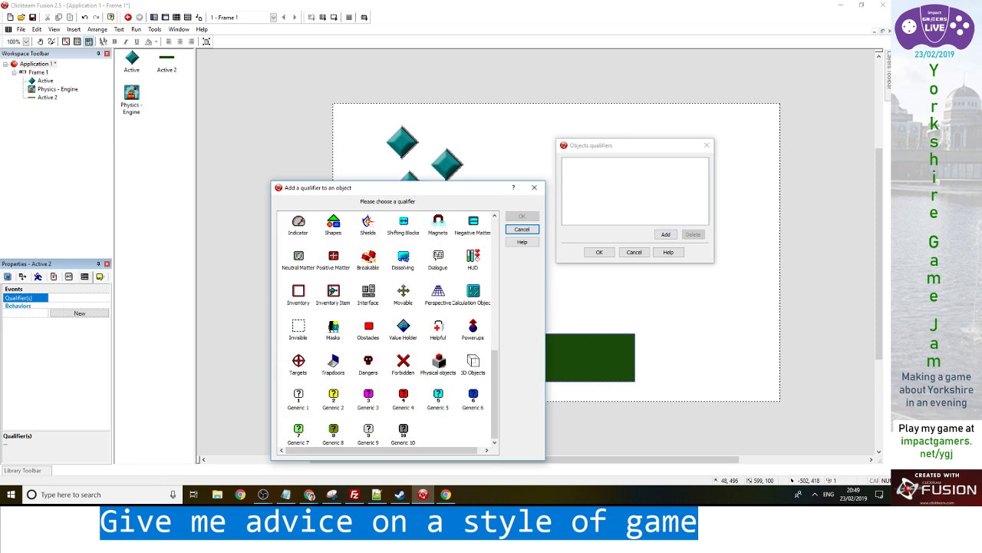
pyautogui.doubleClick(369, 329)
pyautogui.click(599, 252)
# Deselect the bar and test-run the frame to watch how the blocks land on it
pyautogui.click(554, 250)
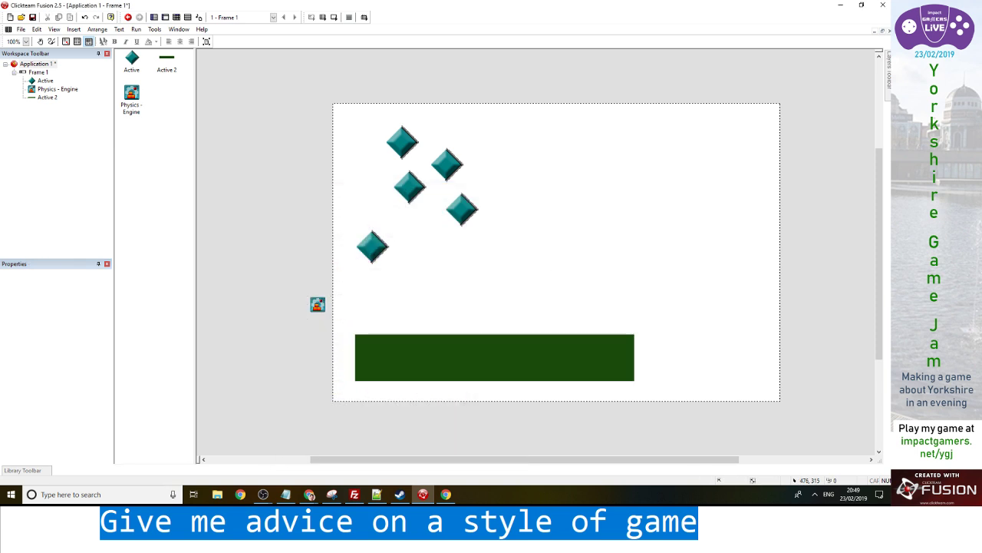
pyautogui.click(323, 16)
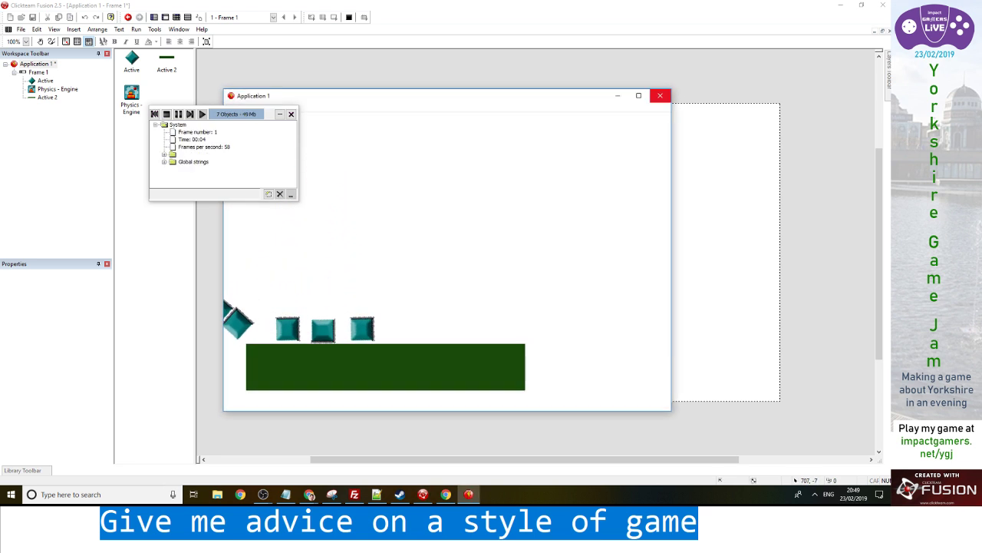
pyautogui.click(660, 96)
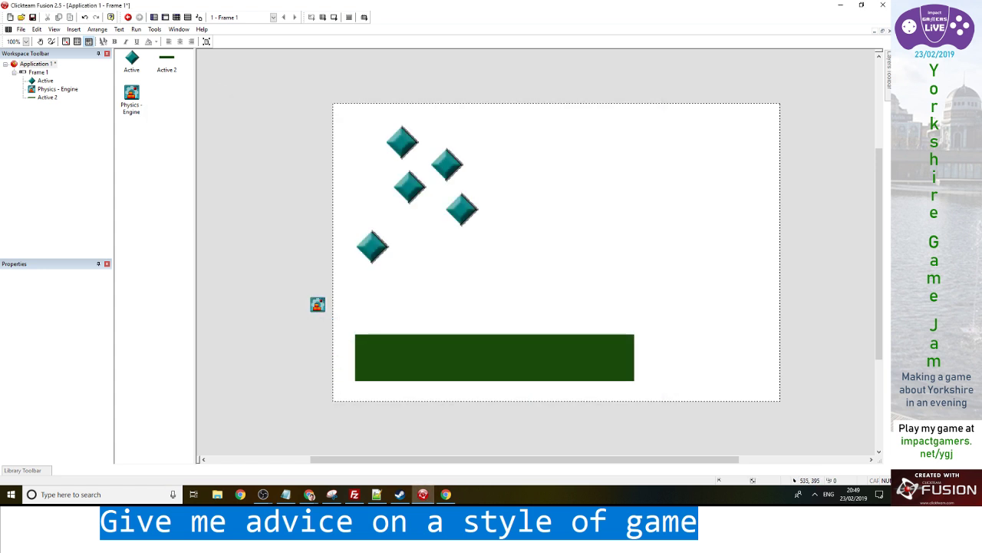
# Add the Water qualifier to the green Active 2 bar alongside Obstacles
pyautogui.click(495, 356)
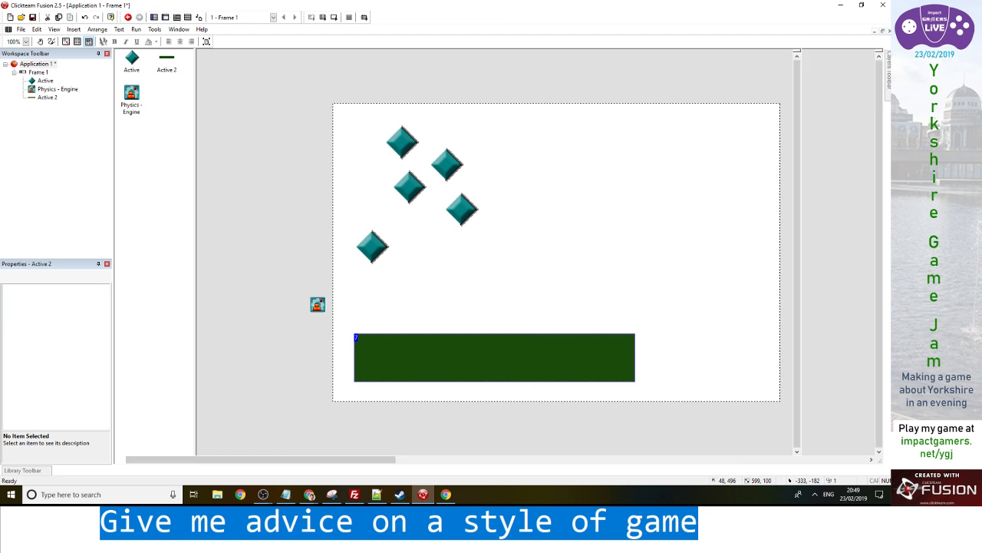
pyautogui.click(177, 17)
pyautogui.click(165, 17)
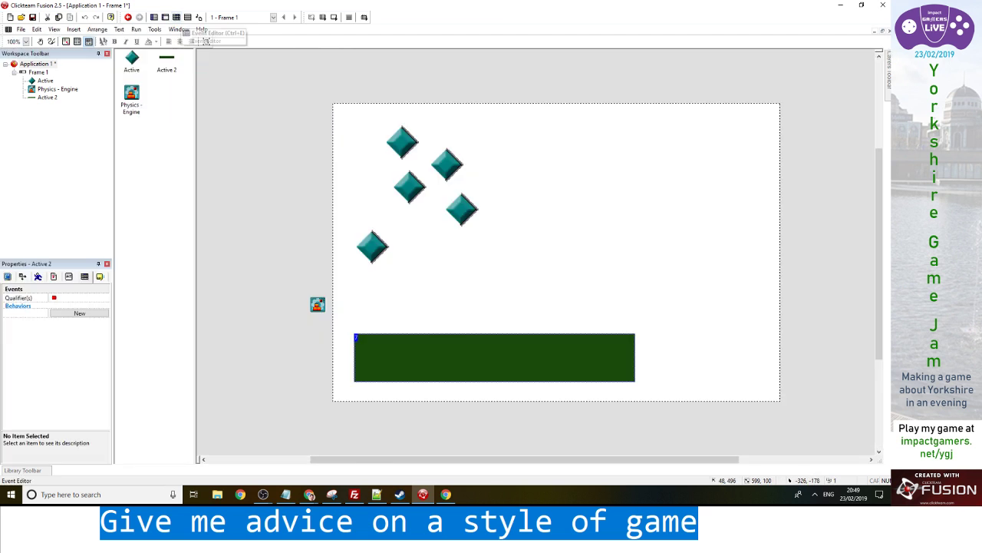
pyautogui.click(96, 298)
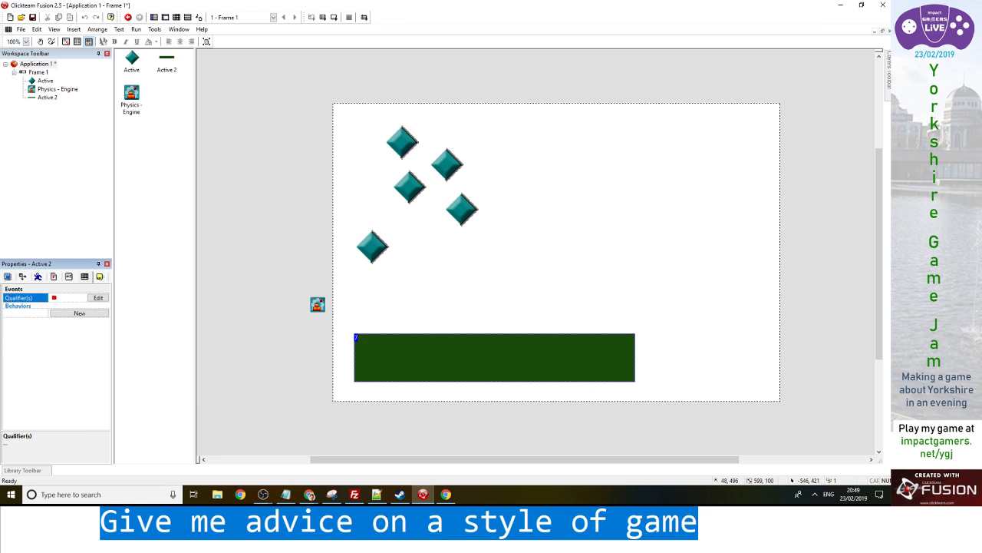
pyautogui.click(96, 297)
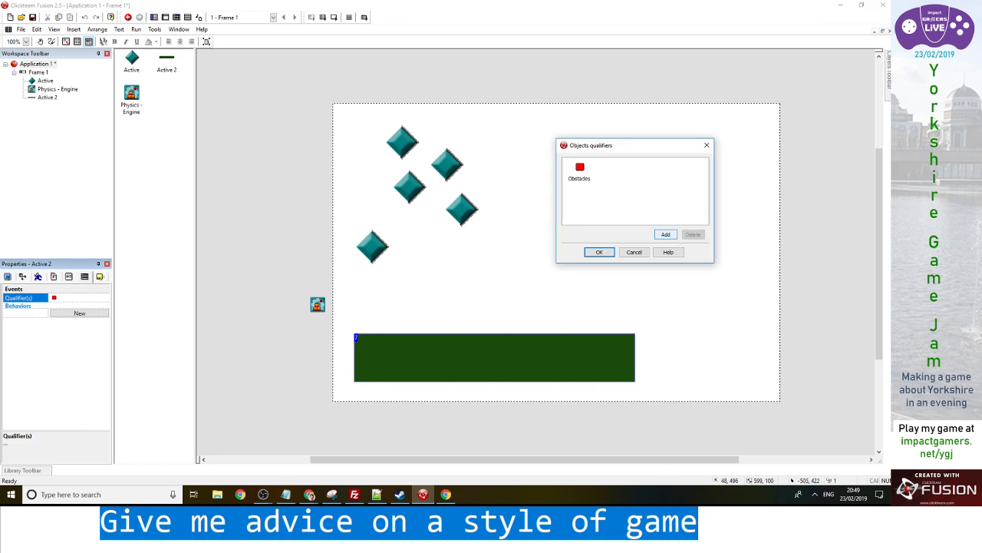
pyautogui.click(666, 235)
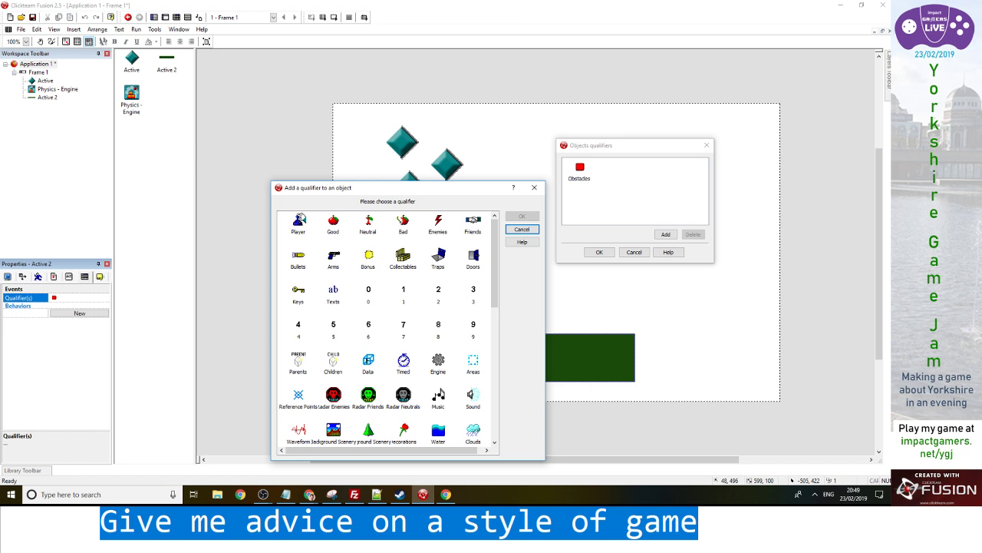
pyautogui.click(309, 494)
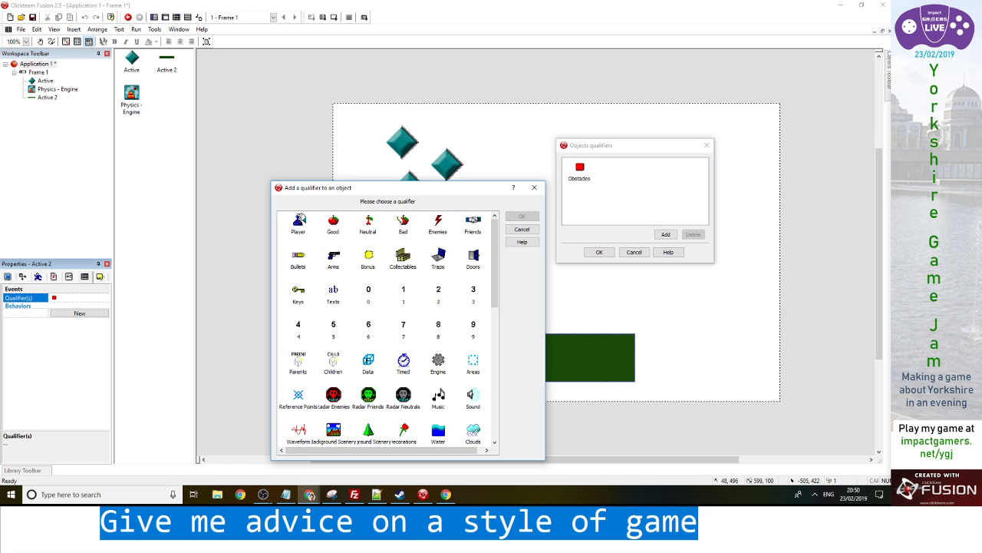
pyautogui.doubleClick(438, 433)
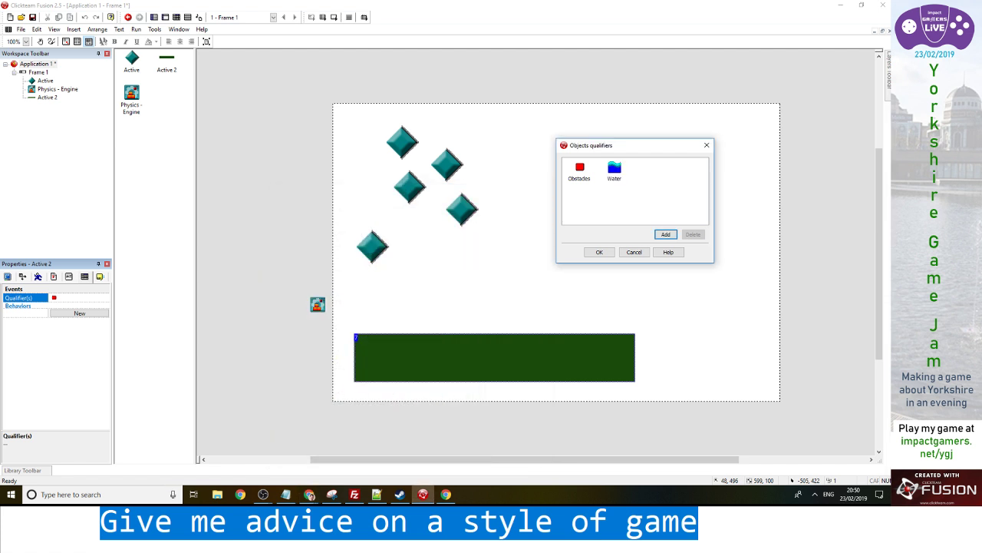
pyautogui.click(600, 252)
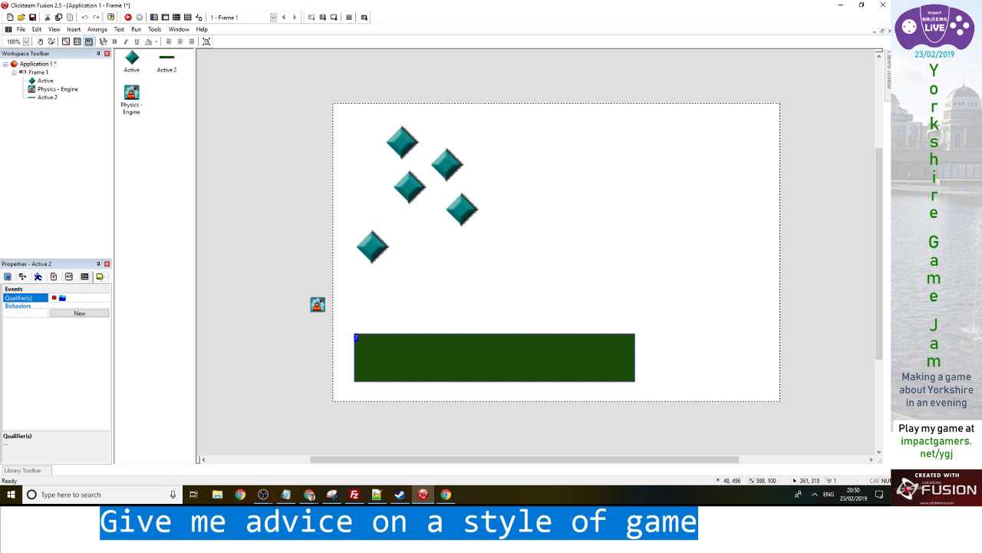
# Switch to the event editor and give Active 2 a new alterable value named Wavey
pyautogui.click(176, 17)
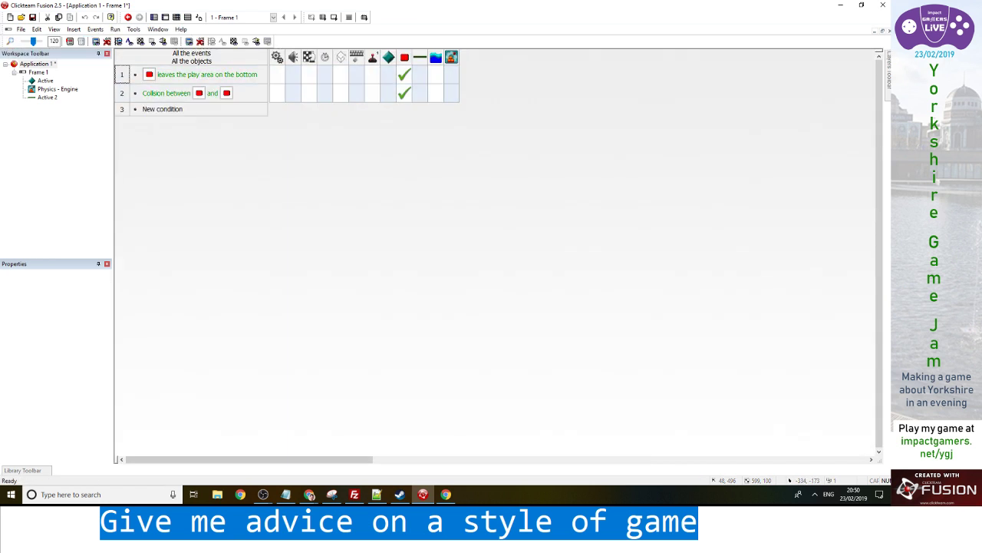
pyautogui.click(176, 17)
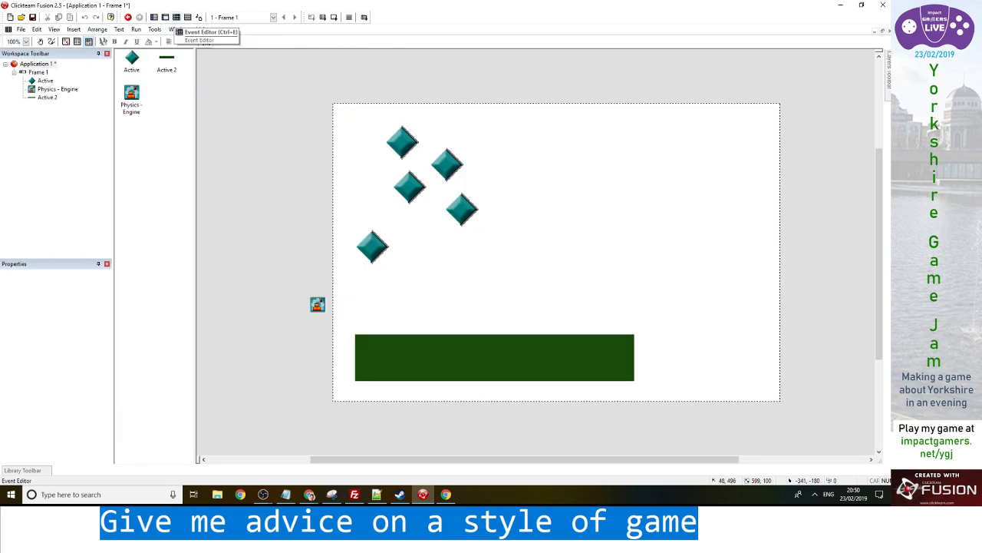
pyautogui.click(177, 17)
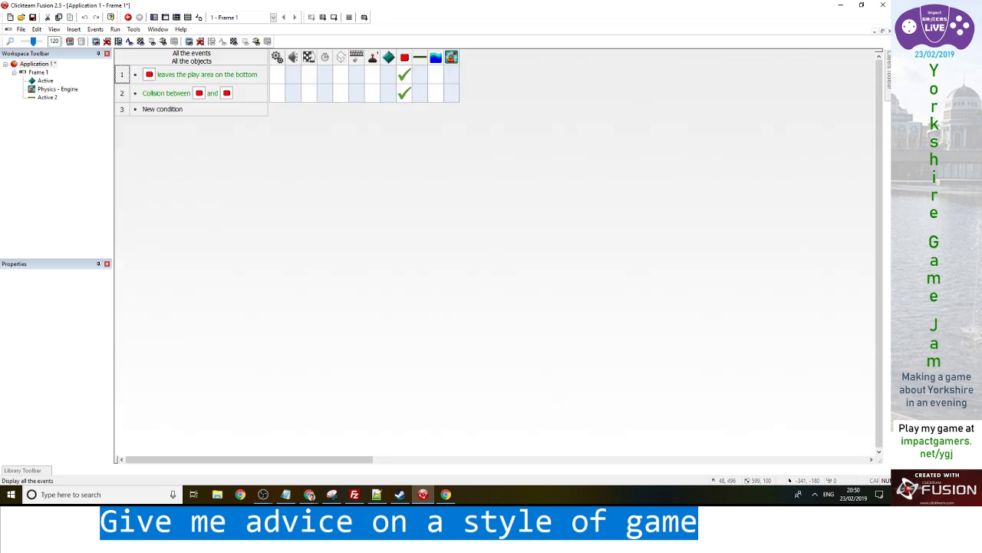
pyautogui.click(48, 97)
pyautogui.click(69, 276)
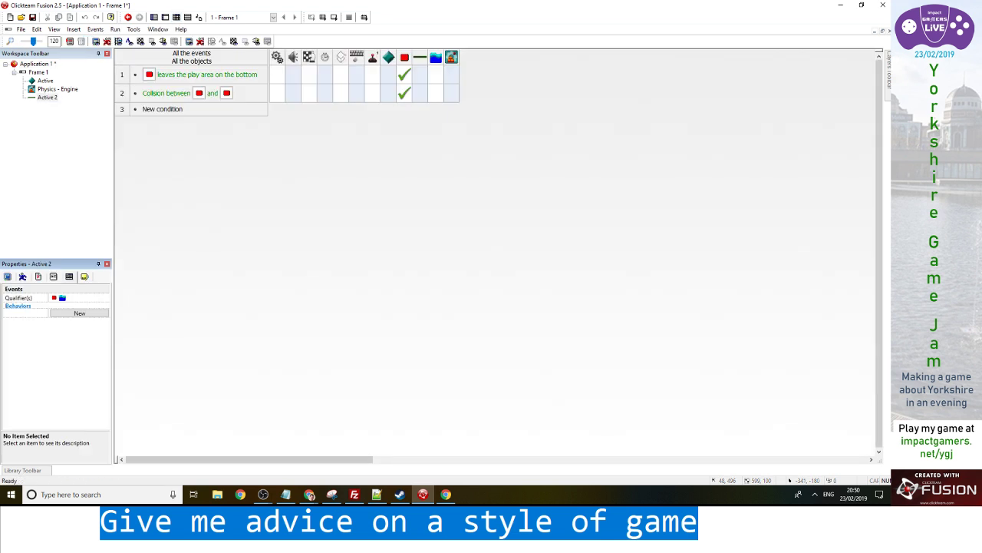
pyautogui.click(79, 304)
pyautogui.doubleClick(28, 304)
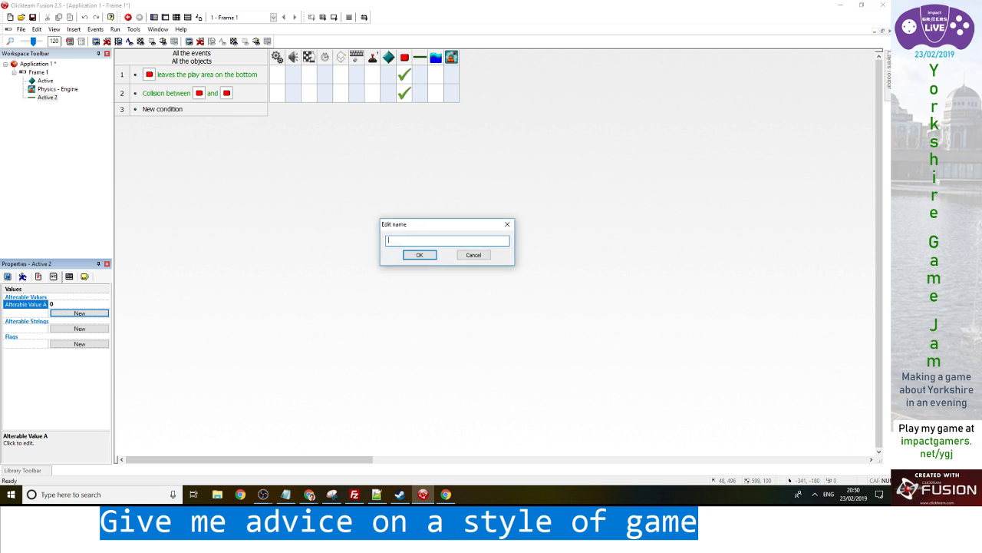
pyautogui.write('Wavey')
pyautogui.press('Return')
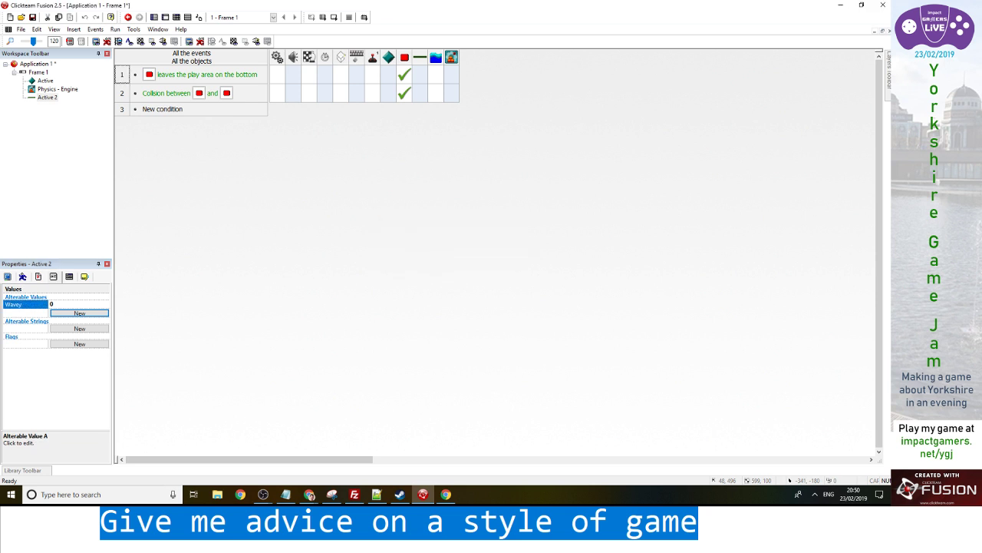
# Add a timer event that repeats every 1/100 of a second, with the seconds set to 0
pyautogui.click(161, 109)
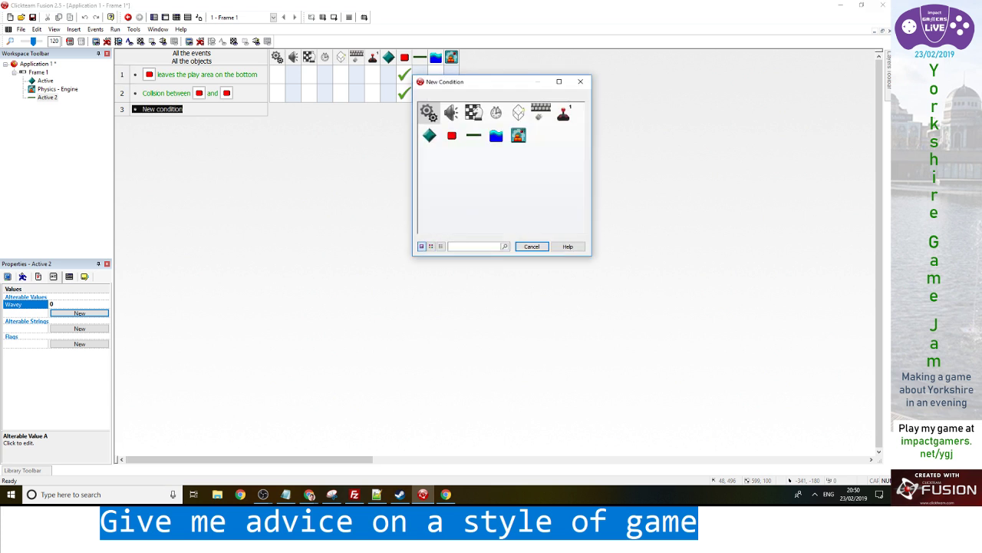
pyautogui.rightClick(495, 113)
pyautogui.click(530, 119)
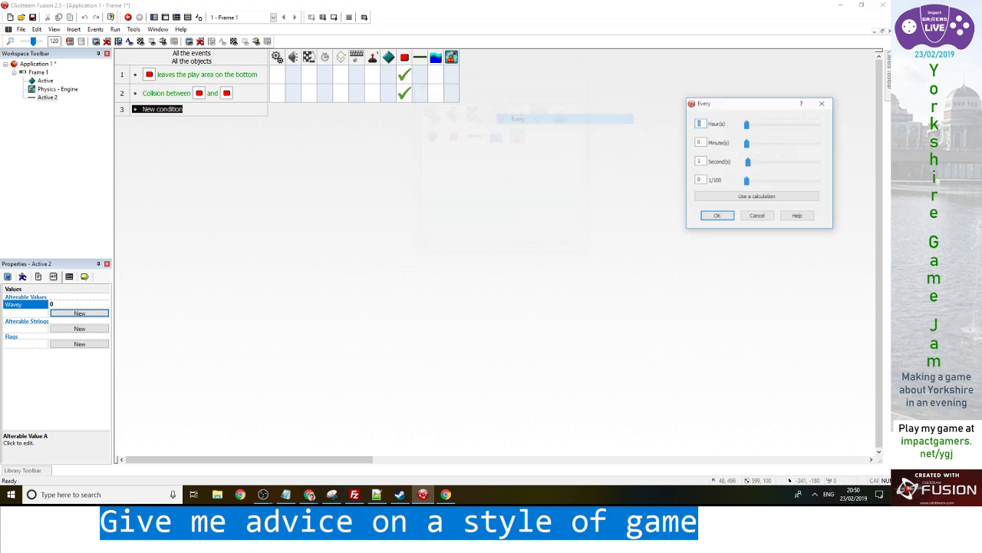
pyautogui.doubleClick(699, 161)
pyautogui.write('0')
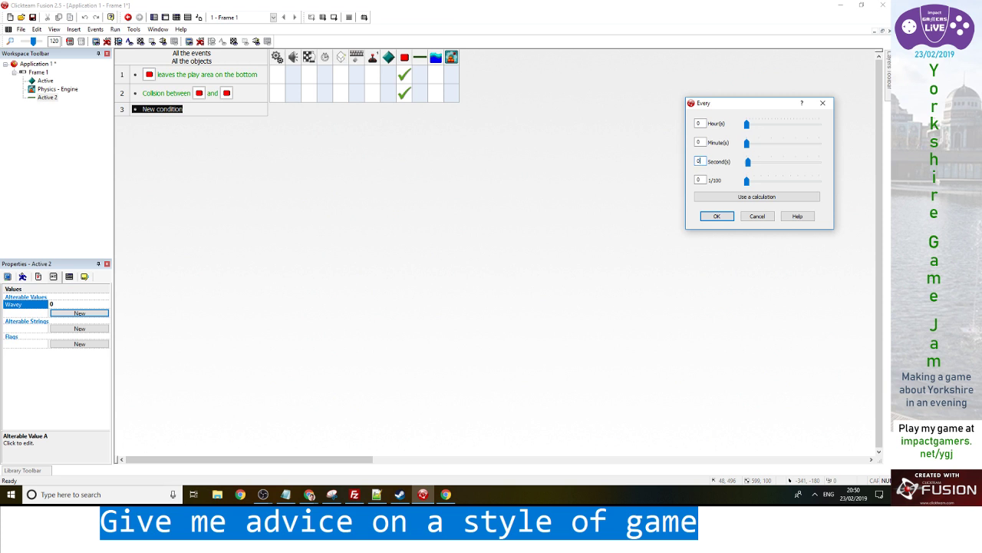
pyautogui.press('Tab')
pyautogui.press('Tab')
pyautogui.write('1')
pyautogui.press('Return')
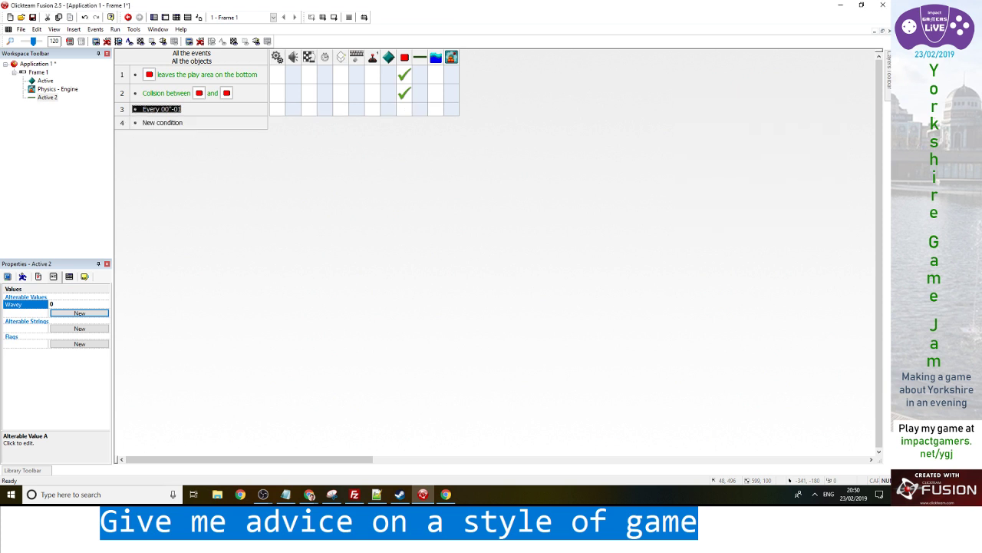
# Give the 1/100-second event an action that adds to the Wavey value of the Water group
pyautogui.rightClick(420, 109)
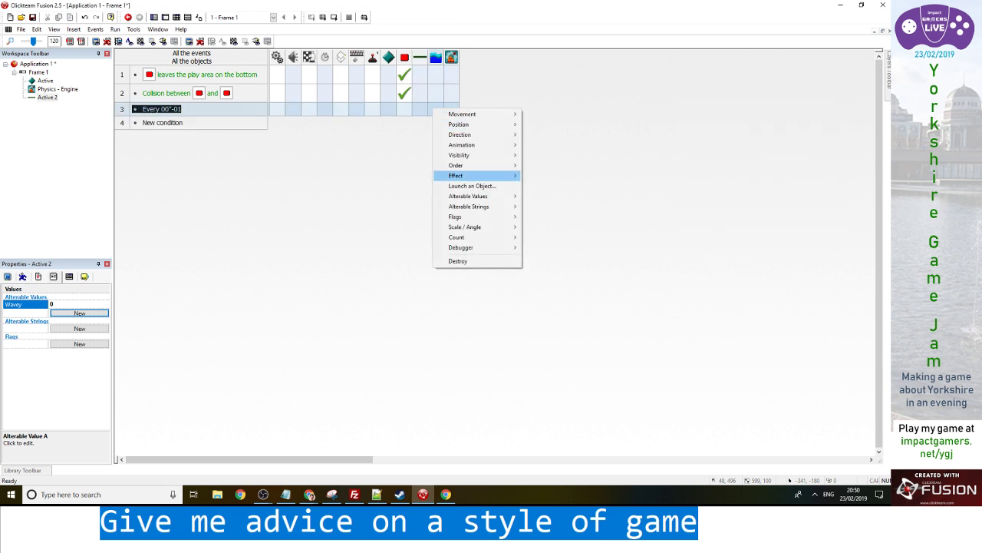
pyautogui.moveTo(468, 196)
pyautogui.click(541, 206)
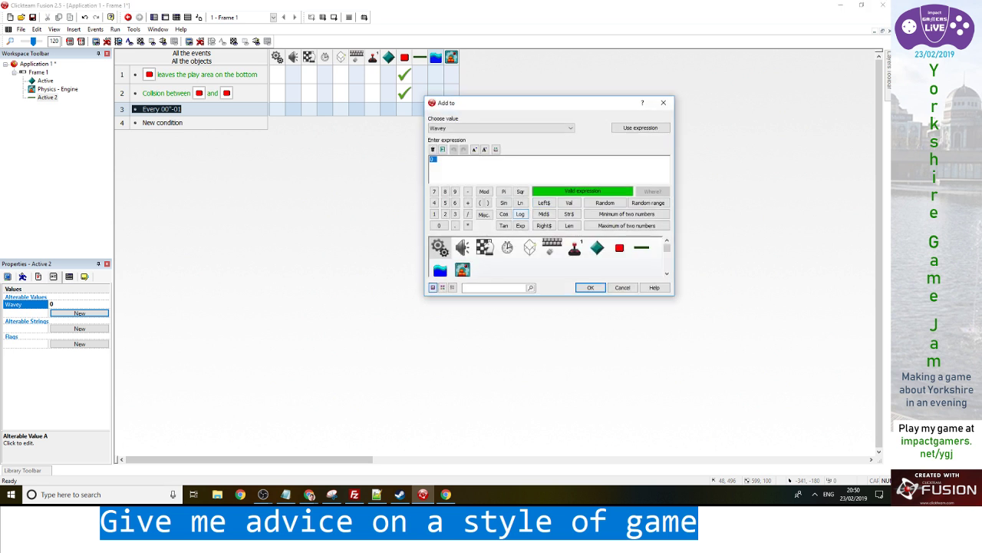
pyautogui.click(590, 287)
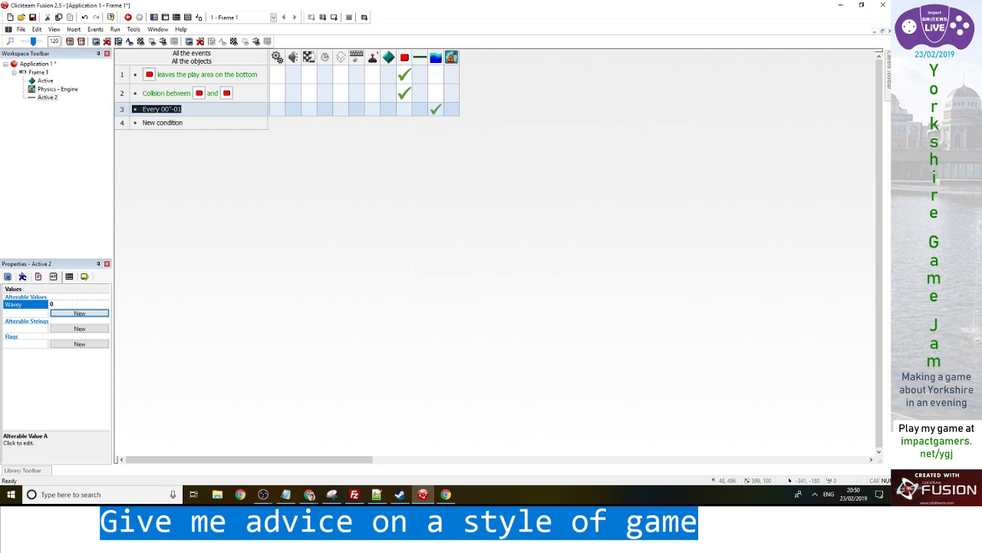
# Add a new event with the Always condition below the timer event
pyautogui.click(162, 122)
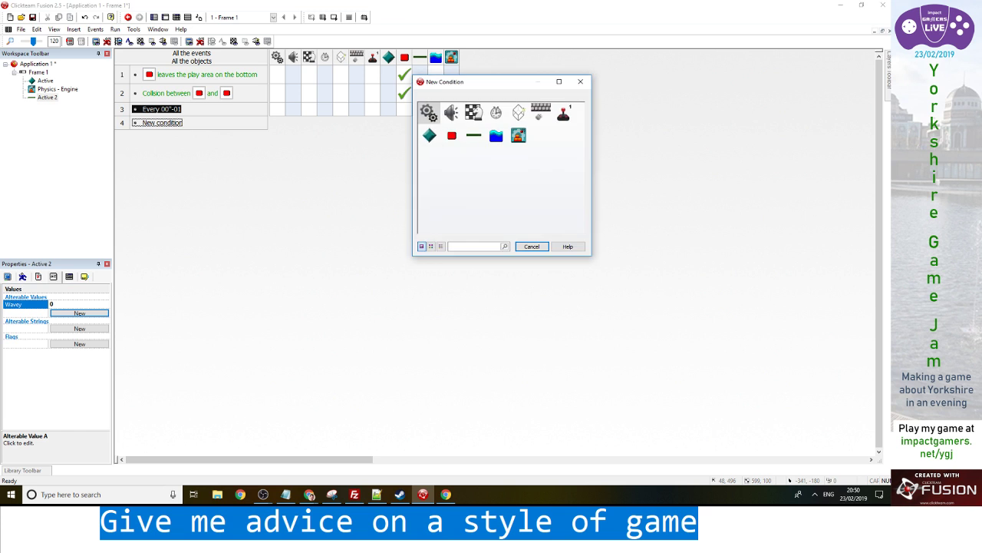
pyautogui.click(427, 112)
pyautogui.click(456, 116)
pyautogui.click(435, 123)
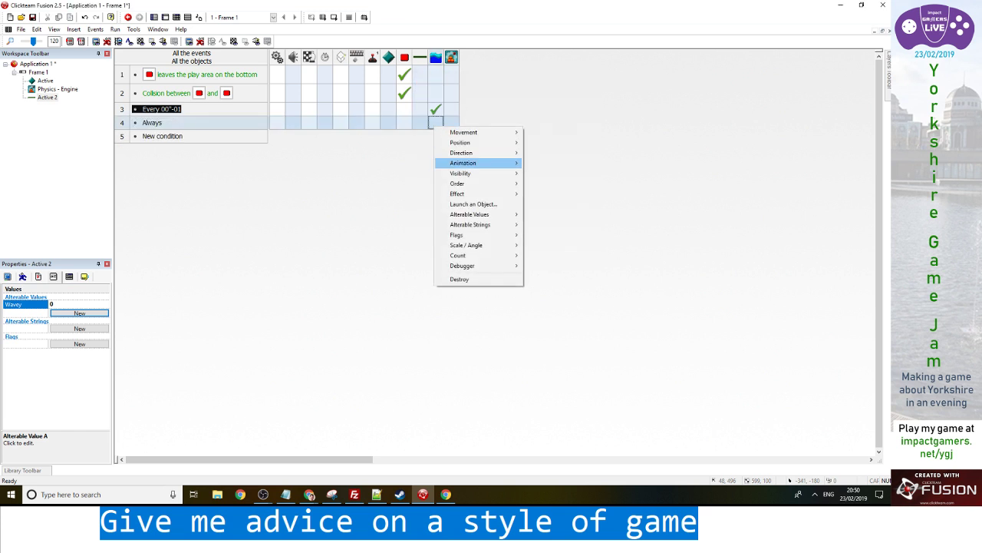
pyautogui.moveTo(476, 142)
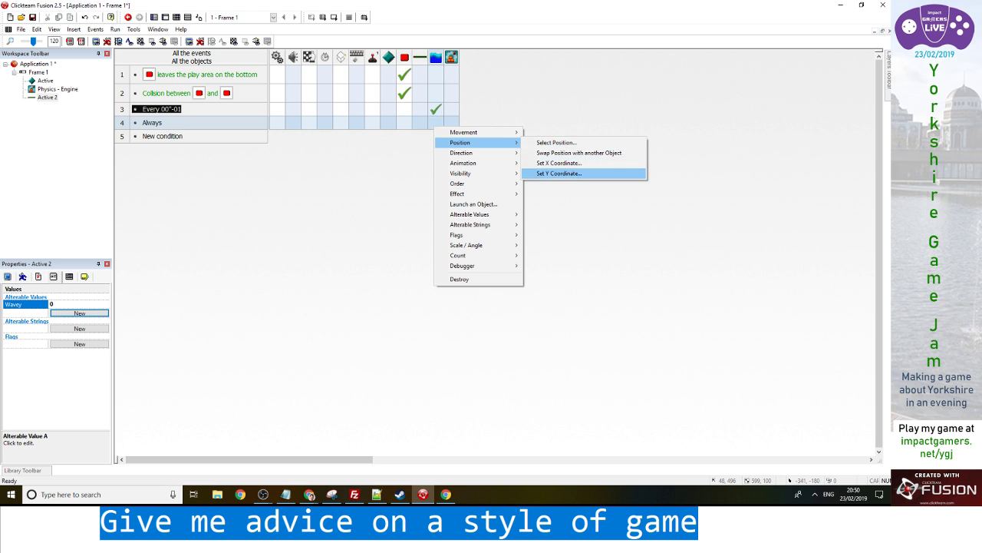
pyautogui.click(559, 173)
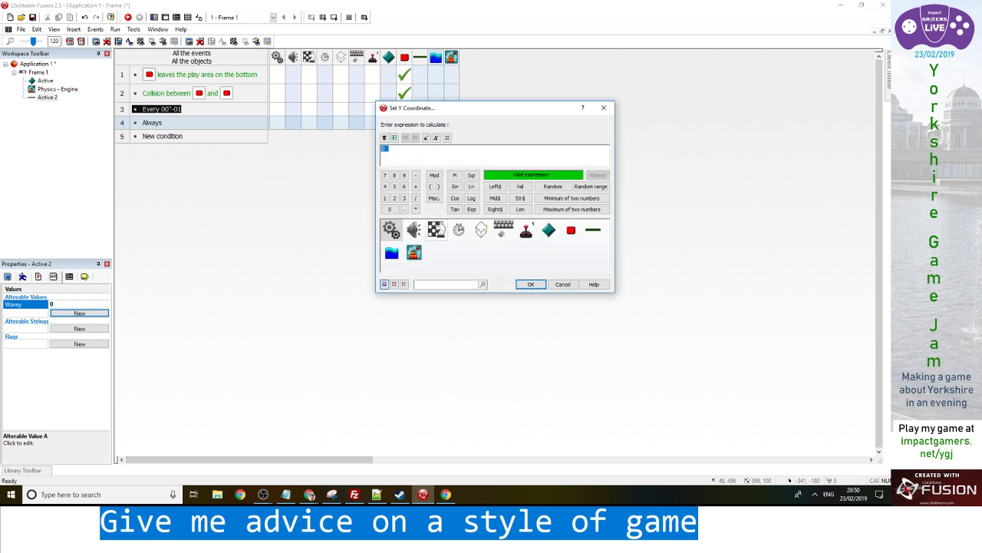
pyautogui.click(531, 284)
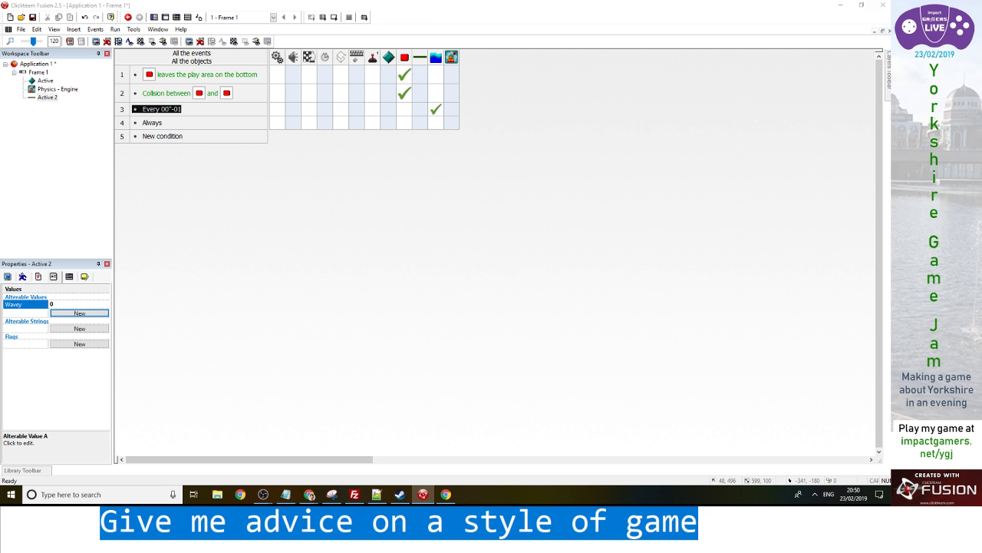
# Add a new event that checks whether Alterable Value Y of the Water group equals 0
pyautogui.click(162, 136)
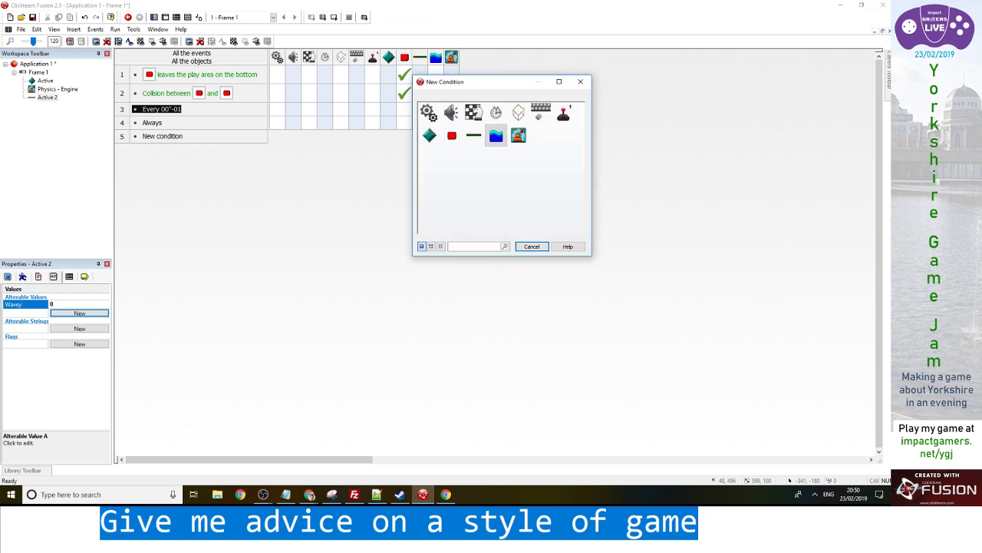
pyautogui.click(495, 135)
pyautogui.moveTo(537, 213)
pyautogui.click(652, 213)
pyautogui.click(397, 163)
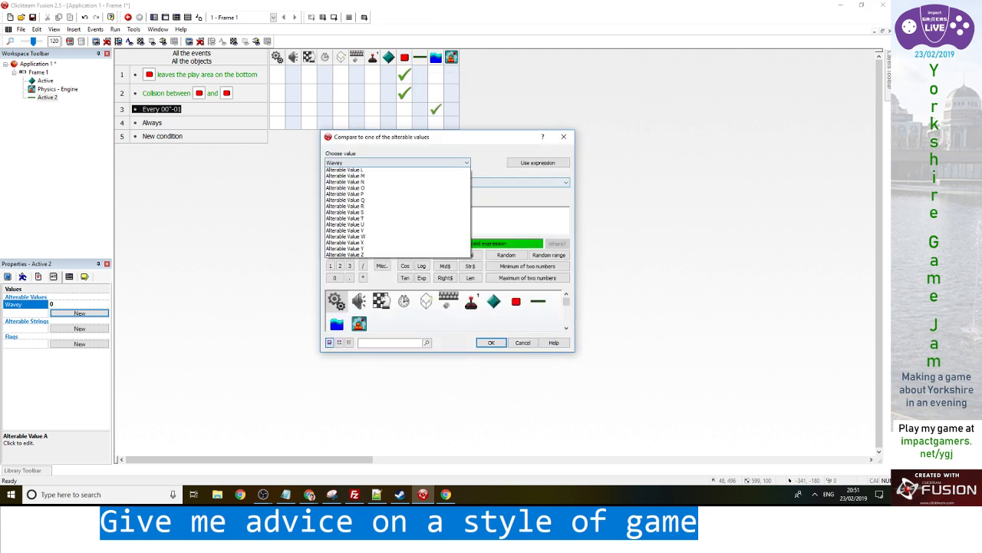
pyautogui.click(384, 313)
pyautogui.click(492, 342)
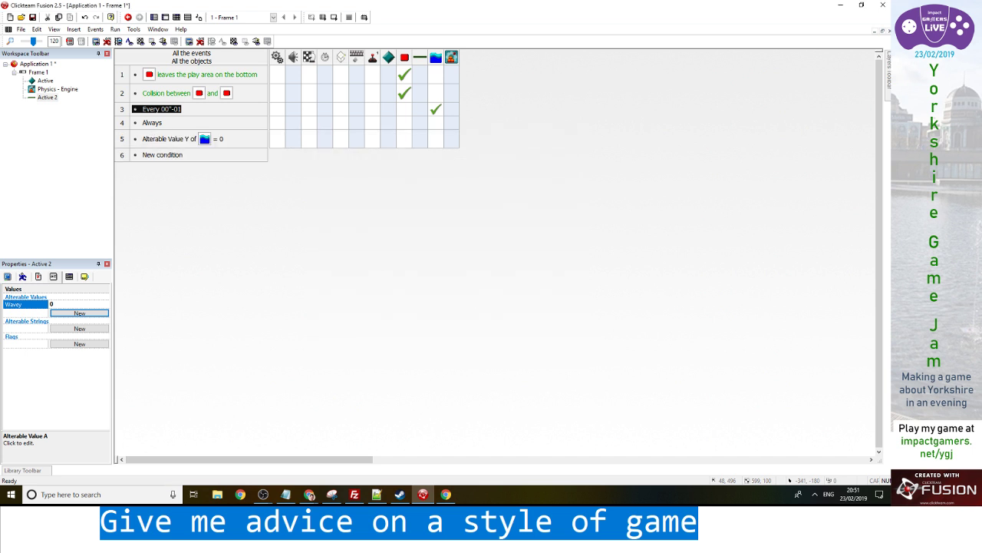
# Give the Alterable Value Y = 0 event an action setting the Water group's Alterable Value Y to its own Y coordinate
pyautogui.click(435, 138)
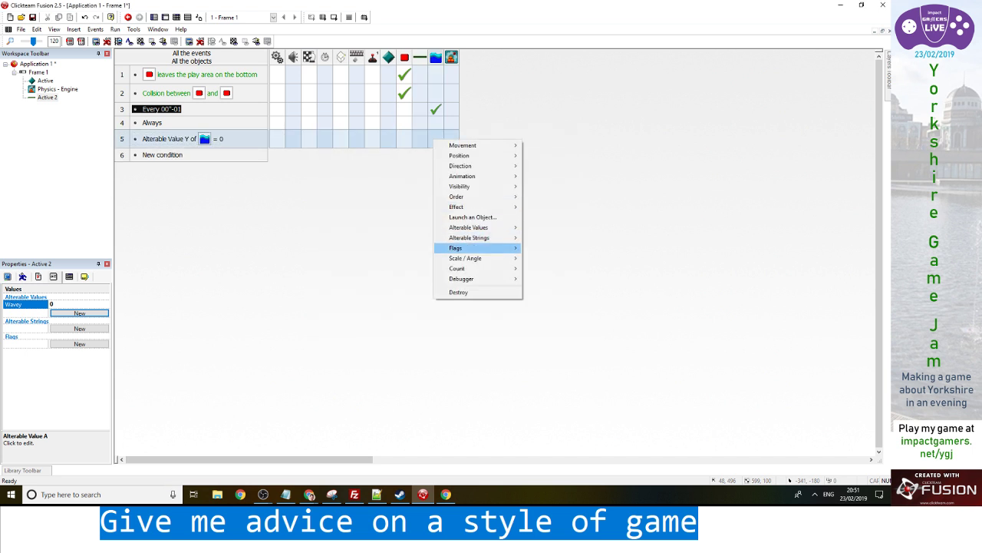
pyautogui.moveTo(469, 227)
pyautogui.click(539, 227)
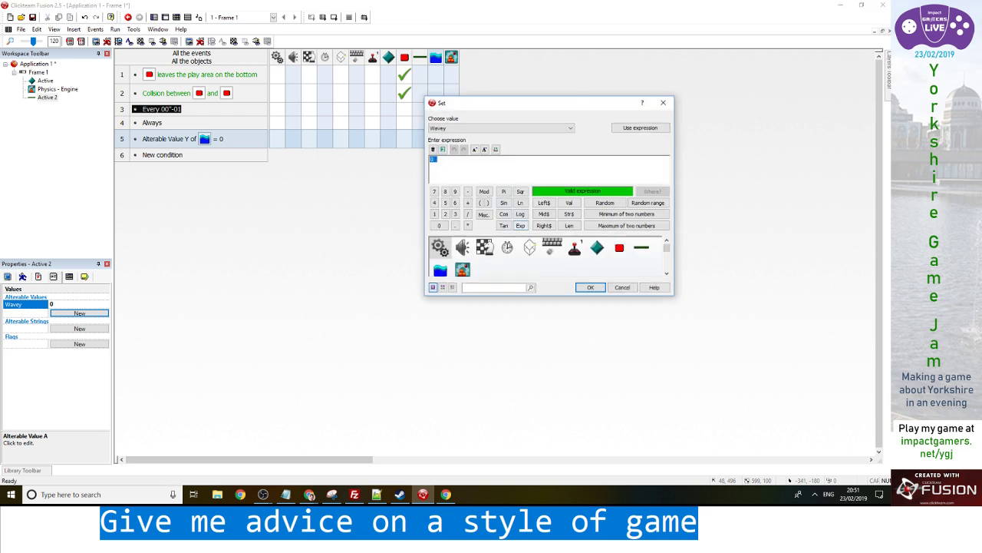
pyautogui.click(500, 128)
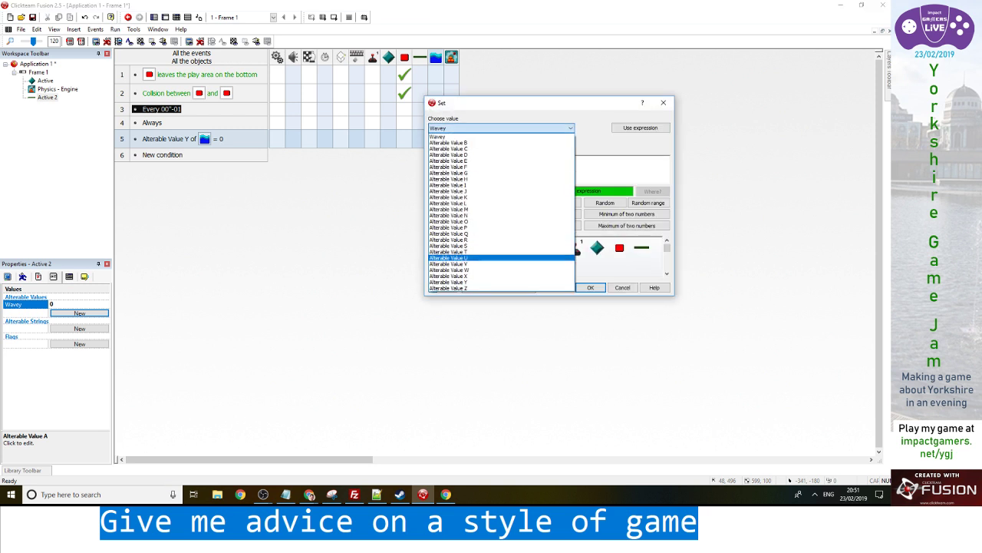
pyautogui.click(460, 283)
pyautogui.rightClick(440, 269)
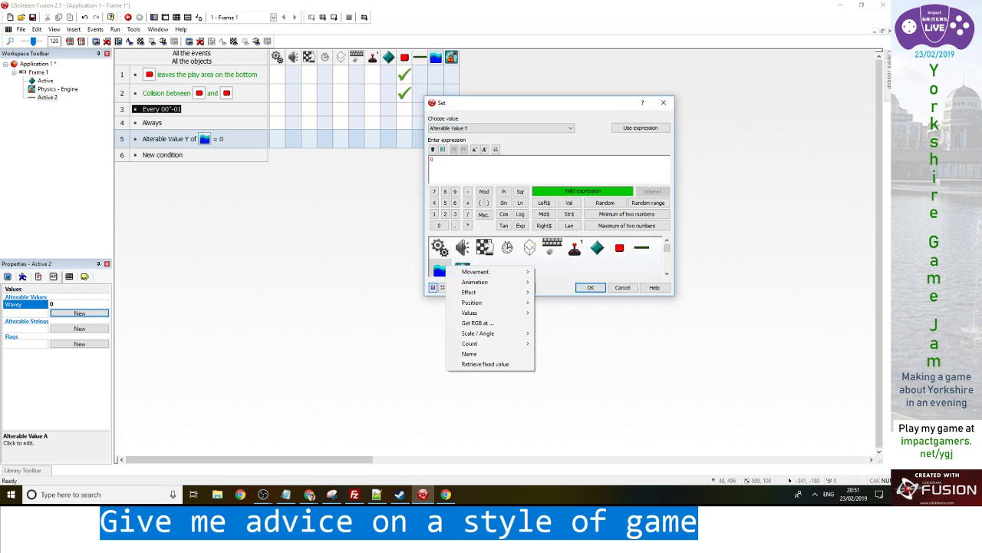
pyautogui.moveTo(491, 303)
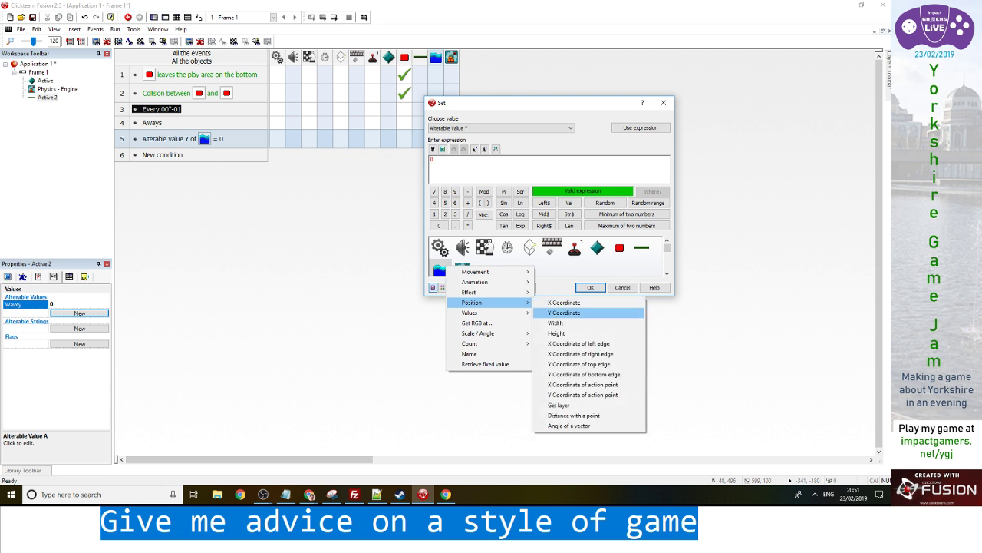
pyautogui.click(564, 312)
pyautogui.click(590, 287)
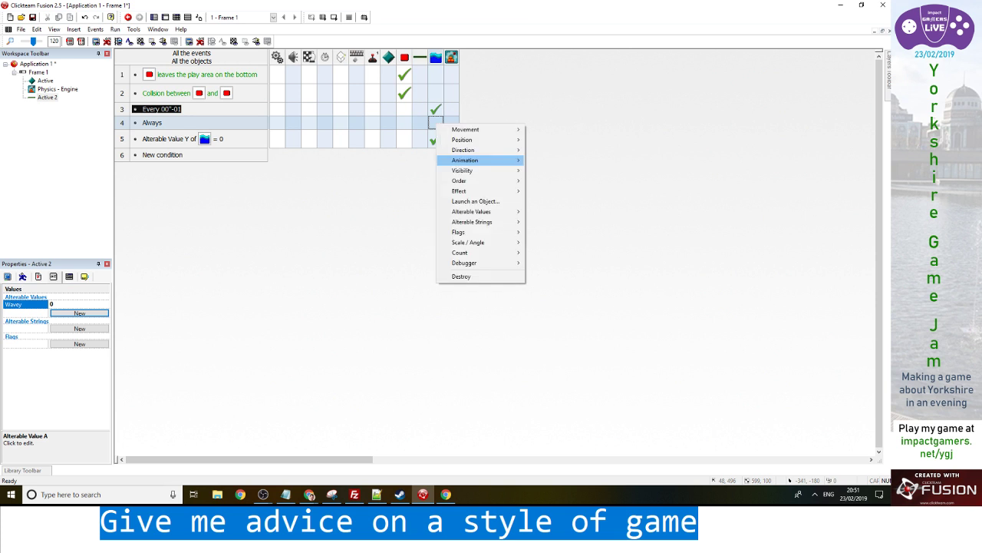
# In the Always event, start a Set Y Coordinate action for the Water group with its Alterable Value Y as the expression
pyautogui.rightClick(436, 123)
pyautogui.moveTo(483, 139)
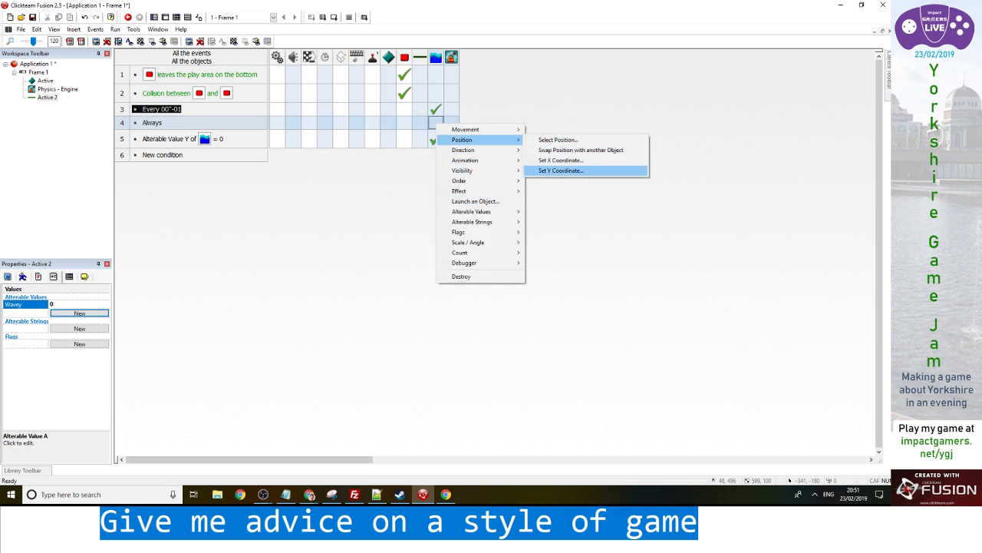
pyautogui.click(560, 170)
pyautogui.click(392, 253)
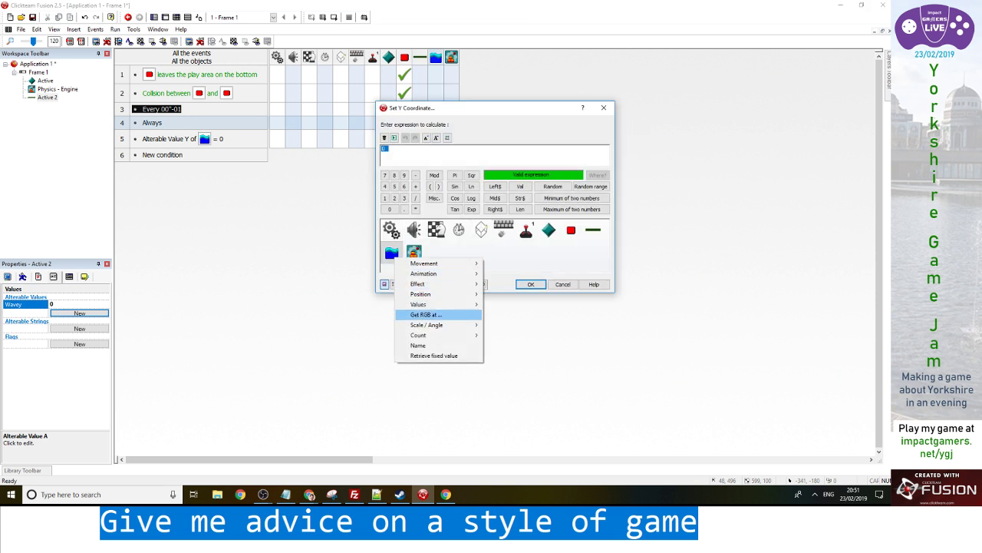
pyautogui.moveTo(445, 305)
pyautogui.moveTo(529, 314)
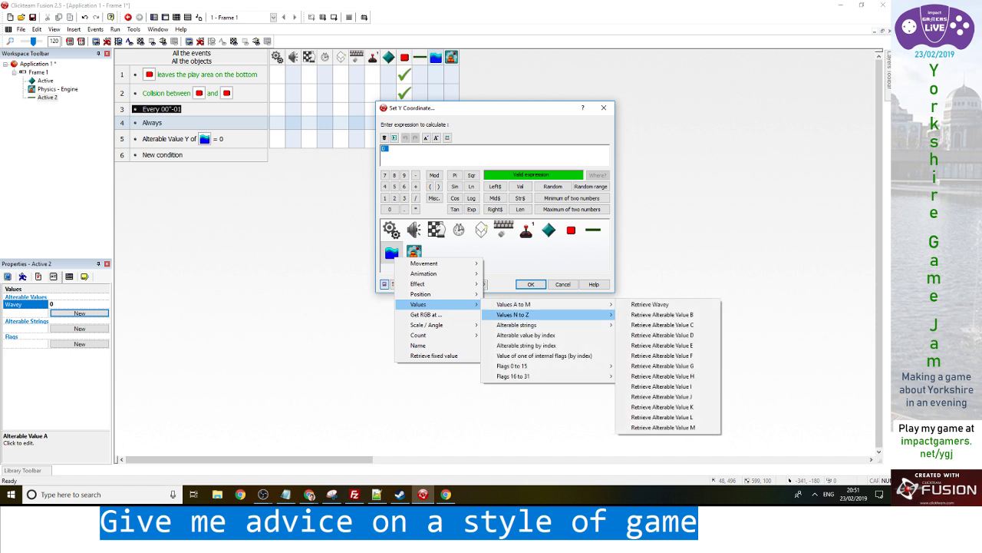
pyautogui.click(662, 427)
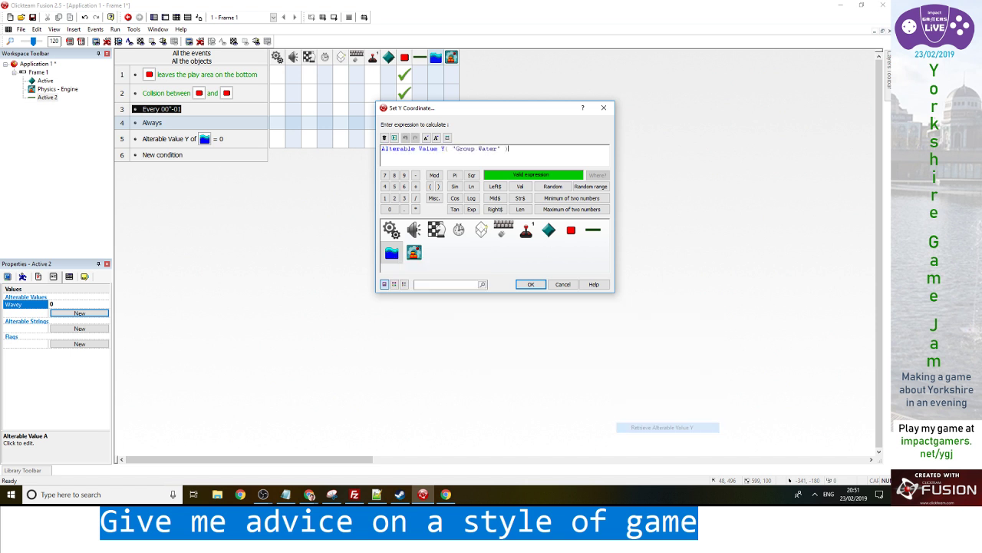
# Extend the Y coordinate expression with plus sin() of the Water group's Wavey value
pyautogui.write('+si()')
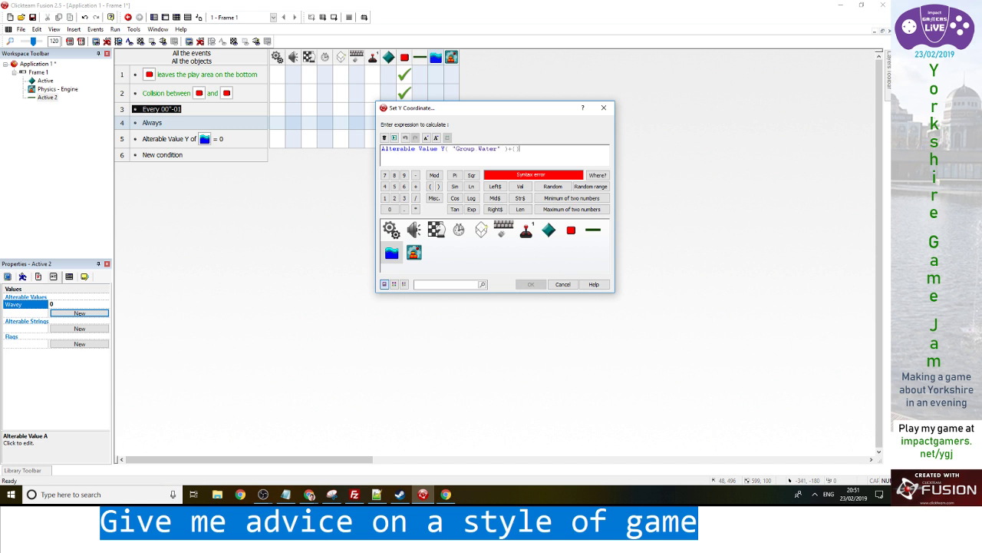
pyautogui.write('n')
pyautogui.click(391, 252)
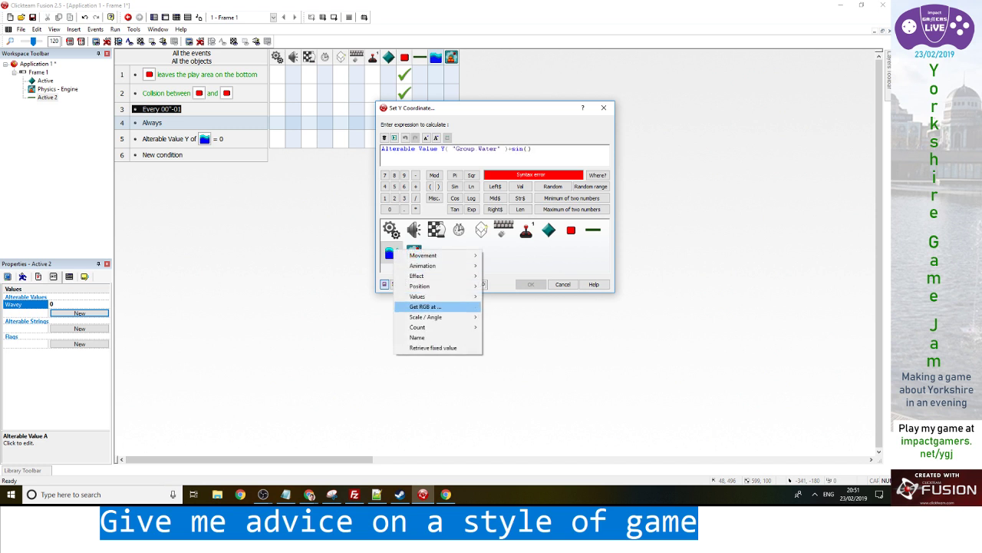
pyautogui.moveTo(453, 296)
pyautogui.moveTo(522, 297)
pyautogui.click(652, 296)
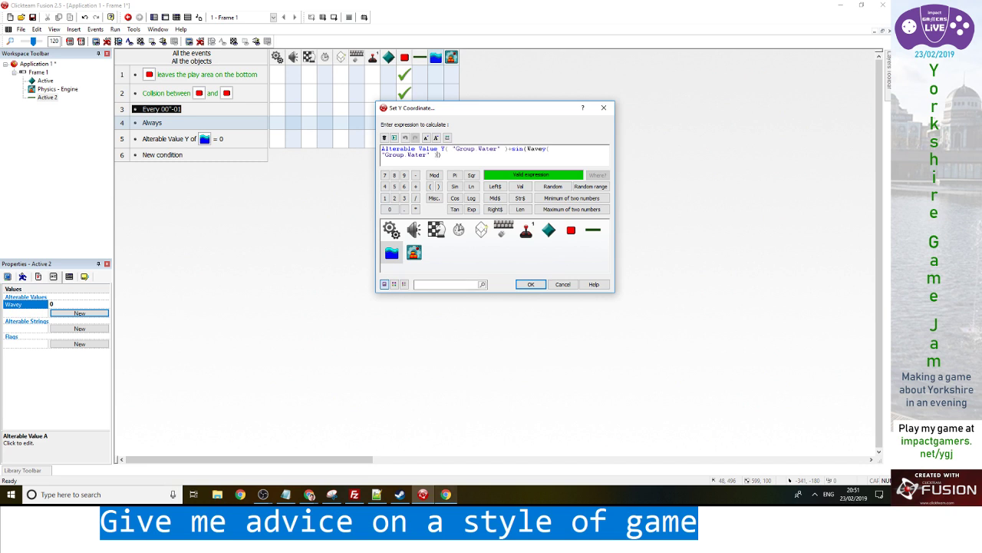
# Switch to Chrome, search Google Images for "sine graph" to examine the curve, and return to the expression in Clickteam Fusion
pyautogui.click(446, 494)
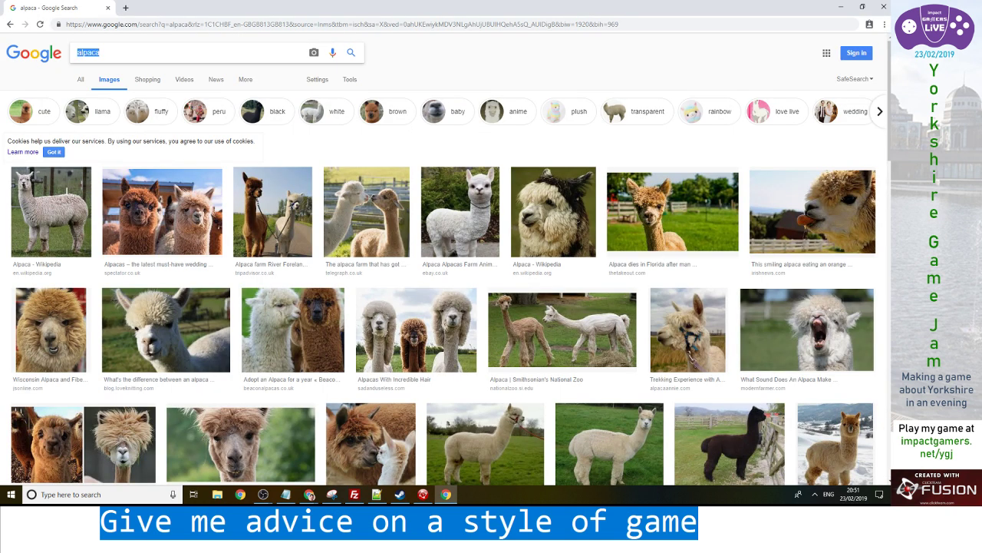
pyautogui.write('si')
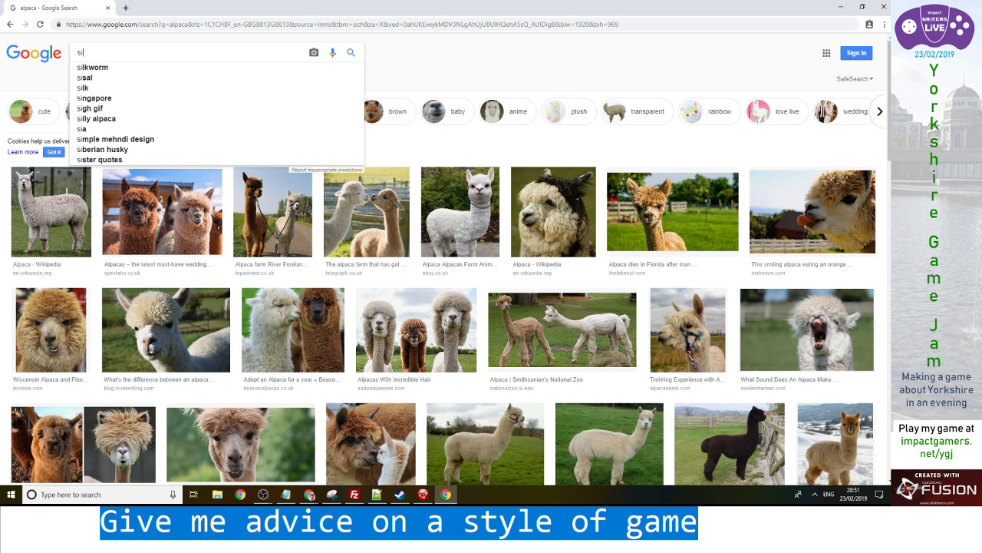
pyautogui.write('ne graph')
pyautogui.press('Return')
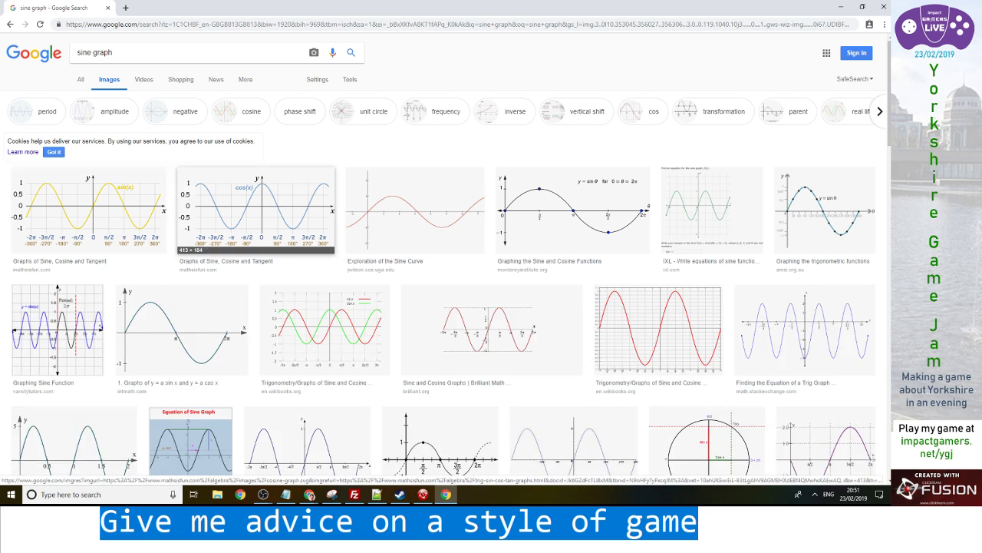
pyautogui.hotkey('alt', 'Tab')
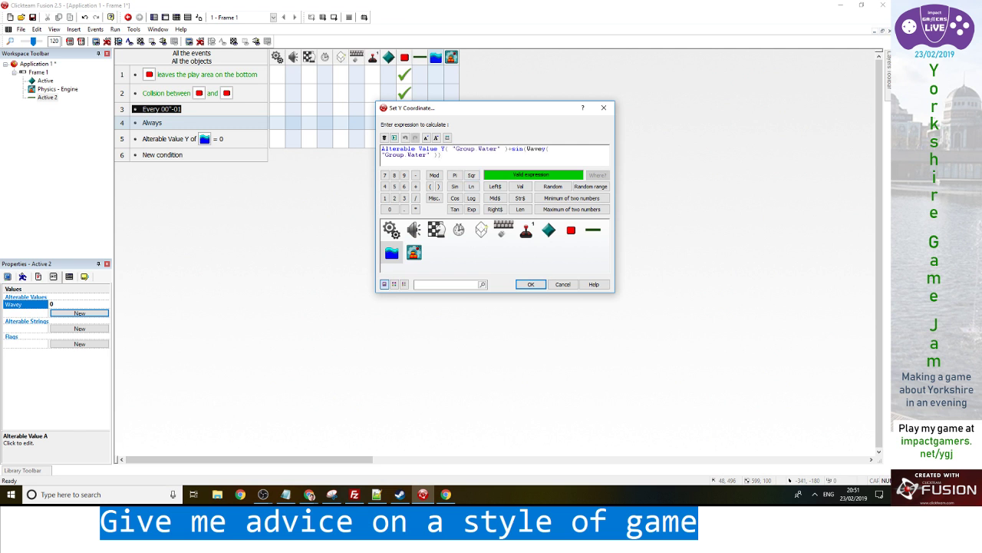
# Bracket the sine term and multiply it by 10, confirm the expression, and test-run the application
pyautogui.write('(')
pyautogui.click(443, 155)
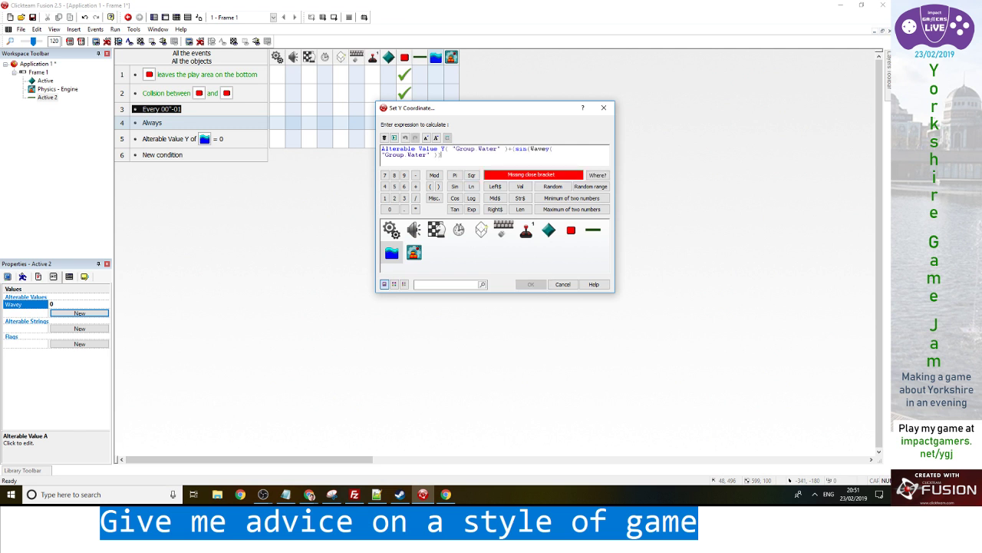
pyautogui.write(')*10')
pyautogui.press('Return')
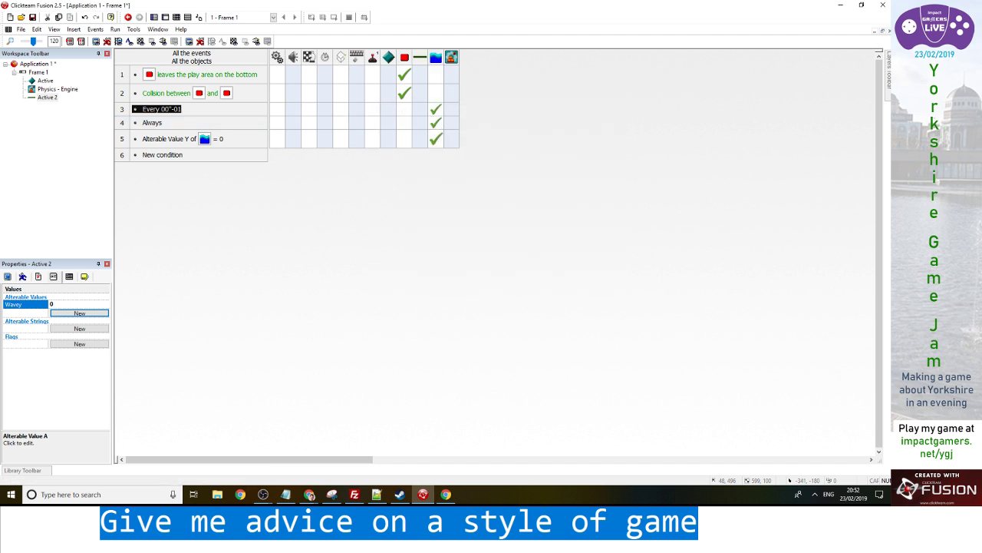
pyautogui.press('F7')
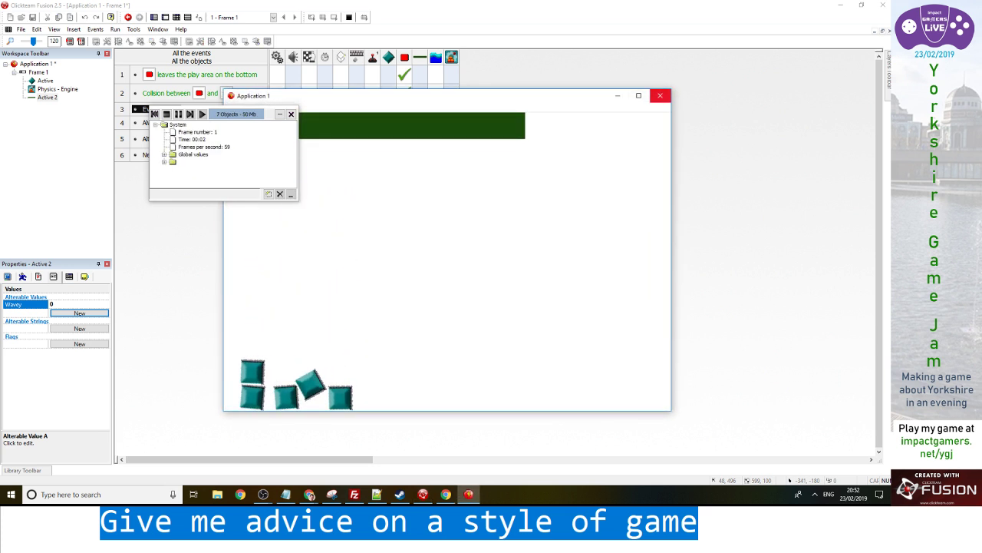
pyautogui.click(660, 95)
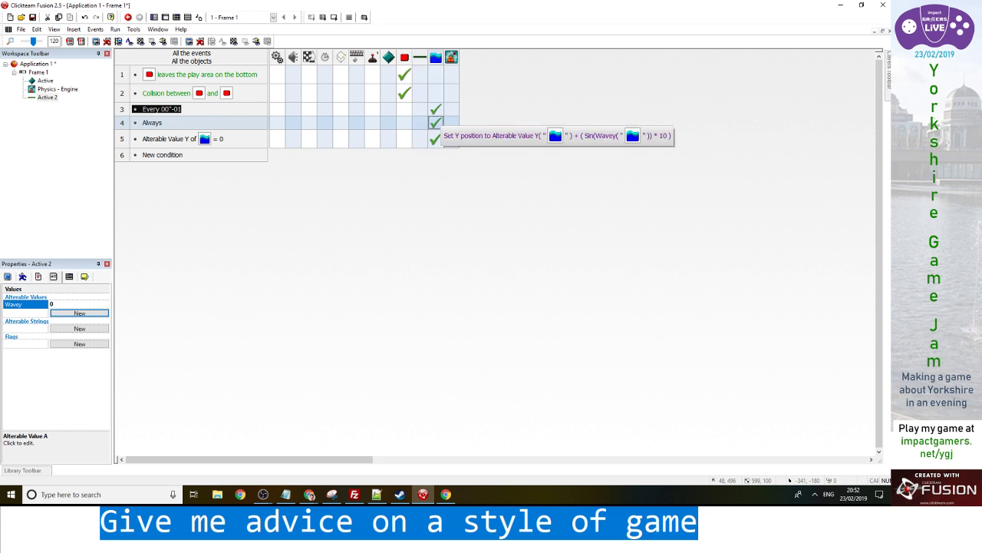
# Move the Alterable Value Y = 0 event above the Always event and run the application again
pyautogui.moveTo(121, 138); pyautogui.dragTo(121, 124)
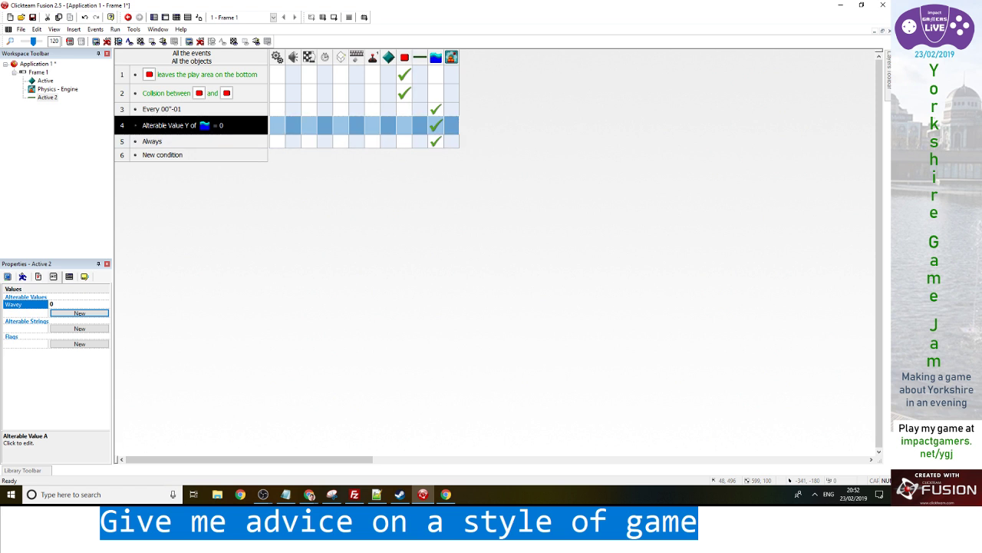
pyautogui.click(499, 146)
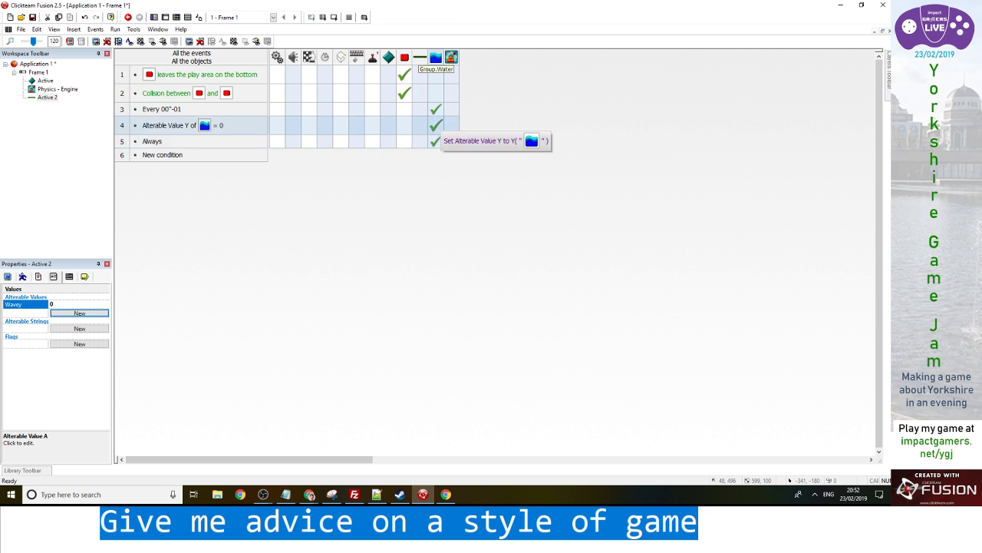
pyautogui.click(115, 29)
pyautogui.click(128, 59)
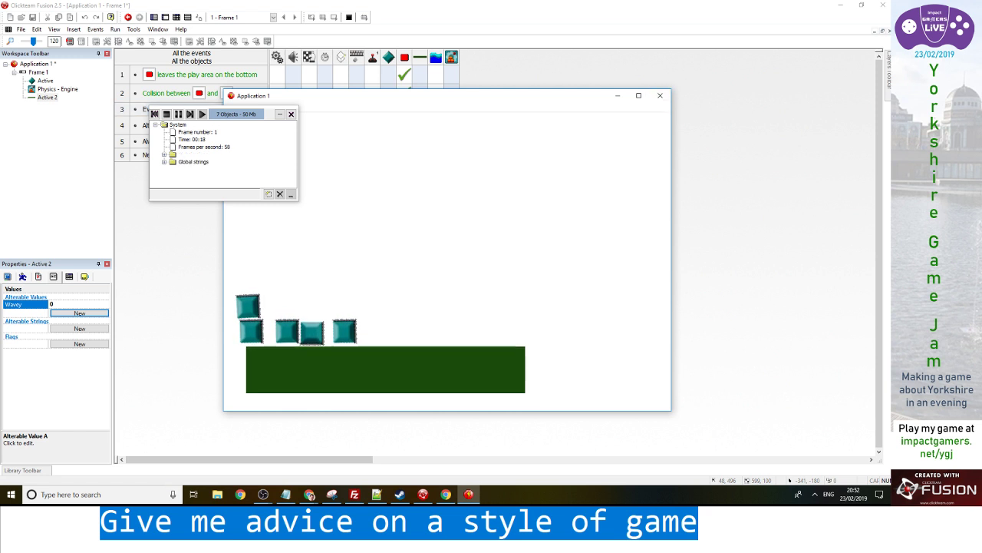
pyautogui.moveTo(700, 523); pyautogui.dragTo(82, 523)
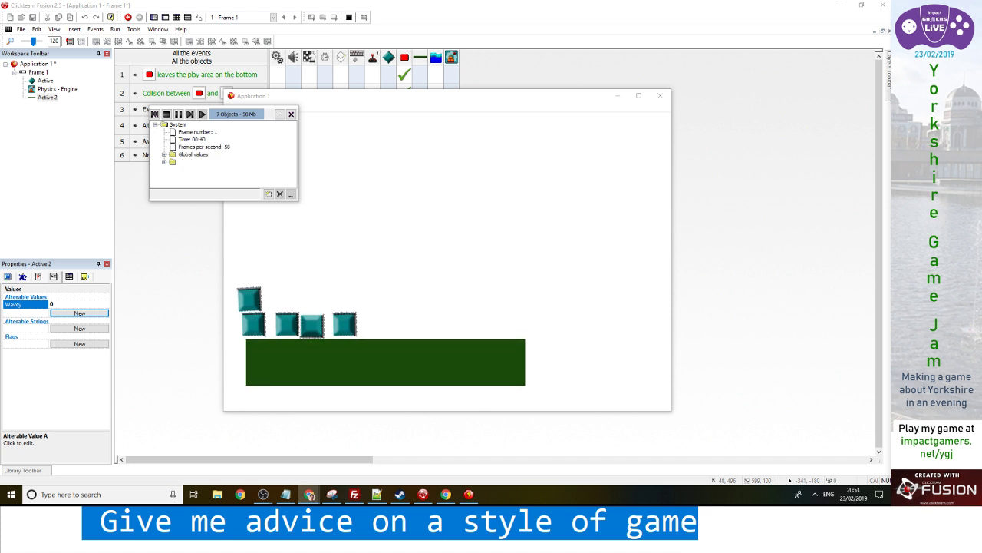
# Switch to the Chrome window showing the Yorkshire Jam page and search the web for "bradford boar"
pyautogui.moveTo(309, 495)
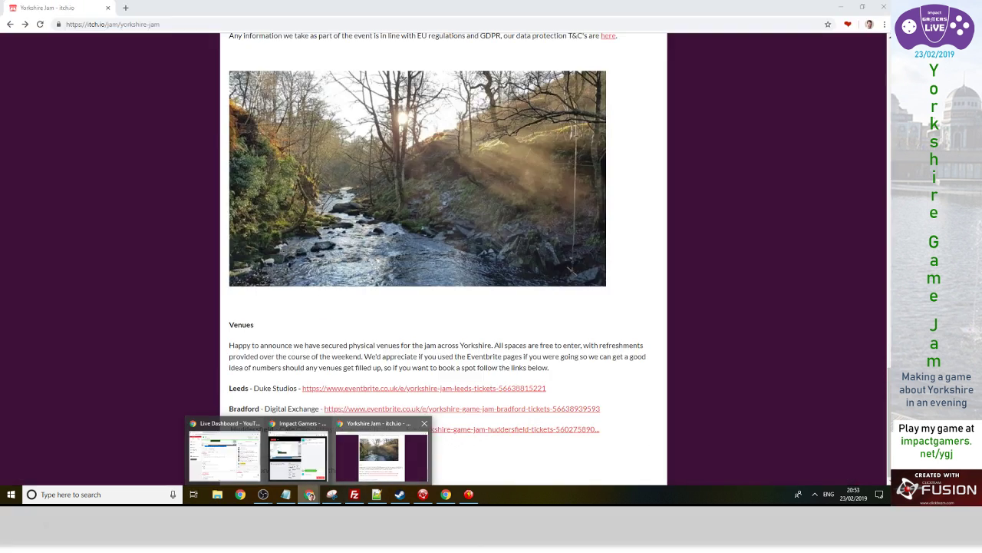
pyautogui.click(381, 457)
pyautogui.hotkey('ctrl', 'l')
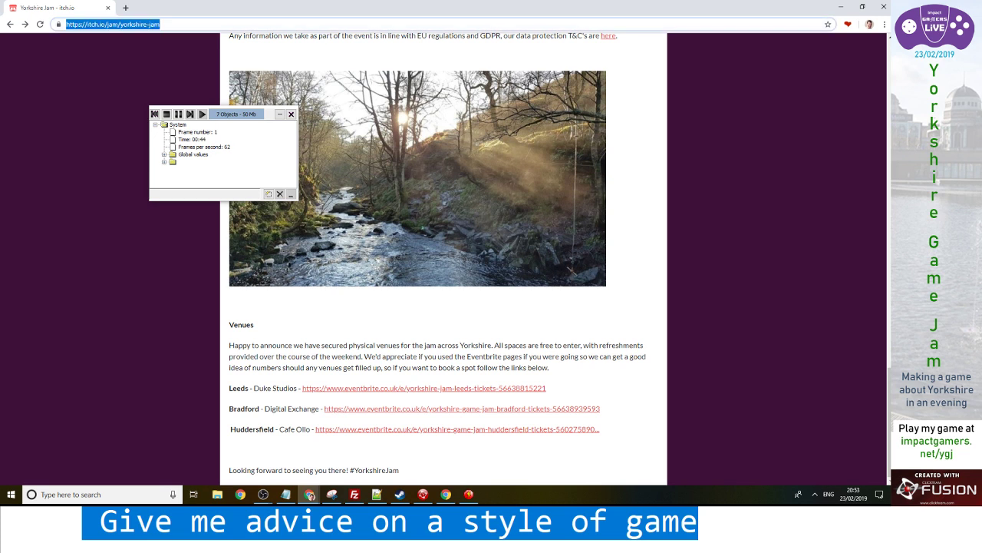
pyautogui.write('bradford boar')
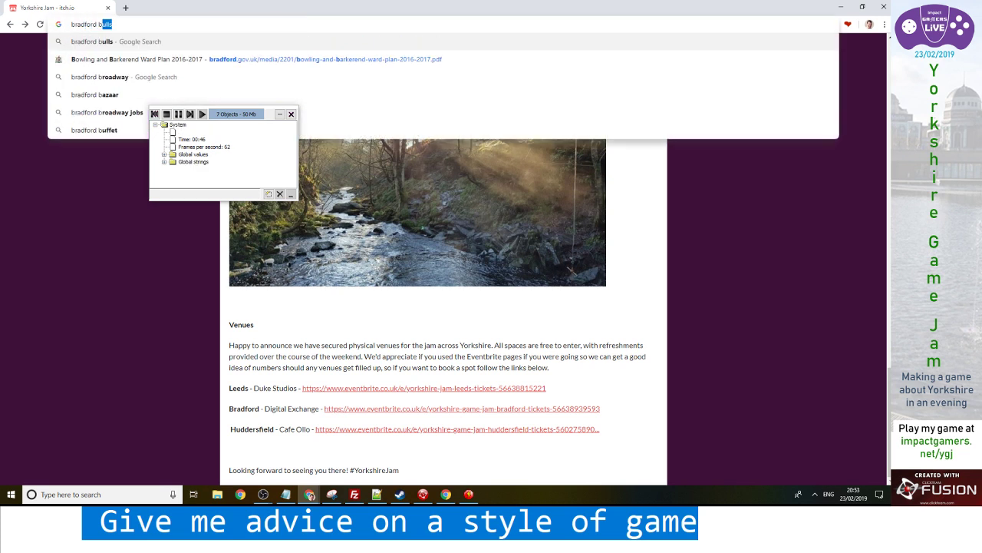
pyautogui.press('Return')
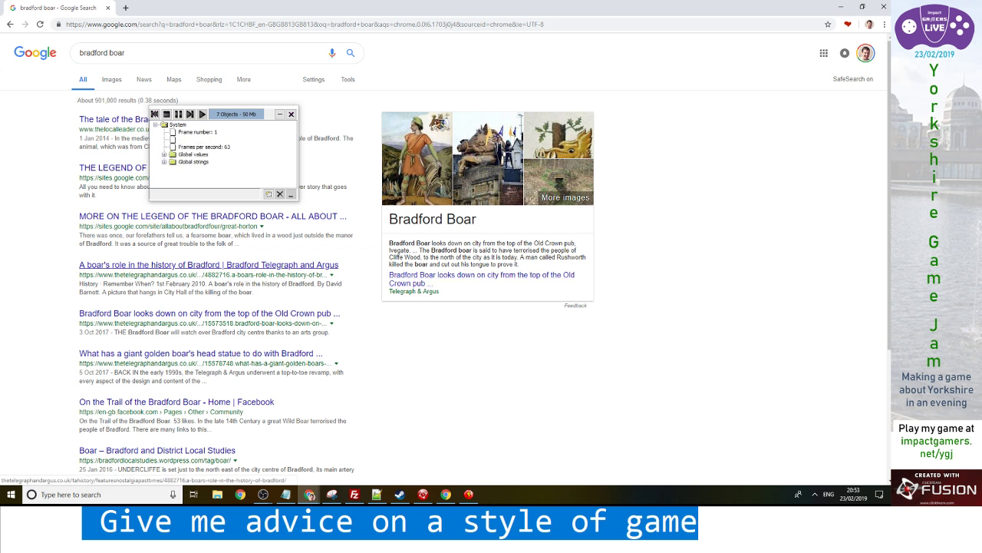
# Open the Telegraph and Argus article on the boar's role in Bradford's history, skim it, and return to the running game
pyautogui.click(209, 265)
pyautogui.hotkey('alt', 'Tab')
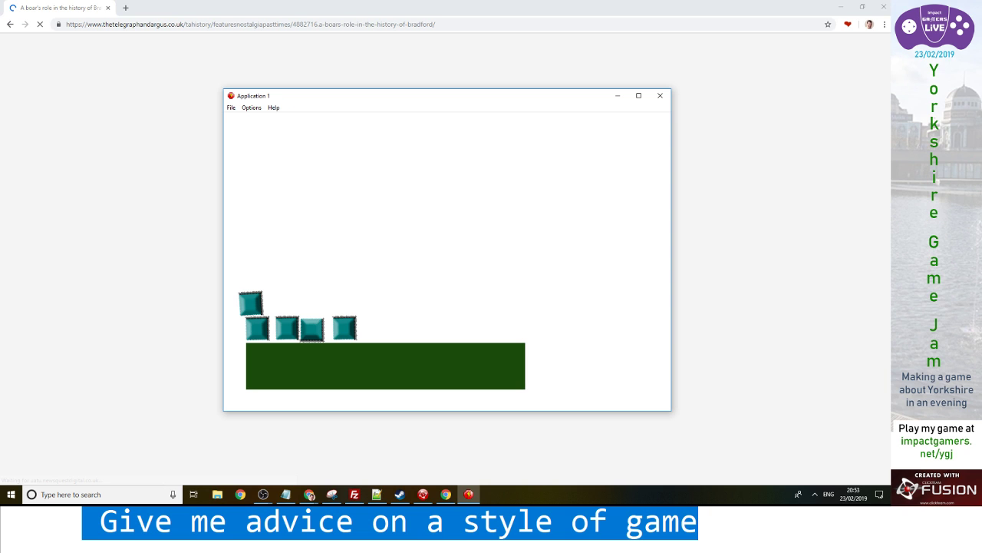
pyautogui.hotkey('alt', 'Tab')
pyautogui.scroll(-4, 445, 261)
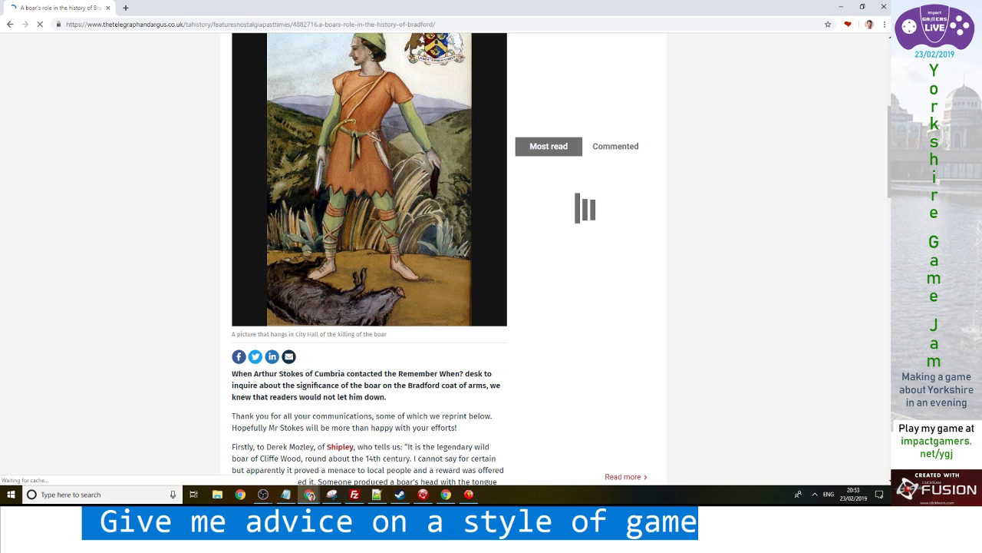
pyautogui.hotkey('alt', 'Tab')
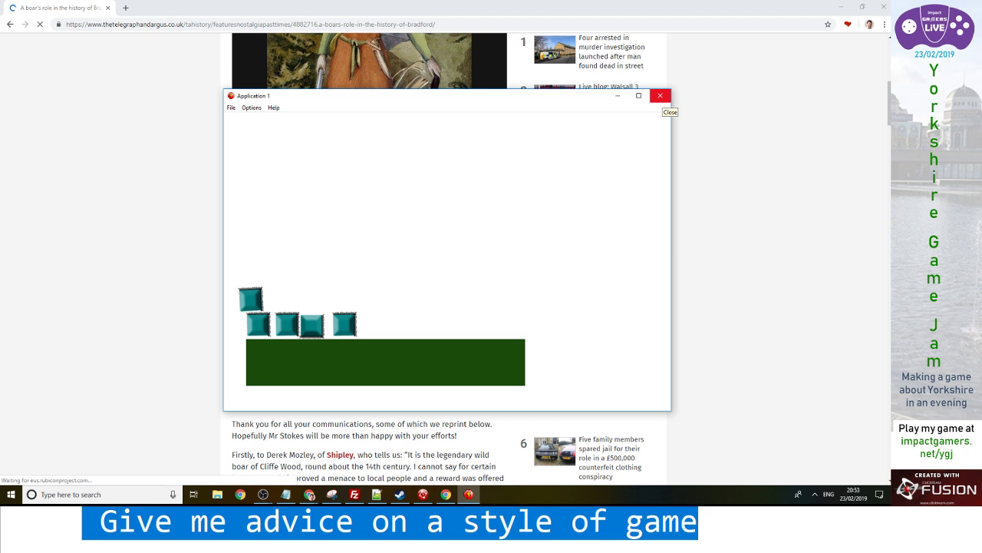
# Close the running game, open the teal diamond object's image for editing, and clear its picture
pyautogui.click(660, 96)
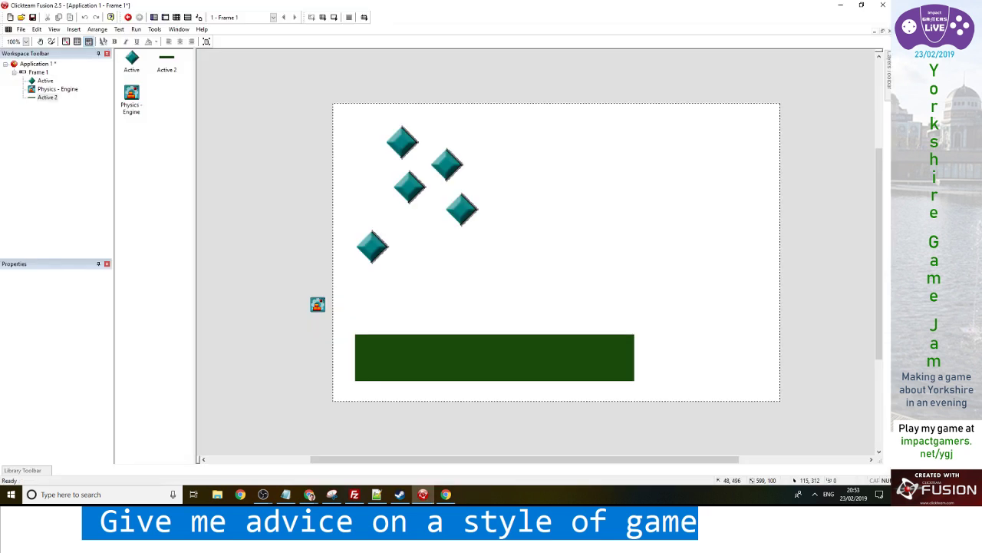
pyautogui.click(374, 250)
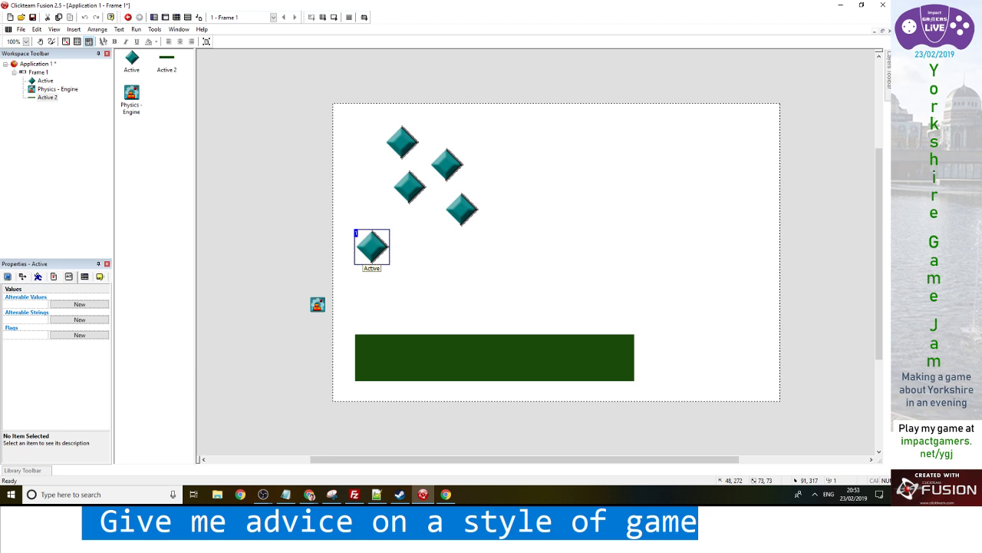
pyautogui.doubleClick(371, 245)
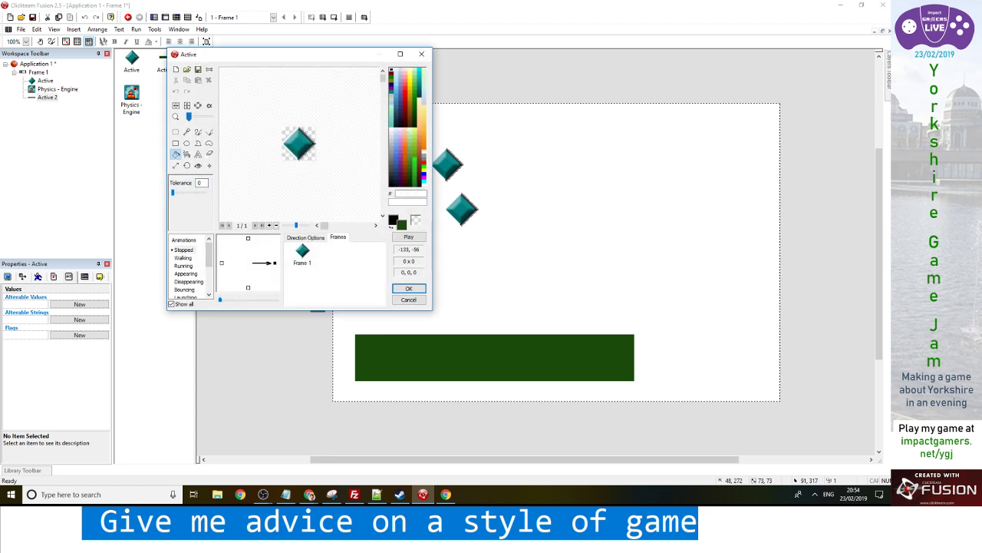
pyautogui.click(200, 117)
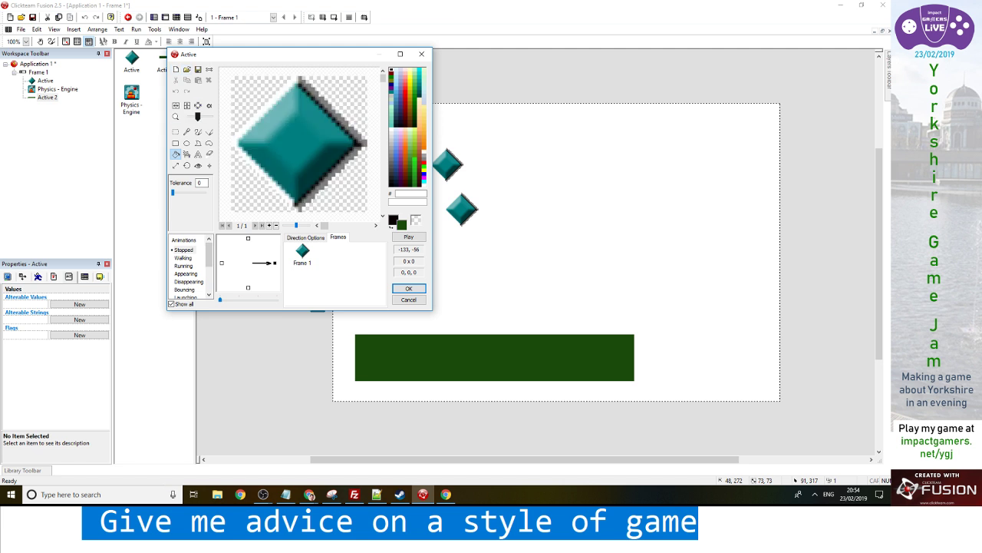
pyautogui.click(176, 70)
# Draw a rounded black barrel outline freehand on the blank canvas, with two diagonal lines across its middle
pyautogui.click(198, 131)
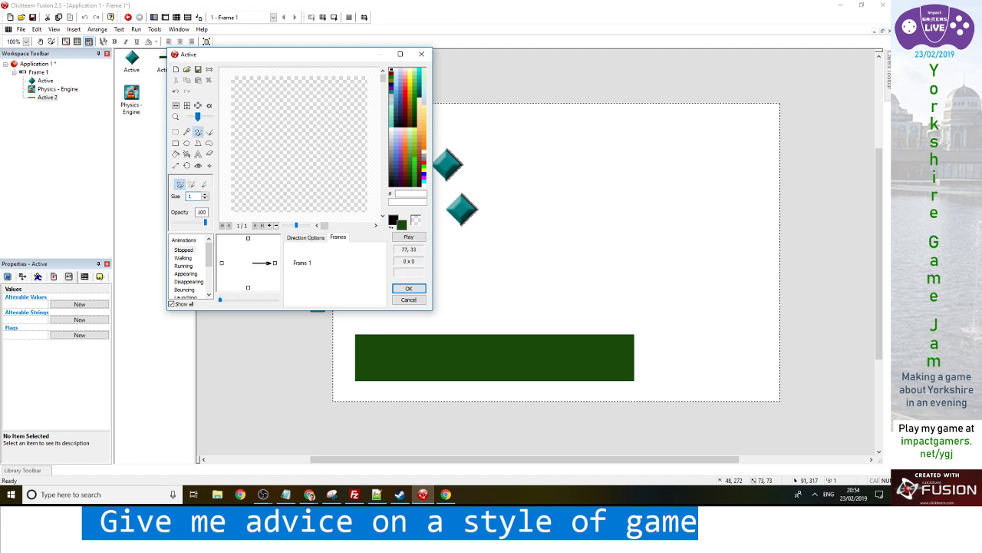
pyautogui.click(391, 185)
pyautogui.moveTo(267, 206)
pyautogui.mouseDown()
pyautogui.moveTo(246, 163)
pyautogui.moveTo(259, 110)
pyautogui.moveTo(325, 86)
pyautogui.moveTo(363, 143)
pyautogui.moveTo(306, 198)
pyautogui.moveTo(271, 197)
pyautogui.mouseUp()
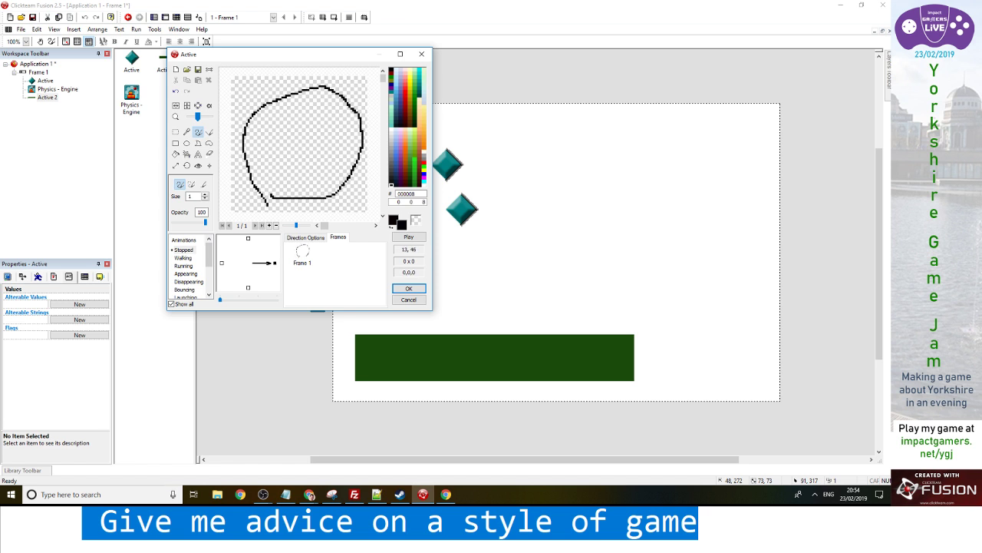
pyautogui.moveTo(256, 163)
pyautogui.mouseDown()
pyautogui.moveTo(332, 103)
pyautogui.moveTo(334, 129)
pyautogui.moveTo(362, 113)
pyautogui.mouseUp()
pyautogui.moveTo(263, 200); pyautogui.dragTo(286, 205)
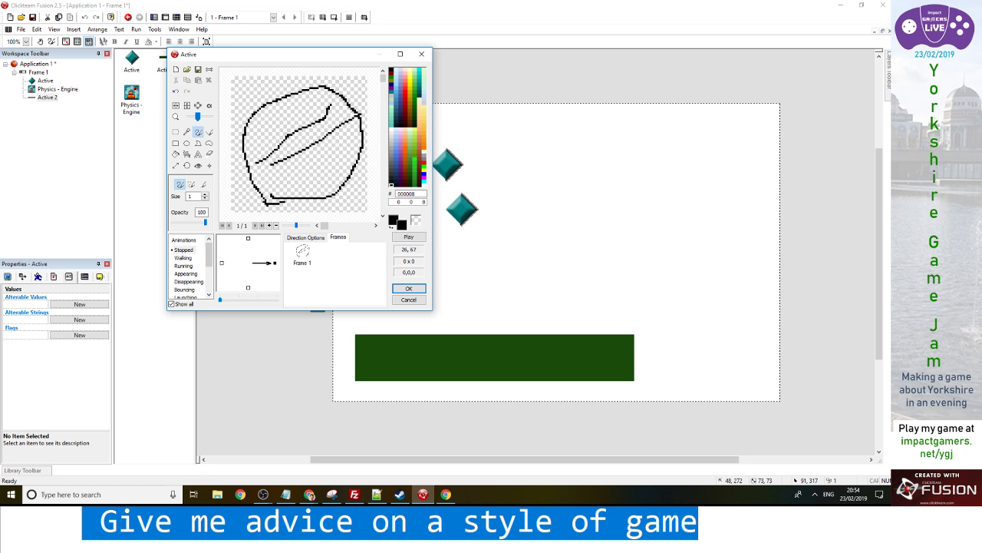
# Fill the inside of the outlined shape with light grey (187, 187, 187)
pyautogui.click(176, 154)
pyautogui.click(391, 144)
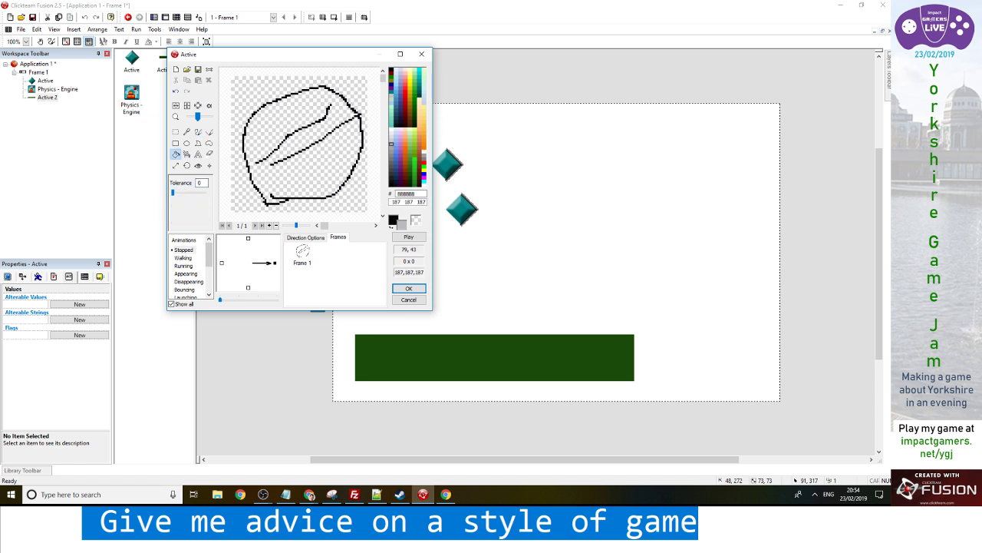
pyautogui.click(303, 154)
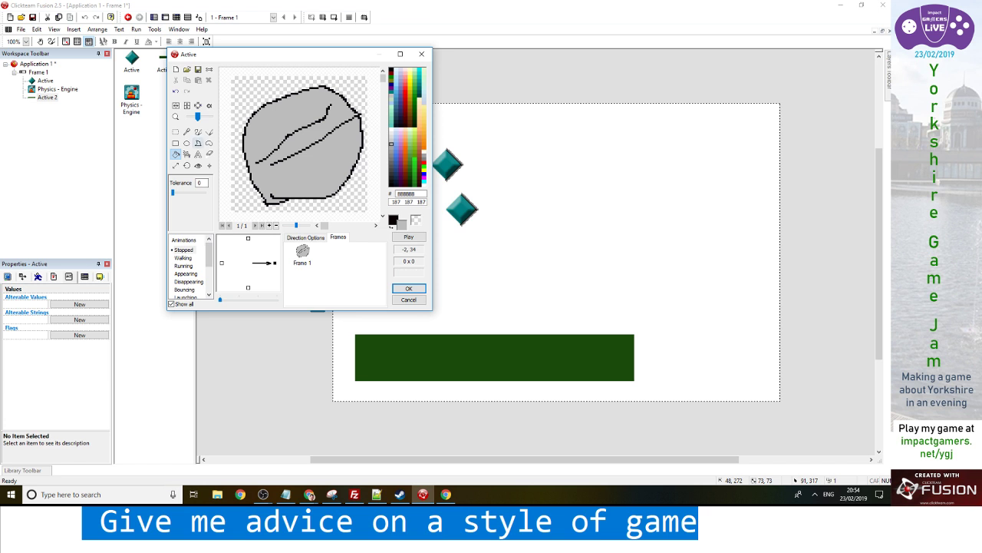
# Draw short black plank lines above and below the grey barrel's diagonal band, accept the image, and test-run the application
pyautogui.click(198, 131)
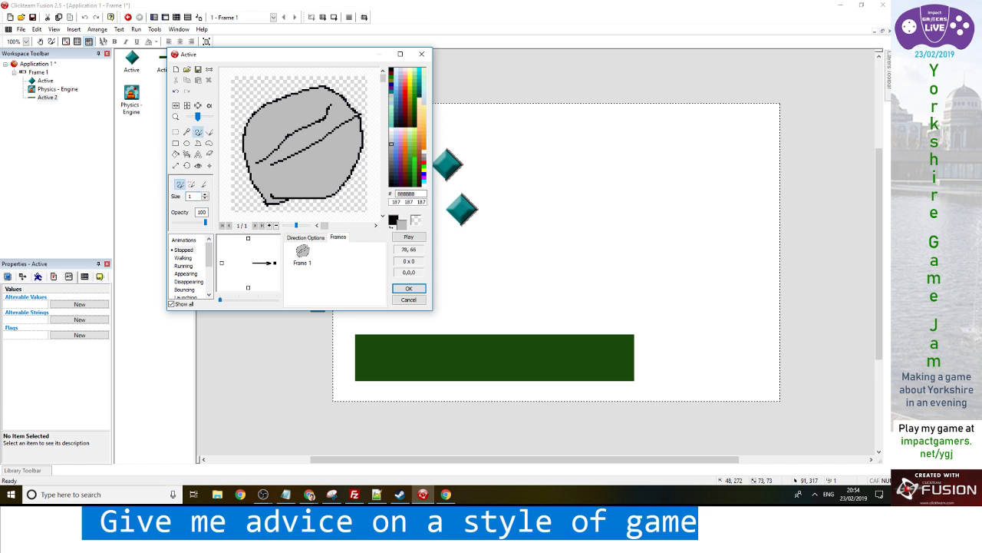
pyautogui.click(390, 71)
pyautogui.moveTo(328, 156)
pyautogui.mouseDown()
pyautogui.moveTo(338, 181)
pyautogui.moveTo(296, 197)
pyautogui.mouseUp()
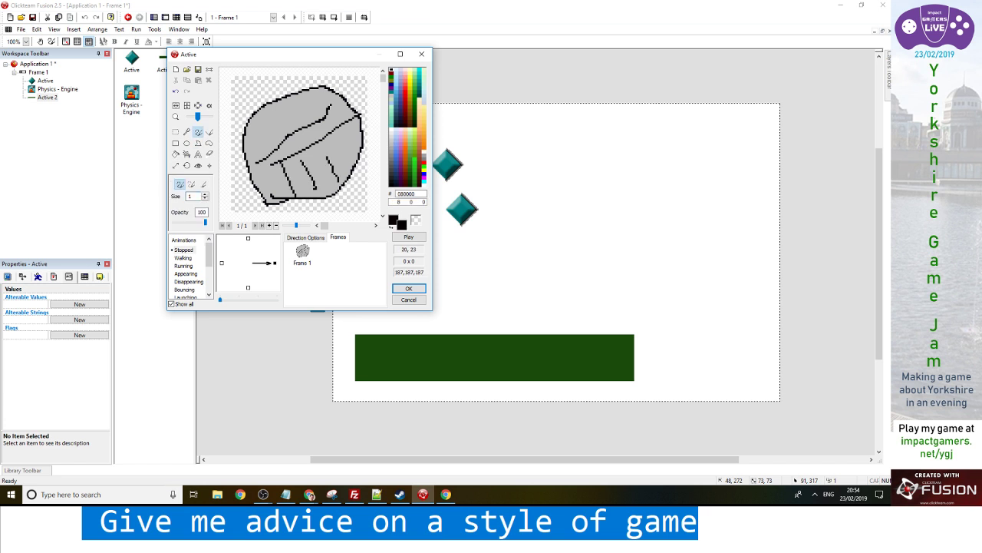
pyautogui.moveTo(266, 116); pyautogui.dragTo(275, 136)
pyautogui.moveTo(281, 108)
pyautogui.mouseDown()
pyautogui.moveTo(291, 118)
pyautogui.moveTo(237, 165)
pyautogui.moveTo(281, 191)
pyautogui.mouseUp()
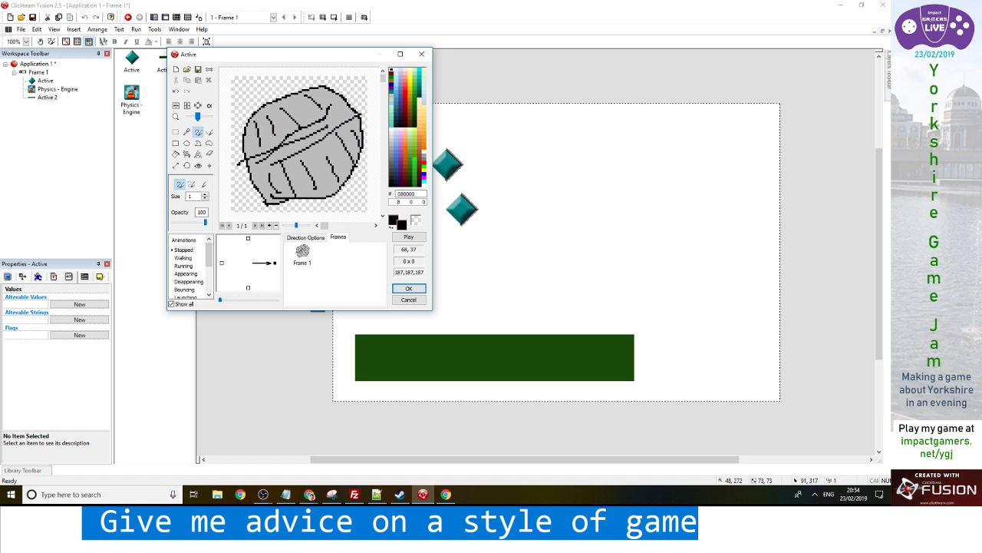
pyautogui.click(409, 288)
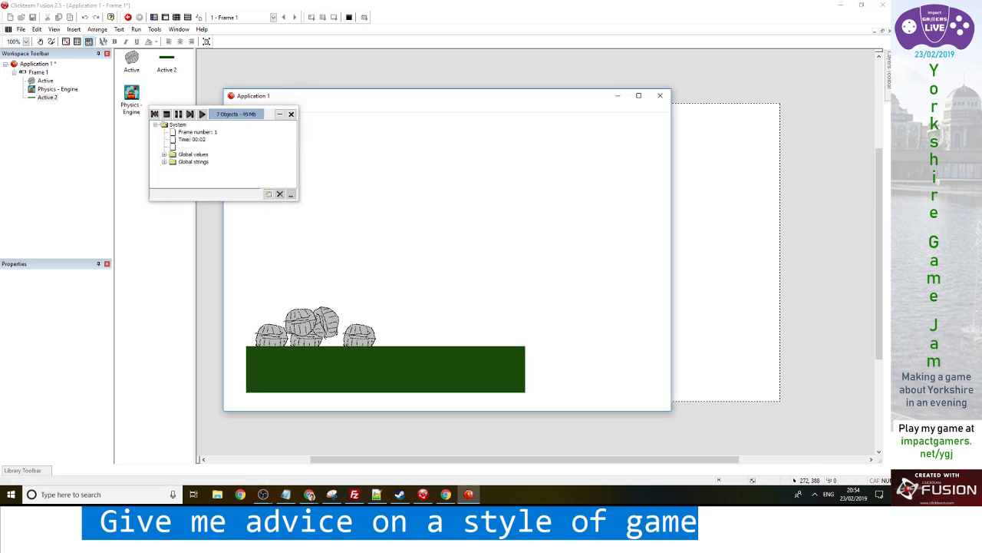
pyautogui.hotkey('alt', 'F4')
# Centre the barrel image's hot spot at 34, 34, accept it, and test-run the application again
pyautogui.doubleClick(409, 188)
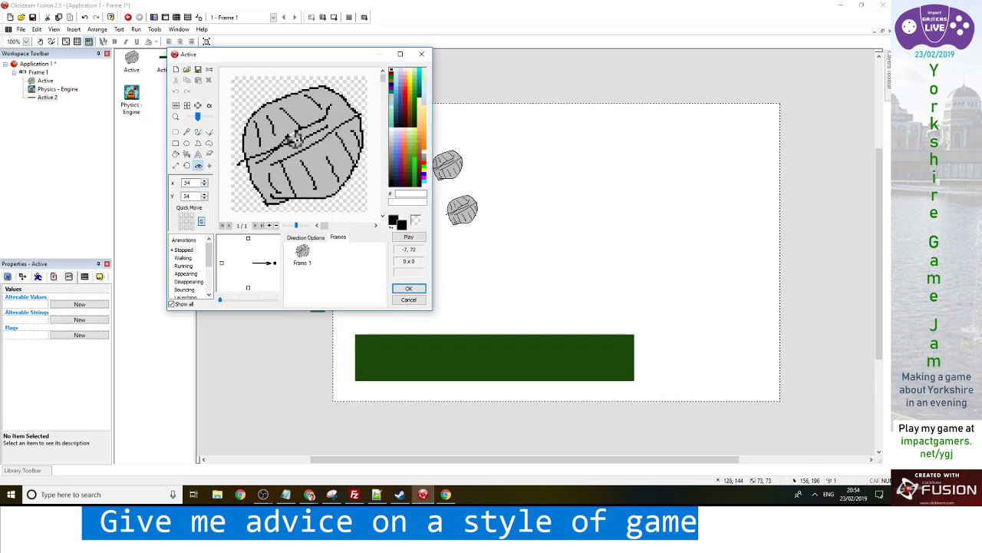
pyautogui.click(408, 288)
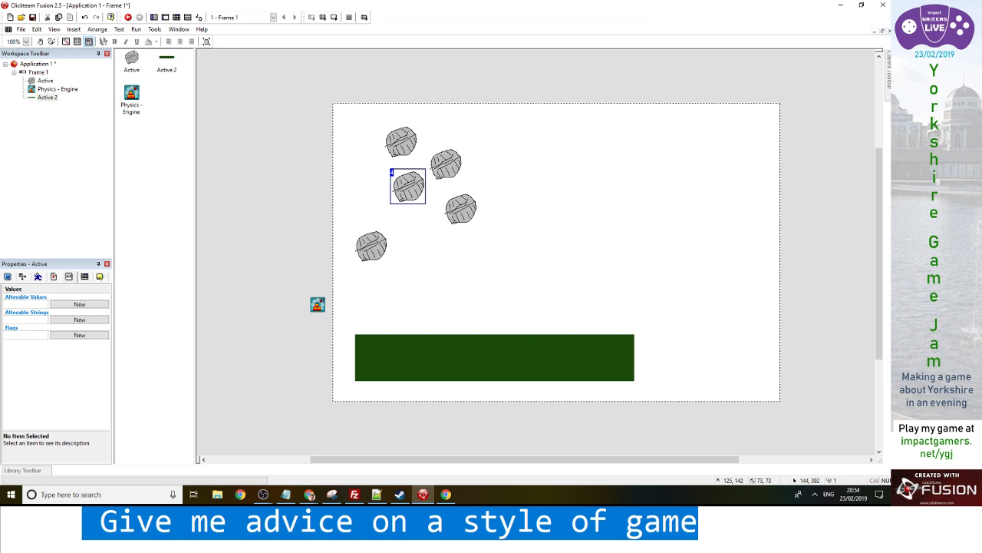
pyautogui.press('F7')
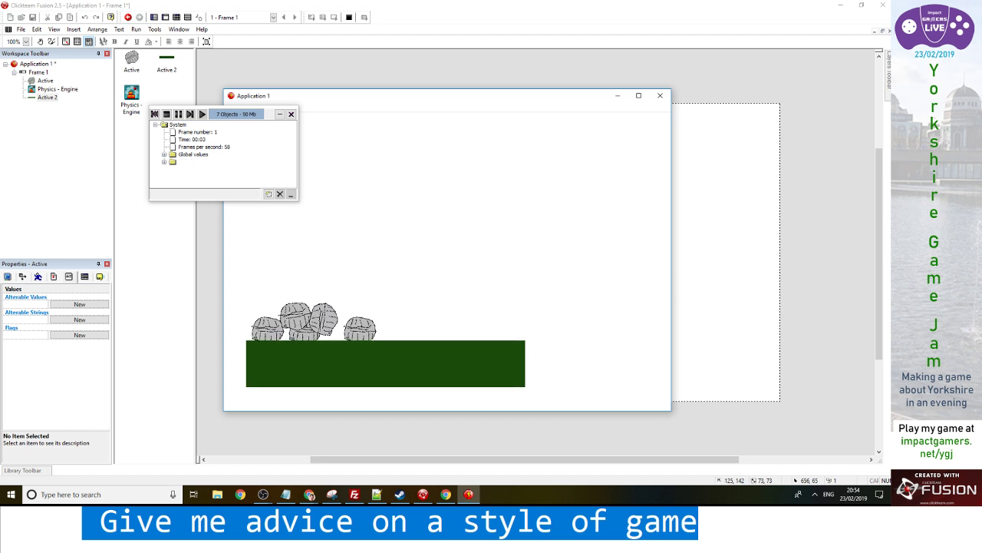
pyautogui.click(660, 95)
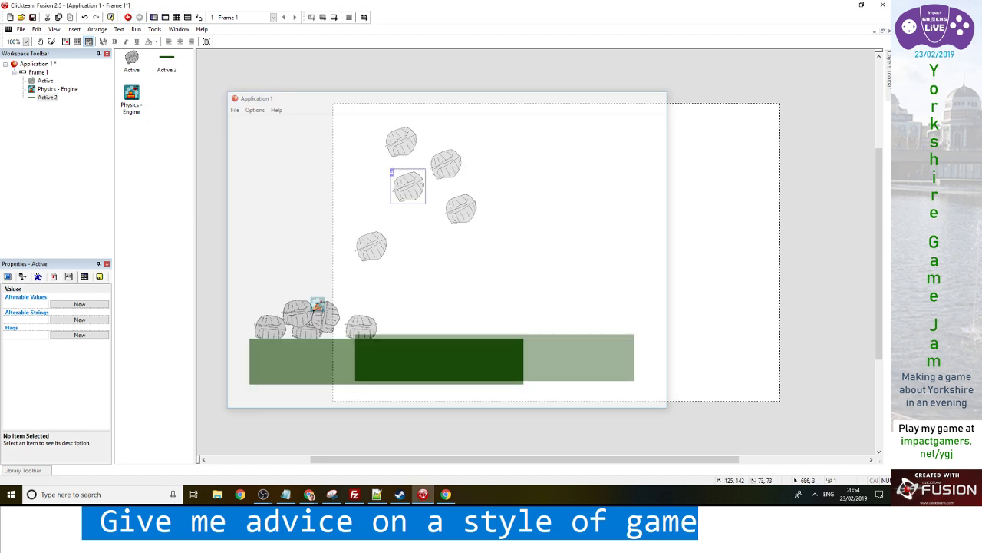
# Set the movement type of the green bar to Bouncing Ball
pyautogui.click(491, 368)
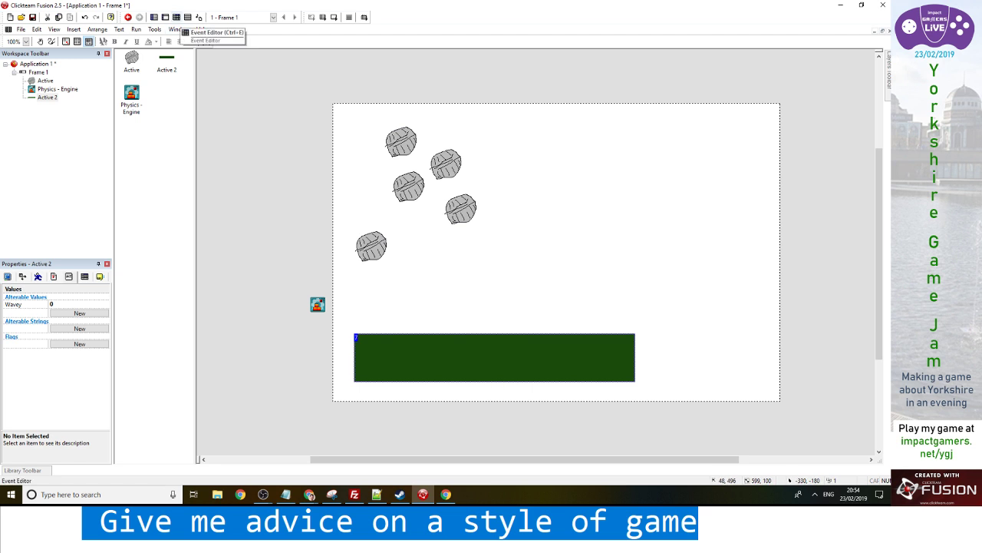
pyautogui.click(53, 276)
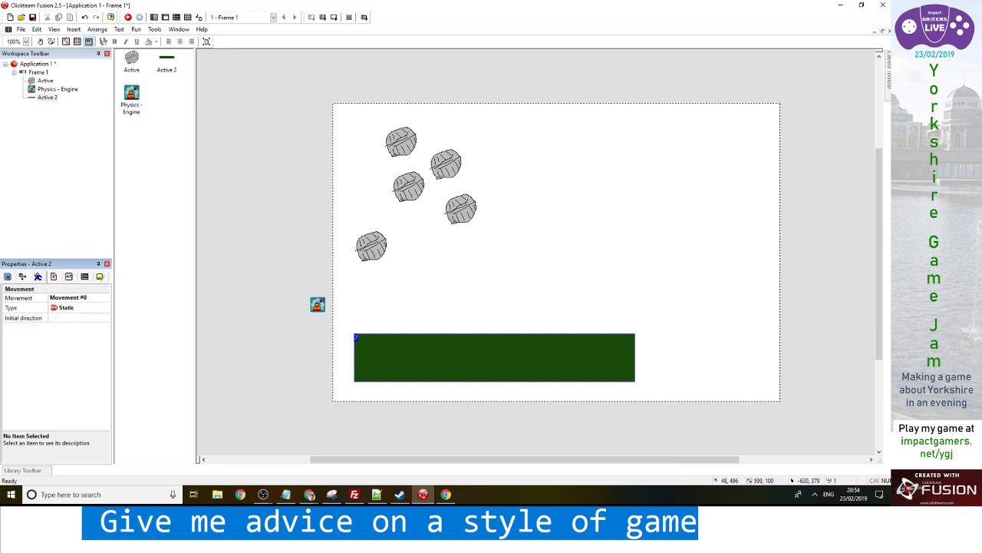
pyautogui.click(77, 306)
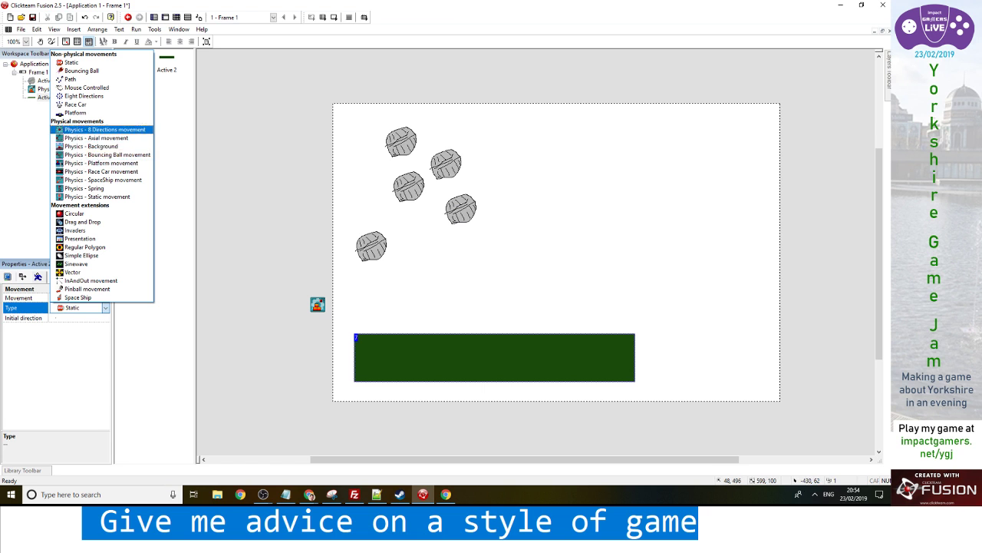
pyautogui.click(105, 129)
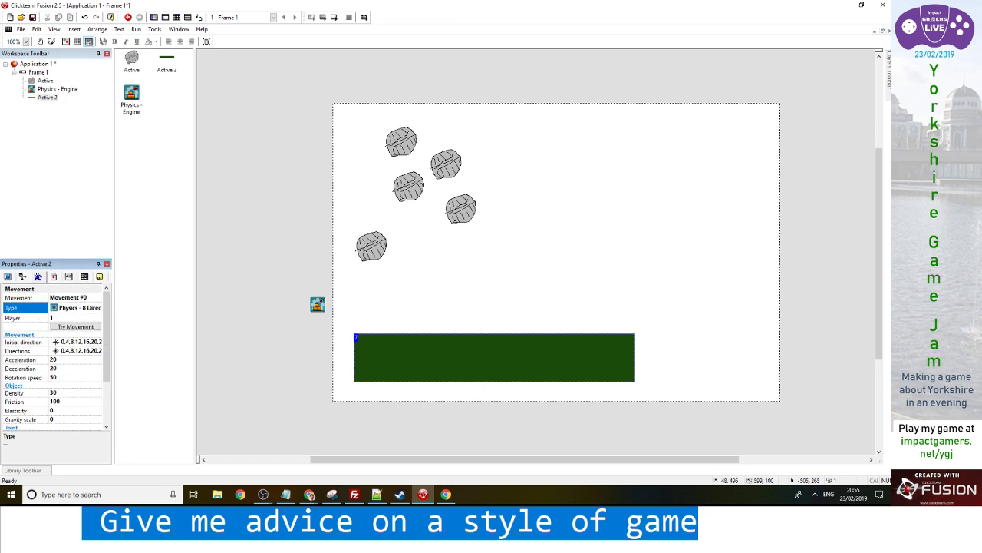
pyautogui.click(75, 307)
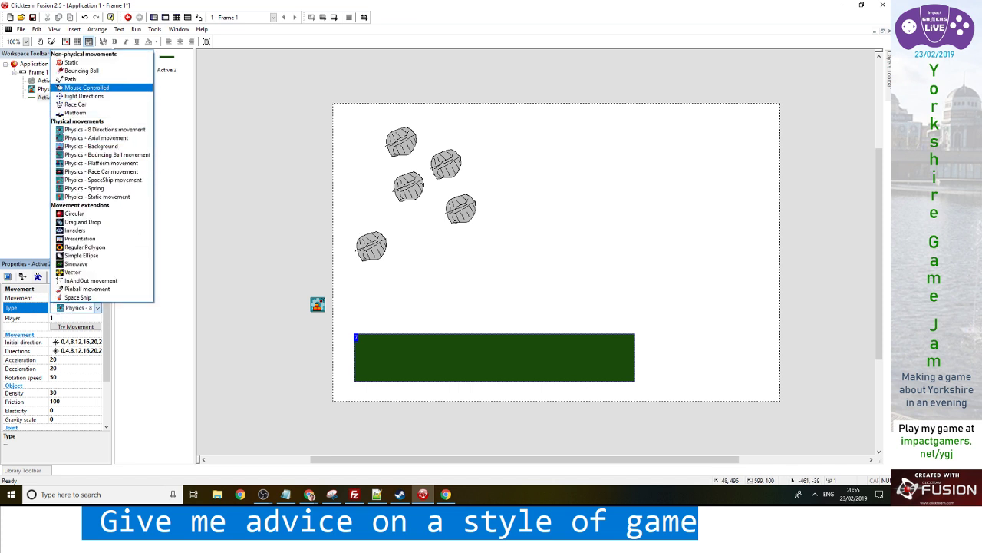
pyautogui.click(76, 70)
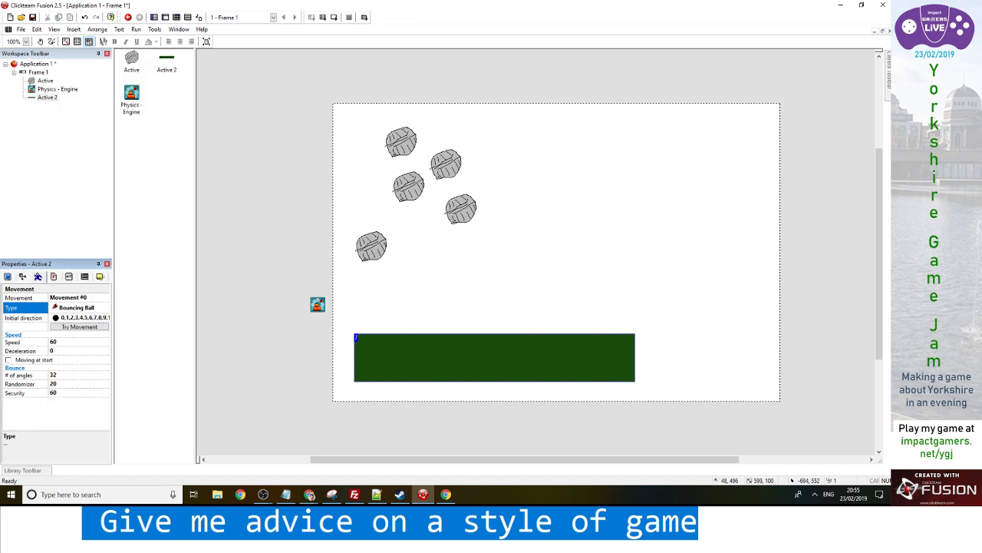
# Set the green bar's speed to 10, enable Moving at start, and limit its initial direction to 0, facing right
pyautogui.click(56, 342)
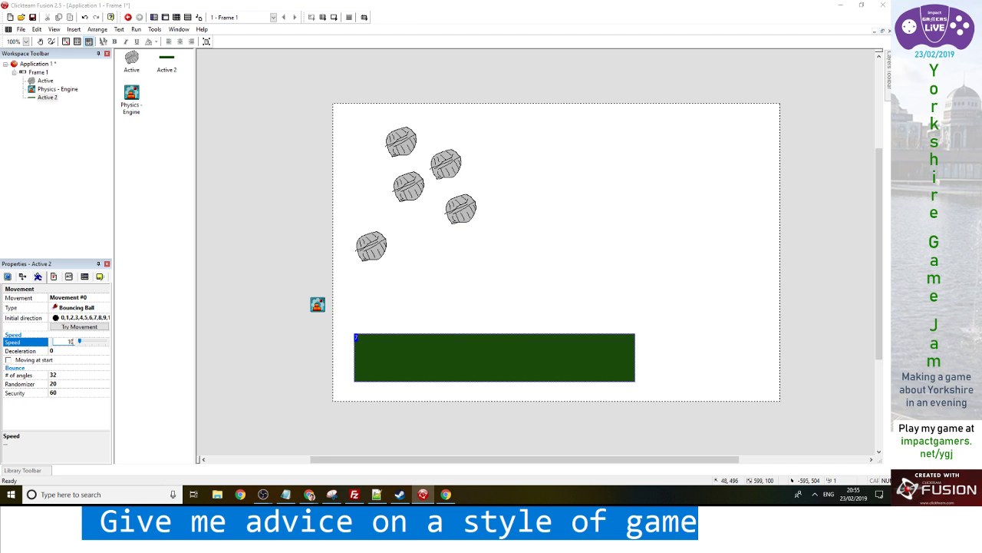
pyautogui.write('10')
pyautogui.press('Return')
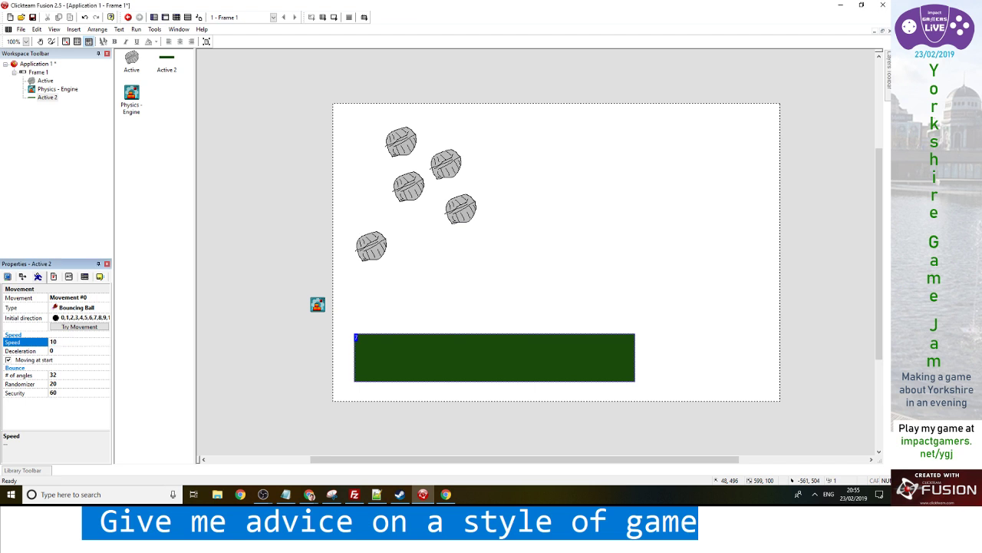
pyautogui.click(80, 318)
pyautogui.click(60, 405)
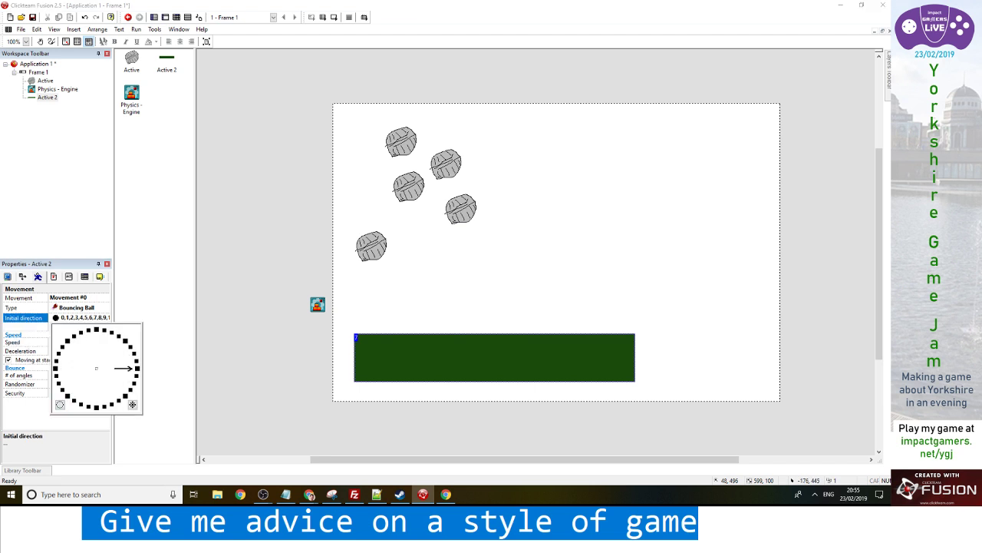
pyautogui.click(250, 310)
# Test-run the application to check the bar's movement, close it, and review the frame's events in the Event Editor
pyautogui.click(136, 29)
pyautogui.click(153, 60)
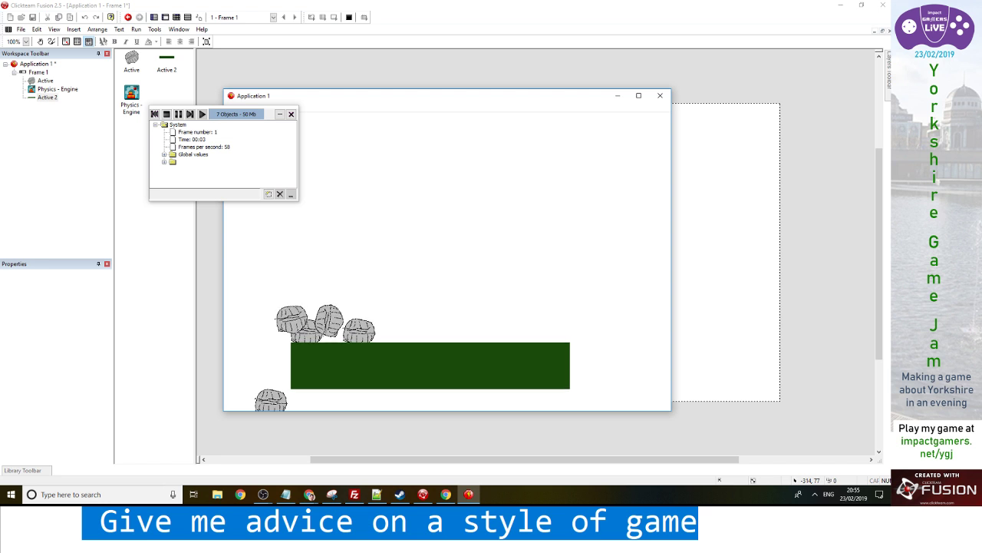
pyautogui.click(662, 99)
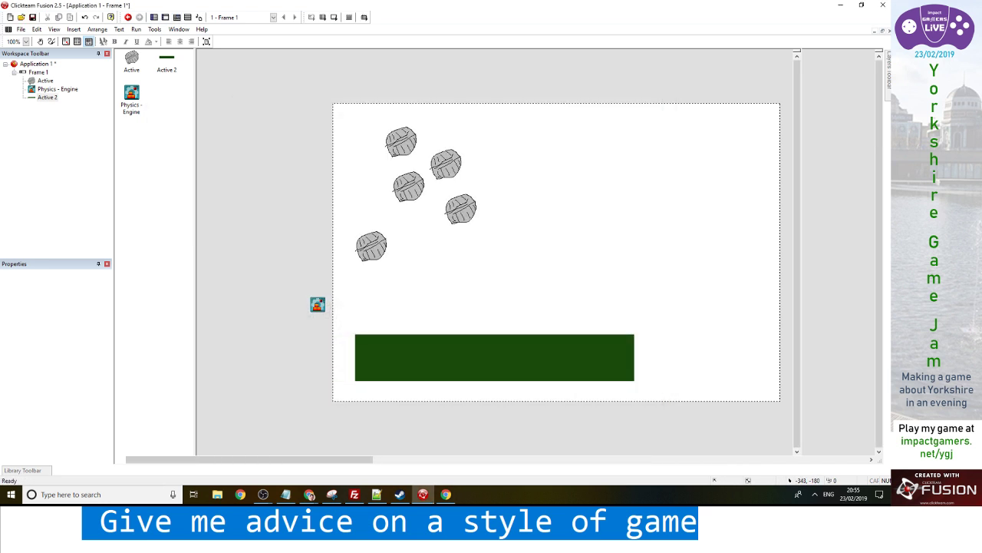
pyautogui.click(176, 17)
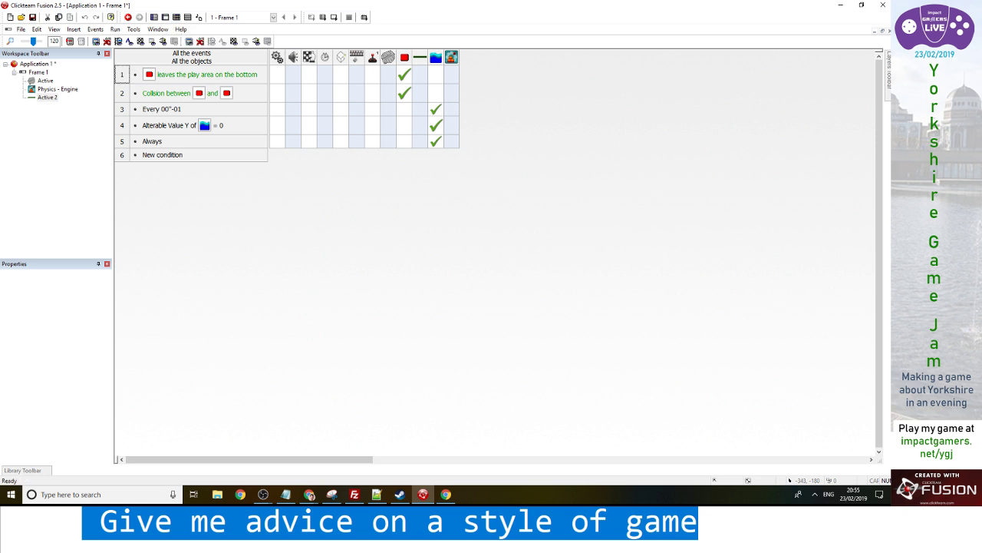
pyautogui.hotkey('alt', 'Tab')
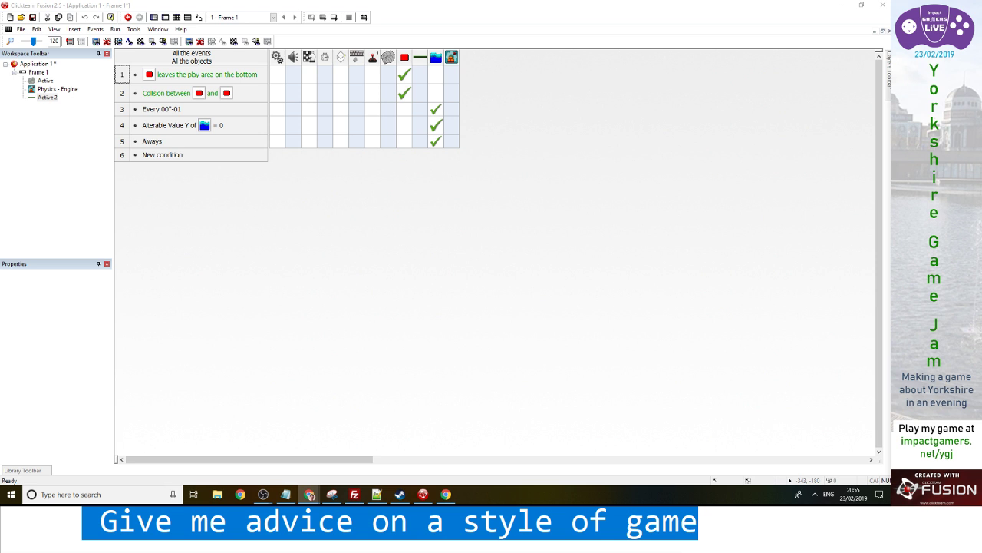
# Return to the Frame Editor and remove the Obstacles qualifier from the green bar, keeping Water
pyautogui.click(165, 17)
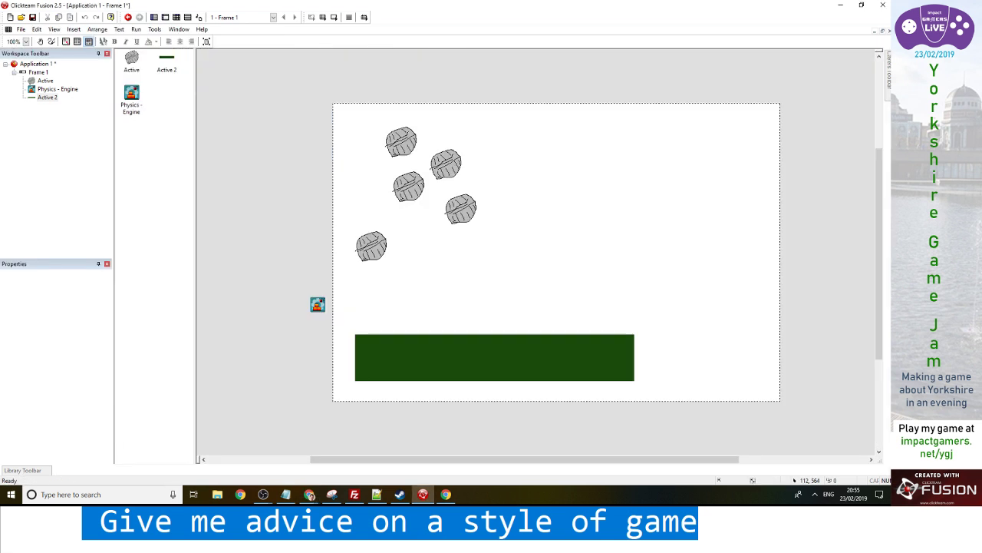
pyautogui.click(385, 365)
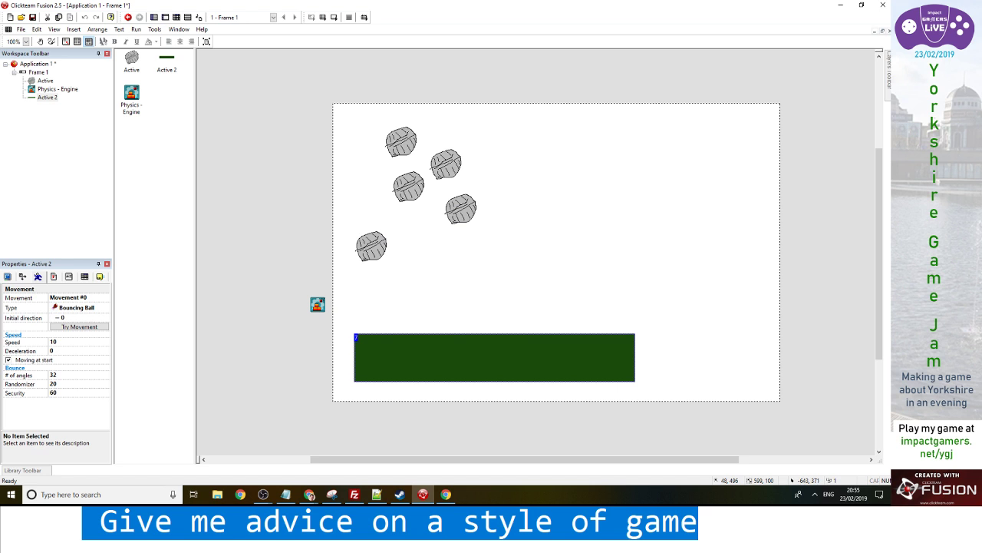
pyautogui.click(67, 277)
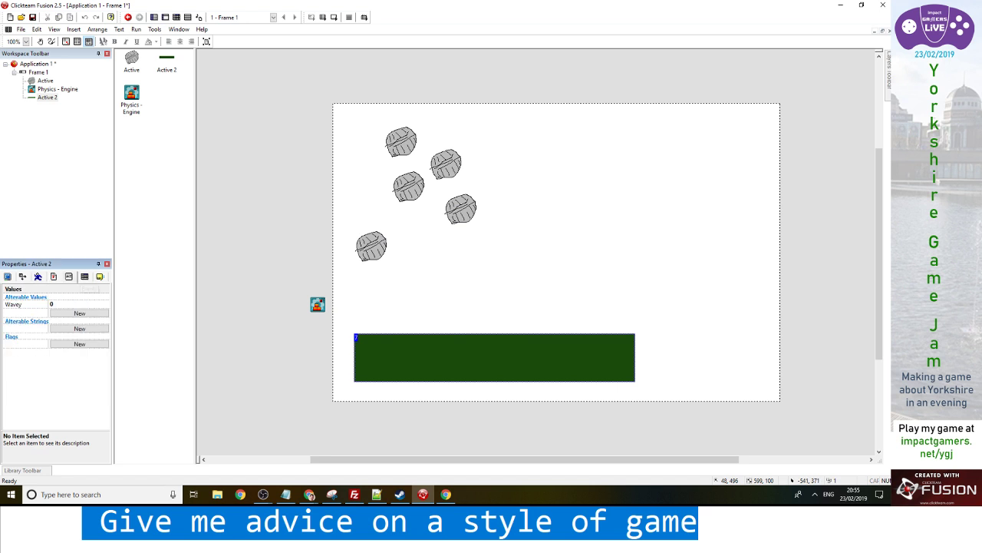
pyautogui.click(84, 276)
pyautogui.click(55, 298)
pyautogui.click(98, 297)
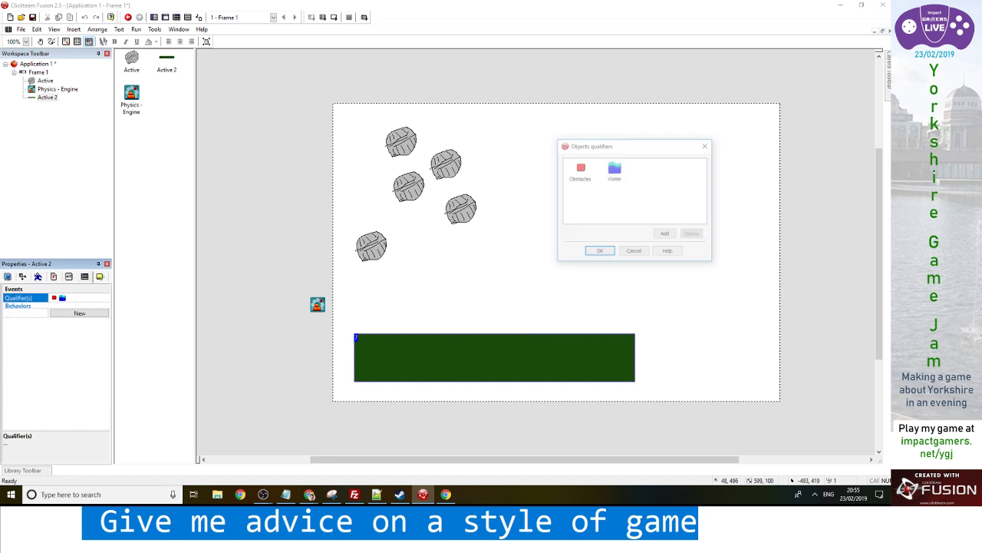
pyautogui.click(693, 234)
pyautogui.click(599, 252)
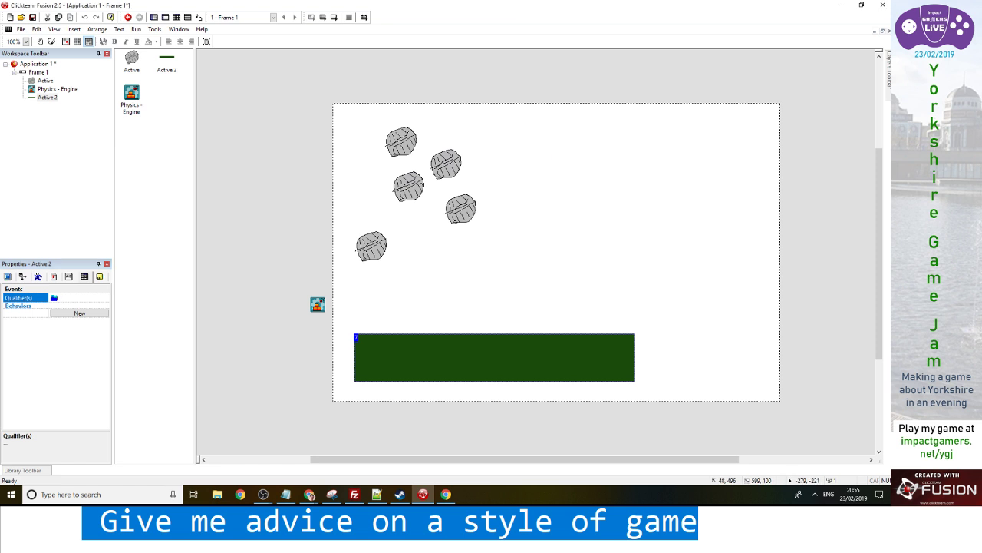
# In the Event Editor, add a condition for a collision between the red qualifier group and the green bar
pyautogui.click(175, 17)
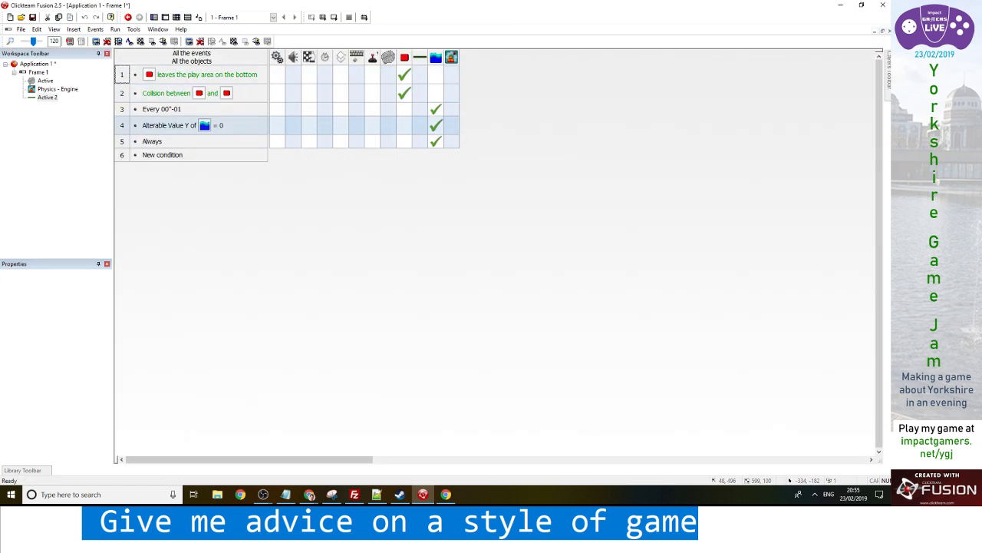
pyautogui.click(162, 155)
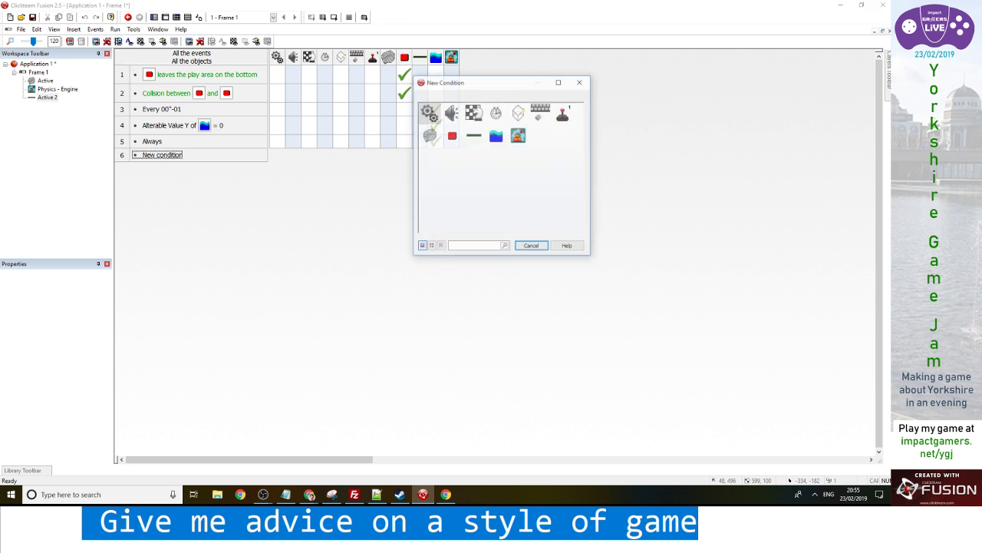
pyautogui.rightClick(451, 135)
pyautogui.moveTo(476, 141)
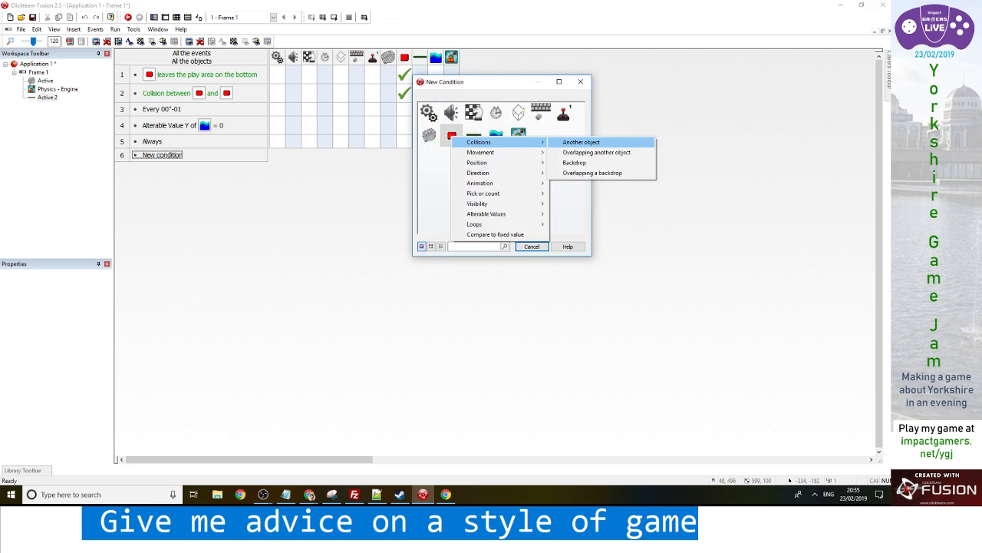
pyautogui.click(583, 142)
pyautogui.doubleClick(472, 110)
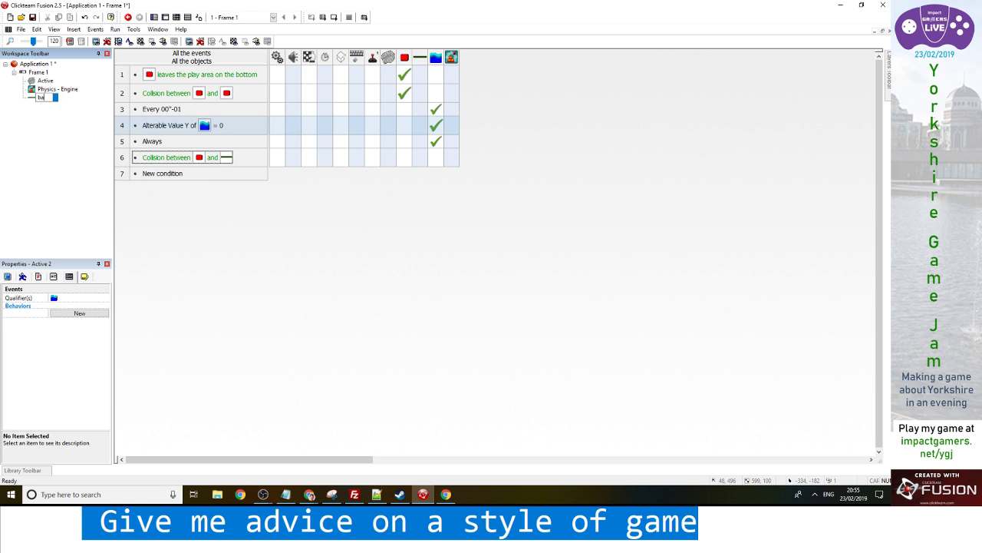
# Rename the green bar object as boat and the Active object as wool
pyautogui.write('boat')
pyautogui.press('Return')
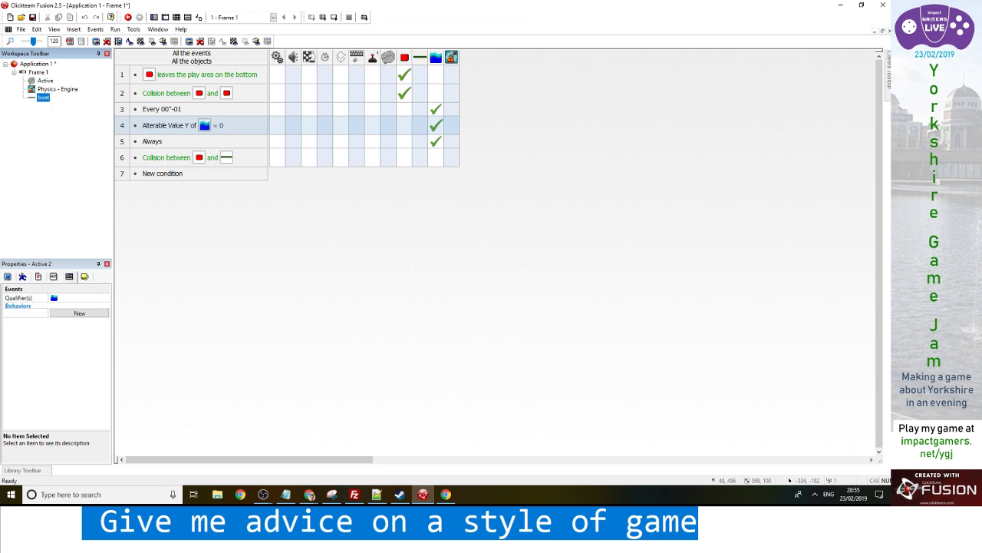
pyautogui.click(45, 80)
pyautogui.press('F2')
pyautogui.click(330, 223)
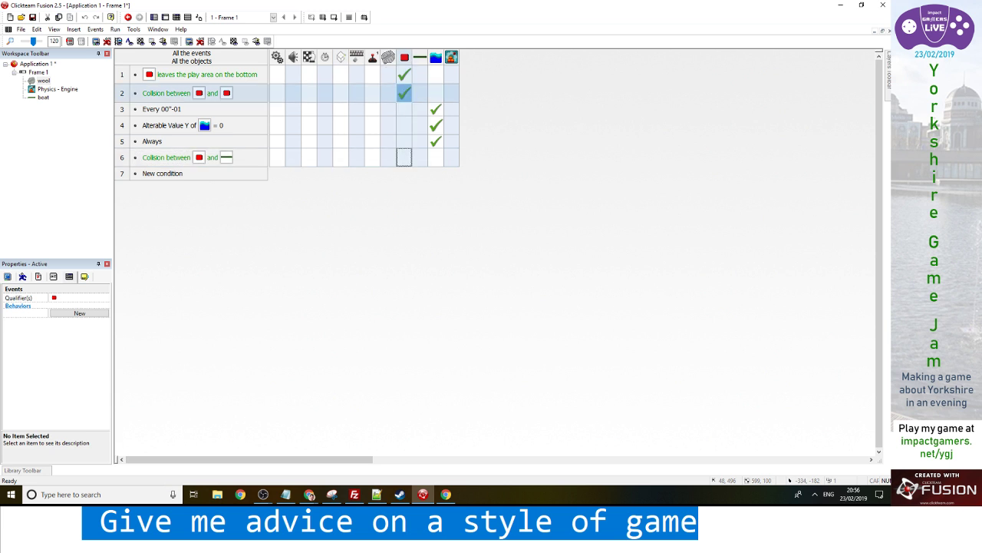
# Copy the red group's action from its self-collision event to the boat-collision event, and test-run the application
pyautogui.moveTo(405, 93); pyautogui.dragTo(404, 158)
pyautogui.click(115, 29)
pyautogui.click(130, 60)
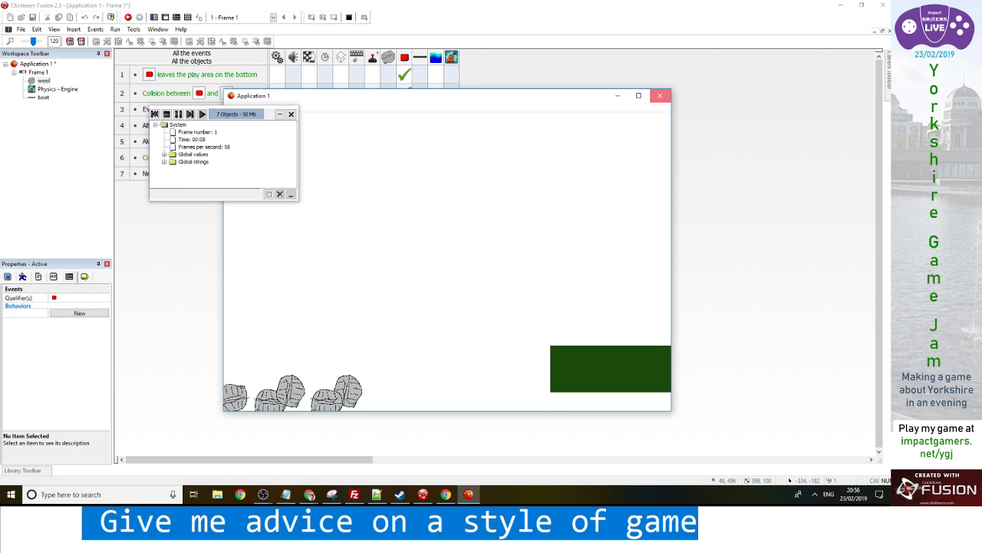
pyautogui.click(659, 95)
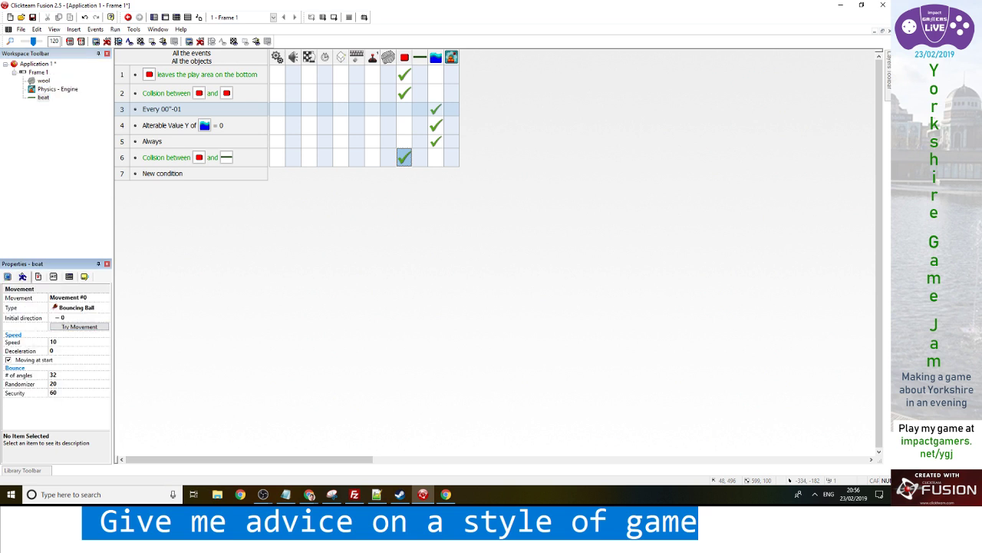
# Set the boat's movement type to Physics - 8 Directions movement and add a Start of Frame event
pyautogui.click(81, 307)
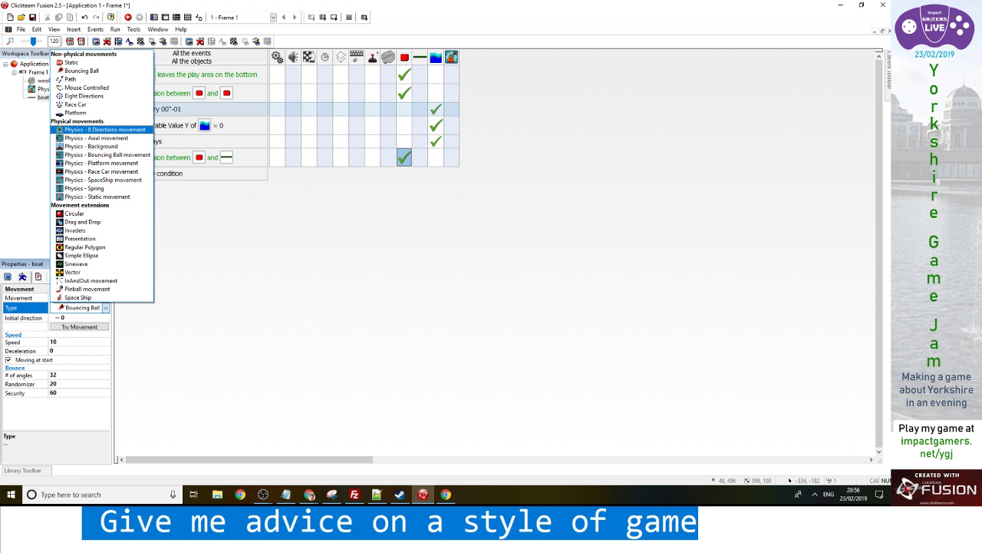
pyautogui.click(103, 129)
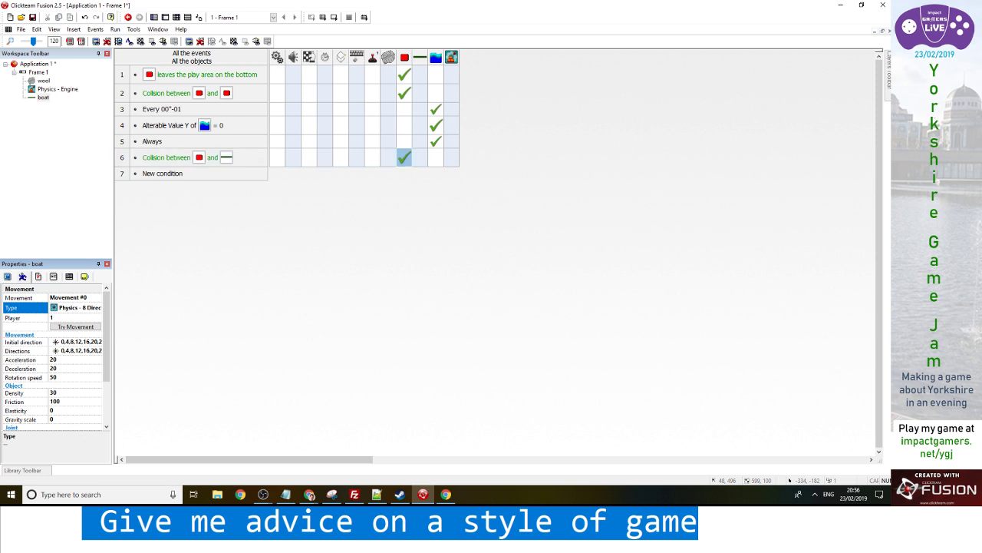
pyautogui.click(161, 174)
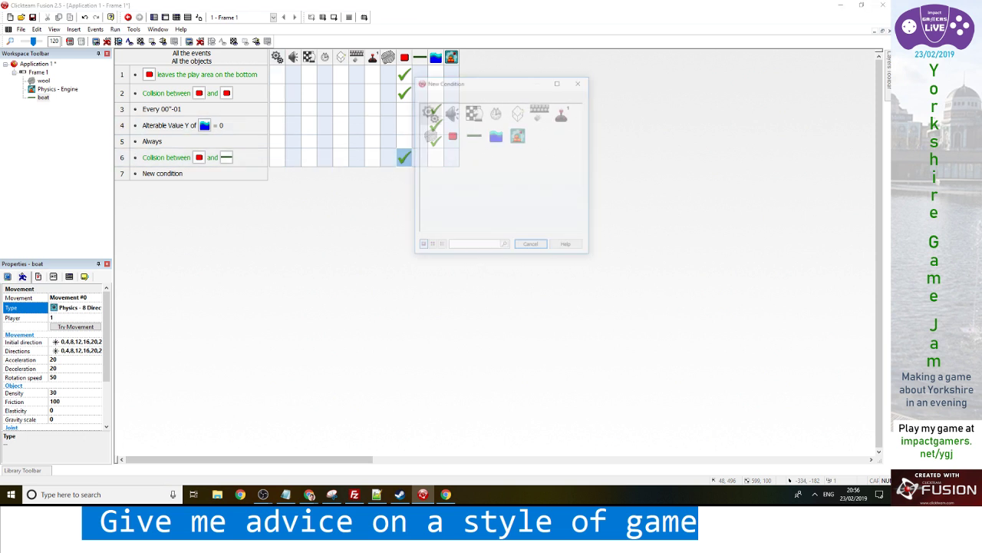
pyautogui.click(473, 113)
pyautogui.click(507, 112)
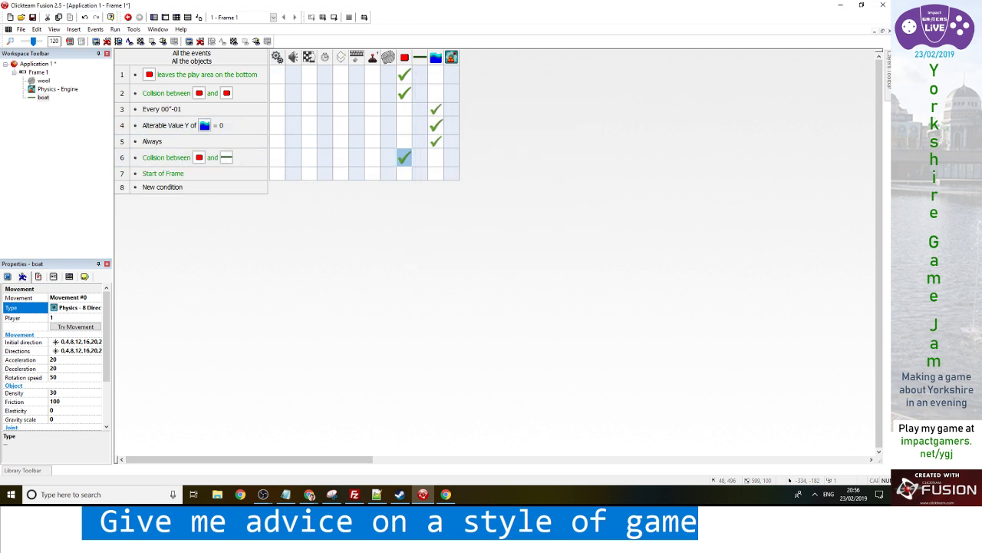
# Give the boat Select Direction and Set Speed actions at Start of Frame, and test-run the application
pyautogui.rightClick(420, 173)
pyautogui.moveTo(457, 202)
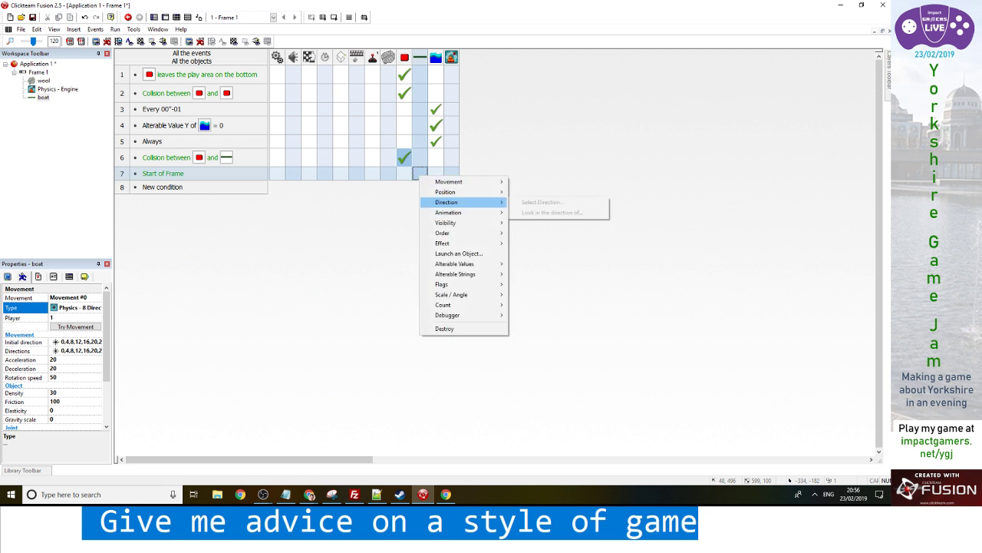
pyautogui.click(541, 202)
pyautogui.press('Return')
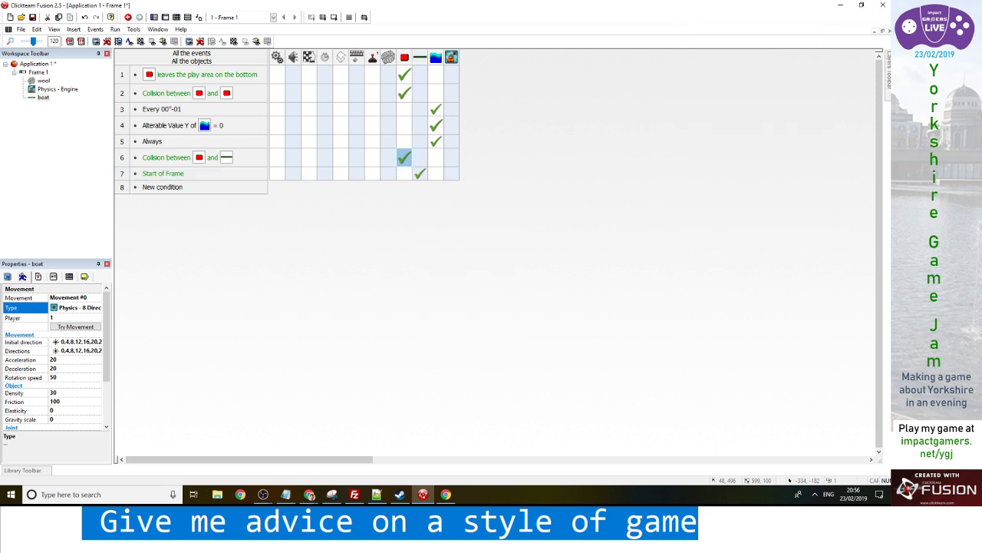
pyautogui.rightClick(420, 174)
pyautogui.moveTo(453, 182)
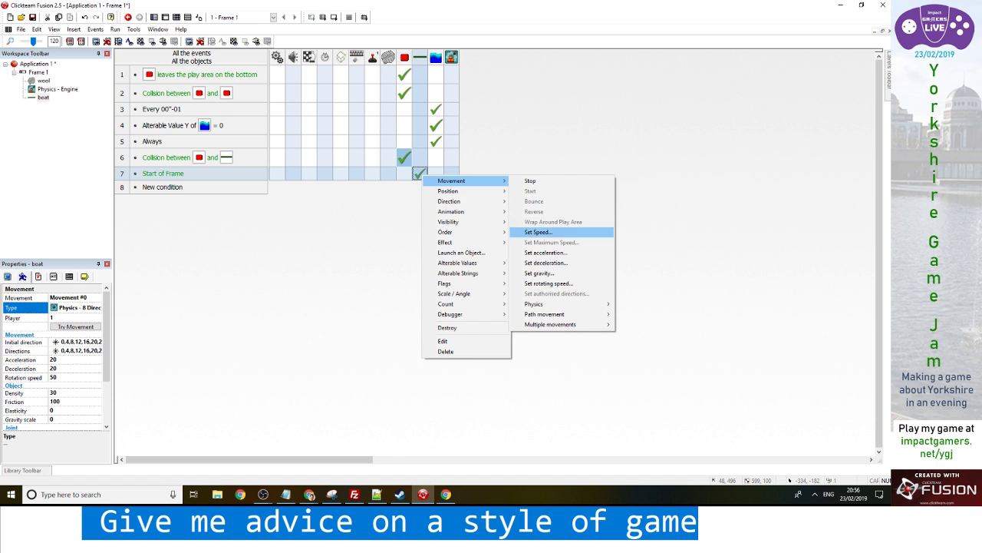
pyautogui.click(538, 232)
pyautogui.press('F8')
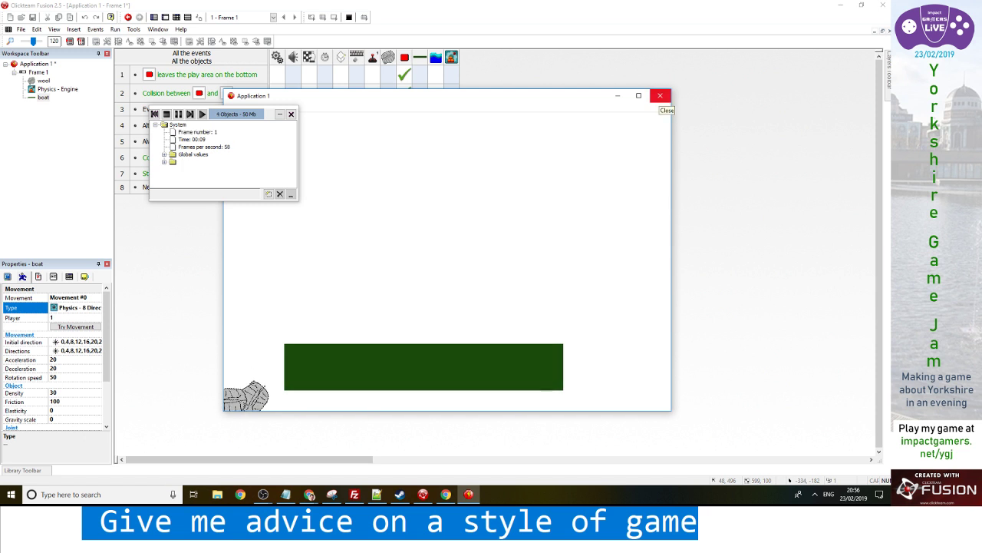
pyautogui.click(660, 95)
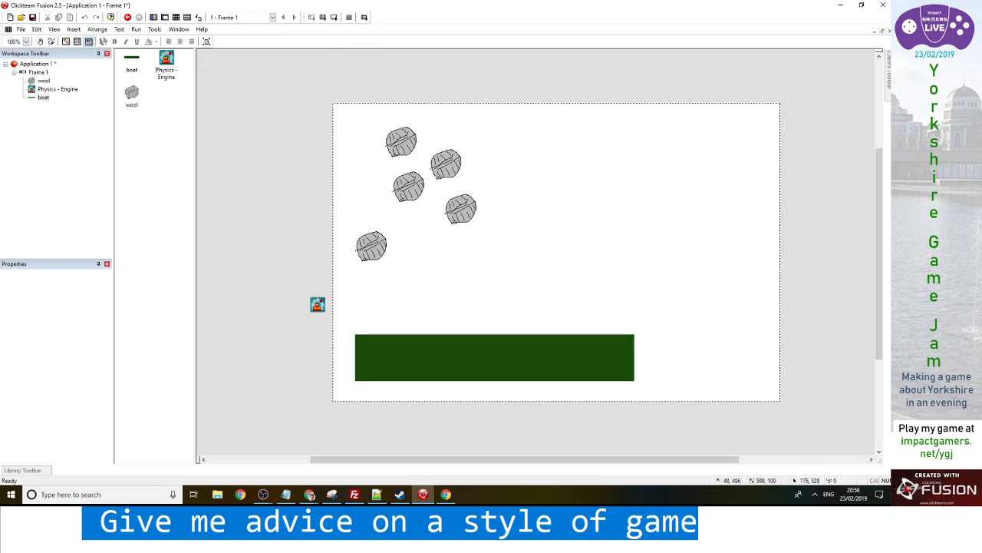
# Set the boat's deceleration to 0 in the Frame Editor and test-run the application
pyautogui.click(461, 357)
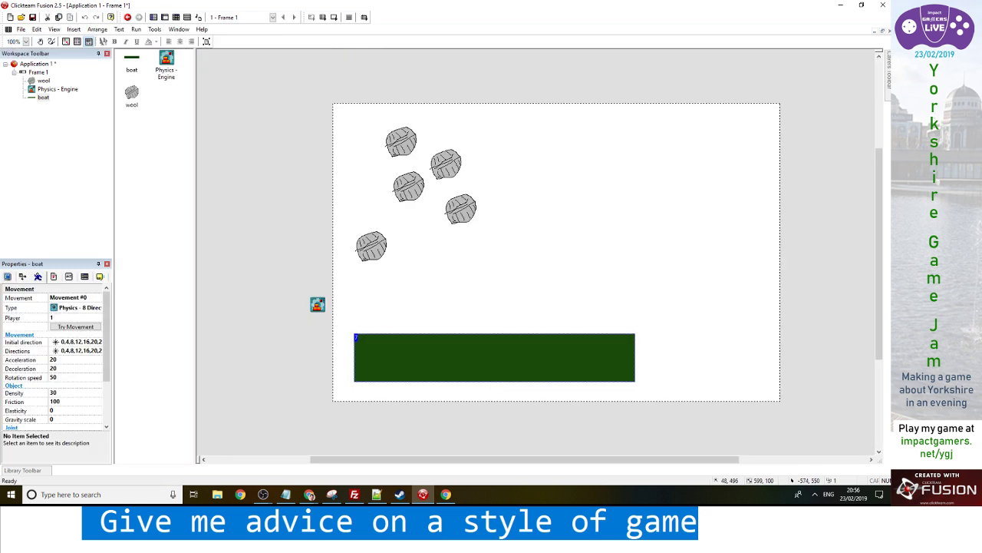
pyautogui.click(69, 368)
pyautogui.write('0')
pyautogui.press('Return')
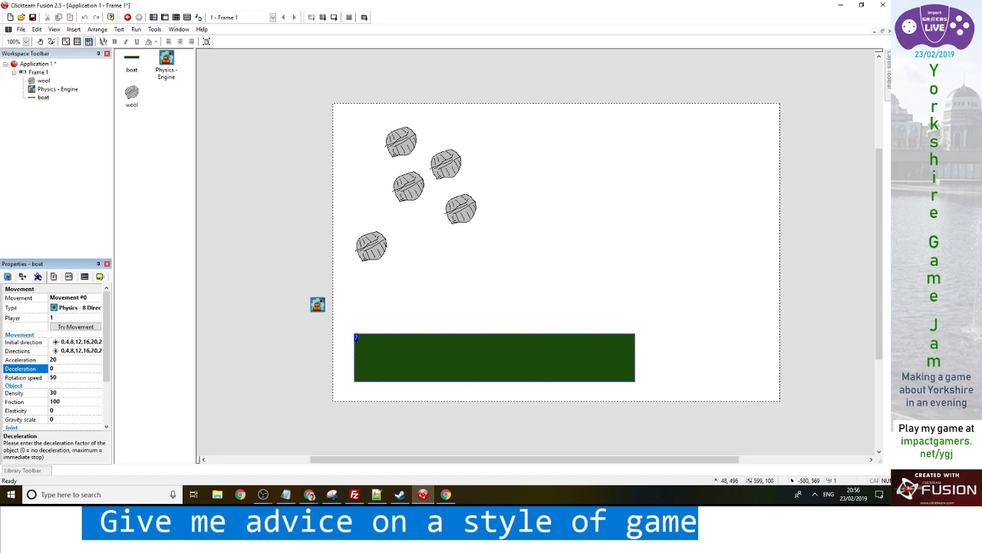
pyautogui.press('F7')
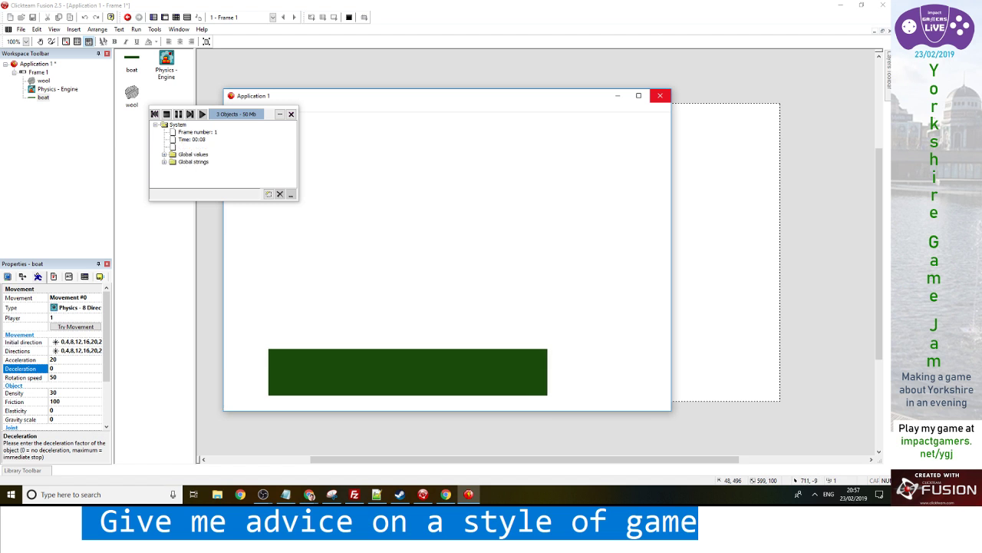
pyautogui.click(660, 95)
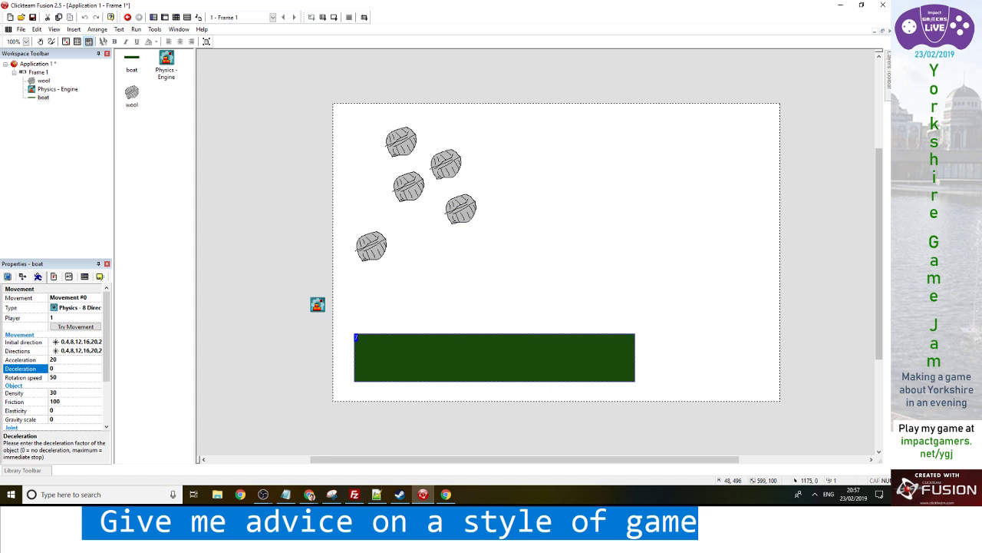
# Add two layers to the frame, moving the first new one ahead of the original in the layer order
pyautogui.moveTo(888, 88)
pyautogui.click(838, 67)
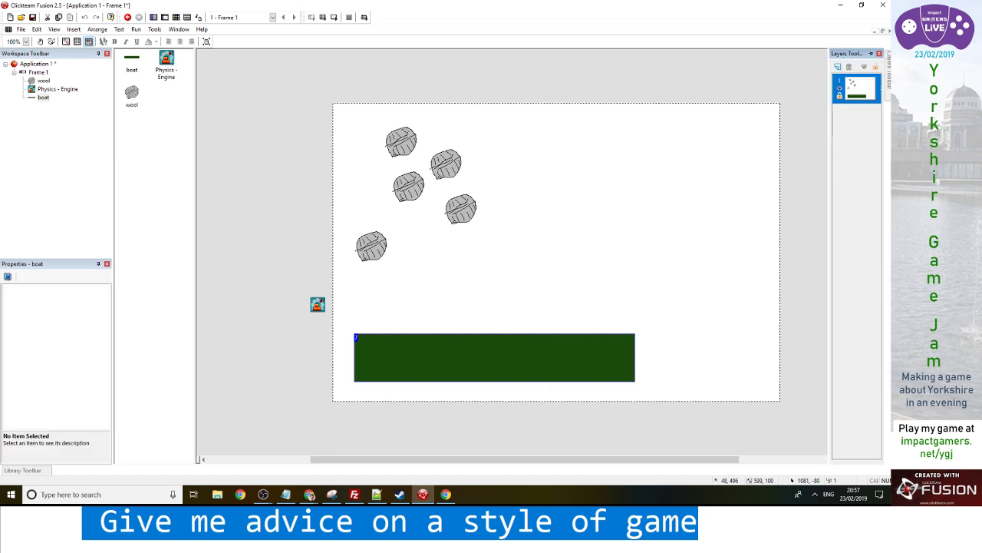
pyautogui.moveTo(852, 116); pyautogui.dragTo(852, 85)
pyautogui.click(838, 67)
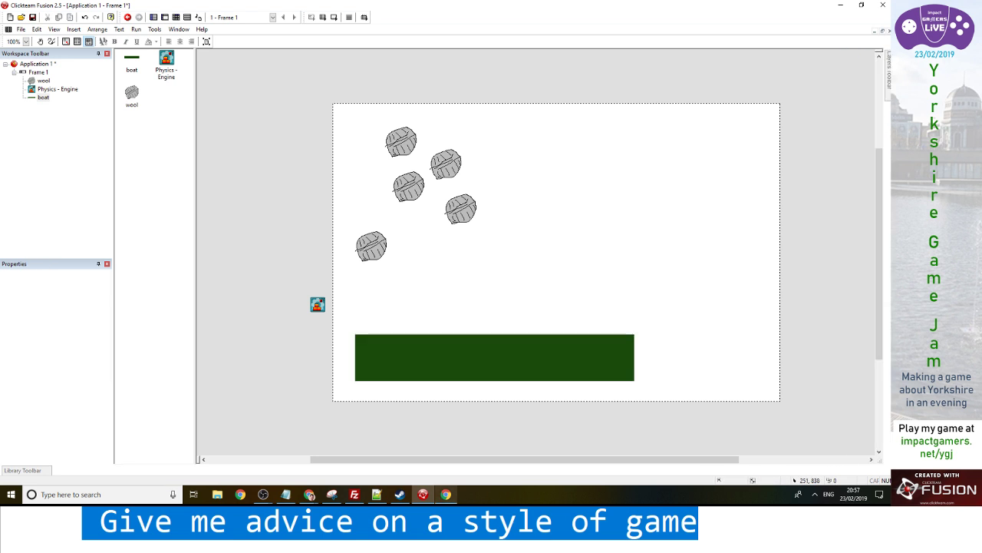
# Switch to Chrome, search Google Images for "salts mill", and filter the results to Labeled for reuse
pyautogui.click(446, 494)
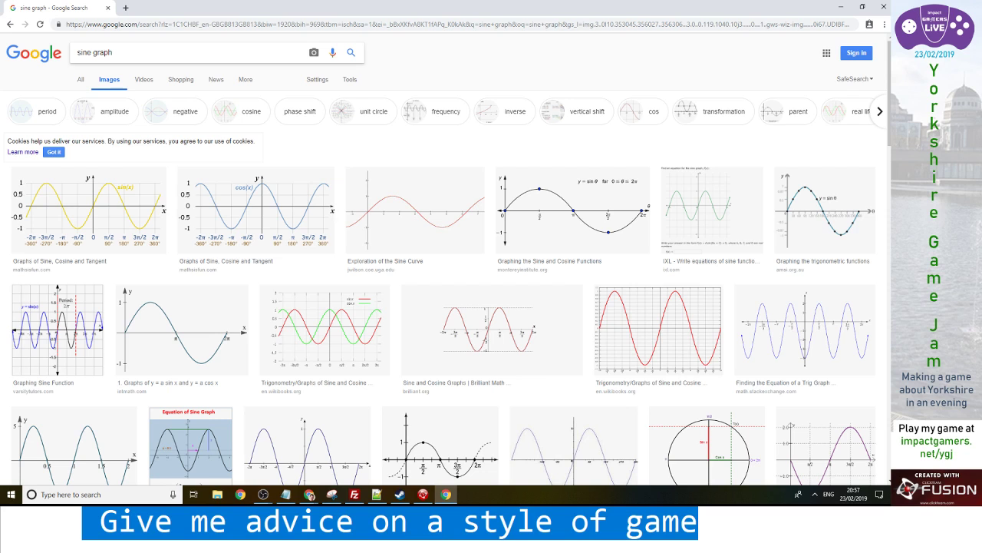
pyautogui.write('salts mill')
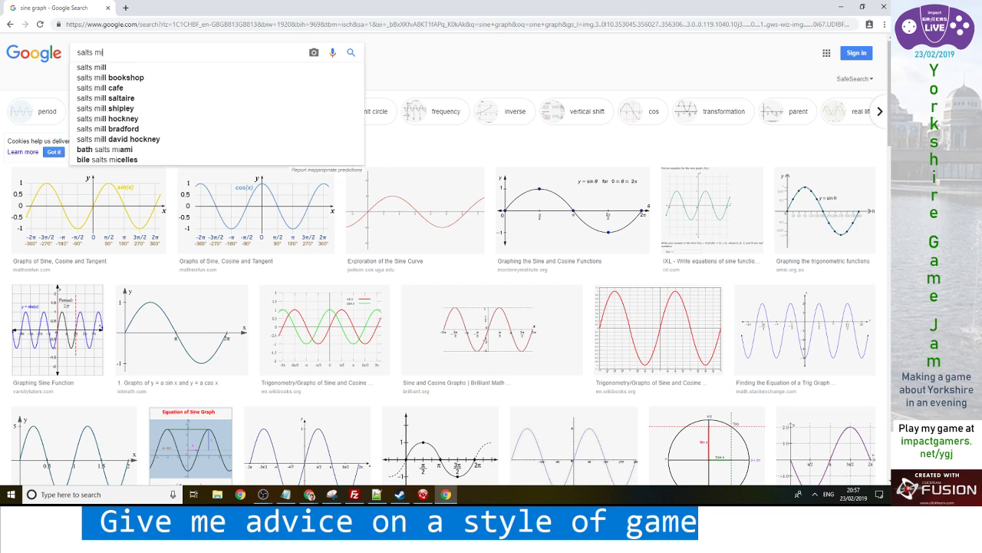
pyautogui.press('Return')
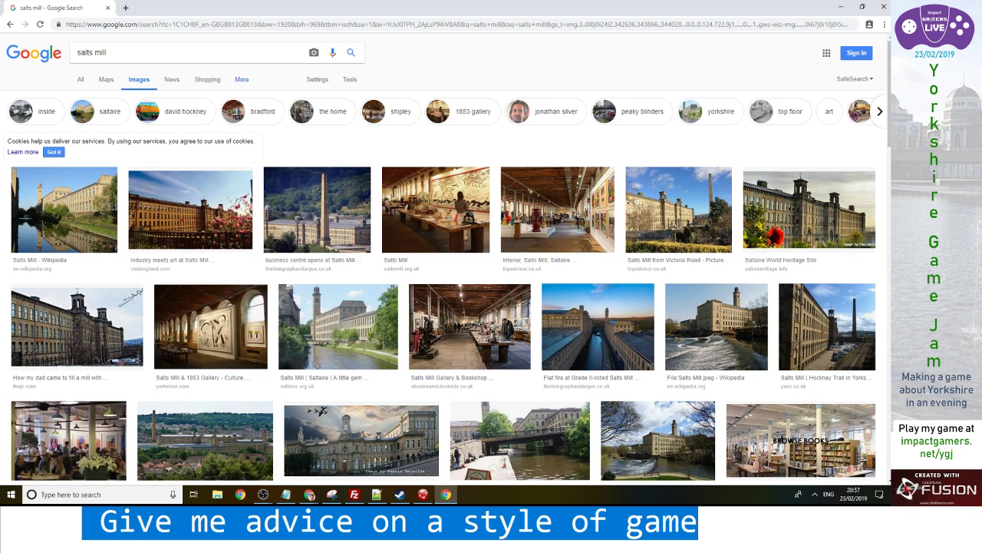
pyautogui.click(242, 79)
pyautogui.click(350, 79)
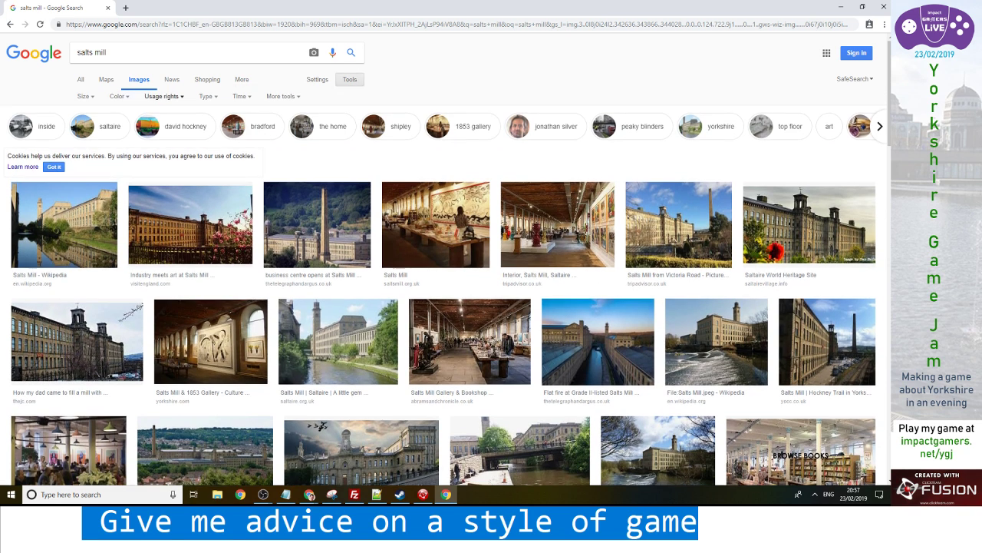
pyautogui.click(163, 96)
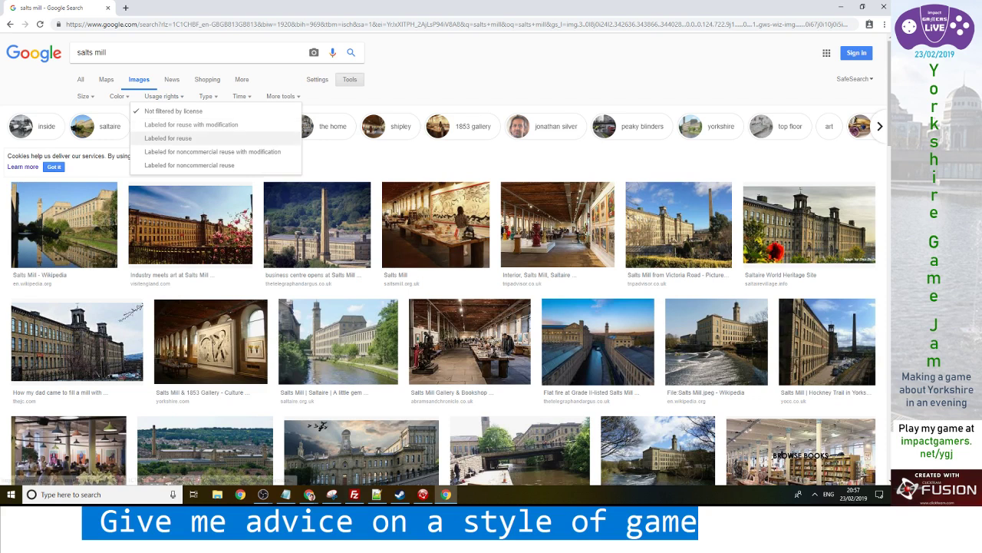
pyautogui.click(165, 138)
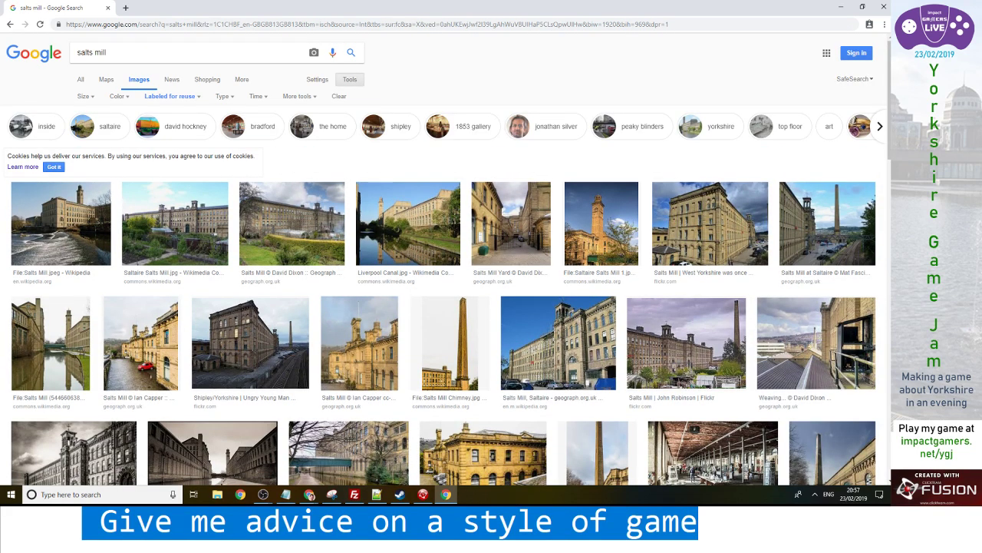
# Browse the reusable Salts Mill images and open the source page of the view from Baildon Green
pyautogui.scroll(-2, 213, 403)
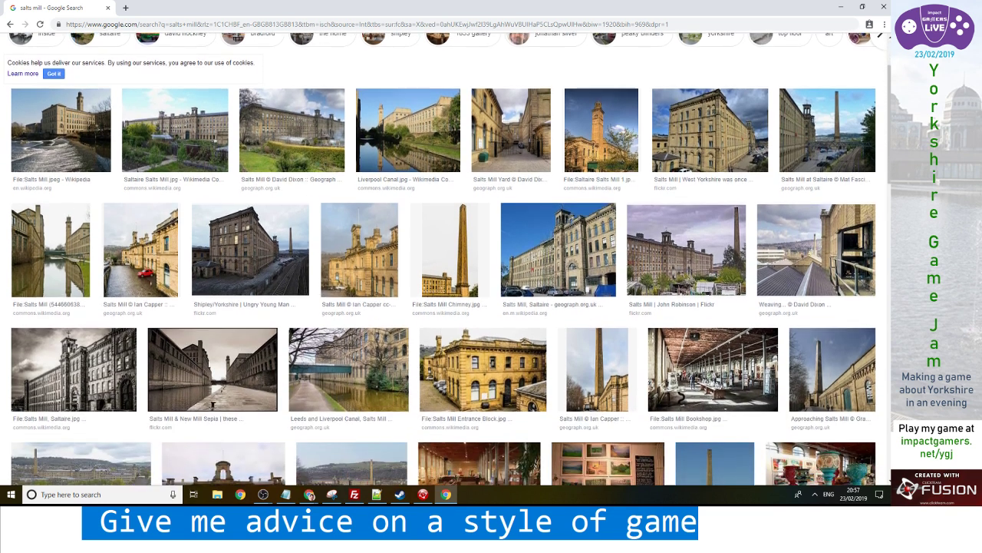
pyautogui.scroll(-2, 212, 403)
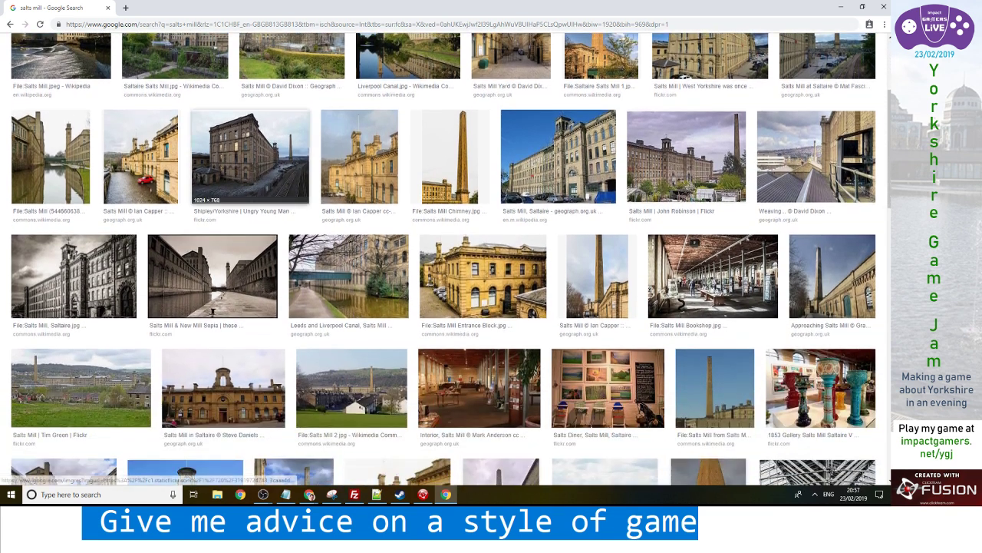
pyautogui.scroll(-2, 245, 153)
pyautogui.scroll(-8, 246, 154)
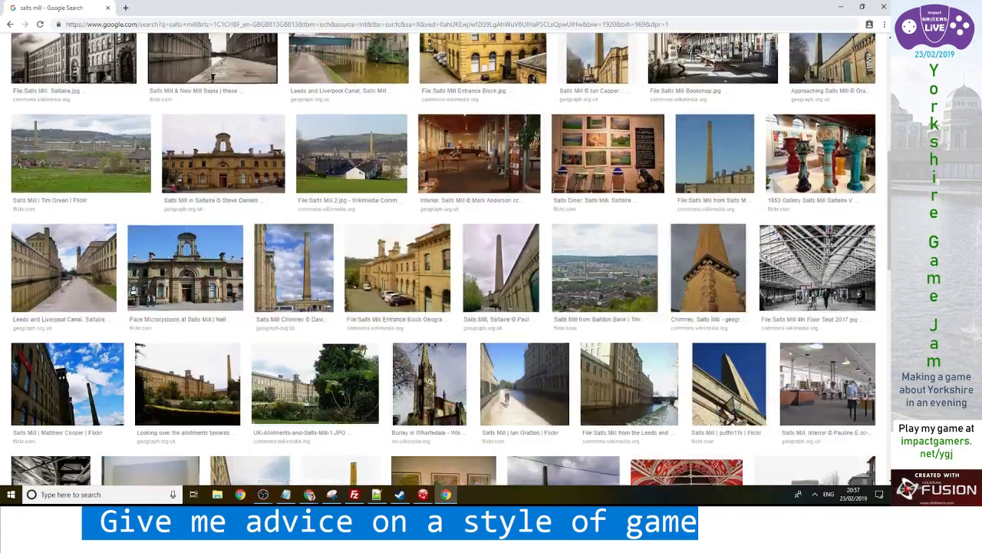
pyautogui.scroll(-3, 245, 177)
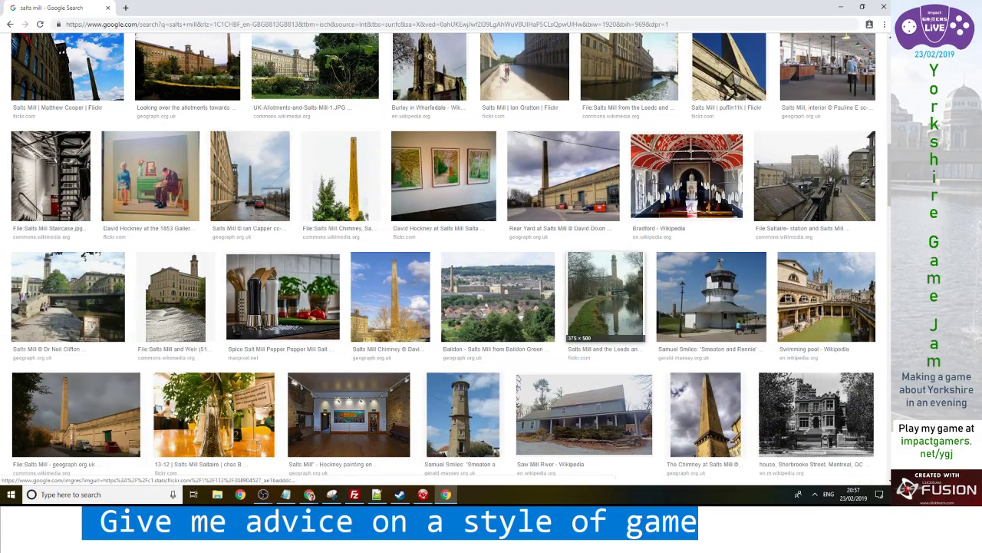
pyautogui.click(497, 295)
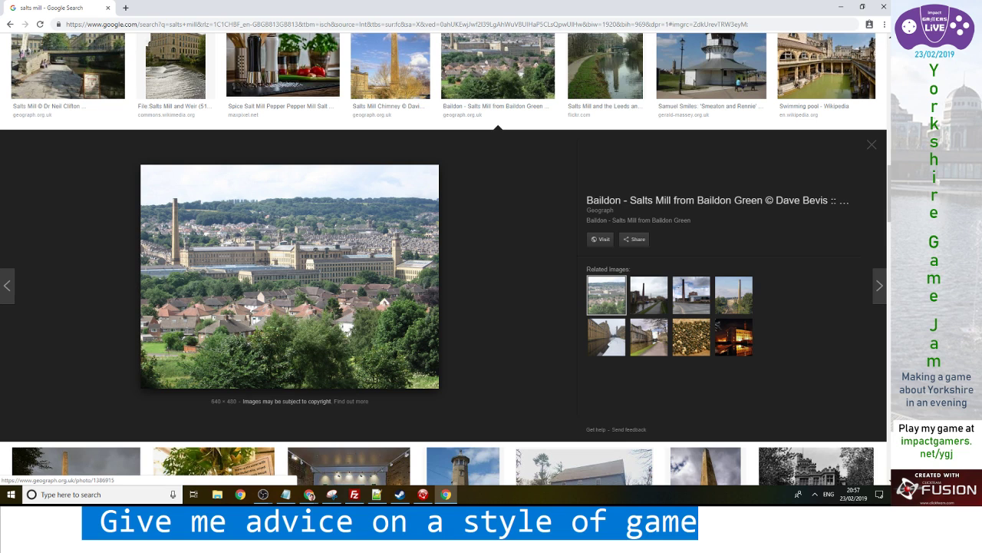
pyautogui.click(289, 276)
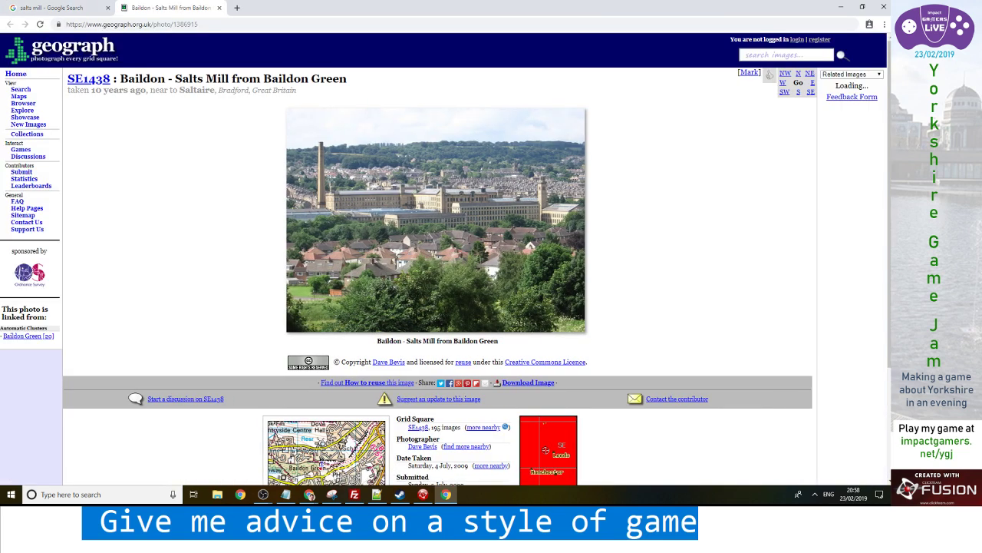
# Copy the Baildon Green photo of Salts Mill from the web page and open Photoshop Elements
pyautogui.rightClick(376, 207)
pyautogui.click(406, 234)
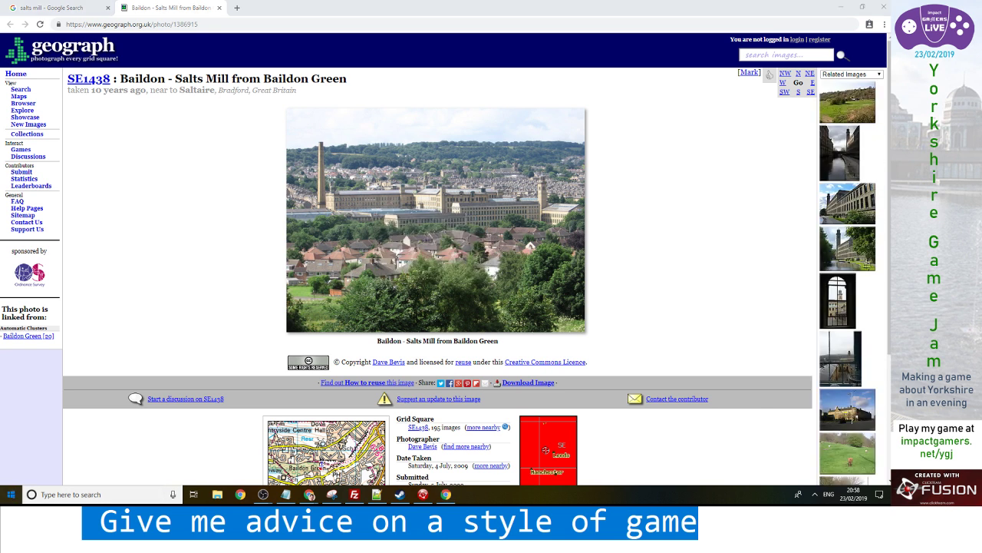
pyautogui.press('super')
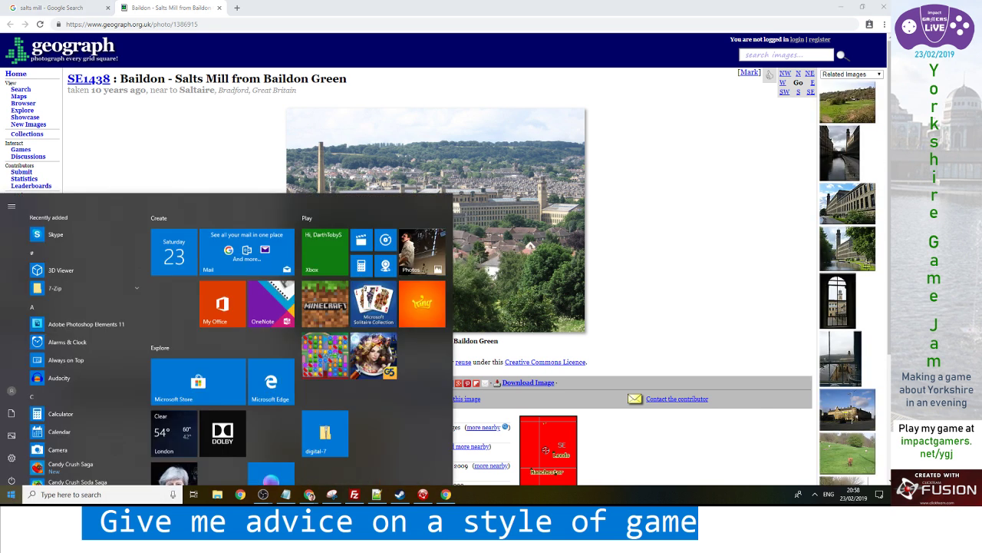
pyautogui.write('photo')
pyautogui.press('Return')
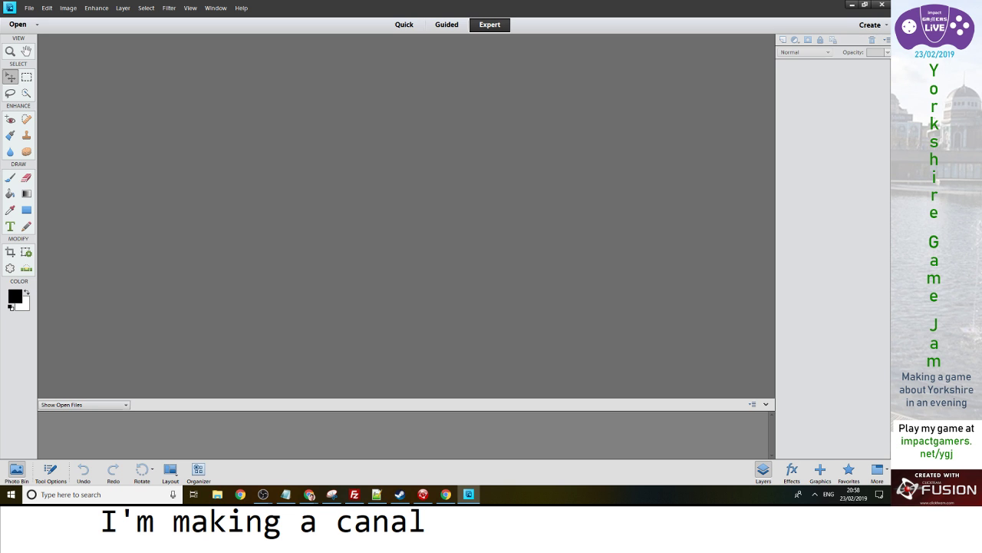
pyautogui.press('e')
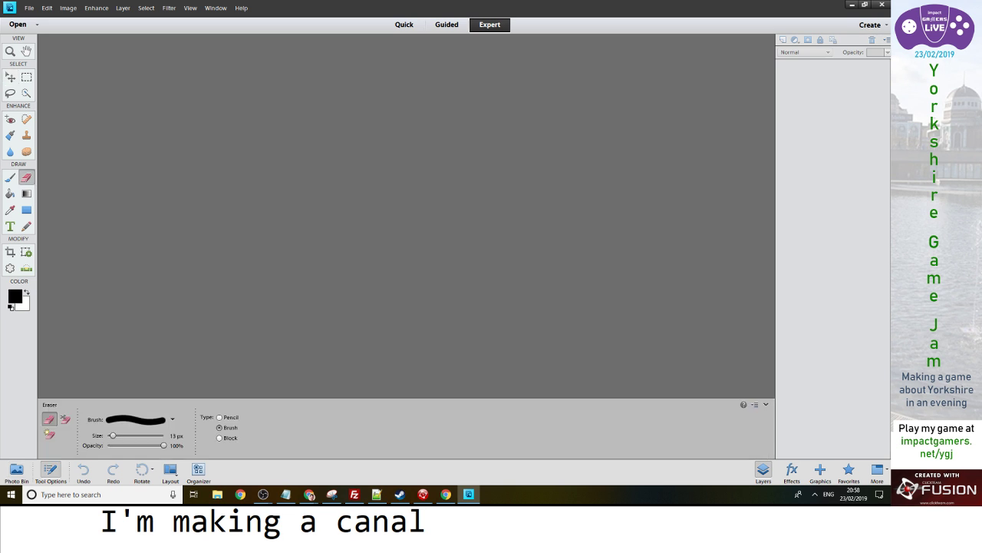
# Switch to Notepad and extend the line to read "I'm making a canal based game, what could be"
pyautogui.write('b')
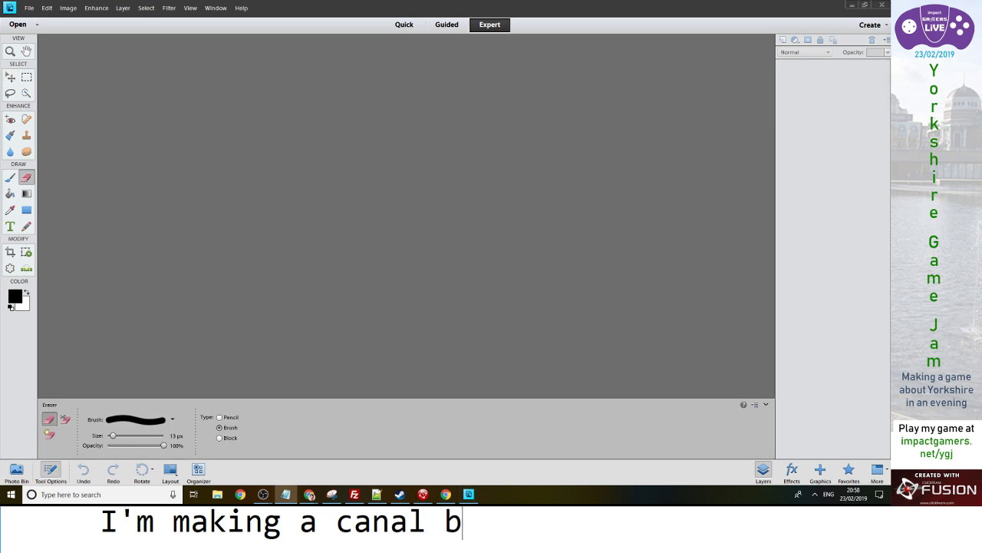
pyautogui.write('ased game, w')
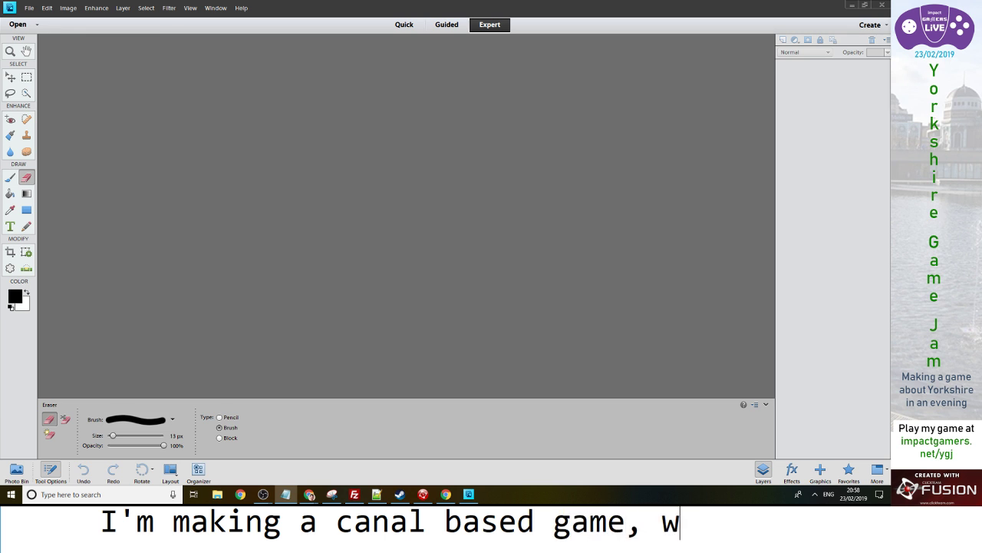
pyautogui.write('hat could be')
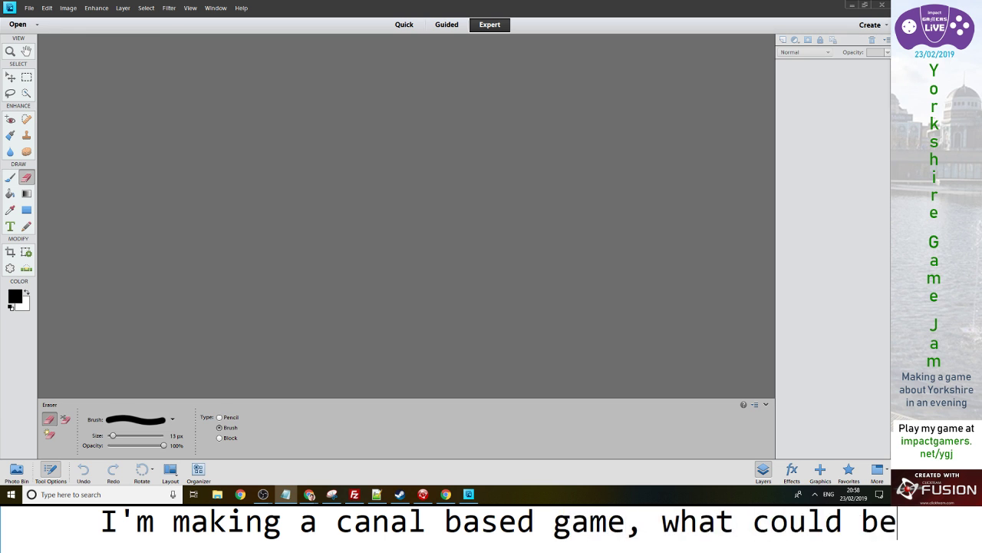
# Replace the opening words "I'm making a" in the Notepad line with "At the"
pyautogui.press('Home')
pyautogui.hotkey('ctrl', 'shift', 'Right')
pyautogui.hotkey('ctrl', 'shift', 'Right')
pyautogui.hotkey('ctrl', 'shift', 'Right')
pyautogui.hotkey('ctrl', 'shift', 'Right')
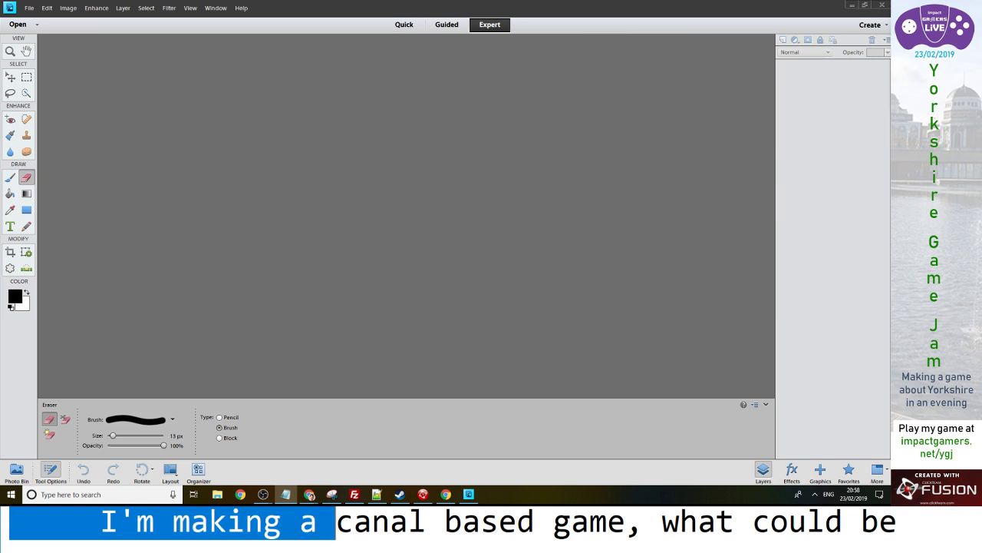
pyautogui.hotkey('ctrl', 'shift', 'Left')
pyautogui.write('At the')
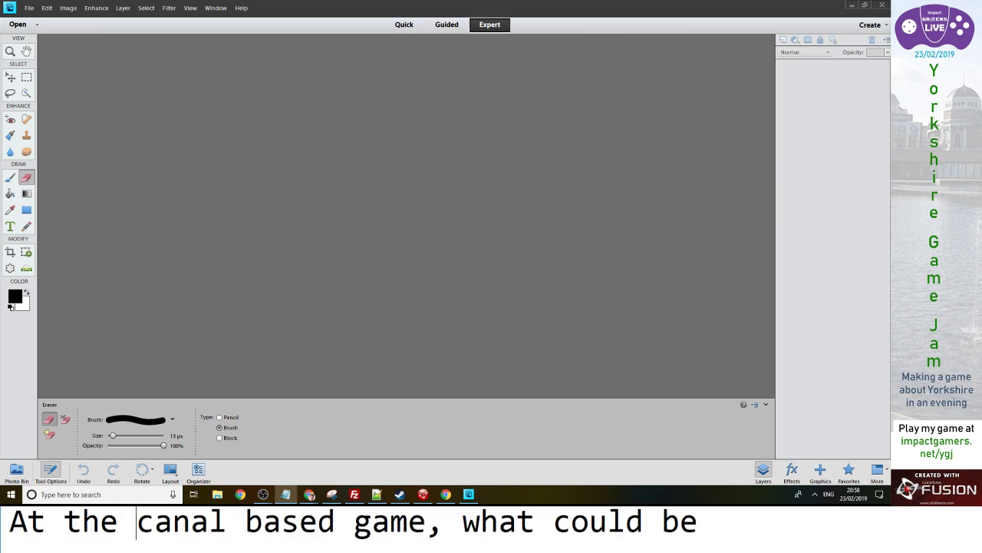
# Remove "based game" after "canal" in the Notepad line and end the line with "enemies"
pyautogui.hotkey('ctrl', 'Right')
pyautogui.hotkey('ctrl', 'Right')
pyautogui.hotkey('ctrl', 'Left')
pyautogui.hotkey('ctrl', 'shift', 'Right')
pyautogui.hotkey('ctrl', 'shift', 'Right')
pyautogui.hotkey('ctrl', 'shift', 'Right')
pyautogui.hotkey('ctrl', 'shift', 'Left')
pyautogui.hotkey('ctrl', 'shift', 'Left')
pyautogui.hotkey('ctrl', 'shift', 'Right')
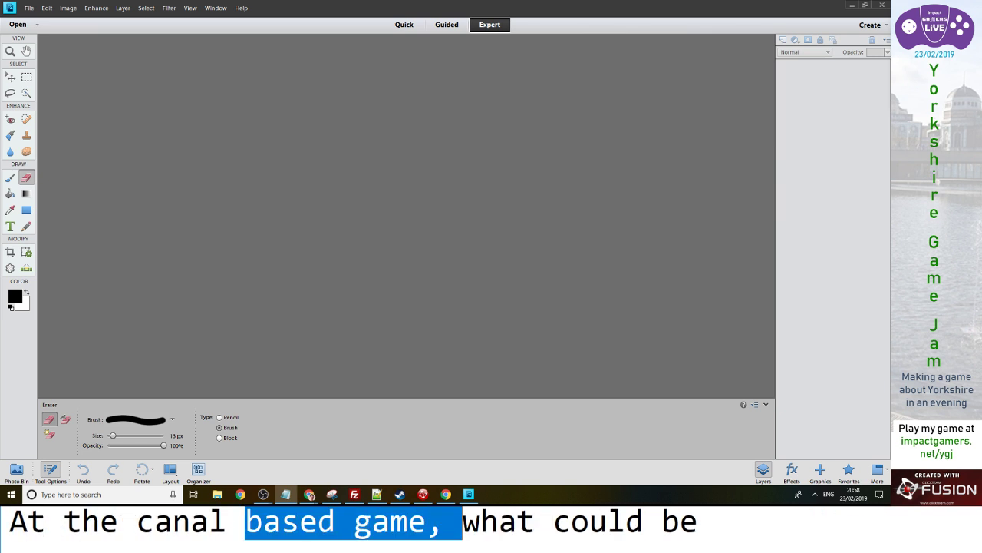
pyautogui.hotkey('shift', 'Left')
pyautogui.hotkey('shift', 'Left')
pyautogui.press('BackSpace')
pyautogui.press('End')
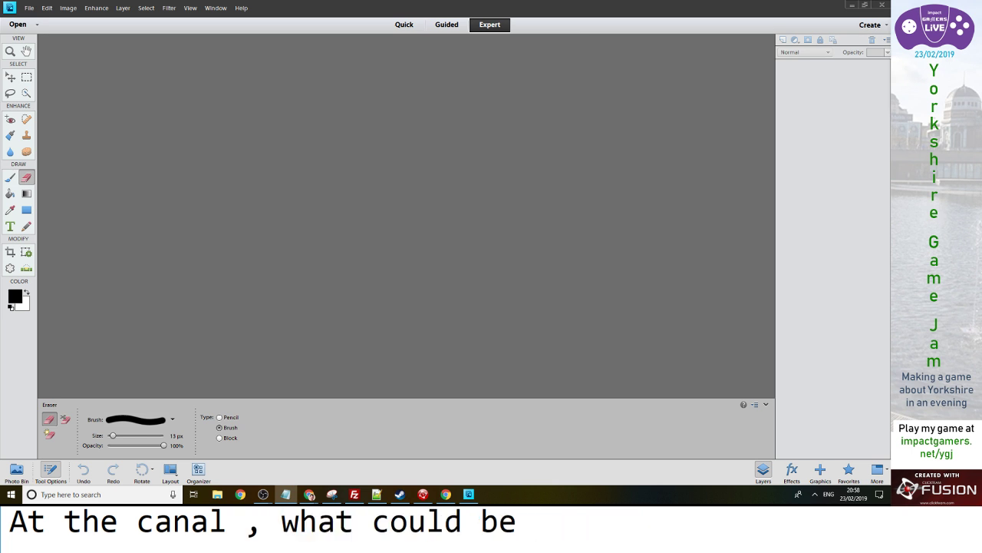
pyautogui.write('enemies')
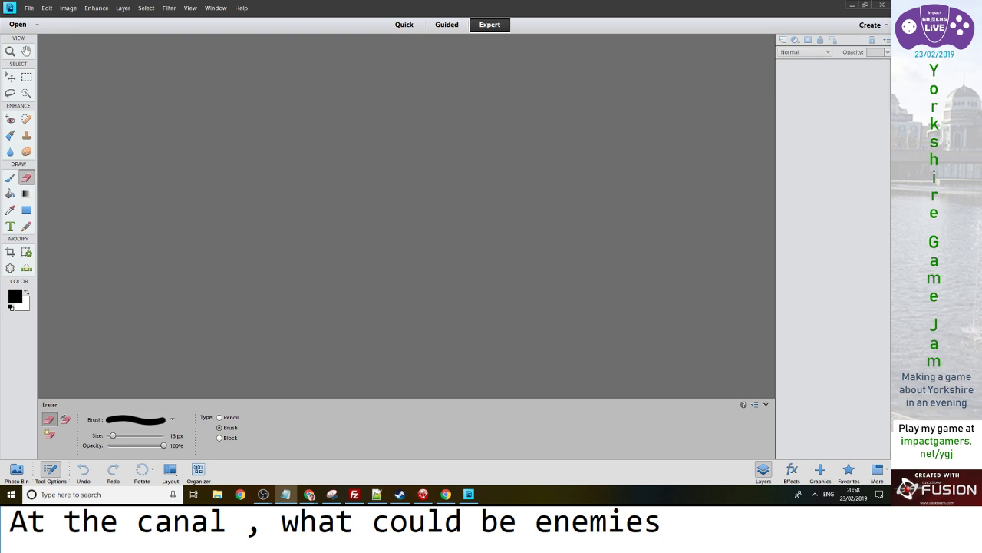
# Switch back to Photoshop Elements and create a new image from the copied Salts Mill photo
pyautogui.click(29, 8)
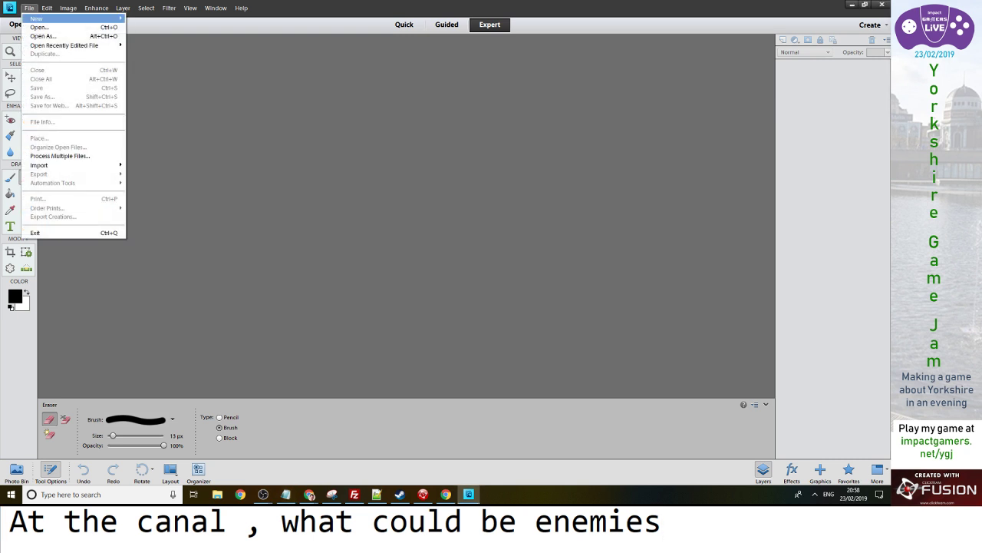
pyautogui.moveTo(46, 17)
pyautogui.click(160, 28)
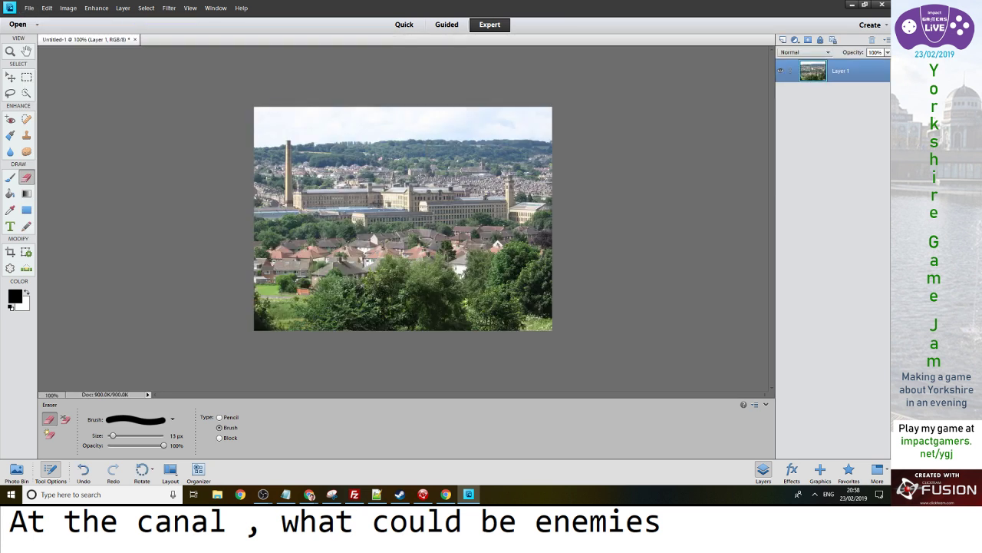
# Select a full-width band around the mill, leaving out the upper sky and foreground trees, and create a new image from it
pyautogui.press('m')
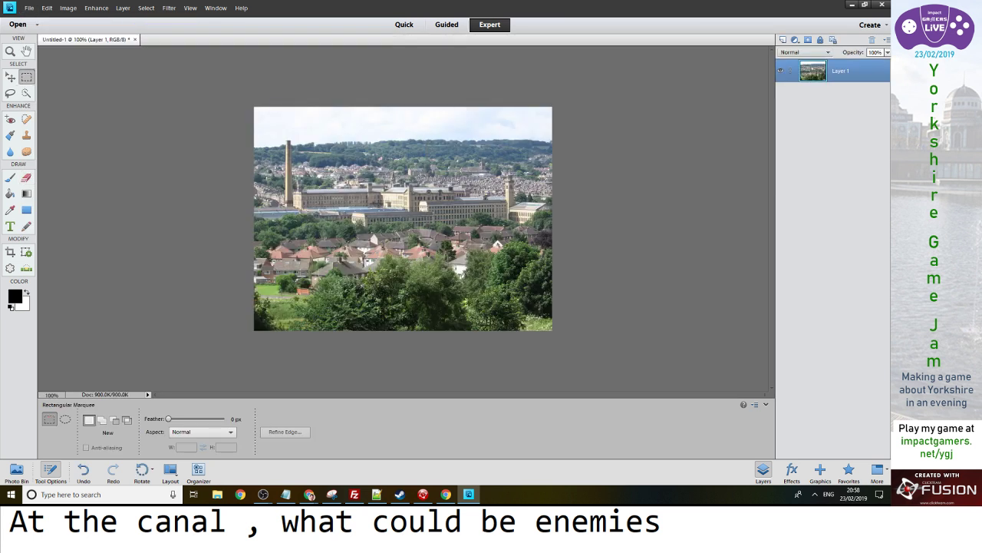
pyautogui.moveTo(551, 242); pyautogui.dragTo(552, 244)
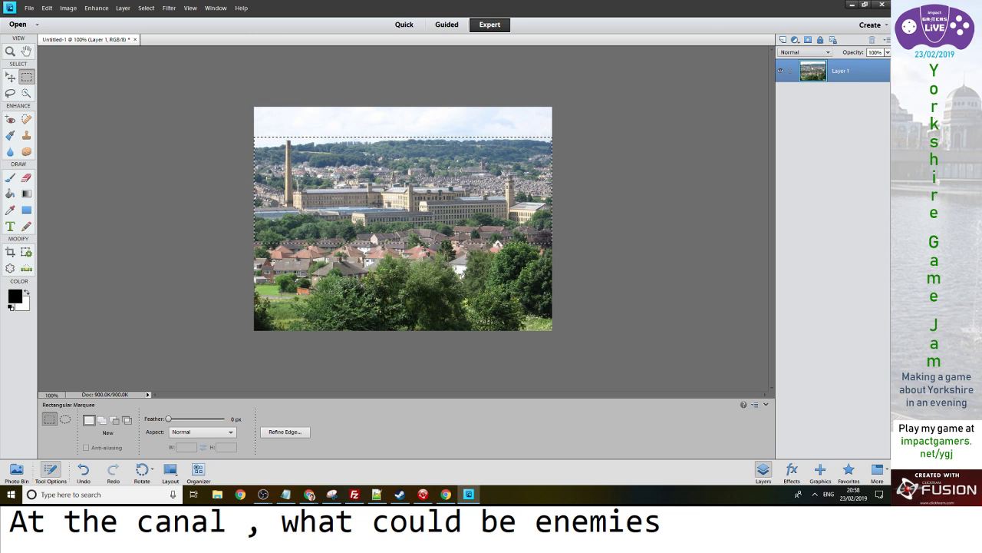
pyautogui.click(29, 8)
pyautogui.moveTo(37, 18)
pyautogui.click(157, 27)
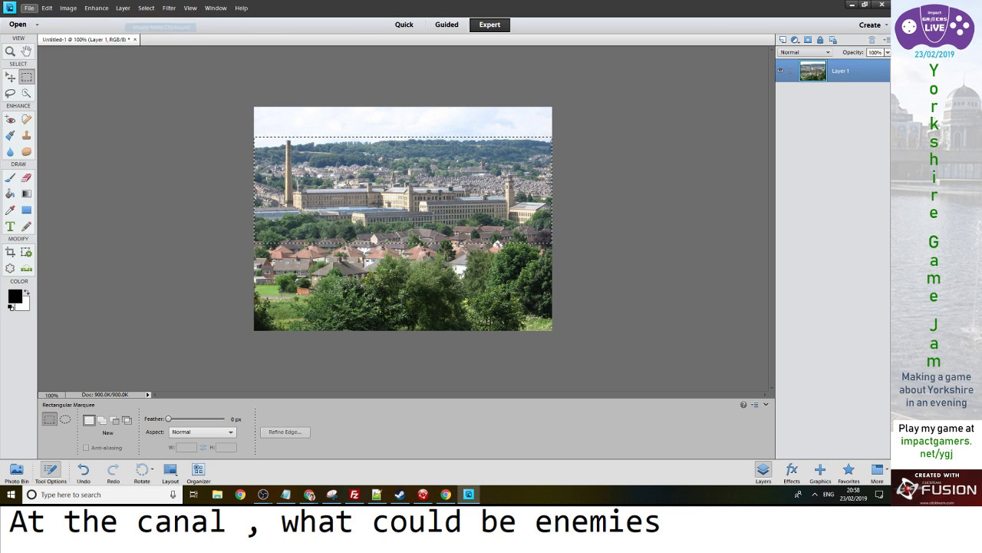
# Try to save the mill strip as a PNG copy over the Desktop file 0, and select and copy the whole strip
pyautogui.click(29, 8)
pyautogui.click(42, 97)
pyautogui.click(448, 189)
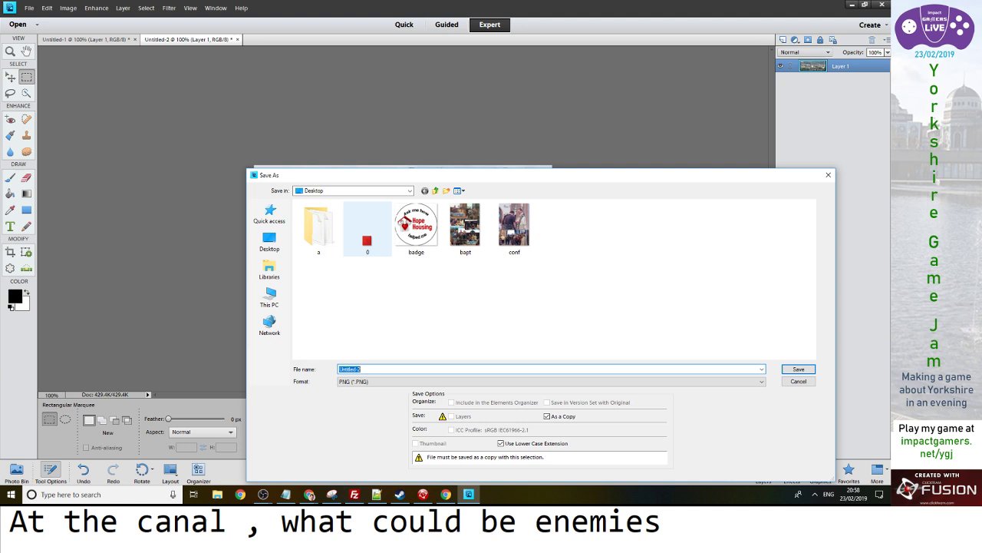
pyautogui.doubleClick(367, 230)
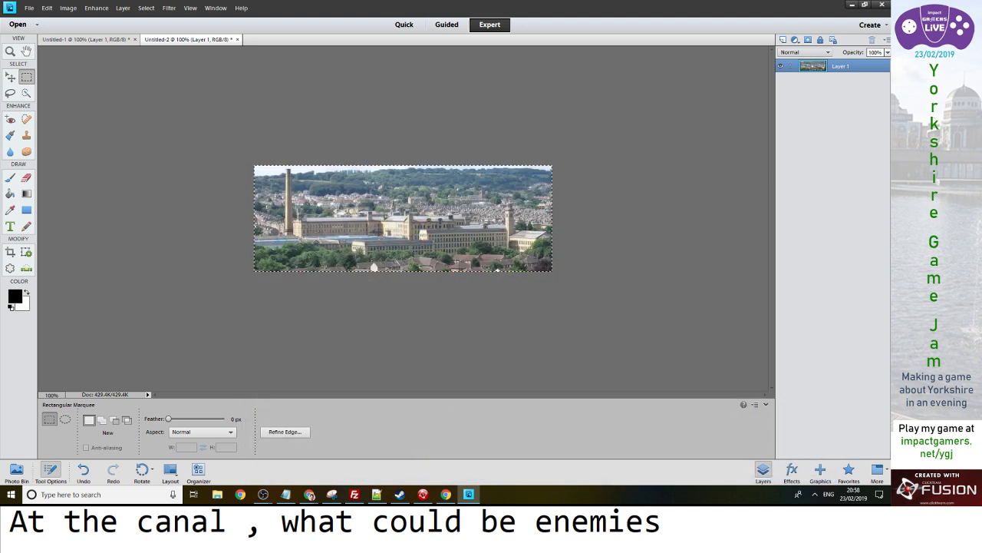
# Switch to Clickteam Fusion and insert a Backdrop object into the blank upper part of the frame
pyautogui.hotkey('alt', 'Tab')
pyautogui.hotkey('alt', 'Tab')
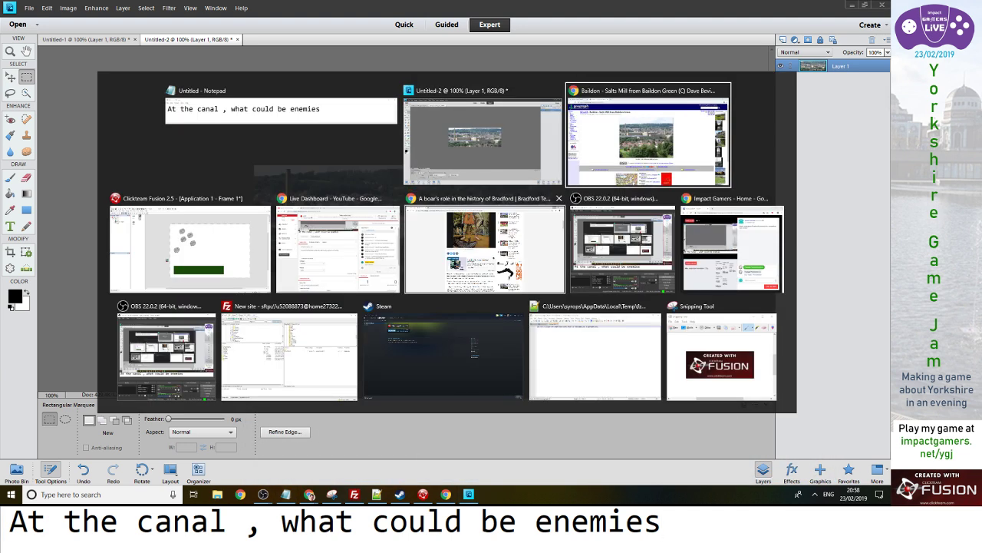
pyautogui.click(199, 244)
pyautogui.doubleClick(386, 222)
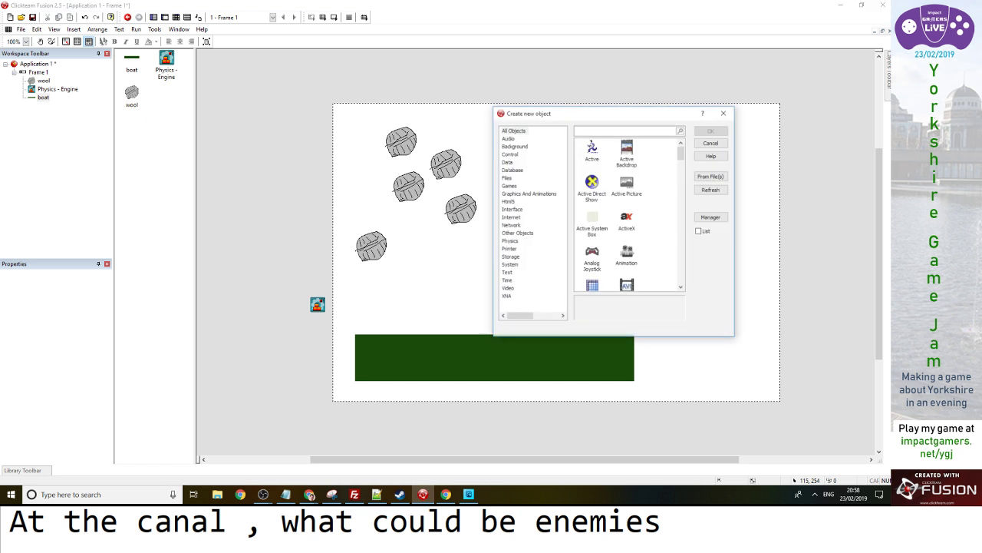
pyautogui.click(514, 146)
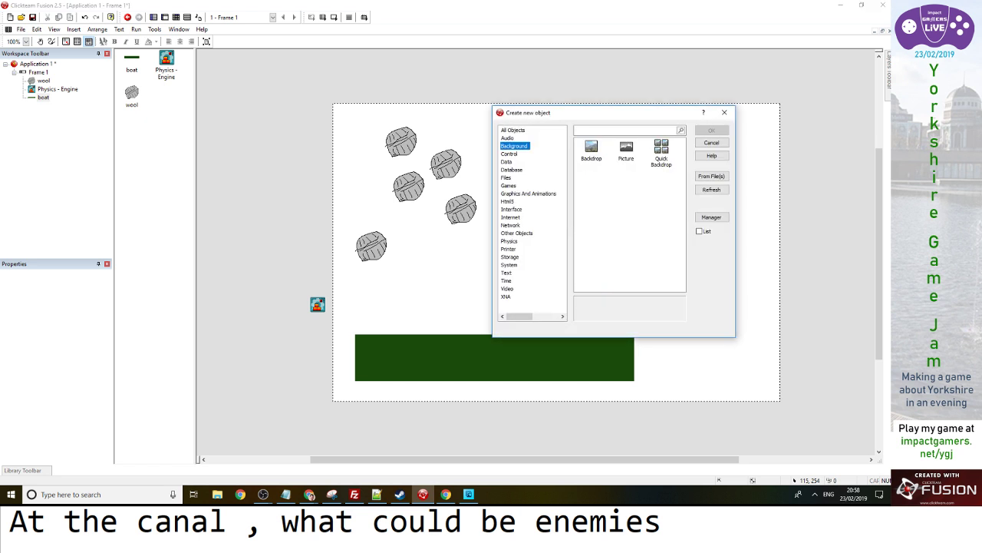
pyautogui.doubleClick(590, 150)
pyautogui.click(602, 155)
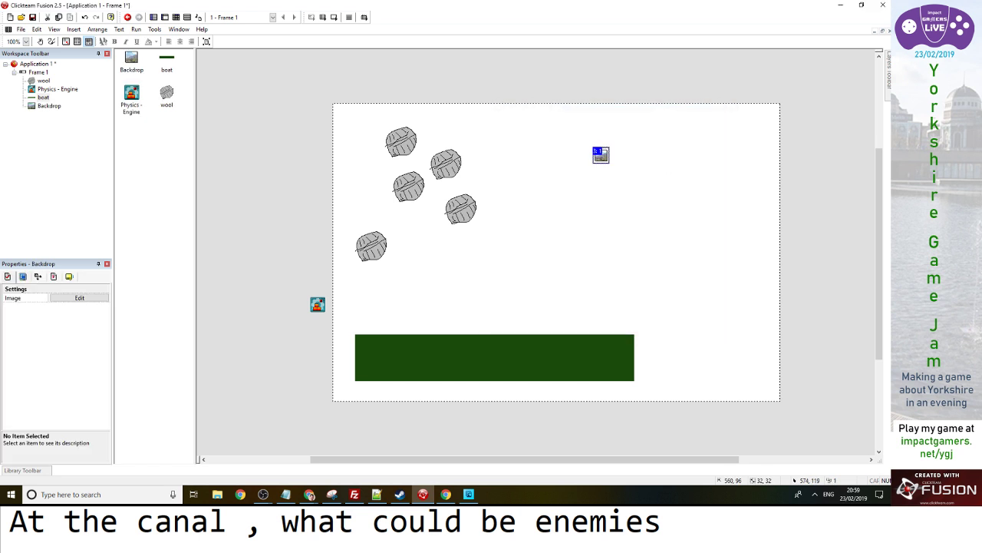
# Paste the mill strip as the Backdrop's image and move it inside the frame, beside the wool and above the boat
pyautogui.hotkey('ctrl', 'v')
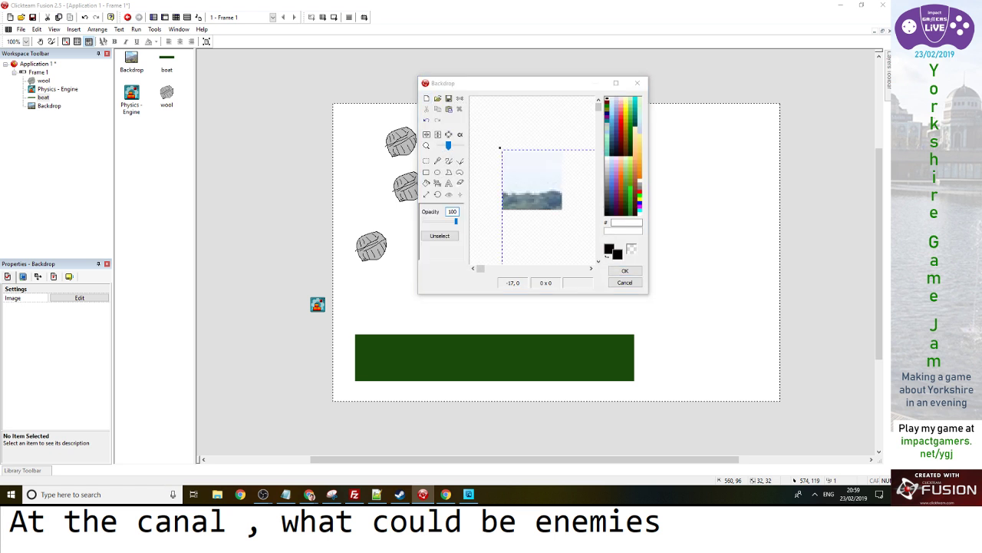
pyautogui.click(565, 211)
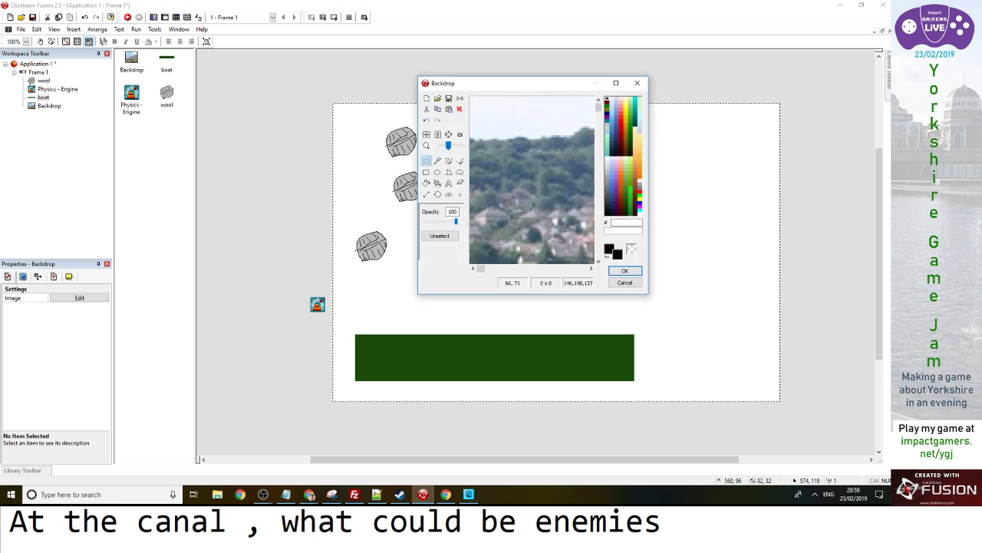
pyautogui.click(625, 270)
pyautogui.moveTo(638, 230); pyautogui.dragTo(505, 261)
pyautogui.click(568, 316)
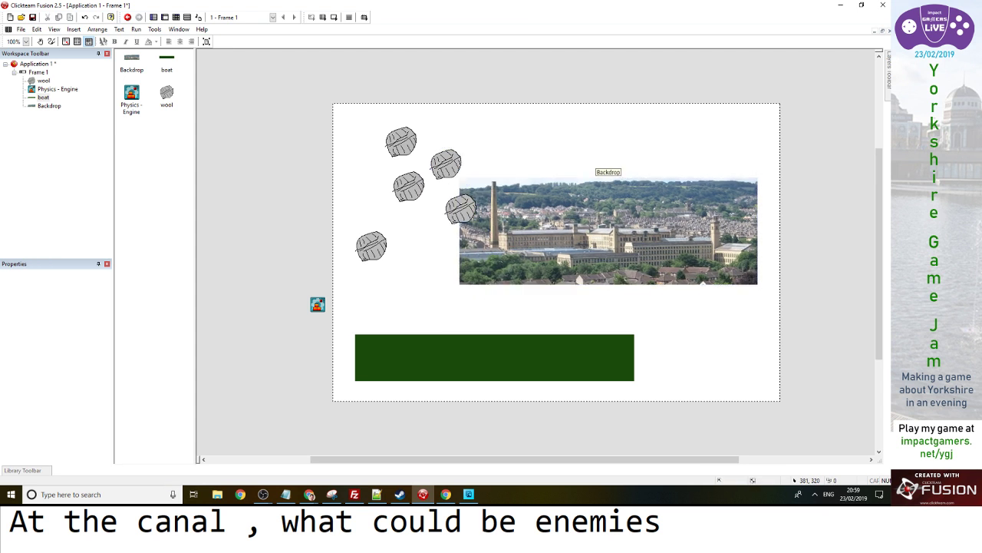
# Switch to Chrome and search Google for "tiled texture", refining the query to "tiled texture bricks"
pyautogui.doubleClick(351, 315)
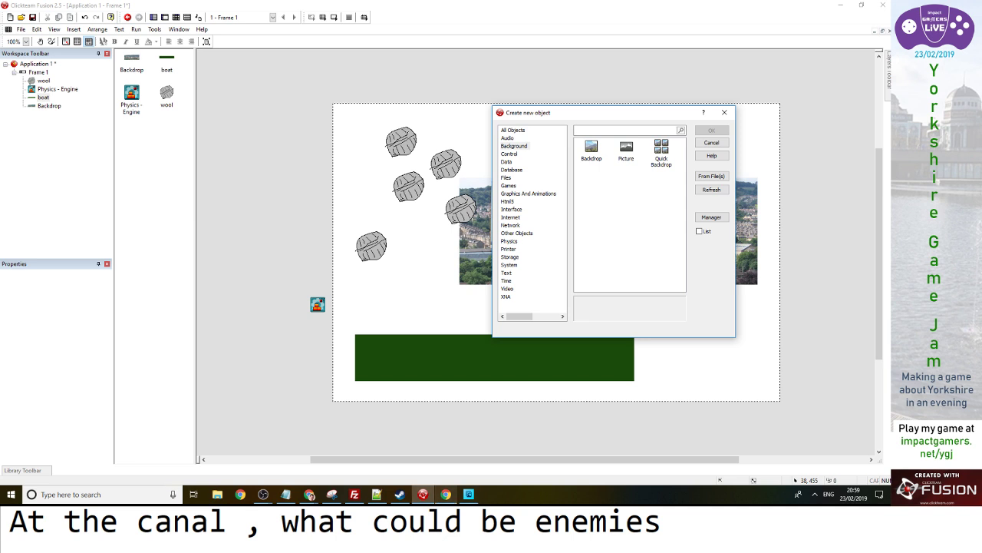
pyautogui.click(446, 494)
pyautogui.hotkey('ctrl', 'l')
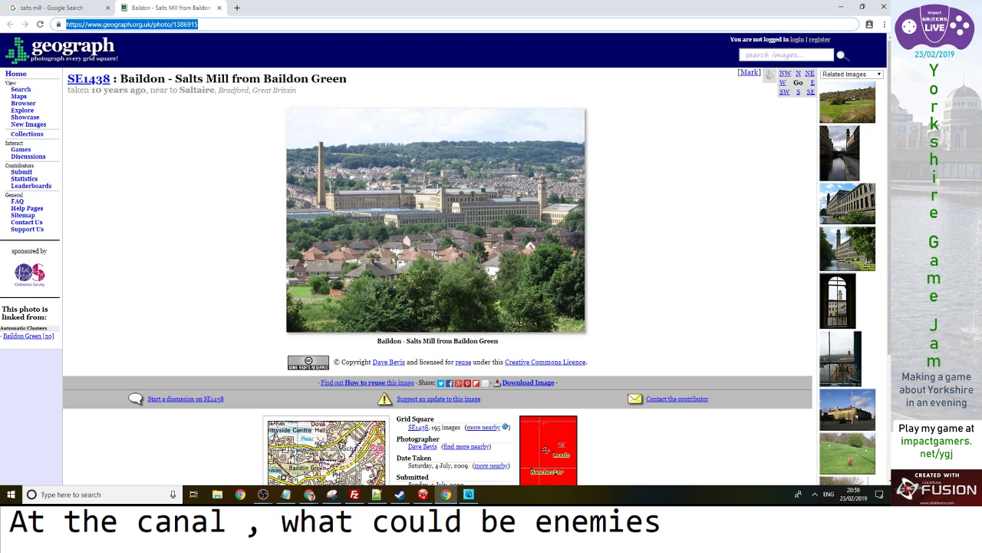
pyautogui.write('tiled text')
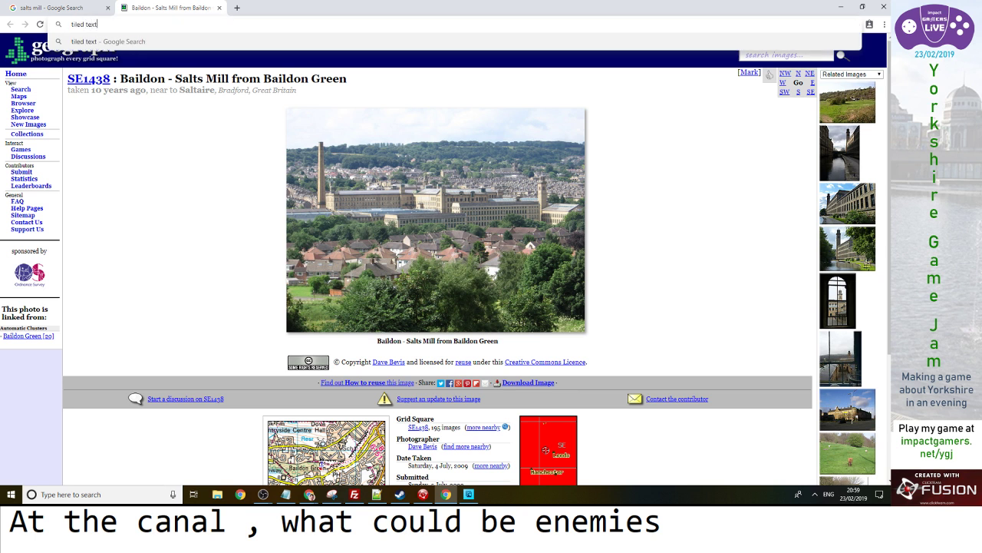
pyautogui.write('ure')
pyautogui.press('Return')
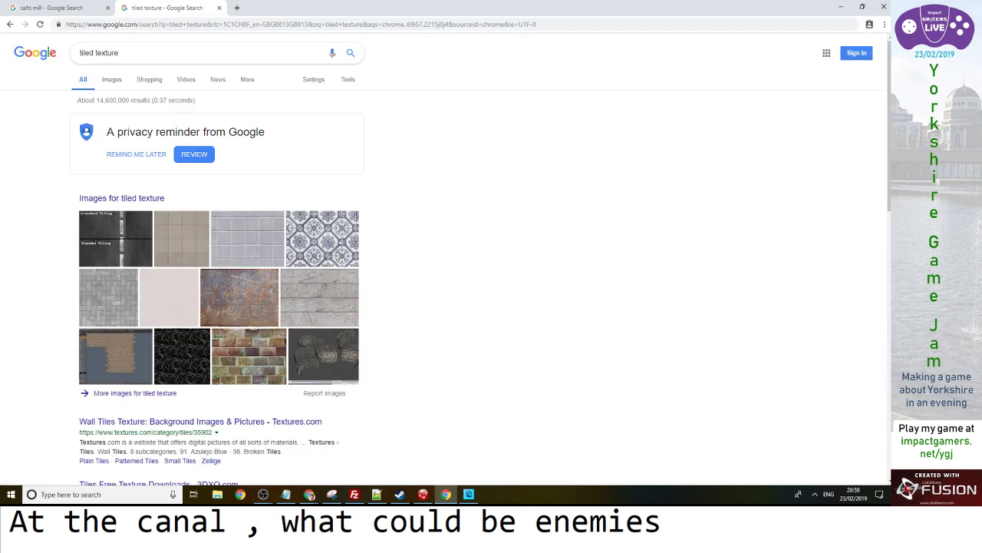
pyautogui.click(123, 53)
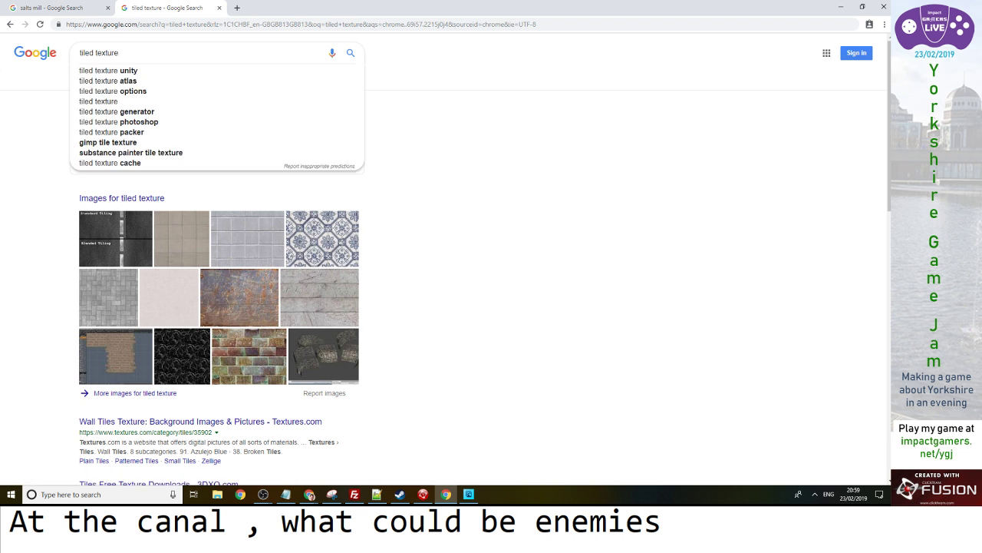
pyautogui.write('bricks')
pyautogui.press('Return')
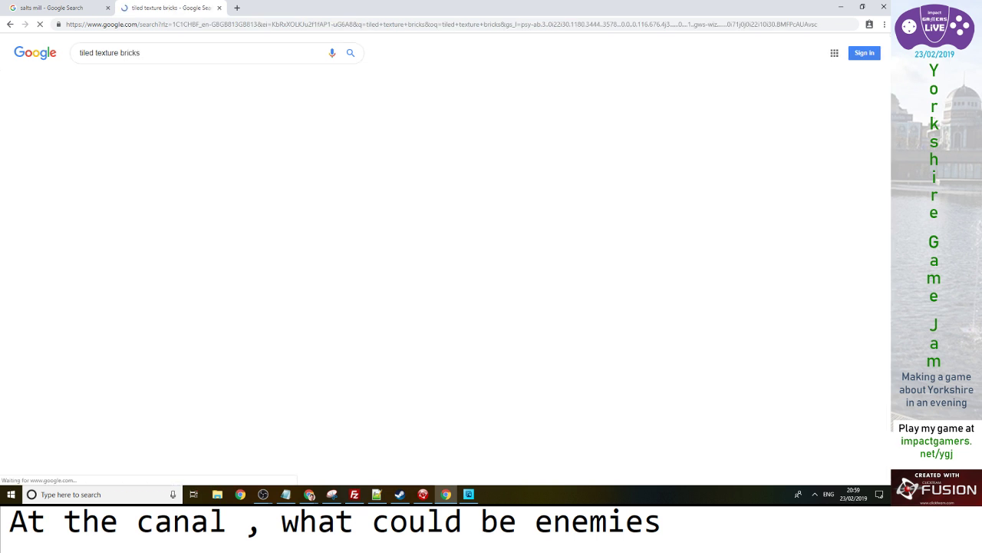
# Search Google for "canal side", allow the location request, and show the image results
pyautogui.tripleClick(115, 53)
pyautogui.press('BackSpace')
pyautogui.write('ca')
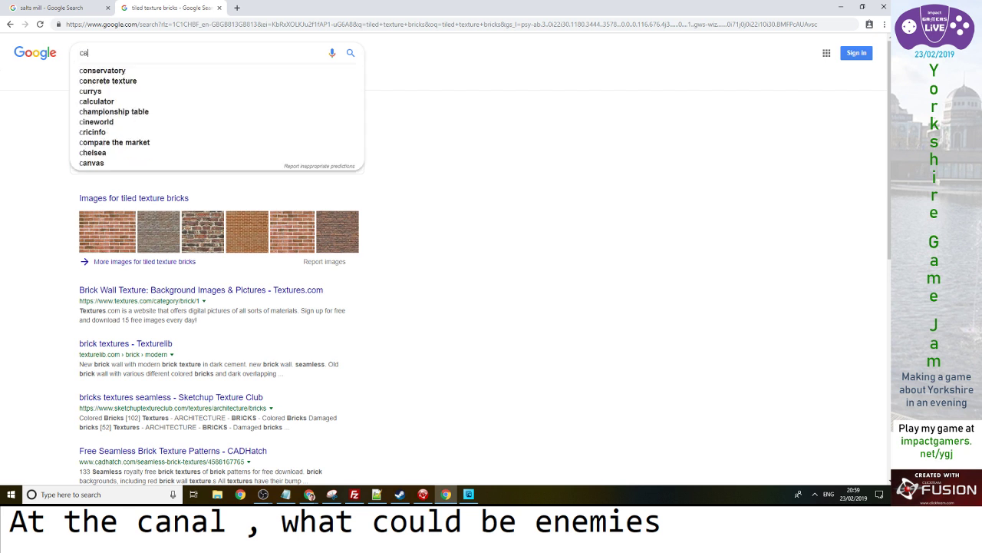
pyautogui.write('nal side')
pyautogui.press('Return')
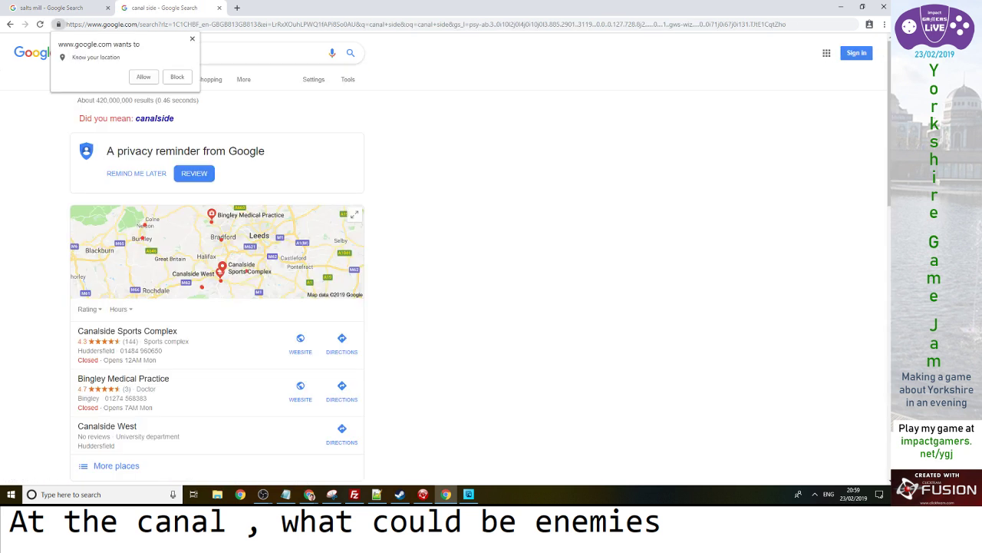
pyautogui.click(142, 77)
pyautogui.click(141, 79)
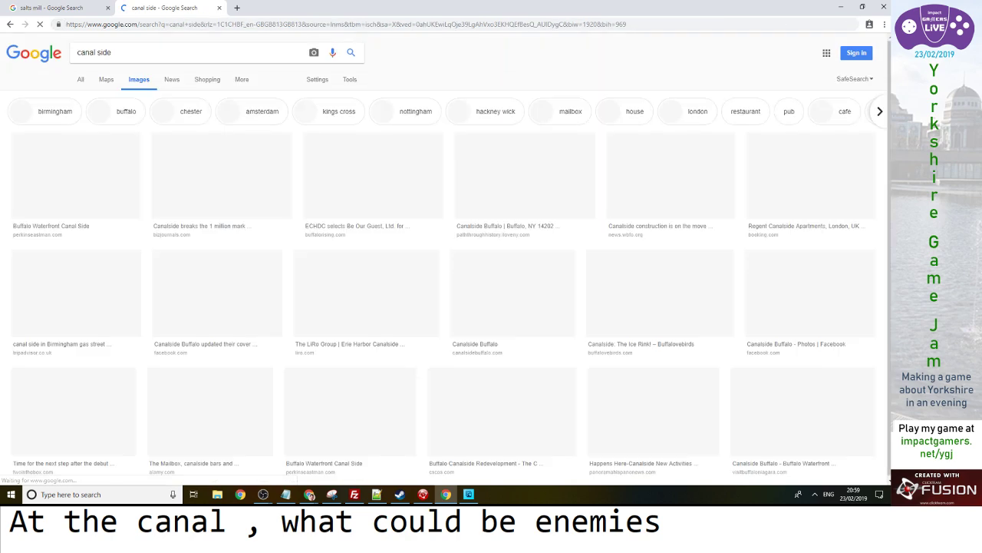
# Look through the "canal side" image results and shorten the image search to "canal"
pyautogui.scroll(-5, 442, 292)
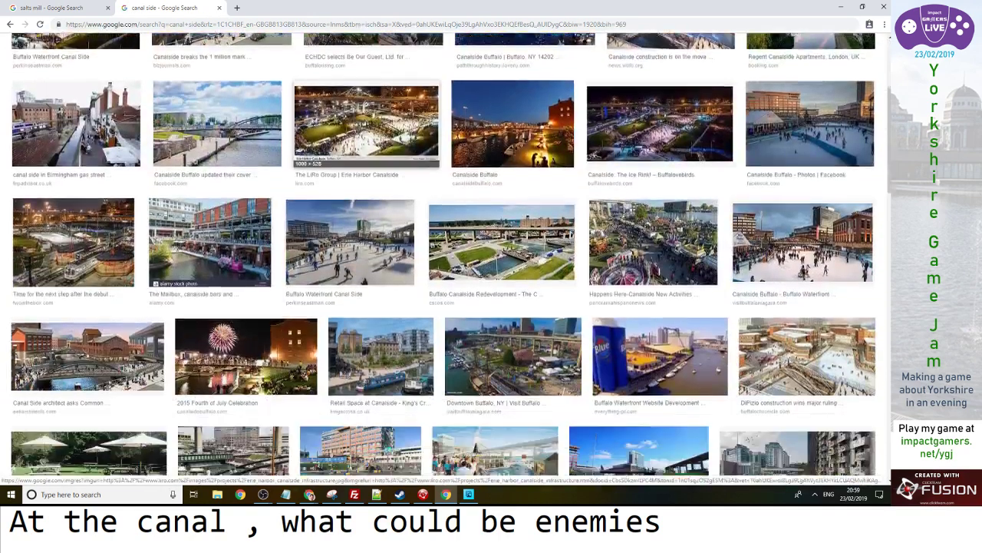
pyautogui.scroll(5, 442, 292)
pyautogui.doubleClick(106, 52)
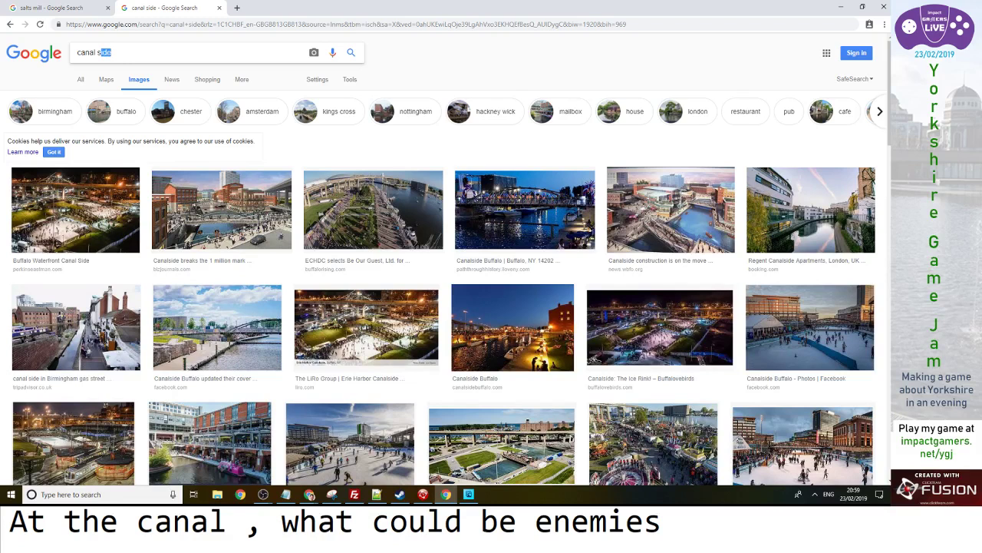
pyautogui.press('BackSpace')
pyautogui.press('Return')
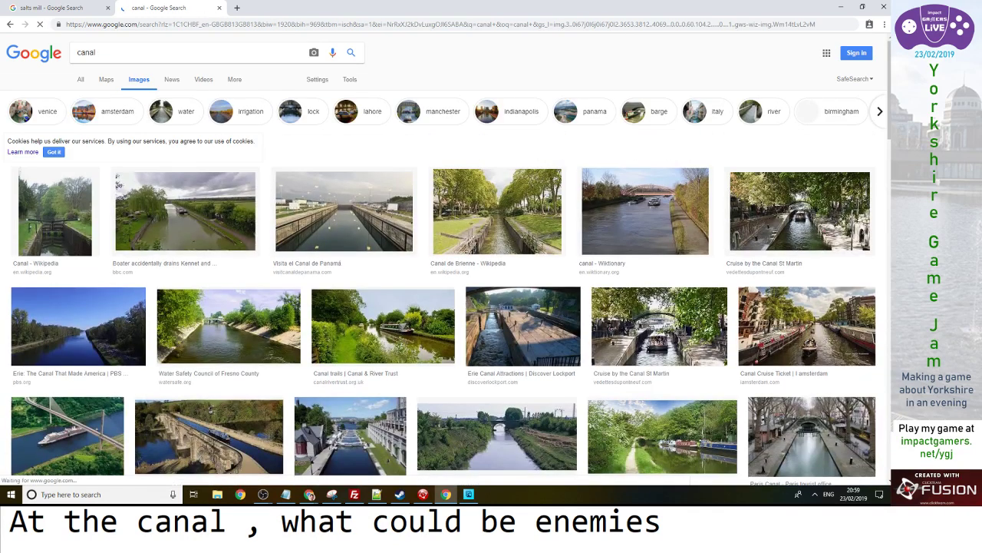
# Examine the canal photos for canal-side wall references, enlarging the Panama, Canal St Martin and Venice images and opening the drained Kennet and Avon article
pyautogui.click(343, 211)
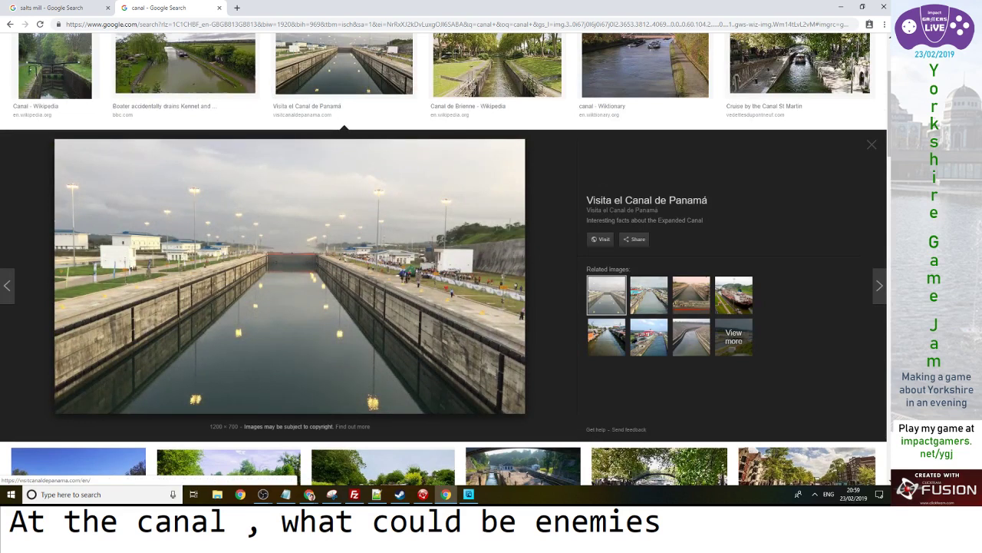
pyautogui.click(872, 144)
pyautogui.click(798, 73)
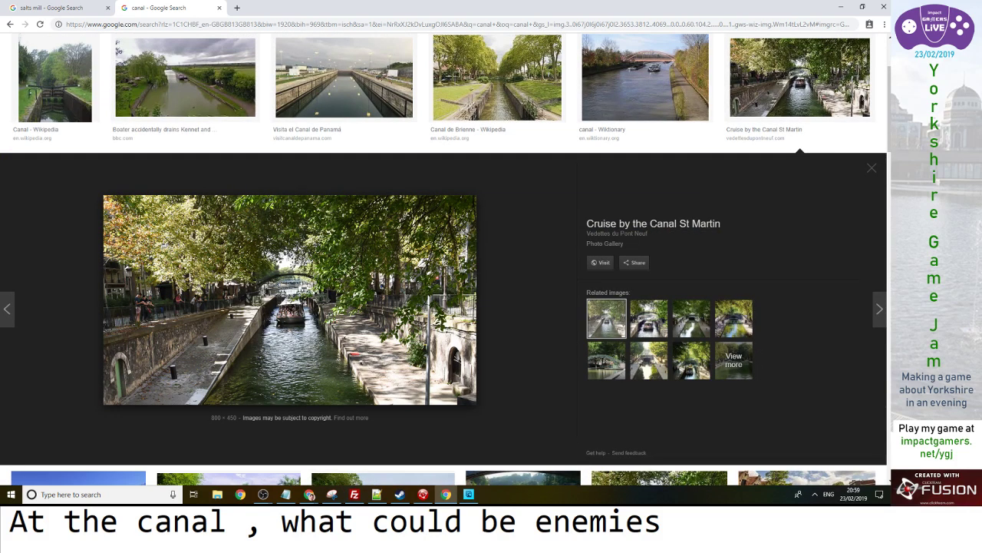
pyautogui.click(290, 300)
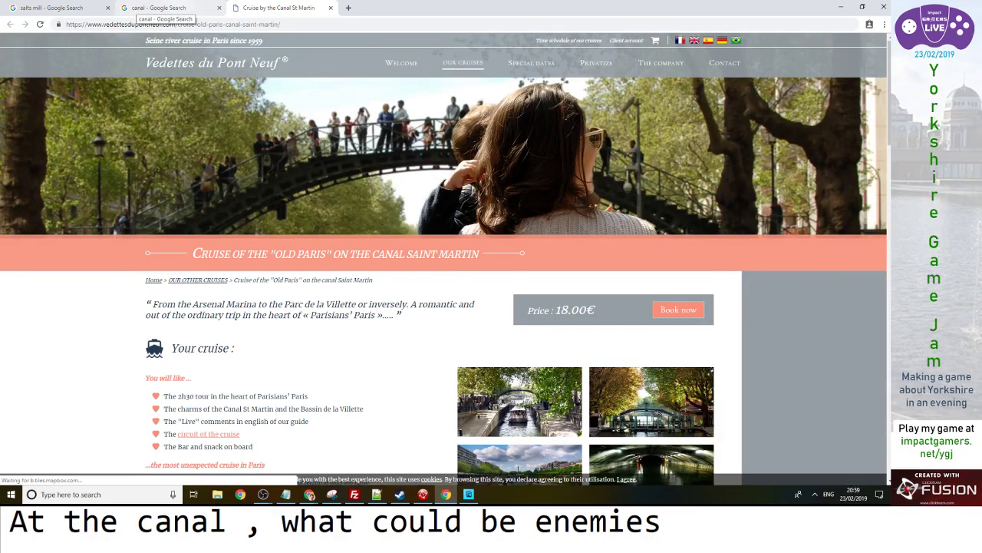
pyautogui.click(157, 9)
pyautogui.scroll(-10, 212, 84)
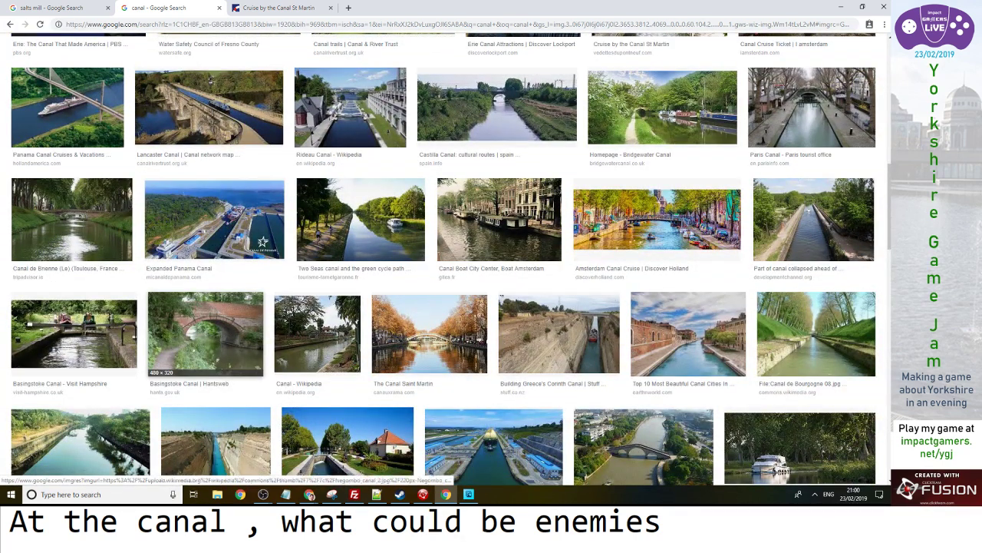
pyautogui.click(688, 334)
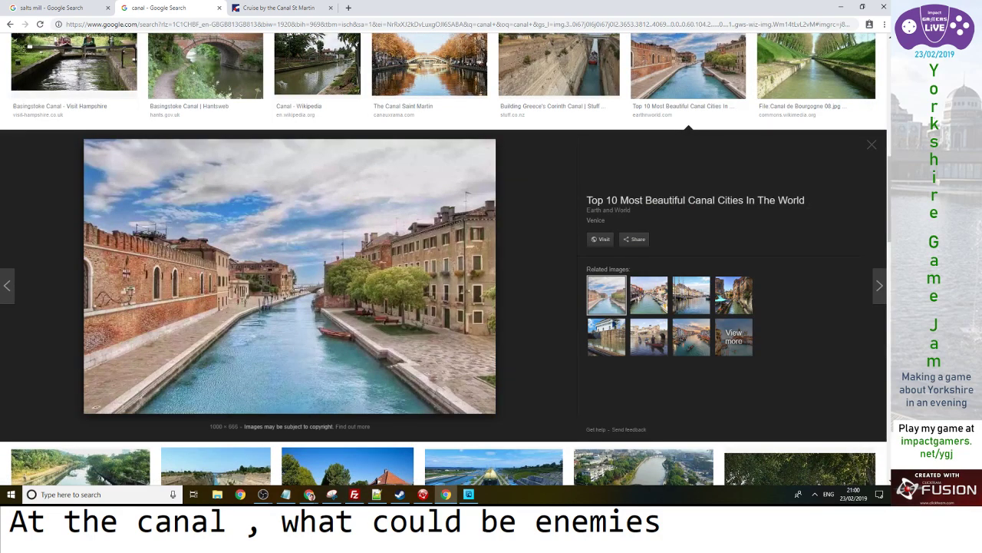
pyautogui.click(872, 144)
pyautogui.scroll(-2, 84, 277)
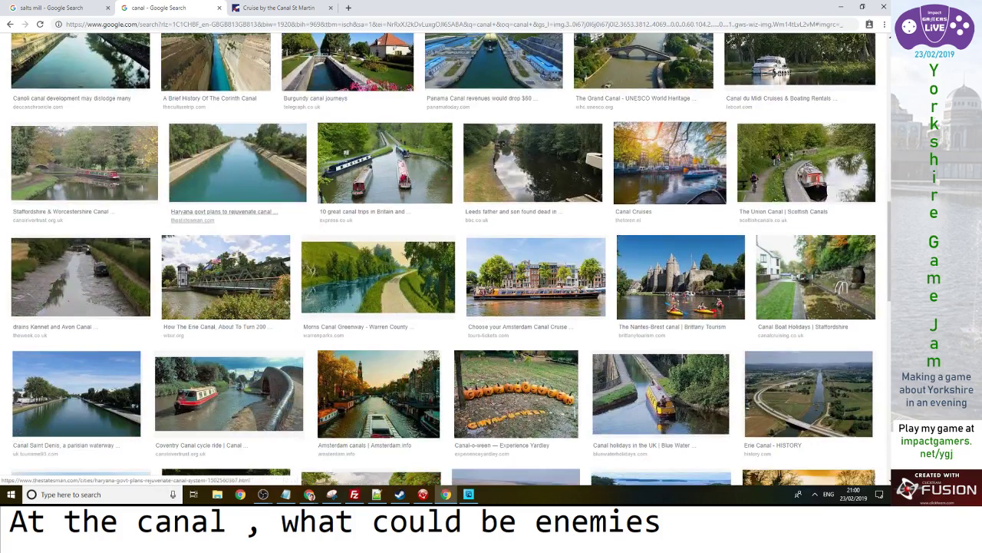
pyautogui.click(81, 276)
pyautogui.click(292, 277)
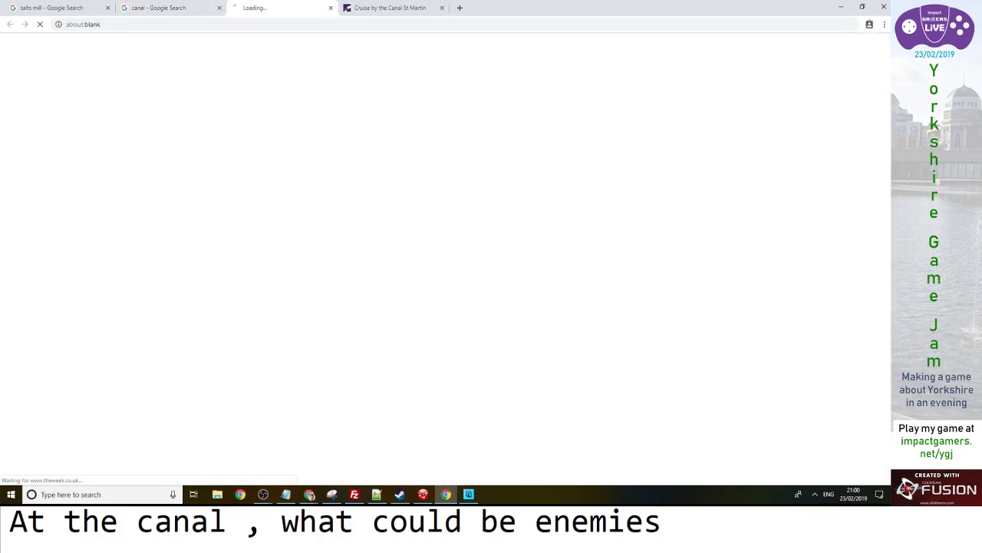
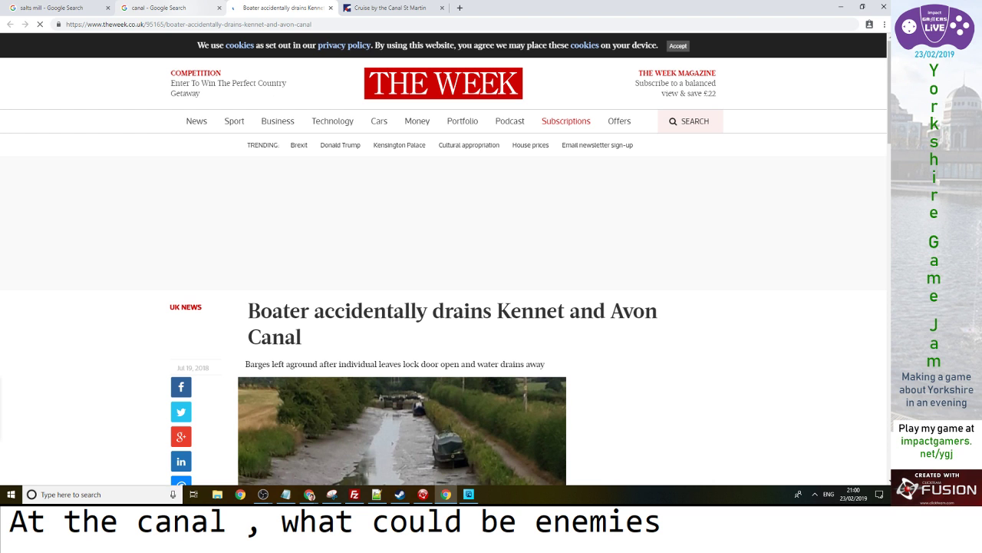
# Search Google Images for "tiled texture concrete" and refine the query to "tiled texture concrete free"
pyautogui.click(188, 25)
pyautogui.write('tiled texture concre')
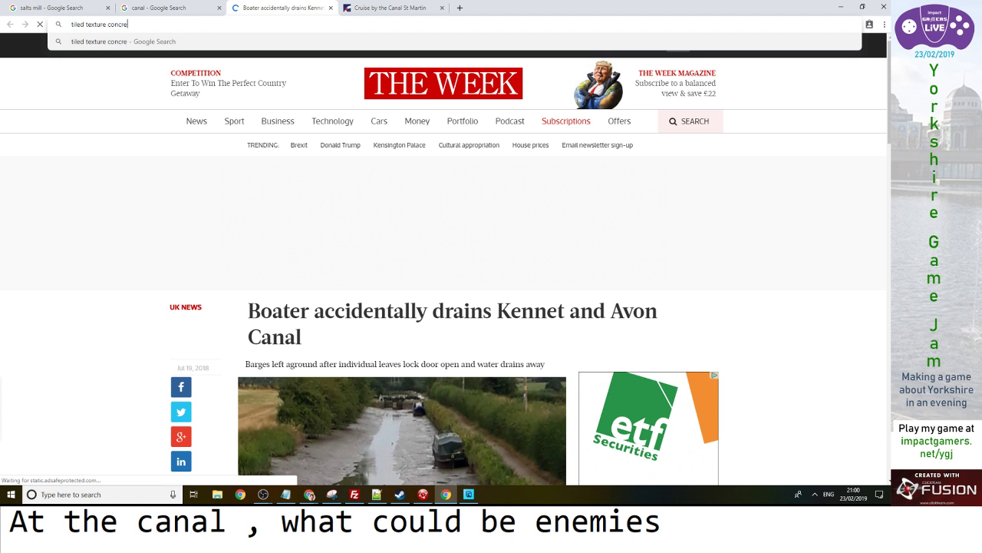
pyautogui.press('Return')
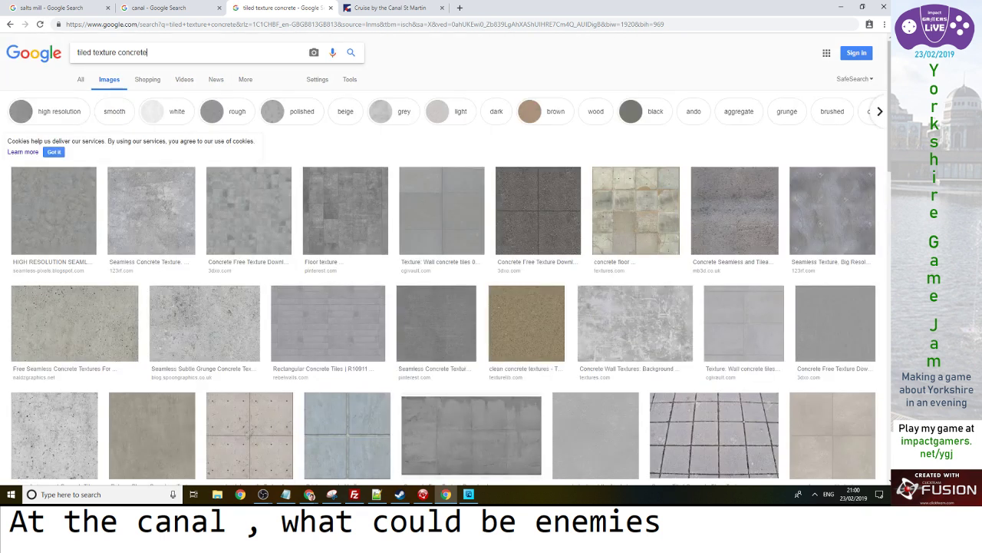
pyautogui.write('free')
pyautogui.press('Return')
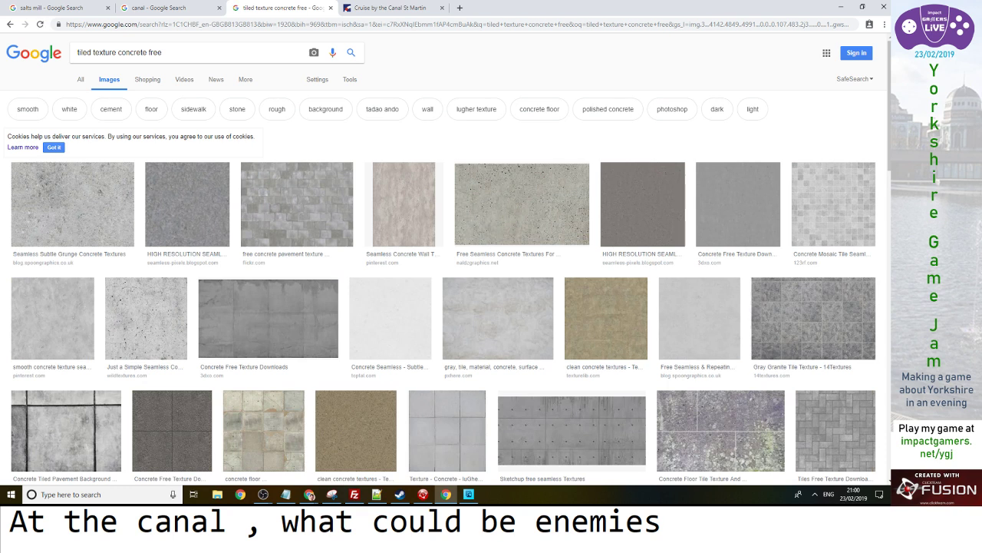
# Open the Naldz Graphics page of free seamless concrete textures and download the "Concrete cracked" texture from its DeviantArt page
pyautogui.click(522, 203)
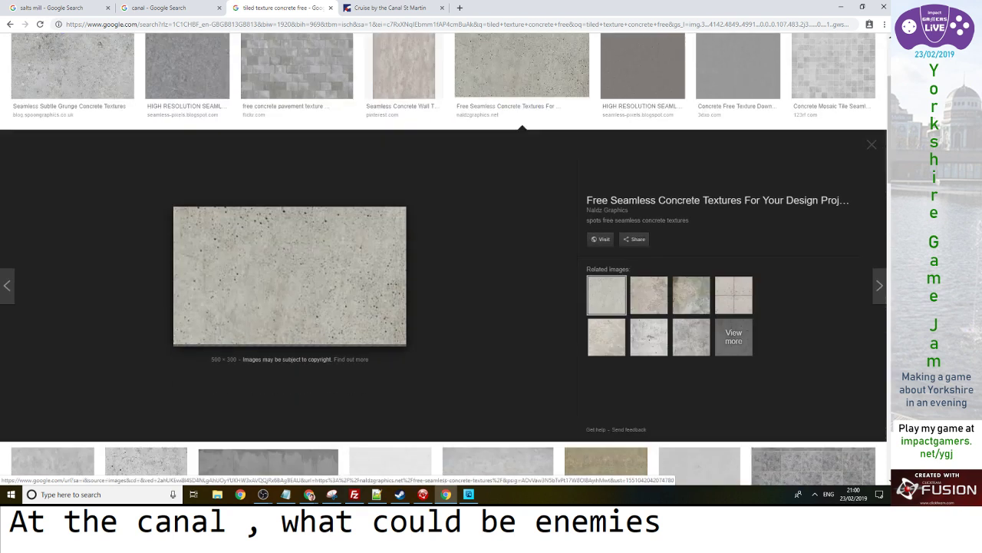
pyautogui.click(601, 239)
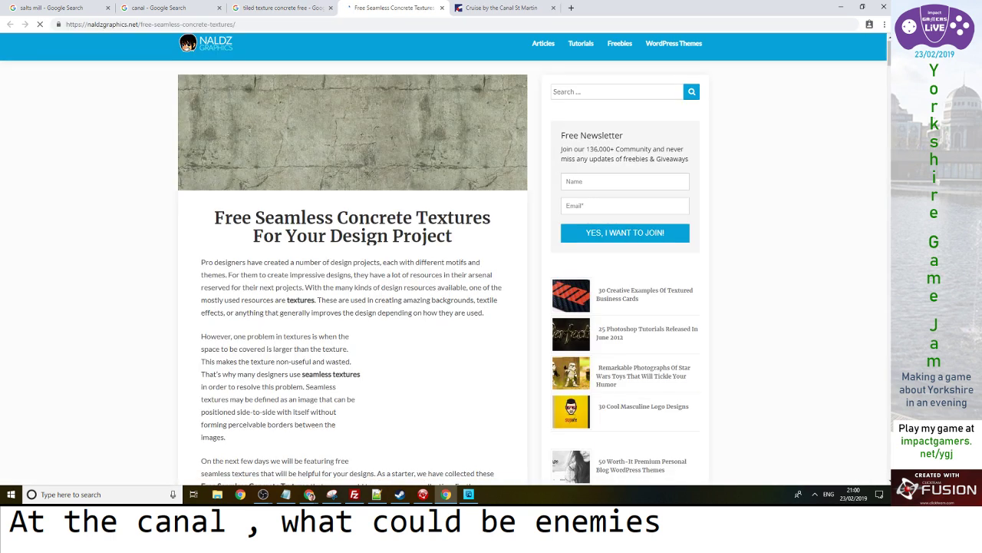
pyautogui.scroll(-4, 445, 261)
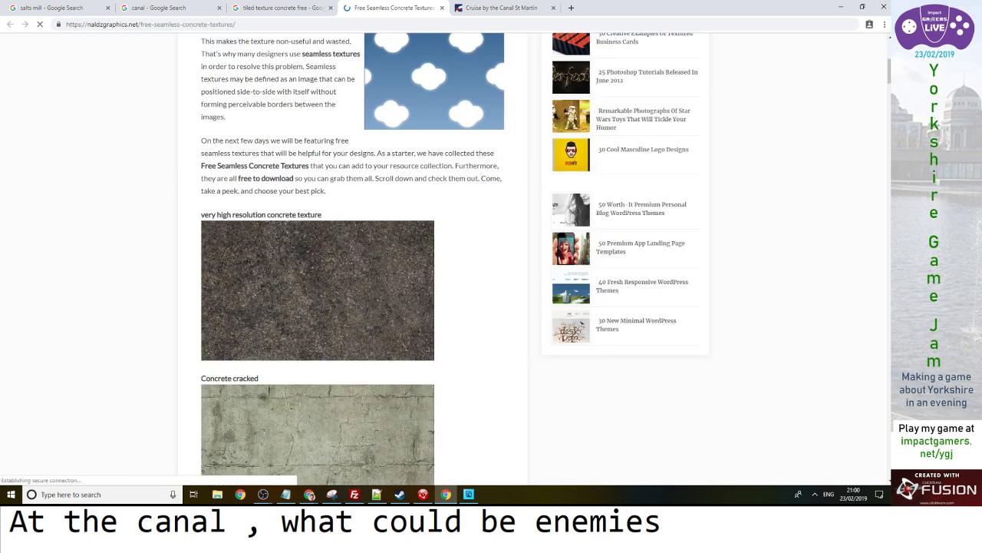
pyautogui.scroll(-3, 318, 230)
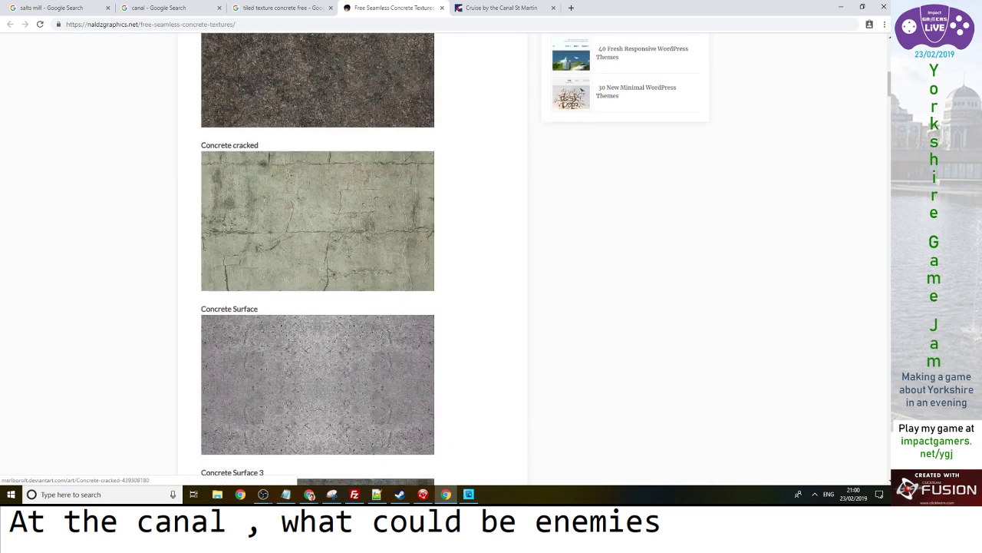
pyautogui.scroll(-1, 317, 230)
pyautogui.scroll(2, 318, 230)
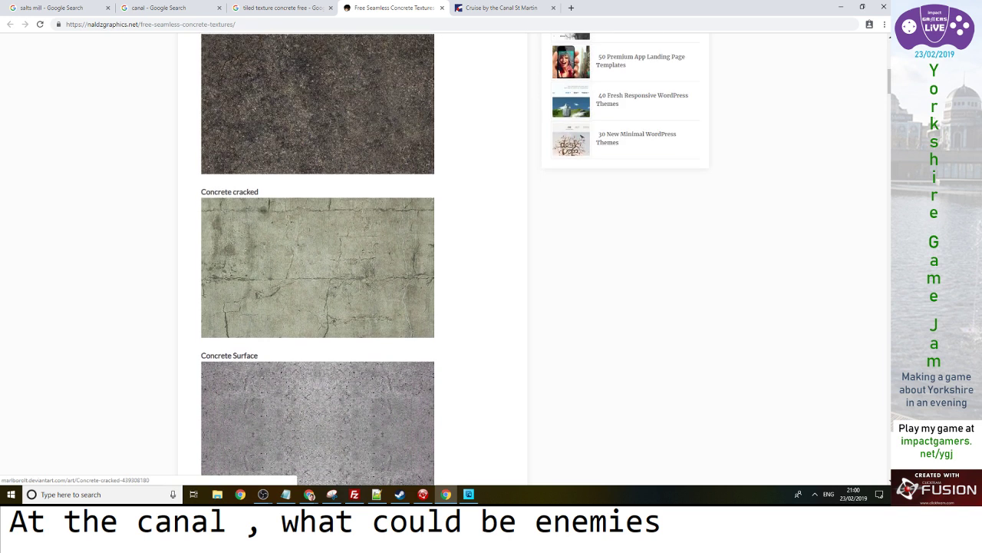
pyautogui.click(318, 231)
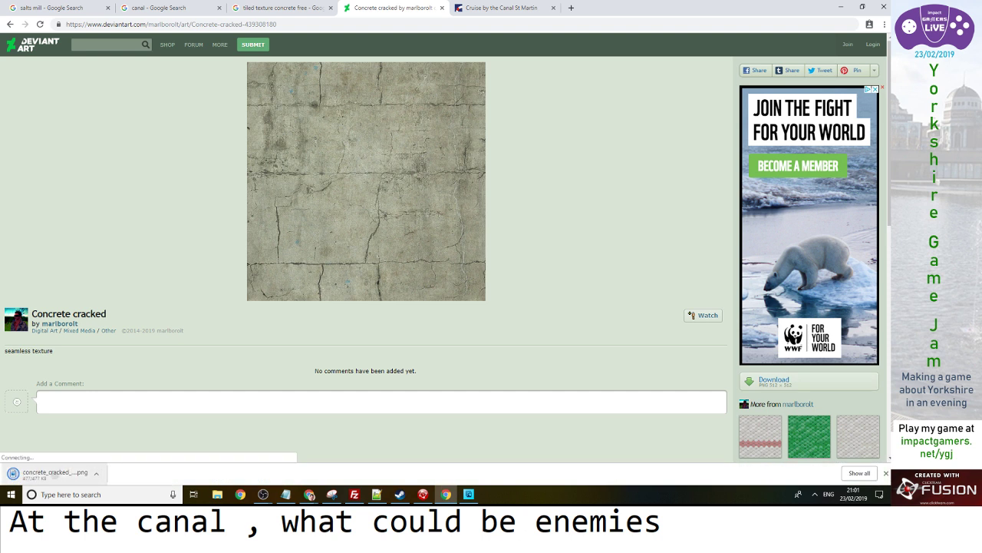
# Switch to Clickteam Fusion and create a Quick Backdrop in the frame from the downloaded cracked concrete PNG
pyautogui.click(423, 494)
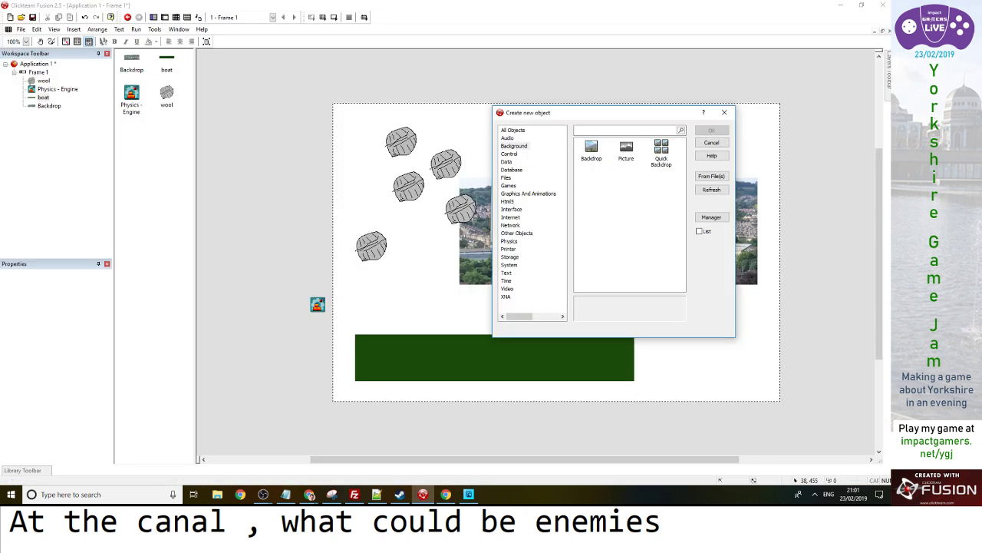
pyautogui.click(712, 143)
pyautogui.click(446, 494)
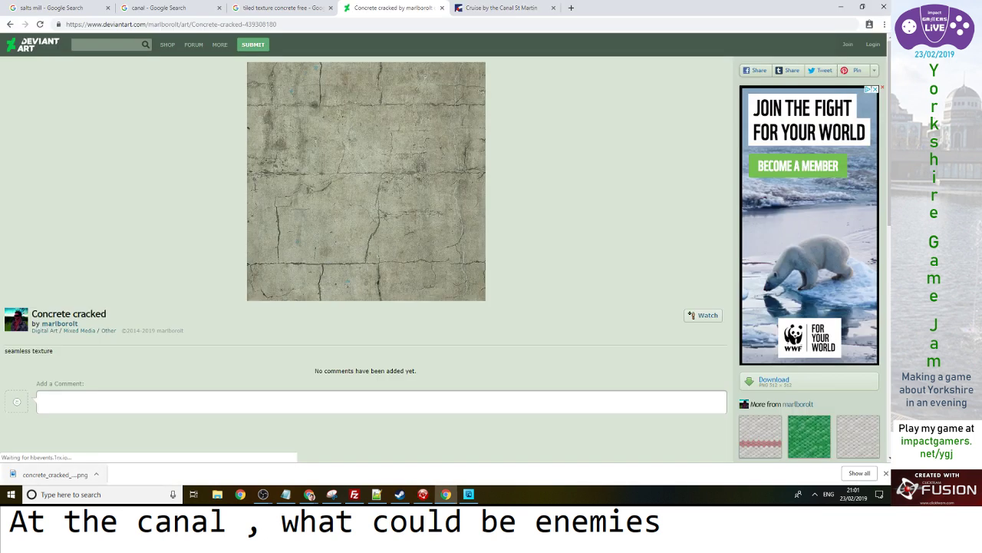
pyautogui.click(423, 494)
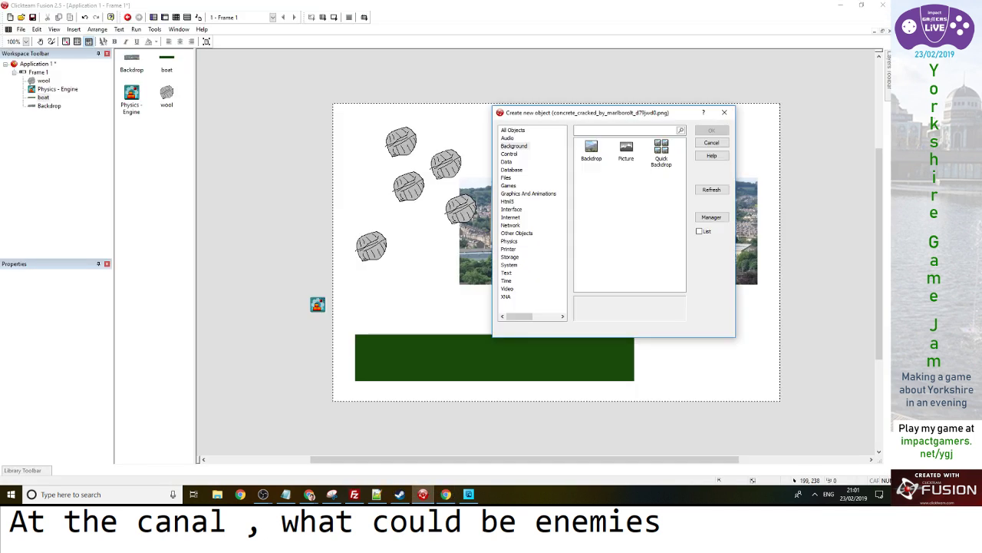
pyautogui.doubleClick(661, 150)
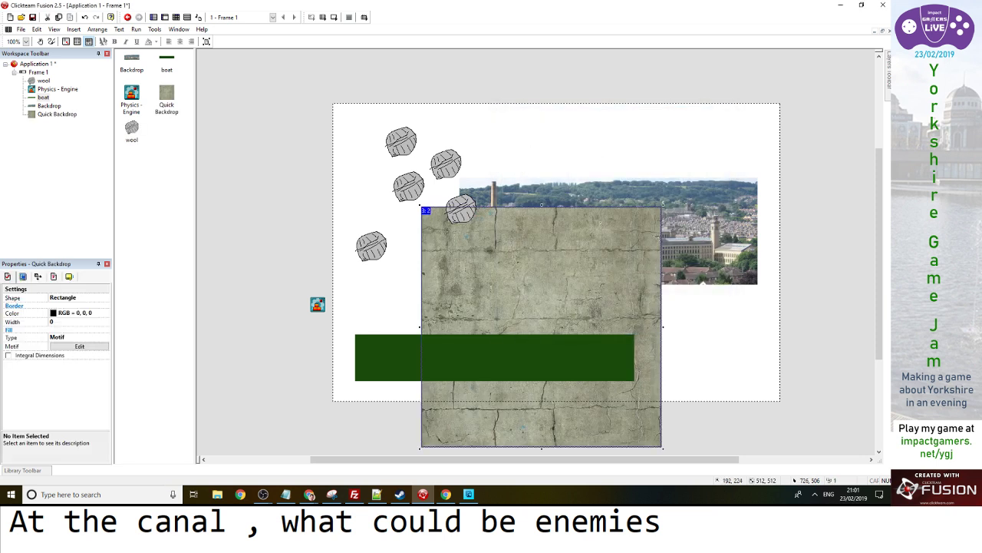
# Widen the concrete Quick Backdrop to about 1183 px, position it at about -80, 176, and open its motif image for editing
pyautogui.moveTo(662, 327); pyautogui.dragTo(921, 327)
pyautogui.moveTo(729, 215); pyautogui.dragTo(679, 192)
pyautogui.moveTo(654, 278); pyautogui.dragTo(586, 279)
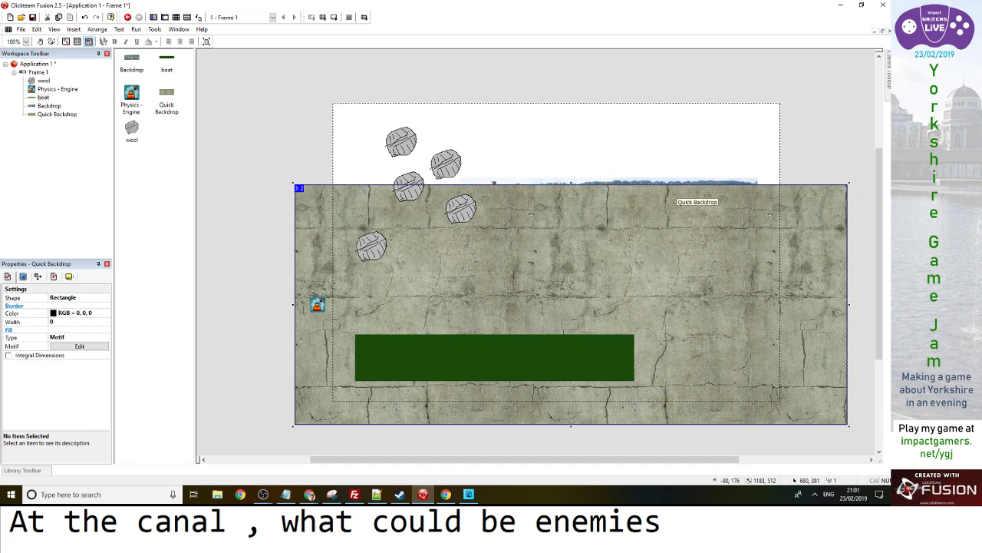
pyautogui.doubleClick(649, 281)
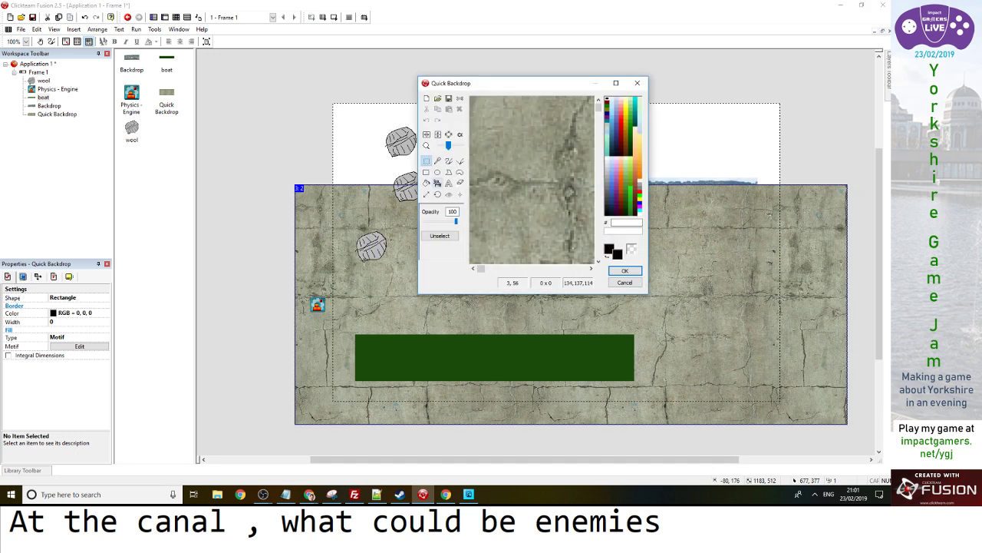
# Switch to Chrome, copy the texture author's username from the DeviantArt page, and open Notepad++
pyautogui.hotkey('alt', 'Tab')
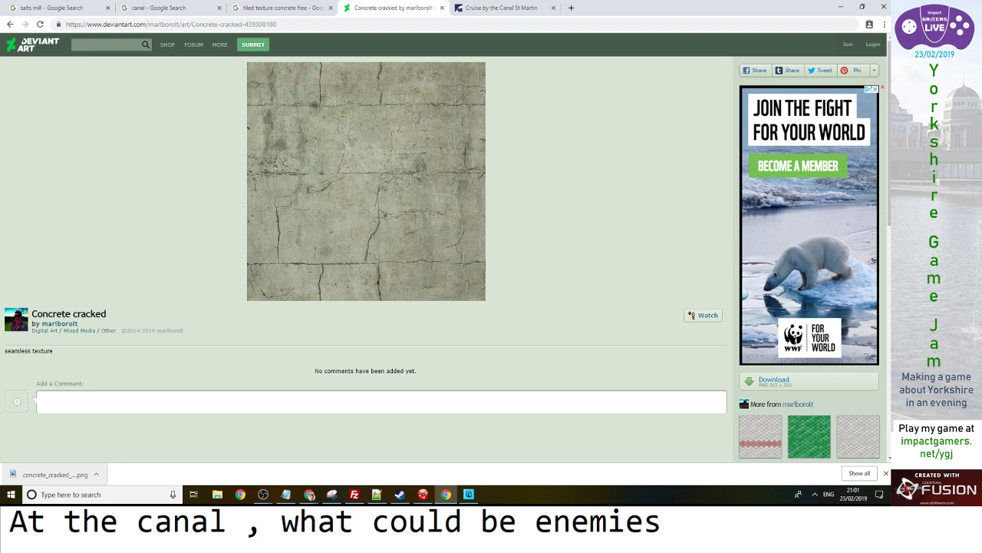
pyautogui.moveTo(152, 330); pyautogui.dragTo(184, 330)
pyautogui.hotkey('ctrl', 'c')
pyautogui.press('super')
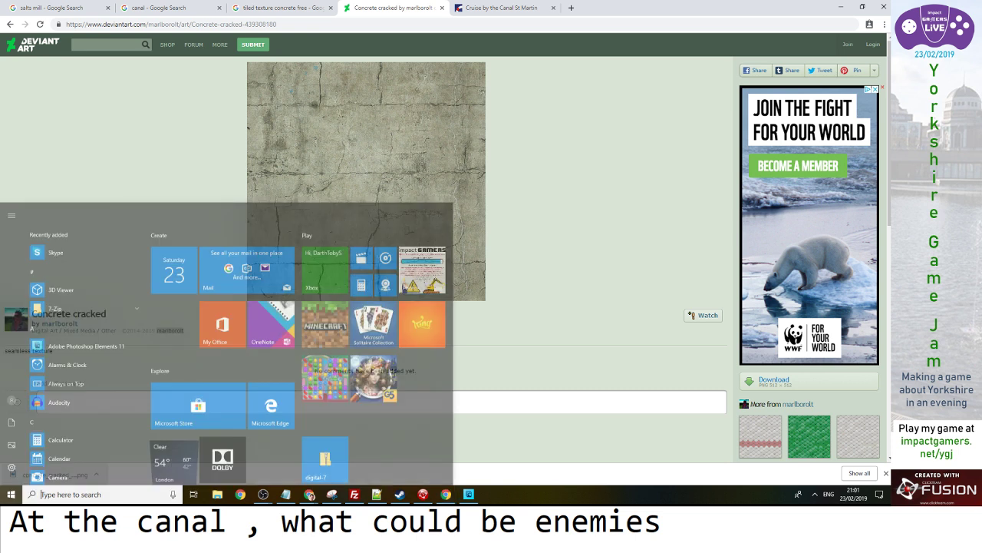
pyautogui.write('notepad')
pyautogui.press('Return')
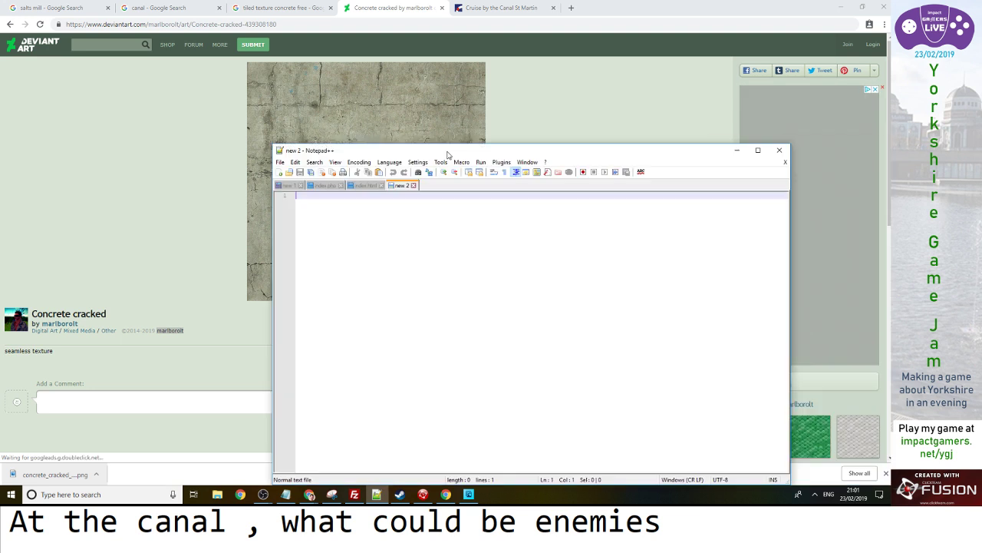
# Write the heading "Credits" and, below a blank line, "Concrete textures - " followed by the pasted author username
pyautogui.write('Credits')
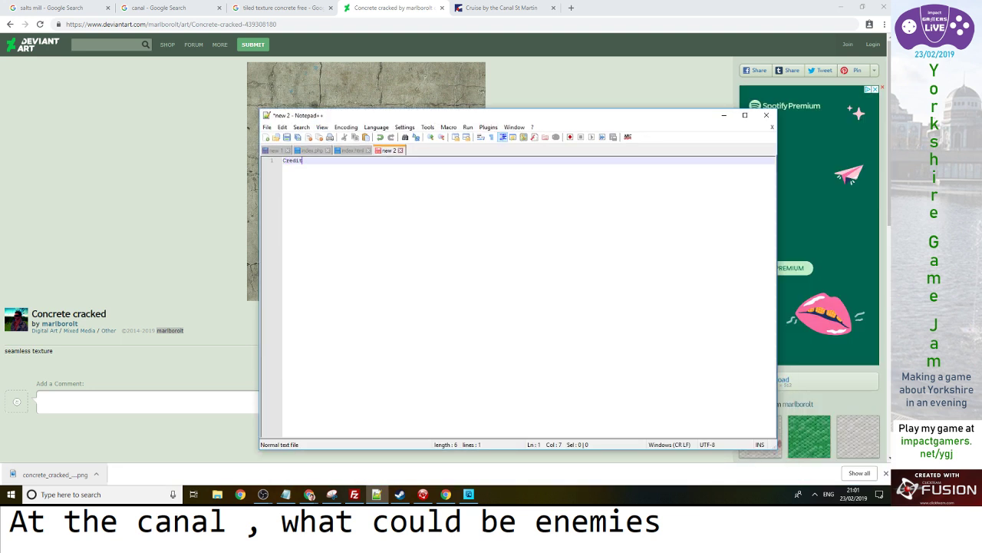
pyautogui.press('Return')
pyautogui.press('Return')
pyautogui.write('concrete te')
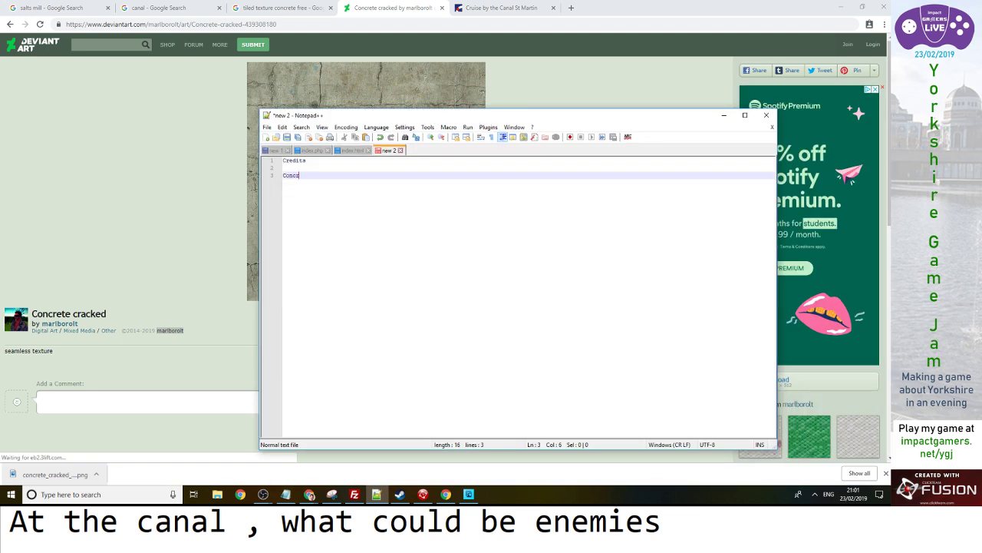
pyautogui.write('xtures - v')
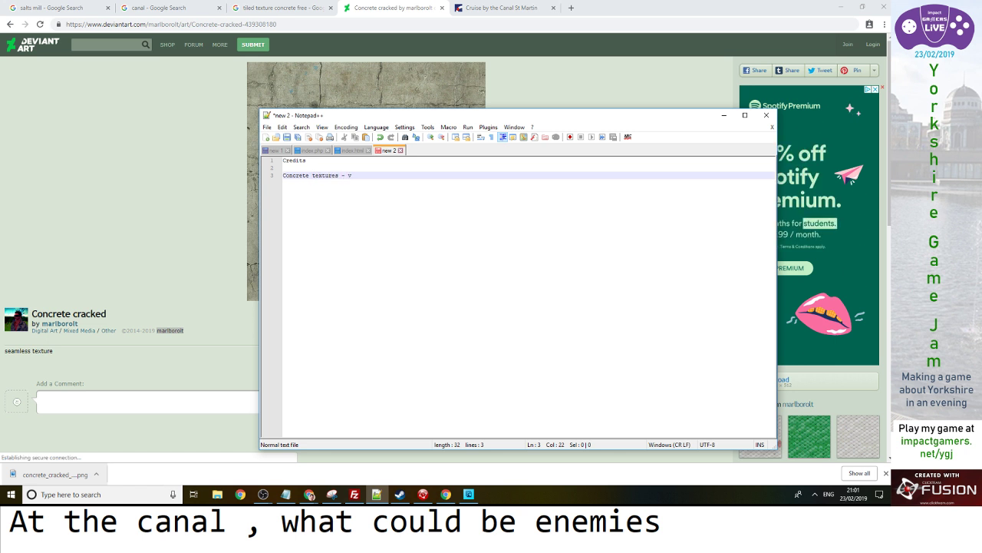
pyautogui.press('BackSpace')
pyautogui.hotkey('ctrl', 'v')
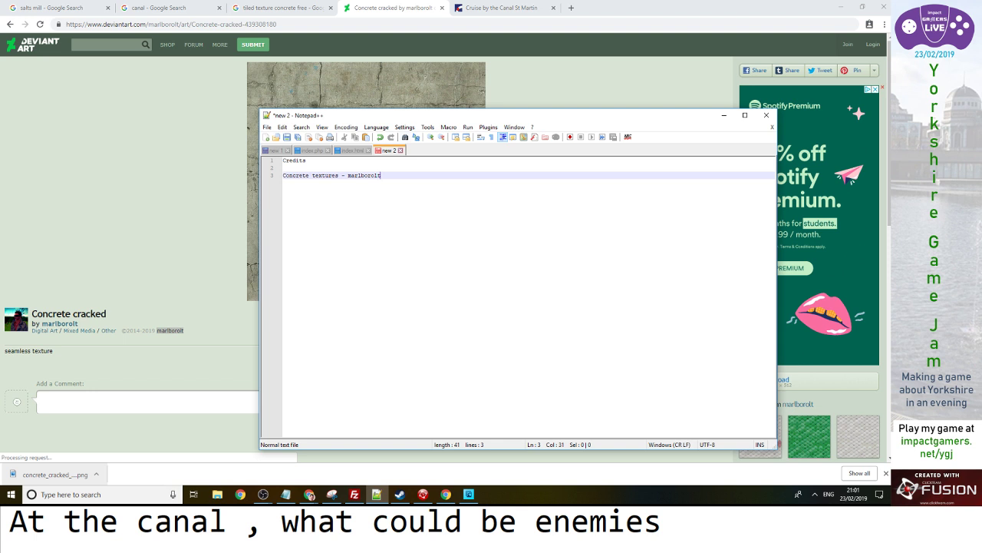
# Switch to Clickteam Fusion and try to resize the concrete Quick Backdrop's motif image with proportional sizing enabled
pyautogui.hotkey('alt', 'Tab')
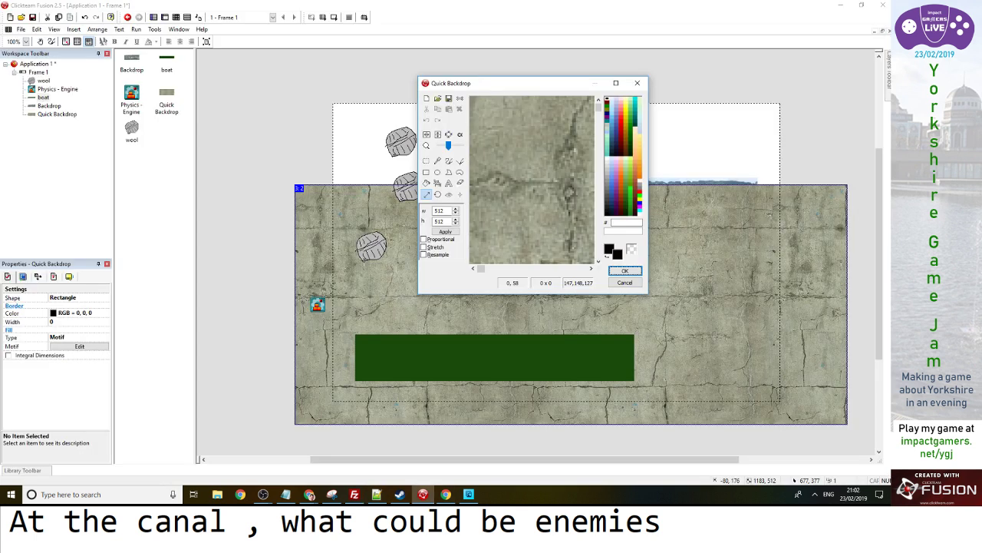
pyautogui.click(424, 239)
pyautogui.doubleClick(440, 211)
pyautogui.click(625, 270)
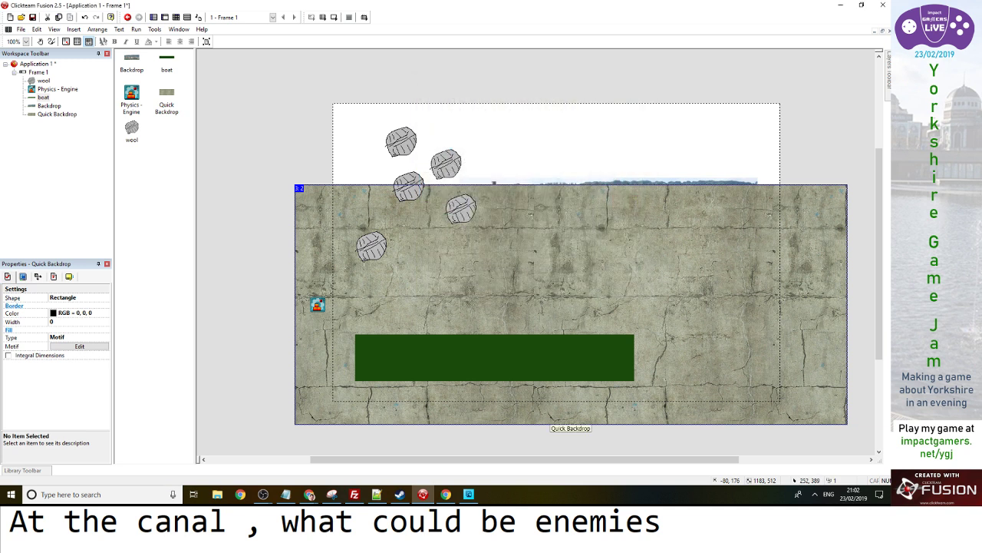
# Resize the concrete Quick Backdrop's motif image to 120 × 120 px with proportional stretching and apply it
pyautogui.doubleClick(441, 283)
pyautogui.doubleClick(440, 210)
pyautogui.write('12')
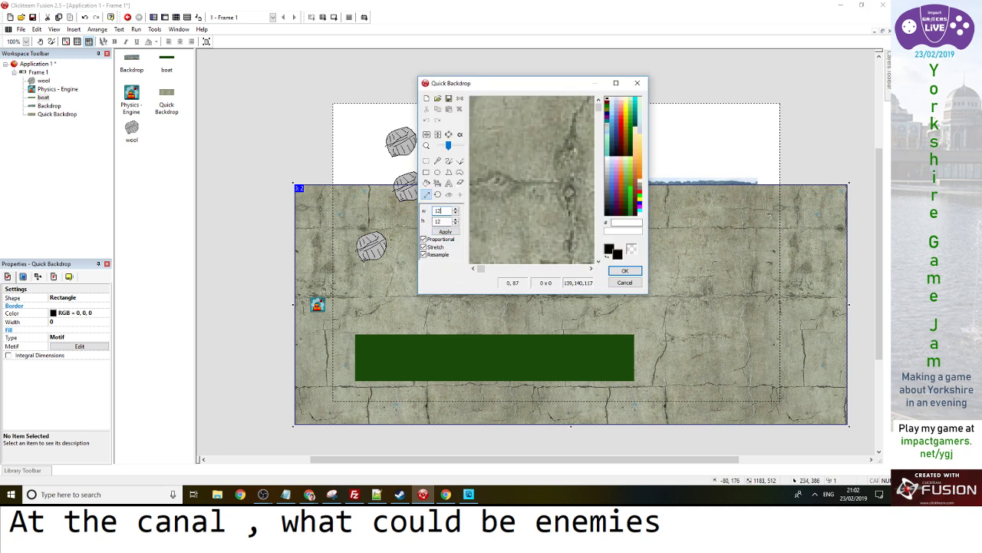
pyautogui.click(445, 230)
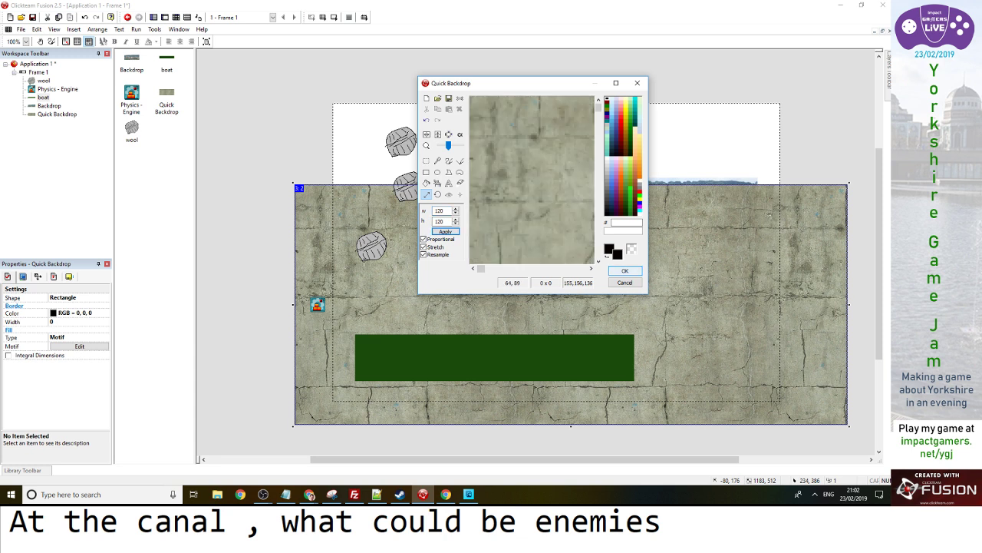
pyautogui.click(624, 270)
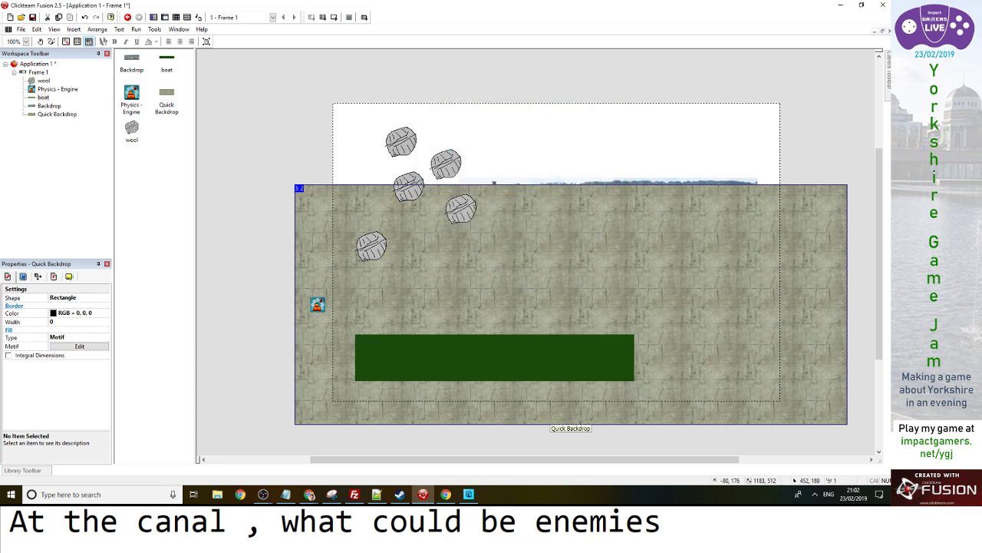
# Reshape the concrete Quick Backdrop into a strip about 1424 × 168 px positioned at about -112, 432
pyautogui.moveTo(579, 186); pyautogui.dragTo(557, 303)
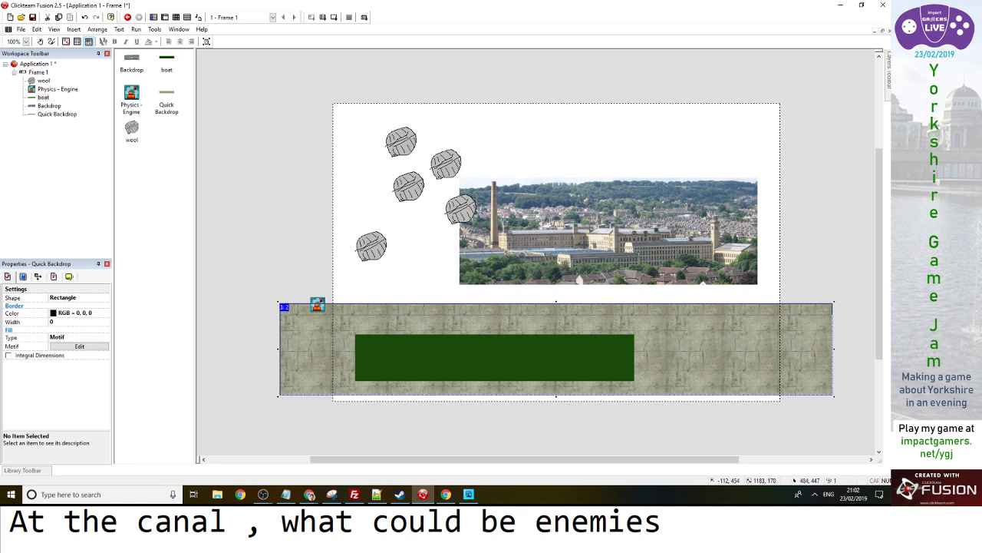
pyautogui.moveTo(552, 301); pyautogui.dragTo(557, 315)
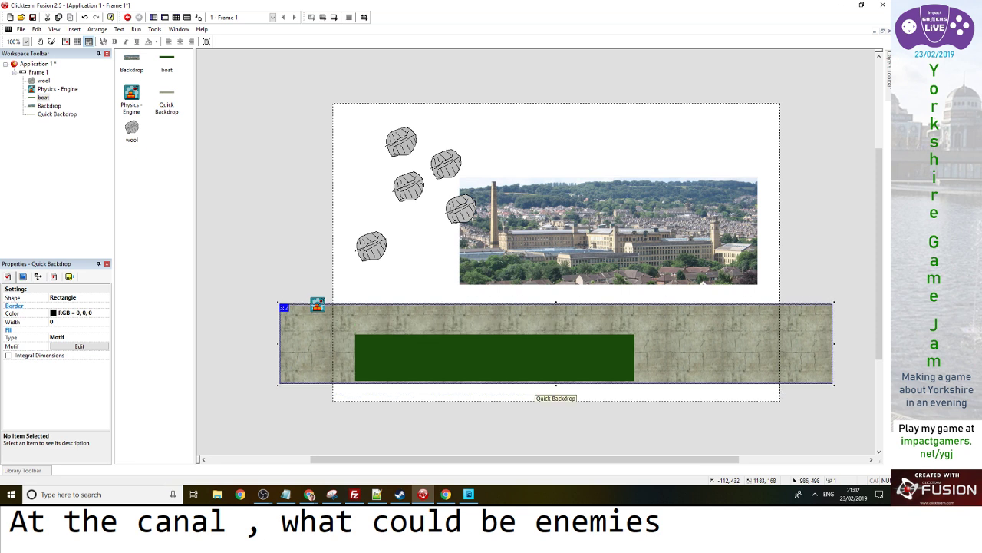
pyautogui.moveTo(834, 344); pyautogui.dragTo(945, 342)
# Set the width of Frame 1 to 9600
pyautogui.click(39, 72)
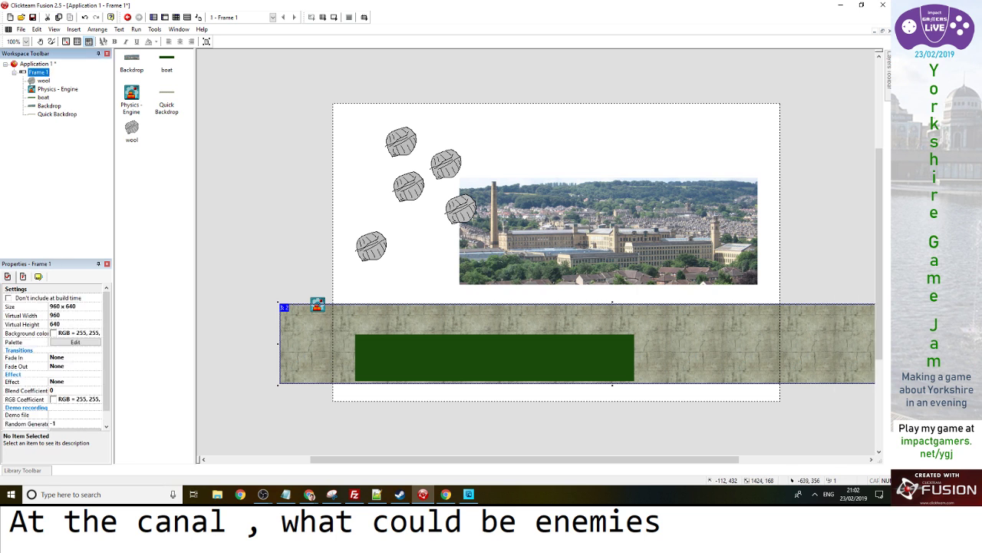
pyautogui.click(62, 307)
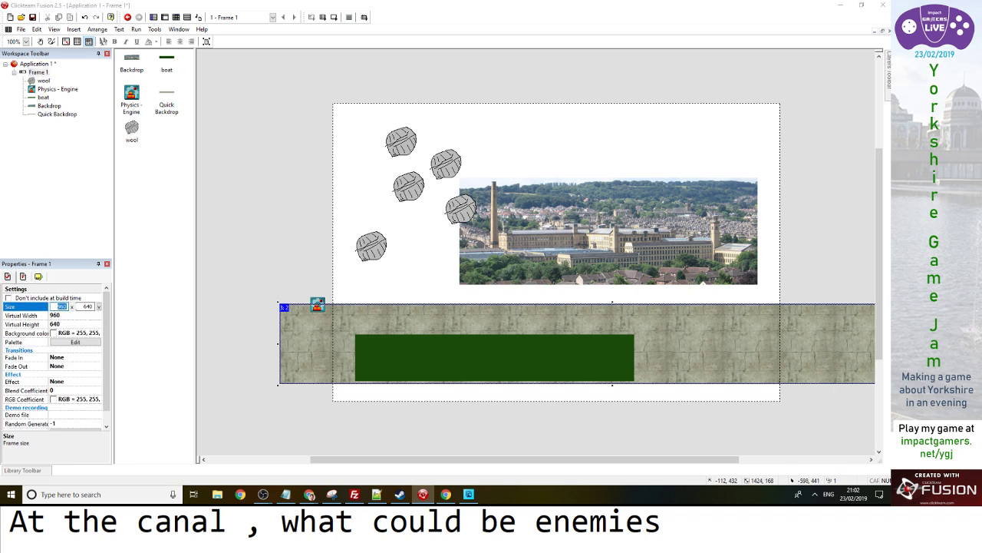
pyautogui.write('9600')
pyautogui.press('Return')
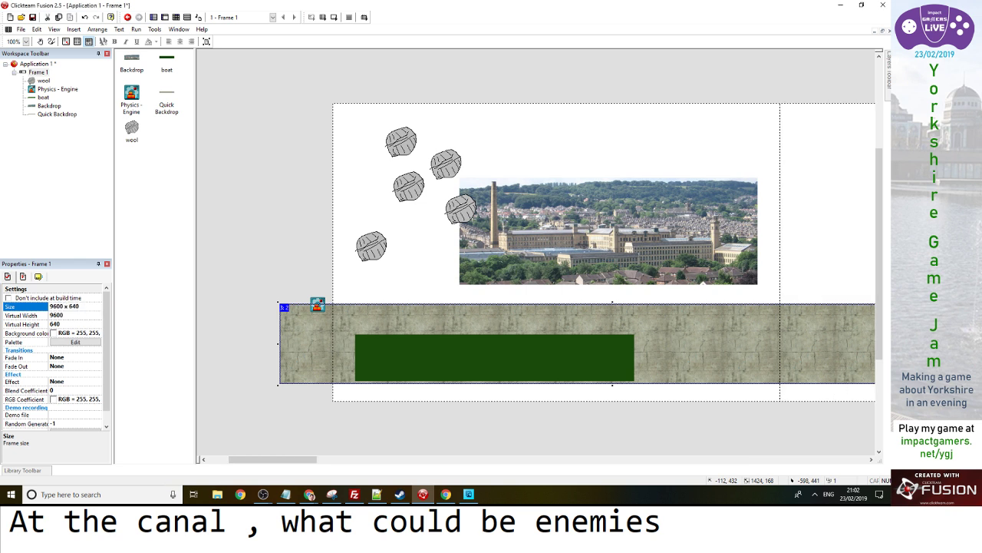
# Extend the concrete strip along the frame to a width of about 2956 px
pyautogui.moveTo(274, 459); pyautogui.dragTo(348, 459)
pyautogui.moveTo(367, 343); pyautogui.dragTo(879, 343)
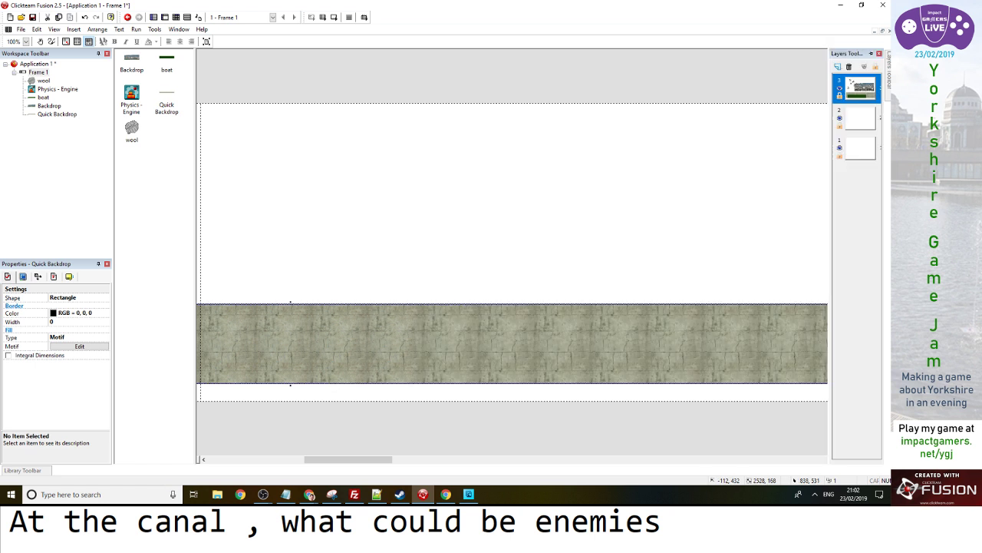
pyautogui.click(8, 275)
pyautogui.click(514, 265)
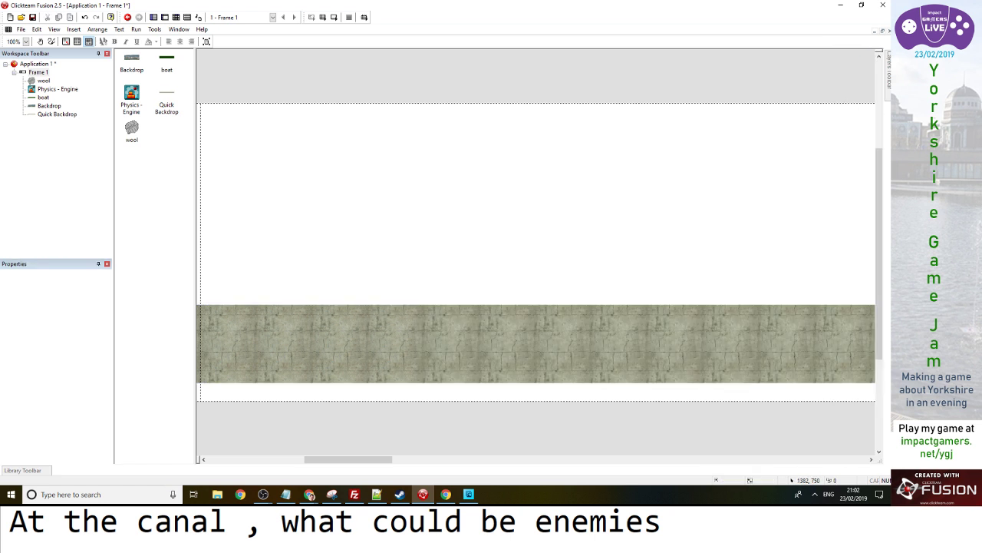
pyautogui.moveTo(383, 459); pyautogui.dragTo(436, 459)
pyautogui.click(452, 357)
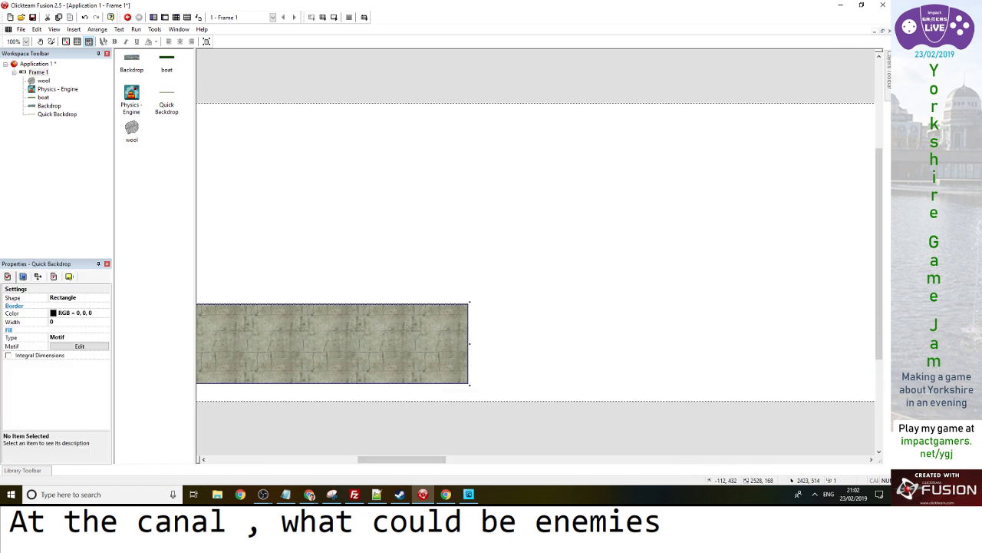
pyautogui.moveTo(471, 343); pyautogui.dragTo(672, 343)
pyautogui.moveTo(407, 459); pyautogui.dragTo(323, 458)
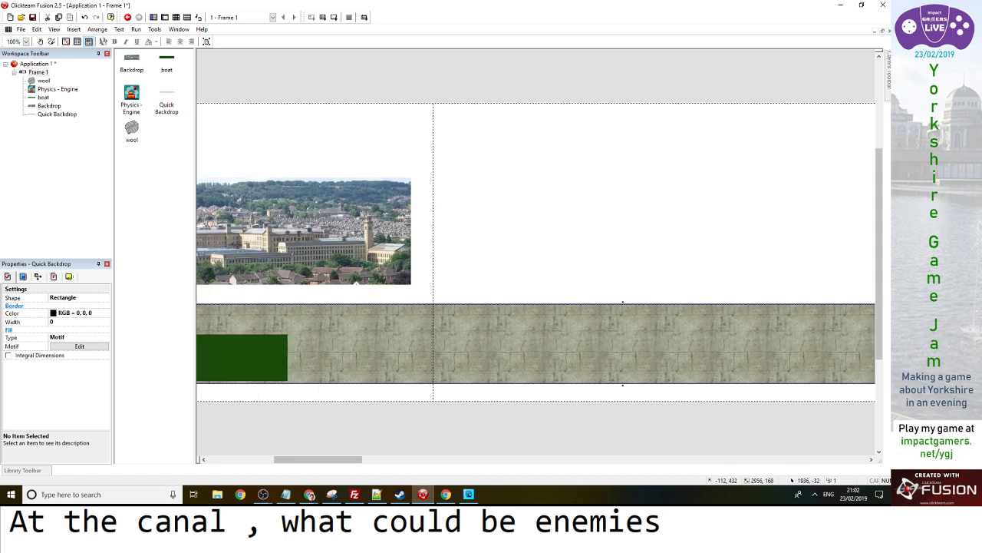
# Move the concrete strip from layer 3 to layer 2, placing it at 0, 432
pyautogui.click(888, 86)
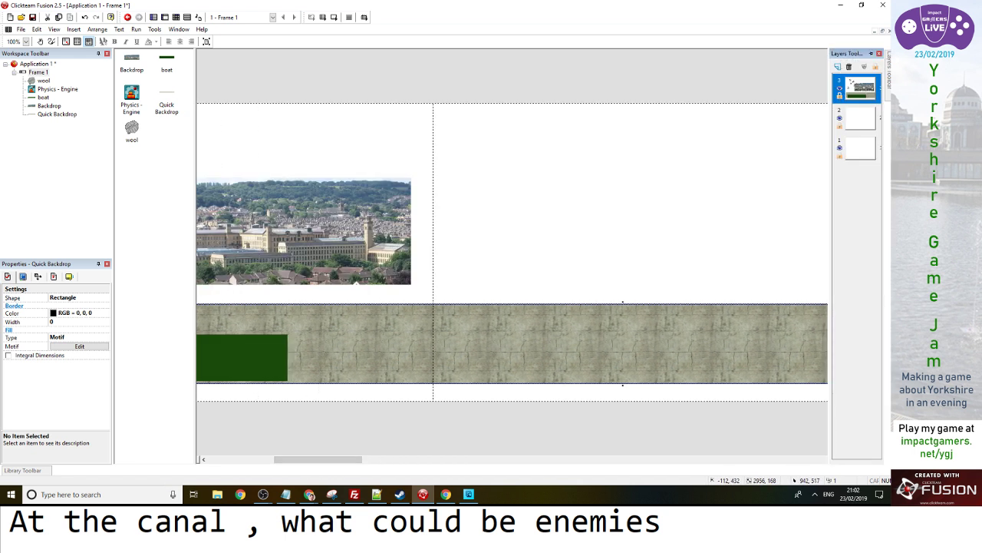
pyautogui.hotkey('ctrl', 'x')
pyautogui.click(860, 118)
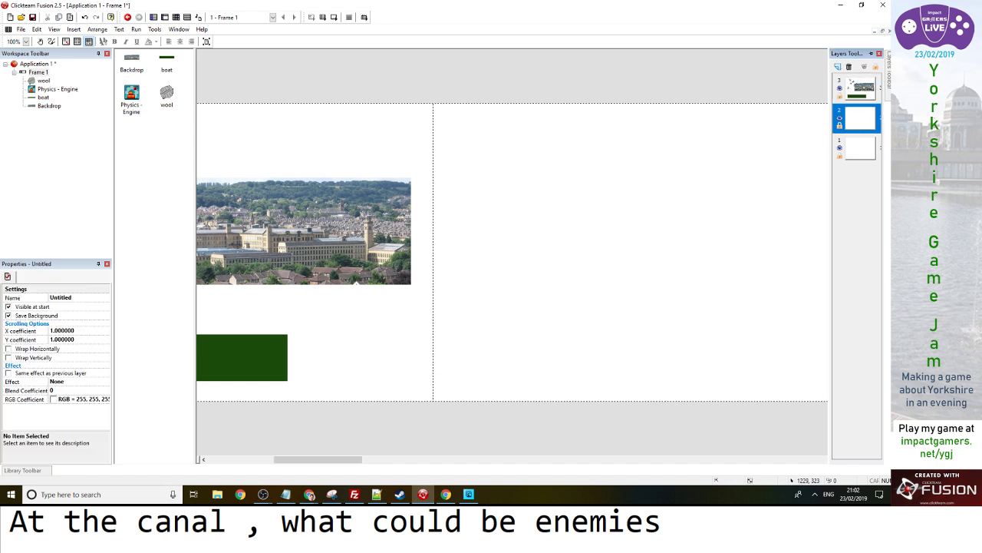
pyautogui.click(558, 253)
pyautogui.moveTo(318, 459); pyautogui.dragTo(268, 459)
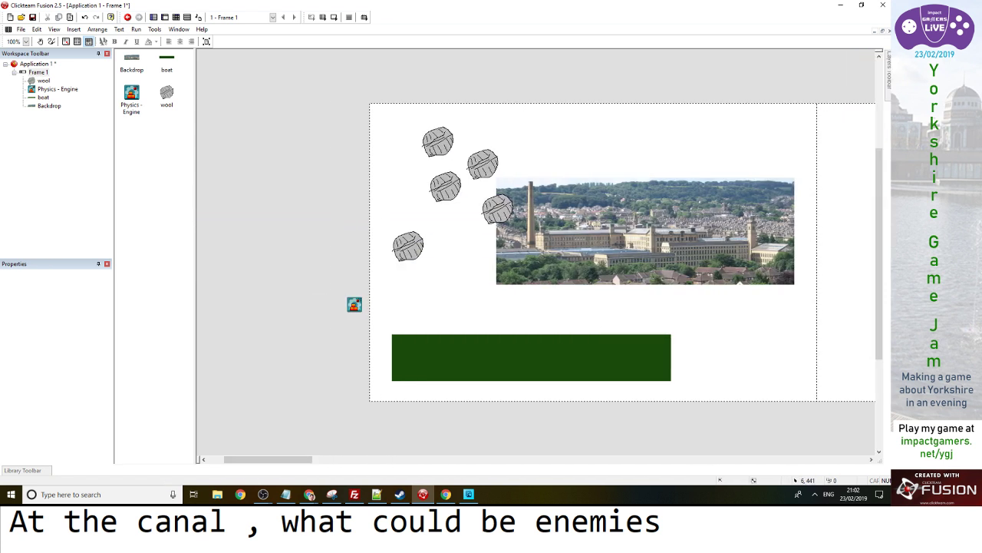
pyautogui.hotkey('ctrl', 'v')
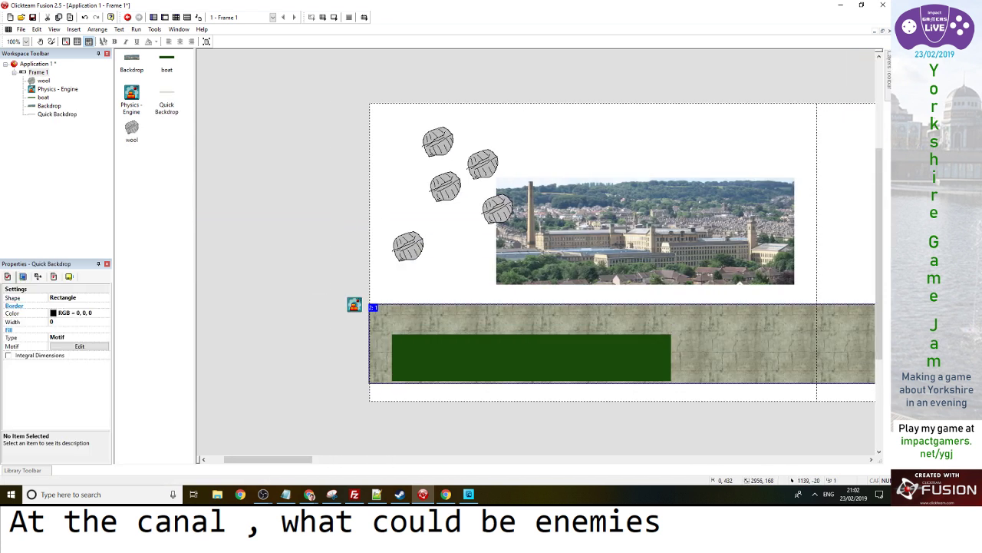
# Move the Salts Mill backdrop from layer 3 to layer 1, placing it at 272, 112
pyautogui.click(859, 89)
pyautogui.click(595, 203)
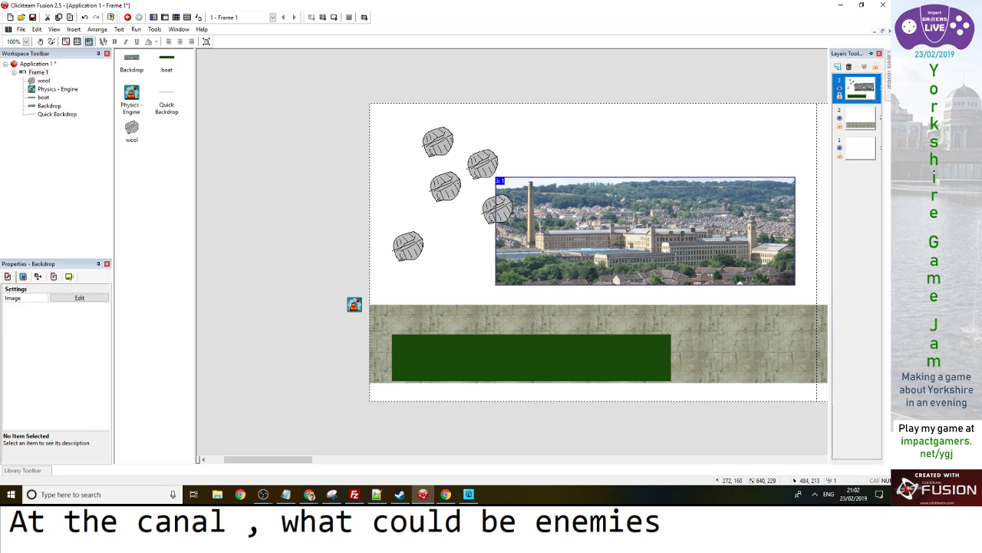
pyautogui.press('Delete')
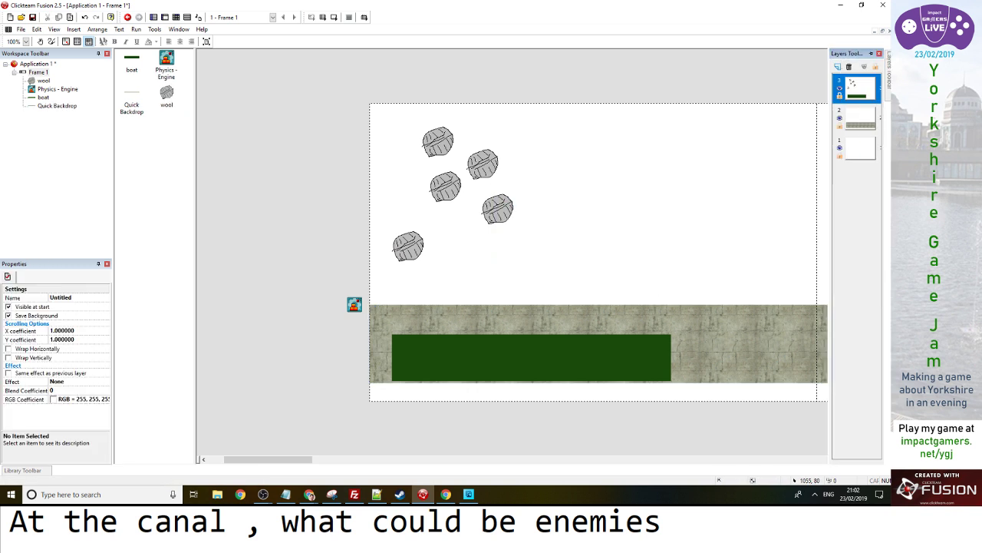
pyautogui.hotkey('ctrl', 'z')
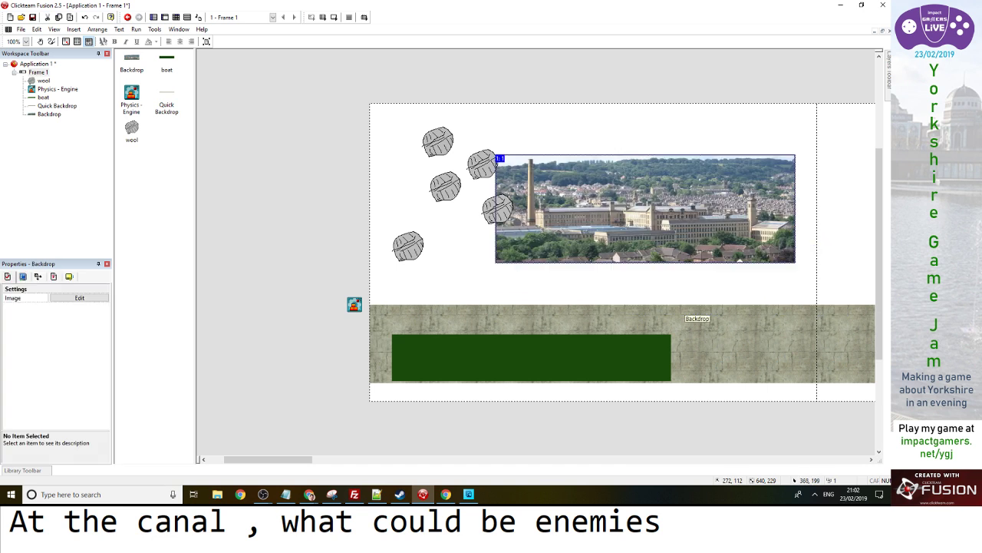
pyautogui.click(689, 289)
# Set the scrolling X coefficient of layer 2, which holds the concrete strip, to 0.9
pyautogui.moveTo(889, 86)
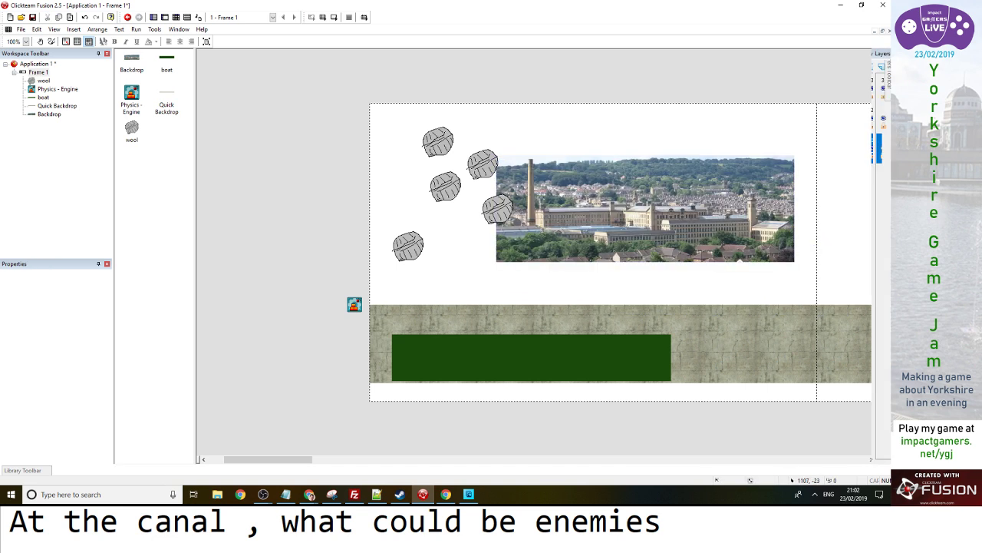
pyautogui.click(860, 123)
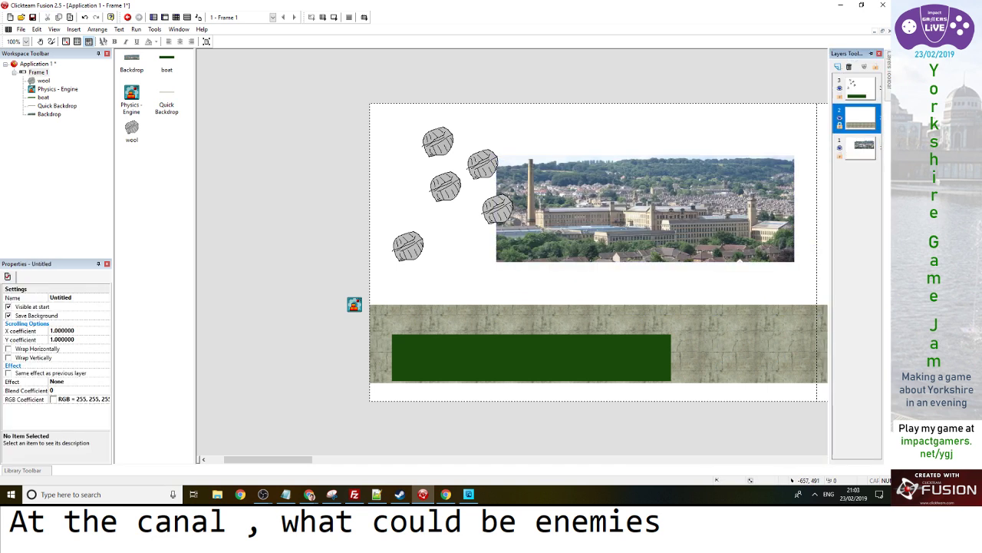
pyautogui.click(56, 331)
pyautogui.moveTo(54, 330); pyautogui.dragTo(56, 329)
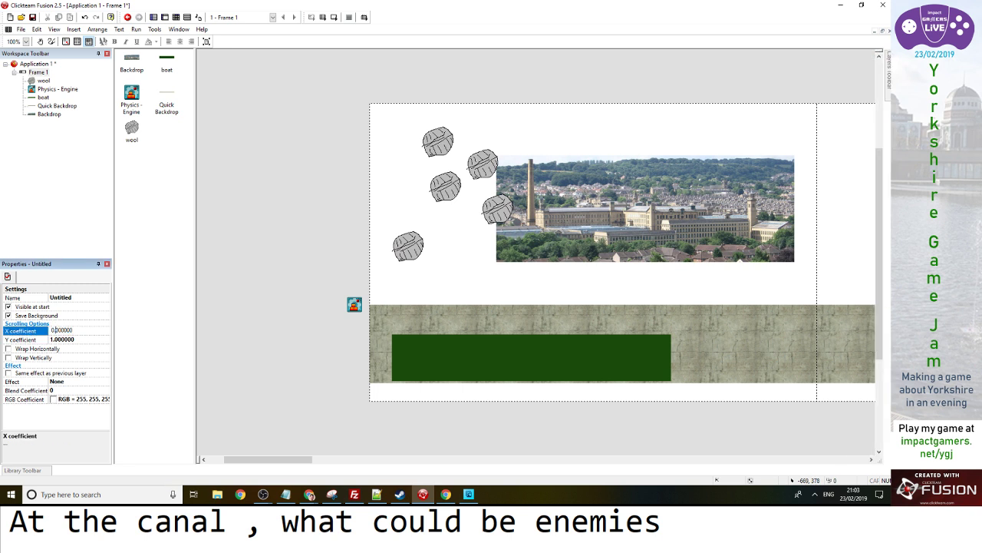
pyautogui.write('9')
pyautogui.press('Return')
# Set the scrolling X coefficient of layer 1, which holds the Salts Mill backdrop, to 0.5
pyautogui.click(530, 242)
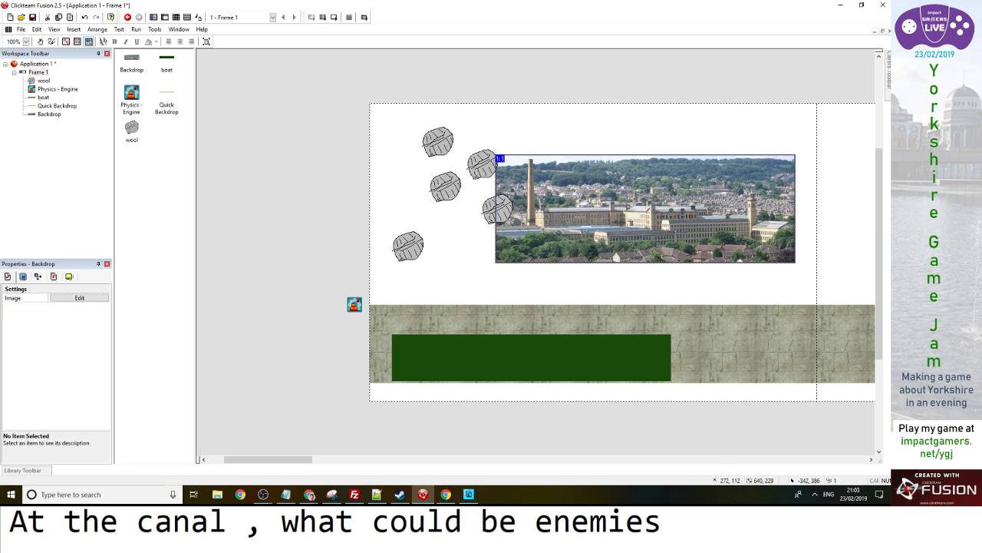
pyautogui.doubleClick(535, 246)
pyautogui.click(536, 246)
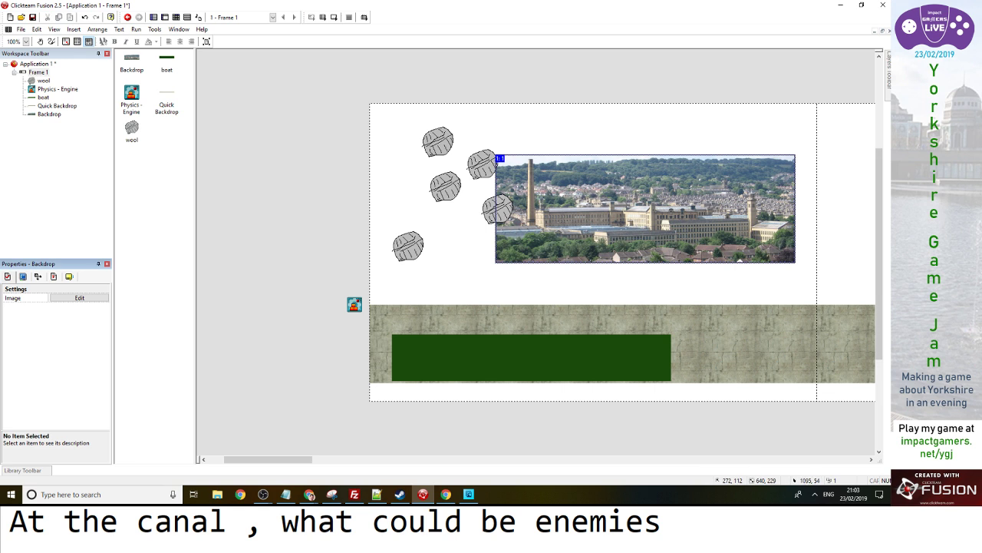
pyautogui.moveTo(889, 72)
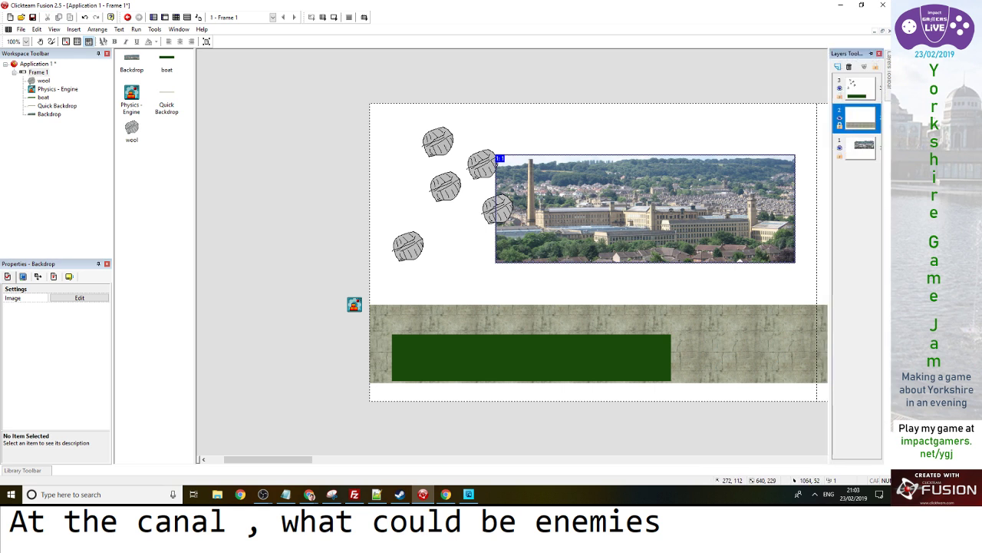
pyautogui.click(860, 147)
pyautogui.click(58, 330)
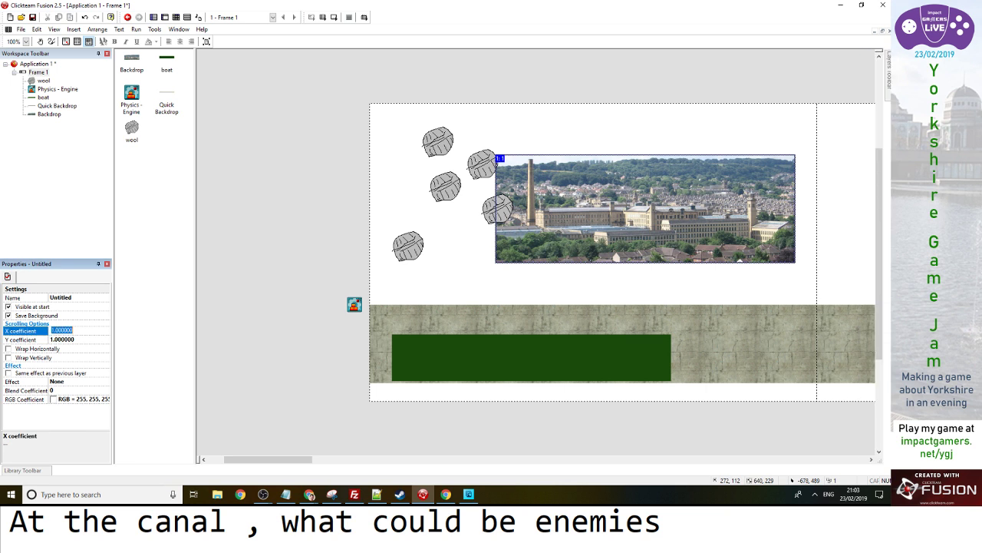
pyautogui.click(55, 330)
pyautogui.press('Return')
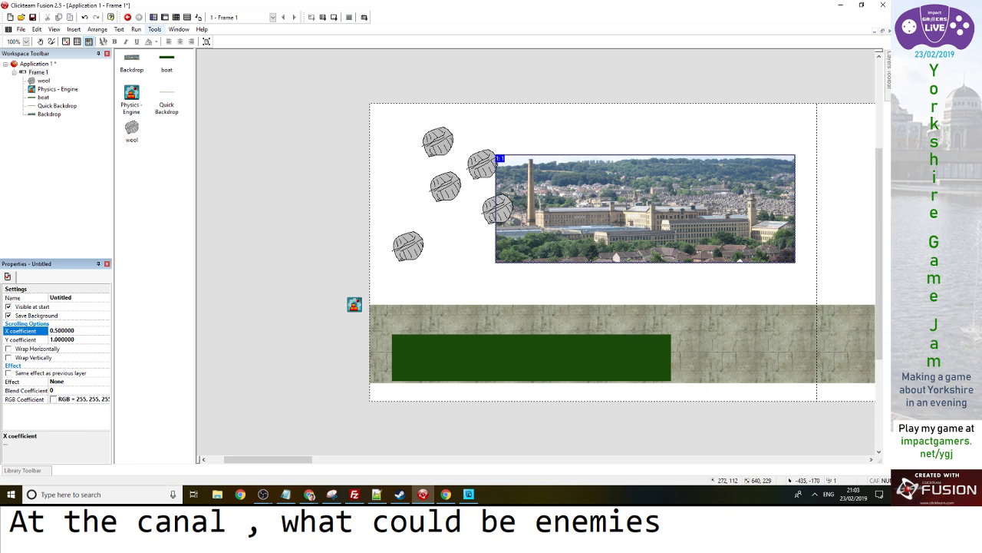
# Add a scrolling action to the Always event in the Event Editor that centres the window position on the boat
pyautogui.click(176, 17)
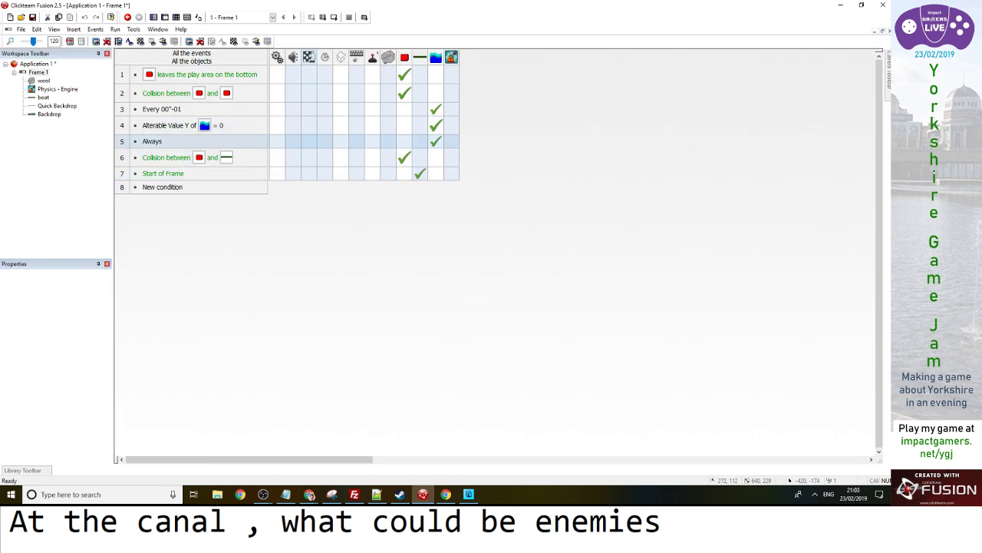
pyautogui.rightClick(306, 141)
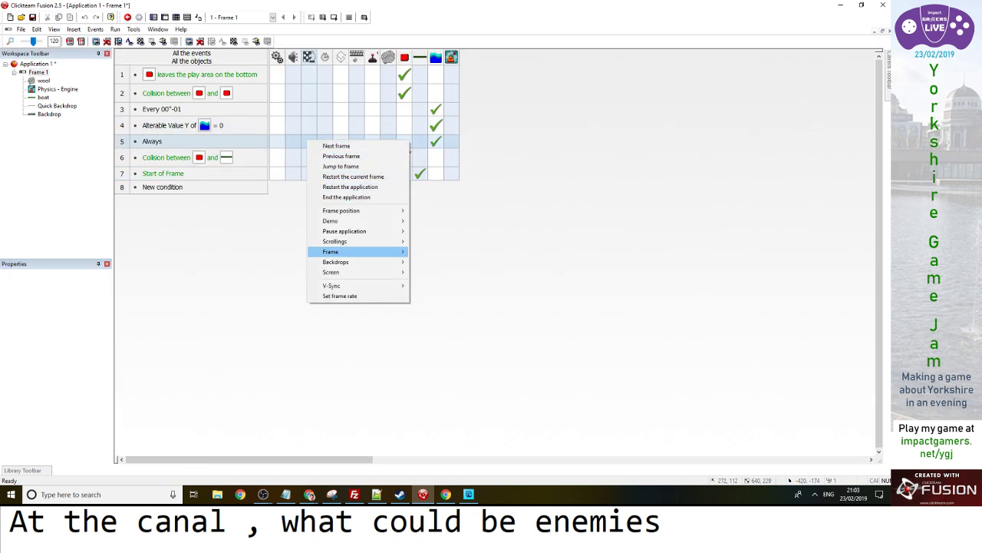
pyautogui.moveTo(334, 241)
pyautogui.click(452, 241)
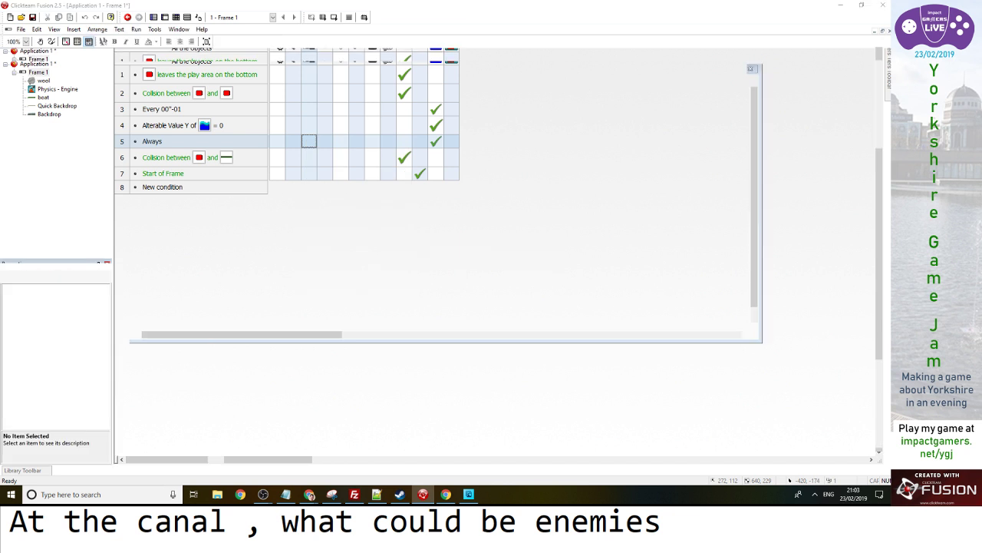
pyautogui.click(765, 198)
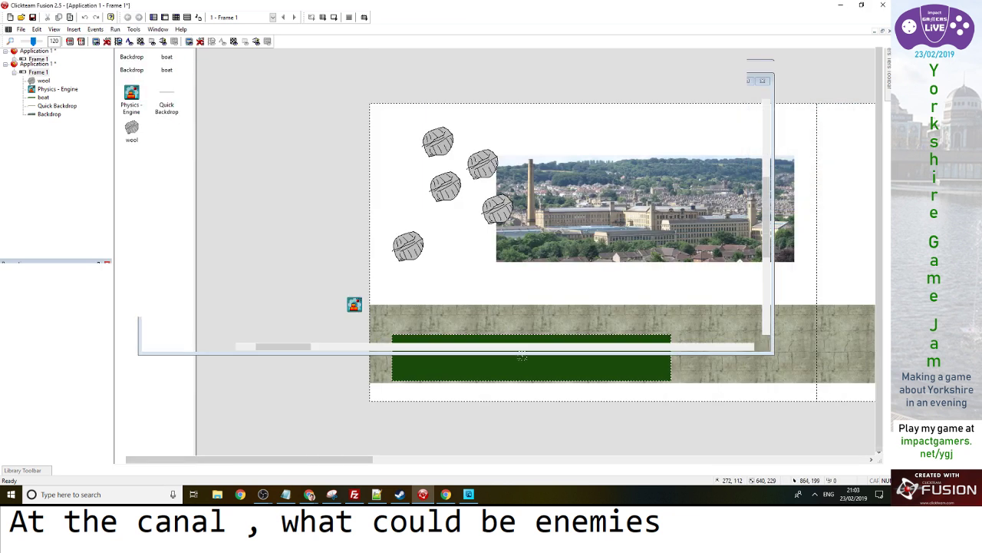
# Run the application to check the parallax scrolling, close it, and return to Frame 1 in the frame editor
pyautogui.press('F8')
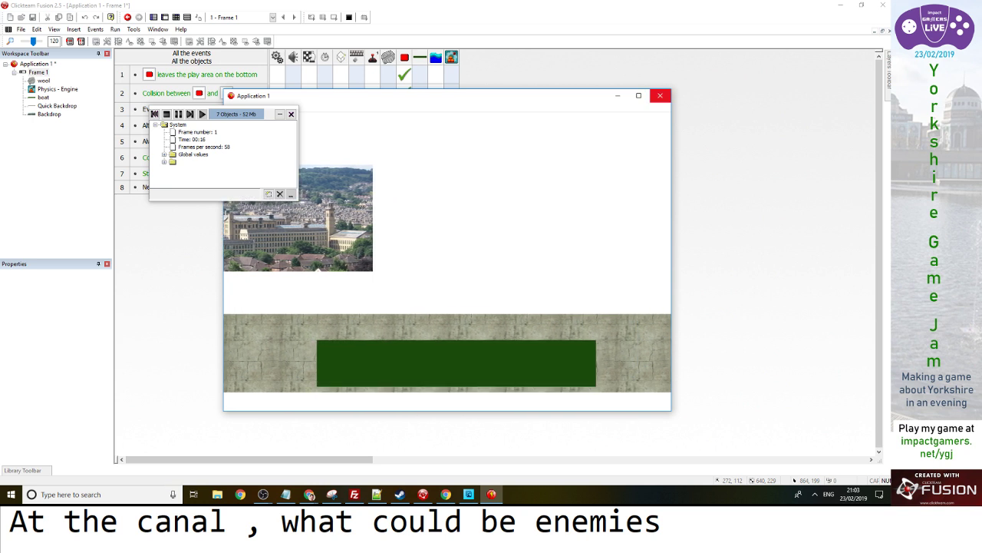
pyautogui.click(660, 95)
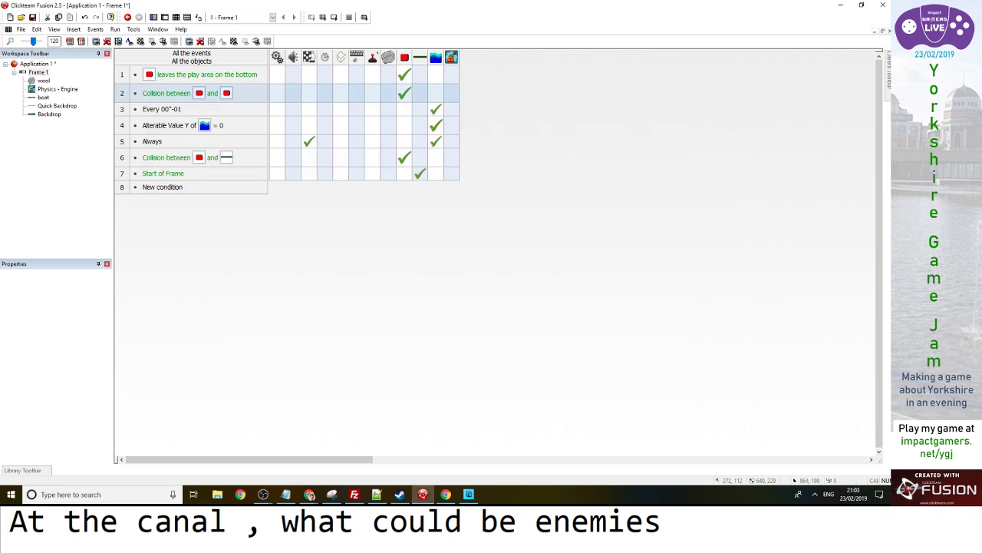
pyautogui.doubleClick(38, 71)
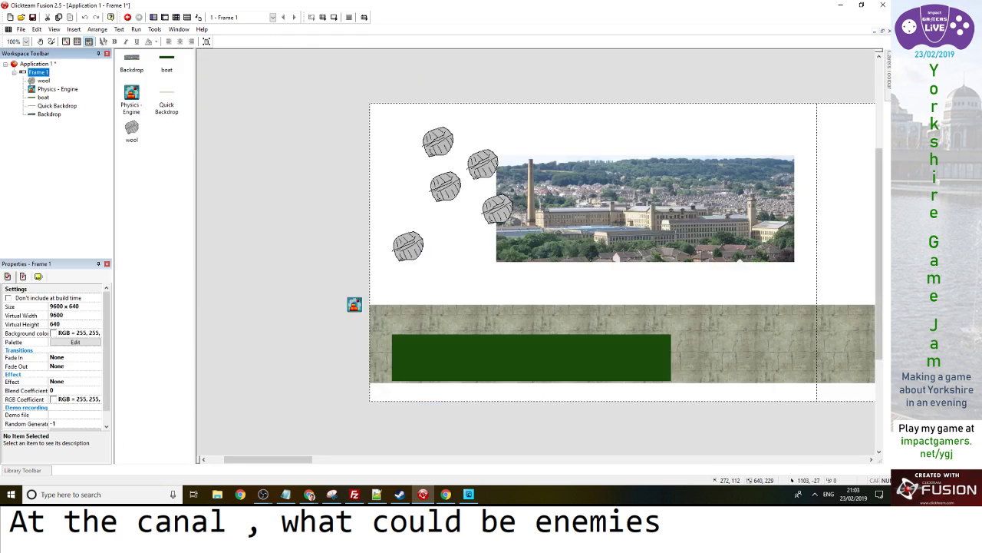
pyautogui.click(675, 284)
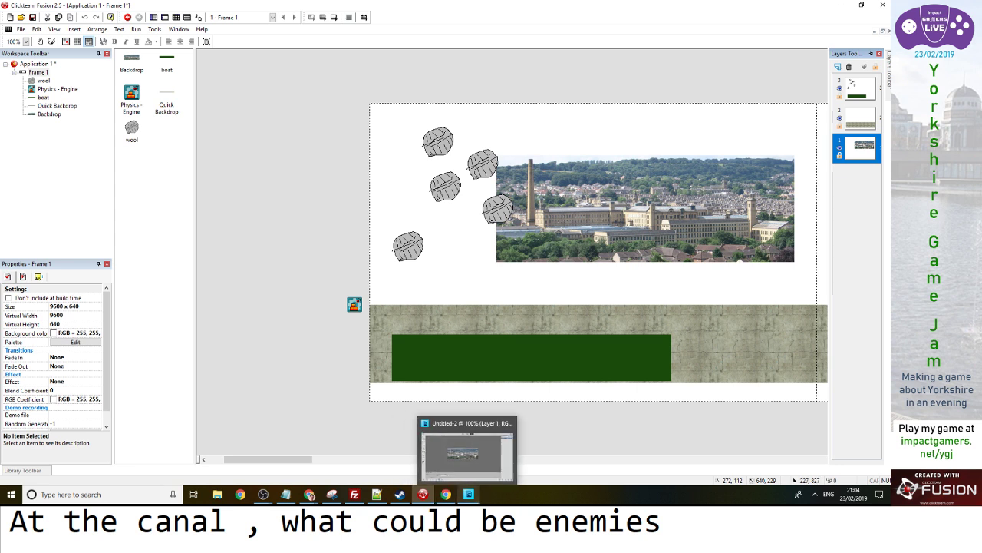
# Switch to Chrome, search Google for pixabay and open the Pixabay site
pyautogui.click(446, 494)
pyautogui.hotkey('ctrl', 'l')
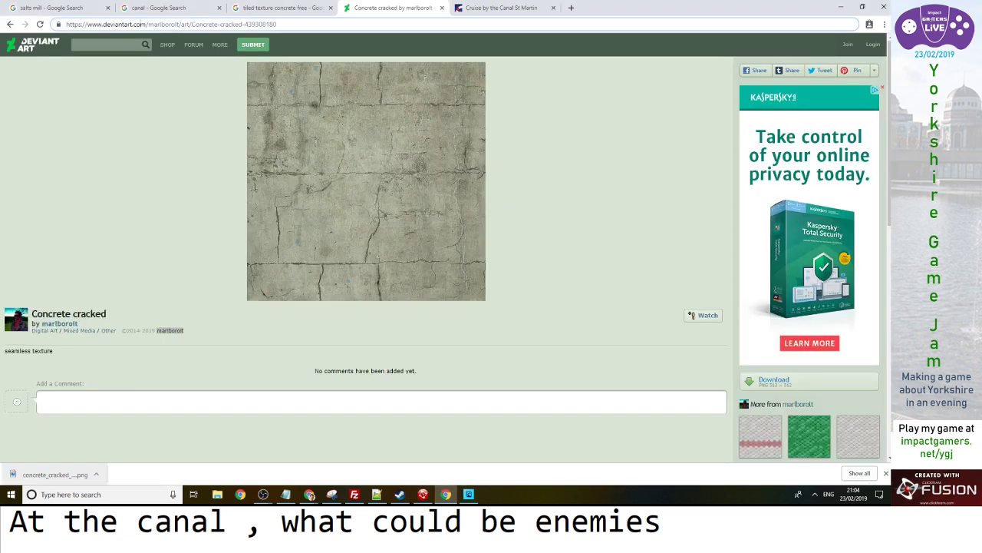
pyautogui.write('pixabay')
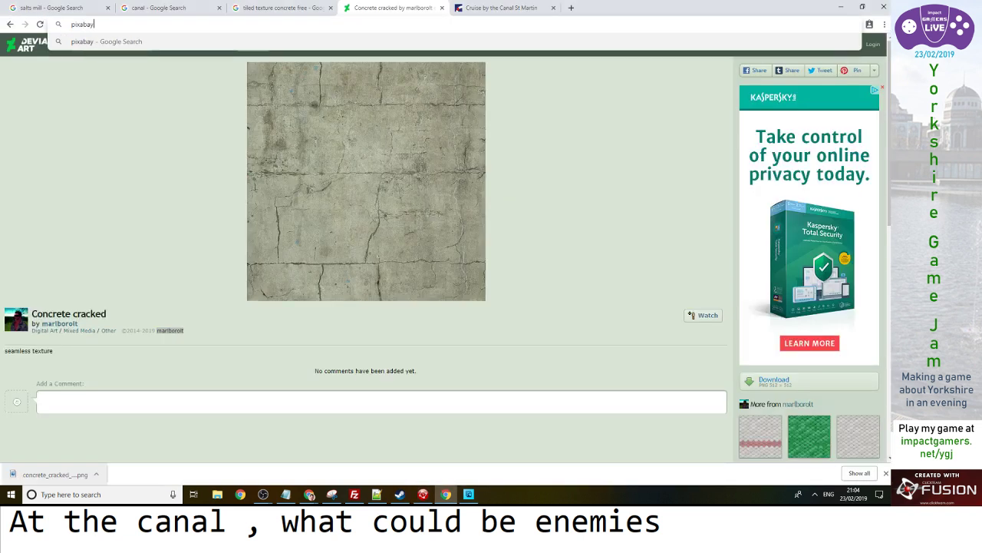
pyautogui.press('Return')
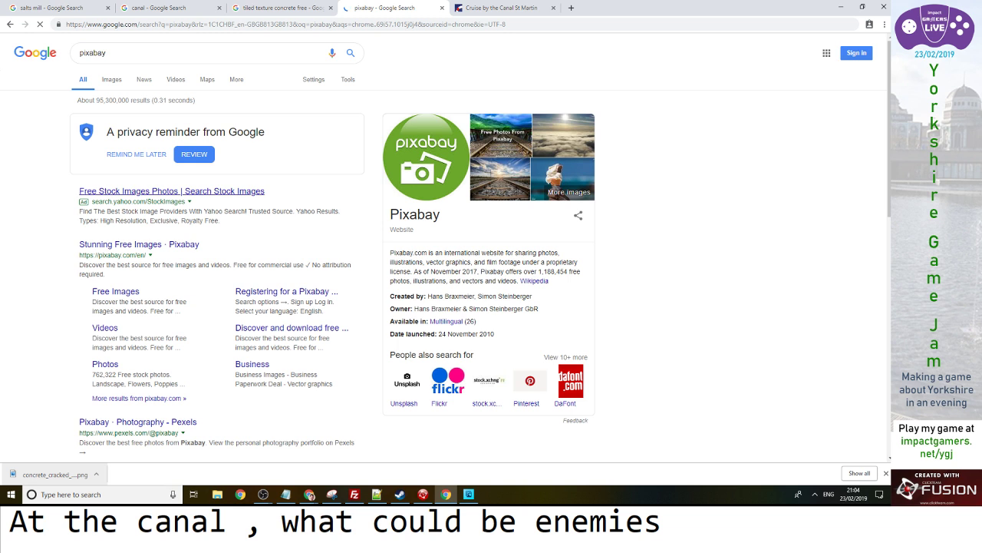
pyautogui.click(165, 189)
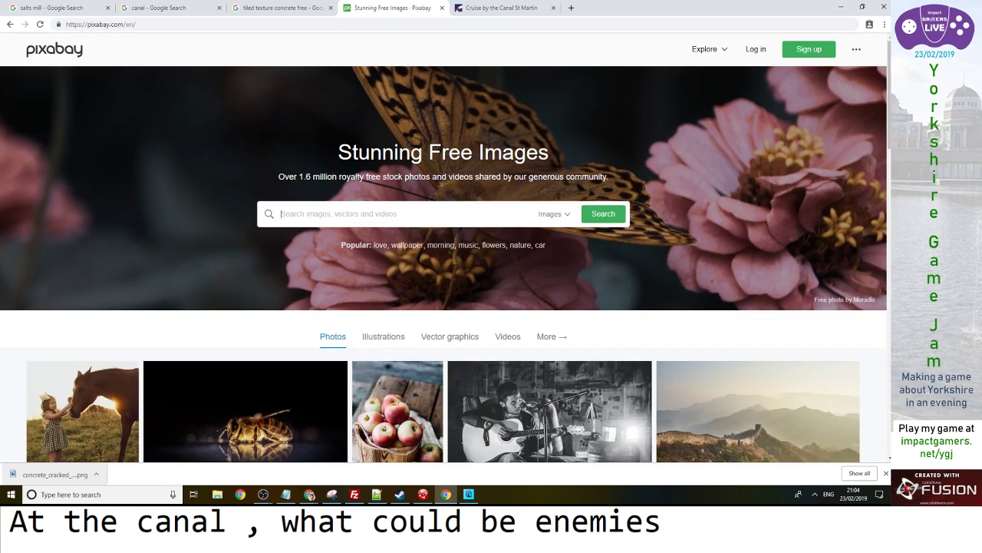
# Search Pixabay for water, filter the results to illustrations and browse them for a usable water image
pyautogui.write('water')
pyautogui.press('Return')
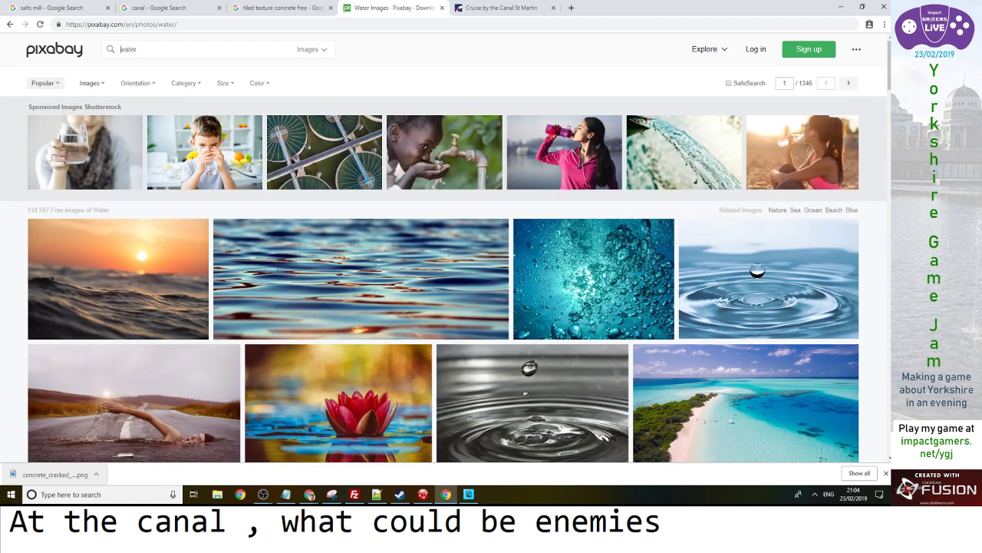
pyautogui.click(91, 83)
pyautogui.click(111, 138)
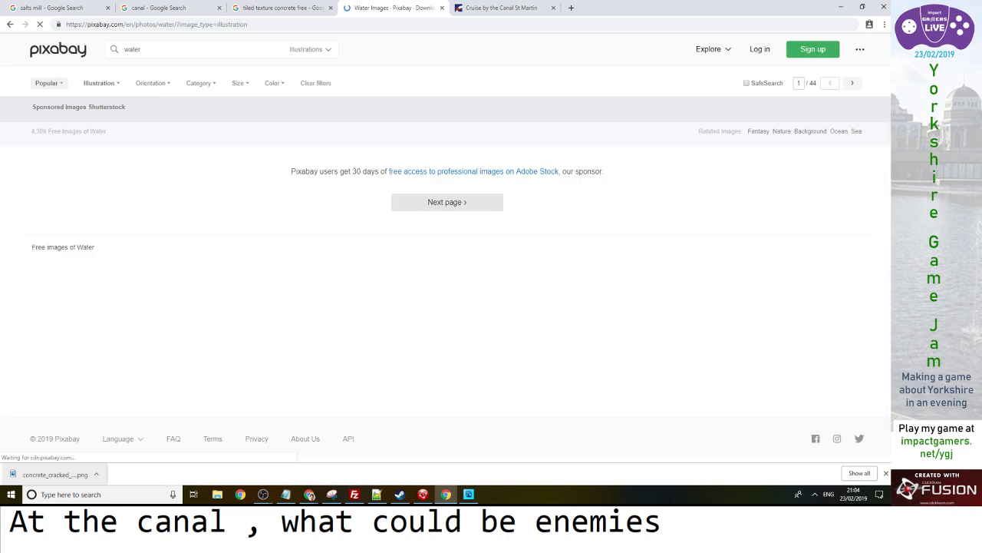
pyautogui.scroll(-4, 254, 253)
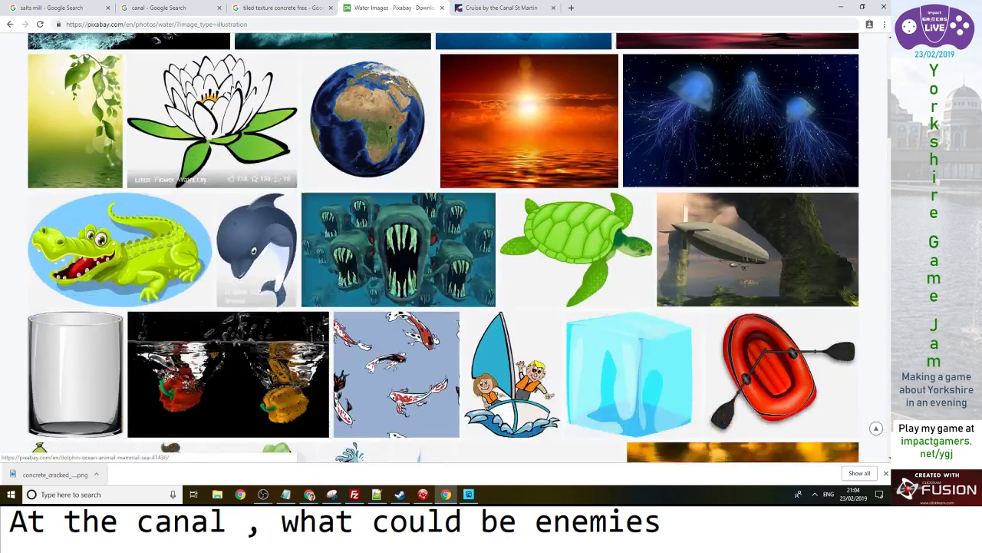
pyautogui.scroll(-1, 253, 253)
pyautogui.scroll(5, 254, 254)
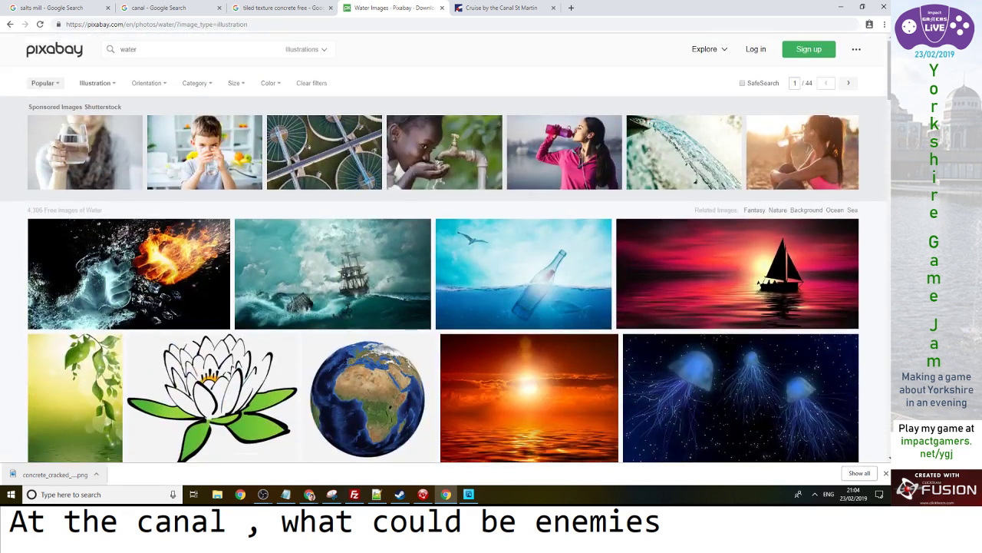
# Search the Pixabay illustrations for waves and browse for a suitable water texture
pyautogui.doubleClick(128, 49)
pyautogui.write('waves')
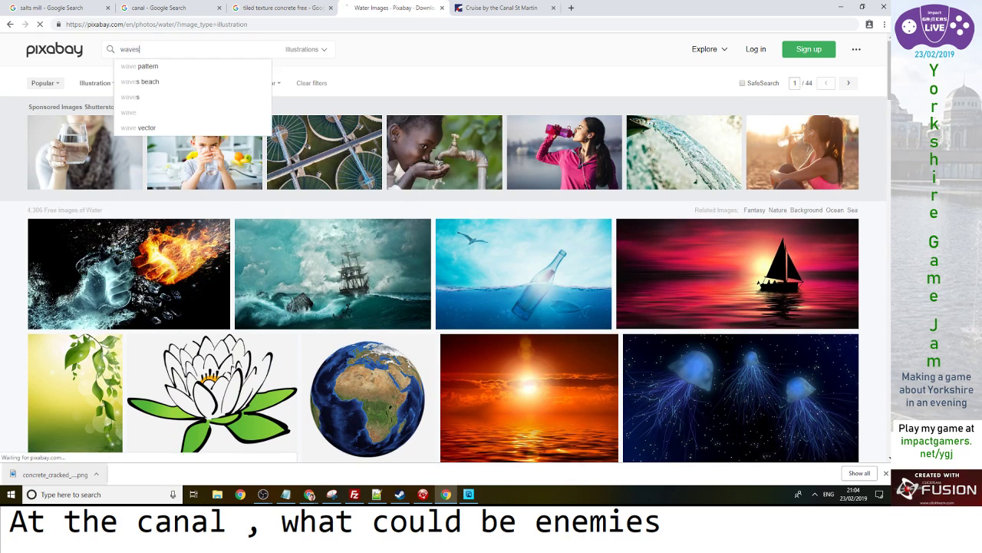
pyautogui.press('Return')
pyautogui.scroll(-7, 445, 245)
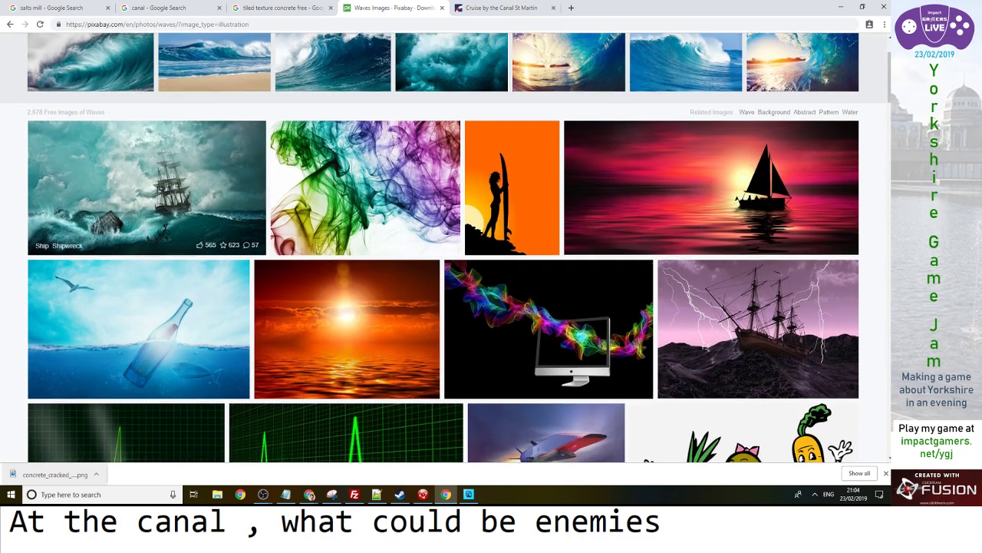
pyautogui.scroll(-5, 123, 177)
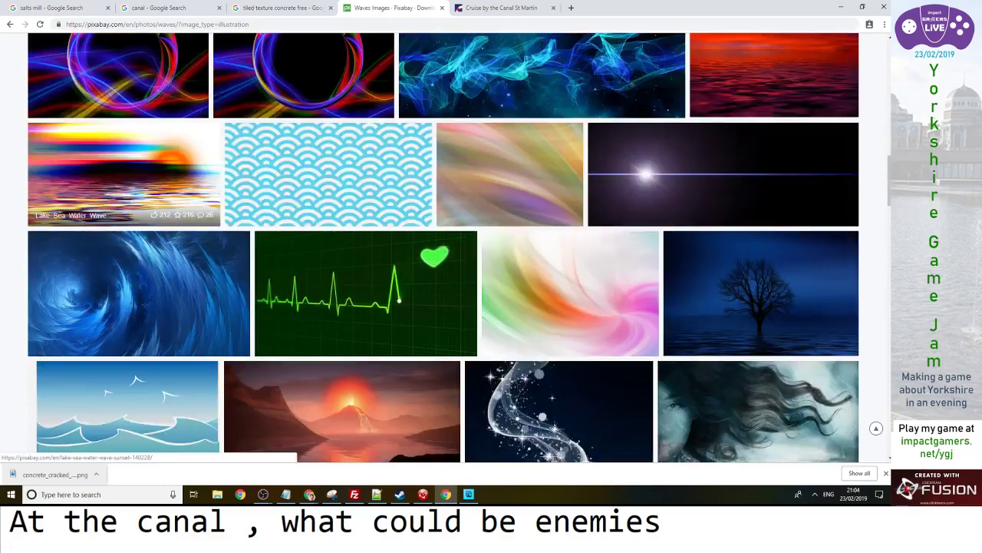
pyautogui.scroll(-5, 84, 192)
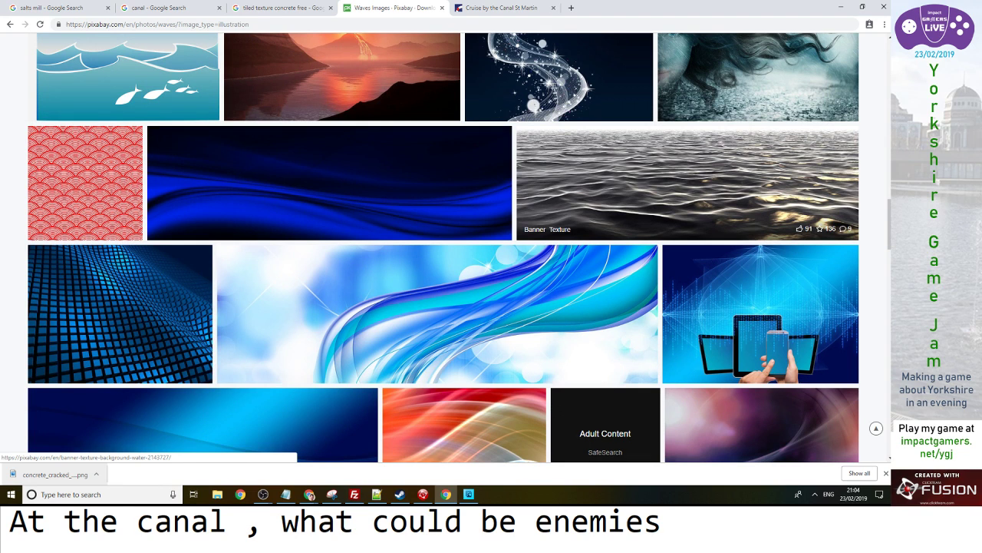
# Open the dark rippling-water banner texture and download it as the free 640×213 JPG
pyautogui.click(736, 184)
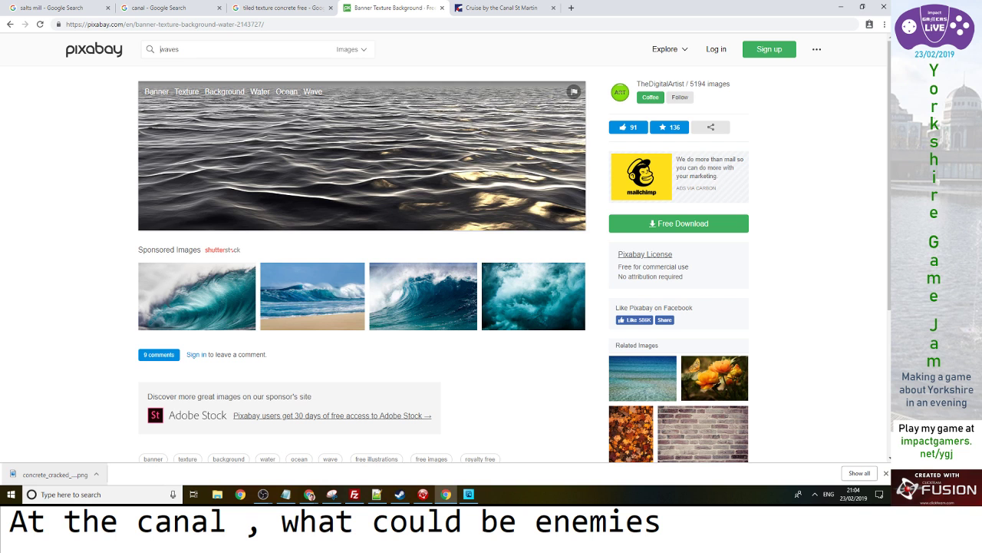
pyautogui.click(362, 150)
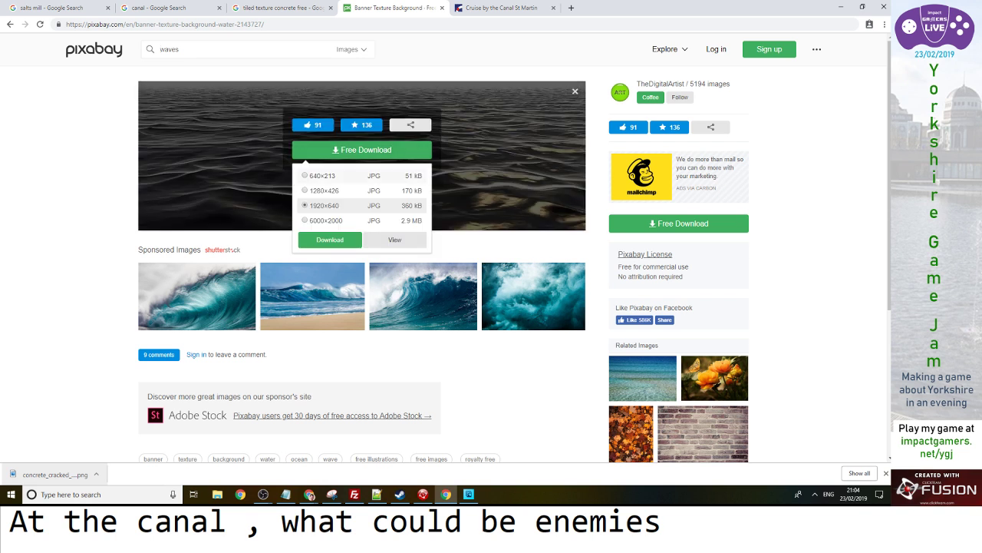
pyautogui.click(330, 240)
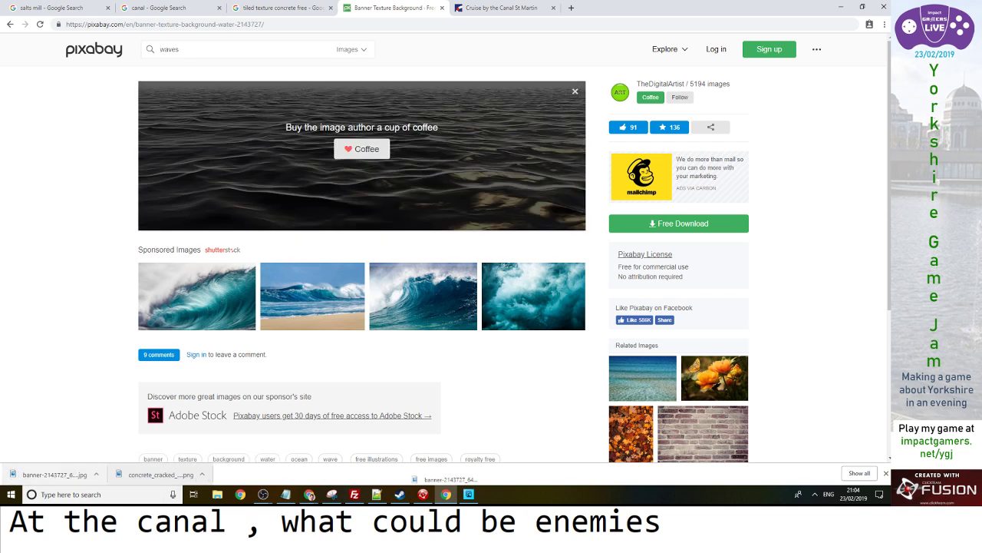
# In Photoshop Elements, select the lower-left water area of banner-2143727_640.jpg, about 2.76 × 1.46 cm, and create a new image from it
pyautogui.click(469, 494)
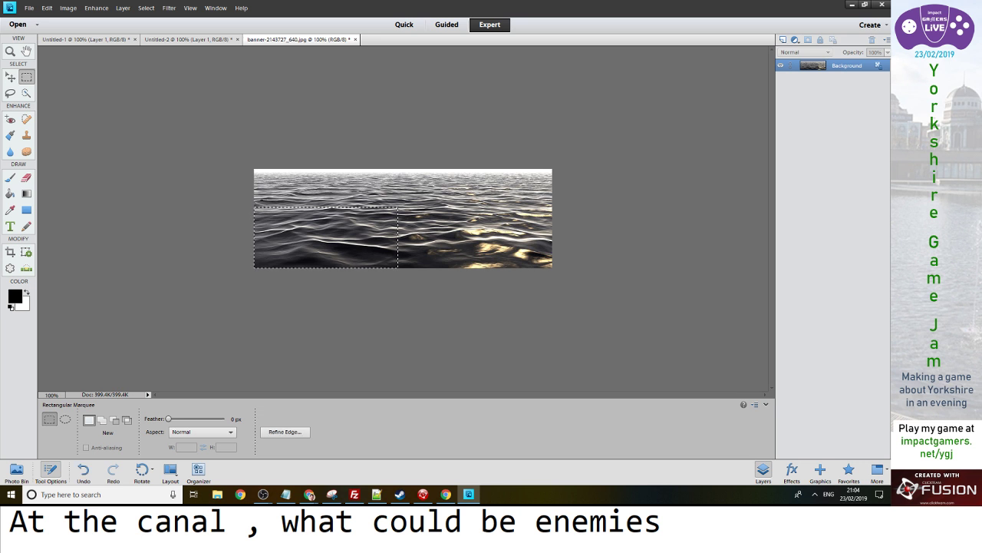
pyautogui.moveTo(254, 268); pyautogui.dragTo(406, 188)
pyautogui.click(29, 8)
pyautogui.moveTo(35, 20)
pyautogui.click(161, 27)
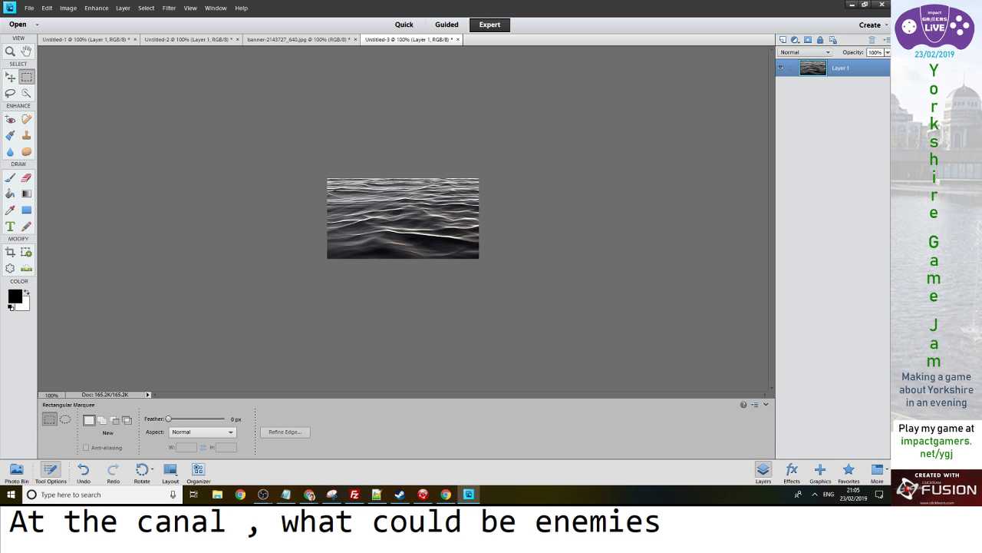
# Extend the canvas width of the new water image to 200 percent, anchored at the left so empty space is added on the right
pyautogui.click(68, 8)
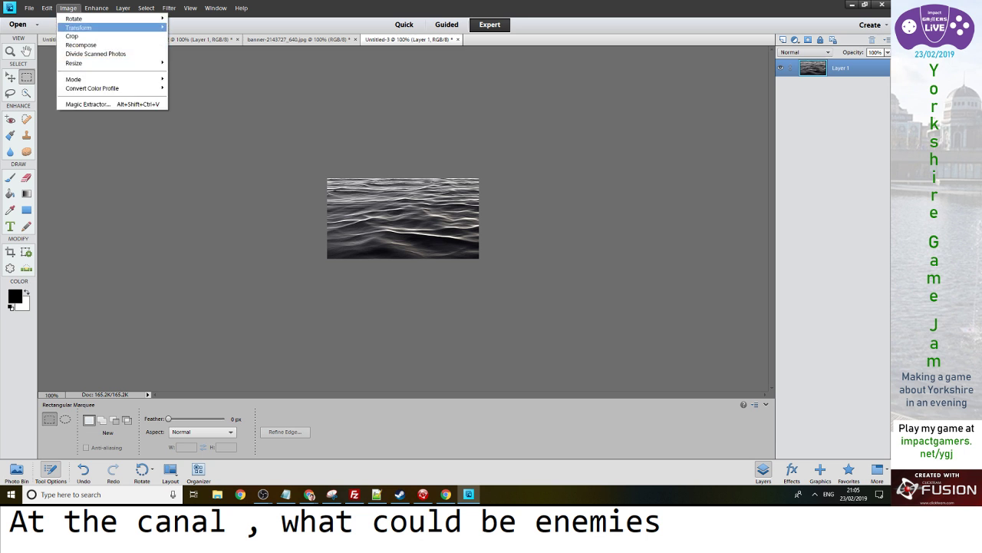
pyautogui.moveTo(77, 18)
pyautogui.moveTo(76, 63)
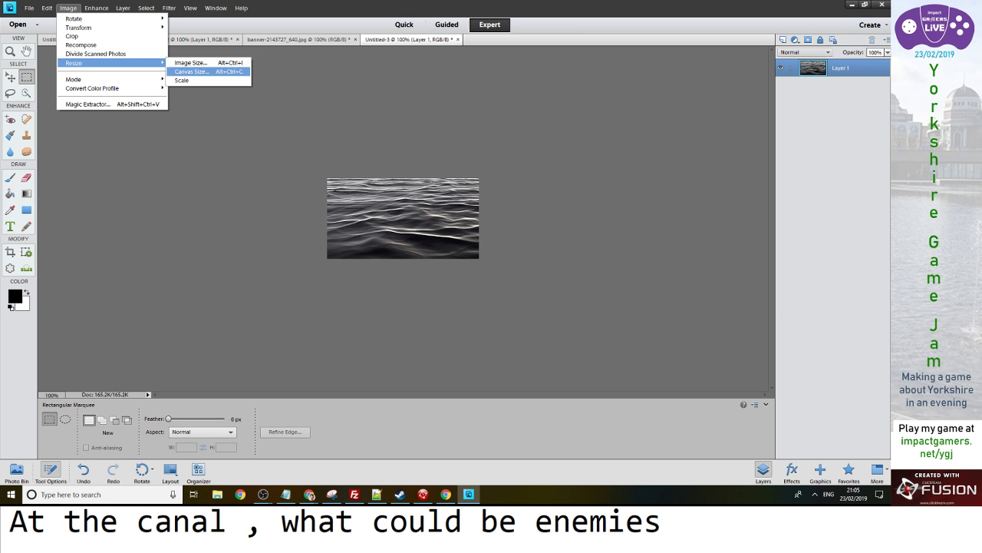
pyautogui.click(192, 72)
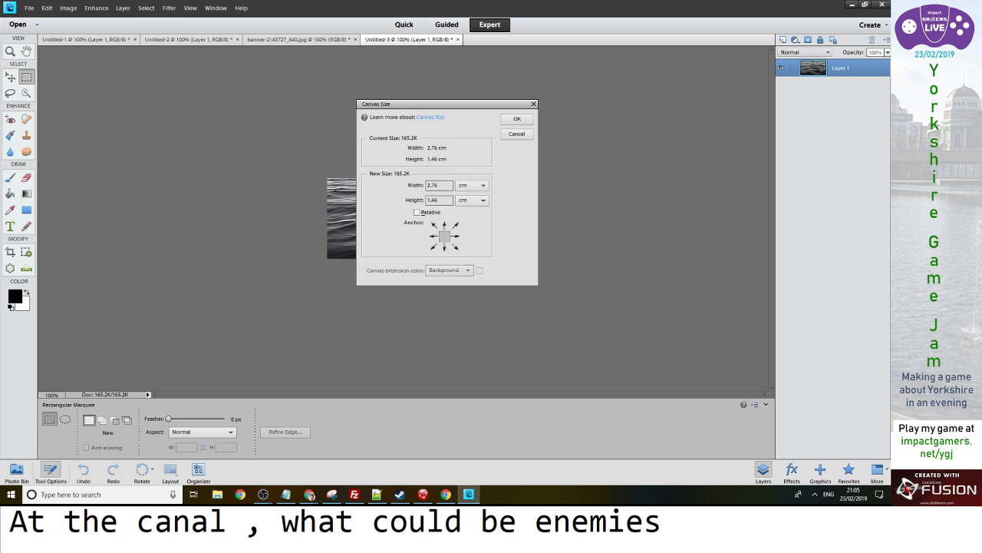
pyautogui.click(473, 185)
pyautogui.click(433, 237)
pyautogui.click(473, 185)
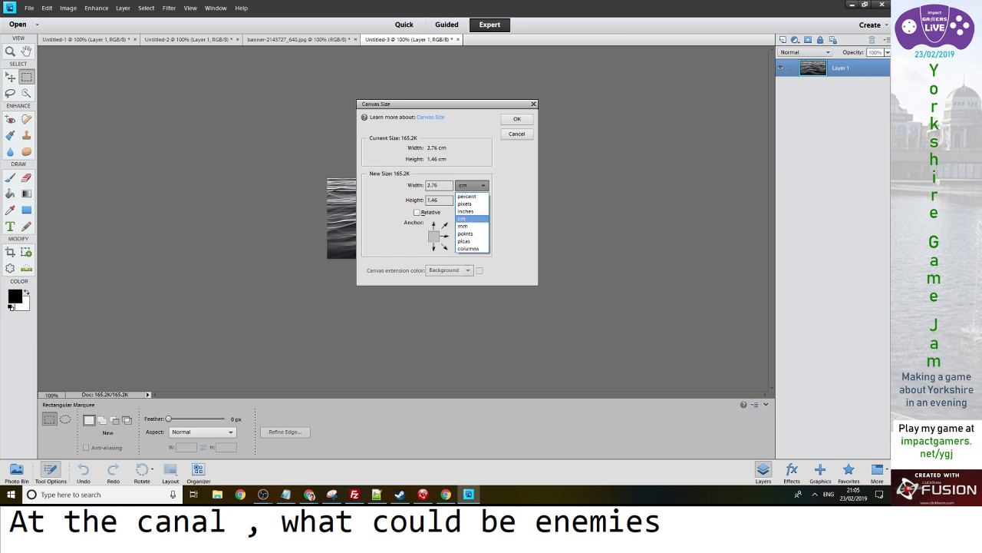
pyautogui.click(466, 197)
pyautogui.write('20')
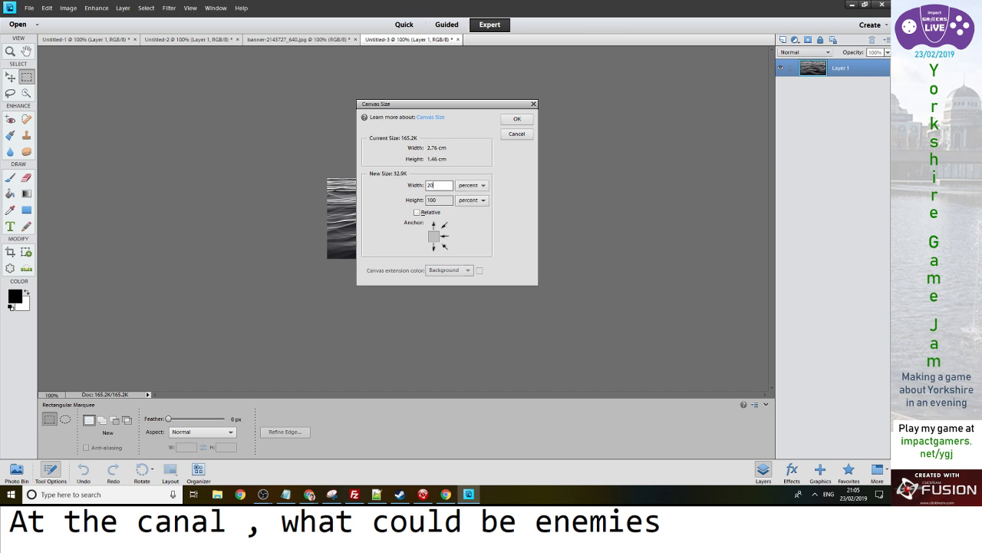
pyautogui.write('0')
pyautogui.press('Return')
# Copy the whole water image and paste it as a second layer
pyautogui.hotkey('ctrl', 'a')
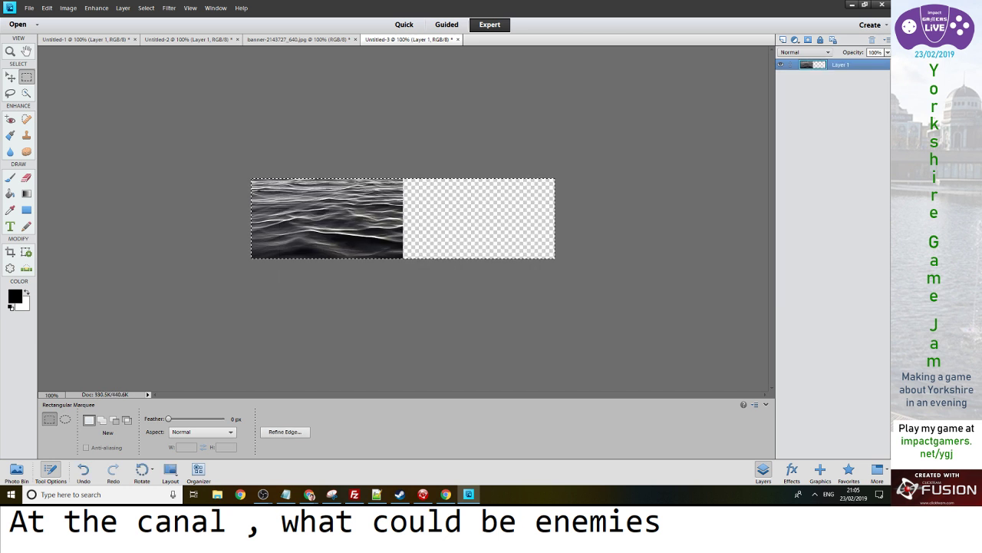
pyautogui.hotkey('ctrl', 'c')
pyautogui.hotkey('ctrl', 'v')
# Try to flip the whole image horizontally, and undo the flip
pyautogui.click(68, 8)
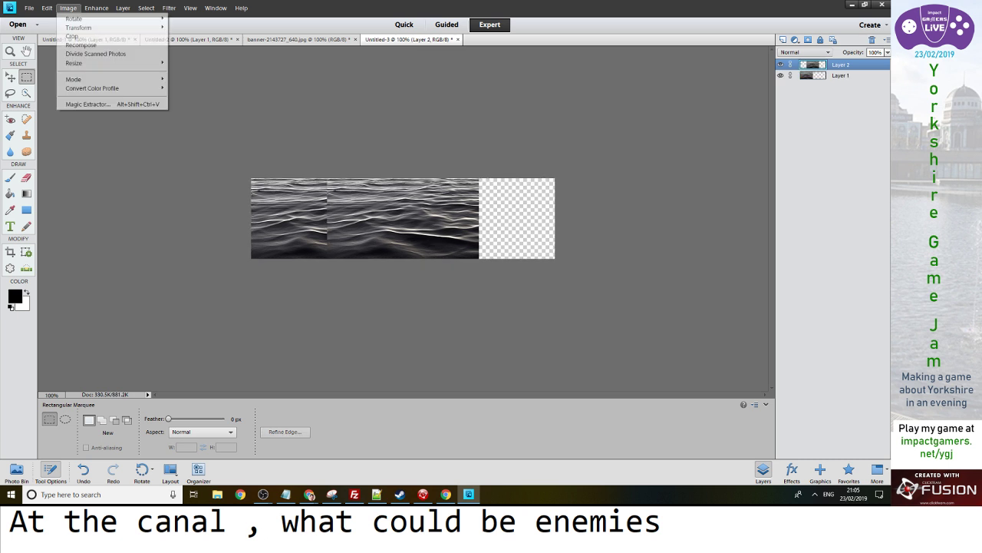
pyautogui.moveTo(77, 22)
pyautogui.click(204, 54)
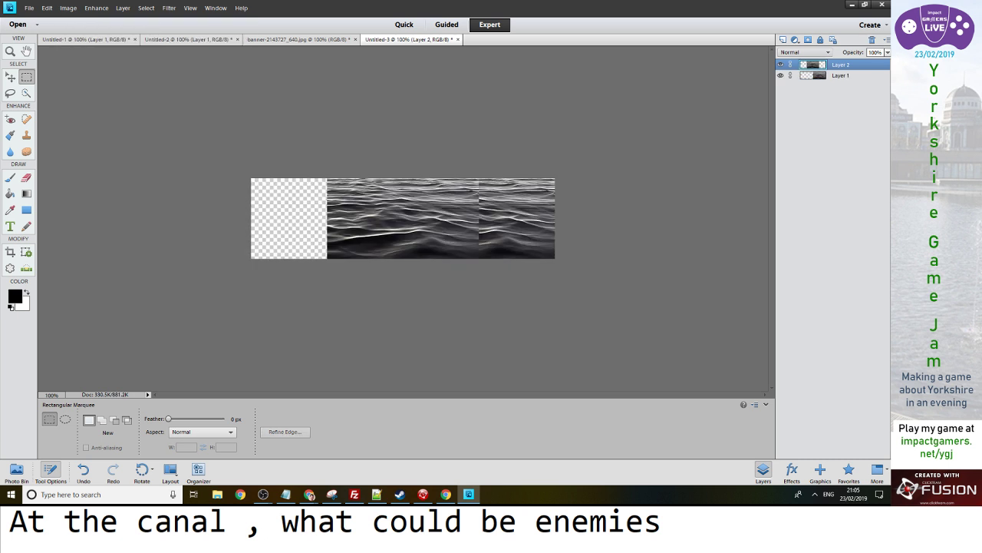
pyautogui.hotkey('ctrl', 'z')
# Flip the pasted water layer horizontally and move it into the empty right half to mirror the original
pyautogui.click(68, 7)
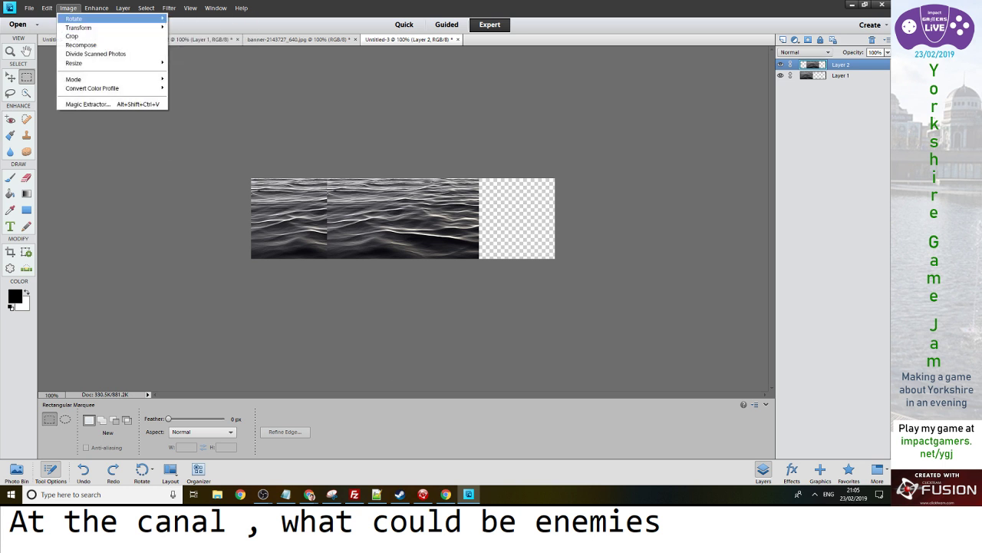
pyautogui.moveTo(77, 18)
pyautogui.click(201, 114)
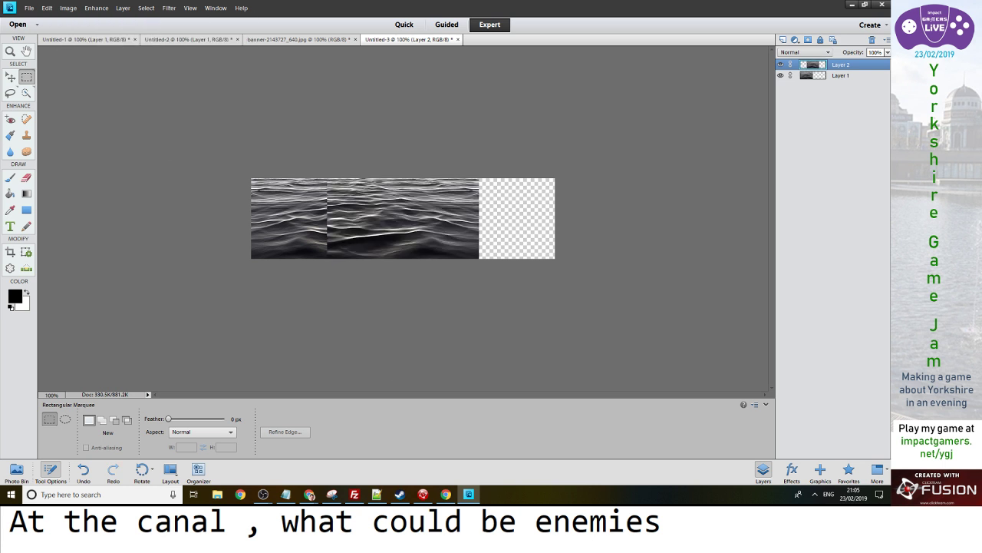
pyautogui.moveTo(403, 261); pyautogui.dragTo(479, 261)
pyautogui.click(479, 261)
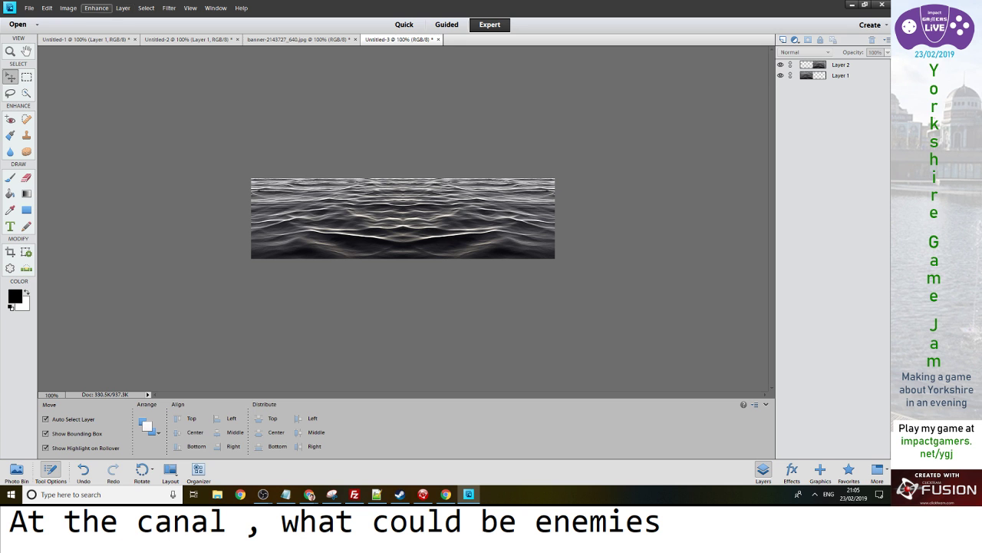
pyautogui.click(96, 8)
pyautogui.press('Escape')
pyautogui.click(95, 7)
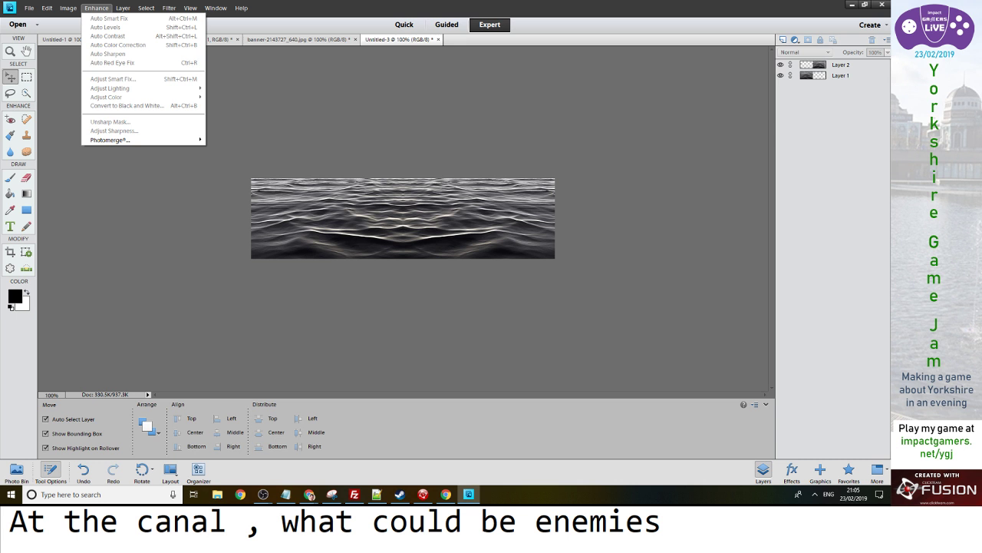
pyautogui.press('Escape')
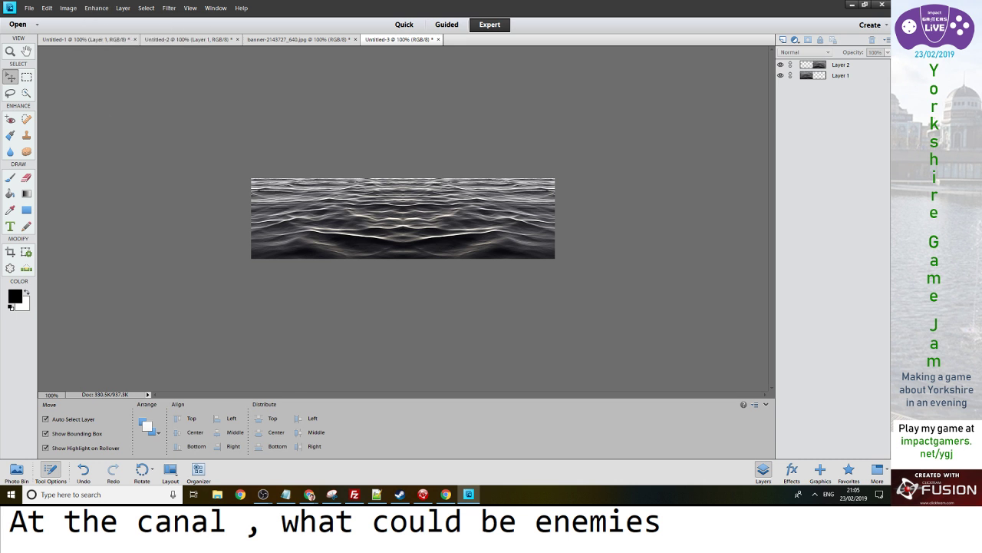
# Try a lasso selection along the front wave crest, and set the Lasso feather to 0 px
pyautogui.press('l')
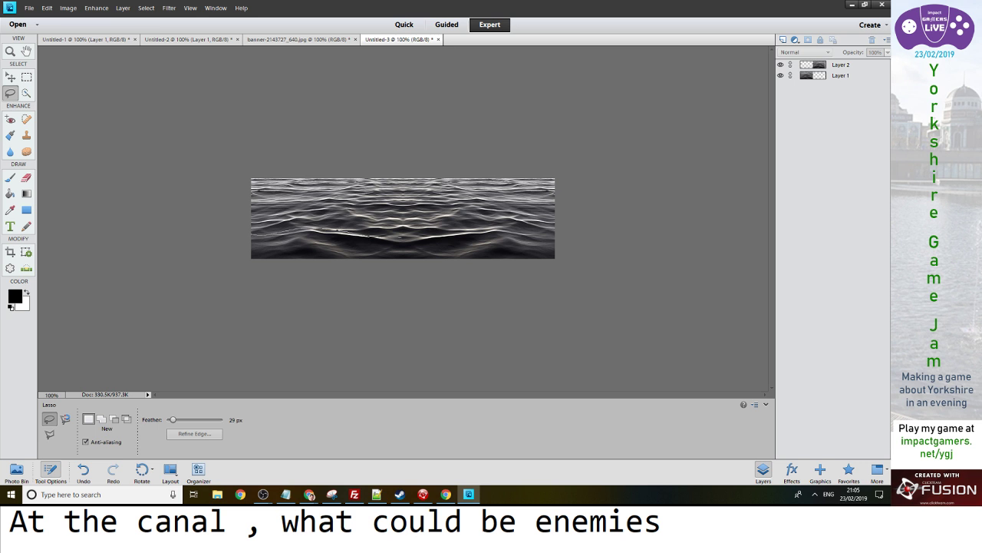
pyautogui.moveTo(433, 232)
pyautogui.mouseDown()
pyautogui.moveTo(503, 232)
pyautogui.moveTo(278, 234)
pyautogui.mouseUp()
pyautogui.press('Return')
pyautogui.moveTo(173, 419); pyautogui.dragTo(167, 419)
# Select the bottom strip of water, extend the selection along the front wave crests with the Lasso, and paste onto a new layer
pyautogui.press('m')
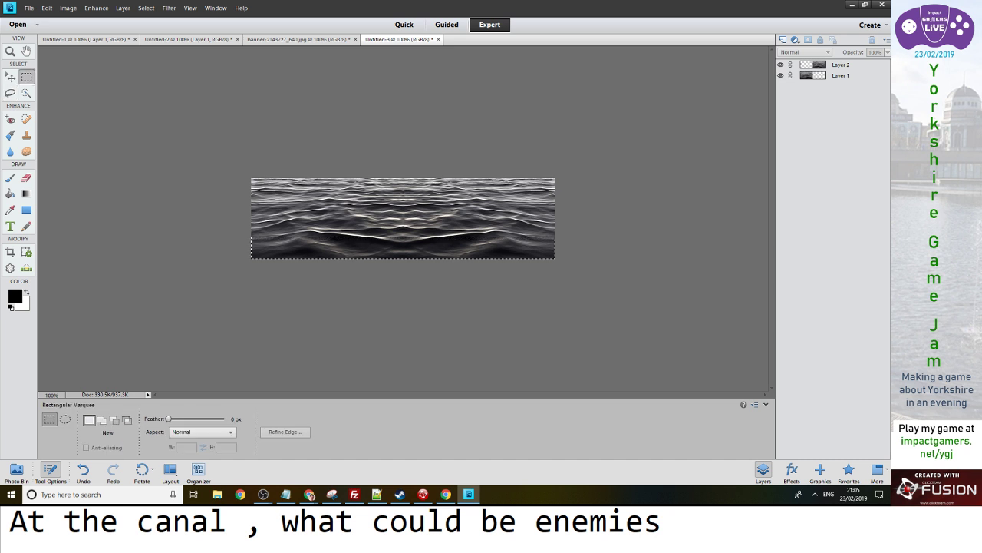
pyautogui.press('l')
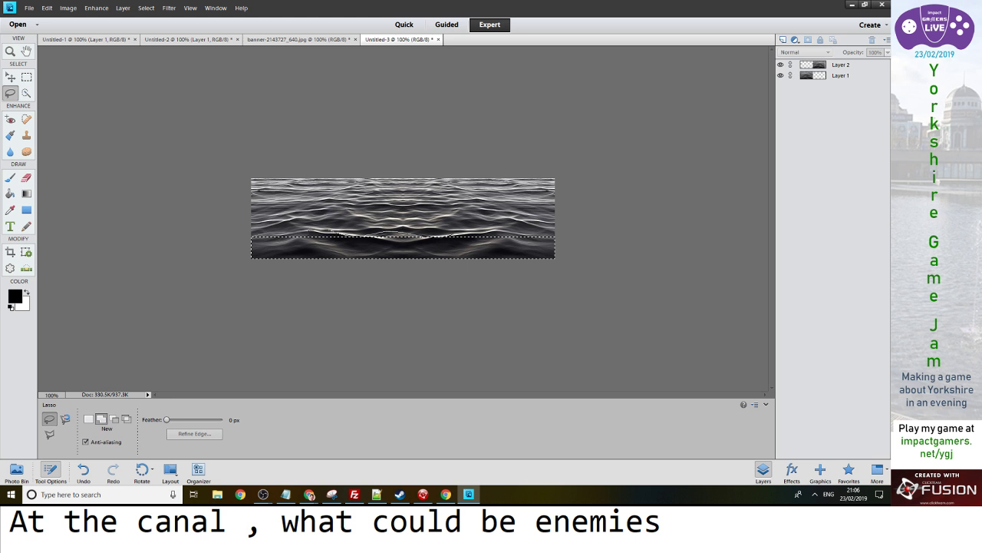
pyautogui.moveTo(500, 230)
pyautogui.mouseDown()
pyautogui.moveTo(536, 237)
pyautogui.moveTo(528, 254)
pyautogui.moveTo(261, 252)
pyautogui.mouseUp()
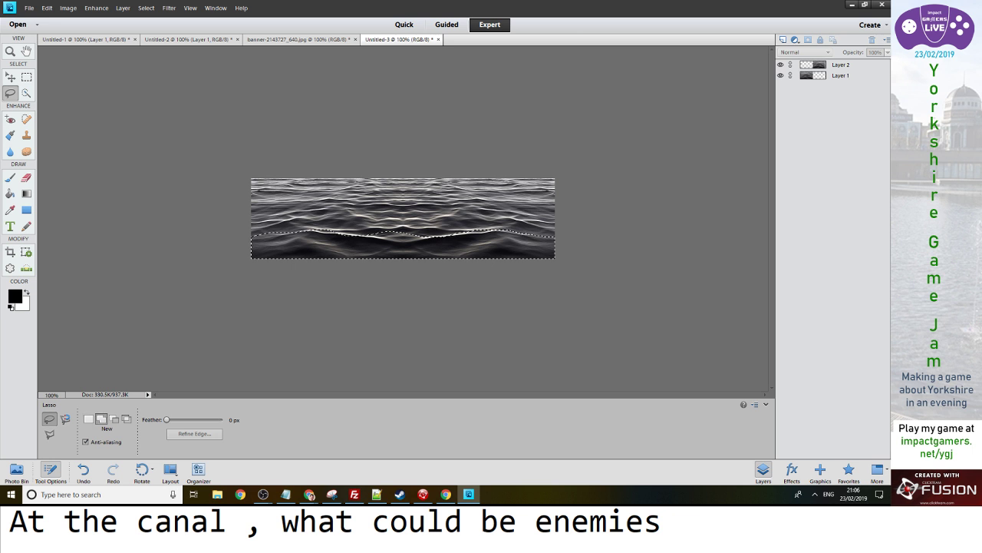
pyautogui.hotkey('ctrl', 'v')
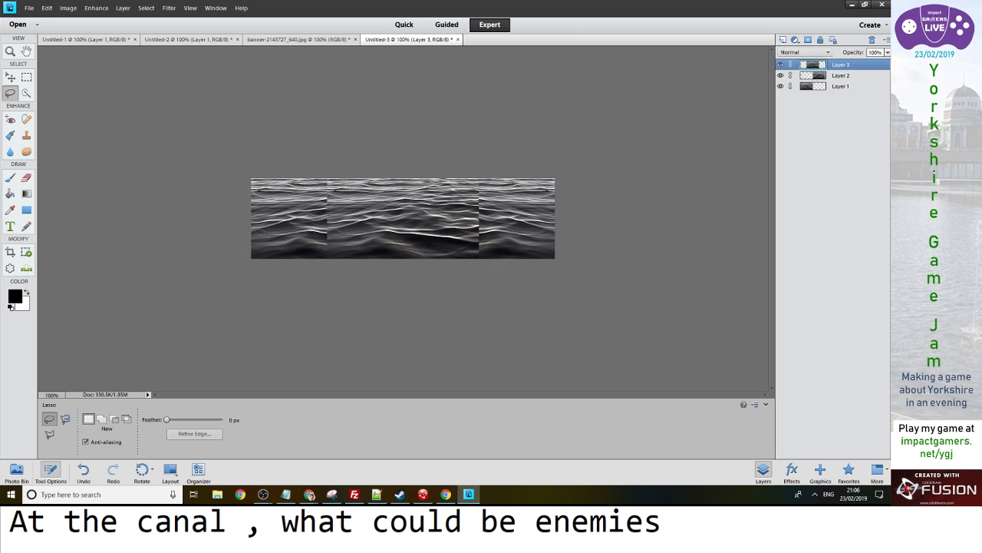
# Undo the last paste, then copy the selected front wave strip from all visible layers and paste it onto a new layer
pyautogui.hotkey('ctrl', 'z')
pyautogui.hotkey('ctrl', 'shift', 'c')
pyautogui.hotkey('ctrl', 'v')
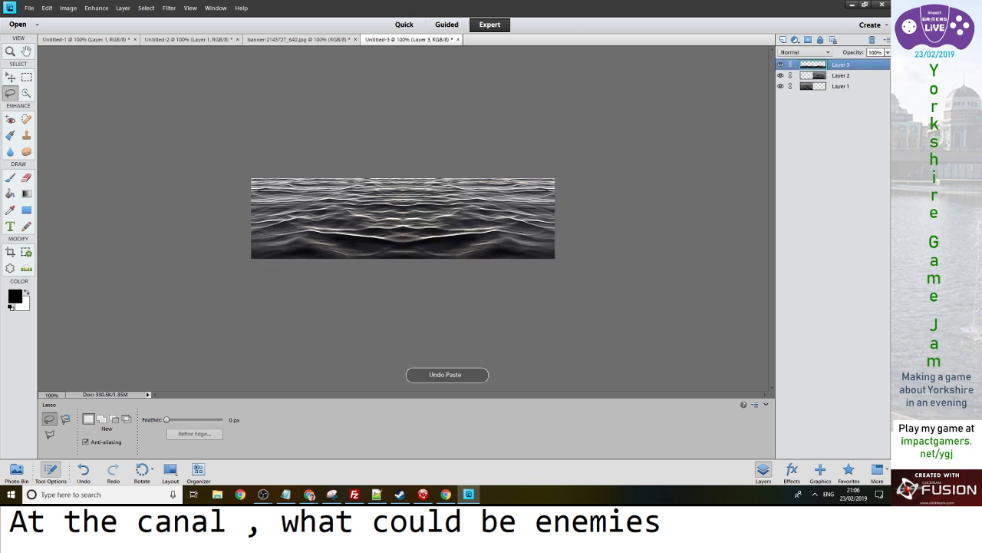
# Merge the two mirrored water halves into one layer and hide it, keeping only the front wave strip on show
pyautogui.click(841, 75)
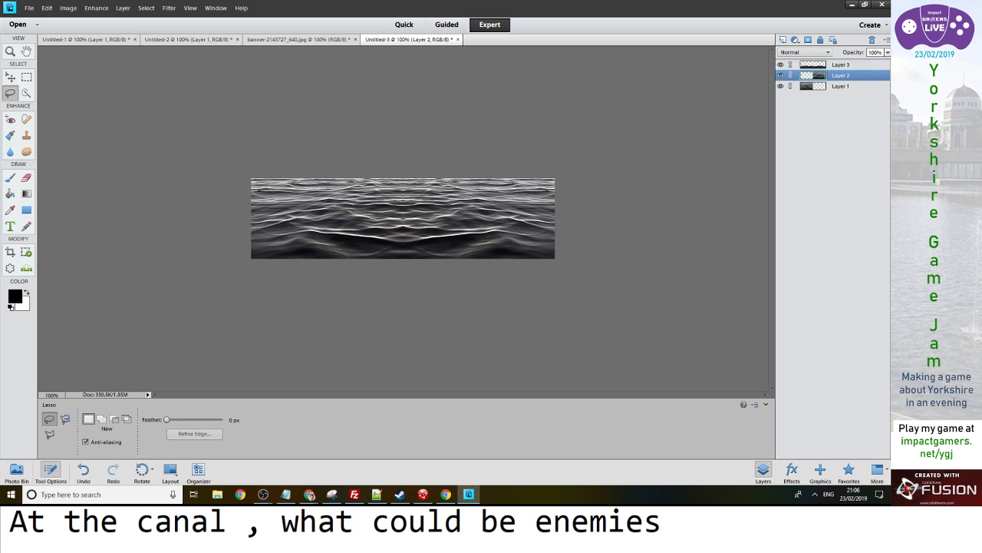
pyautogui.hotkey('ctrl', 'e')
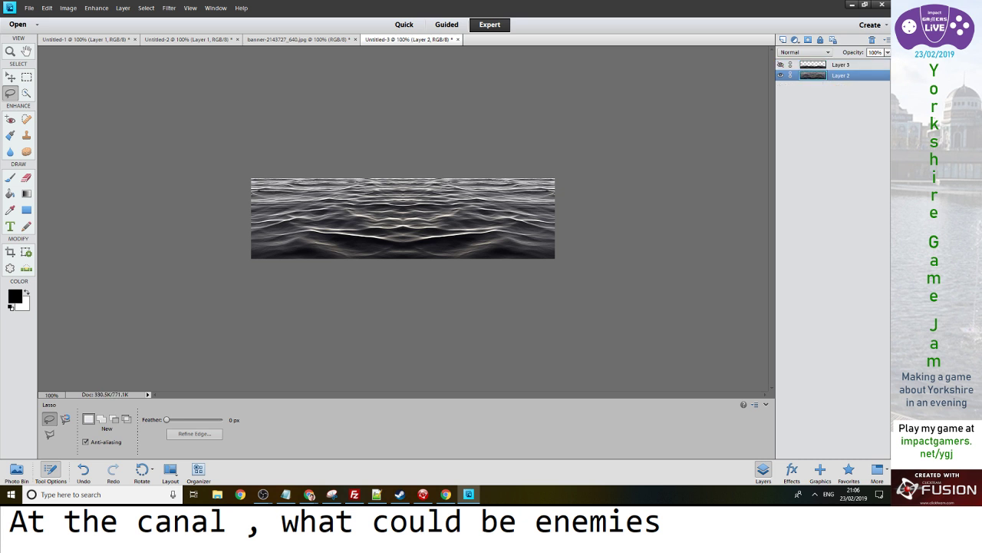
pyautogui.click(781, 75)
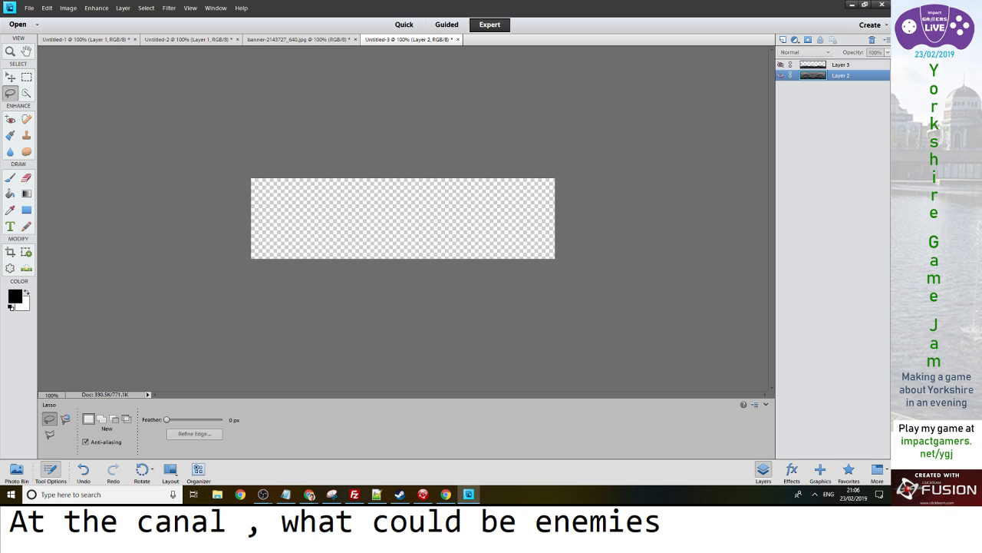
pyautogui.click(782, 75)
pyautogui.click(781, 75)
pyautogui.click(781, 75)
# Select the front wave strip layer (Layer 3) and open the Hue/Saturation adjustment for it
pyautogui.click(96, 8)
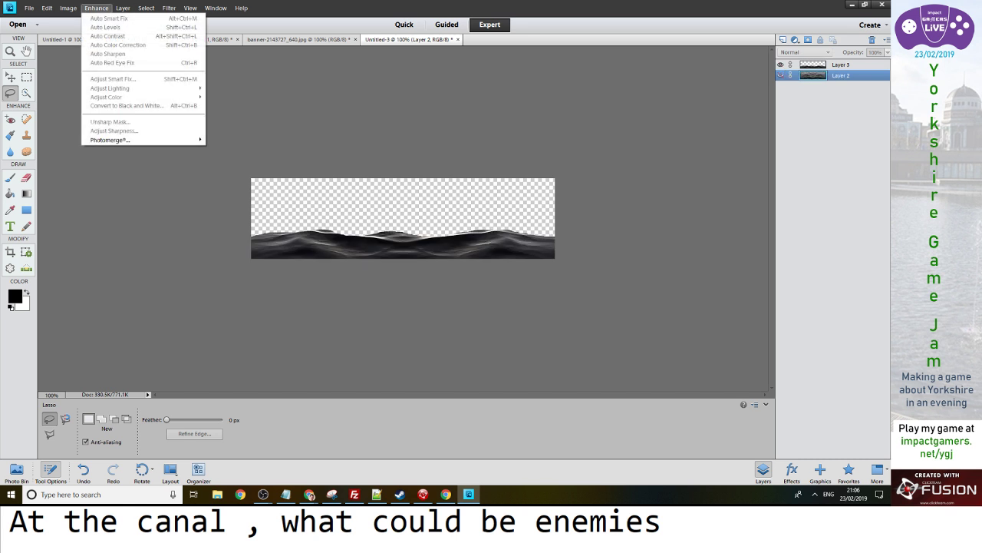
pyautogui.press('Escape')
pyautogui.click(841, 64)
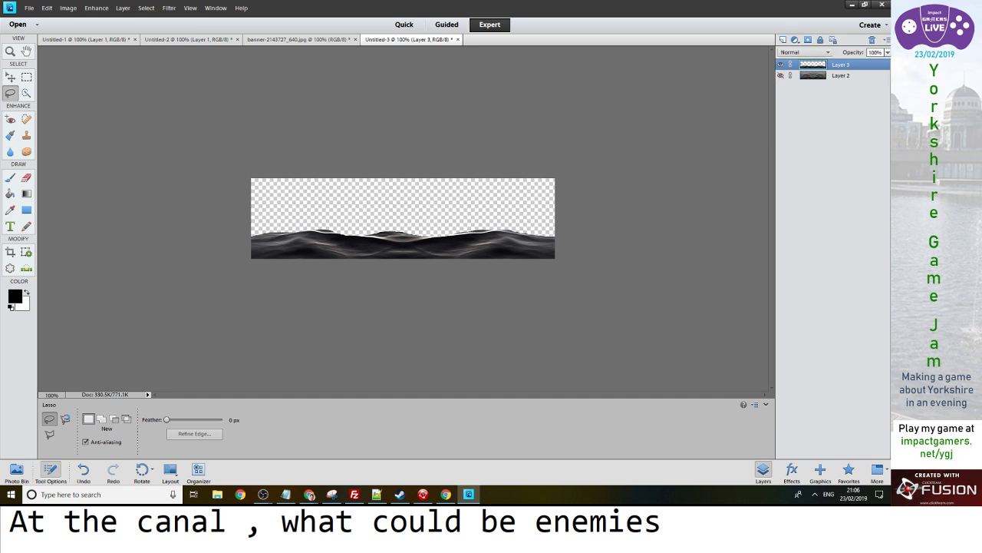
pyautogui.click(96, 8)
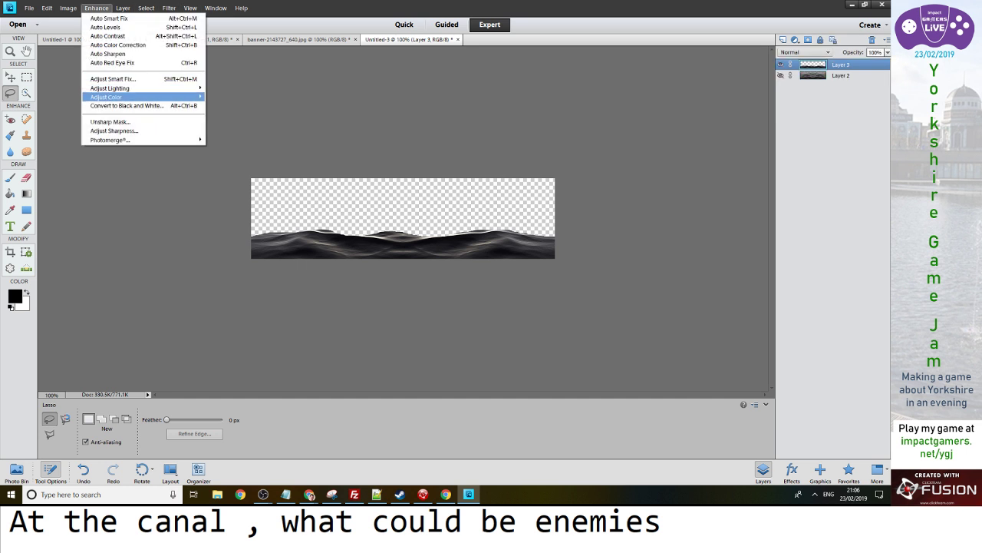
pyautogui.moveTo(115, 97)
pyautogui.click(242, 106)
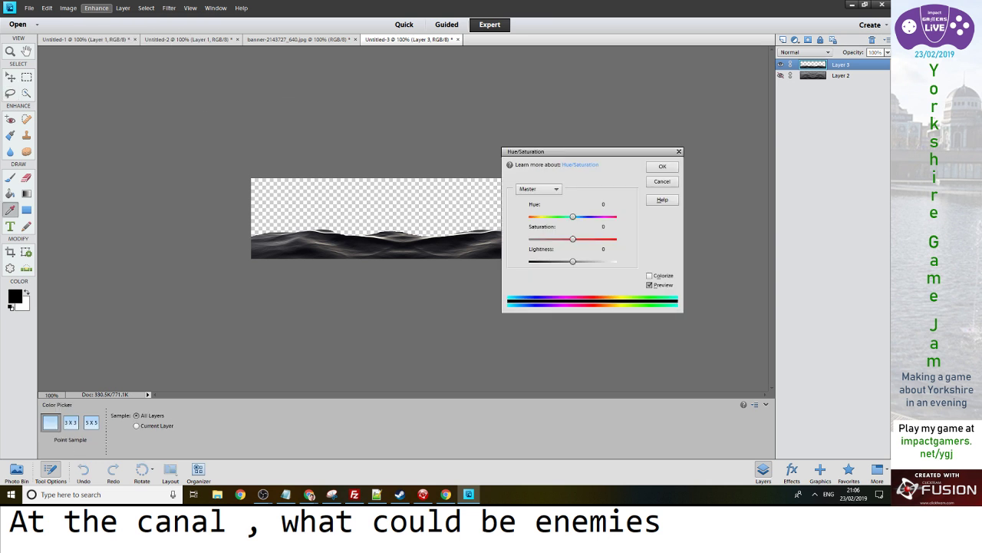
# Colorize the front wave strip on Layer 3 dark teal, with a saturation of 15
pyautogui.click(650, 276)
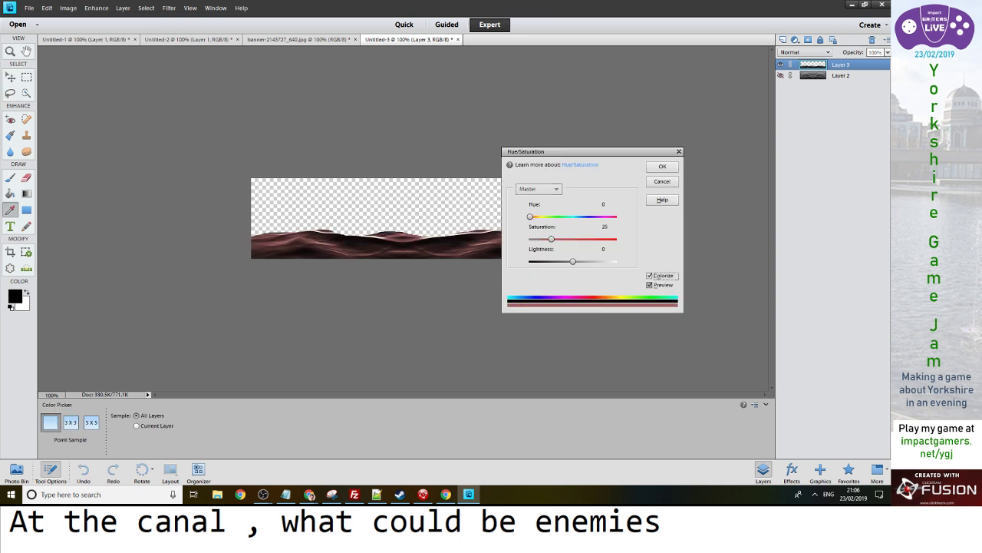
pyautogui.moveTo(551, 239); pyautogui.dragTo(573, 239)
pyautogui.moveTo(530, 216); pyautogui.dragTo(576, 216)
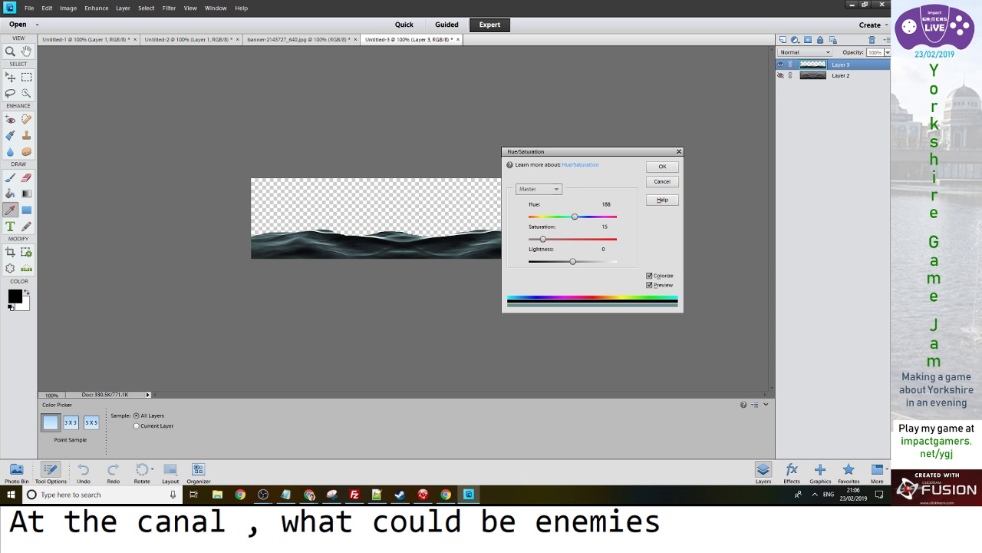
pyautogui.moveTo(575, 216)
pyautogui.mouseDown()
pyautogui.moveTo(543, 239)
pyautogui.moveTo(568, 217)
pyautogui.mouseUp()
pyautogui.click(663, 167)
# Colorize the full water image on Layer 2 teal, with hue 170 and saturation 16
pyautogui.click(840, 75)
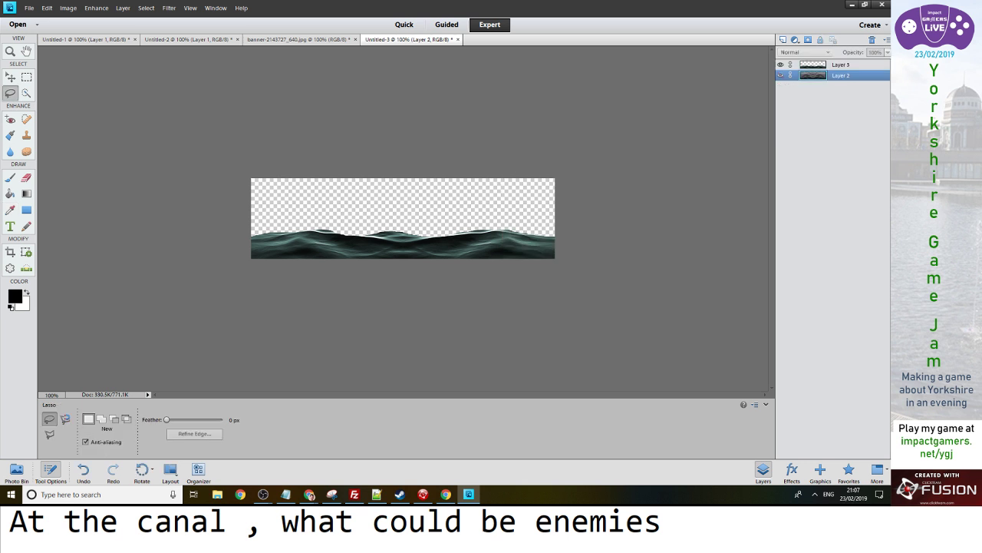
pyautogui.click(96, 8)
pyautogui.press('Escape')
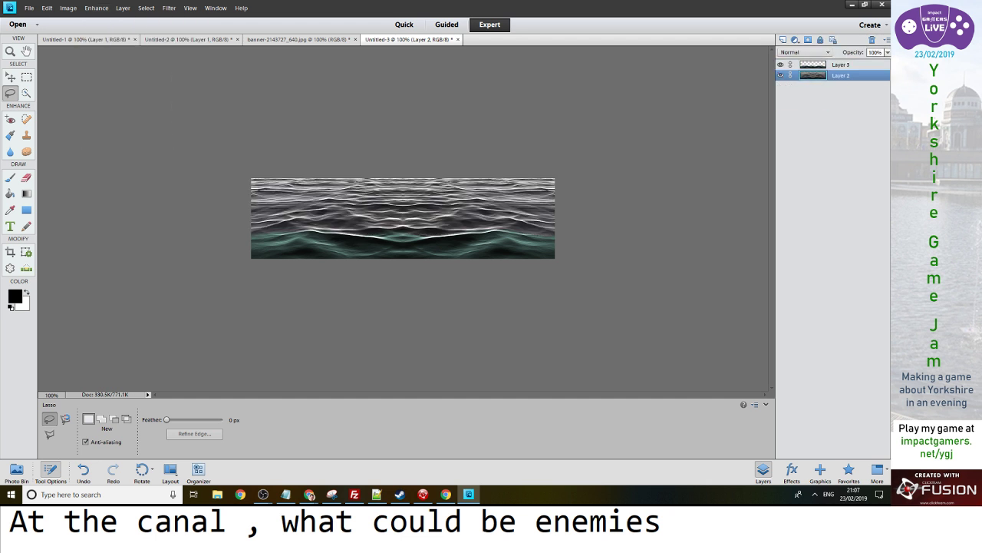
pyautogui.click(96, 8)
pyautogui.moveTo(146, 97)
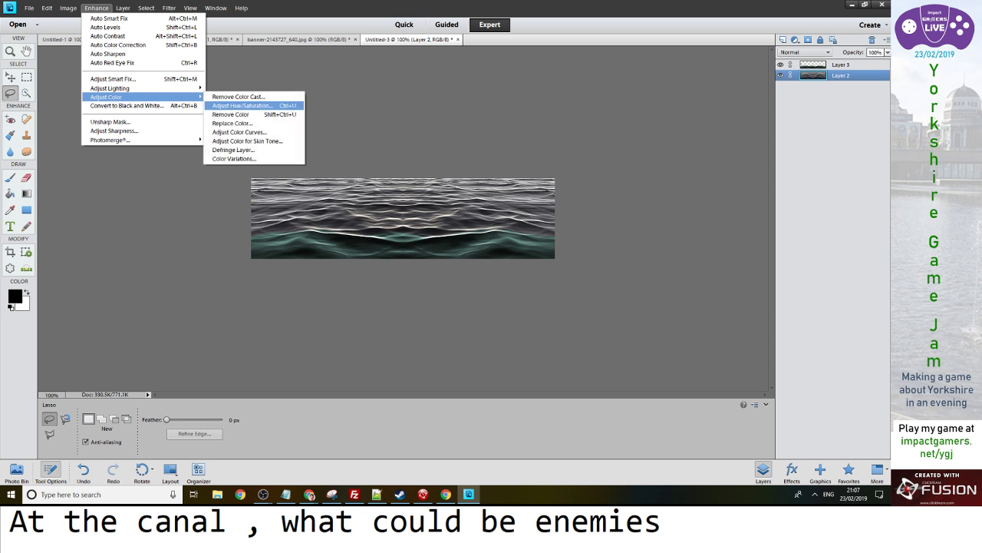
pyautogui.click(241, 106)
pyautogui.click(649, 275)
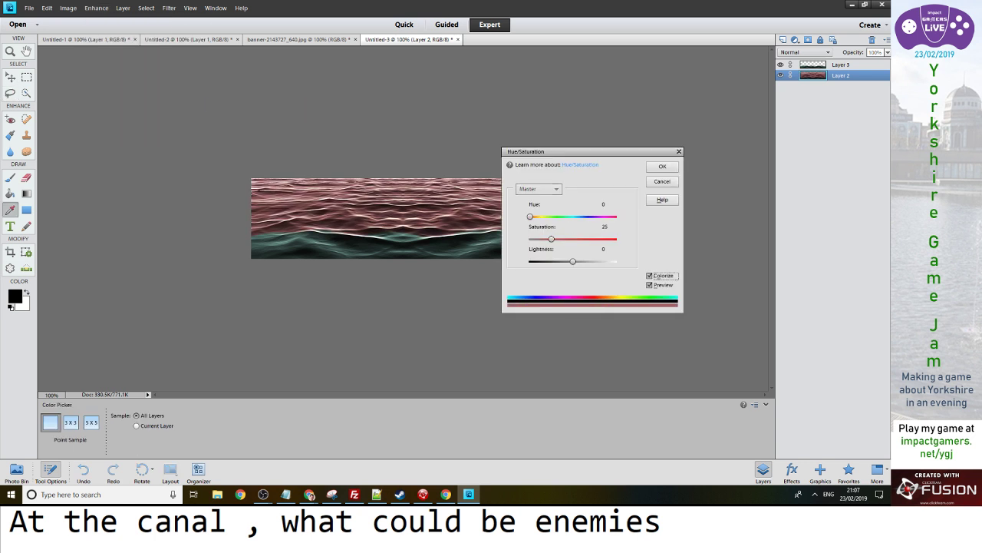
pyautogui.moveTo(529, 217); pyautogui.dragTo(544, 239)
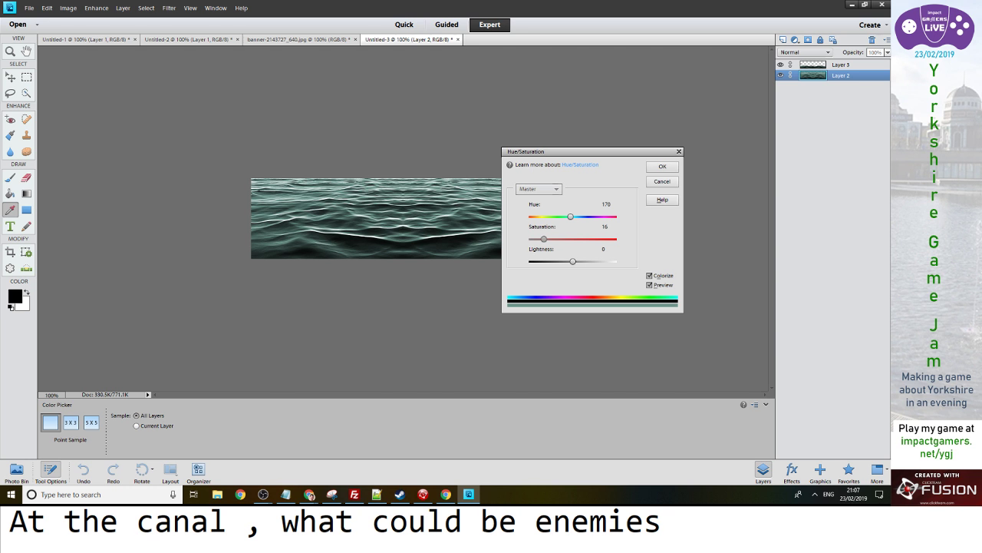
pyautogui.press('Return')
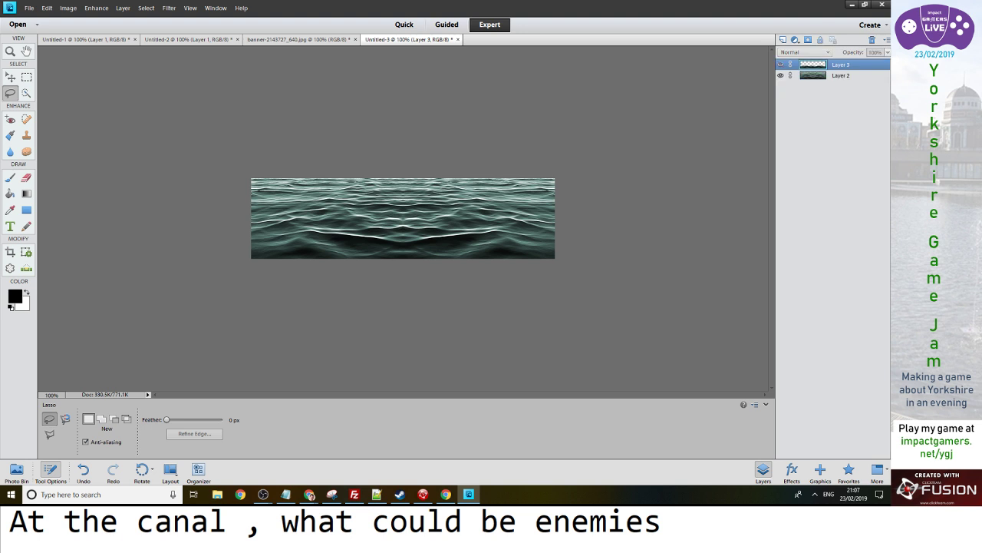
# Save the image with only Layer 2 showing as a PNG named waves0 on the Desktop
pyautogui.hotkey('ctrl', 's')
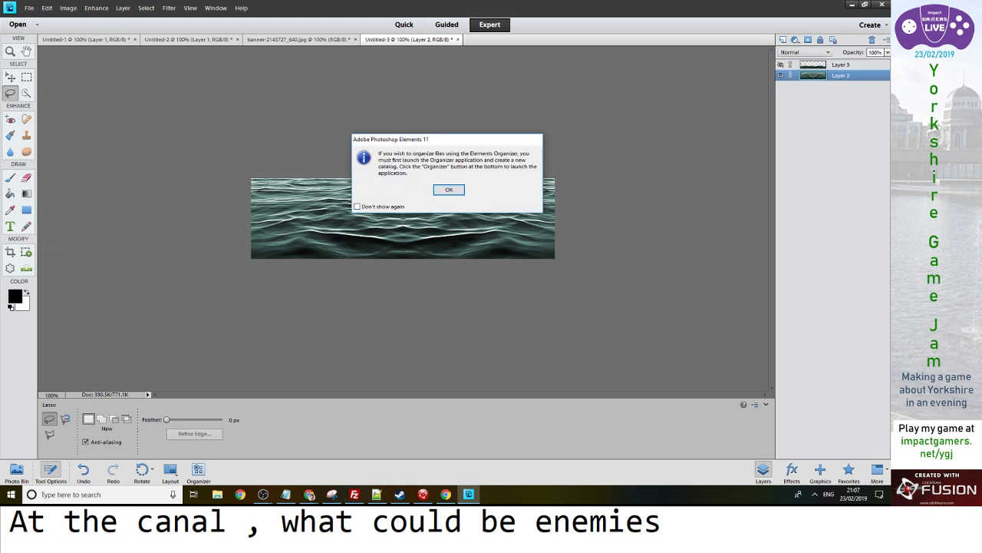
pyautogui.press('Return')
pyautogui.click(551, 382)
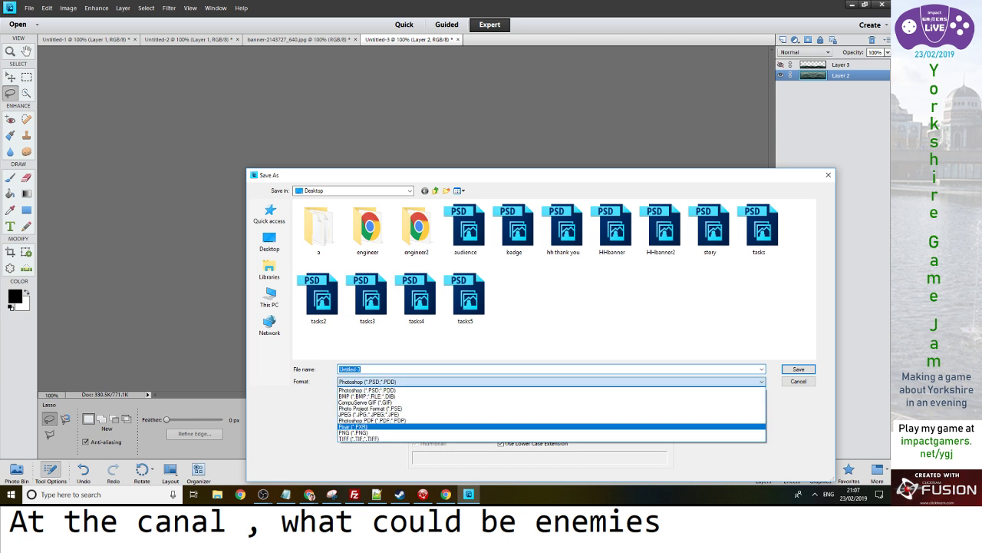
pyautogui.click(551, 432)
pyautogui.click(368, 369)
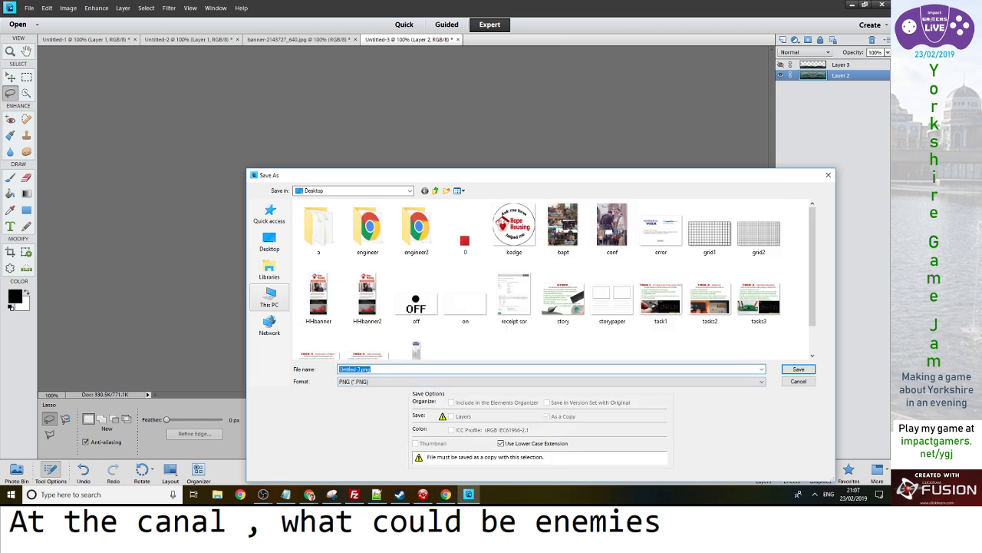
pyautogui.write('waves')
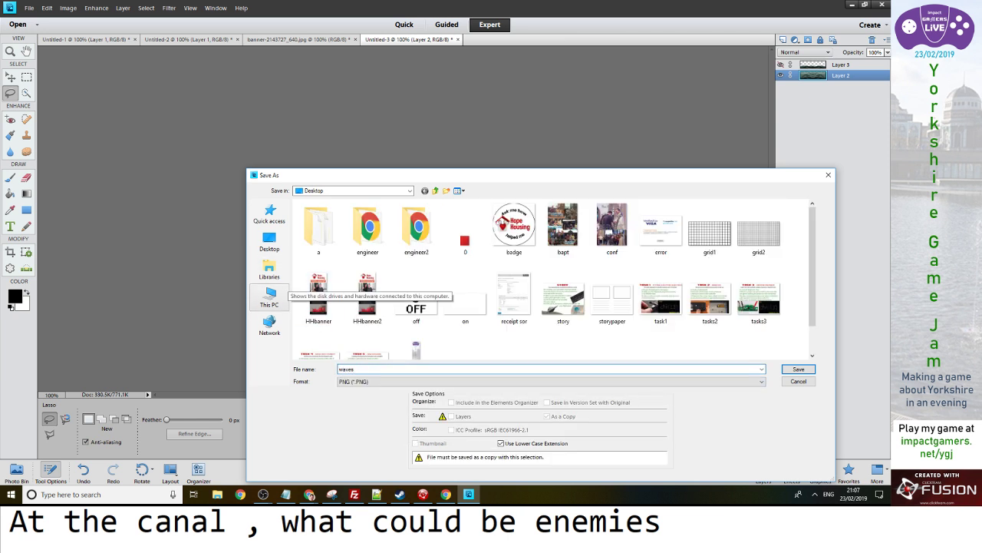
pyautogui.press('Return')
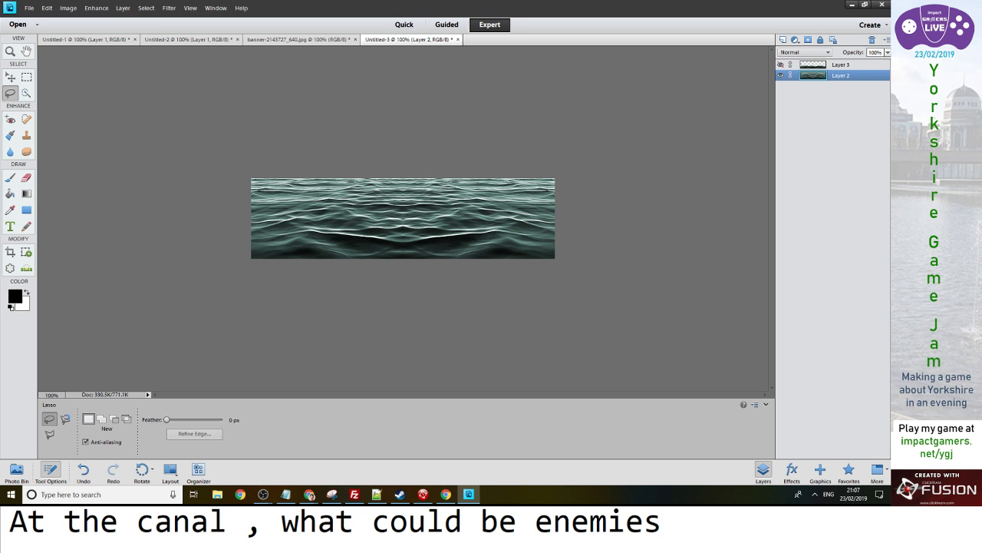
# Show only Layer 3 and save it as a second waves PNG on the Desktop, without interlacing
pyautogui.click(781, 75)
pyautogui.click(780, 65)
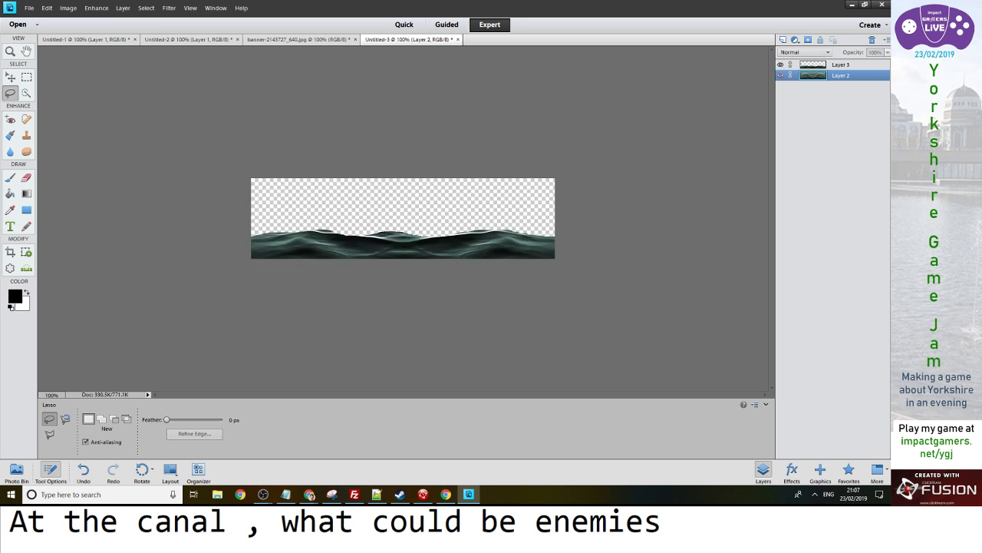
pyautogui.click(840, 64)
pyautogui.press('Return')
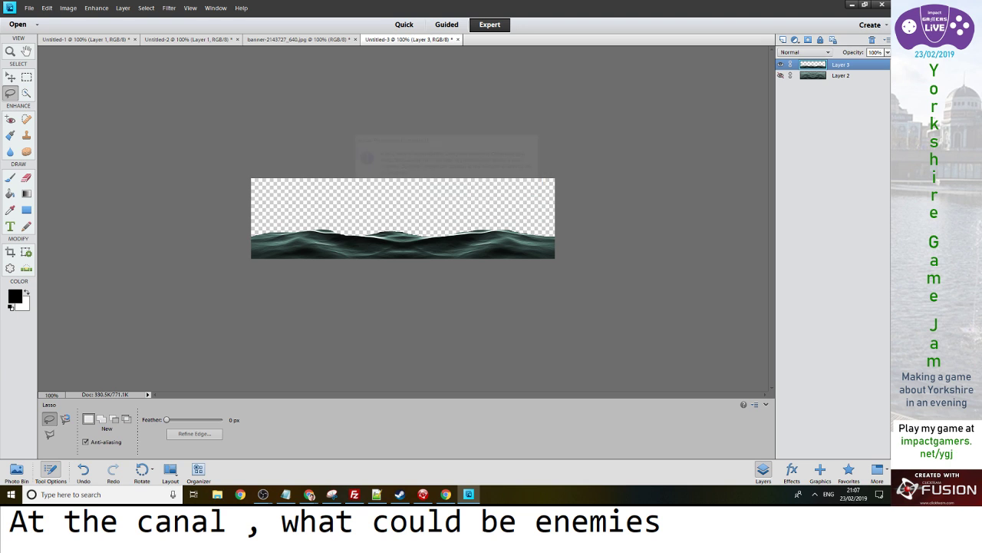
pyautogui.click(551, 381)
pyautogui.click(551, 432)
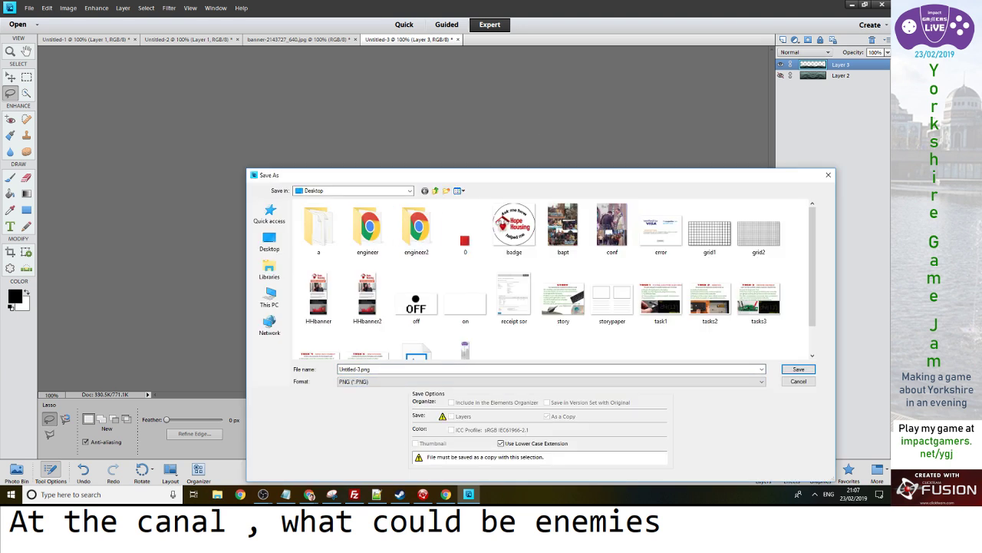
pyautogui.doubleClick(353, 369)
pyautogui.write('waves')
pyautogui.press('Return')
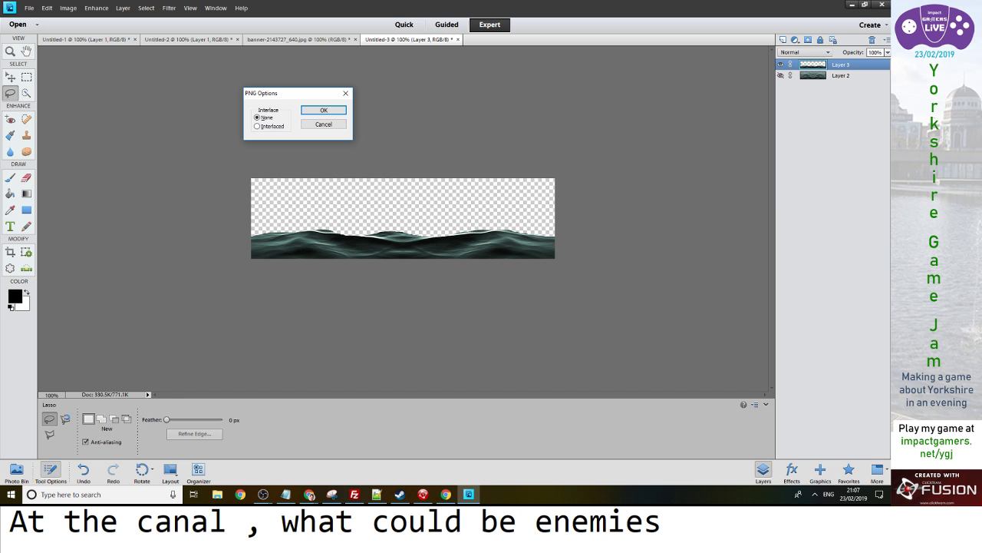
pyautogui.press('Return')
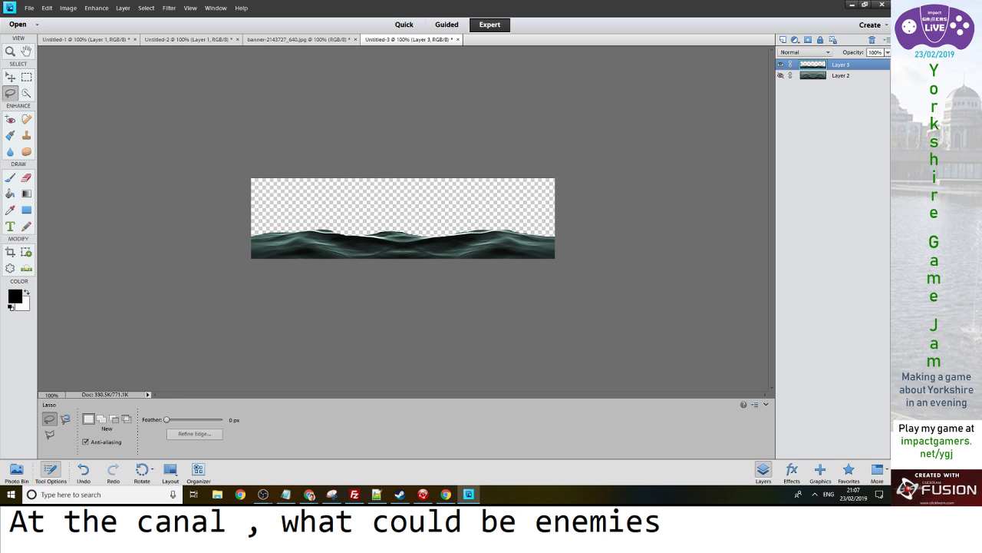
# Switch to Clickteam Fusion and add an Active object to Frame 1, beside the wool objects near the mill photo
pyautogui.hotkey('alt', 'Tab')
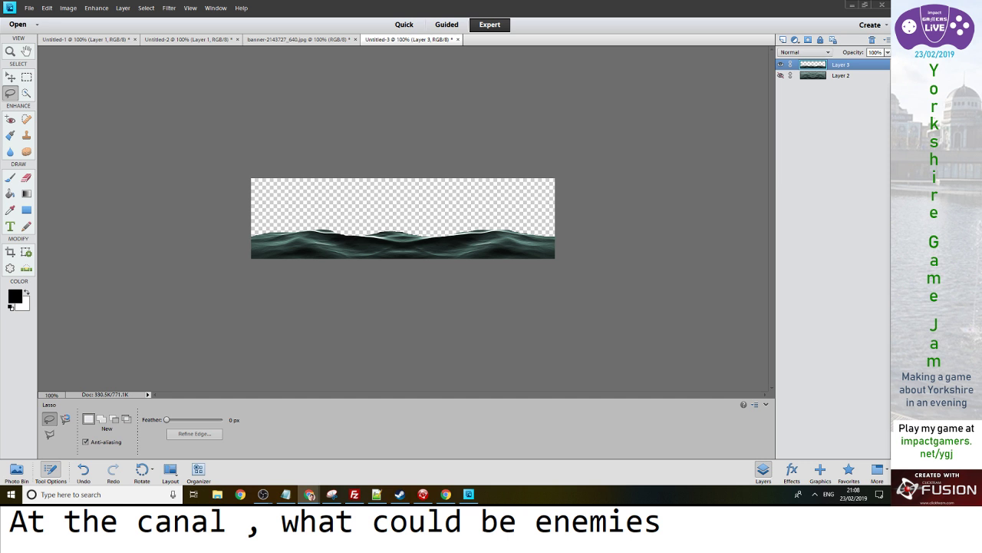
pyautogui.hotkey('alt', 'Tab')
pyautogui.hotkey('alt', 'Tab')
pyautogui.hotkey('alt', 'Tab')
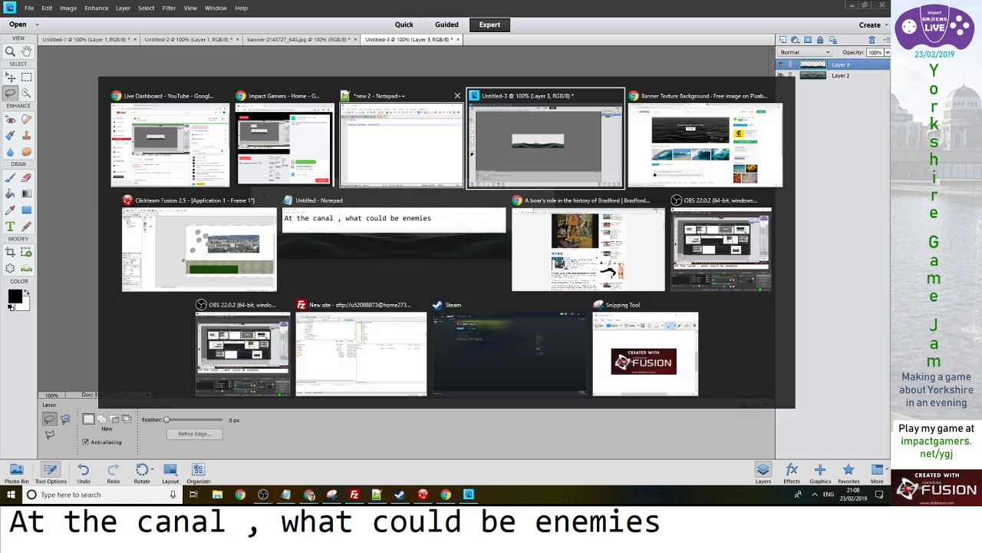
pyautogui.hotkey('alt', 'Tab')
pyautogui.hotkey('alt', 'Tab')
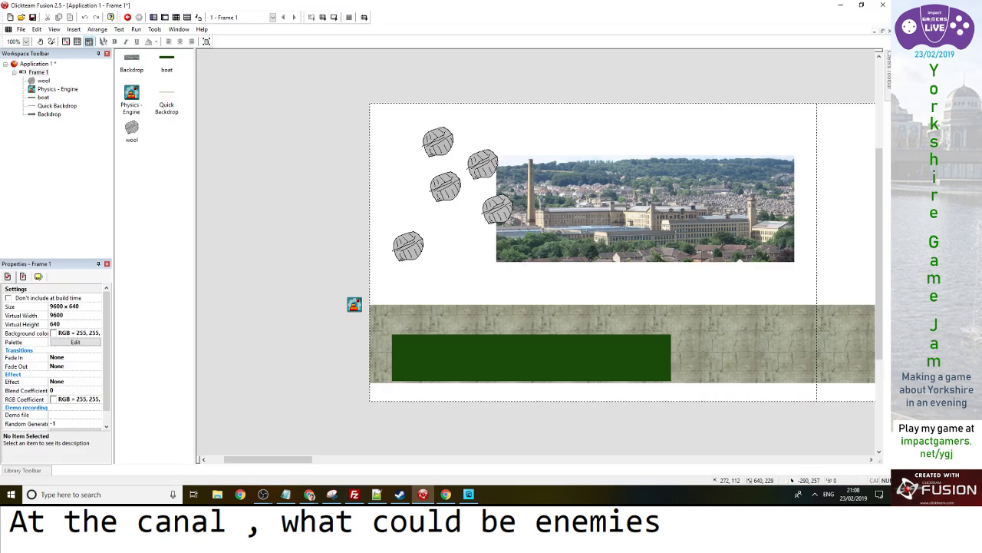
pyautogui.press('Insert')
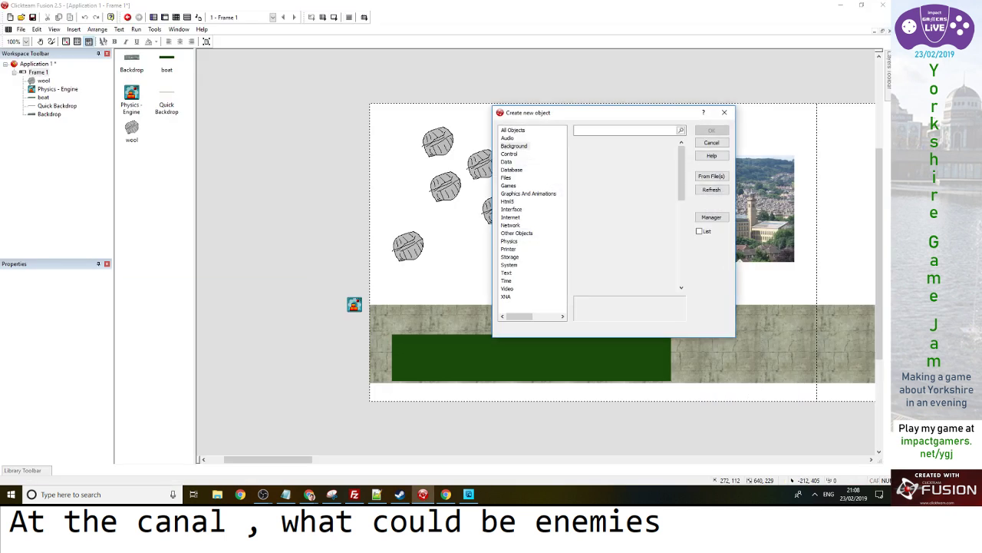
pyautogui.doubleClick(591, 146)
pyautogui.click(479, 205)
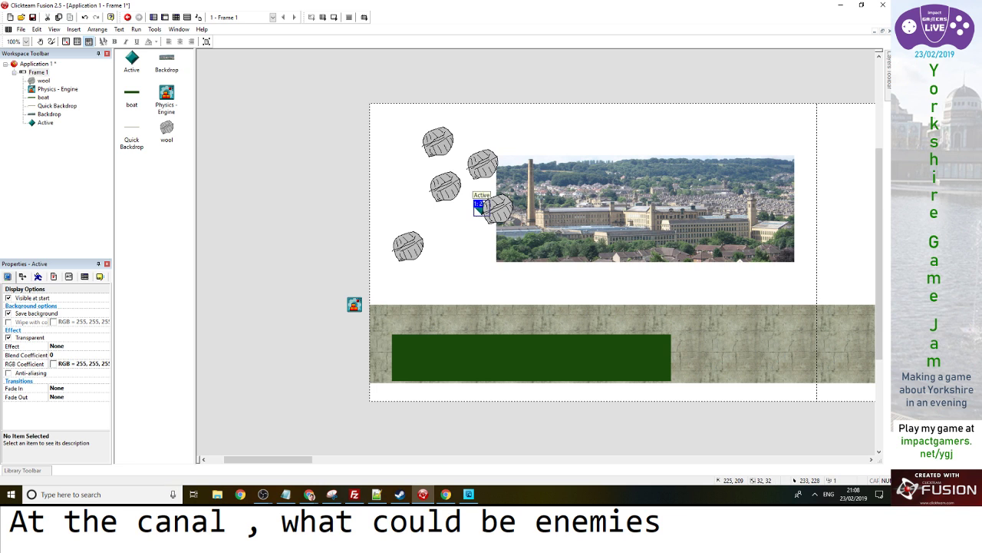
# Open the new Active object's picture for editing and browse the Desktop for an image to import
pyautogui.doubleClick(478, 205)
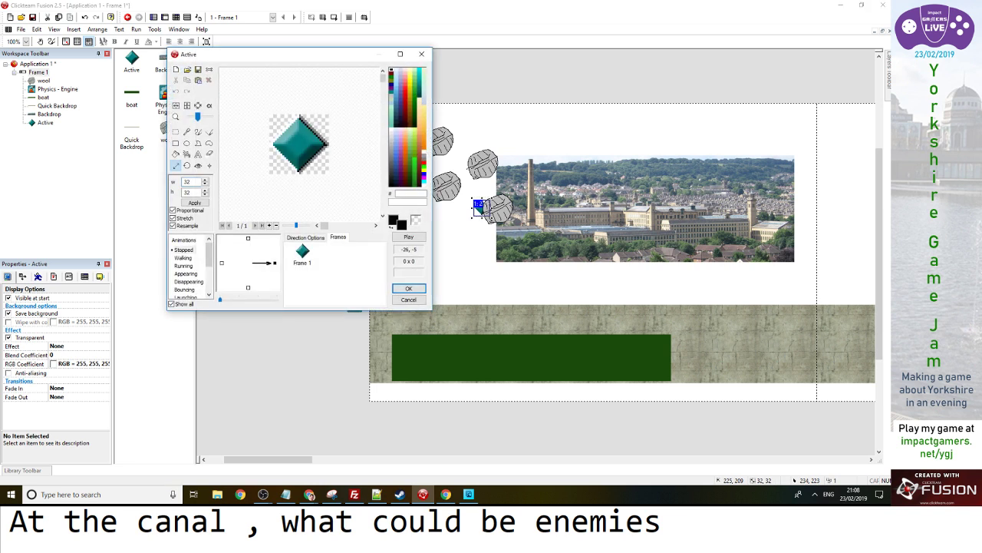
pyautogui.click(187, 69)
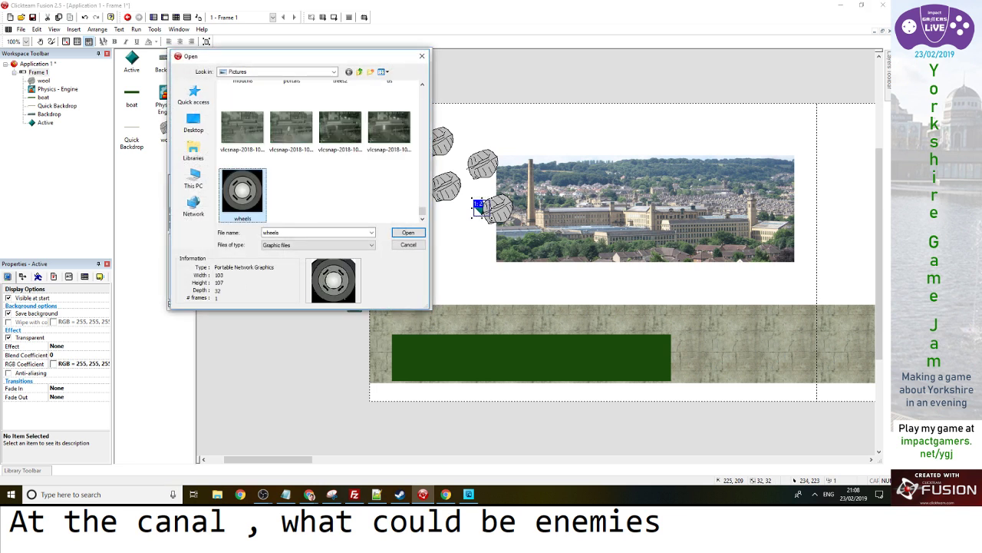
pyautogui.click(193, 123)
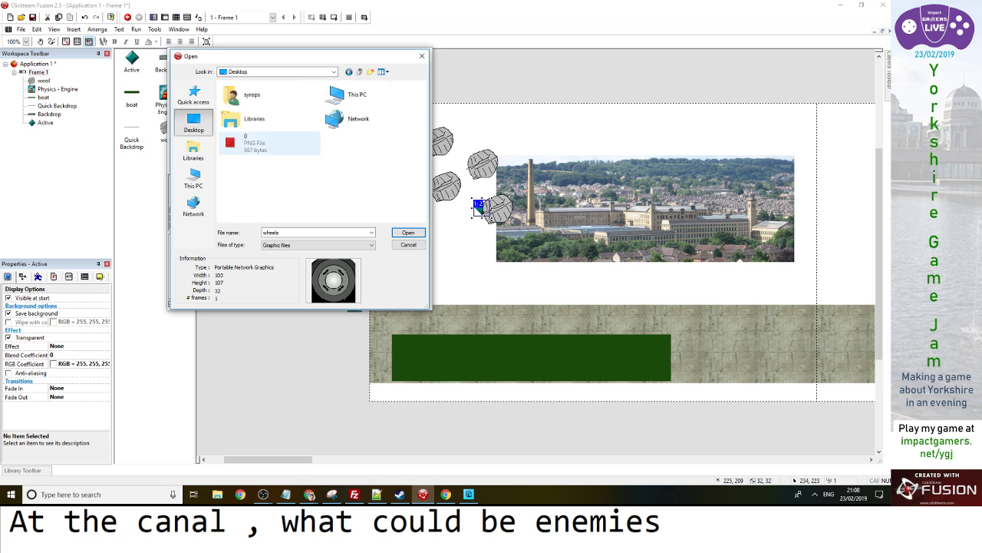
pyautogui.press('w')
pyautogui.press('t')
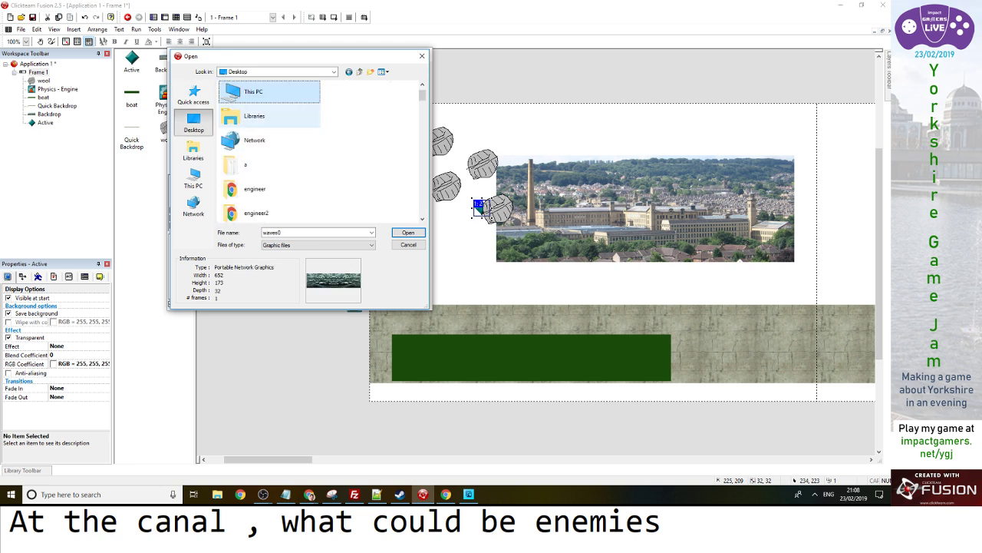
pyautogui.press('Return')
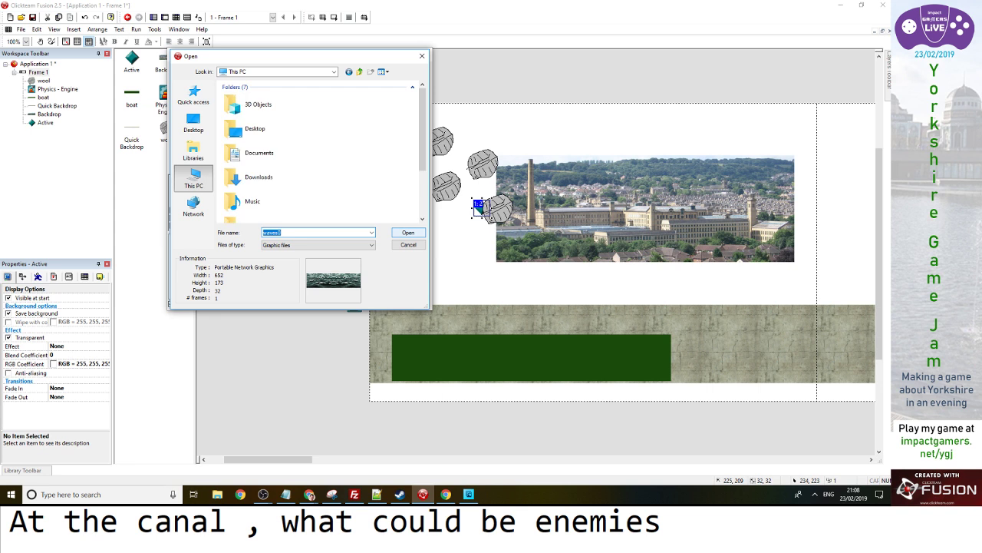
pyautogui.press('Return')
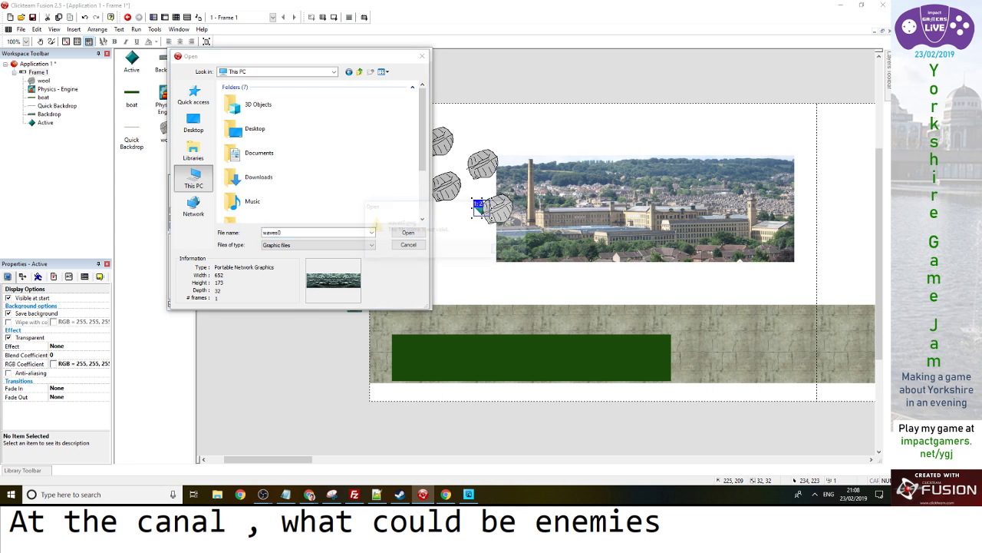
pyautogui.press('Return')
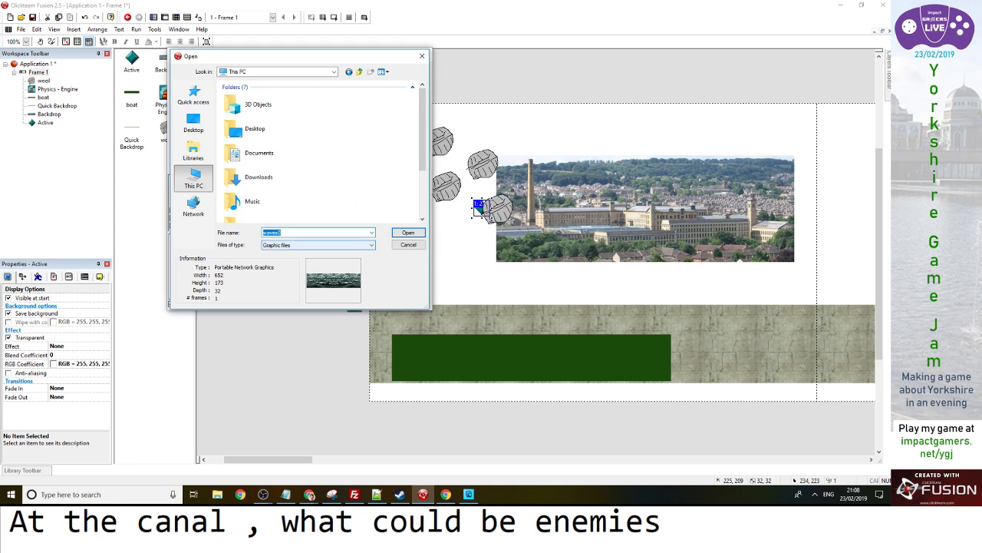
pyautogui.click(270, 177)
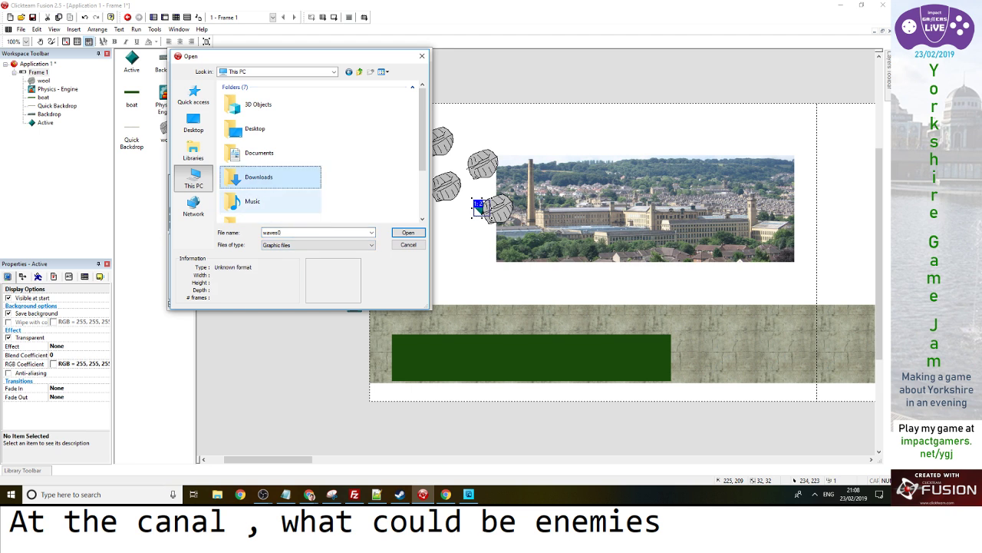
pyautogui.scroll(-2, 270, 199)
pyautogui.click(193, 123)
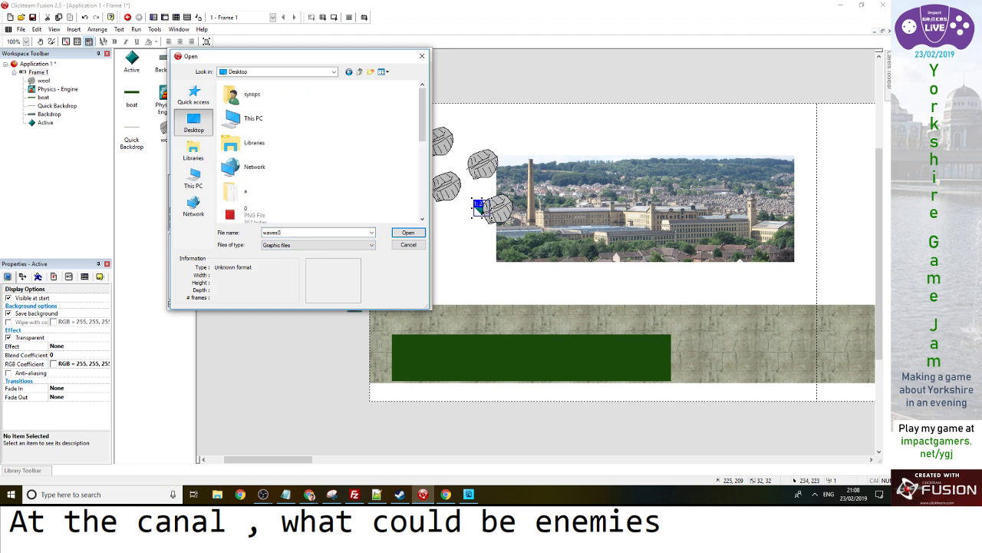
pyautogui.doubleClick(253, 118)
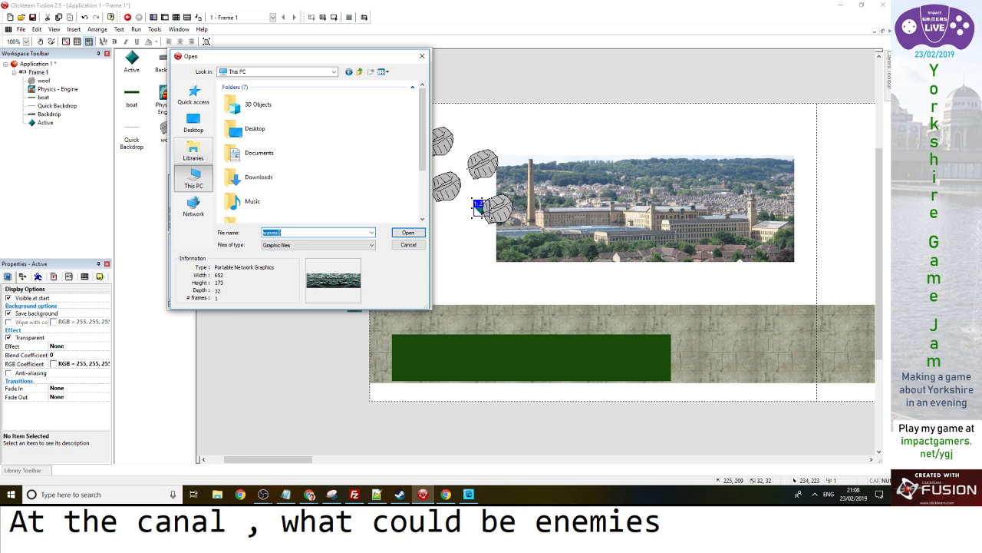
# Import the waves0 image from the Desktop as the Active object's picture with the default import options and accept it
pyautogui.click(194, 123)
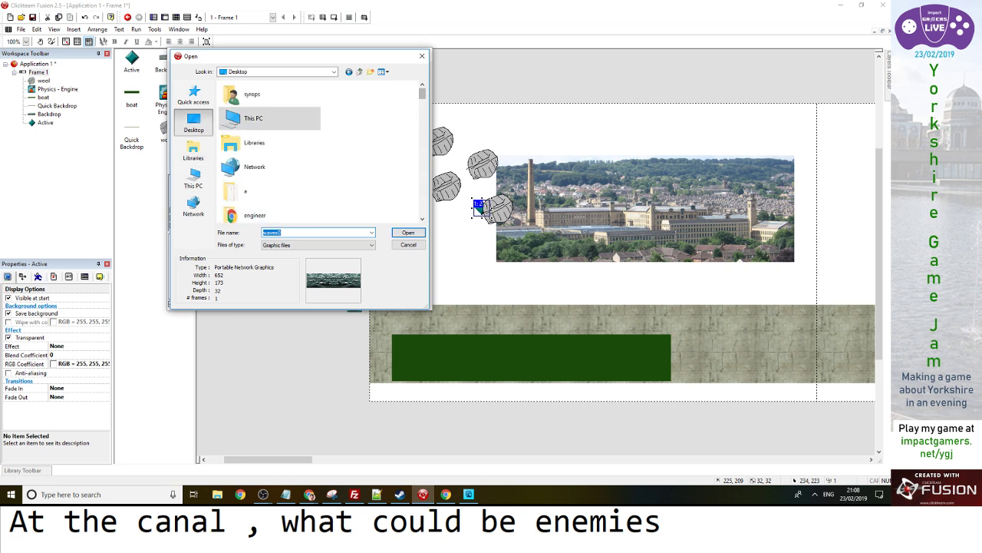
pyautogui.moveTo(422, 94); pyautogui.dragTo(423, 214)
pyautogui.doubleClick(268, 163)
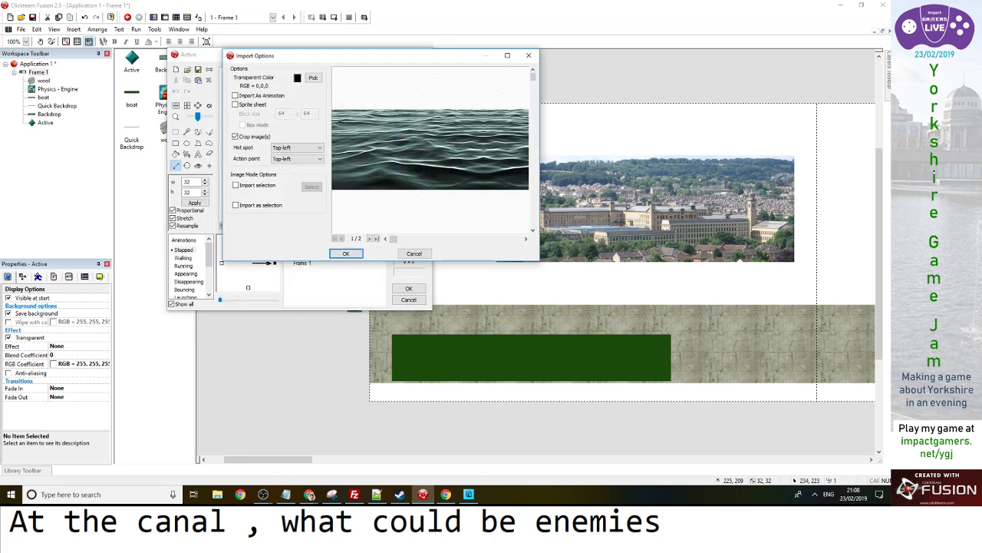
pyautogui.click(345, 253)
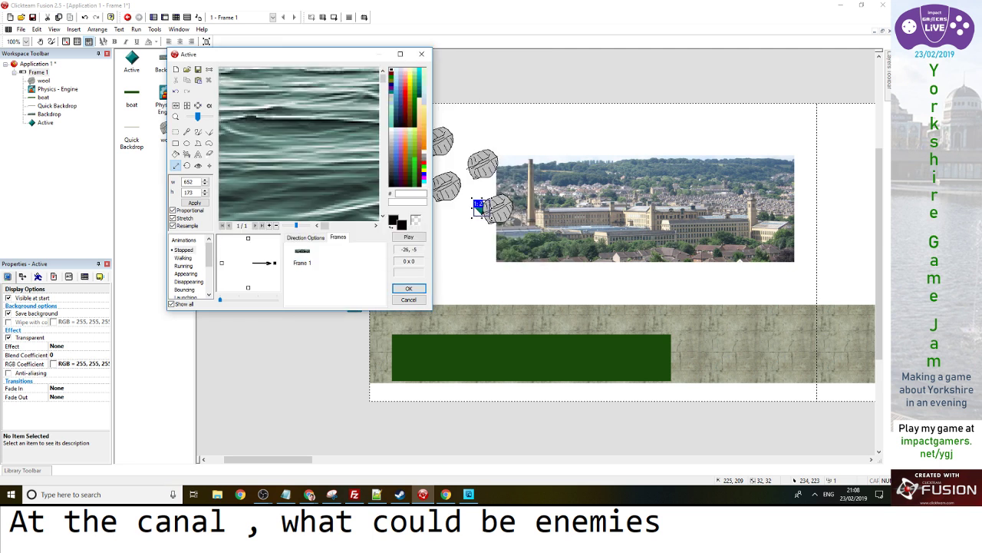
pyautogui.click(409, 288)
# Transfer the wave object onto layer 3 by cutting and pasting it, and place it in the frame's bottom-left corner over the boat
pyautogui.moveTo(425, 338); pyautogui.dragTo(440, 391)
pyautogui.rightClick(440, 390)
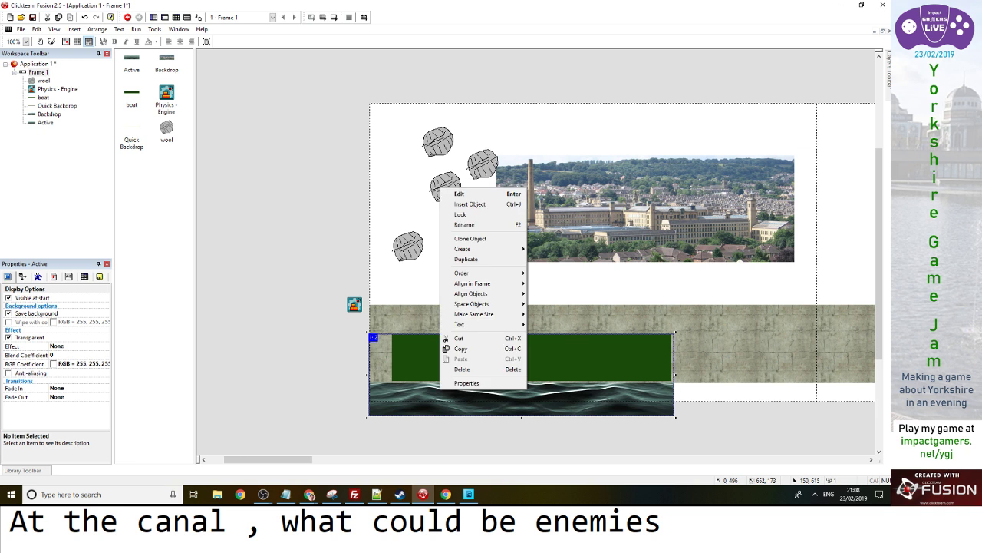
pyautogui.click(463, 402)
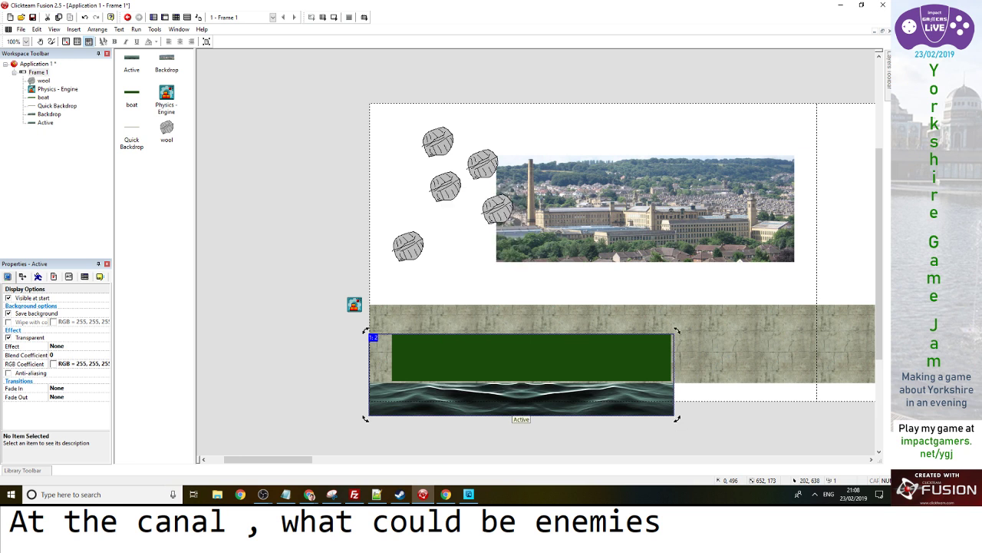
pyautogui.press('Delete')
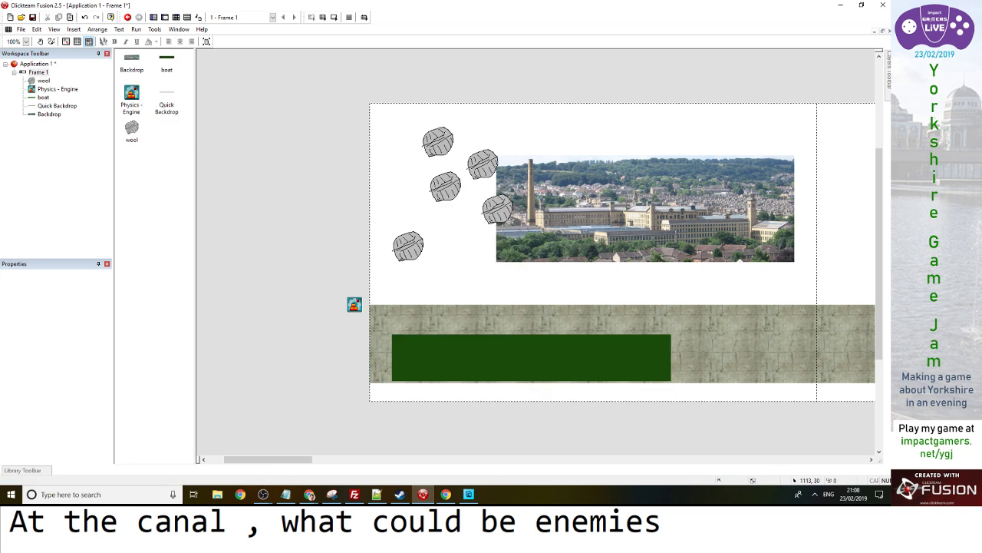
pyautogui.moveTo(888, 73)
pyautogui.click(859, 88)
pyautogui.click(373, 368)
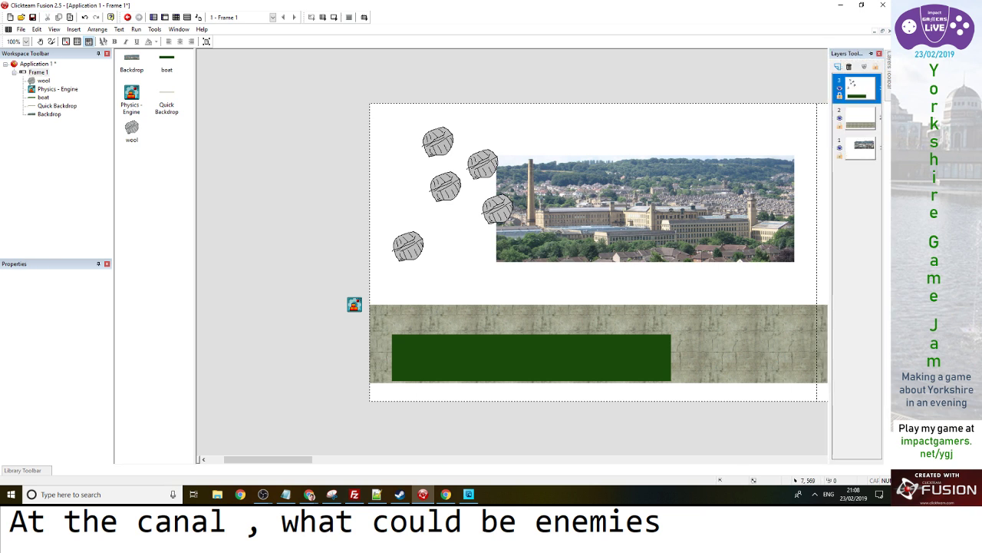
pyautogui.hotkey('ctrl', 'z')
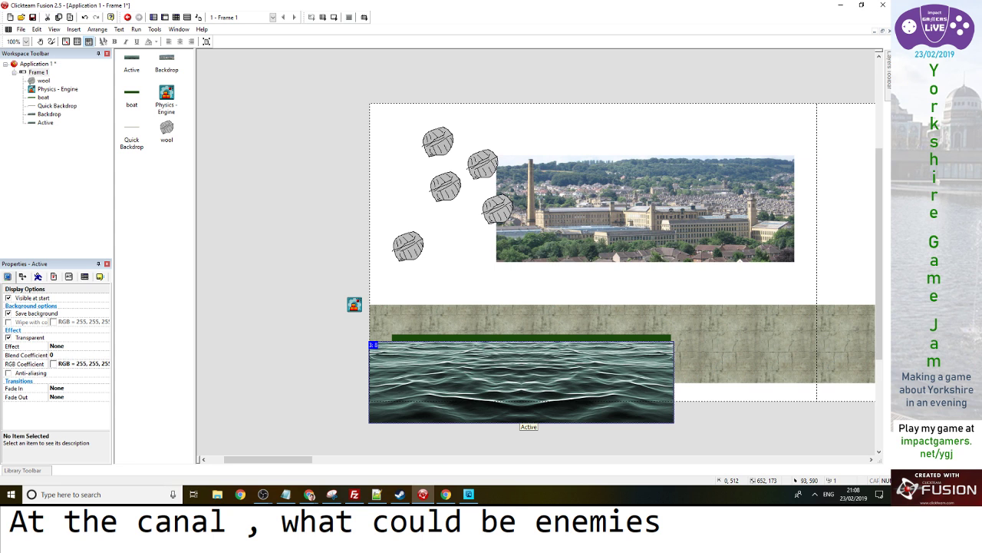
pyautogui.moveTo(425, 374); pyautogui.dragTo(424, 352)
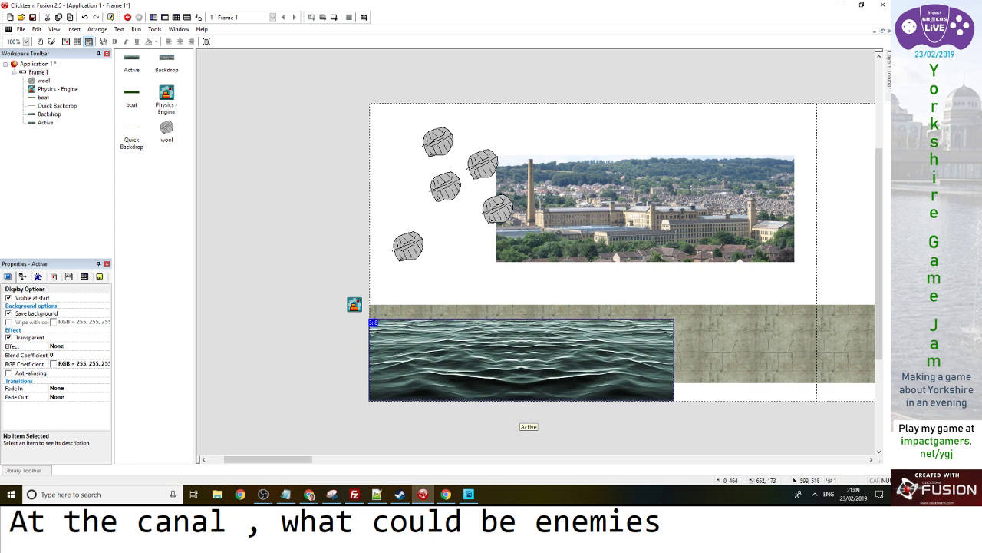
# Resize the wave object's picture proportionally to 300 pixels wide and move the object back to the frame's bottom-left corner
pyautogui.doubleClick(649, 345)
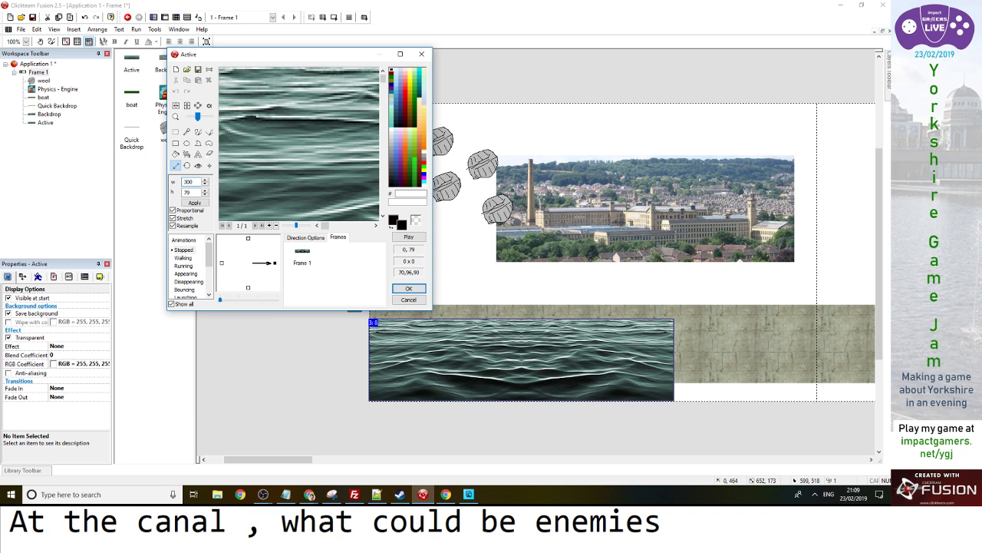
pyautogui.click(408, 288)
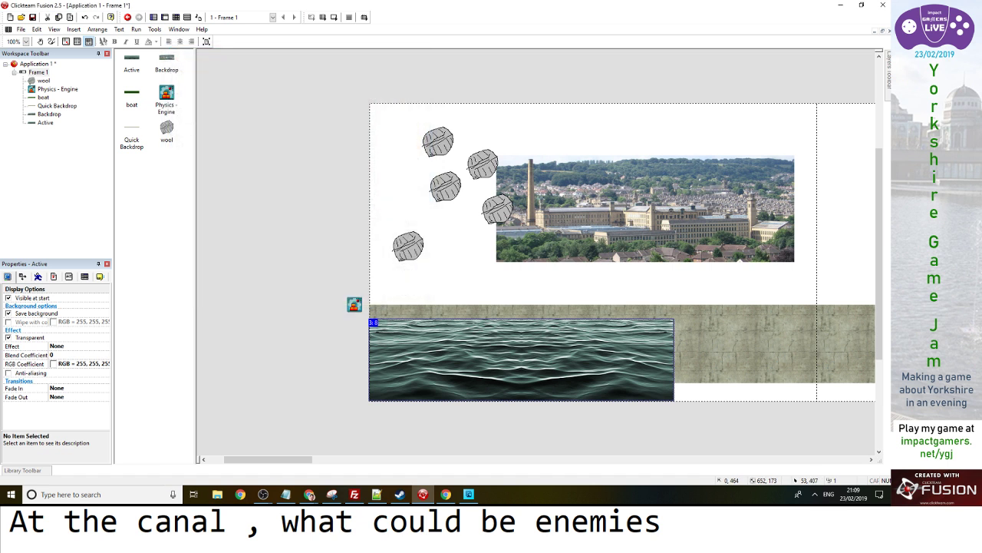
pyautogui.doubleClick(397, 377)
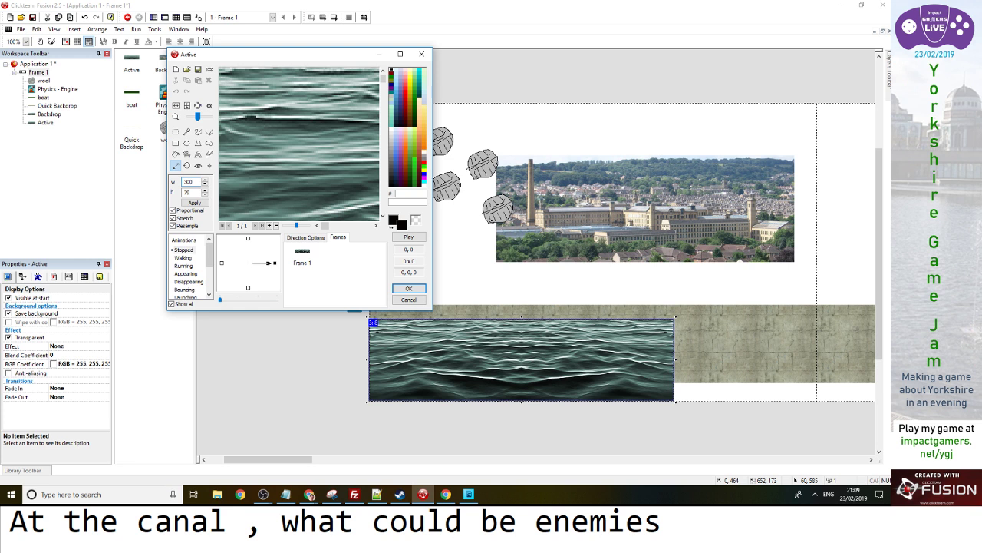
pyautogui.click(195, 203)
pyautogui.click(408, 287)
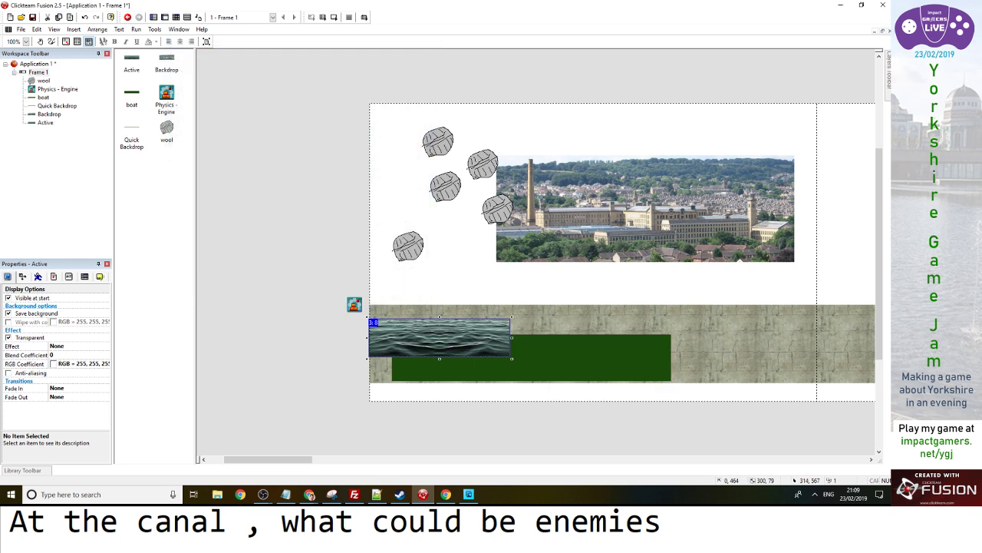
pyautogui.moveTo(439, 337); pyautogui.dragTo(439, 382)
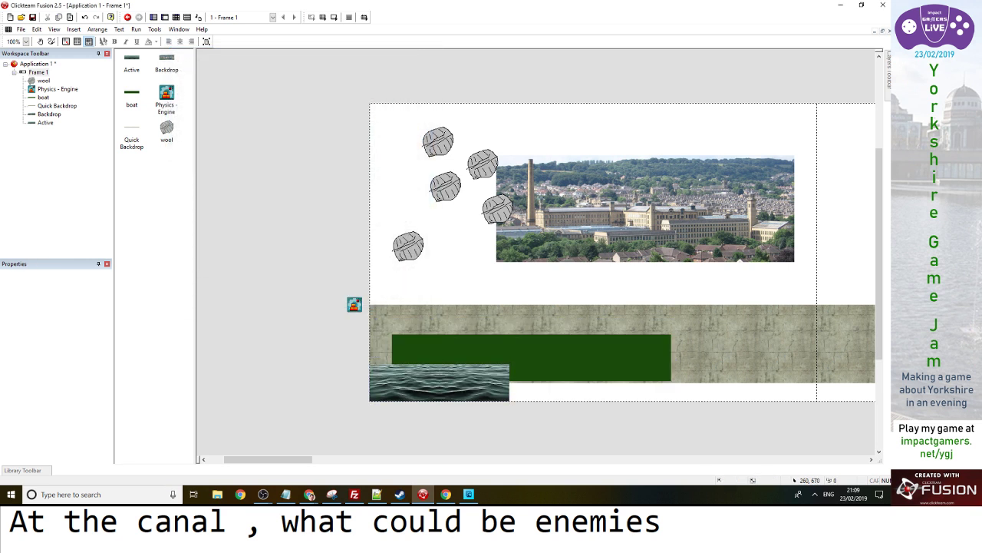
# Check the hot spot position in the resized wave object's picture
pyautogui.doubleClick(439, 382)
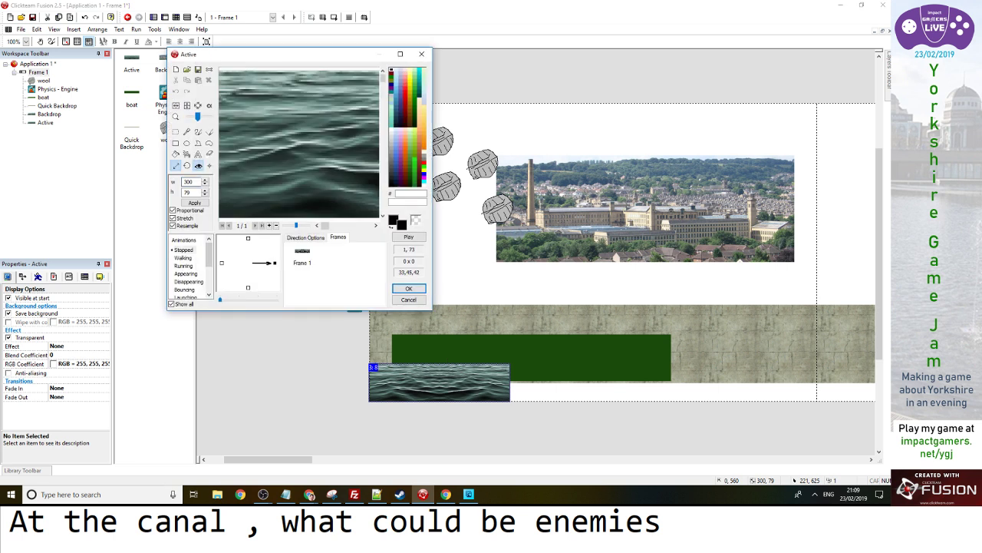
pyautogui.click(198, 165)
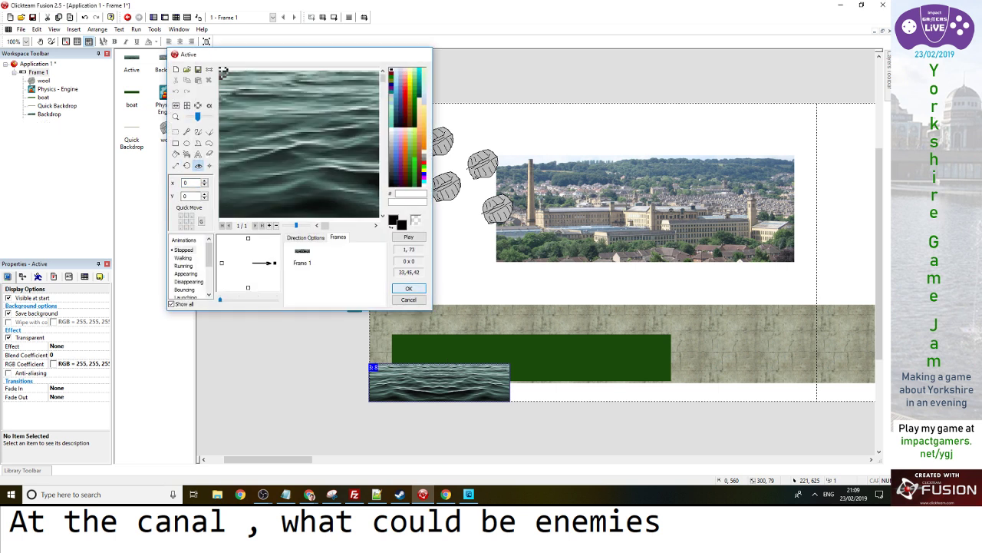
pyautogui.click(409, 288)
# Insert a second Active object in the empty area outside the frame, to the left of the boat
pyautogui.doubleClick(482, 431)
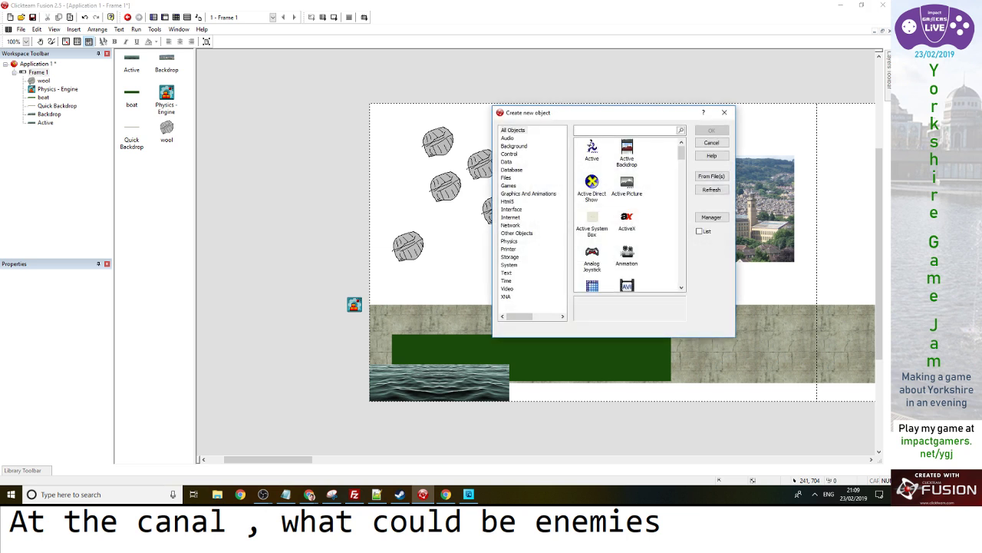
pyautogui.click(591, 151)
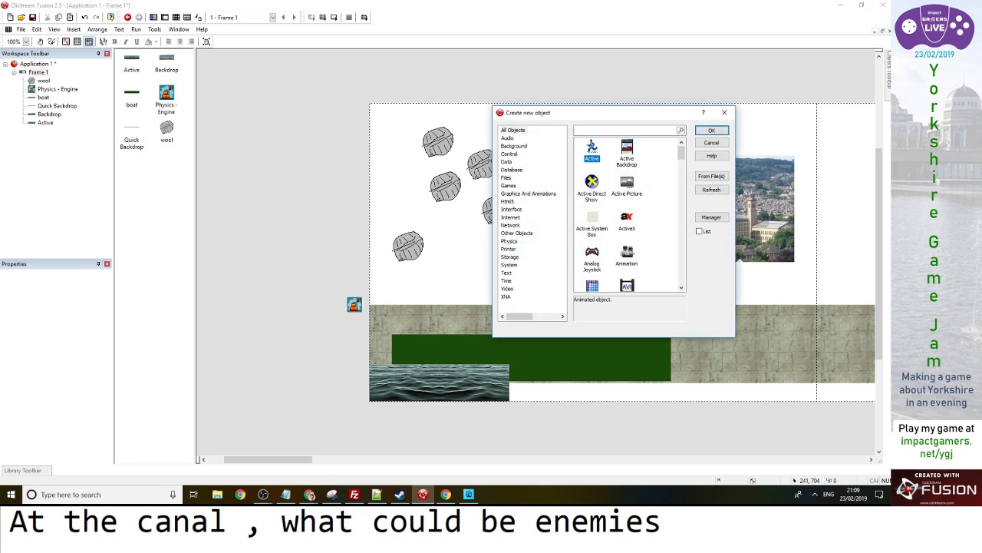
pyautogui.press('Return')
pyautogui.click(264, 334)
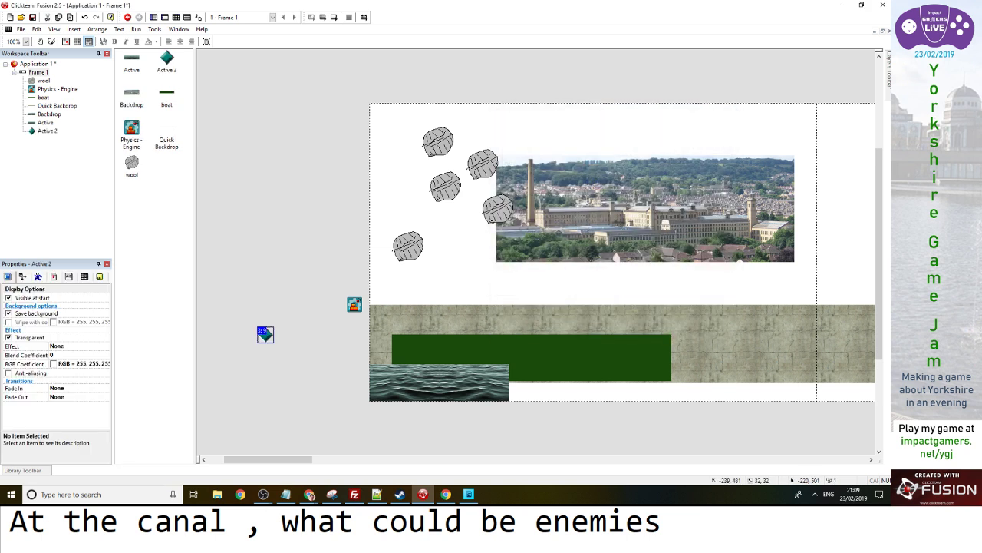
# Import the waves1 image from the Desktop as the second Active object's picture with the default import options
pyautogui.doubleClick(264, 334)
pyautogui.click(187, 70)
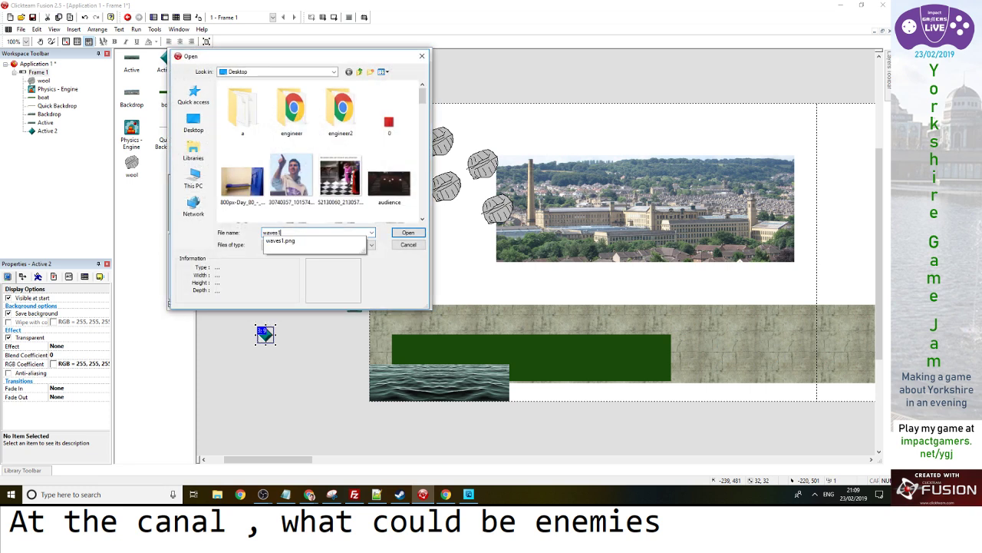
pyautogui.press('Return')
pyautogui.click(345, 253)
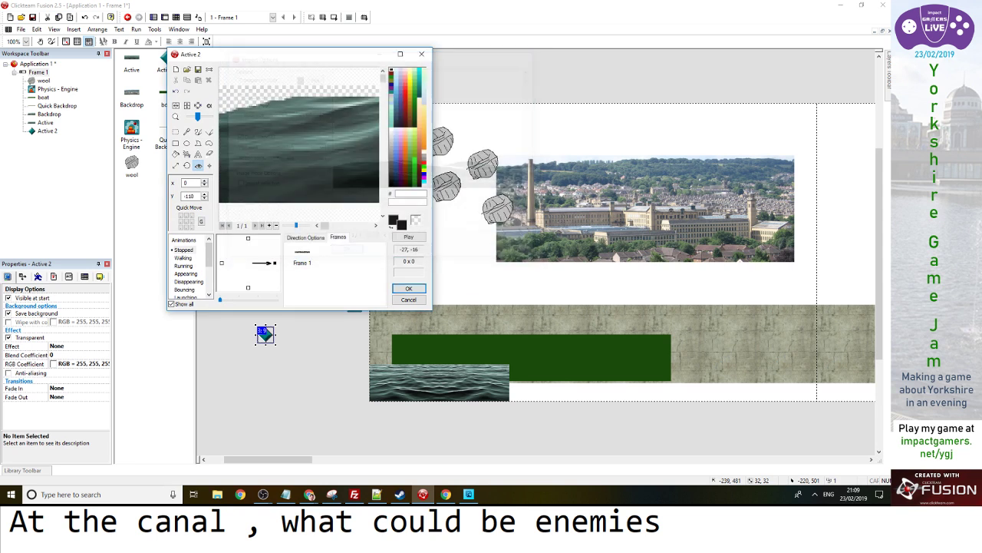
pyautogui.click(401, 289)
# Resize the second wave picture proportionally to 300 pixels wide and place it over the lower part of the first wave object
pyautogui.doubleClick(334, 406)
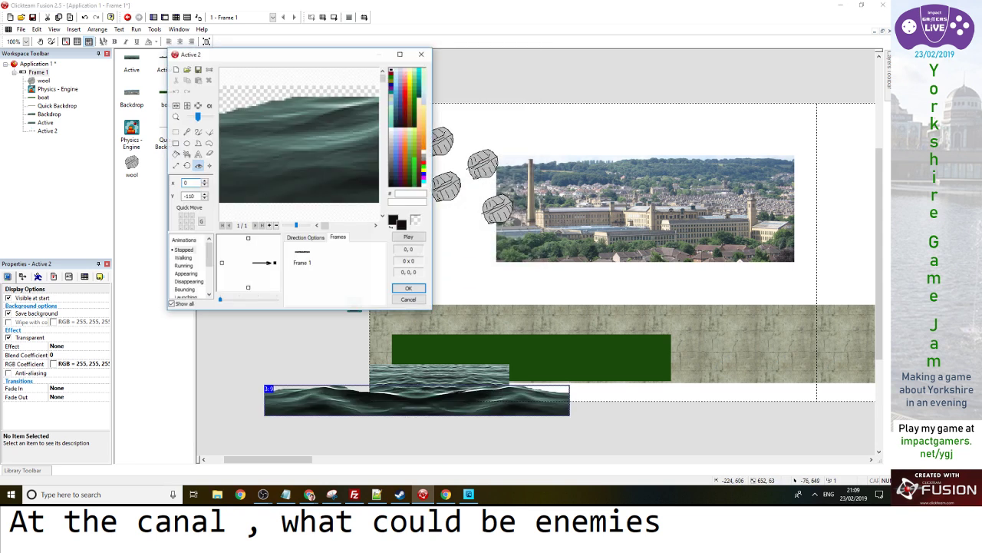
pyautogui.click(175, 166)
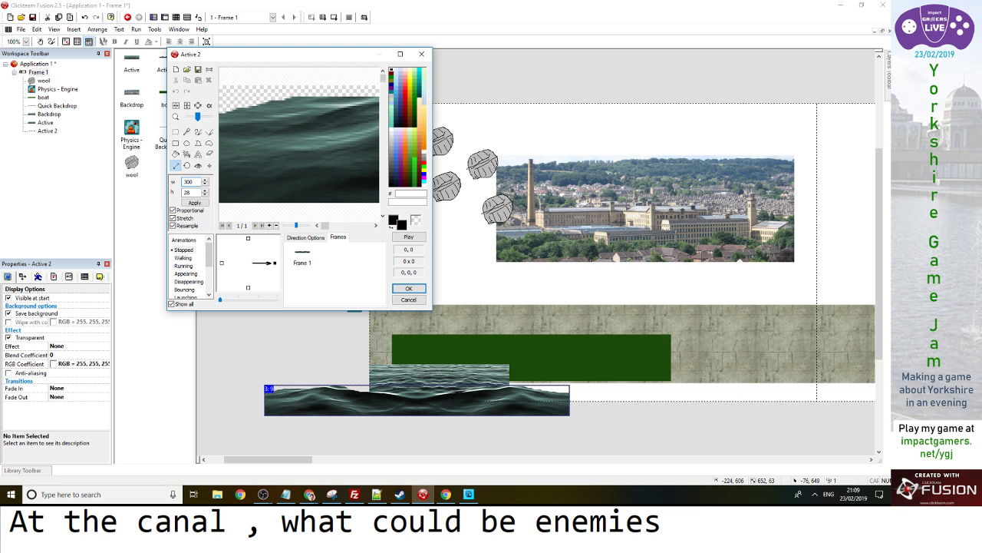
pyautogui.click(195, 203)
pyautogui.click(408, 287)
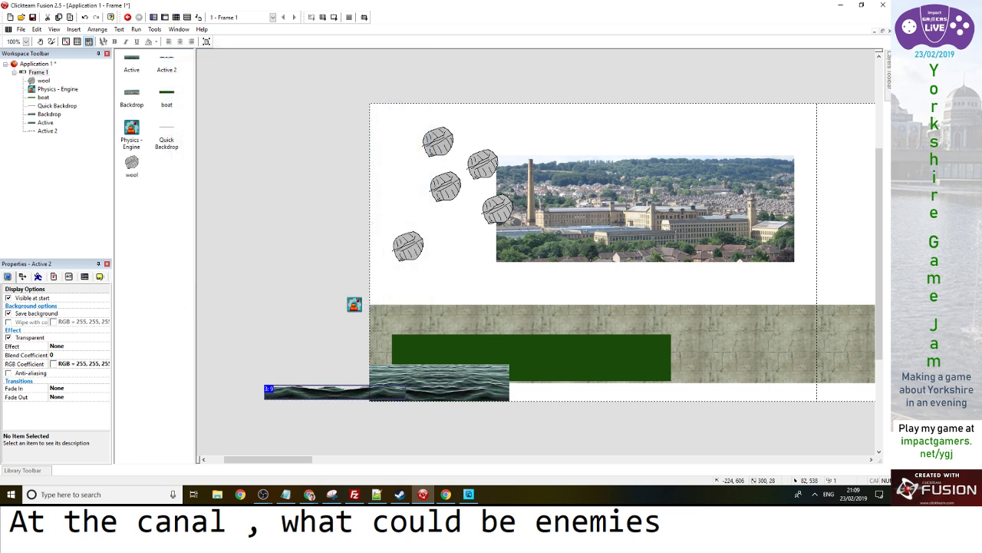
pyautogui.moveTo(335, 394); pyautogui.dragTo(440, 398)
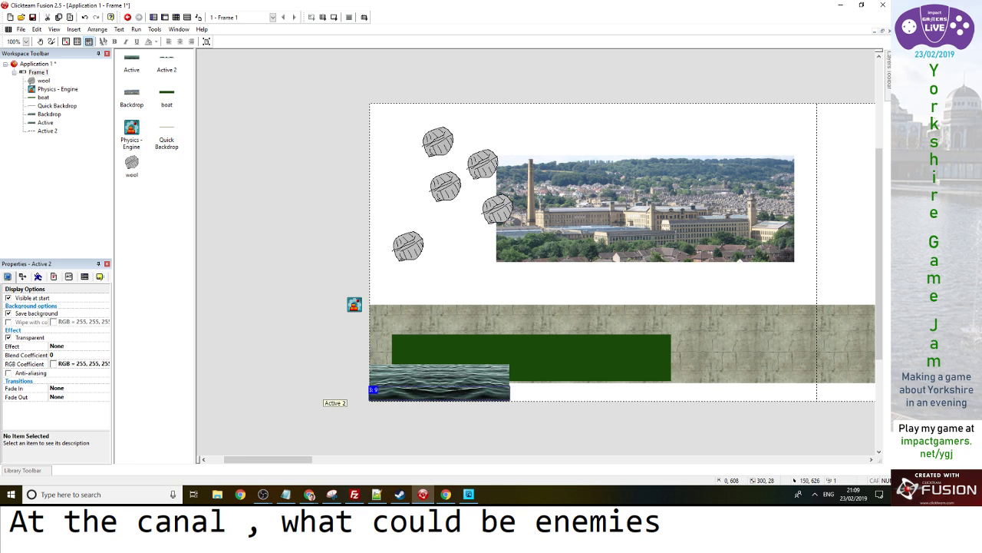
# Add the Water qualifier to both wave objects together
pyautogui.click(440, 379)
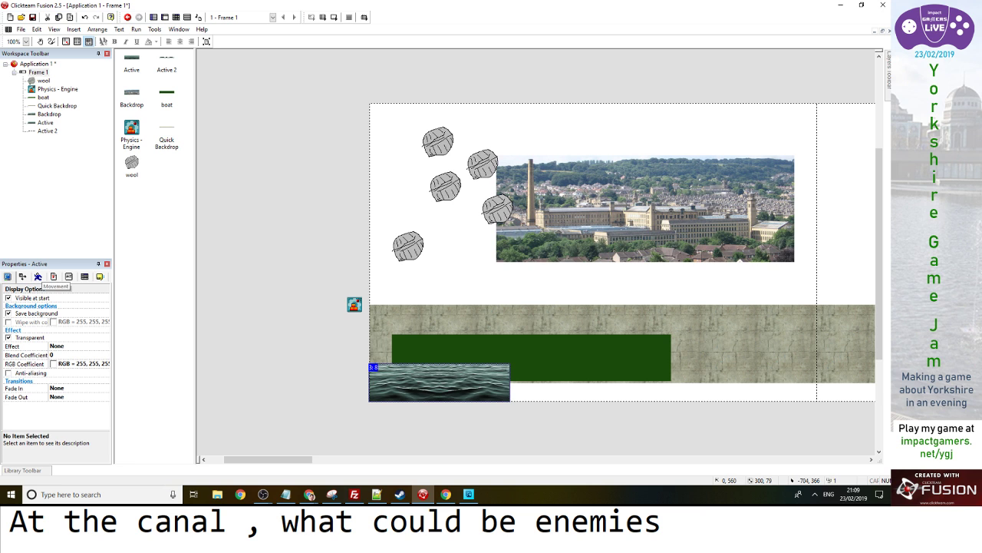
pyautogui.click(68, 276)
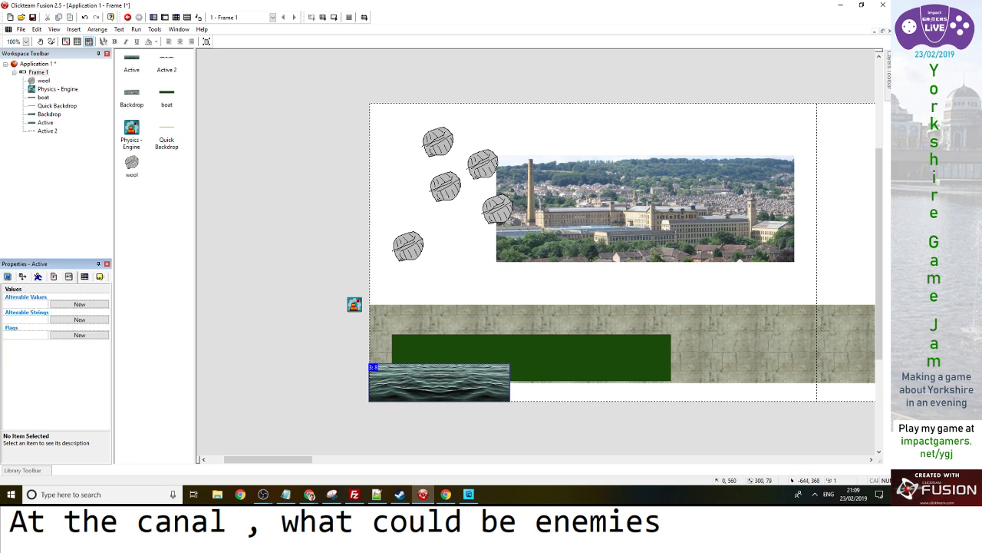
pyautogui.moveTo(333, 353); pyautogui.dragTo(533, 434)
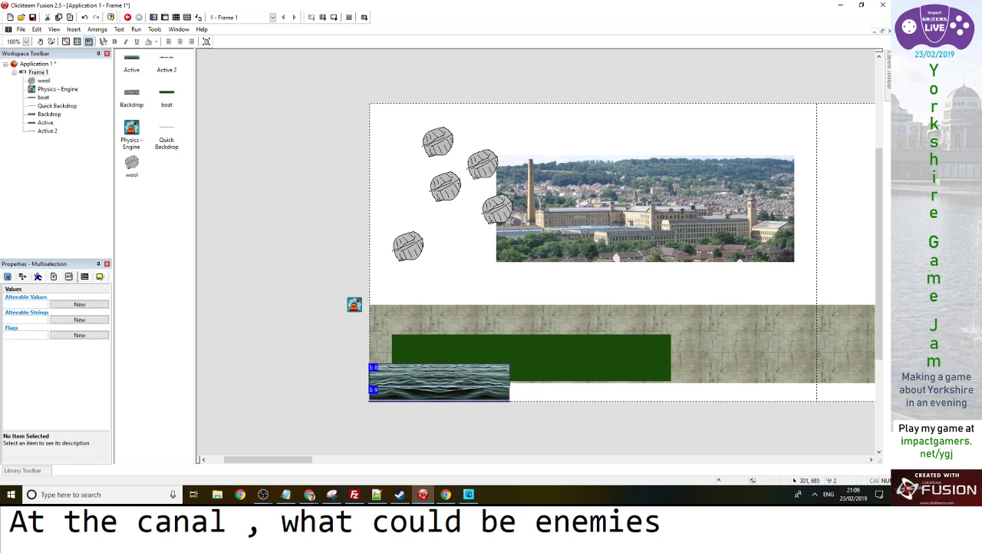
pyautogui.click(73, 276)
pyautogui.click(85, 277)
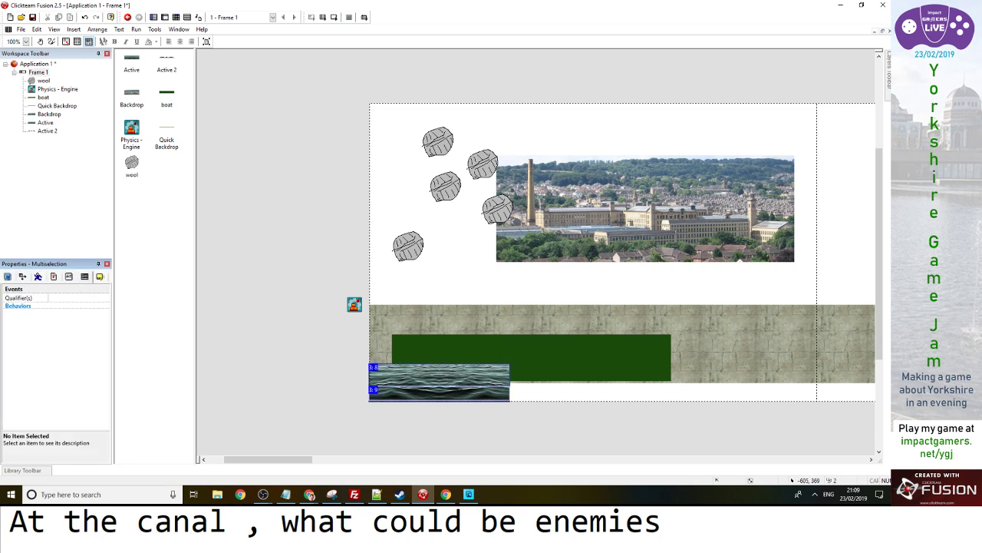
pyautogui.click(84, 298)
pyautogui.click(99, 299)
pyautogui.click(666, 234)
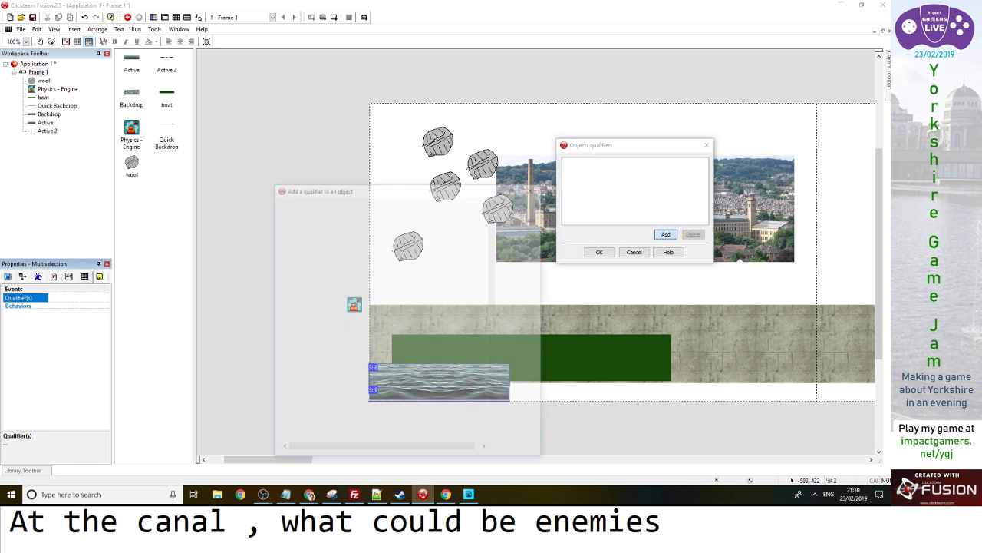
pyautogui.scroll(-2, 438, 291)
pyautogui.doubleClick(438, 277)
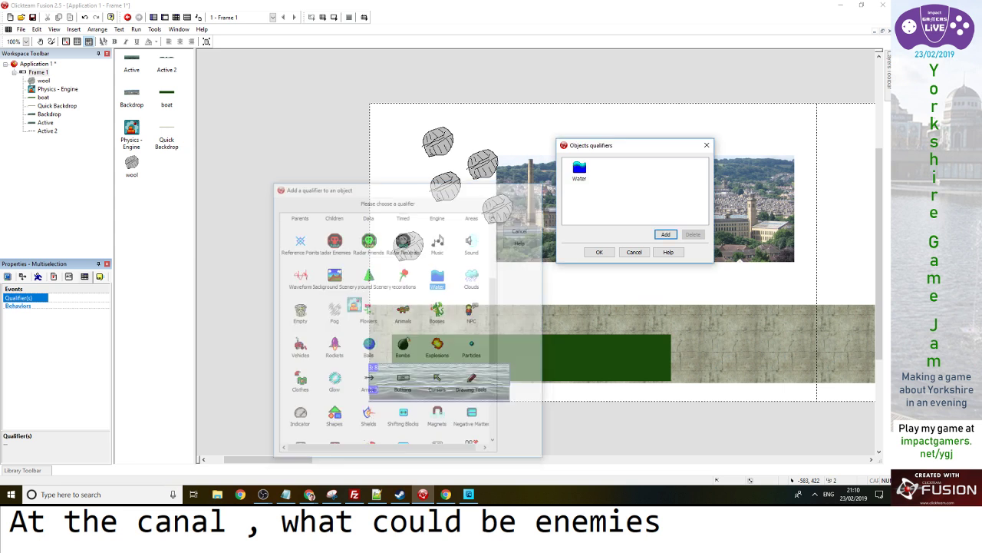
pyautogui.click(602, 253)
pyautogui.click(293, 333)
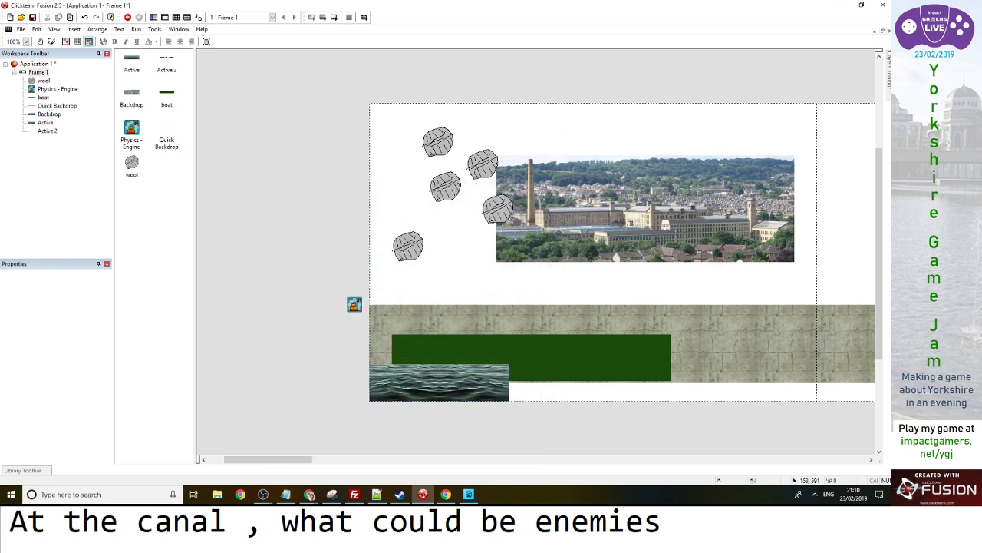
# Test-run the frame and lower the larger wave object to Y 576 at the frame's left edge
pyautogui.press('F7')
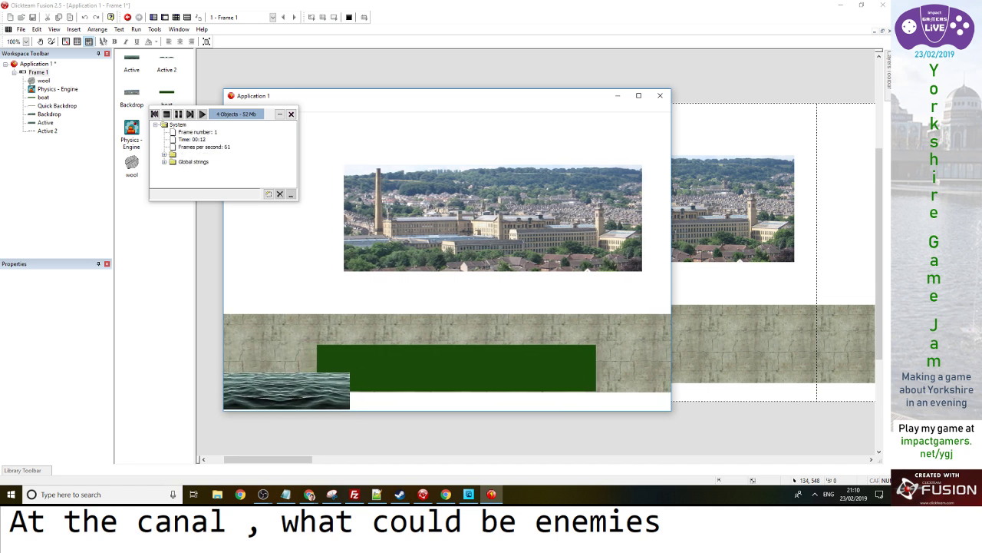
pyautogui.click(426, 389)
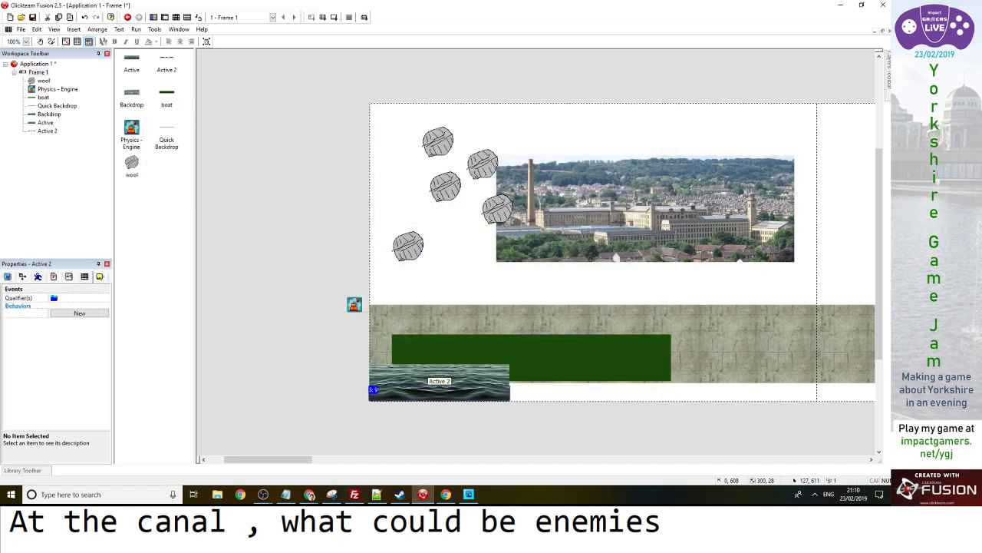
pyautogui.moveTo(426, 395)
pyautogui.mouseDown()
pyautogui.moveTo(426, 405)
pyautogui.moveTo(440, 395)
pyautogui.mouseUp()
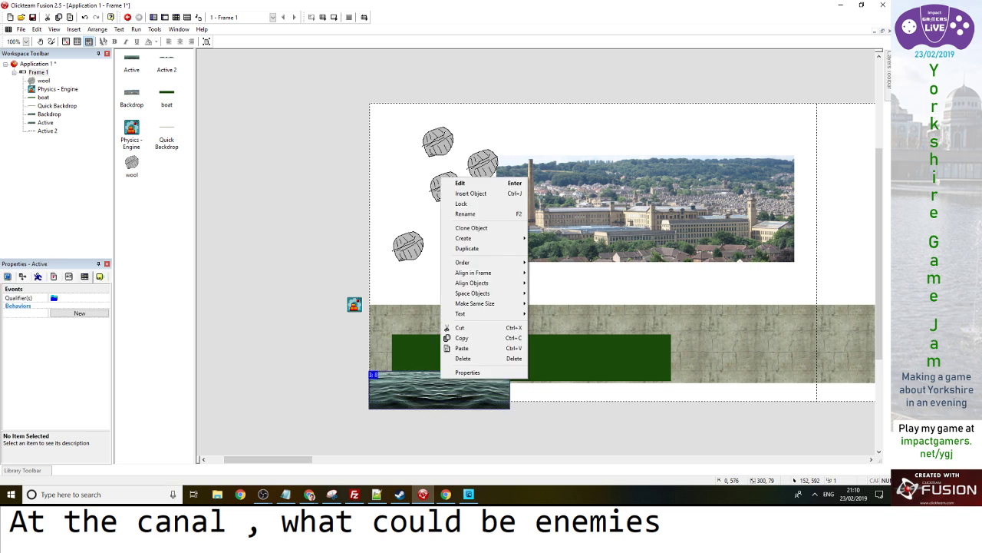
# Send the larger wave object to the back of the frame's object order
pyautogui.rightClick(441, 395)
pyautogui.moveTo(478, 262)
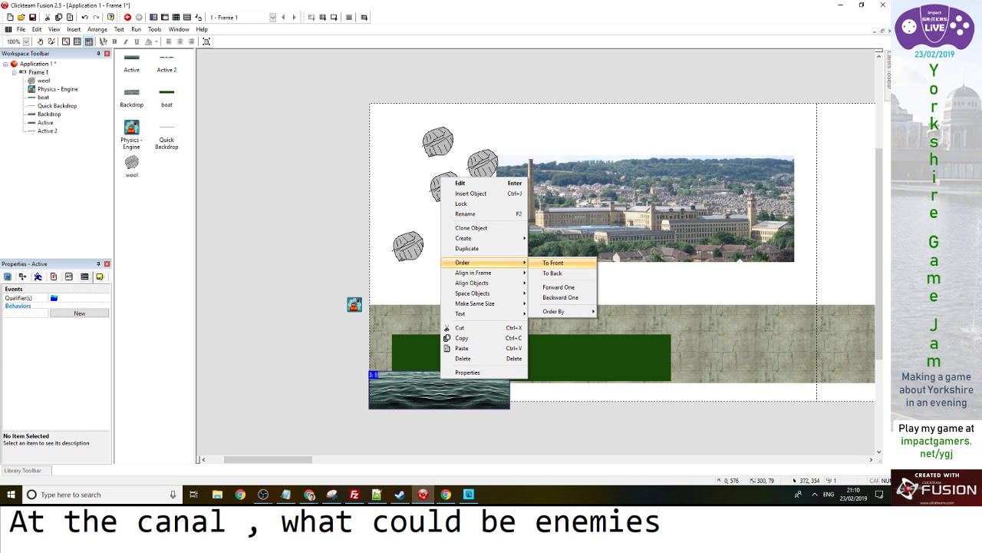
pyautogui.click(542, 274)
# Lower the boat into the waves to Y 528 and test-run the frame
pyautogui.moveTo(525, 360); pyautogui.dragTo(525, 367)
pyautogui.click(424, 416)
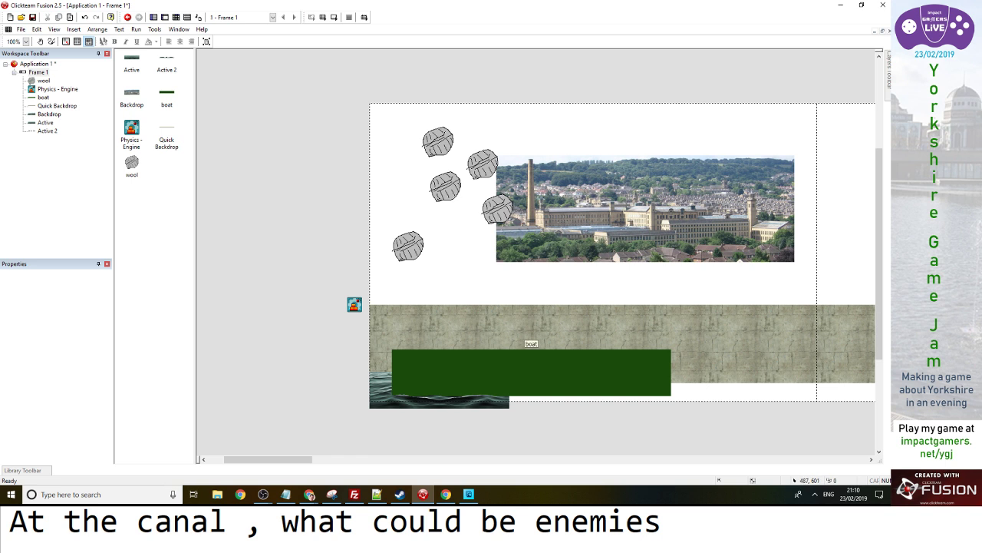
pyautogui.press('F8')
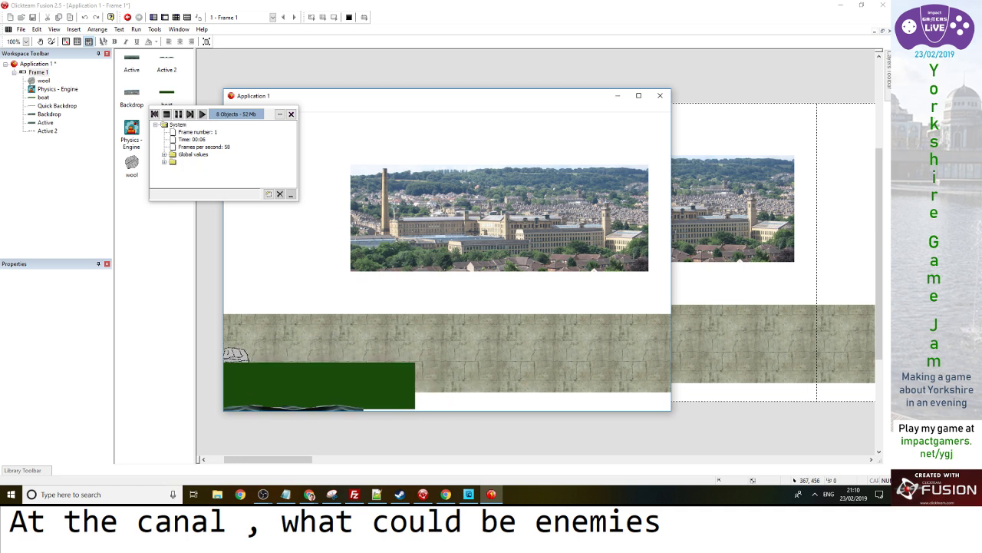
pyautogui.click(660, 95)
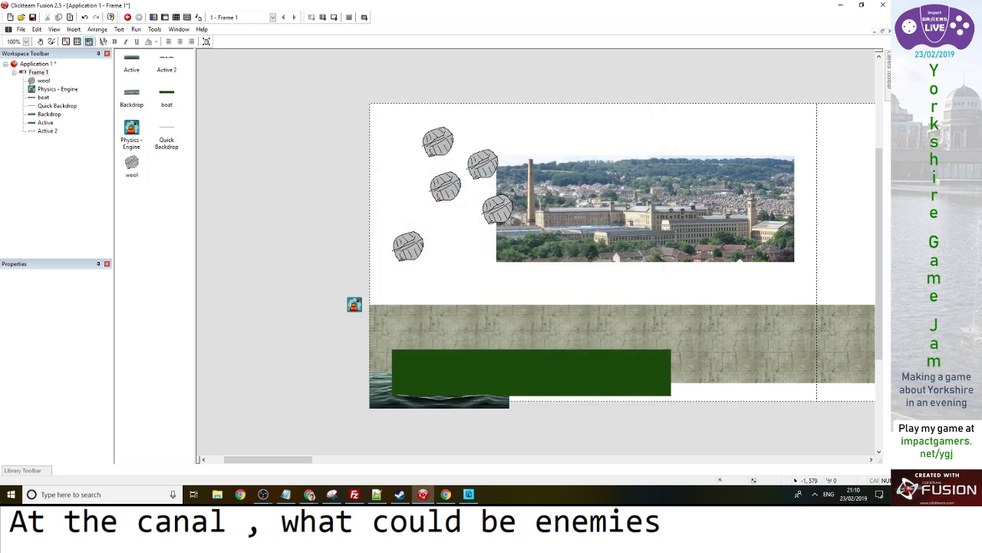
# Duplicate each wave object into one row of 20 columns with zero spacing and test-run the frame
pyautogui.rightClick(379, 376)
pyautogui.click(429, 246)
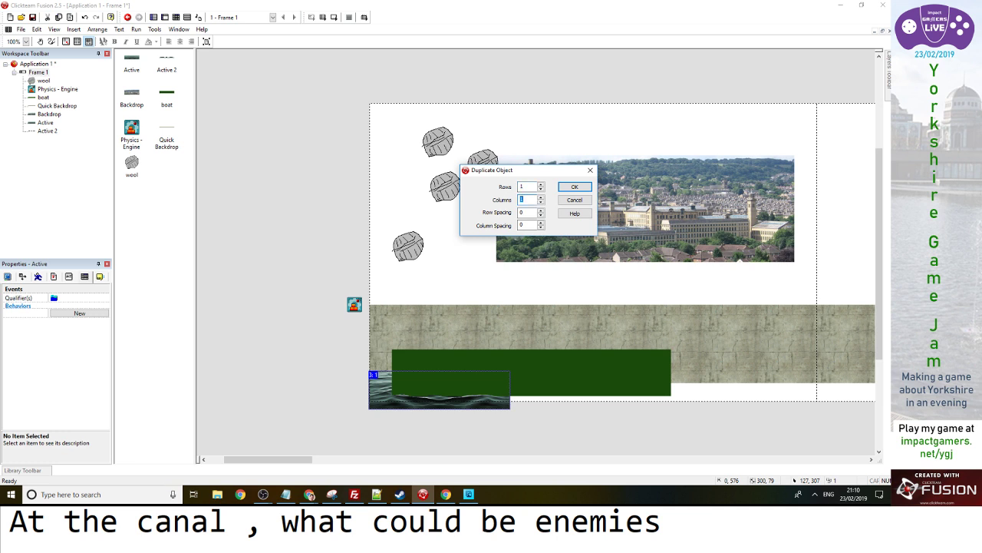
pyautogui.press('Return')
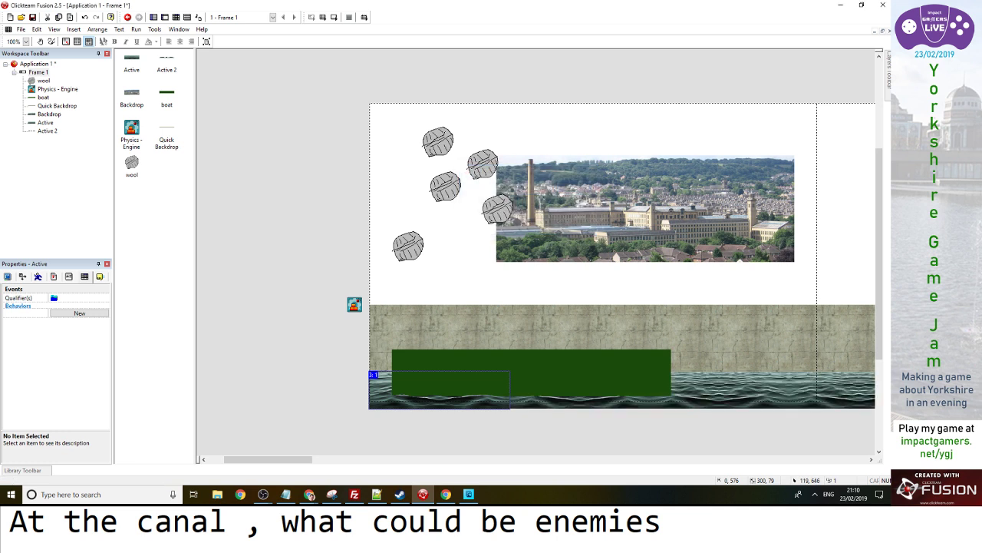
pyautogui.rightClick(425, 403)
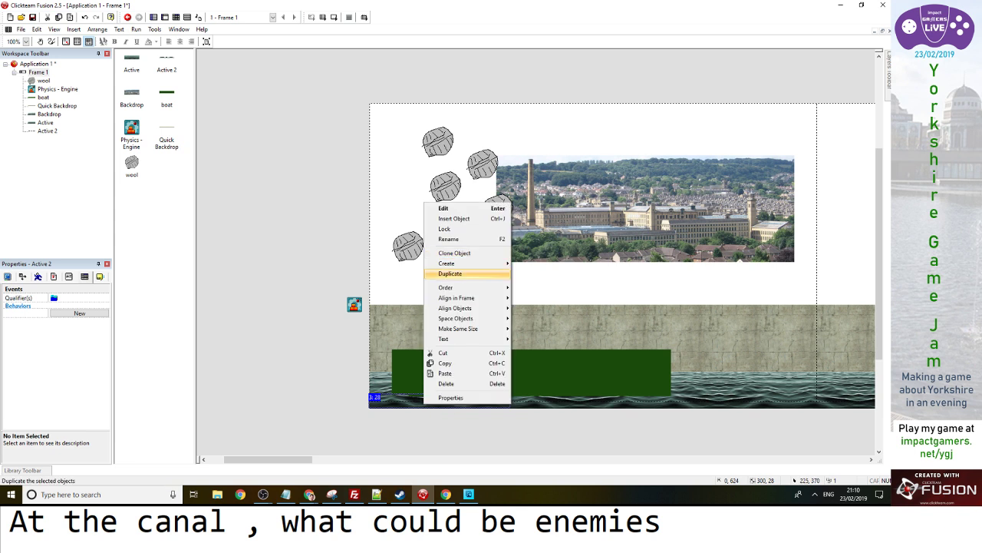
pyautogui.click(450, 273)
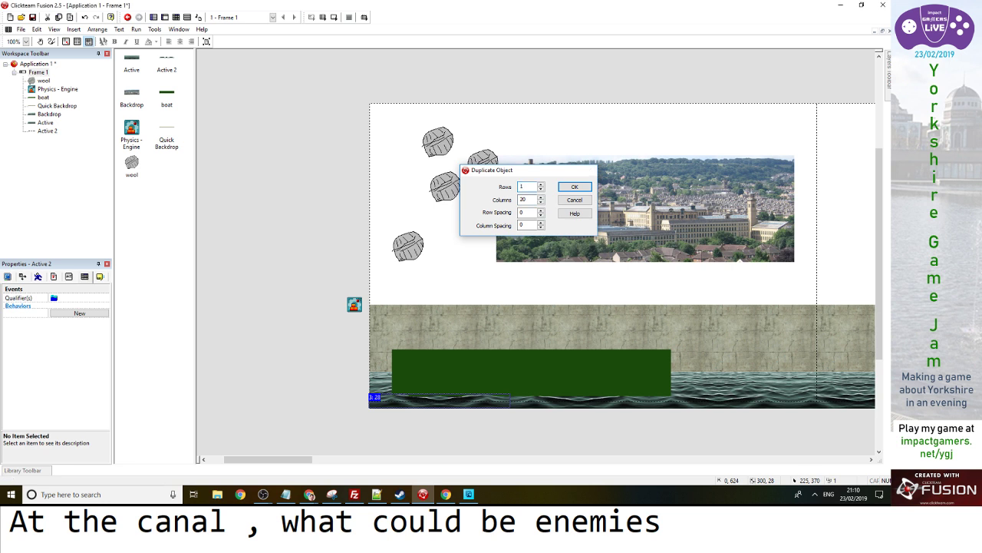
pyautogui.press('Return')
pyautogui.press('F8')
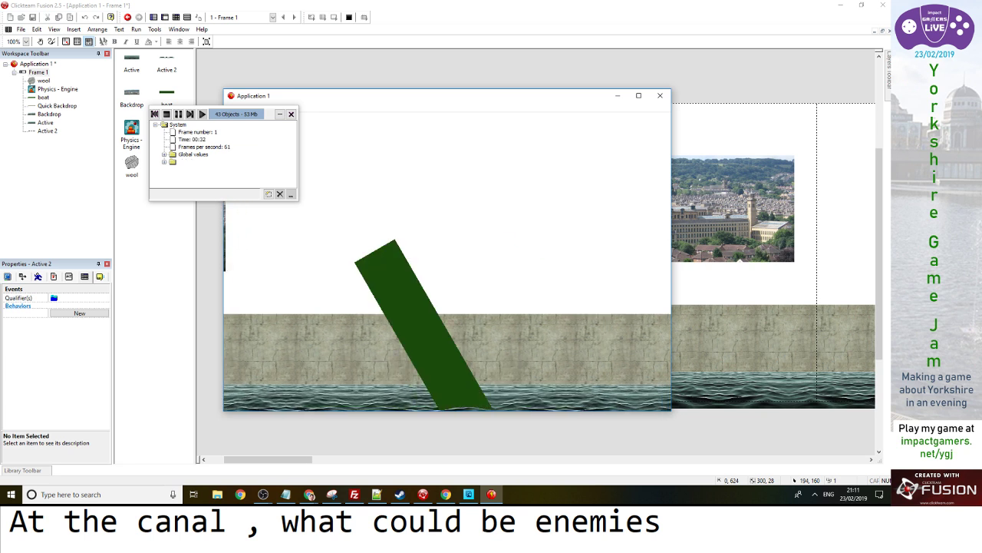
pyautogui.click(660, 95)
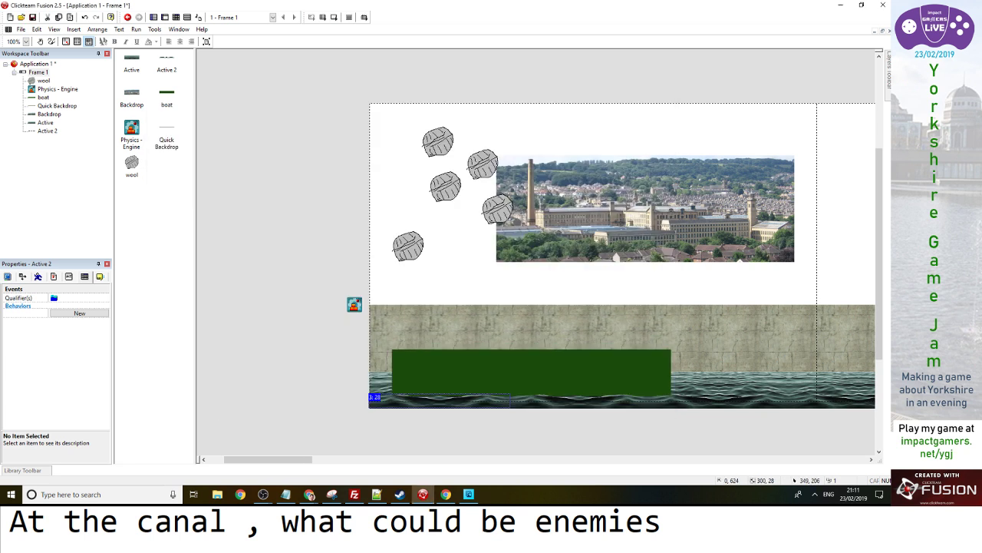
# Change the boat's movement type to Physics - Static movement and review its movement properties
pyautogui.click(530, 393)
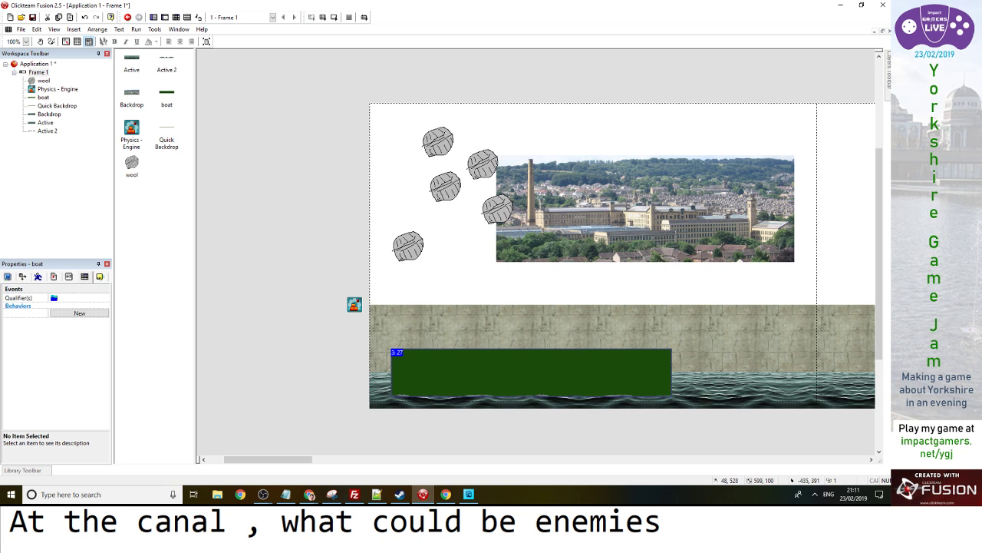
pyautogui.click(37, 278)
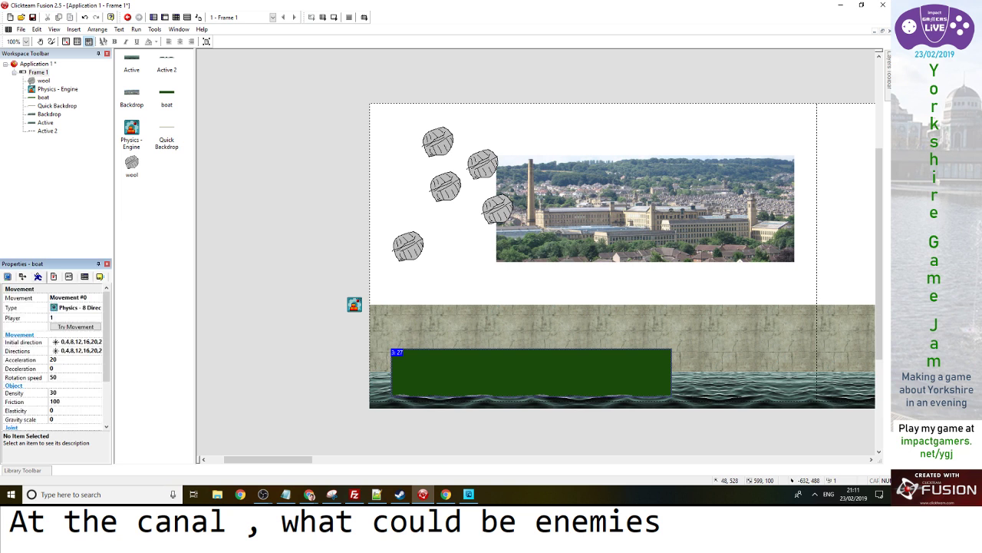
pyautogui.click(76, 307)
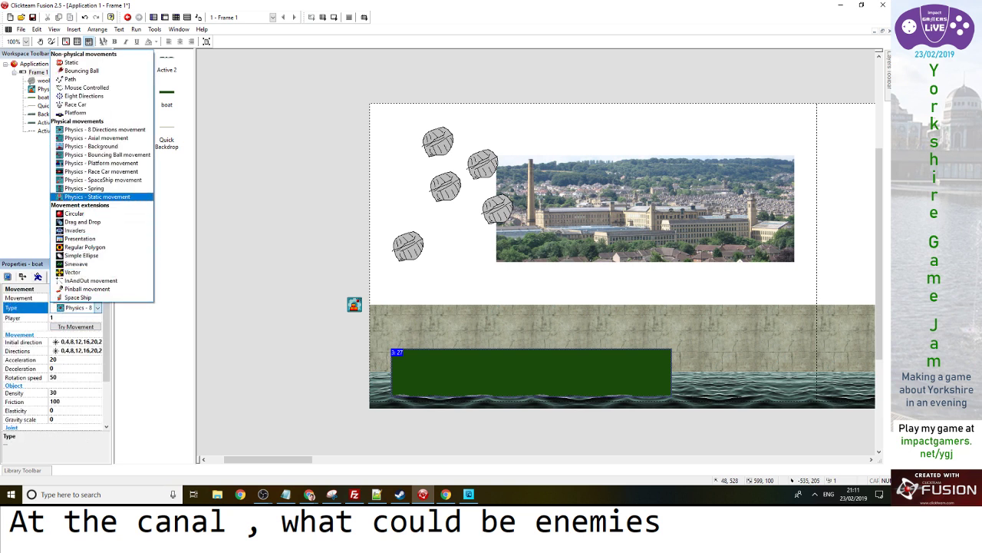
pyautogui.press('Return')
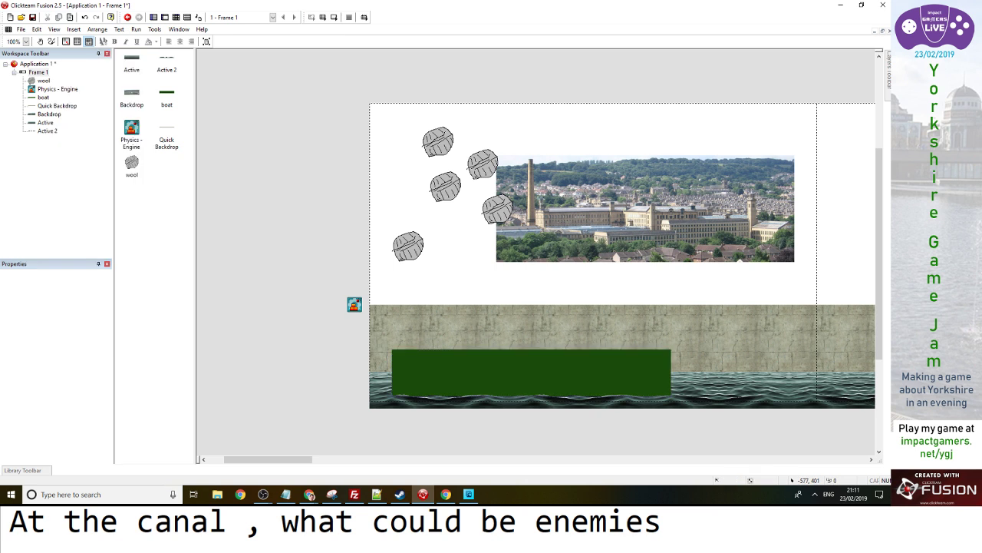
pyautogui.click(434, 354)
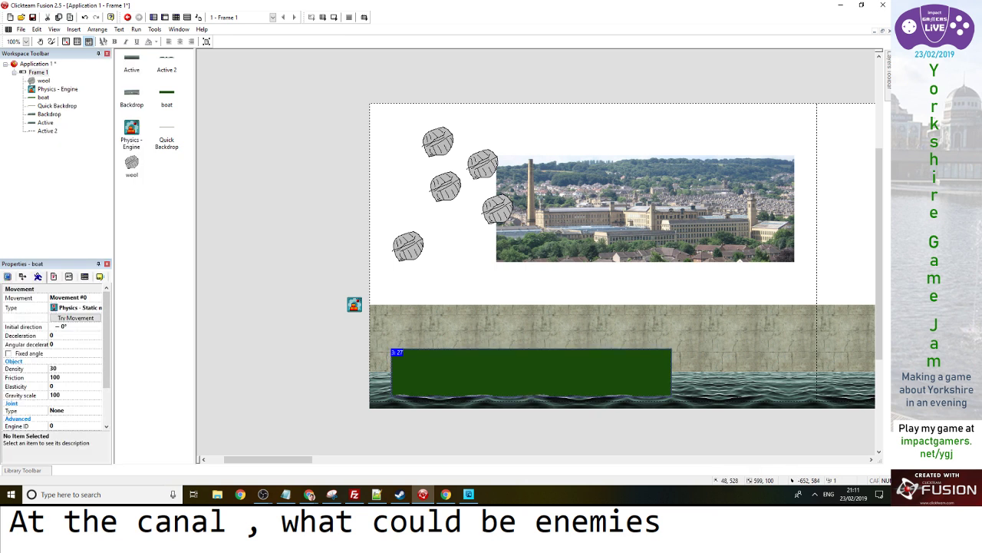
pyautogui.scroll(-1, 53, 357)
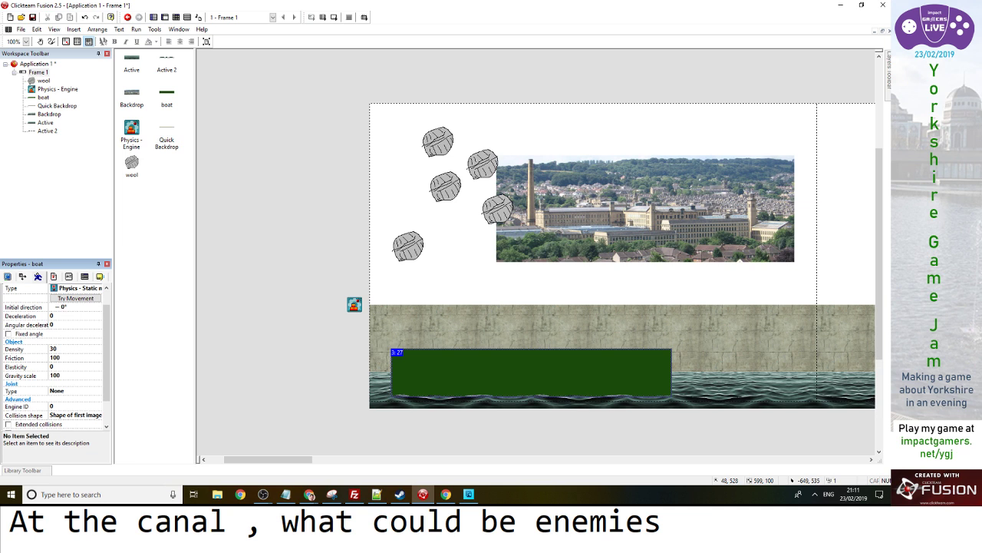
pyautogui.click(263, 268)
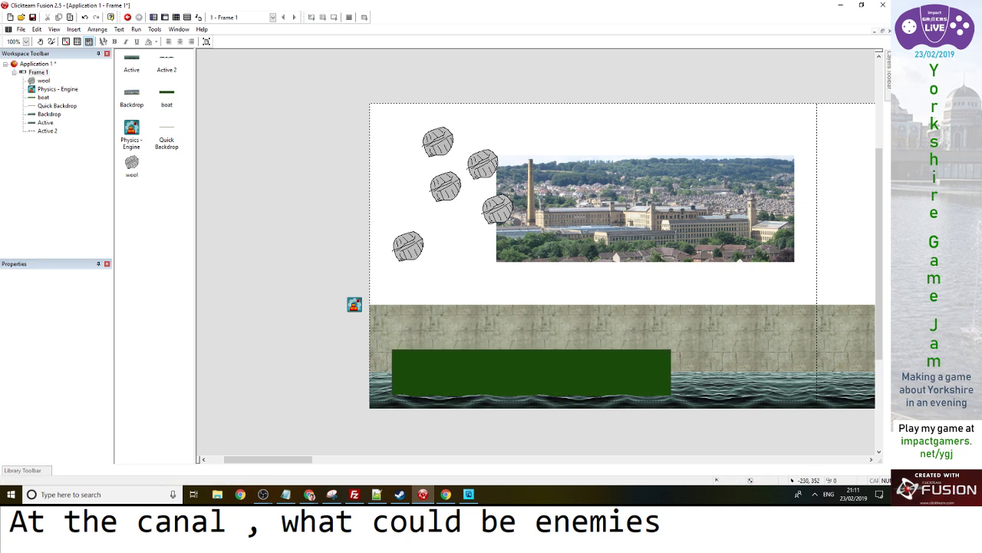
# Test-run the frame to check how the boat and wool behave with the static physics movement
pyautogui.press('F8')
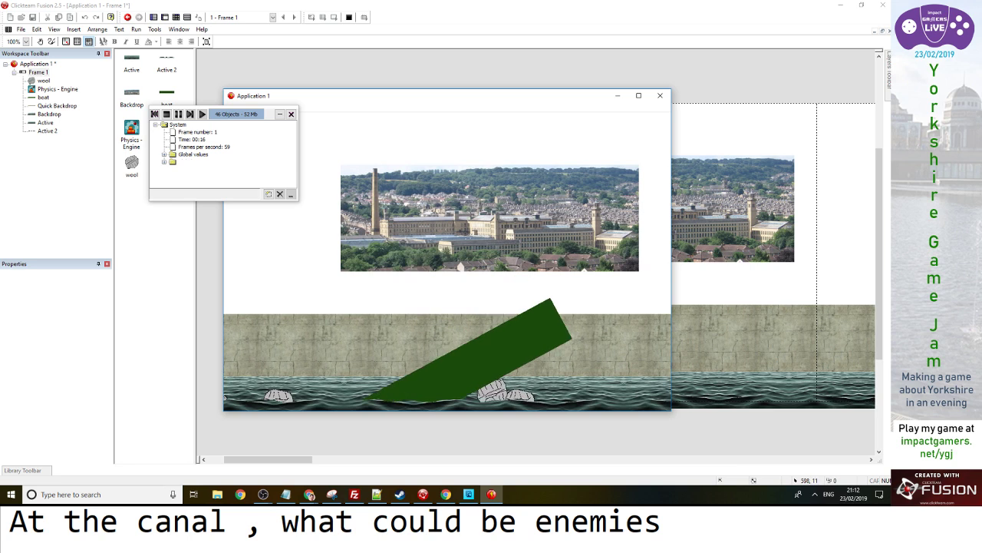
pyautogui.hotkey('alt', 'F4')
pyautogui.click(460, 372)
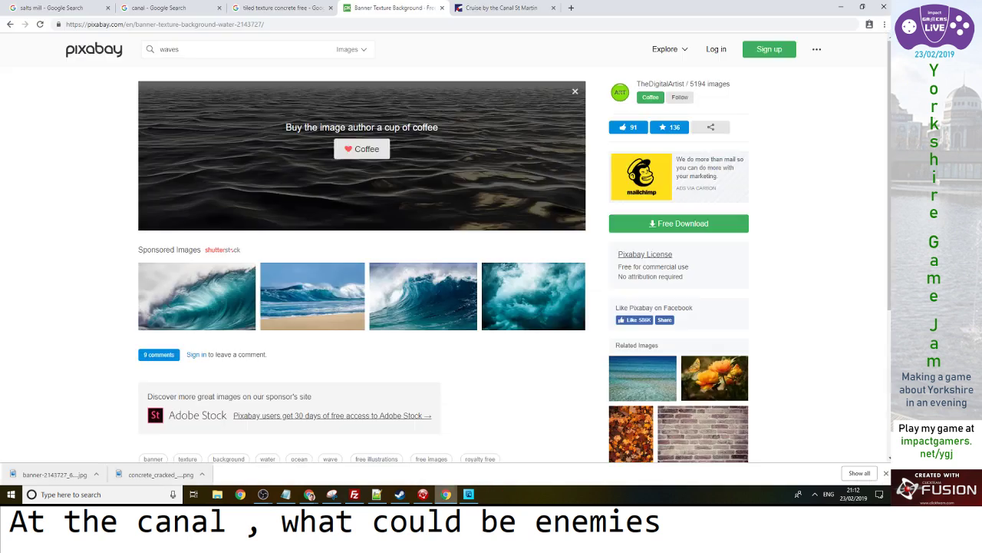
# Switch to Pixabay in Chrome, search for "canal boat" images and look through the results
pyautogui.click(446, 494)
pyautogui.doubleClick(170, 49)
pyautogui.write('canal boat')
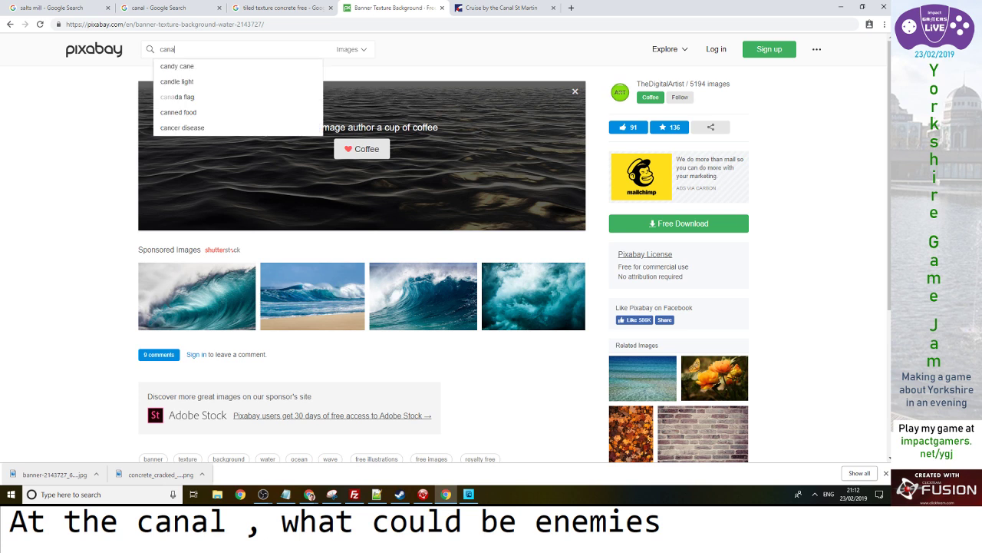
pyautogui.press('Return')
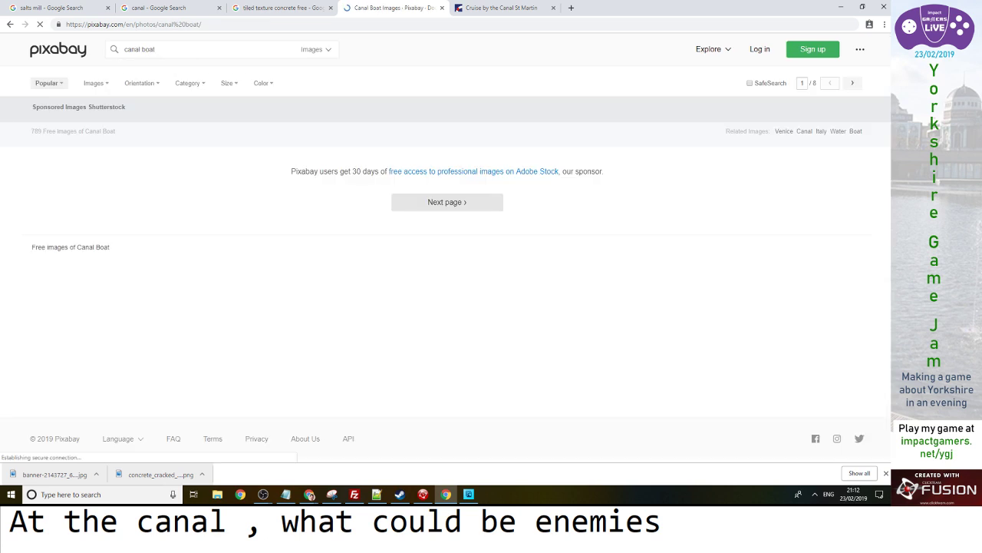
pyautogui.scroll(-4, 445, 307)
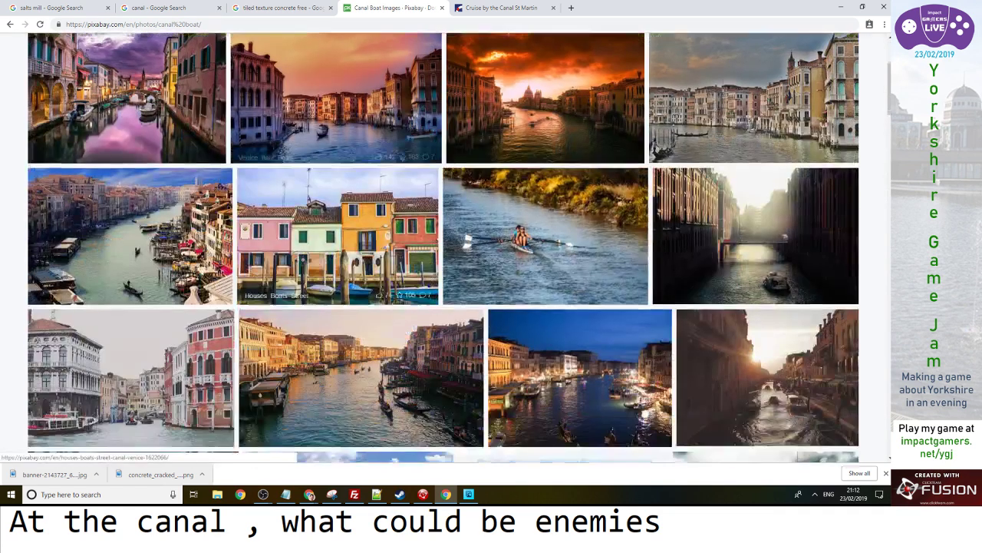
pyautogui.scroll(4, 446, 307)
# Search Pixabay for "barge" and browse the first results page for a usable side-on canal boat picture
pyautogui.tripleClick(121, 49)
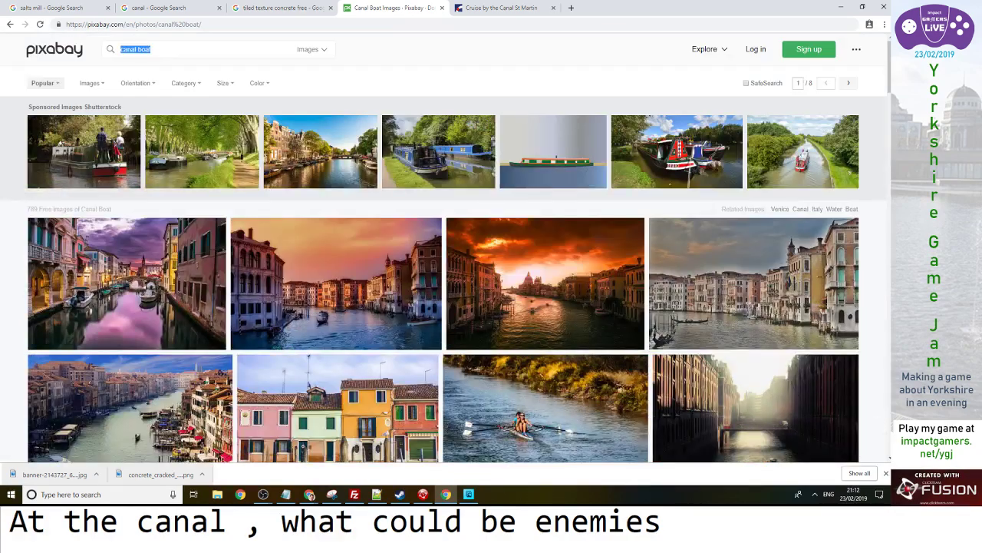
pyautogui.write('barge')
pyautogui.press('Return')
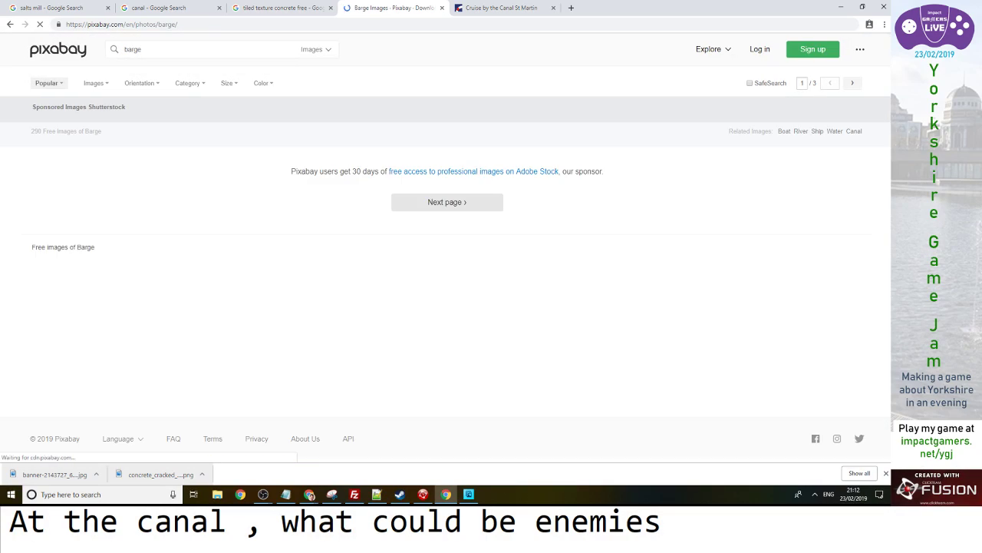
pyautogui.scroll(-3, 123, 184)
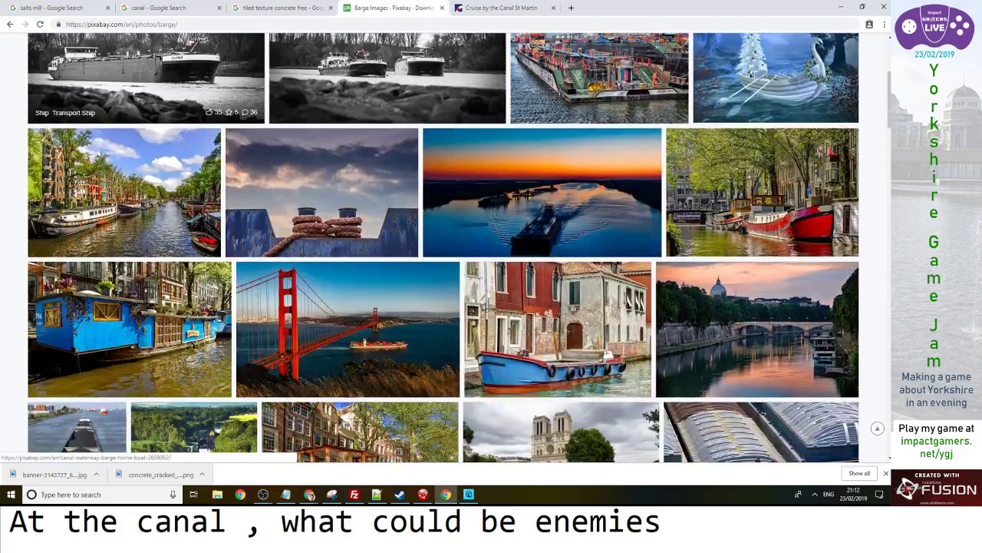
pyautogui.scroll(-3, 123, 184)
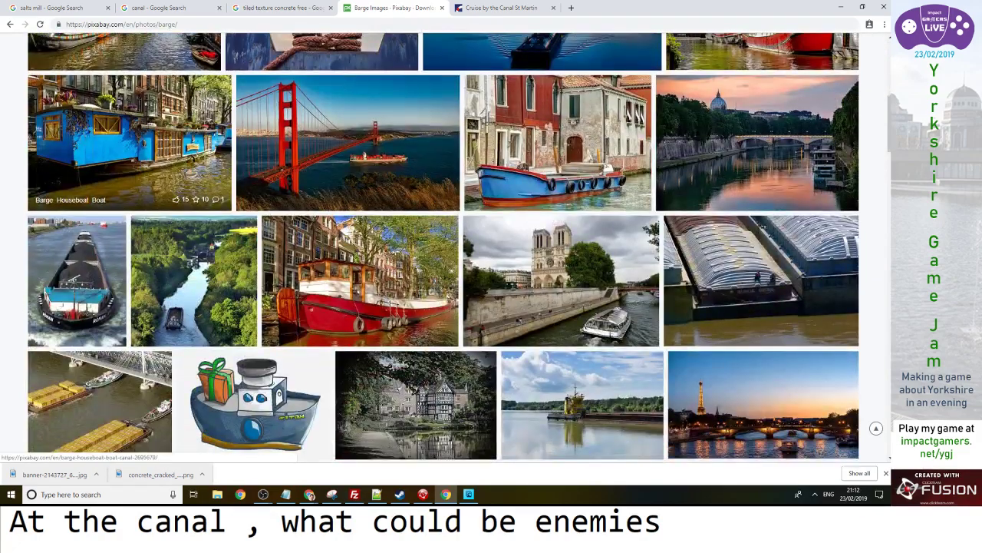
pyautogui.scroll(-8, 123, 184)
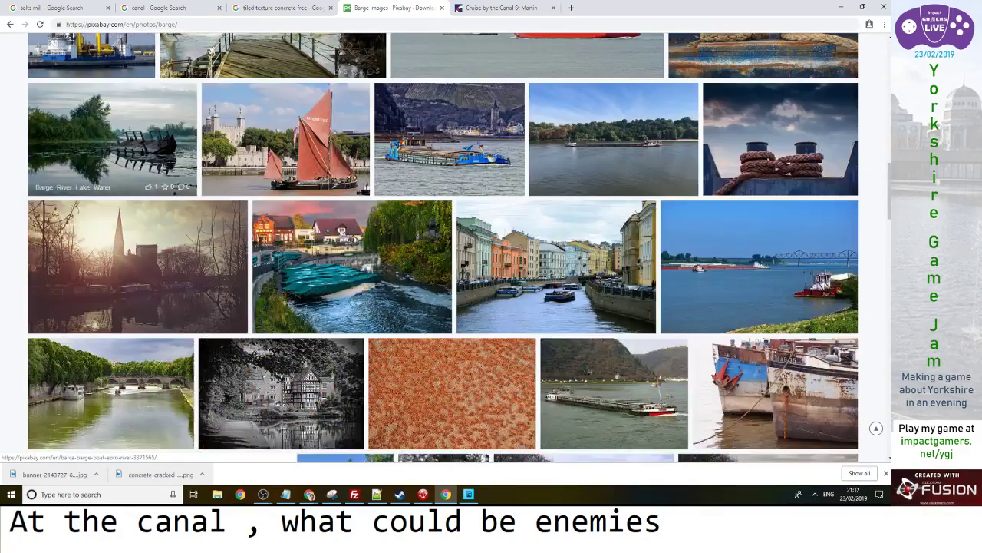
pyautogui.scroll(-9, 123, 184)
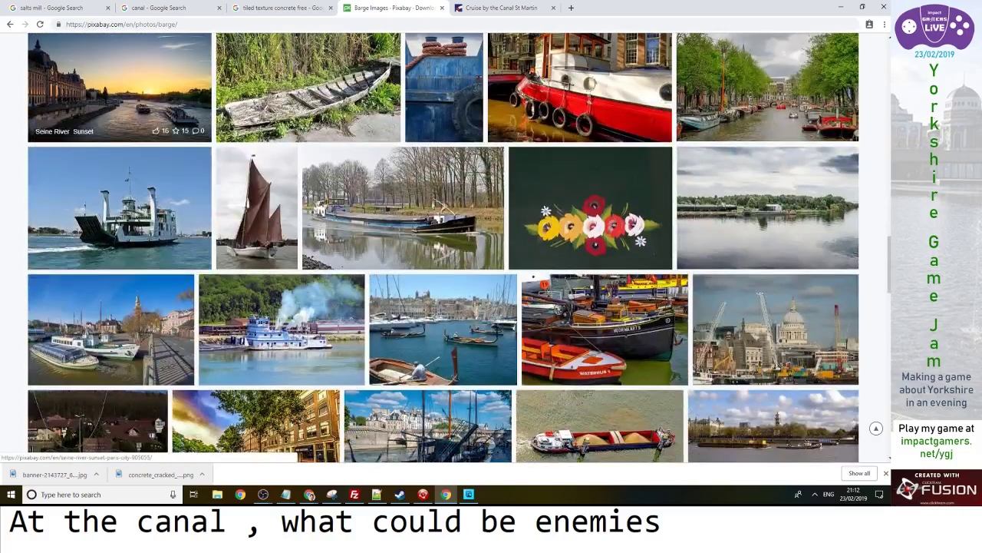
pyautogui.scroll(-6, 192, 115)
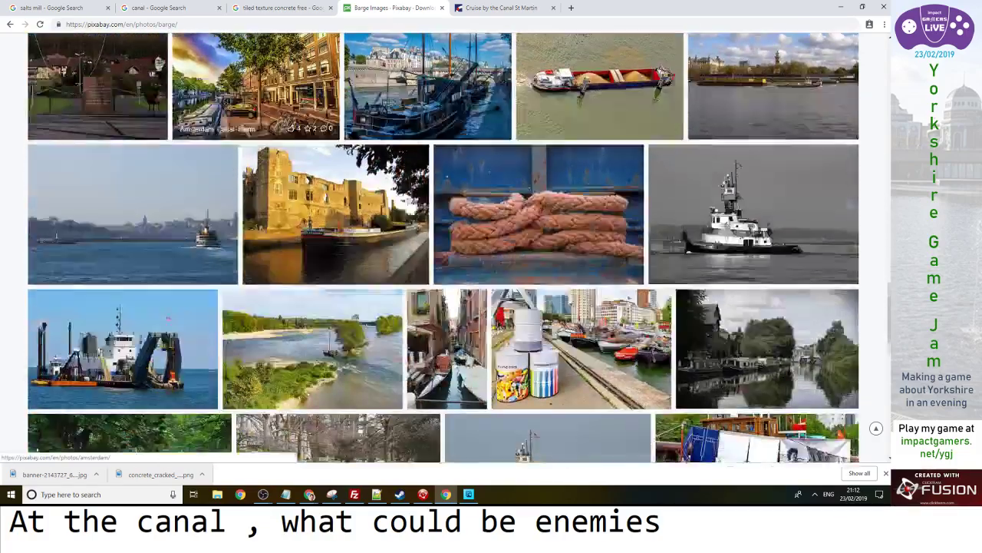
pyautogui.scroll(-7, 192, 115)
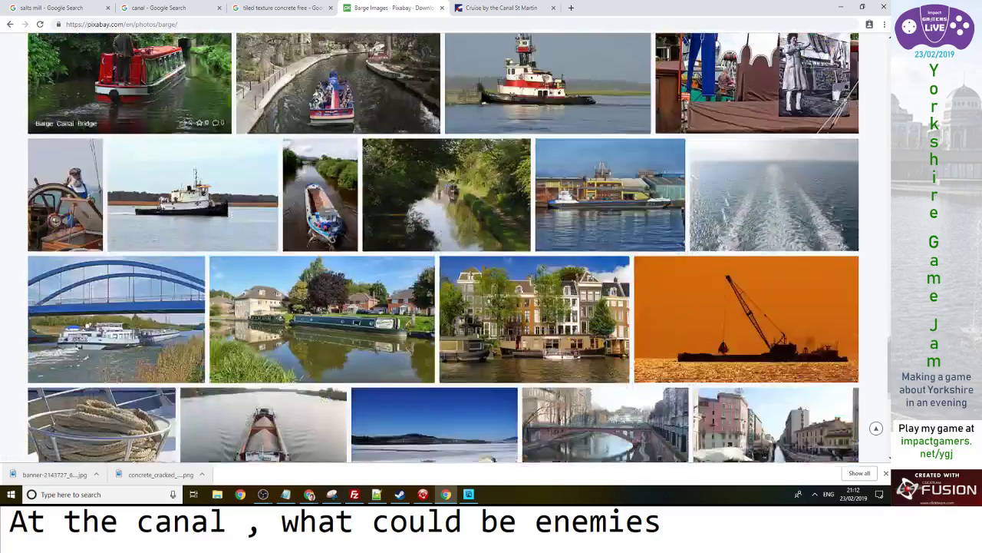
pyautogui.scroll(-7, 115, 207)
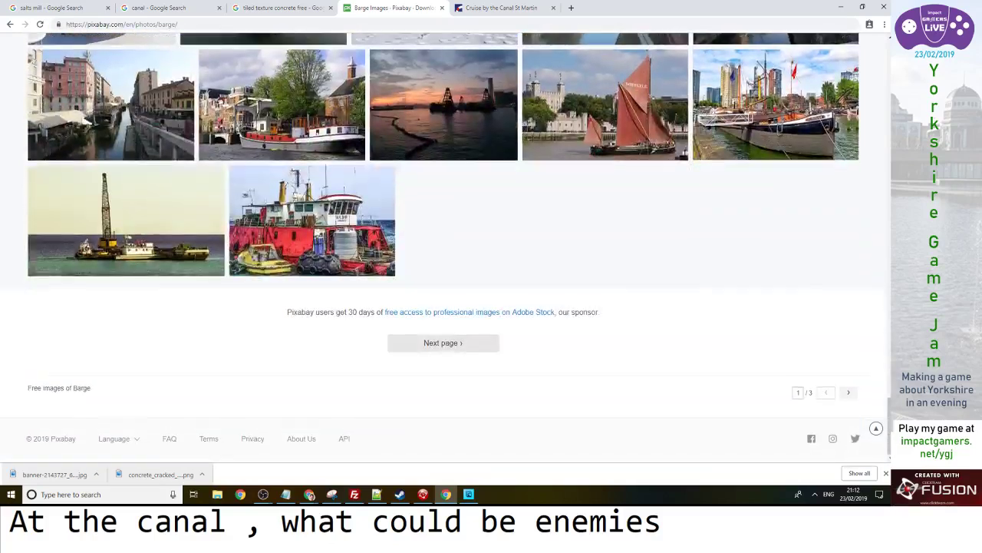
# Search Google for "sir titus salt barge"
pyautogui.click(131, 24)
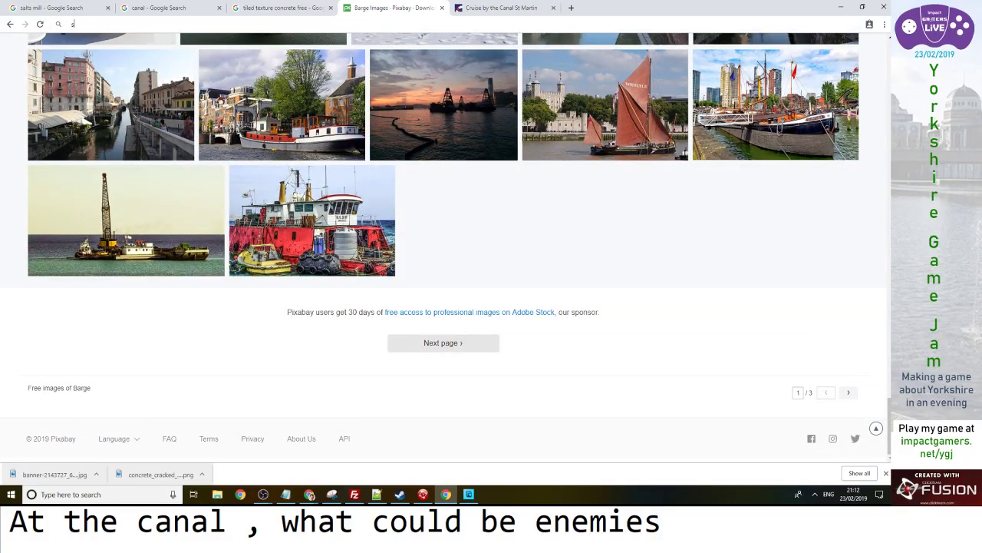
pyautogui.write('sir titus salt barge')
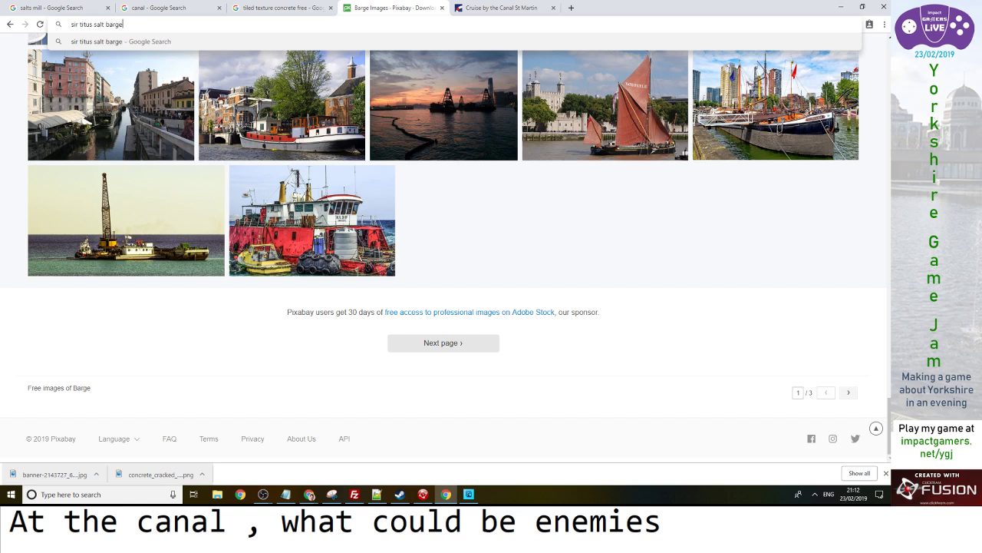
pyautogui.press('Return')
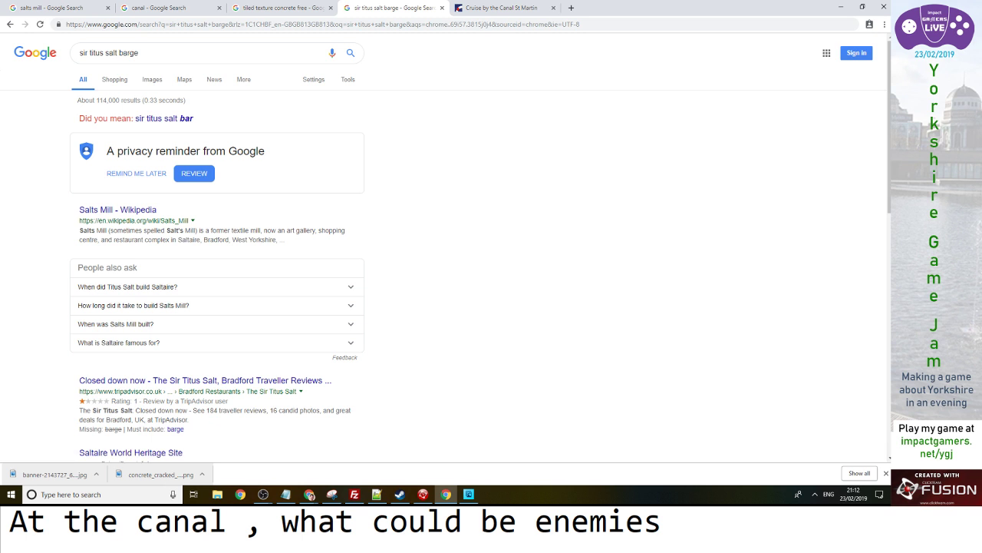
# Change the Google search to "sir titus salt canal"
pyautogui.moveTo(142, 53); pyautogui.dragTo(123, 53)
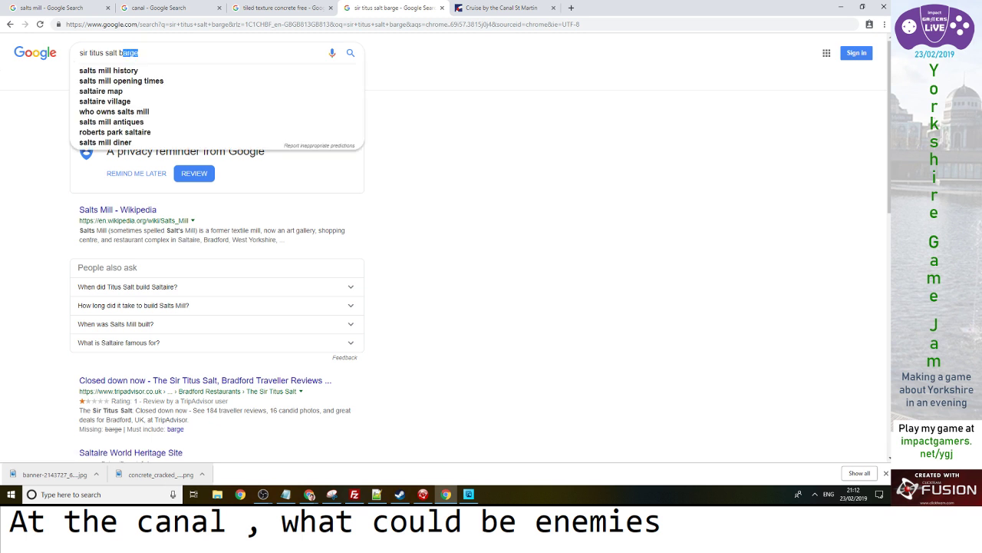
pyautogui.write('ca')
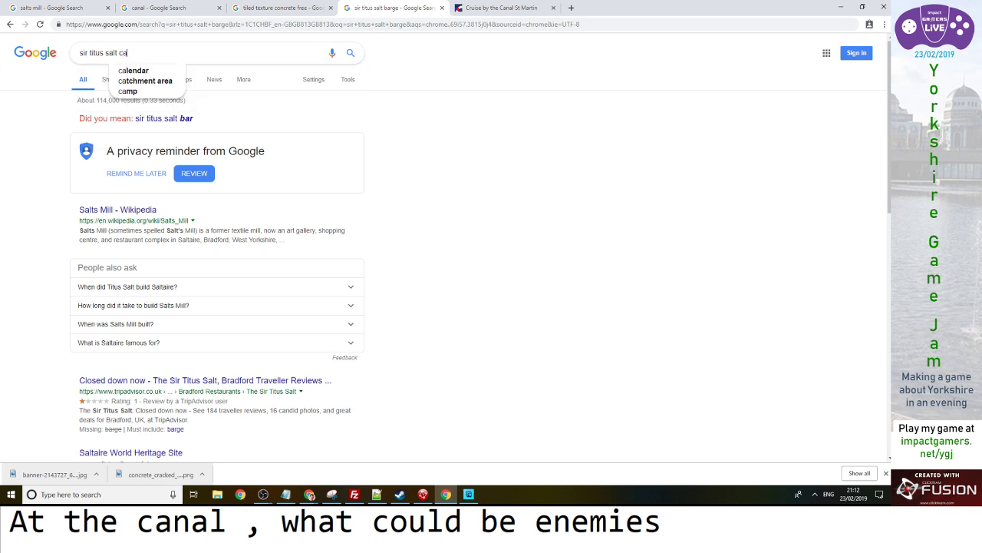
pyautogui.write('nl')
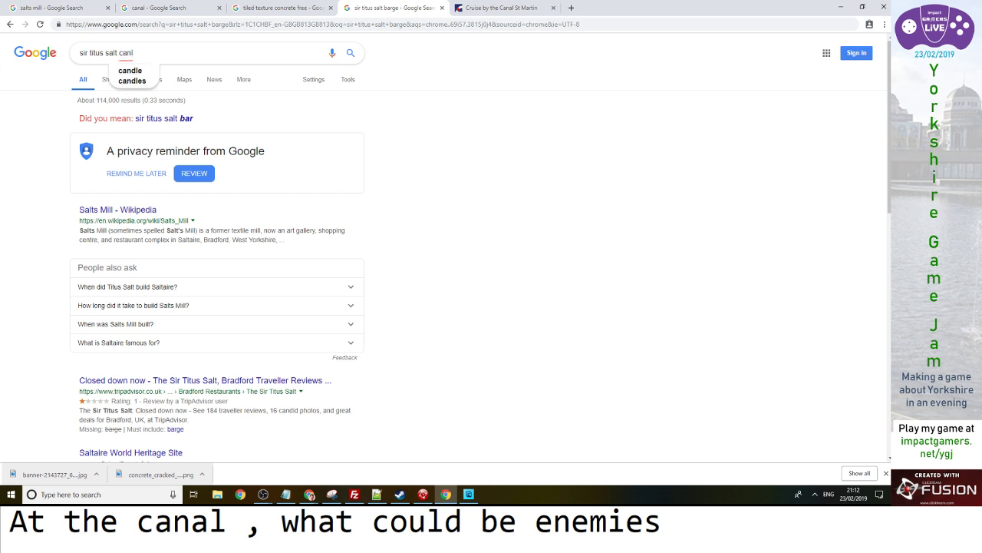
pyautogui.write('l')
pyautogui.press('Return')
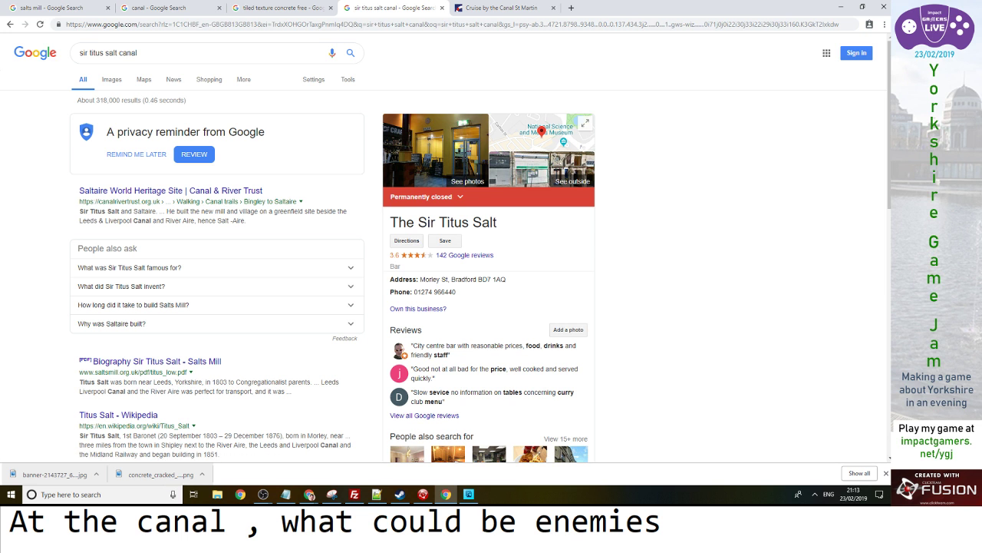
# Switch to Clickteam Fusion, review the frame's event list, and return to the frame layout to look at the boat
pyautogui.moveTo(423, 494)
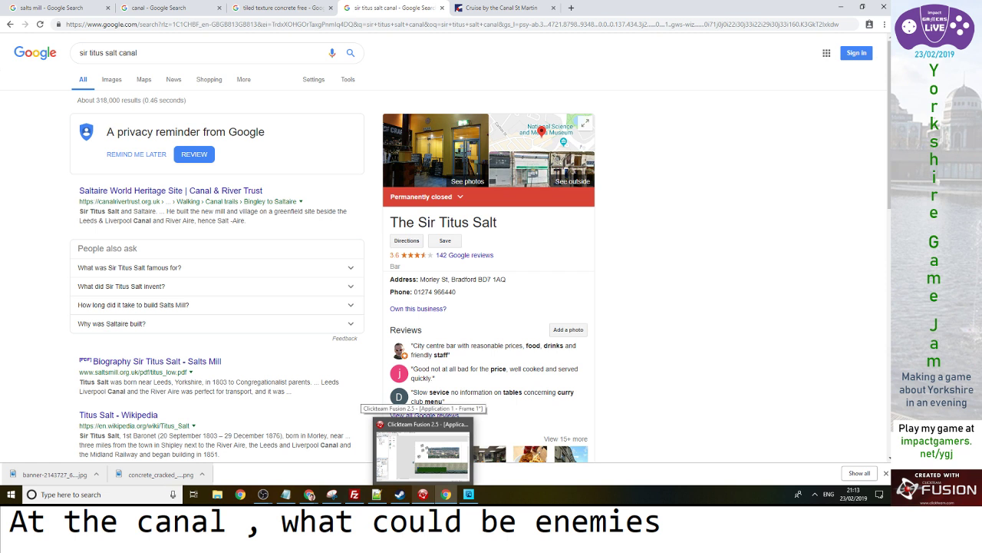
pyautogui.click(422, 449)
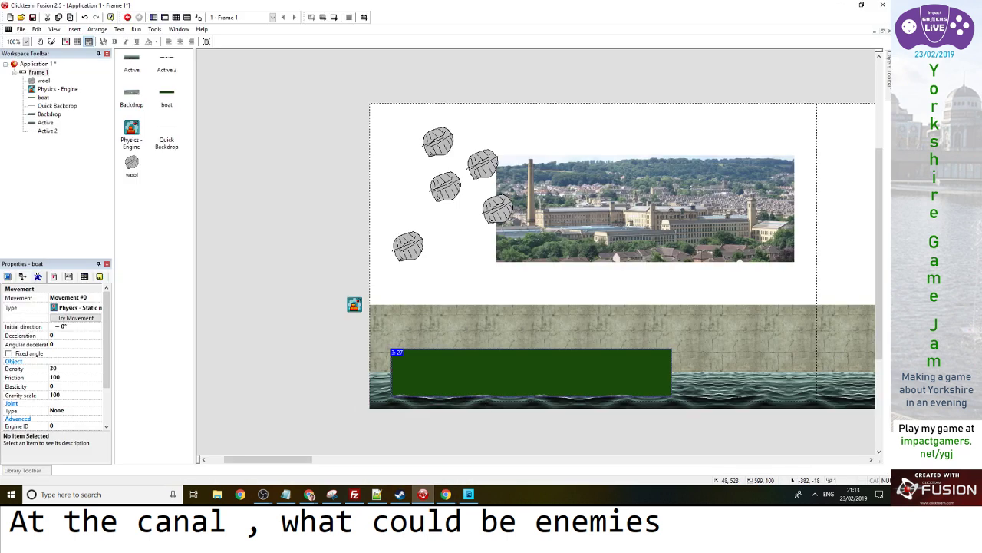
pyautogui.click(176, 17)
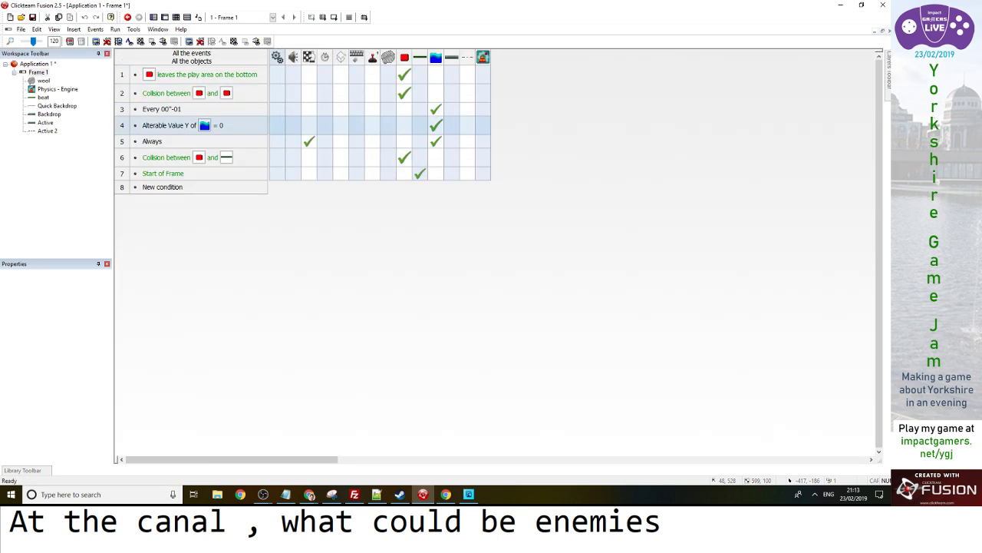
pyautogui.moveTo(435, 132)
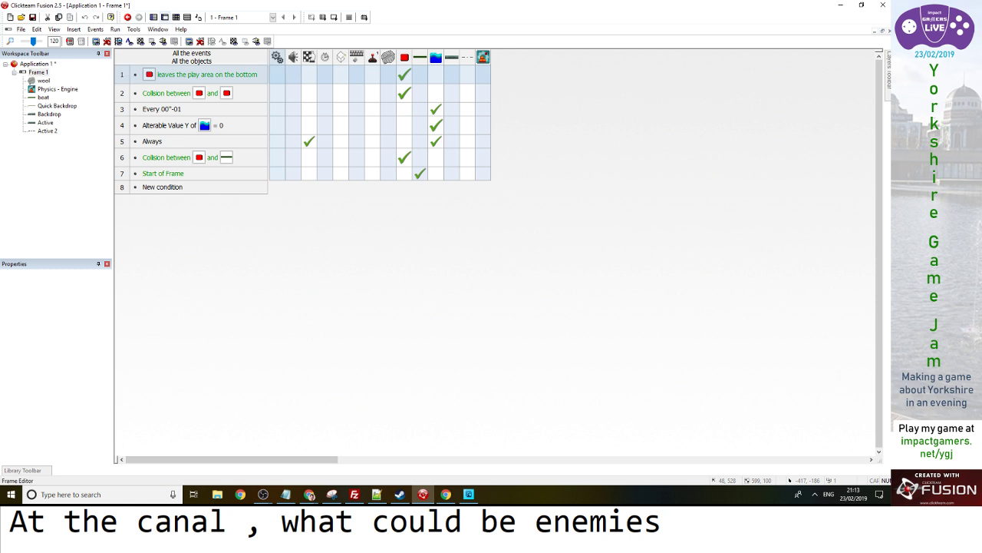
pyautogui.click(165, 17)
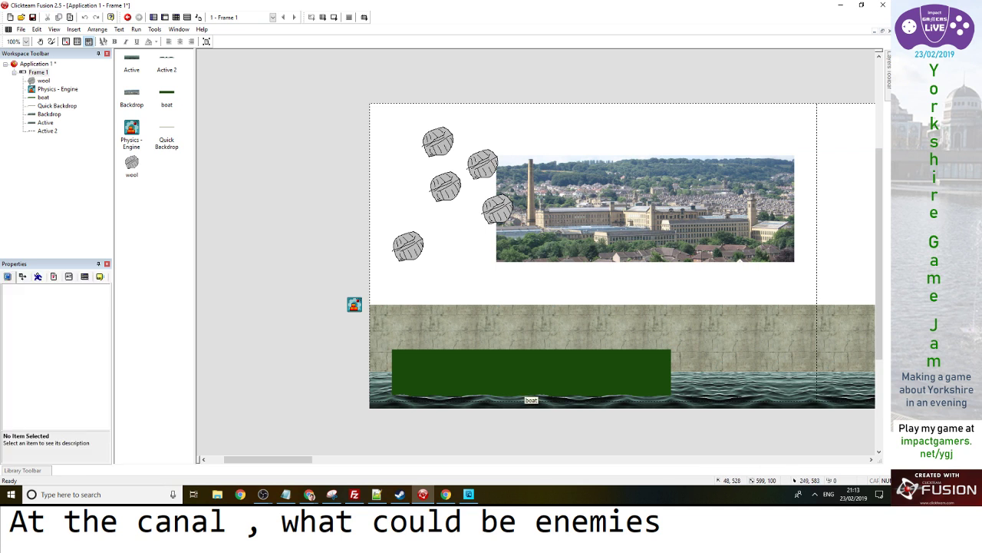
pyautogui.click(530, 384)
# Switch back to Chrome, view the image results for "sir titus salt canal", and look up "sir titus salt" in image and web results
pyautogui.click(469, 494)
pyautogui.click(446, 493)
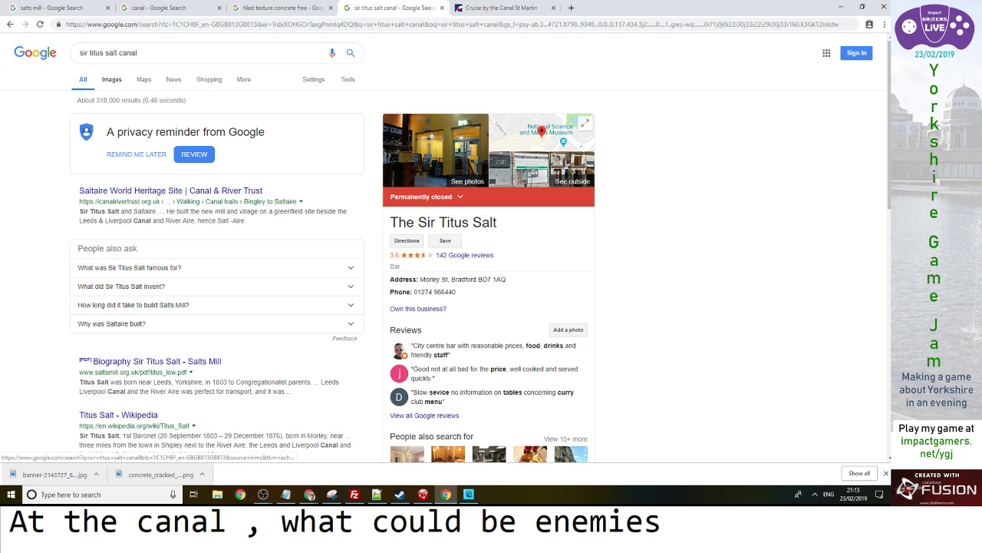
pyautogui.click(113, 79)
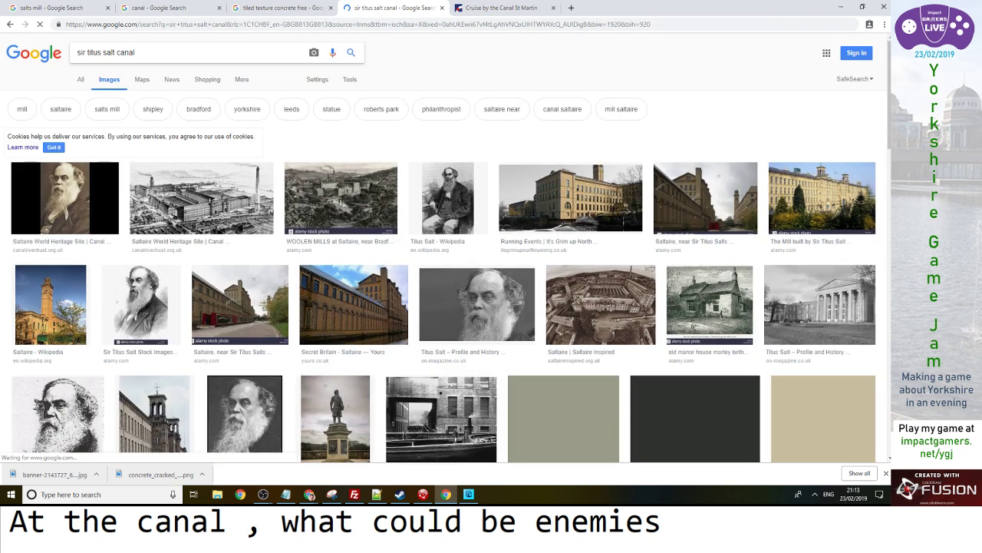
pyautogui.moveTo(103, 53); pyautogui.dragTo(136, 53)
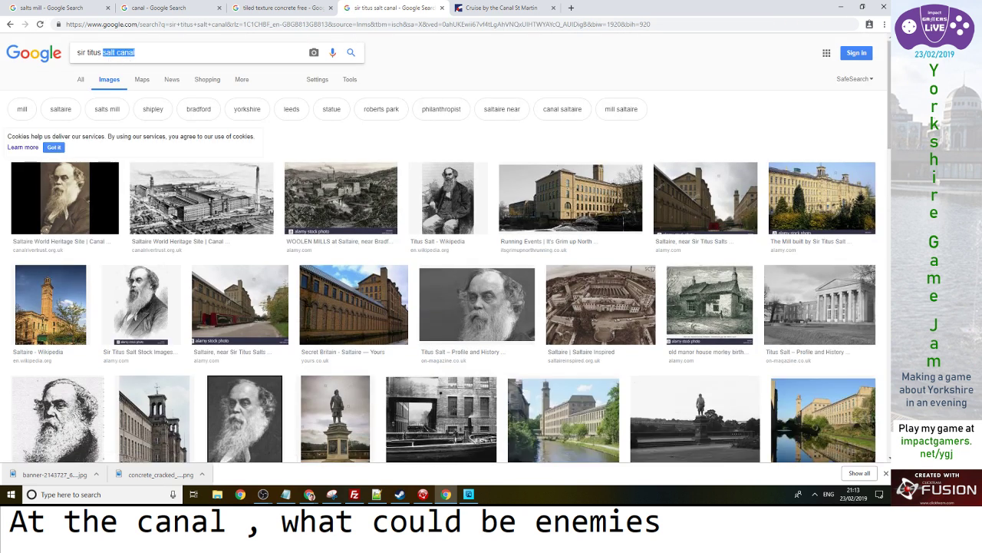
pyautogui.write('salt')
pyautogui.press('Return')
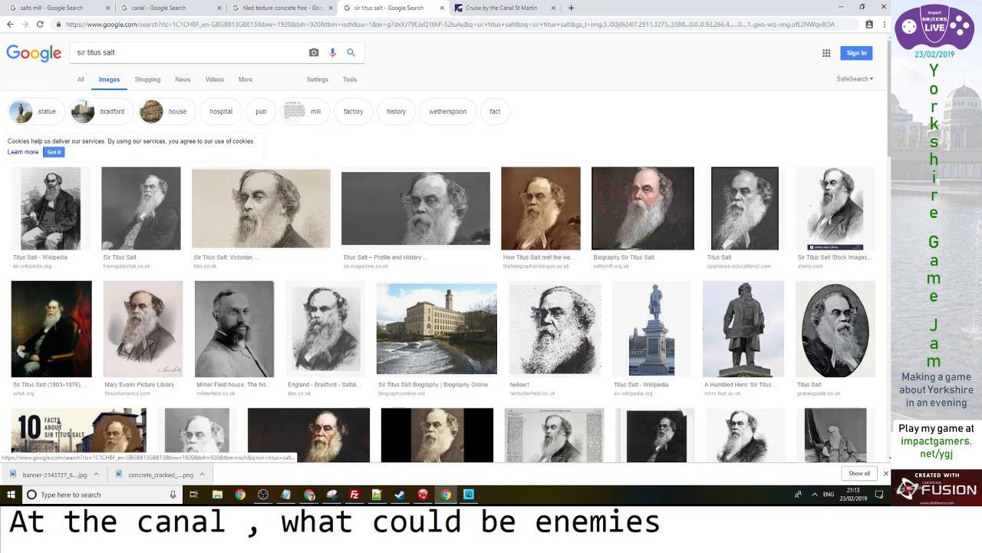
pyautogui.click(80, 80)
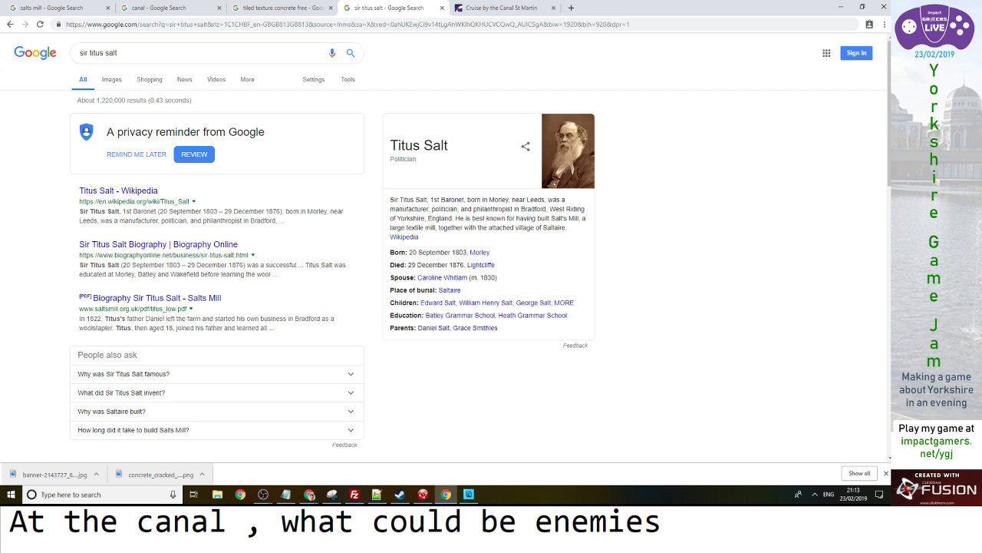
# Search Google for "canal boat 1850"
pyautogui.click(99, 52)
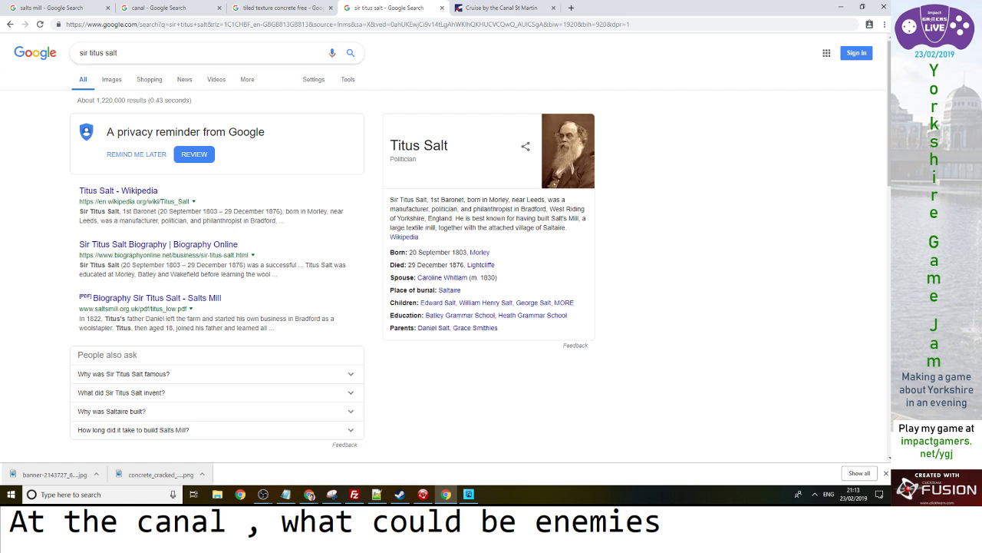
pyautogui.hotkey('ctrl', 'a')
pyautogui.write('canal')
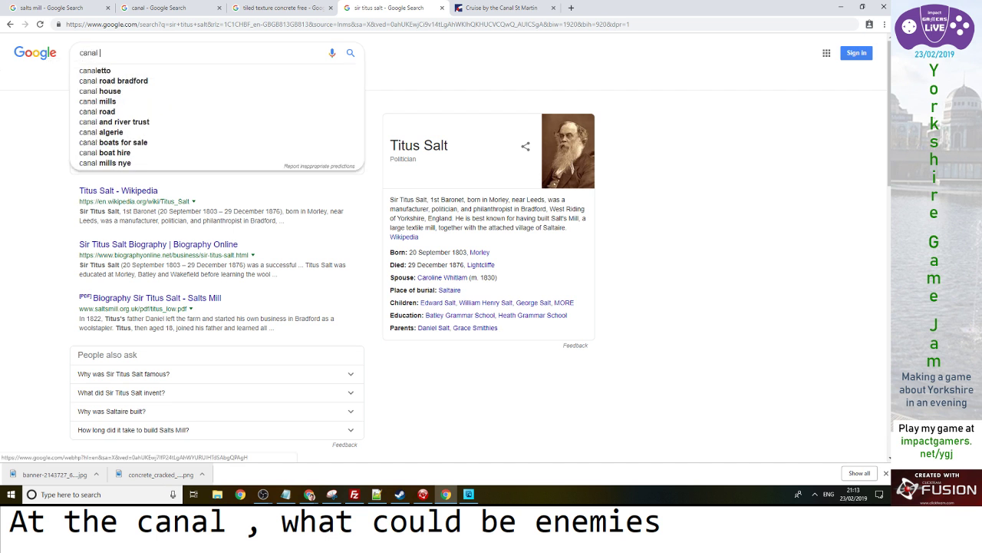
pyautogui.write(' boat 1850')
pyautogui.press('Return')
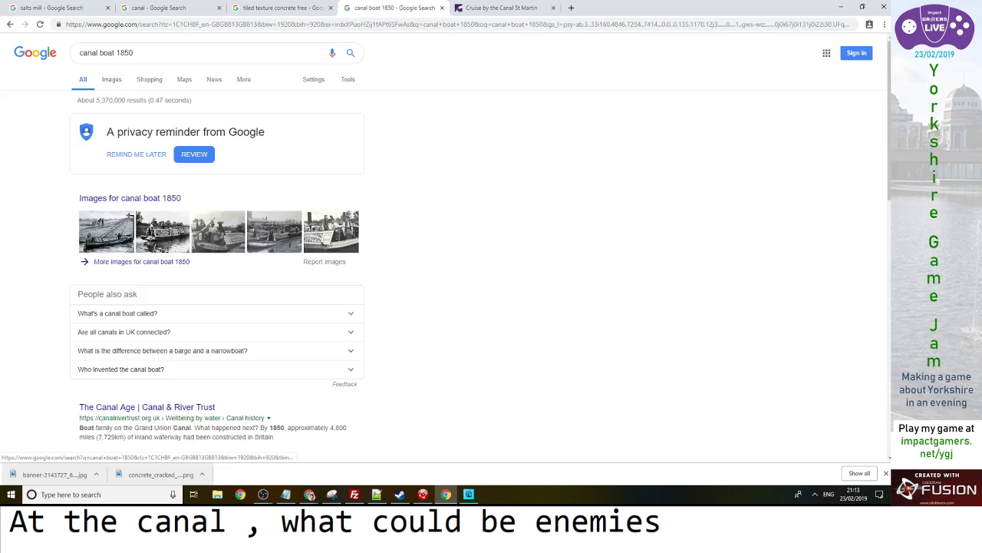
# Open the "canal boat 1850" image results and preview the Grand Junction Canal and narrowboat children photos
pyautogui.click(107, 235)
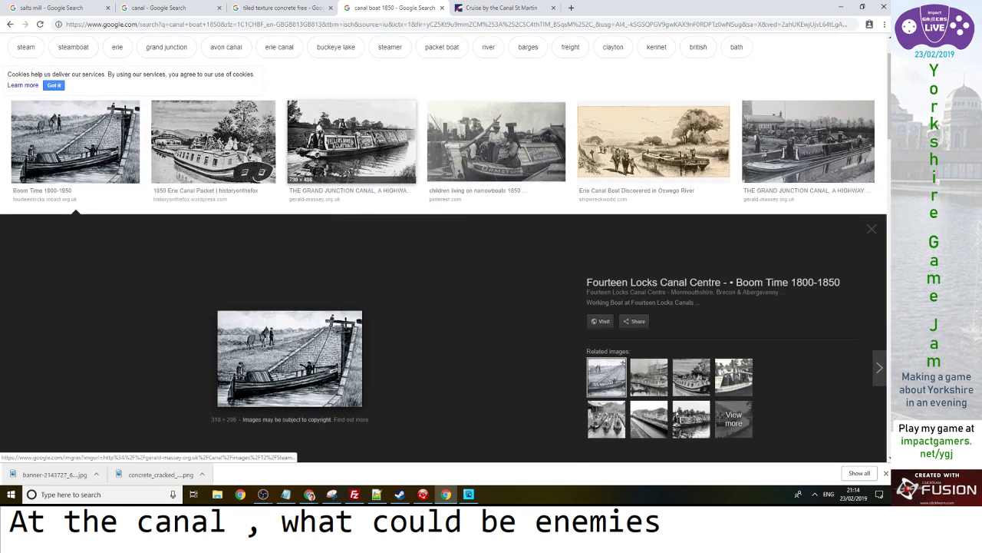
pyautogui.click(351, 145)
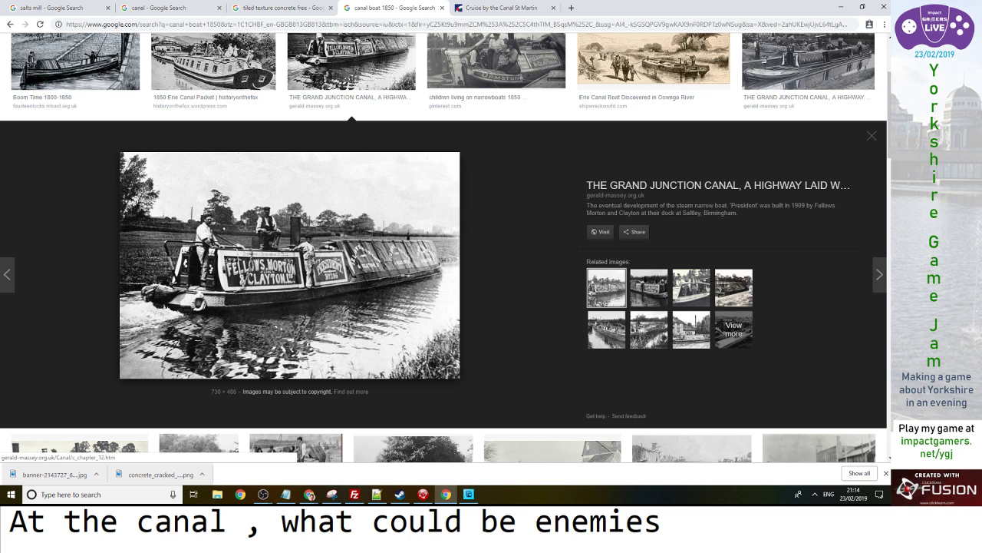
pyautogui.scroll(2, 496, 188)
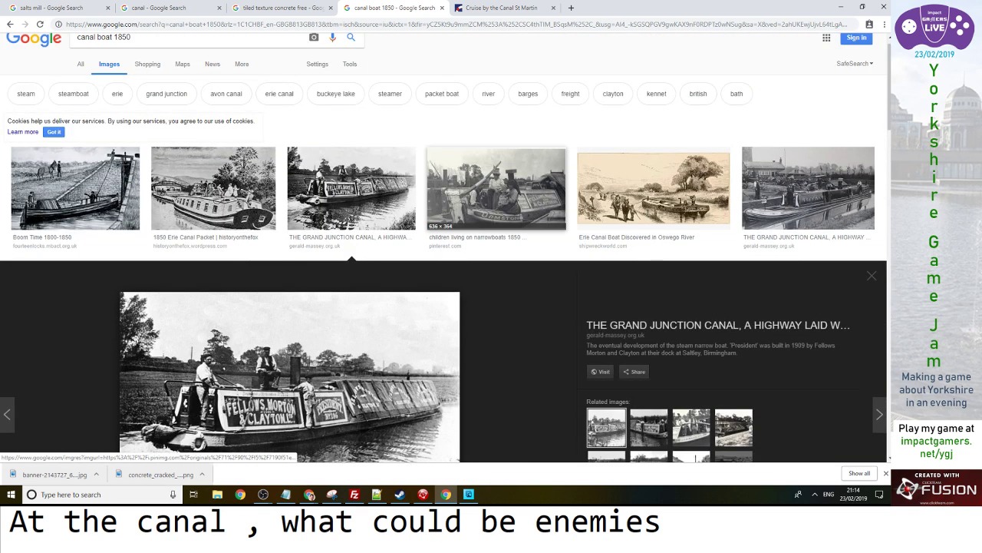
pyautogui.click(496, 188)
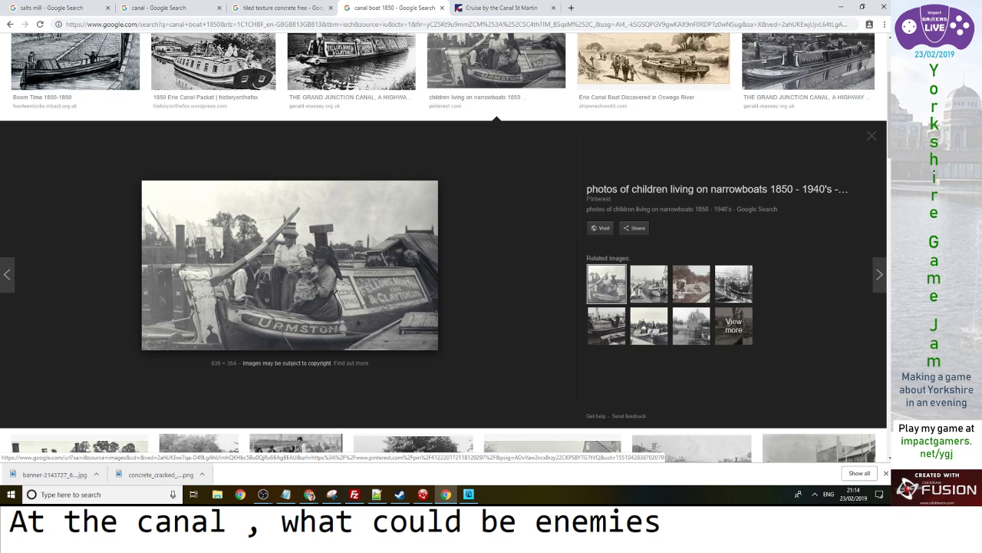
# Visit the narrowboat children photo's Pinterest page, browse the related canal boat pictures, and close the page
pyautogui.click(601, 228)
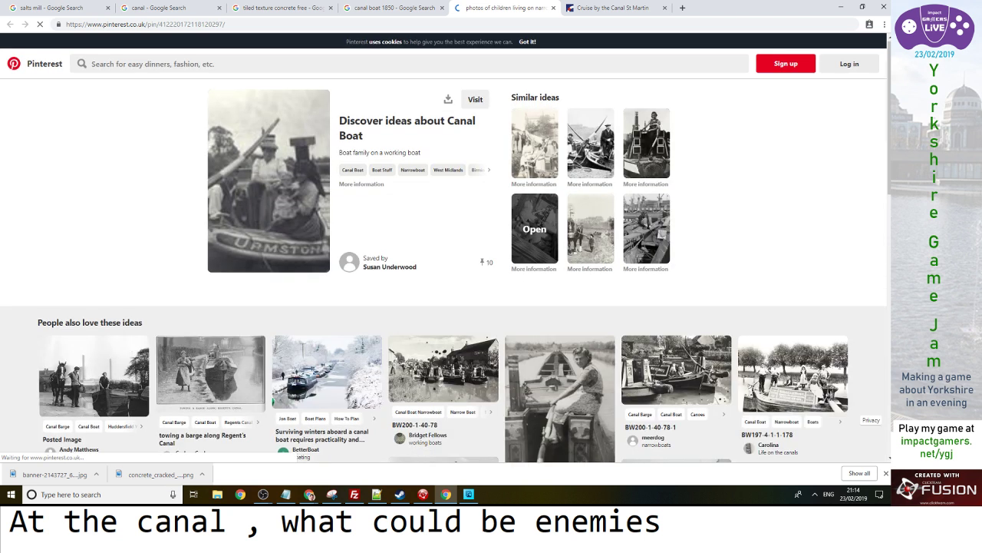
pyautogui.scroll(-3, 445, 253)
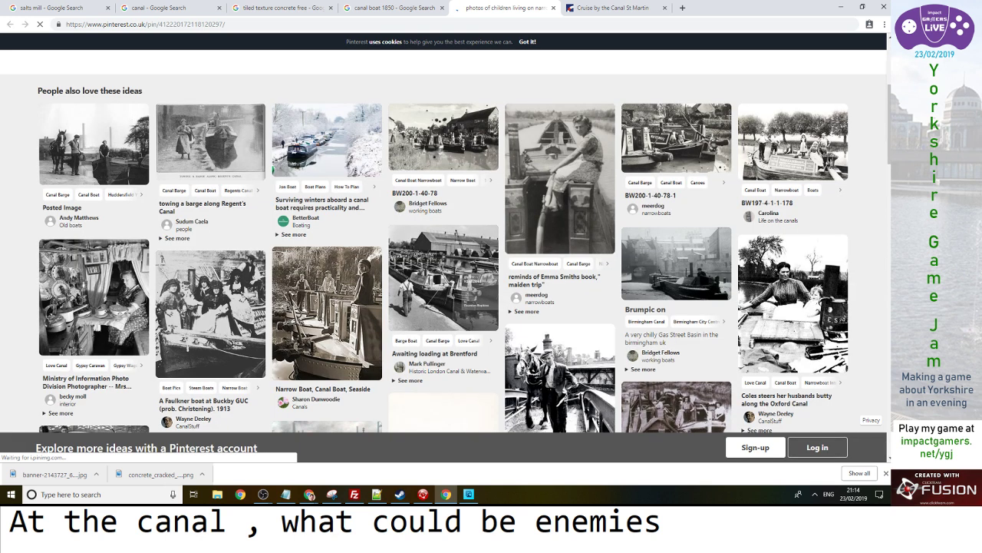
pyautogui.scroll(-5, 445, 254)
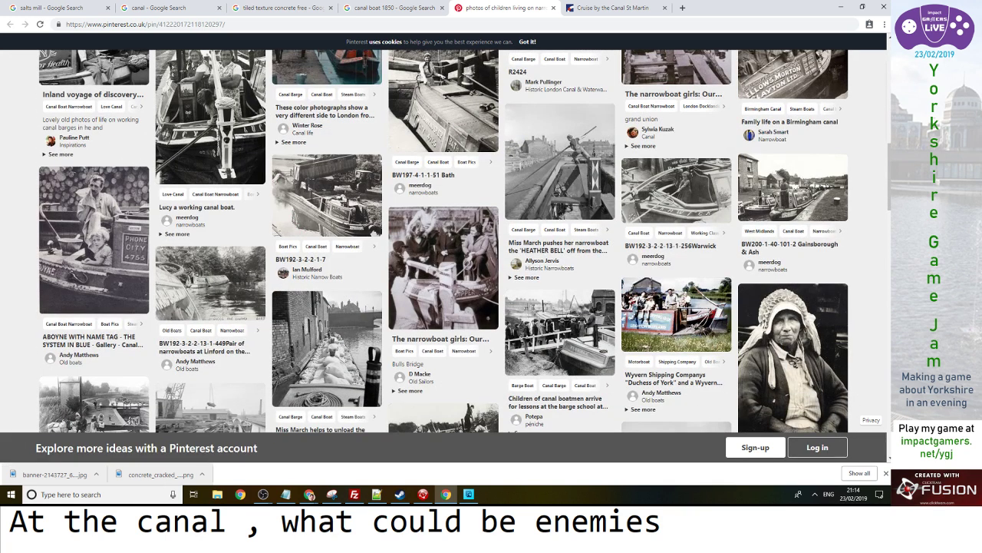
pyautogui.scroll(-2, 445, 254)
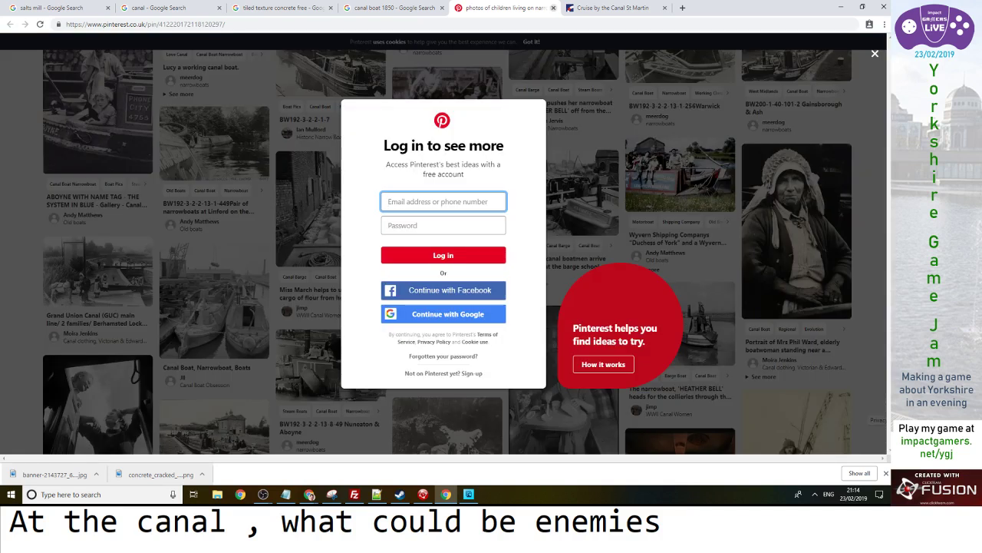
pyautogui.click(553, 8)
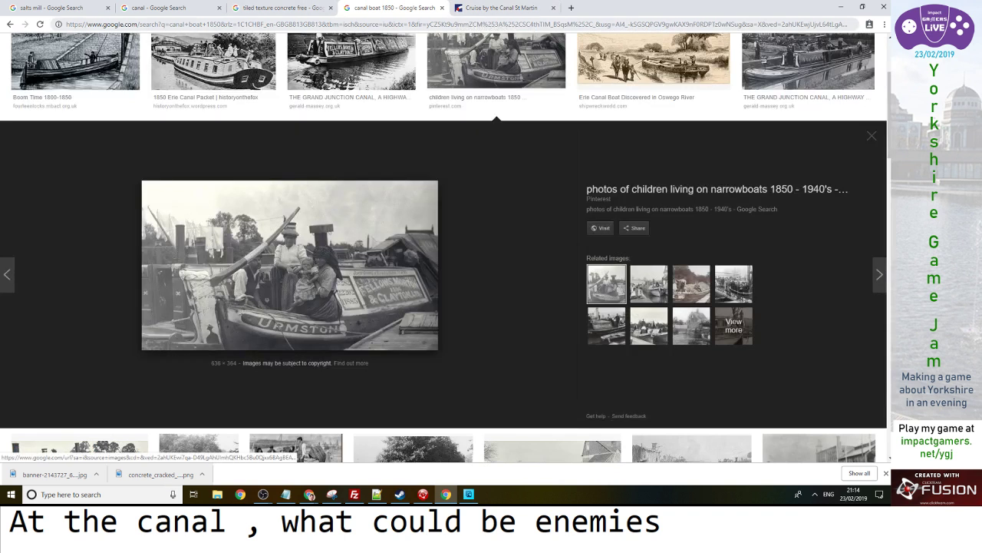
# Reuse the Canal St Martin cruise page's tab to search Google Images for "narrow boat"
pyautogui.click(495, 9)
pyautogui.hotkey('ctrl', 'l')
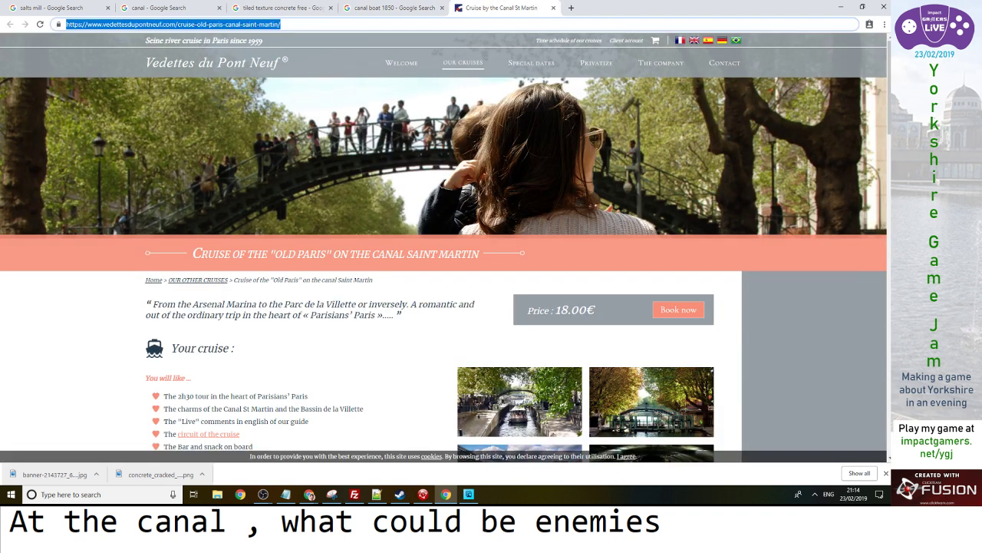
pyautogui.write('narrow boat')
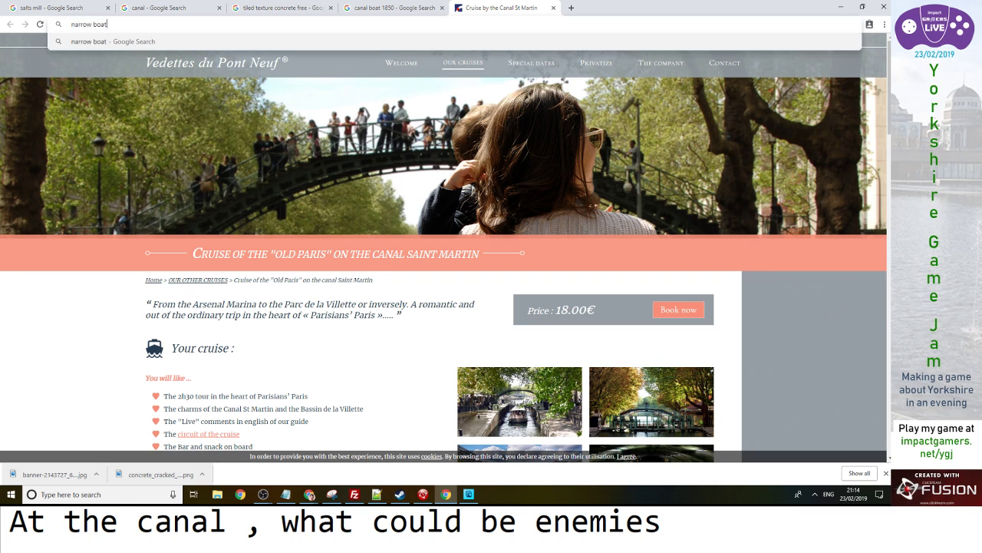
pyautogui.press('Return')
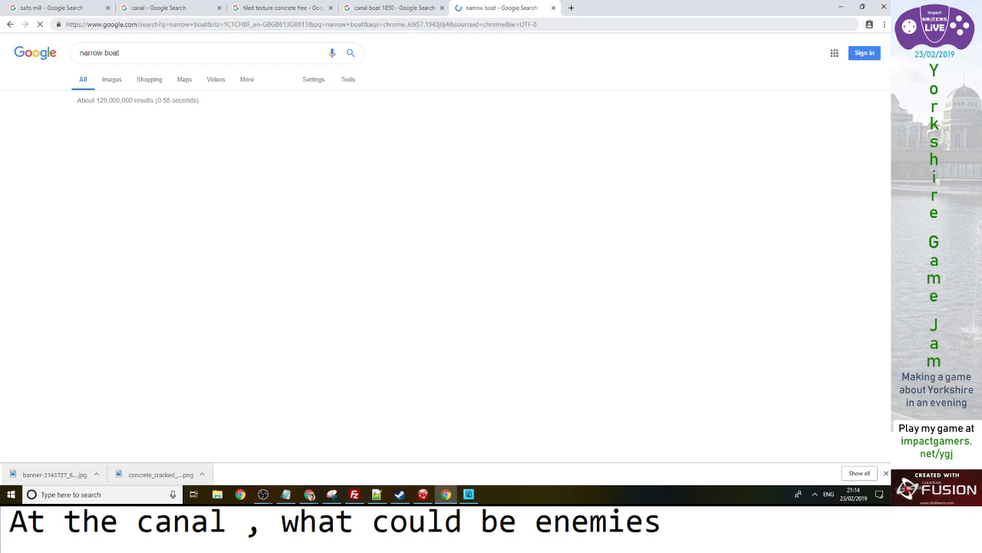
pyautogui.click(111, 79)
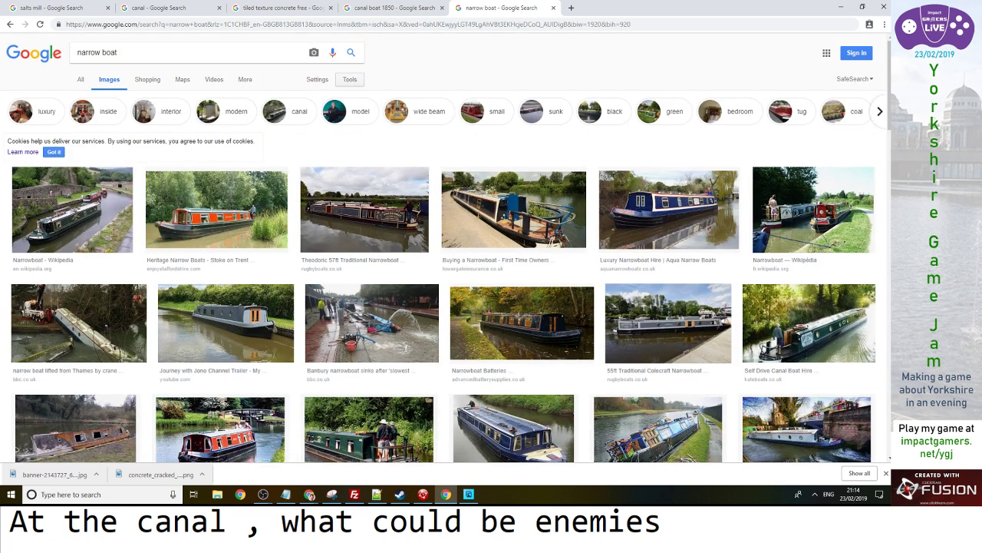
# Filter the narrow boat images by usage rights to those labeled for reuse
pyautogui.click(350, 79)
pyautogui.click(163, 96)
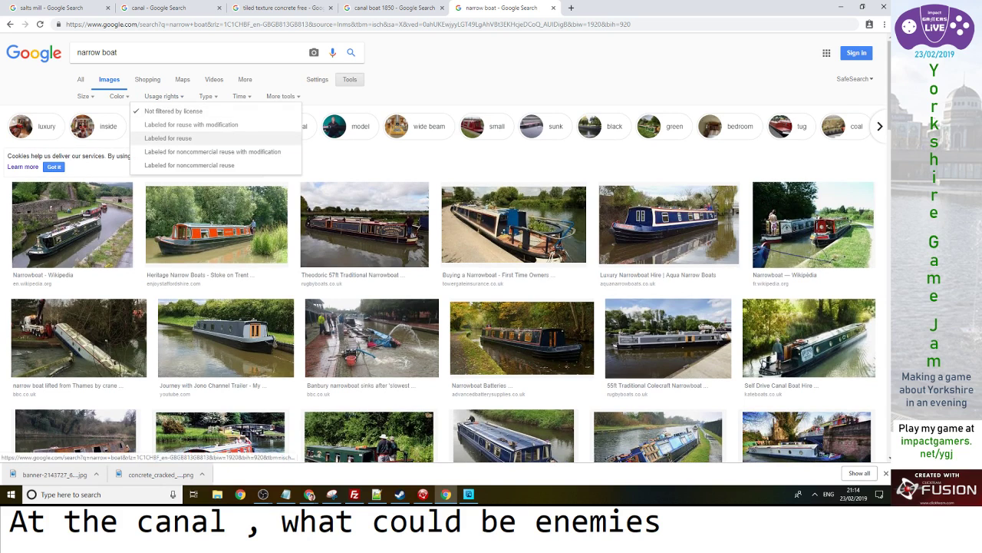
pyautogui.click(168, 137)
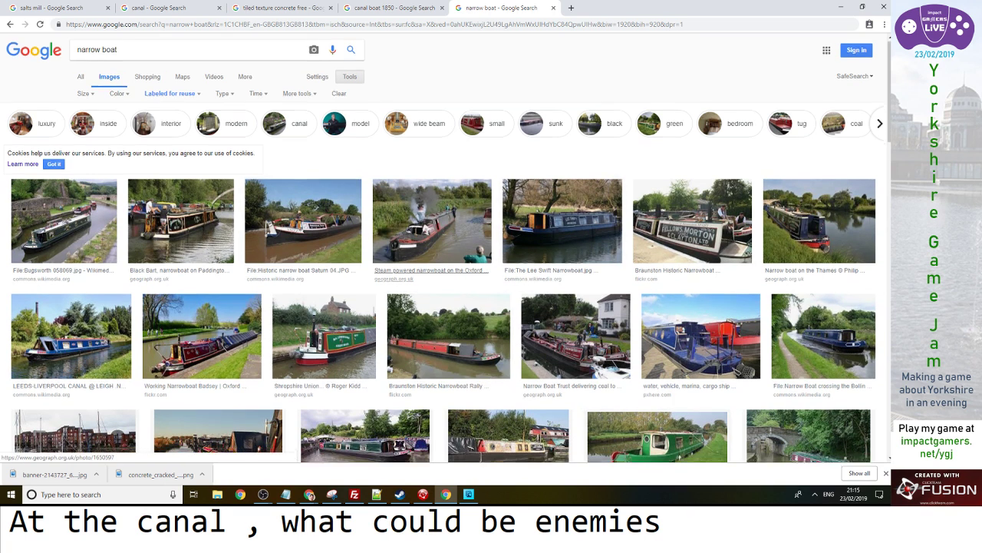
# Look through the reusable narrow boat image results for a suitable side-on picture of a whole boat
pyautogui.scroll(-3, 432, 230)
pyautogui.scroll(-2, 435, 230)
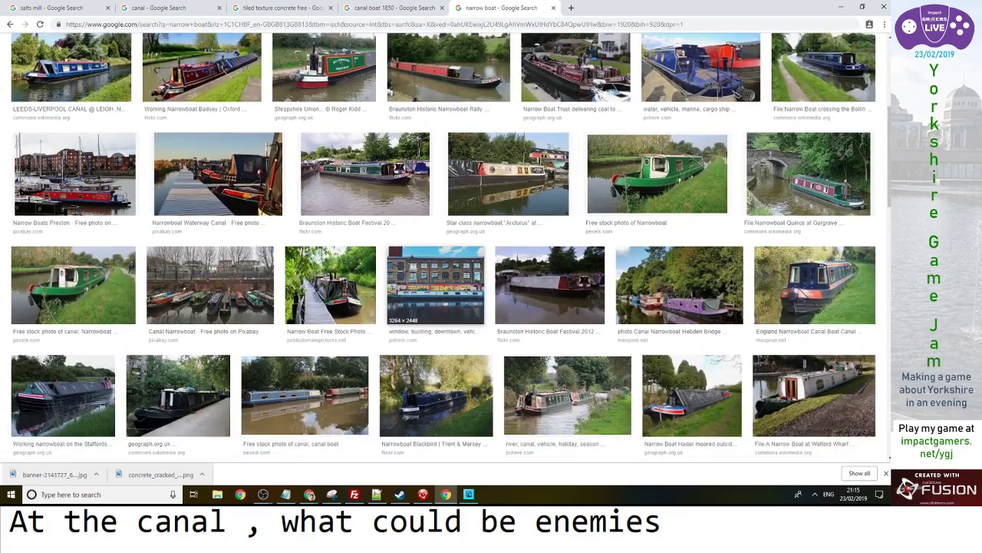
pyautogui.scroll(-2, 435, 231)
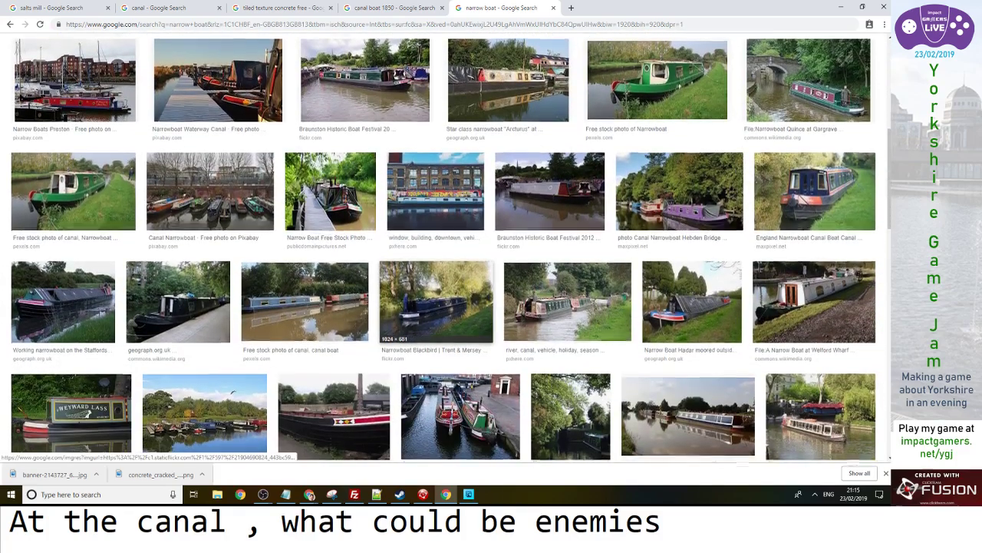
pyautogui.scroll(-3, 435, 207)
pyautogui.scroll(-2, 435, 230)
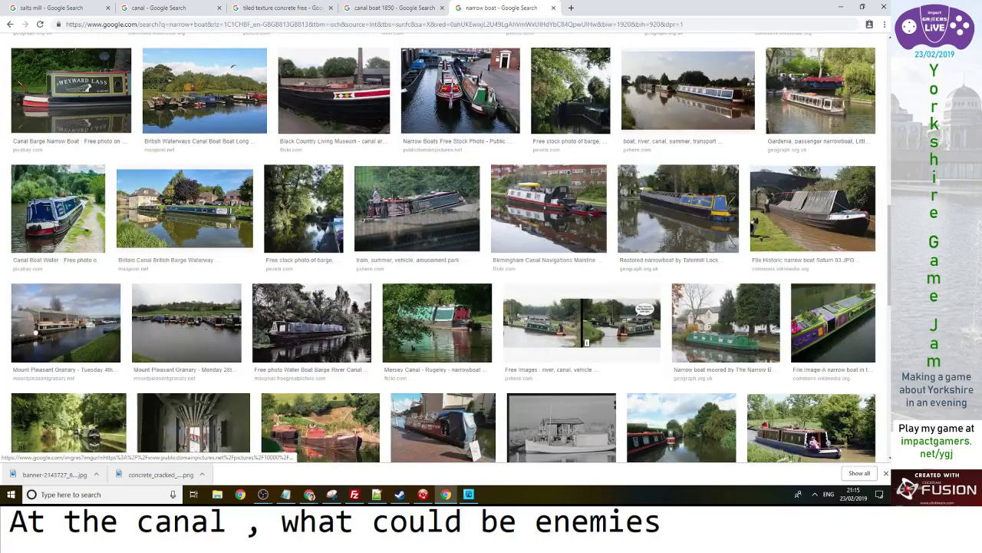
pyautogui.scroll(-2, 435, 230)
pyautogui.scroll(-2, 435, 276)
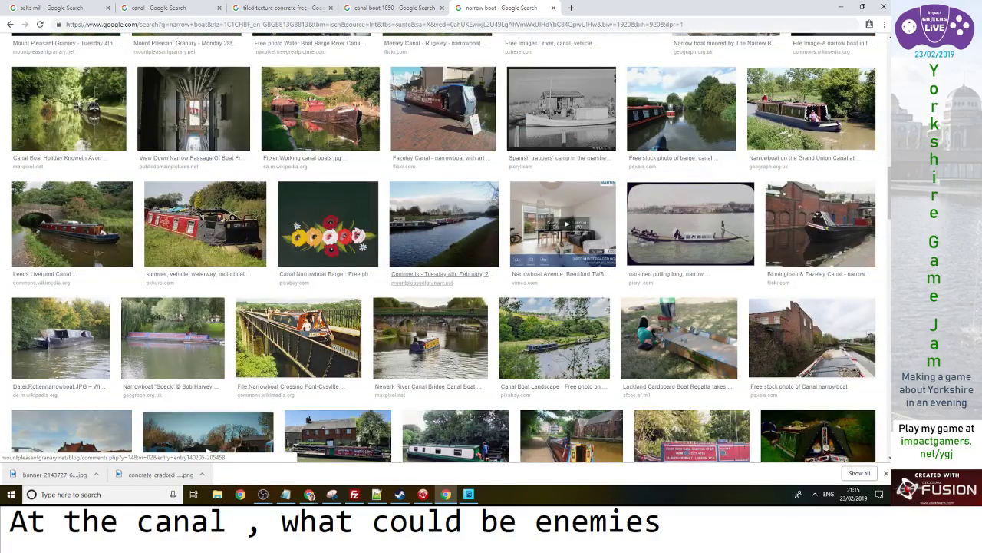
pyautogui.scroll(-1, 435, 276)
pyautogui.scroll(-1, 437, 307)
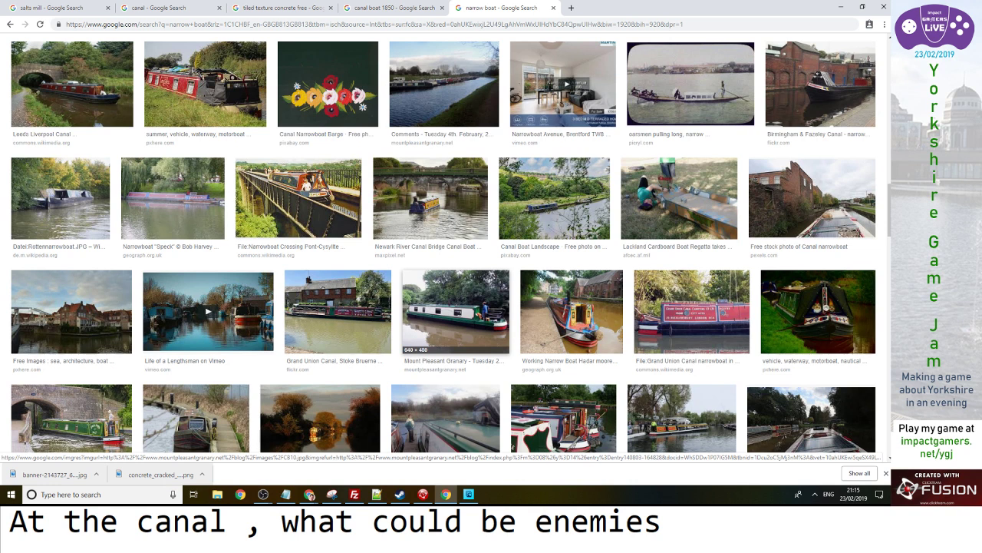
pyautogui.scroll(-6, 445, 245)
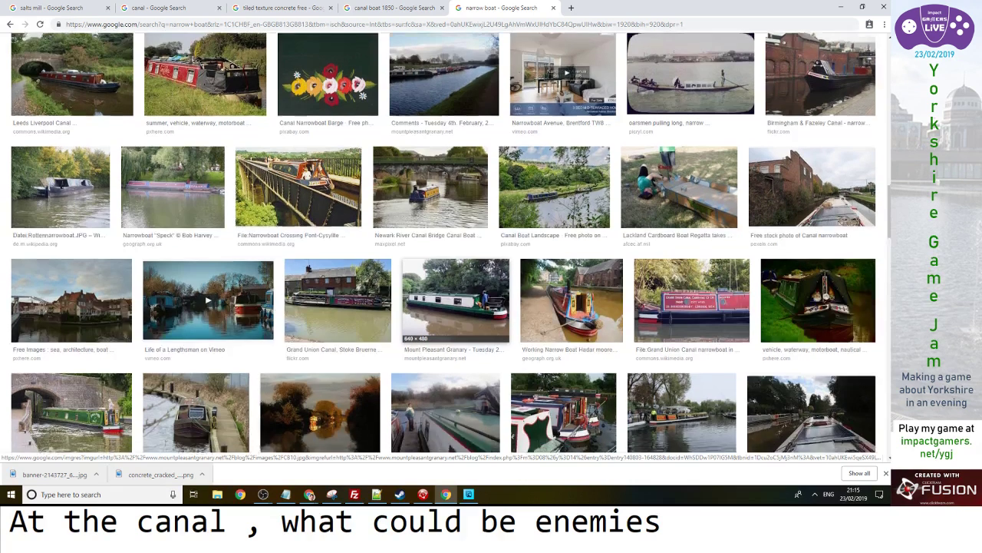
pyautogui.scroll(-3, 330, 214)
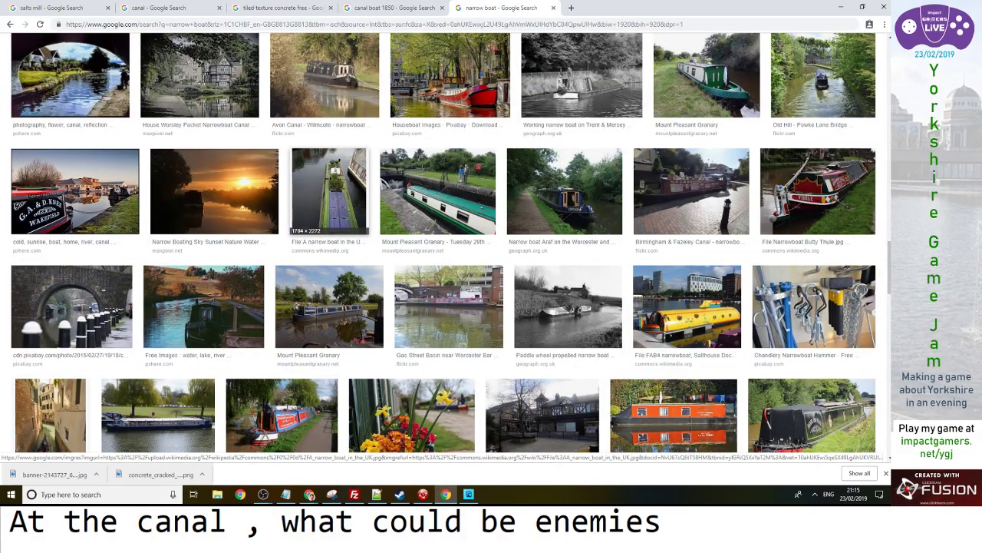
pyautogui.scroll(-5, 330, 192)
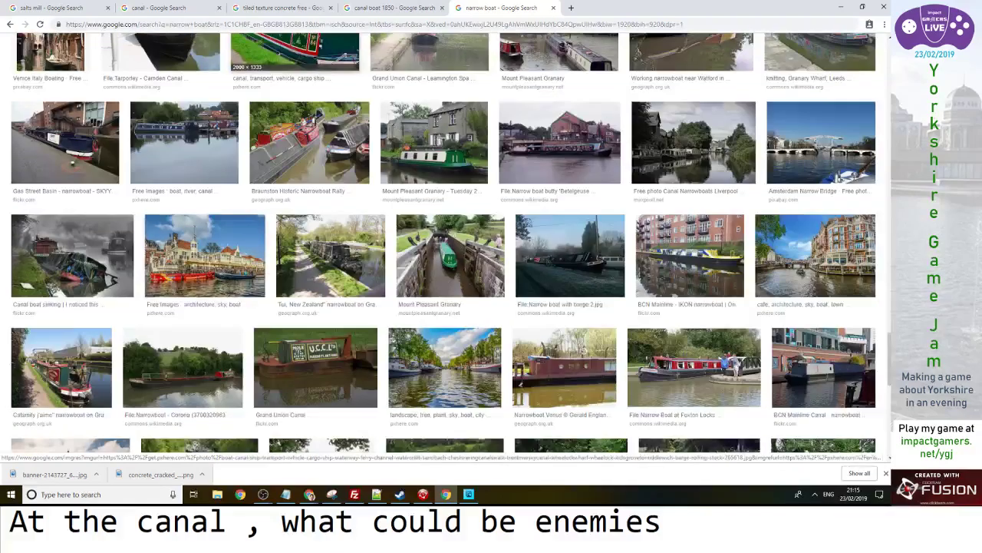
pyautogui.scroll(-5, 315, 69)
pyautogui.scroll(-5, 314, 84)
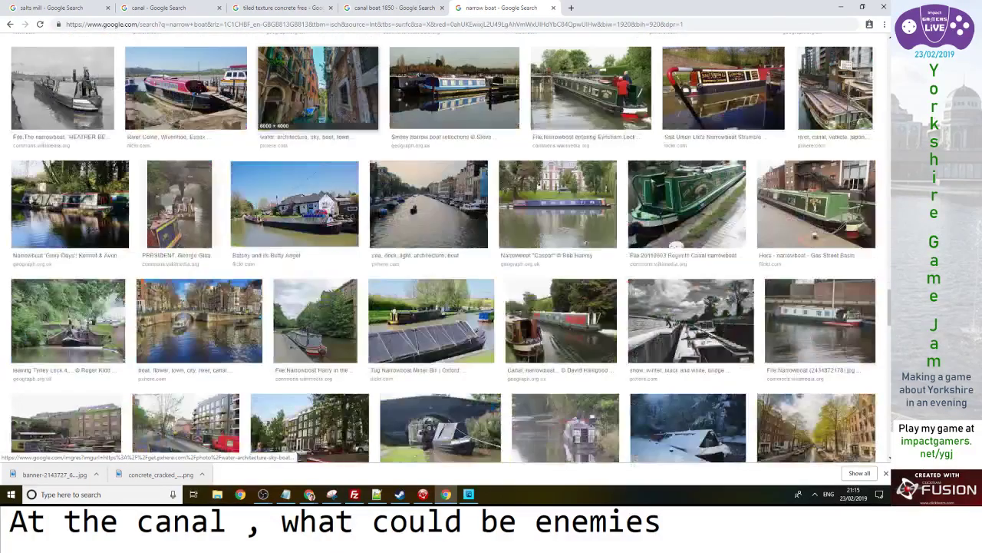
pyautogui.scroll(-3, 440, 258)
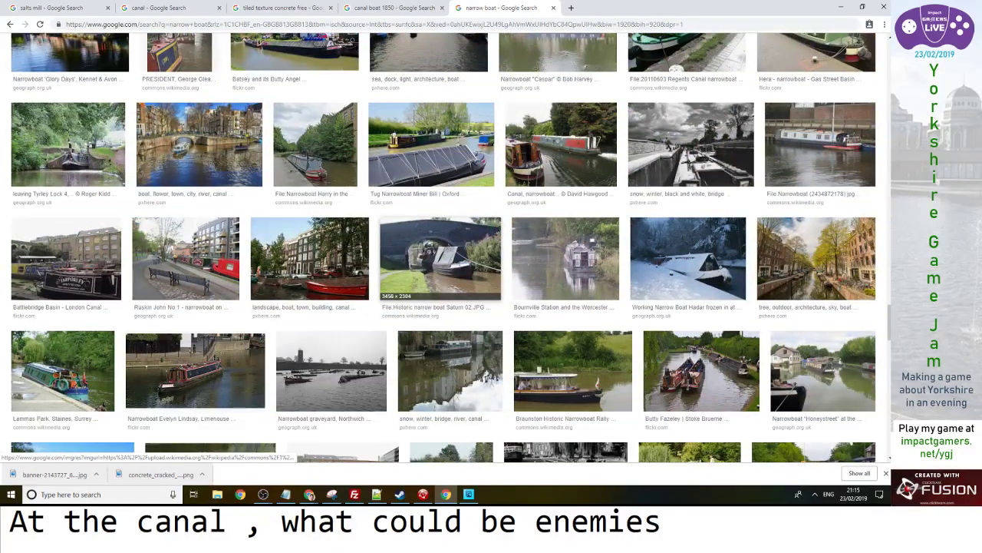
pyautogui.scroll(-2, 440, 258)
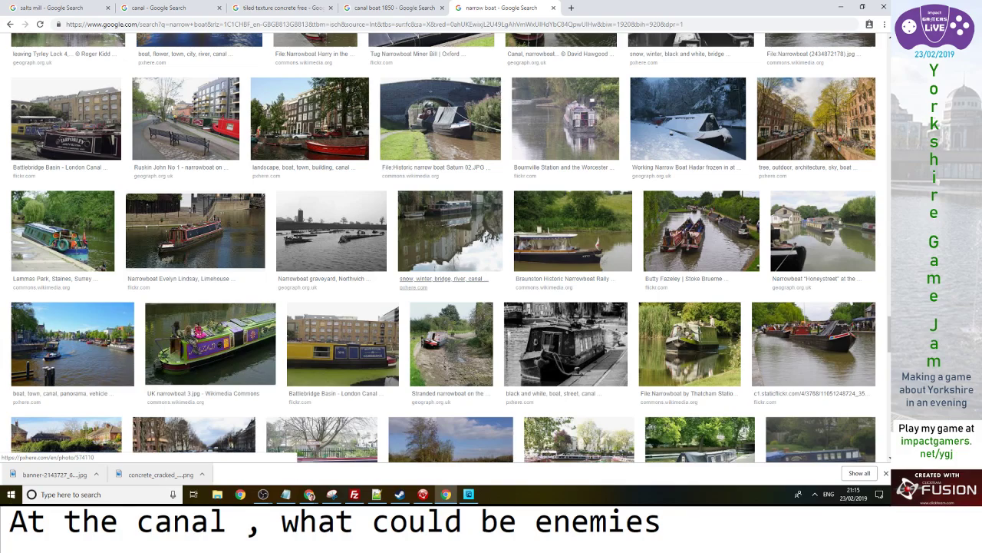
pyautogui.scroll(-10, 491, 246)
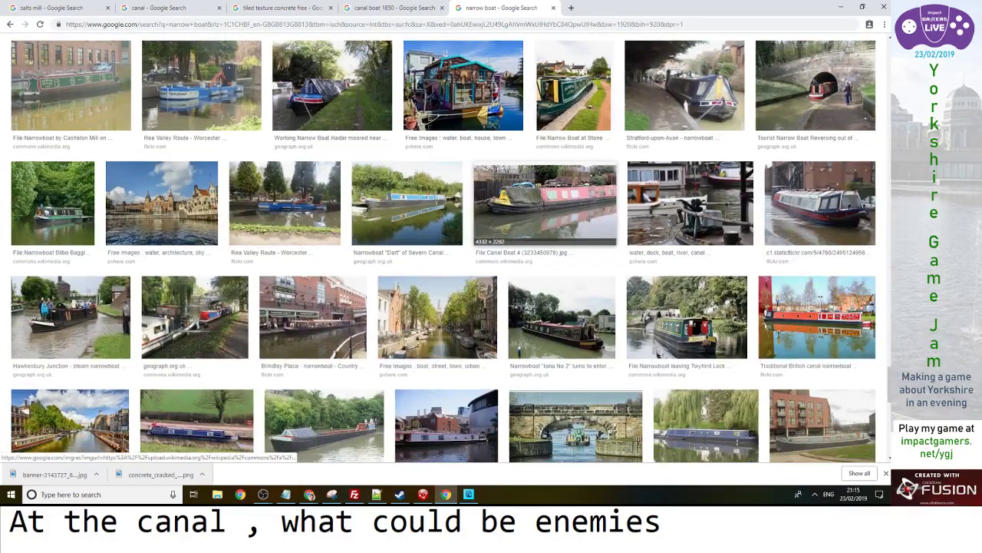
pyautogui.scroll(-3, 560, 199)
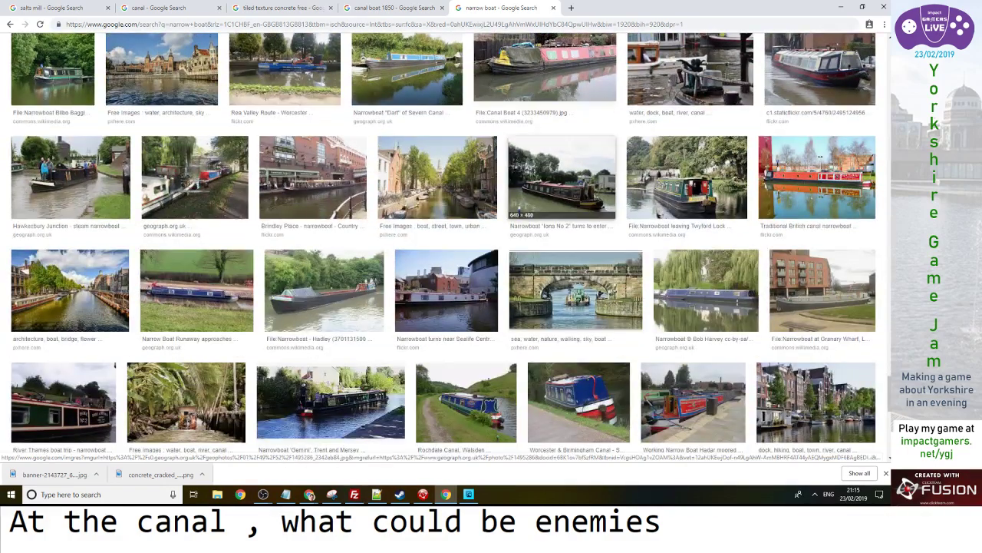
# Copy the "Traditional British canal narrowboat" picture and create a new image from the clipboard in Photoshop Elements
pyautogui.click(817, 177)
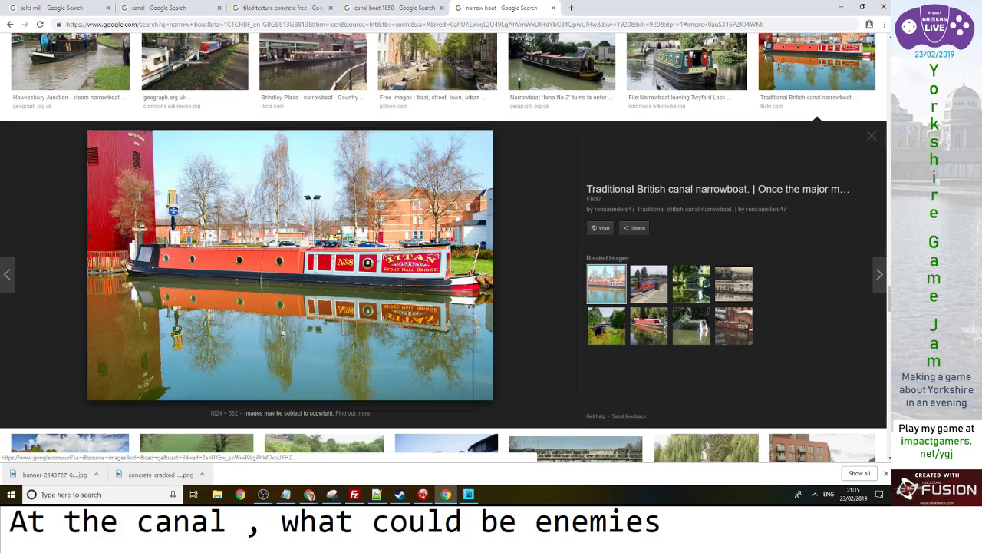
pyautogui.rightClick(338, 265)
pyautogui.click(383, 364)
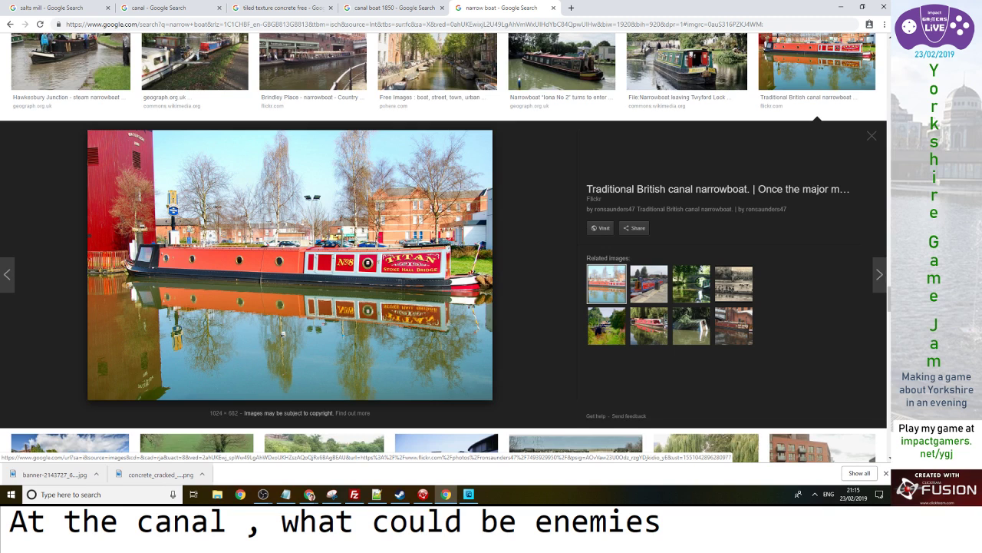
pyautogui.click(469, 495)
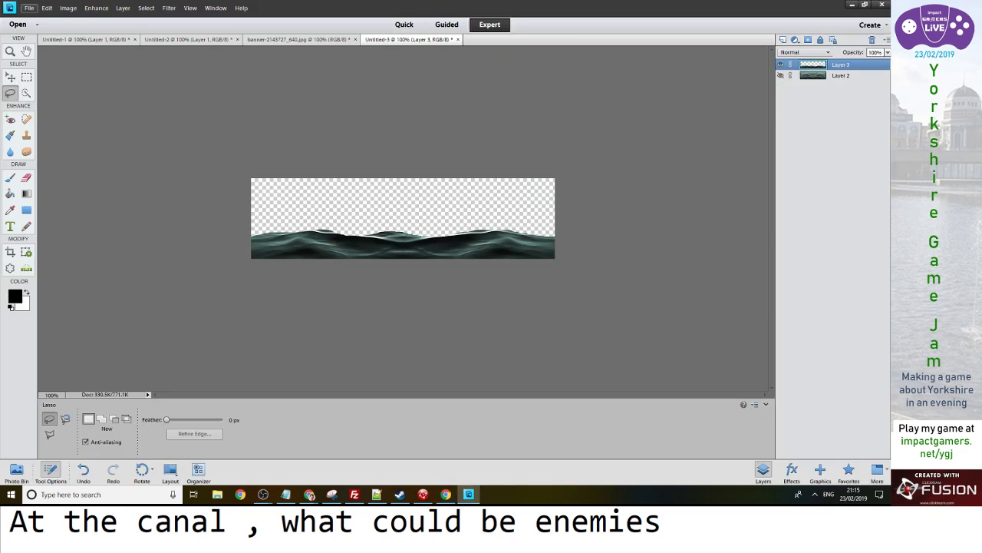
pyautogui.click(29, 7)
pyautogui.click(157, 27)
# Straighten the narrowboat photo along the hull's lower edge and inspect the levelled boat close up
pyautogui.press('p')
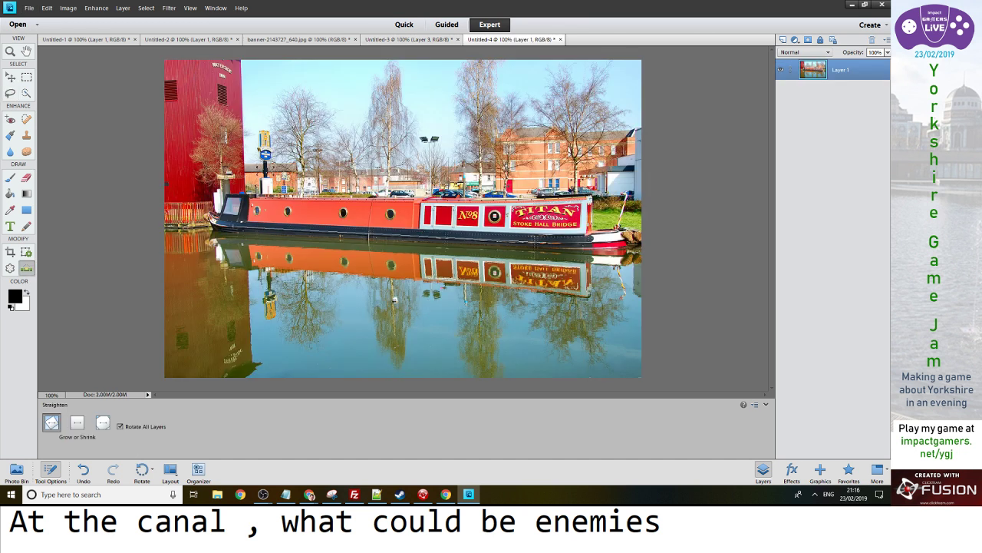
pyautogui.moveTo(535, 241); pyautogui.dragTo(551, 243)
pyautogui.press('z')
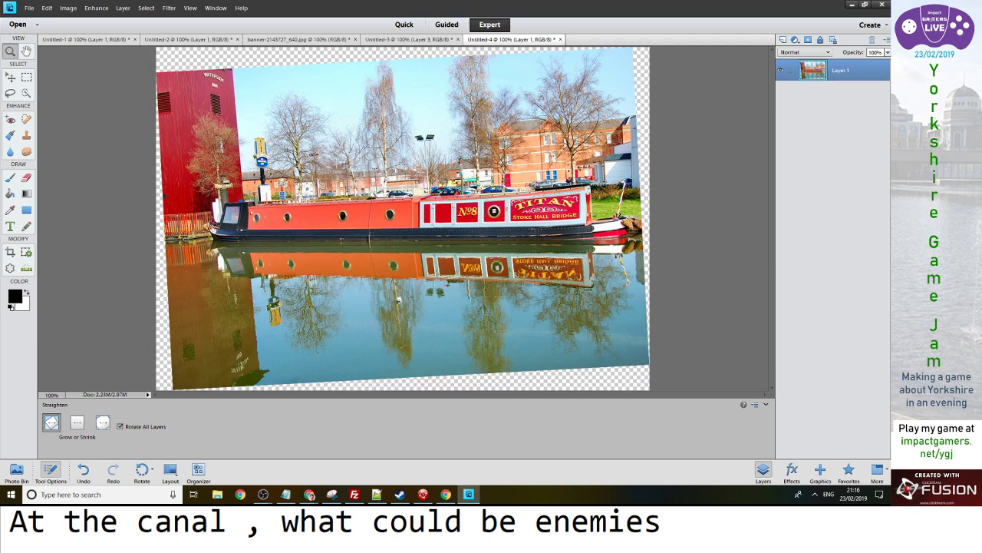
pyautogui.moveTo(181, 169); pyautogui.dragTo(591, 272)
pyautogui.rightClick(494, 259)
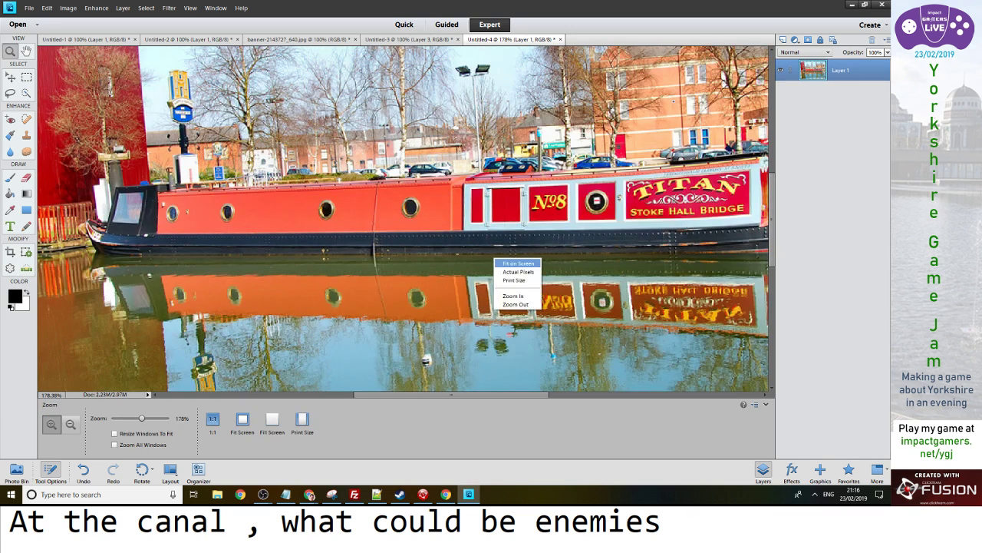
pyautogui.click(511, 268)
pyautogui.press('a')
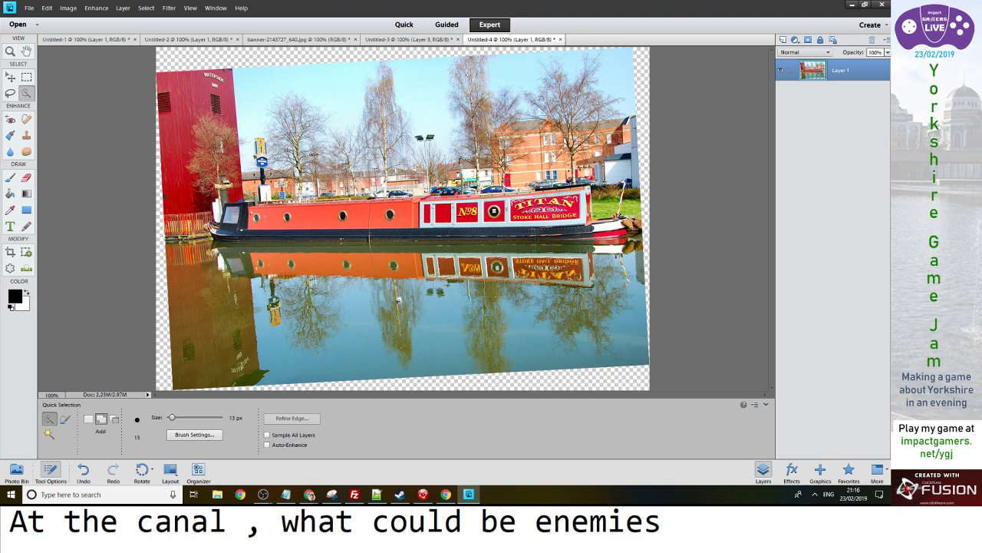
pyautogui.moveTo(258, 263)
pyautogui.mouseDown()
pyautogui.moveTo(532, 273)
pyautogui.moveTo(495, 246)
pyautogui.moveTo(286, 244)
pyautogui.moveTo(216, 230)
pyautogui.moveTo(530, 239)
pyautogui.mouseUp()
pyautogui.press('alt')
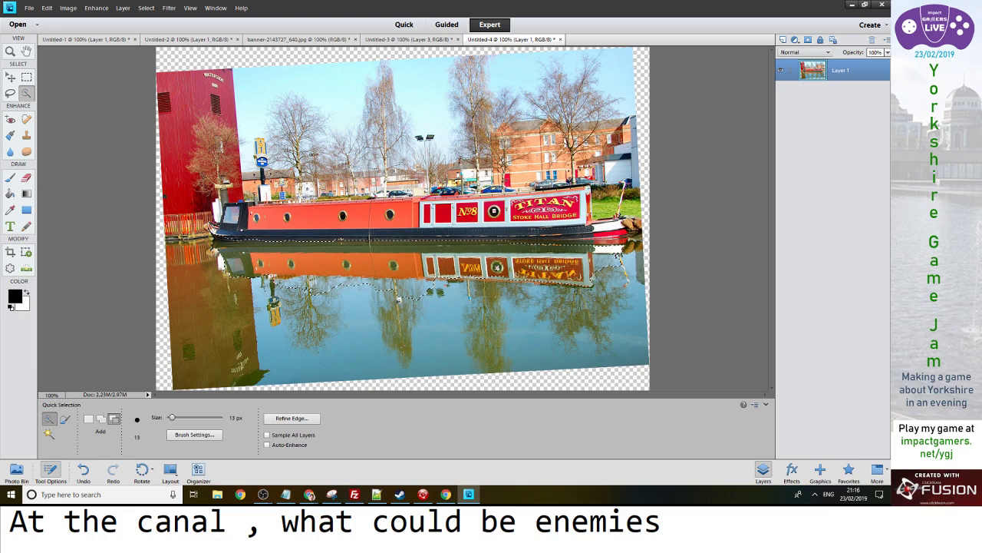
pyautogui.keyDown('alt'); pyautogui.click(341, 239); pyautogui.keyUp('alt')
# Select the boat's outline with the Polygonal Lasso and create a new image from the copied cut-out
pyautogui.click(10, 93)
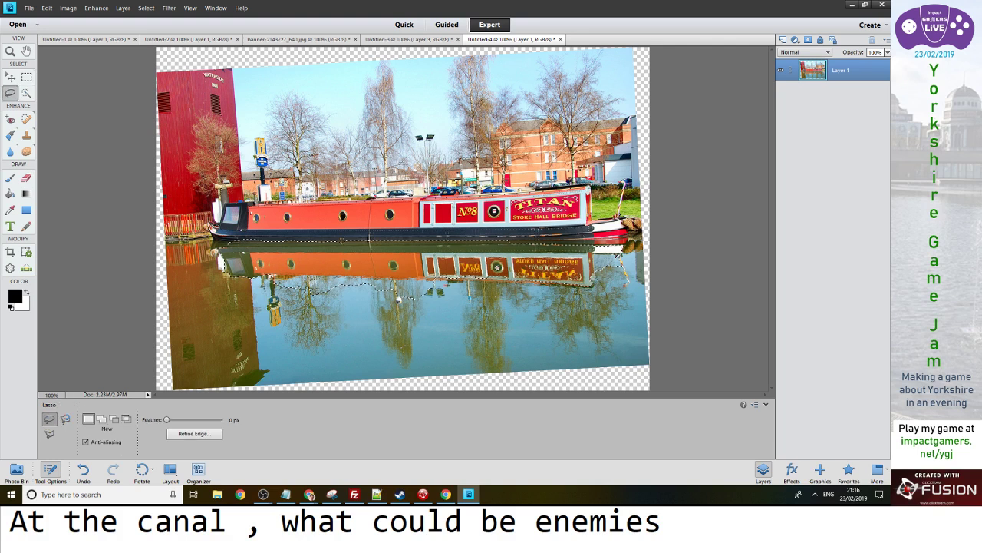
pyautogui.click(50, 435)
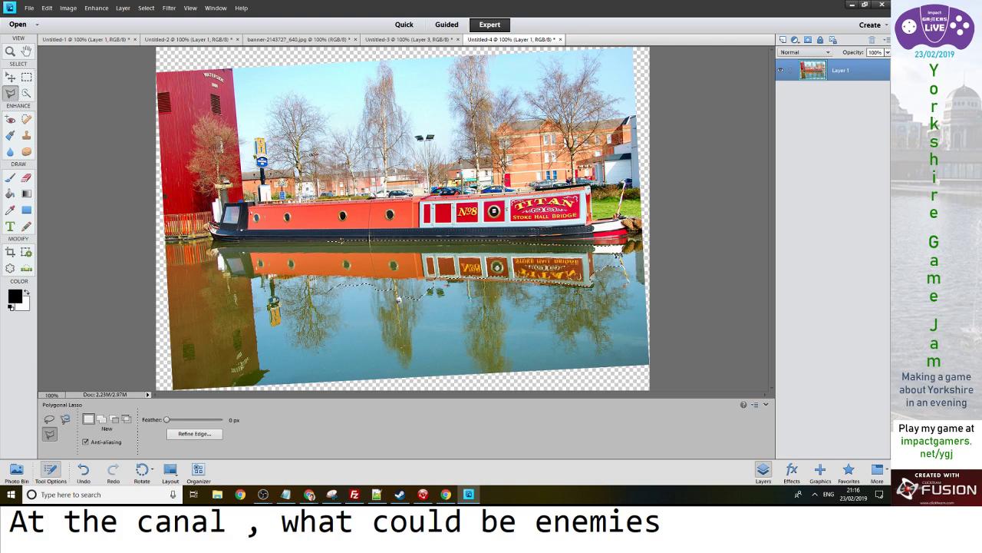
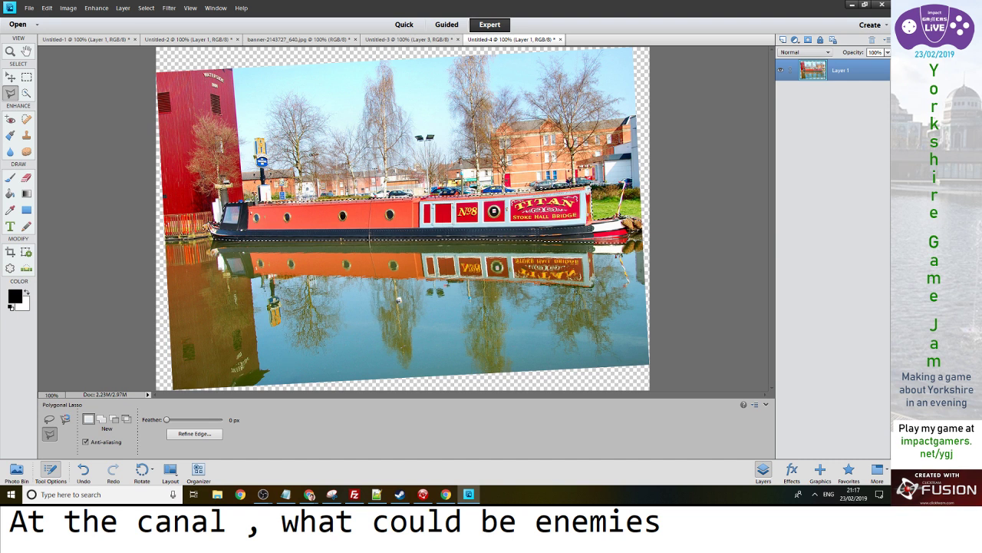
pyautogui.click(29, 8)
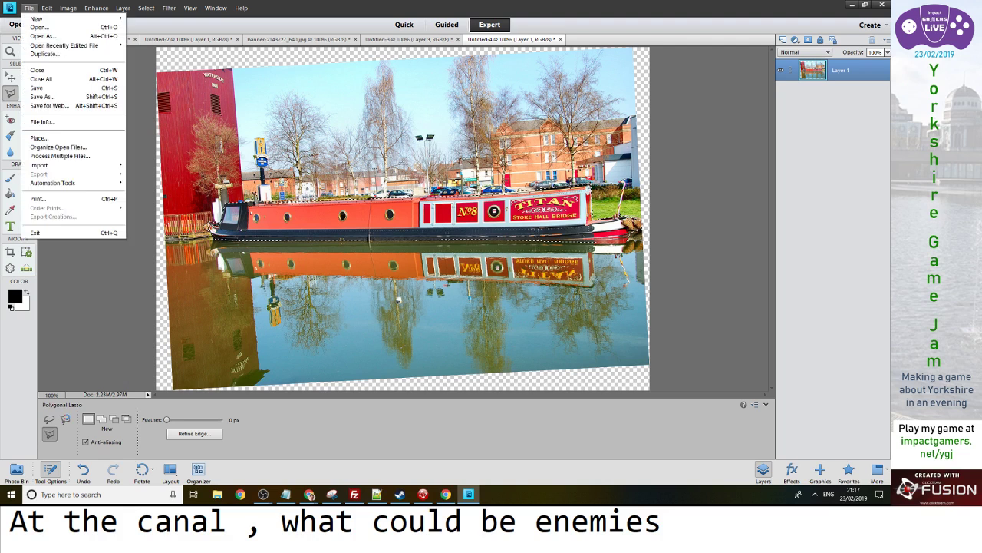
pyautogui.moveTo(37, 18)
pyautogui.click(161, 27)
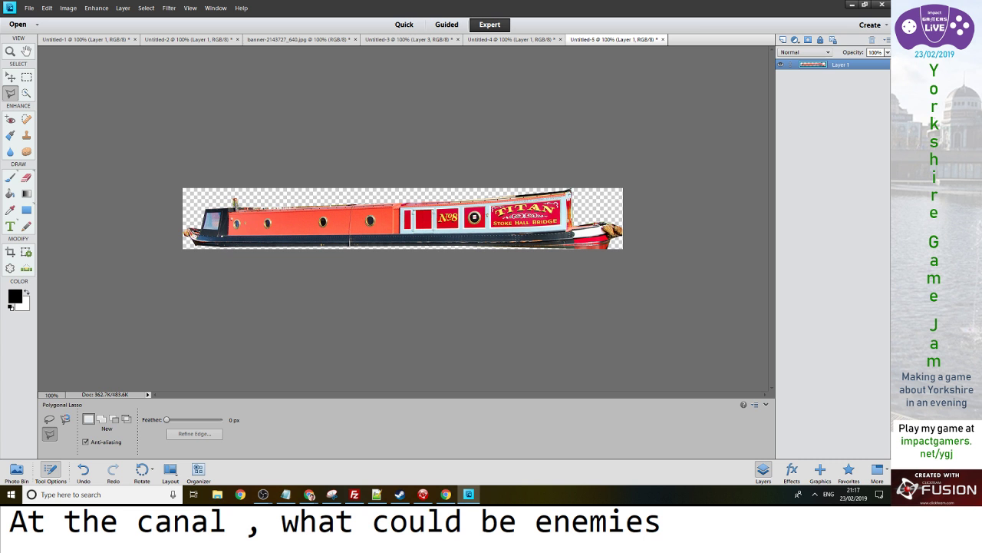
# Paint a strip along the hull's bottom on a new layer beneath the boat, using a hard 19 px brush in the sampled hull colour
pyautogui.press('i')
pyautogui.click(322, 239)
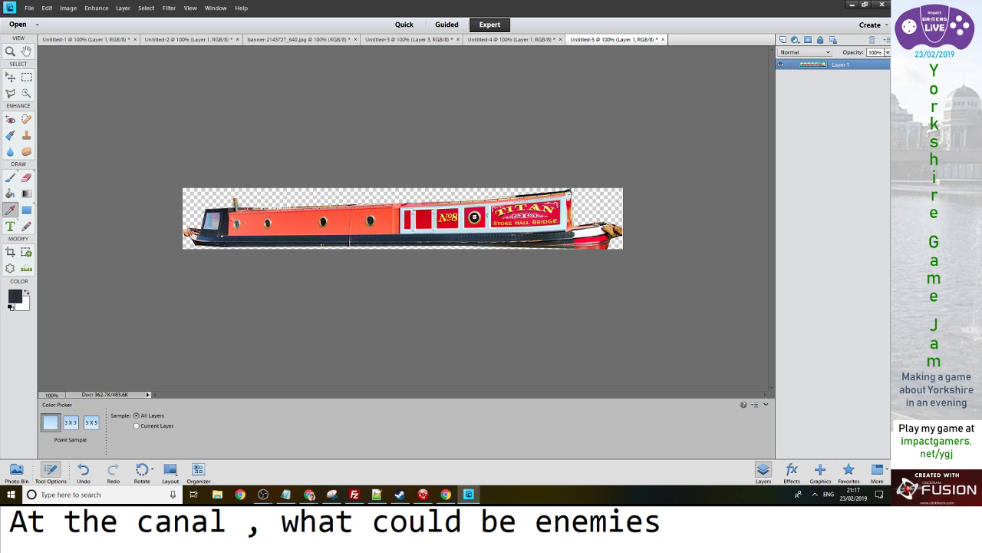
pyautogui.press('b')
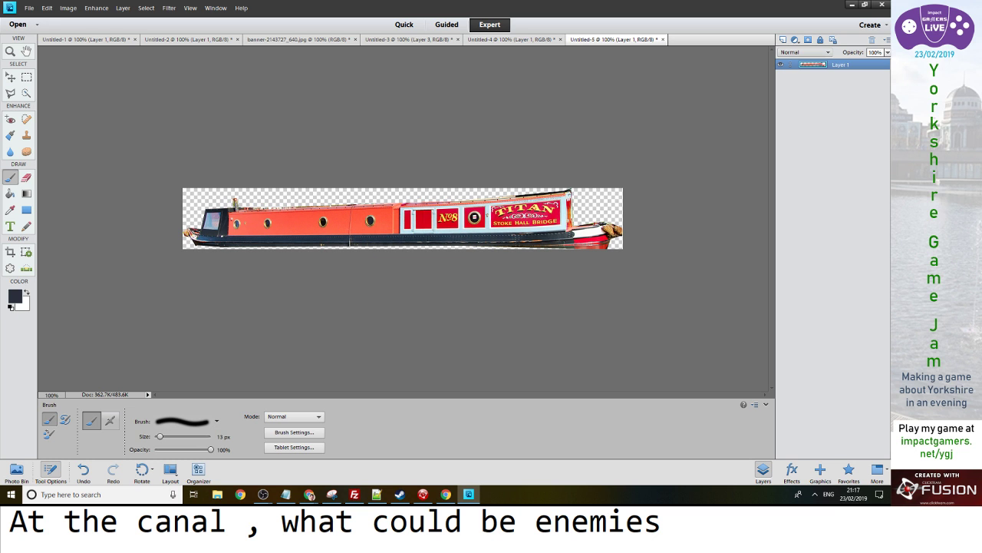
pyautogui.click(216, 421)
pyautogui.doubleClick(187, 335)
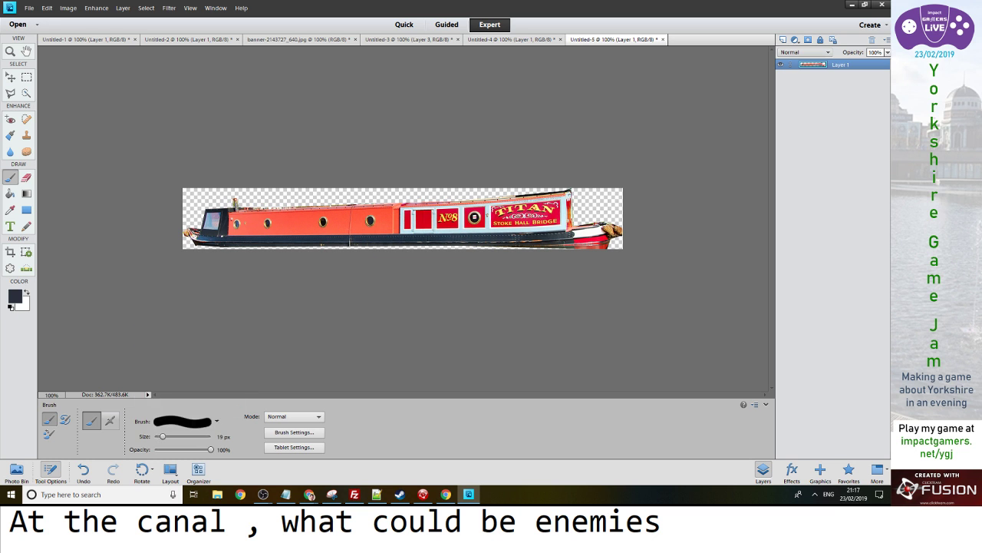
pyautogui.click(782, 39)
pyautogui.moveTo(193, 246); pyautogui.dragTo(583, 246)
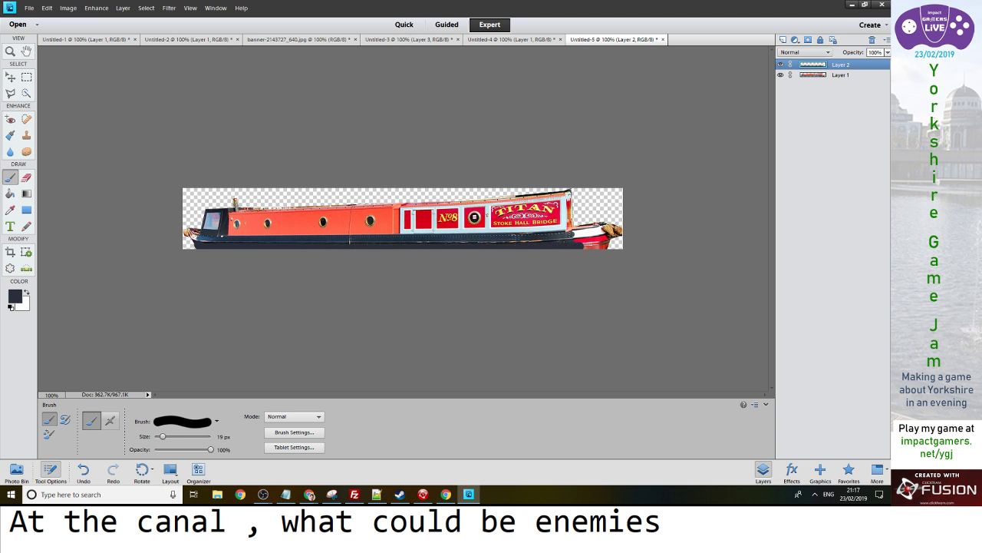
pyautogui.hotkey('ctrl', '[')
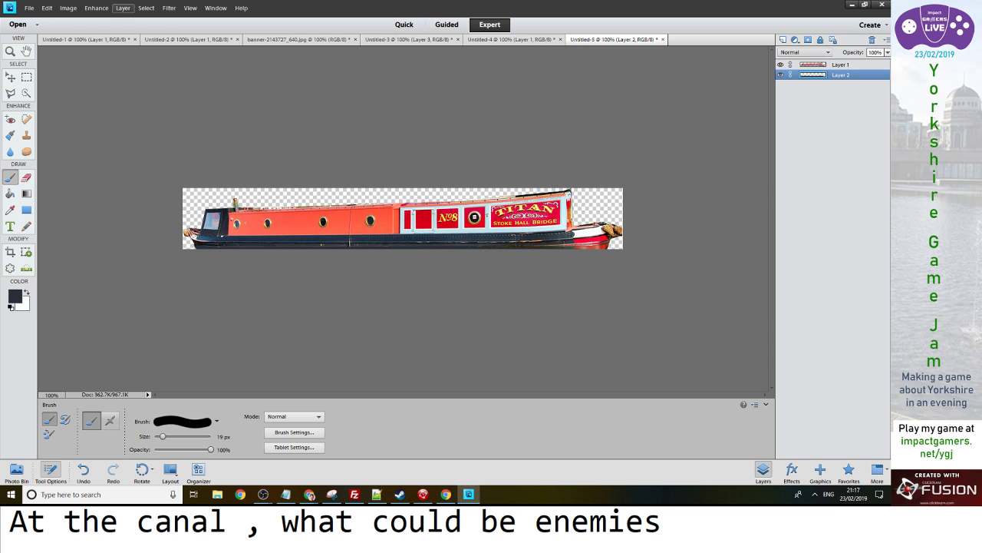
# Extend the canvas downward to a height of 6 cm, anchored at the top centre
pyautogui.click(68, 8)
pyautogui.moveTo(153, 62)
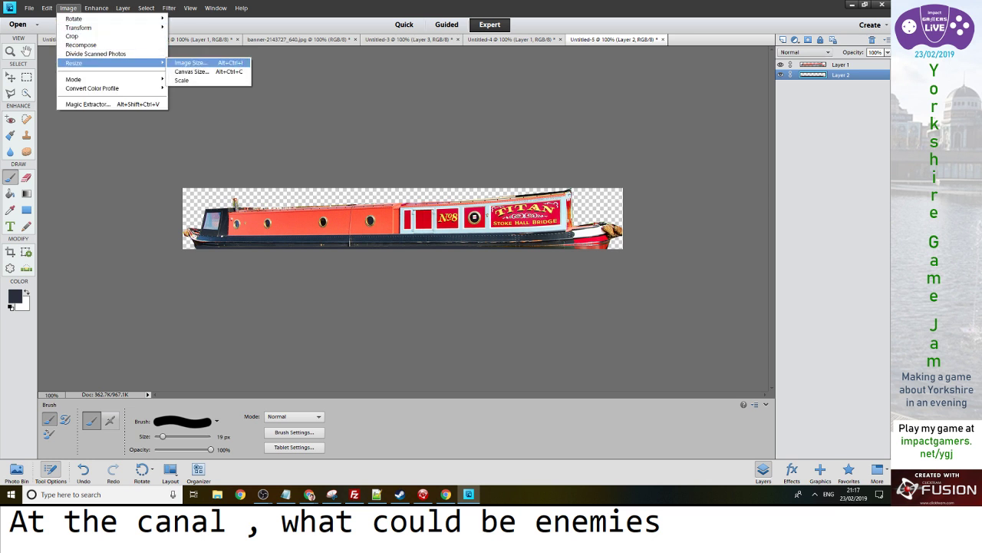
pyautogui.click(188, 71)
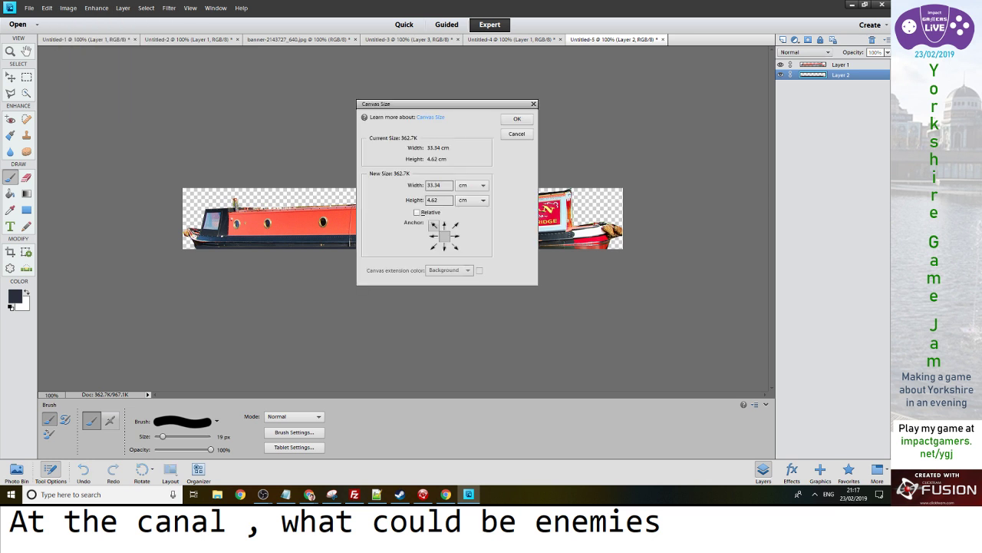
pyautogui.click(444, 225)
pyautogui.doubleClick(437, 200)
pyautogui.write('6')
pyautogui.press('Return')
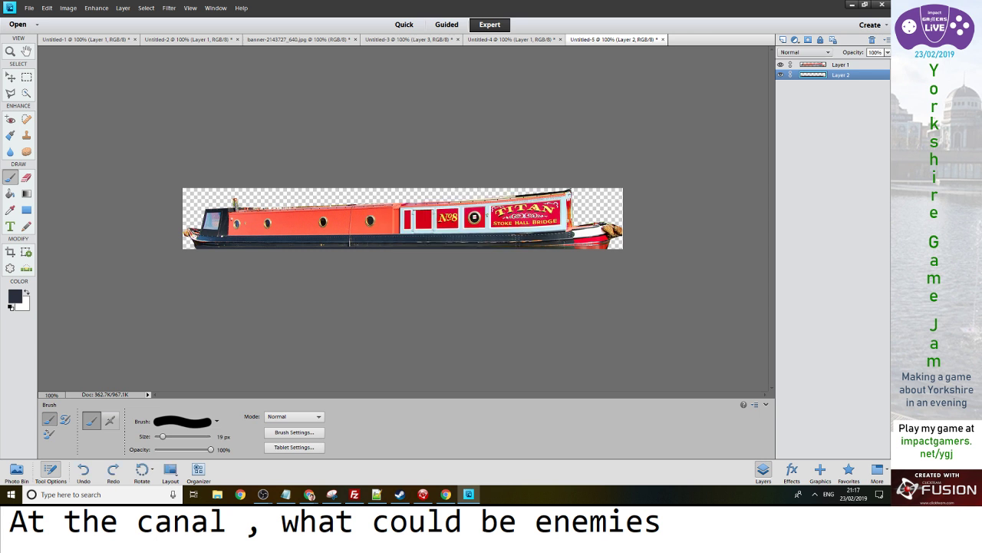
# Paint the submerged part of the hull in the dark colour along the boat's whole underside on the lower layer
pyautogui.moveTo(198, 245); pyautogui.dragTo(602, 243)
pyautogui.moveTo(414, 241); pyautogui.dragTo(267, 241)
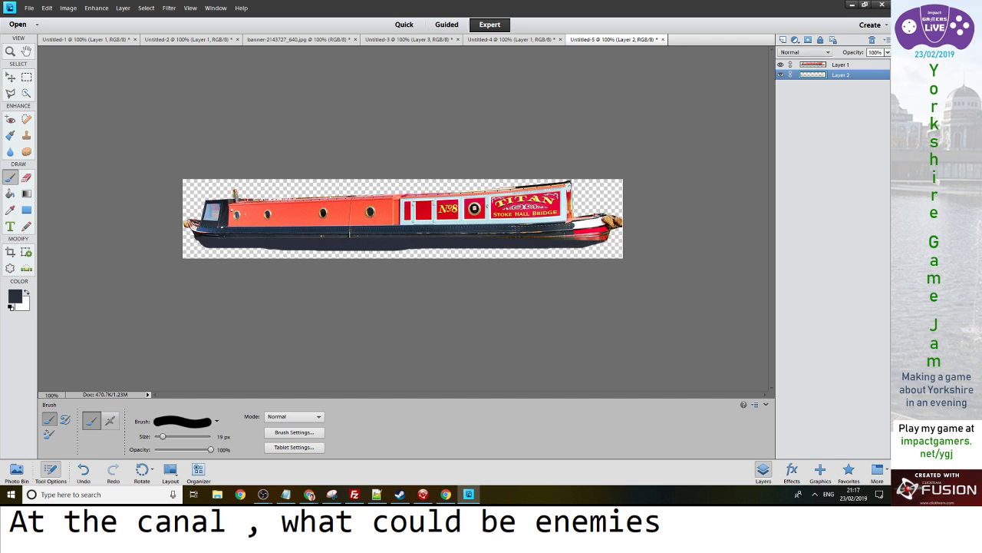
# Set the foreground colour to the copied red and paint the submerged part of the hull beneath the bow on Layer 2
pyautogui.click(14, 296)
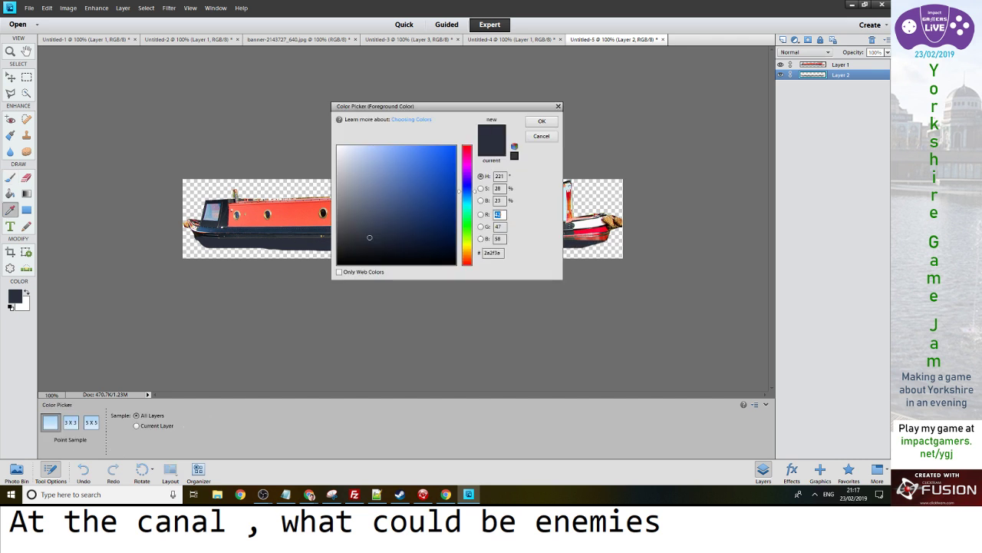
pyautogui.hotkey('ctrl', 'v')
pyautogui.click(541, 121)
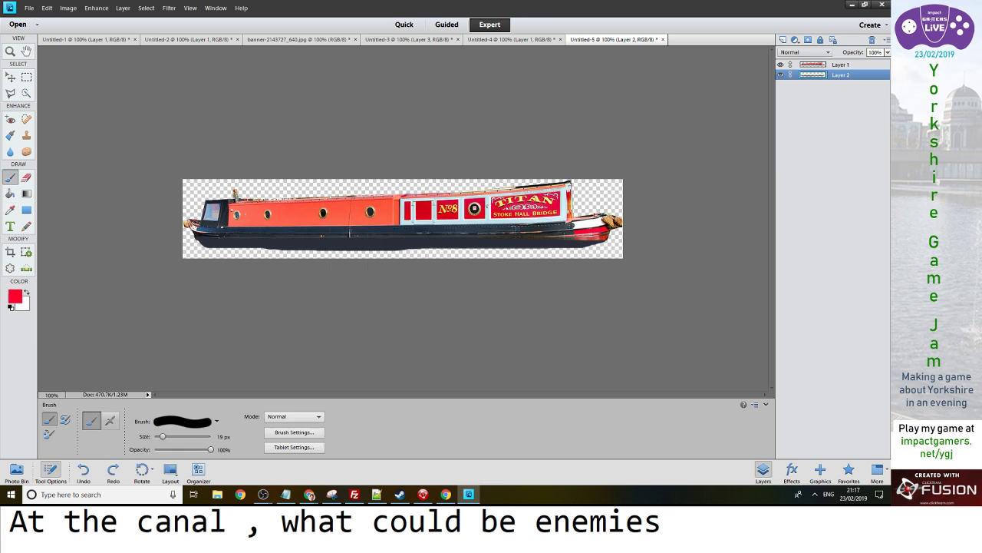
pyautogui.moveTo(583, 244); pyautogui.dragTo(576, 247)
# Trim the painted hull to a straight bottom edge by deleting a rectangular selection along its underside, and clear the selection
pyautogui.press('m')
pyautogui.moveTo(182, 247); pyautogui.dragTo(623, 259)
pyautogui.press('Delete')
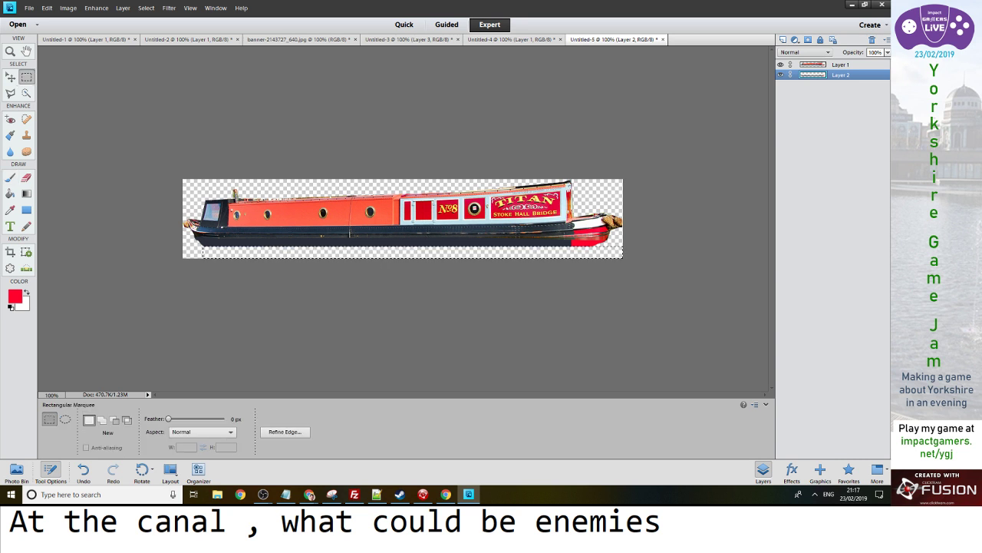
pyautogui.click(414, 307)
pyautogui.press('Return')
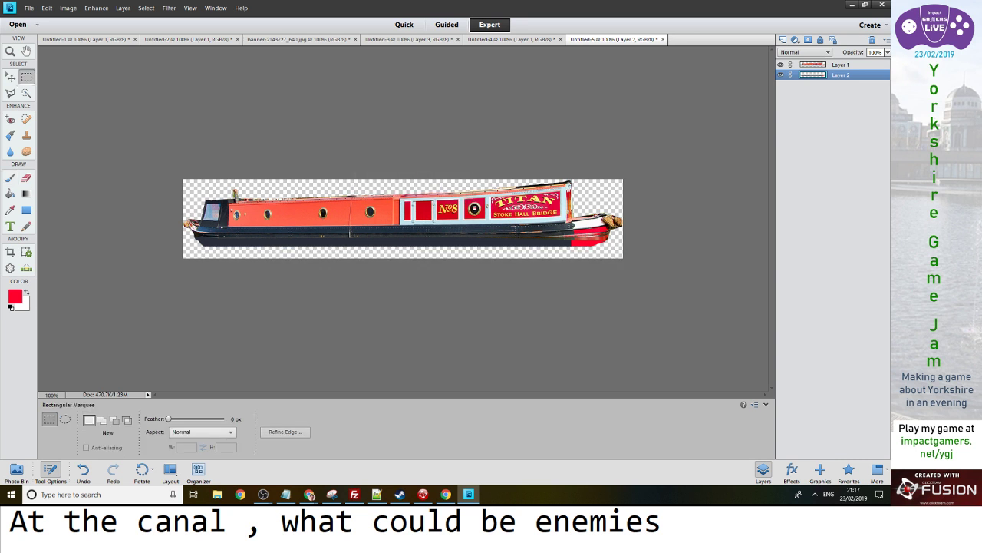
# Save the boat image to the Desktop as a PNG file named narrowboar
pyautogui.hotkey('ctrl', 's')
pyautogui.press('Return')
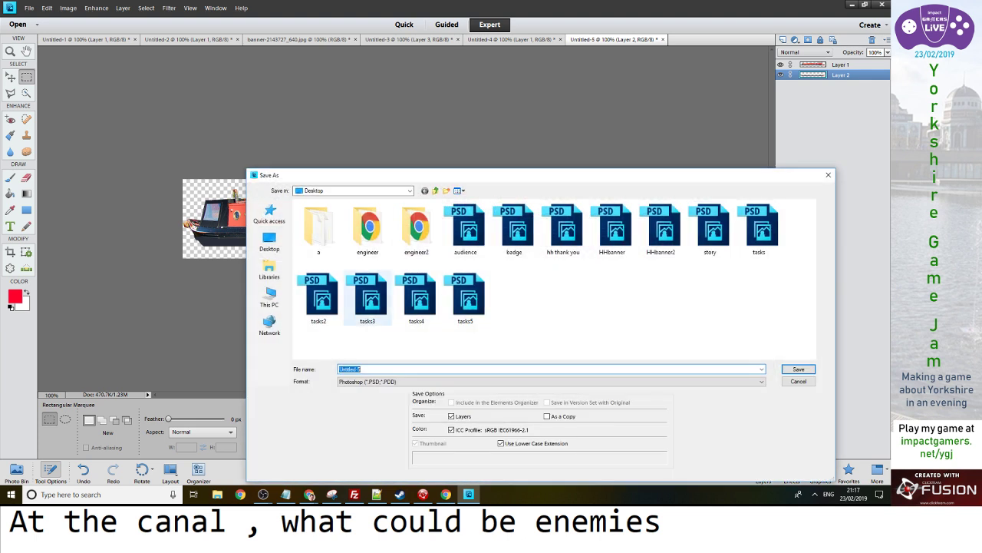
pyautogui.click(550, 381)
pyautogui.click(550, 426)
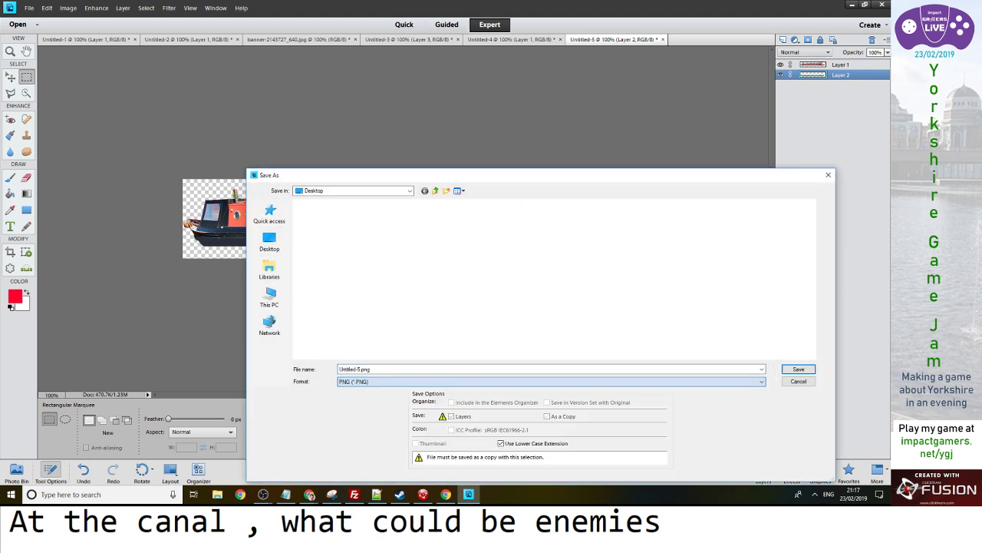
pyautogui.doubleClick(354, 369)
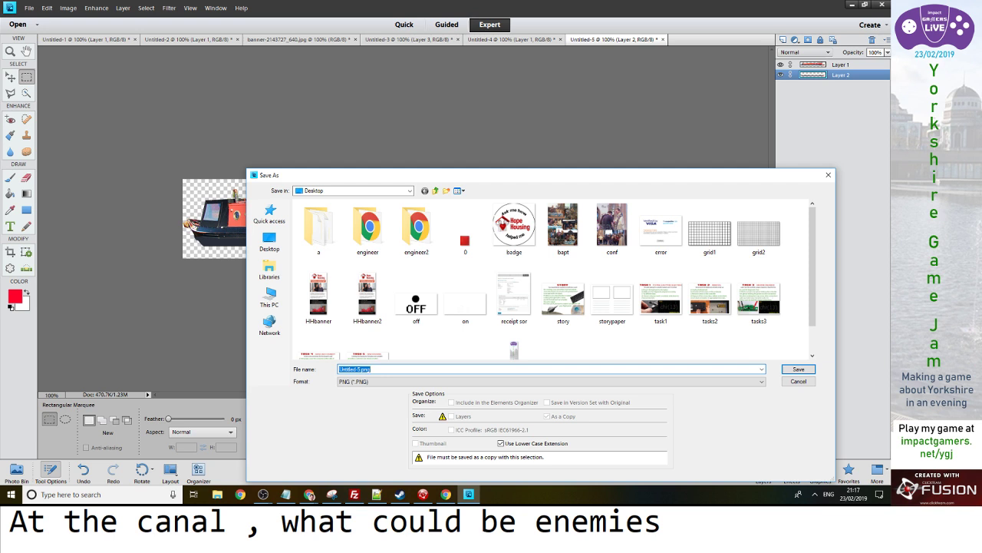
pyautogui.write('narrowboar')
pyautogui.press('Return')
pyautogui.press('Return')
# Switch to Clickteam Fusion and replace the boat object's image with the saved narrowboat graphic
pyautogui.hotkey('alt', 'Tab')
pyautogui.hotkey('alt', 'Tab')
pyautogui.hotkey('alt', 'Tab')
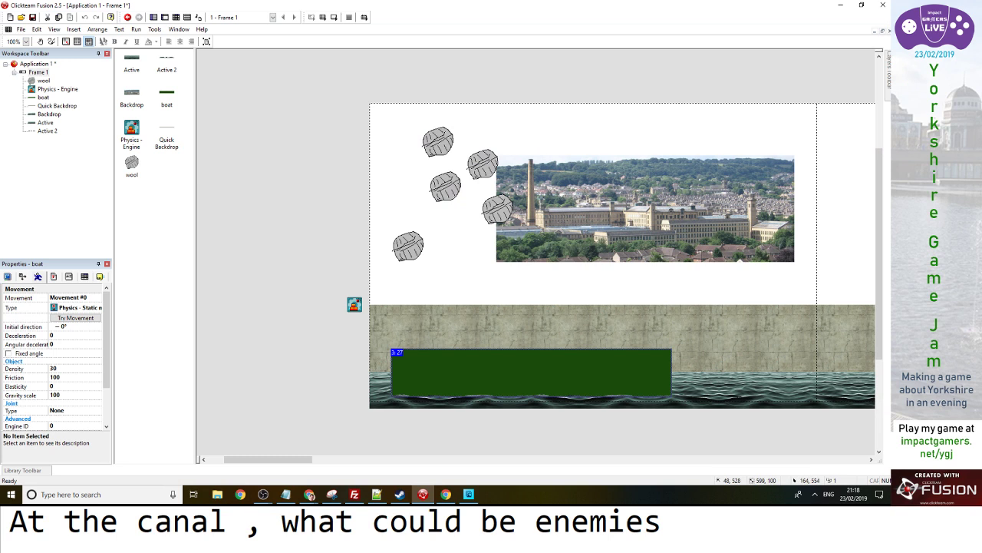
pyautogui.doubleClick(531, 372)
pyautogui.hotkey('ctrl', 'o')
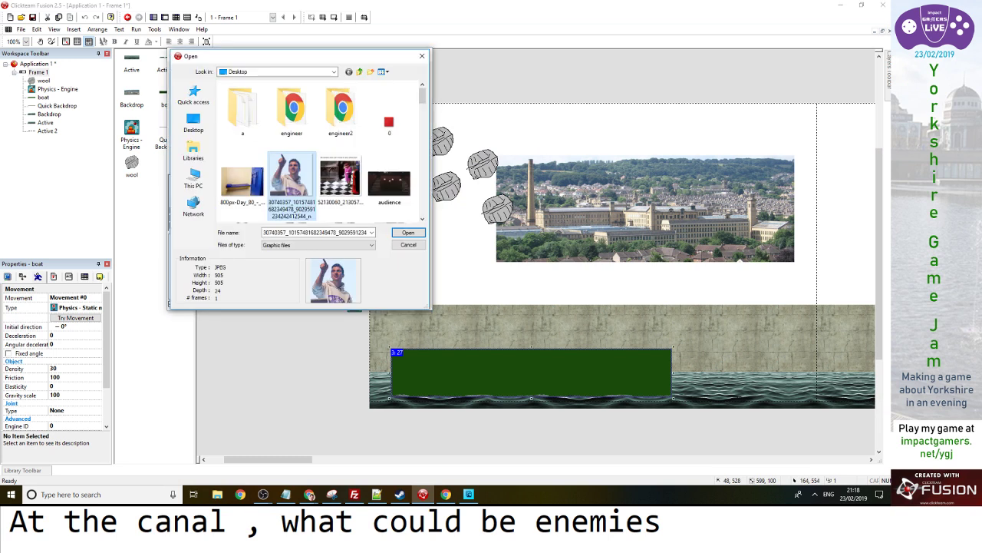
pyautogui.click(340, 108)
pyautogui.press('Return')
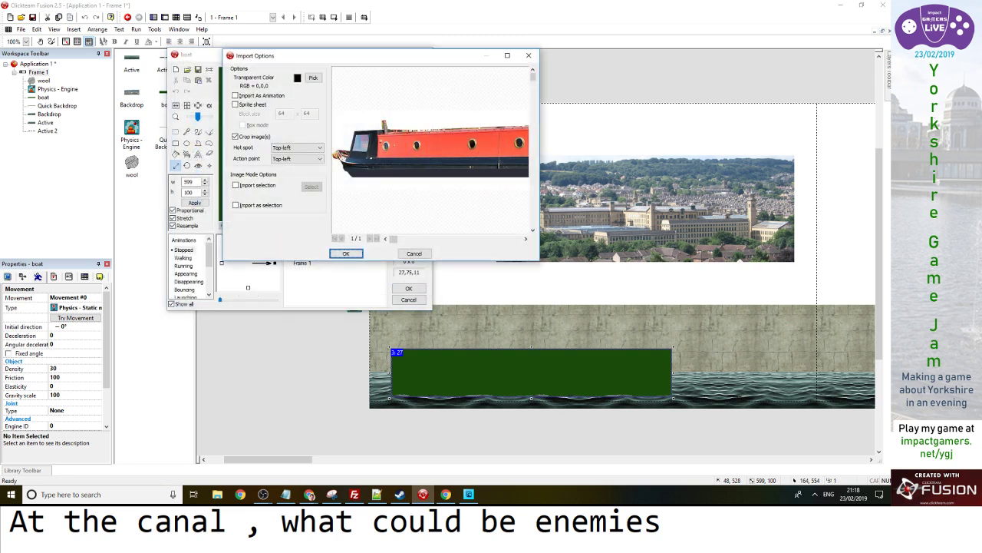
pyautogui.click(346, 254)
pyautogui.click(408, 288)
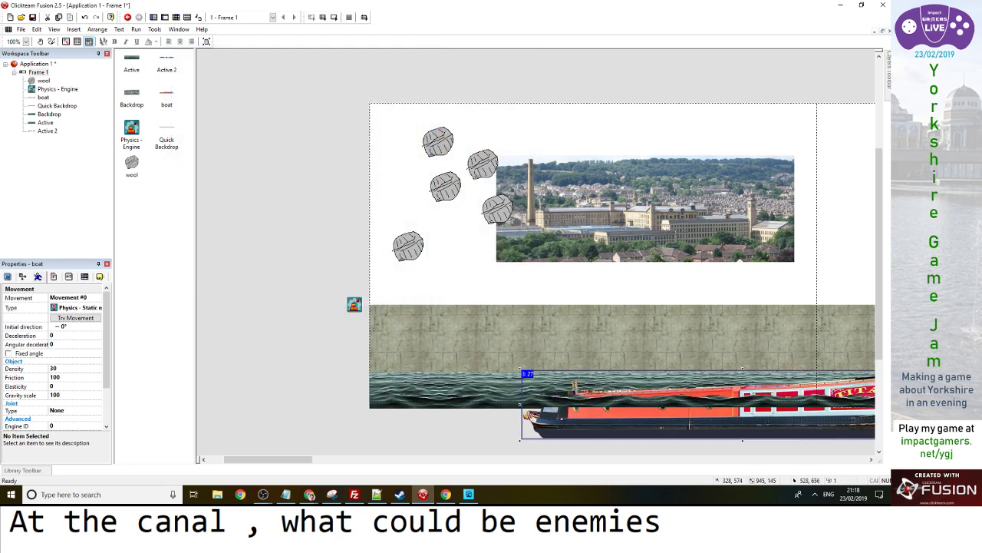
# Move the boat onto the water at the frame's start and narrow it to about 679 px, undoing a trial height reduction
pyautogui.moveTo(689, 423); pyautogui.dragTo(551, 382)
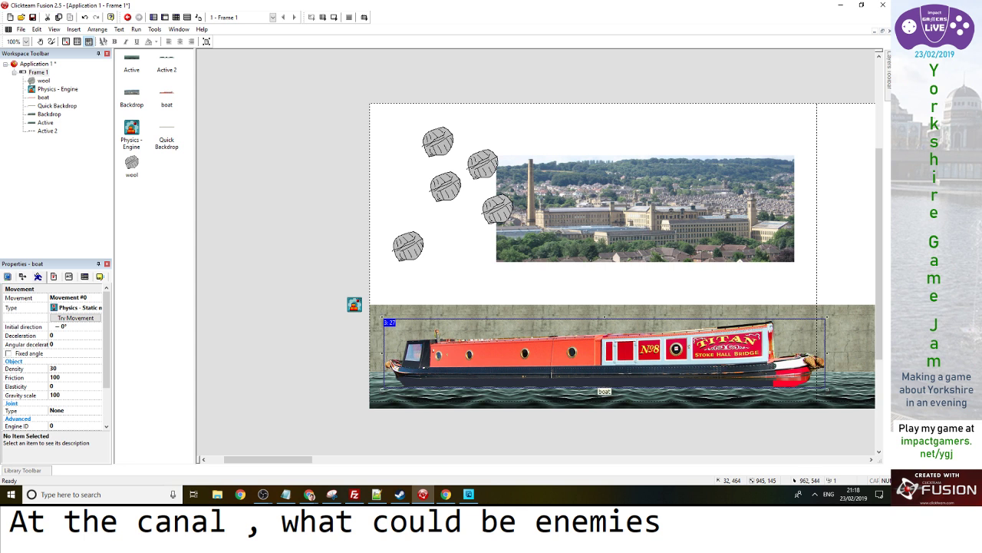
pyautogui.moveTo(827, 353); pyautogui.dragTo(702, 353)
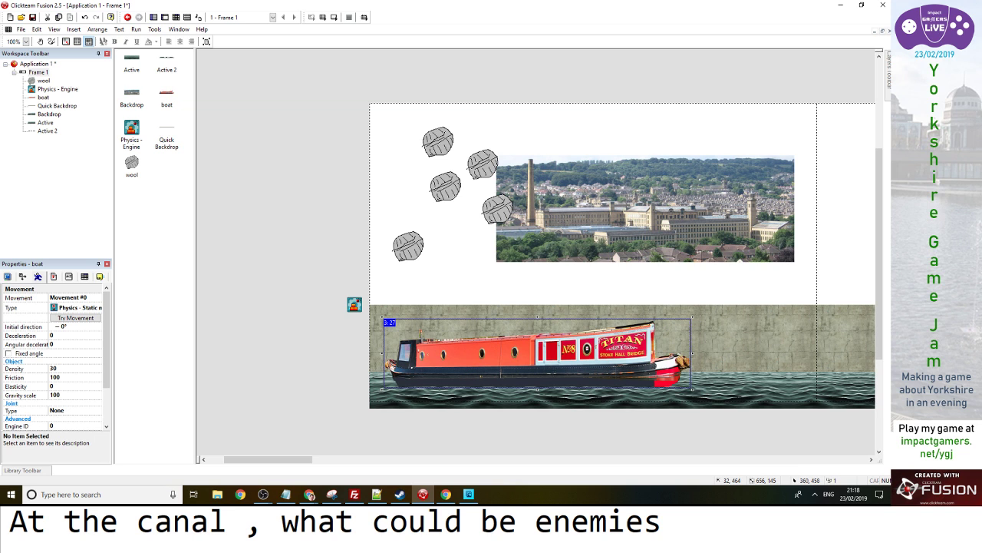
pyautogui.moveTo(537, 318); pyautogui.dragTo(537, 329)
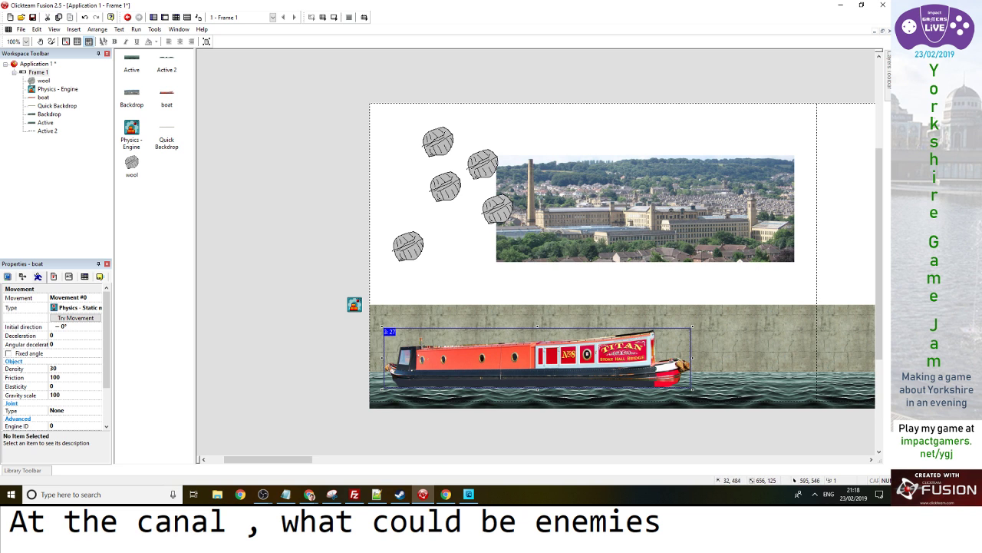
pyautogui.hotkey('ctrl', 'z')
pyautogui.hotkey('ctrl', 'z')
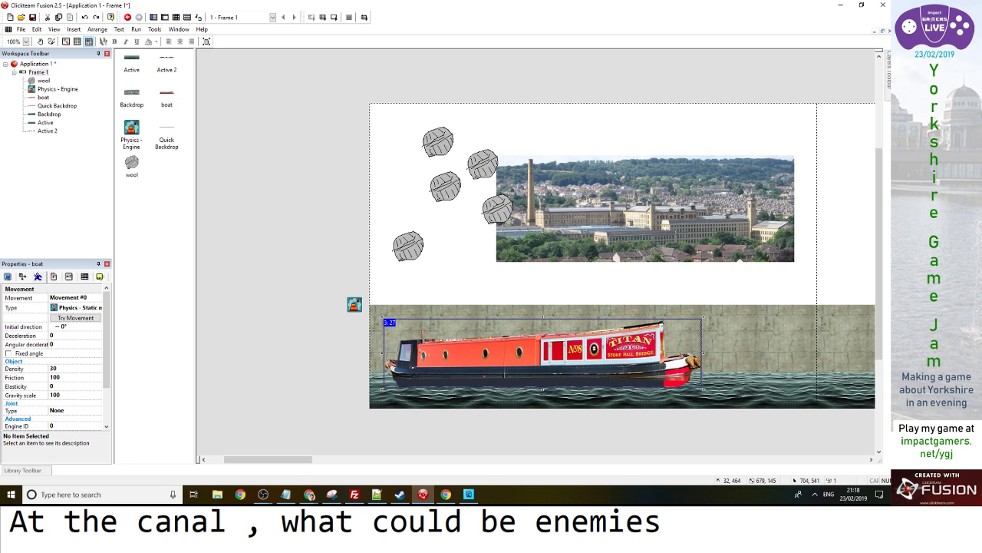
# Set the application's window size to 1280 x 720
pyautogui.click(514, 377)
pyautogui.click(42, 72)
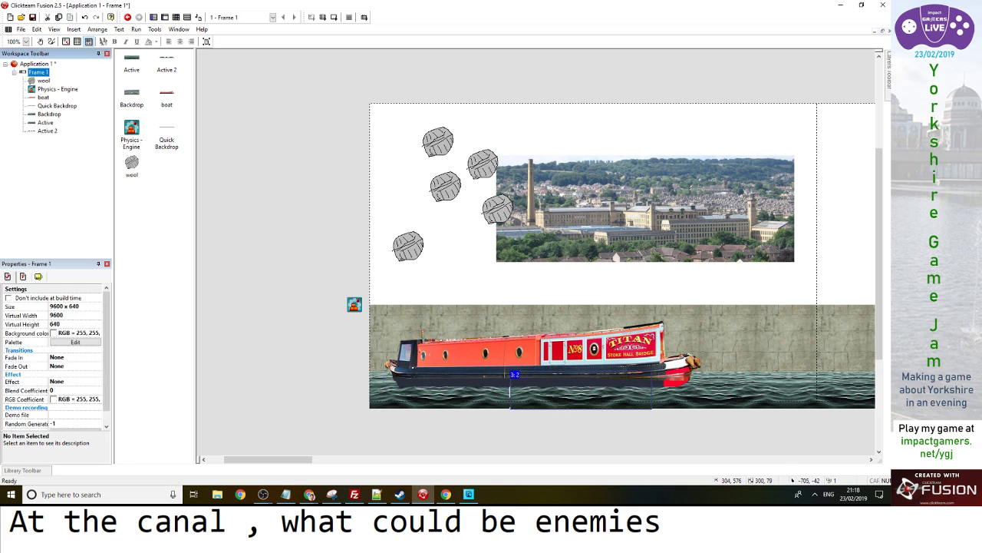
pyautogui.press('Escape')
pyautogui.press('Escape')
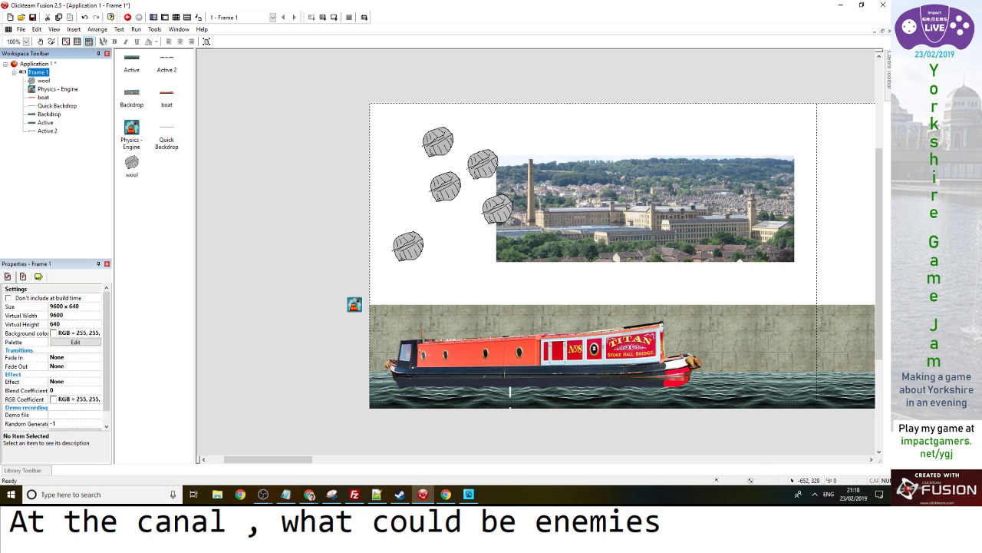
pyautogui.click(40, 65)
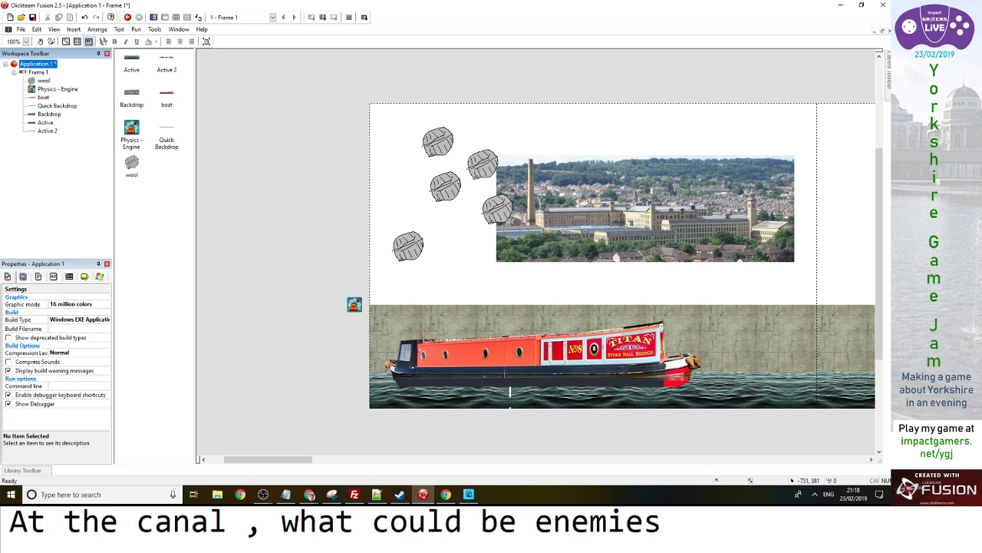
pyautogui.click(23, 277)
pyautogui.click(97, 298)
pyautogui.click(98, 298)
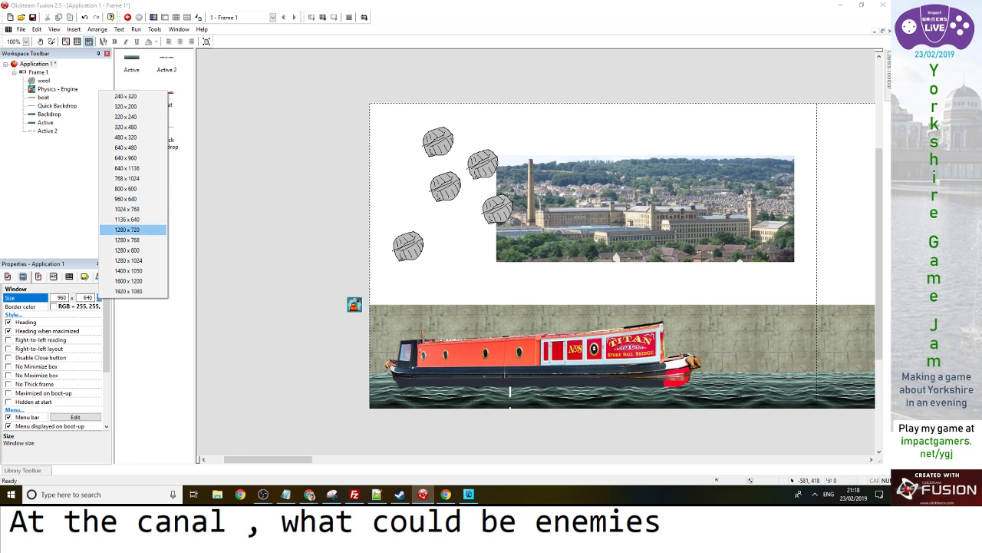
pyautogui.click(127, 230)
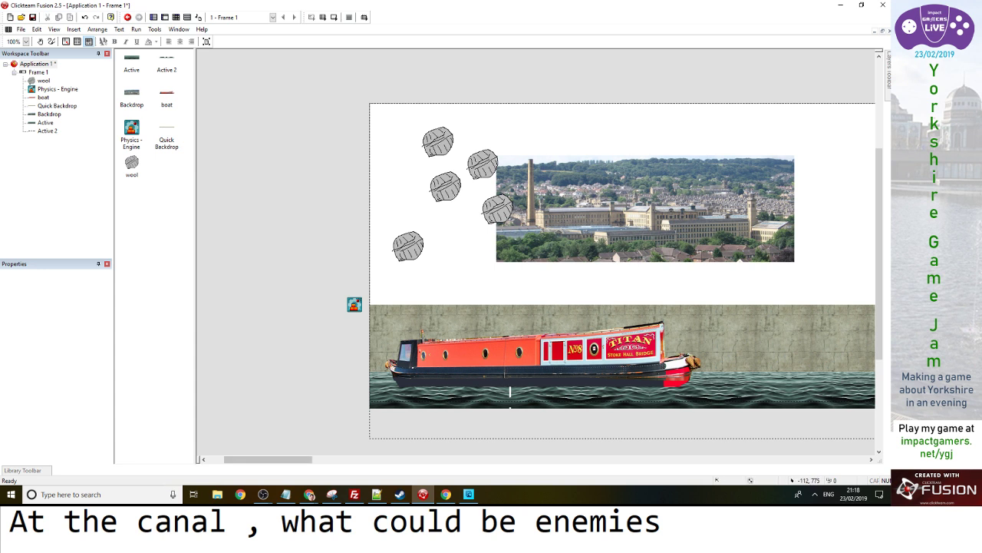
# Set the size of Frame 1 to 12800 x 720
pyautogui.moveTo(268, 459)
pyautogui.mouseDown()
pyautogui.moveTo(315, 458)
pyautogui.moveTo(282, 459)
pyautogui.mouseUp()
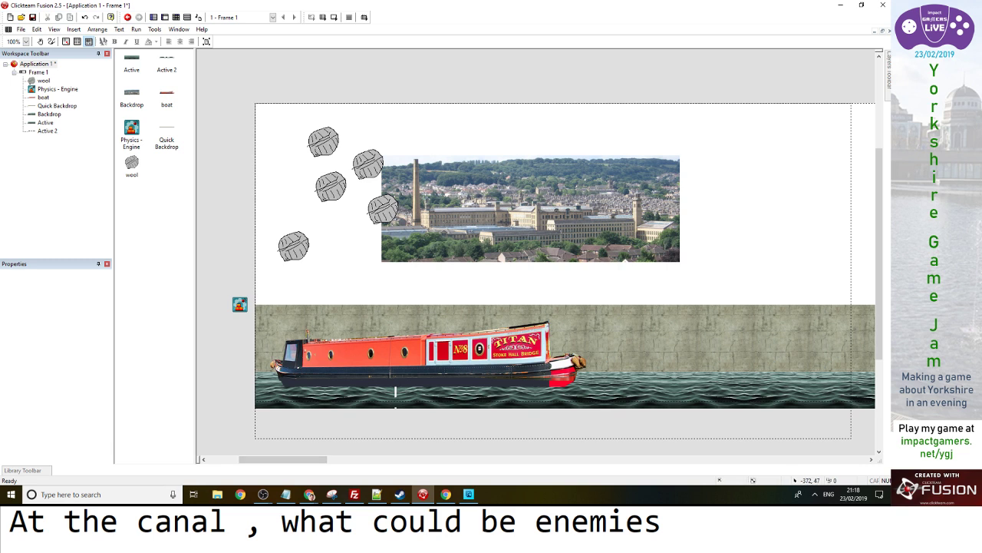
pyautogui.click(46, 73)
pyautogui.click(56, 306)
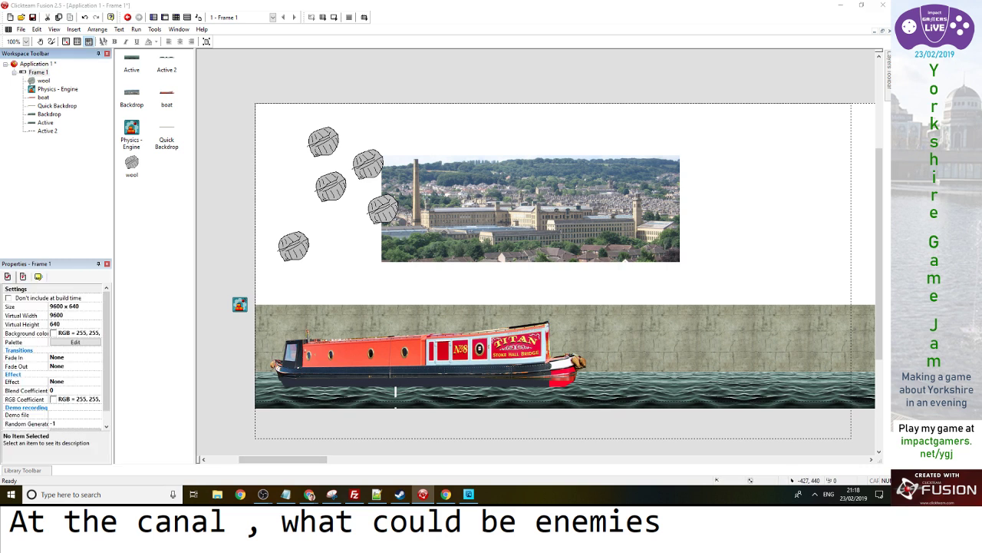
pyautogui.write('12800')
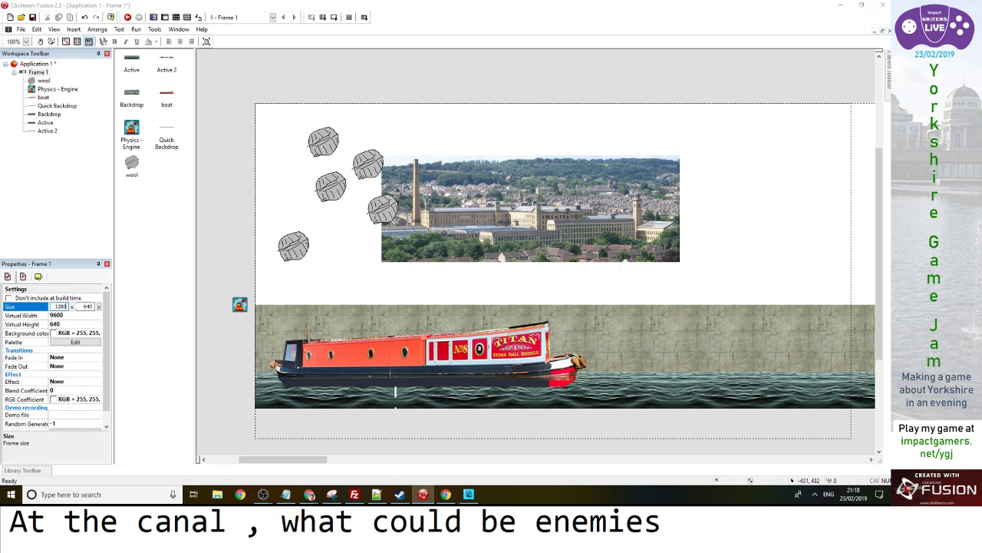
pyautogui.press('Tab')
pyautogui.write('720')
pyautogui.press('Return')
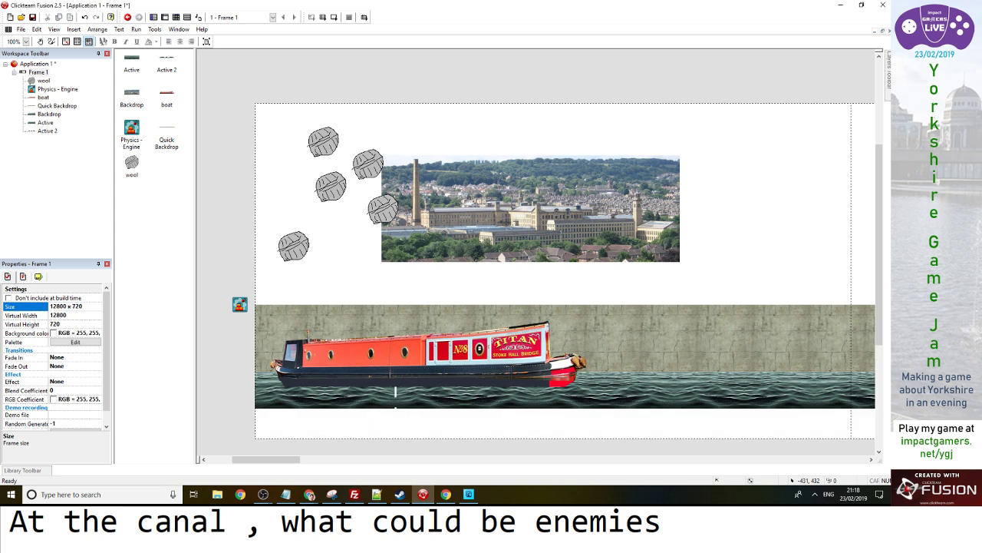
# Lower the wall backdrop to Y 496 and move the first tile of each wave row down to the frame's lower-left corner
pyautogui.scroll(-1, 329, 320)
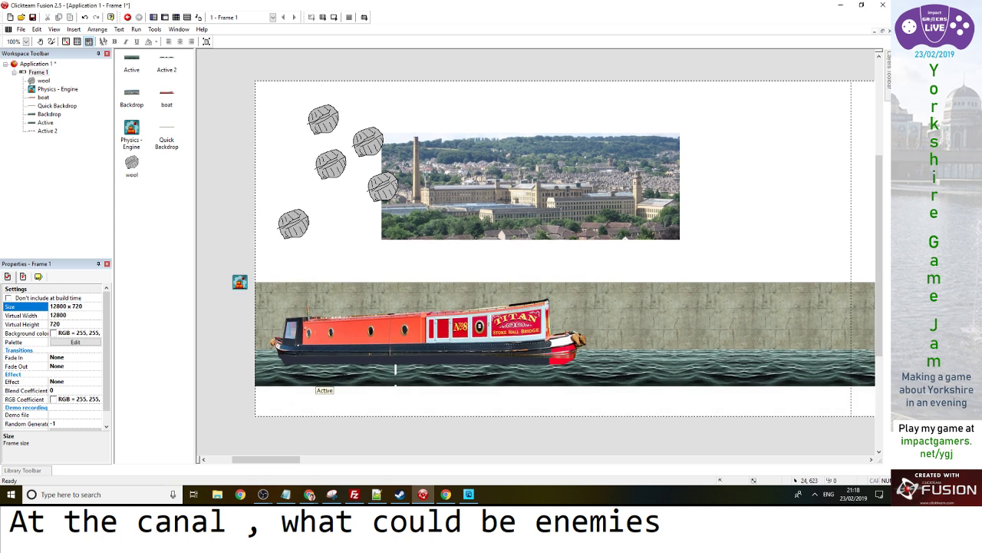
pyautogui.moveTo(241, 404); pyautogui.dragTo(202, 375)
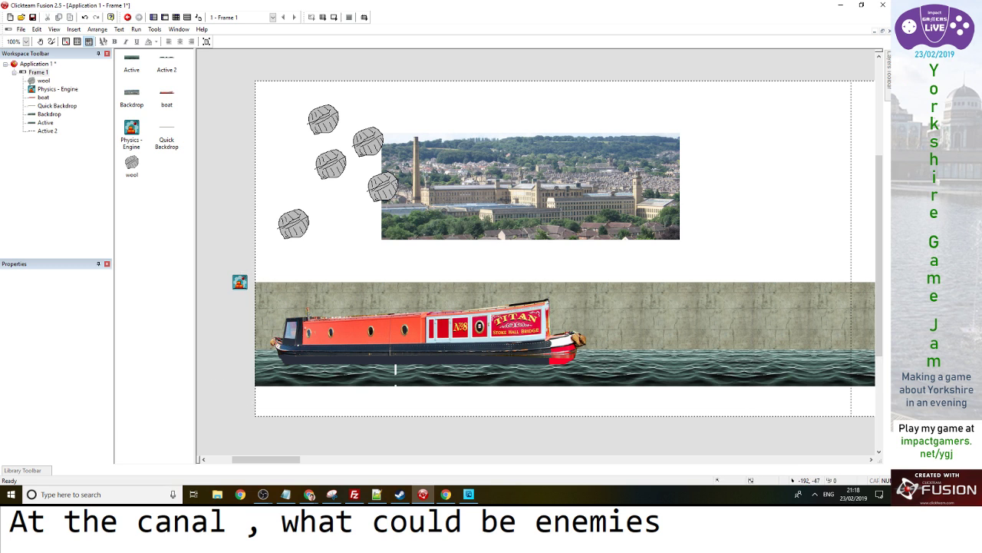
pyautogui.click(395, 372)
pyautogui.click(395, 373)
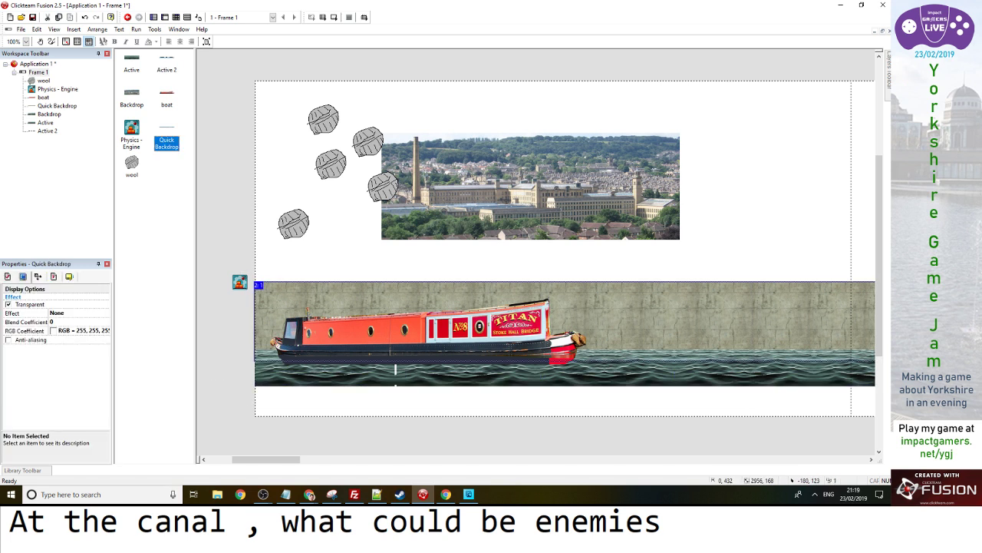
pyautogui.moveTo(395, 370); pyautogui.dragTo(388, 401)
pyautogui.moveTo(258, 329); pyautogui.dragTo(266, 329)
pyautogui.click(266, 380)
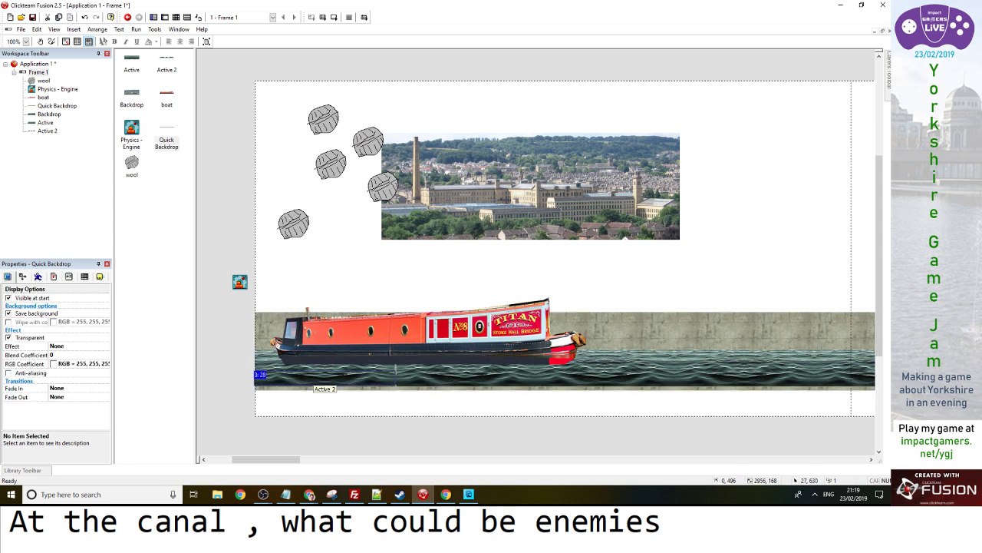
pyautogui.moveTo(266, 380); pyautogui.dragTo(243, 431)
pyautogui.moveTo(322, 369); pyautogui.dragTo(299, 405)
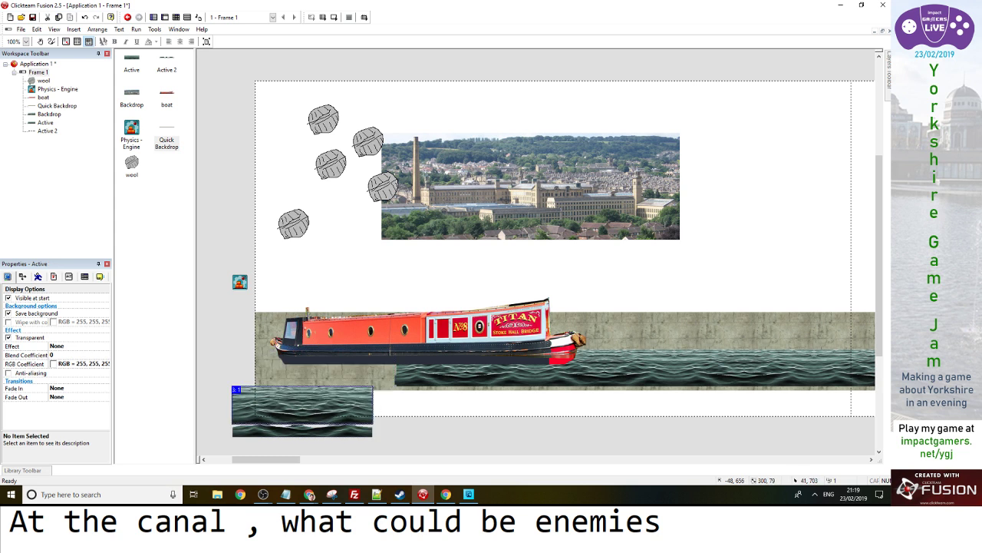
# Try deleting the Active 2 wave object from the frame and undo the deletion
pyautogui.rightClick(274, 203)
pyautogui.click(311, 229)
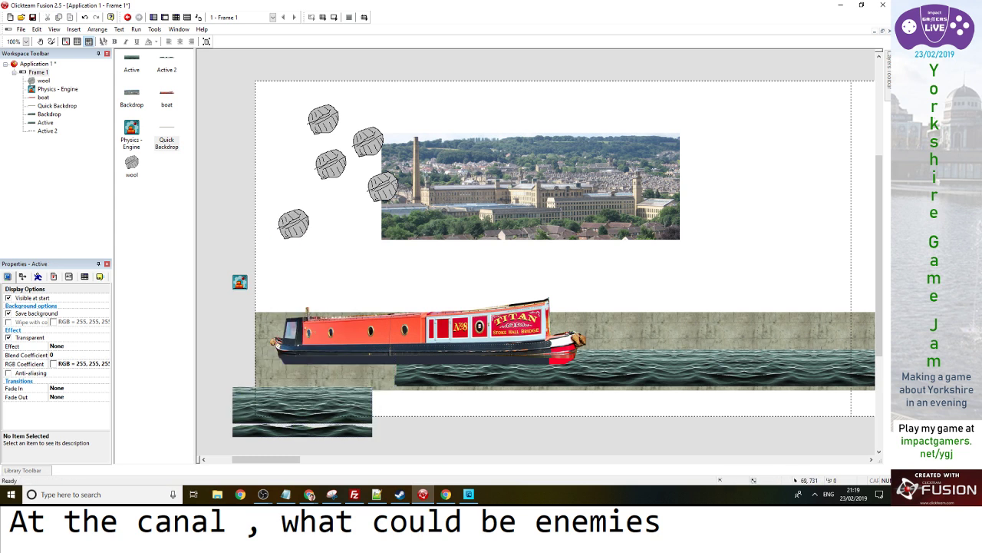
pyautogui.rightClick(290, 429)
pyautogui.click(311, 255)
pyautogui.press('Delete')
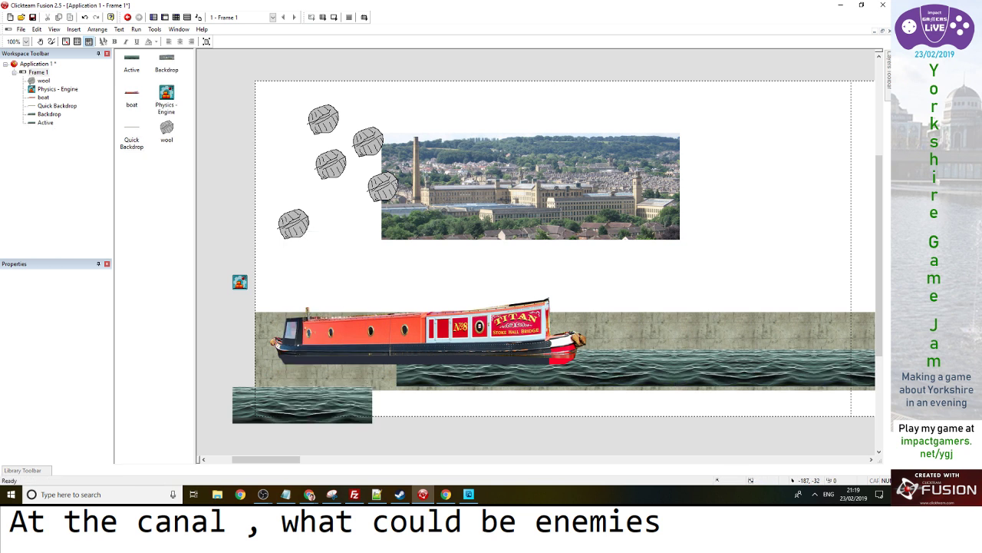
pyautogui.hotkey('ctrl', 'z')
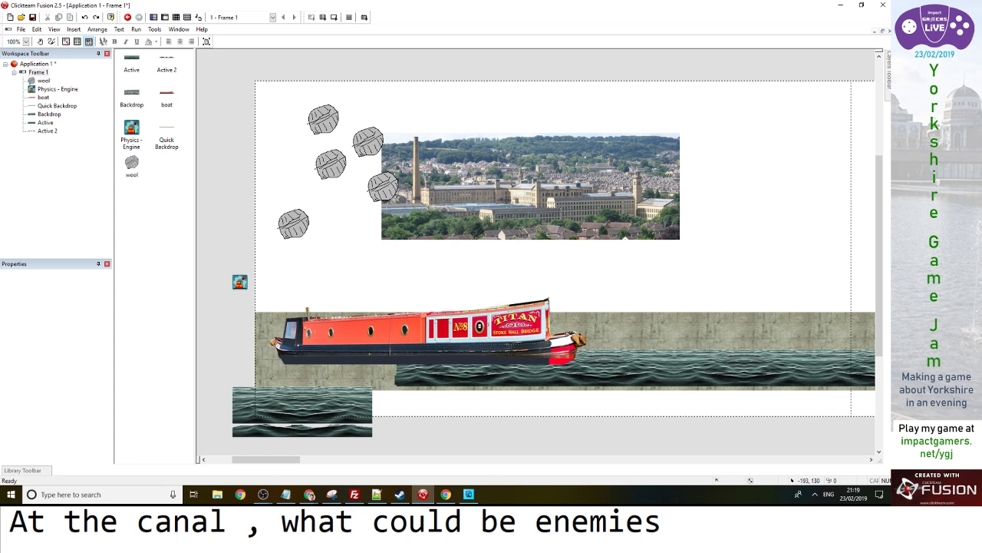
# Delete every Active 2 wave tile except the first one in the frame's lower-left corner
pyautogui.click(166, 61)
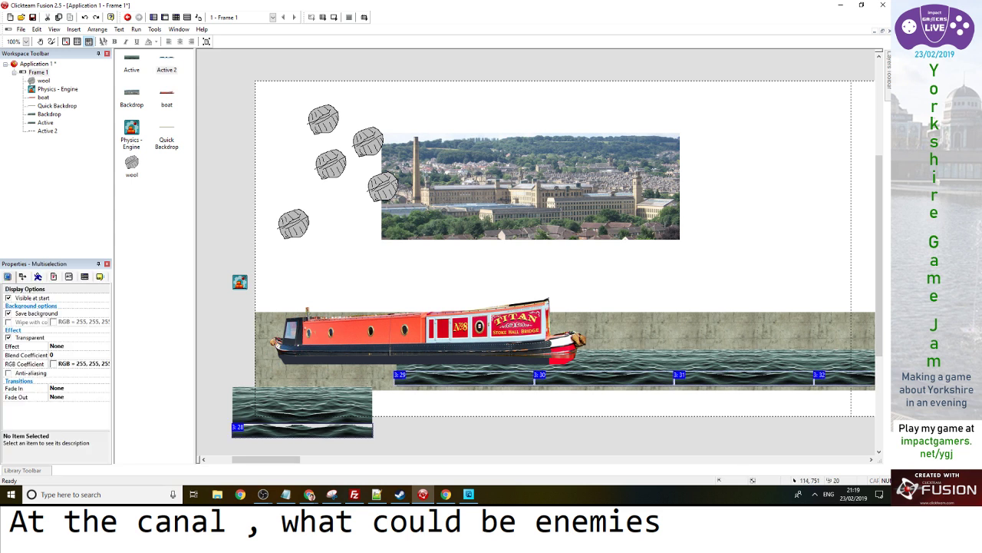
pyautogui.keyDown('ctrl'); pyautogui.click(308, 430); pyautogui.keyUp('ctrl')
pyautogui.click(427, 291)
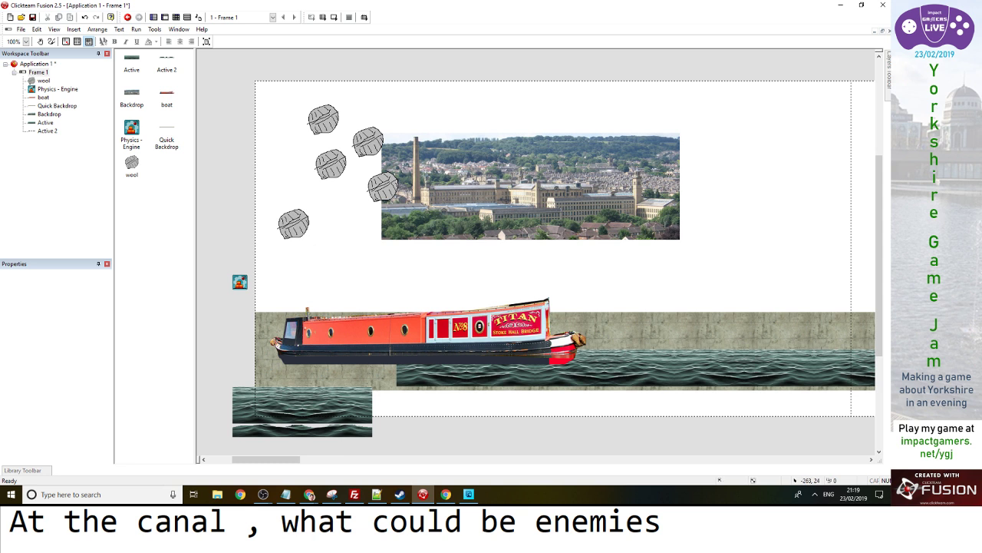
# Delete all Active wave tiles along the canal, keeping only the first one in the frame's lower-left corner
pyautogui.click(163, 63)
pyautogui.click(166, 137)
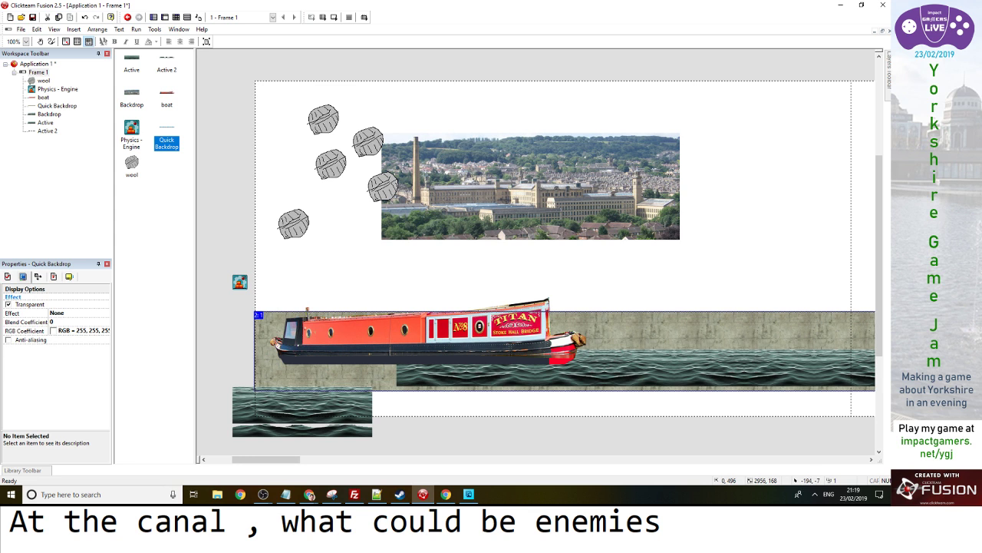
pyautogui.click(167, 70)
pyautogui.click(127, 63)
pyautogui.keyDown('ctrl'); pyautogui.click(295, 416); pyautogui.keyUp('ctrl')
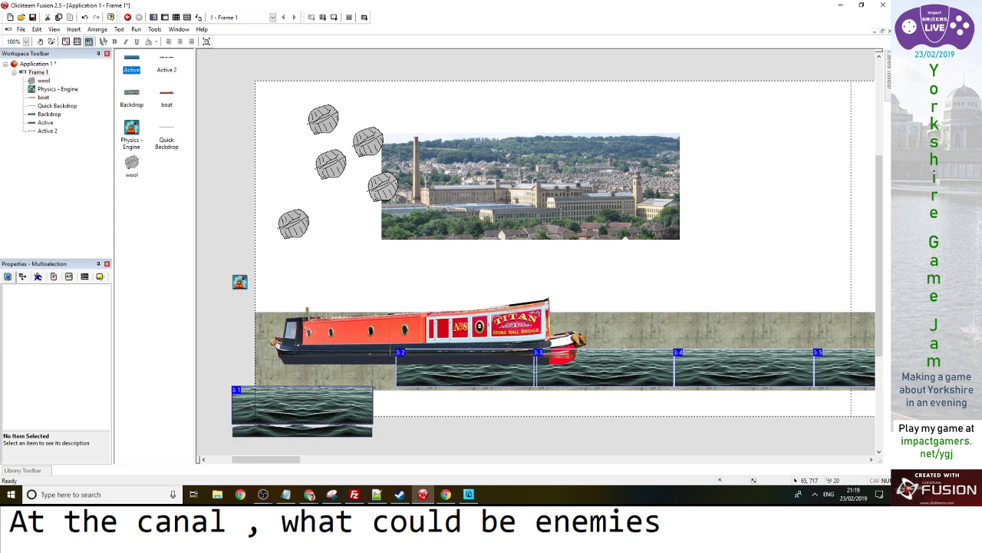
pyautogui.press('Delete')
# Place the Active wave tile at 0, 624 and the Active 2 tile at 0, 688, with the boat lowered to 32, 544
pyautogui.moveTo(317, 402); pyautogui.dragTo(340, 386)
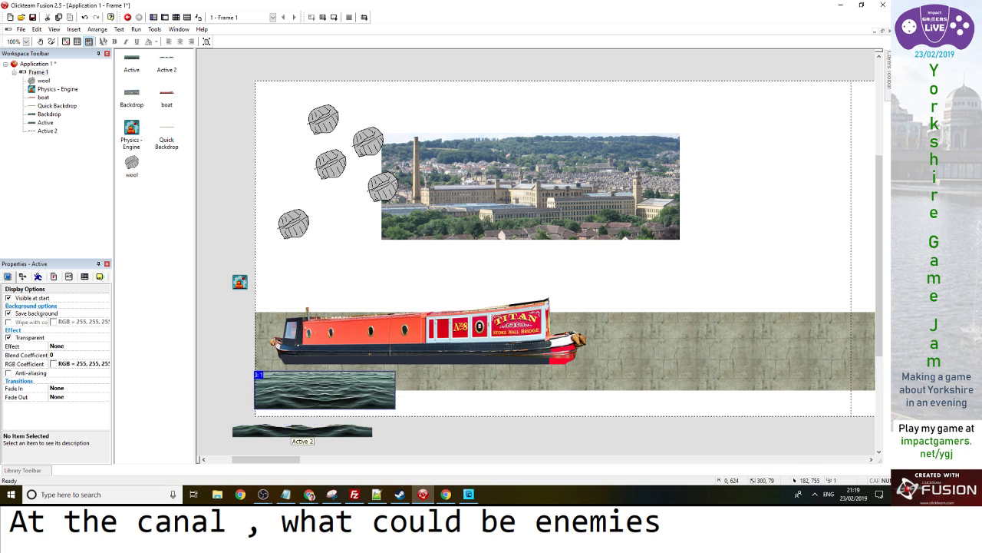
pyautogui.moveTo(302, 431); pyautogui.dragTo(325, 406)
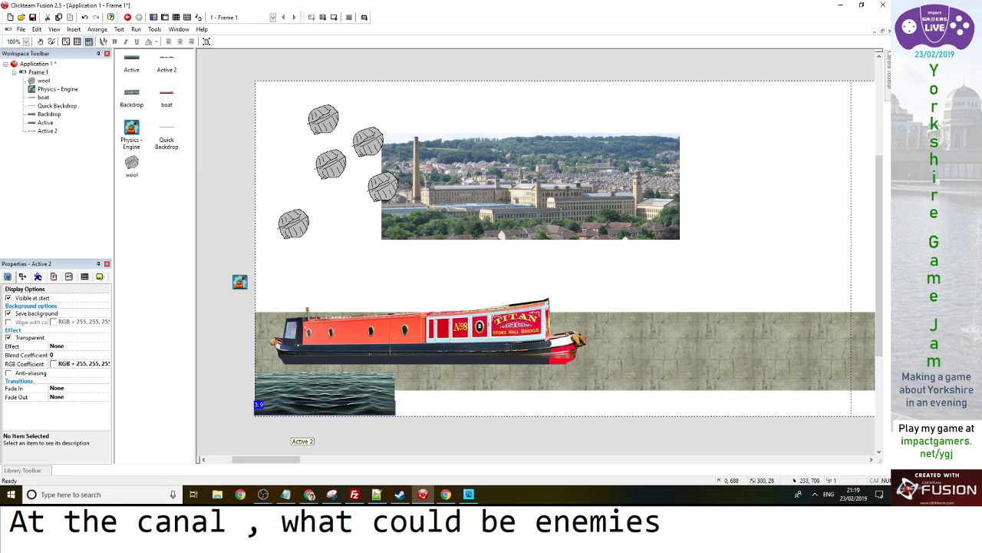
pyautogui.click(366, 388)
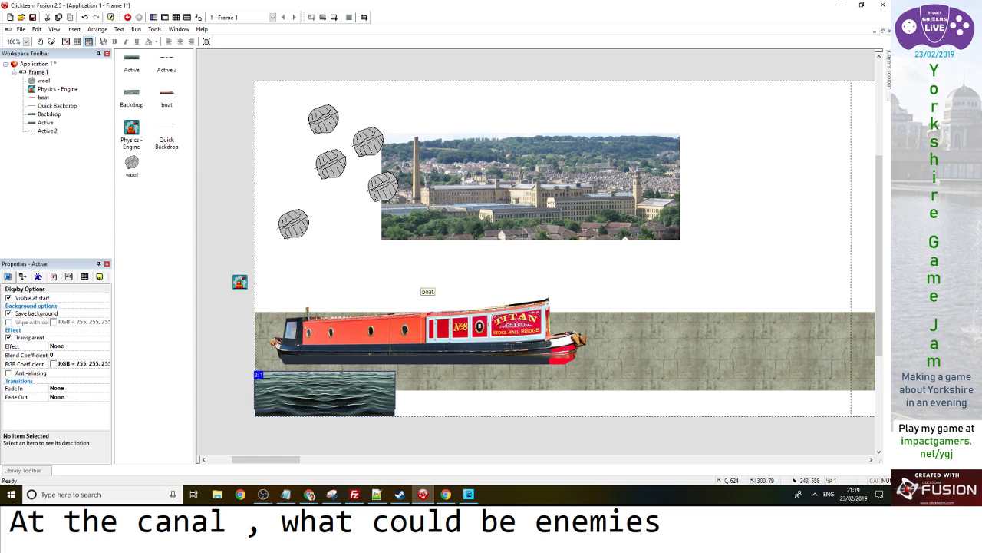
pyautogui.moveTo(369, 340); pyautogui.dragTo(374, 378)
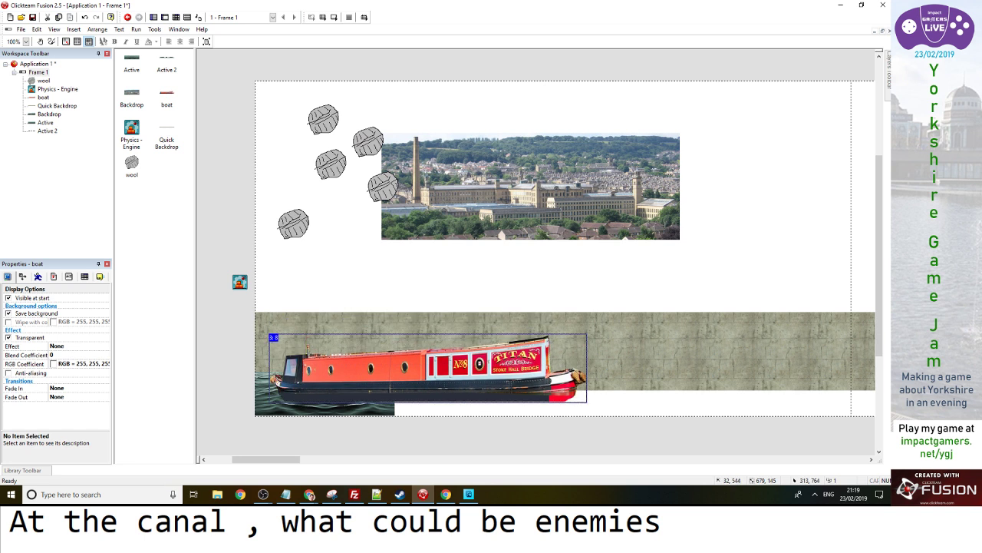
pyautogui.click(404, 412)
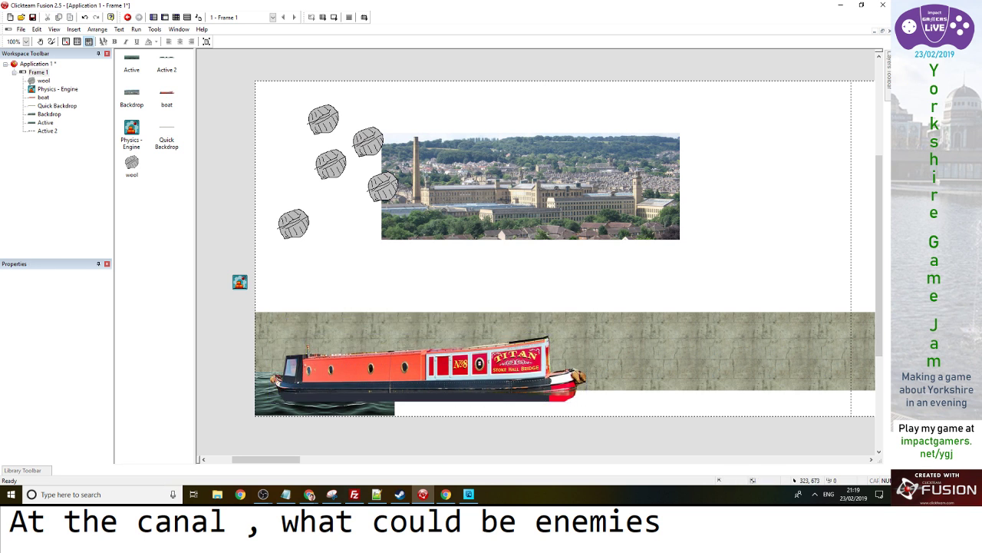
# Rename the Active 2 wave object as "front wave"
pyautogui.rightClick(374, 410)
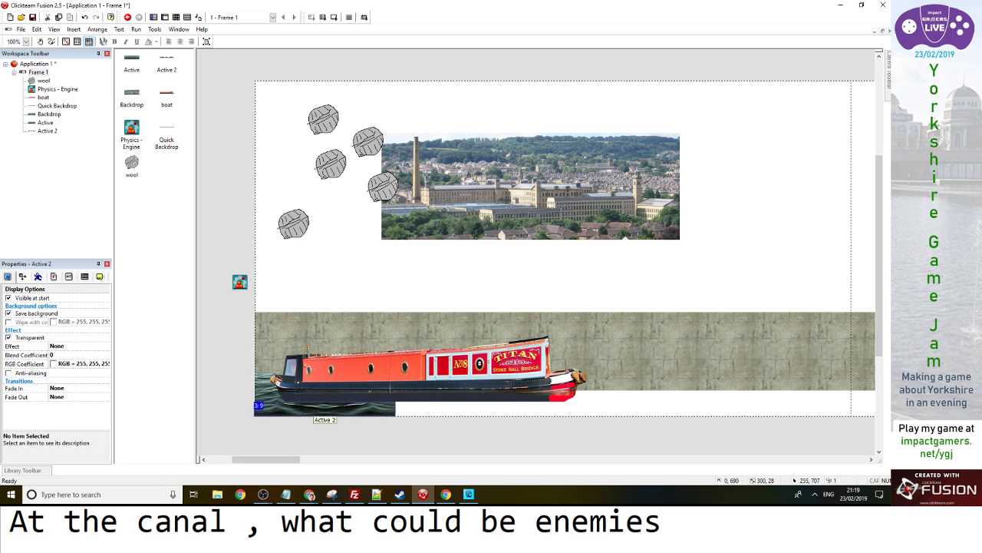
pyautogui.click(398, 244)
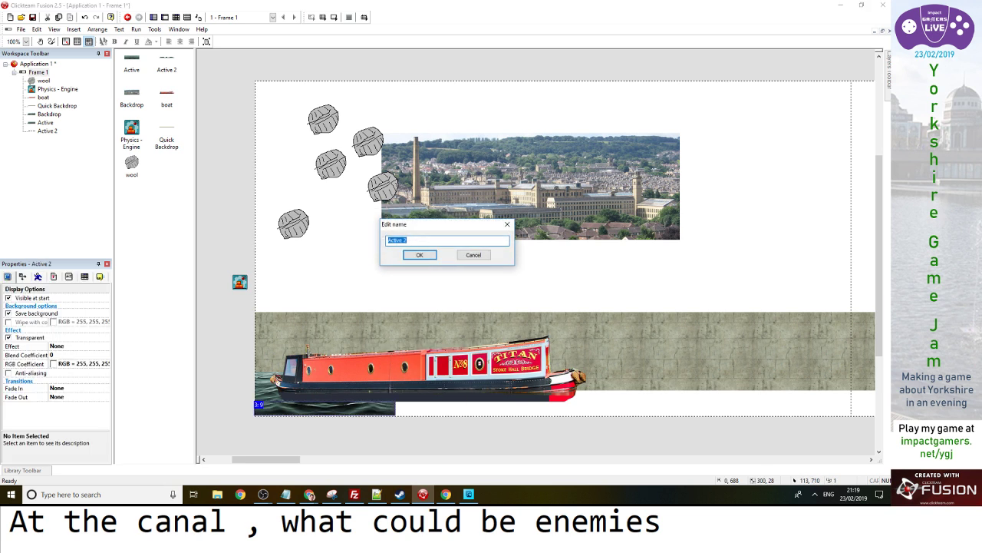
pyautogui.write('front wave')
pyautogui.press('Return')
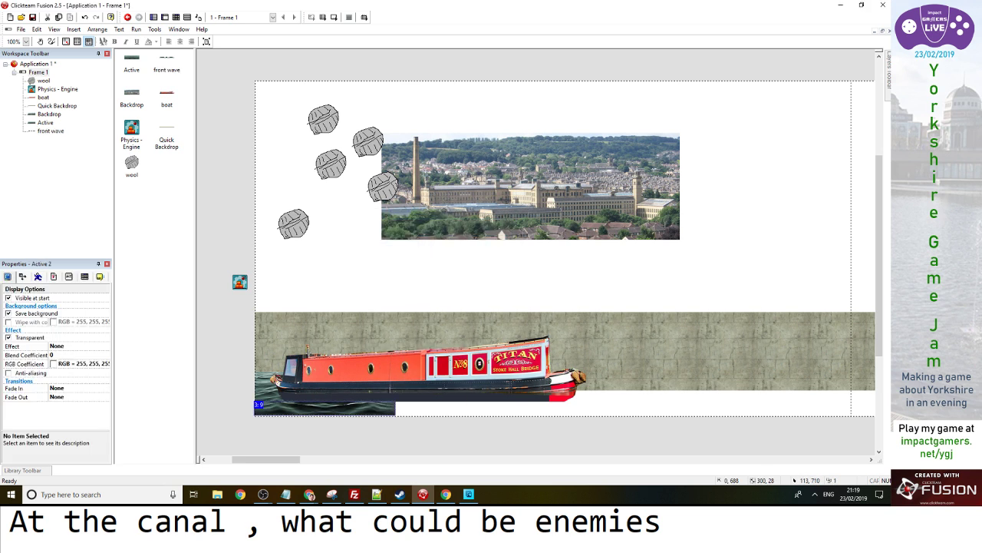
# Nudge the front wave tile down to Y 692 and the Active wave tile over to X 2
pyautogui.click(264, 382)
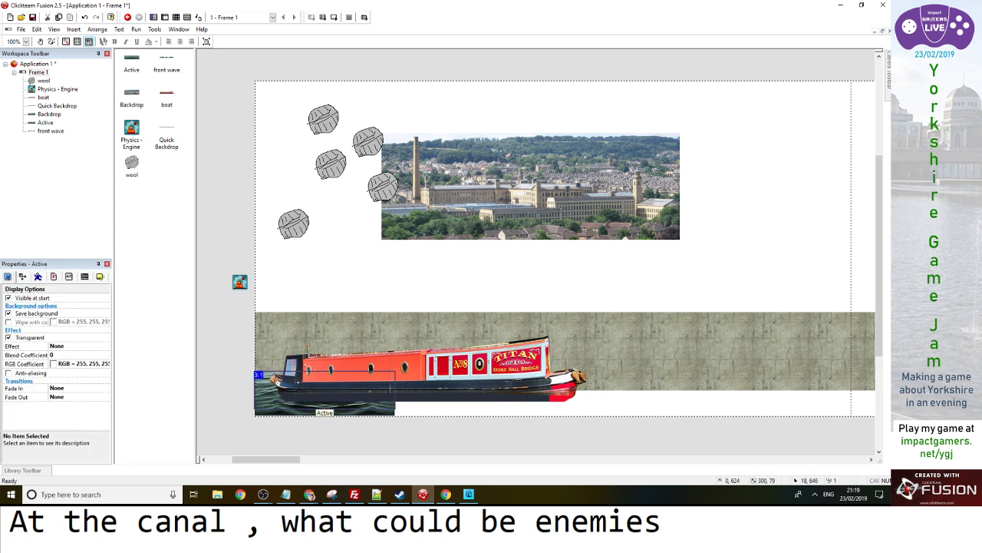
pyautogui.click(266, 407)
pyautogui.press('Down')
pyautogui.press('Down')
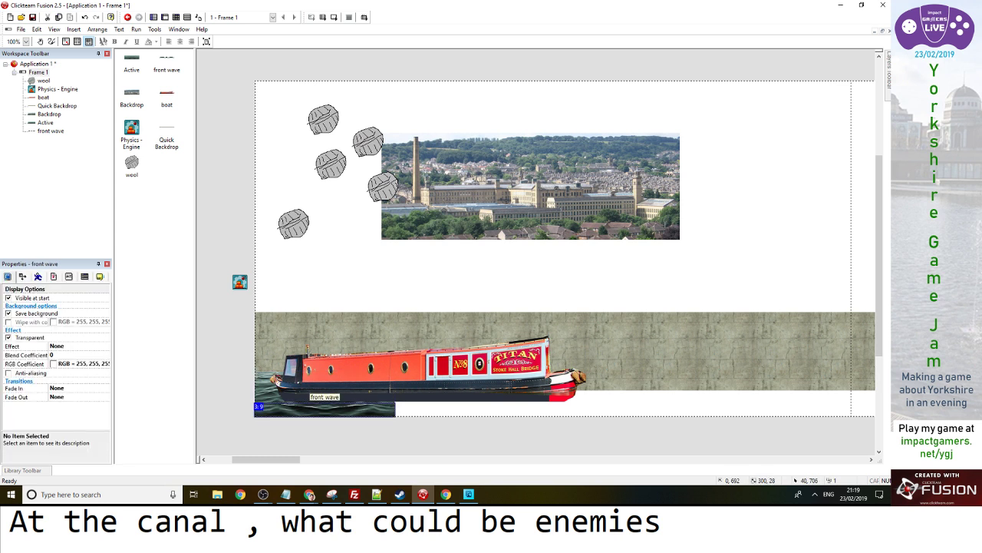
pyautogui.click(269, 389)
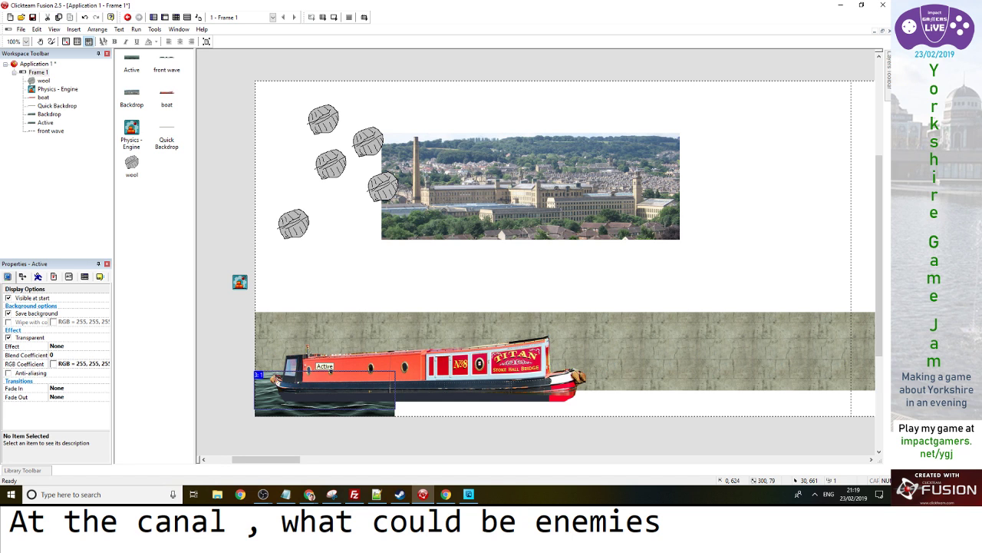
pyautogui.press('Right')
pyautogui.press('Right')
# Rename the Active wave object as "waveb ack"
pyautogui.rightClick(268, 390)
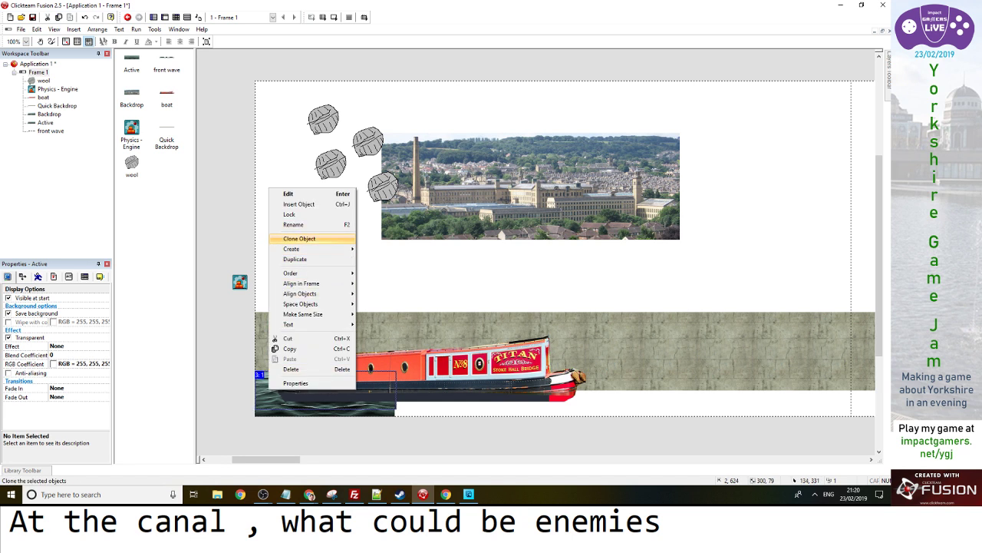
pyautogui.click(299, 239)
pyautogui.write('wave')
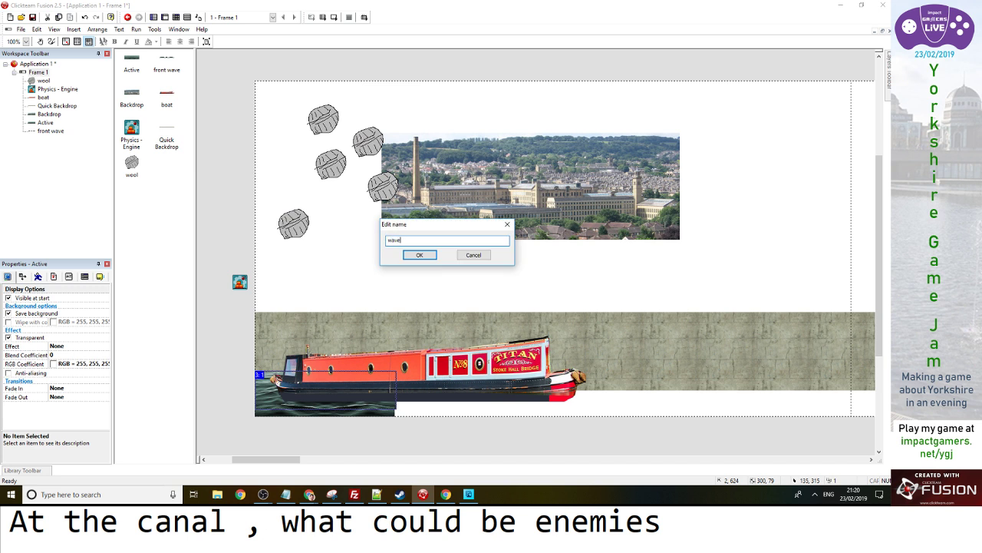
pyautogui.write('b ack')
pyautogui.press('Return')
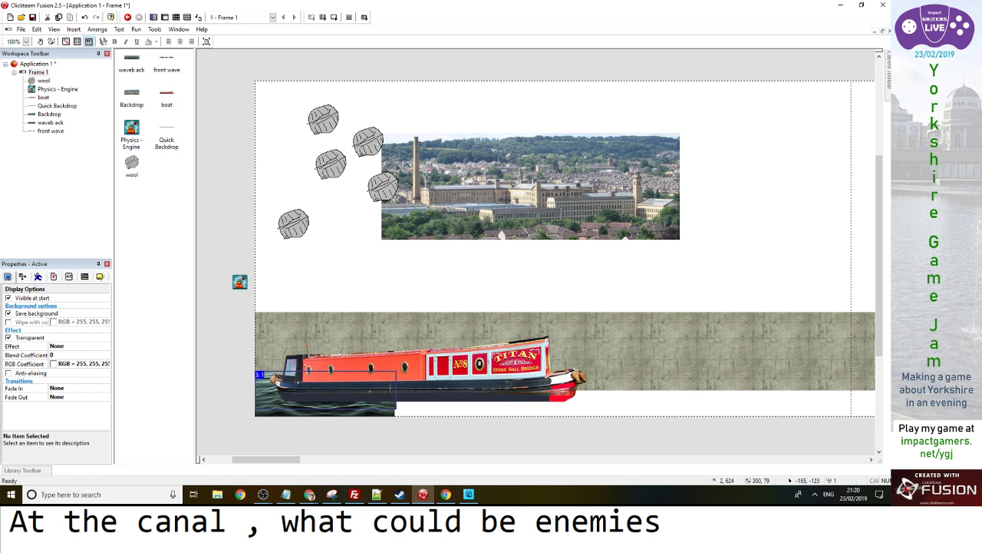
pyautogui.click(176, 17)
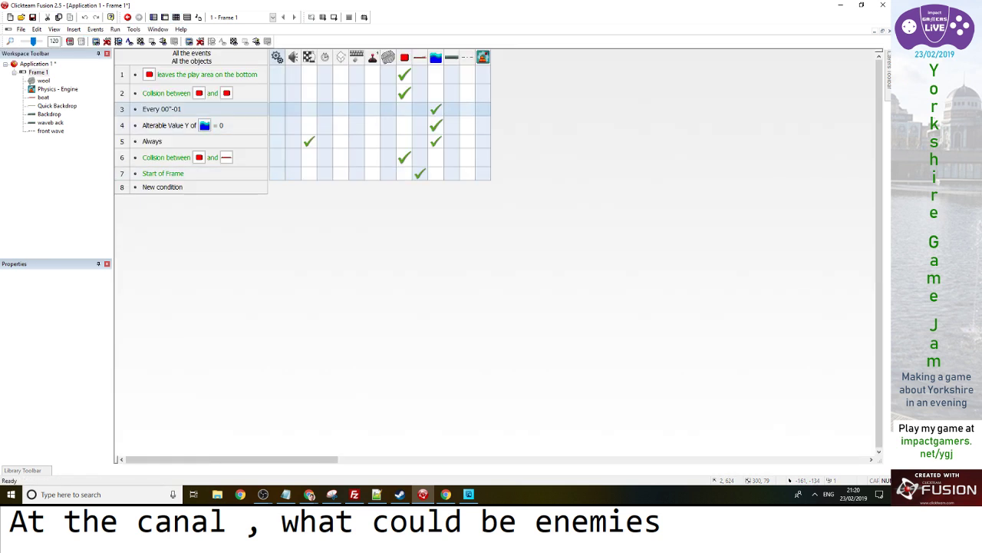
pyautogui.doubleClick(162, 187)
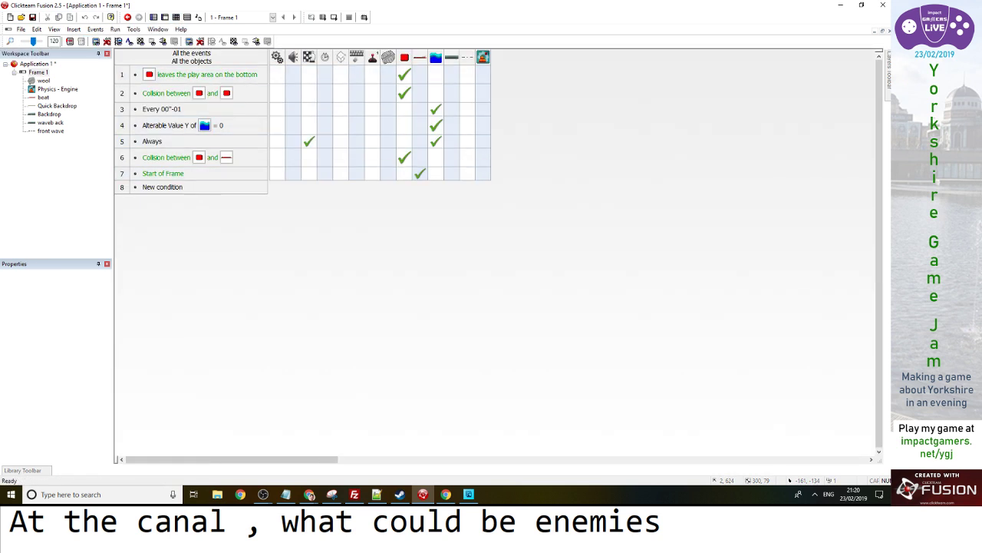
pyautogui.click(518, 135)
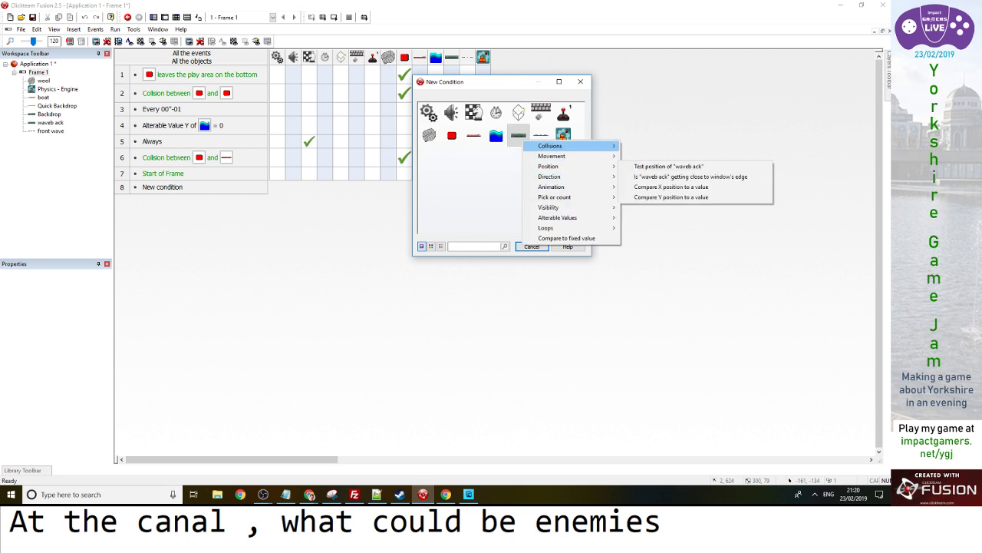
pyautogui.click(429, 119)
pyautogui.click(580, 81)
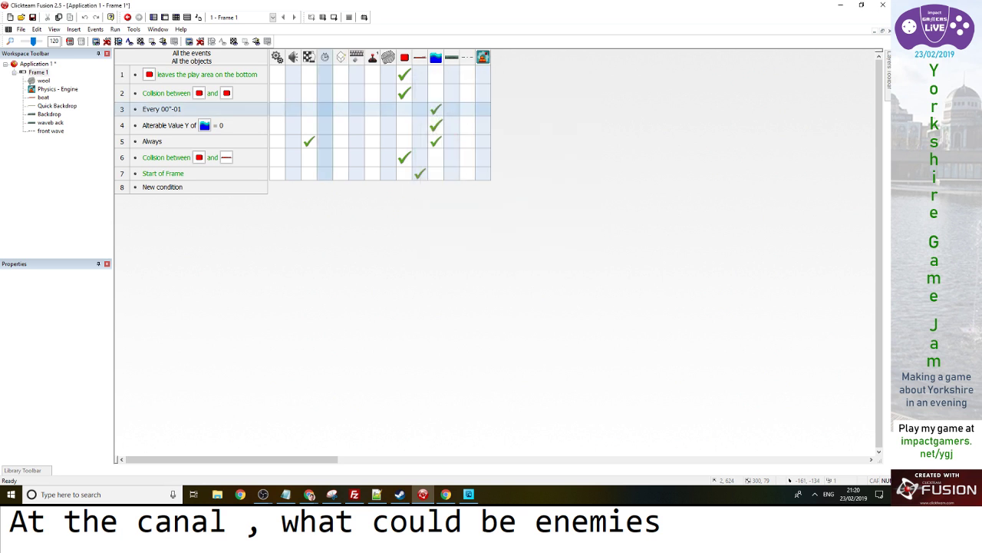
pyautogui.click(453, 142)
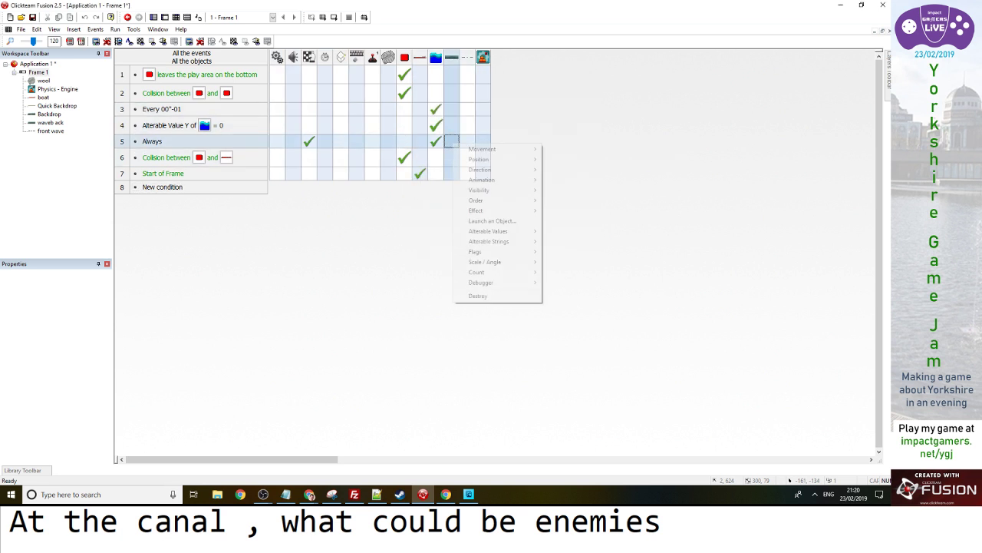
pyautogui.moveTo(495, 159)
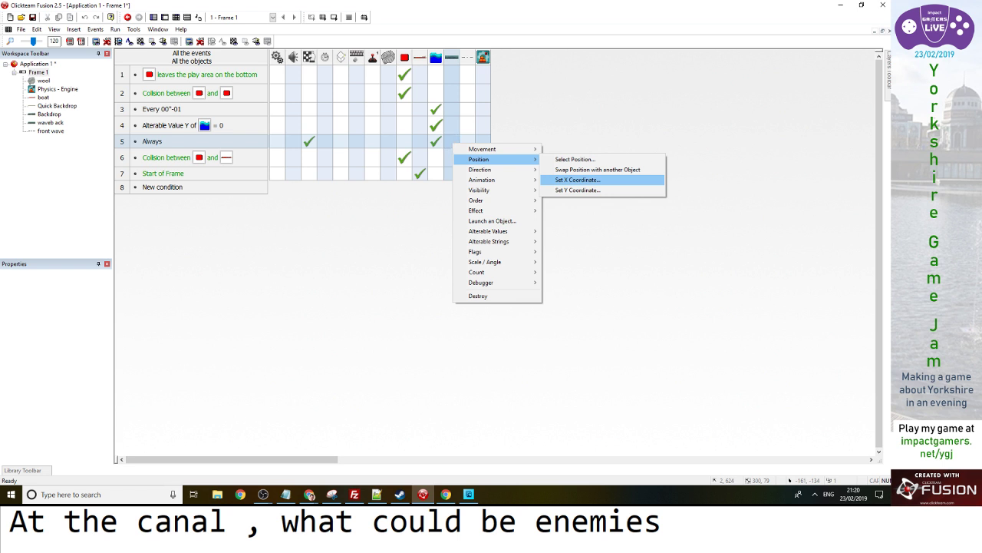
pyautogui.click(577, 189)
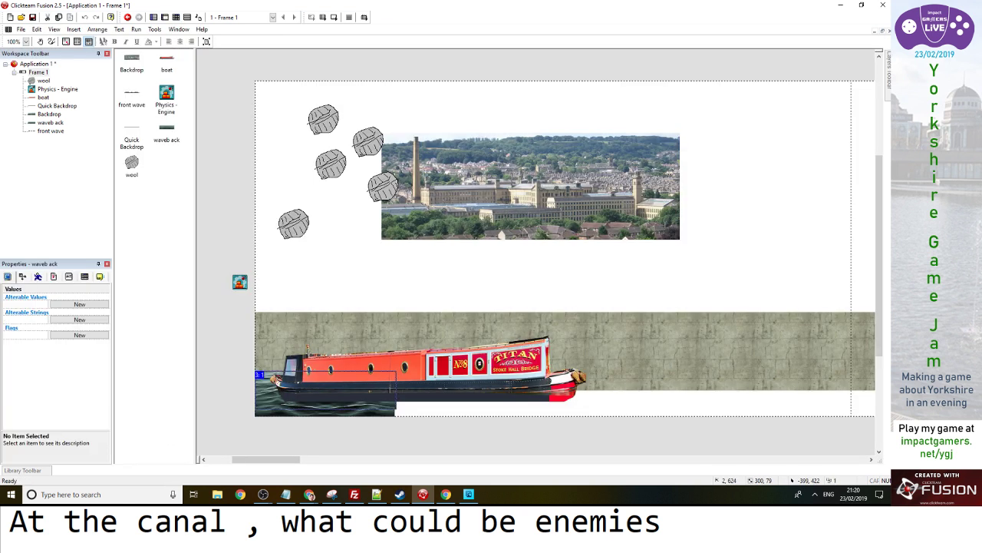
# Add an alterable value named "wavey" to the waveb ack object
pyautogui.click(79, 305)
pyautogui.doubleClick(23, 305)
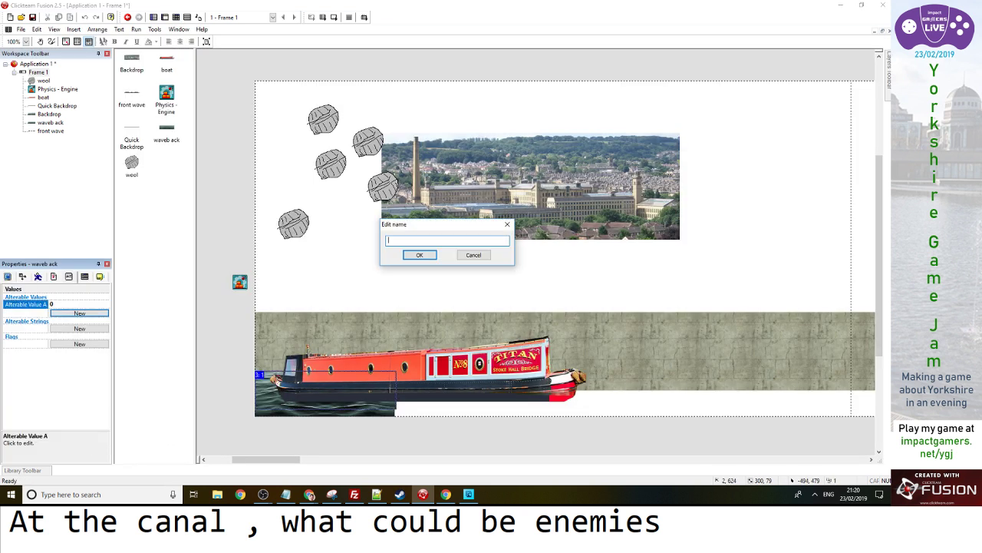
pyautogui.write('wavery')
pyautogui.press('Return')
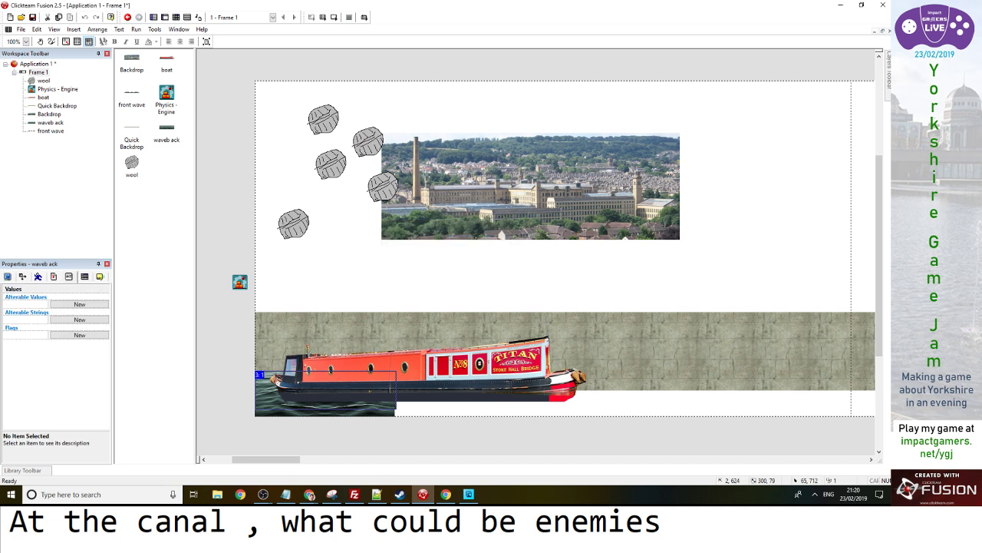
# Add an alterable value named "wavey" to the front wave object
pyautogui.click(285, 413)
pyautogui.click(79, 305)
pyautogui.doubleClick(23, 304)
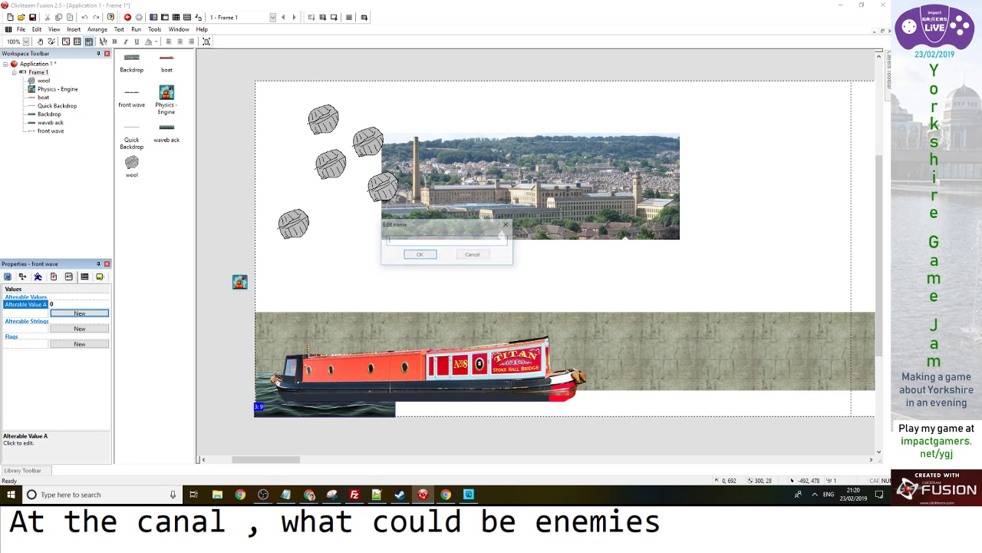
pyautogui.write('wavey')
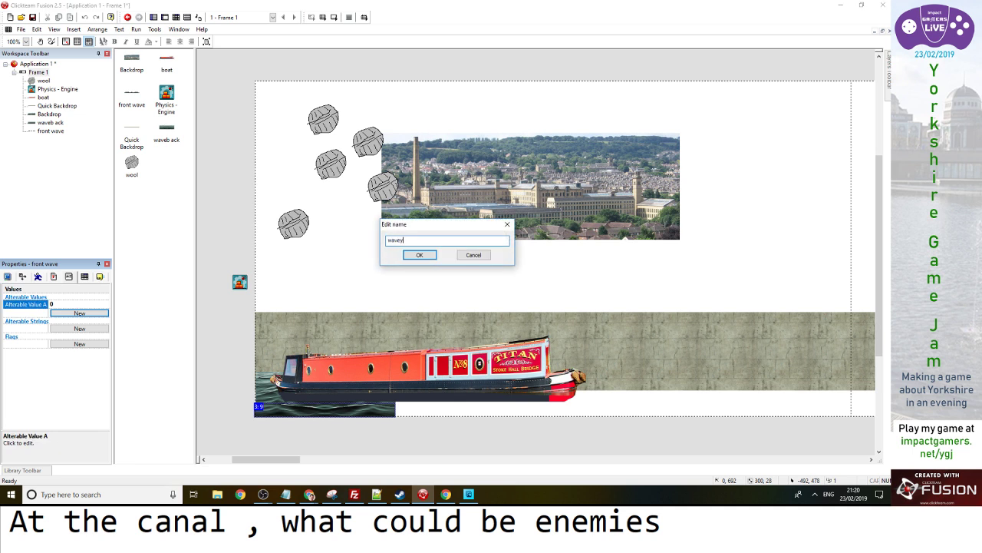
pyautogui.press('Return')
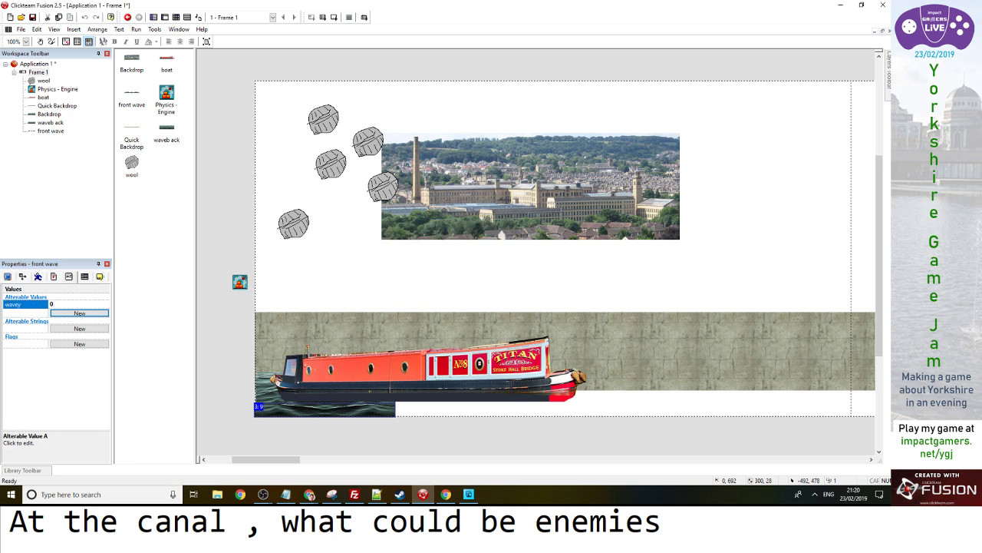
# Set the wavey value to 10 for both the front wave and waveb ack objects
pyautogui.click(58, 304)
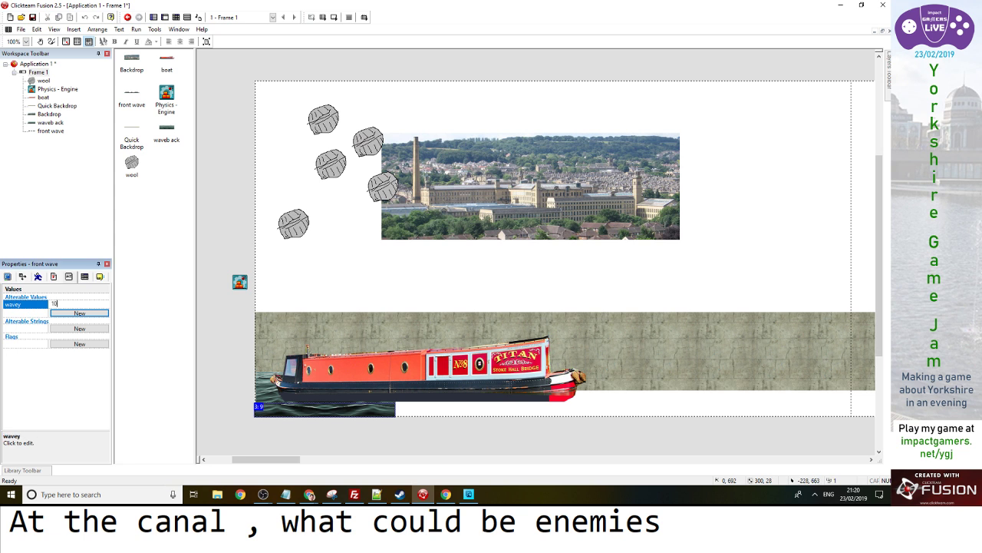
pyautogui.click(265, 387)
pyautogui.click(53, 304)
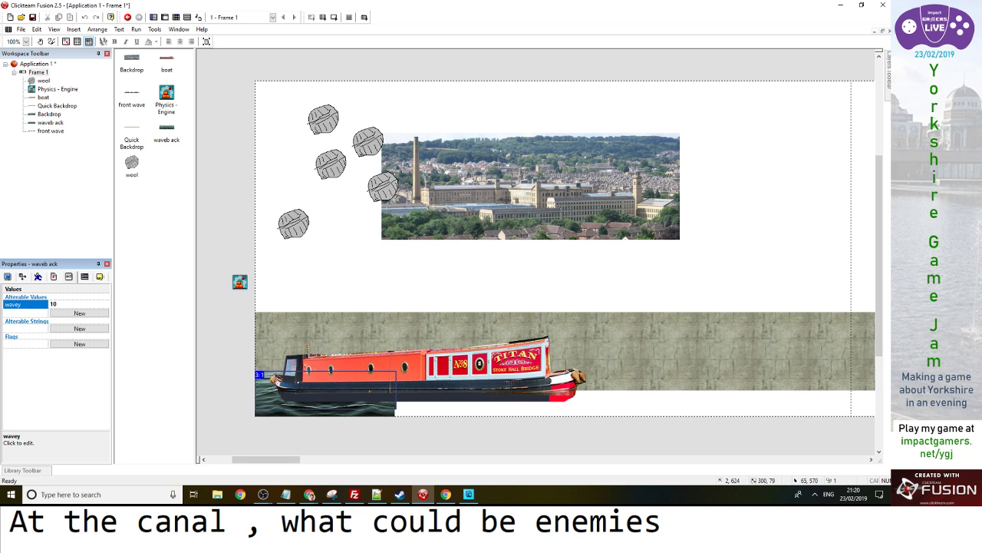
# Test-run the frame to check the boat and waves, and close the game window
pyautogui.press('F8')
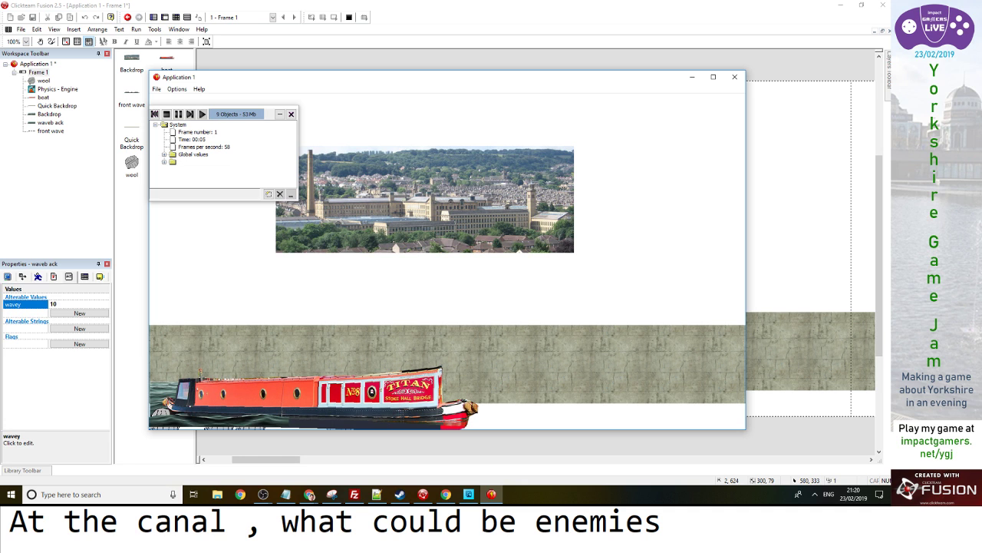
pyautogui.click(735, 77)
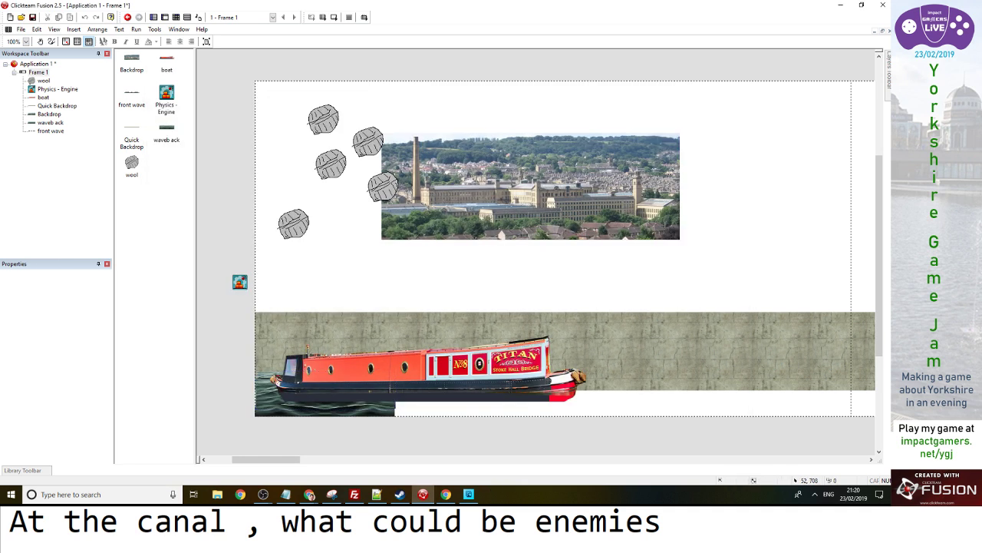
# Lower the front wave tile past the frame's lower edge and move the waveb ack tile to 0, 640
pyautogui.click(323, 413)
pyautogui.moveTo(274, 414); pyautogui.dragTo(273, 407)
pyautogui.click(274, 401)
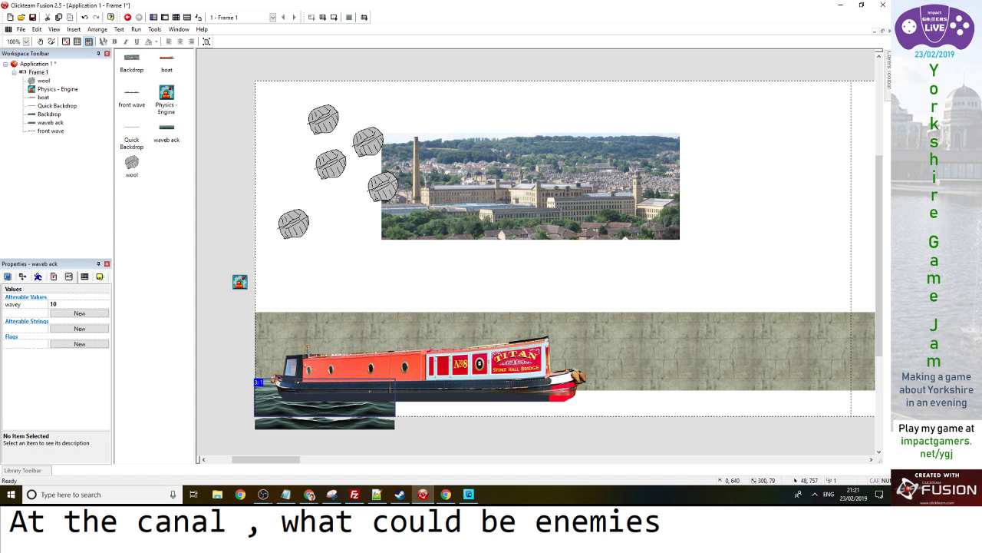
# Raise the front wave tile to 0, 704 and lower the waveb ack tile to 0, 656
pyautogui.click(318, 421)
pyautogui.moveTo(276, 424); pyautogui.dragTo(267, 404)
pyautogui.click(276, 388)
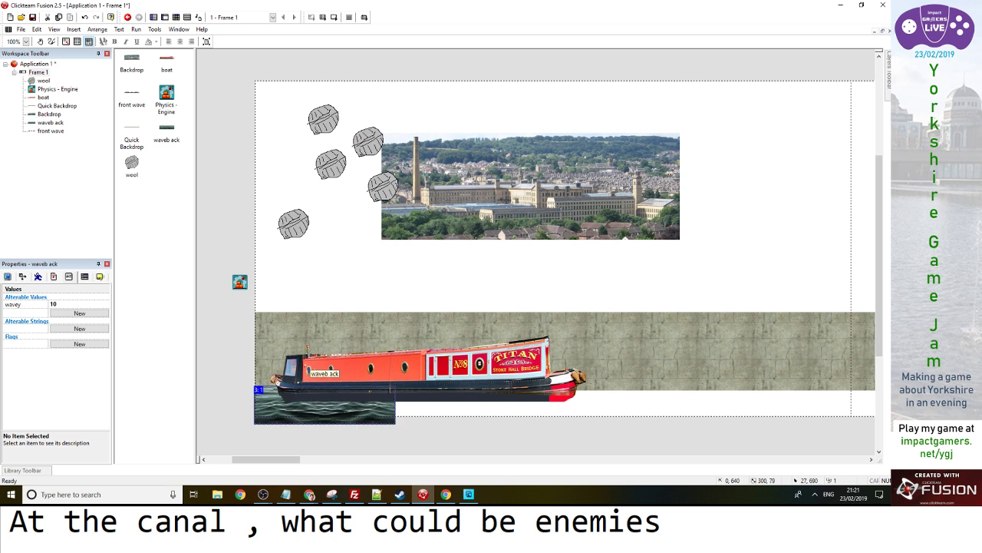
# Duplicate the front wave and waveb ack tiles into horizontal rows spanning the frame, entering 20 for the waveb ack copies
pyautogui.rightClick(278, 416)
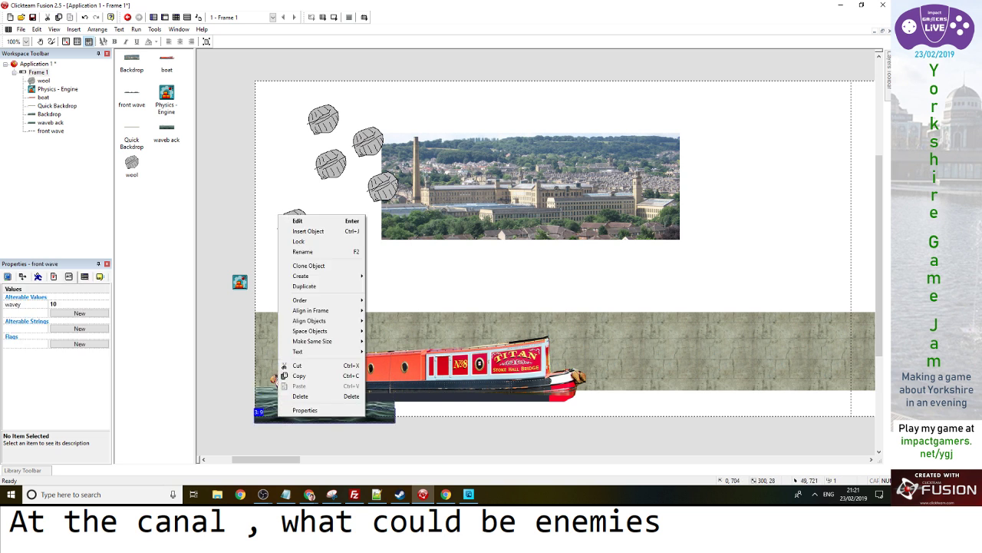
pyautogui.click(303, 286)
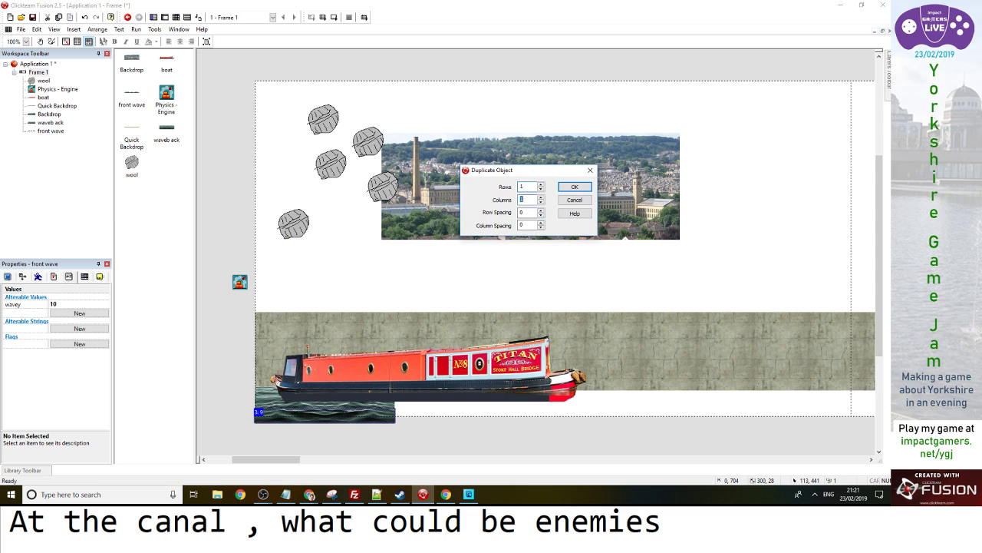
pyautogui.press('Return')
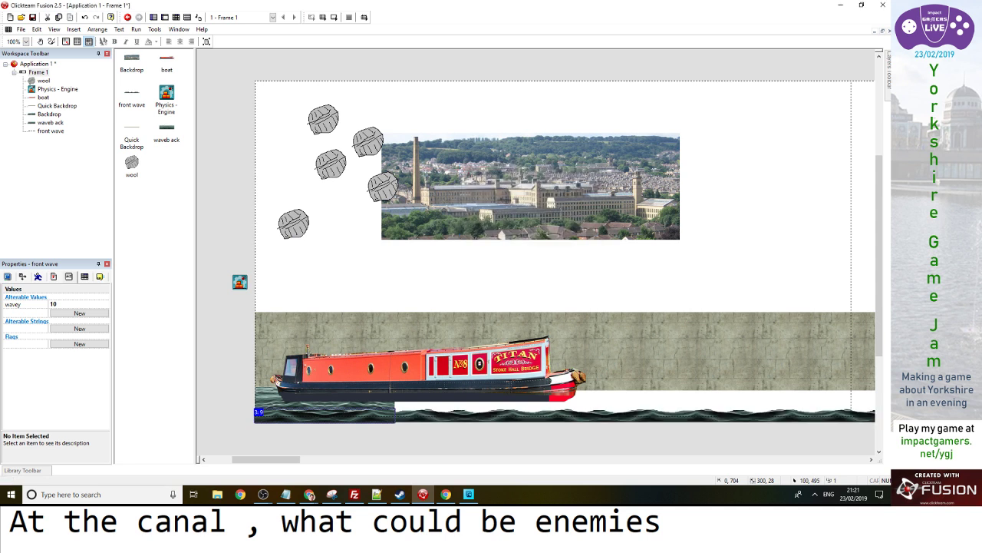
pyautogui.rightClick(269, 395)
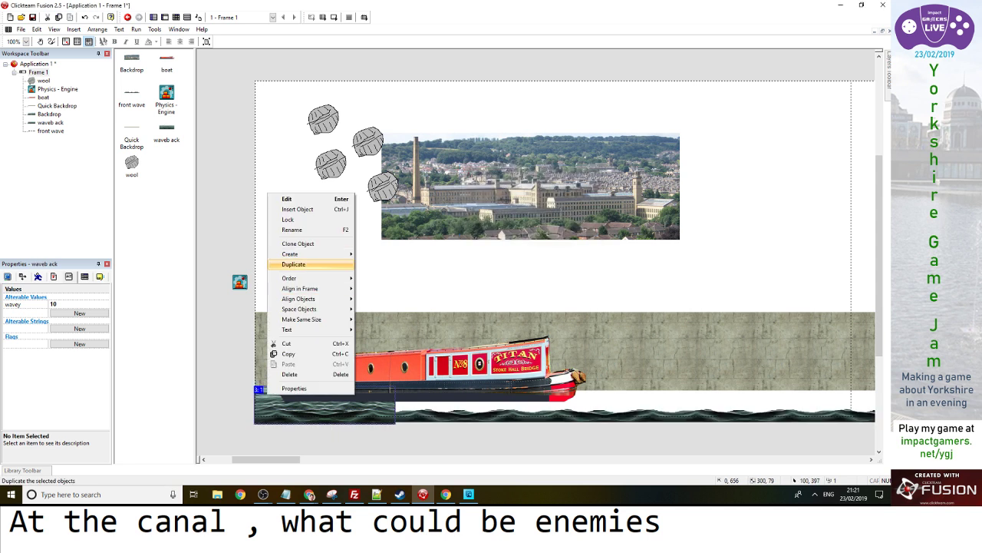
pyautogui.click(293, 264)
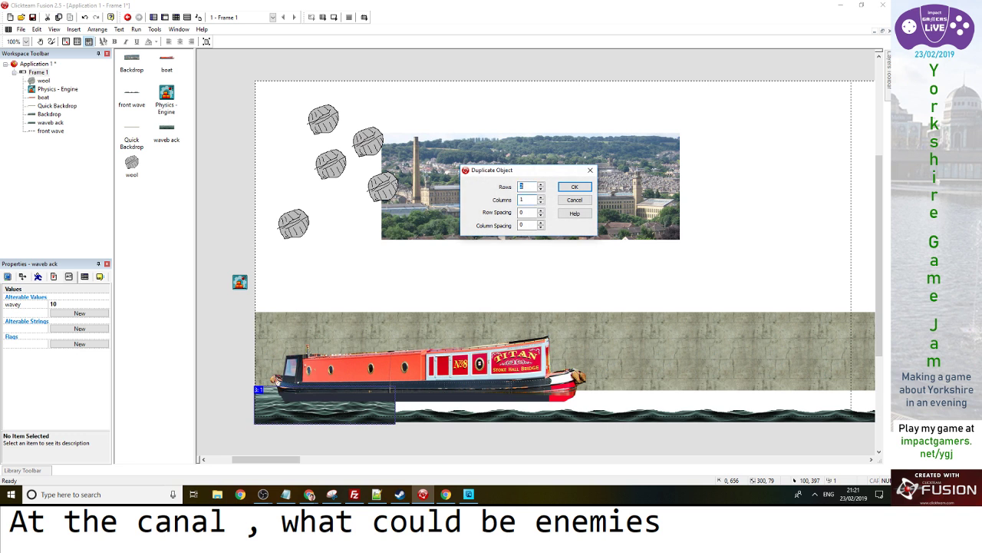
pyautogui.write('20')
pyautogui.press('Return')
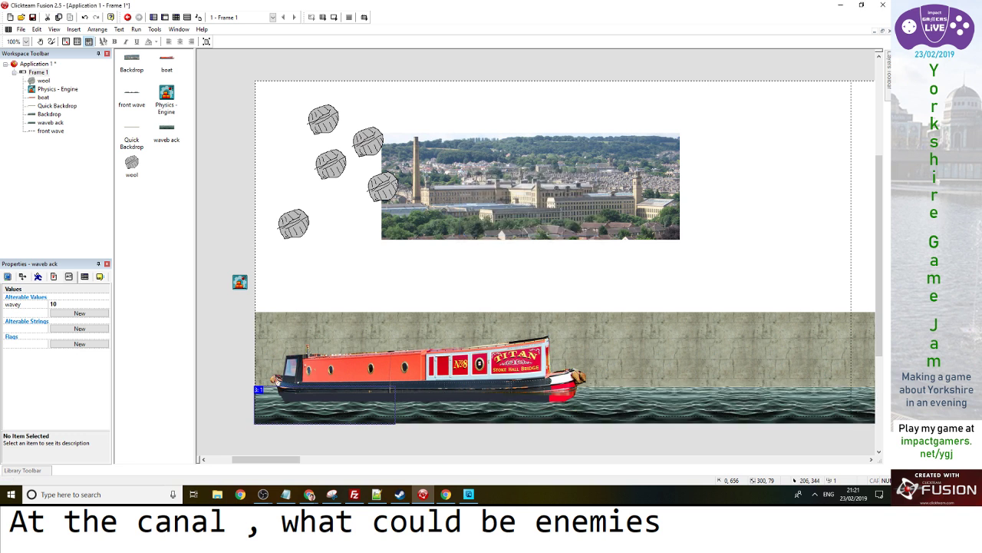
# Test-run the game to check the boat against the full rows of waves, and close the game window
pyautogui.press('F8')
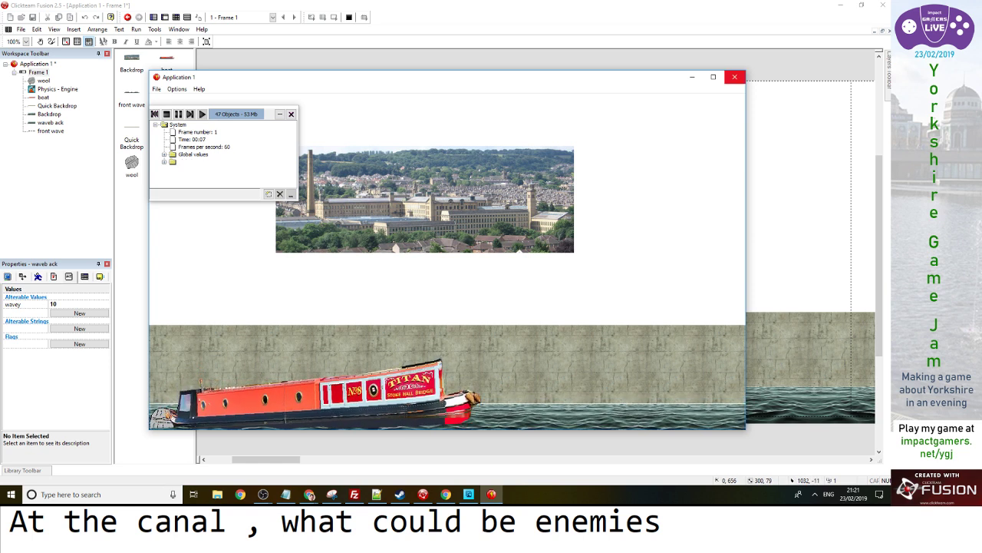
pyautogui.click(735, 77)
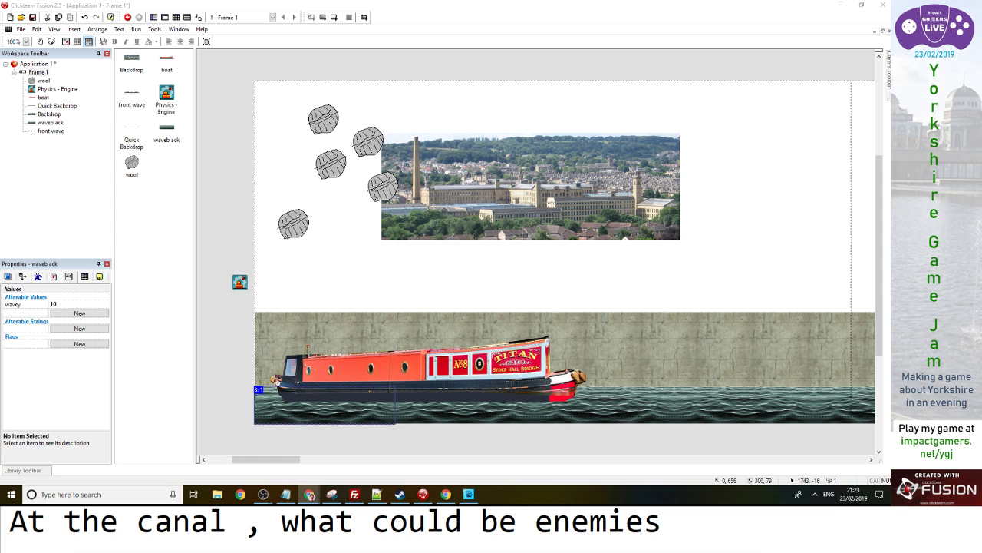
# Move the boat image's hot spot to its centre and place the boat in the water at 32, 560
pyautogui.click(459, 370)
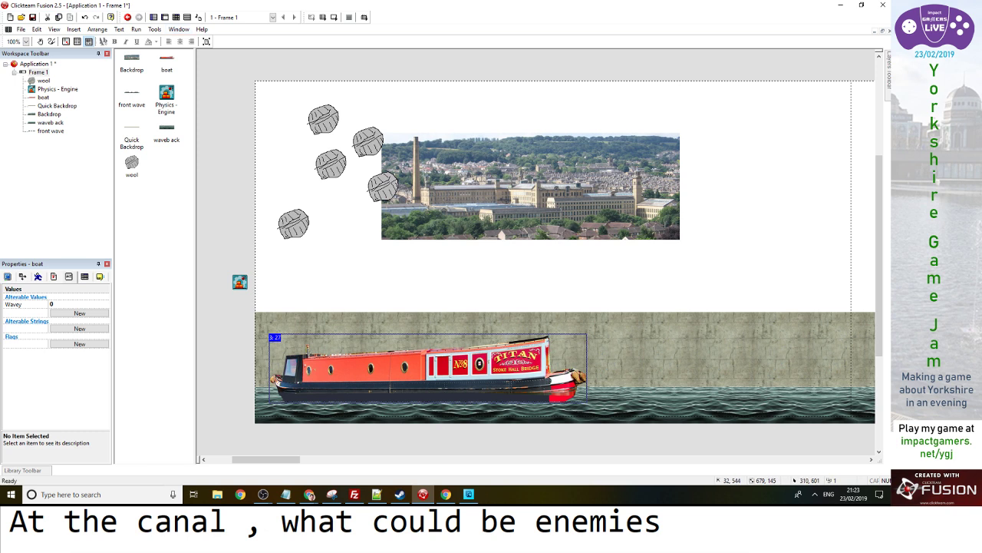
pyautogui.doubleClick(361, 355)
pyautogui.click(198, 165)
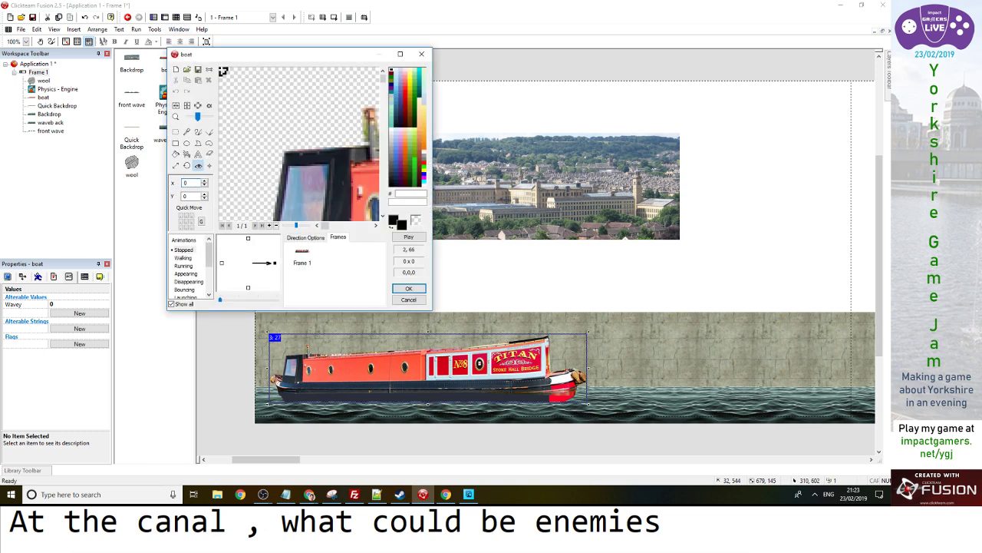
pyautogui.click(408, 288)
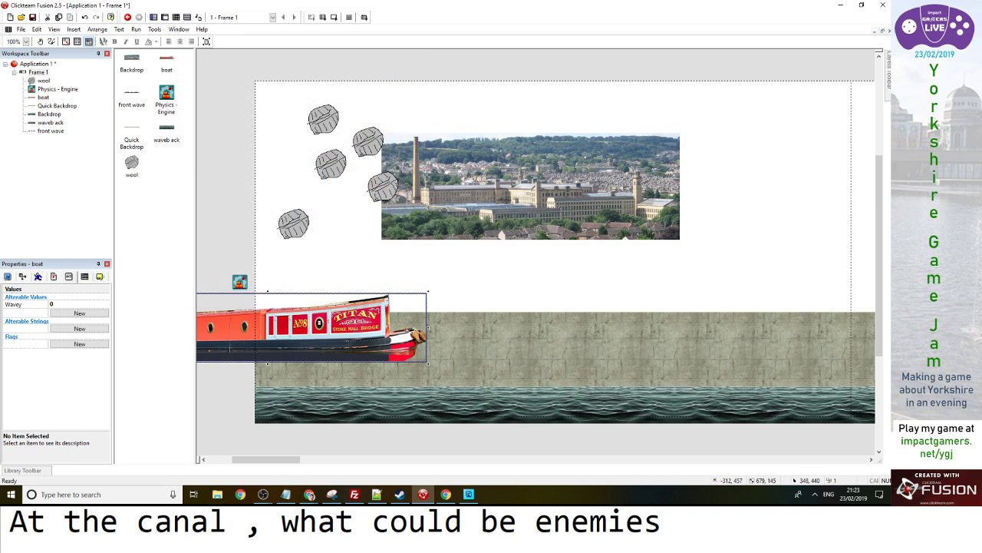
pyautogui.moveTo(488, 381); pyautogui.dragTo(488, 389)
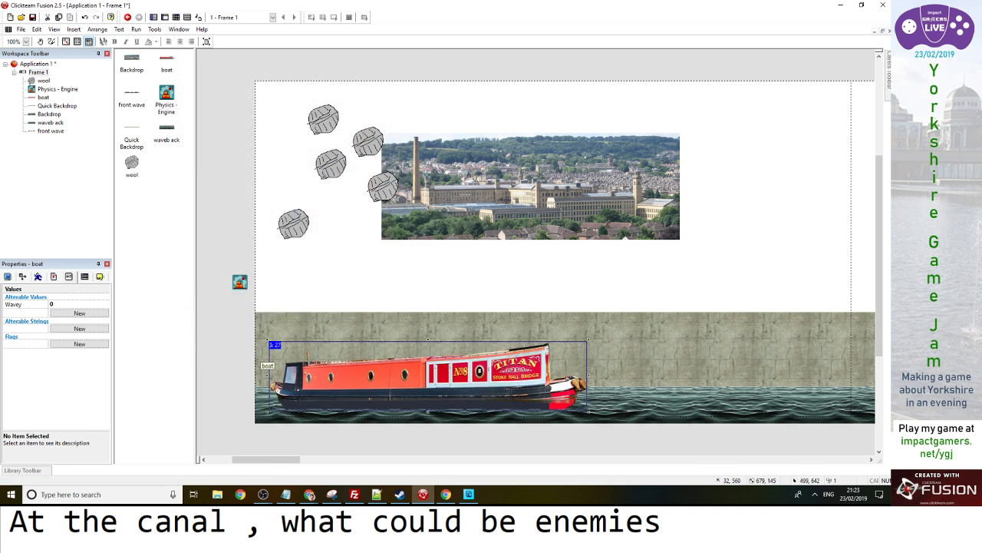
# Test-run the game with the repositioned boat and close the game window
pyautogui.press('F7')
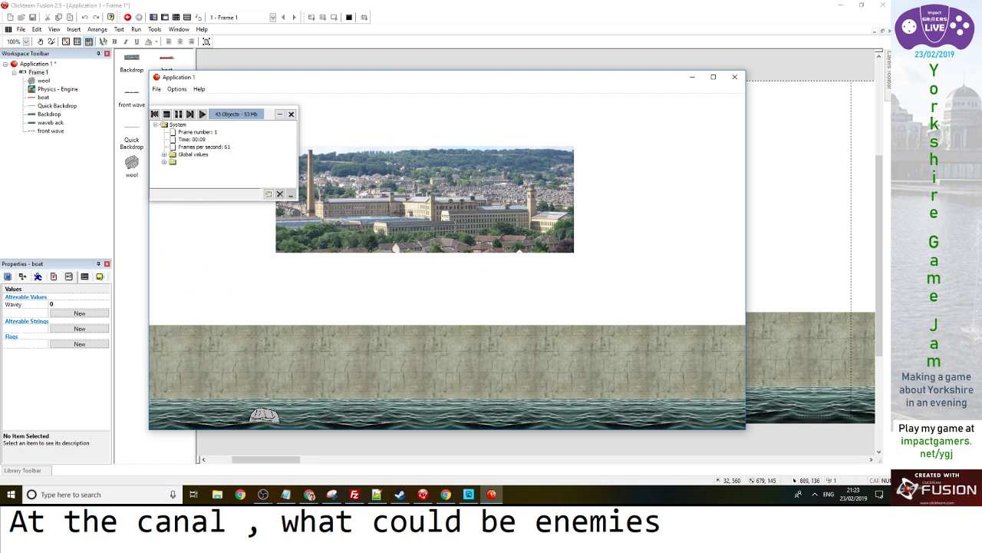
pyautogui.click(734, 76)
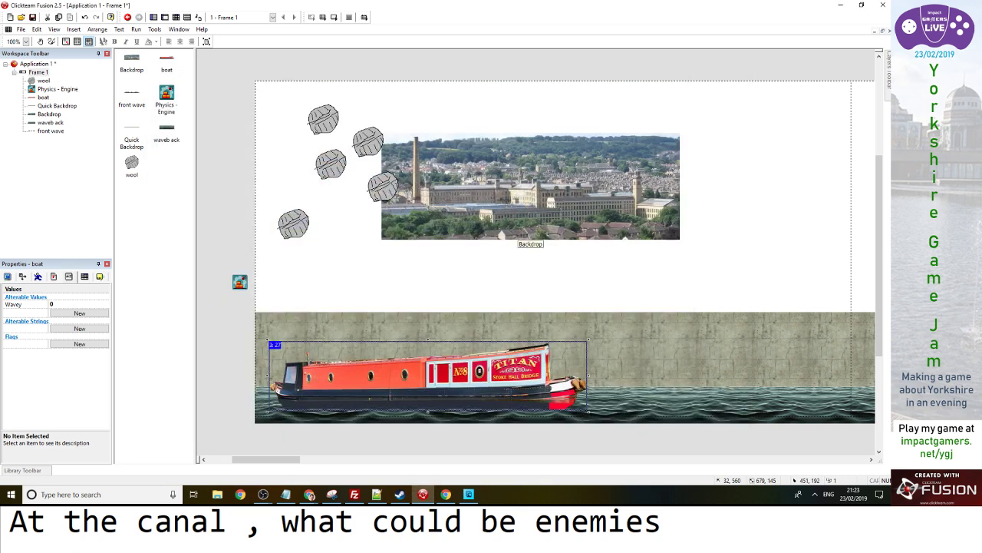
# Lower the mill picture until its base sits behind the upper edge of the concrete canal wall
pyautogui.moveTo(460, 220); pyautogui.dragTo(452, 302)
pyautogui.click(598, 172)
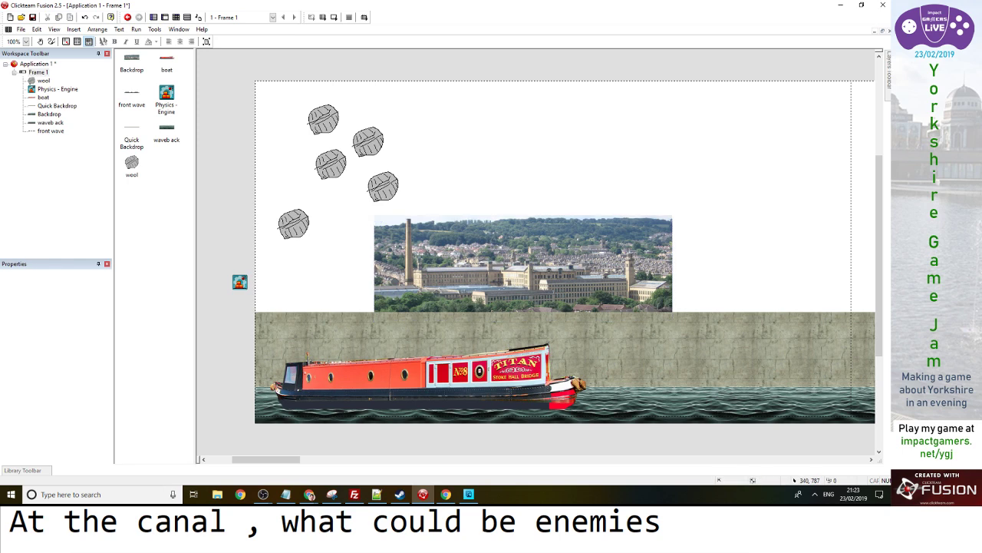
# Switch to Chrome, search Google Images for "trees tiled texture" and look through the results for a tree background
pyautogui.click(445, 494)
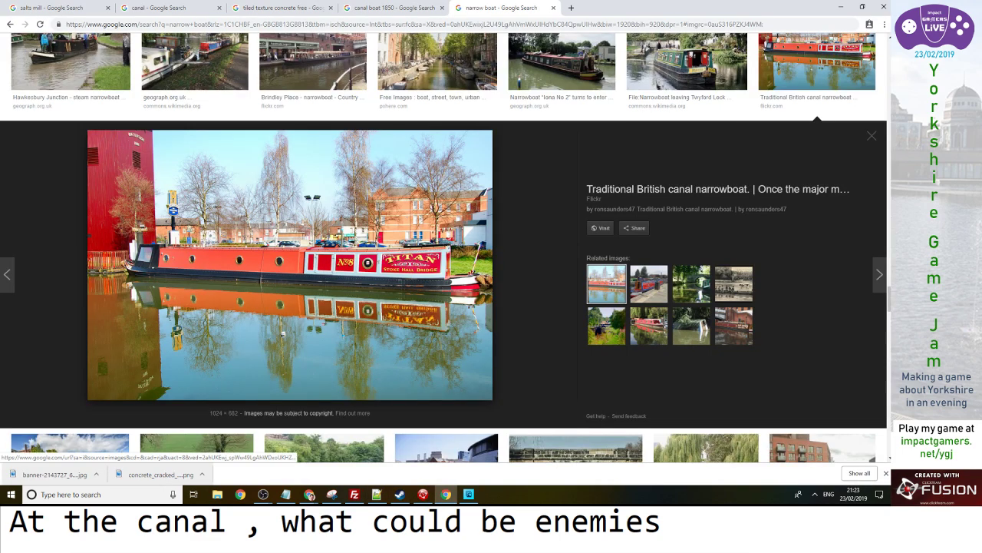
pyautogui.scroll(-10, 445, 246)
pyautogui.scroll(-15, 324, 307)
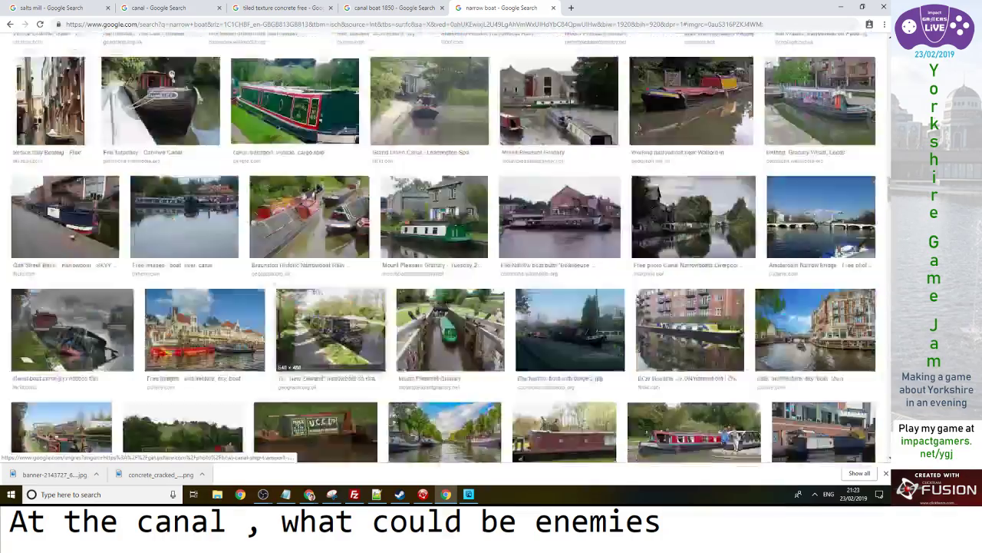
pyautogui.scroll(15, 324, 307)
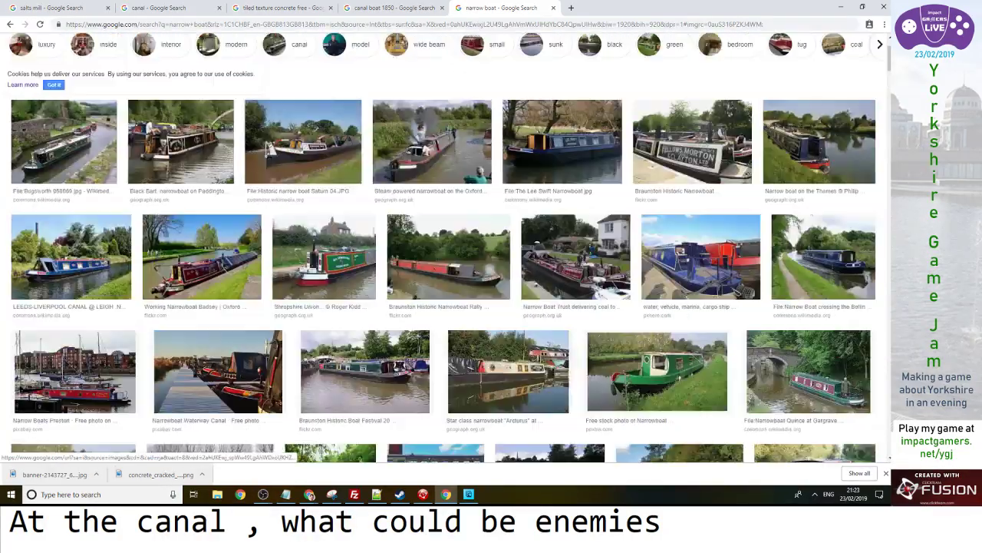
pyautogui.scroll(2, 323, 307)
pyautogui.moveTo(129, 53); pyautogui.dragTo(26, 57)
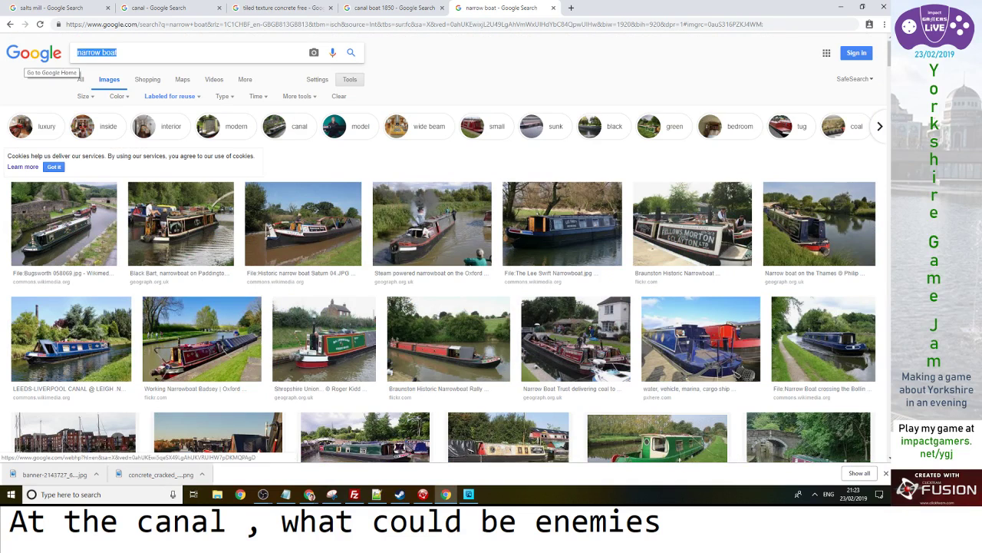
pyautogui.write('tree')
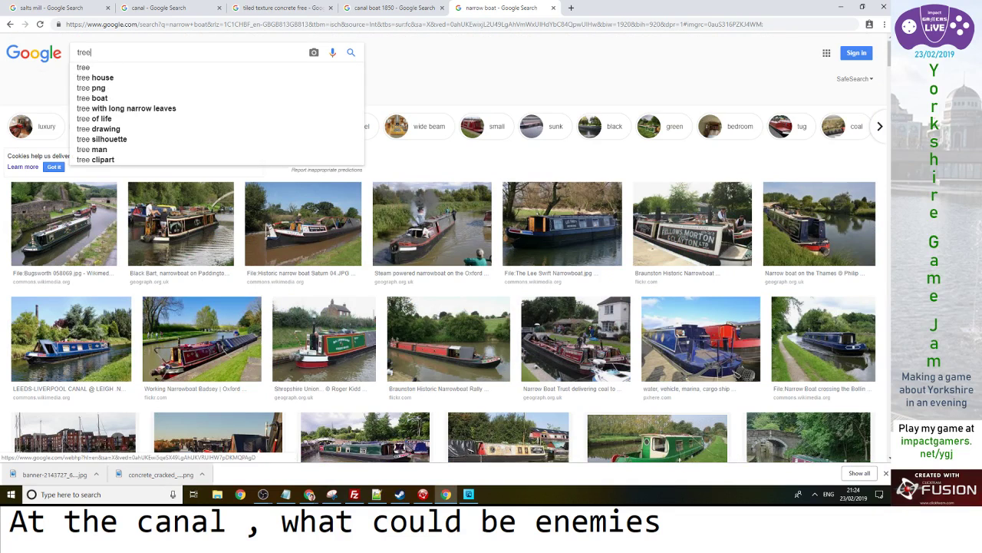
pyautogui.write('s tiled texture')
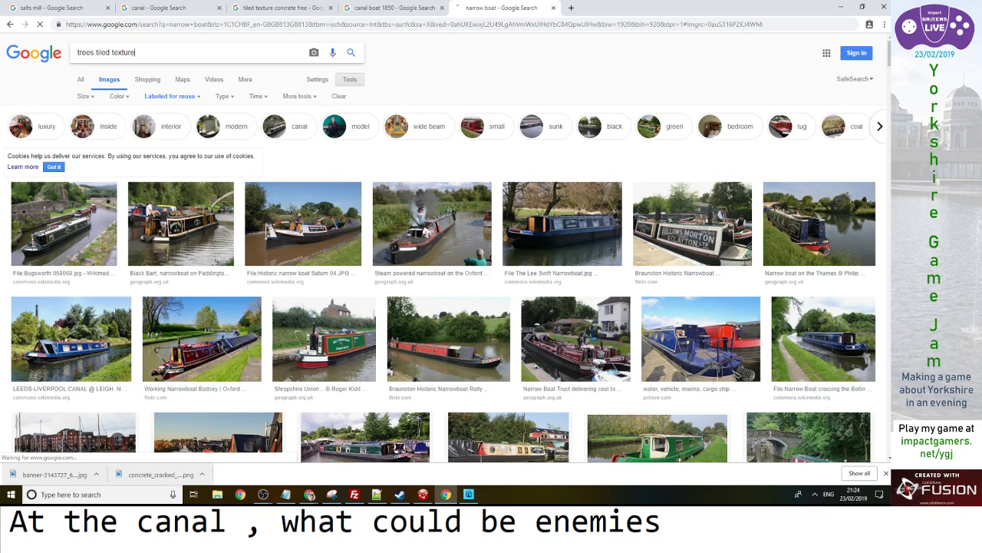
pyautogui.press('Return')
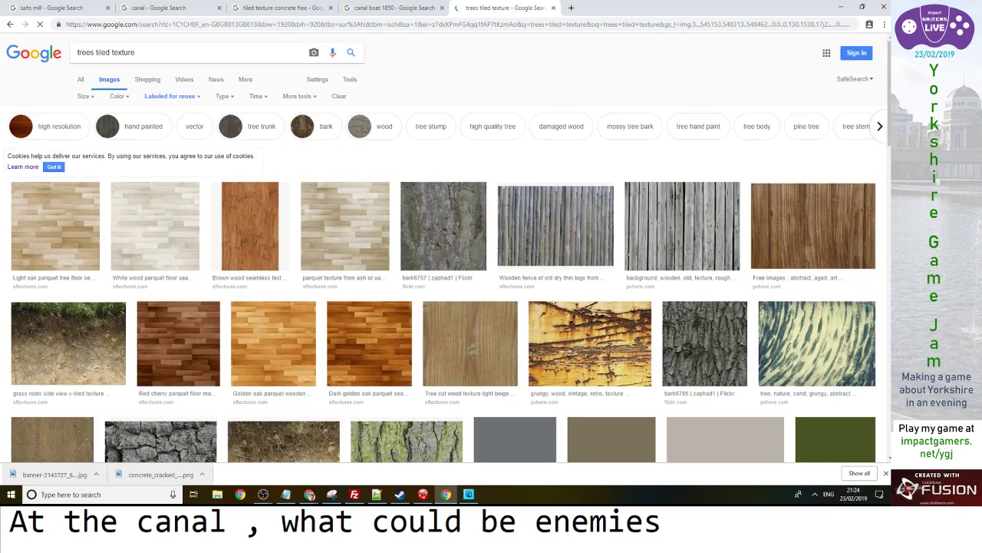
pyautogui.scroll(-15, 187, 148)
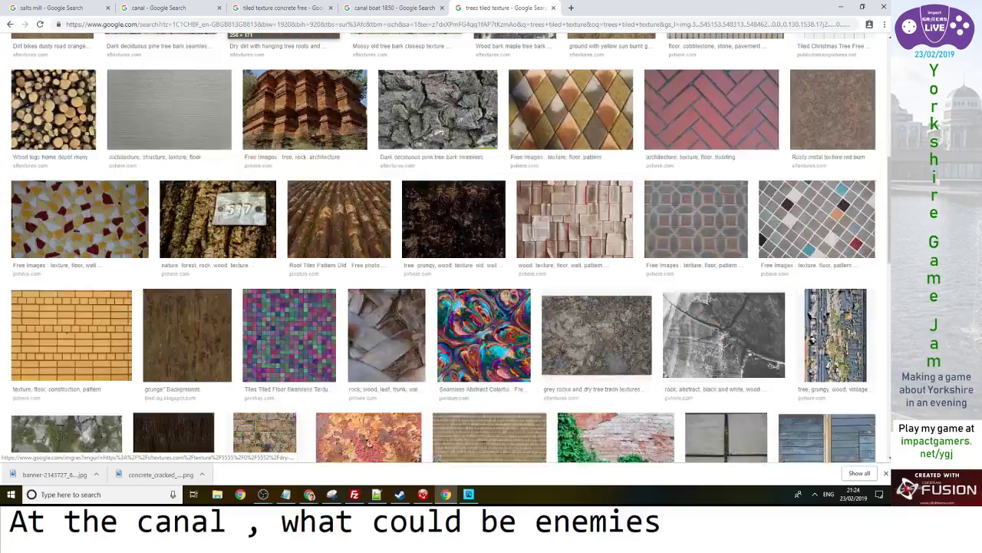
pyautogui.scroll(-10, 186, 148)
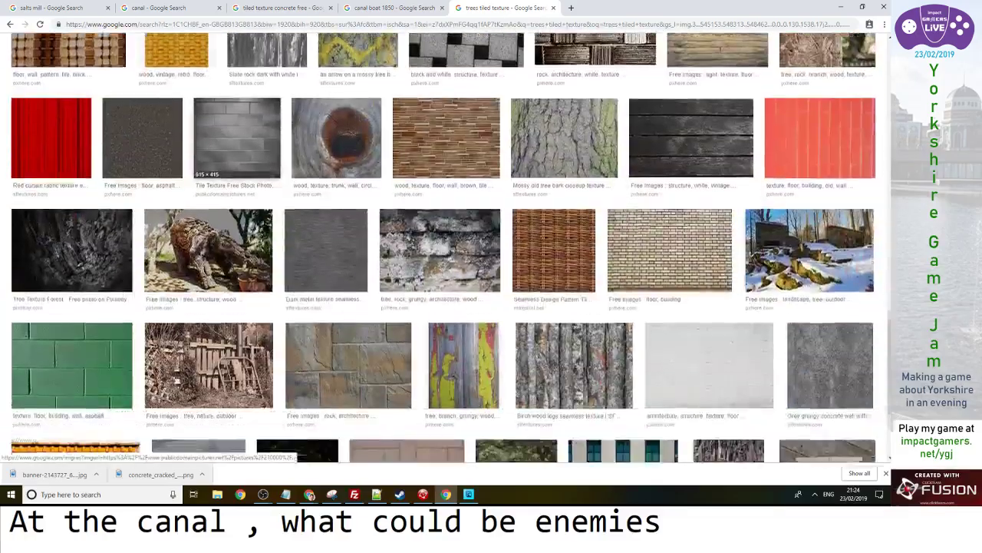
pyautogui.scroll(12, 187, 148)
pyautogui.scroll(20, 445, 246)
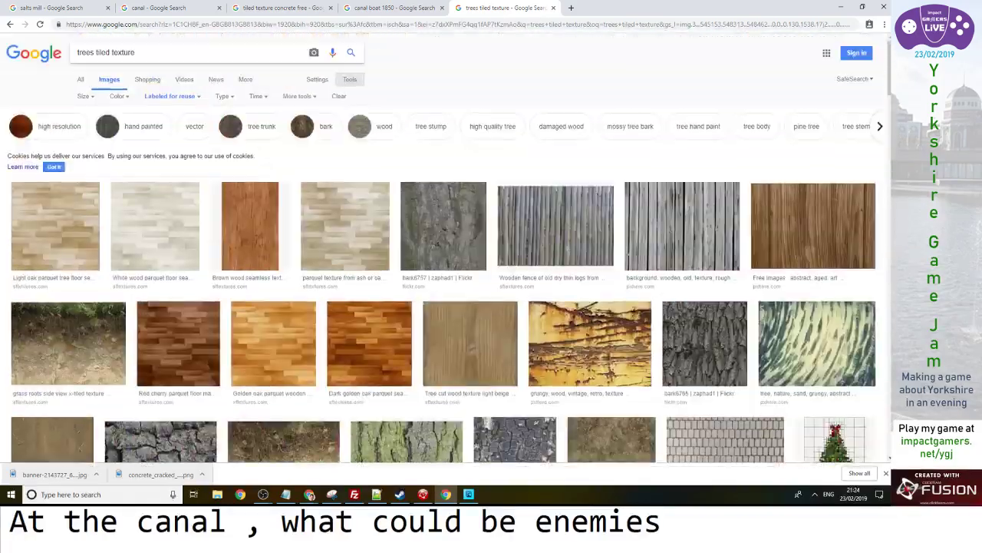
# Search Google Images for "free parallax trees" and look through the results for a wide row of trees
pyautogui.tripleClick(106, 52)
pyautogui.write('free')
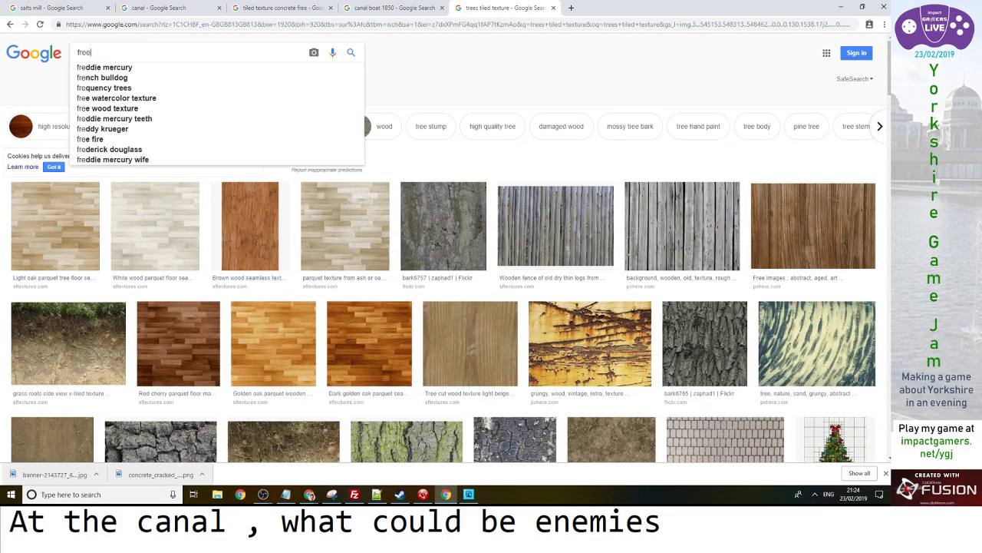
pyautogui.write(' parallax trees')
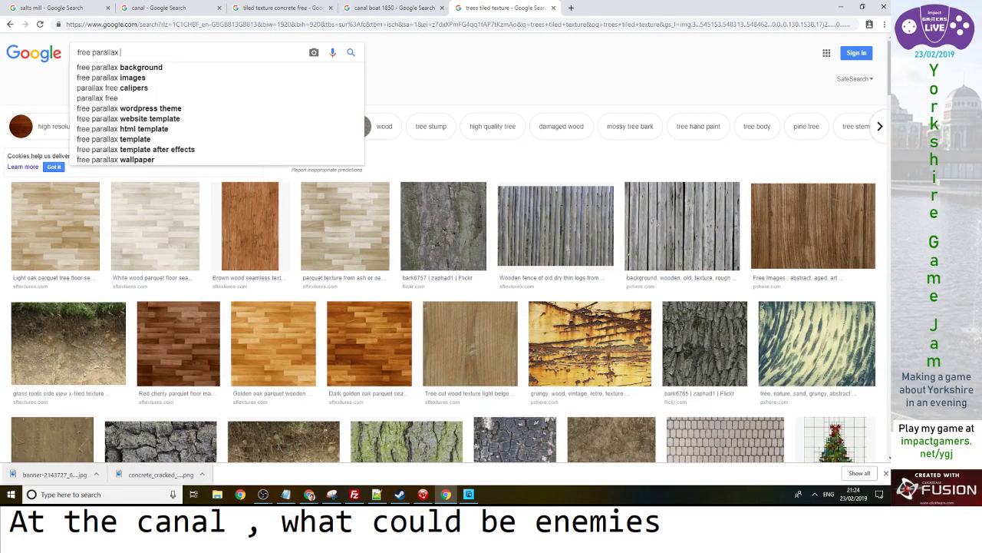
pyautogui.press('Return')
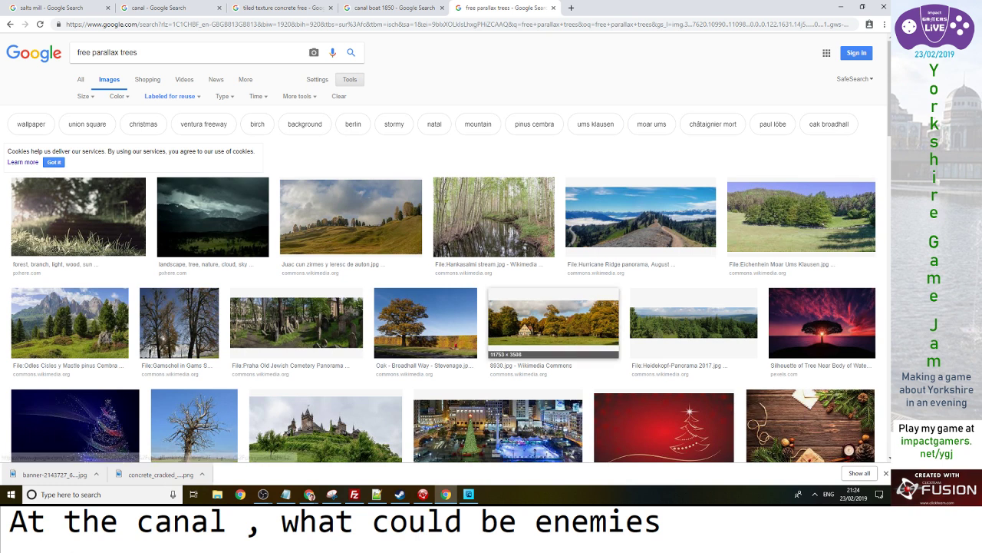
pyautogui.scroll(-2, 537, 353)
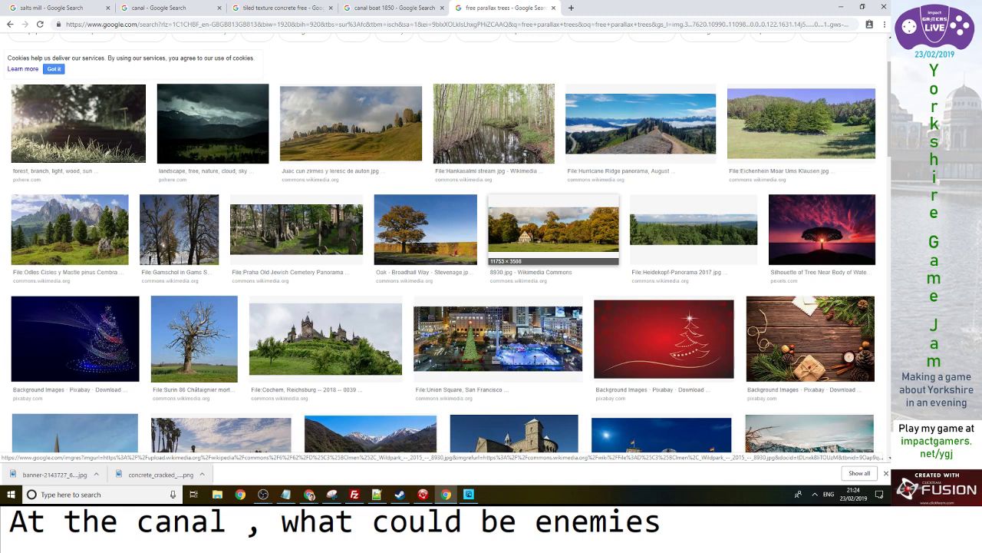
# Open the original of the Wikimedia Commons picture "Dülmen, Wildpark -- 2015 -- 8930.jpg" at full size and copy the image
pyautogui.click(553, 229)
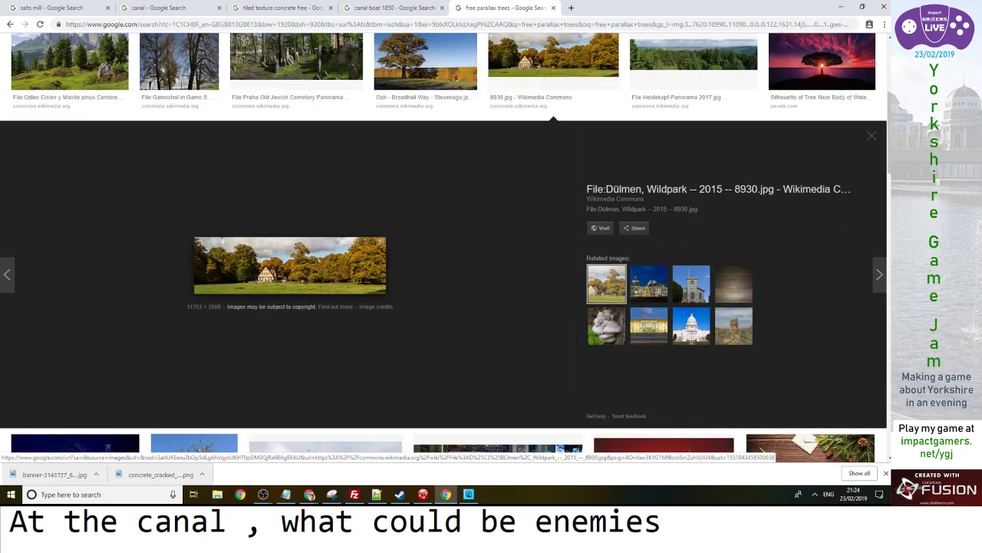
pyautogui.click(289, 264)
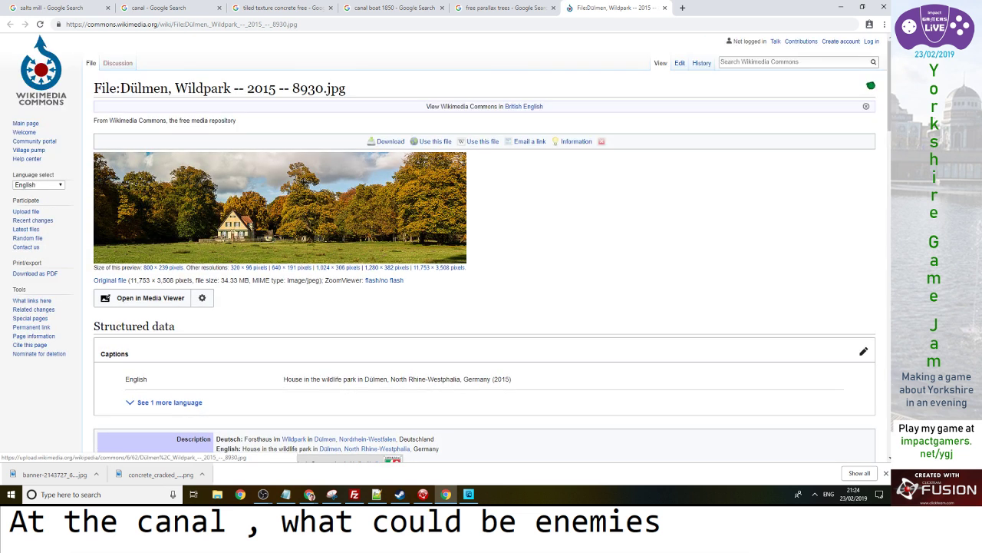
pyautogui.click(134, 233)
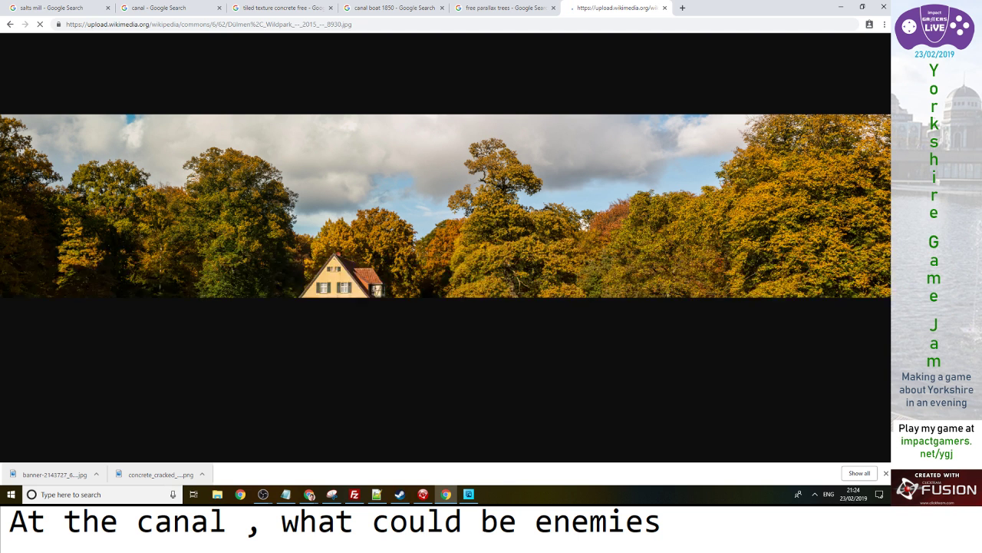
pyautogui.rightClick(299, 199)
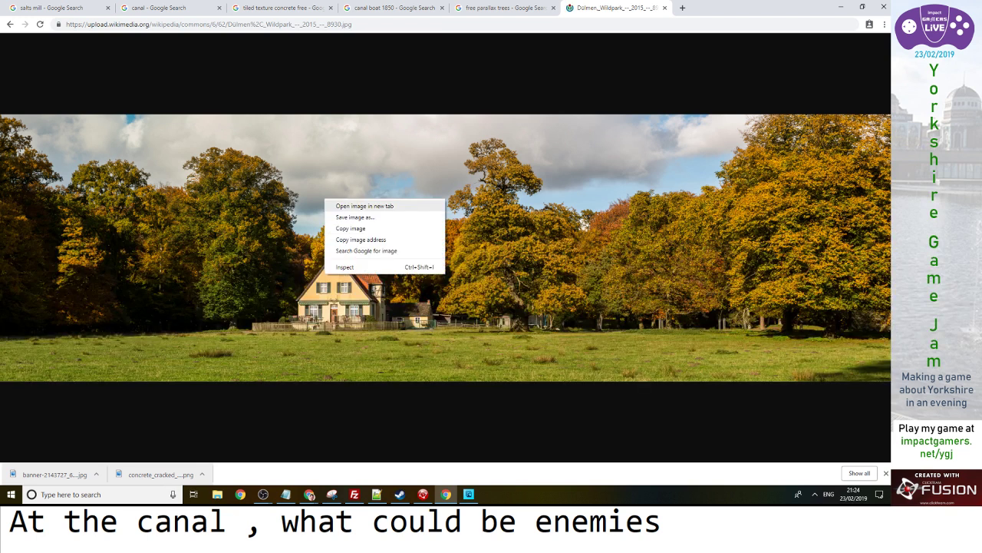
pyautogui.click(330, 228)
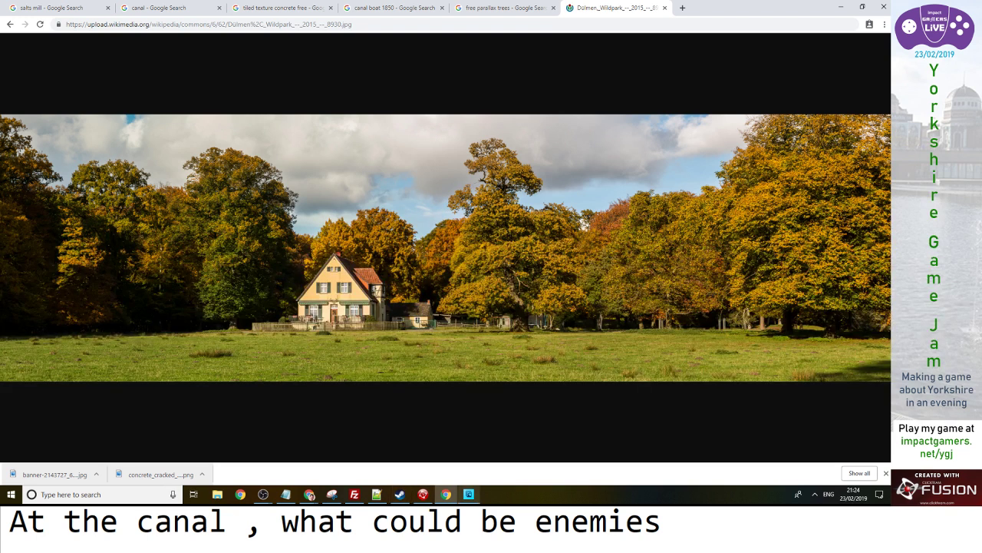
pyautogui.click(469, 494)
pyautogui.click(28, 8)
pyautogui.click(46, 26)
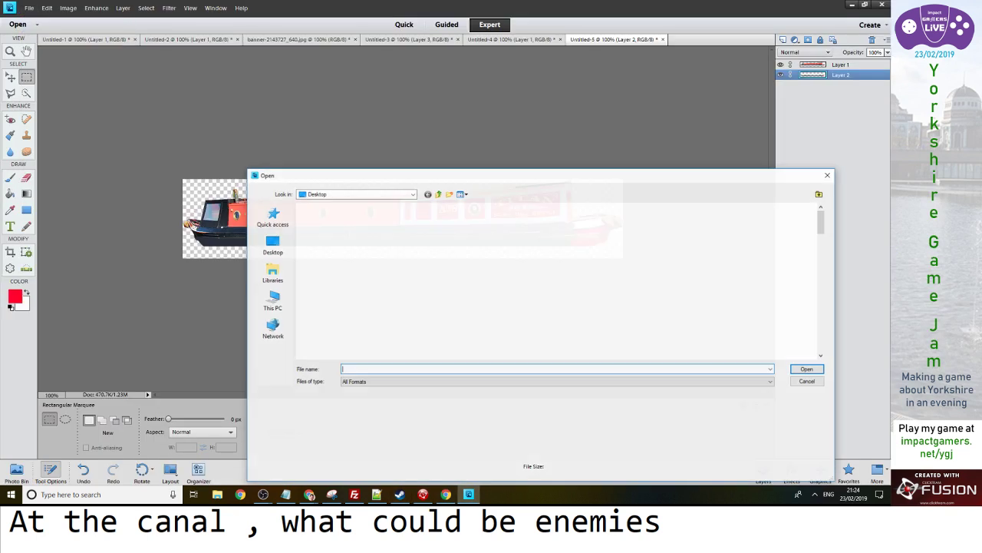
pyautogui.click(806, 381)
pyautogui.click(29, 8)
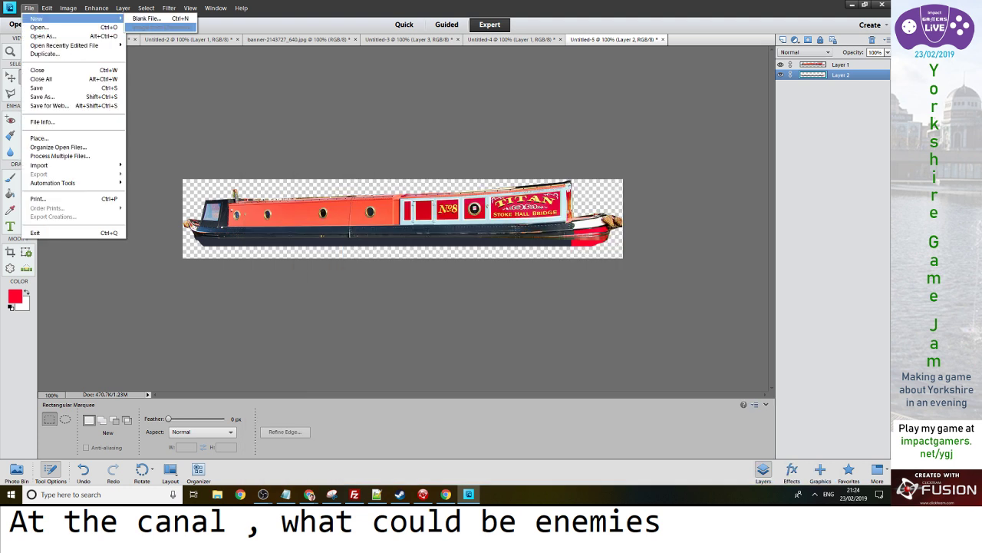
# Copy the full-size park picture again in Chrome and create a new image from the clipboard in Photoshop Elements
pyautogui.click(446, 495)
pyautogui.rightClick(338, 199)
pyautogui.click(364, 227)
pyautogui.hotkey('alt', 'Tab')
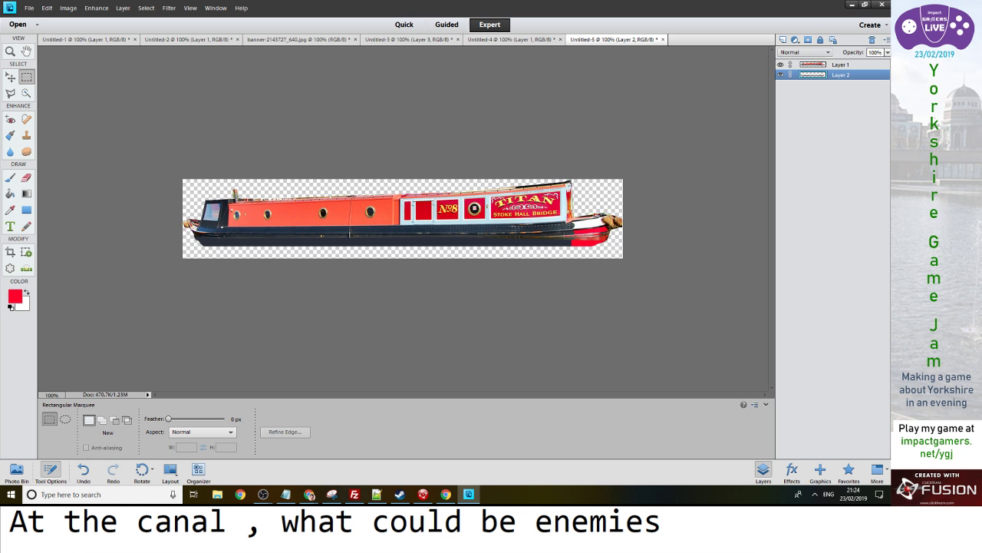
pyautogui.click(29, 9)
pyautogui.click(40, 28)
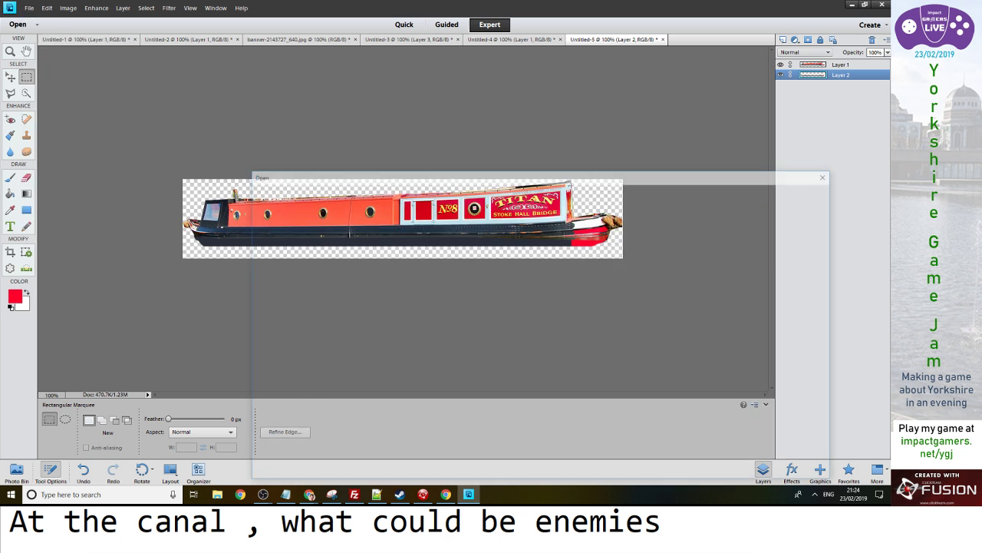
pyautogui.click(30, 8)
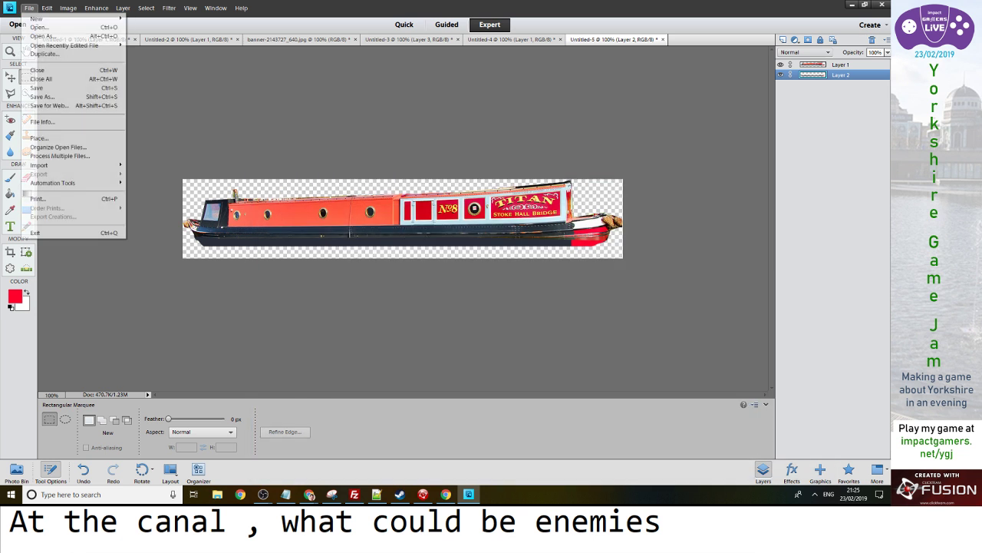
pyautogui.moveTo(46, 18)
pyautogui.click(161, 28)
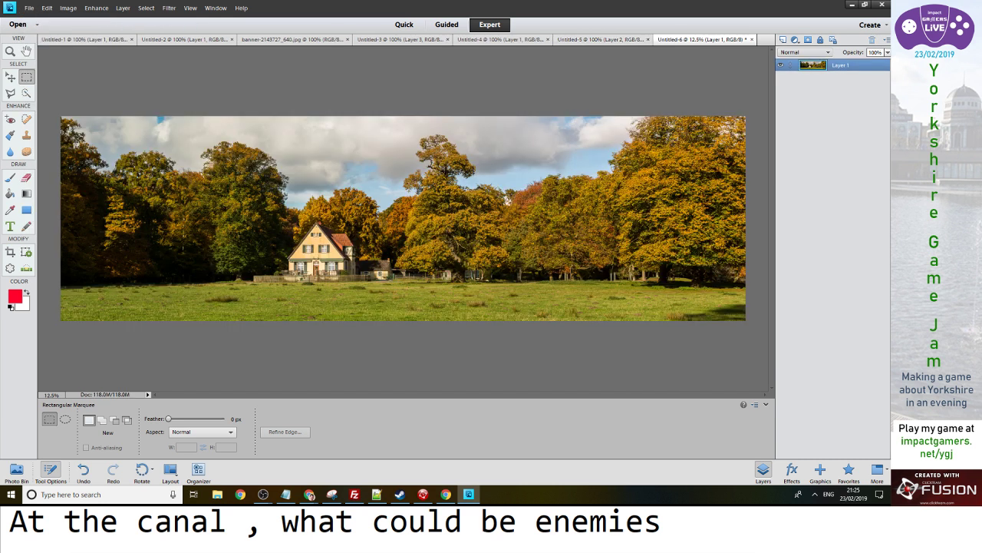
# Paint over the front and red roof of the yellow house with cloned trees, using a 407 px Clone Stamp
pyautogui.press('s')
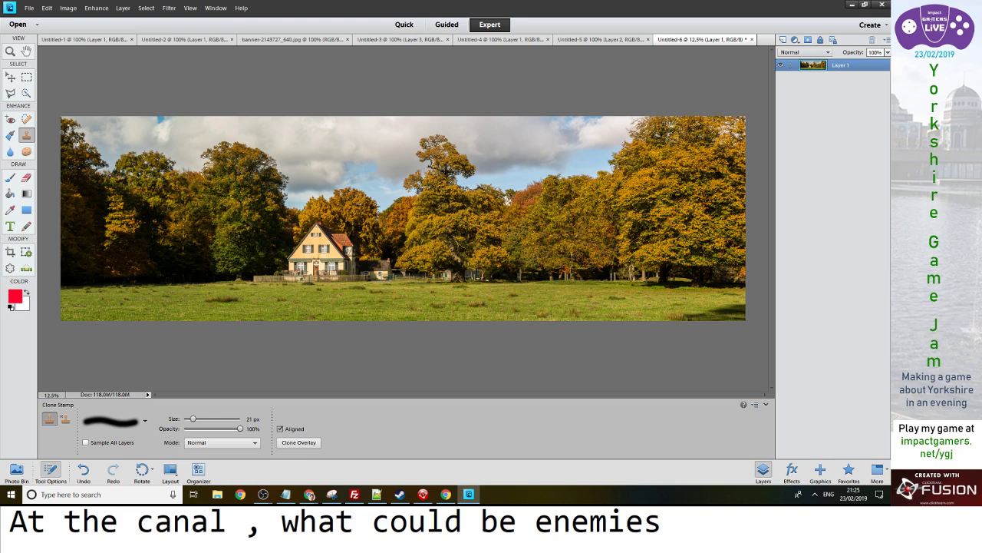
pyautogui.press(']')
pyautogui.press(']')
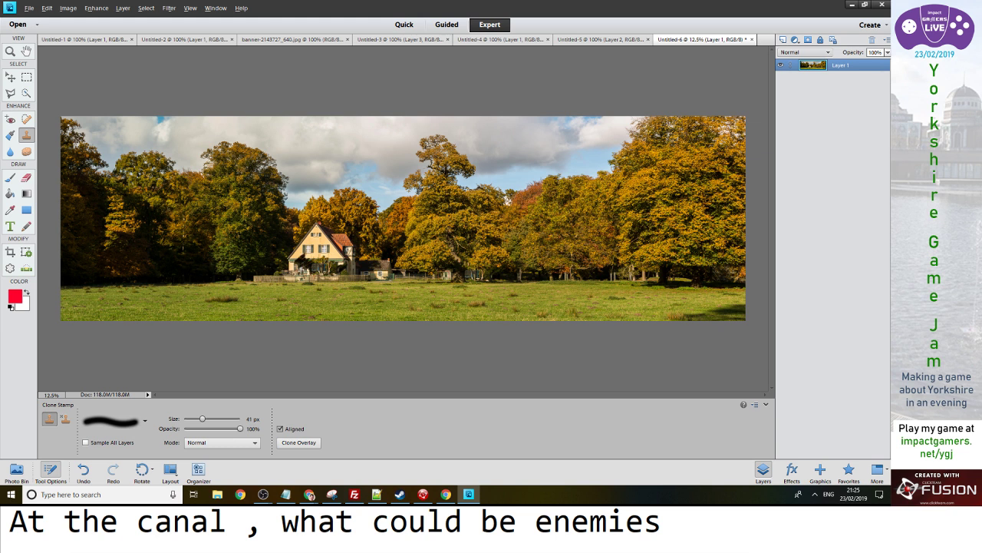
pyautogui.press(']')
pyautogui.press(']')
pyautogui.press(']')
pyautogui.press(']')
pyautogui.press(']')
pyautogui.press(']')
pyautogui.press(']')
pyautogui.press(']')
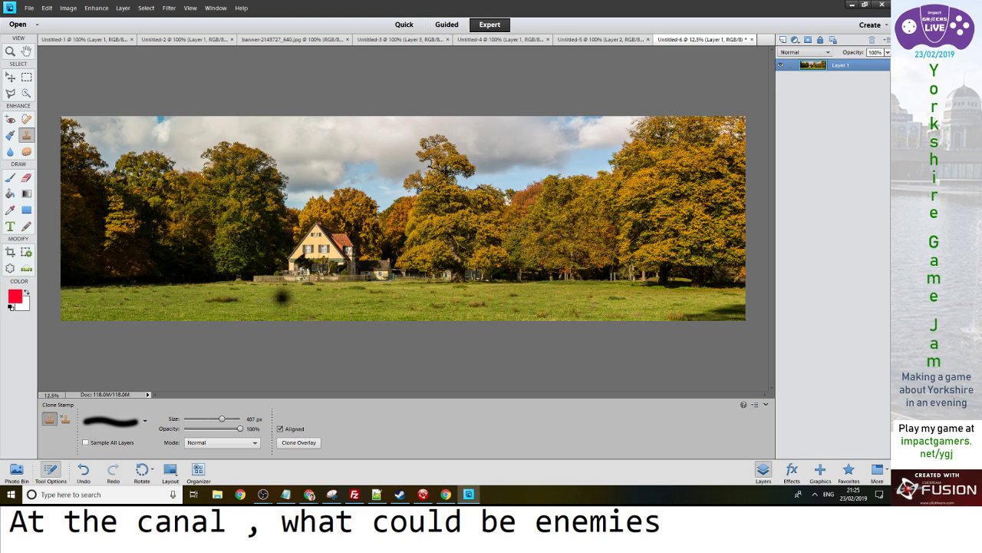
pyautogui.moveTo(287, 274)
pyautogui.mouseDown()
pyautogui.moveTo(269, 281)
pyautogui.moveTo(303, 279)
pyautogui.mouseUp()
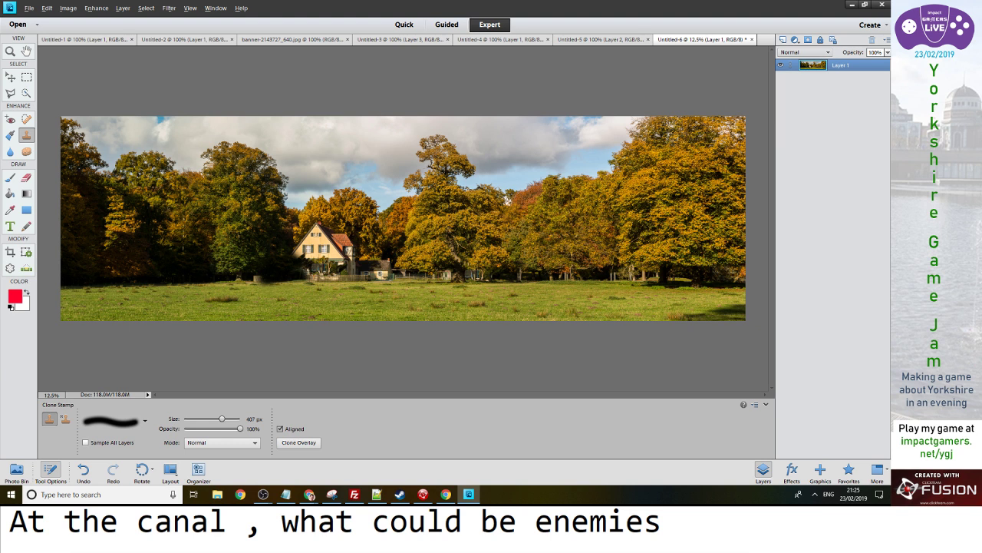
pyautogui.moveTo(327, 268)
pyautogui.mouseDown()
pyautogui.moveTo(323, 250)
pyautogui.moveTo(332, 253)
pyautogui.moveTo(305, 234)
pyautogui.moveTo(328, 229)
pyautogui.moveTo(316, 217)
pyautogui.mouseUp()
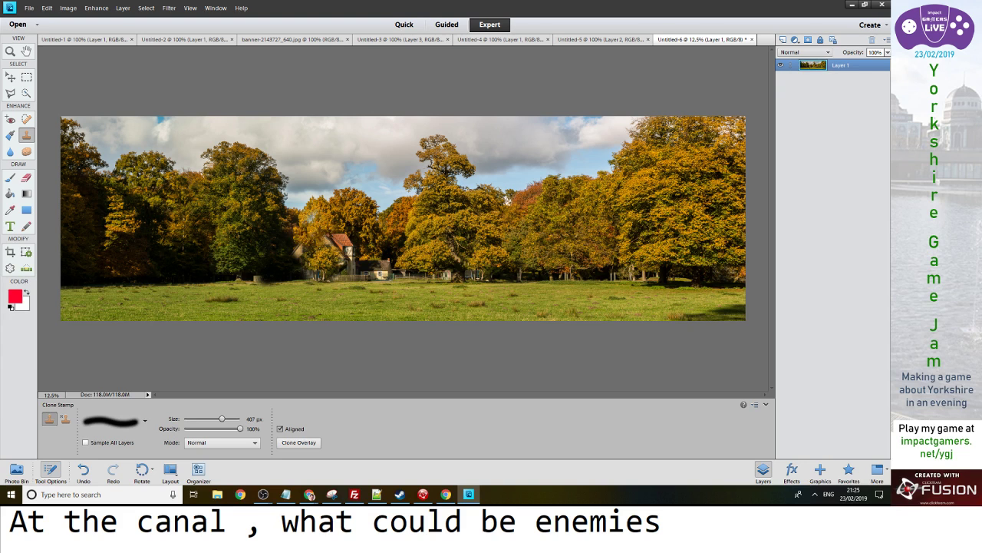
pyautogui.click(310, 238)
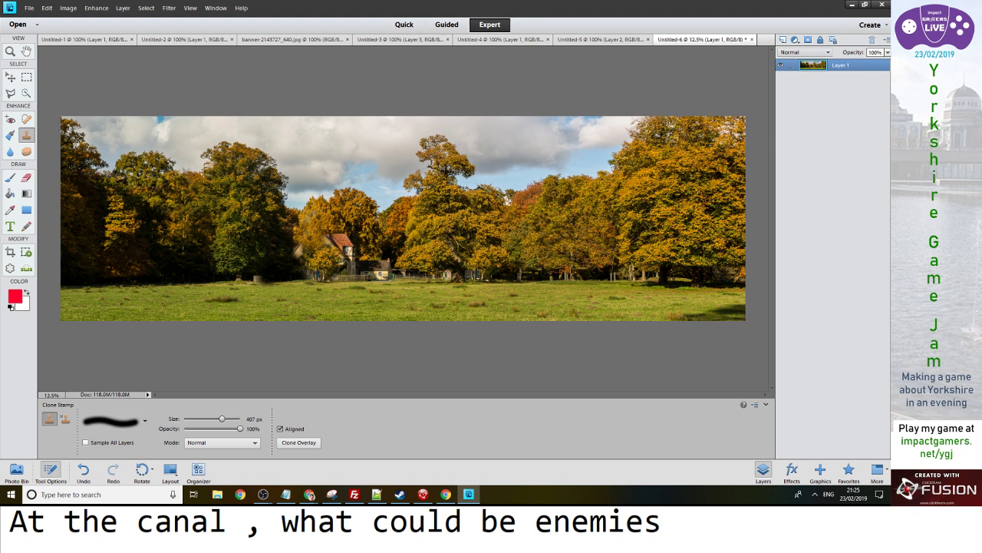
pyautogui.click(311, 219)
pyautogui.click(308, 233)
pyautogui.click(335, 243)
pyautogui.click(326, 253)
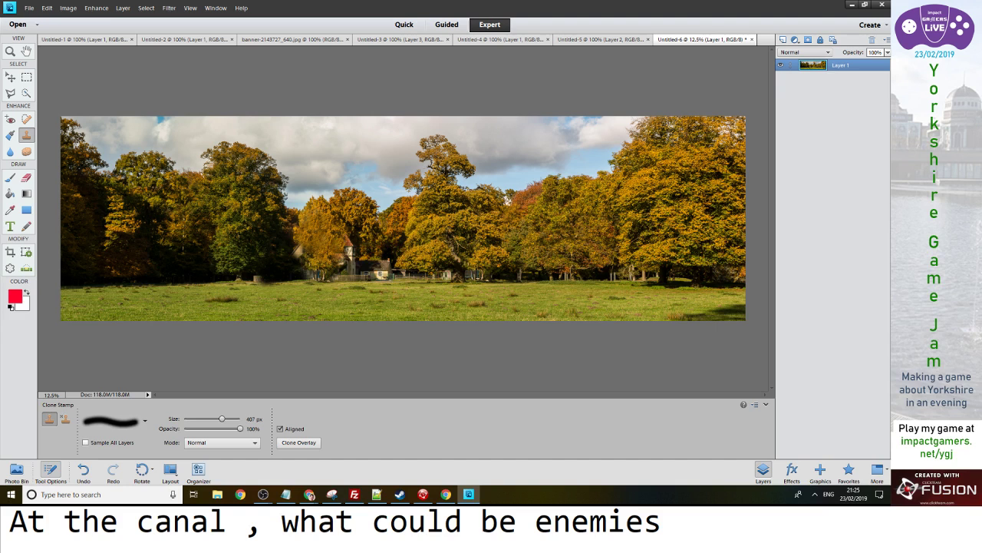
# Clone foliage over the rest of the house, its fence and the small outbuilding beside it
pyautogui.click(352, 250)
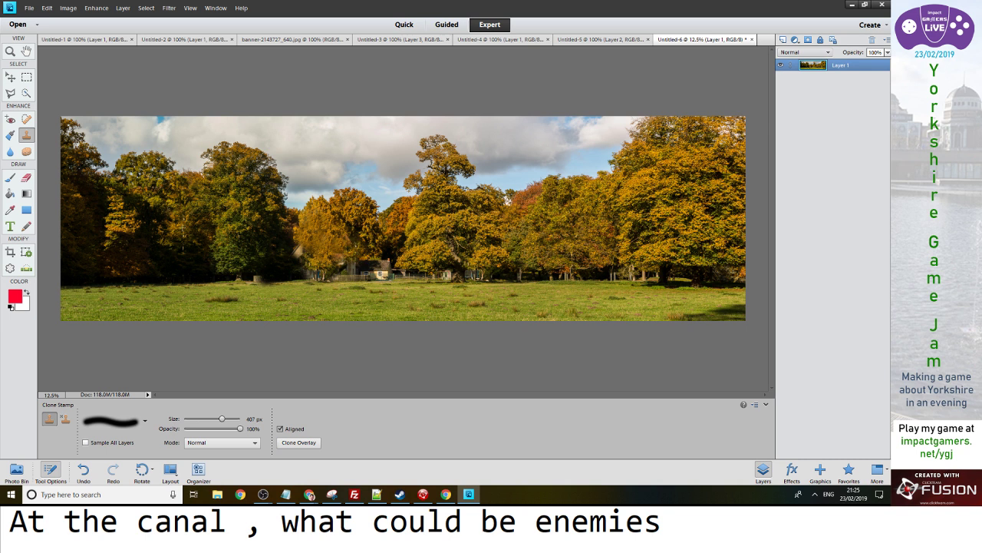
pyautogui.click(356, 262)
pyautogui.click(352, 271)
pyautogui.click(354, 274)
pyautogui.click(369, 269)
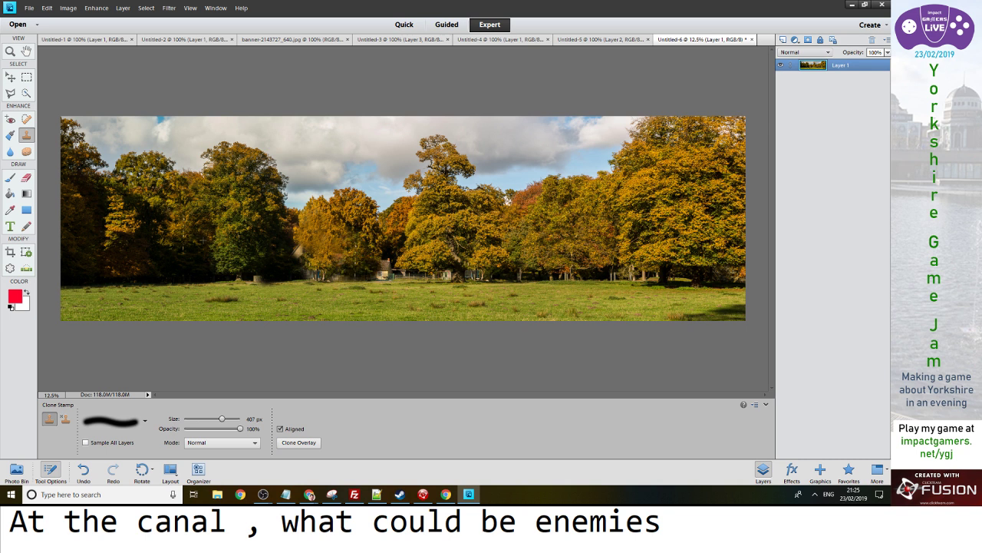
pyautogui.click(383, 267)
pyautogui.click(385, 278)
pyautogui.click(399, 272)
pyautogui.click(412, 279)
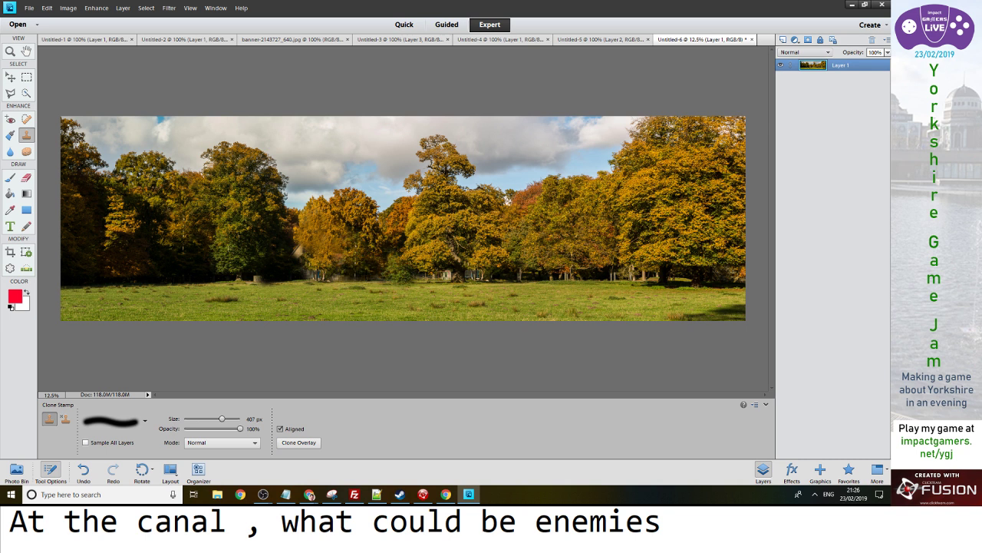
pyautogui.click(386, 280)
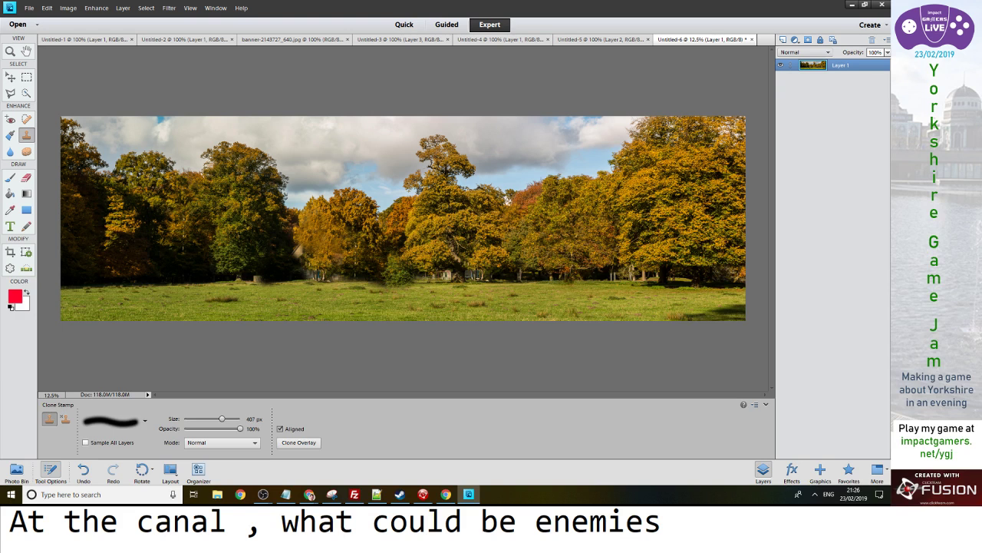
# Clone trees over the leftover gaps along the tree line where the house stood, undoing the last stroke
pyautogui.moveTo(433, 276); pyautogui.dragTo(450, 276)
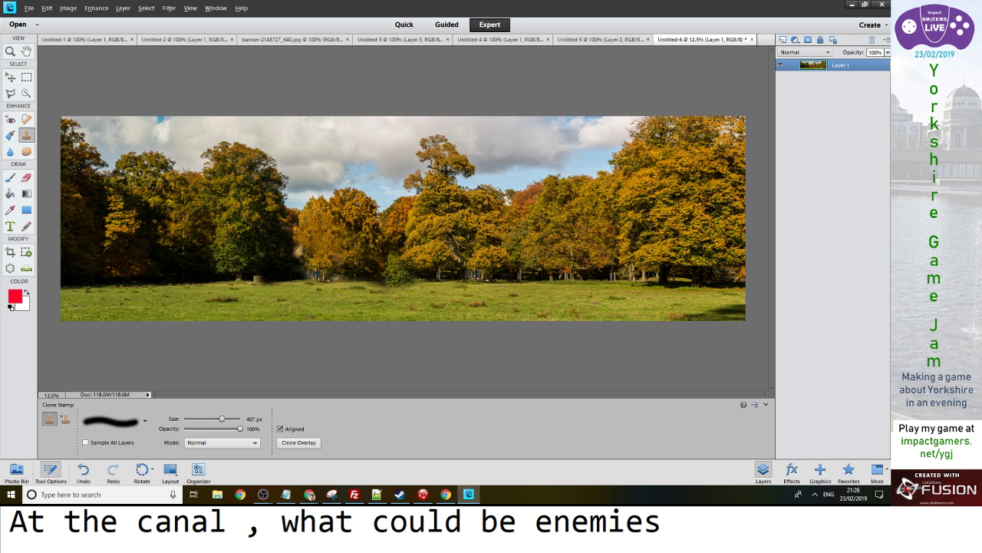
pyautogui.moveTo(292, 254)
pyautogui.mouseDown()
pyautogui.moveTo(302, 268)
pyautogui.moveTo(283, 250)
pyautogui.moveTo(287, 235)
pyautogui.moveTo(316, 254)
pyautogui.moveTo(300, 283)
pyautogui.moveTo(344, 273)
pyautogui.moveTo(311, 281)
pyautogui.mouseUp()
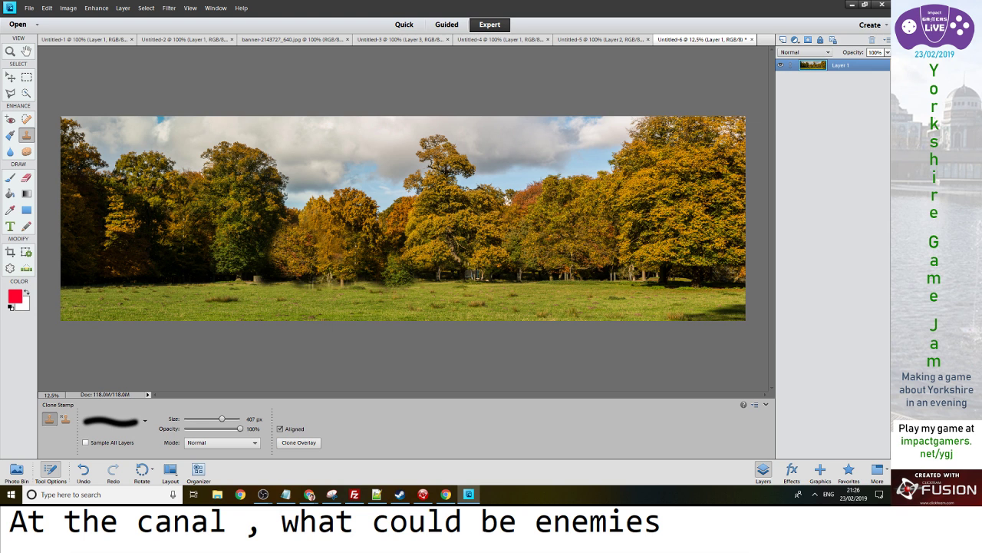
pyautogui.hotkey('ctrl', 'z')
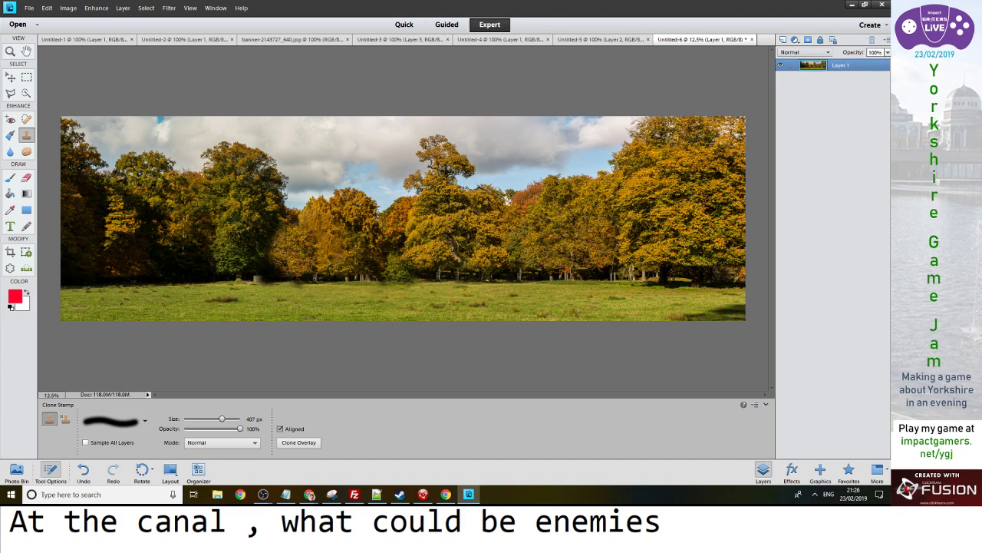
# Delete the left end of the picture with a full-height rectangular selection reaching to the large green tree
pyautogui.press('m')
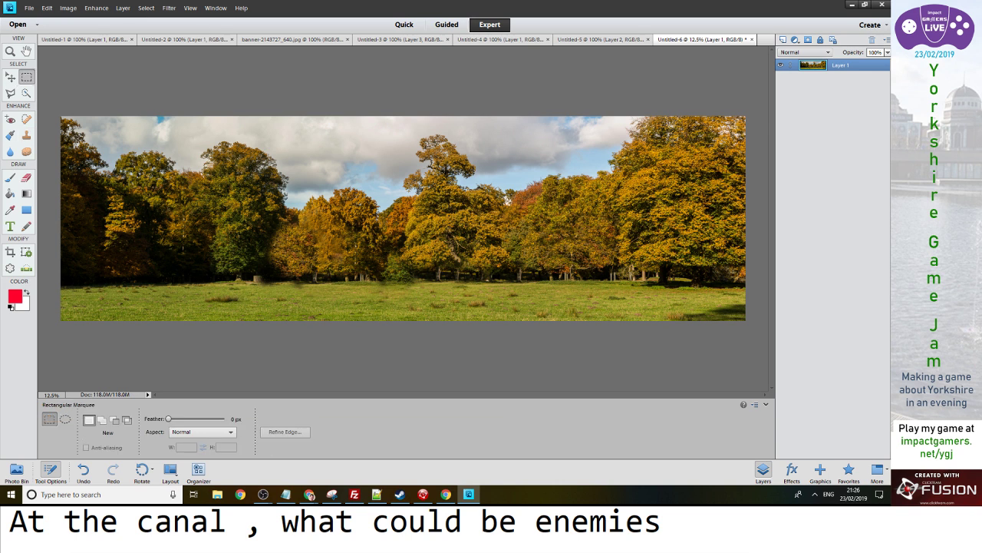
pyautogui.moveTo(207, 115); pyautogui.dragTo(61, 321)
pyautogui.press('Delete')
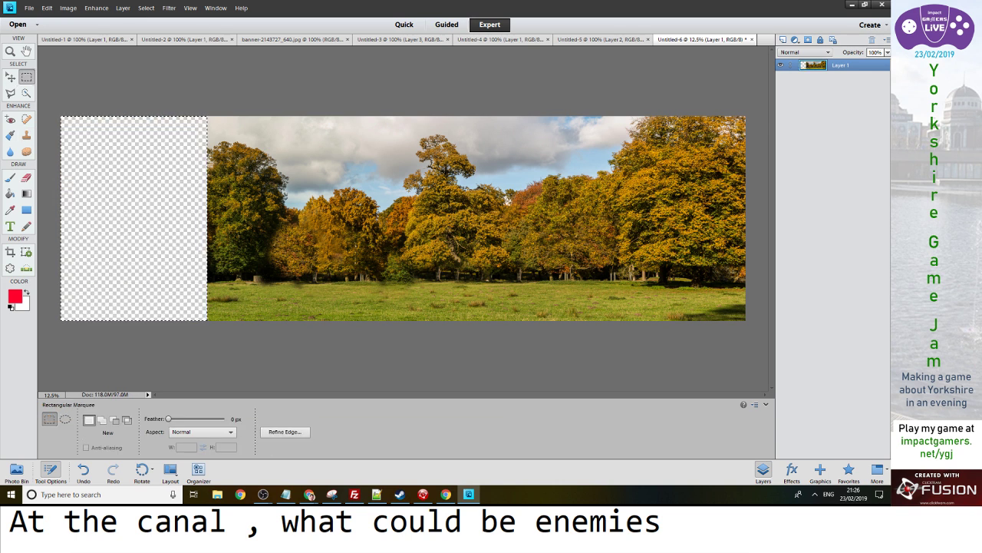
# Cut a narrow full-height strip from the picture's right end, paste it as a layer and move it over the left tree's edge
pyautogui.moveTo(747, 116)
pyautogui.mouseDown()
pyautogui.moveTo(730, 321)
pyautogui.moveTo(706, 321)
pyautogui.mouseUp()
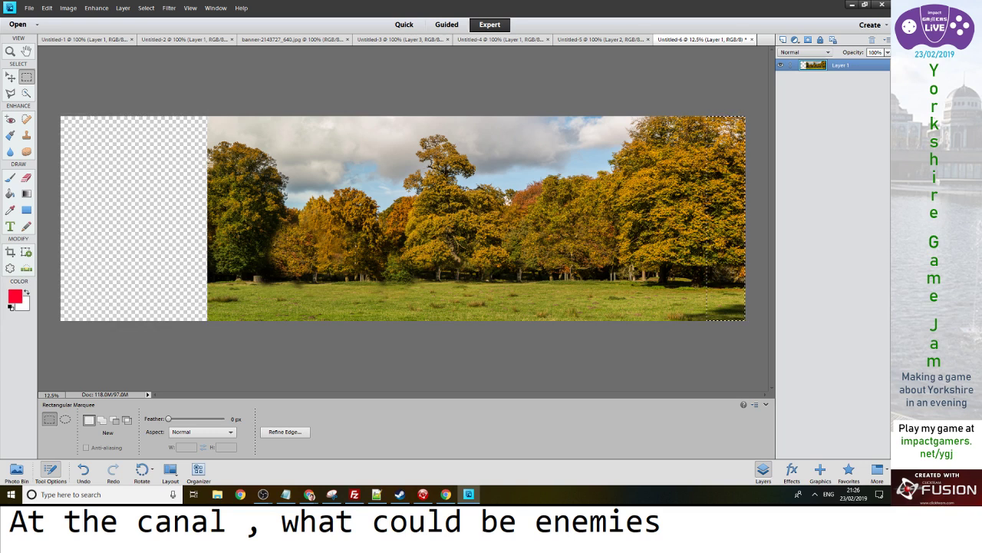
pyautogui.hotkey('ctrl', 'x')
pyautogui.hotkey('ctrl', 'v')
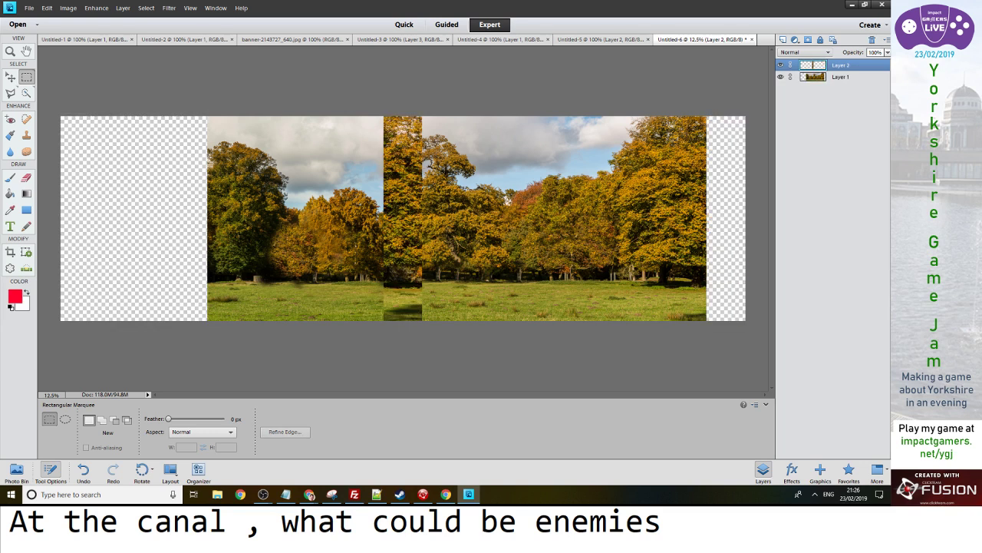
pyautogui.press('v')
pyautogui.moveTo(403, 218); pyautogui.dragTo(218, 219)
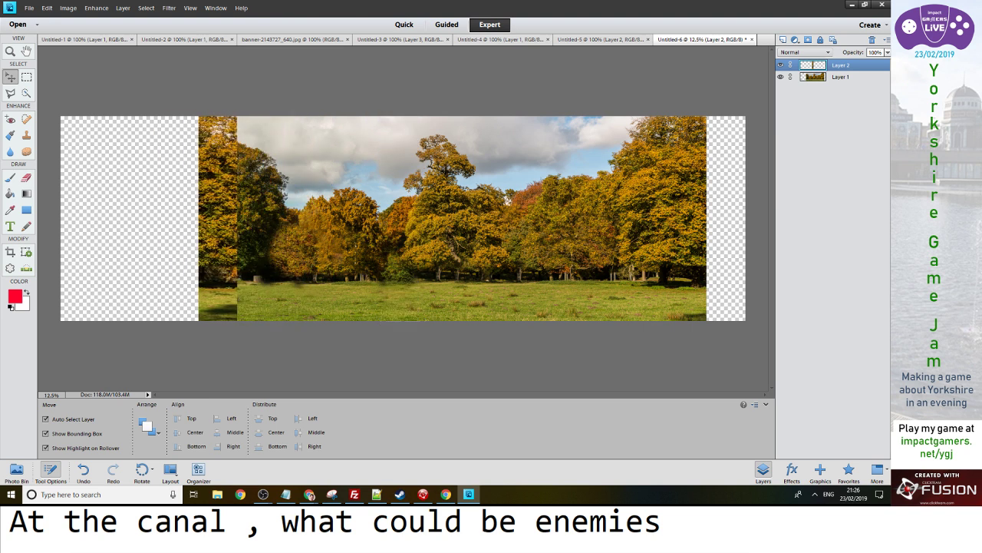
# Blend the pasted strip into the tree and grass by deleting parts of its inner edge with a 12 px feathered Lasso
pyautogui.press('l')
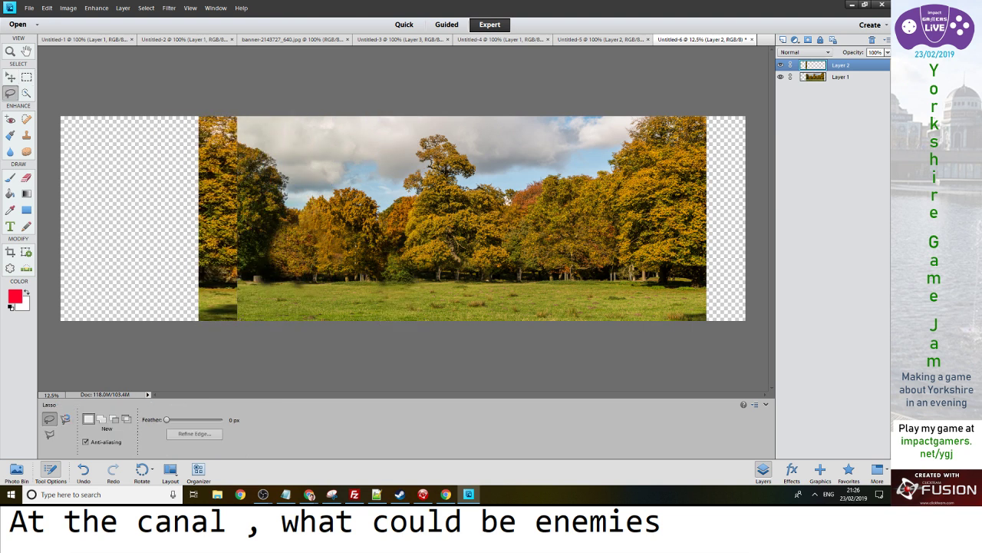
pyautogui.moveTo(167, 419); pyautogui.dragTo(170, 420)
pyautogui.moveTo(234, 253)
pyautogui.mouseDown()
pyautogui.moveTo(230, 320)
pyautogui.moveTo(372, 284)
pyautogui.moveTo(330, 196)
pyautogui.moveTo(207, 121)
pyautogui.moveTo(233, 141)
pyautogui.moveTo(296, 115)
pyautogui.moveTo(218, 116)
pyautogui.mouseUp()
pyautogui.press('Delete')
pyautogui.hotkey('ctrl', 'd')
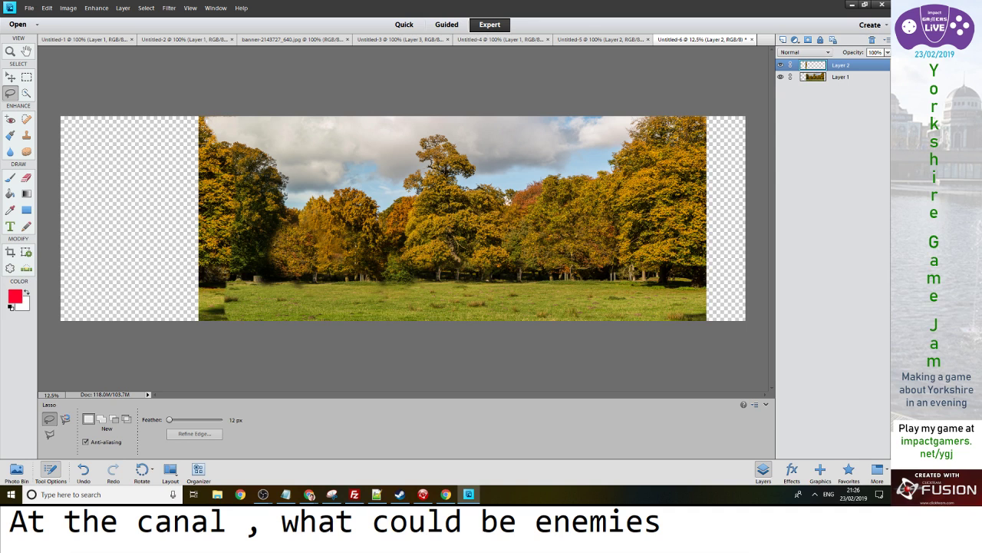
pyautogui.moveTo(218, 297); pyautogui.dragTo(213, 304)
pyautogui.press('Delete')
pyautogui.hotkey('ctrl', 'd')
# Merge the strip into the tree layer and apply the Spot Healing Brush to the dark patch in its grass
pyautogui.press('j')
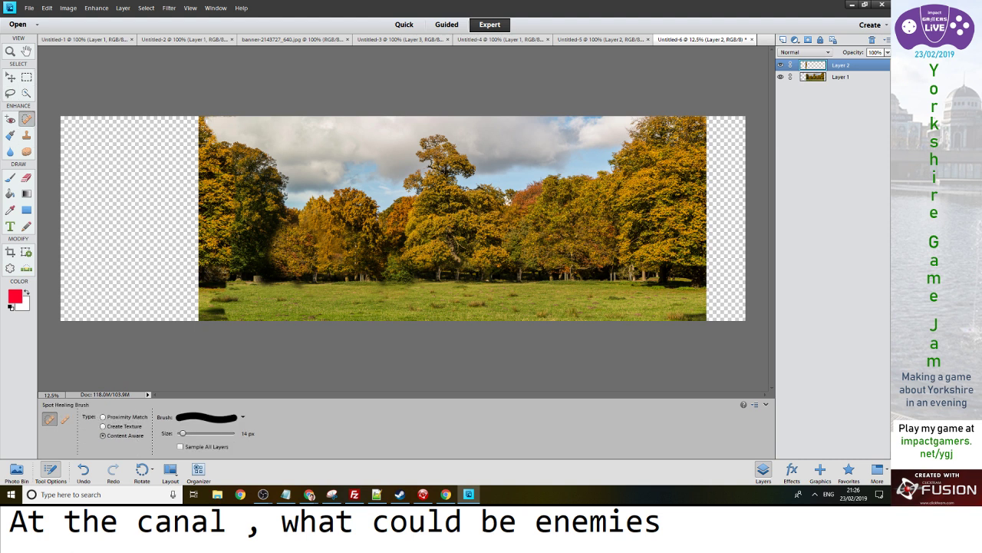
pyautogui.press(']')
pyautogui.press(']')
pyautogui.press(']')
pyautogui.press(']')
pyautogui.press(']')
pyautogui.press(']')
pyautogui.press(']')
pyautogui.press(']')
pyautogui.press(']')
pyautogui.press(']')
pyautogui.press(']')
pyautogui.press('[')
pyautogui.press('[')
pyautogui.press('[')
pyautogui.press('[')
pyautogui.press('[')
pyautogui.press('[')
pyautogui.press('[')
pyautogui.moveTo(221, 313); pyautogui.dragTo(230, 312)
pyautogui.hotkey('ctrl', 'z')
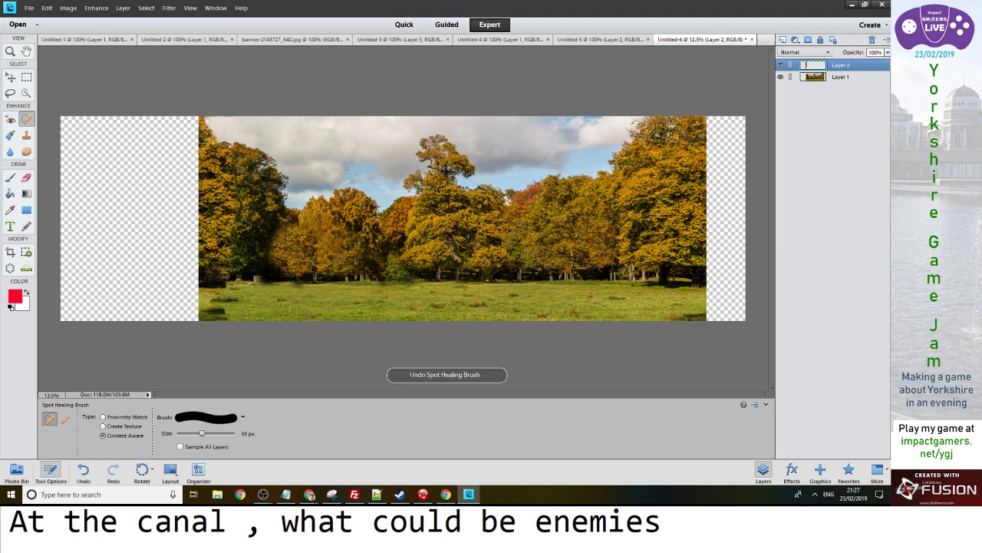
pyautogui.hotkey('ctrl', 'e')
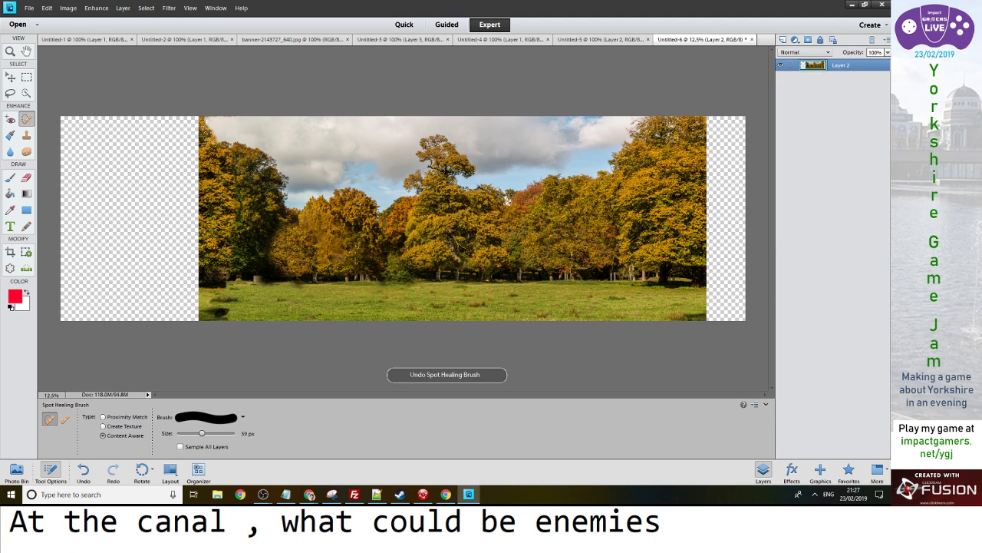
pyautogui.moveTo(220, 316); pyautogui.dragTo(235, 317)
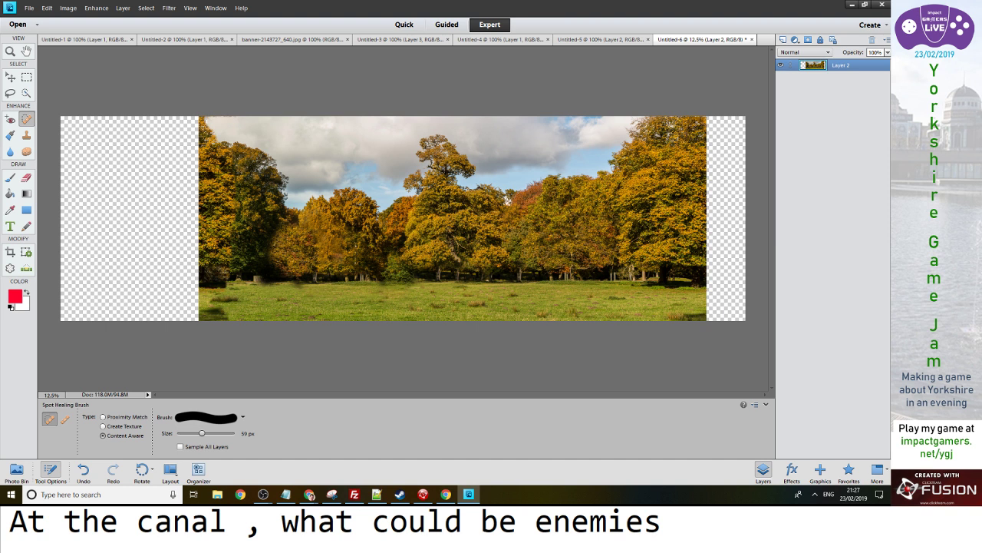
# Select the whole sky above the trees with the Quick Selection tool and delete it
pyautogui.press('a')
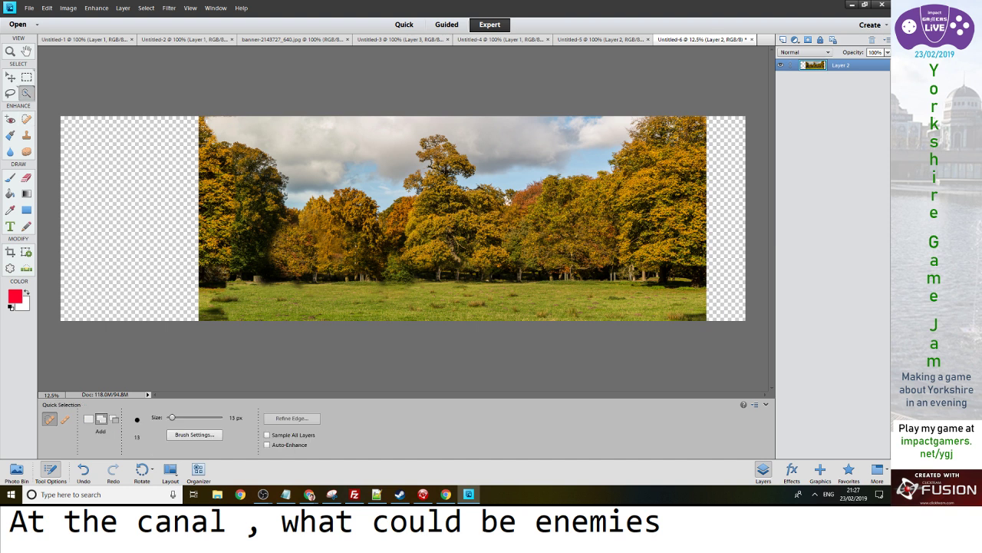
pyautogui.moveTo(218, 136); pyautogui.dragTo(430, 137)
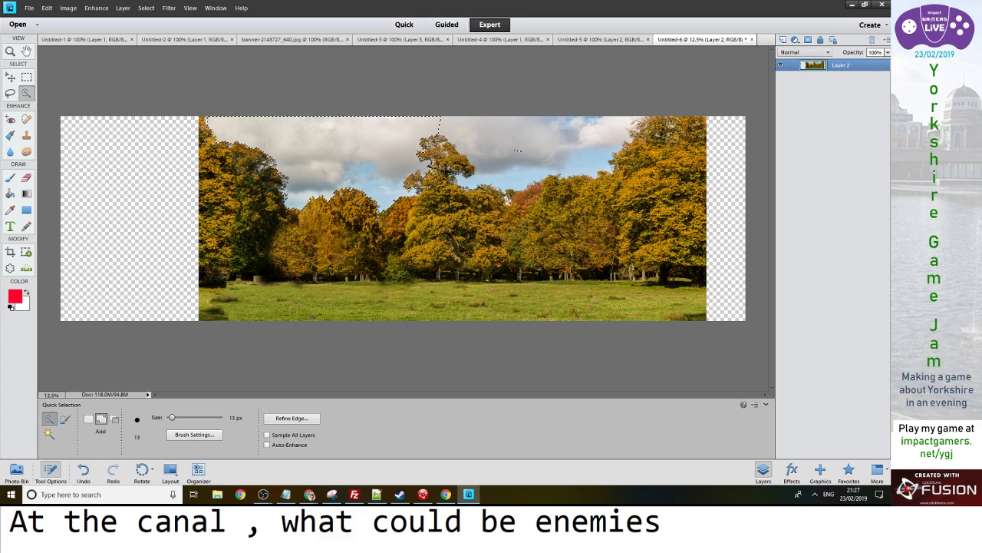
pyautogui.moveTo(518, 151); pyautogui.dragTo(637, 126)
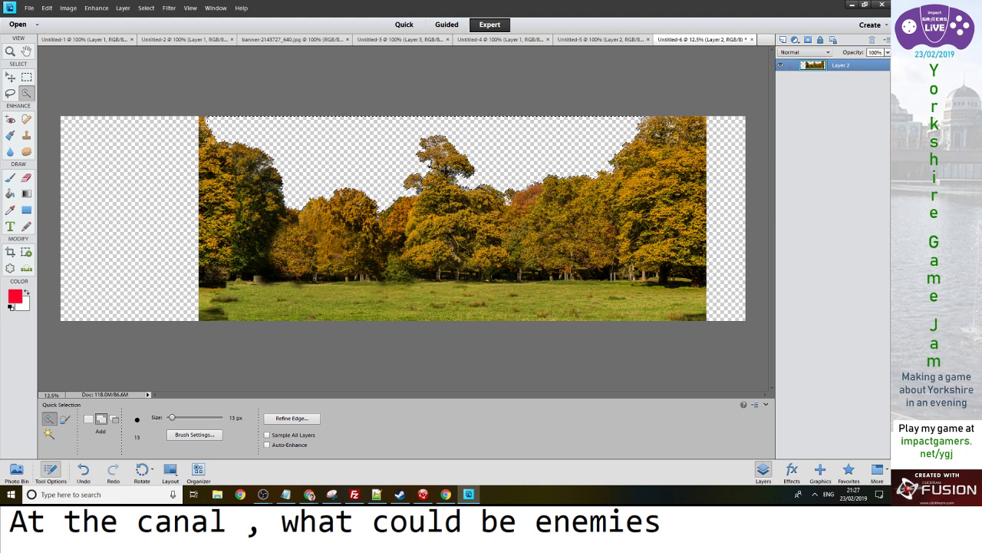
pyautogui.press('m')
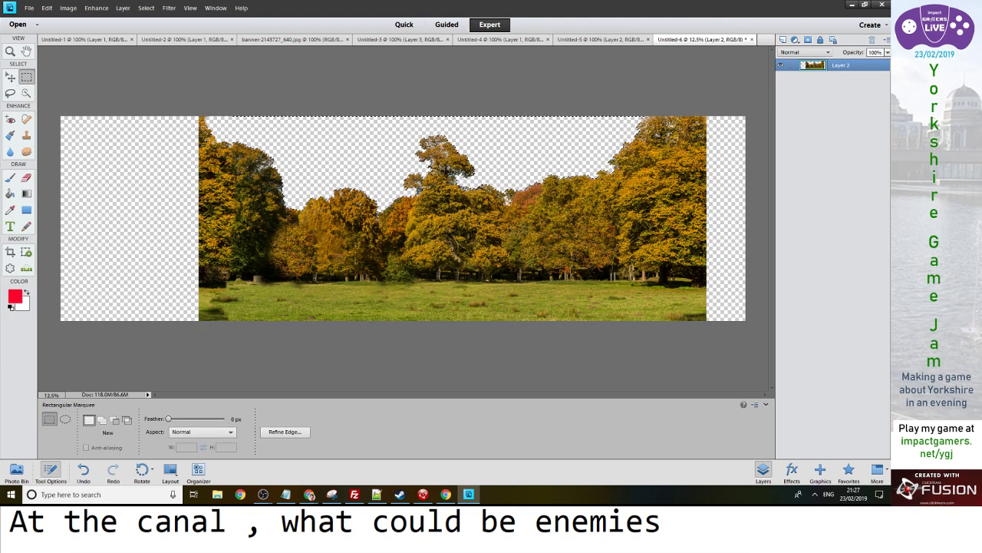
# Soften the flat-cut treetops at both ends by deleting a thin strip along the top edge with the 12 px feathered Lasso
pyautogui.hotkey('ctrl', 'd')
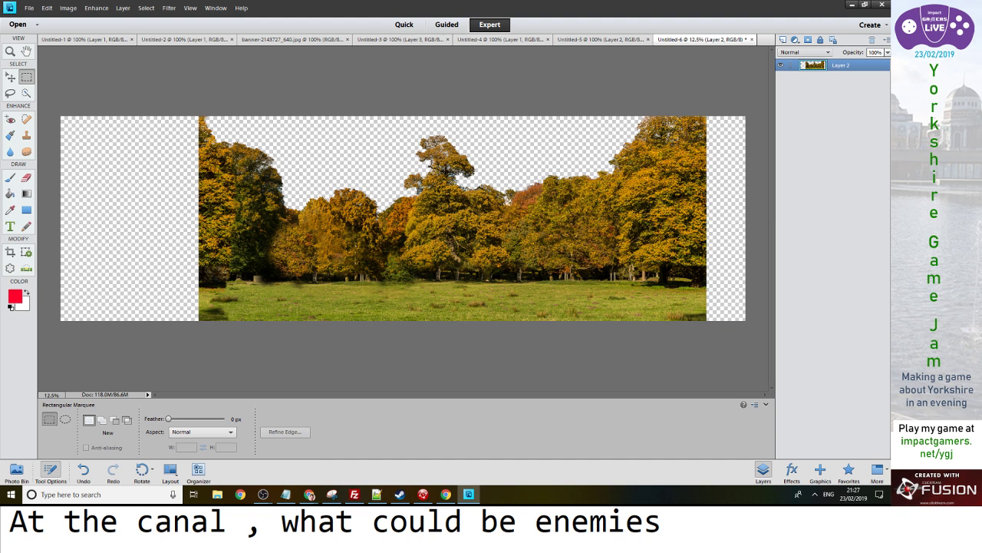
pyautogui.press('l')
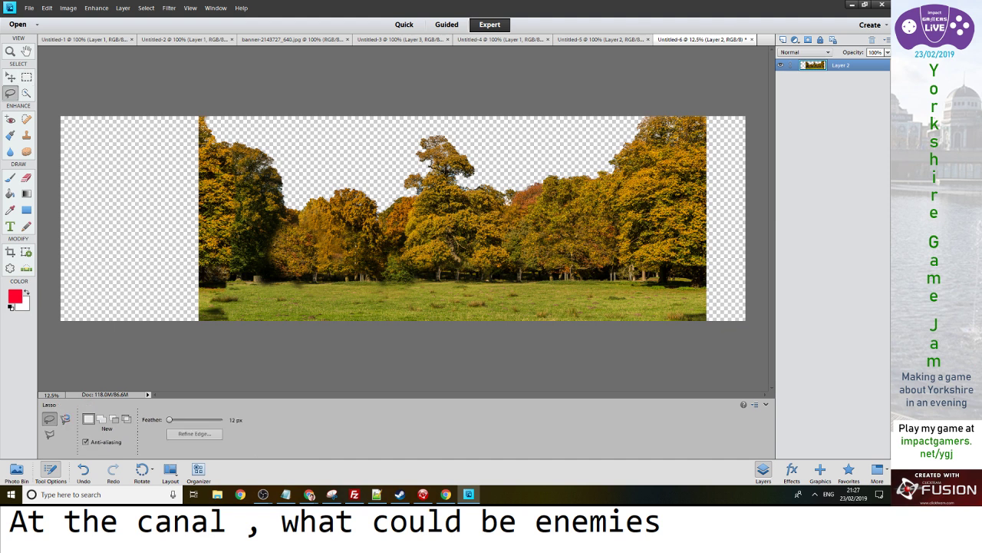
pyautogui.moveTo(192, 117)
pyautogui.mouseDown()
pyautogui.moveTo(182, 117)
pyautogui.moveTo(201, 119)
pyautogui.mouseUp()
pyautogui.moveTo(713, 120); pyautogui.dragTo(718, 116)
pyautogui.press('Delete')
pyautogui.hotkey('ctrl', 'd')
# Copy the full-height tree area with the Rectangular Marquee and create a new document from the clipboard
pyautogui.press('m')
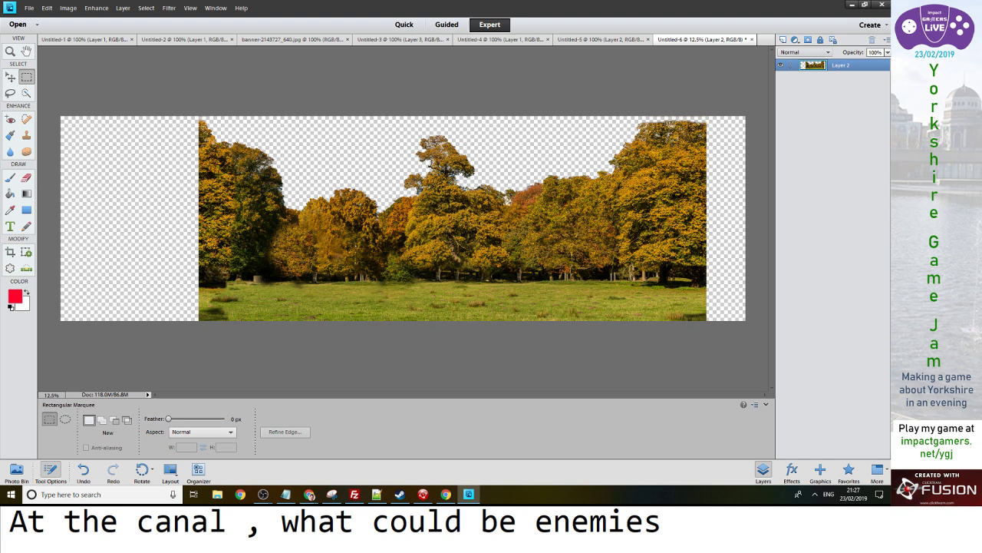
pyautogui.moveTo(691, 320); pyautogui.dragTo(729, 320)
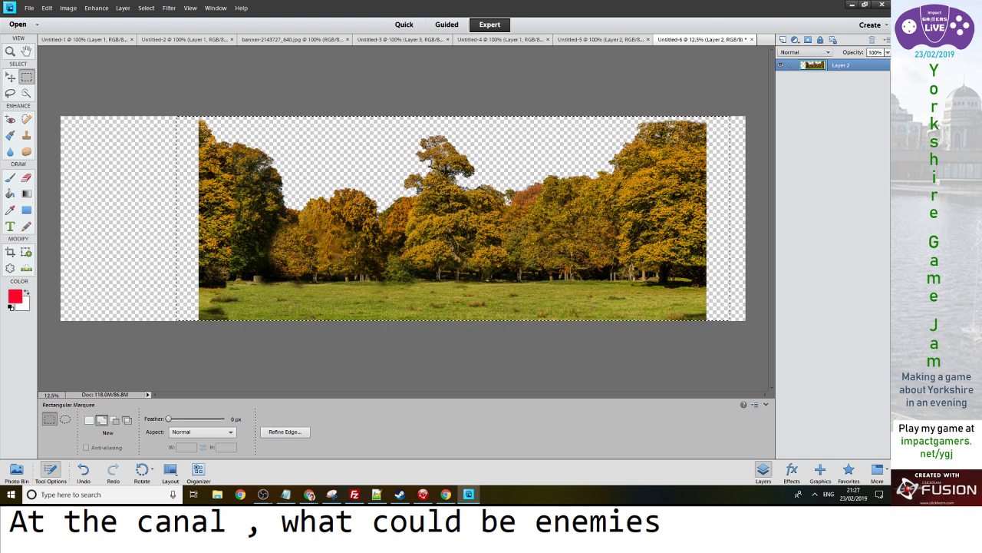
pyautogui.click(29, 8)
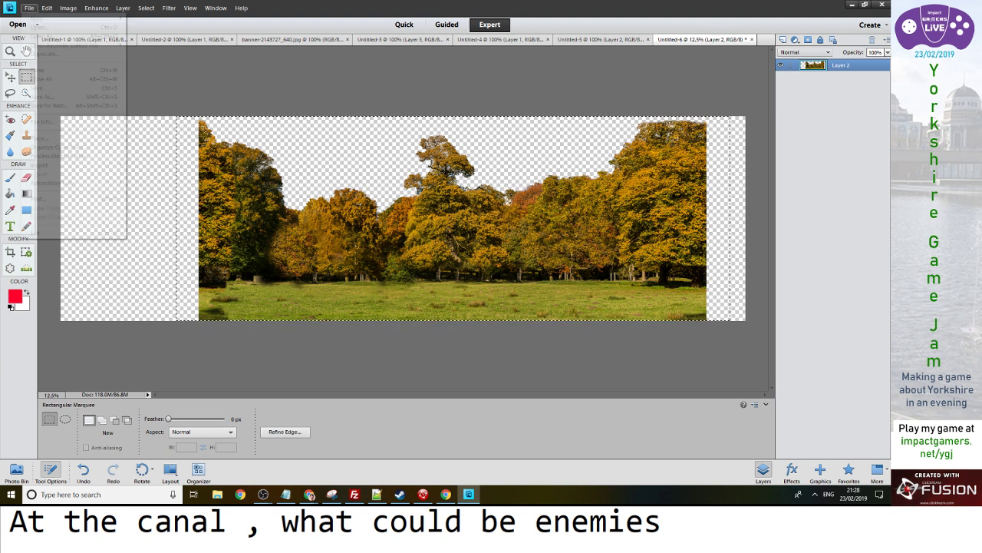
pyautogui.moveTo(47, 17)
pyautogui.click(161, 27)
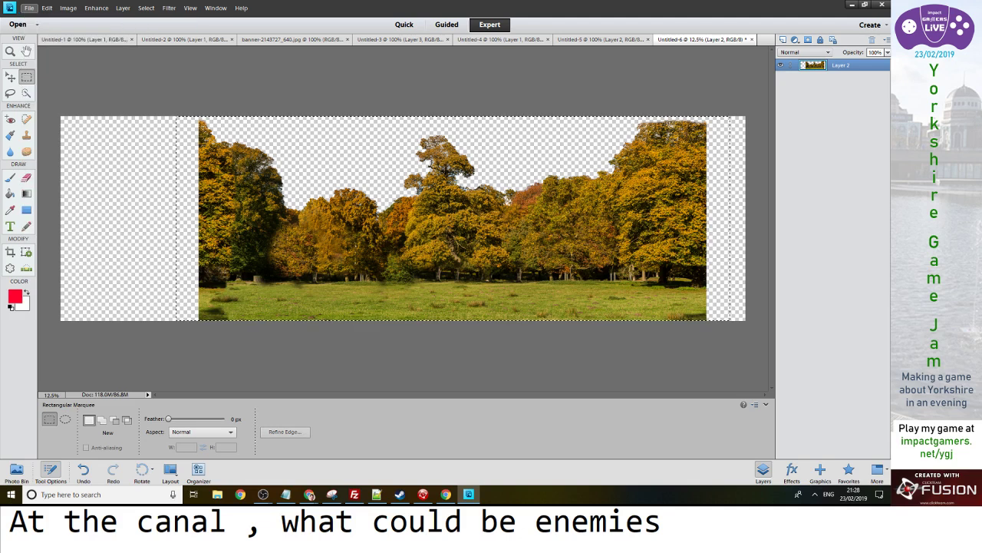
# Try to save the new image to the Desktop as a PNG copy named trees
pyautogui.click(29, 8)
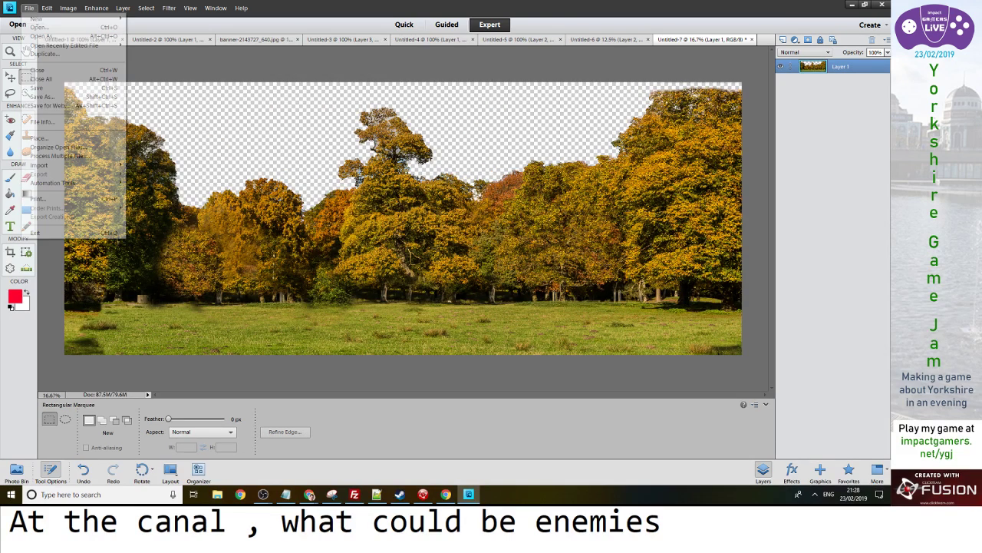
pyautogui.click(42, 97)
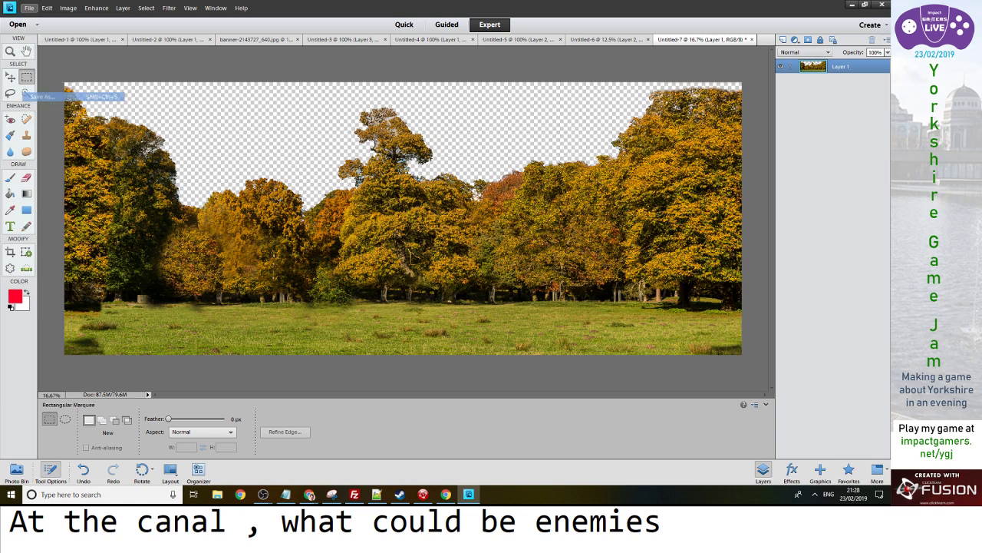
pyautogui.press('Return')
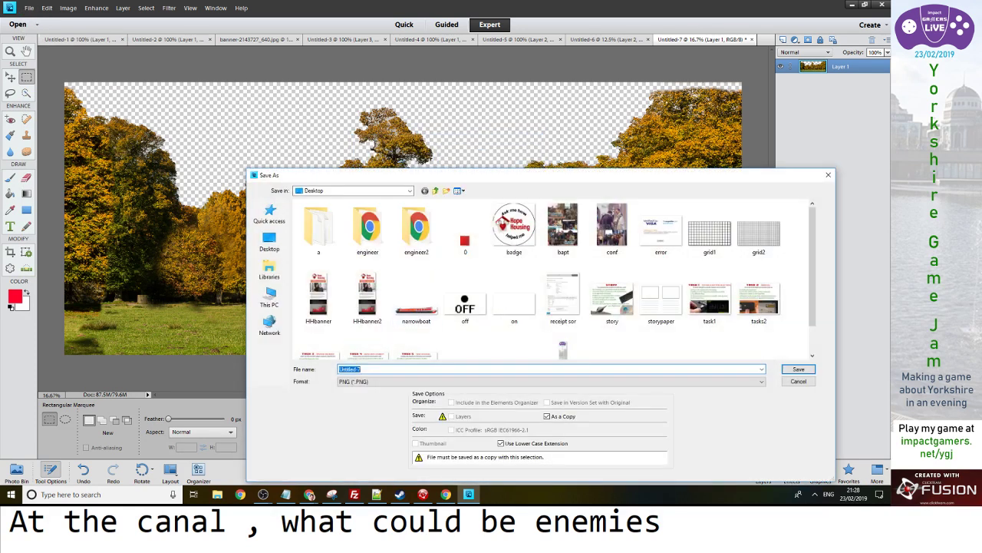
pyautogui.write('trees')
pyautogui.press('Return')
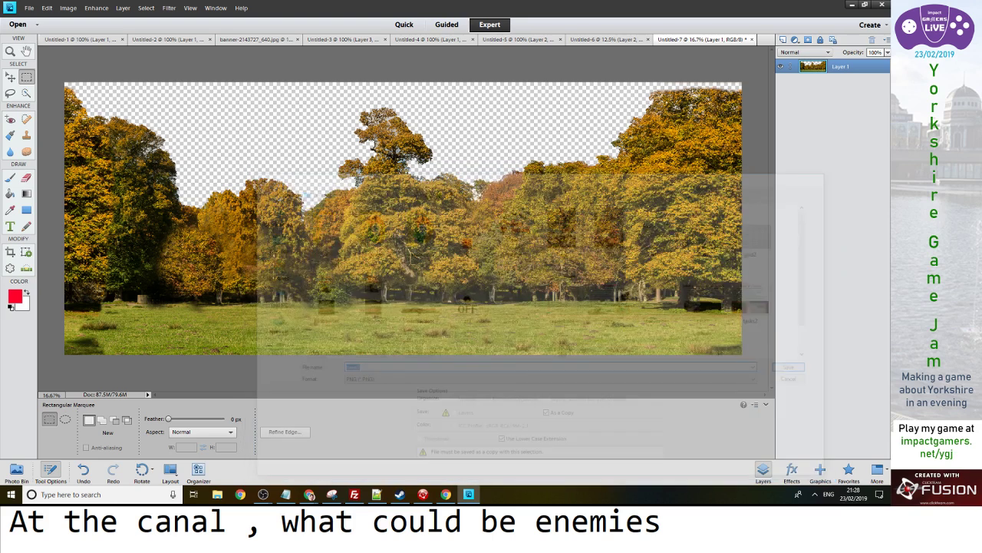
# Switch to Clickteam Fusion, insert a Quick Backdrop above the mill picture and set its fill type to Motif
pyautogui.hotkey('alt', 'Tab')
pyautogui.hotkey('alt', 'Tab')
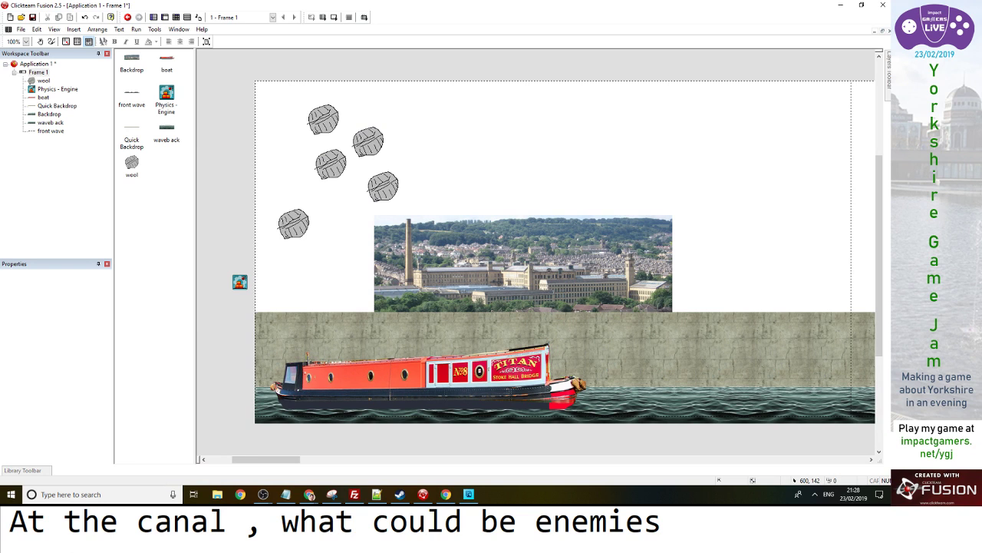
pyautogui.doubleClick(665, 198)
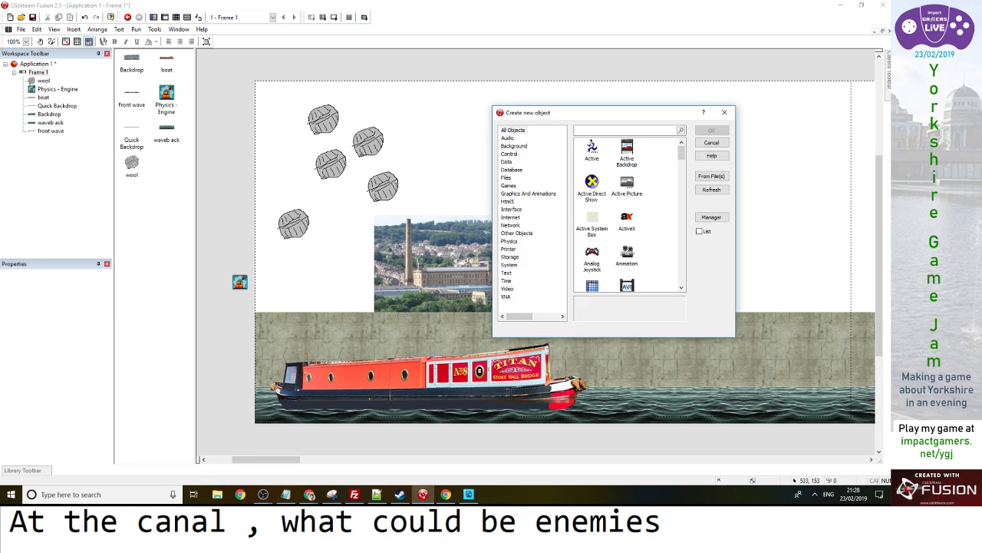
pyautogui.click(513, 146)
pyautogui.doubleClick(663, 150)
pyautogui.click(463, 155)
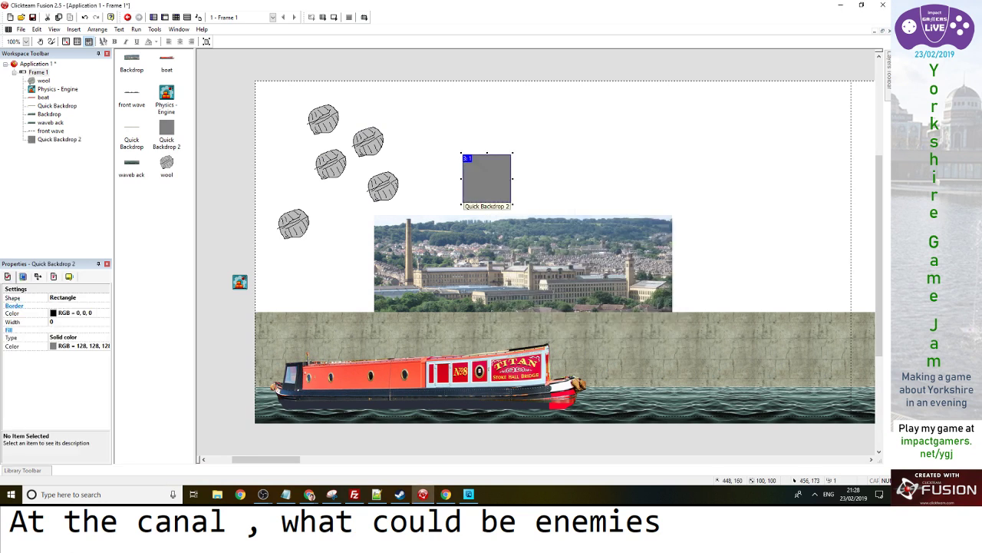
pyautogui.click(80, 337)
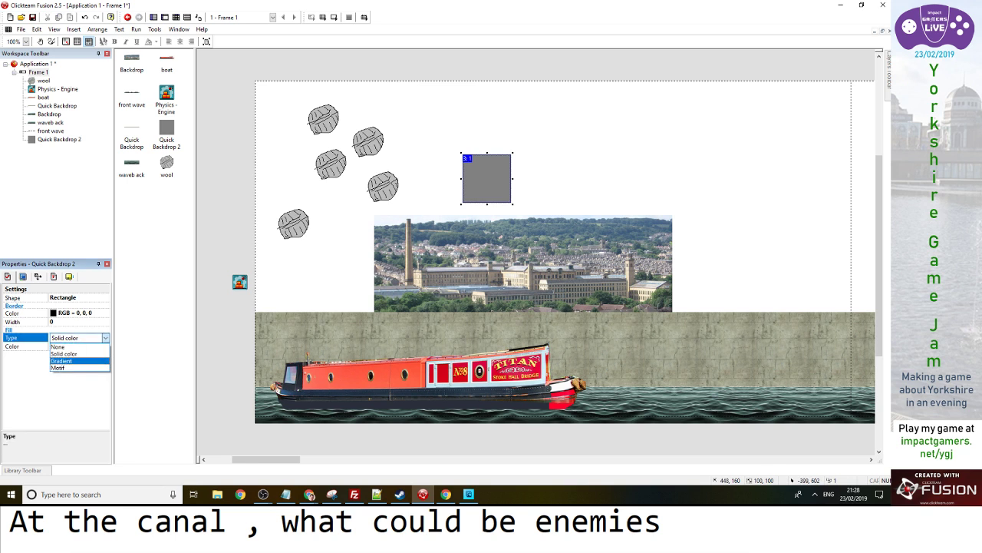
pyautogui.click(77, 369)
# Open the new backdrop's motif for editing and look for the saved tree image on the Desktop to import
pyautogui.doubleClick(506, 200)
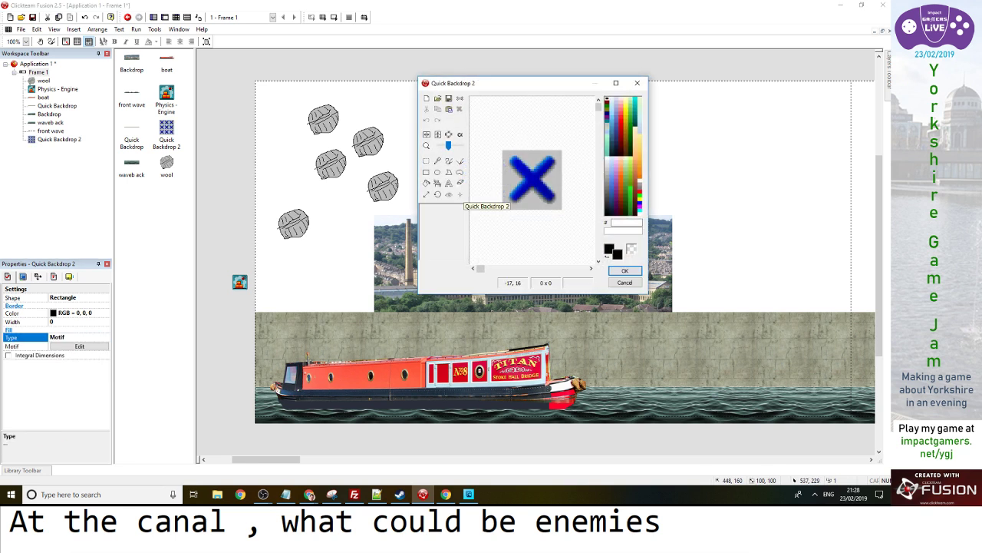
pyautogui.hotkey('ctrl', 'o')
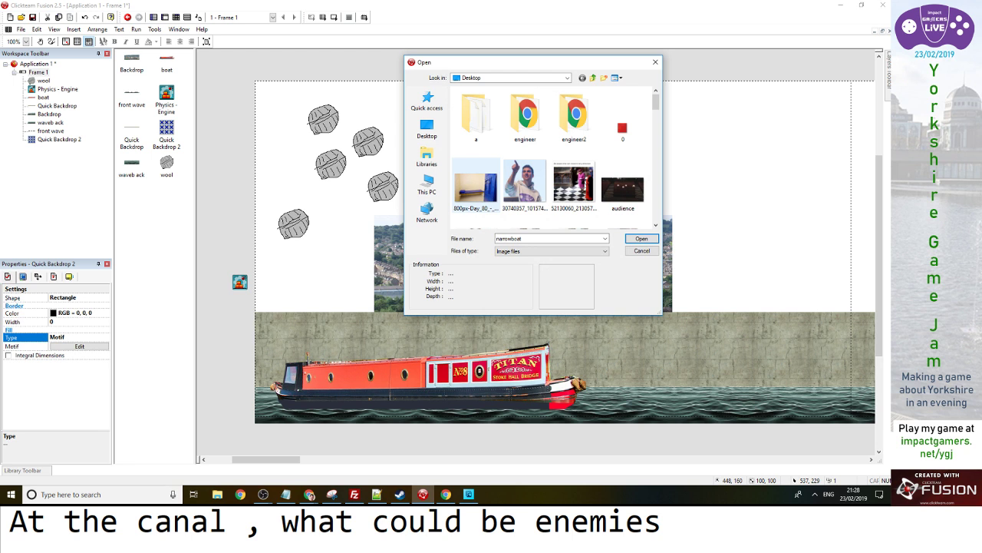
pyautogui.click(476, 188)
pyautogui.scroll(-5, 537, 154)
pyautogui.click(525, 116)
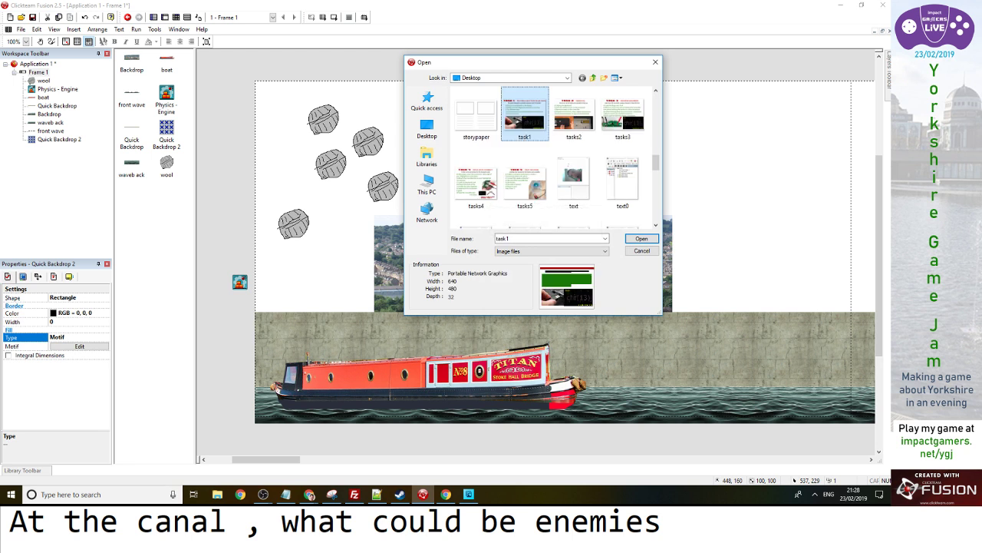
pyautogui.scroll(-10, 506, 201)
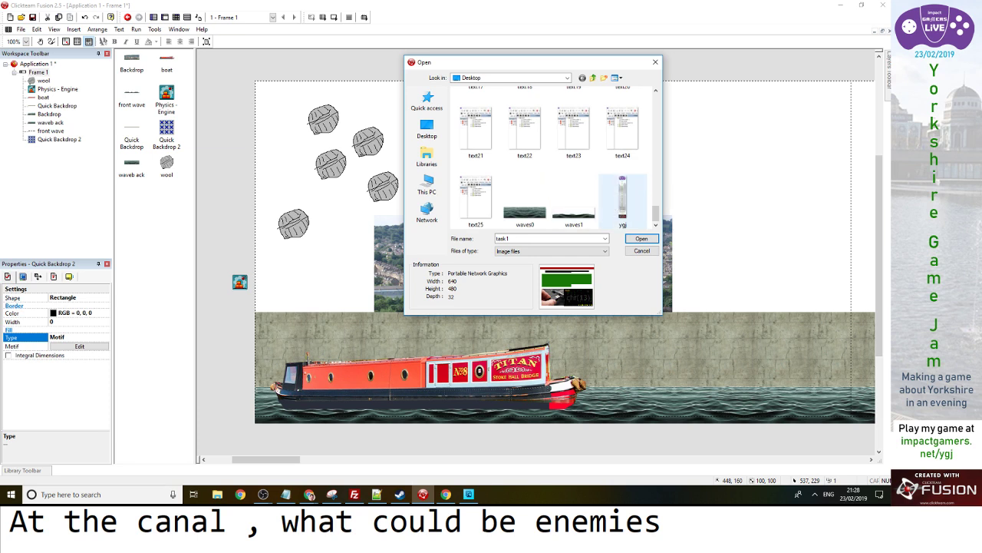
pyautogui.doubleClick(507, 239)
pyautogui.write('tree')
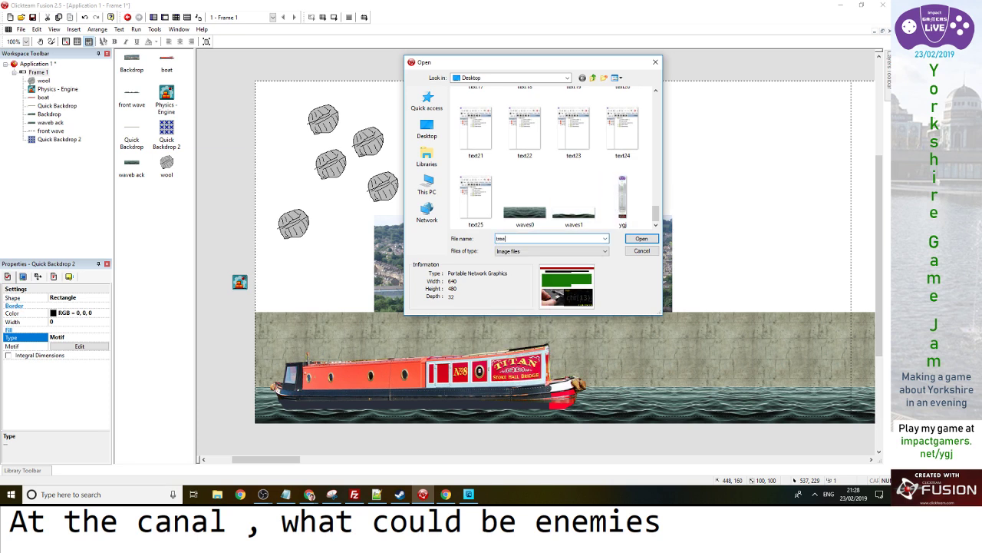
pyautogui.hotkey('alt', 'Tab')
pyautogui.hotkey('alt', 'Tab')
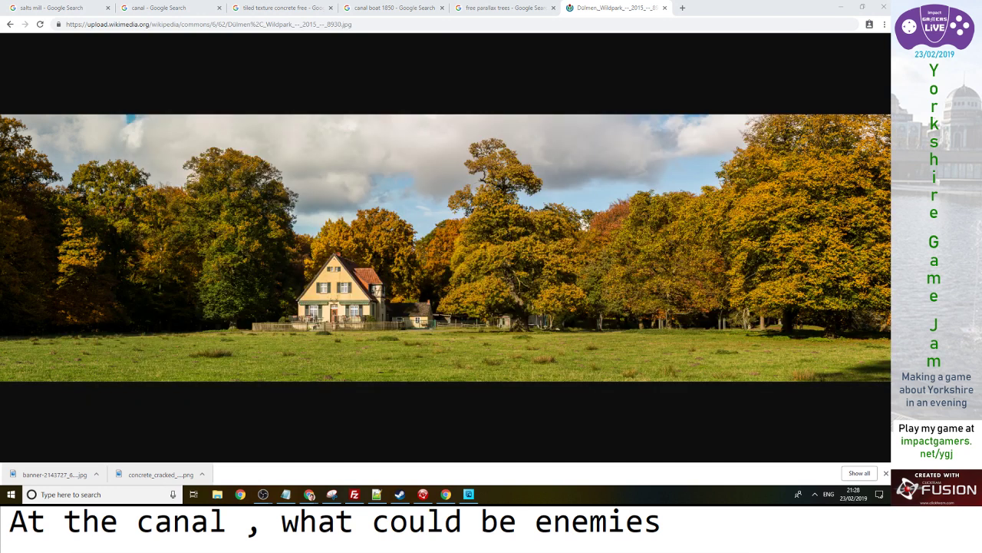
pyautogui.hotkey('alt', 'Tab')
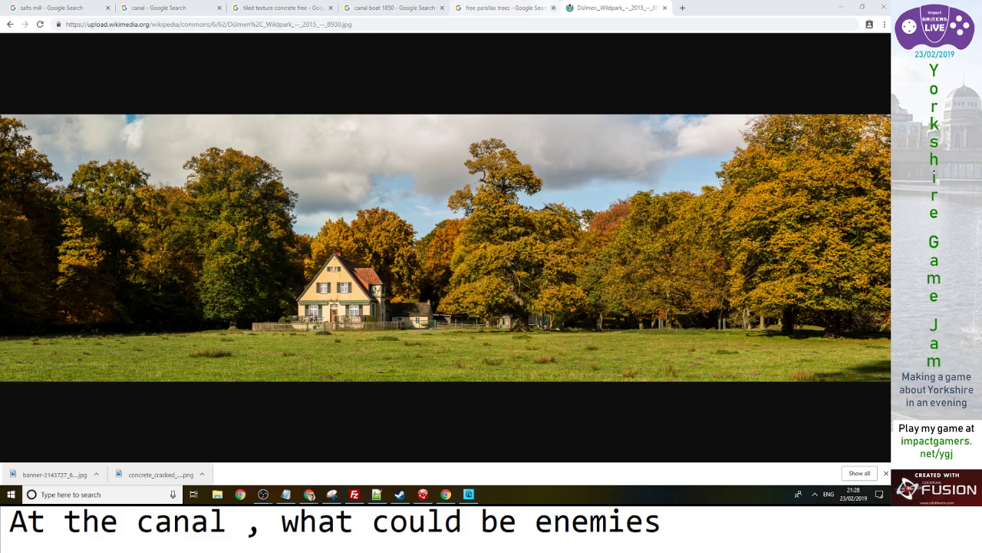
pyautogui.click(863, 7)
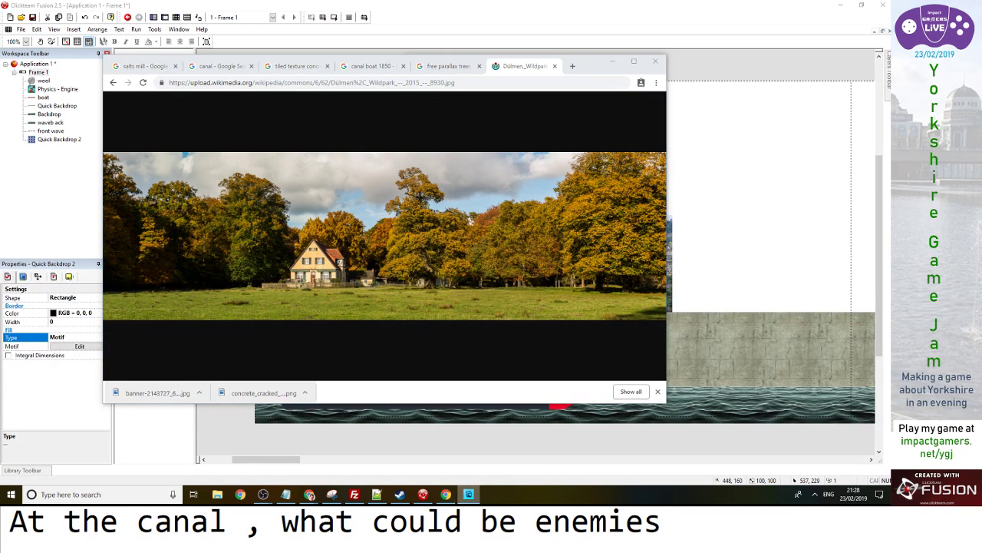
pyautogui.rightClick(469, 494)
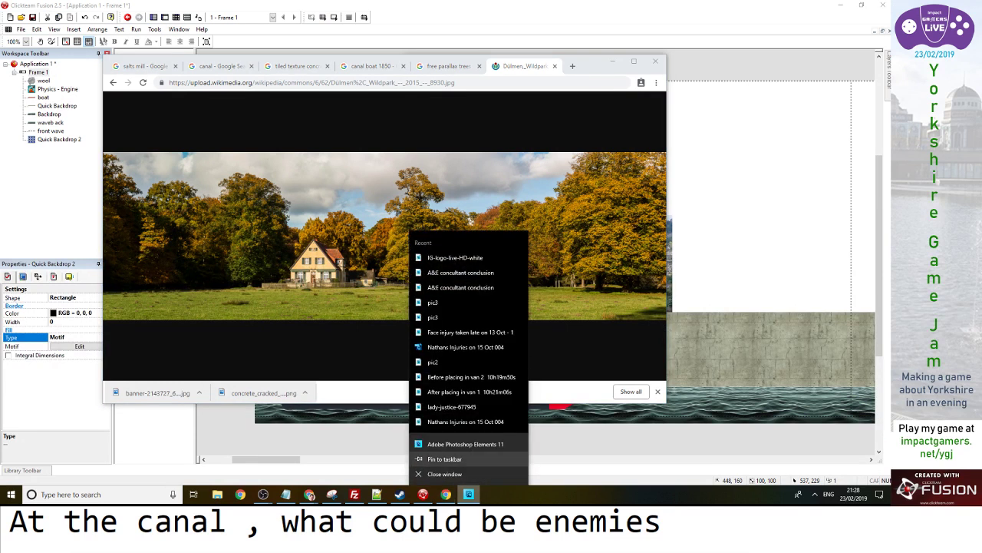
pyautogui.press('Escape')
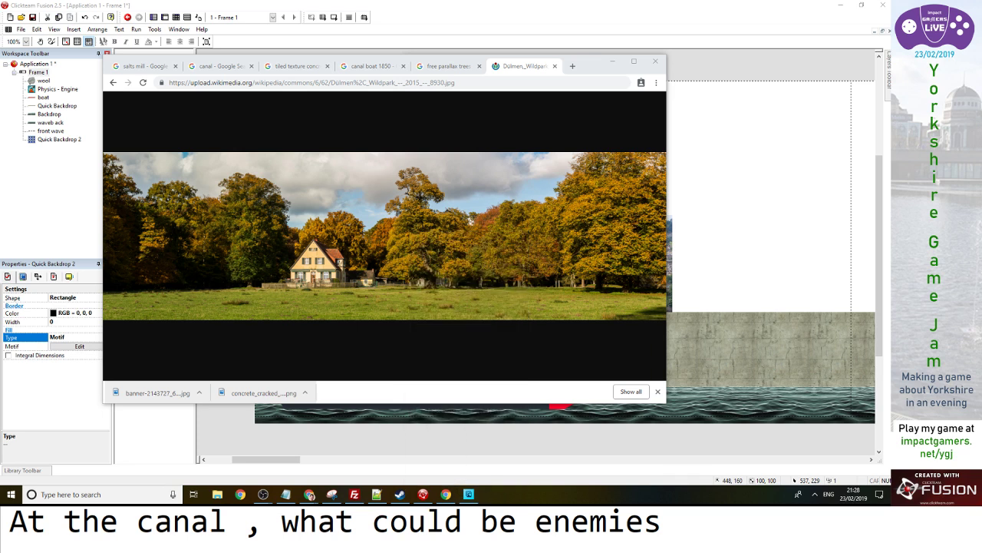
# Return to Clickteam Fusion, filter the image files by name for the trees picture, cancel the import and close the motif editor
pyautogui.click(422, 494)
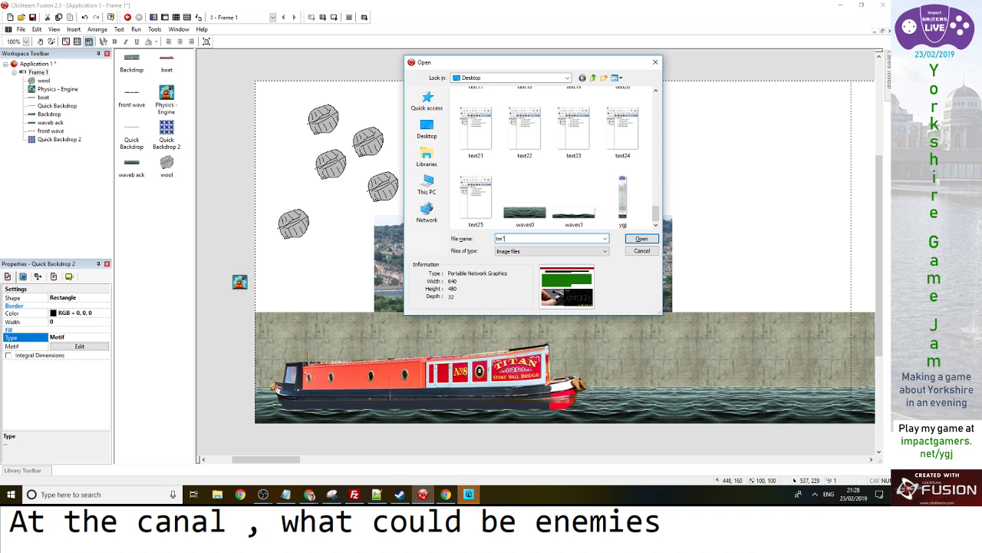
pyautogui.press('Return')
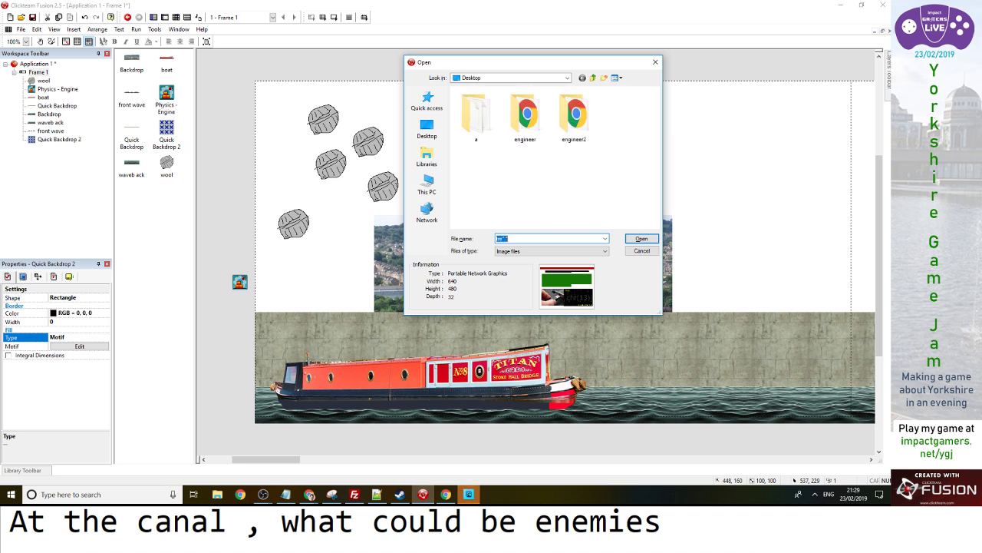
pyautogui.click(642, 251)
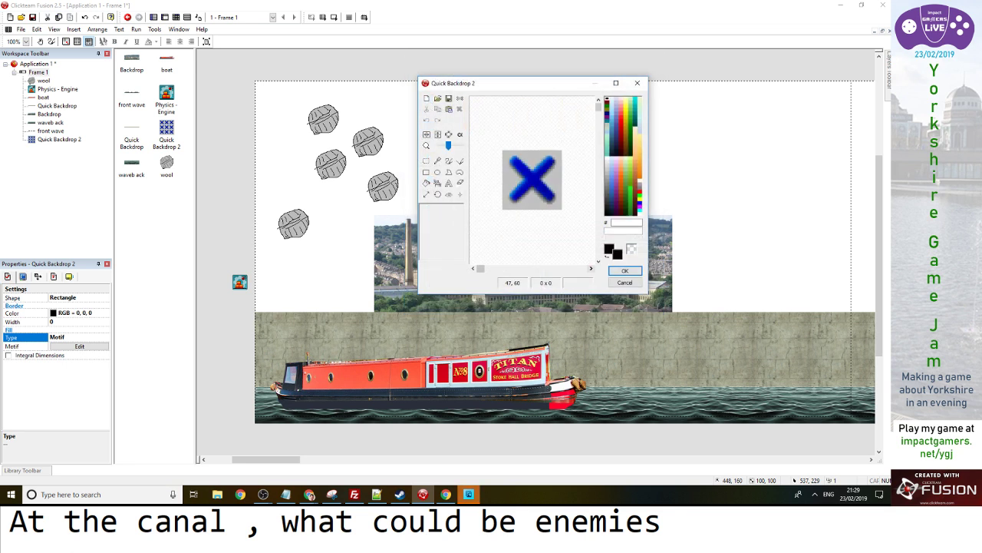
pyautogui.click(625, 270)
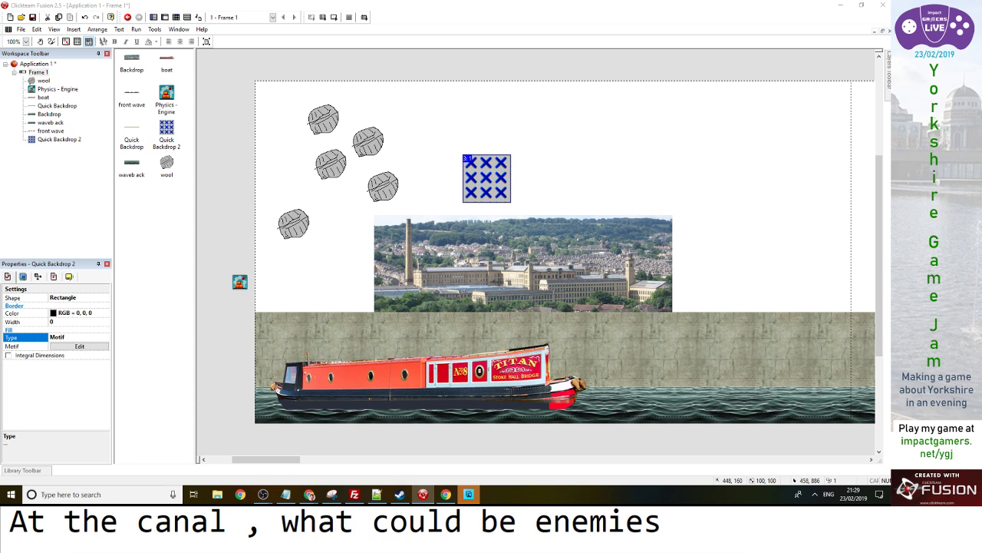
# Switch to Photoshop Elements and resize the tree image to 872 pixels wide with proportions constrained
pyautogui.click(446, 494)
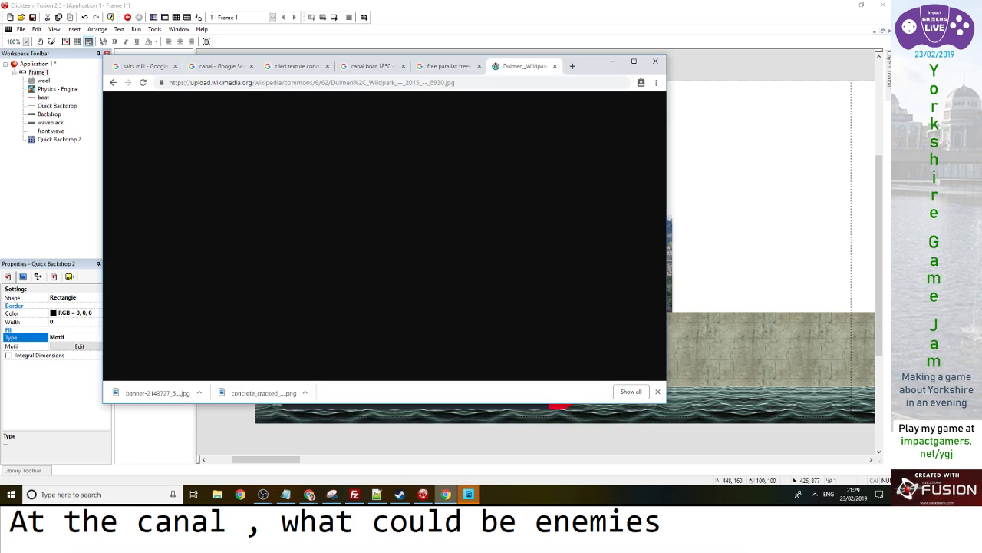
pyautogui.click(469, 494)
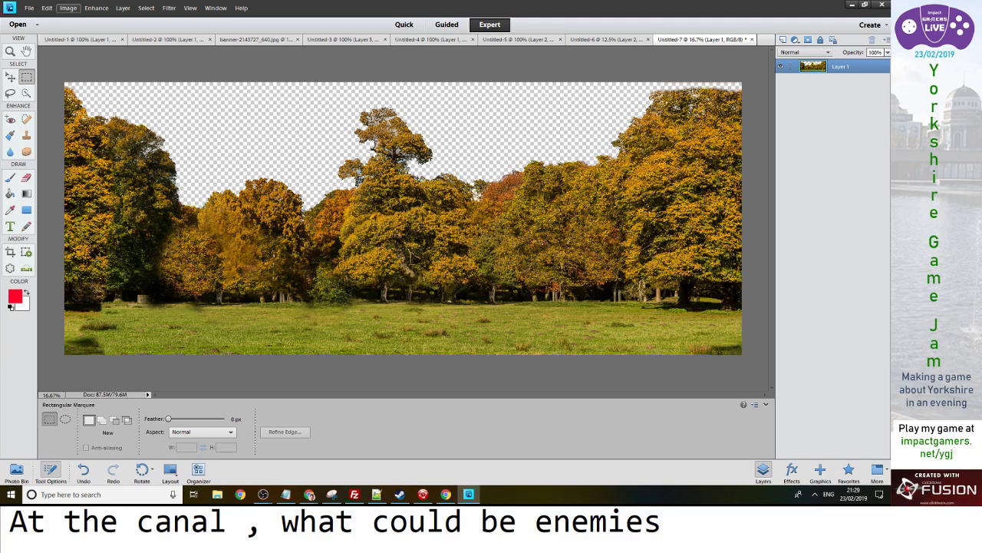
pyautogui.press('z')
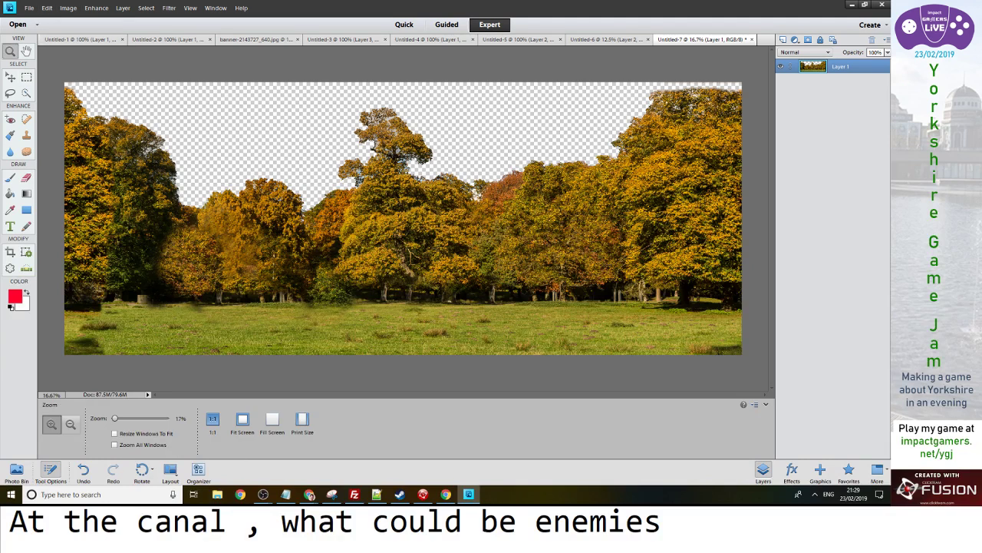
pyautogui.rightClick(347, 207)
pyautogui.click(367, 213)
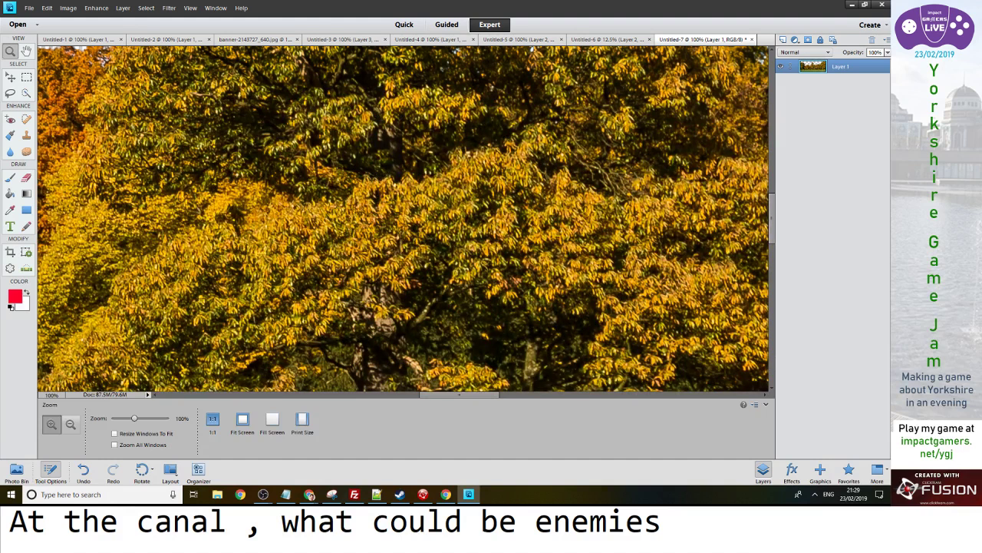
pyautogui.hotkey('ctrl', '0')
pyautogui.click(67, 8)
pyautogui.moveTo(84, 62)
pyautogui.click(184, 62)
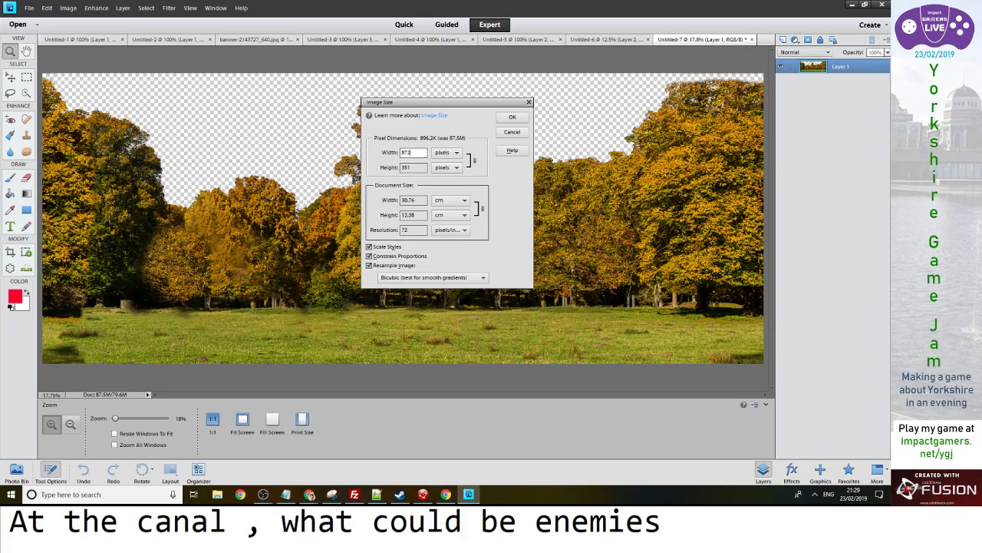
pyautogui.press('Return')
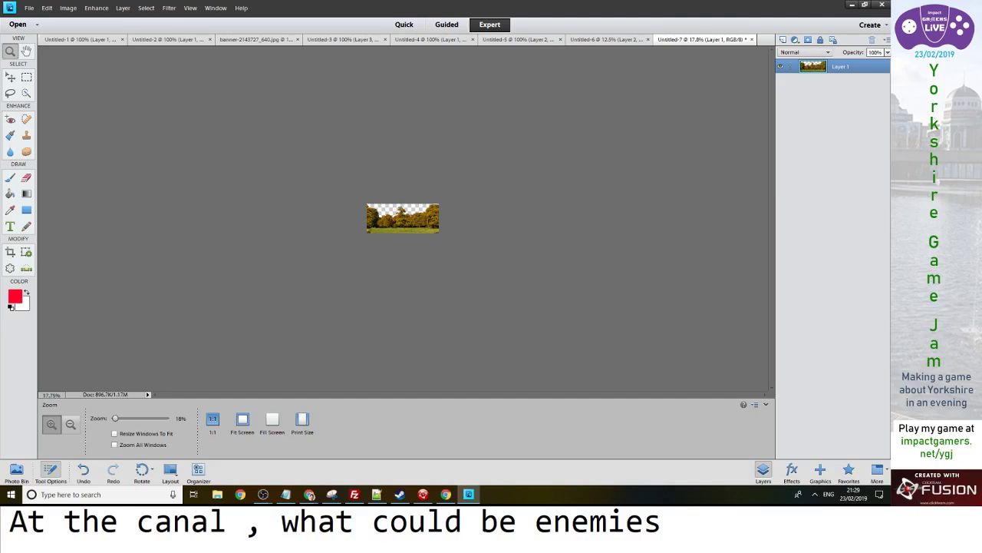
pyautogui.rightClick(399, 224)
pyautogui.click(422, 237)
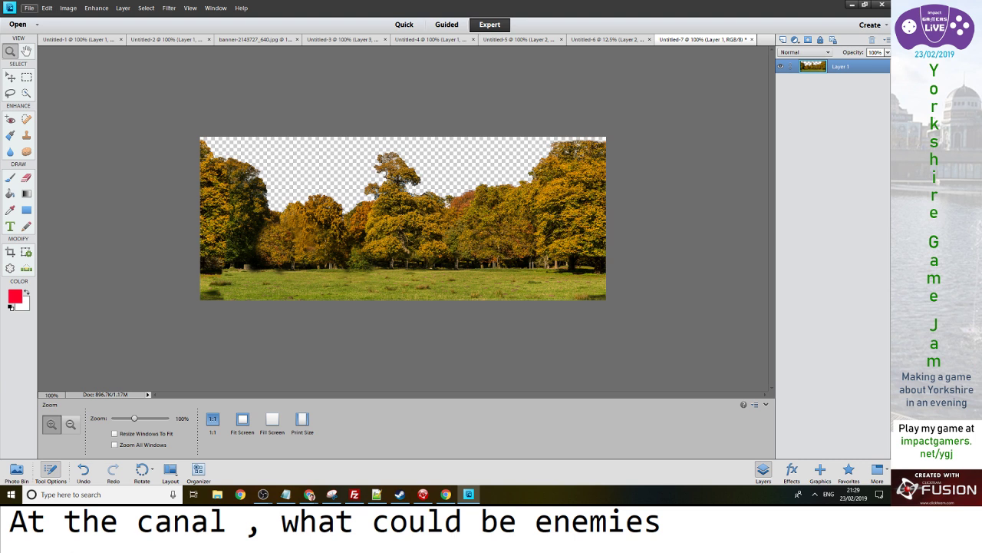
# Save the resized tree image to the Desktop as the PNG file trees0.png with no interlacing
pyautogui.click(30, 7)
pyautogui.click(53, 95)
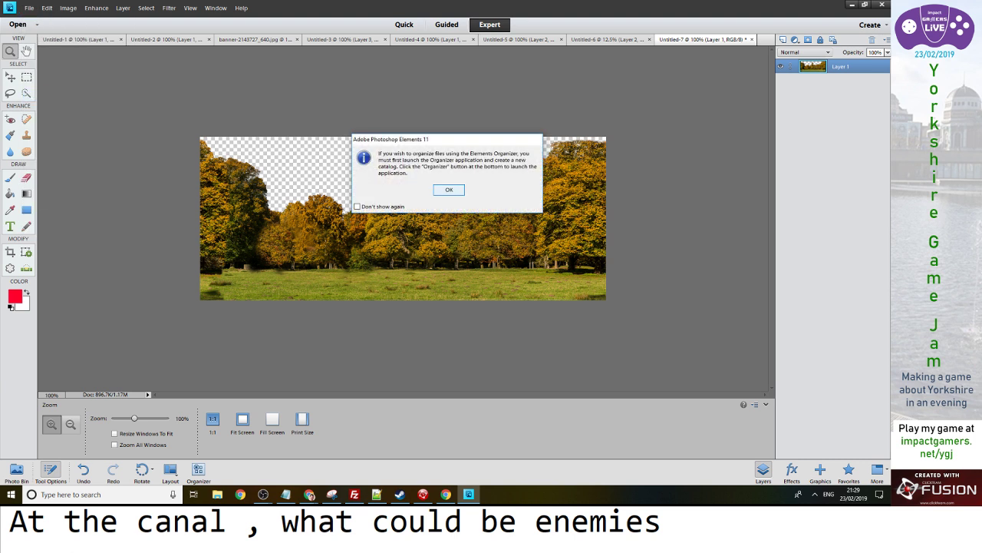
pyautogui.press('Return')
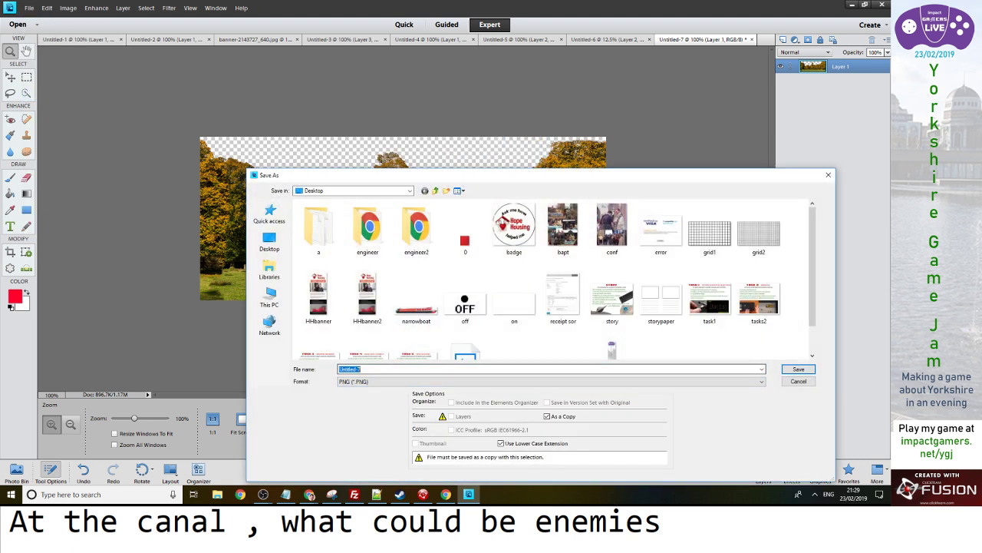
pyautogui.write('trees')
pyautogui.press('Down')
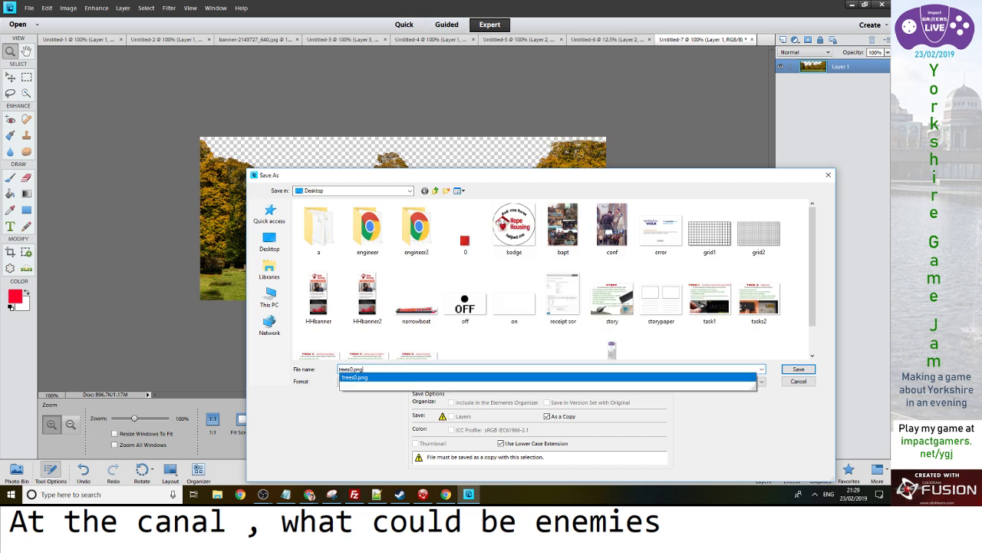
pyautogui.press('Return')
pyautogui.press('Return')
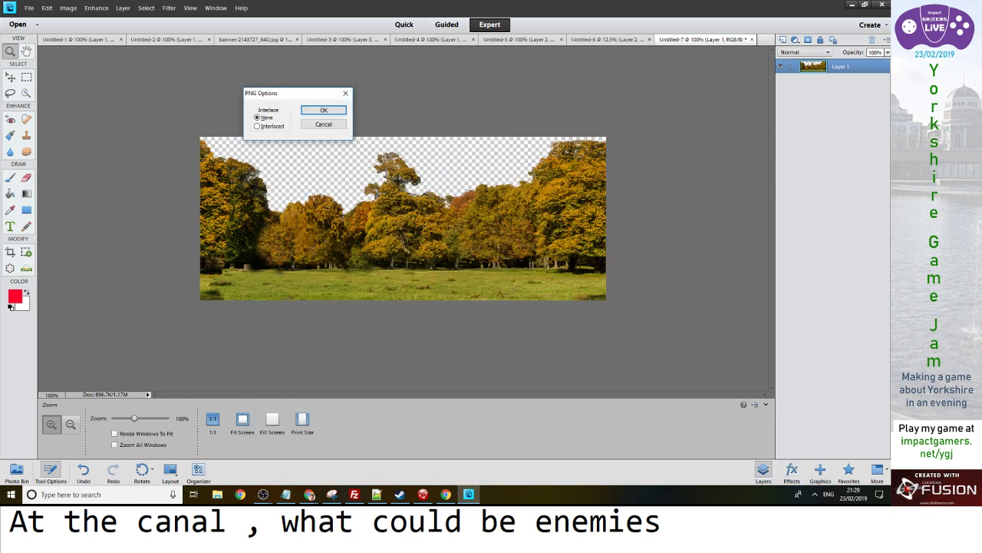
pyautogui.press('Return')
# Switch to Clickteam Fusion and import trees0 from the Desktop as the motif of the new Quick Backdrop
pyautogui.hotkey('alt', 'Tab')
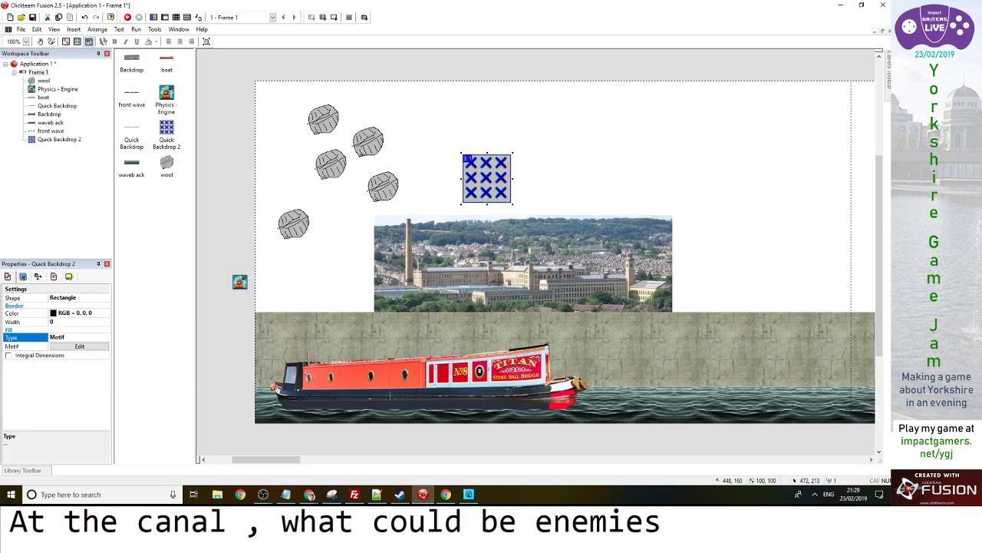
pyautogui.doubleClick(473, 180)
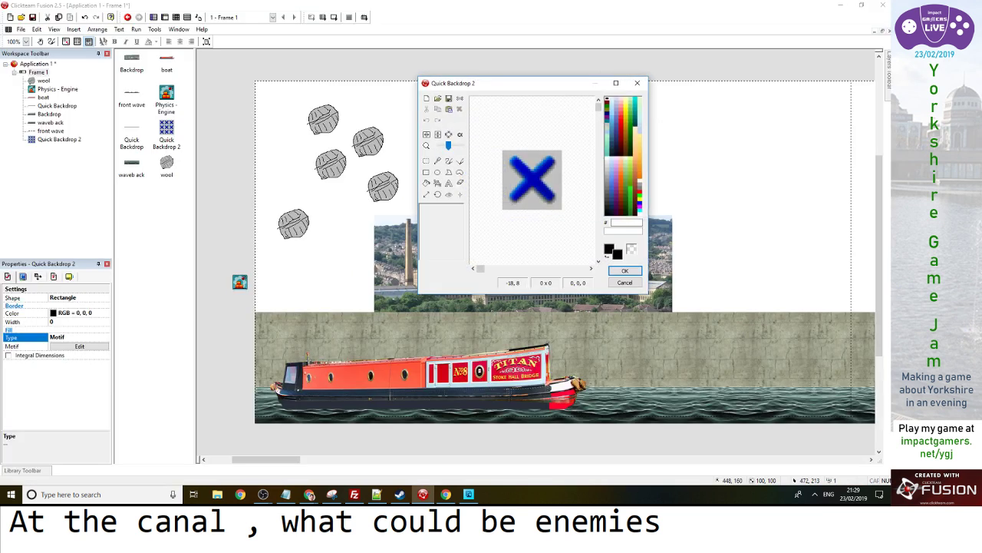
pyautogui.click(438, 98)
pyautogui.click(476, 191)
pyautogui.write('trees0')
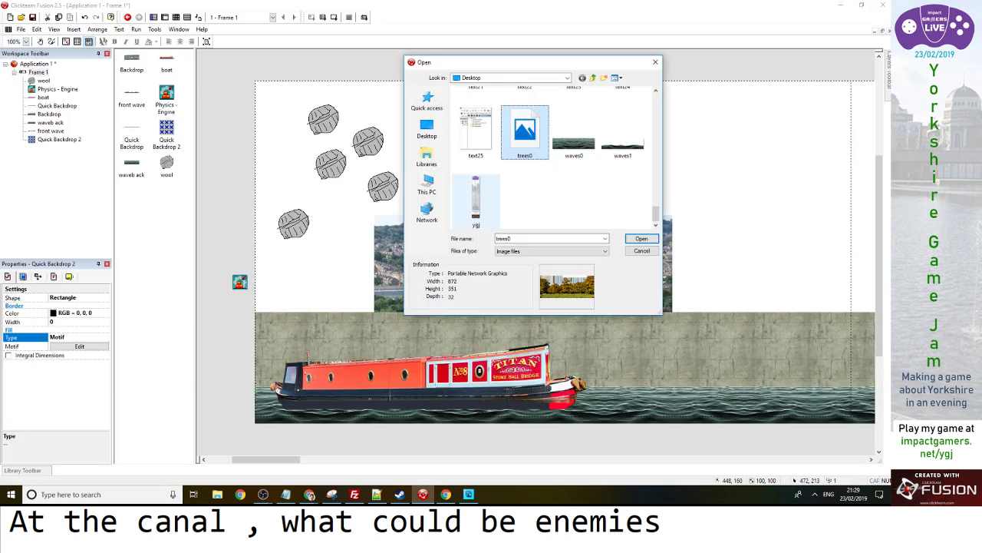
pyautogui.press('Return')
pyautogui.press('Return')
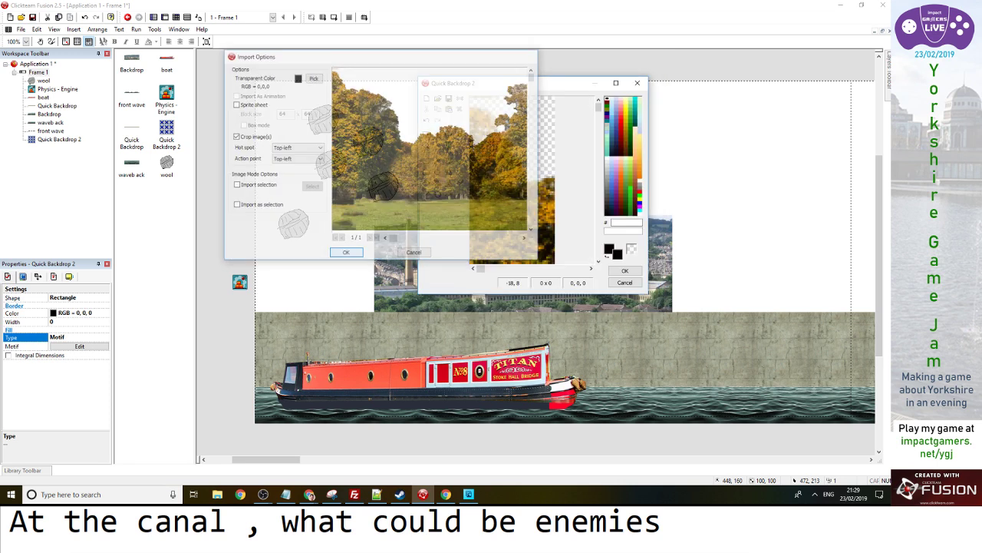
pyautogui.click(624, 270)
# Move the tree Quick Backdrop from layer 3 to layer 1
pyautogui.moveTo(489, 178); pyautogui.dragTo(308, 261)
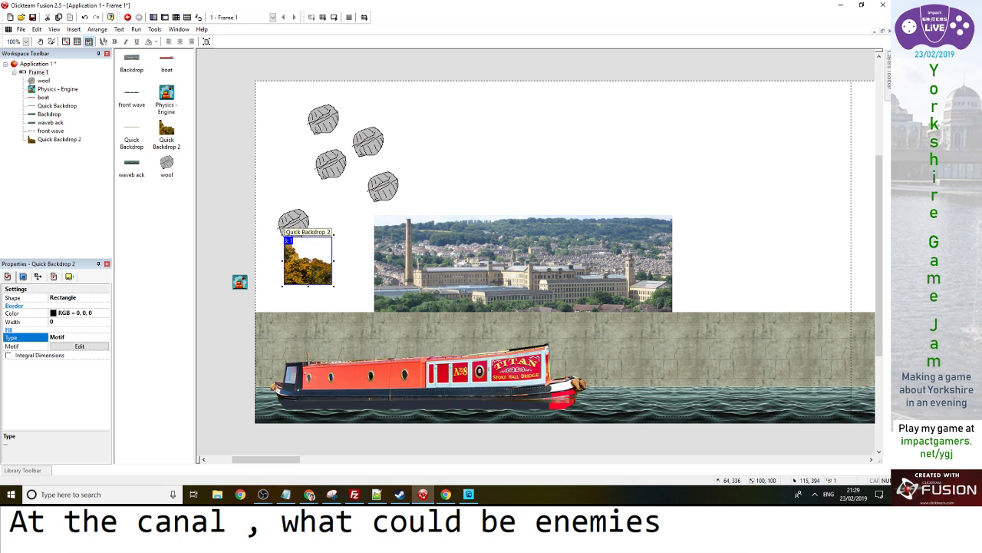
pyautogui.press('Delete')
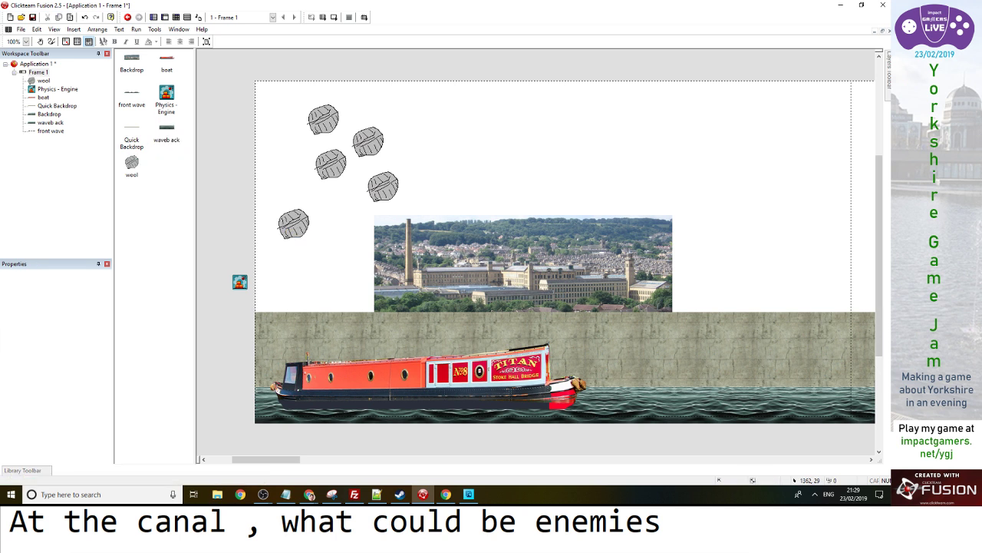
pyautogui.moveTo(889, 83)
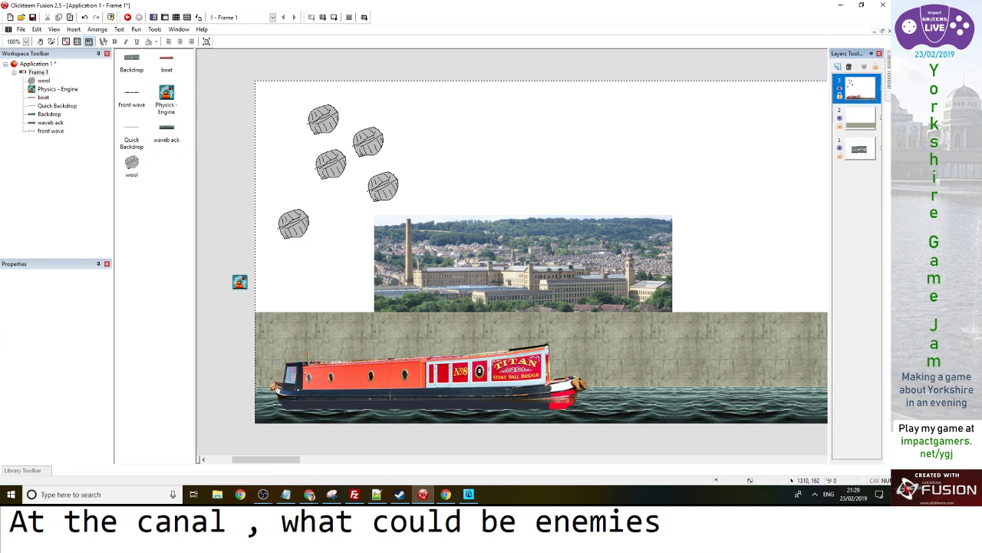
pyautogui.click(860, 117)
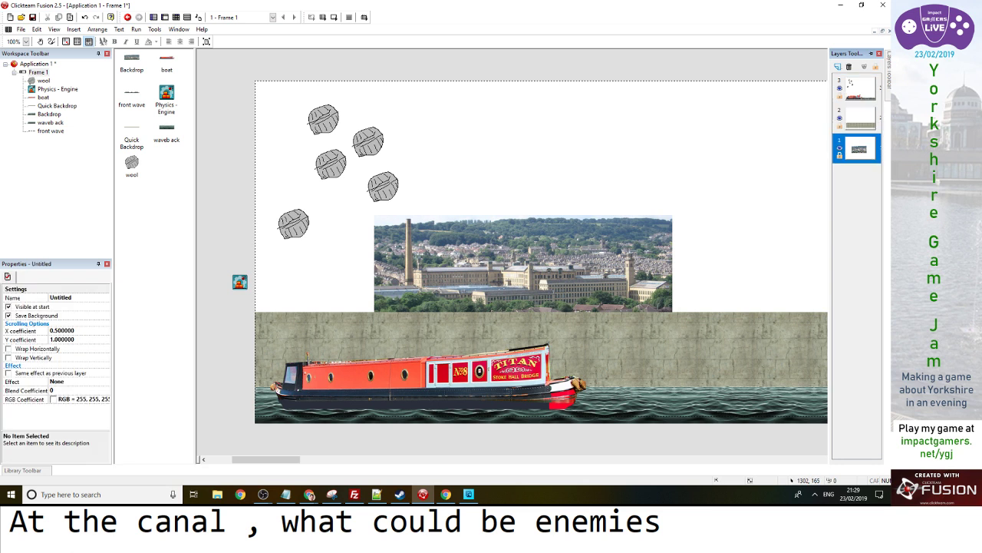
pyautogui.hotkey('ctrl', 'z')
# Place the tree backdrop behind the canal wall, starting at X -195, Y 160, and stretch it to 3404 by 359 pixels
pyautogui.moveTo(434, 223); pyautogui.dragTo(238, 280)
pyautogui.moveTo(334, 239); pyautogui.dragTo(953, 239)
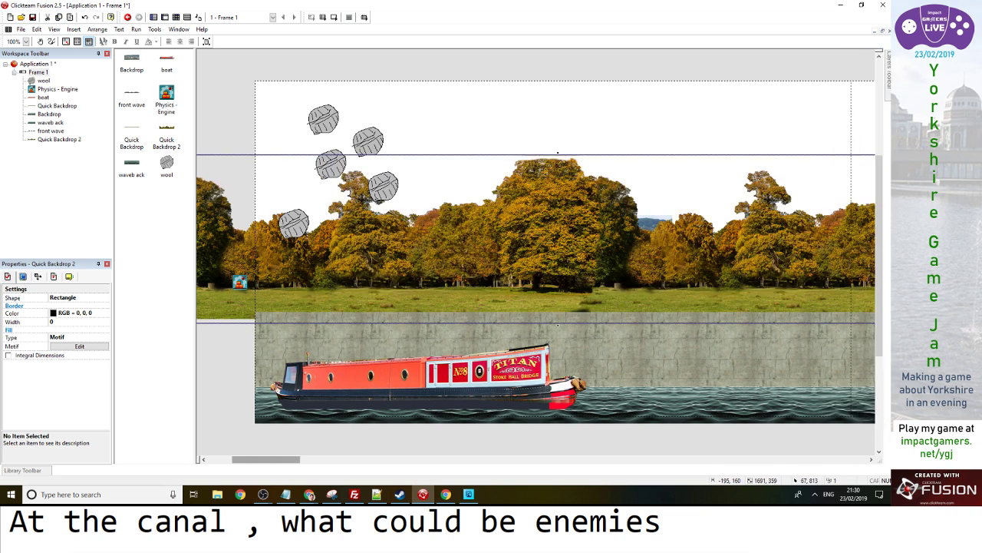
pyautogui.moveTo(266, 460); pyautogui.dragTo(313, 460)
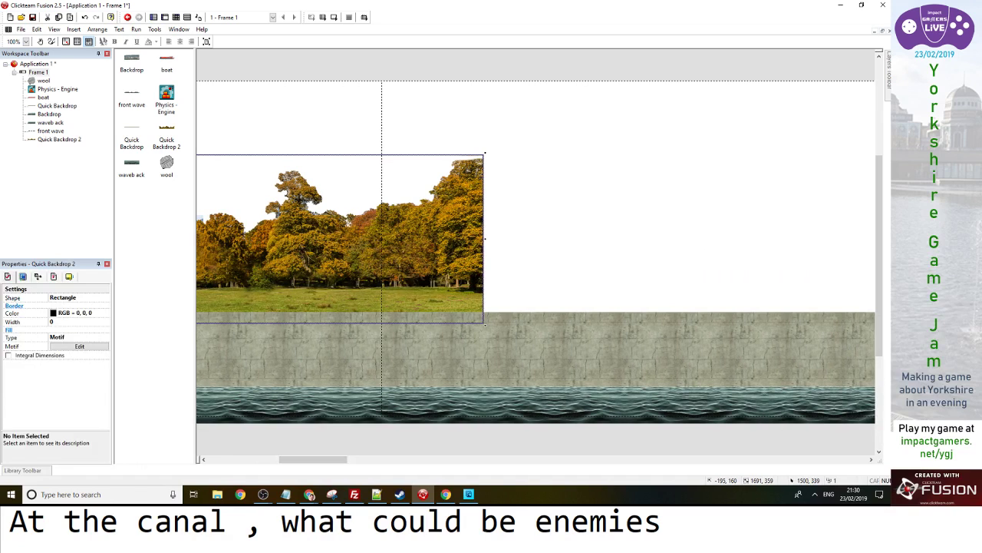
pyautogui.moveTo(485, 238); pyautogui.dragTo(858, 238)
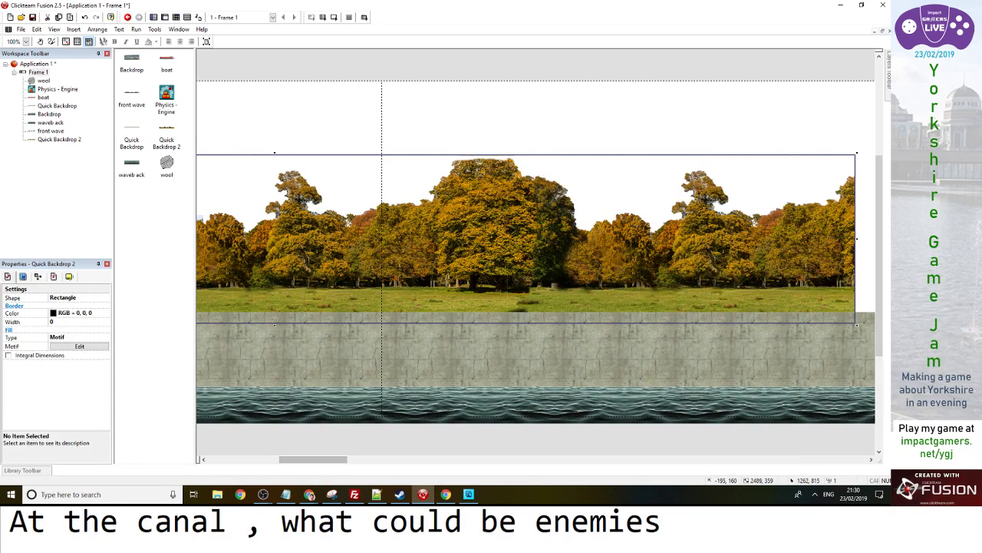
pyautogui.moveTo(313, 459); pyautogui.dragTo(357, 459)
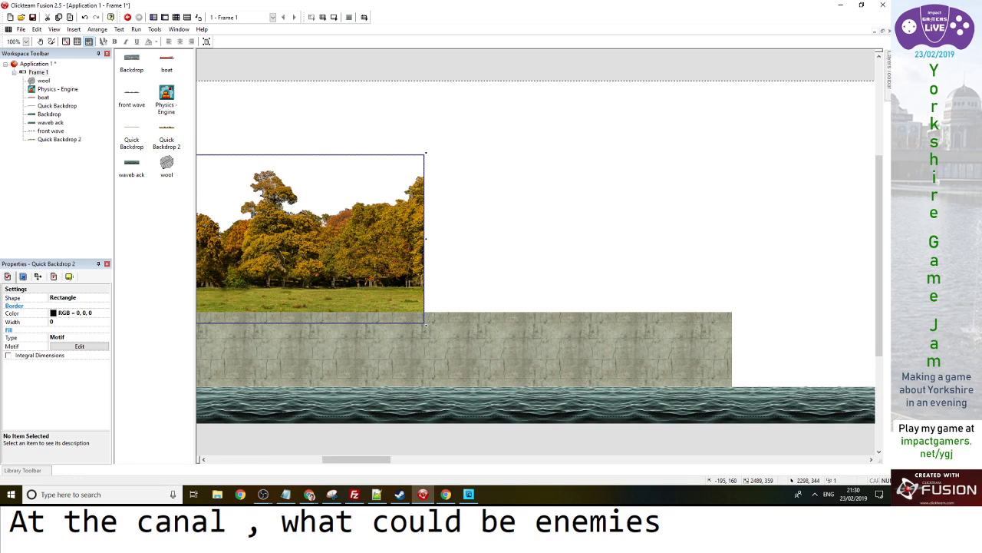
pyautogui.moveTo(425, 238); pyautogui.dragTo(852, 238)
pyautogui.moveTo(356, 460); pyautogui.dragTo(262, 460)
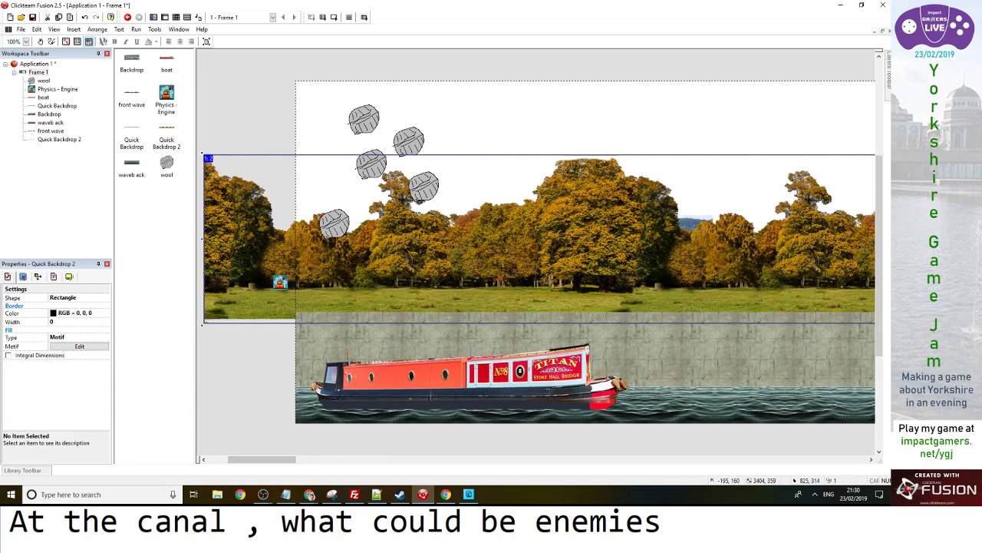
# Move the mill picture up and to the right, and reposition the tree backdrop in front of it at X -368, Y 176
pyautogui.moveTo(205, 155); pyautogui.dragTo(204, 275)
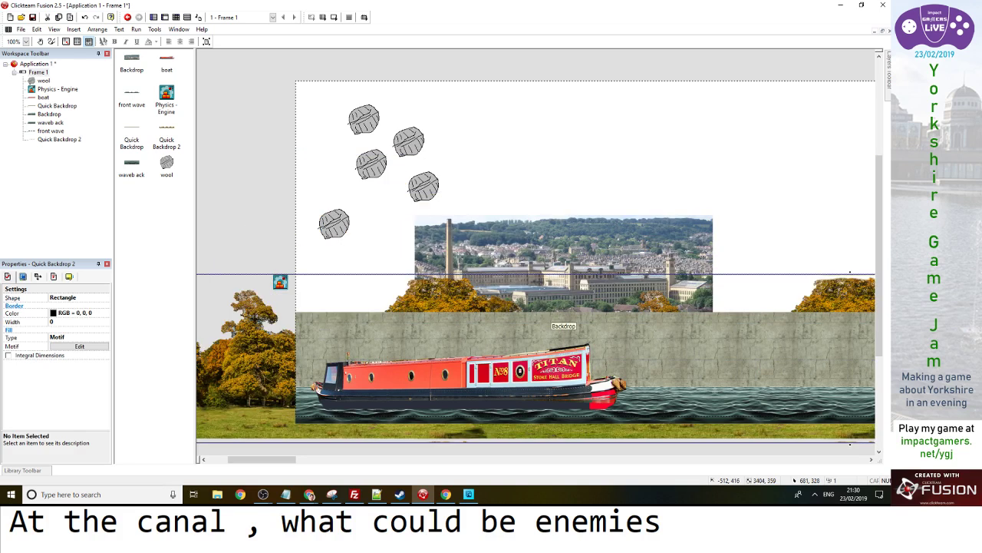
pyautogui.click(418, 215)
pyautogui.moveTo(418, 215); pyautogui.dragTo(513, 148)
pyautogui.moveTo(443, 305); pyautogui.dragTo(511, 206)
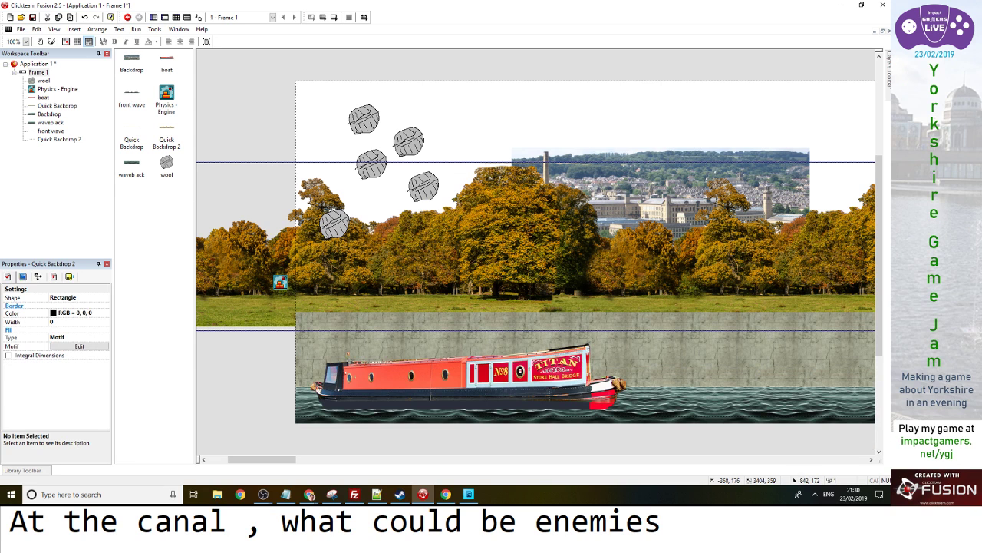
# Test-run the application to check the trees and mill in the scrolling scene, and close the game window
pyautogui.click(548, 130)
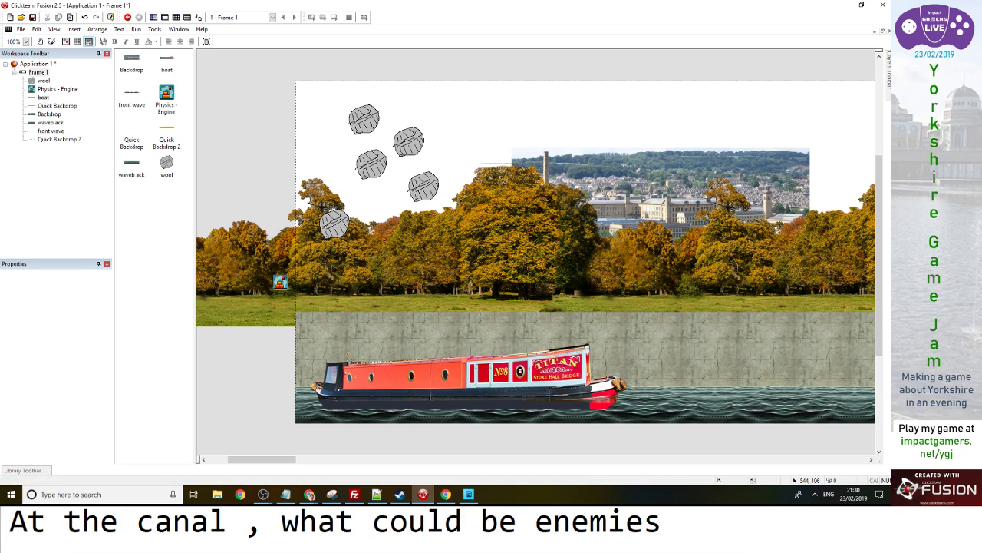
pyautogui.press('F8')
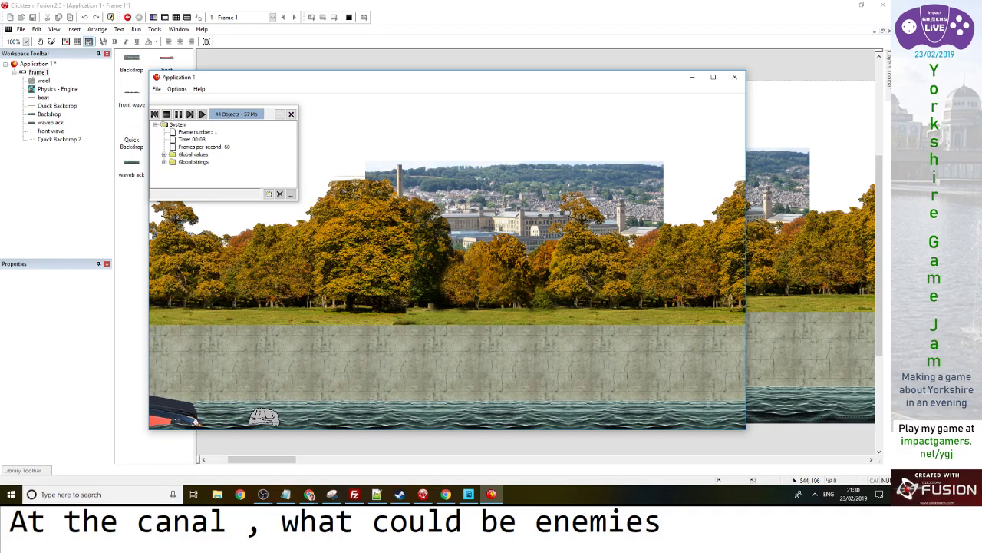
pyautogui.hotkey('alt', 'F4')
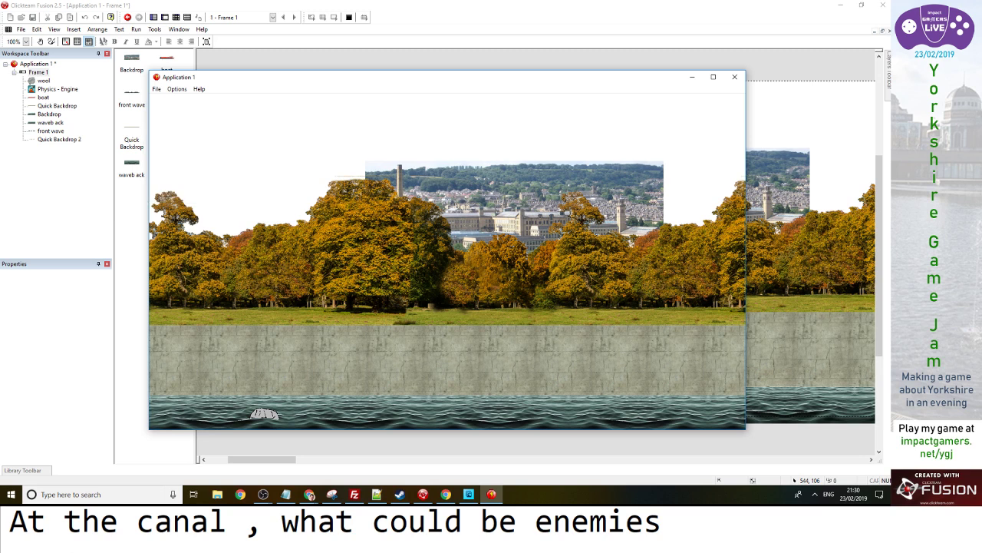
# Insert an Active object at the upper edge of the canal wall above the boat and change its movement type
pyautogui.doubleClick(260, 119)
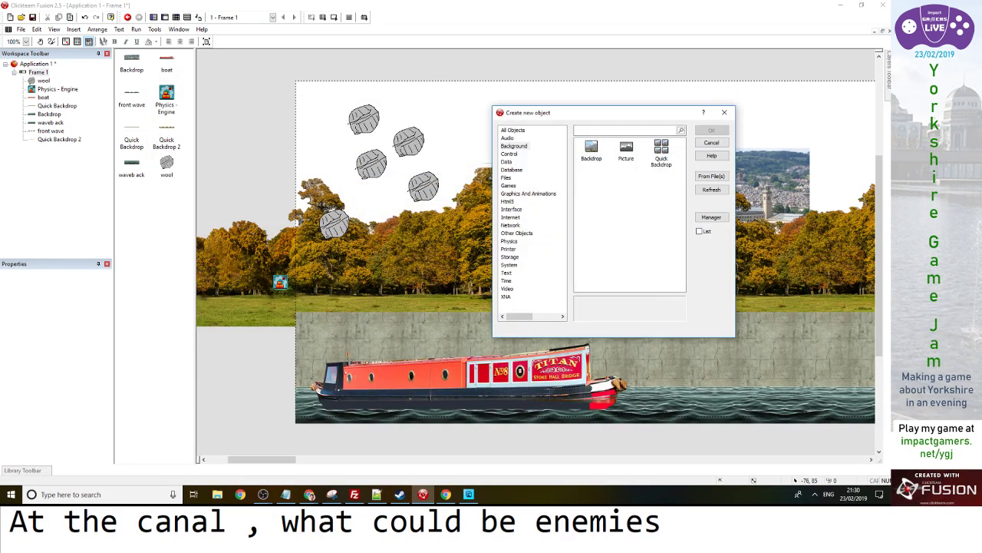
pyautogui.click(514, 130)
pyautogui.doubleClick(592, 149)
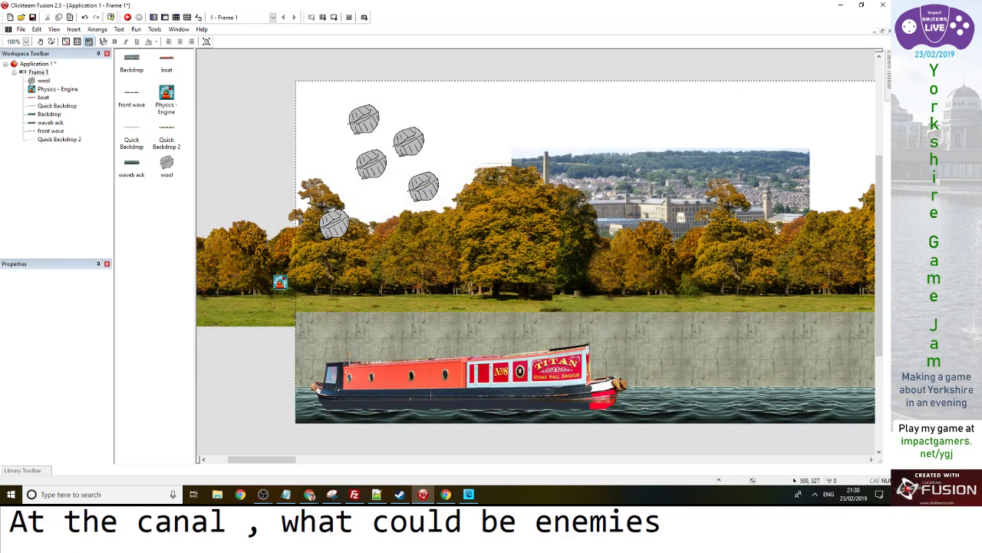
pyautogui.click(477, 317)
pyautogui.click(53, 276)
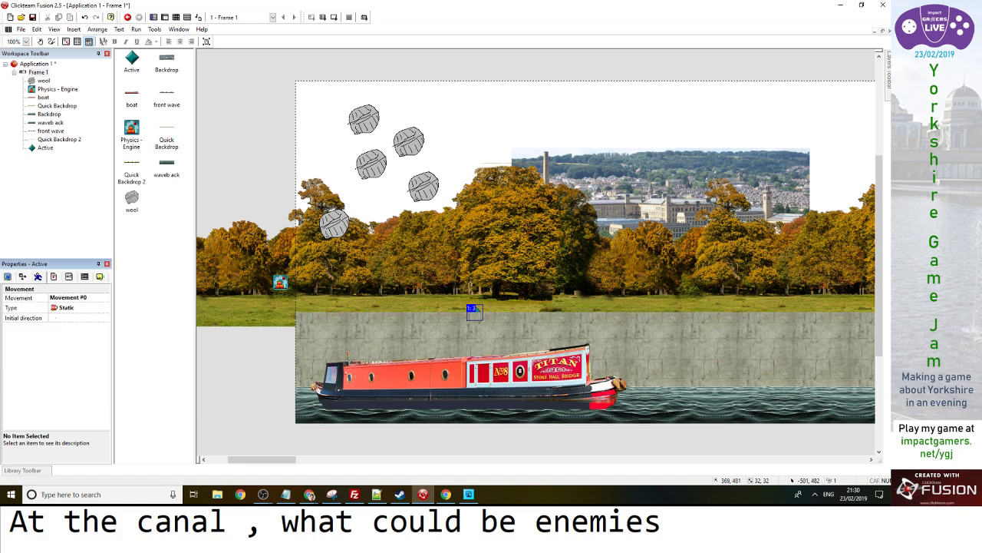
pyautogui.click(63, 306)
pyautogui.click(105, 93)
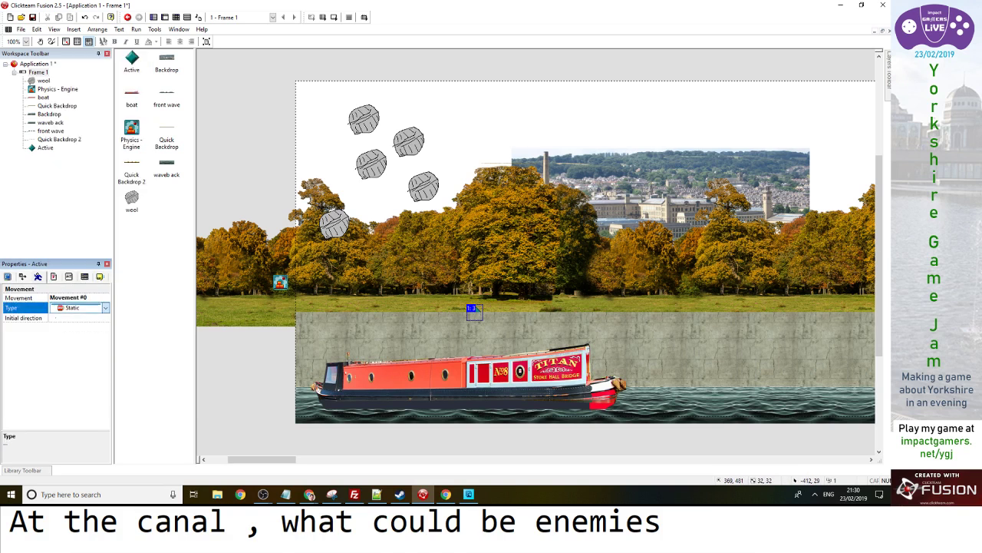
# In the Always event, replace the existing window scrolling action with centring the window position at X 0, Y 0 relative to the Active object
pyautogui.click(176, 17)
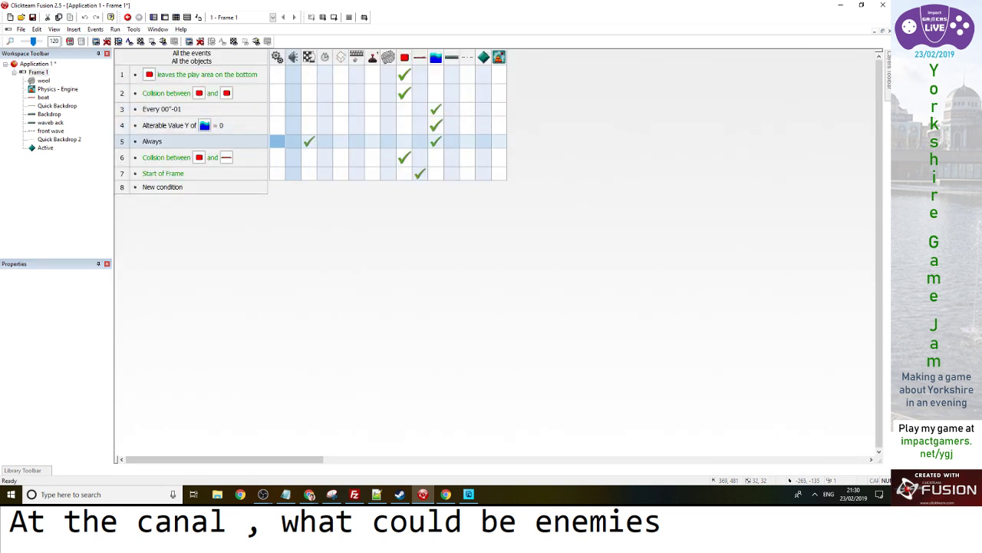
pyautogui.click(308, 141)
pyautogui.moveTo(353, 245)
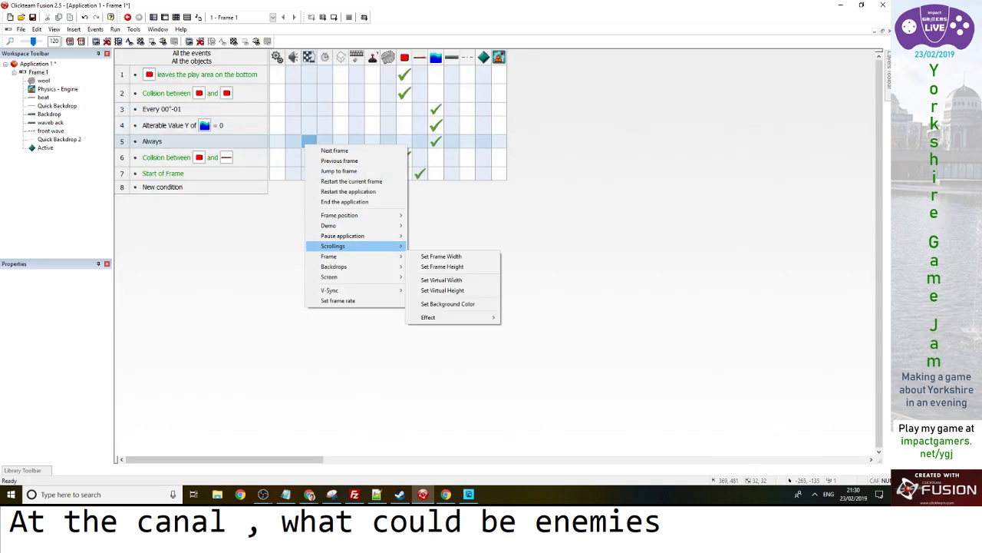
pyautogui.click(461, 246)
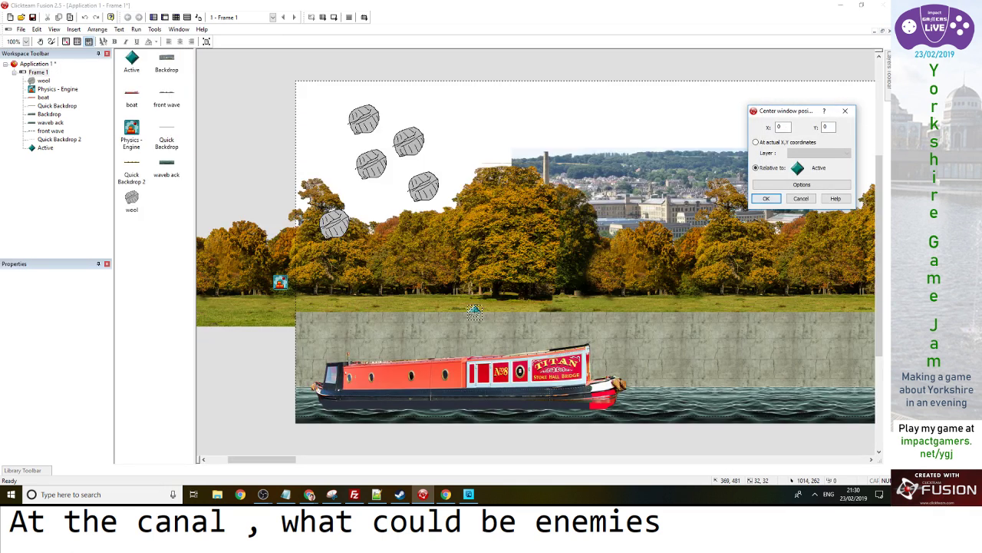
pyautogui.click(766, 198)
# Run the game and scroll along the canal to examine how the tree backdrop tiles, comparing it with the image in Photoshop Elements
pyautogui.click(115, 30)
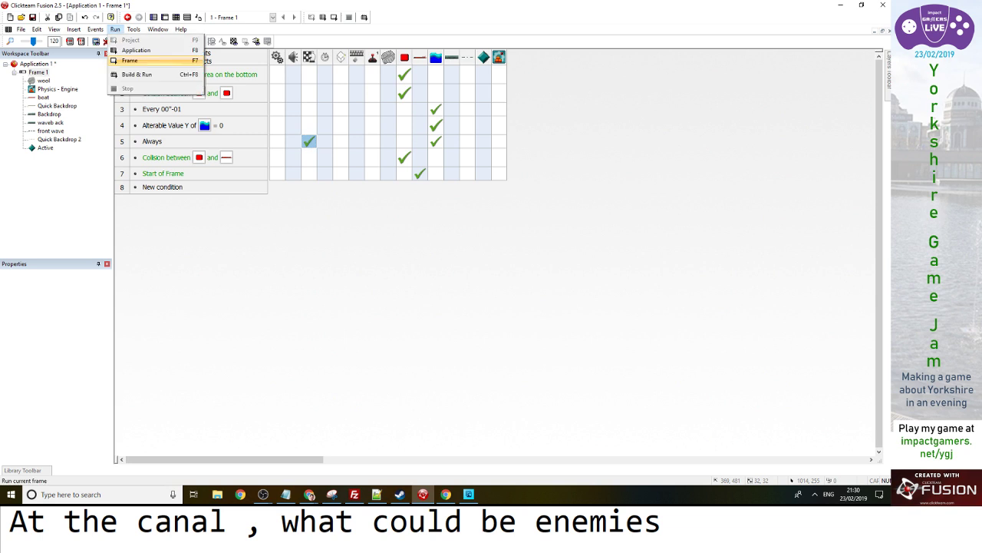
pyautogui.click(115, 29)
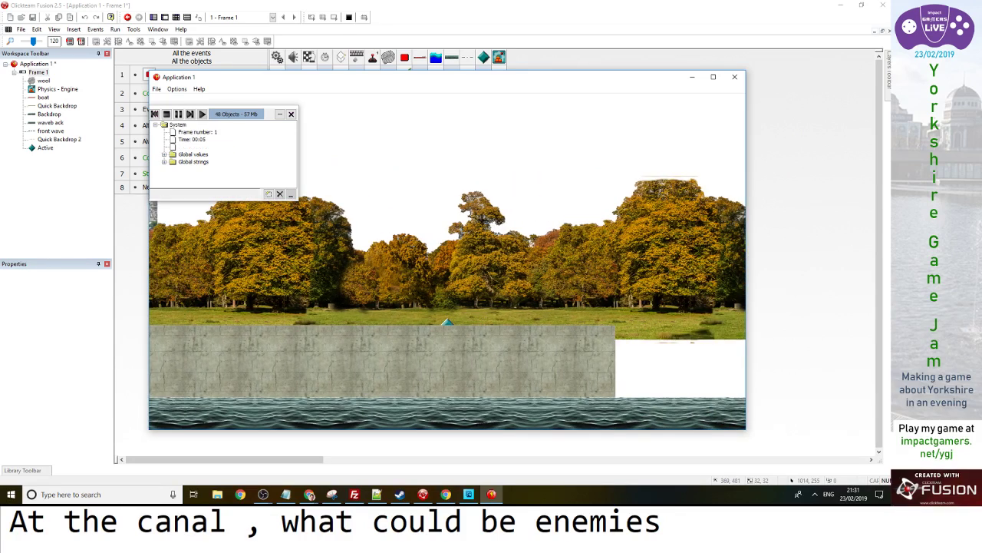
pyautogui.hotkey('alt', 'Tab')
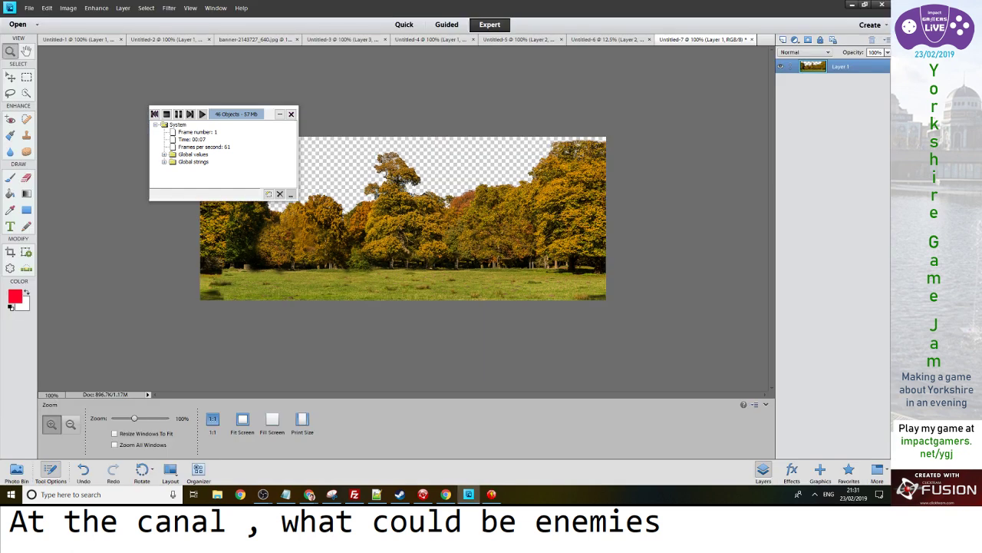
pyautogui.hotkey('alt', 'Tab')
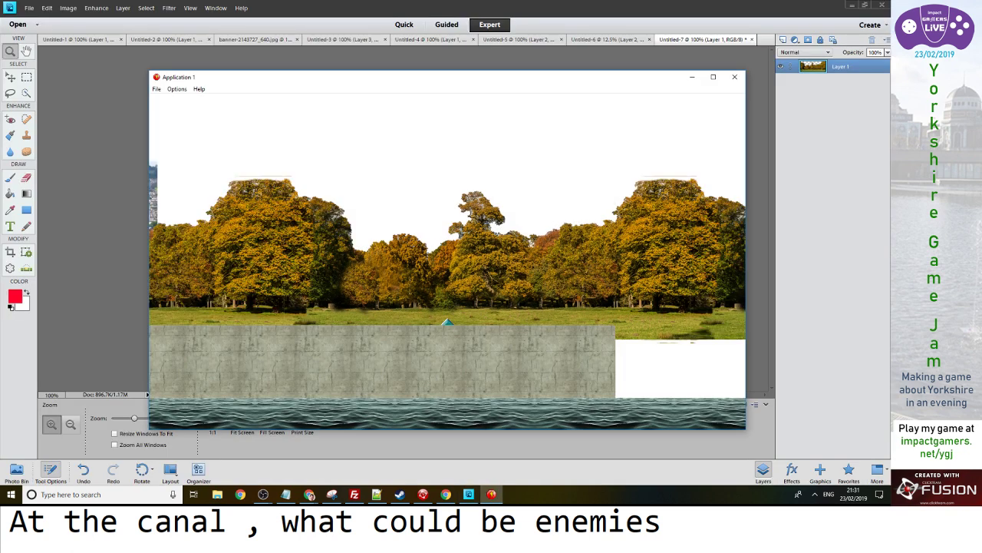
# Switch to Photoshop Elements and leave the tree image with the Rectangular Marquee tool active and nothing selected
pyautogui.hotkey('alt', 'Tab')
pyautogui.press('m')
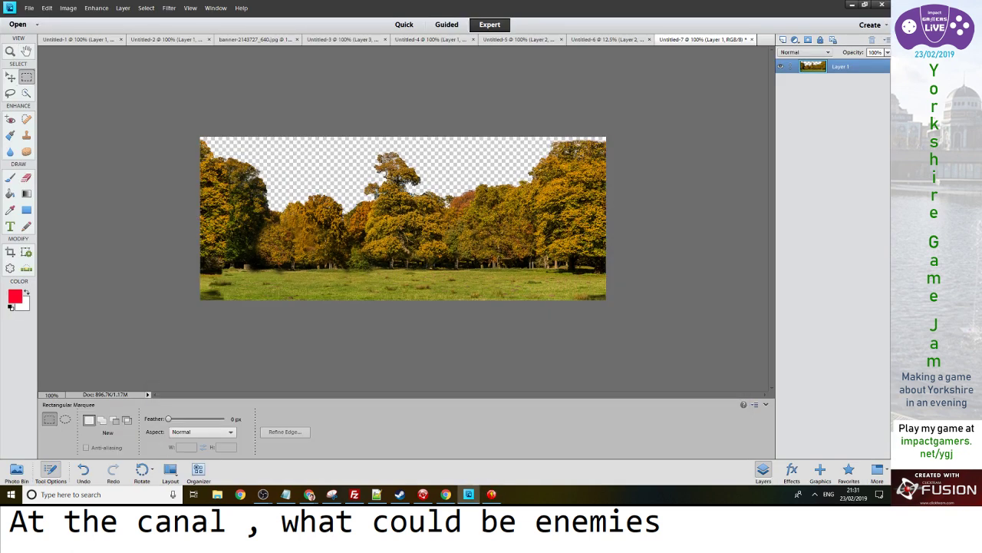
pyautogui.hotkey('ctrl', 'a')
pyautogui.hotkey('ctrl', 'd')
pyautogui.hotkey('ctrl', 'z')
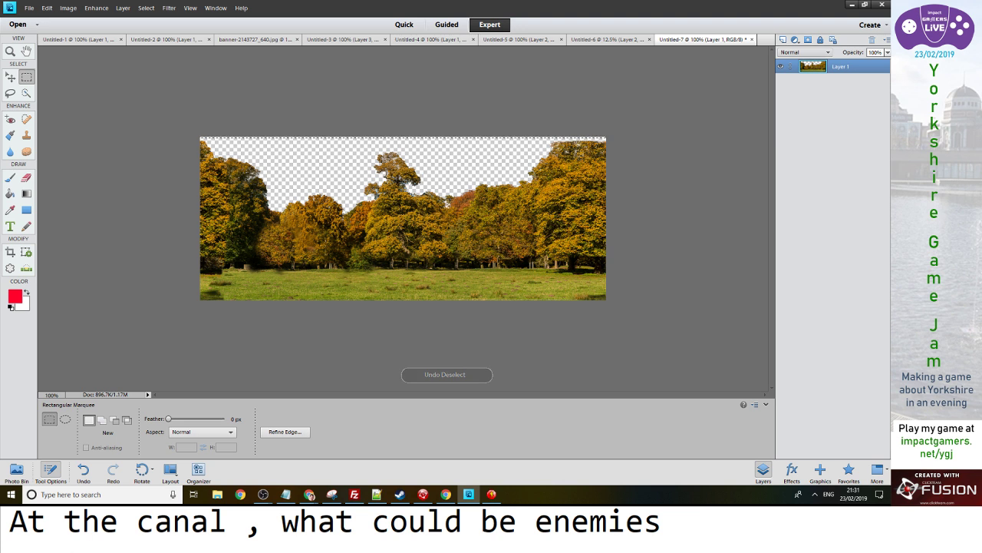
pyautogui.hotkey('ctrl', 'd')
# Save the tree image to the Desktop as a PNG copy named trees, with interlacing set to None
pyautogui.press('alt')
pyautogui.hotkey('ctrl', 'shift', 's')
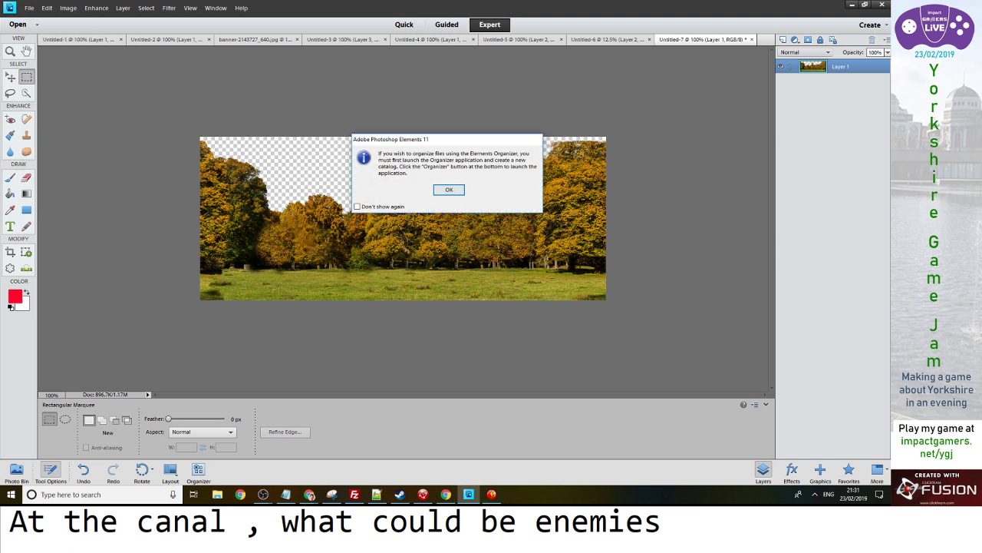
pyautogui.press('Return')
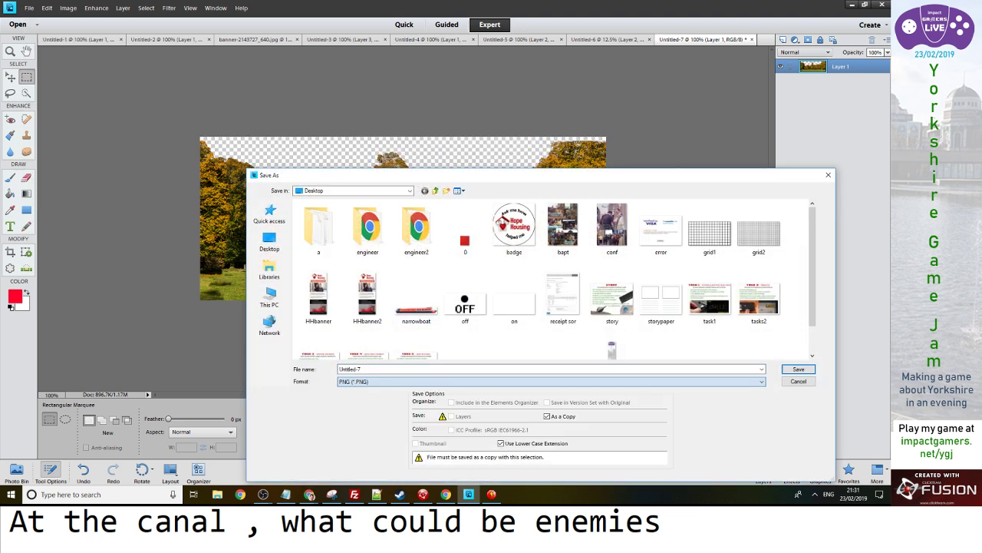
pyautogui.write('tr')
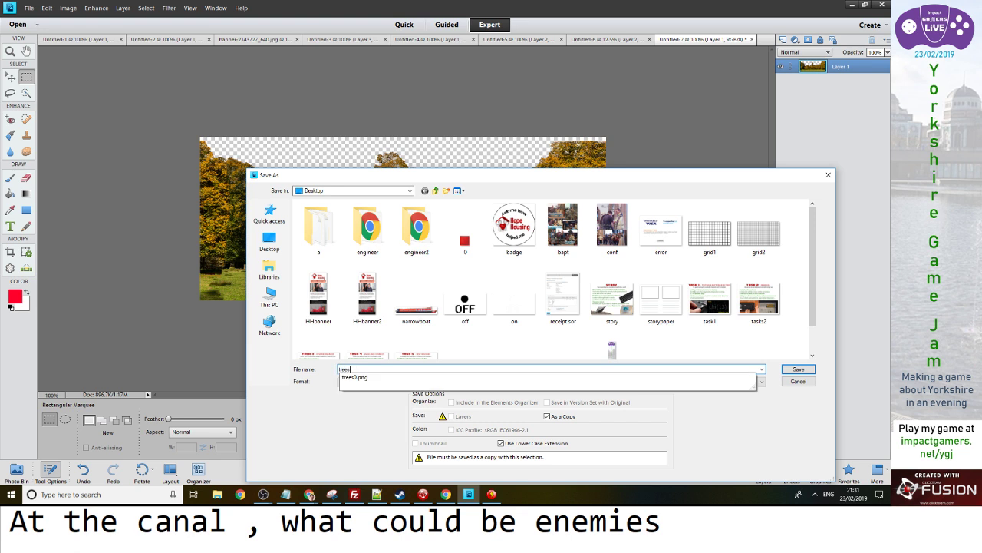
pyautogui.write('ees')
pyautogui.press('Return')
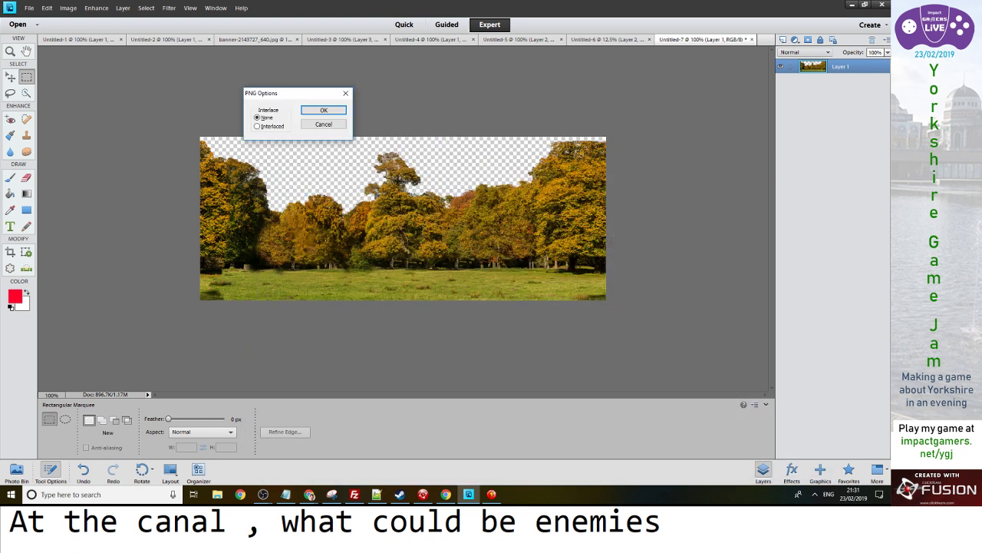
pyautogui.press('Return')
# Close the running test game and switch to Clickteam Fusion, showing Frame 1 in the frame editor
pyautogui.hotkey('alt', 'Tab')
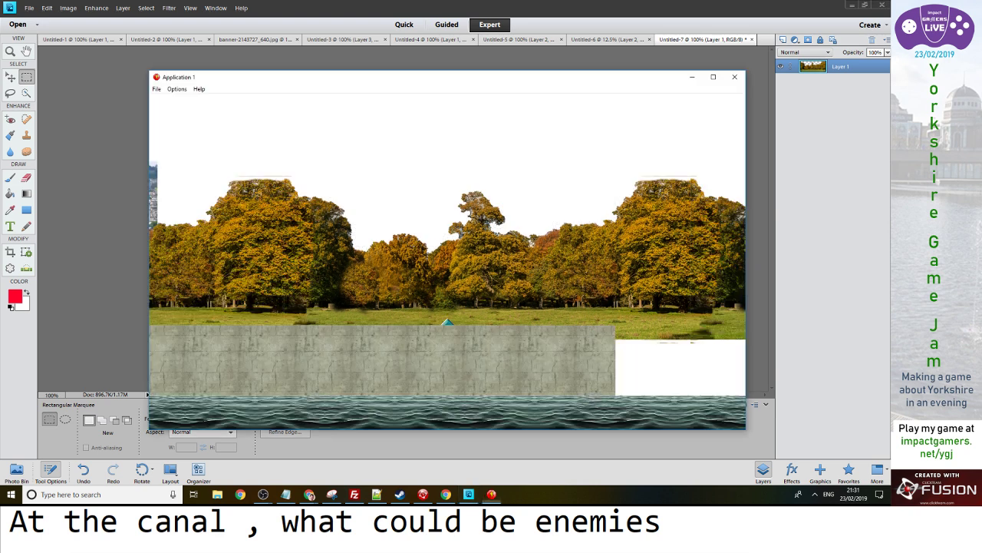
pyautogui.click(734, 77)
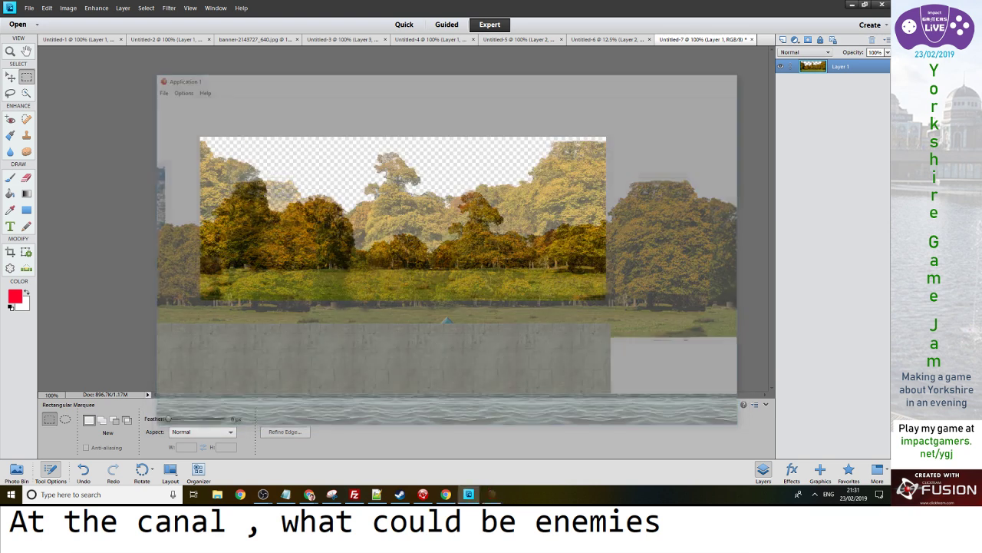
pyautogui.hotkey('alt', 'Tab')
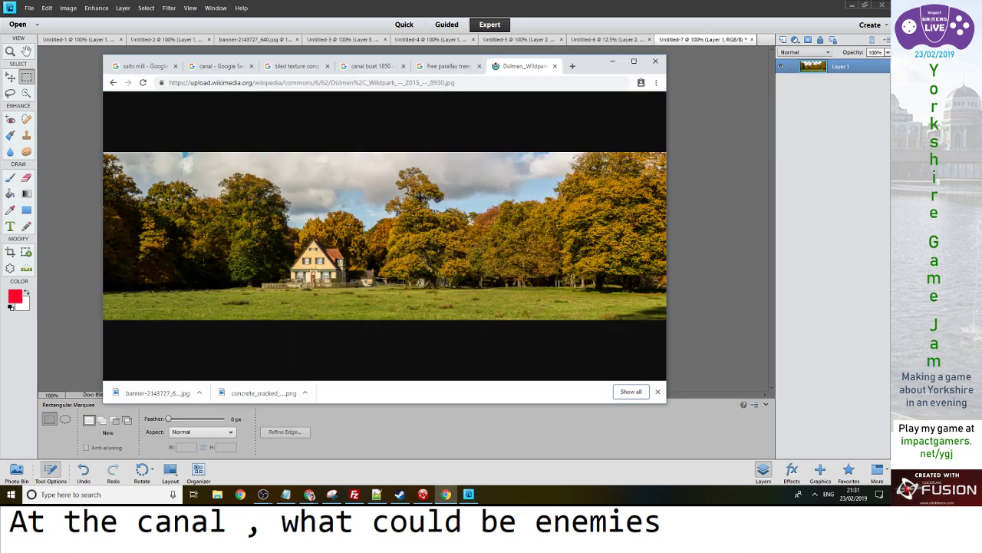
pyautogui.hotkey('alt', 'Tab')
pyautogui.hotkey('alt', 'Tab')
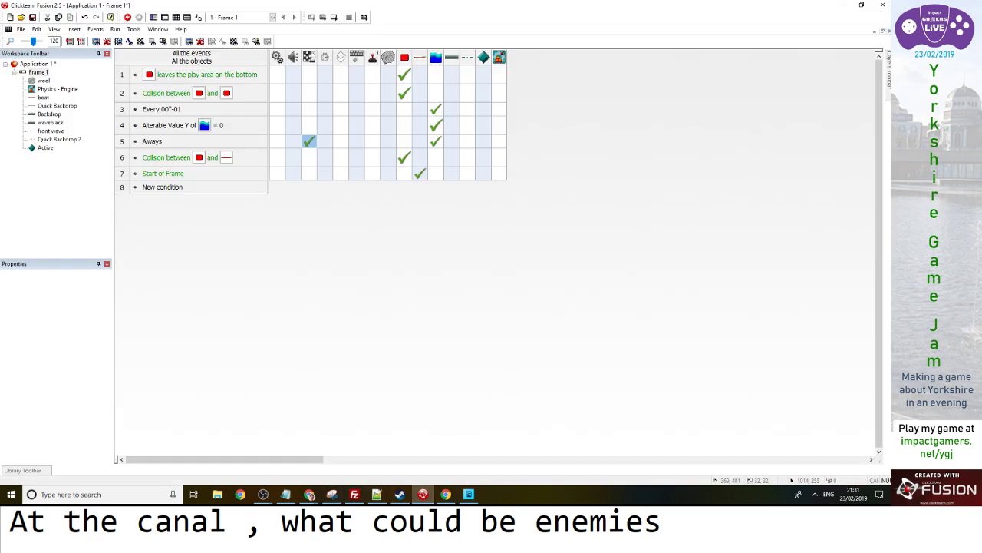
pyautogui.hotkey('ctrl', 'm')
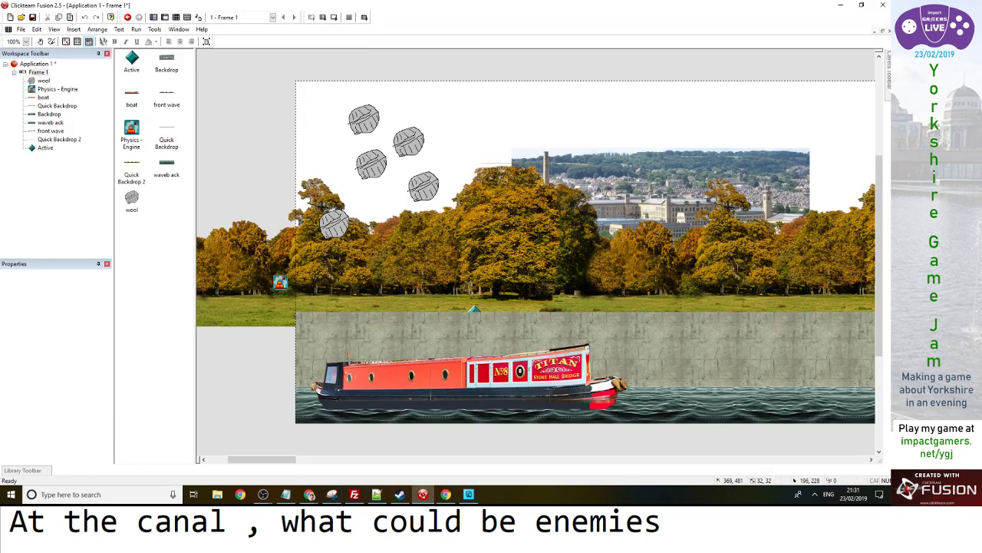
# Open the tree backdrop's motif in the picture editor and clear the existing image
pyautogui.doubleClick(529, 246)
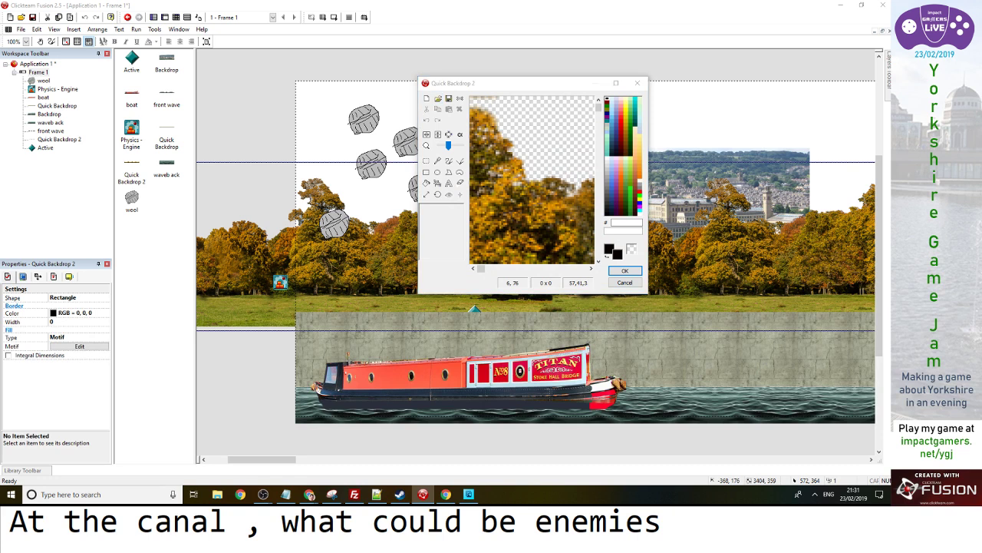
pyautogui.click(438, 98)
pyautogui.press('Escape')
pyautogui.click(427, 98)
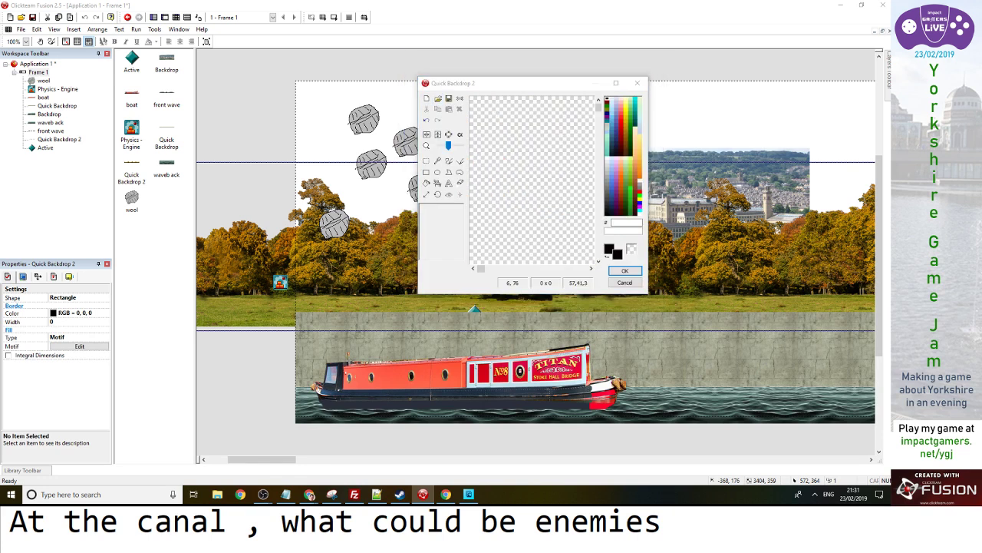
# Import the trees0 image from the Desktop as the tree backdrop's motif, keeping the default import options
pyautogui.click(437, 98)
pyautogui.click(470, 192)
pyautogui.scroll(-5, 553, 153)
pyautogui.click(525, 132)
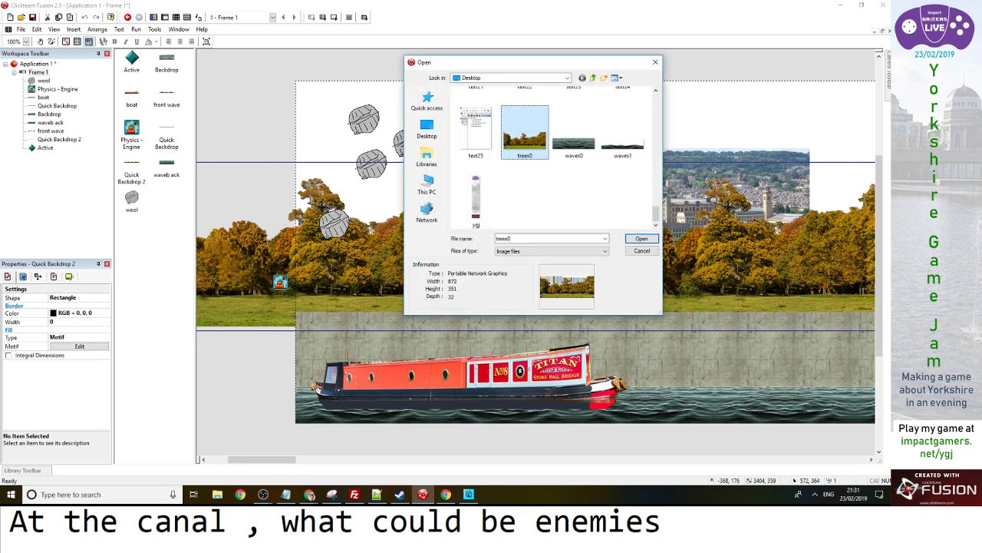
pyautogui.press('Return')
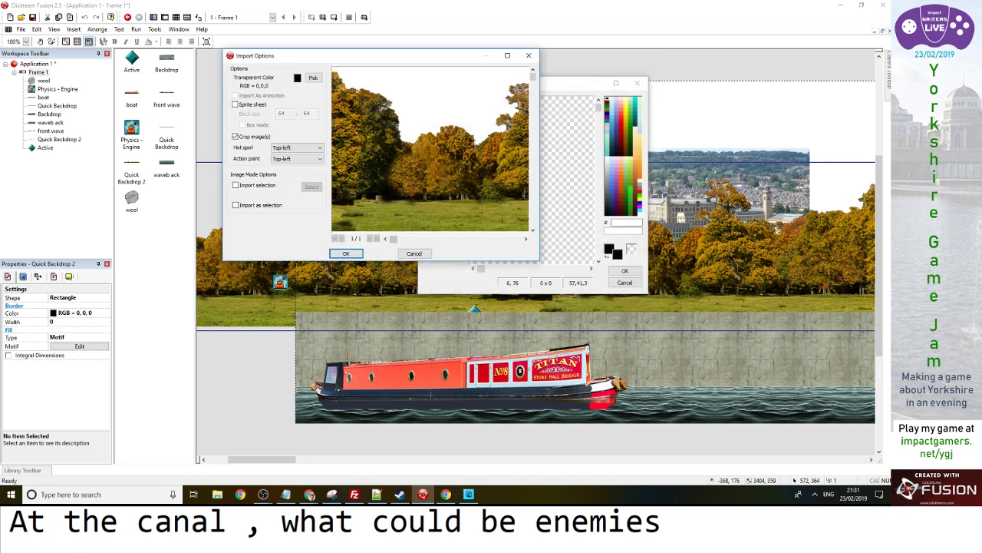
pyautogui.press('Return')
pyautogui.click(625, 270)
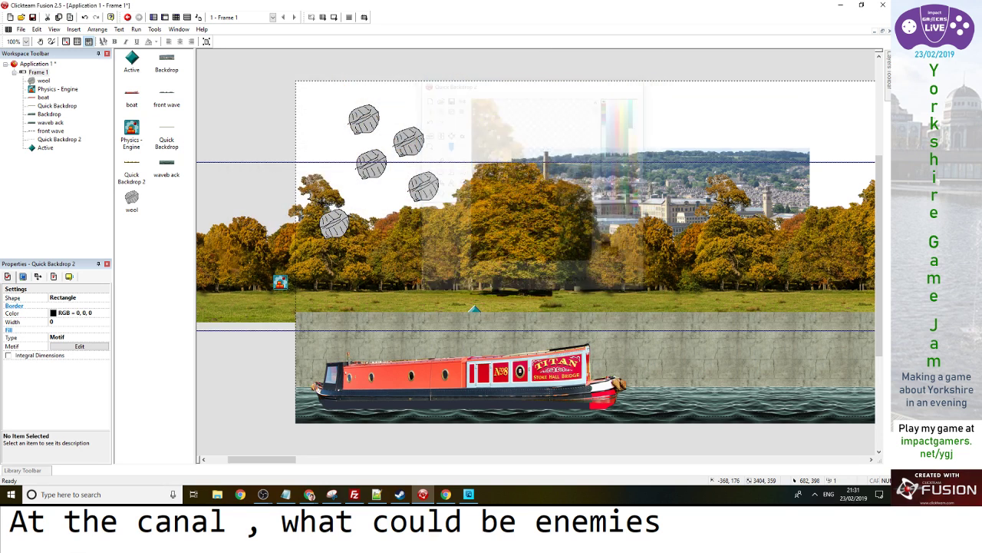
# Test-run the frame to check the scrolling tree backdrop, and close the running game
pyautogui.click(658, 126)
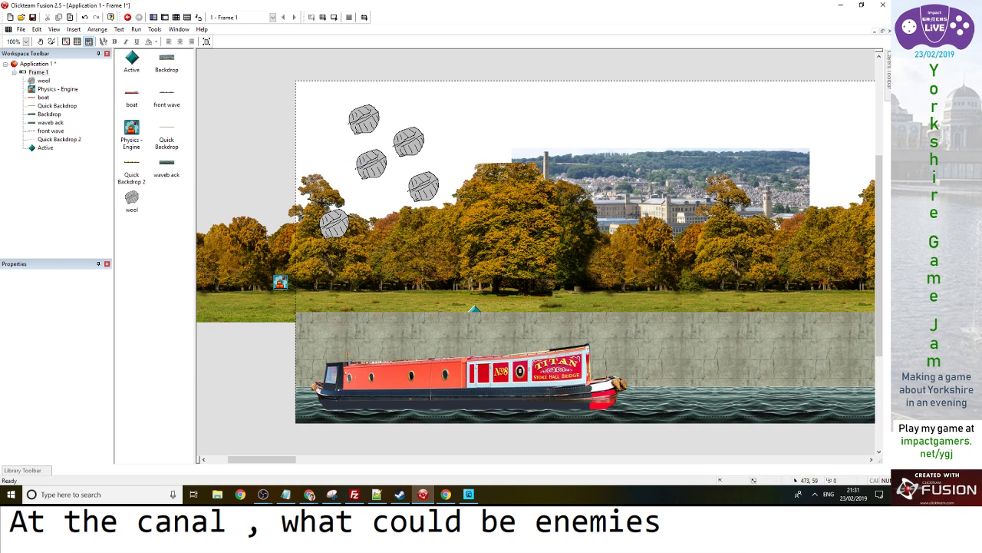
pyautogui.press('F7')
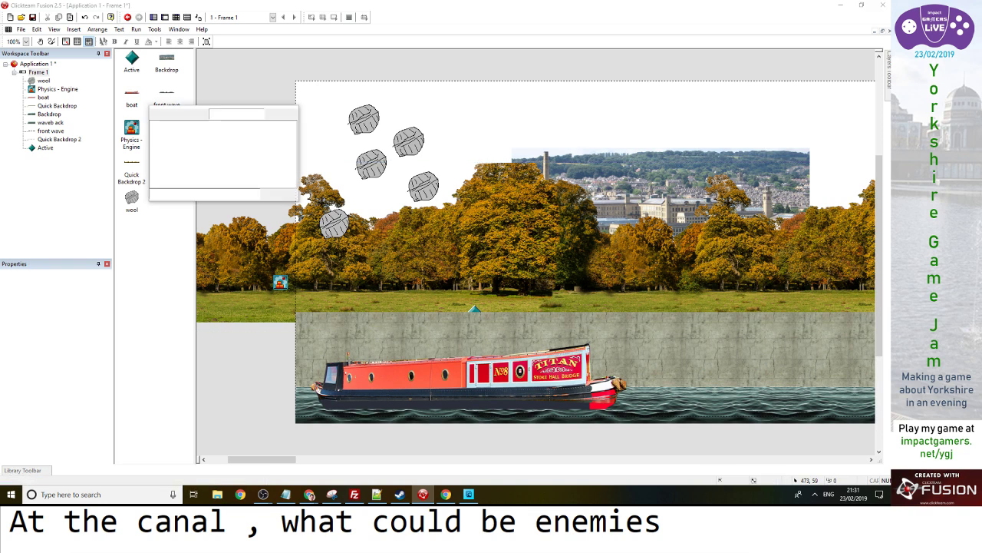
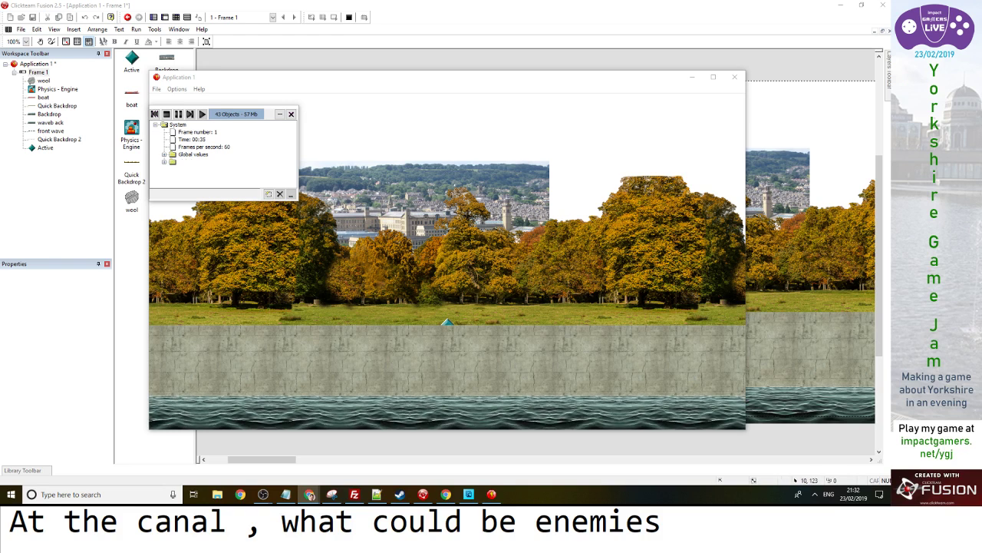
pyautogui.click(734, 85)
pyautogui.click(734, 76)
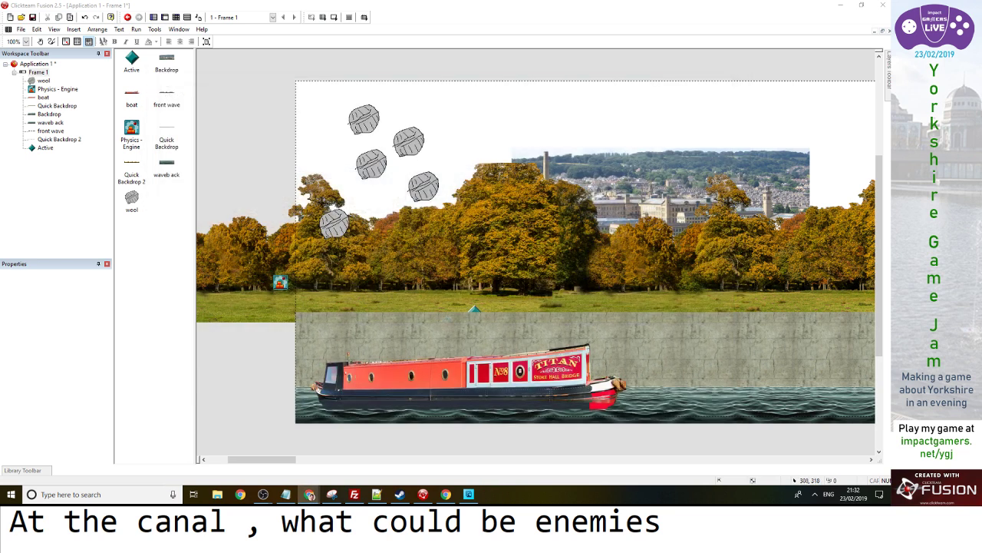
# Switch to Chrome, search the web for "pixabay" and open the Pixabay home page
pyautogui.click(574, 385)
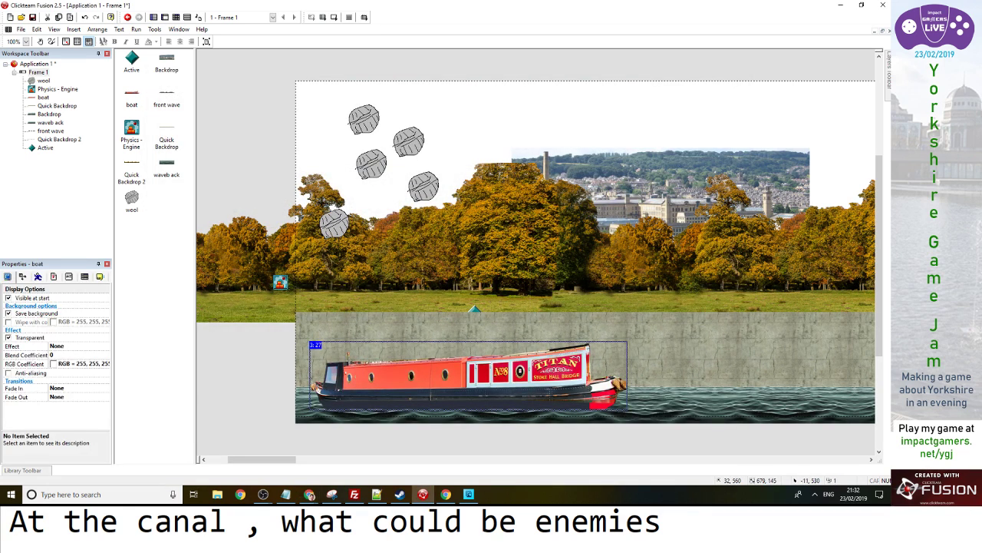
pyautogui.click(446, 495)
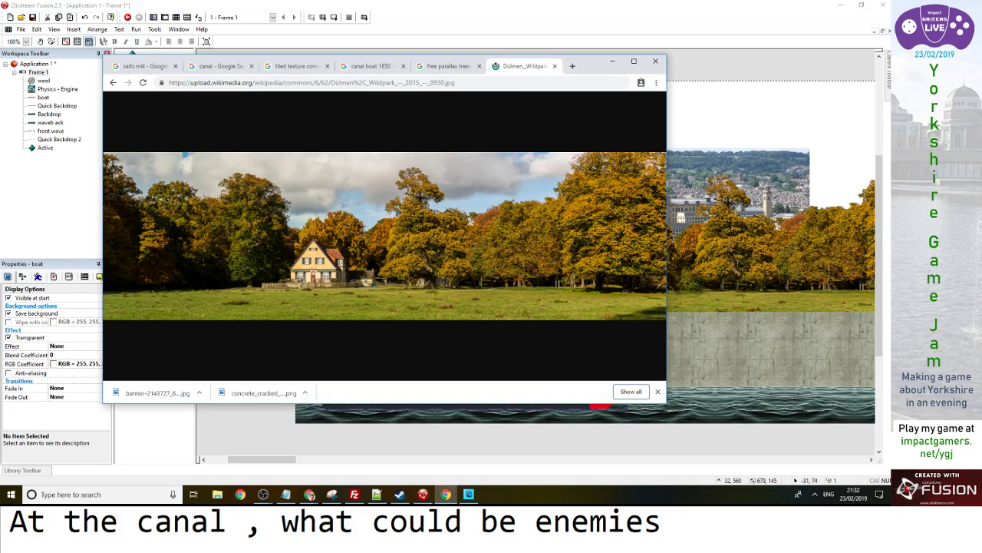
pyautogui.click(288, 83)
pyautogui.write('pixabay')
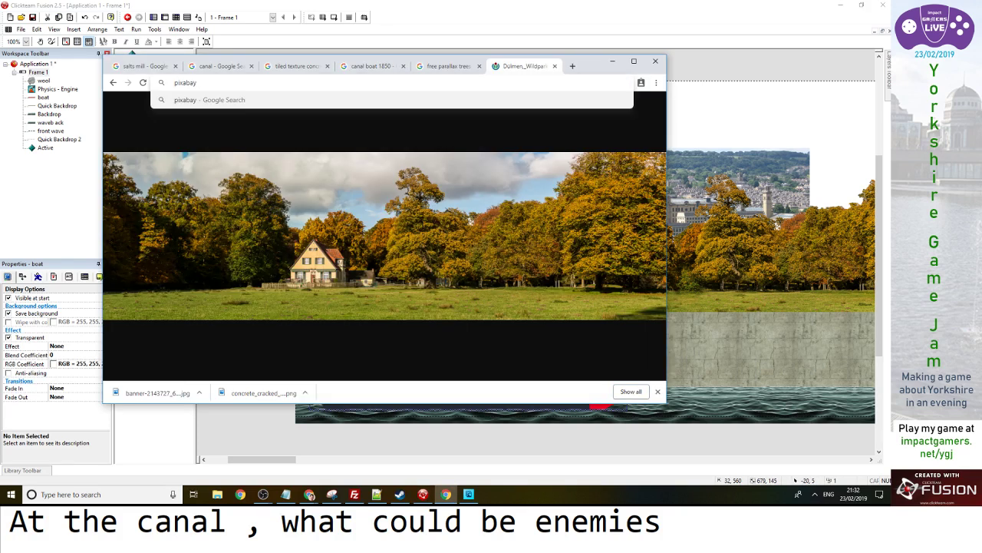
pyautogui.press('Return')
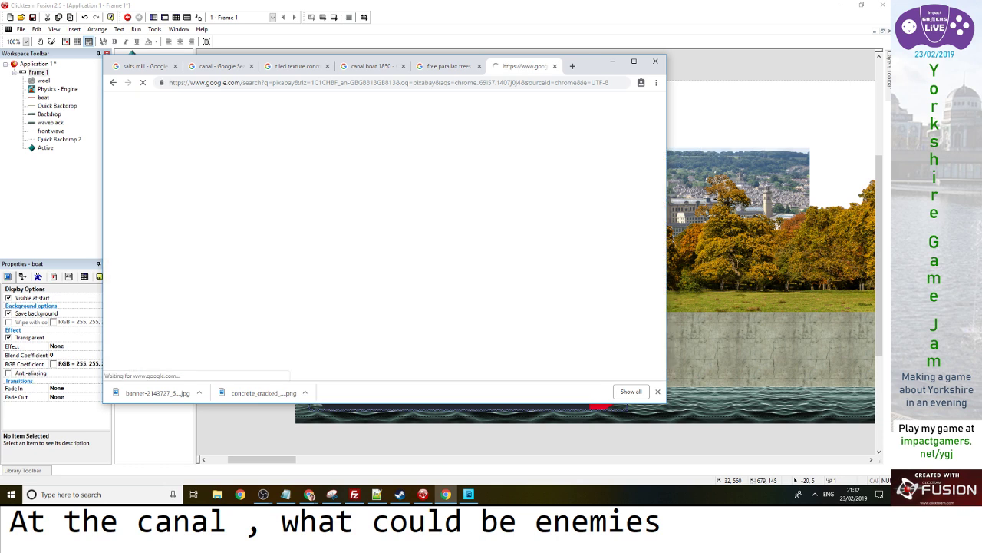
pyautogui.click(241, 249)
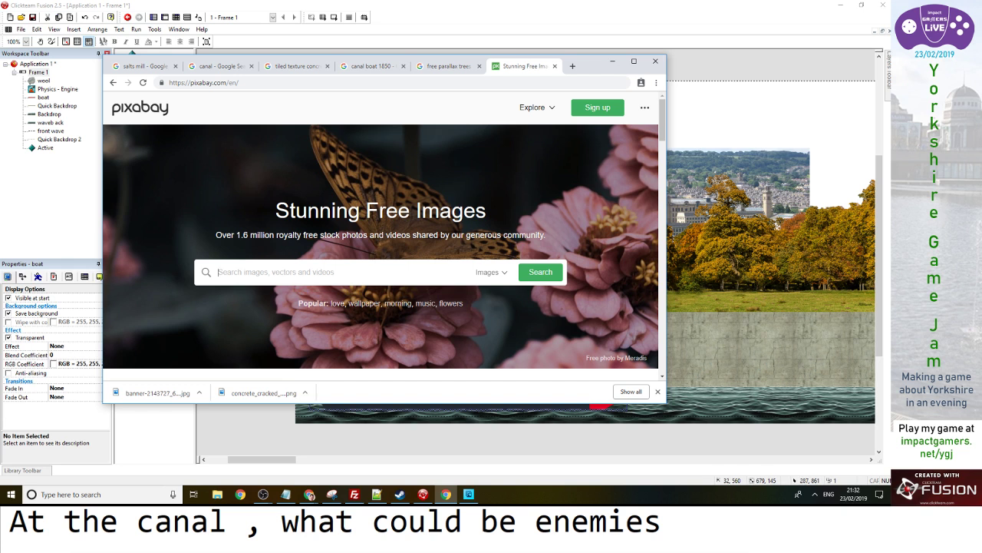
# Search Pixabay's images for "alpaca"
pyautogui.click(263, 495)
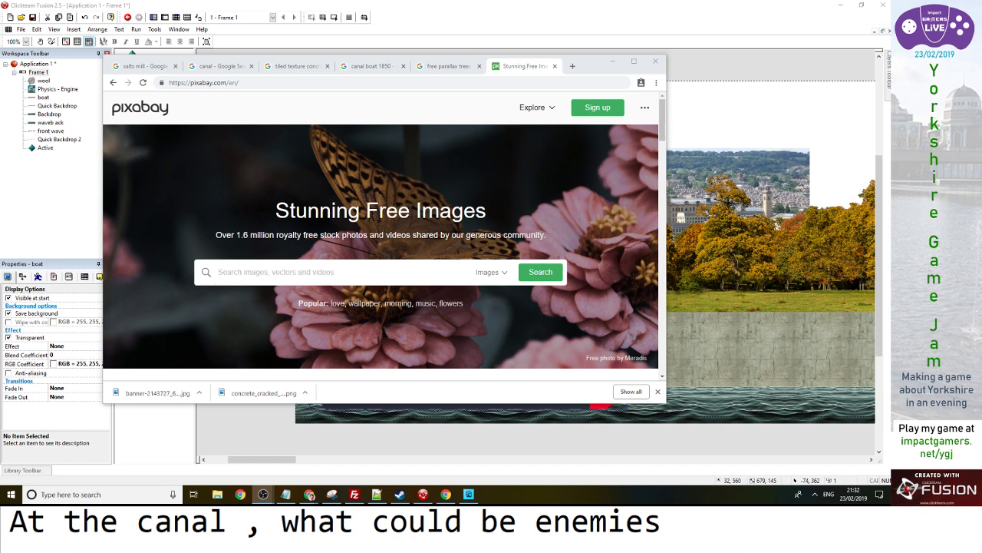
pyautogui.click(307, 271)
pyautogui.write('alpaca')
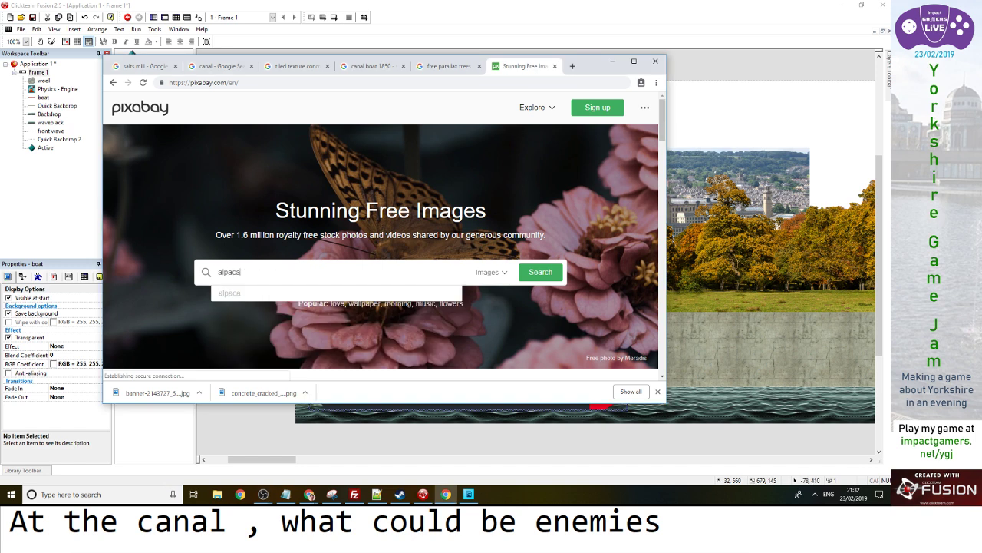
pyautogui.press('Return')
# Look through the first page of alpaca images in a maximized browser window for a suitable game sprite
pyautogui.scroll(-6, 384, 235)
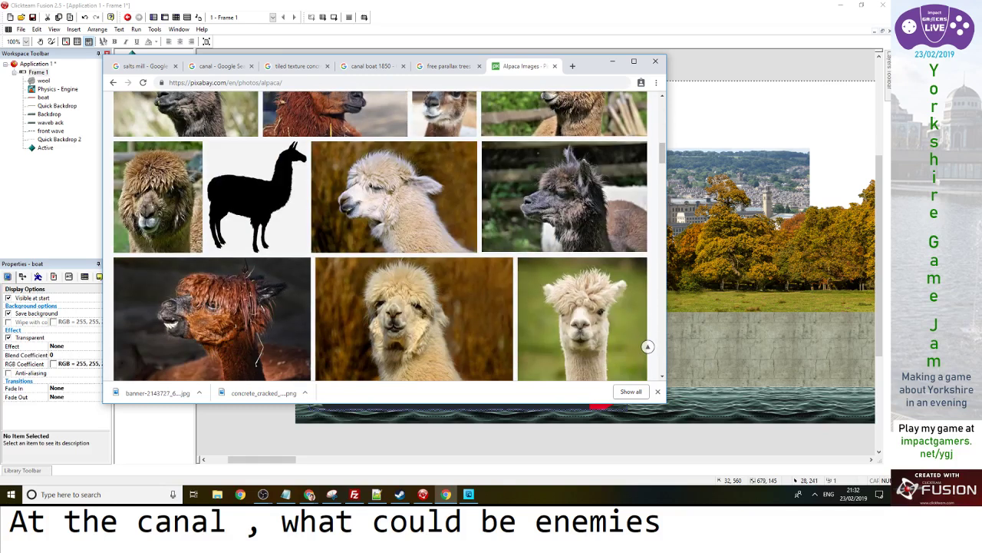
pyautogui.scroll(-3, 215, 330)
pyautogui.scroll(-2, 384, 236)
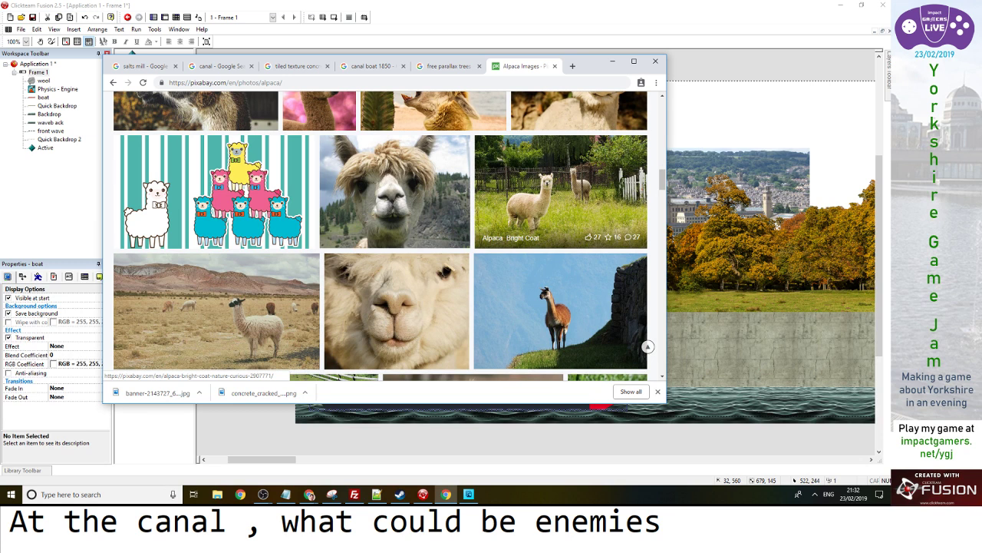
pyautogui.scroll(-4, 507, 154)
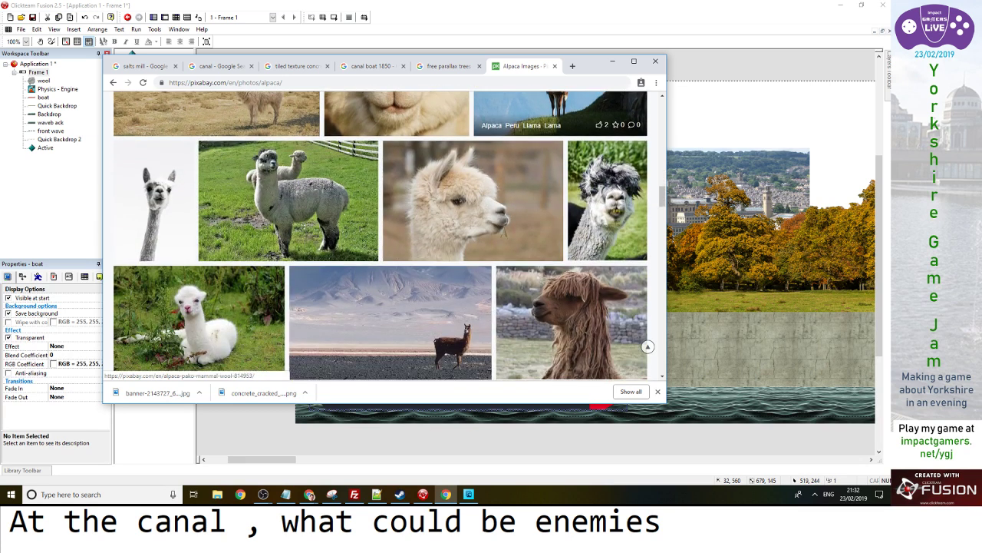
pyautogui.scroll(-5, 507, 154)
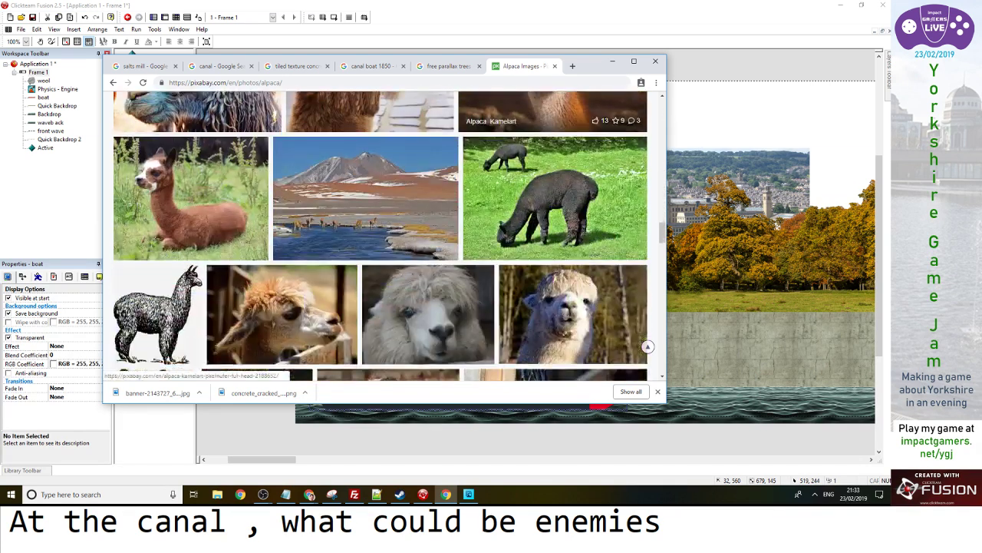
pyautogui.scroll(-6, 537, 215)
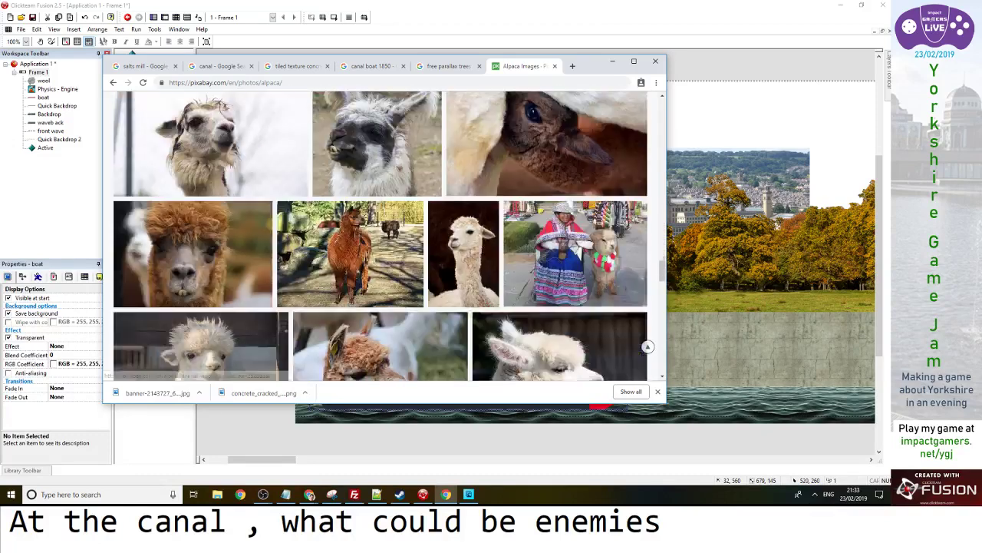
pyautogui.scroll(-4, 575, 230)
pyautogui.click(634, 60)
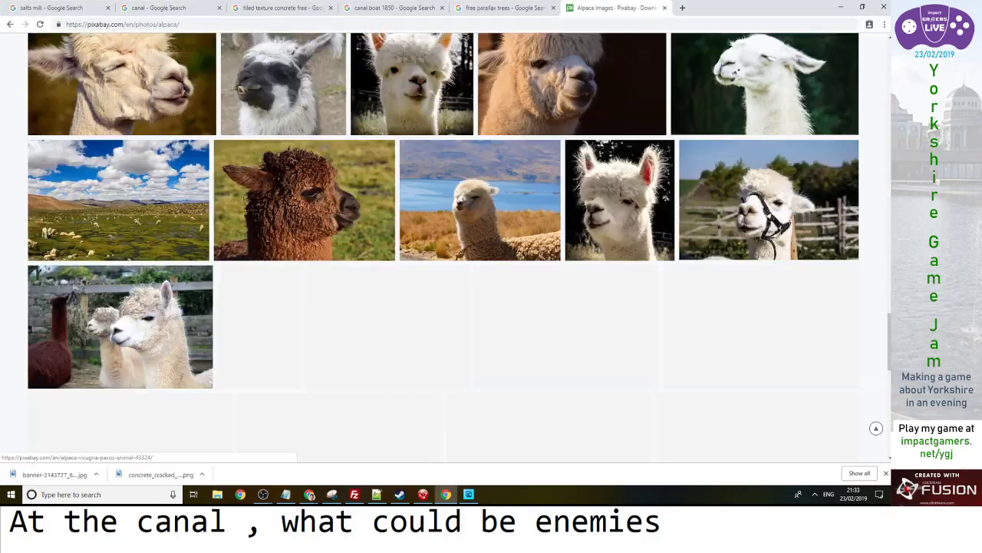
pyautogui.scroll(-3, 422, 100)
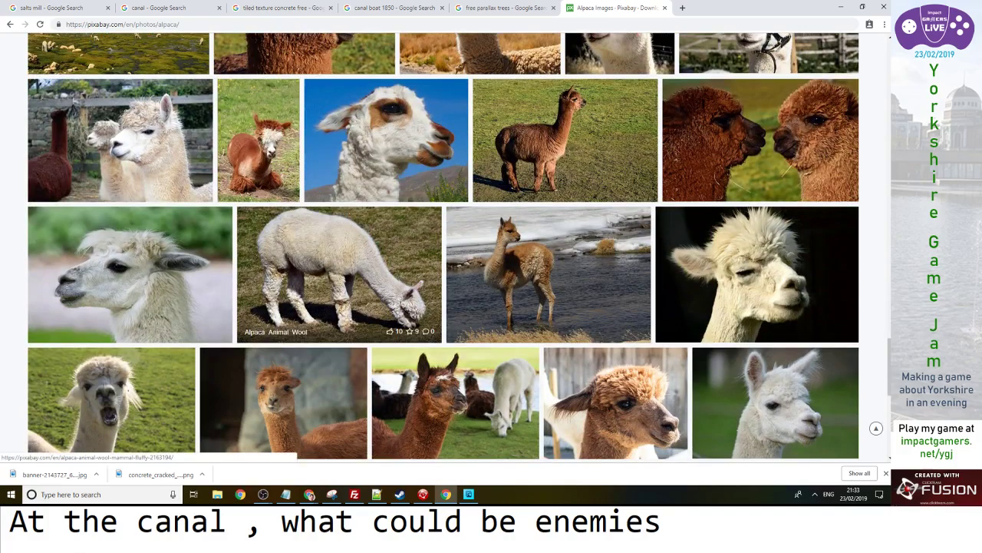
pyautogui.scroll(-2, 322, 196)
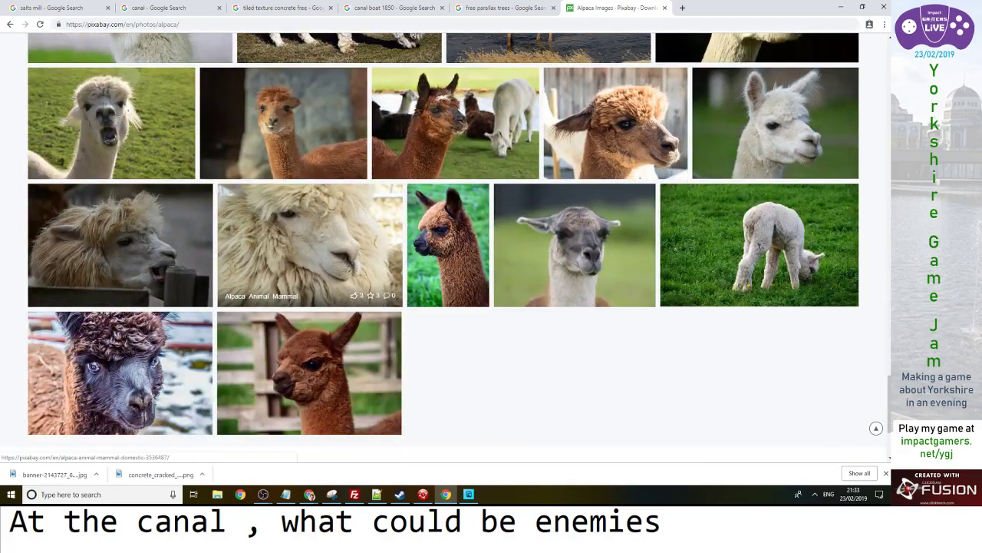
pyautogui.scroll(-2, 323, 200)
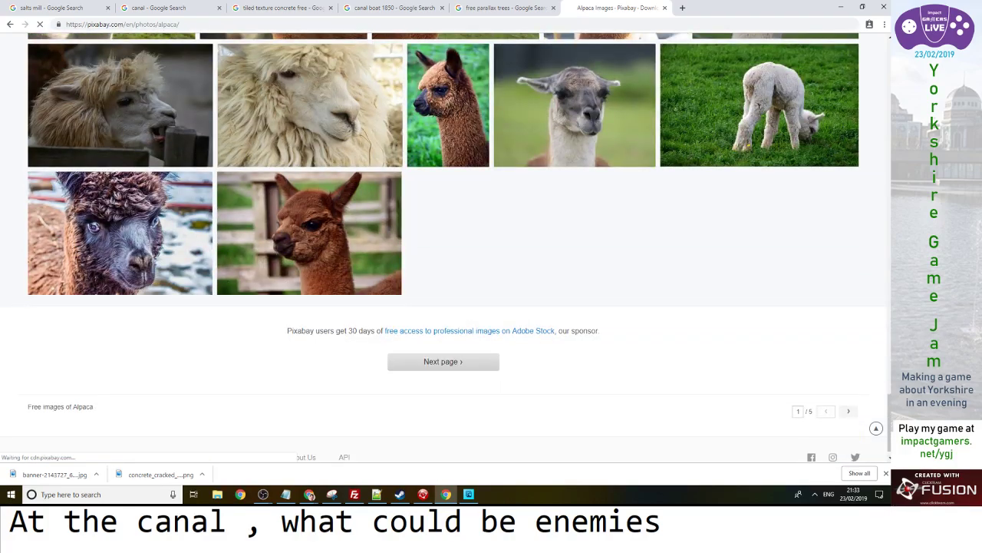
# Open the second page of alpaca results and examine its pictures for a usable full-body alpaca
pyautogui.click(445, 364)
pyautogui.scroll(-2, 525, 255)
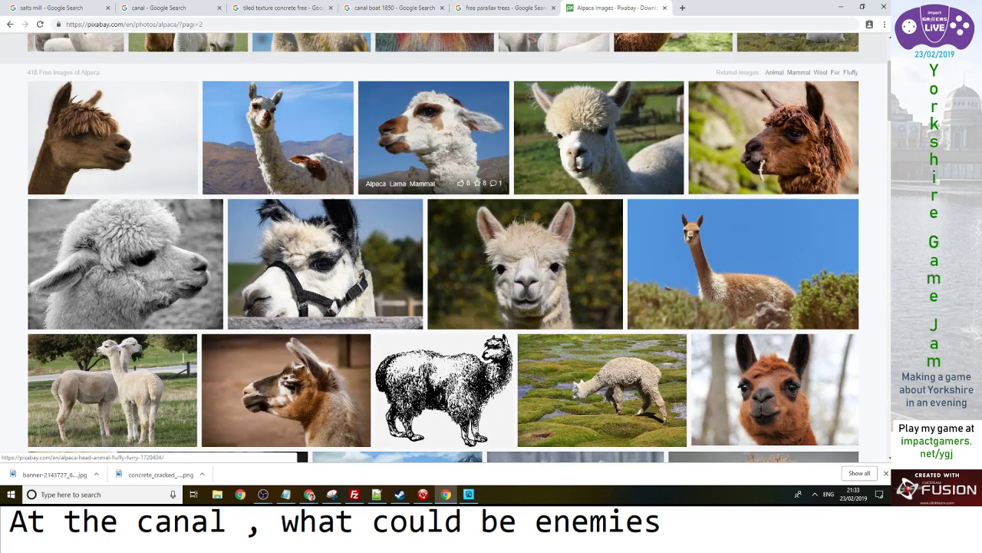
pyautogui.scroll(-1, 468, 284)
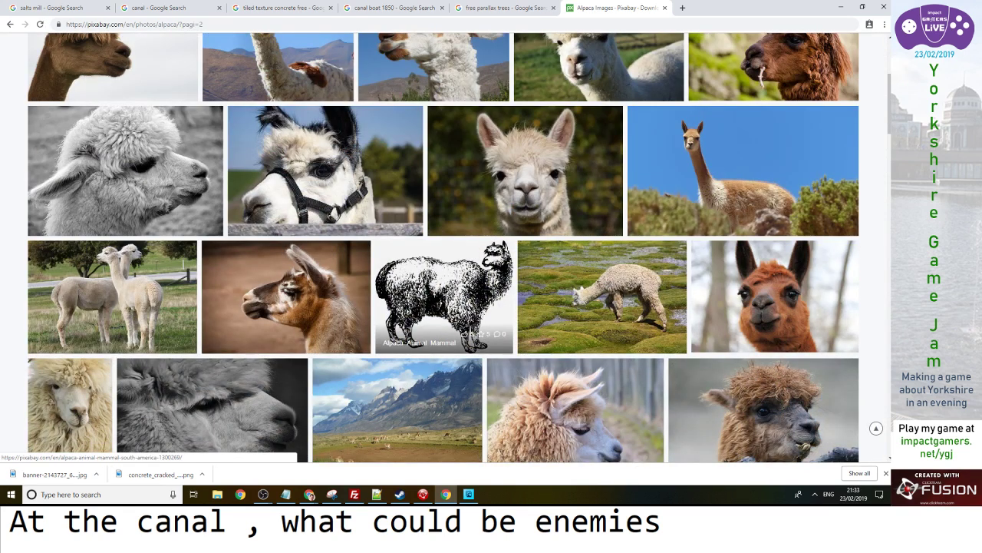
pyautogui.scroll(-2, 445, 245)
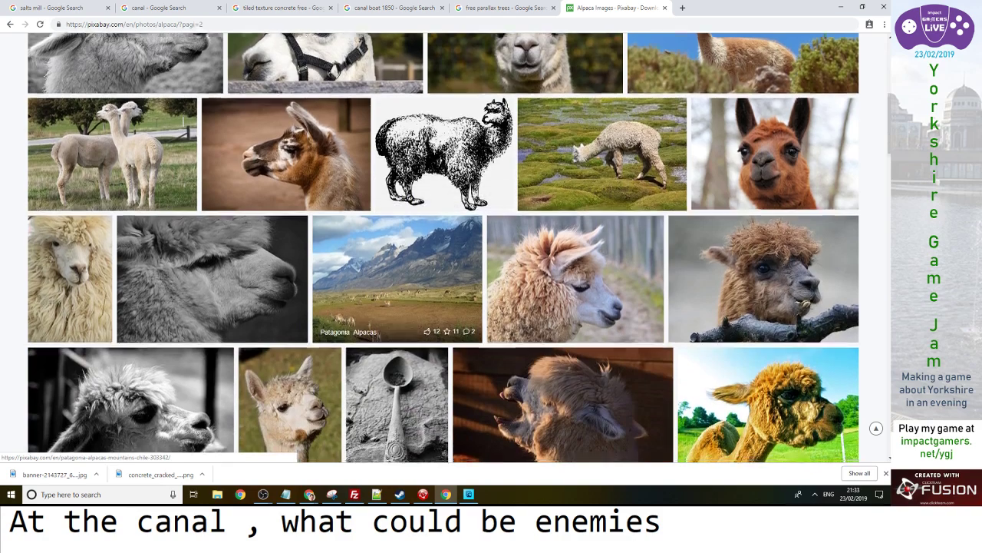
pyautogui.scroll(-1, 445, 245)
pyautogui.scroll(-3, 445, 246)
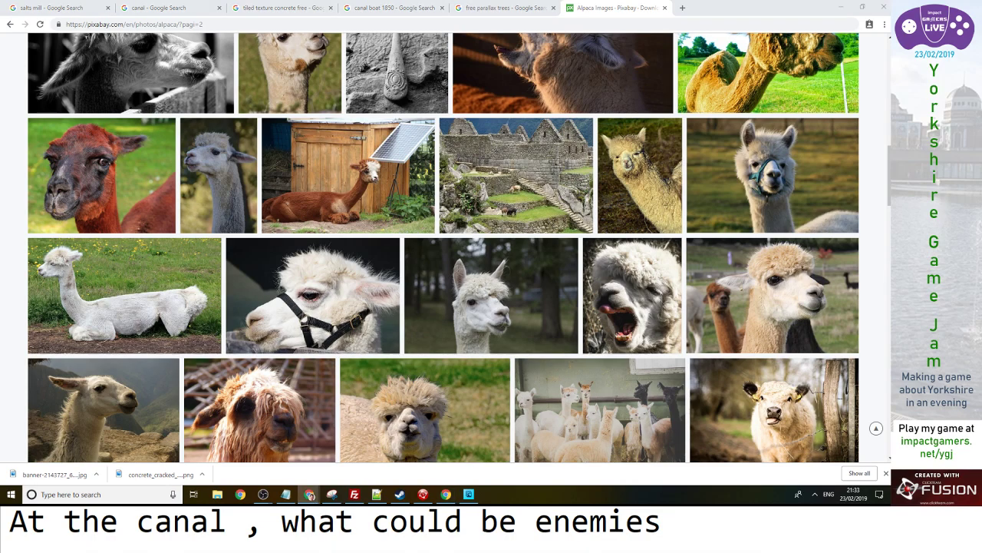
pyautogui.scroll(-4, 392, 230)
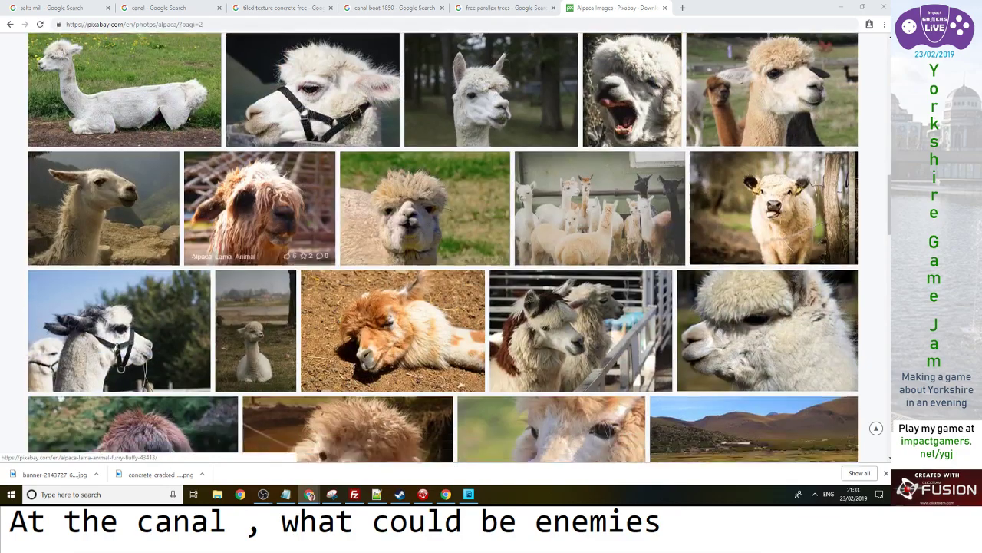
pyautogui.scroll(-10, 393, 230)
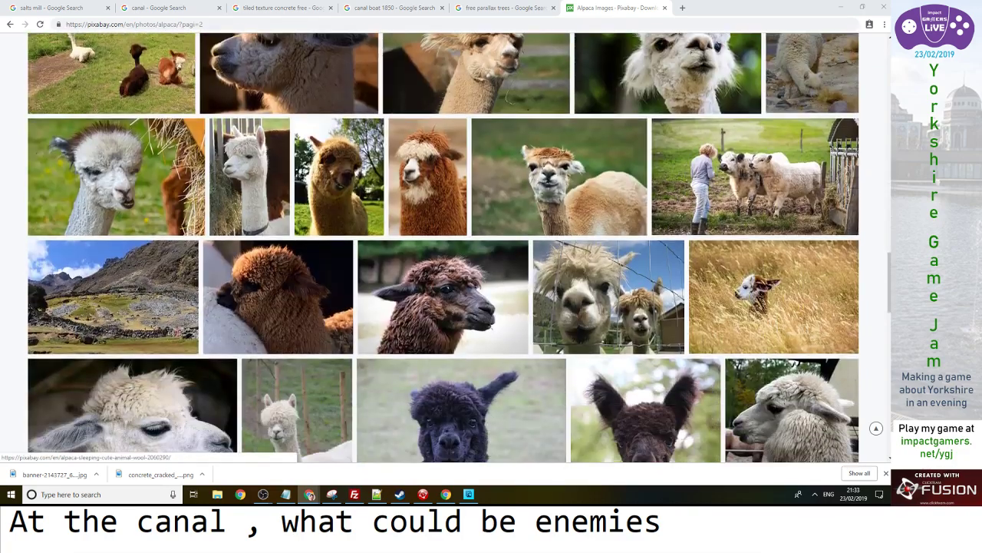
pyautogui.scroll(-10, 393, 231)
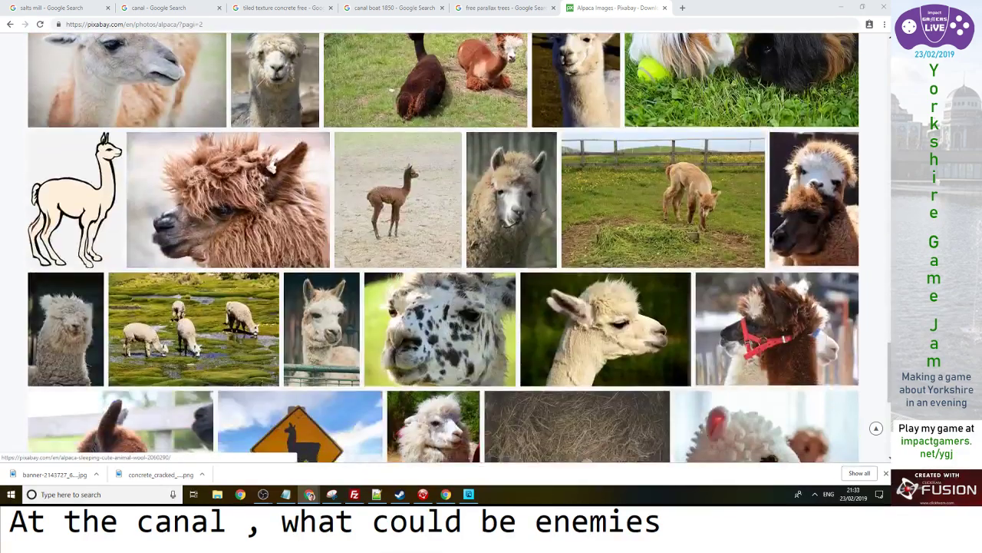
pyautogui.scroll(-2, 393, 230)
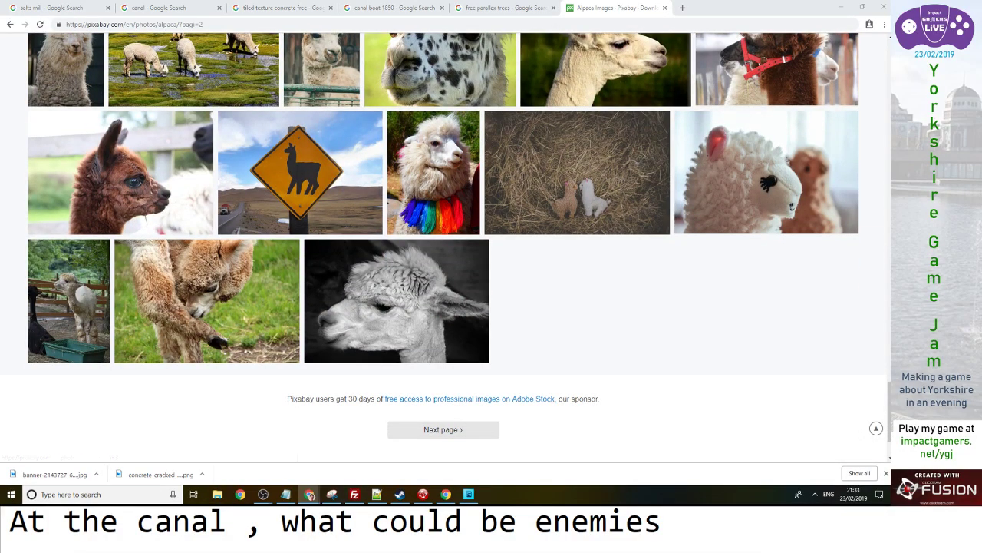
# Return to the first page of alpaca results and open the full-body photo of two cream alpacas by a fence
pyautogui.scroll(2, 430, 226)
pyautogui.scroll(20, 434, 295)
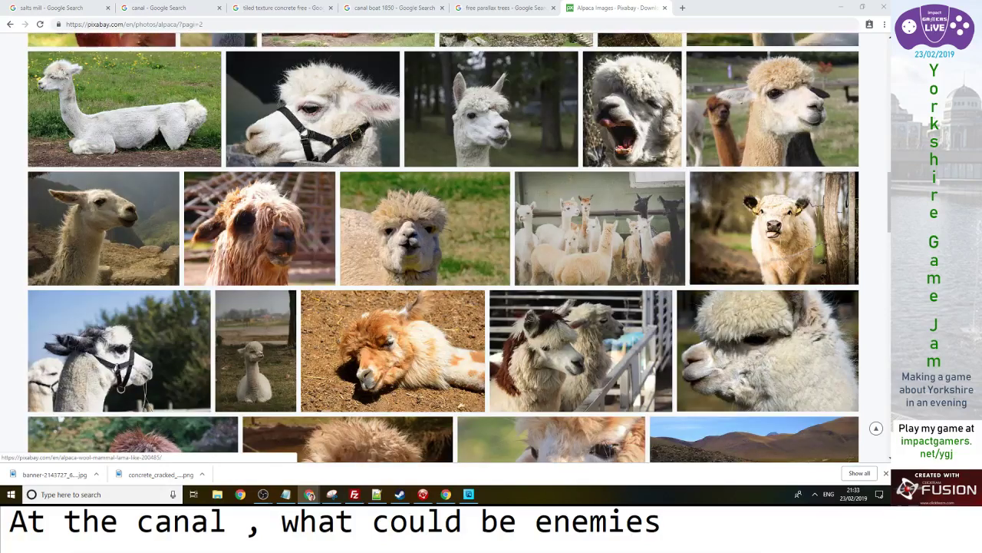
pyautogui.scroll(10, 434, 295)
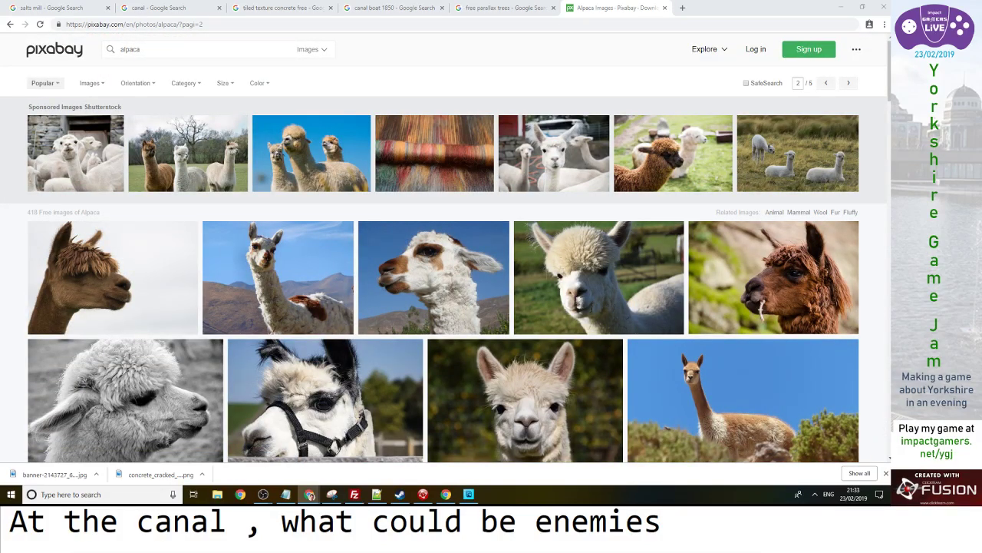
pyautogui.click(10, 25)
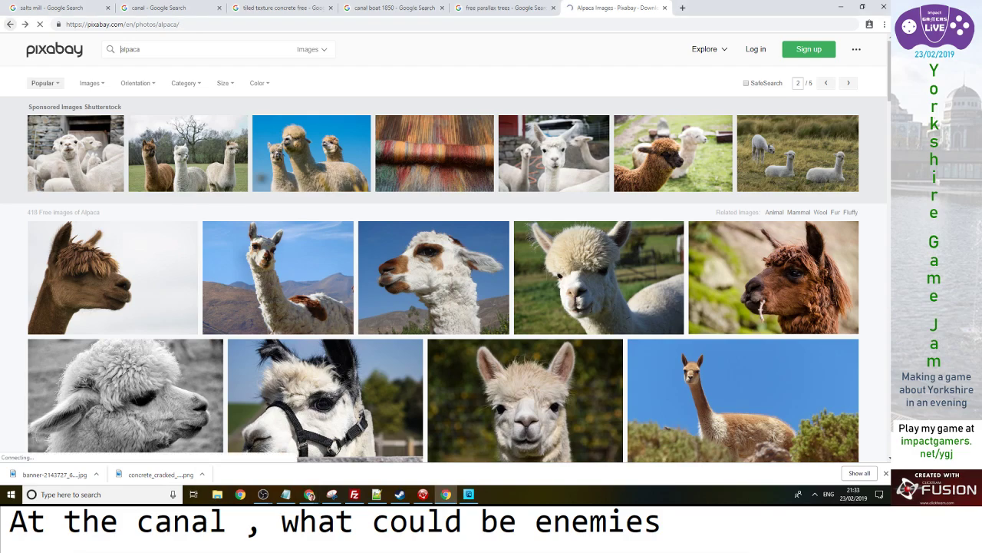
pyautogui.scroll(5, 576, 337)
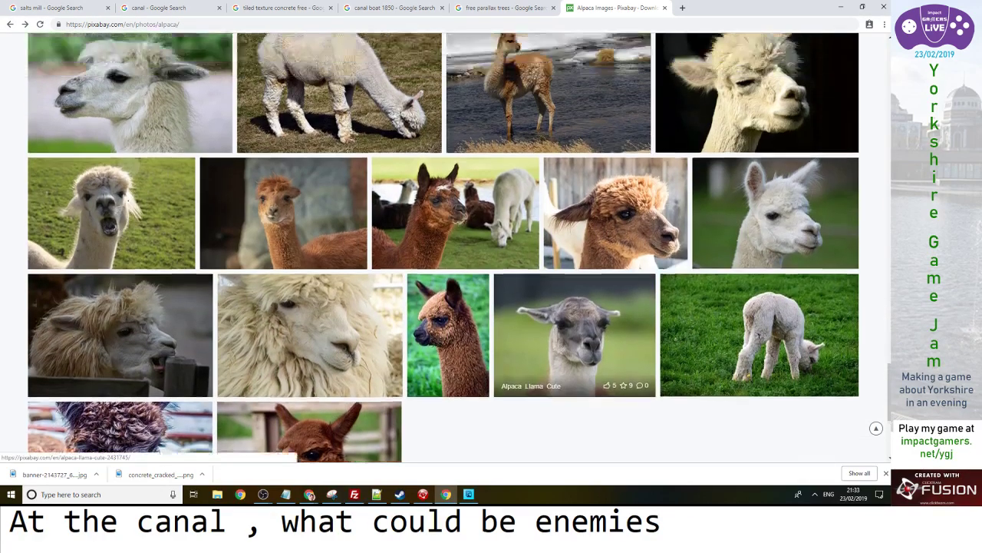
pyautogui.scroll(2, 575, 338)
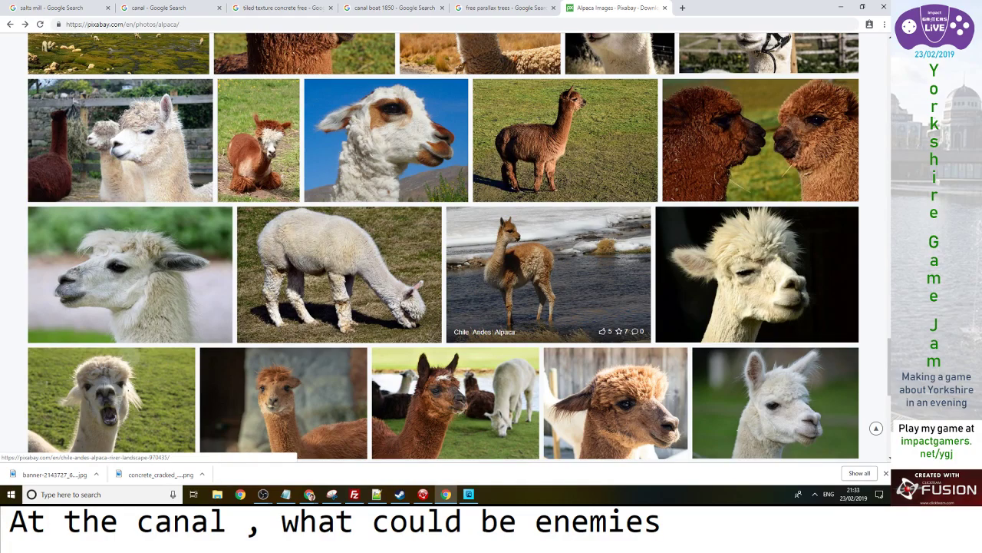
pyautogui.scroll(8, 576, 338)
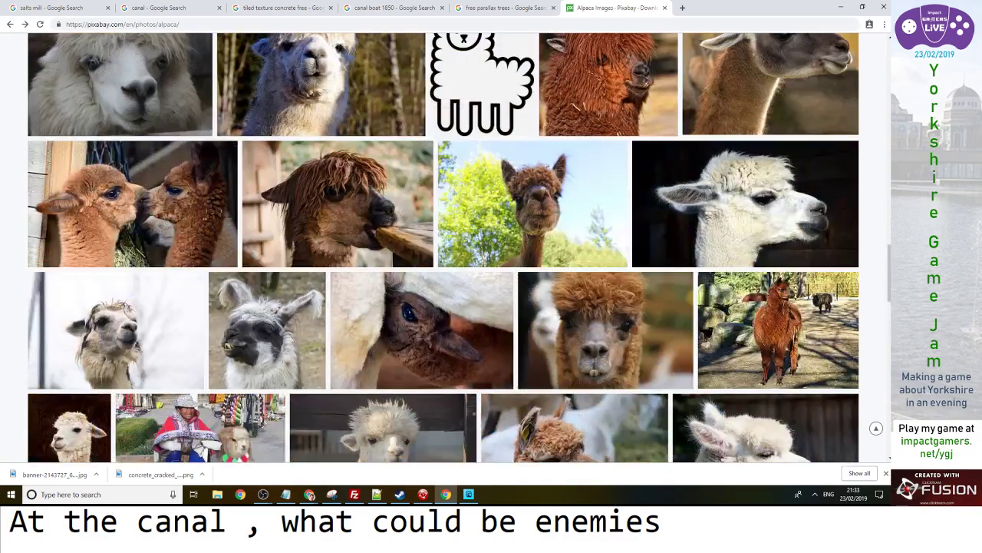
pyautogui.scroll(-1, 383, 361)
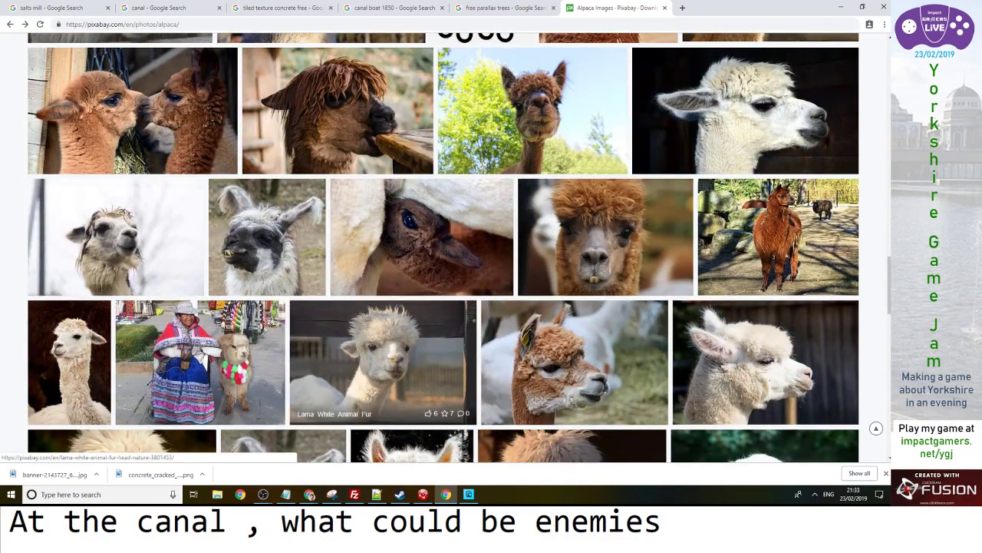
pyautogui.scroll(8, 384, 361)
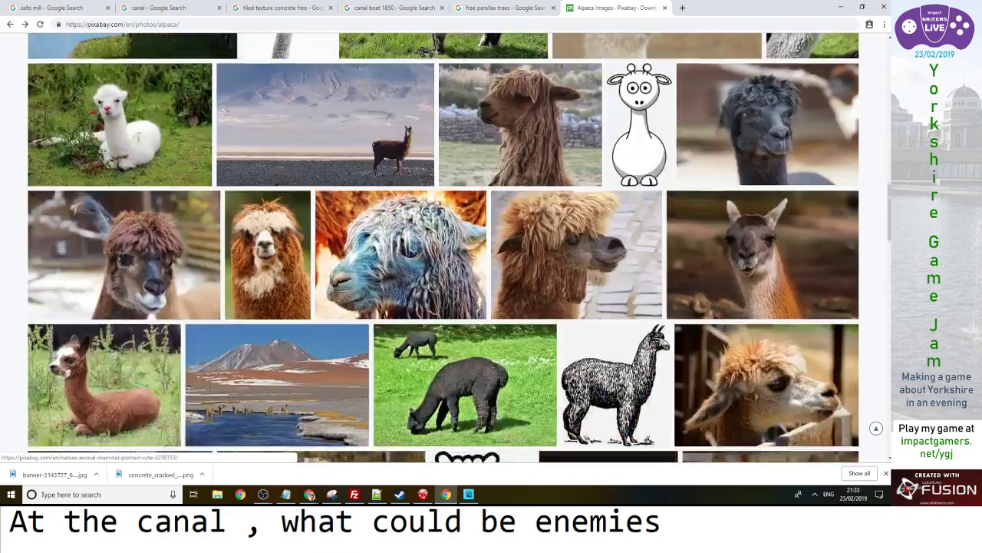
pyautogui.scroll(1, 330, 307)
pyautogui.scroll(2, 330, 307)
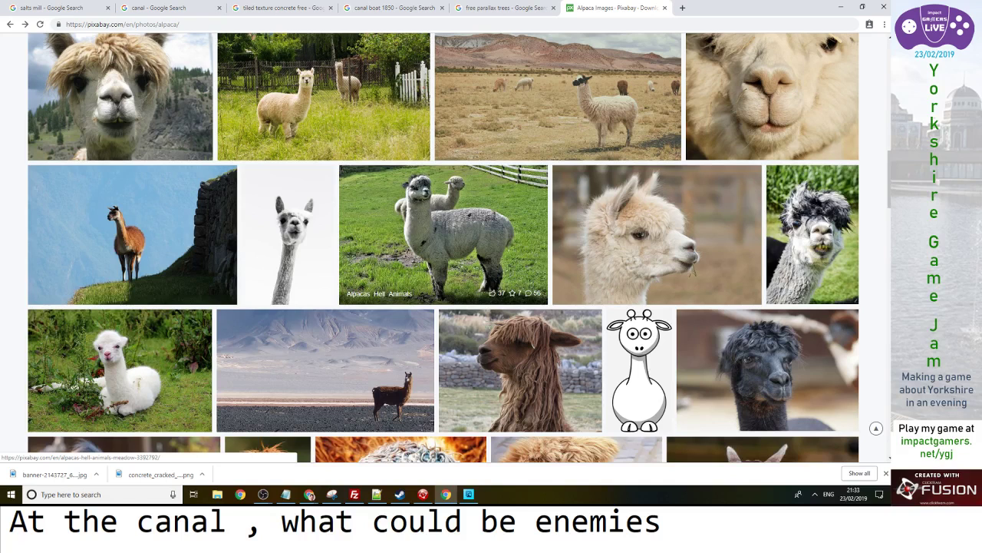
pyautogui.scroll(1, 384, 199)
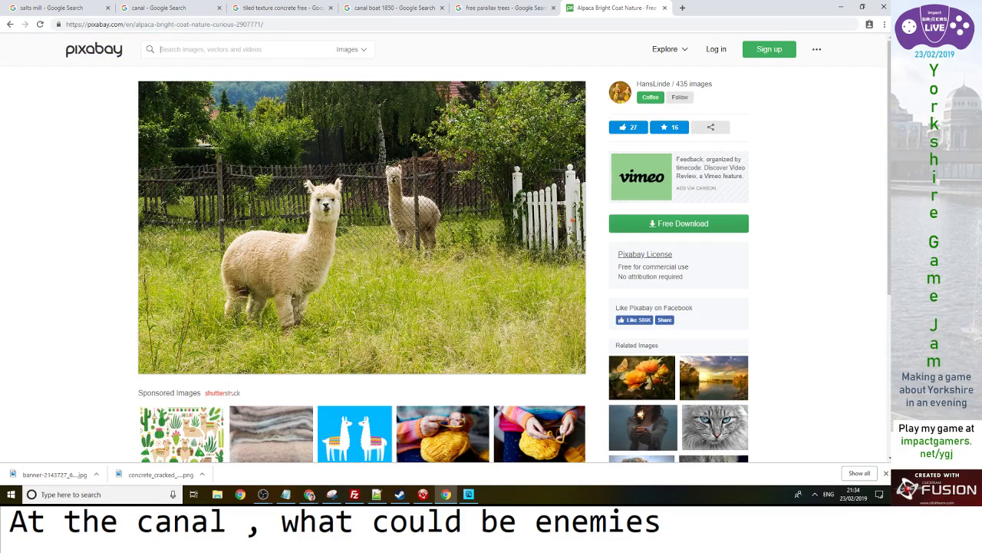
# Download the alpaca photo in the 1280×836 size, completing the bridge-image verification
pyautogui.click(679, 224)
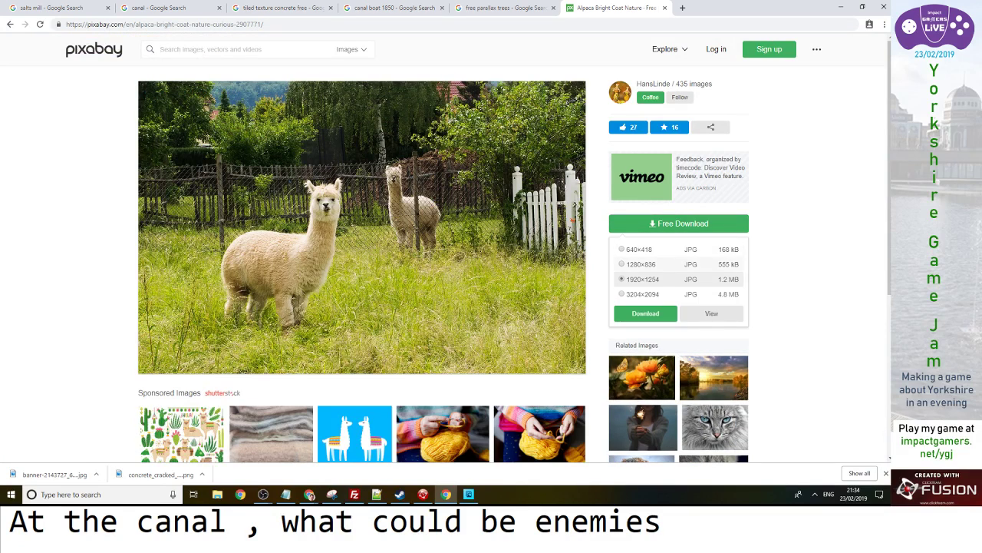
pyautogui.click(645, 313)
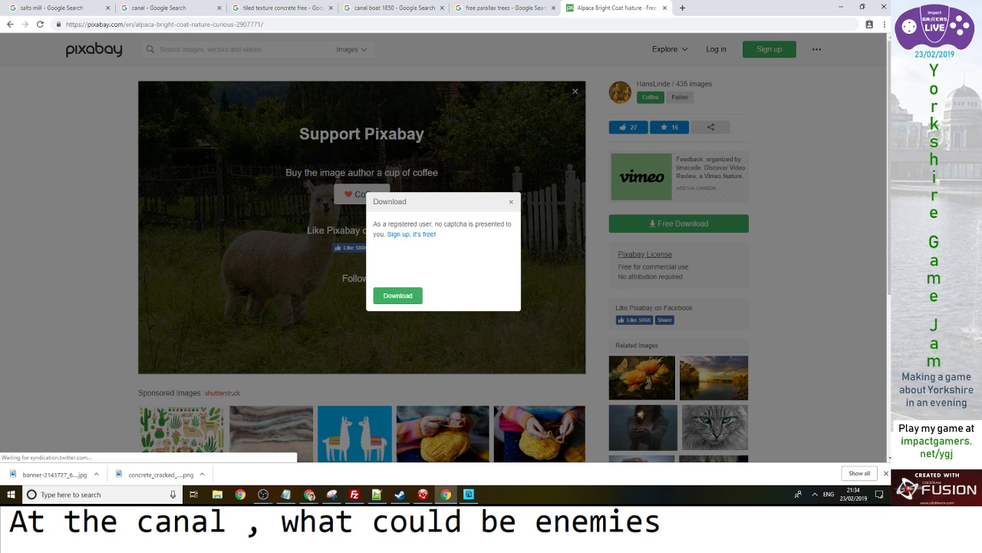
pyautogui.click(386, 261)
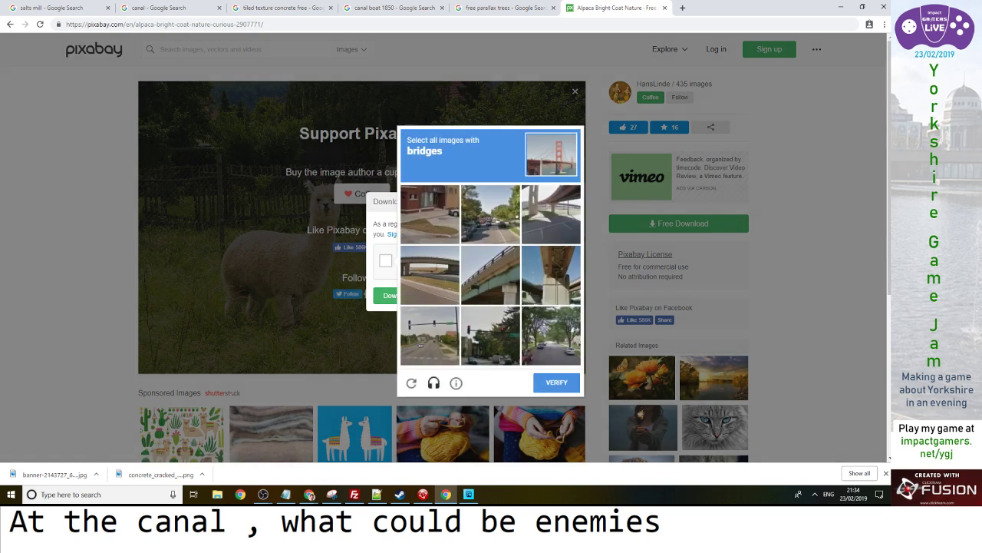
pyautogui.click(385, 261)
pyautogui.click(491, 275)
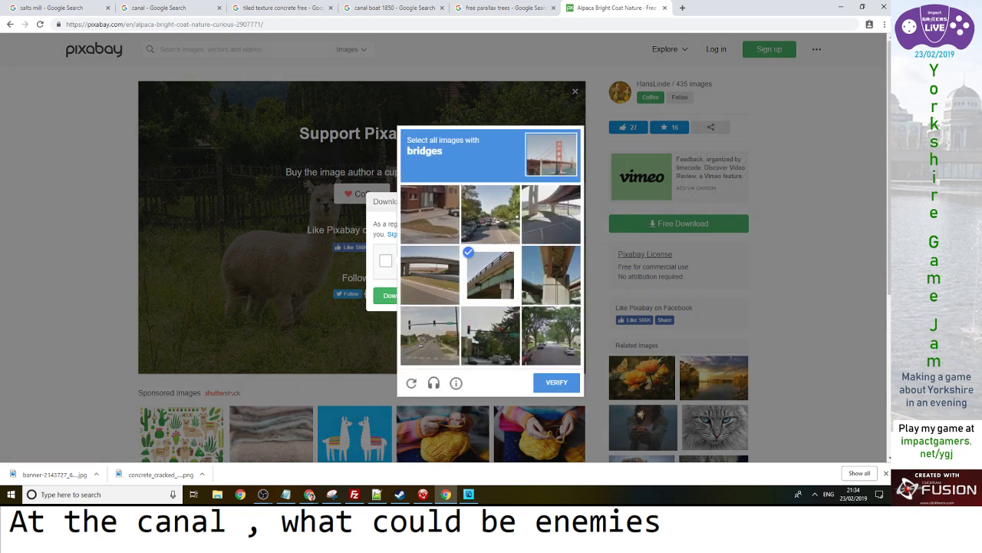
pyautogui.click(551, 274)
pyautogui.click(551, 214)
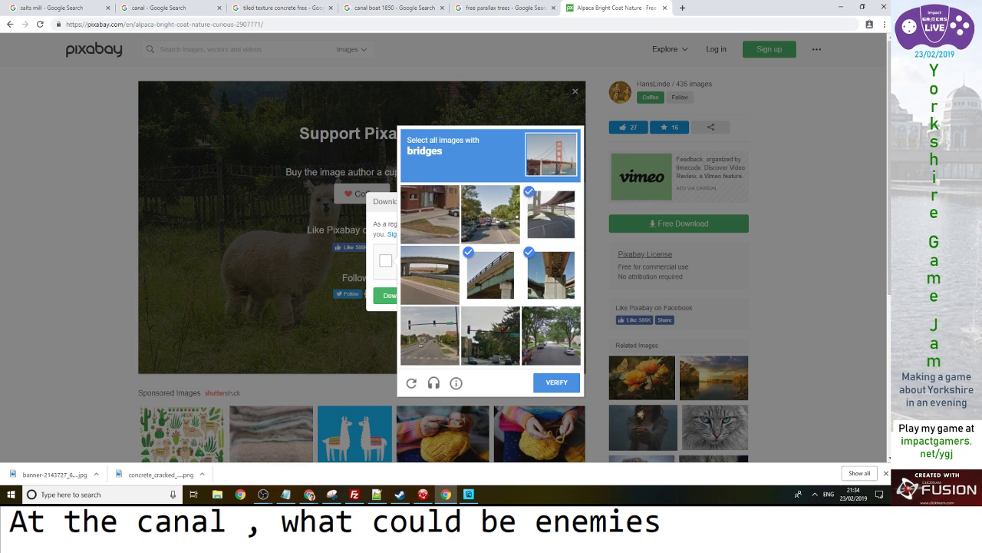
pyautogui.click(430, 275)
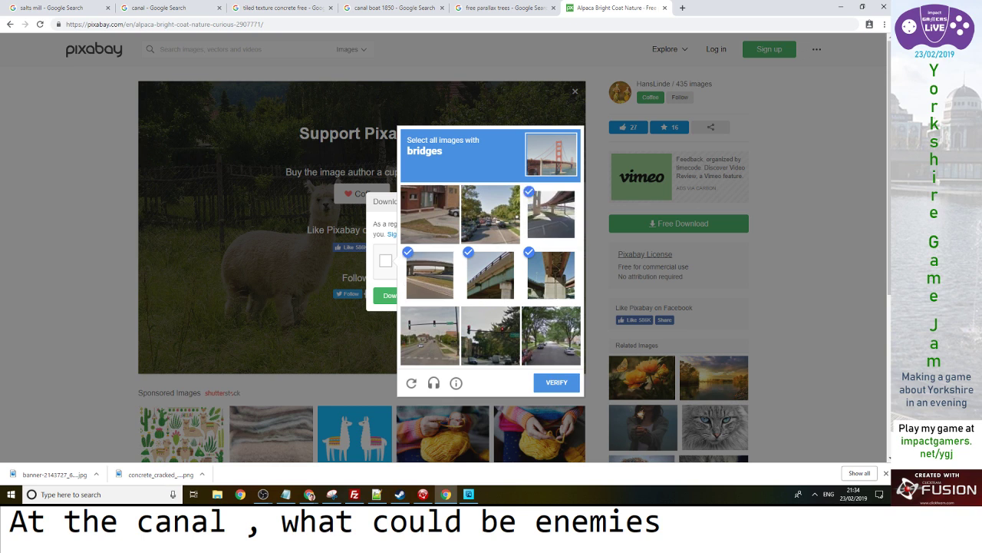
pyautogui.click(557, 382)
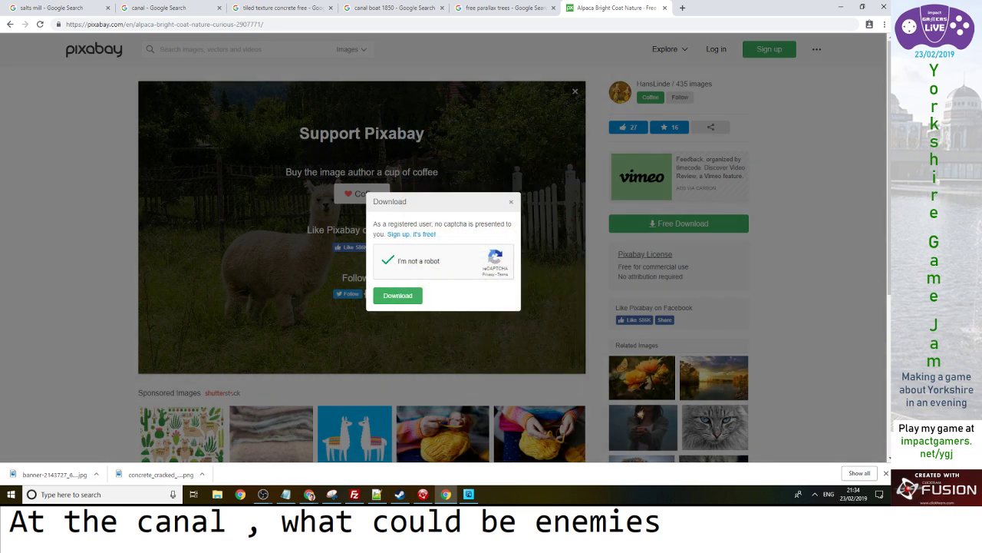
pyautogui.click(397, 296)
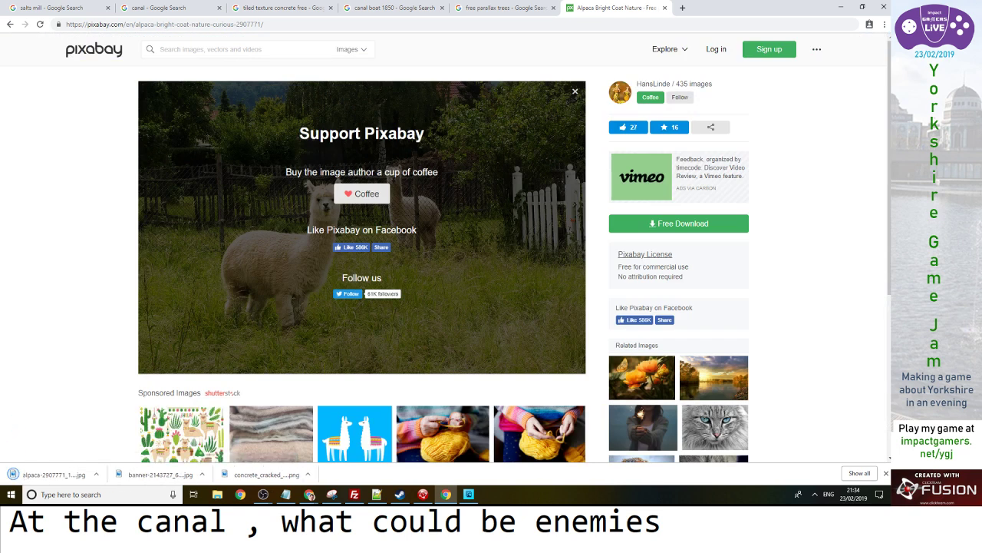
# Switch to Photoshop Elements, open alpaca-2907771_1280.jpg and quick-select the background around the front alpaca, undoing strokes that stray onto the animal
pyautogui.click(469, 495)
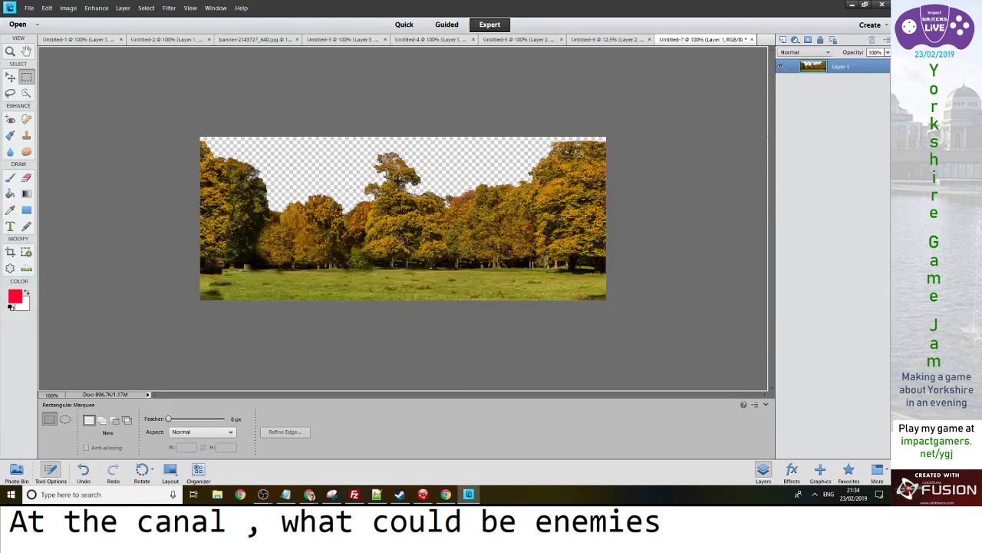
pyautogui.press('a')
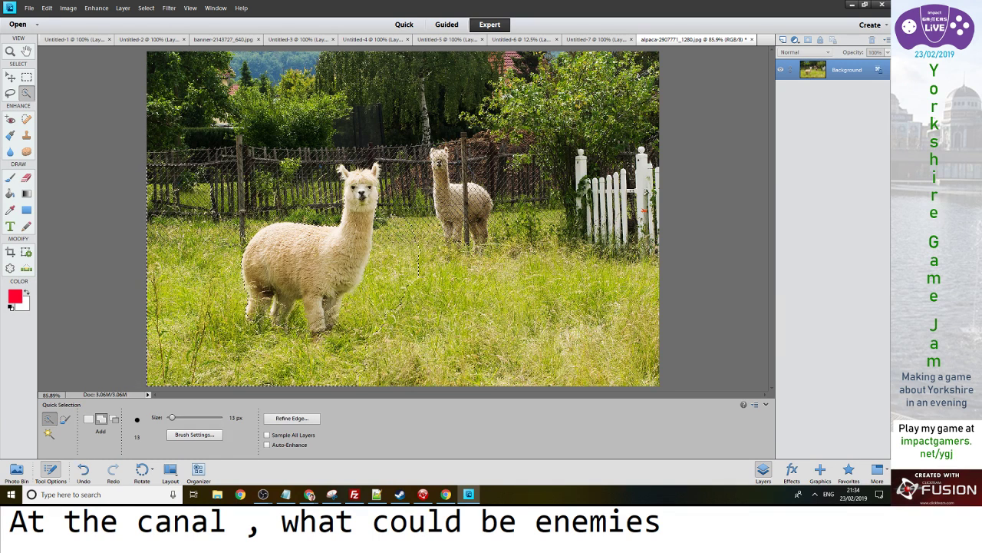
pyautogui.hotkey('ctrl', 'z')
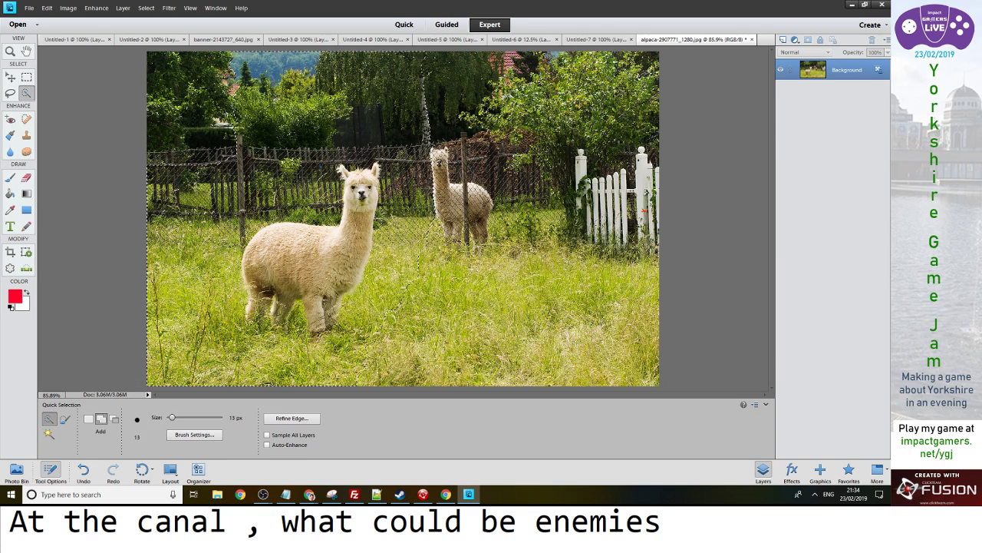
pyautogui.hotkey('ctrl', 'z')
pyautogui.hotkey('ctrl', 'z')
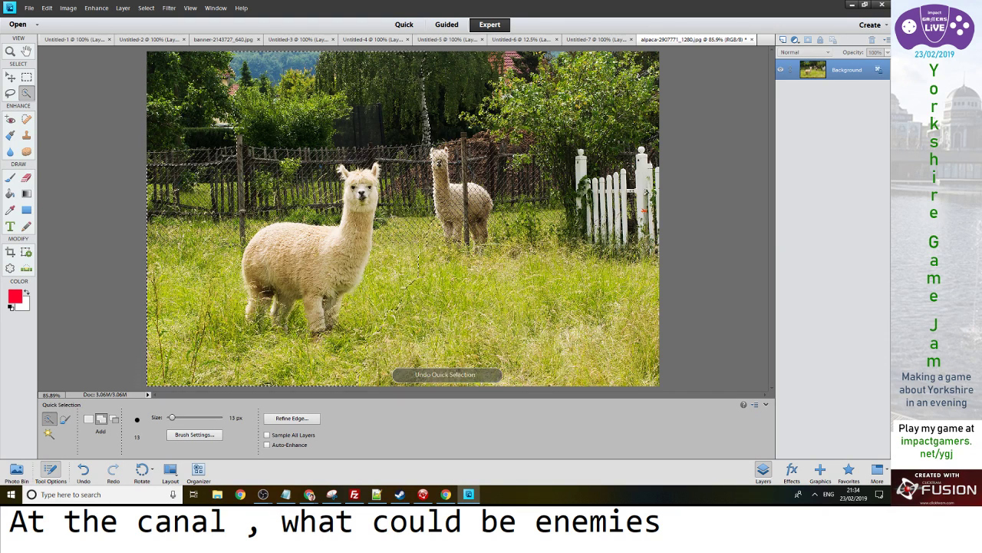
# Refine the selection edge around the front alpaca by subtracting its legs, invert the selection and copy it to a new layer
pyautogui.press('alt')
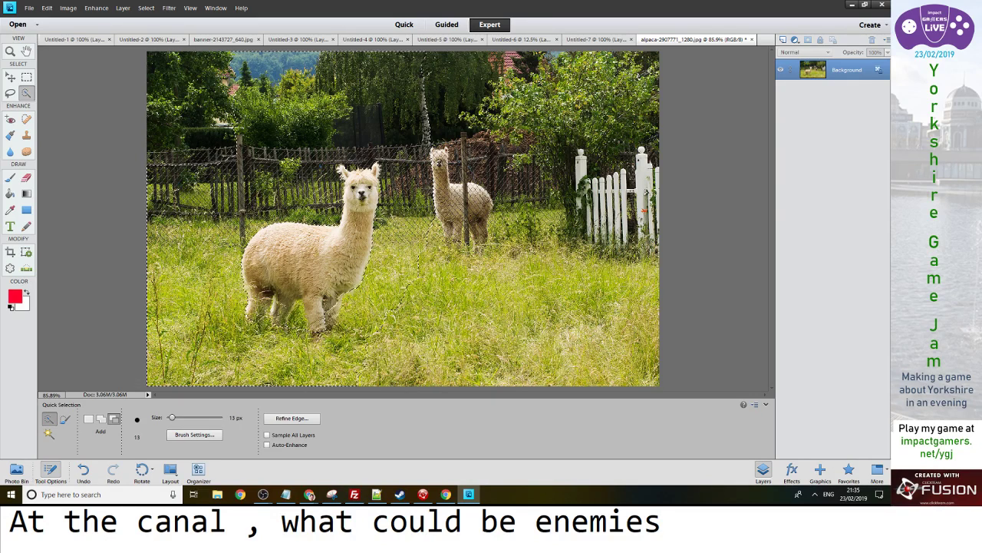
pyautogui.press('alt')
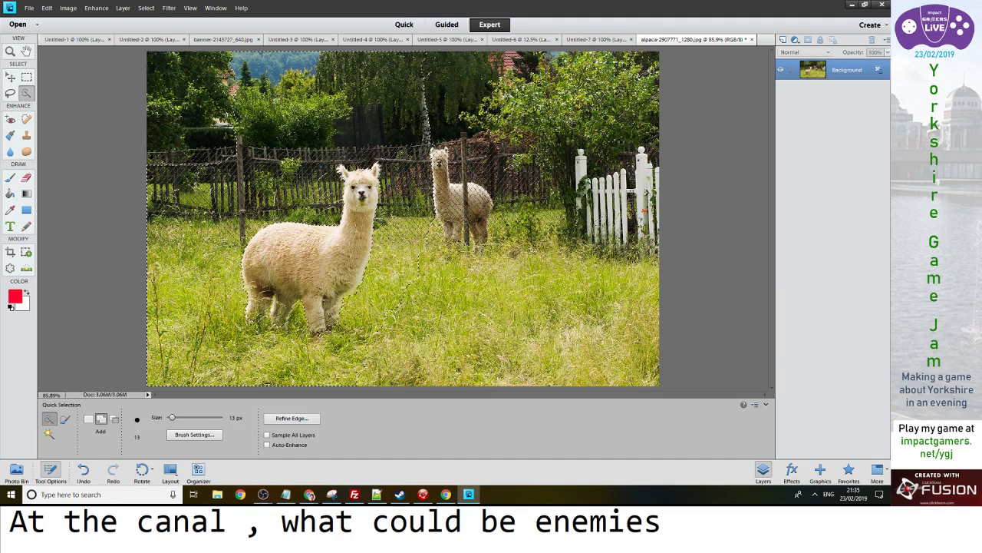
pyautogui.hotkey('ctrl', 'j')
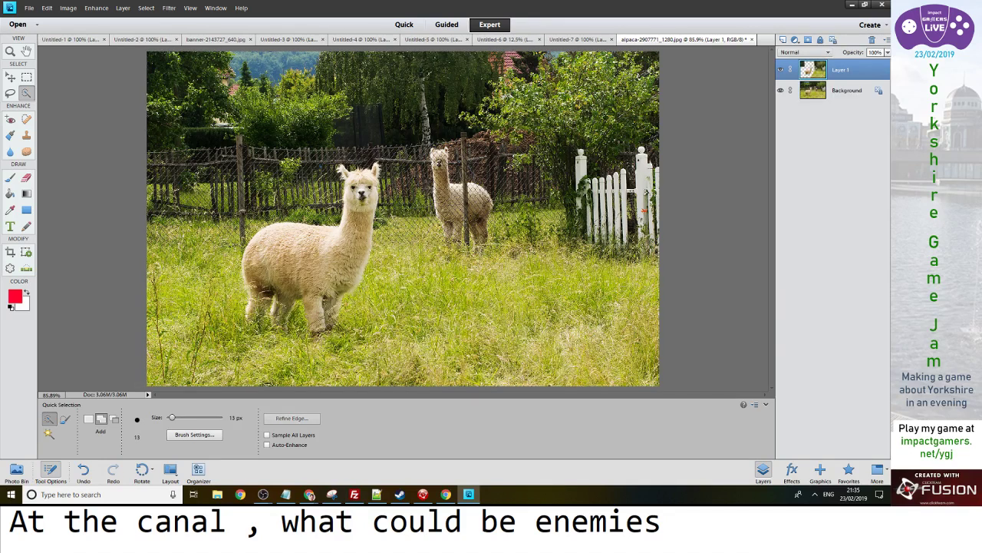
# Hide the Background layer and delete the leftover trees left of the alpaca with the Lasso, setting its feather to 0 px
pyautogui.press('l')
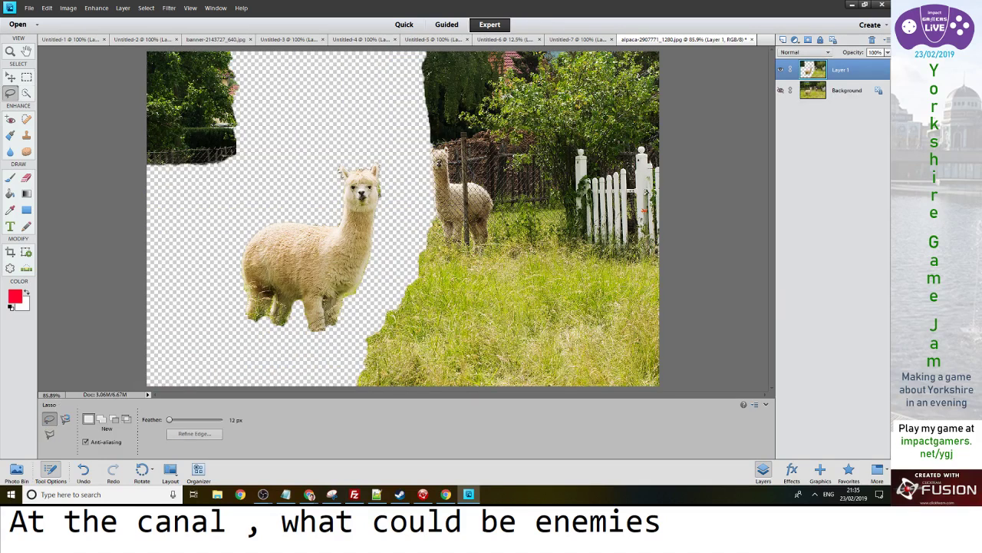
pyautogui.moveTo(210, 201); pyautogui.dragTo(142, 57)
pyautogui.press('Delete')
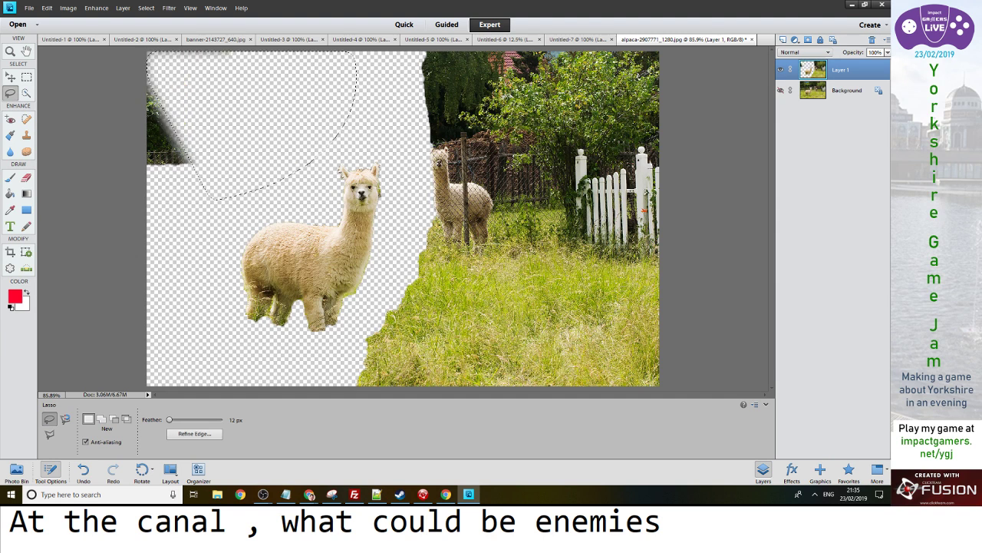
pyautogui.hotkey('ctrl', 'd')
pyautogui.moveTo(169, 420); pyautogui.dragTo(166, 420)
pyautogui.moveTo(146, 192)
pyautogui.mouseDown()
pyautogui.moveTo(313, 50)
pyautogui.moveTo(143, 50)
pyautogui.mouseUp()
pyautogui.press('Delete')
pyautogui.hotkey('ctrl', 'd')
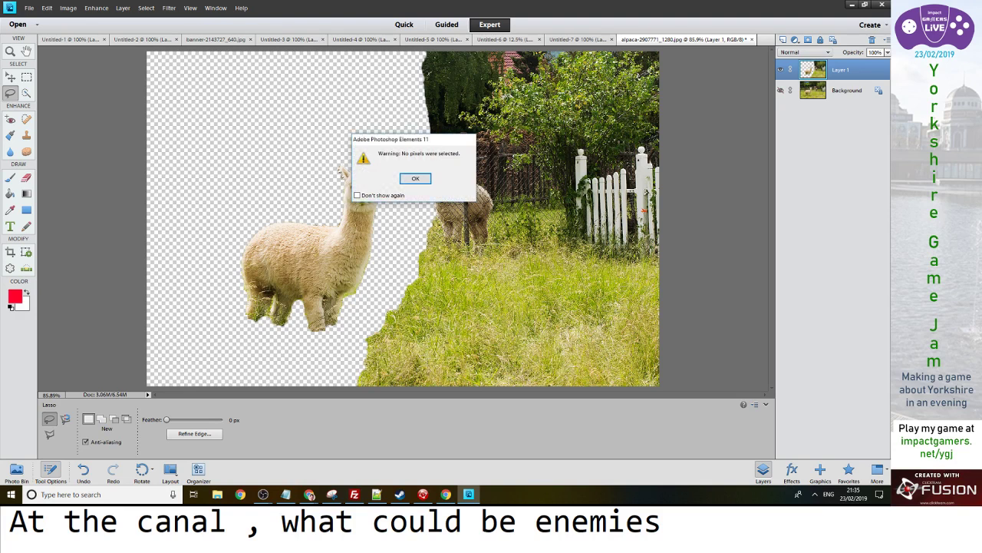
pyautogui.press('Return')
# Delete most of the leftover garden, second alpaca and grass to the right of the front alpaca using lasso selections
pyautogui.moveTo(398, 92)
pyautogui.mouseDown()
pyautogui.moveTo(405, 285)
pyautogui.moveTo(396, 104)
pyautogui.mouseUp()
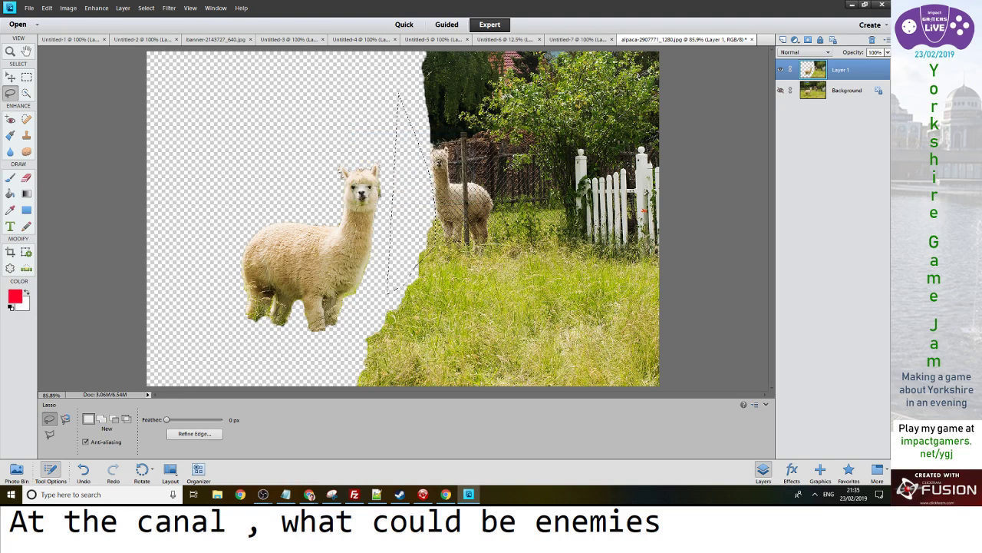
pyautogui.press('Delete')
pyautogui.hotkey('ctrl', 'd')
pyautogui.moveTo(382, 286)
pyautogui.mouseDown()
pyautogui.moveTo(360, 377)
pyautogui.moveTo(662, 77)
pyautogui.mouseUp()
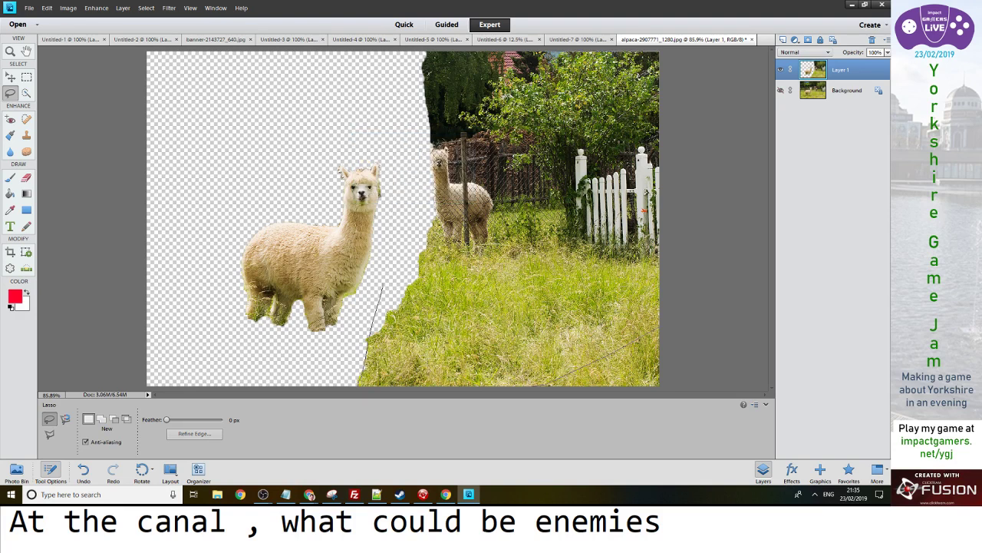
pyautogui.moveTo(540, 49)
pyautogui.mouseDown()
pyautogui.moveTo(416, 51)
pyautogui.moveTo(383, 286)
pyautogui.mouseUp()
pyautogui.press('Delete')
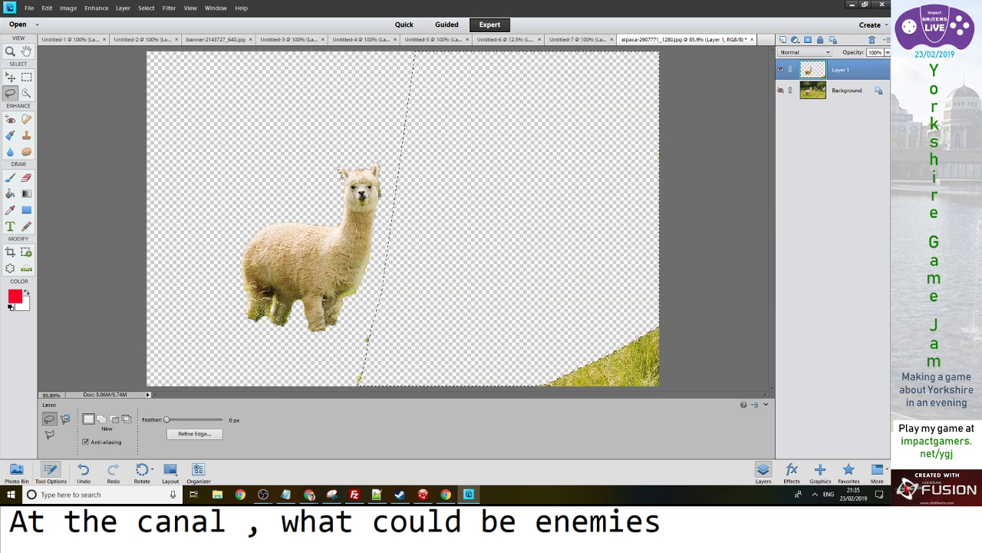
pyautogui.hotkey('ctrl', 'd')
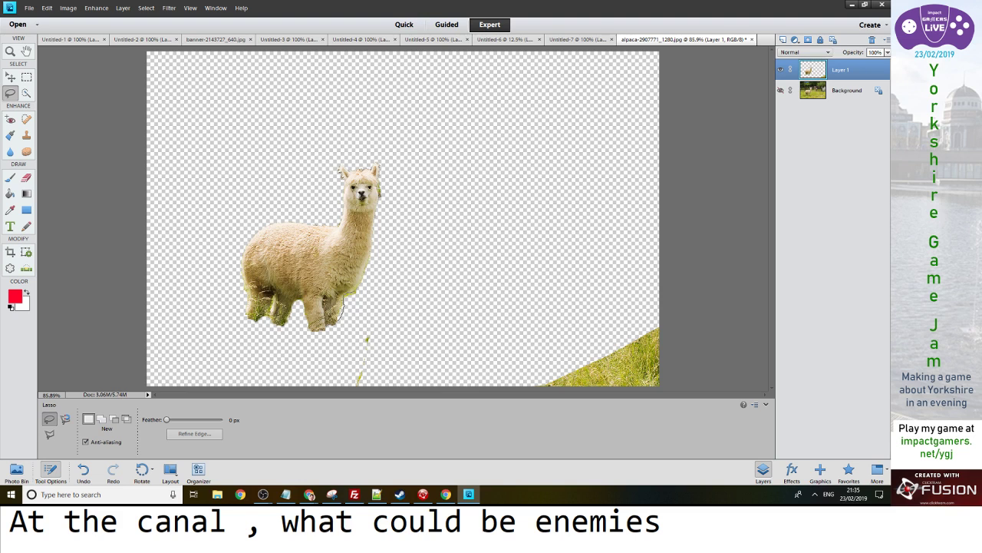
# Trim the green fringe beside the alpaca's front leg and the side of its head with small lasso deletions
pyautogui.moveTo(358, 290)
pyautogui.mouseDown()
pyautogui.moveTo(369, 328)
pyautogui.moveTo(344, 328)
pyautogui.mouseUp()
pyautogui.press('Delete')
pyautogui.click(405, 223)
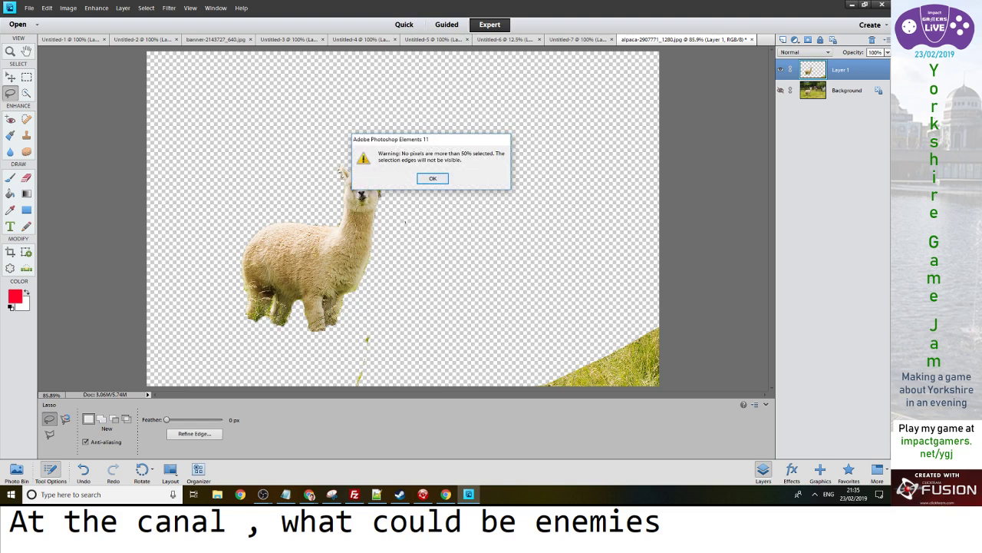
pyautogui.press('Return')
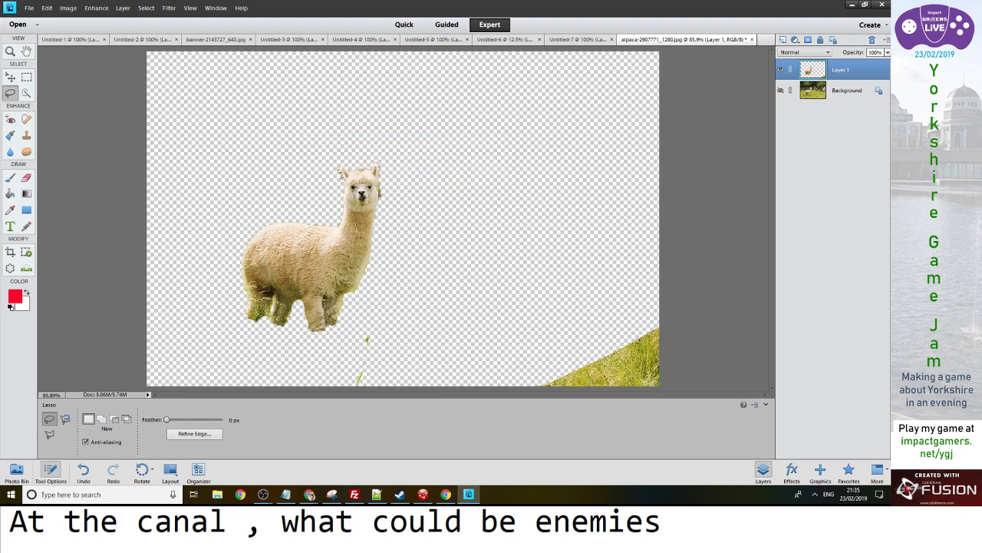
pyautogui.moveTo(381, 201); pyautogui.dragTo(380, 180)
pyautogui.press('Delete')
pyautogui.hotkey('ctrl', 'd')
# Replace the text in the note window with "Making a game with alpacas and canal boats, classic"
pyautogui.moveTo(662, 522); pyautogui.dragTo(28, 522)
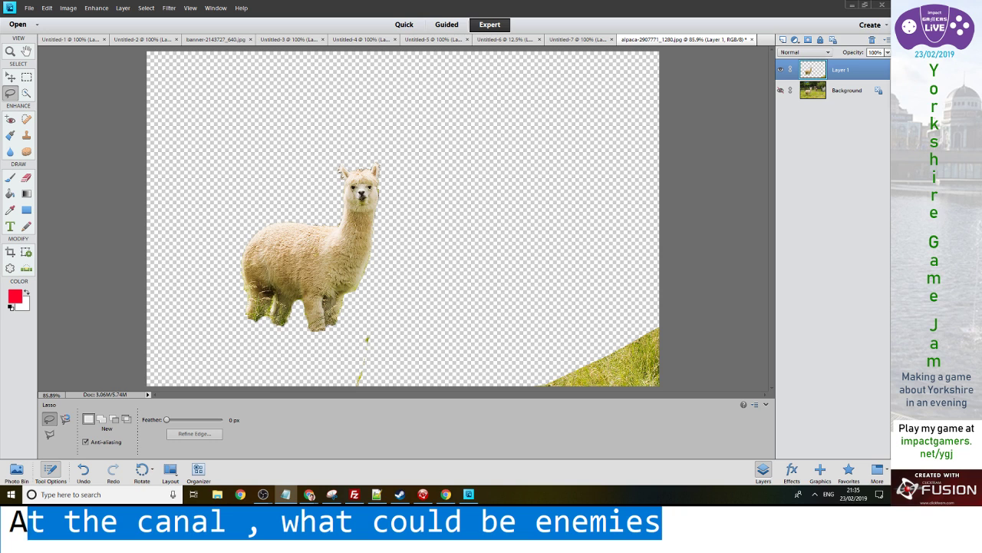
pyautogui.click(45, 522)
pyautogui.press('Home')
pyautogui.hotkey('shift', 'End')
pyautogui.write('Mak')
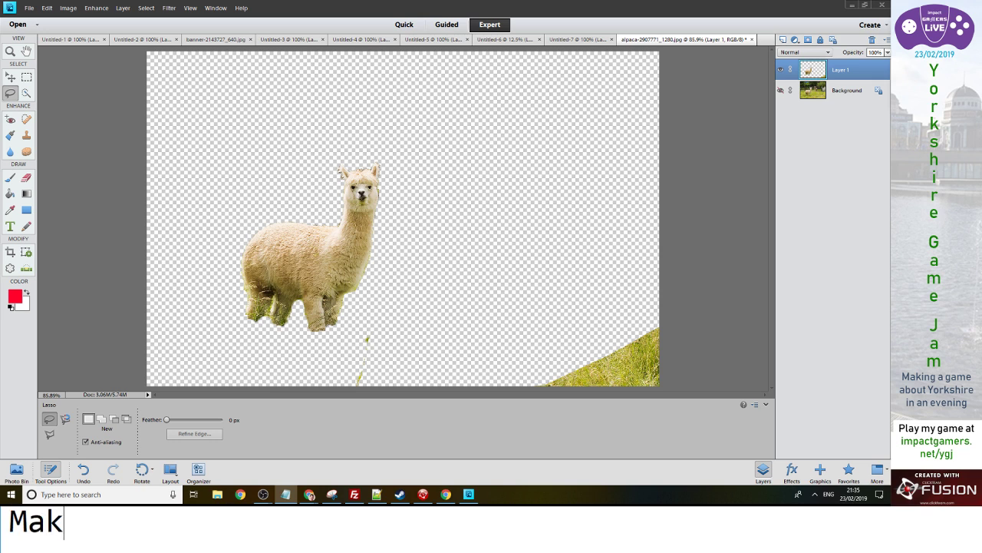
pyautogui.write('ing a game with ')
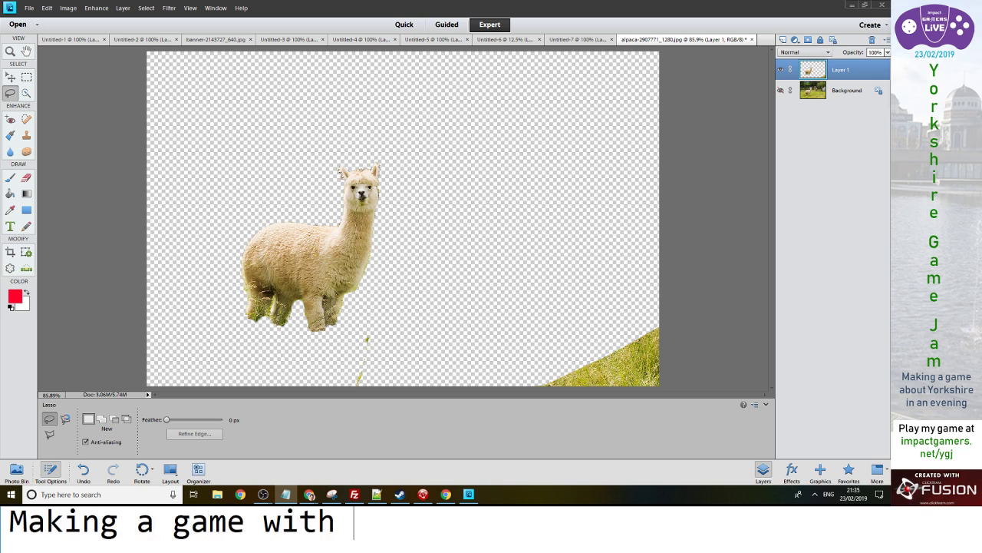
pyautogui.write('alpacas and ')
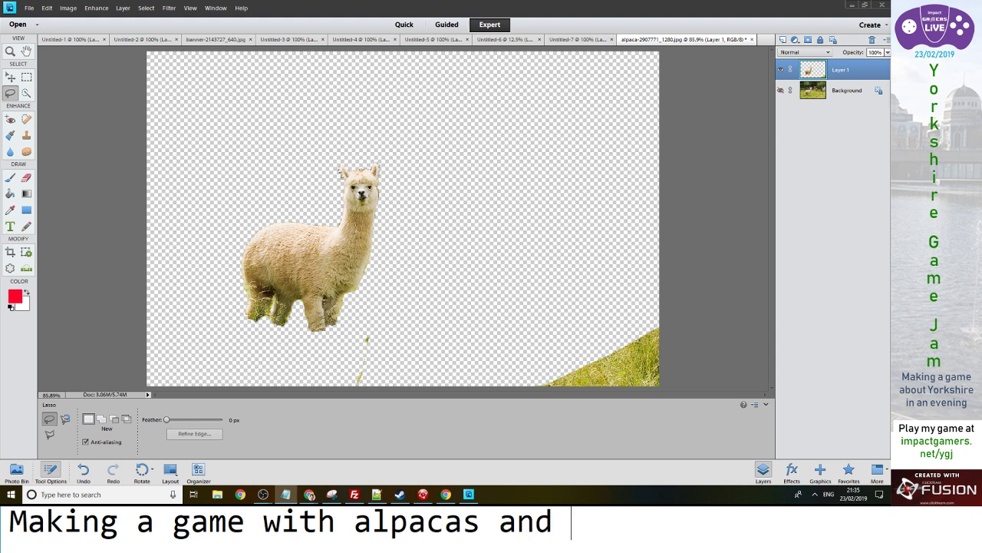
pyautogui.write('ca')
pyautogui.write('na')
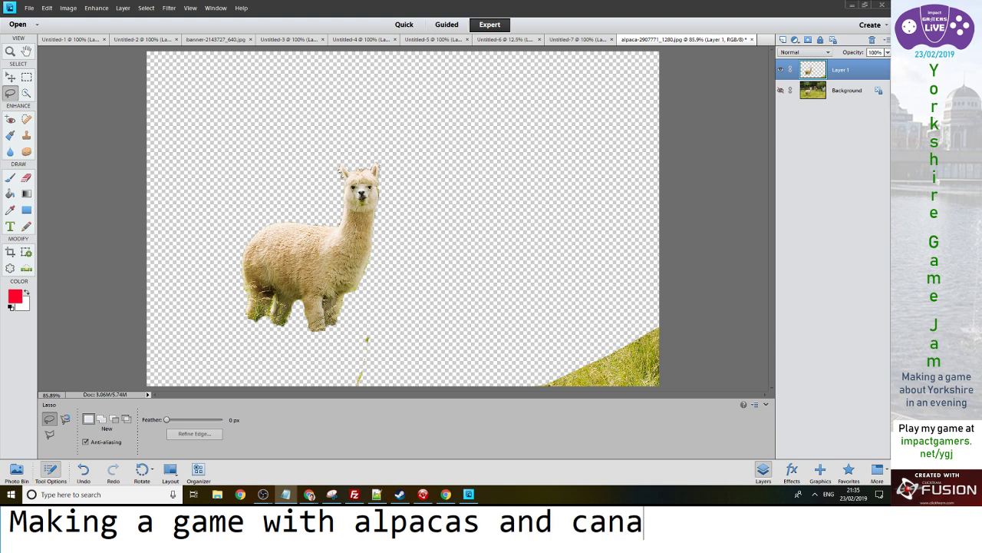
pyautogui.write('l boats, ')
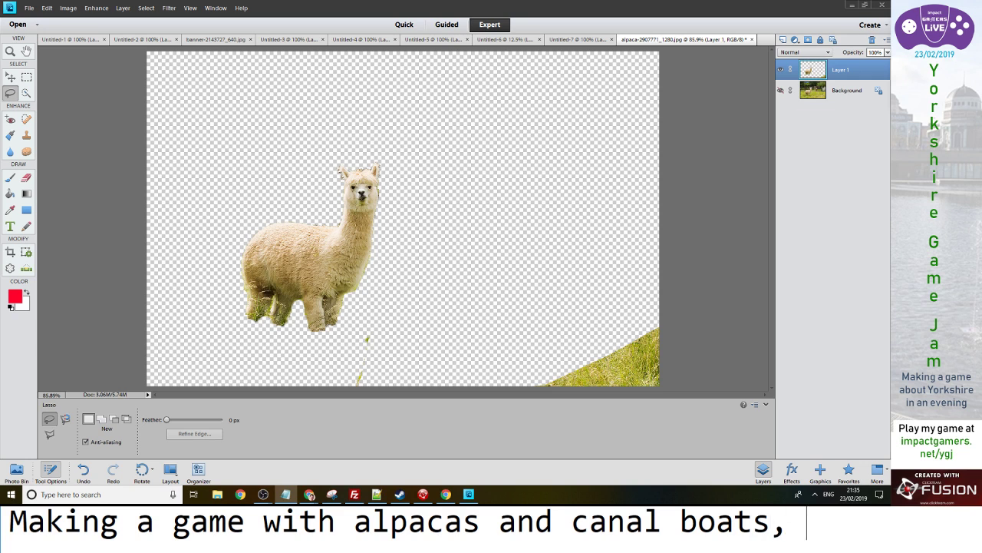
pyautogui.write('classic')
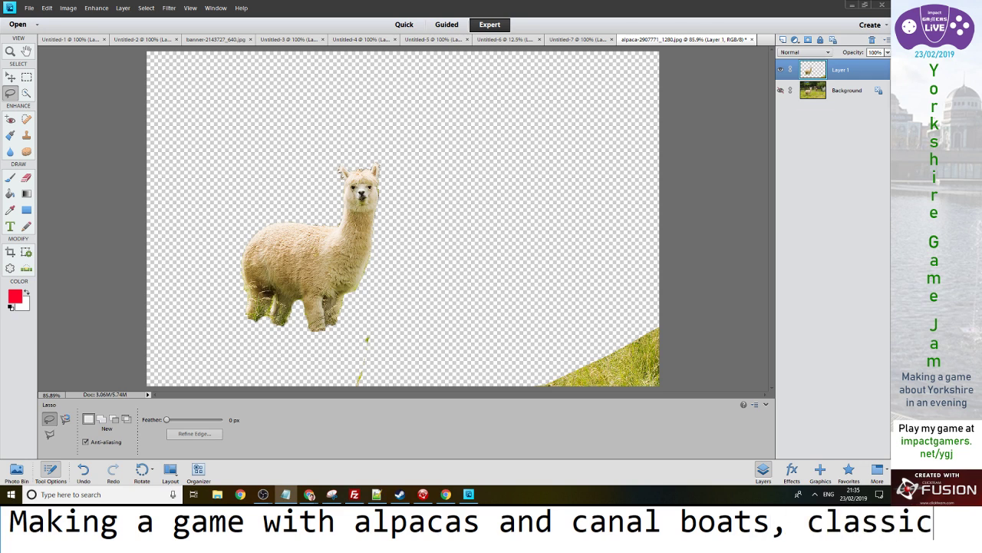
# Lengthen the alpaca's nearest front leg downward using the Clone Stamp with a 29 px brush
pyautogui.write('s')
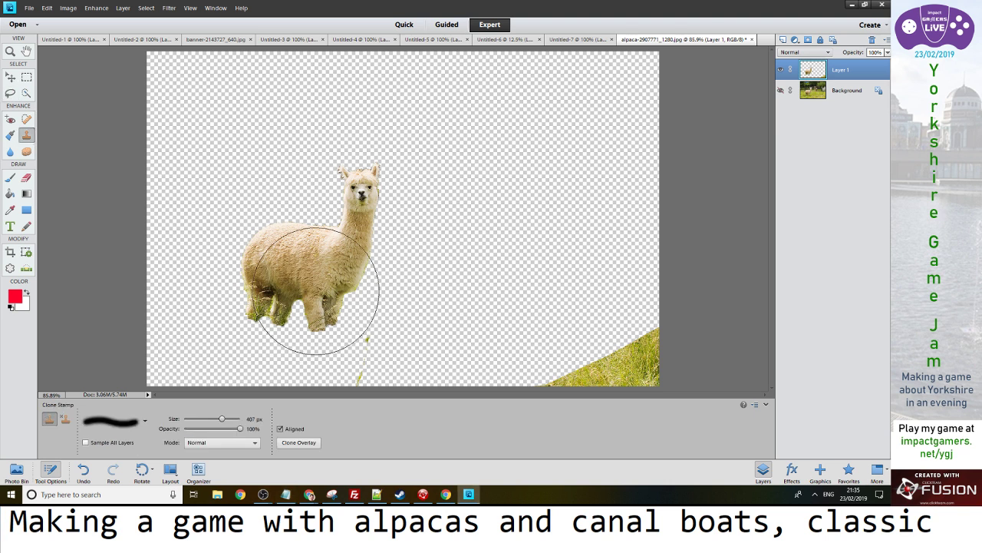
pyautogui.moveTo(222, 418); pyautogui.dragTo(196, 419)
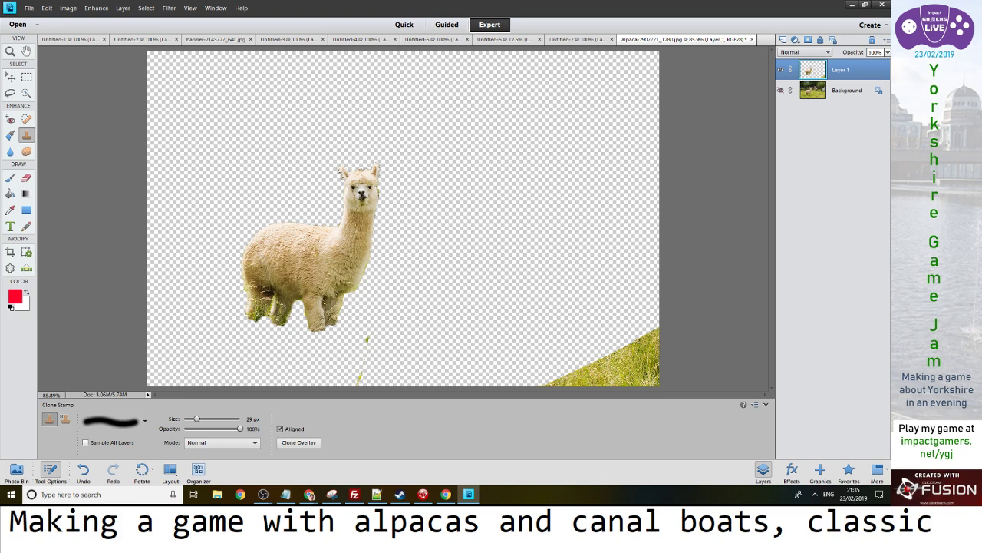
pyautogui.click(320, 330)
pyautogui.moveTo(318, 326); pyautogui.dragTo(316, 344)
# Switch to the browser and look through the Pixabay alpaca photos for views of alpaca legs
pyautogui.hotkey('alt', 'Tab')
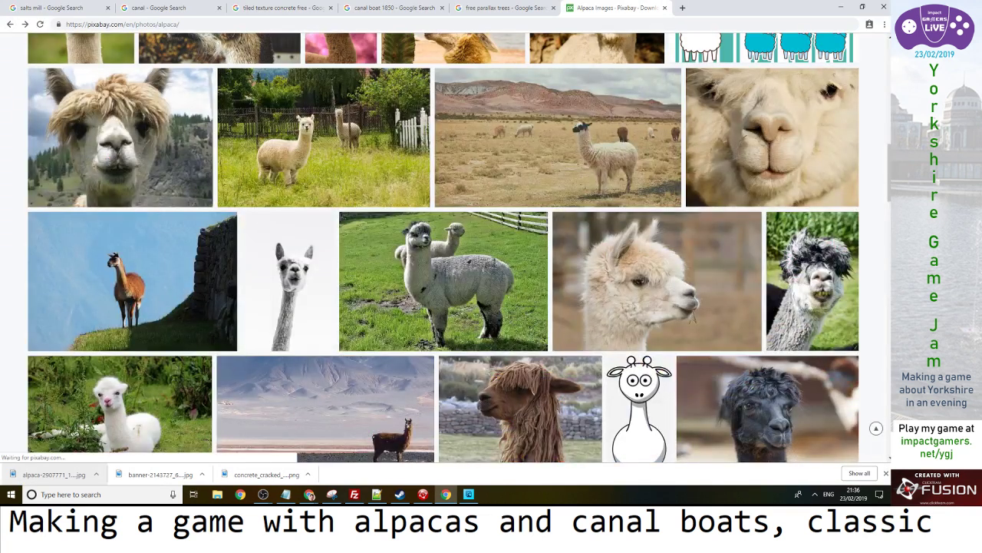
pyautogui.scroll(5, 288, 281)
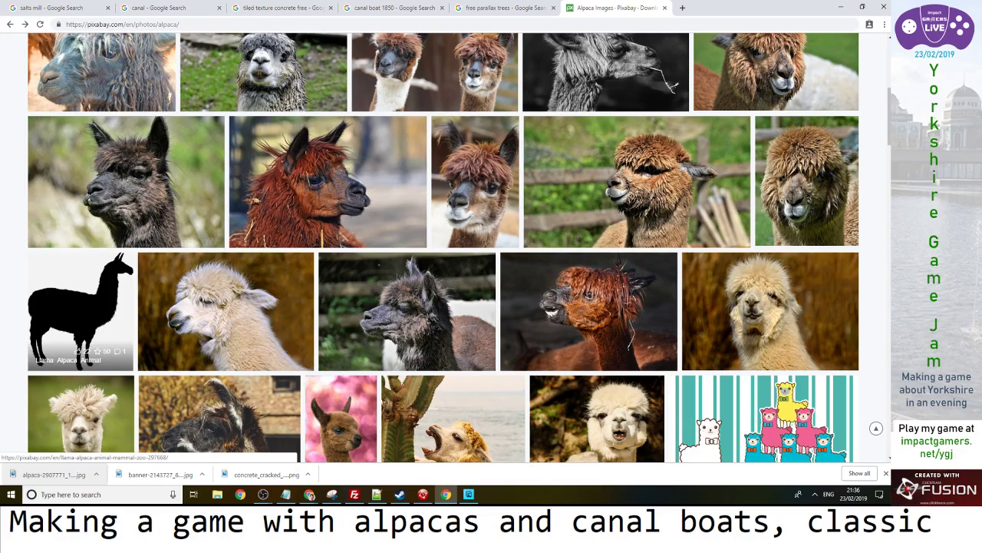
pyautogui.scroll(5, 80, 307)
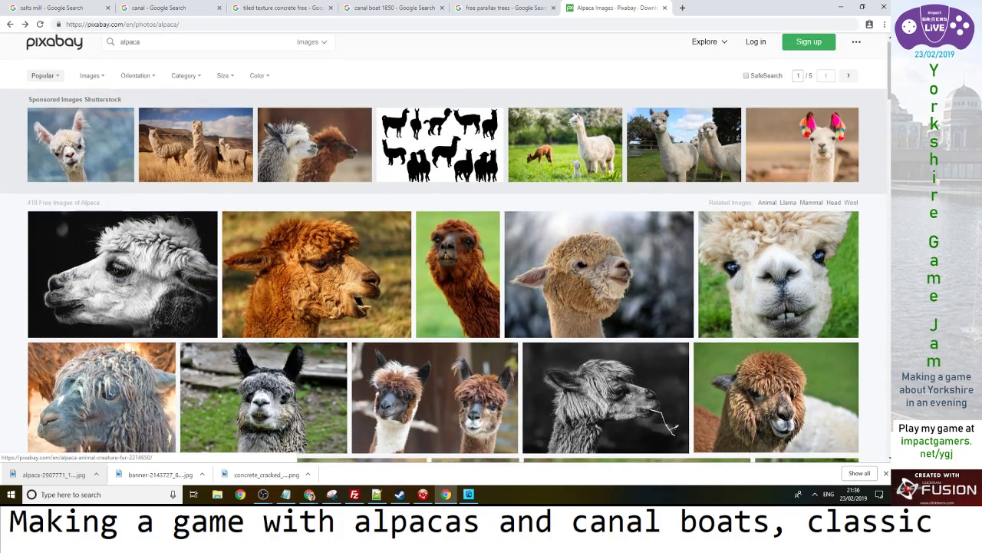
pyautogui.scroll(-7, 315, 307)
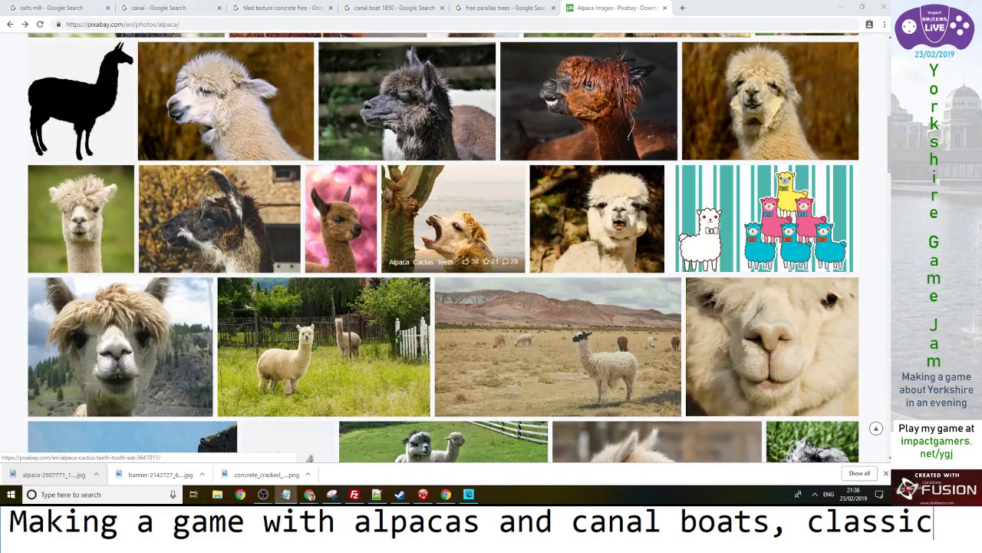
pyautogui.hotkey('alt', 'Tab')
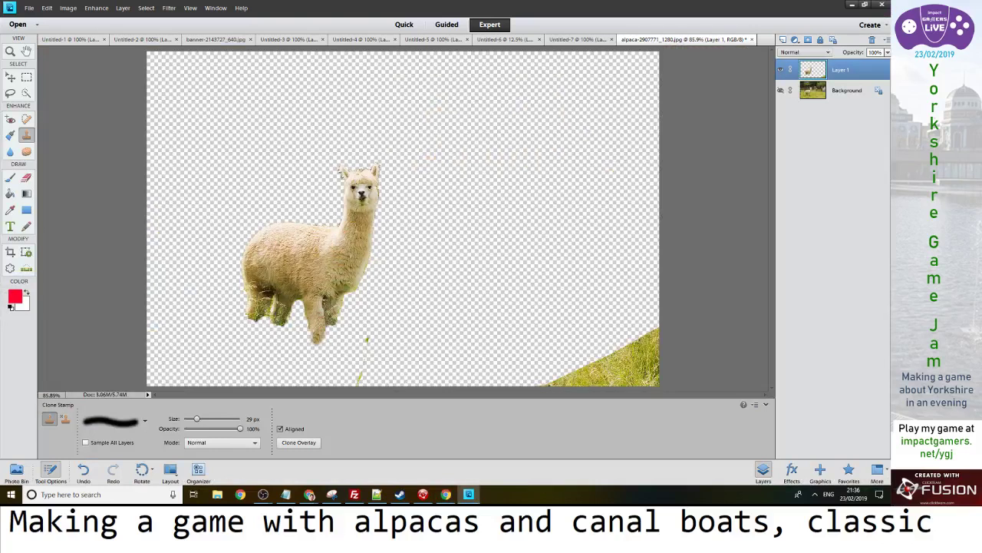
# Clone fur to extend the front leg further and lengthen the other front leg and both hind legs
pyautogui.moveTo(314, 344); pyautogui.dragTo(309, 361)
pyautogui.moveTo(330, 314); pyautogui.dragTo(329, 331)
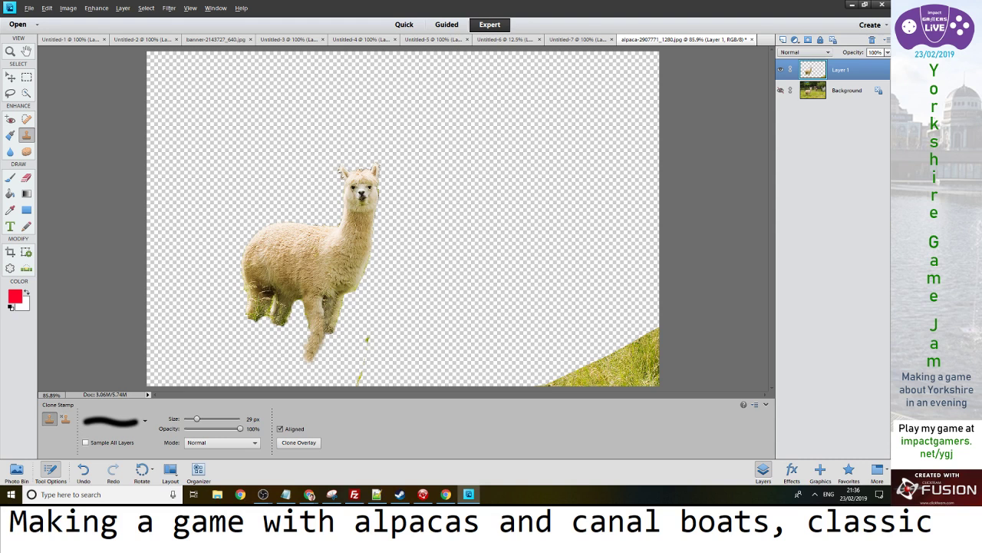
pyautogui.moveTo(260, 303)
pyautogui.mouseDown()
pyautogui.moveTo(252, 332)
pyautogui.moveTo(257, 291)
pyautogui.moveTo(281, 314)
pyautogui.moveTo(283, 305)
pyautogui.moveTo(272, 331)
pyautogui.moveTo(282, 336)
pyautogui.mouseUp()
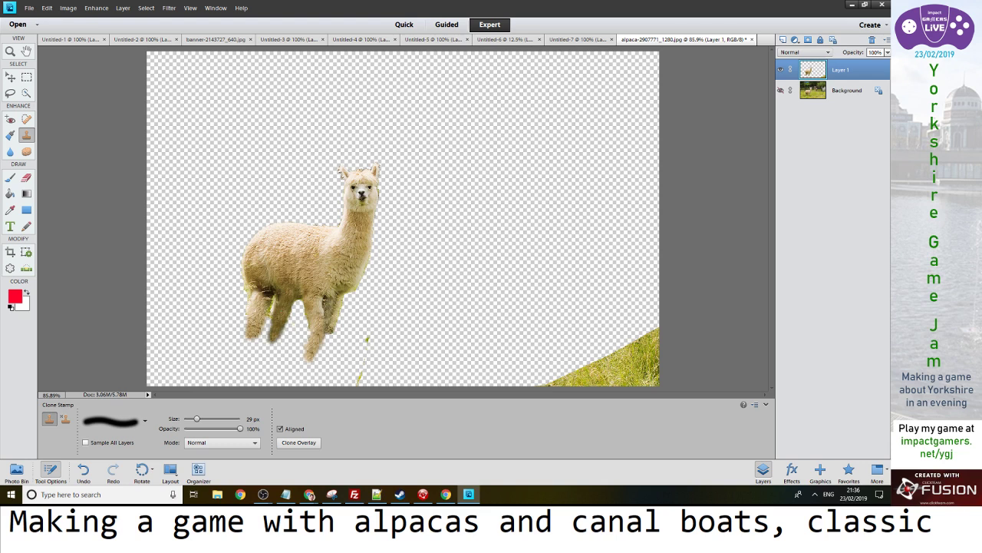
pyautogui.moveTo(328, 325); pyautogui.dragTo(328, 335)
# Open the Pixabay photo of the white alpaca on dry grassland and examine its pose and legs
pyautogui.hotkey('alt', 'Tab')
pyautogui.scroll(5, 514, 299)
pyautogui.scroll(-4, 573, 309)
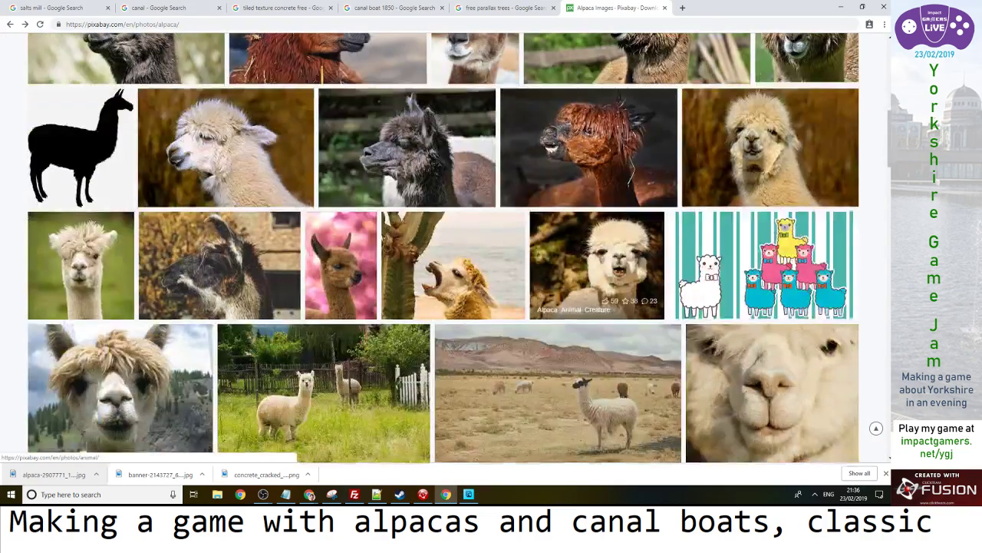
pyautogui.click(570, 309)
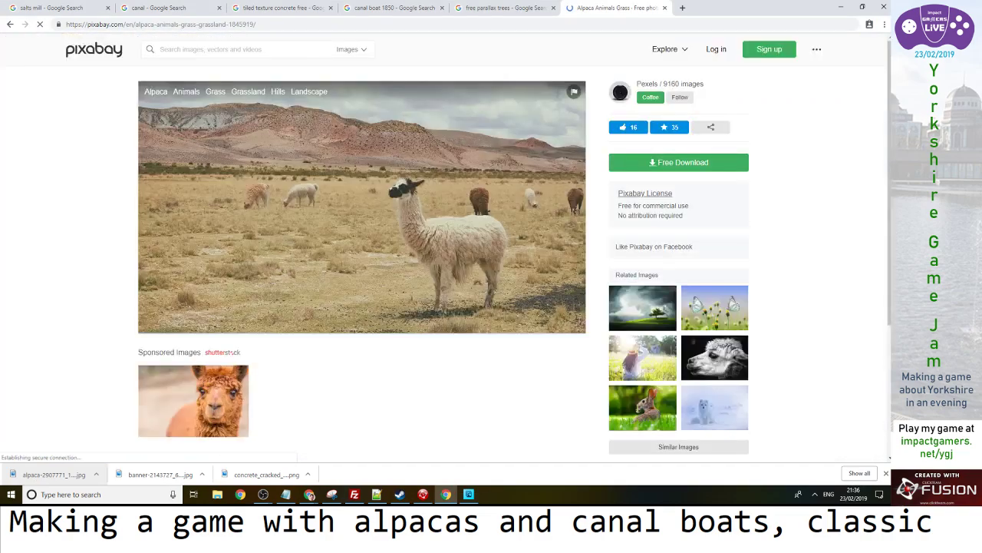
pyautogui.hotkey('alt', 'Tab')
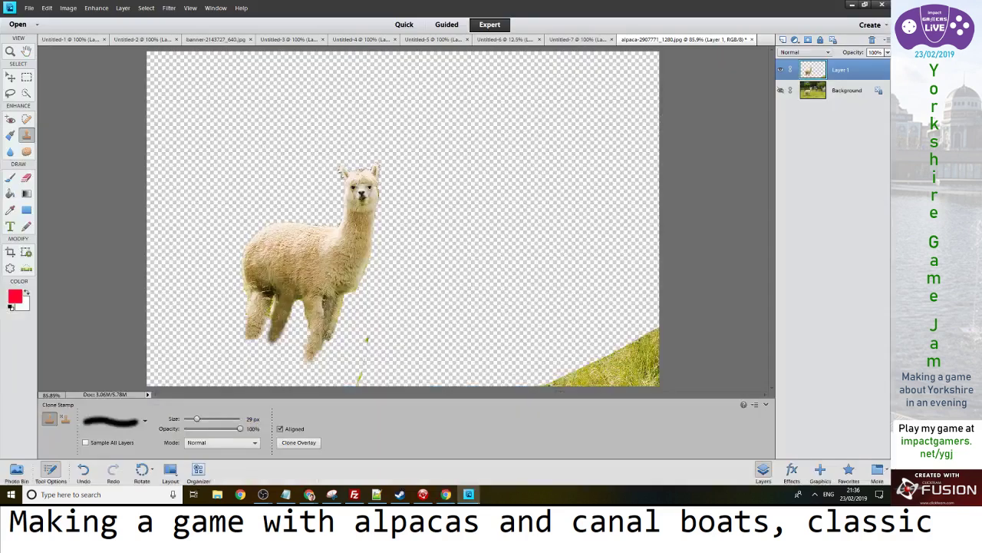
pyautogui.hotkey('alt', 'Tab')
pyautogui.scroll(-3, 361, 231)
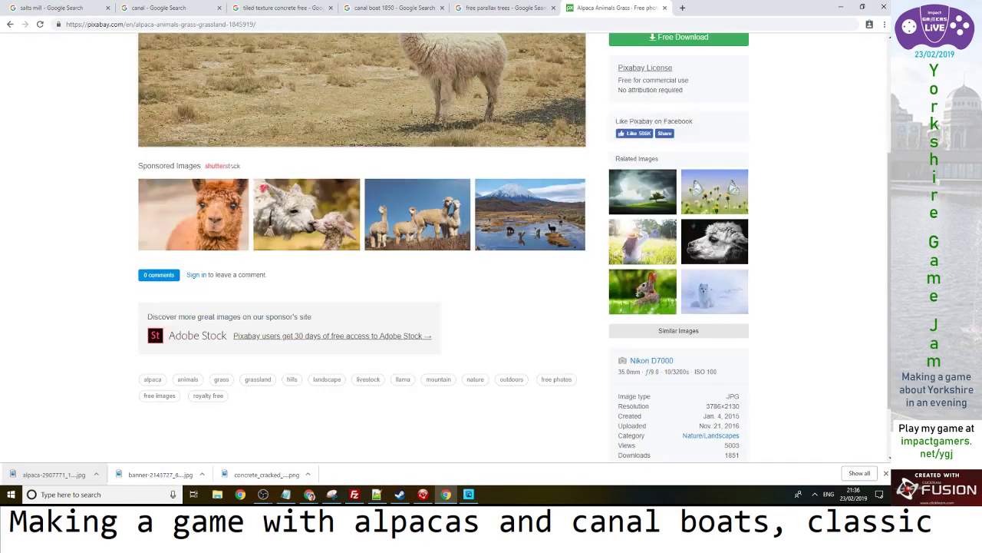
pyautogui.scroll(3, 361, 230)
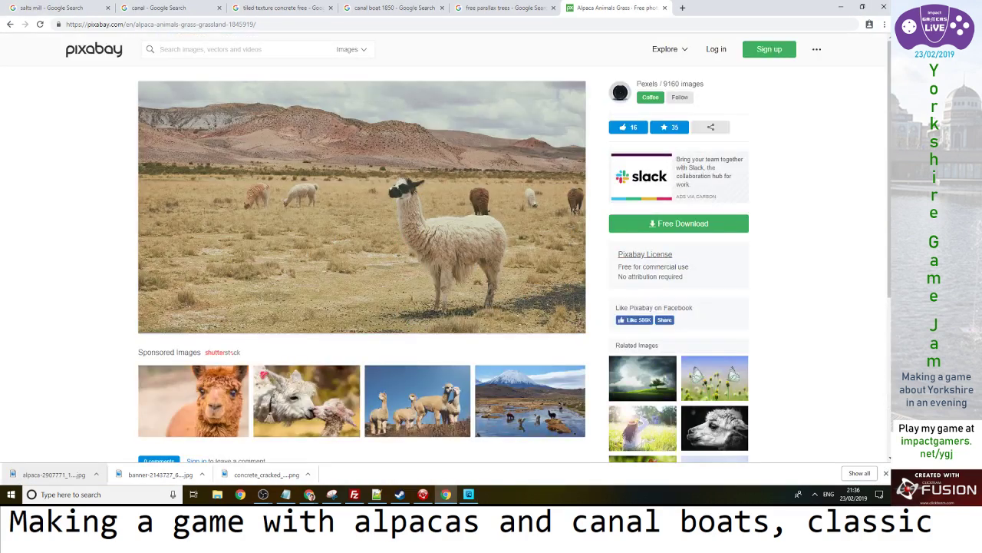
# Search Google for "alpacxa profile" and show the image results
pyautogui.hotkey('ctrl', 'l')
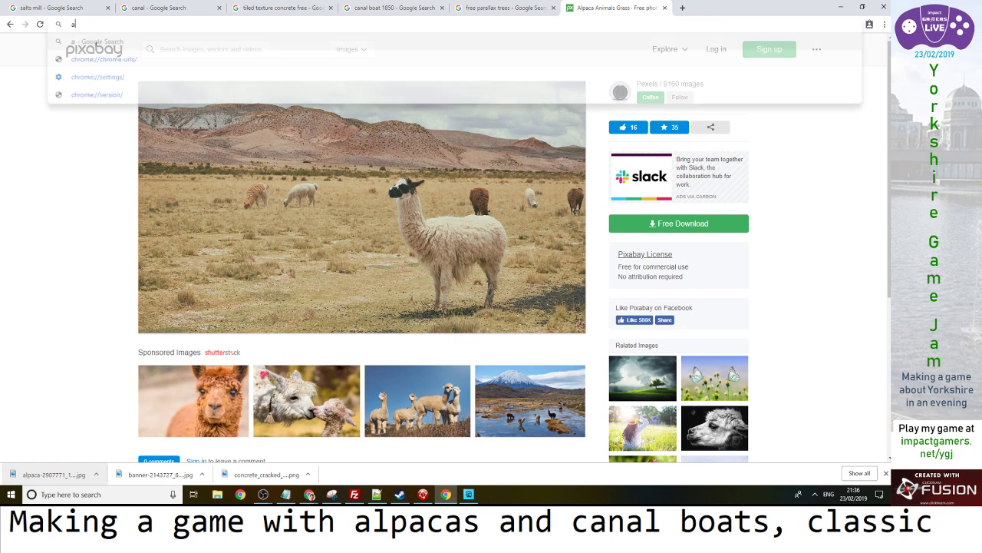
pyautogui.write('alpacxa profilce')
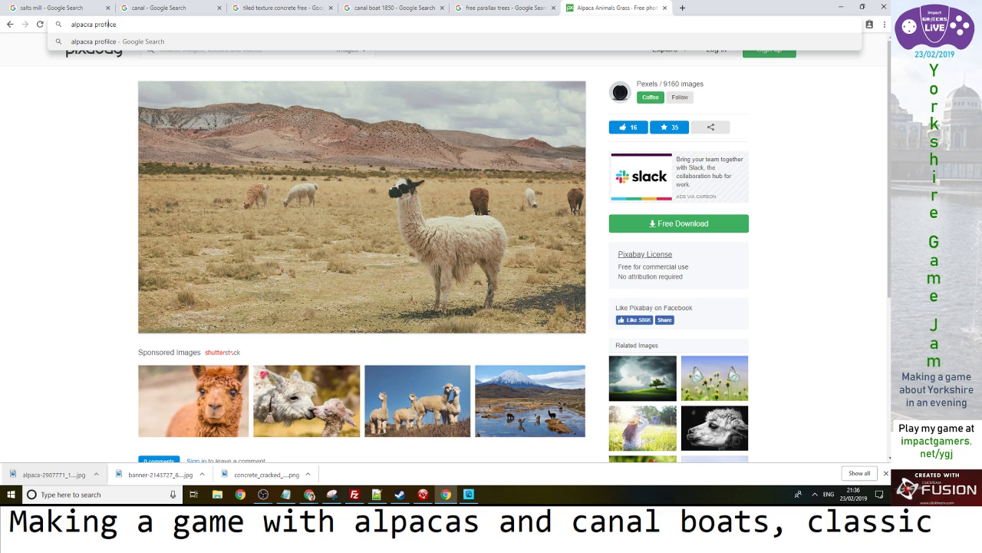
pyautogui.press('BackSpace')
pyautogui.press('BackSpace')
pyautogui.write('e')
pyautogui.press('Return')
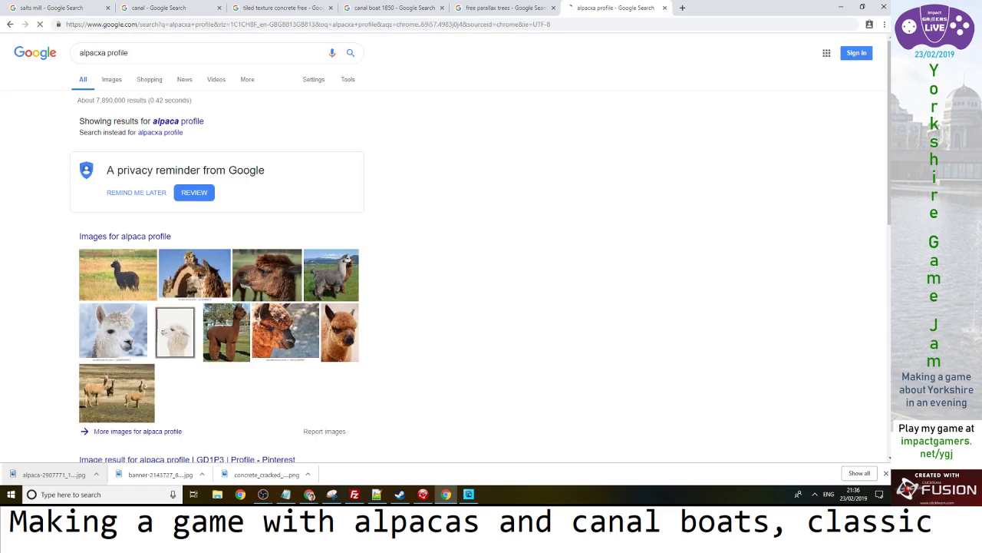
pyautogui.click(111, 79)
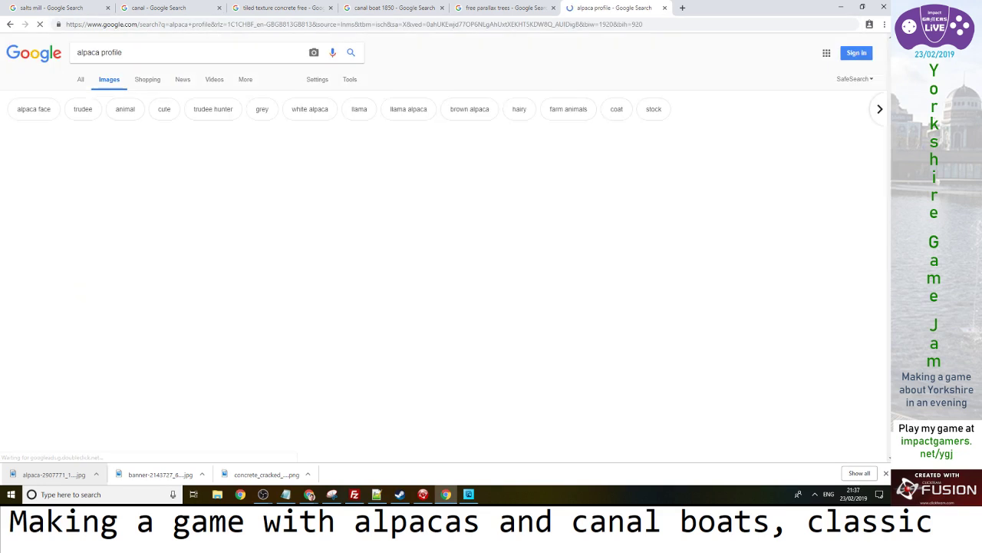
# Browse the alpaca profile images for a full-body side view and preview the photo of three alpacas in a field
pyautogui.scroll(-8, 443, 296)
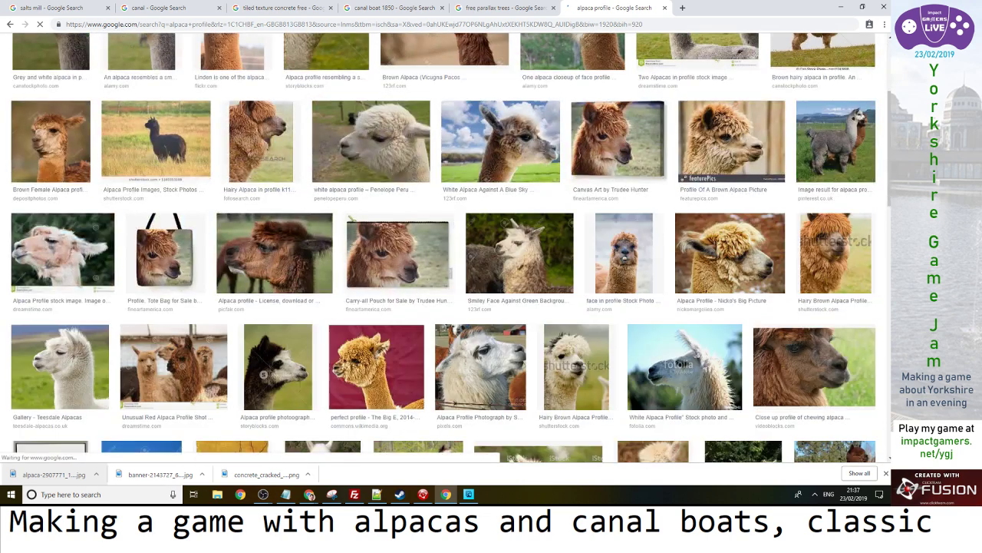
pyautogui.scroll(-5, 387, 223)
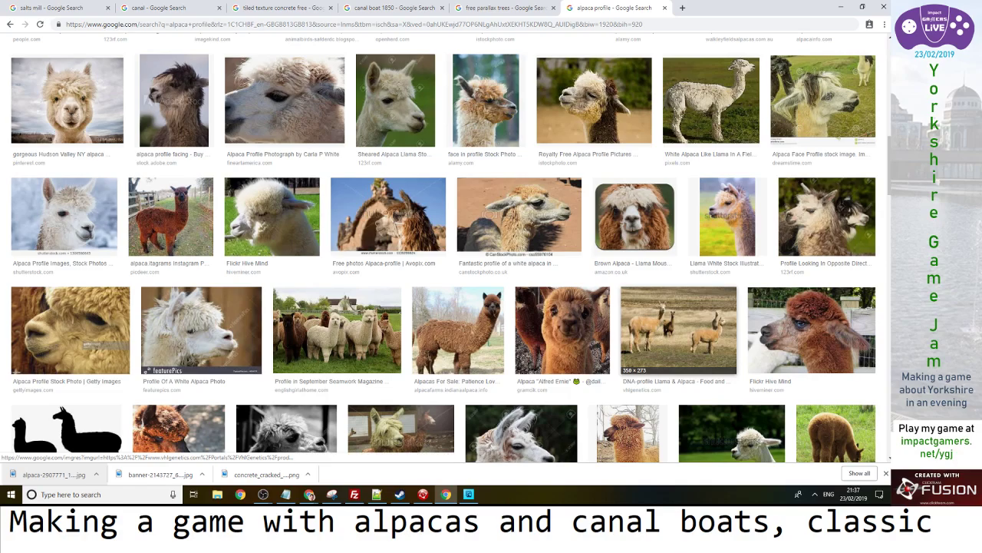
pyautogui.click(679, 330)
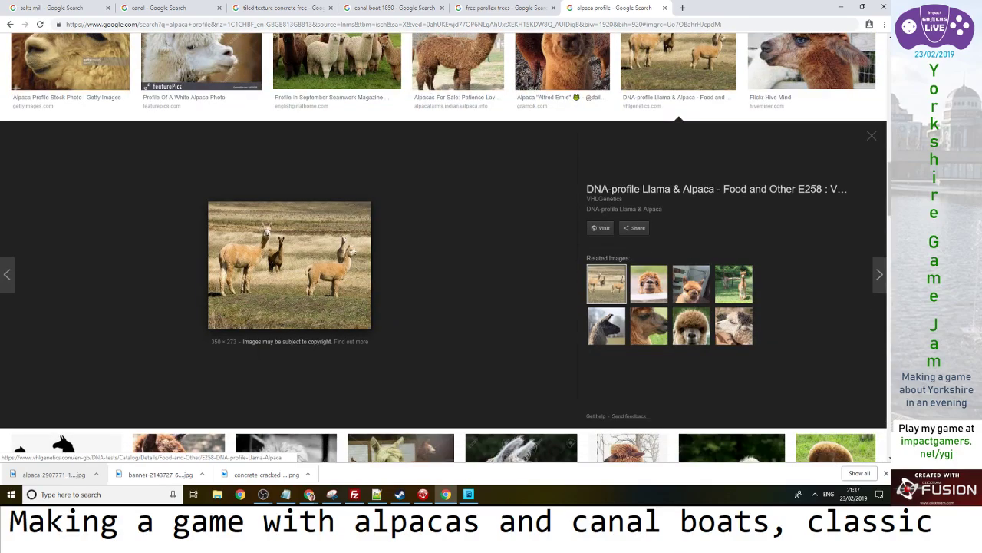
pyautogui.press('Escape')
pyautogui.scroll(-10, 405, 287)
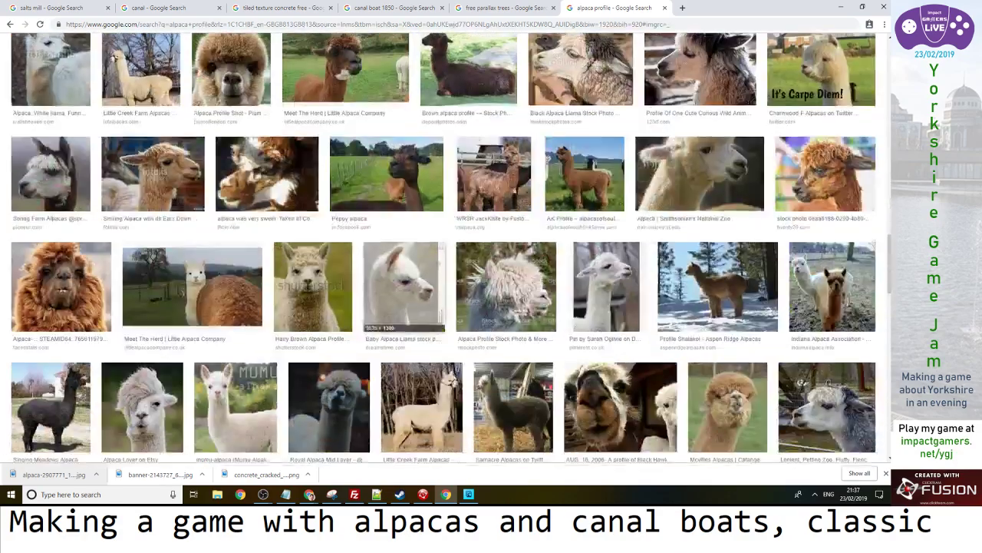
pyautogui.scroll(-5, 404, 288)
# Switch back to Photoshop Elements, lasso around the cut-out alpaca and create a new image from the copied selection
pyautogui.hotkey('alt', 'Tab')
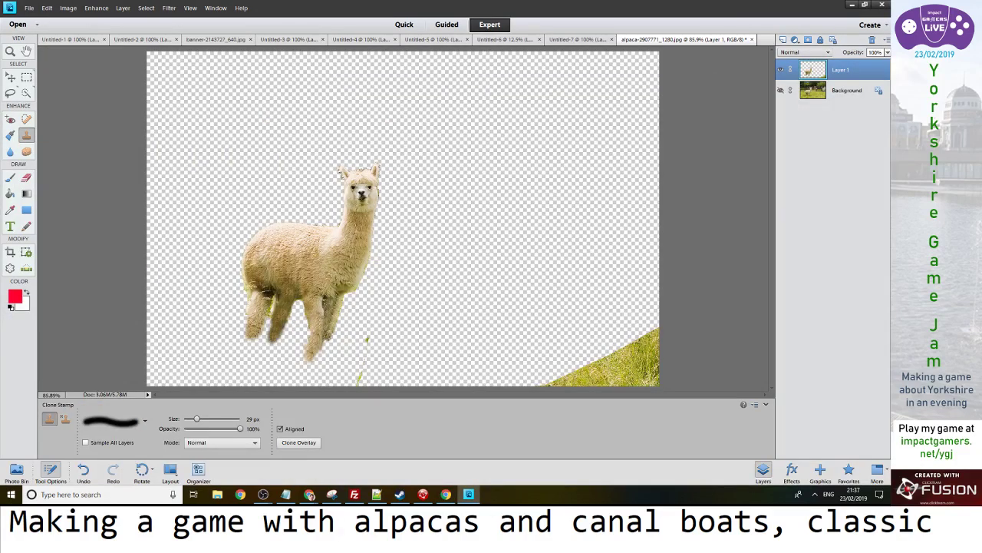
pyautogui.press('l')
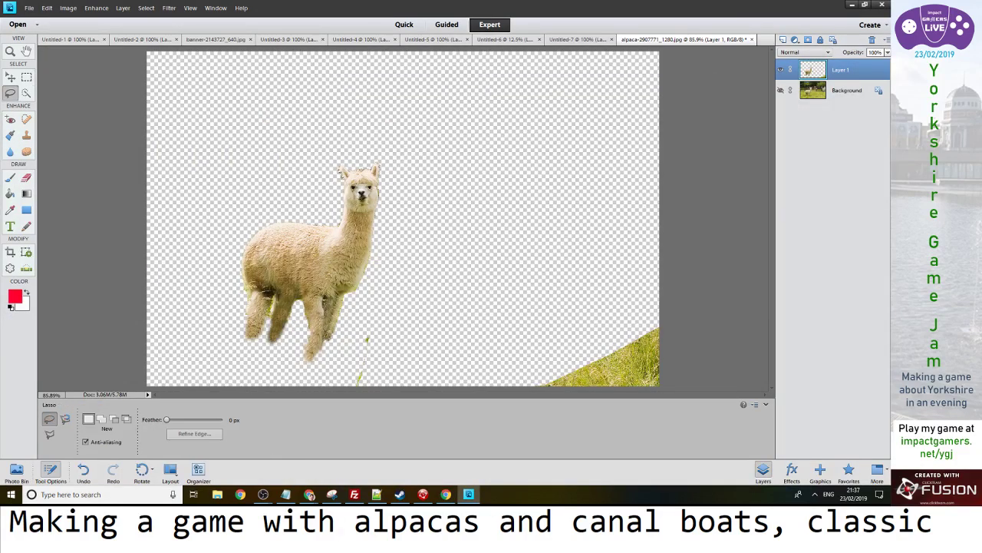
pyautogui.moveTo(244, 344)
pyautogui.mouseDown()
pyautogui.moveTo(312, 351)
pyautogui.moveTo(349, 335)
pyautogui.moveTo(389, 191)
pyautogui.moveTo(258, 176)
pyautogui.moveTo(212, 289)
pyautogui.moveTo(215, 307)
pyautogui.mouseUp()
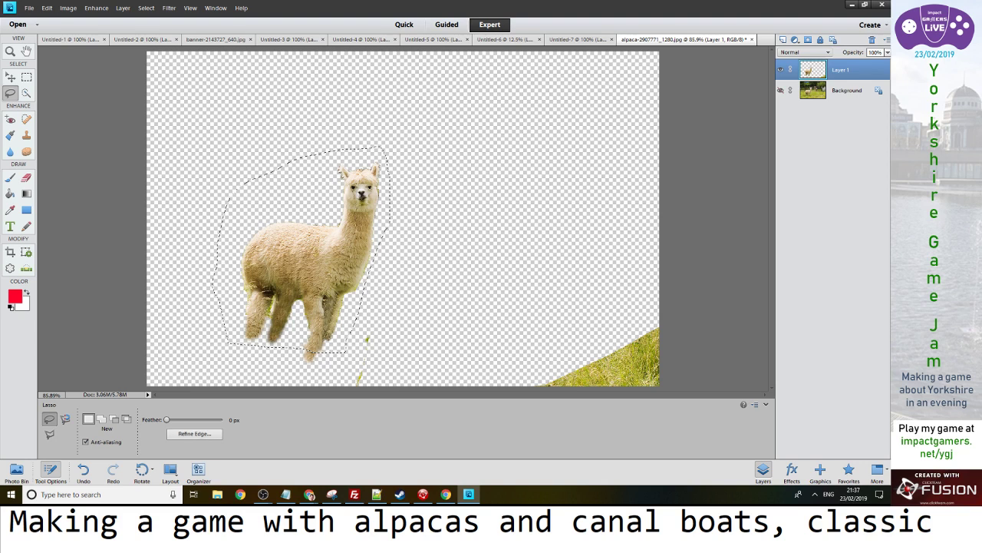
pyautogui.click(29, 8)
pyautogui.moveTo(46, 15)
pyautogui.click(157, 25)
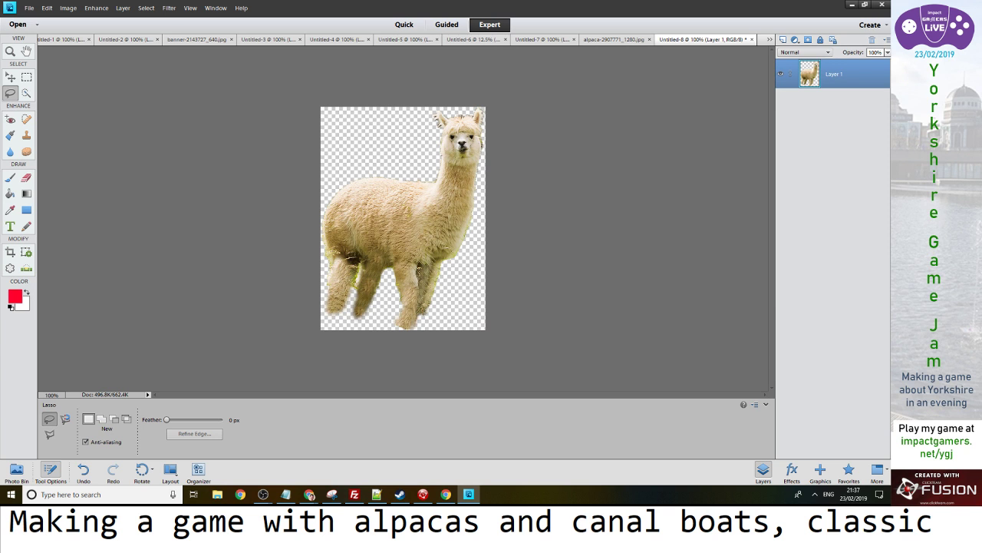
# Straighten the new alpaca image along a line across its body that slopes slightly down toward its chest
pyautogui.press('p')
pyautogui.moveTo(329, 216); pyautogui.dragTo(446, 228)
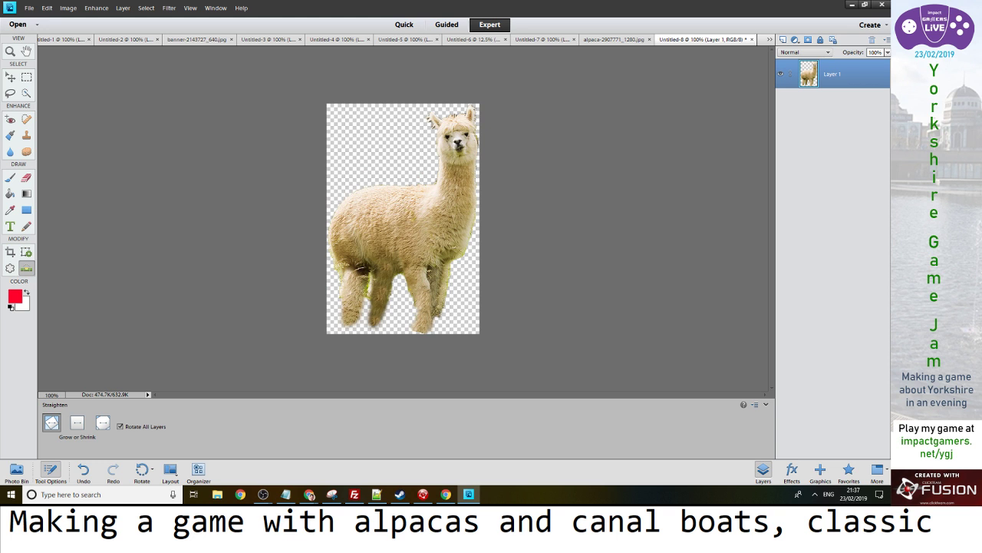
# Save a copy of the straightened alpaca image to the Desktop as a PNG named alpaca
pyautogui.click(29, 8)
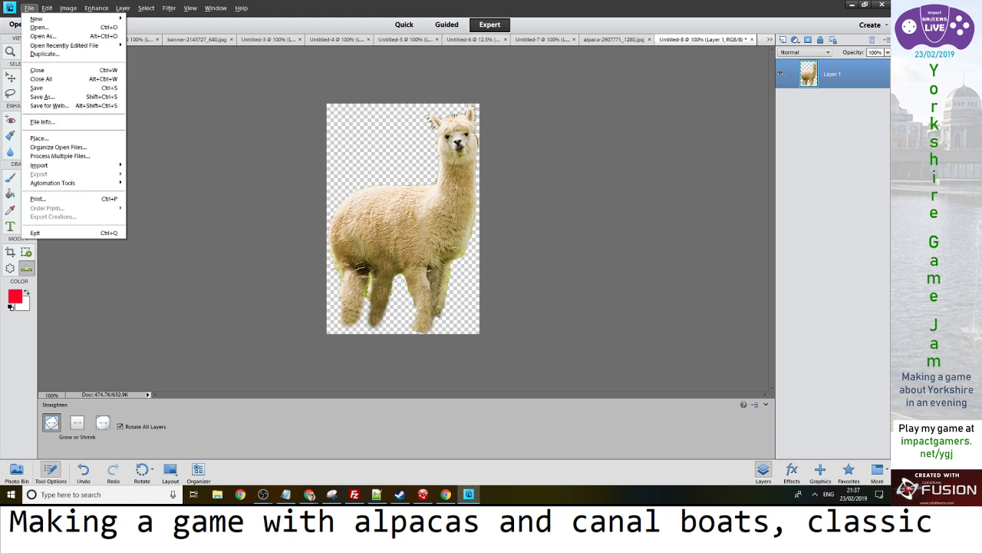
pyautogui.click(54, 77)
pyautogui.click(449, 191)
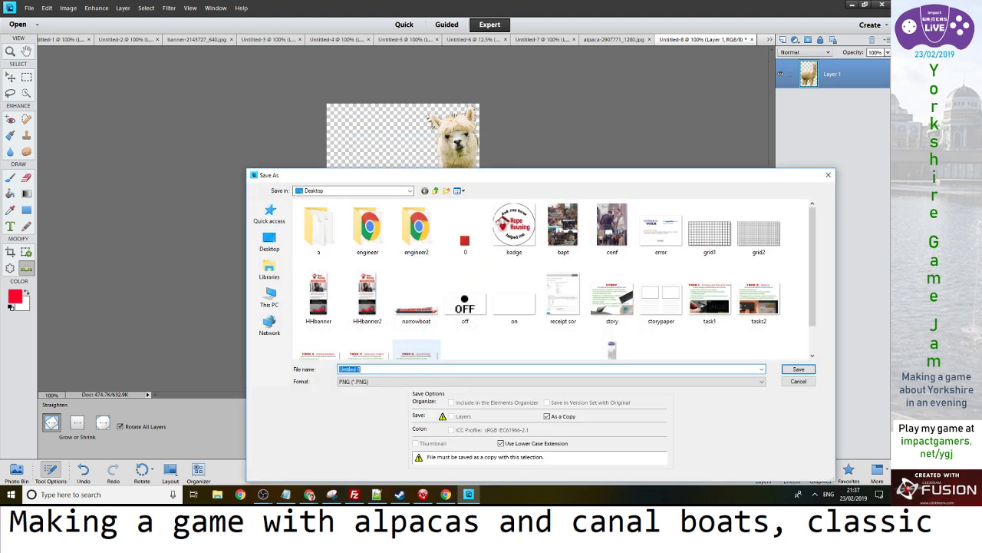
pyautogui.write('alpaca')
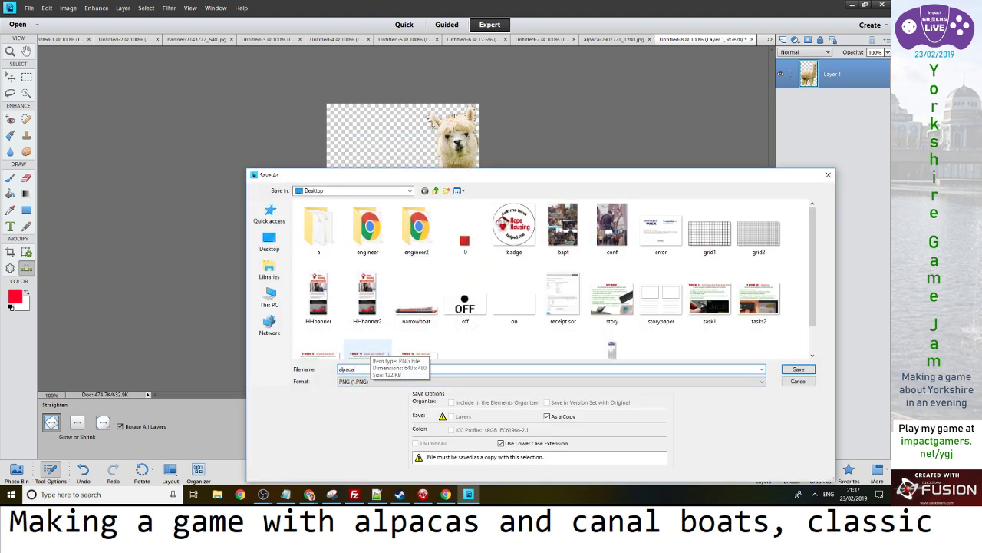
pyautogui.press('Return')
pyautogui.press('Return')
# Switch to Clickteam Fusion and insert a new Active object in the frame, over the trees in front of the mill
pyautogui.hotkey('alt', 'Tab')
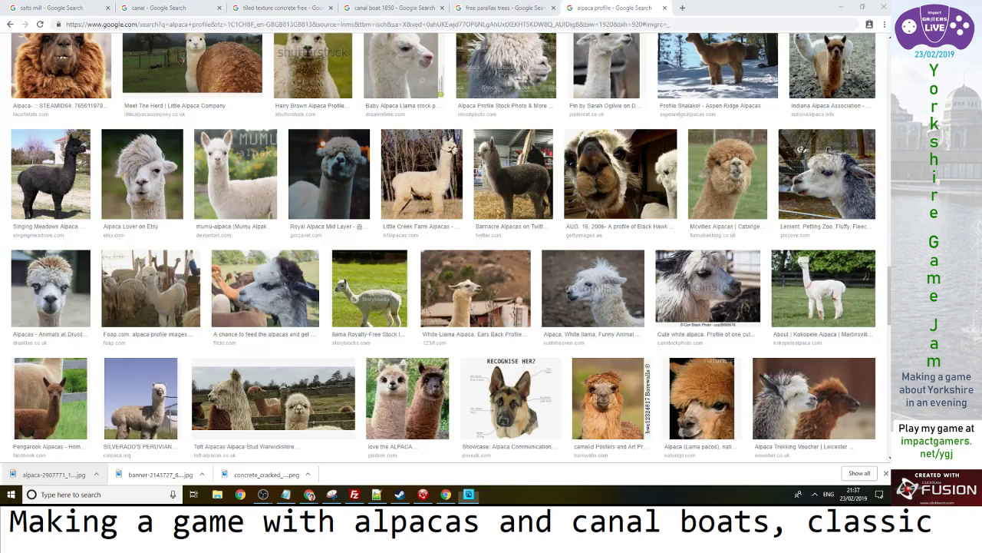
pyautogui.hotkey('alt', 'Tab')
pyautogui.hotkey('alt', 'Tab')
pyautogui.hotkey('alt', 'Tab')
pyautogui.hotkey('alt', 'Tab')
pyautogui.hotkey('alt', 'Tab')
pyautogui.hotkey('alt', 'Tab')
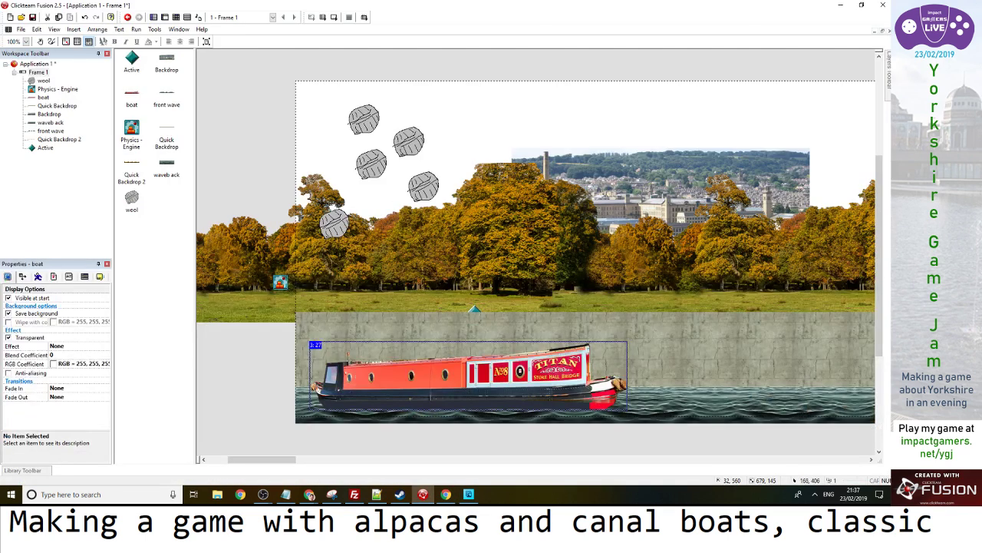
pyautogui.press('Insert')
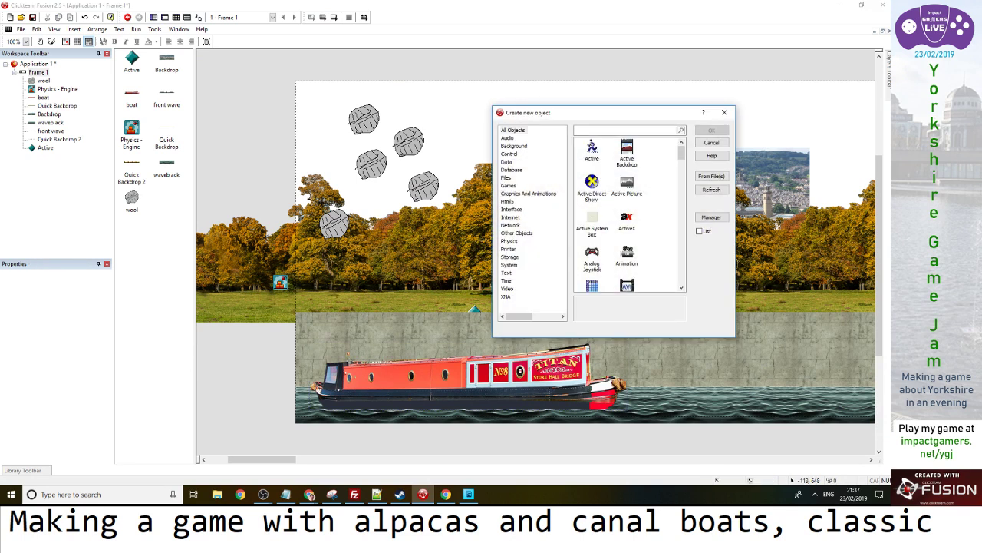
pyautogui.doubleClick(592, 147)
pyautogui.click(552, 198)
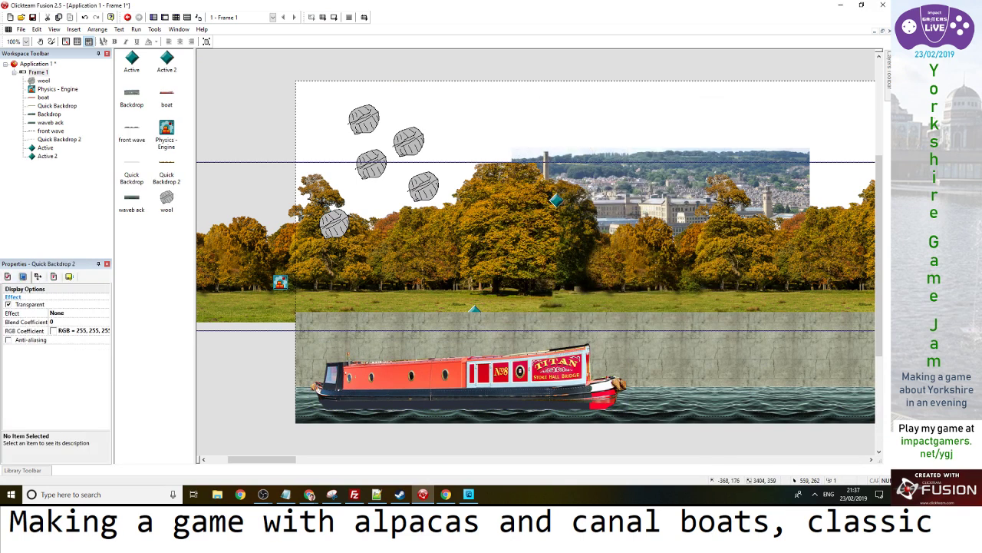
# Import the alpaca image into the new Active object's first frame and set its hot spot to X 173, Y 279
pyautogui.doubleClick(552, 198)
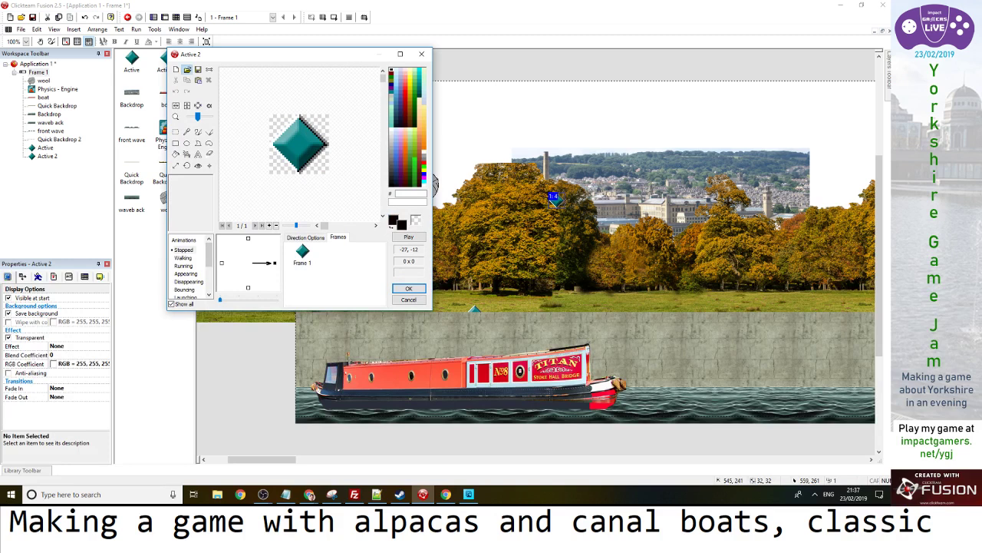
pyautogui.click(187, 70)
pyautogui.doubleClick(388, 179)
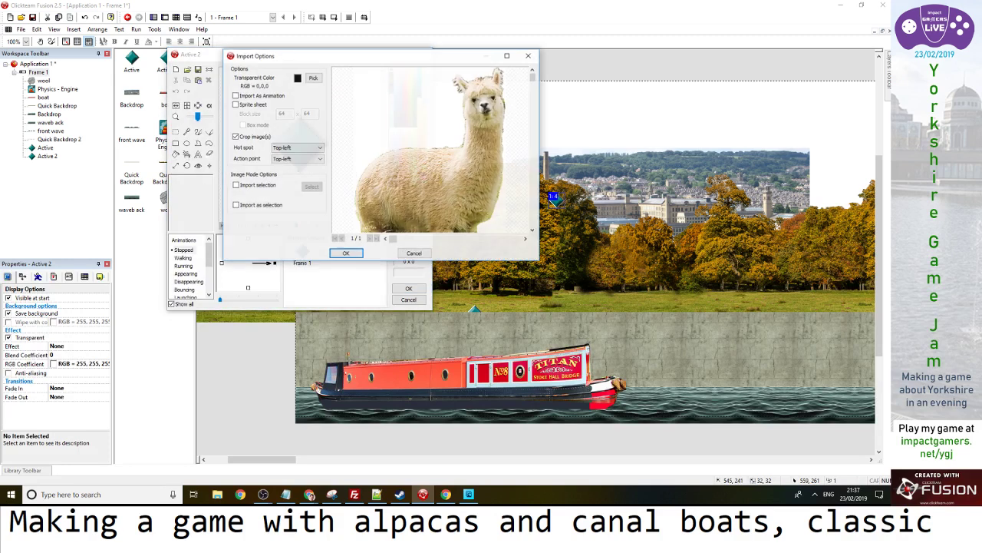
pyautogui.click(345, 254)
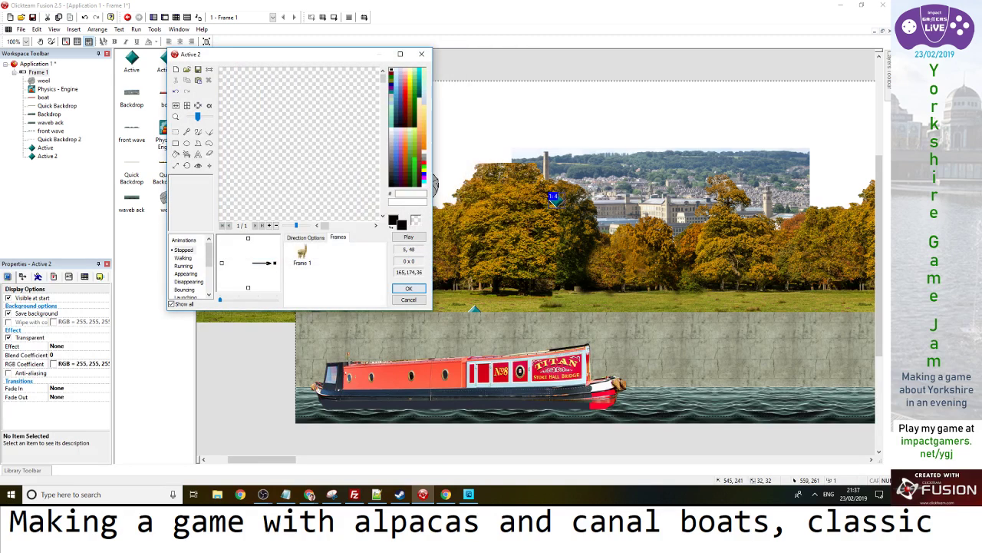
pyautogui.click(198, 165)
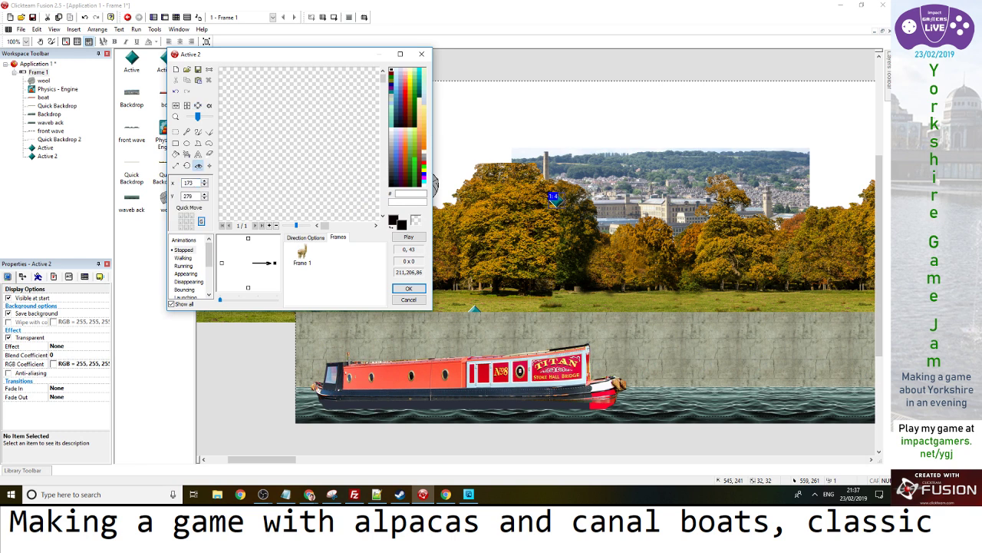
pyautogui.click(409, 287)
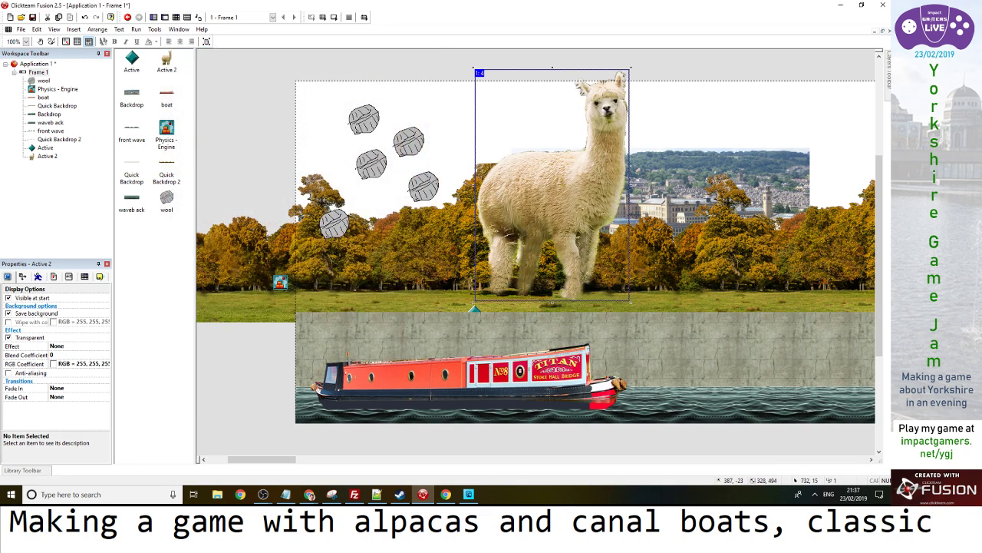
# Move the oversized alpaca down and scale it to 115 by 174 pixels above the rear of the boat
pyautogui.click(553, 295)
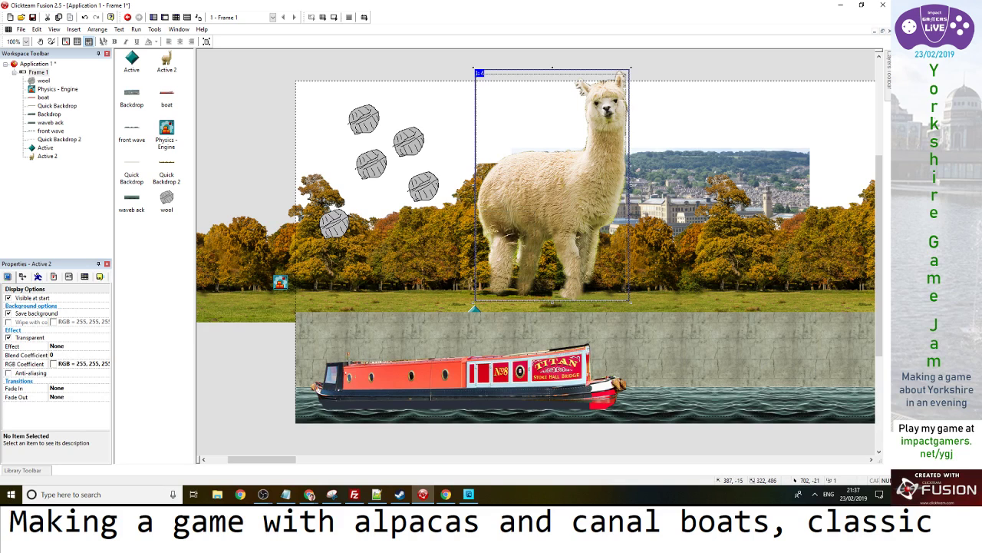
pyautogui.moveTo(553, 295); pyautogui.dragTo(505, 307)
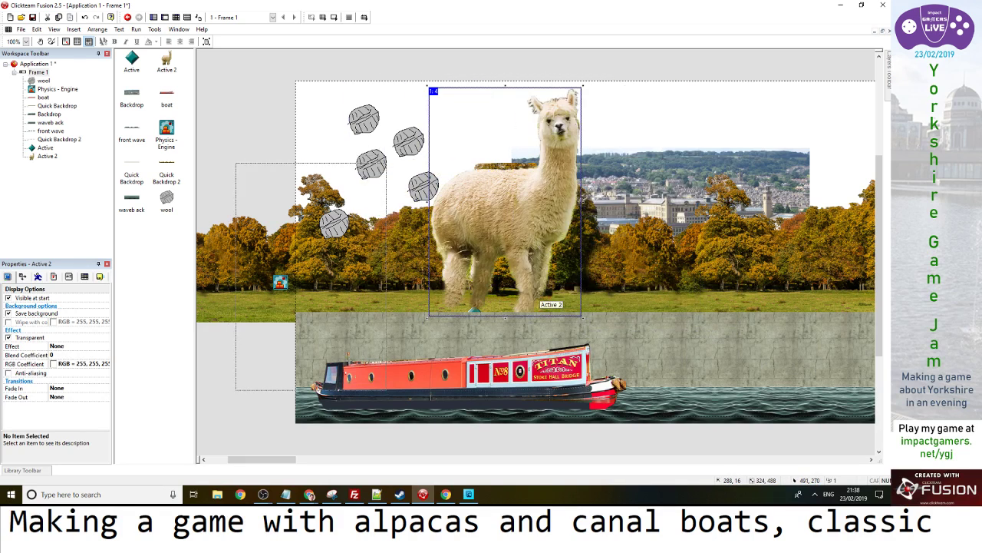
pyautogui.moveTo(433, 90); pyautogui.dragTo(334, 280)
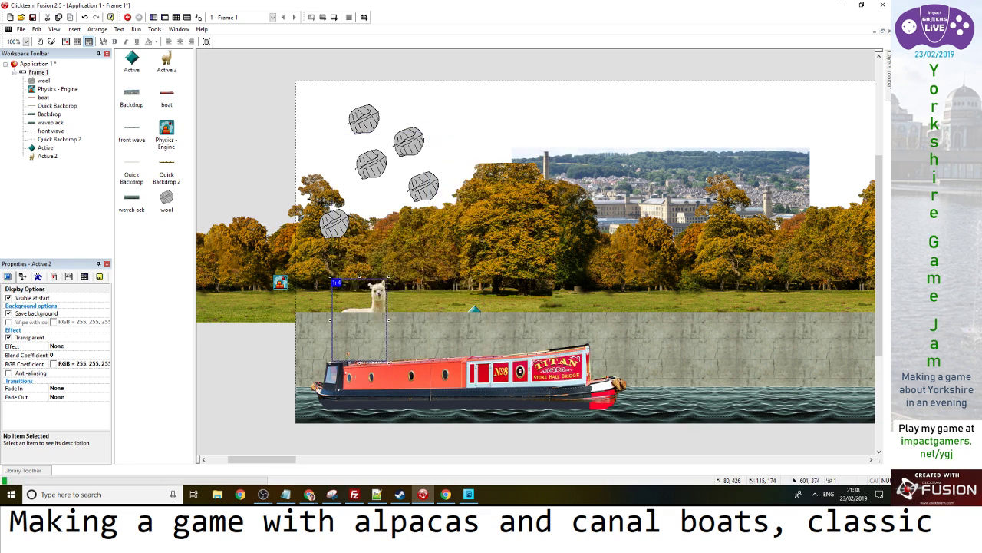
# Cut the alpaca from layer 1 and paste it onto layer 2, in front of the trees
pyautogui.press('Delete')
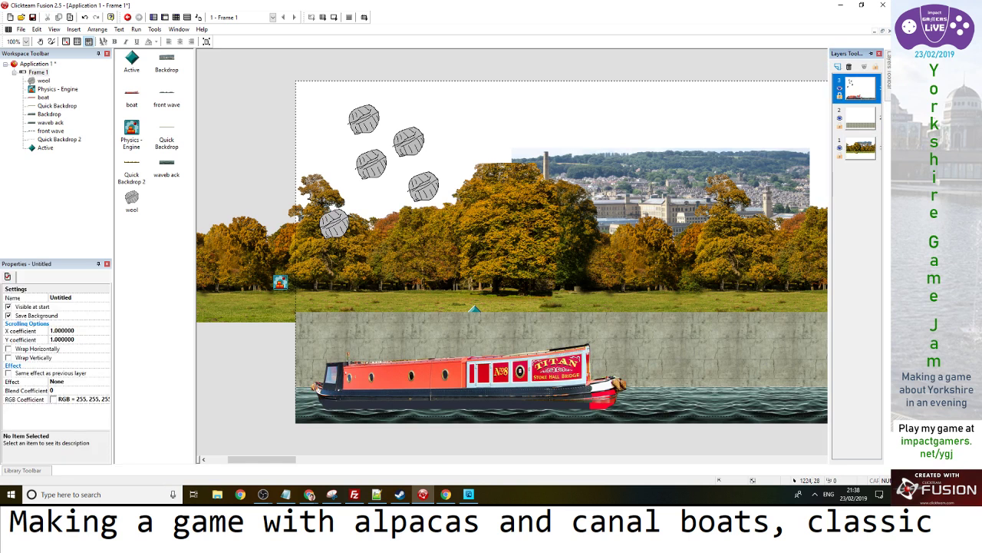
pyautogui.click(859, 88)
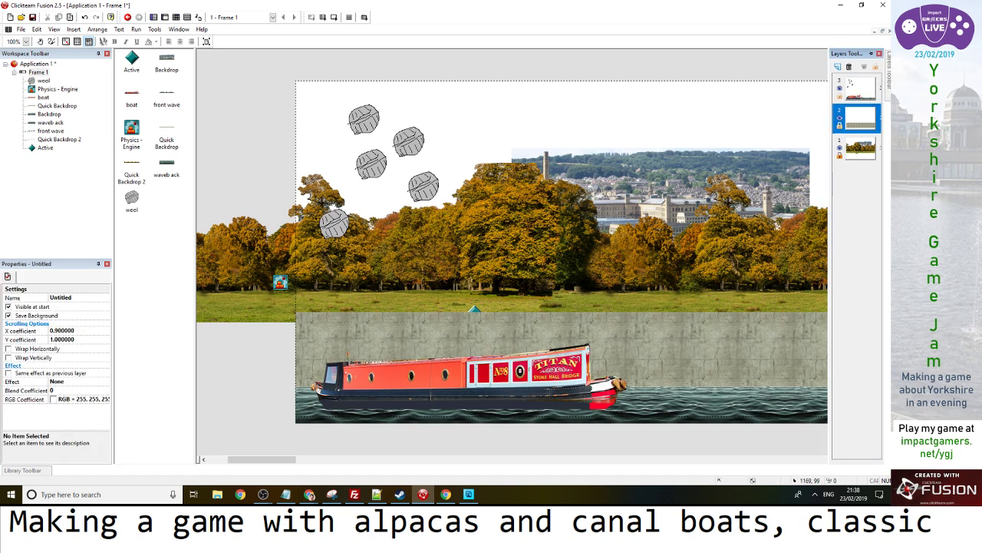
pyautogui.click(876, 53)
pyautogui.hotkey('ctrl', 'z')
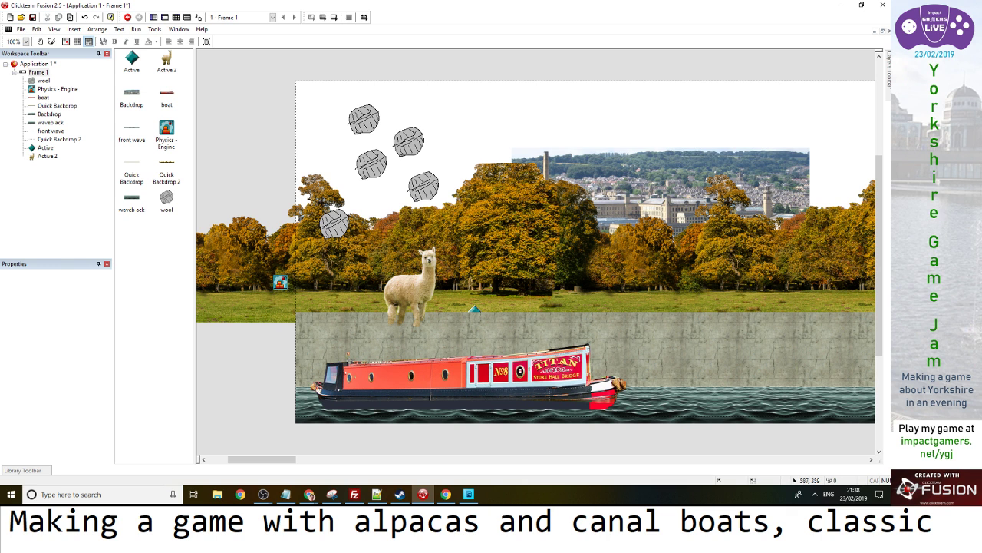
# Move the alpaca to layer 3 and position it at about X 80, Y 368, just above the boat's rear cabin
pyautogui.hotkey('ctrl', 'z')
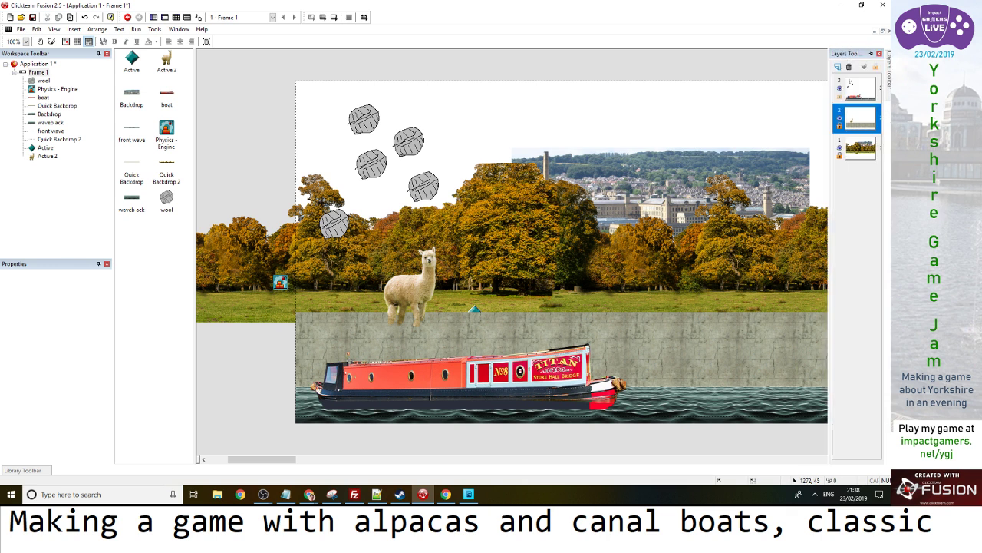
pyautogui.hotkey('ctrl', 'v')
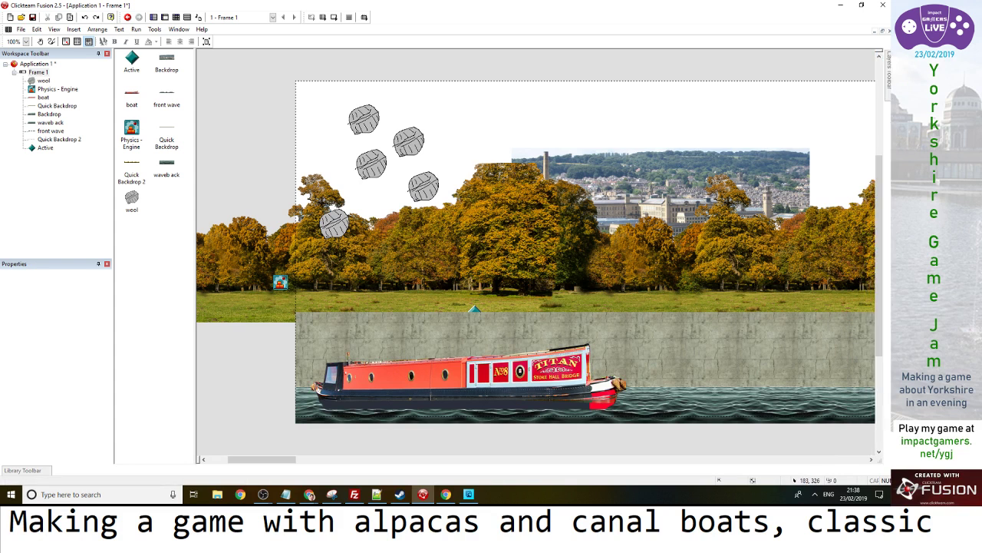
pyautogui.click(388, 236)
pyautogui.moveTo(409, 275); pyautogui.dragTo(359, 297)
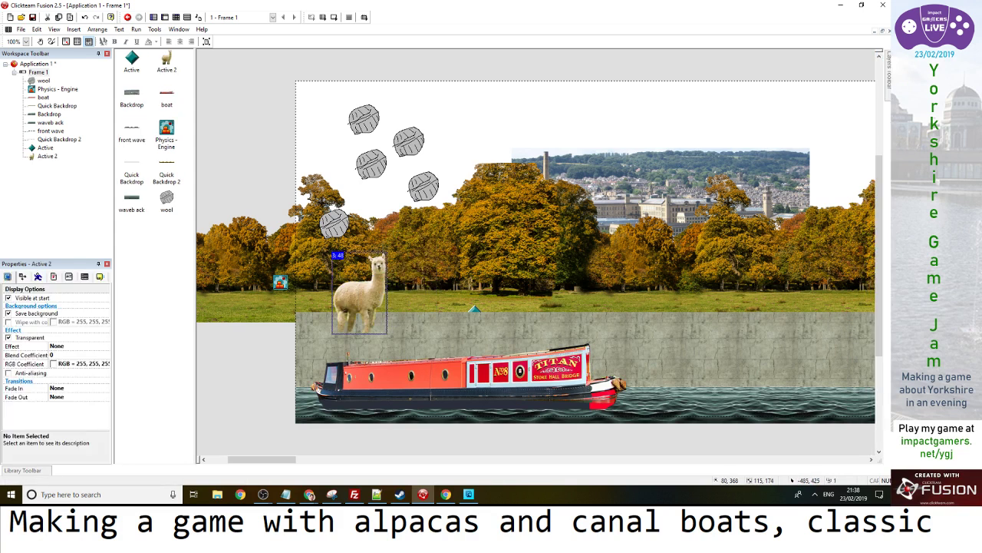
# Add the Obstacles qualifier to the alpaca object
pyautogui.click(68, 278)
pyautogui.click(84, 279)
pyautogui.click(81, 296)
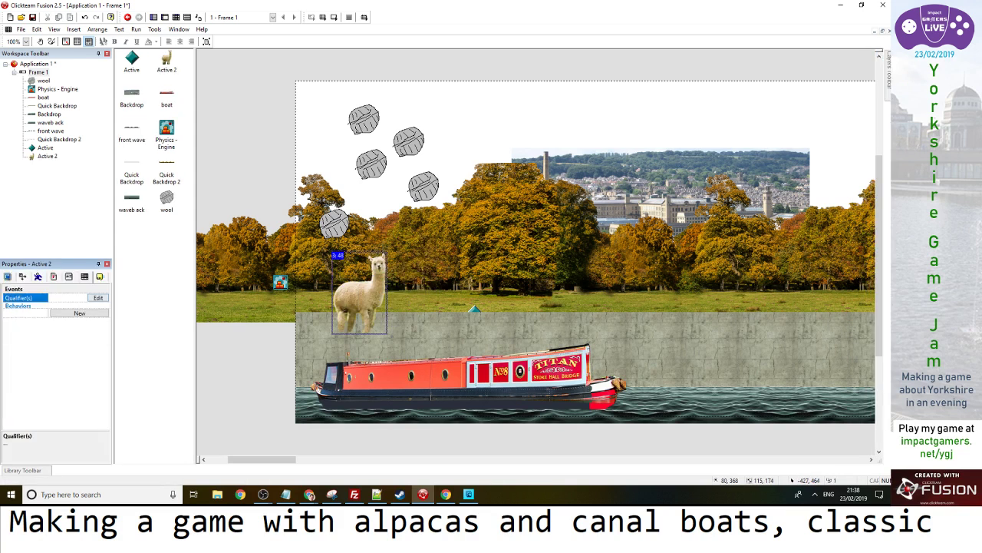
pyautogui.click(98, 297)
pyautogui.click(666, 234)
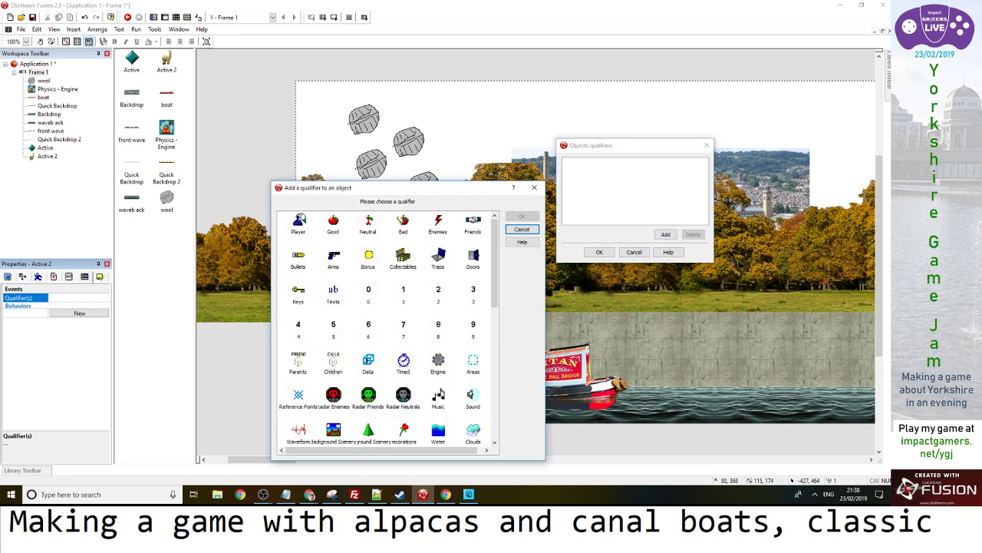
pyautogui.scroll(-10, 388, 330)
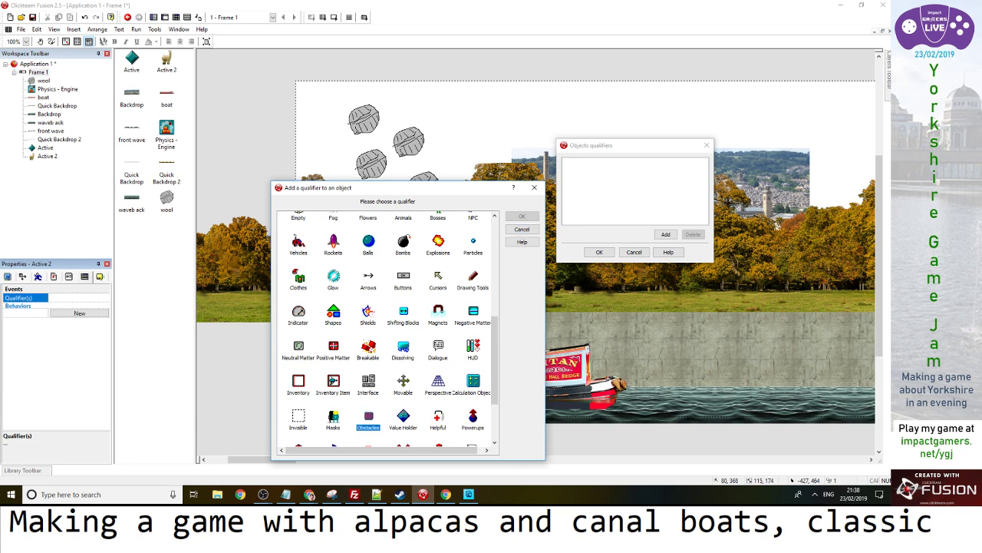
pyautogui.doubleClick(368, 418)
pyautogui.click(600, 251)
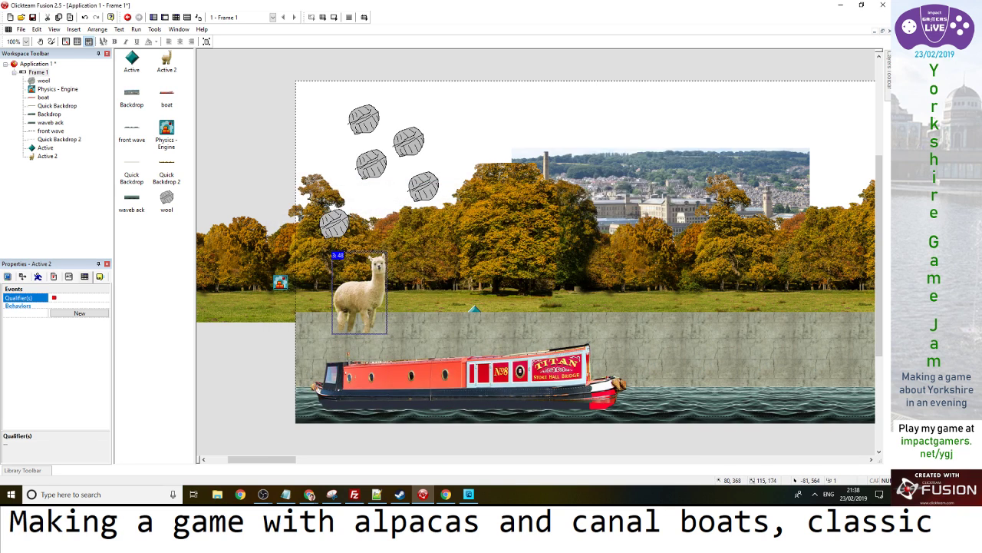
# Test-run the frame to see how the alpaca behaves above the boat, and close the game window
pyautogui.click(261, 325)
pyautogui.press('F8')
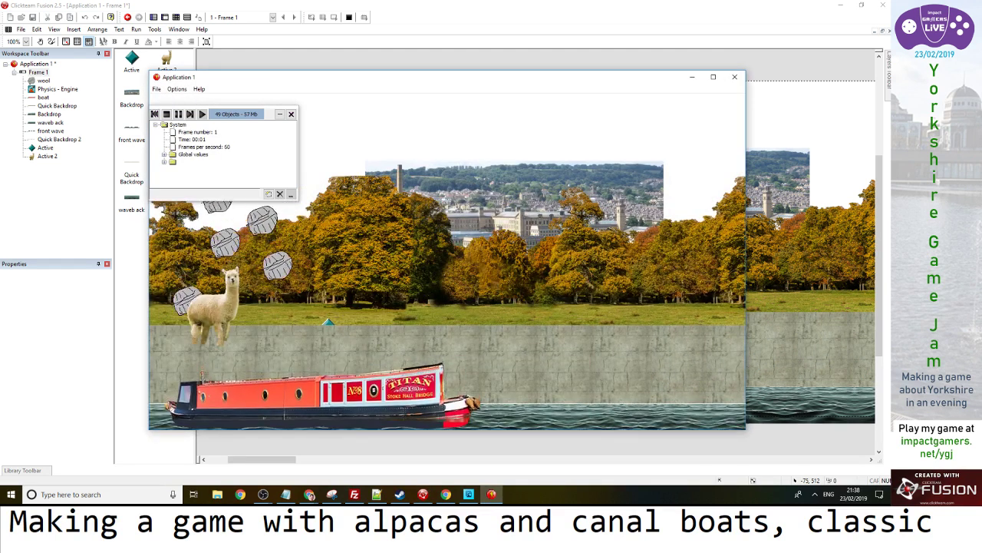
pyautogui.click(735, 77)
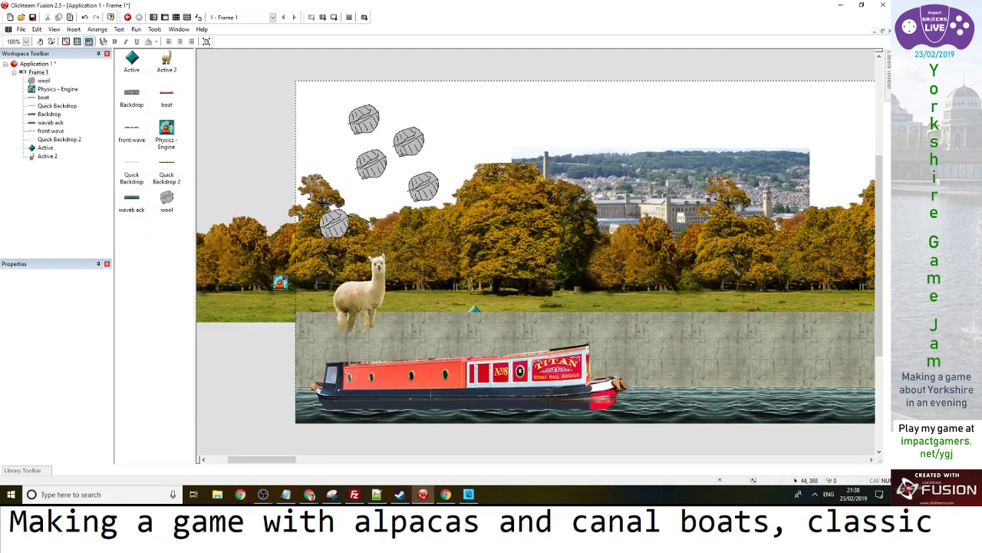
# Change the alpaca's movement type to Physics - Static and test-run the frame
pyautogui.click(359, 296)
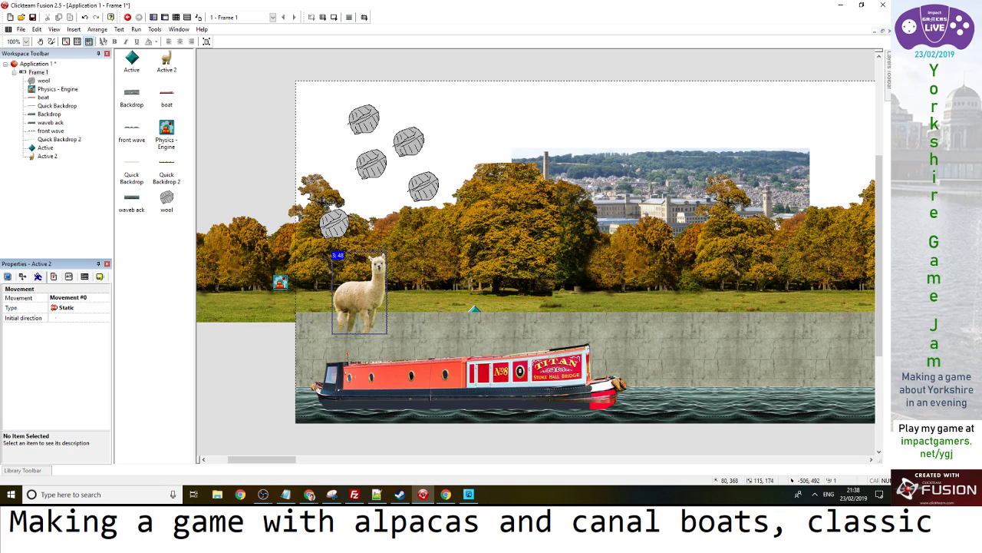
pyautogui.click(77, 307)
pyautogui.click(100, 197)
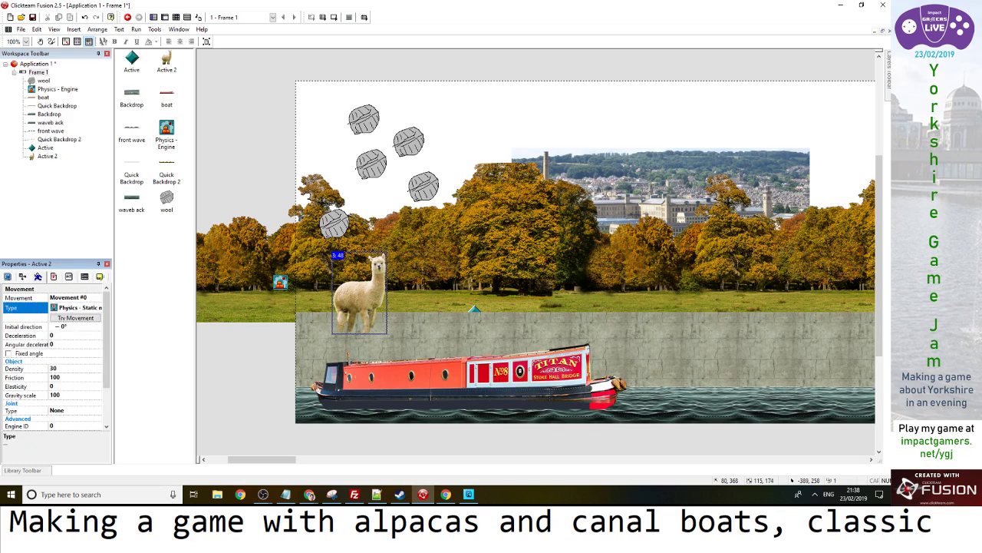
pyautogui.press('F8')
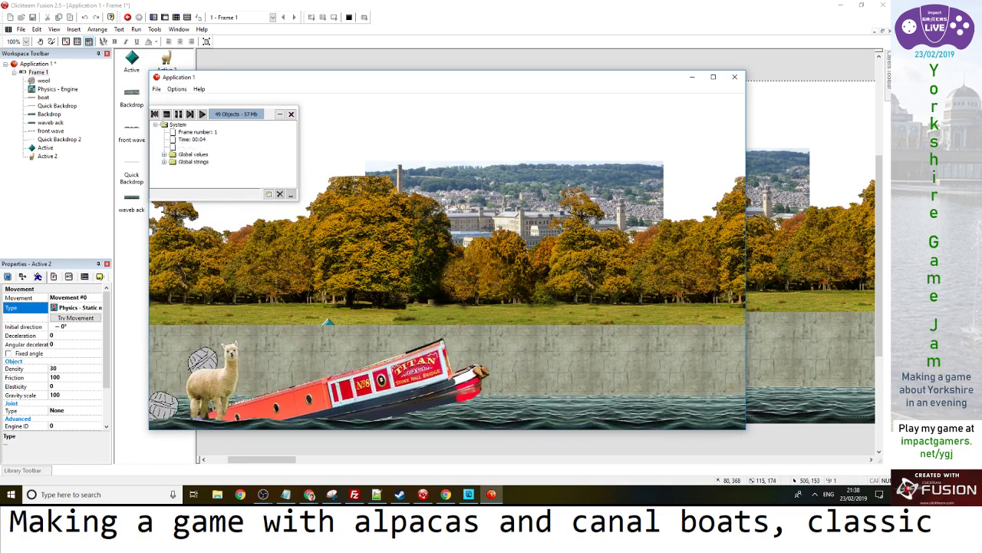
pyautogui.click(734, 76)
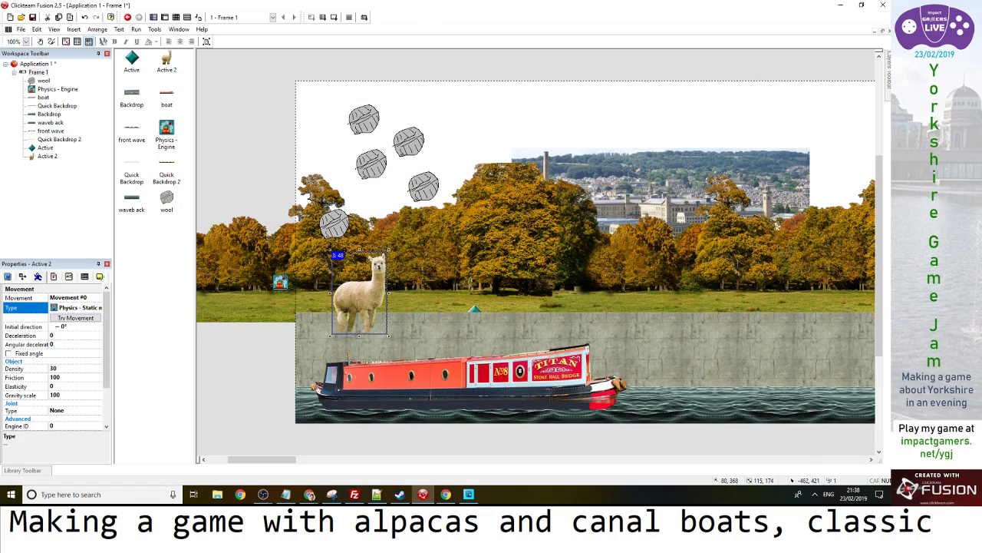
# Inspect the alpaca's event properties and its animation image, and test-run the frame again
pyautogui.click(100, 276)
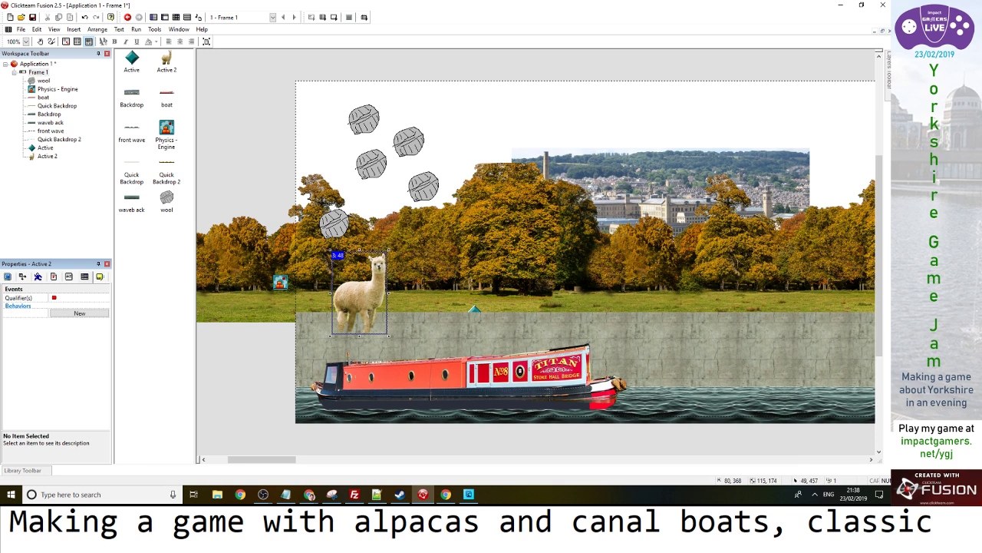
pyautogui.doubleClick(358, 296)
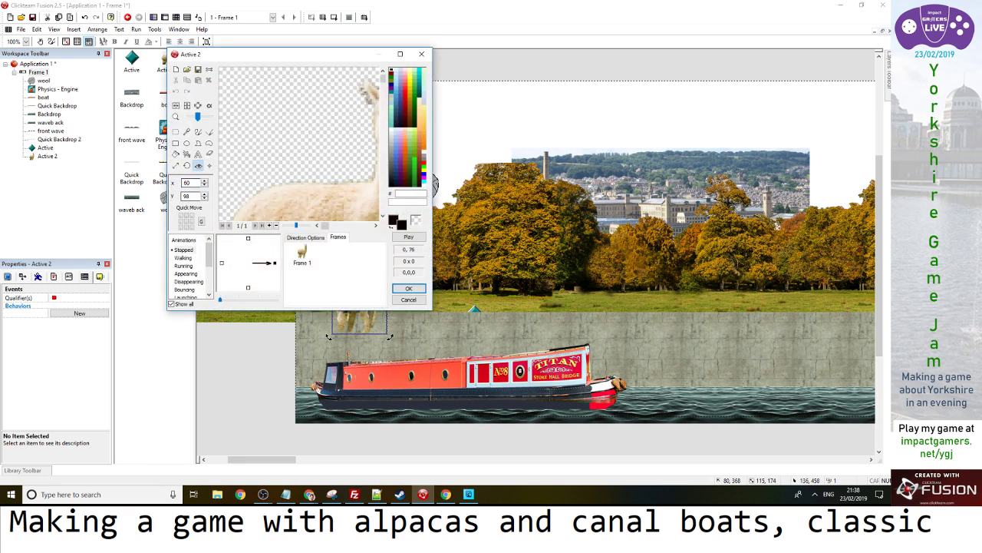
pyautogui.click(409, 288)
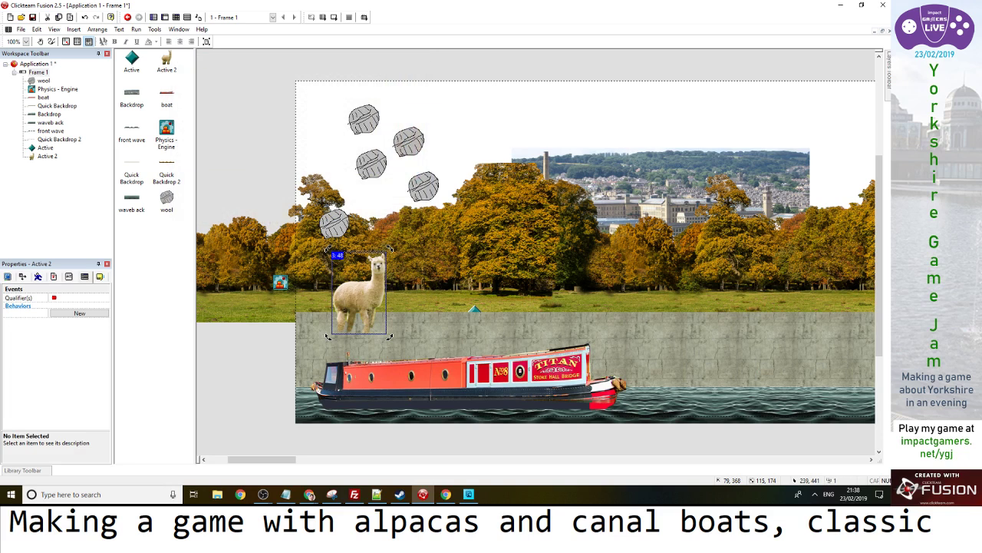
pyautogui.press('F8')
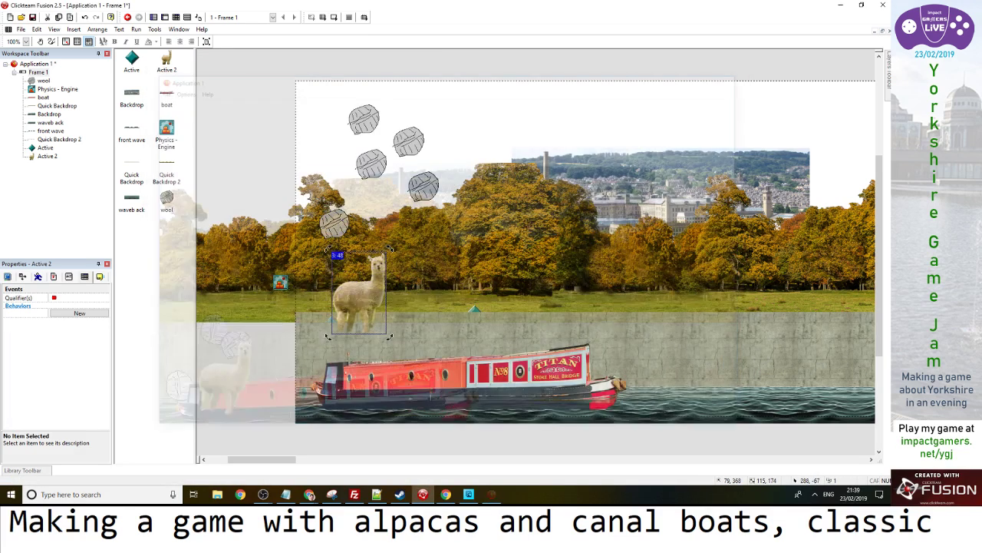
pyautogui.click(177, 17)
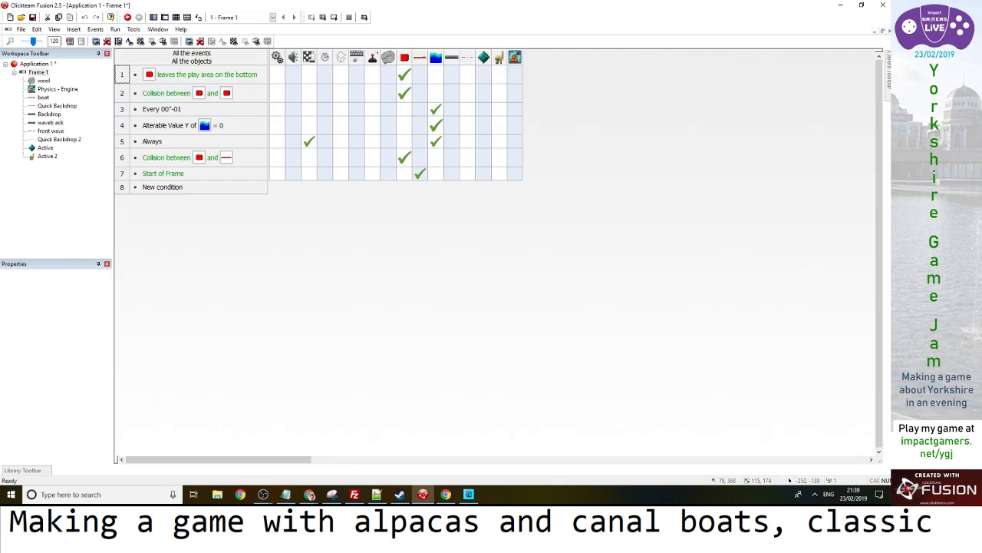
pyautogui.click(177, 158)
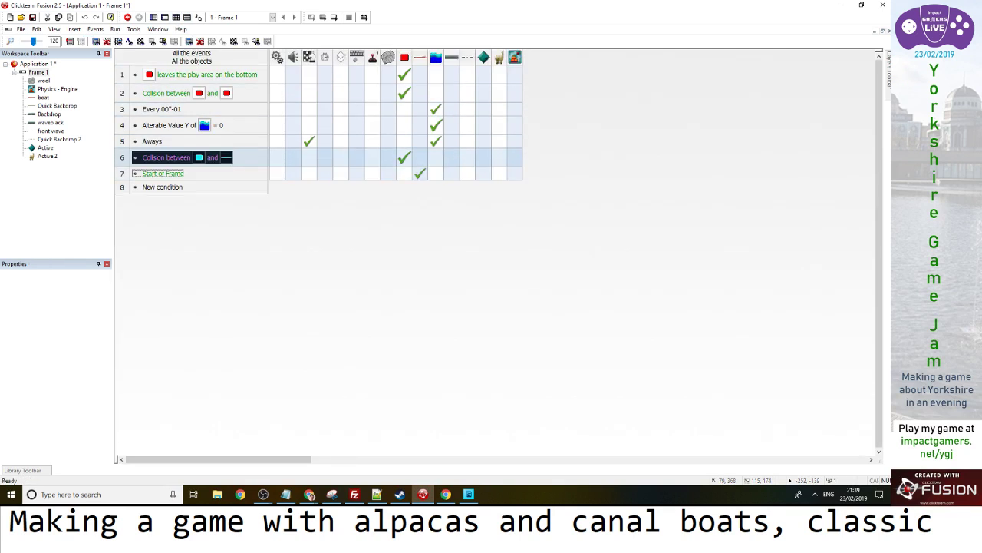
pyautogui.moveTo(176, 157); pyautogui.dragTo(178, 187)
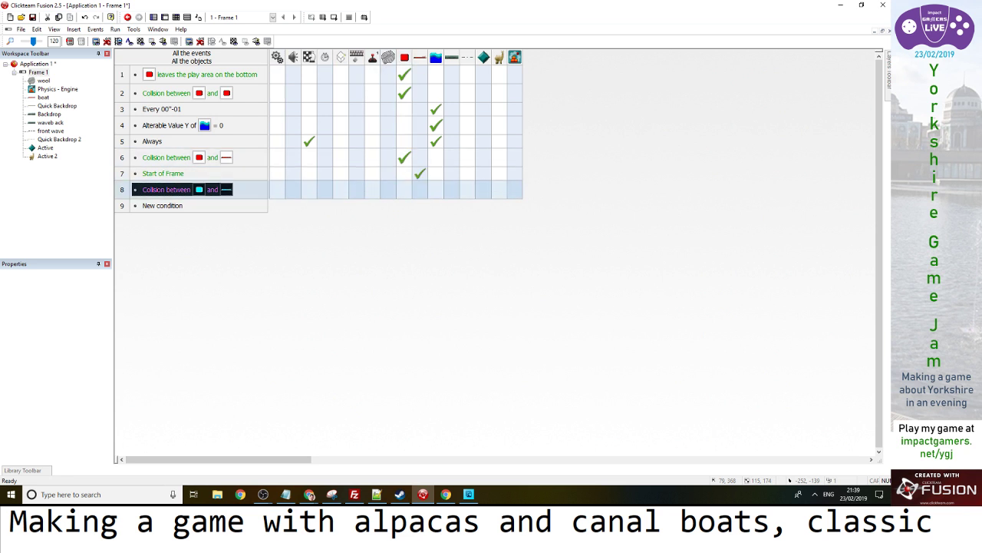
pyautogui.rightClick(132, 189)
pyautogui.click(154, 284)
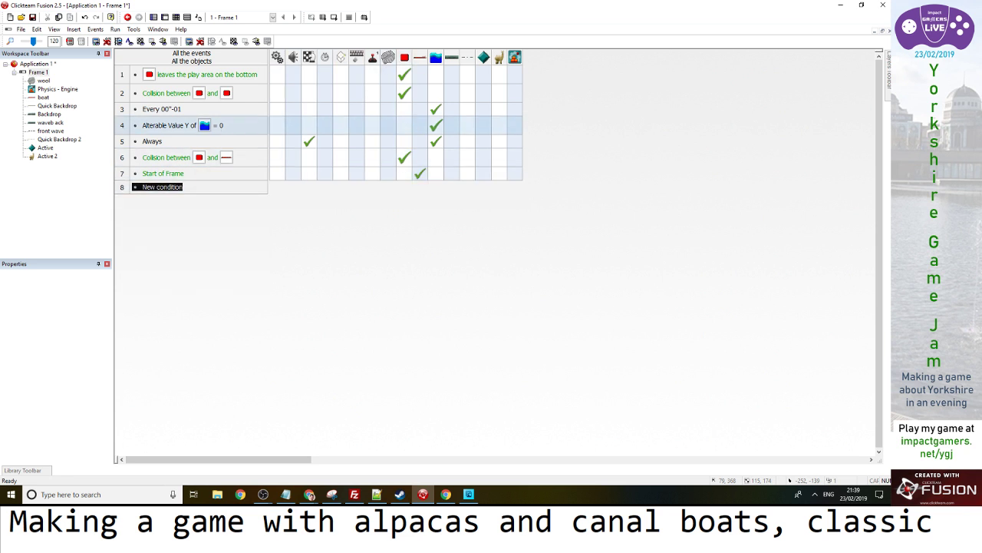
pyautogui.click(164, 17)
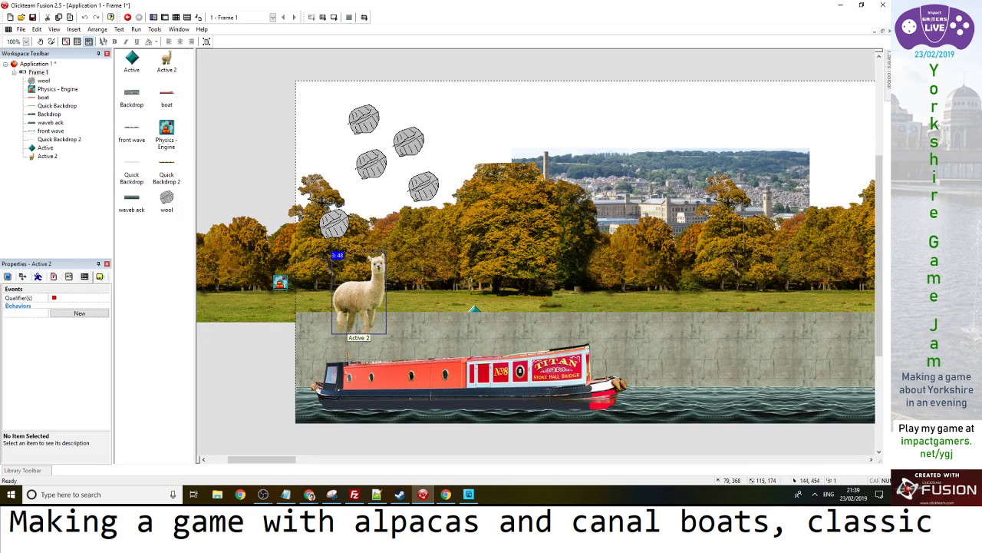
# Place a second copy of the alpaca in front of the large middle tree, test-run the game while steering the boat left, and close it
pyautogui.moveTo(362, 292); pyautogui.dragTo(542, 195)
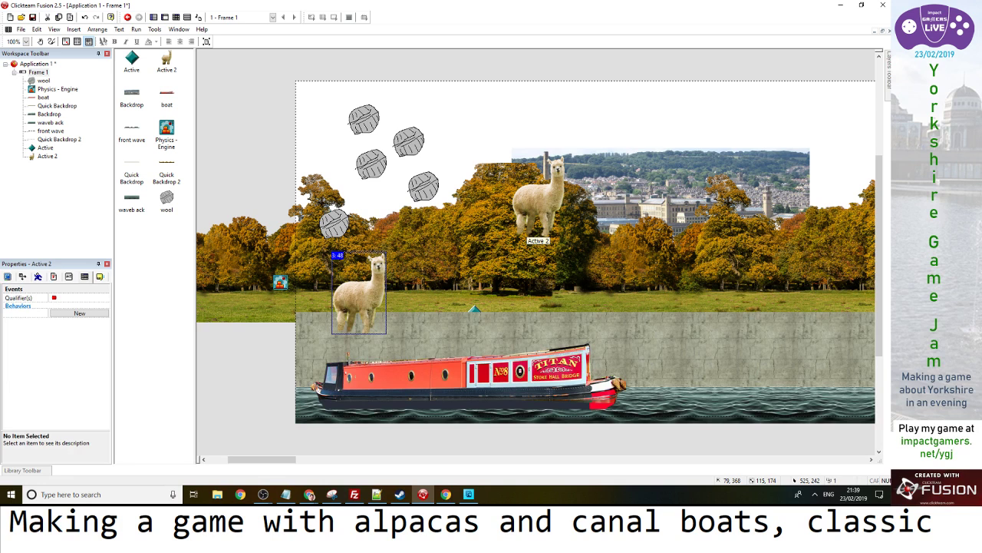
pyautogui.press('F8')
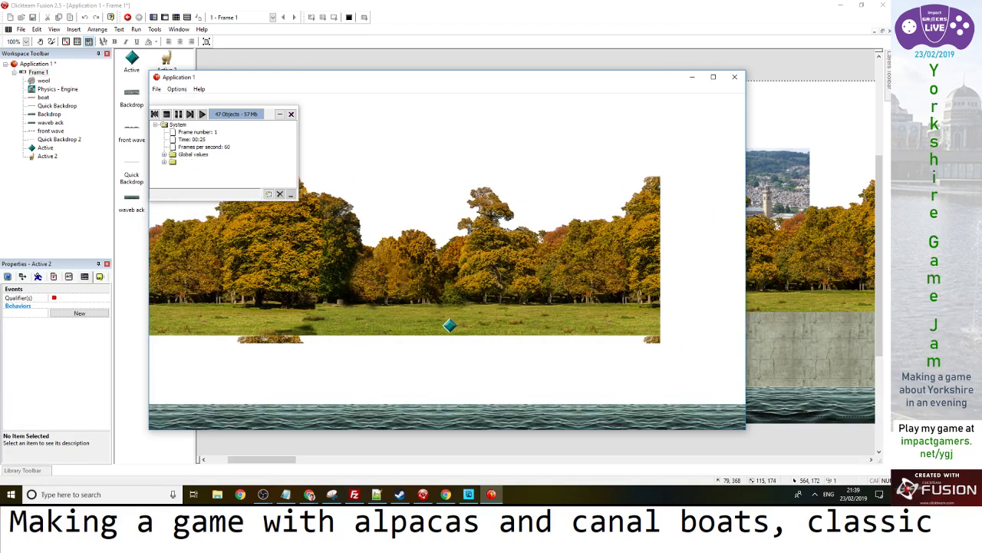
pyautogui.press('Left')
pyautogui.press('Left')
pyautogui.hotkey('alt', 'F4')
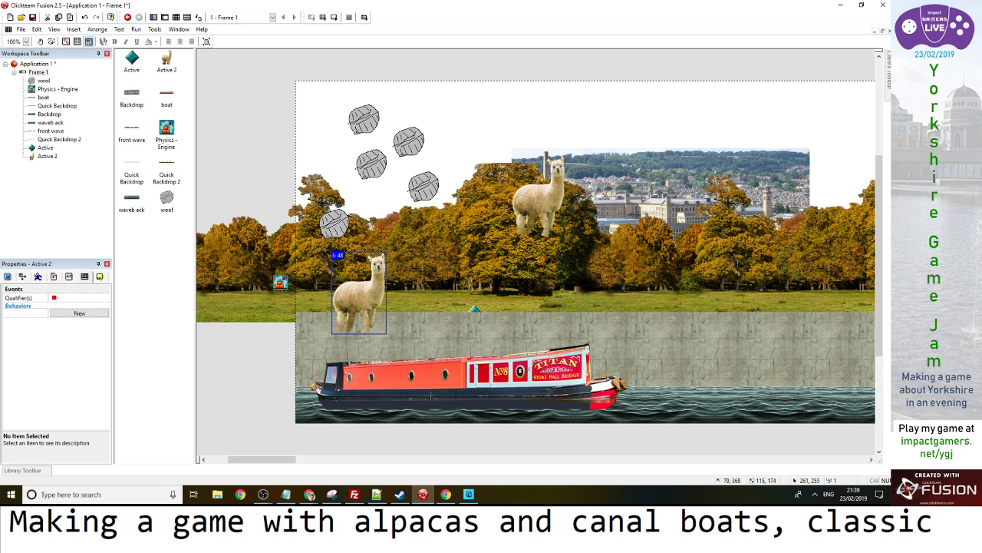
# Move the second alpaca down onto the boat's roof and set the alpaca object's density to 90
pyautogui.click(537, 207)
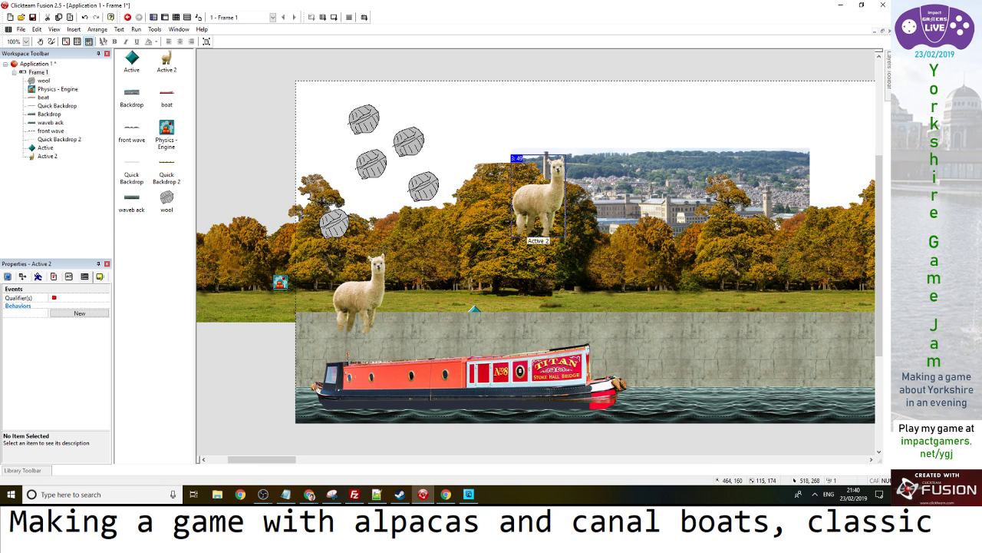
pyautogui.moveTo(535, 204); pyautogui.dragTo(559, 319)
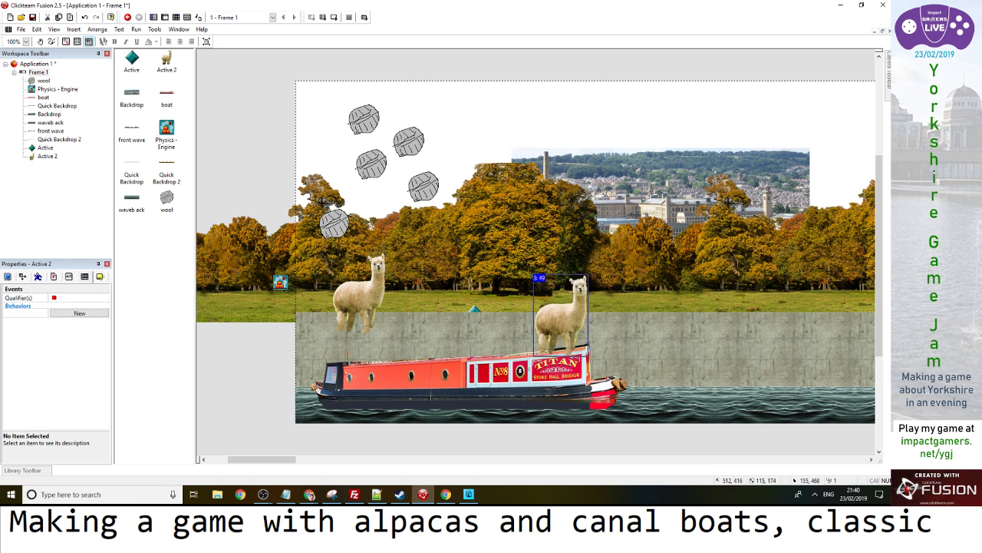
pyautogui.click(368, 297)
pyautogui.click(37, 277)
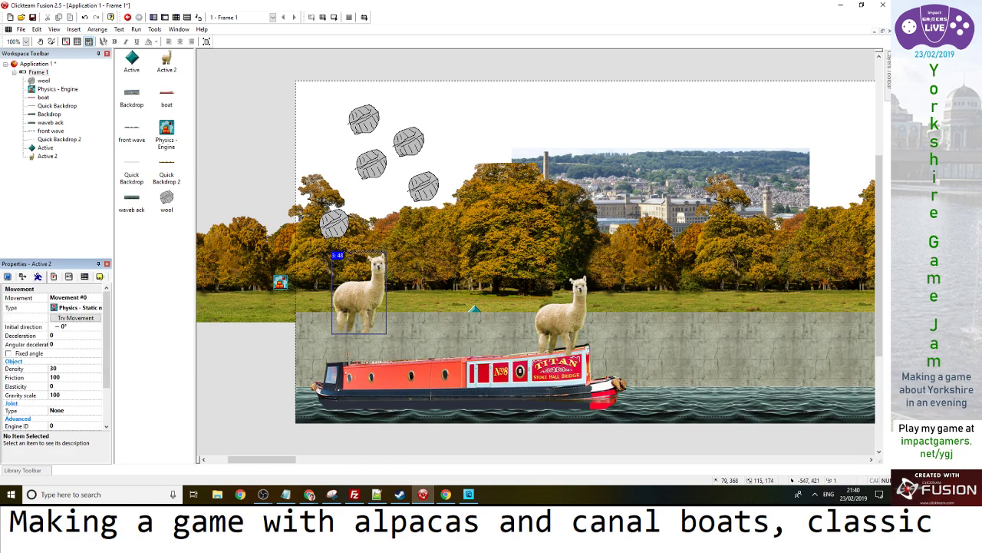
pyautogui.click(69, 369)
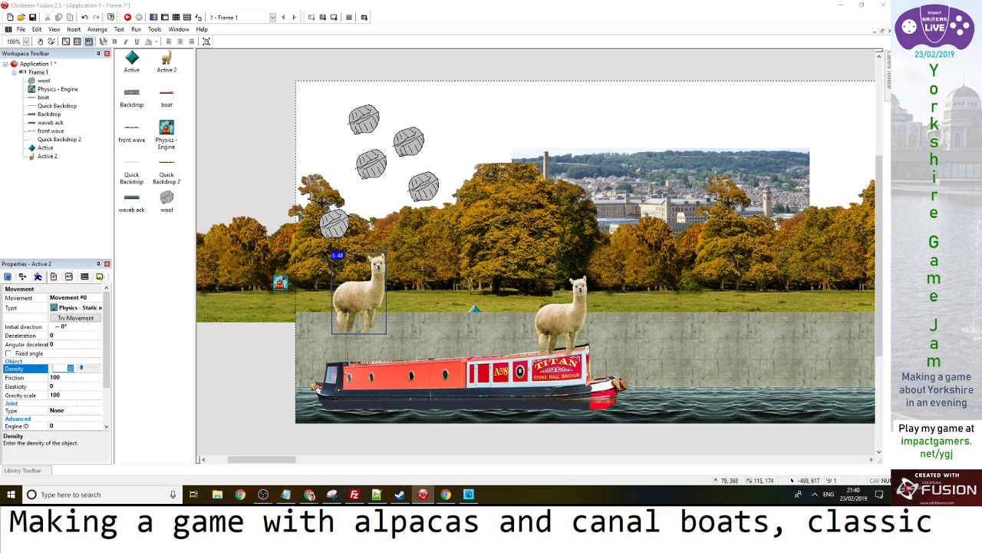
pyautogui.press('Return')
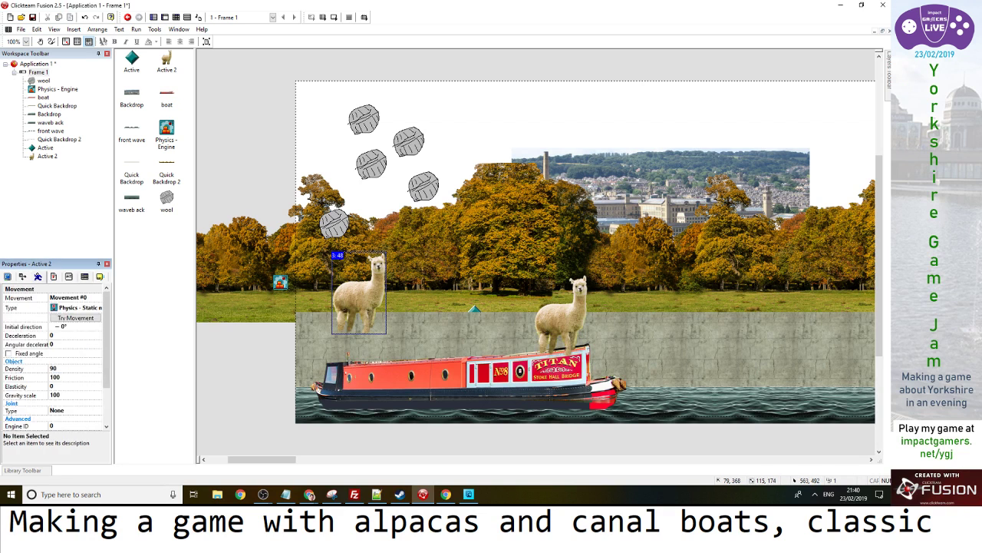
# Test-run the game to check how the two denser alpacas act on the boat, and close the game window
pyautogui.click(560, 314)
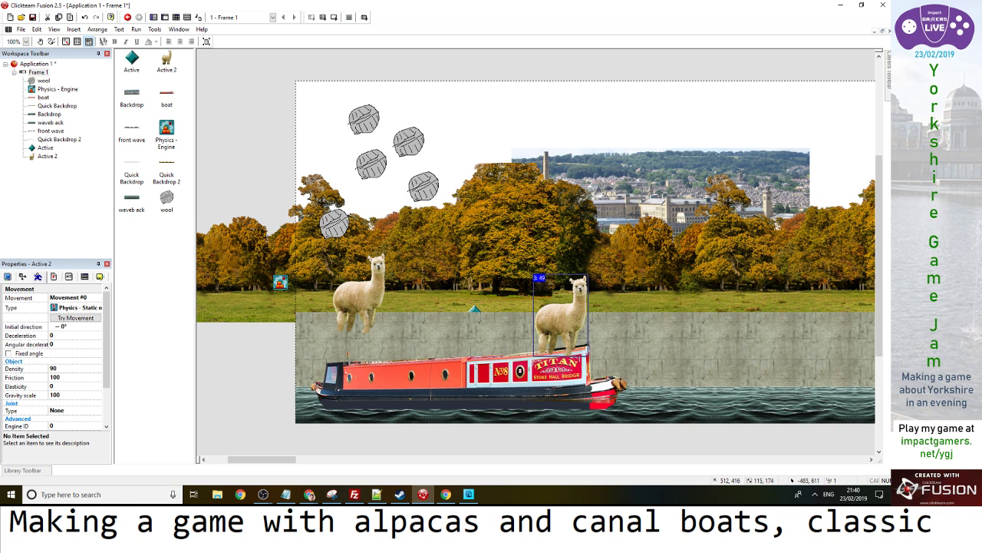
pyautogui.press('F8')
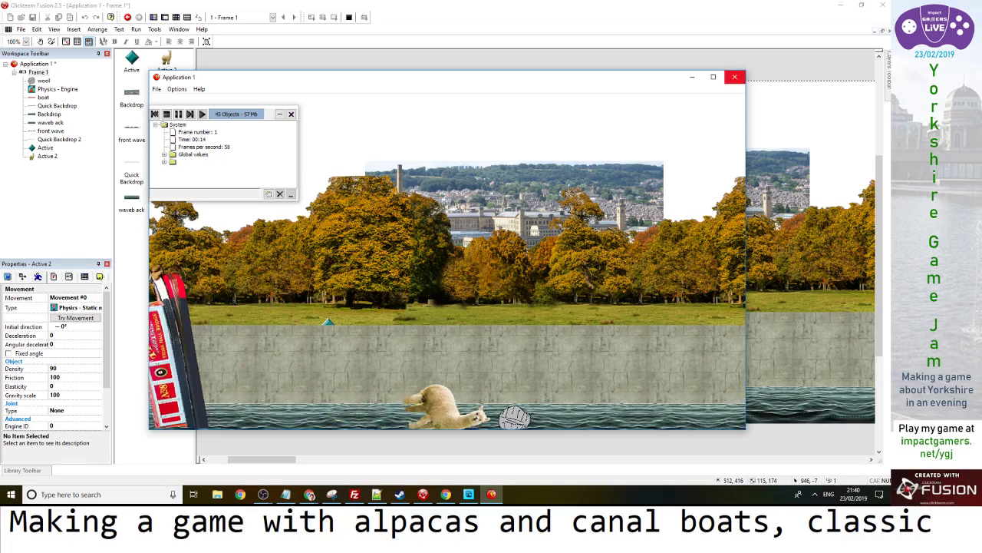
pyautogui.click(734, 76)
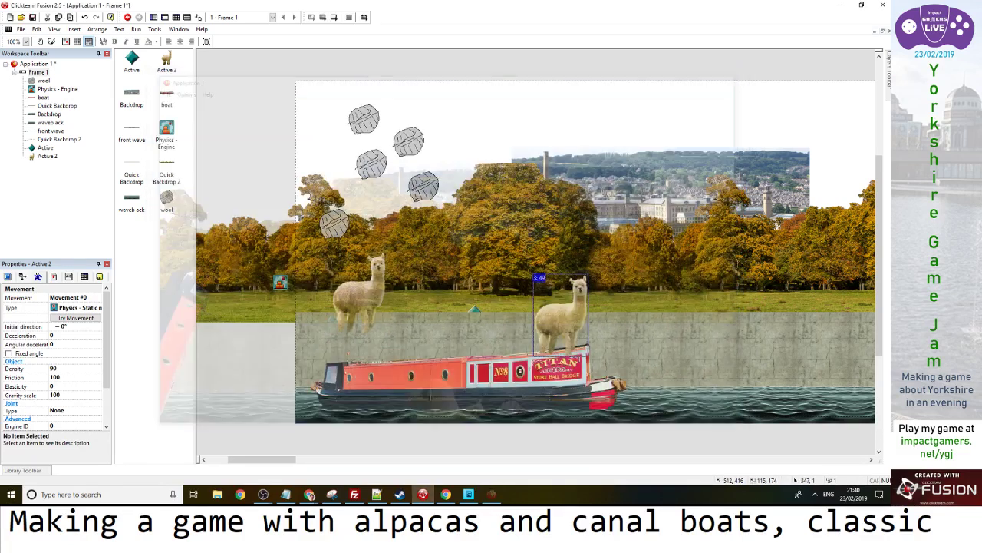
# Set the boat's gravity scale to 0 in its movement properties
pyautogui.click(187, 17)
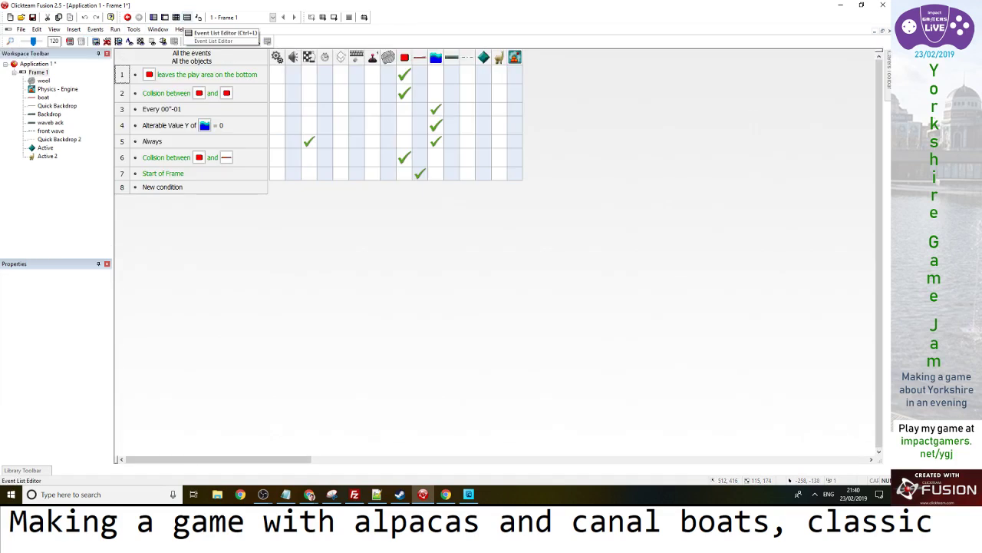
pyautogui.click(164, 17)
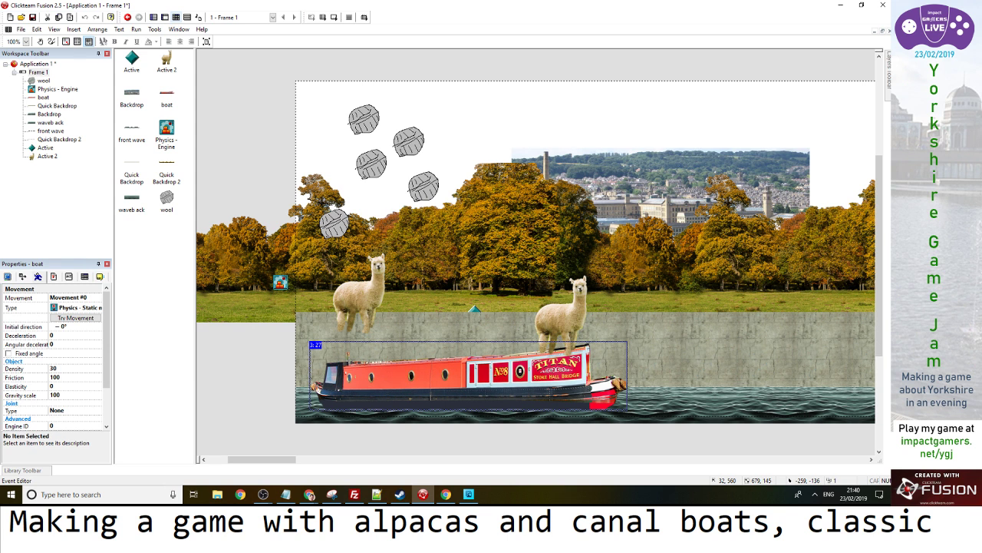
pyautogui.click(69, 394)
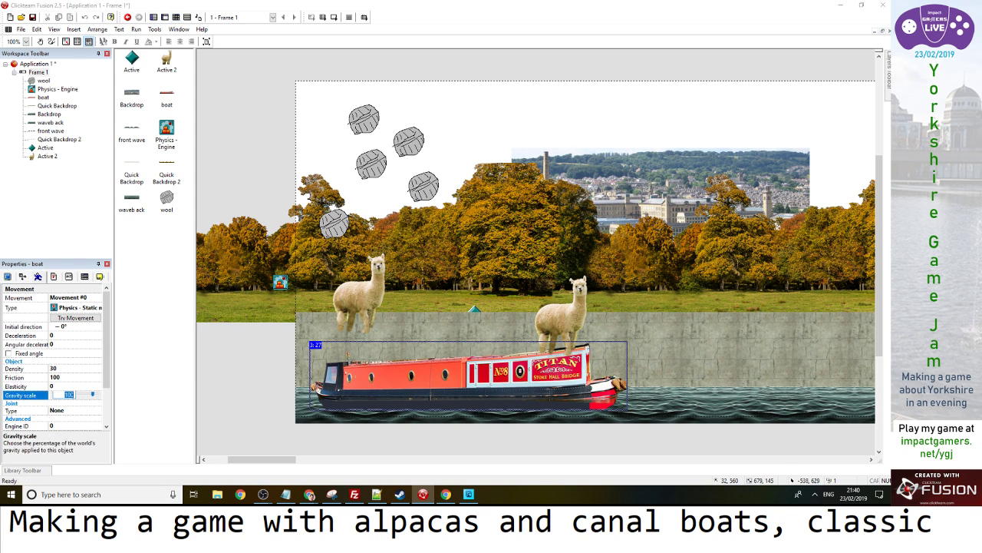
pyautogui.write('0')
pyautogui.press('Return')
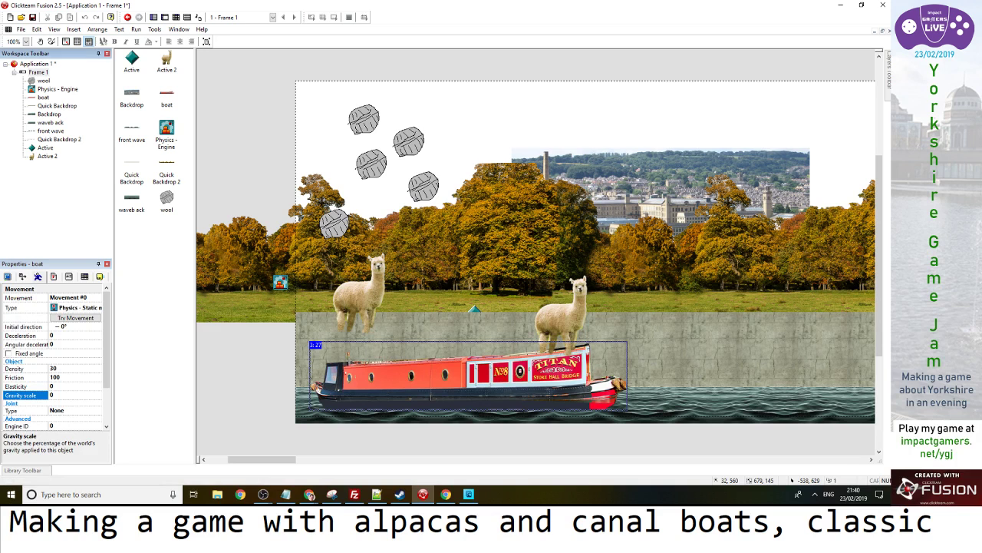
# Test-run the game to see how the boat behaves without gravity, and close the game window
pyautogui.press('F7')
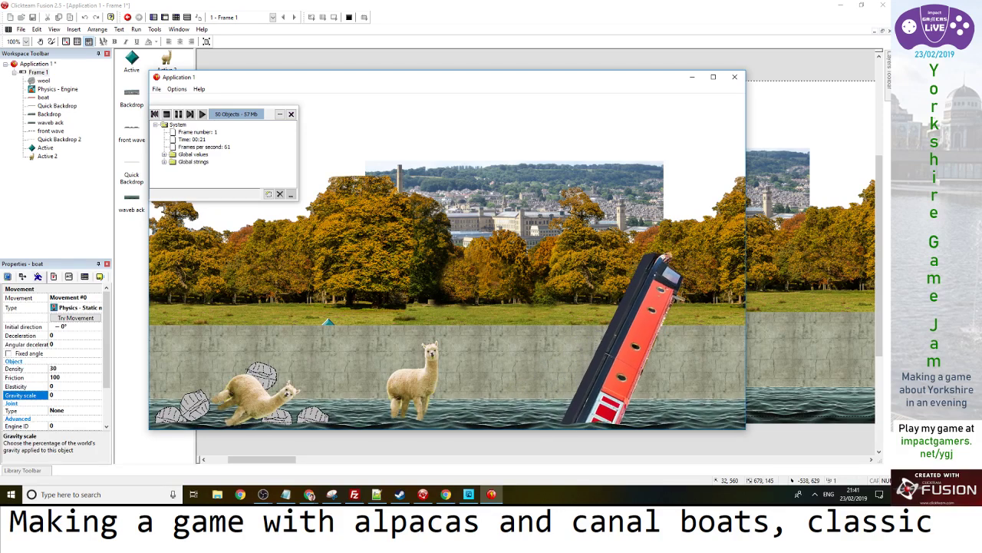
pyautogui.hotkey('alt', 'F4')
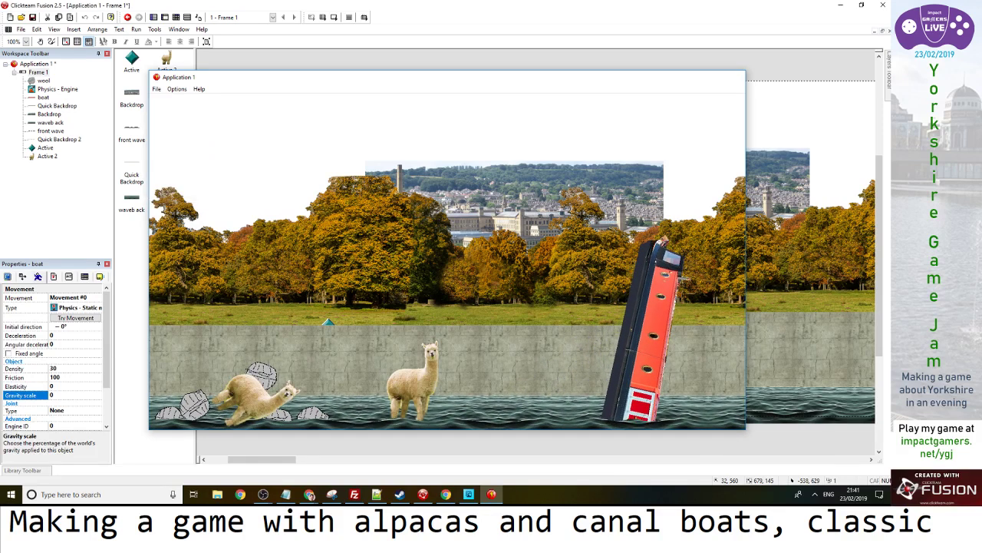
pyautogui.press('Escape')
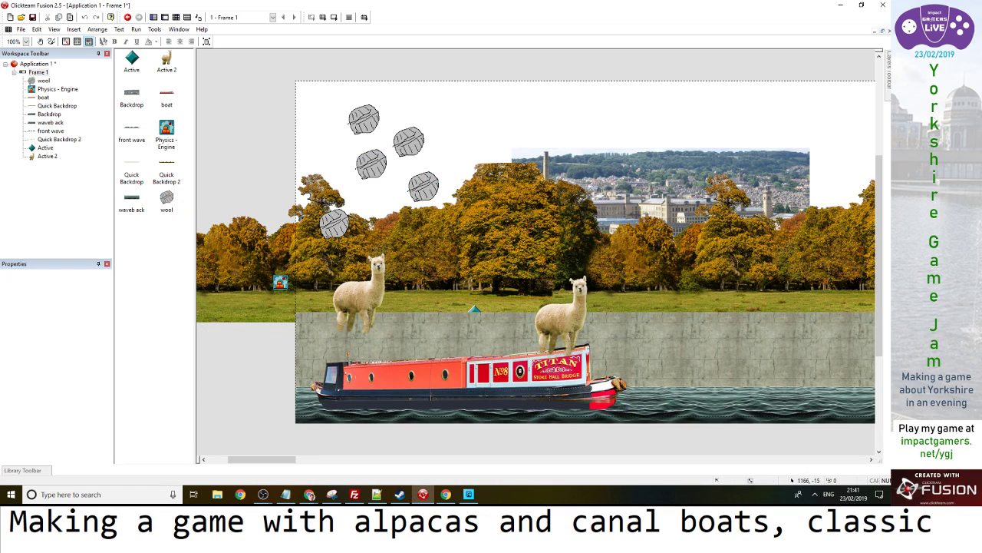
# Extend the stone wall backdrop on layer 2 beyond the frame's left edge and below the water, to about 3024 × 265 pixels
pyautogui.moveTo(888, 73)
pyautogui.click(859, 116)
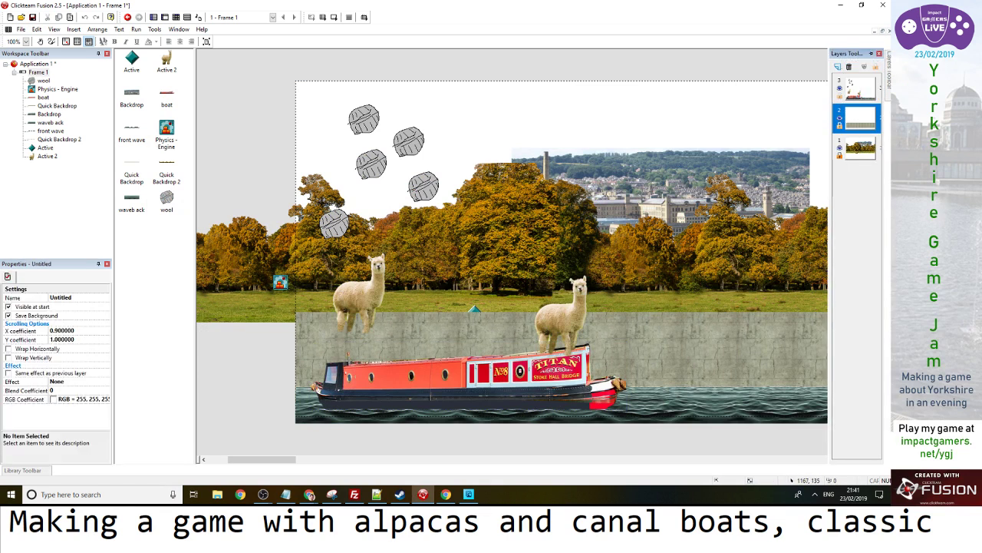
pyautogui.click(675, 406)
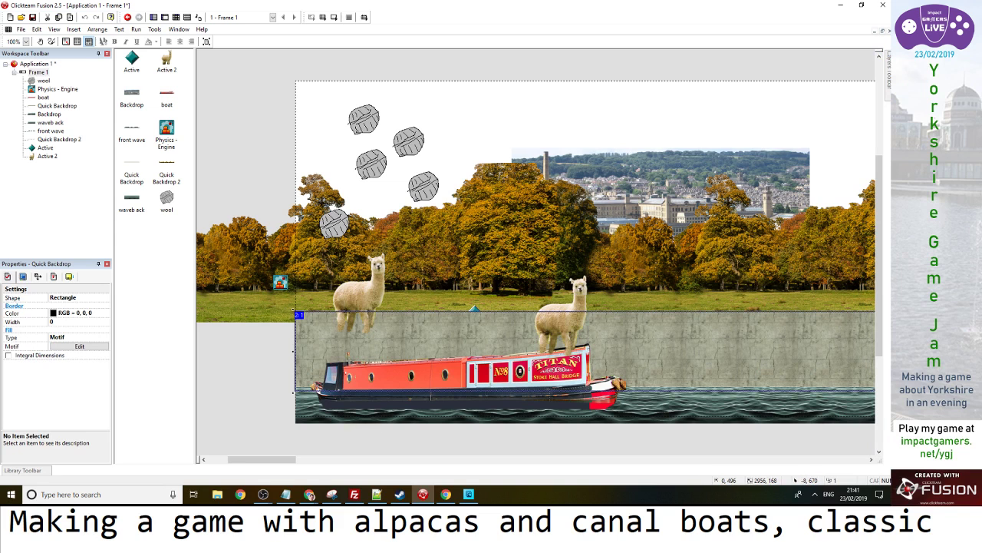
pyautogui.moveTo(292, 394); pyautogui.dragTo(259, 414)
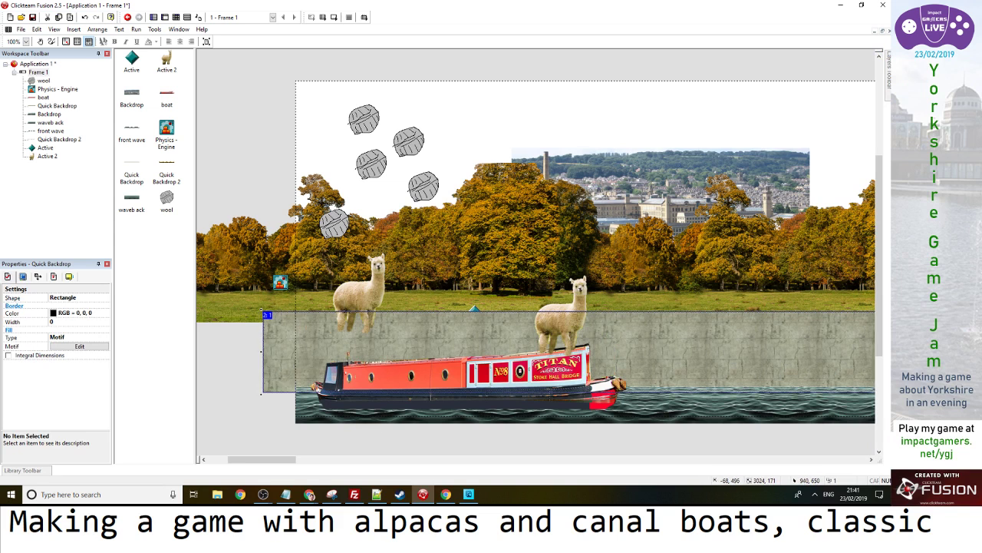
pyautogui.hscroll(10, 536, 253)
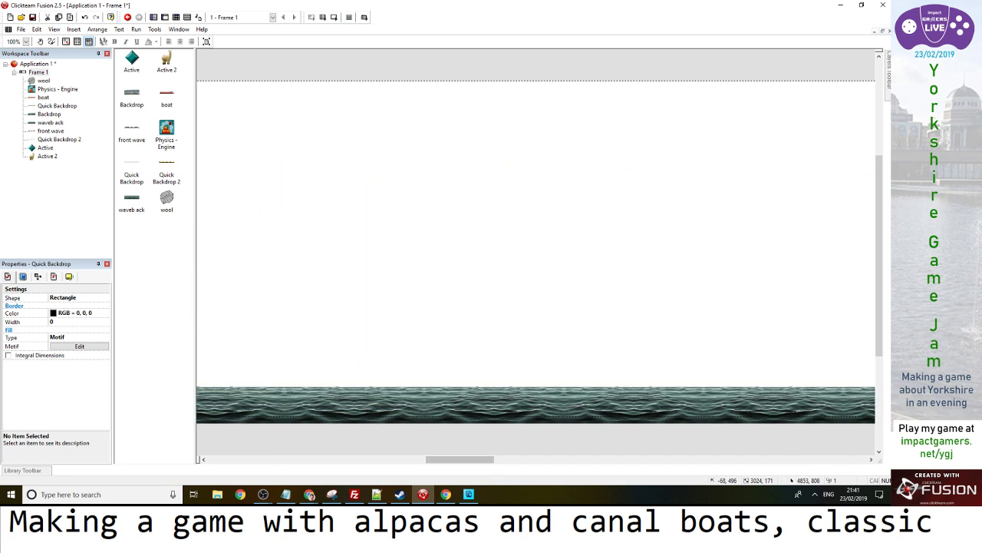
pyautogui.hscroll(-7, 536, 254)
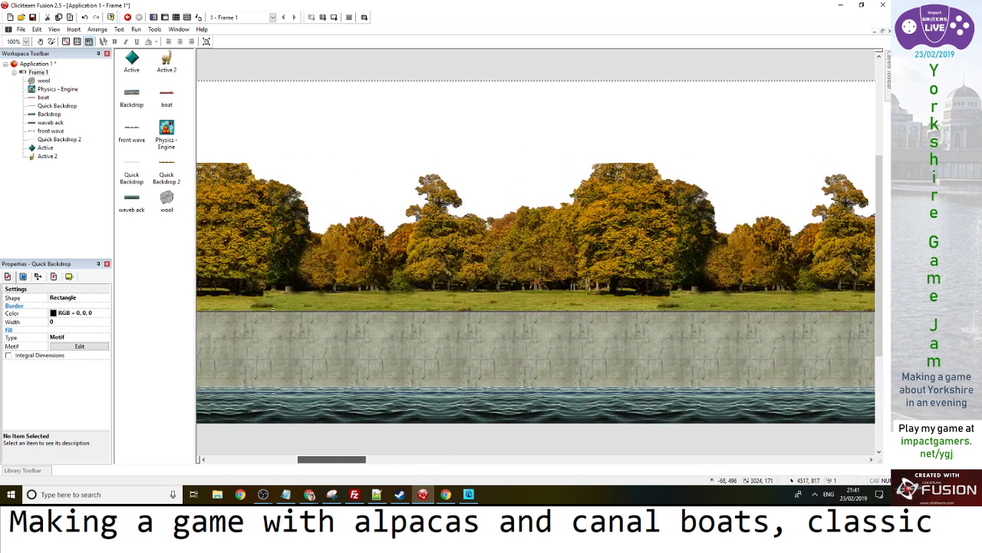
pyautogui.moveTo(385, 403); pyautogui.dragTo(384, 435)
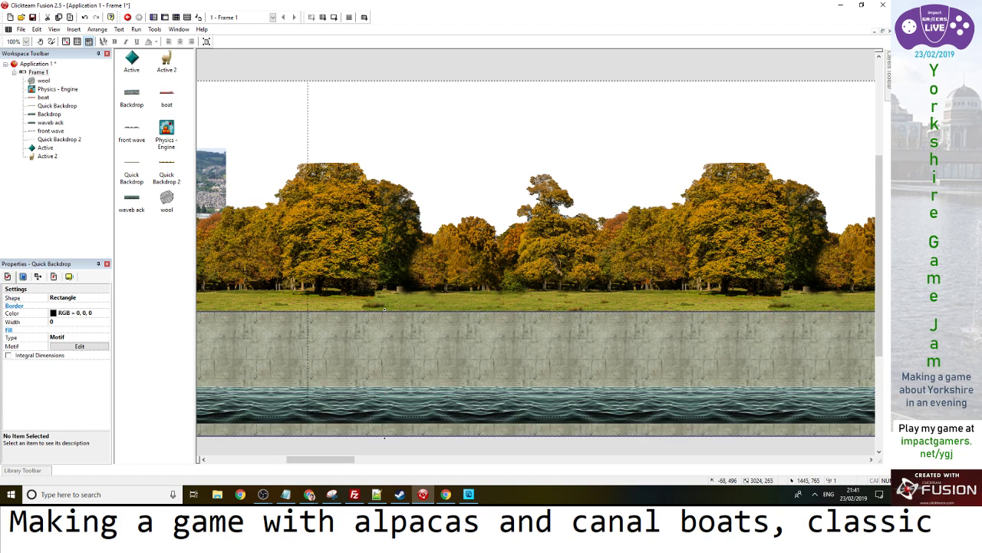
pyautogui.click(408, 445)
# Make layer 3 the active layer and test-run the game with the enlarged wall
pyautogui.moveTo(889, 73)
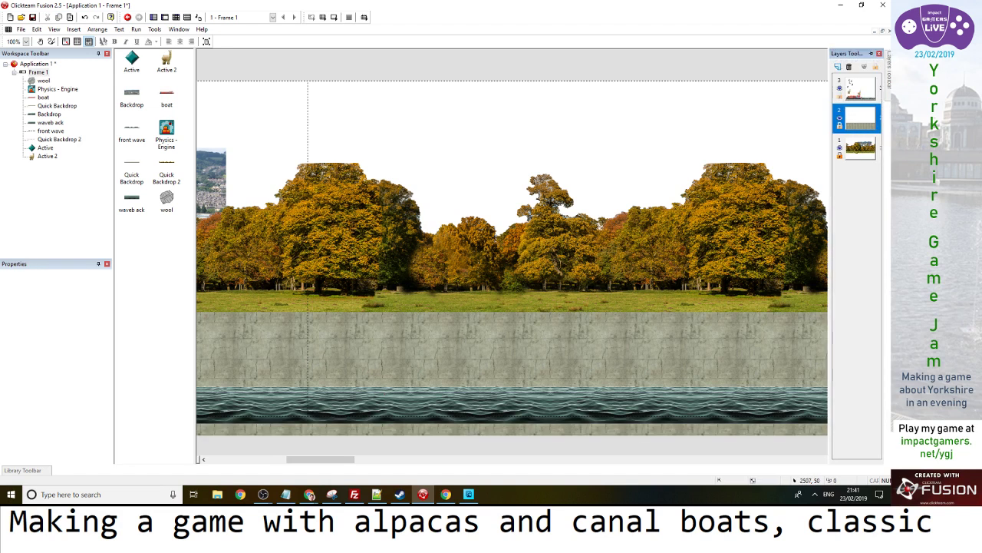
pyautogui.click(858, 83)
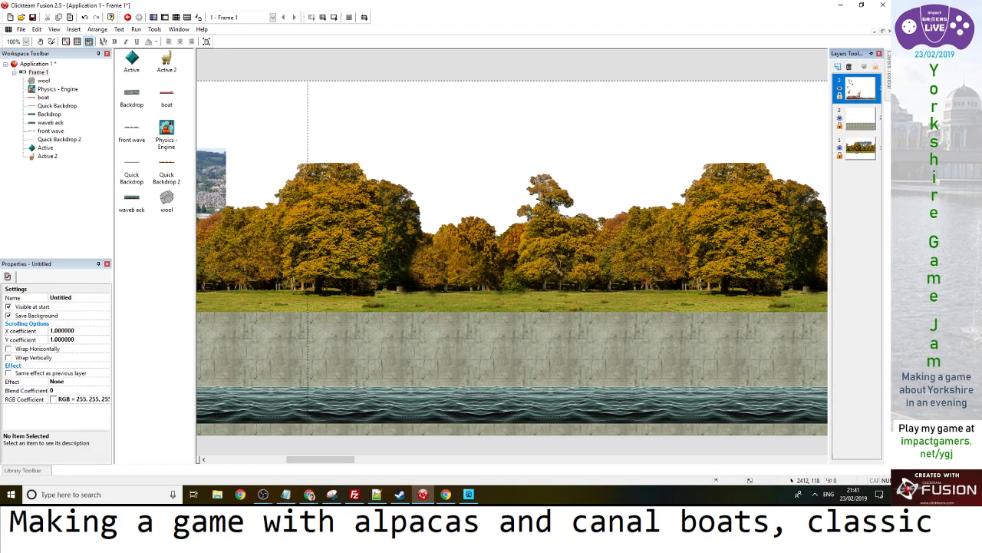
pyautogui.press('F8')
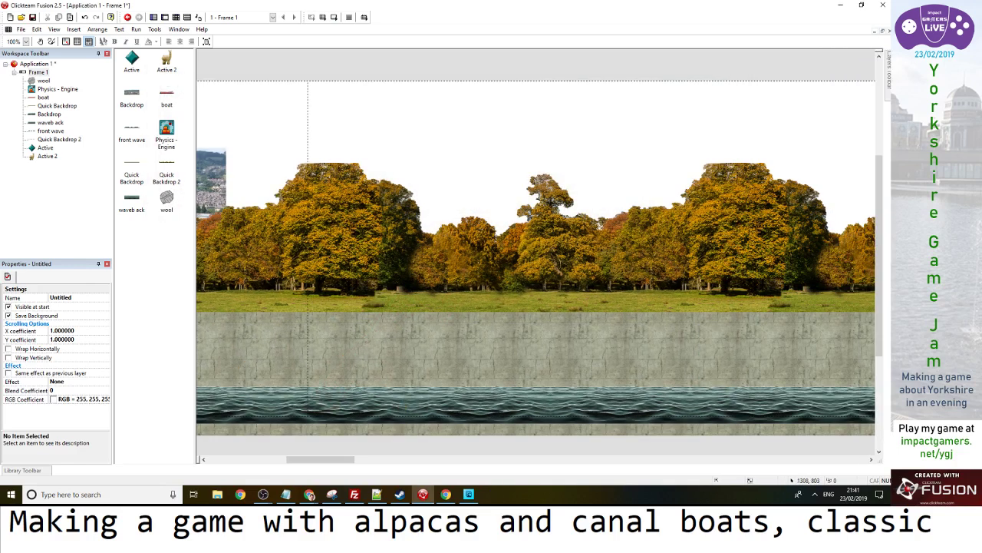
# Switch to Chrome and run a web search for "sir titus salt"
pyautogui.moveTo(310, 495)
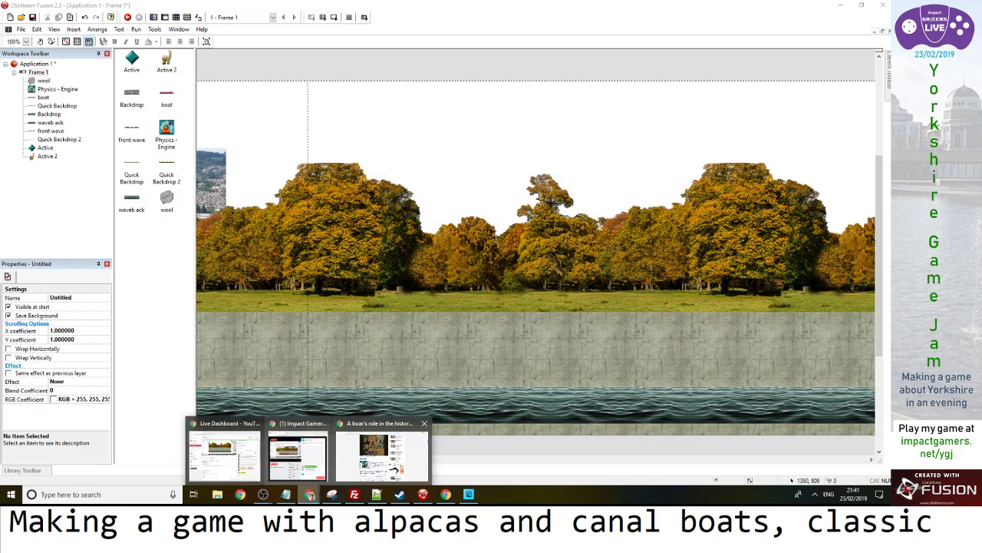
pyautogui.click(296, 458)
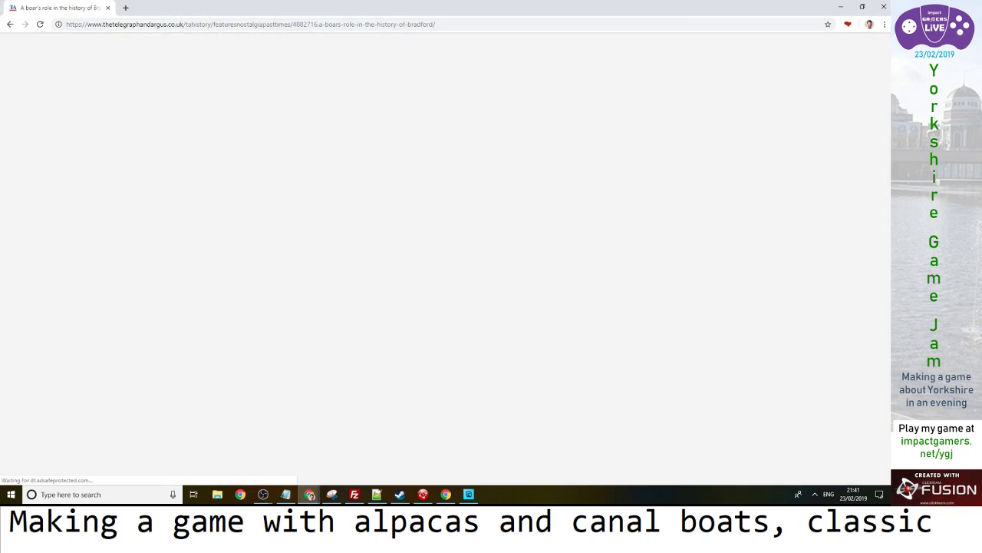
pyautogui.click(307, 24)
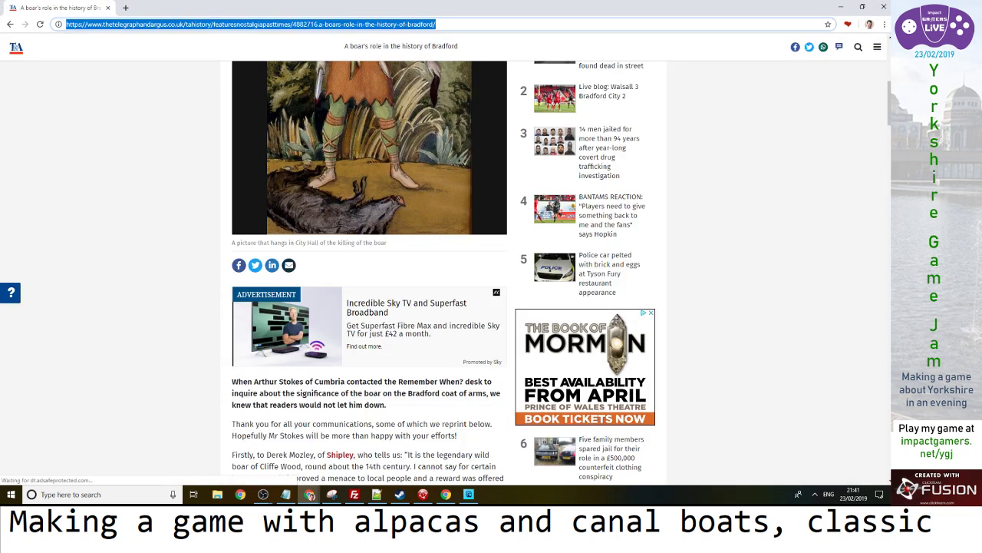
pyautogui.write('sir titus salt')
pyautogui.press('Return')
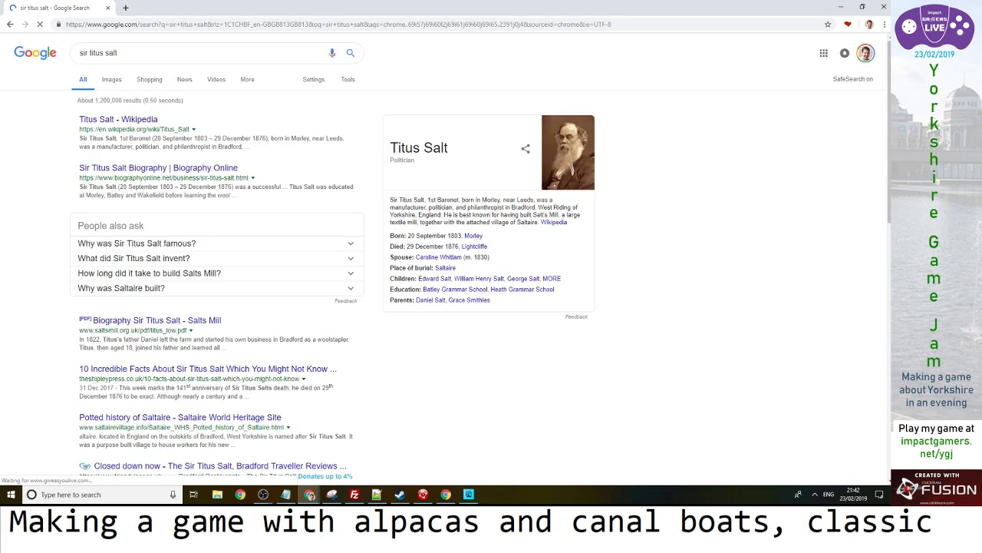
# Switch to Photoshop Elements and close all open images without saving their changes
pyautogui.hotkey('alt', 'Tab')
pyautogui.click(29, 8)
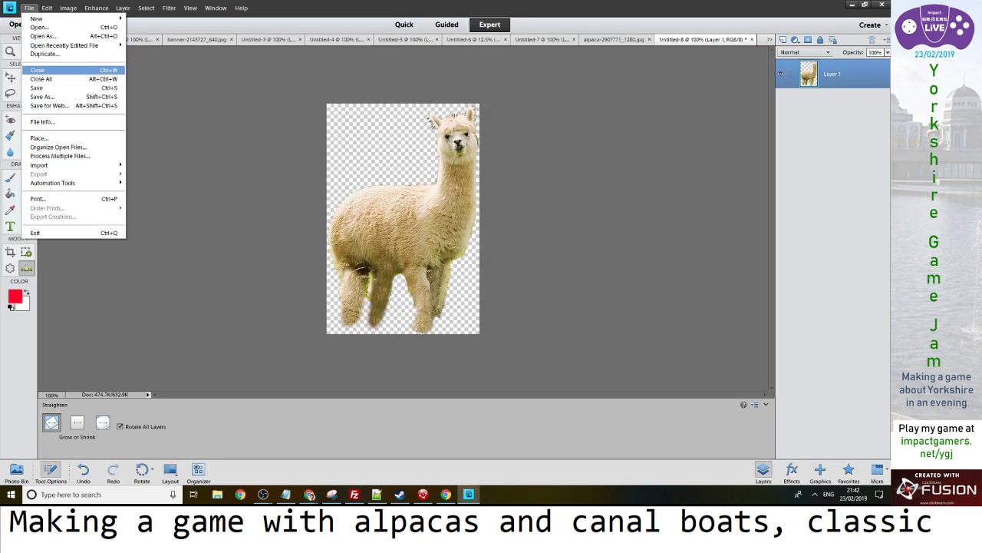
pyautogui.click(48, 79)
pyautogui.click(432, 179)
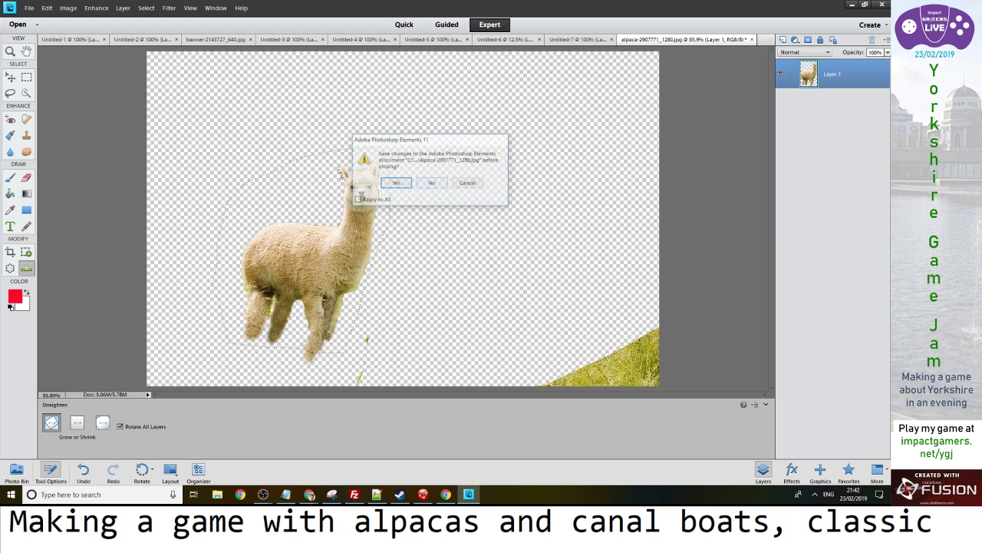
pyautogui.click(432, 183)
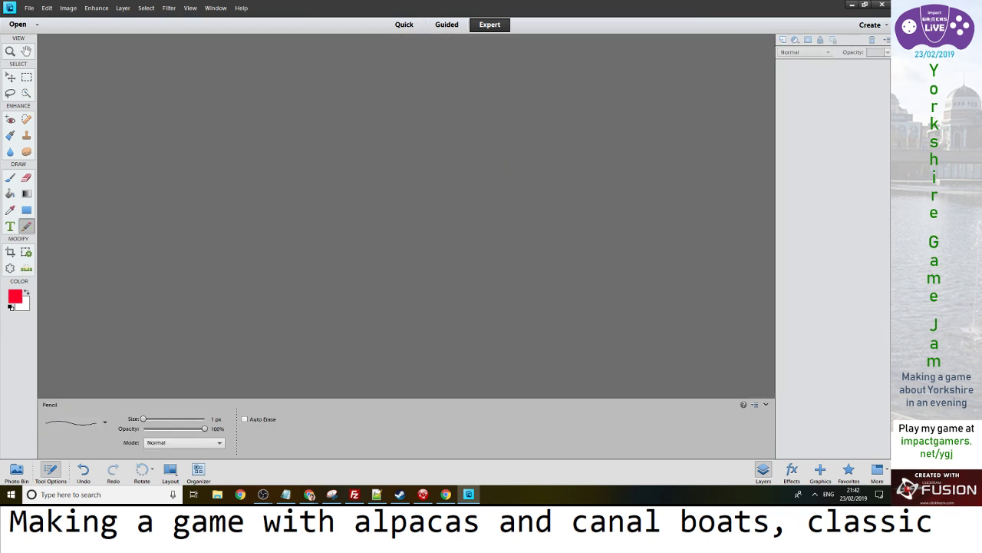
# Return to Chrome and show the Sir Titus Salt image results, filtered to those labelled for reuse
pyautogui.hotkey('alt', 'Tab')
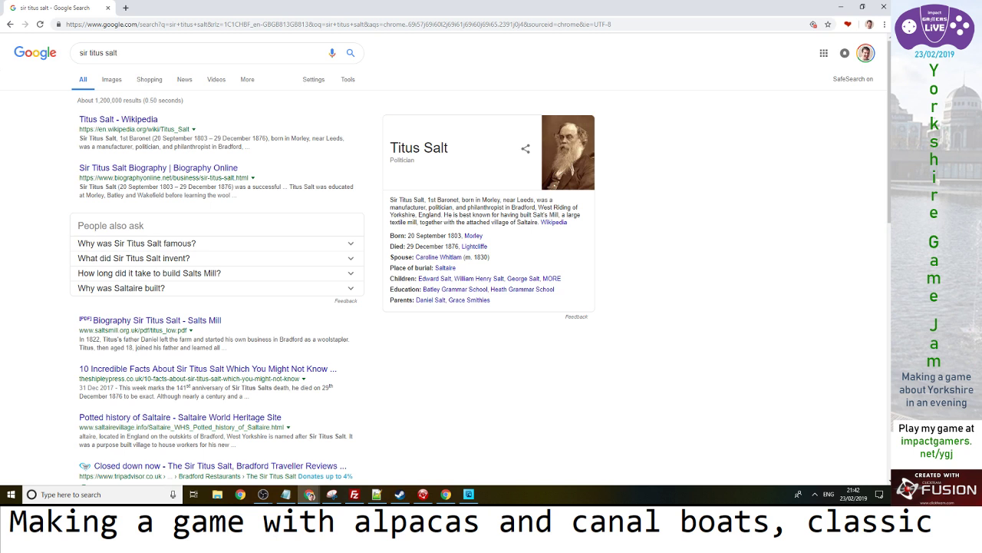
pyautogui.click(111, 79)
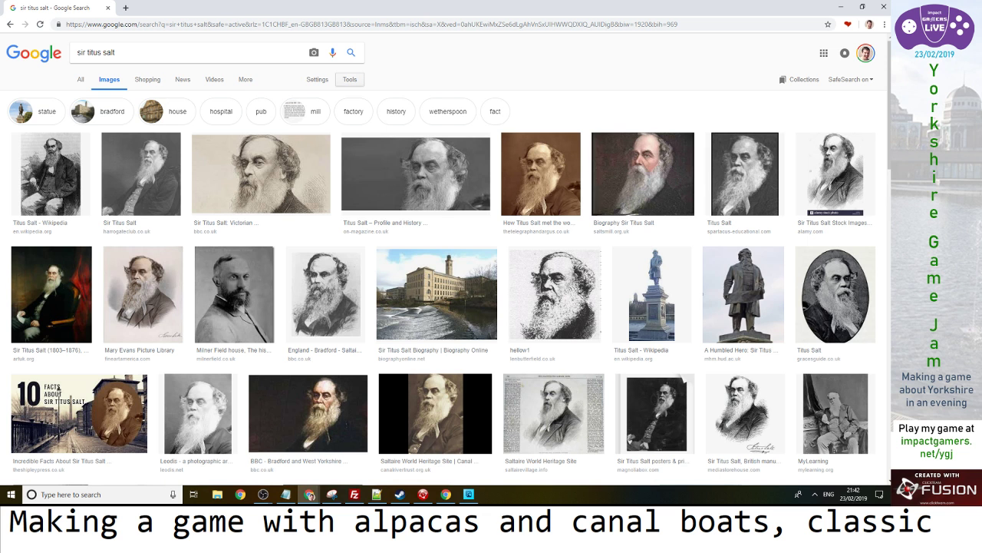
pyautogui.click(349, 79)
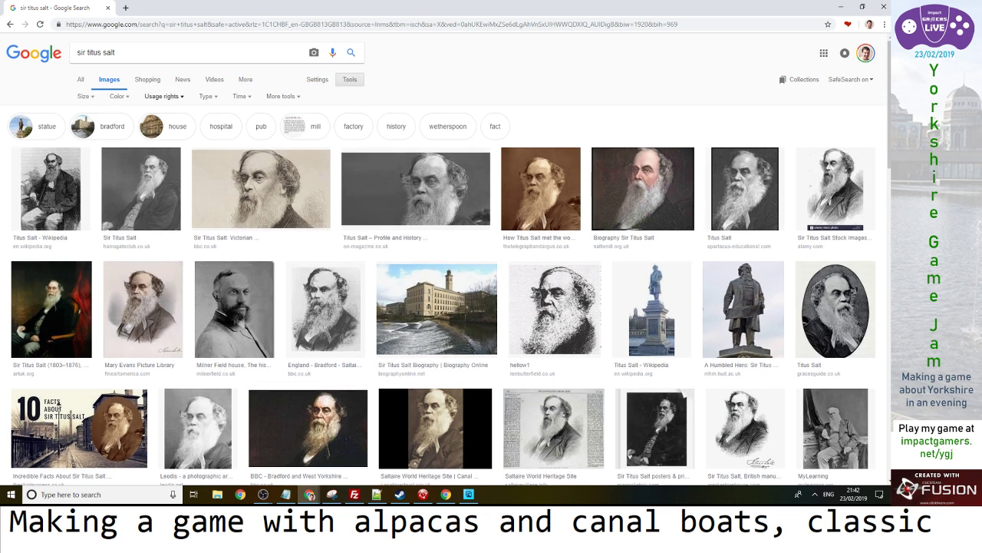
pyautogui.click(163, 95)
pyautogui.click(177, 138)
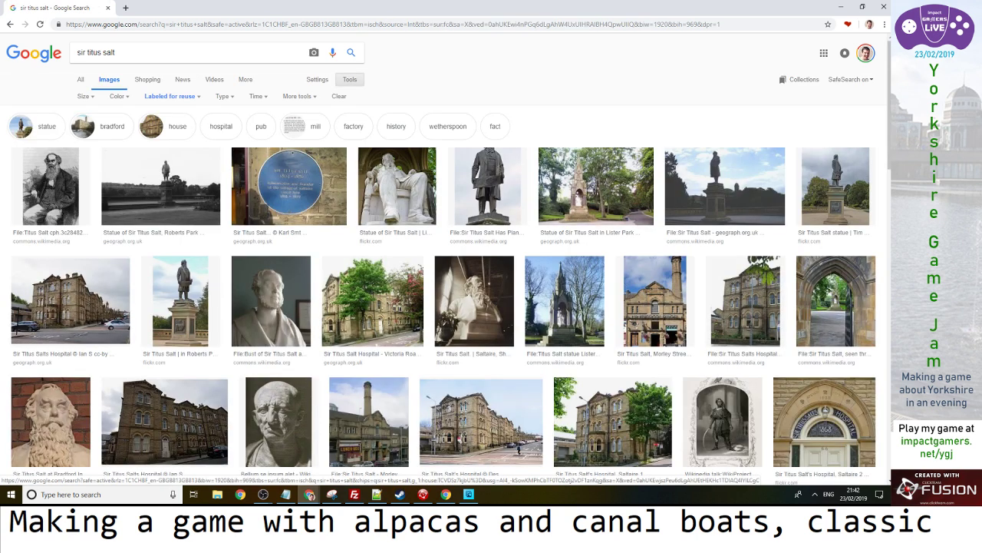
# Open the Wikimedia Commons page of the seated Titus Salt engraving from the image results and copy the picture
pyautogui.scroll(-5, 165, 142)
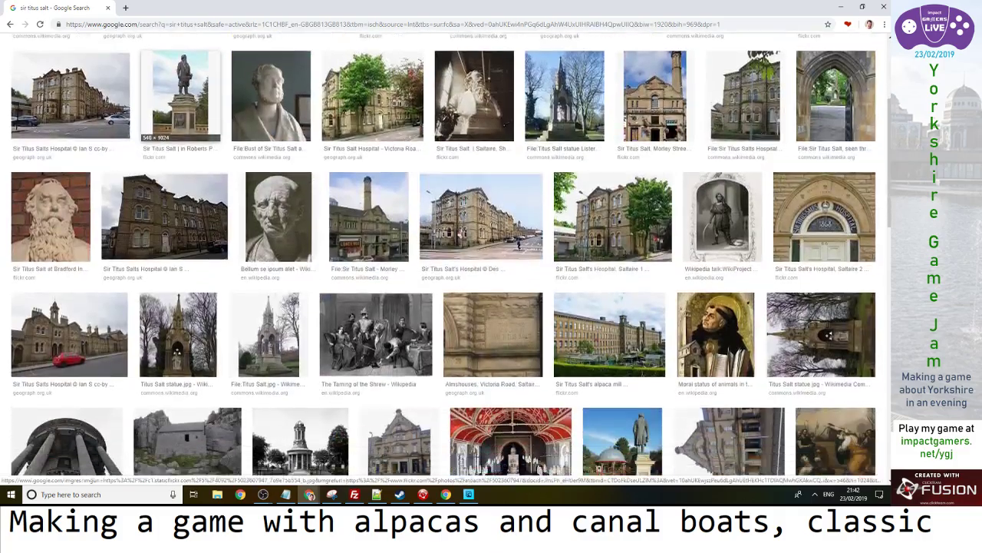
pyautogui.scroll(-5, 165, 142)
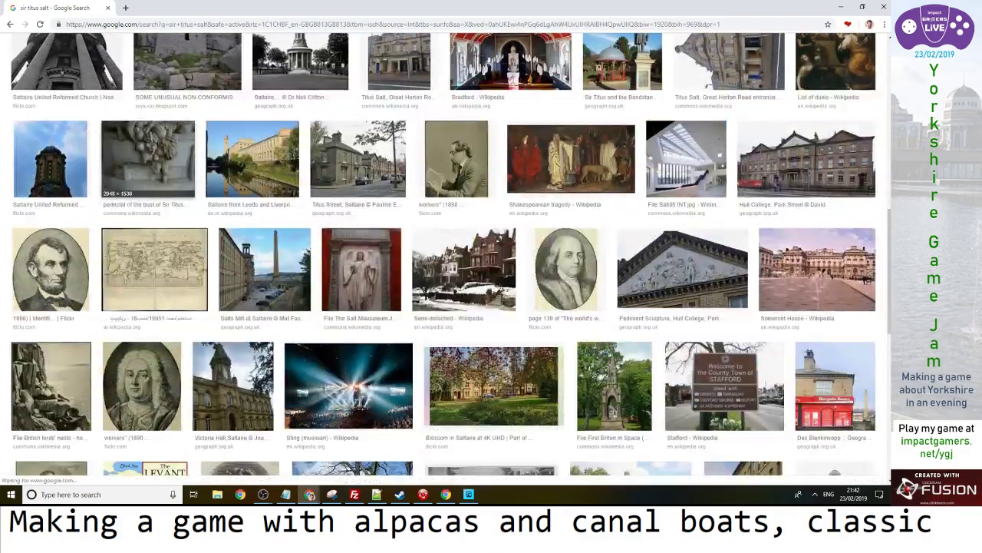
pyautogui.scroll(-2, 165, 142)
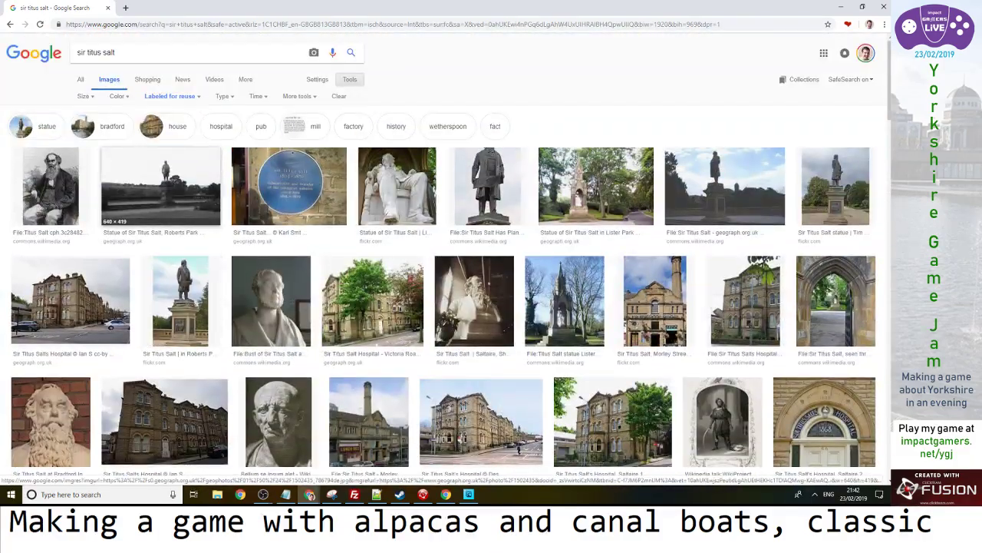
pyautogui.click(50, 186)
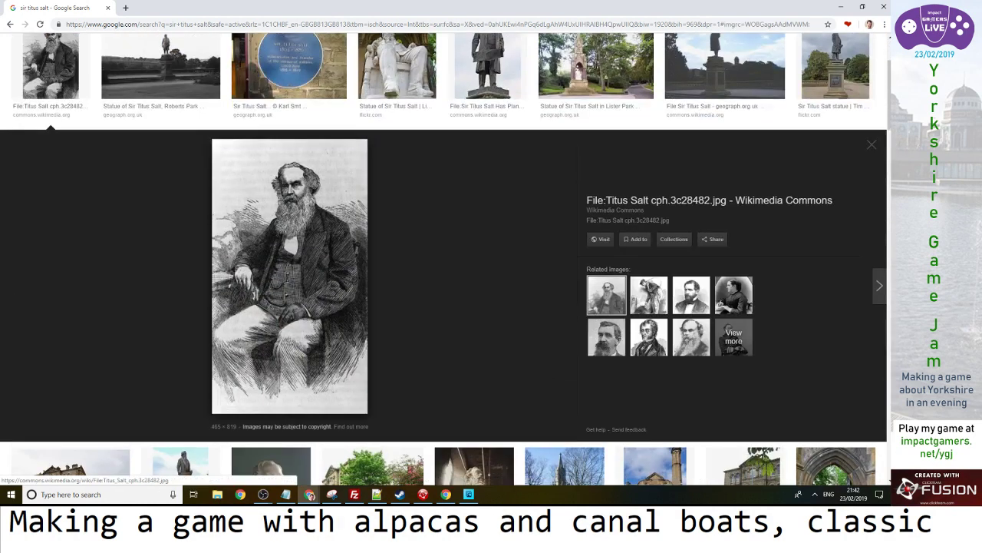
pyautogui.click(290, 276)
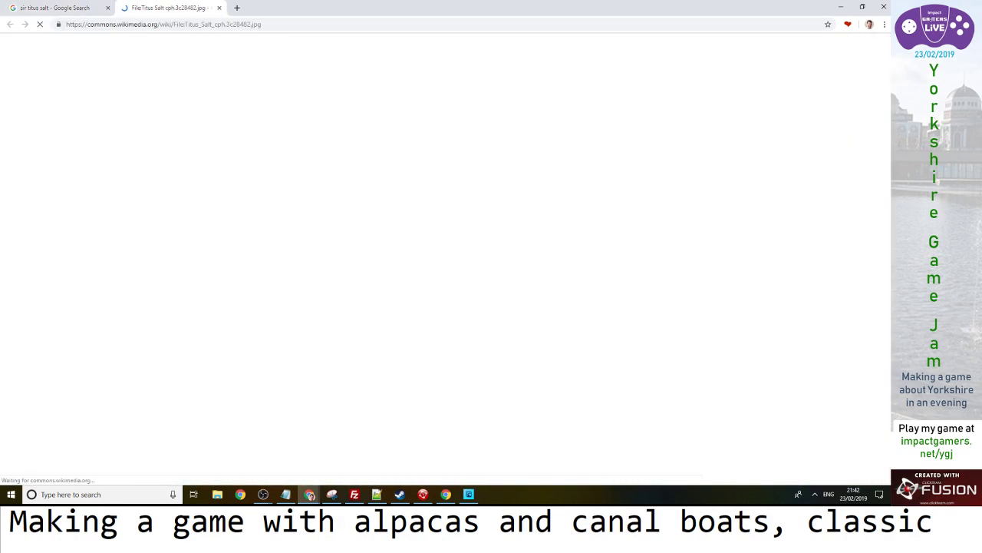
pyautogui.rightClick(204, 239)
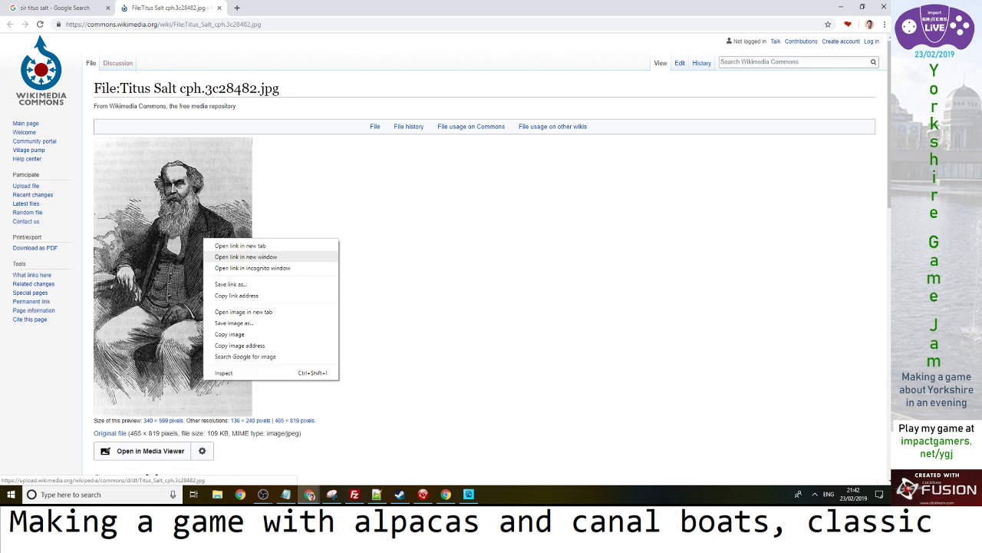
pyautogui.click(230, 335)
# Open Pixabay and search its free images for "beard"
pyautogui.click(261, 24)
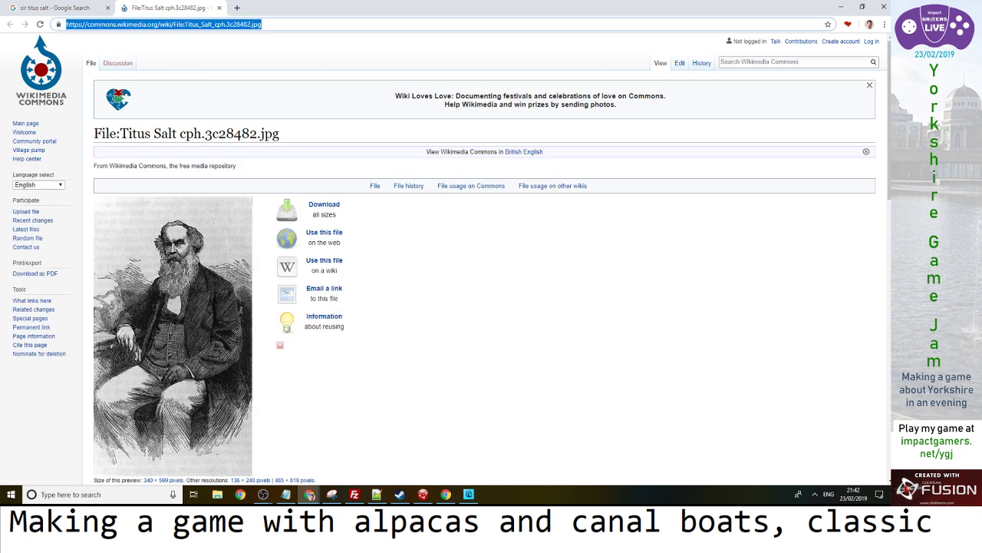
pyautogui.write('pixabay')
pyautogui.press('Return')
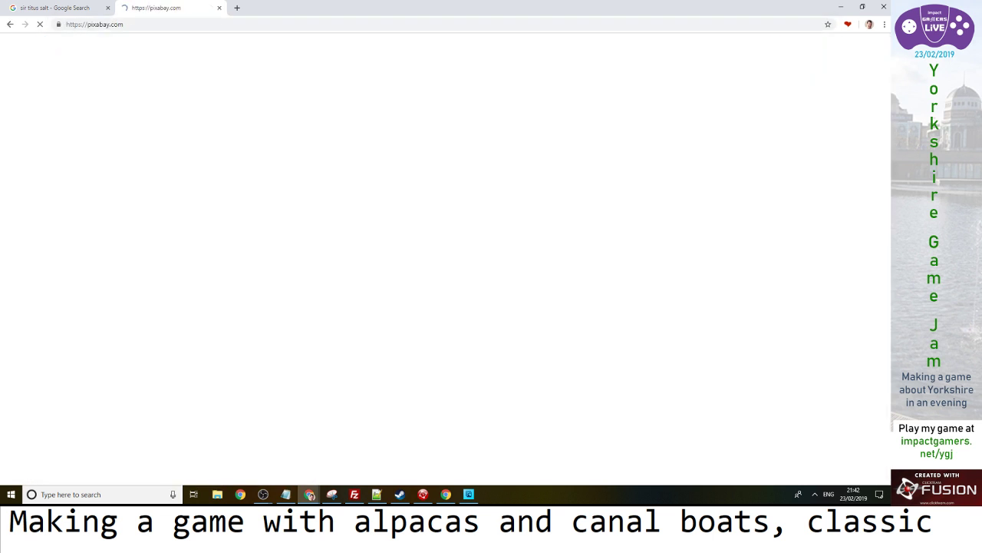
pyautogui.write('b')
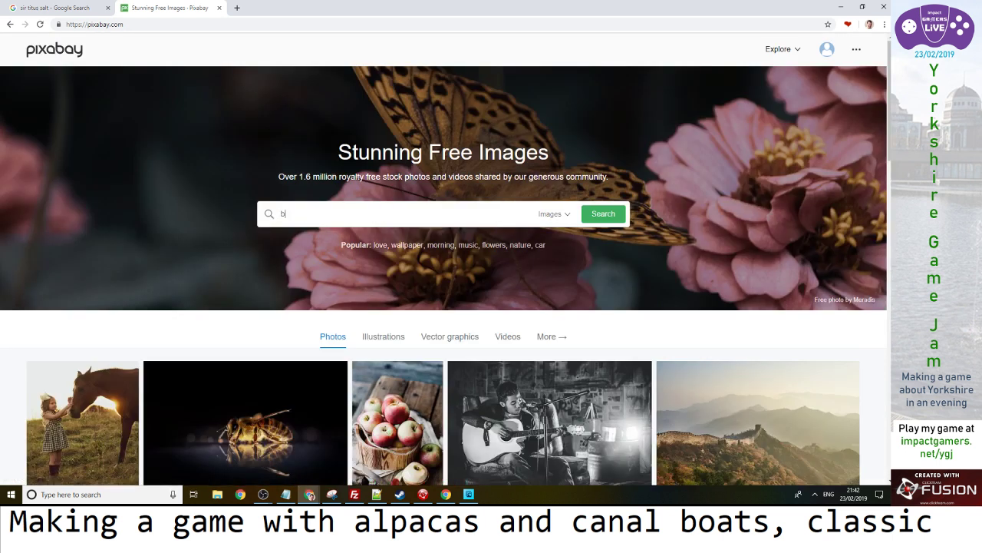
pyautogui.write('ear')
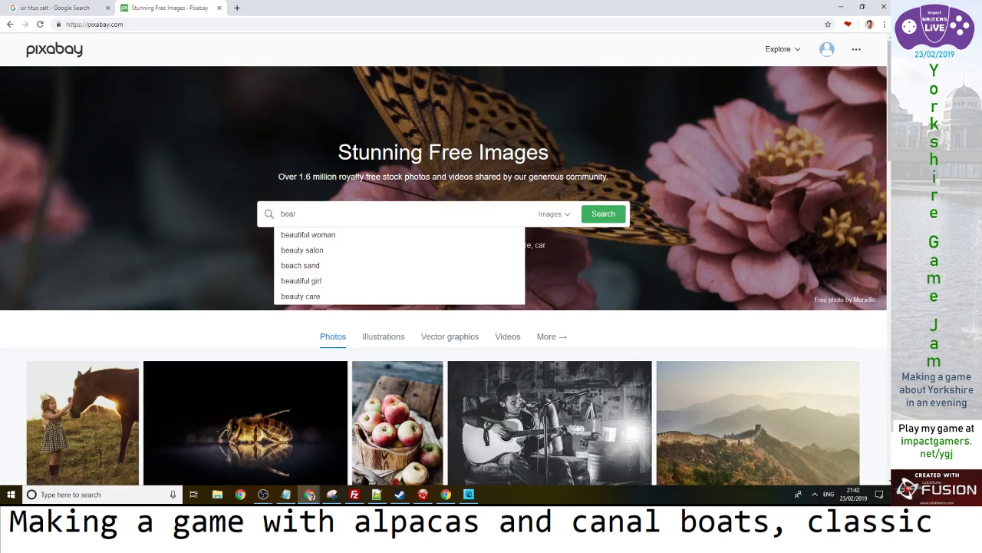
pyautogui.write('d')
pyautogui.press('Return')
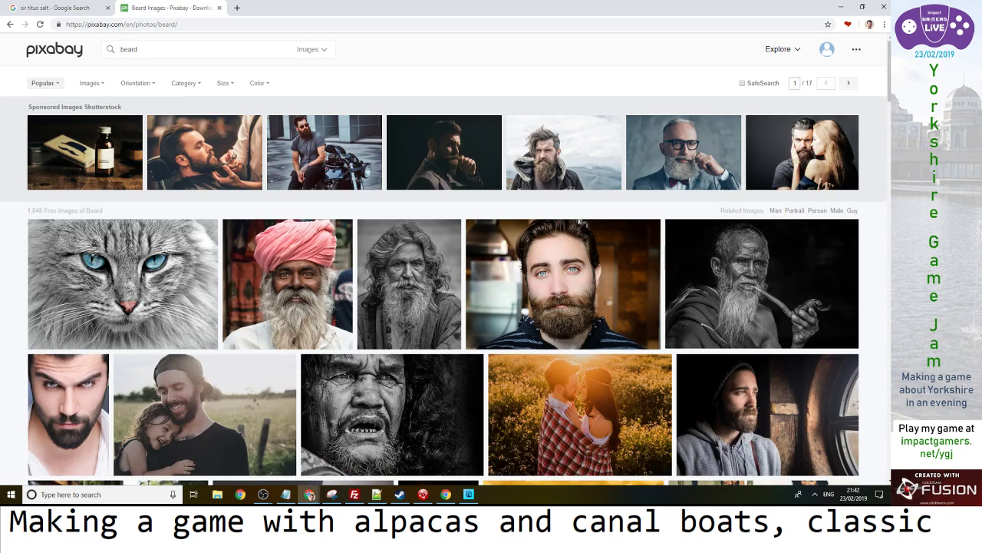
# Look through the beard images for one resembling the Titus Salt portrait, comparing against it, and continue to the second results page
pyautogui.scroll(-2, 445, 259)
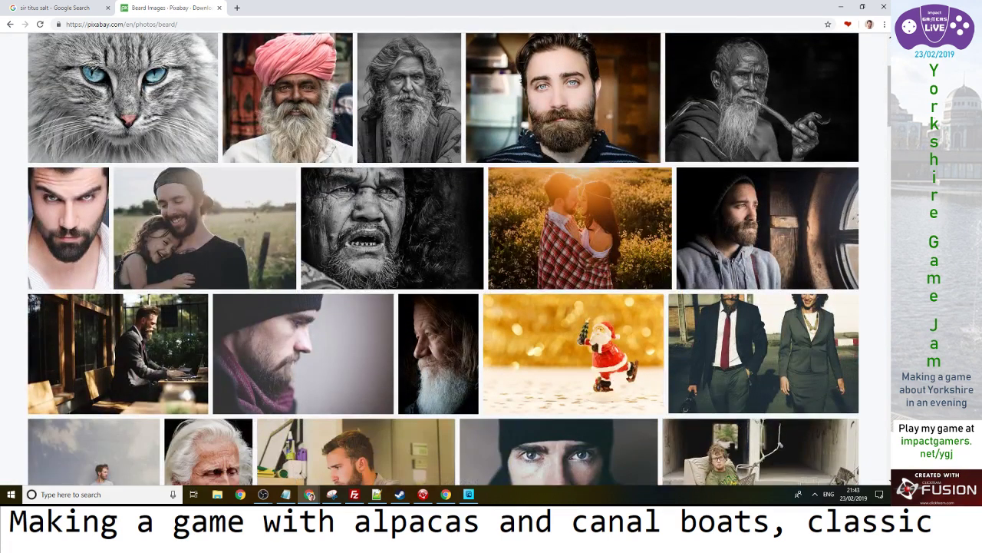
pyautogui.scroll(-2, 253, 265)
pyautogui.scroll(-2, 253, 265)
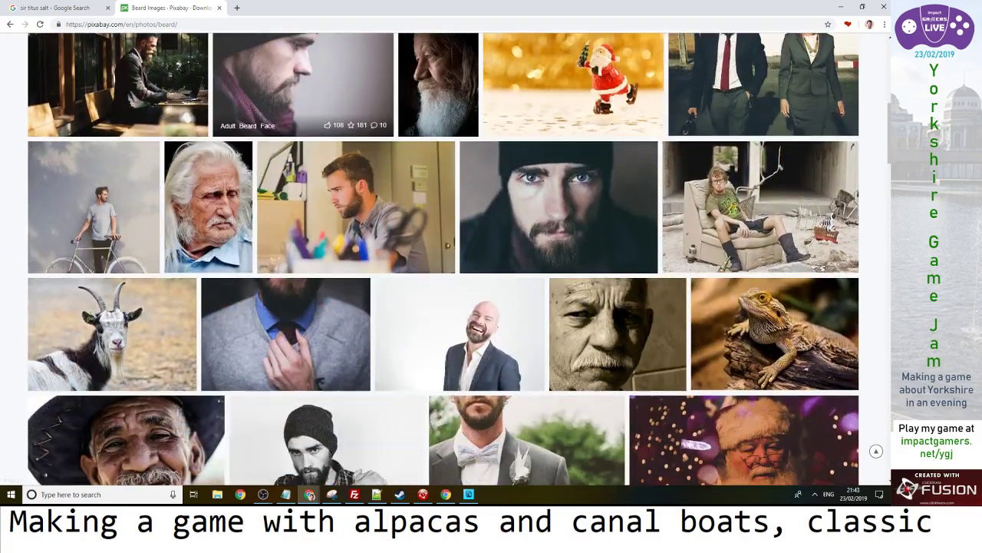
pyautogui.scroll(-1, 292, 115)
pyautogui.scroll(-1, 291, 115)
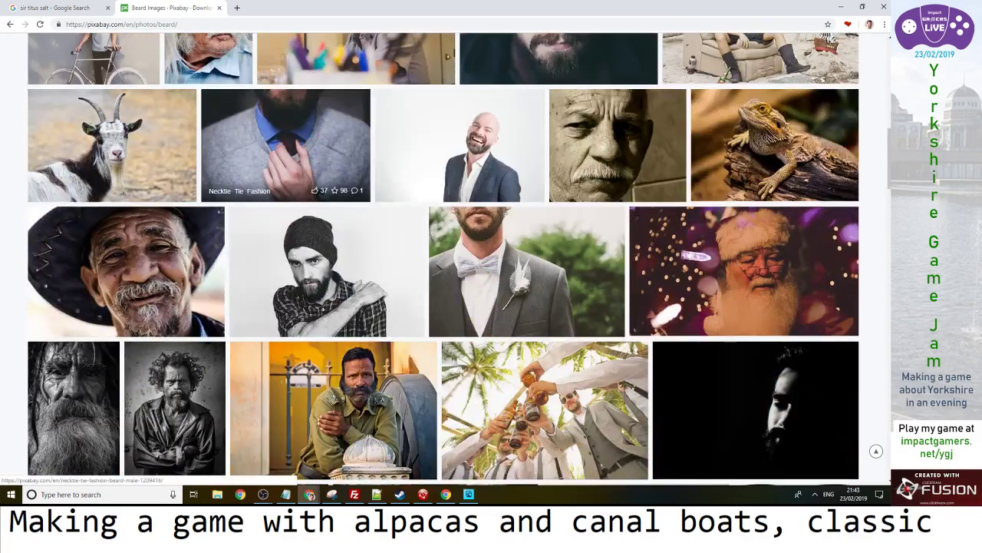
pyautogui.scroll(-3, 291, 146)
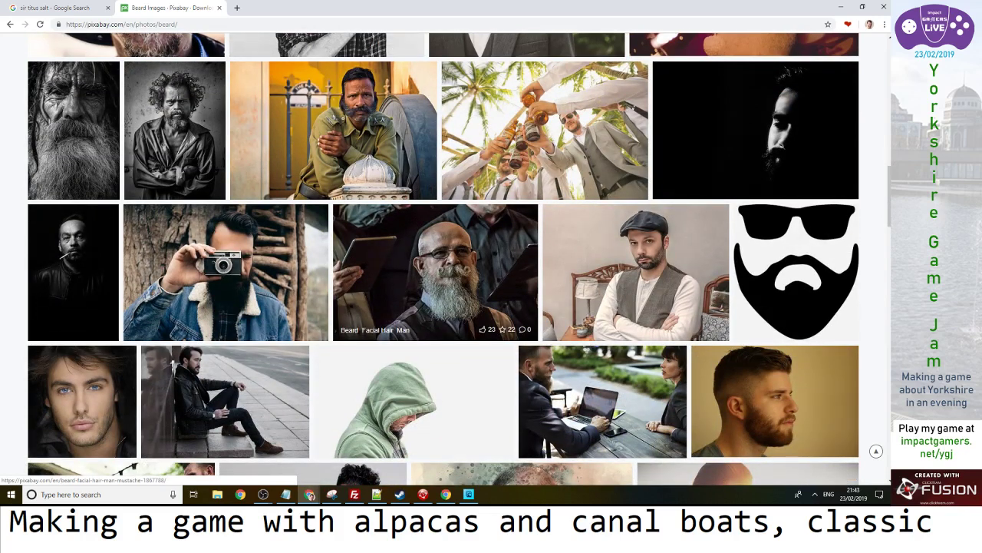
pyautogui.click(54, 8)
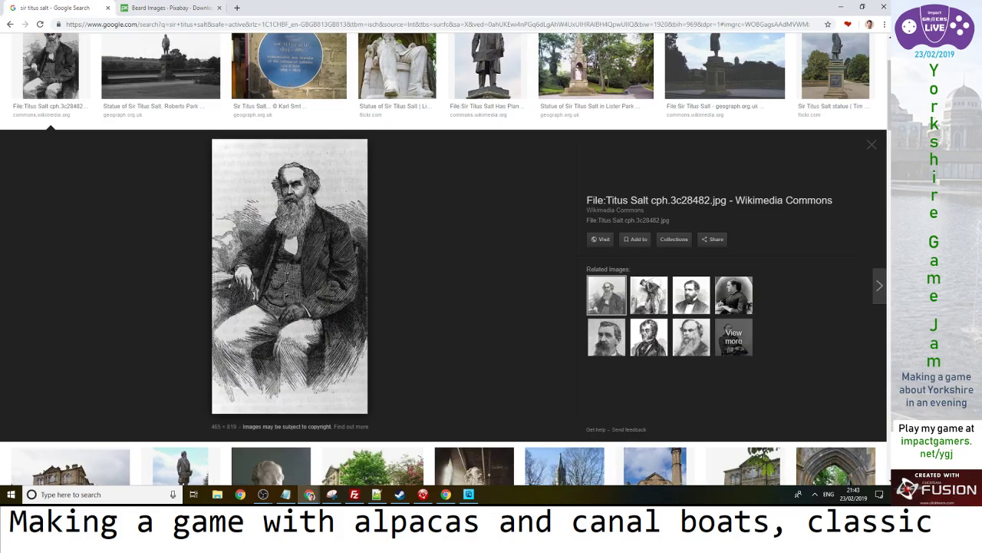
pyautogui.click(162, 7)
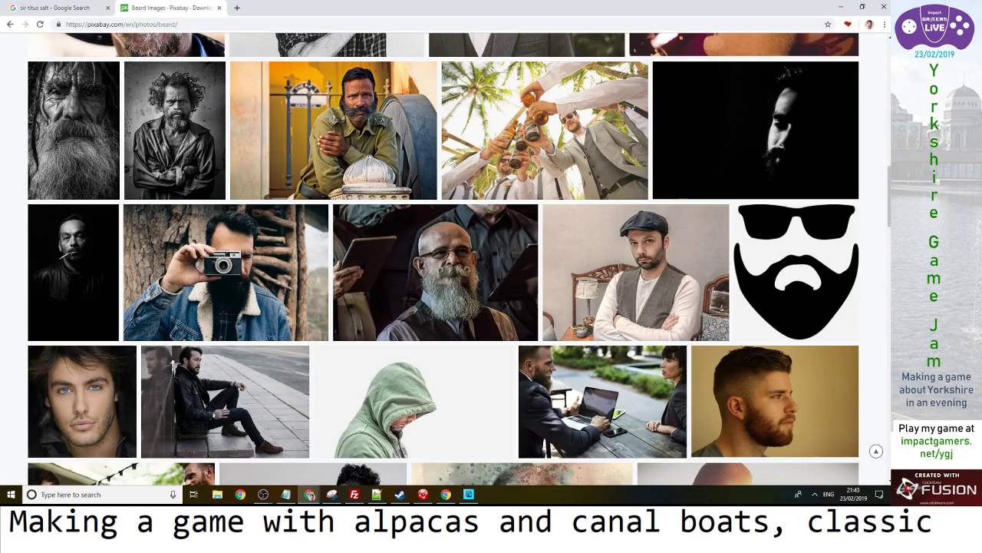
pyautogui.click(53, 7)
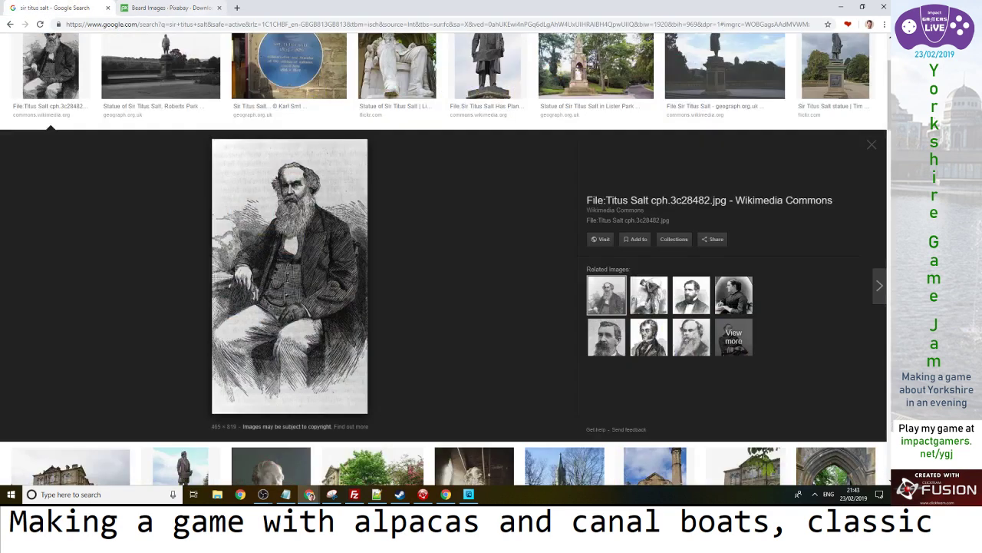
pyautogui.click(185, 9)
pyautogui.scroll(-2, 443, 261)
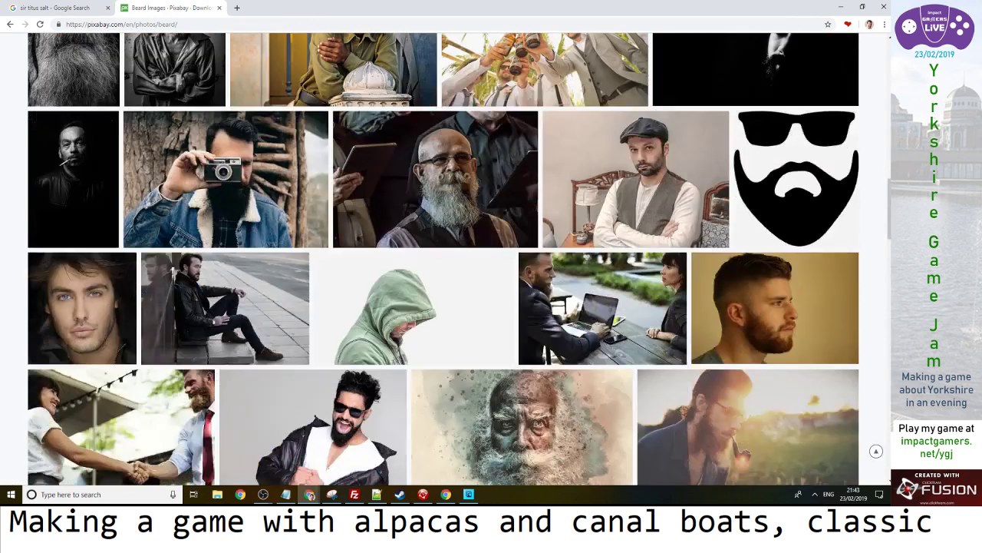
pyautogui.scroll(-4, 461, 191)
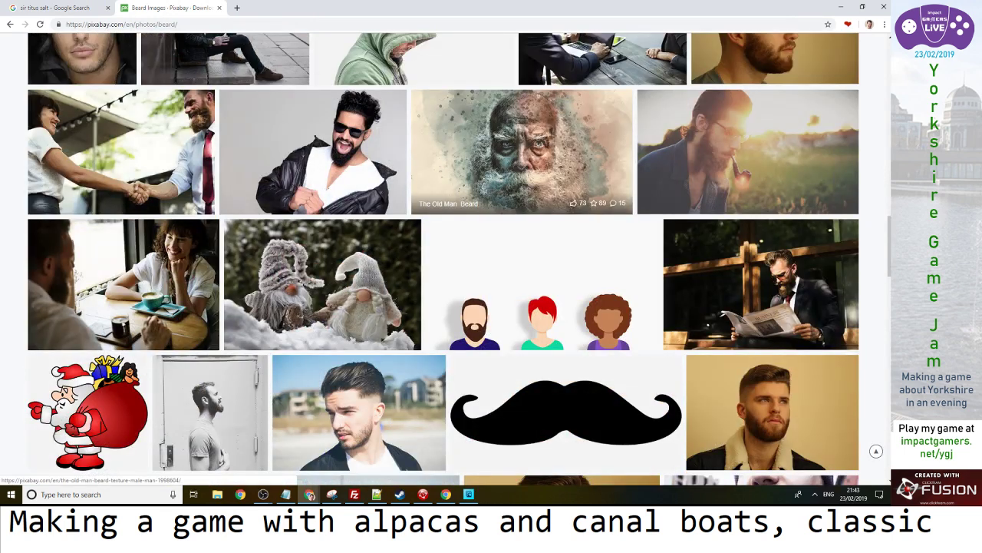
pyautogui.scroll(-6, 537, 184)
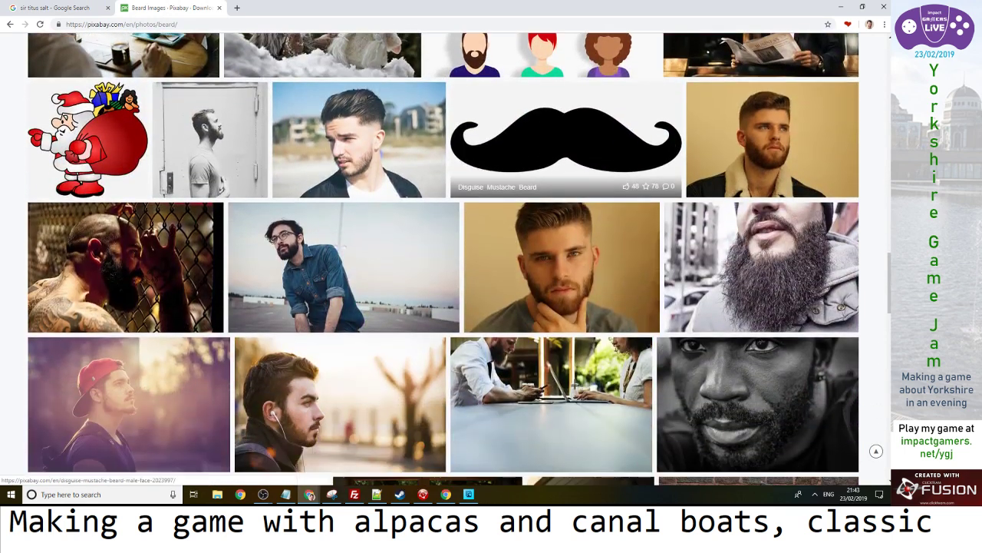
pyautogui.scroll(-10, 537, 184)
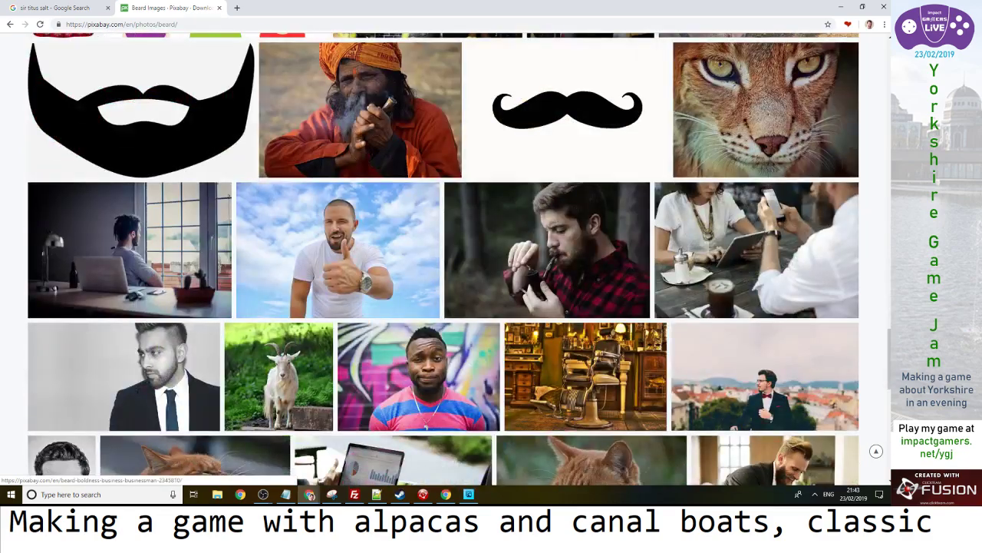
pyautogui.scroll(-3, 545, 203)
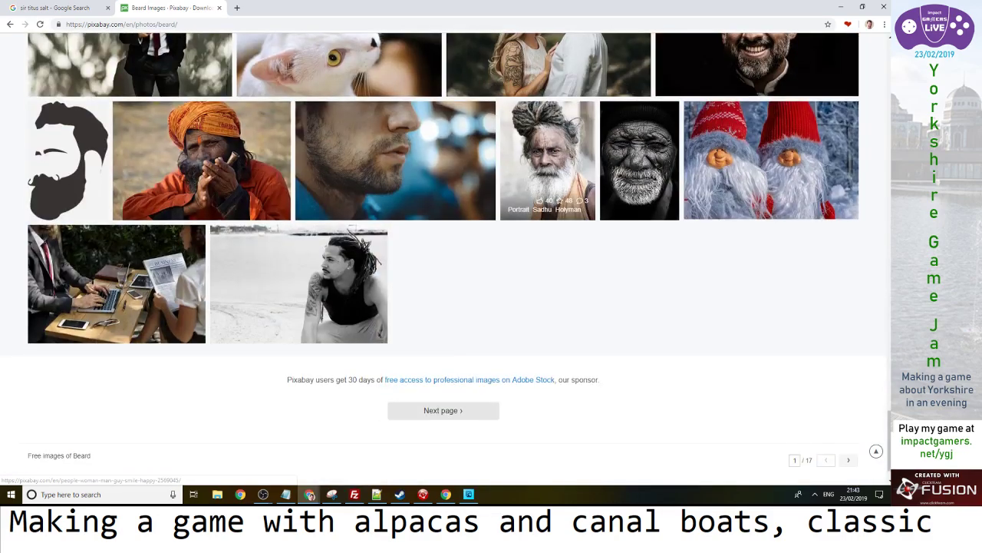
pyautogui.click(444, 411)
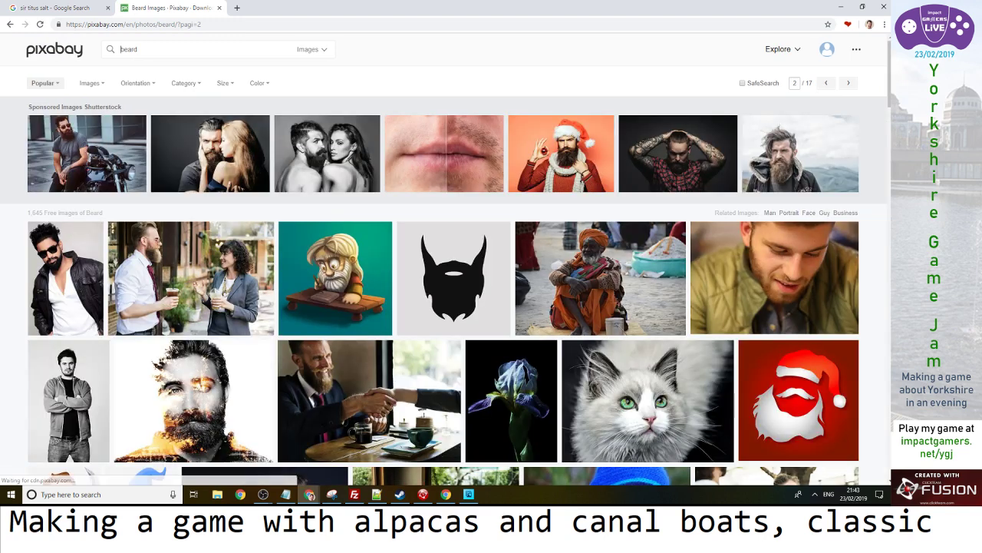
# Look through the second page of beard images and open the black-and-white portrait of a bearded man in a suit
pyautogui.scroll(-2, 511, 261)
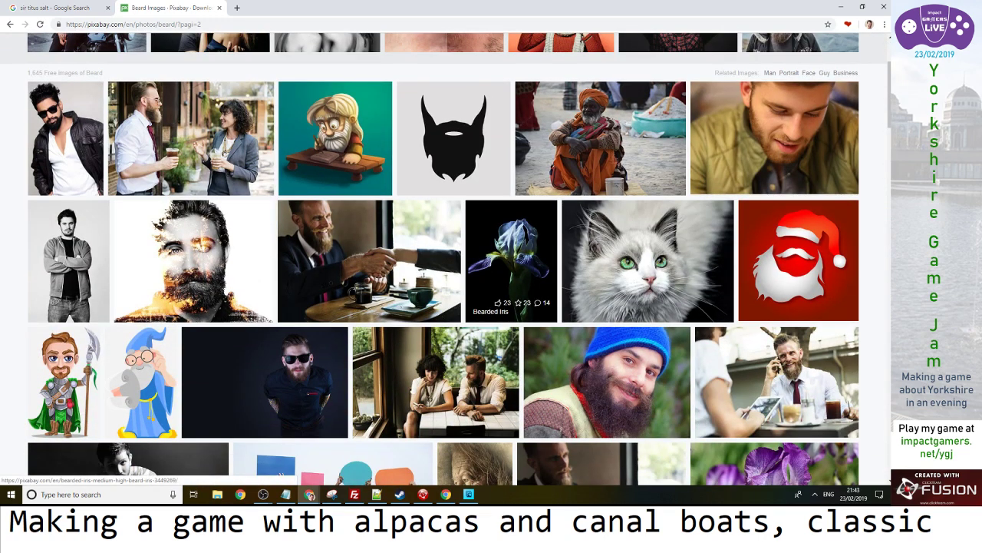
pyautogui.scroll(-4, 476, 230)
pyautogui.scroll(-1, 476, 230)
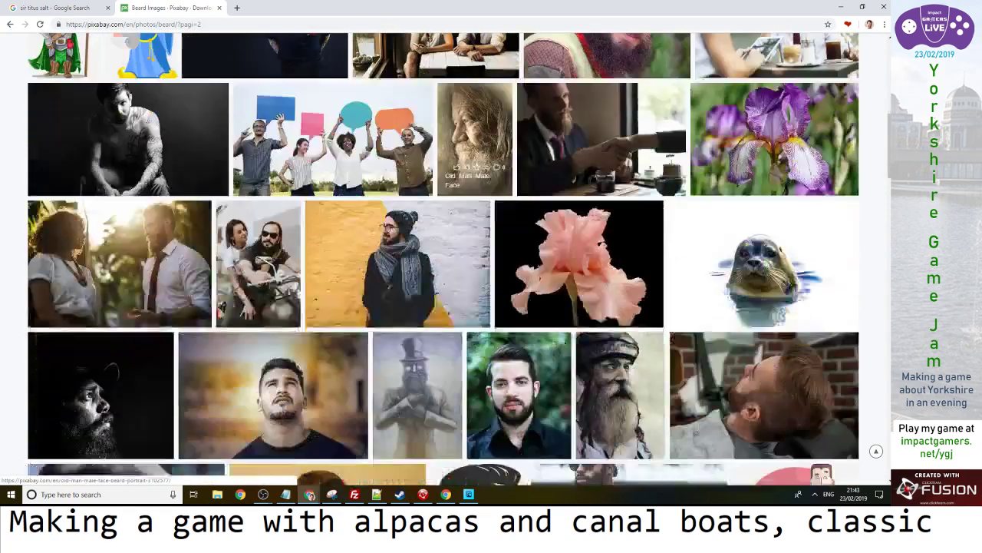
pyautogui.scroll(-5, 491, 153)
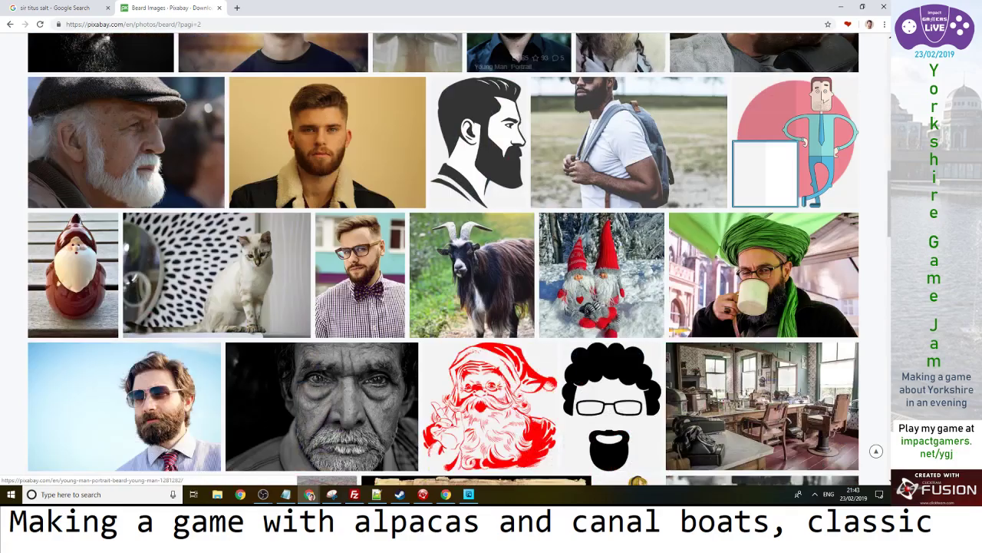
pyautogui.scroll(-2, 476, 153)
pyautogui.scroll(-4, 475, 192)
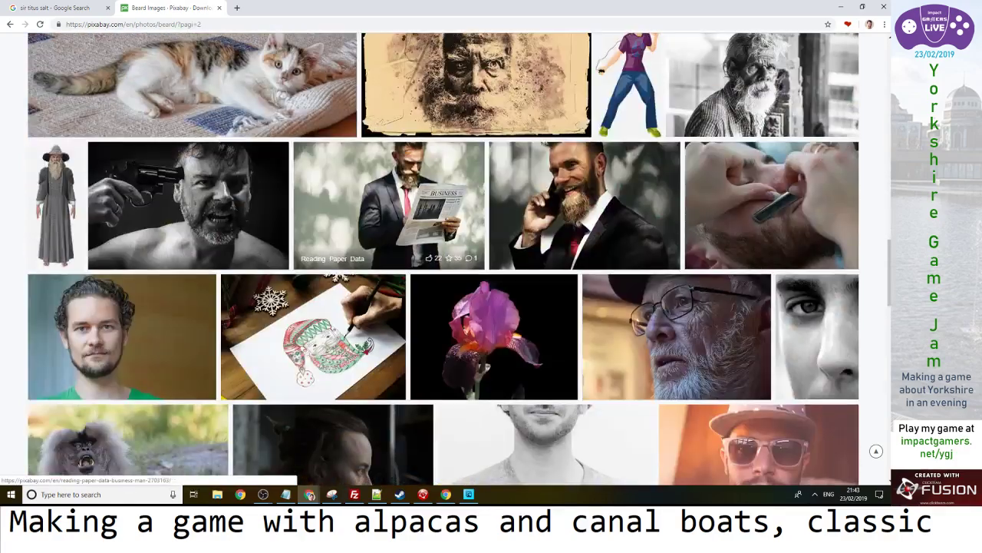
pyautogui.scroll(-6, 445, 215)
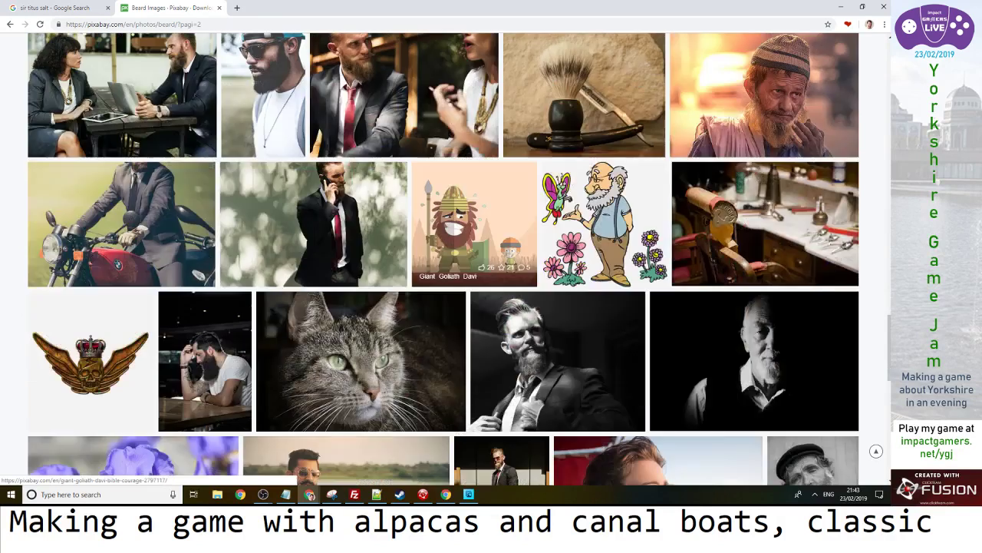
pyautogui.scroll(-2, 499, 230)
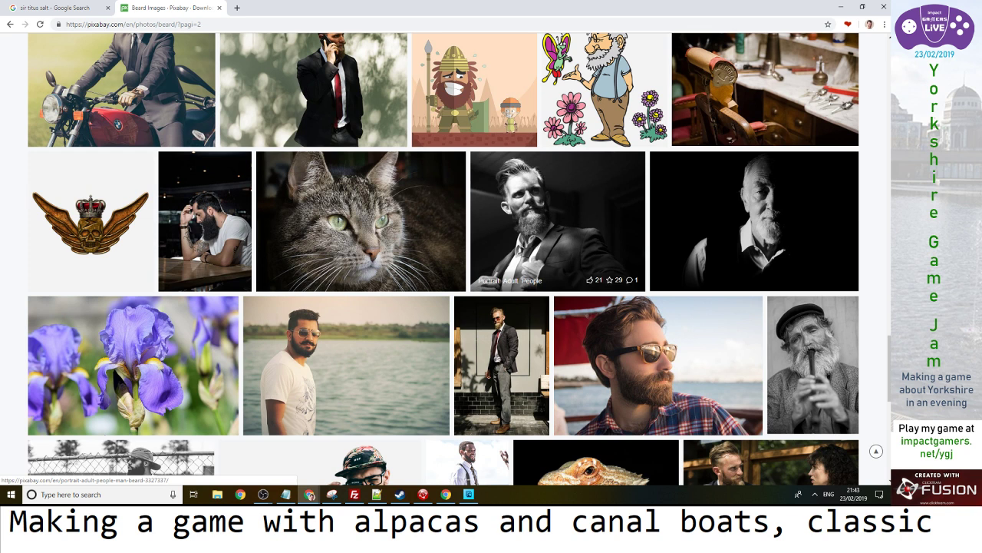
pyautogui.click(558, 221)
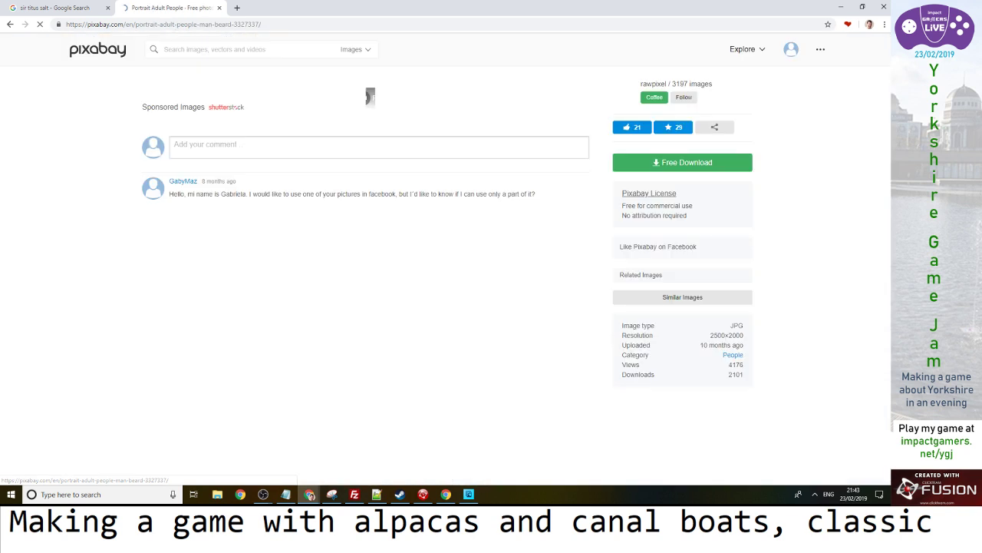
pyautogui.scroll(-2, 491, 230)
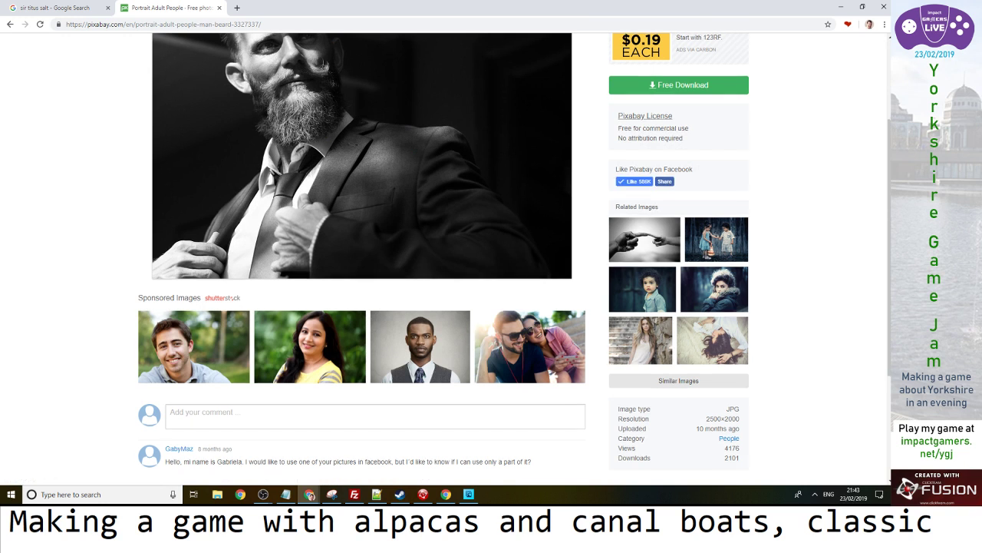
pyautogui.scroll(2, 362, 230)
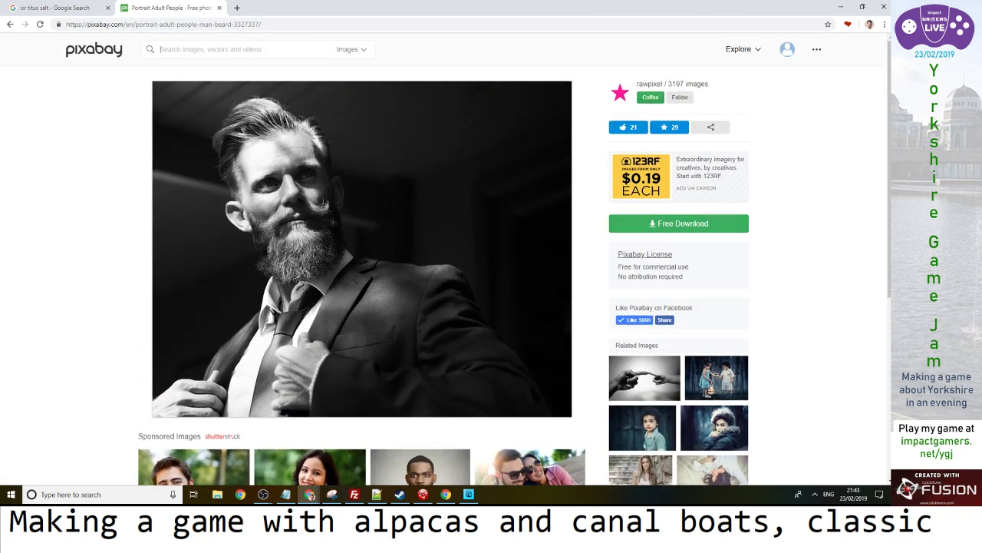
# Open the profile of the portrait's contributor, rawpixel, and look through the first page of its latest images
pyautogui.click(650, 85)
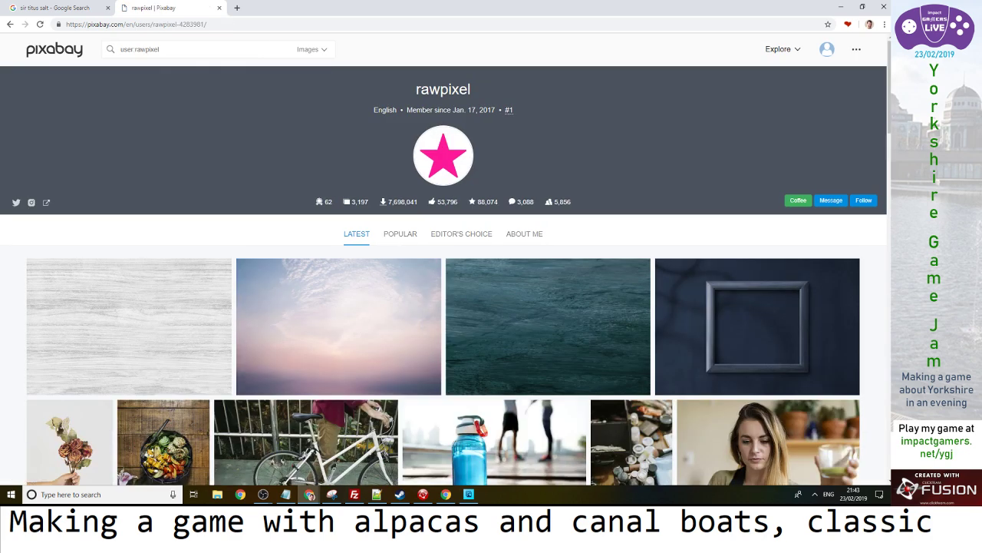
pyautogui.scroll(-9, 444, 276)
pyautogui.scroll(9, 444, 276)
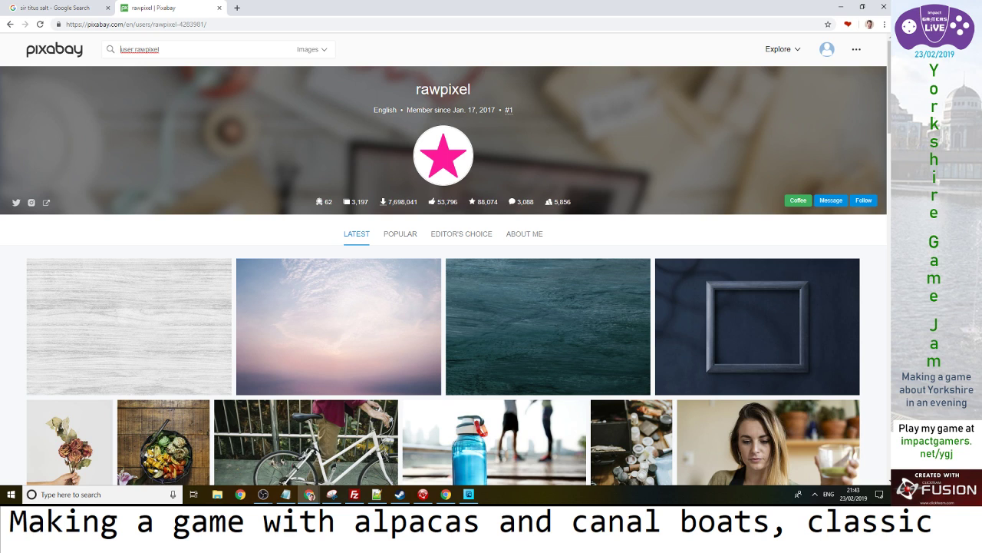
pyautogui.click(399, 233)
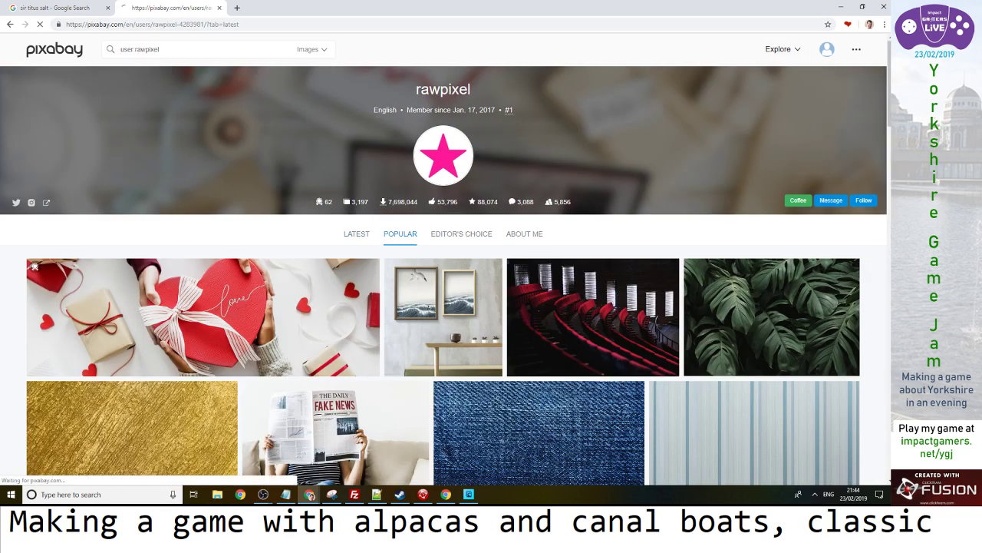
pyautogui.scroll(-5, 311, 222)
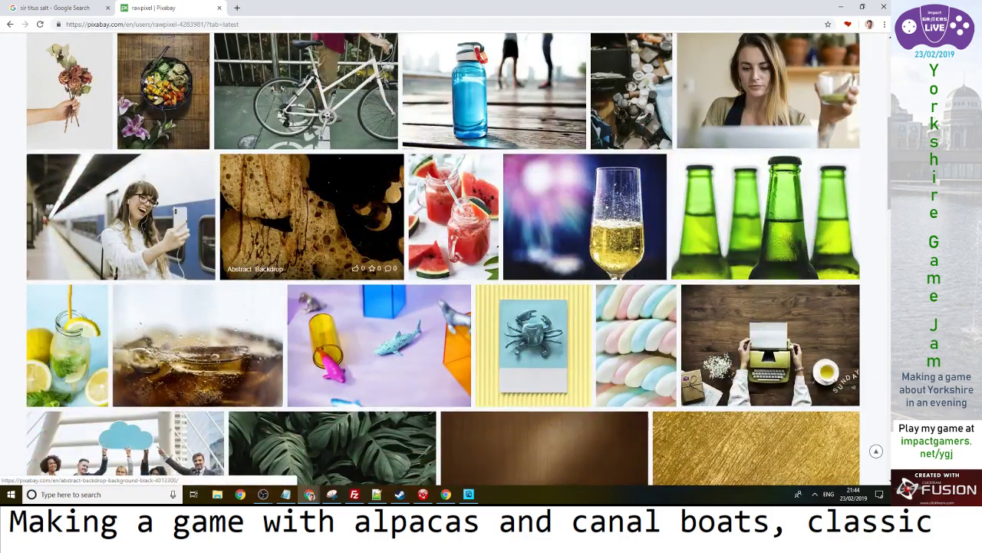
pyautogui.scroll(-10, 311, 223)
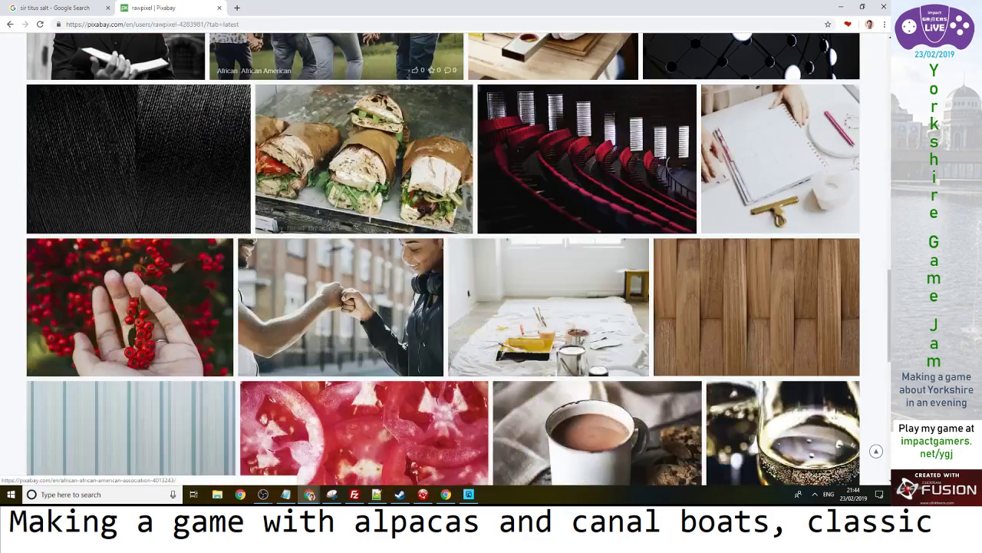
pyautogui.scroll(-5, 310, 223)
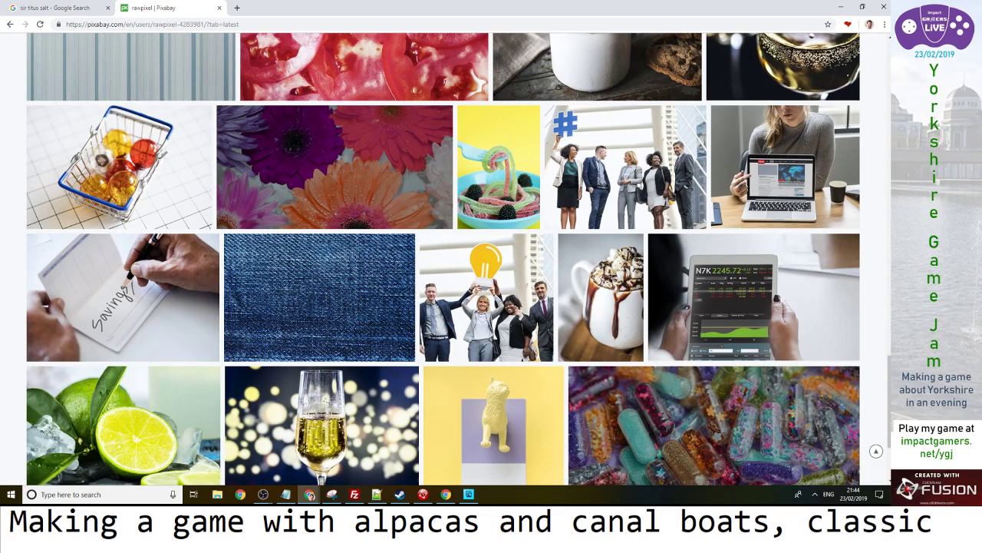
pyautogui.scroll(-2, 424, 404)
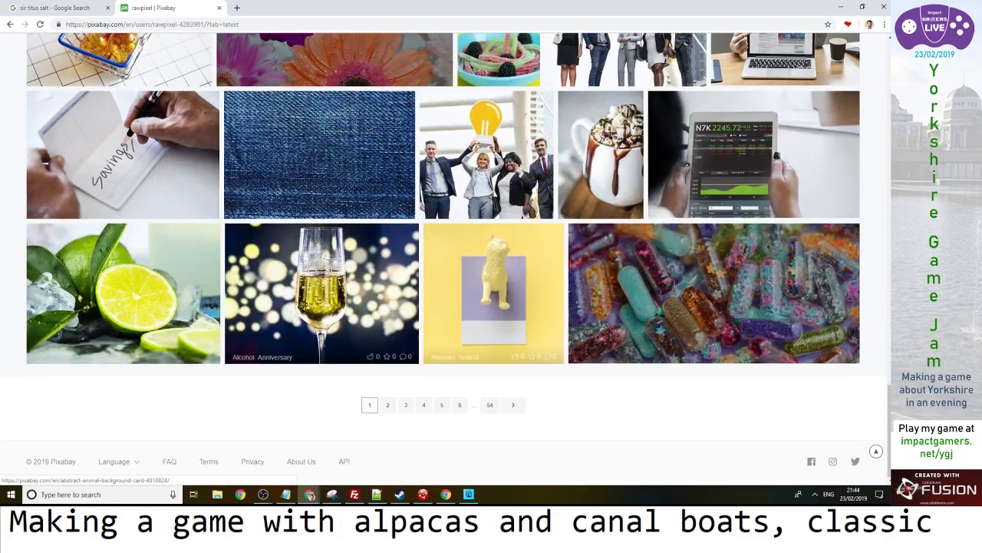
# Look through the second page of rawpixel's latest images and return to the bearded man's portrait page
pyautogui.click(387, 404)
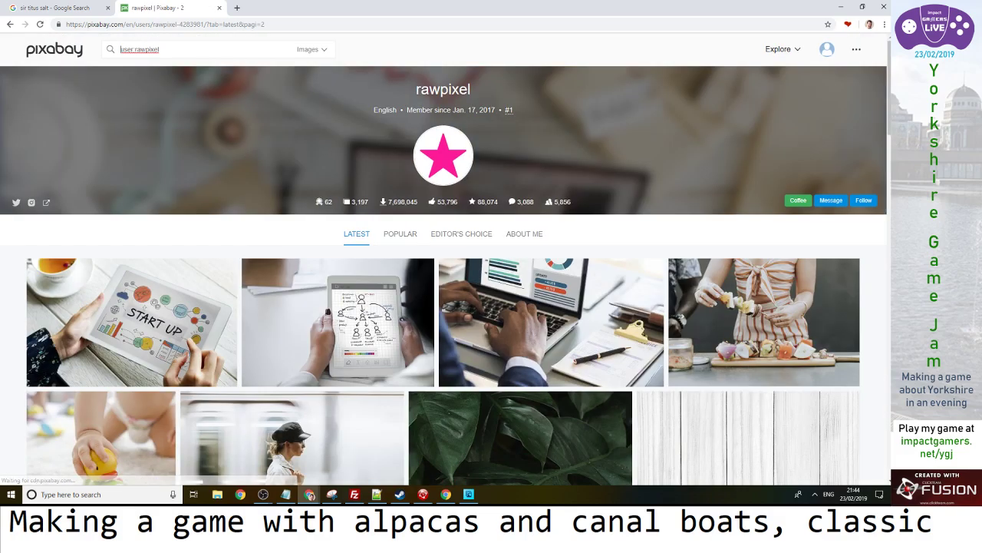
pyautogui.scroll(-3, 585, 297)
pyautogui.scroll(-5, 422, 276)
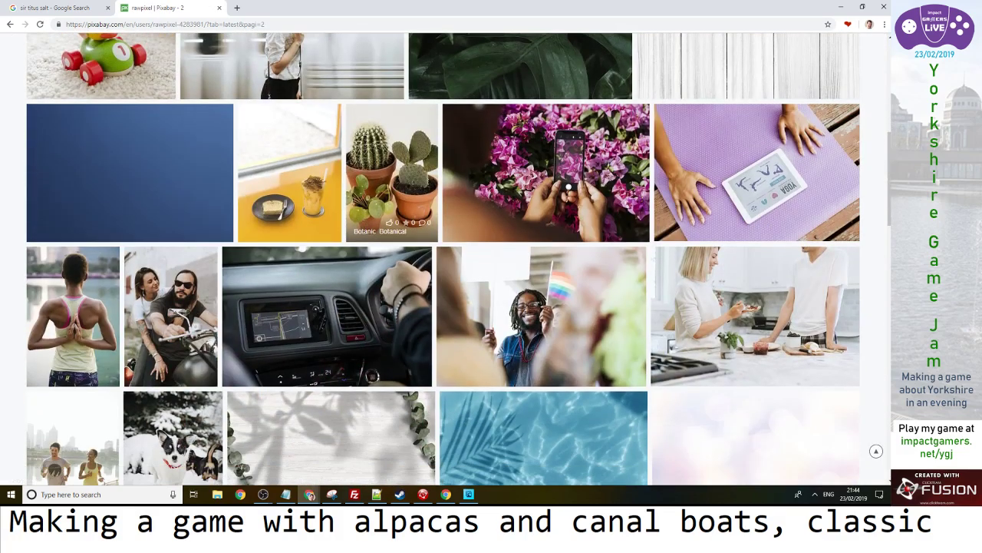
pyautogui.scroll(-5, 387, 307)
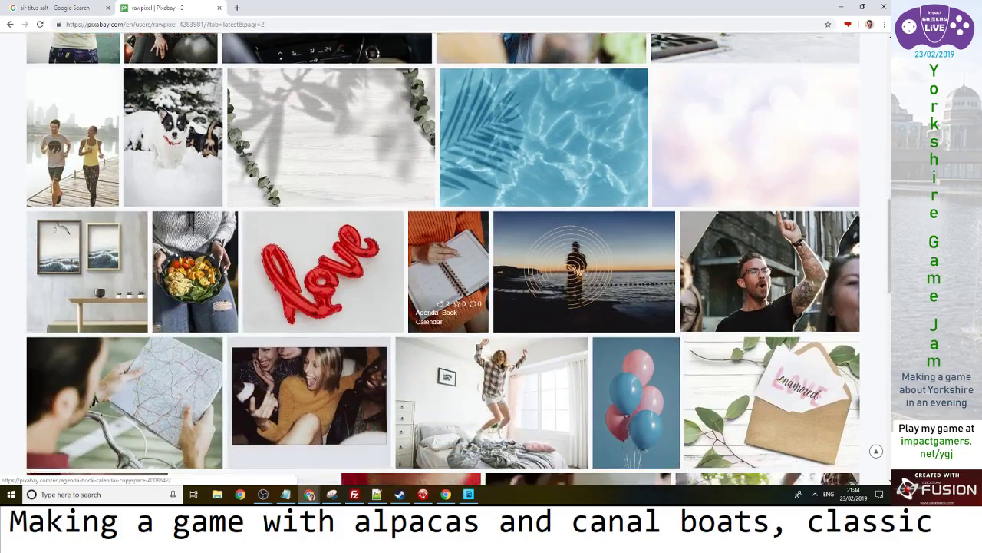
pyautogui.scroll(-6, 446, 307)
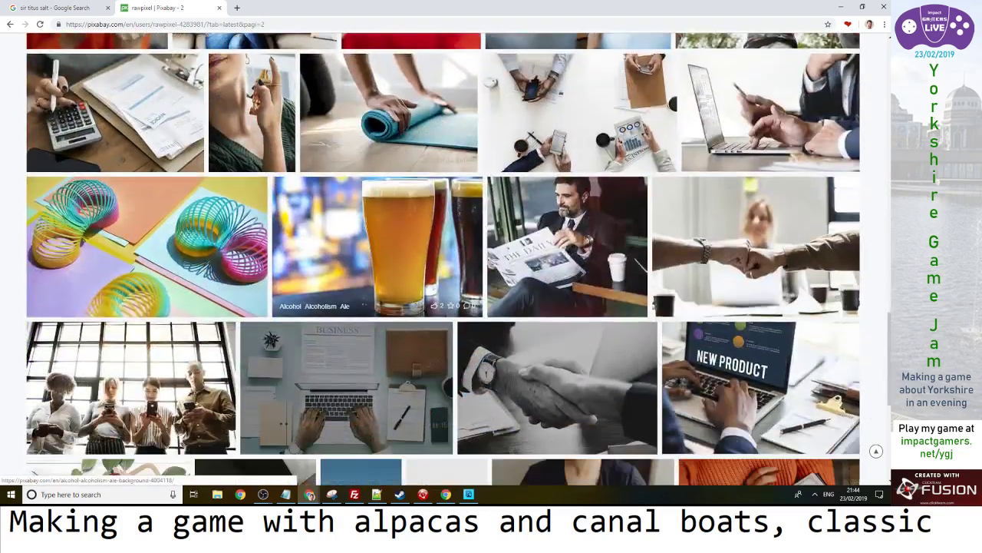
pyautogui.scroll(-2, 447, 322)
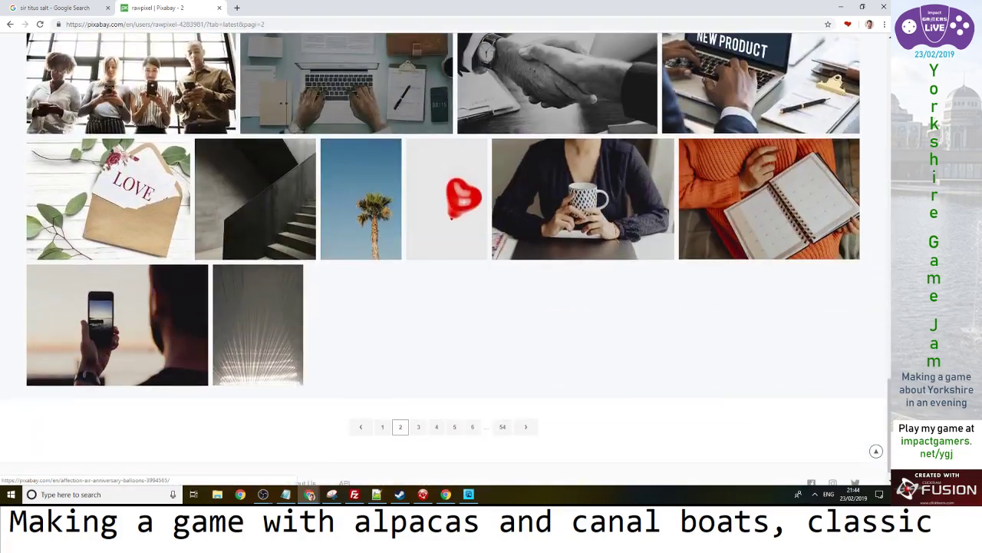
pyautogui.press('Home')
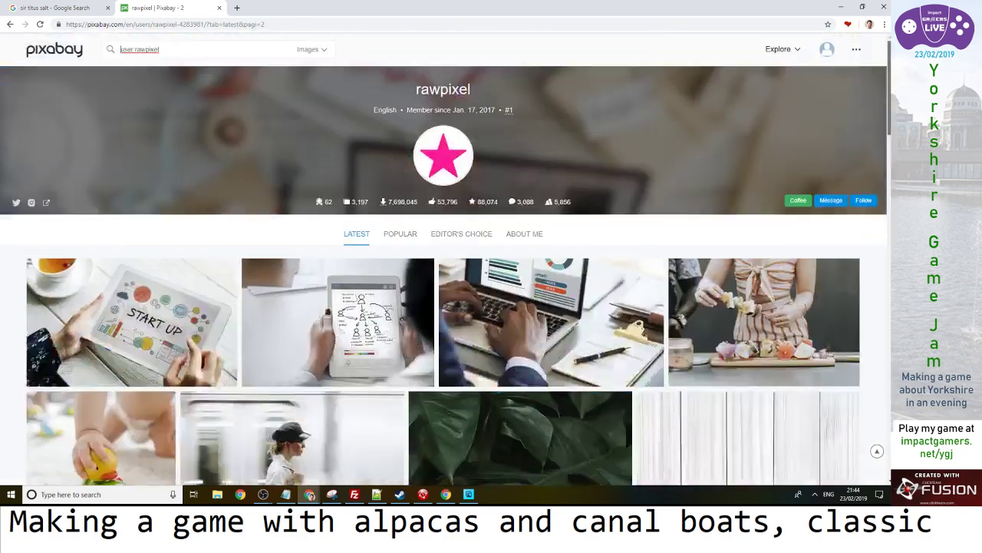
pyautogui.click(10, 23)
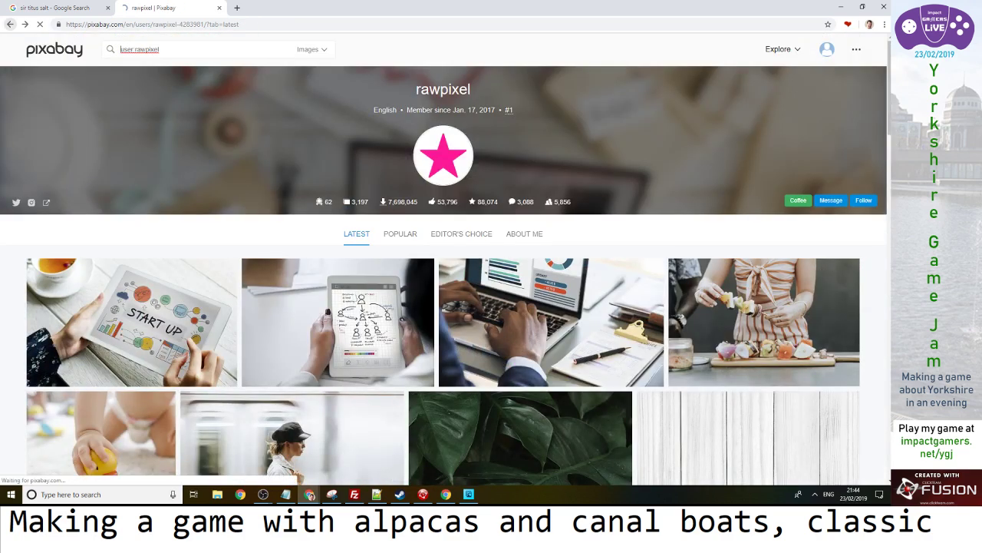
pyautogui.click(10, 24)
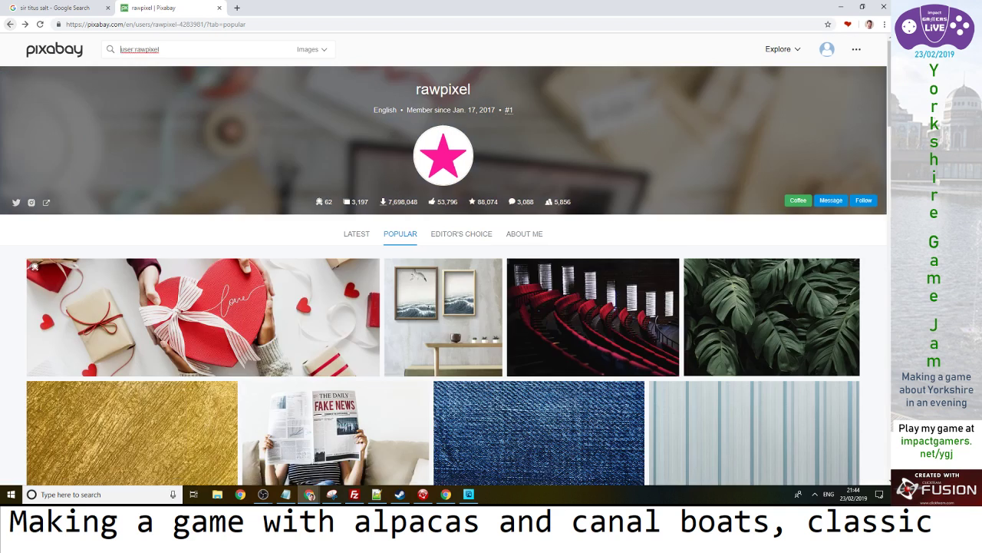
pyautogui.click(10, 24)
pyautogui.click(10, 23)
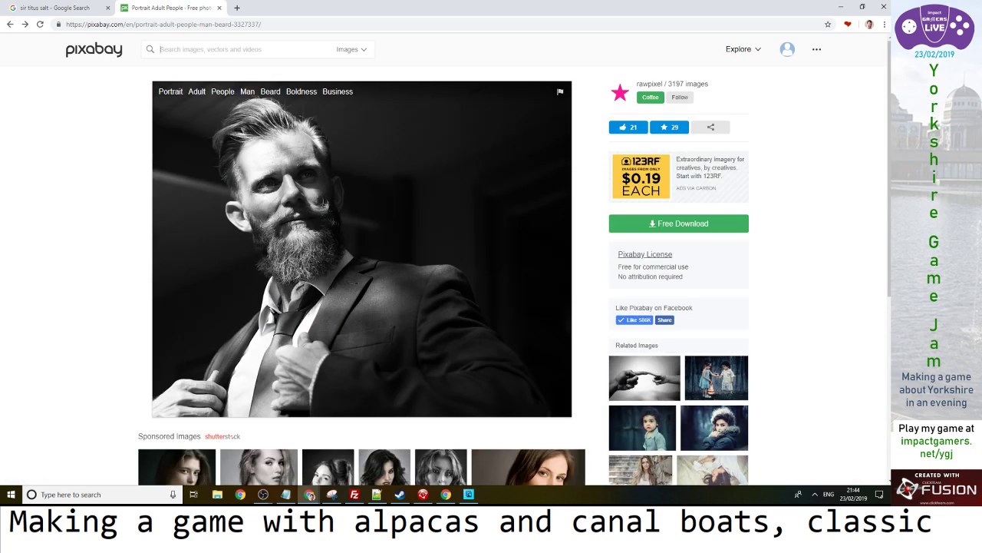
# Compare the portrait with the Titus Salt engraving in the Google results and download it as a 1920×1536 JPG
pyautogui.click(57, 8)
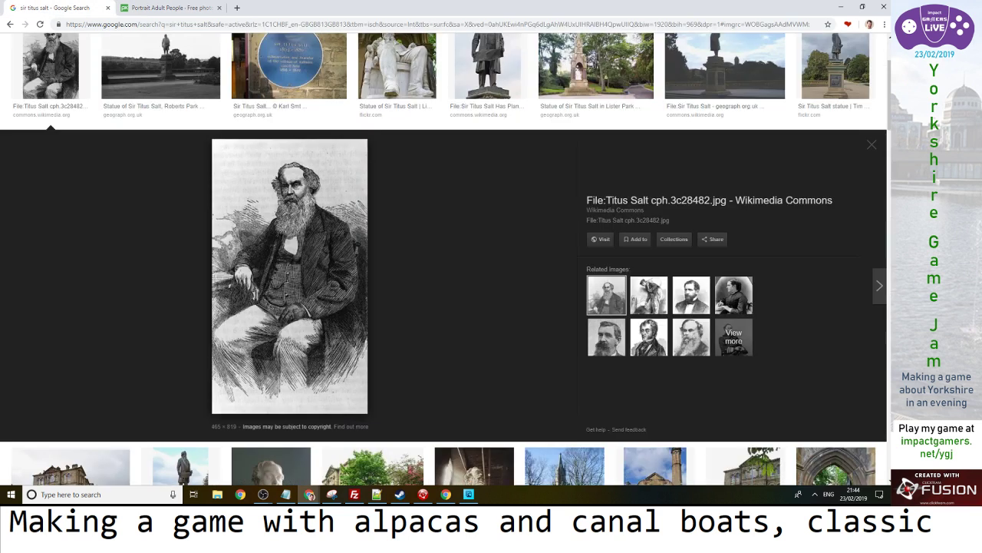
pyautogui.click(168, 8)
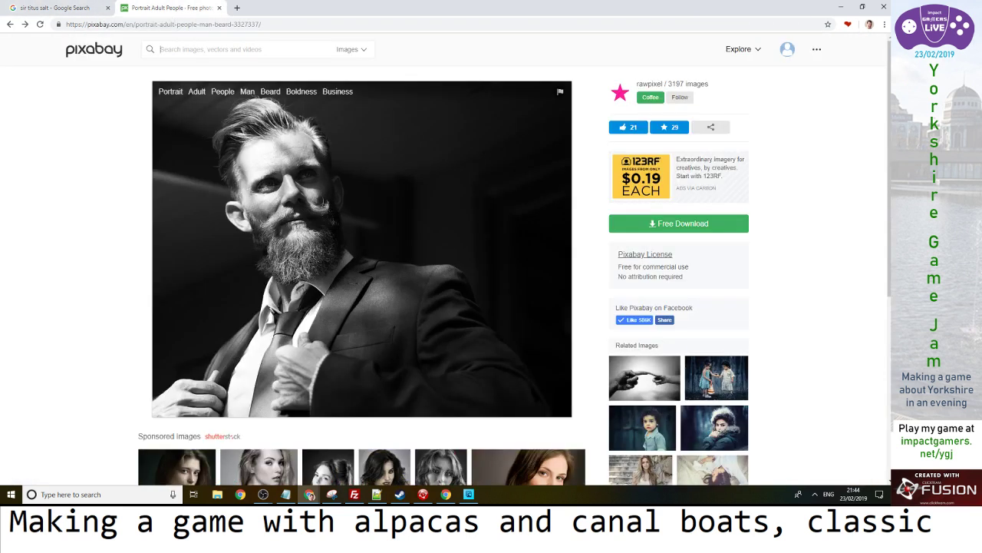
pyautogui.click(679, 223)
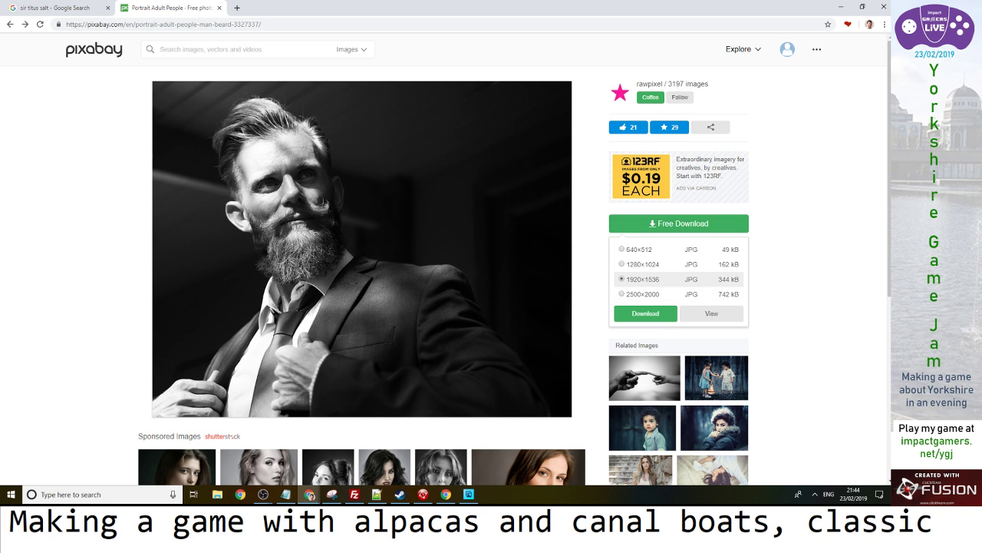
pyautogui.click(646, 314)
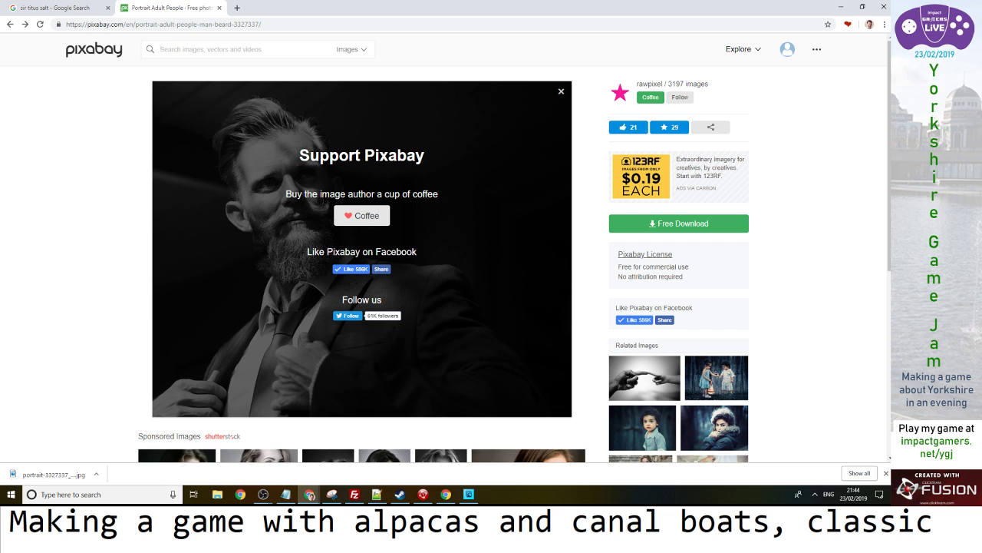
# Search Pixabay for "suit", look through the first page of images and open the photo of the bearded man with a red tie
pyautogui.write('suit')
pyautogui.press('Return')
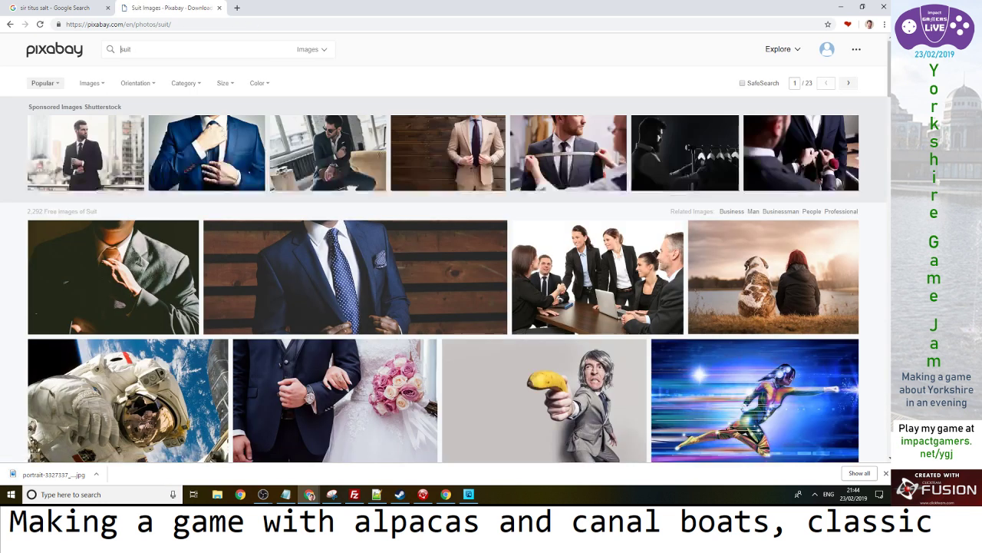
pyautogui.scroll(-2, 545, 322)
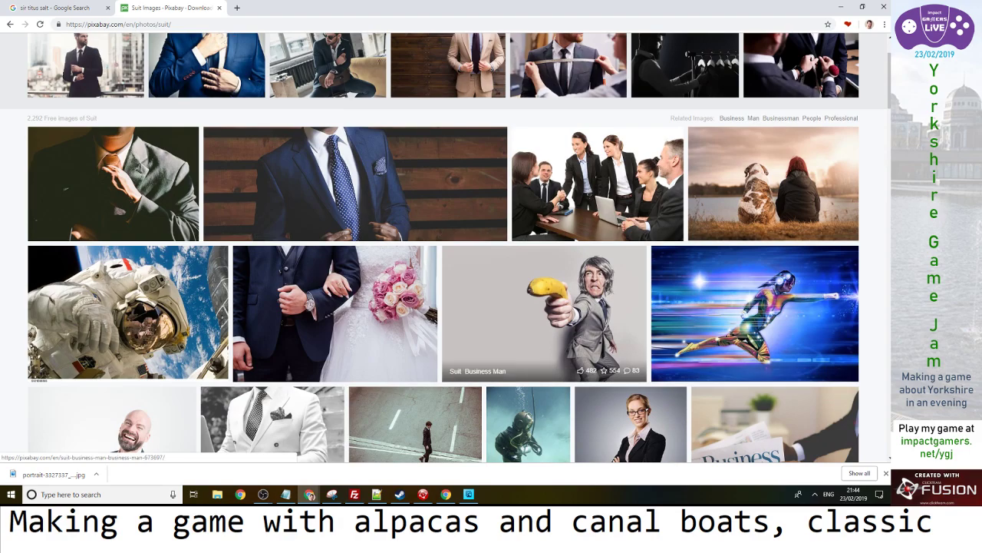
pyautogui.scroll(-3, 606, 322)
pyautogui.scroll(-3, 614, 115)
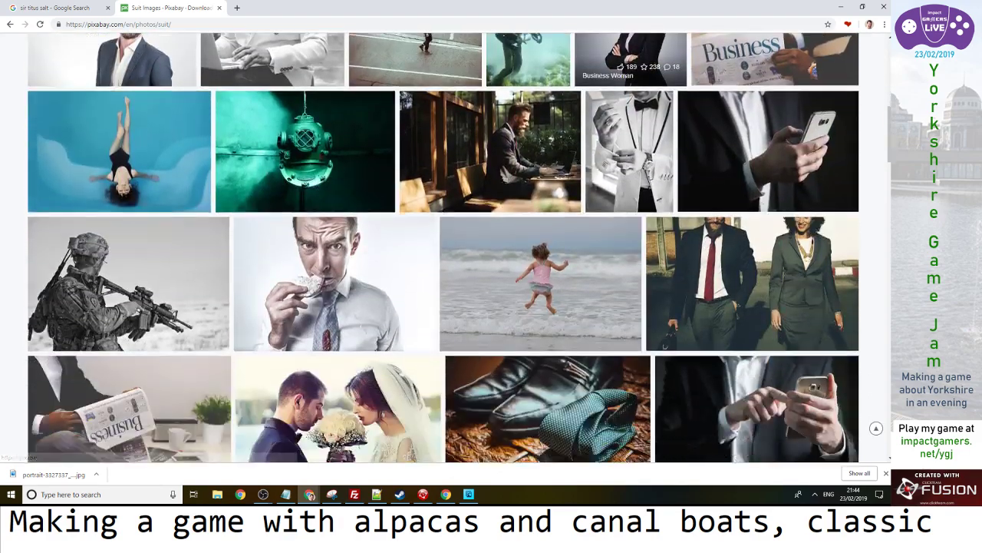
pyautogui.scroll(-8, 560, 261)
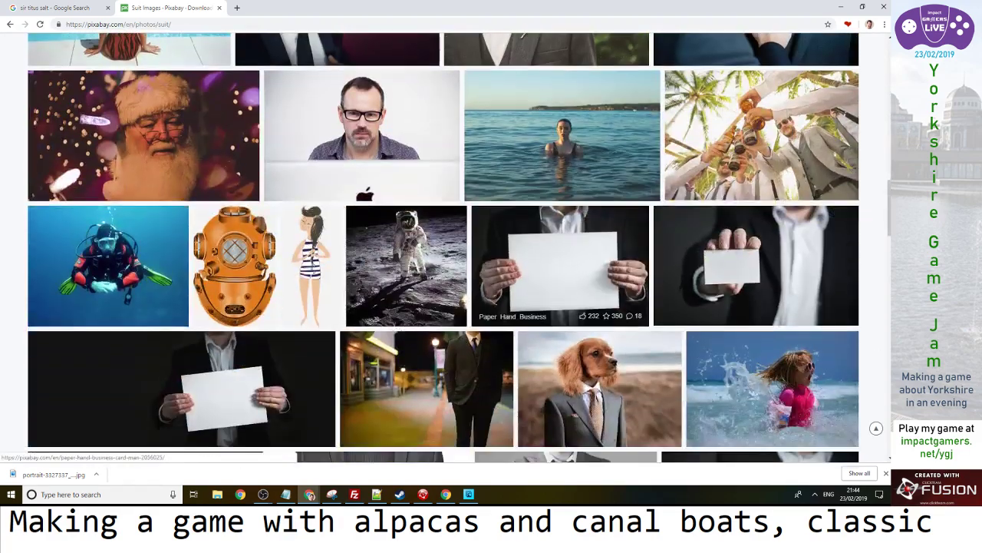
pyautogui.scroll(-7, 568, 260)
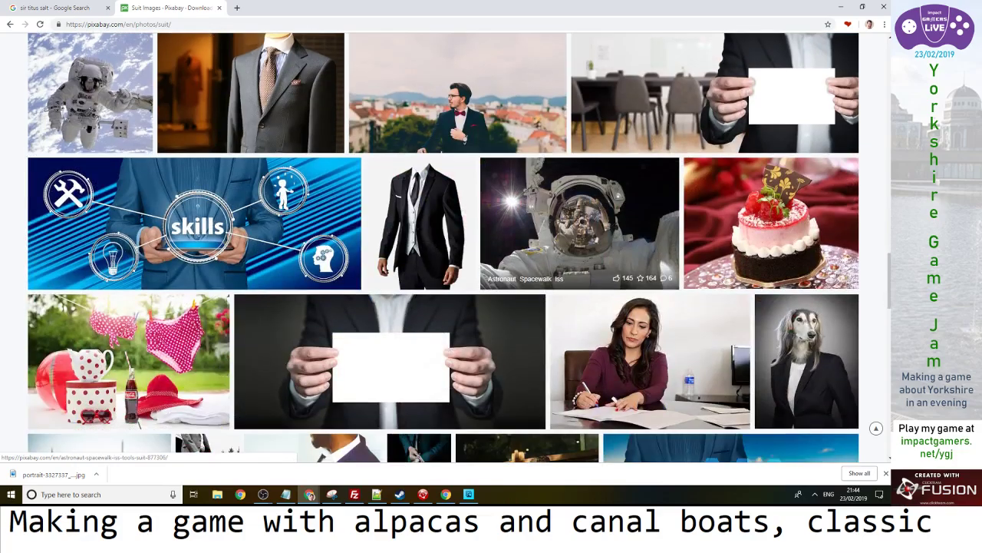
pyautogui.scroll(-9, 614, 230)
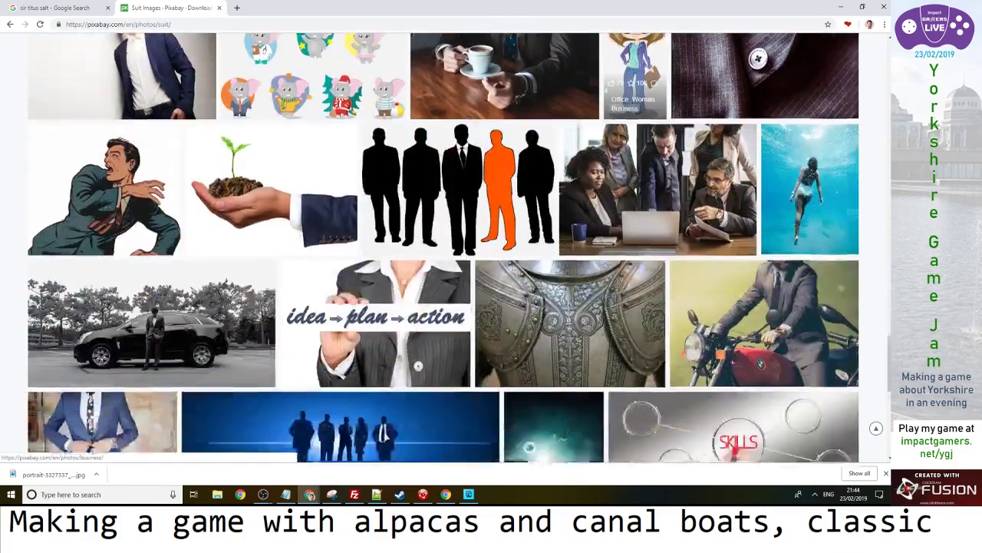
pyautogui.scroll(2, 633, 107)
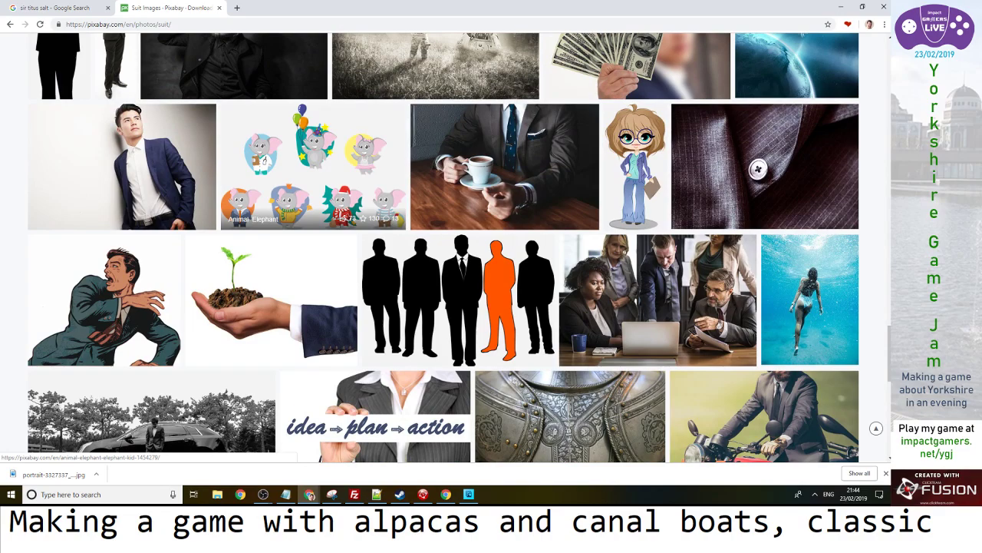
pyautogui.scroll(-7, 307, 215)
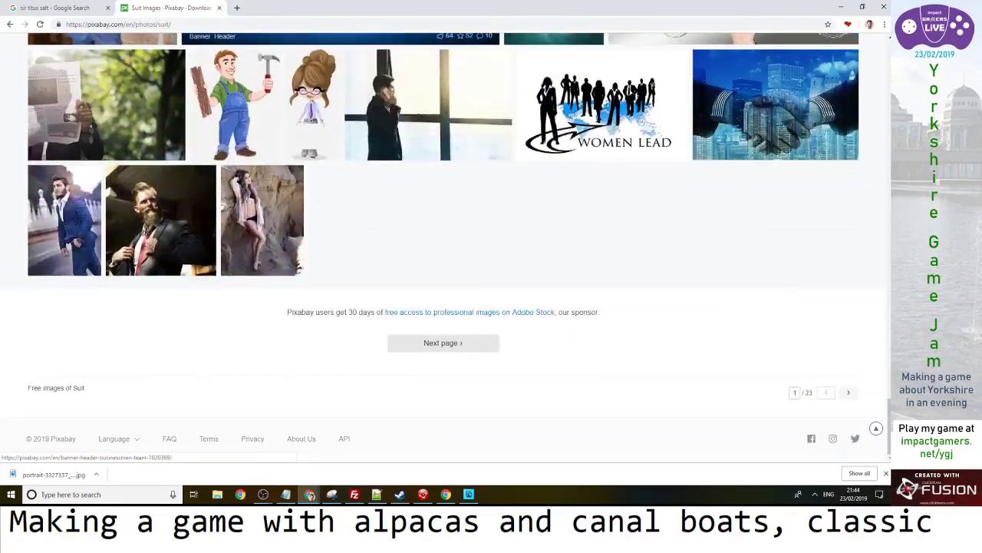
pyautogui.click(119, 259)
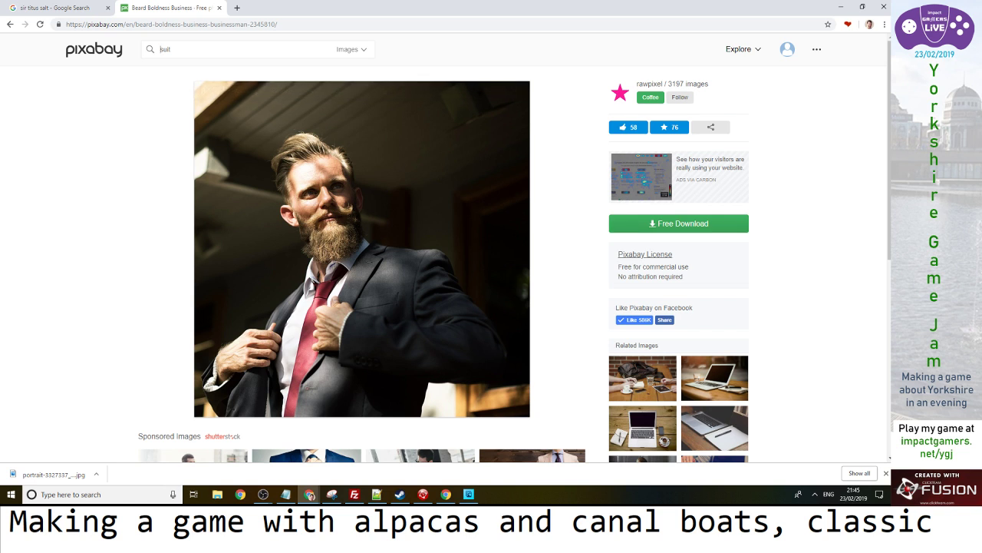
# Download the bearded businessman photo as beard-2345810_1280.jpg and open it in Photoshop Elements
pyautogui.scroll(-1, 515, 247)
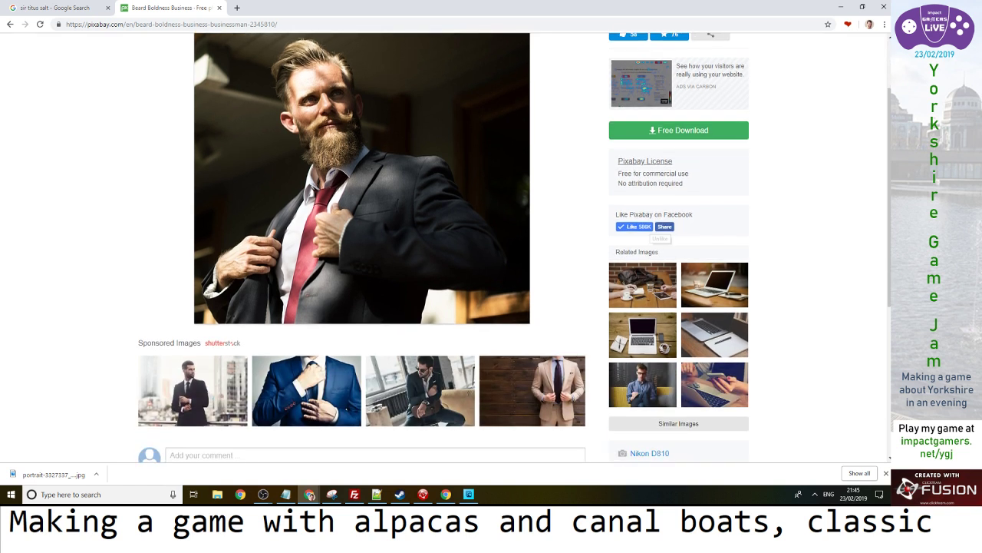
pyautogui.click(679, 130)
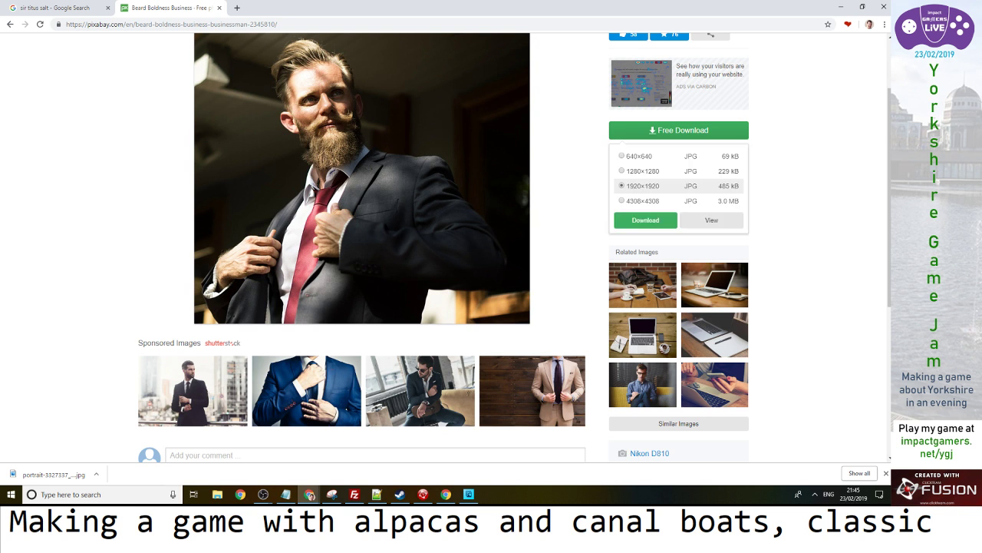
pyautogui.click(646, 219)
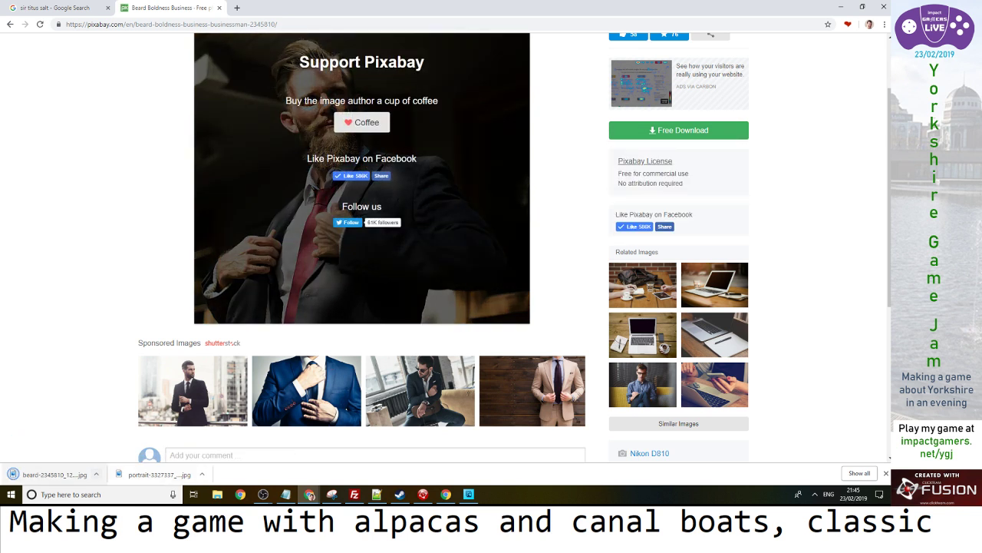
pyautogui.moveTo(48, 474); pyautogui.dragTo(276, 201)
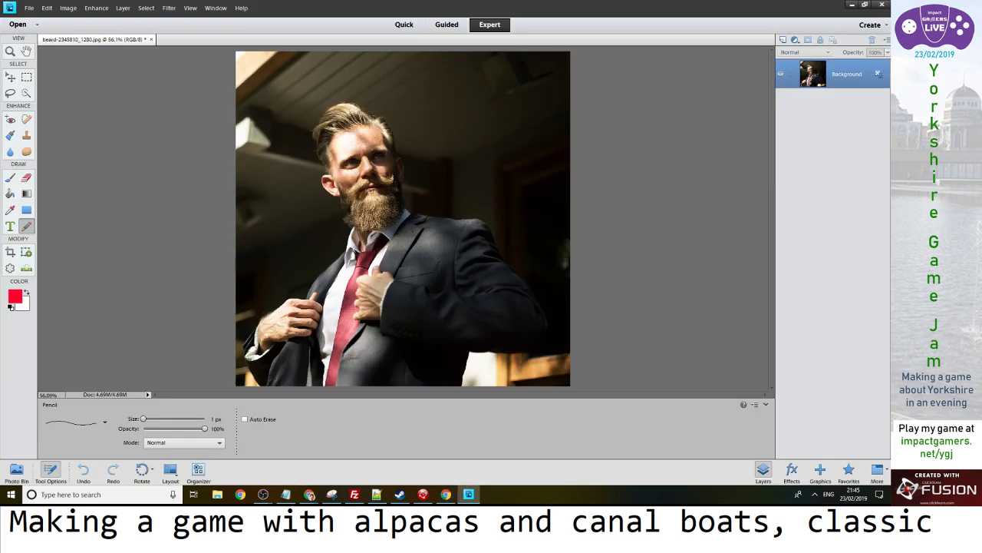
# Switch back to Chrome, search Pixabay for "man suit" and check the photo of a man and a woman standing in suits
pyautogui.click(309, 494)
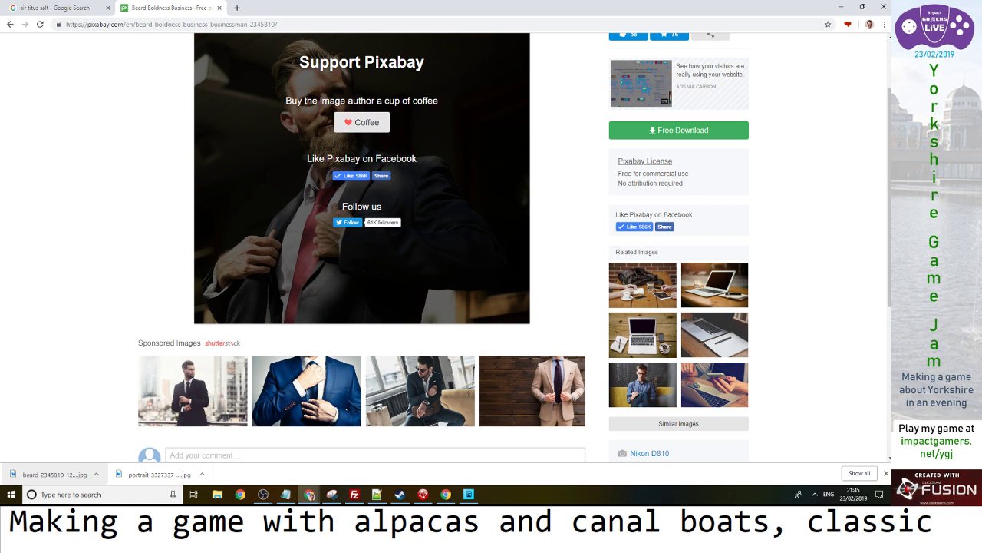
pyautogui.scroll(2, 445, 247)
pyautogui.doubleClick(166, 49)
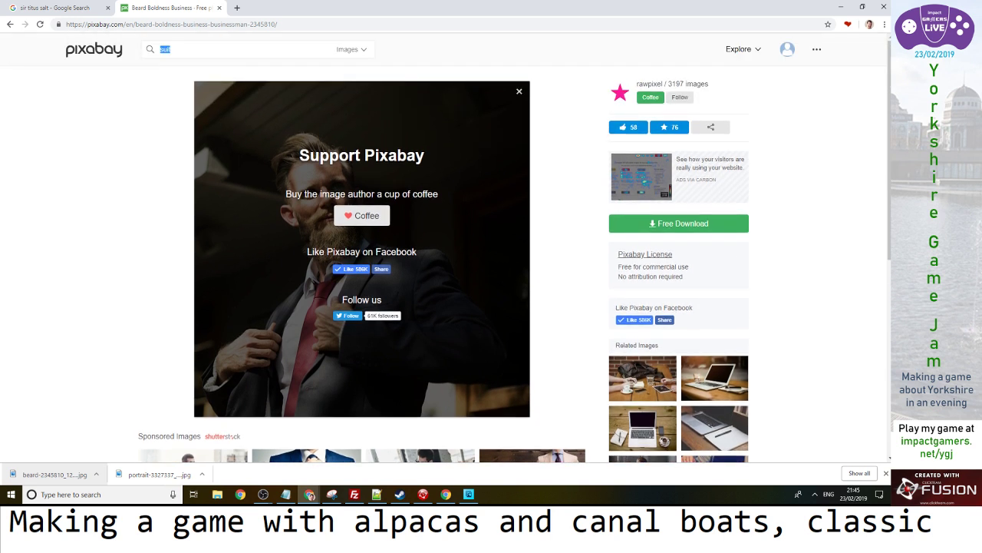
pyautogui.write('man suit')
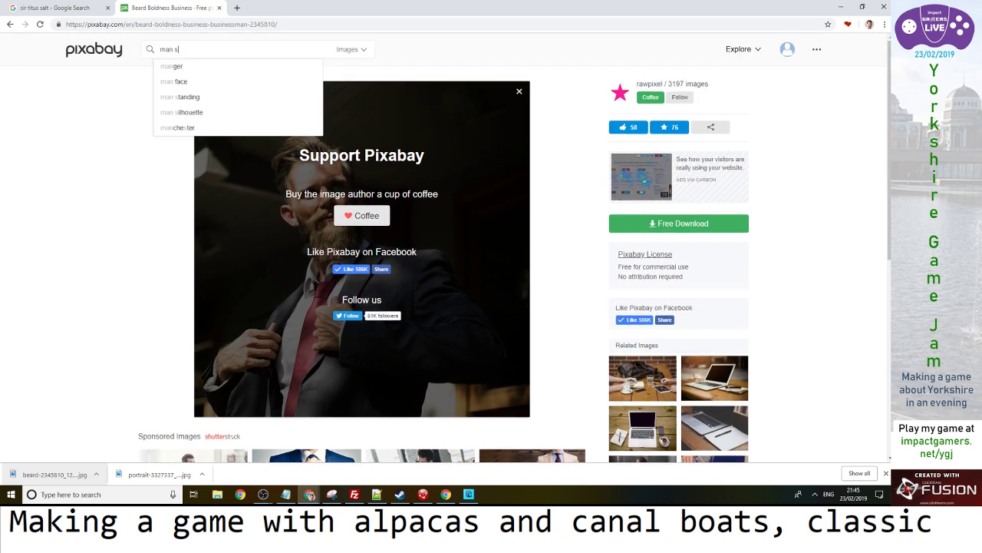
pyautogui.press('Return')
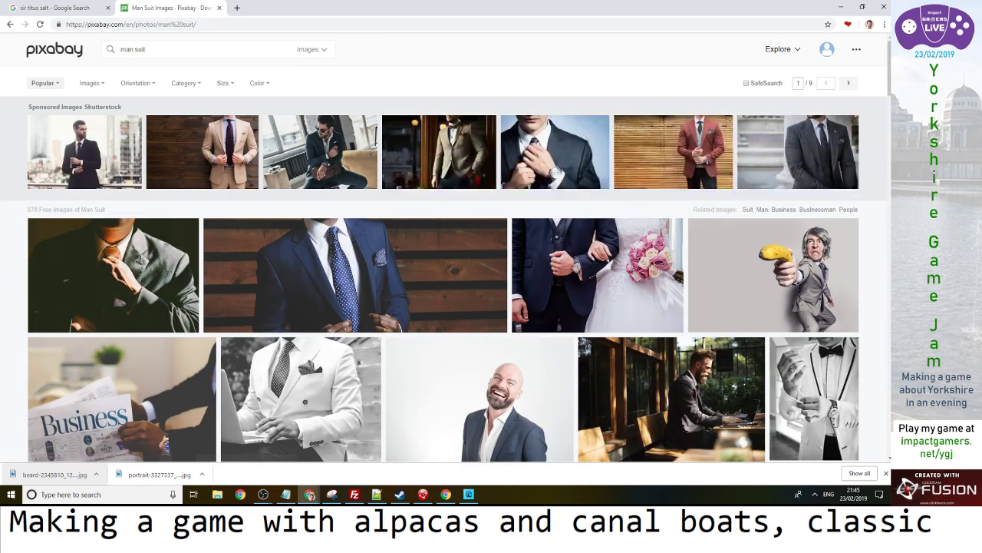
pyautogui.scroll(-2, 115, 184)
pyautogui.scroll(-4, 443, 248)
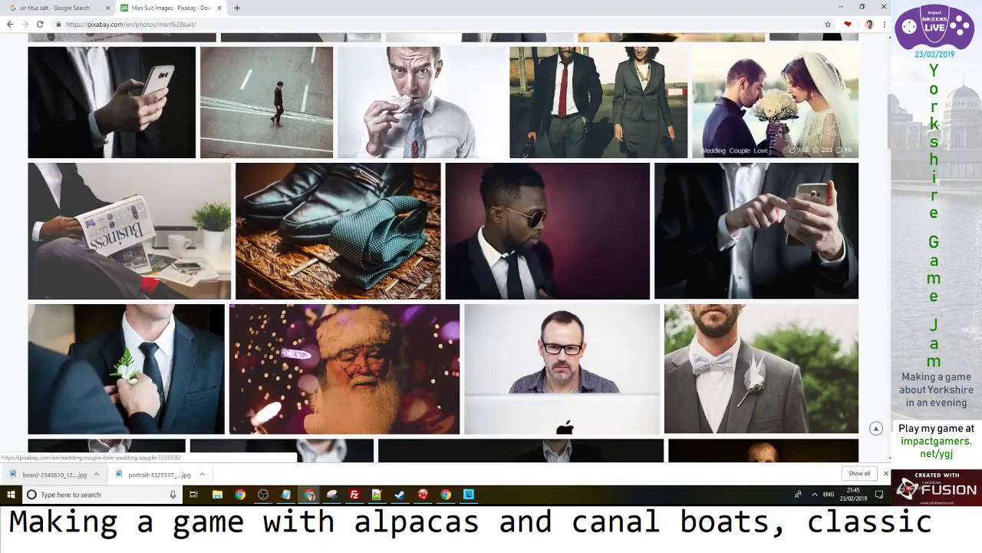
pyautogui.click(590, 108)
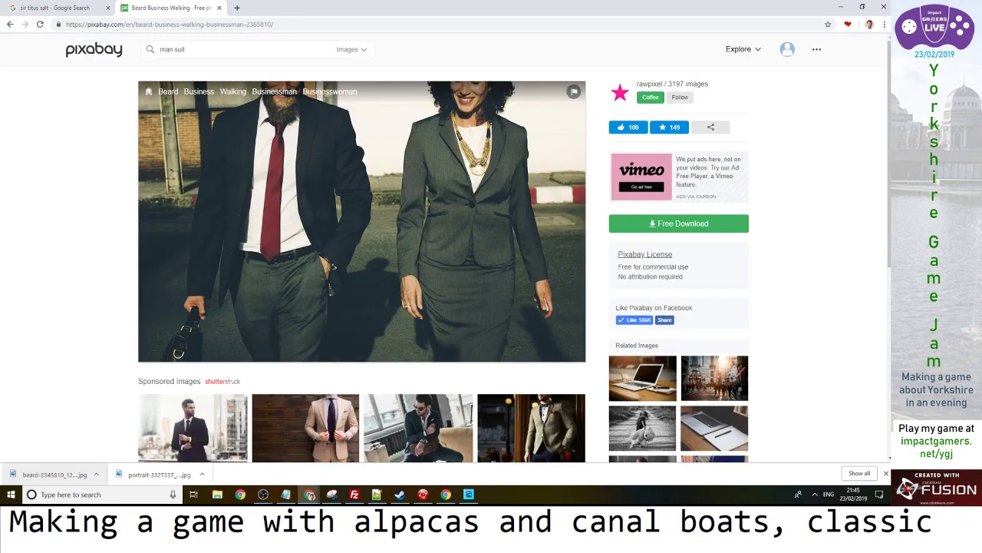
pyautogui.click(10, 24)
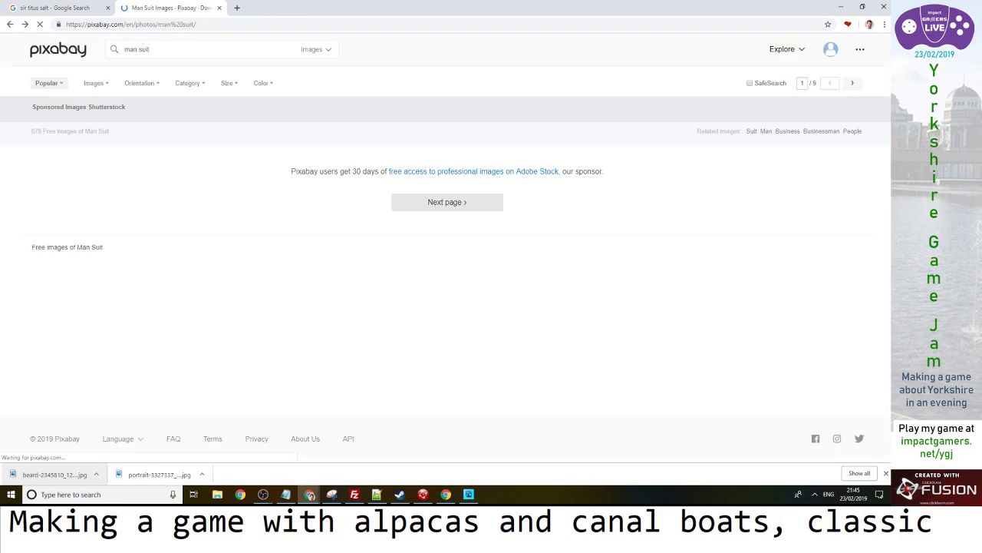
# Look further through the man suit images and open the photo of the bearded man reading a newspaper
pyautogui.scroll(-10, 399, 307)
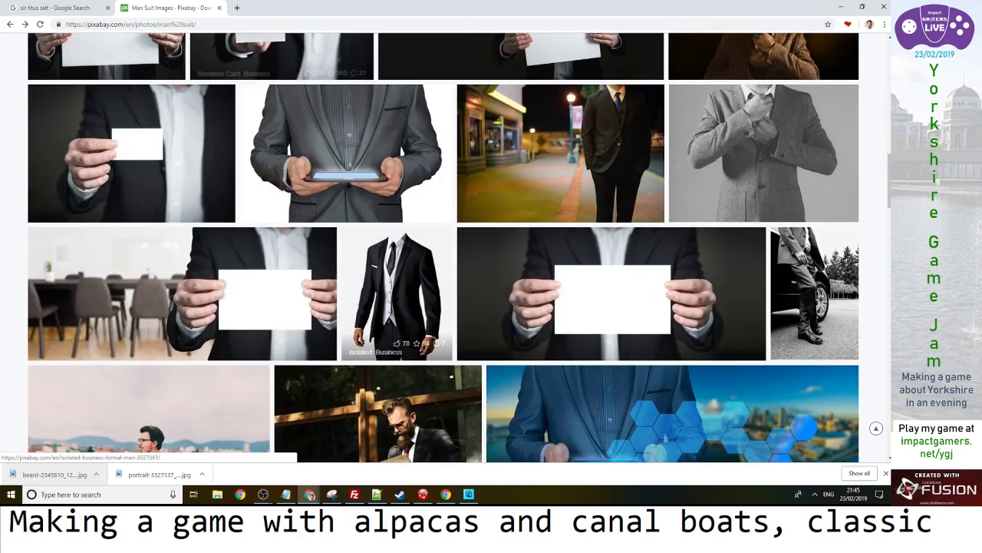
pyautogui.scroll(-3, 399, 245)
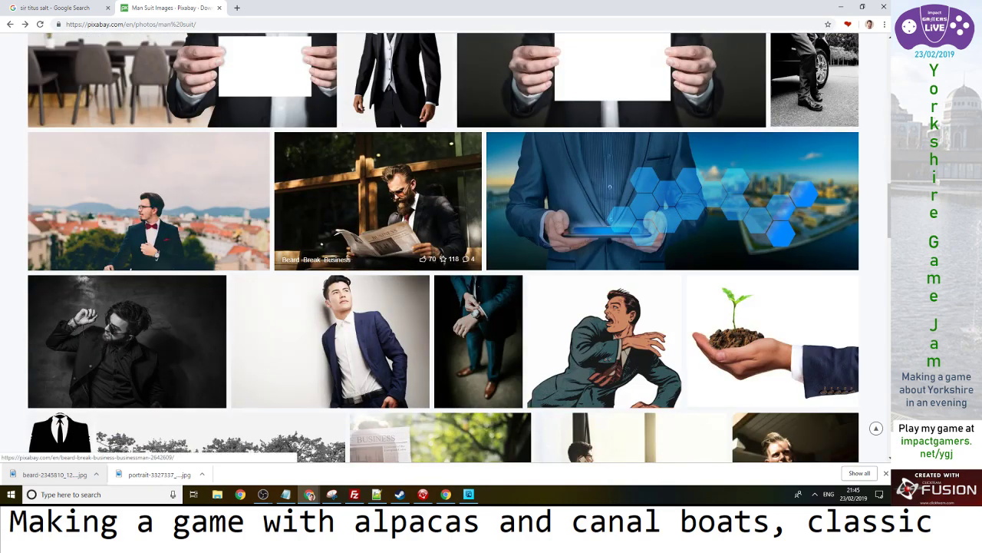
pyautogui.click(378, 201)
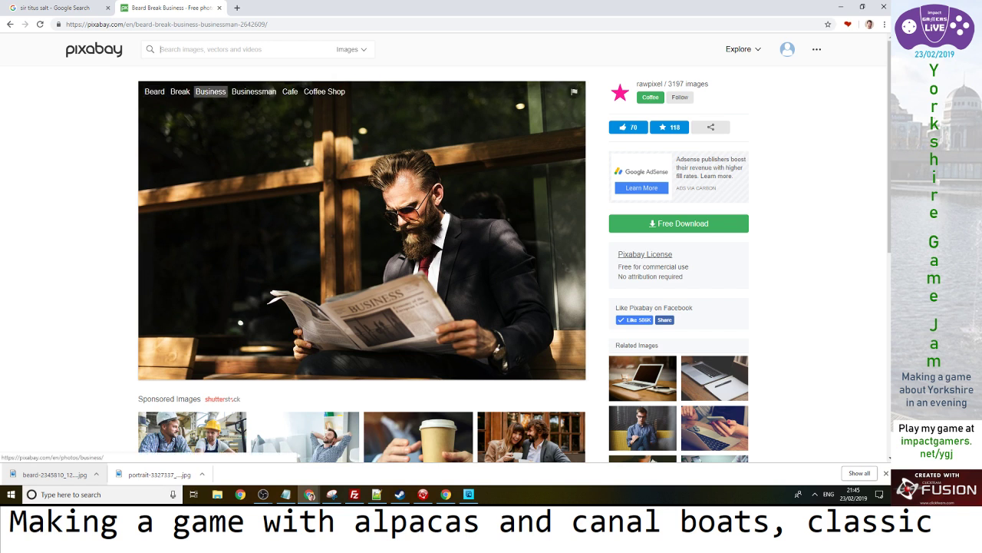
# Search Pixabay for "beard business" images
pyautogui.write('bea')
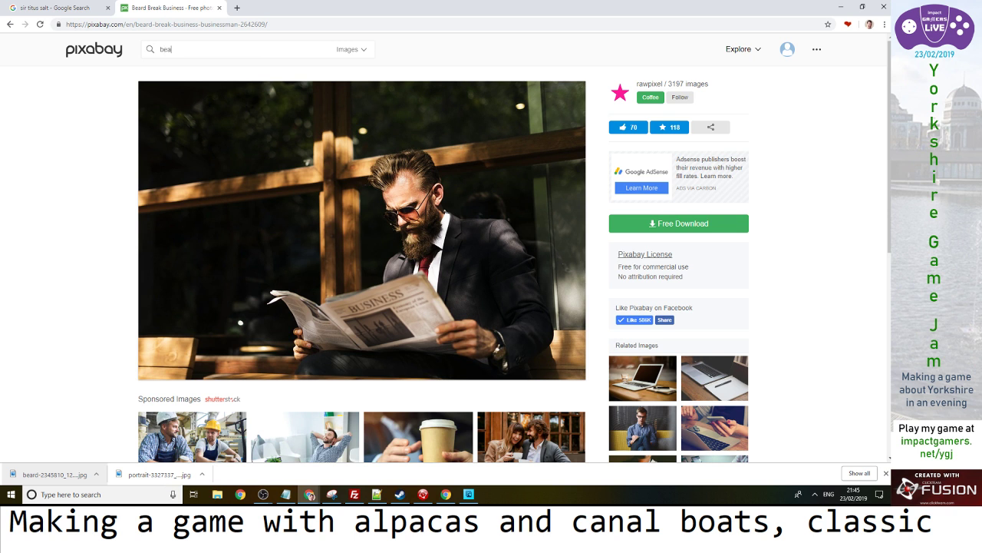
pyautogui.write('rd business')
pyautogui.press('Return')
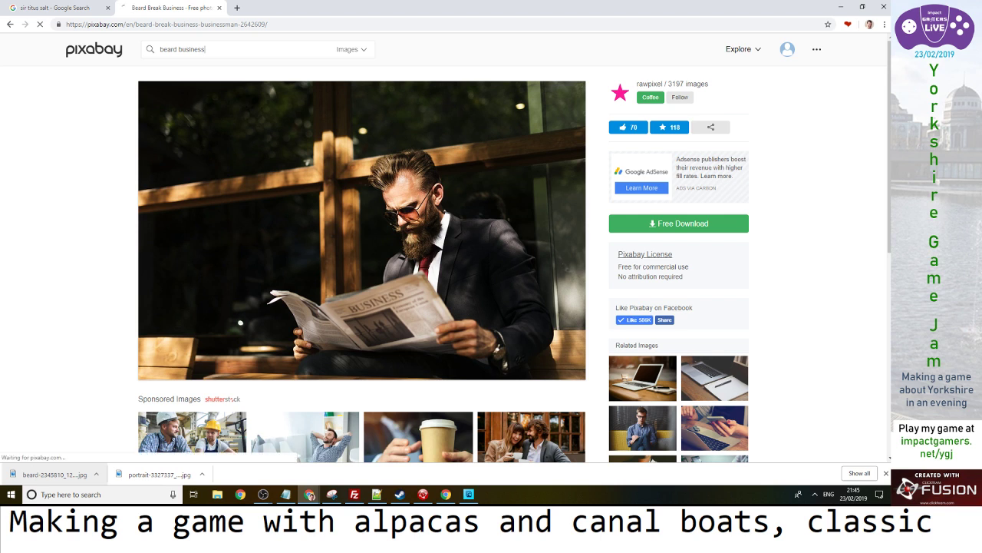
# Look through the beard business images and check the photo of a bearded man and a woman walking along a street
pyautogui.scroll(-2, 340, 146)
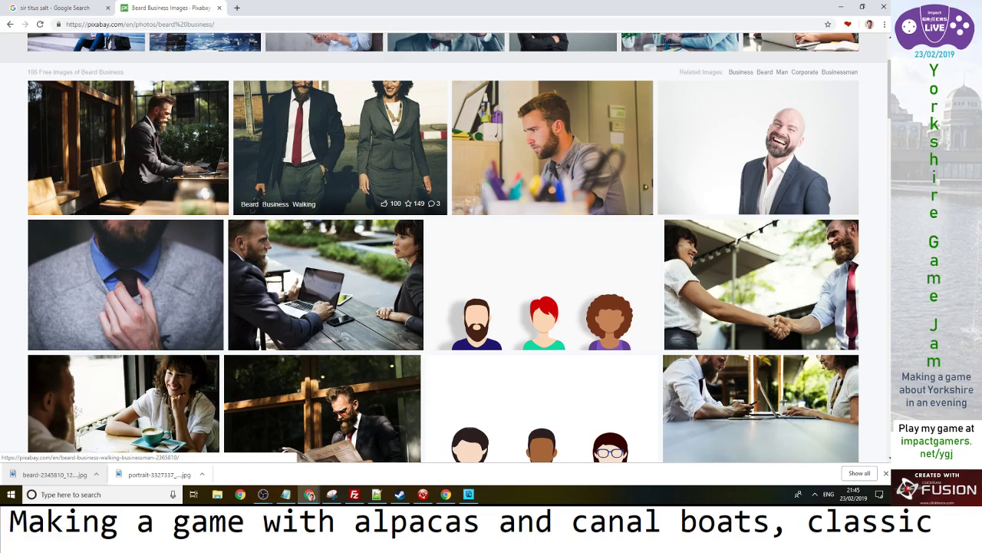
pyautogui.scroll(-2, 340, 146)
pyautogui.scroll(-3, 269, 230)
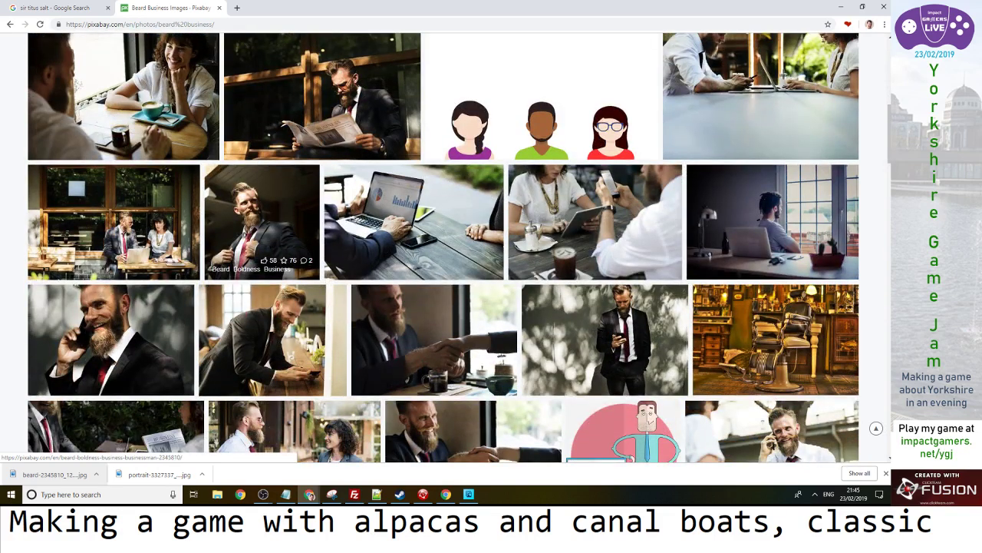
pyautogui.scroll(-3, 444, 248)
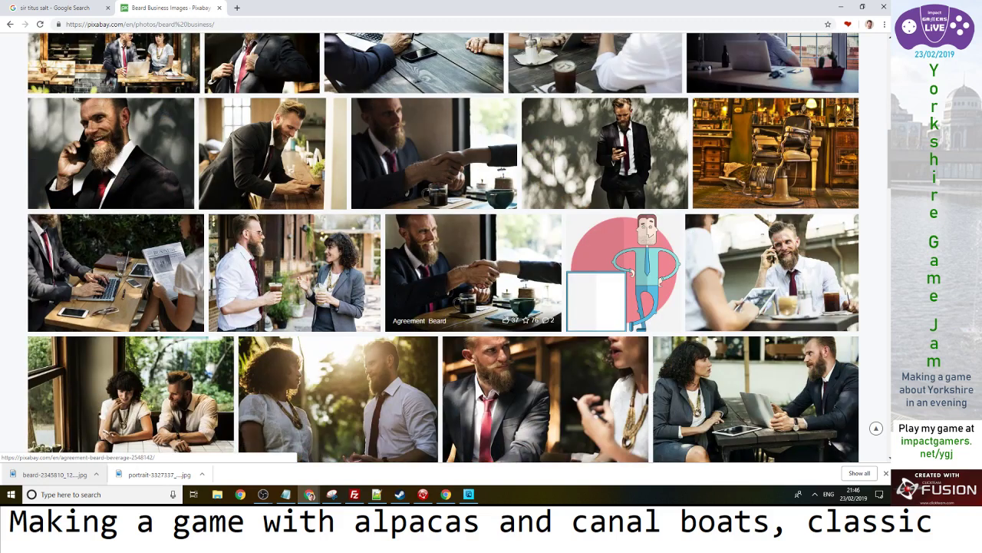
pyautogui.scroll(-2, 443, 248)
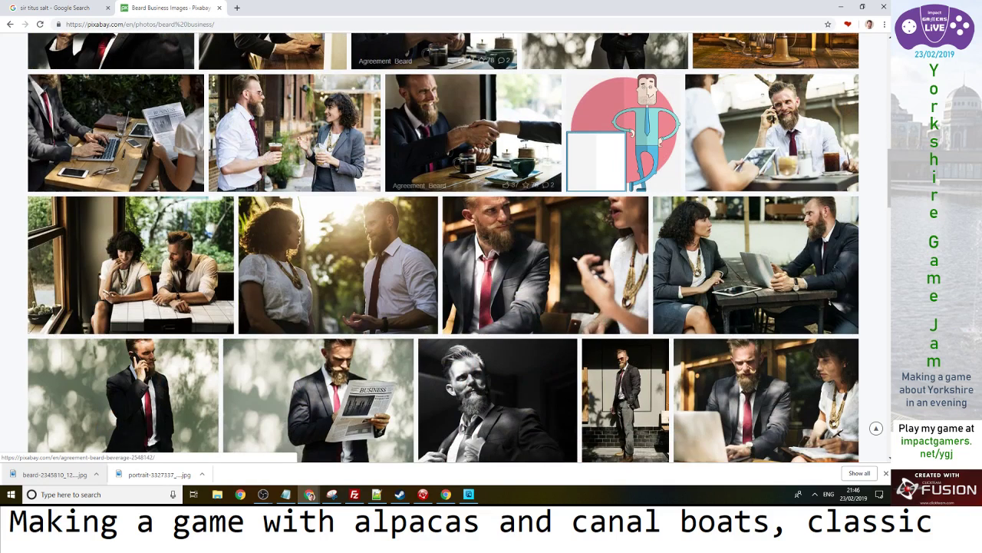
pyautogui.scroll(-1, 443, 248)
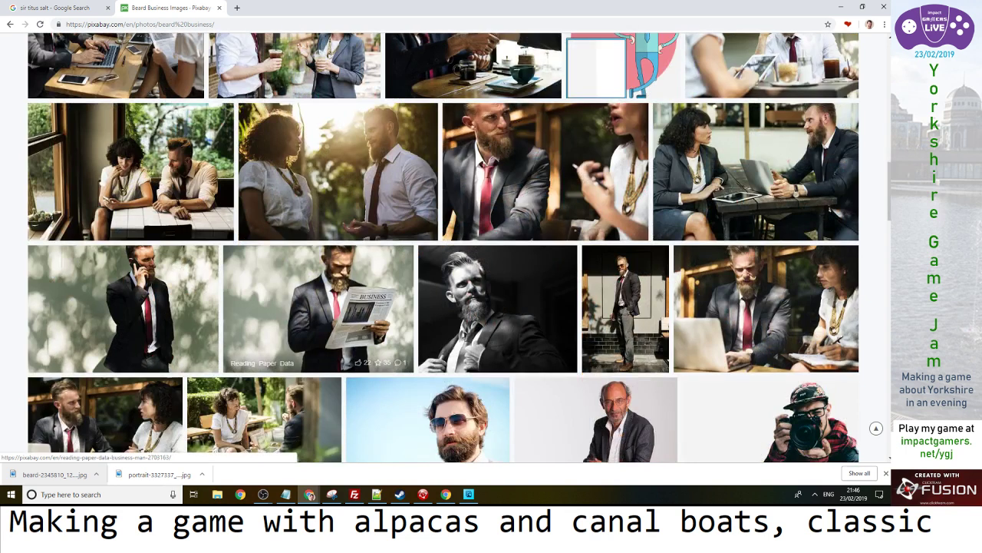
pyautogui.scroll(-1, 203, 248)
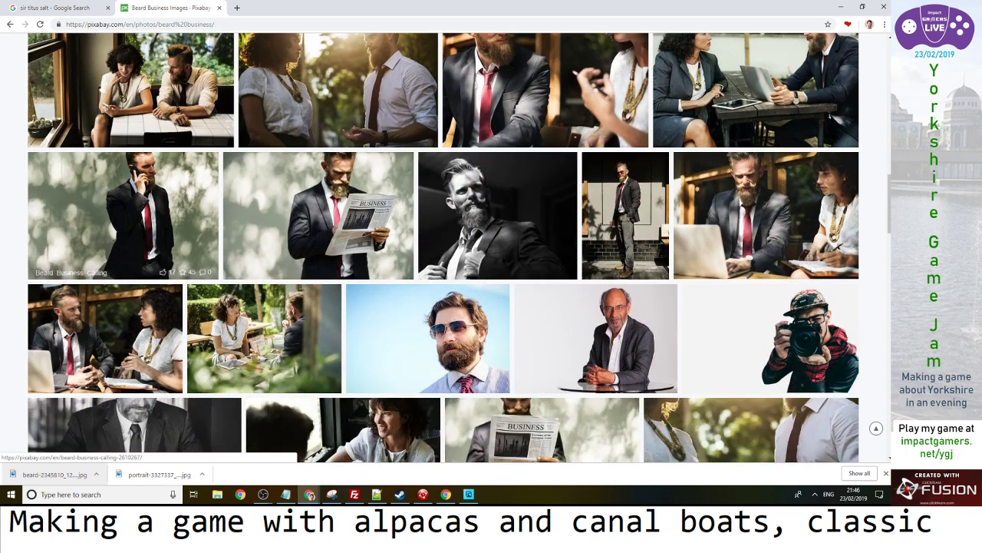
pyautogui.scroll(-2, 204, 248)
pyautogui.scroll(-2, 204, 247)
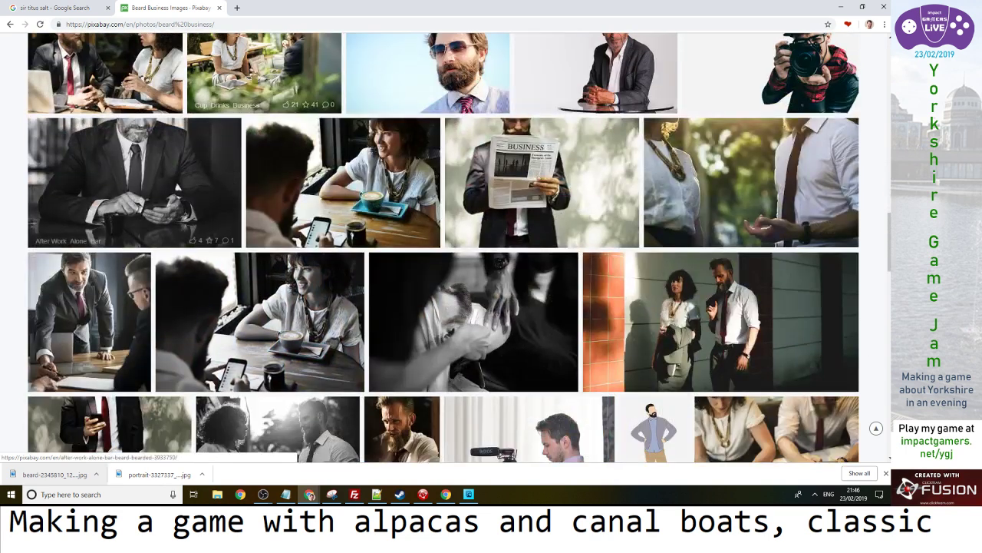
pyautogui.scroll(-3, 203, 248)
pyautogui.scroll(-1, 203, 247)
pyautogui.scroll(-4, 203, 248)
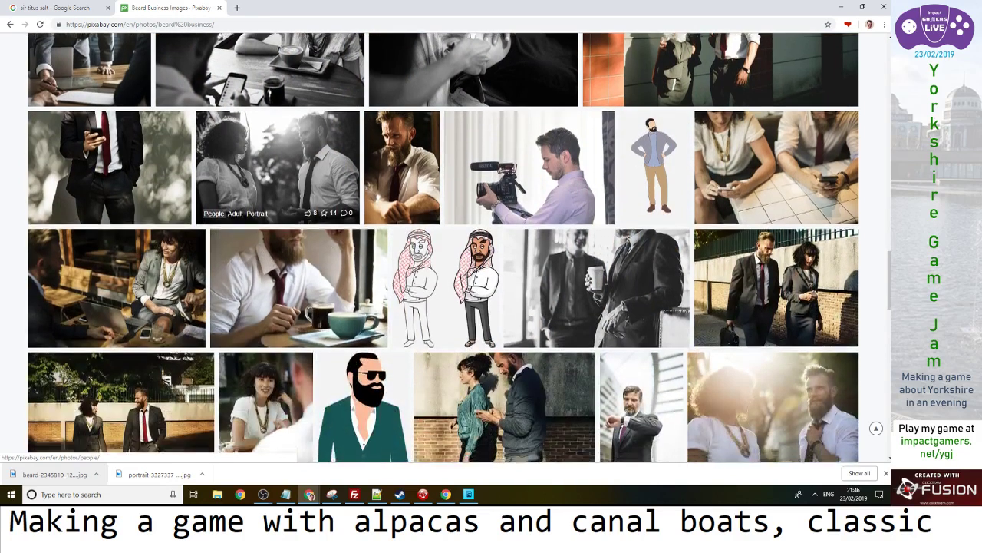
pyautogui.click(203, 244)
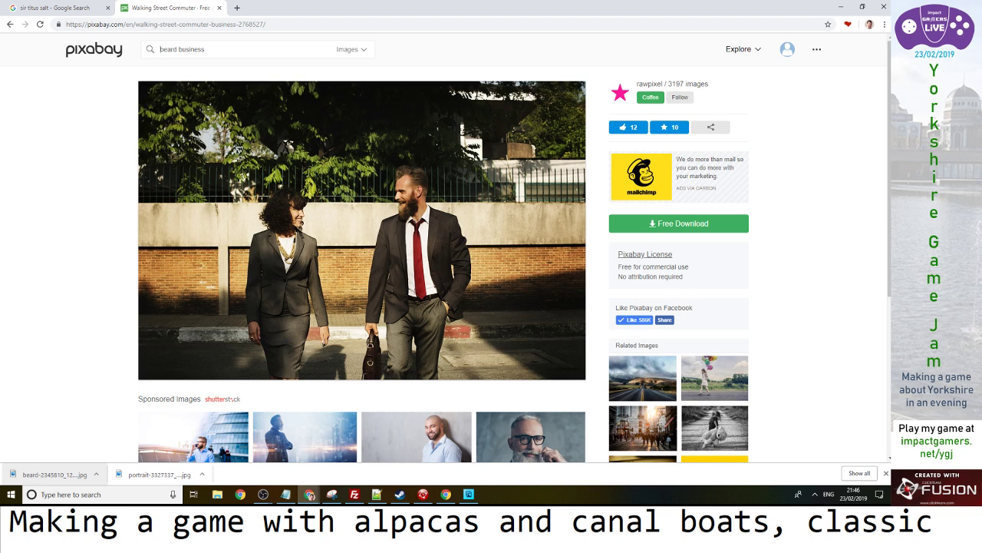
pyautogui.click(11, 24)
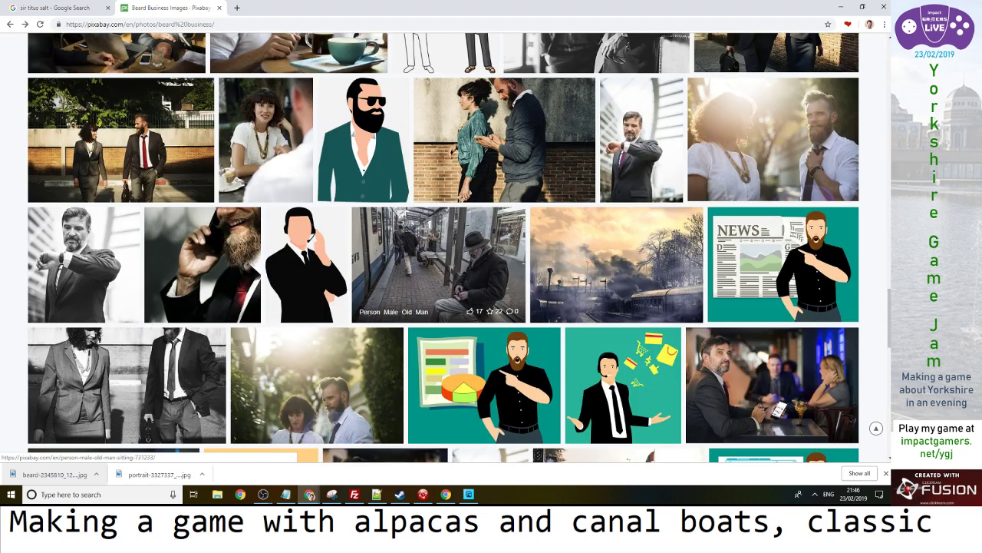
# Look through the remaining beard business images for a suitable bearded man in a suit
pyautogui.scroll(-5, 444, 301)
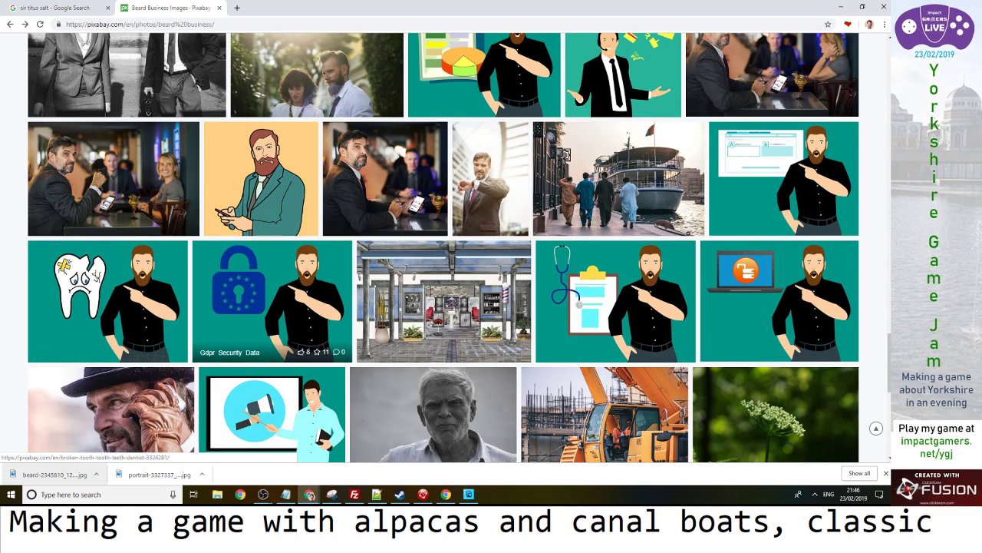
pyautogui.scroll(-4, 444, 301)
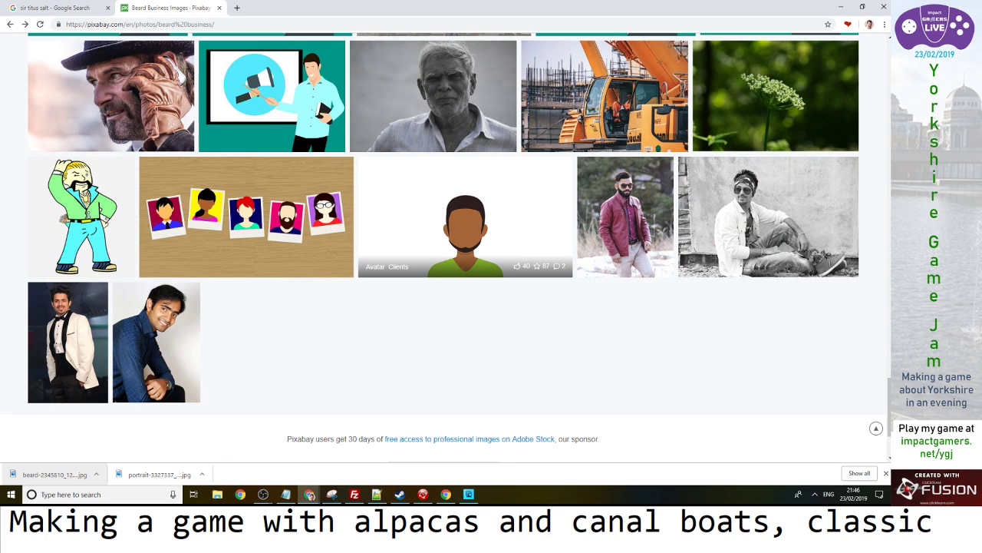
pyautogui.scroll(10, 468, 307)
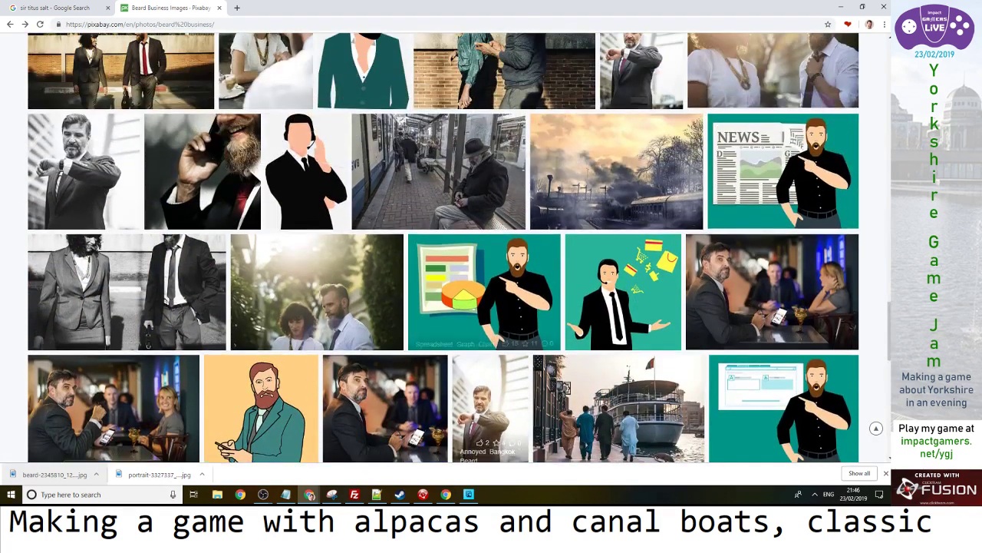
pyautogui.scroll(3, 498, 307)
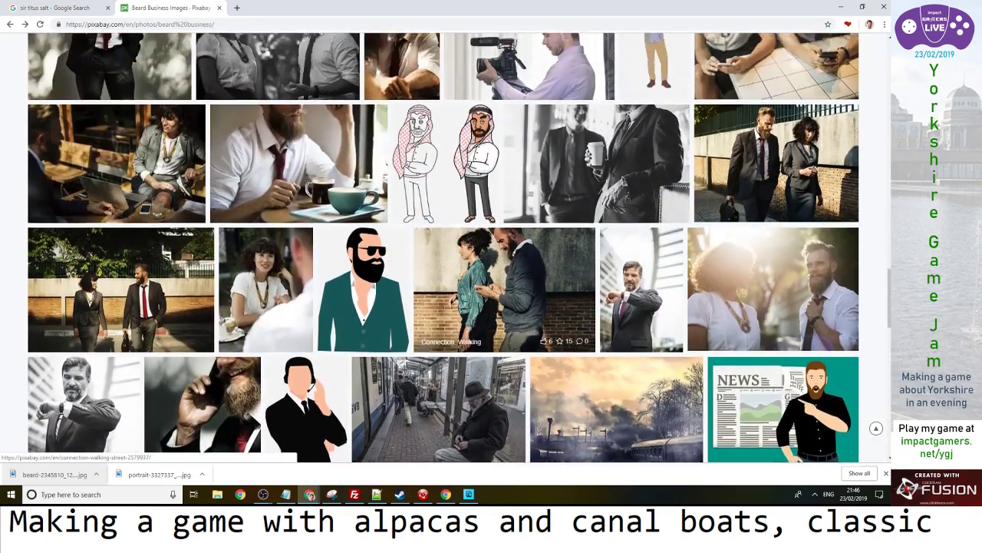
pyautogui.scroll(7, 460, 269)
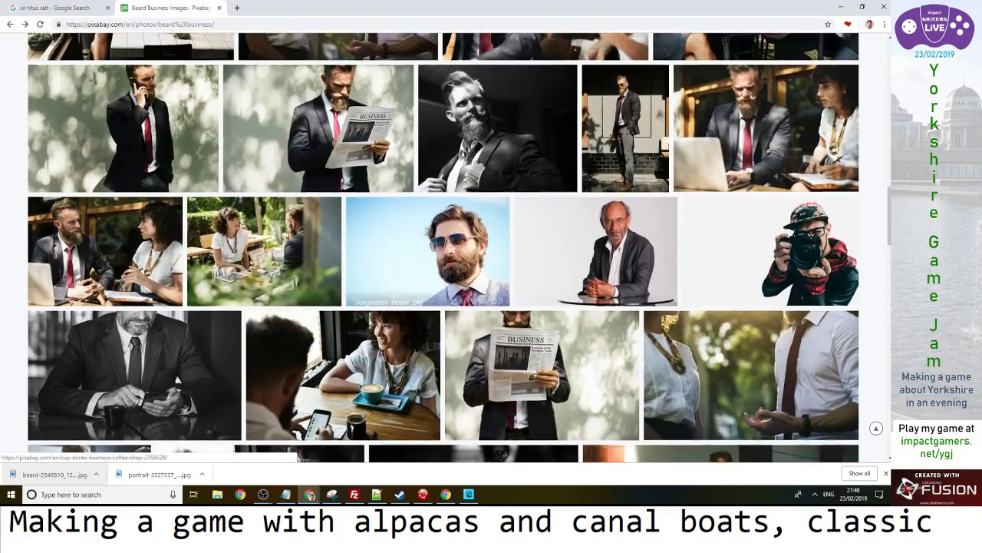
pyautogui.scroll(10, 343, 375)
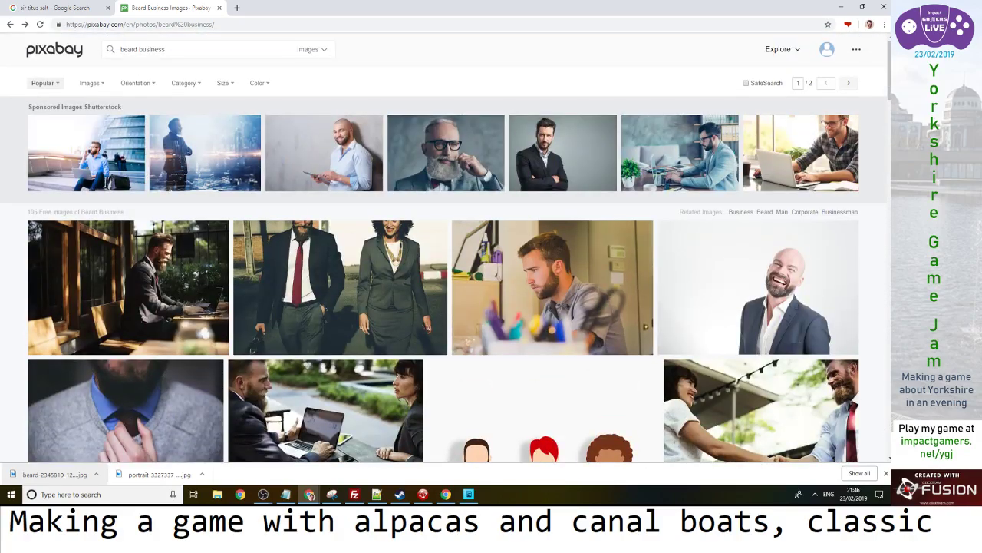
# Switch to Photoshop Elements and select the background around the bearded man with the Quick Selection tool
pyautogui.click(469, 494)
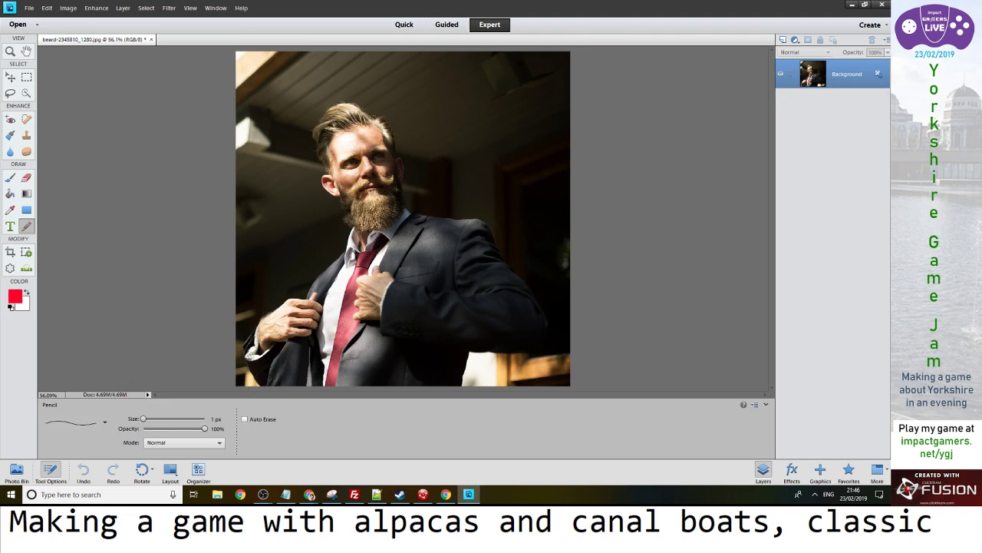
pyautogui.click(26, 93)
pyautogui.moveTo(288, 196)
pyautogui.mouseDown()
pyautogui.moveTo(280, 261)
pyautogui.moveTo(244, 337)
pyautogui.moveTo(247, 379)
pyautogui.mouseUp()
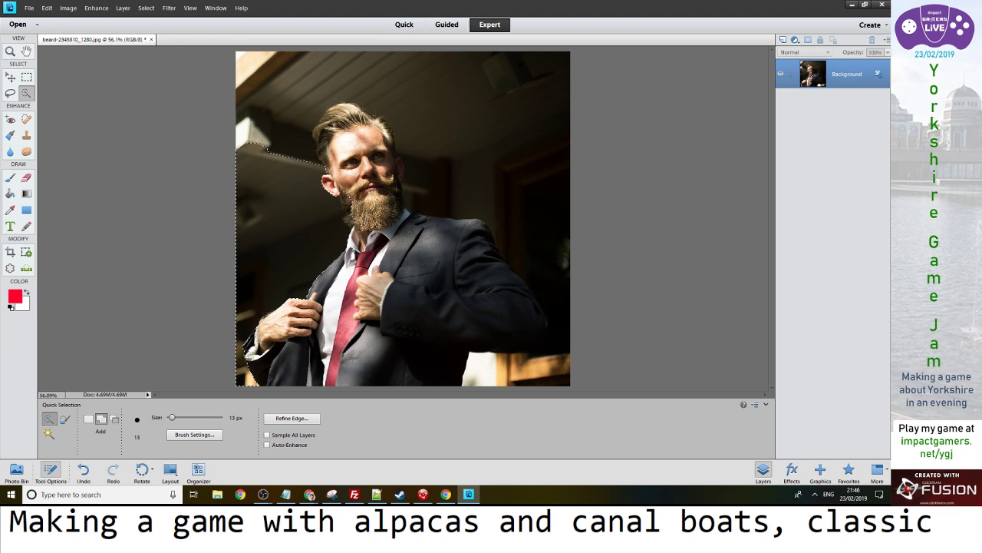
pyautogui.moveTo(516, 166); pyautogui.dragTo(533, 206)
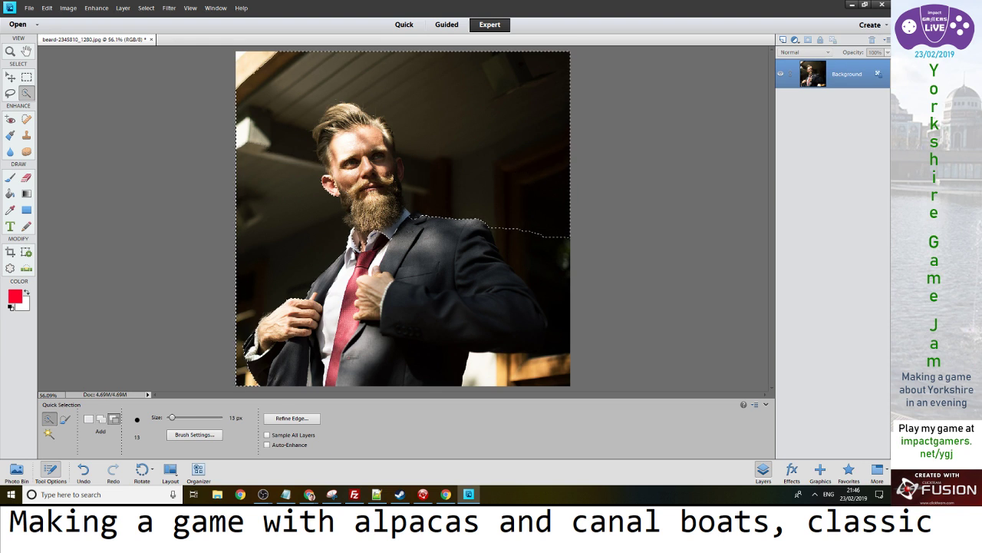
pyautogui.moveTo(380, 210)
pyautogui.mouseDown()
pyautogui.moveTo(393, 172)
pyautogui.moveTo(386, 133)
pyautogui.moveTo(356, 124)
pyautogui.moveTo(318, 140)
pyautogui.moveTo(342, 174)
pyautogui.mouseUp()
pyautogui.moveTo(503, 236)
pyautogui.mouseDown()
pyautogui.moveTo(542, 284)
pyautogui.moveTo(560, 327)
pyautogui.moveTo(522, 365)
pyautogui.moveTo(485, 372)
pyautogui.mouseUp()
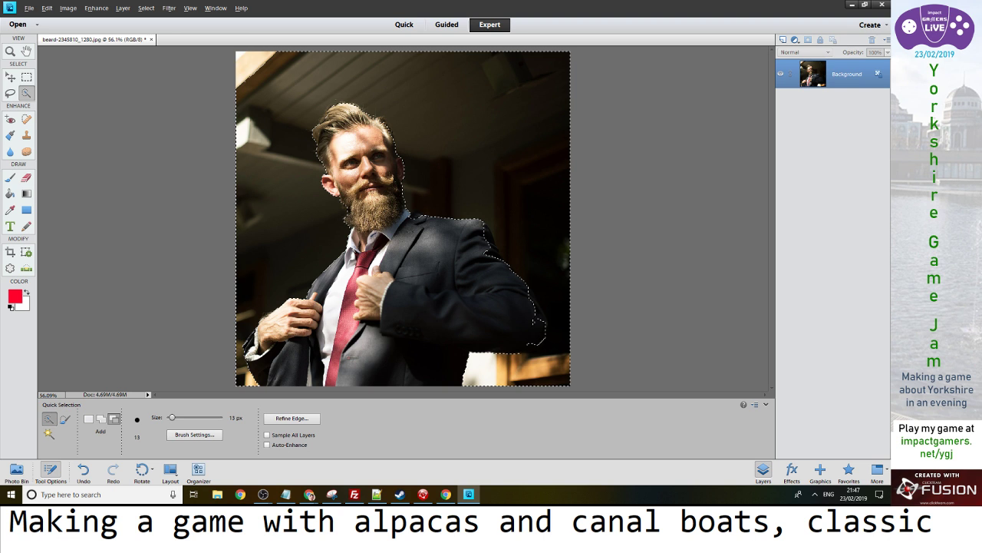
# Correct the background selection so its edge follows the man's sleeve, elbow and beard
pyautogui.moveTo(540, 340); pyautogui.dragTo(535, 347)
pyautogui.moveTo(530, 288); pyautogui.dragTo(488, 231)
pyautogui.press('alt')
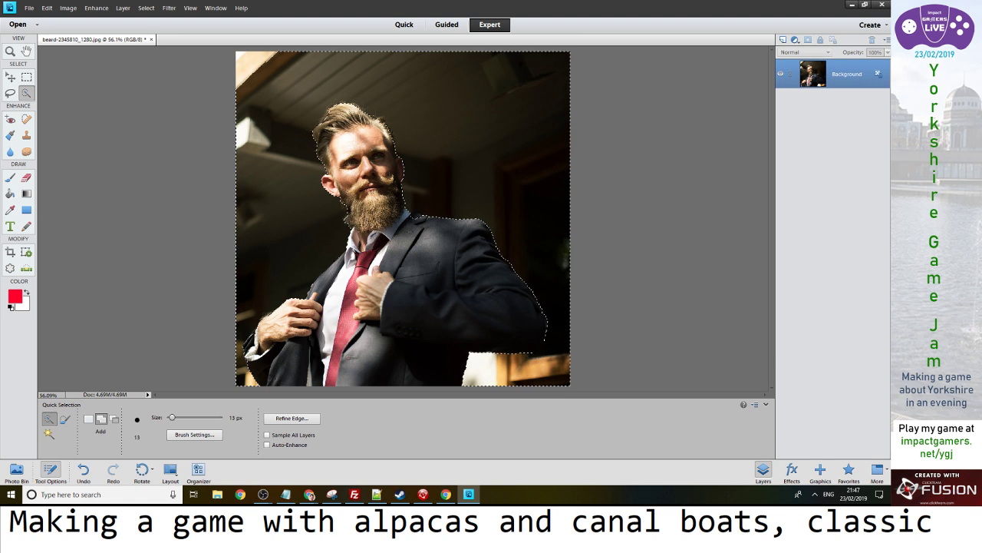
pyautogui.press('alt')
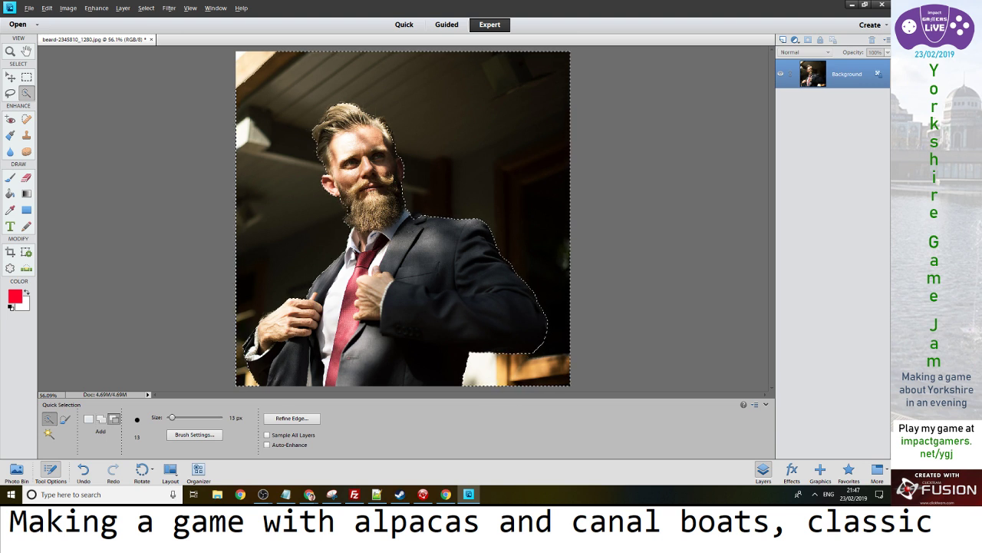
pyautogui.press('alt')
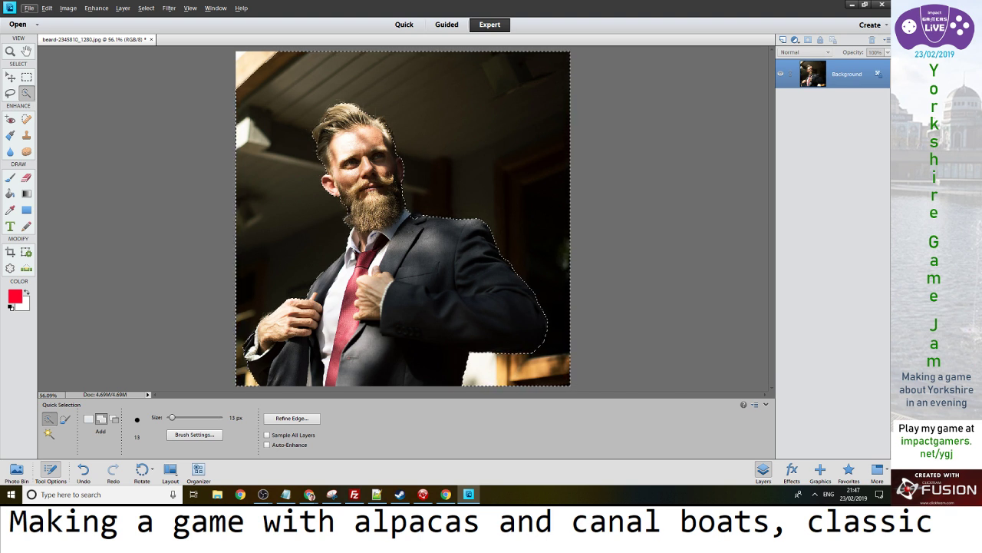
pyautogui.press('alt')
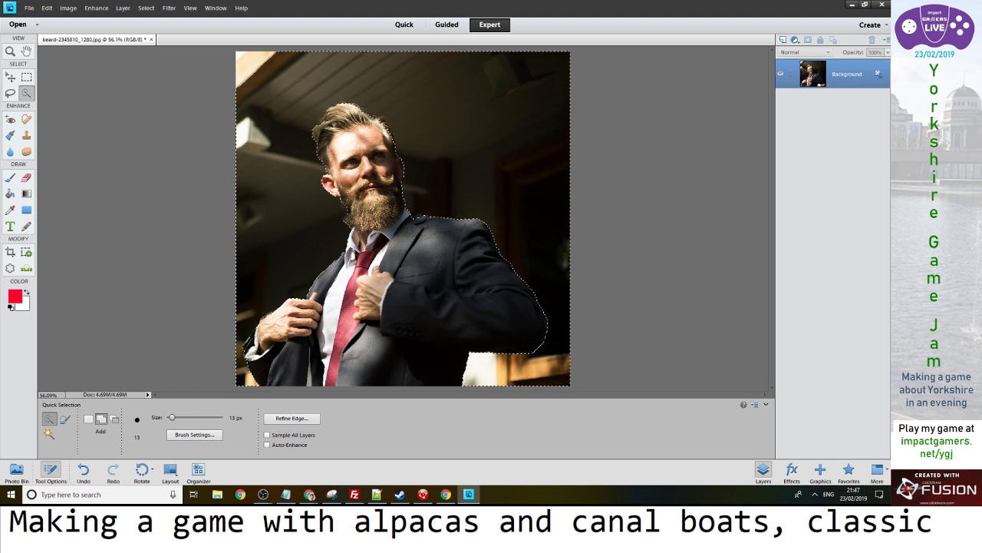
# Try to put the selected man on a new layer and check the cut-out with the Background layer hidden
pyautogui.hotkey('ctrl', 'shift', 'alt', 'n')
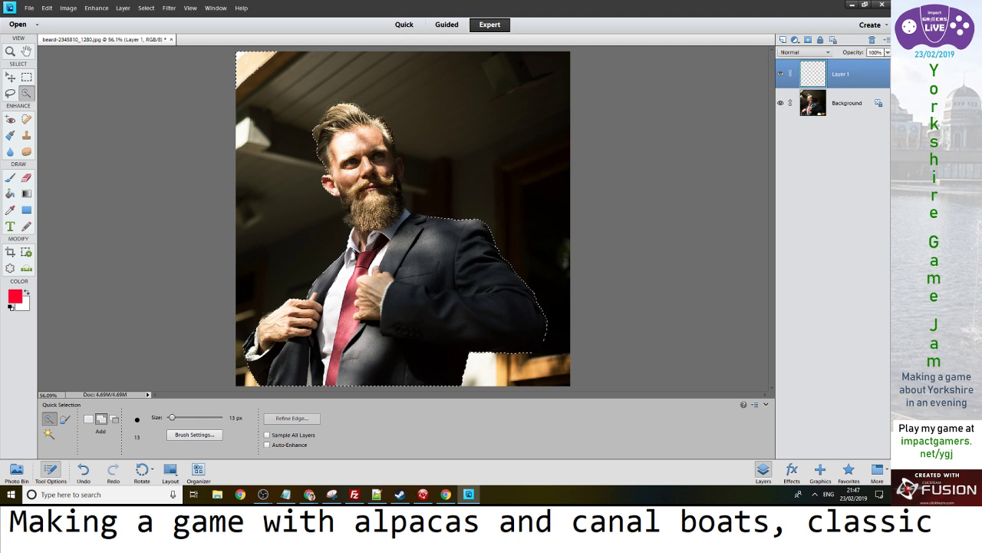
pyautogui.hotkey('ctrl', 'v')
pyautogui.click(781, 103)
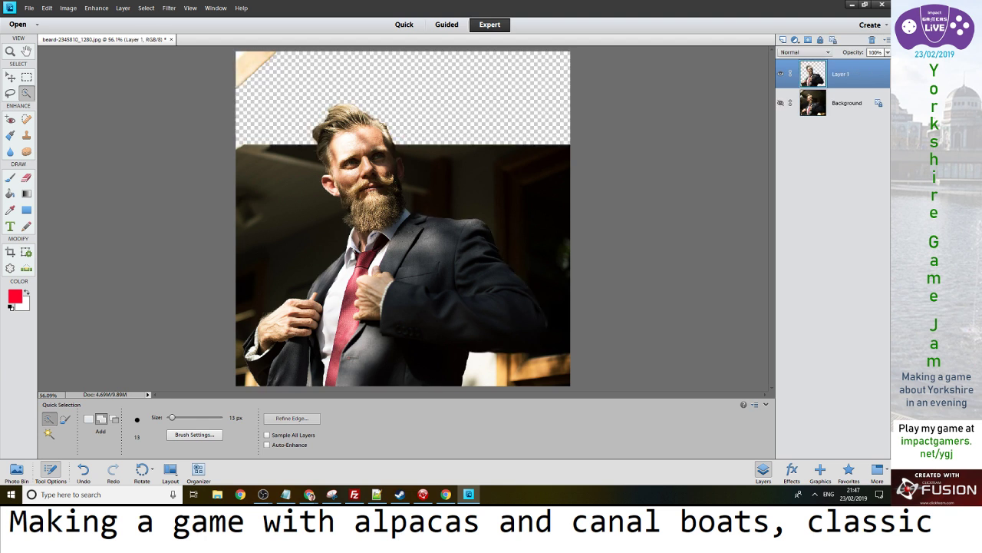
pyautogui.hotkey('ctrl', 'z')
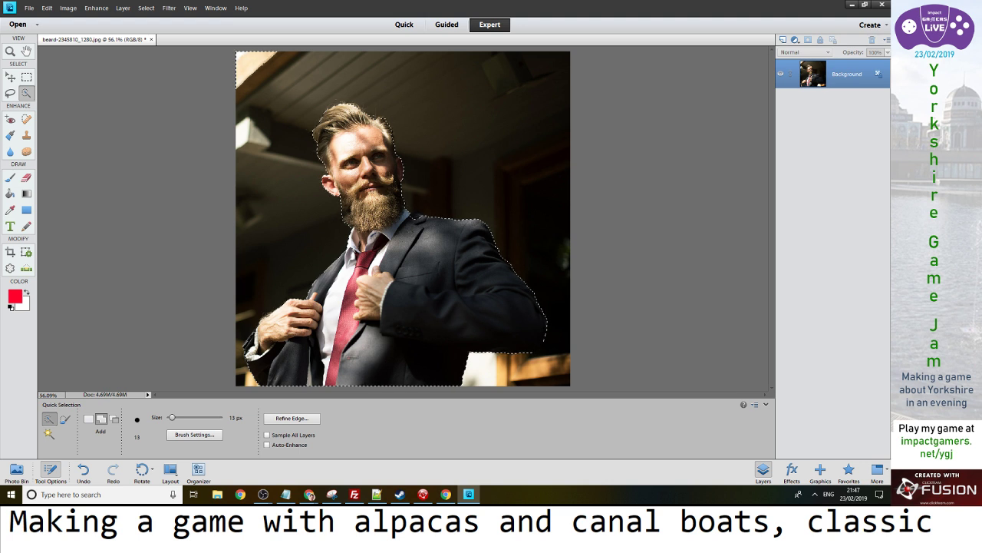
# Copy the man to a new layer without the photo's upper-left beam corner and delete the Background layer
pyautogui.press('alt')
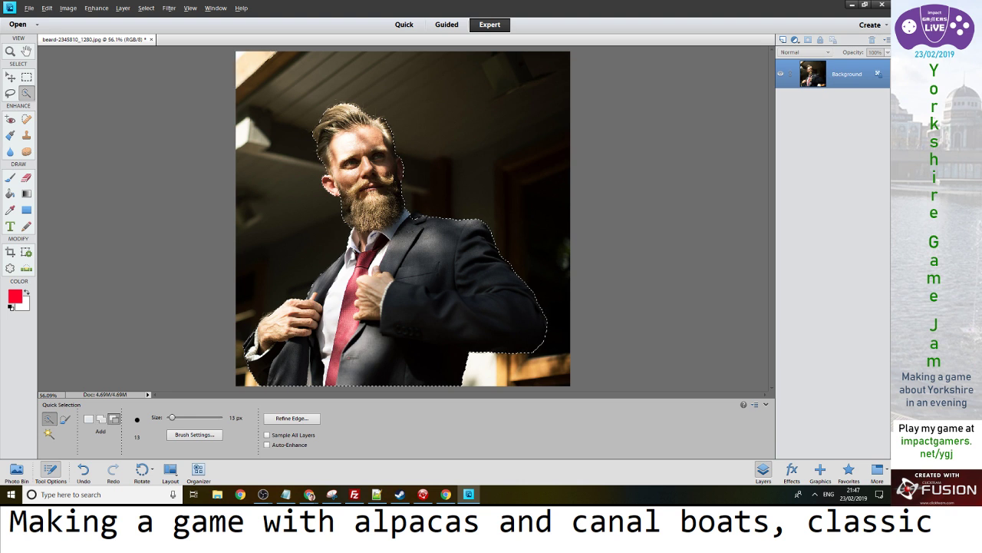
pyautogui.hotkey('ctrl', 'j')
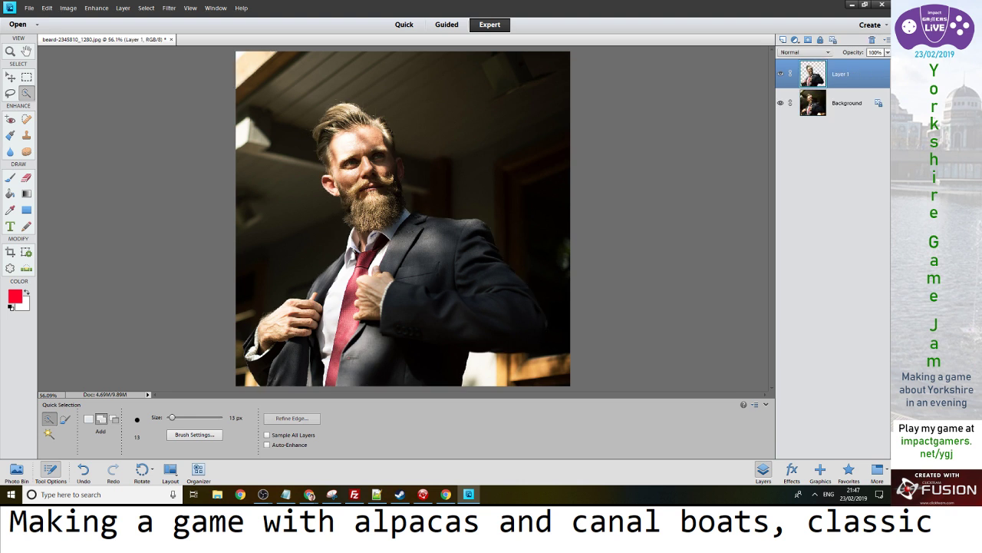
pyautogui.rightClick(815, 103)
pyautogui.click(844, 130)
pyautogui.press('Return')
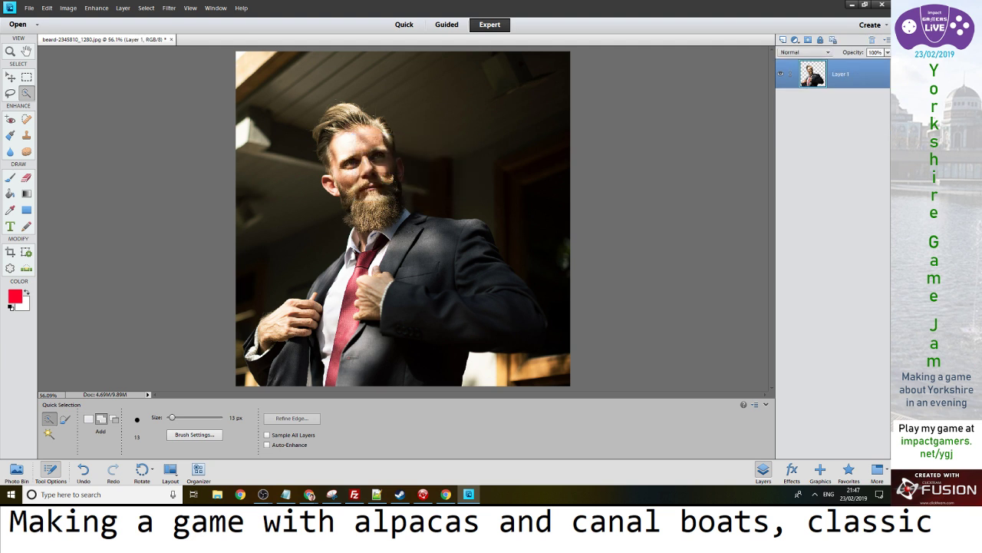
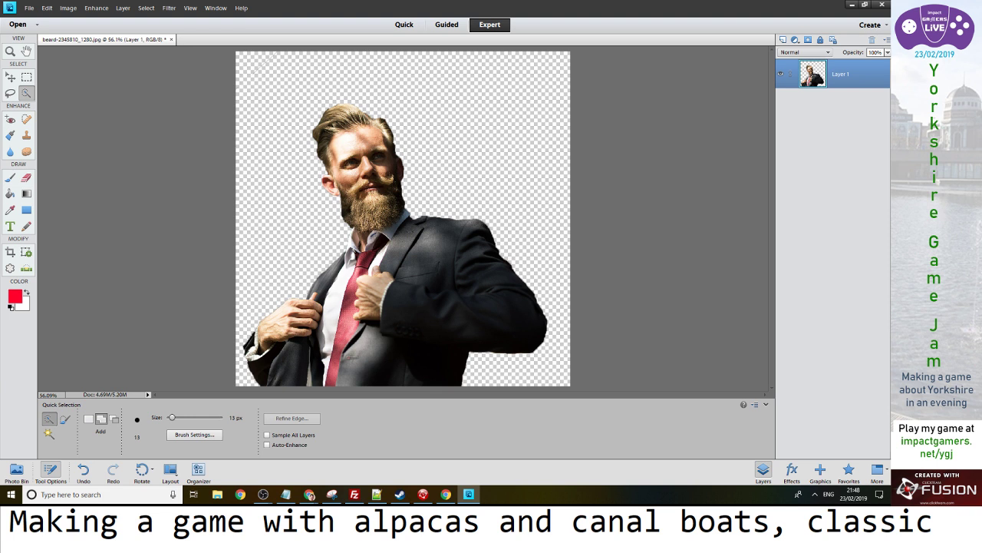
# Save the cut-out as a PNG copy named beard0 on the Desktop, without interlacing
pyautogui.click(28, 8)
pyautogui.click(61, 149)
pyautogui.click(449, 189)
pyautogui.hotkey('ctrl', 'shift', 's')
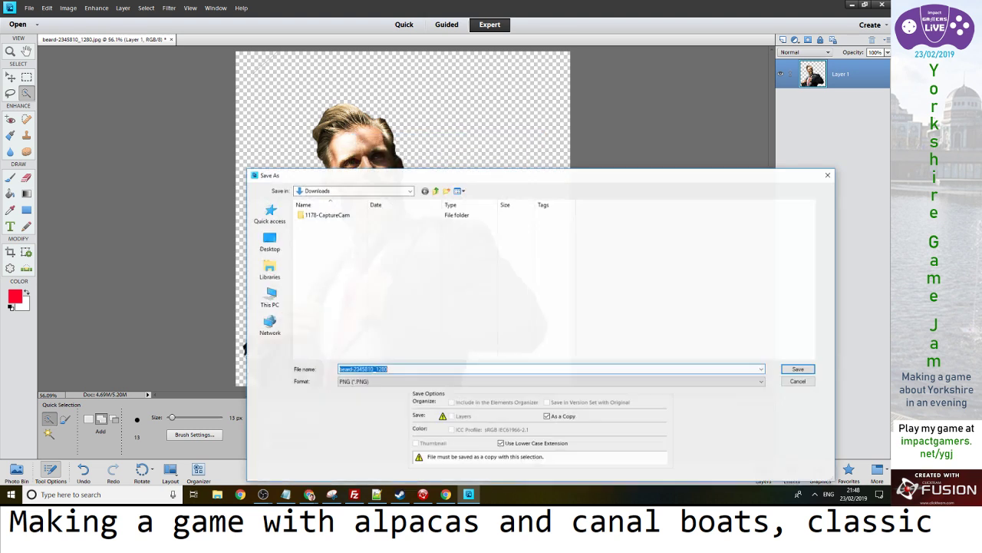
pyautogui.moveTo(363, 175); pyautogui.dragTo(363, 105)
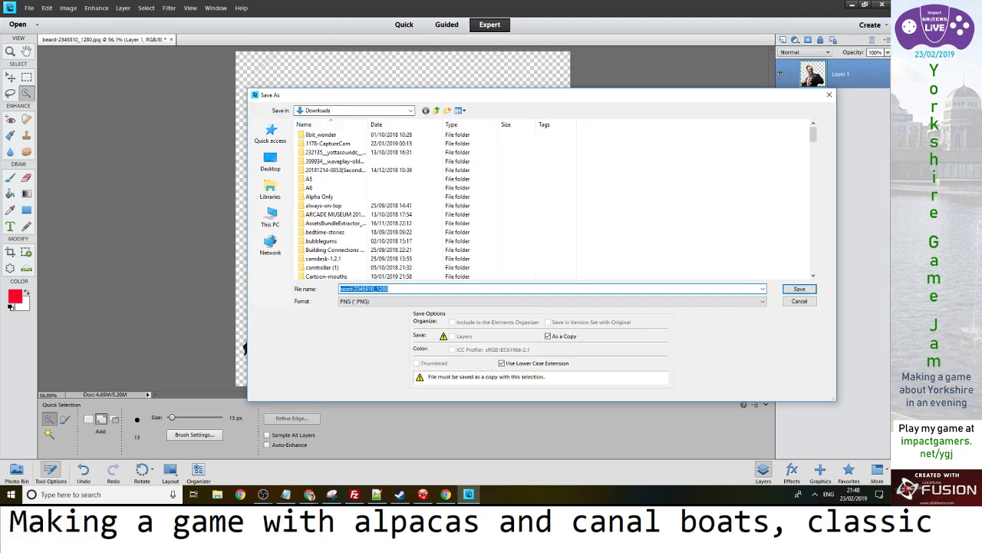
pyautogui.click(270, 161)
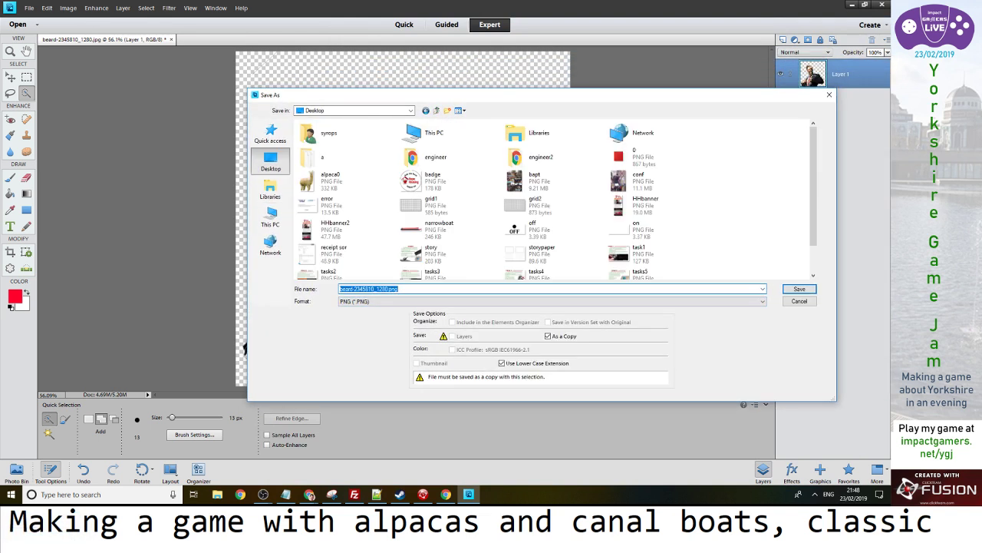
pyautogui.write('ber')
pyautogui.press('Return')
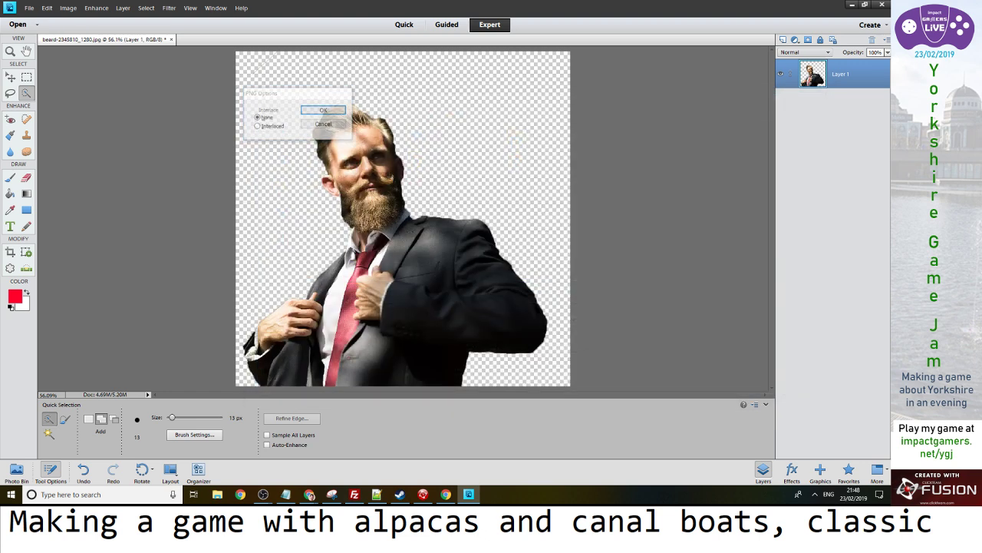
# Switch to Clickteam Fusion and show the start of the frame with the boat and alpacas
pyautogui.hotkey('alt', 'Tab')
pyautogui.hotkey('alt', 'Tab')
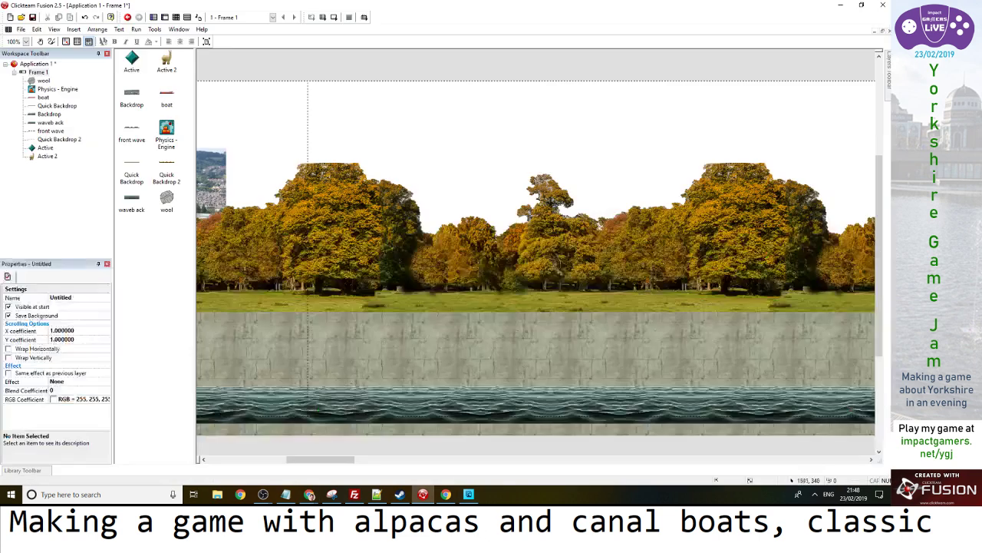
pyautogui.moveTo(320, 459); pyautogui.dragTo(248, 459)
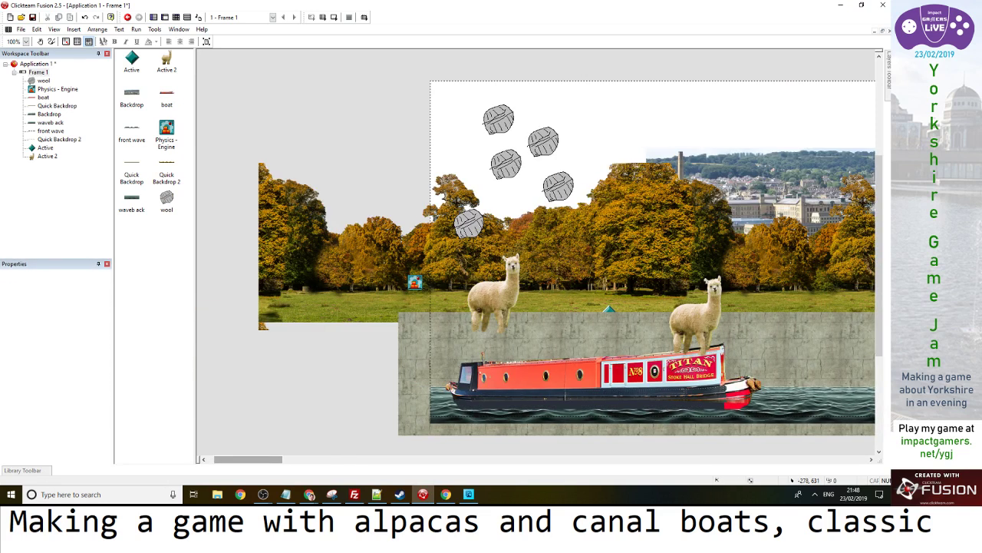
# Insert a new Active object among the wool balls and open its image for editing
pyautogui.press('Insert')
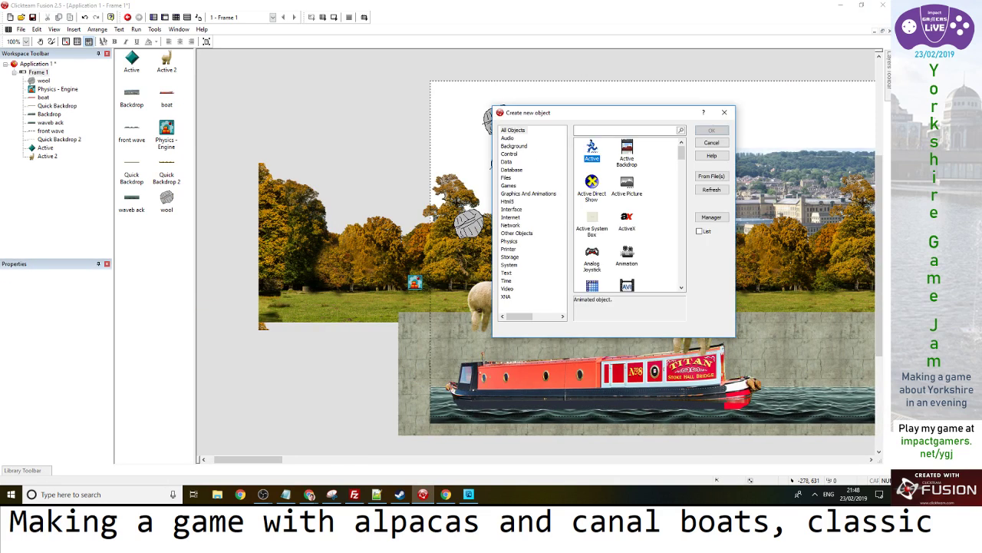
pyautogui.doubleClick(592, 148)
pyautogui.click(475, 193)
pyautogui.doubleClick(474, 193)
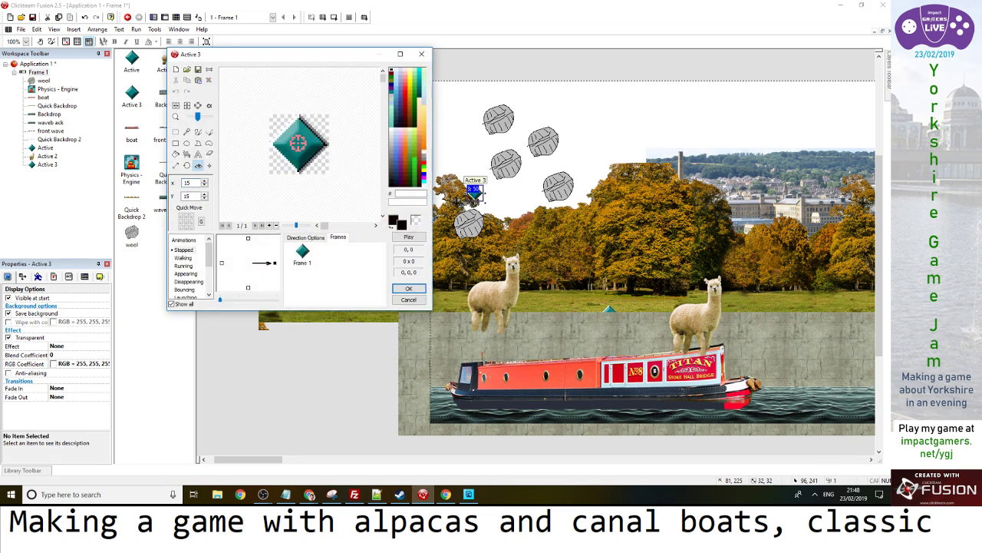
# Import beard0 from the Desktop as the new Active object's image, confirm it and delete the object
pyautogui.click(197, 69)
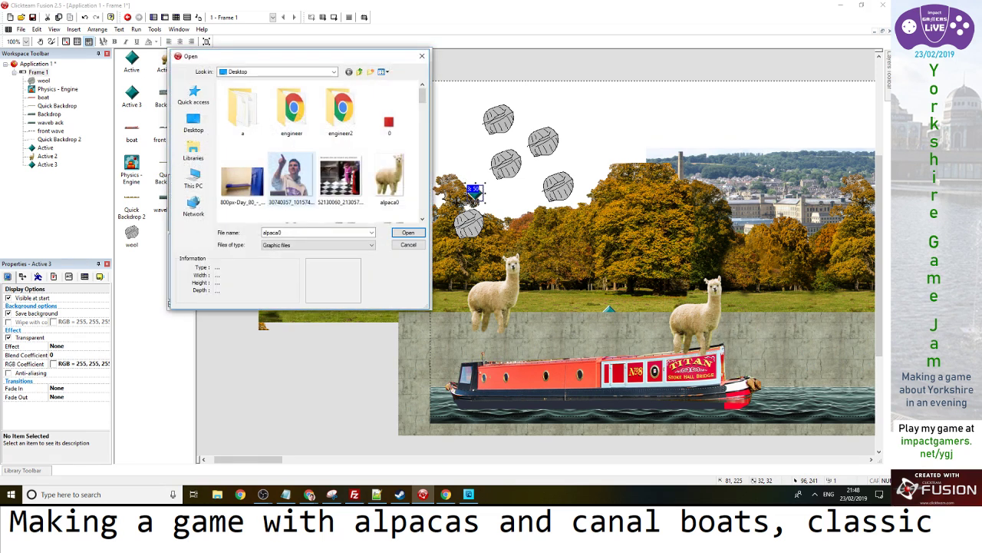
pyautogui.scroll(-2, 322, 146)
pyautogui.scroll(-6, 322, 150)
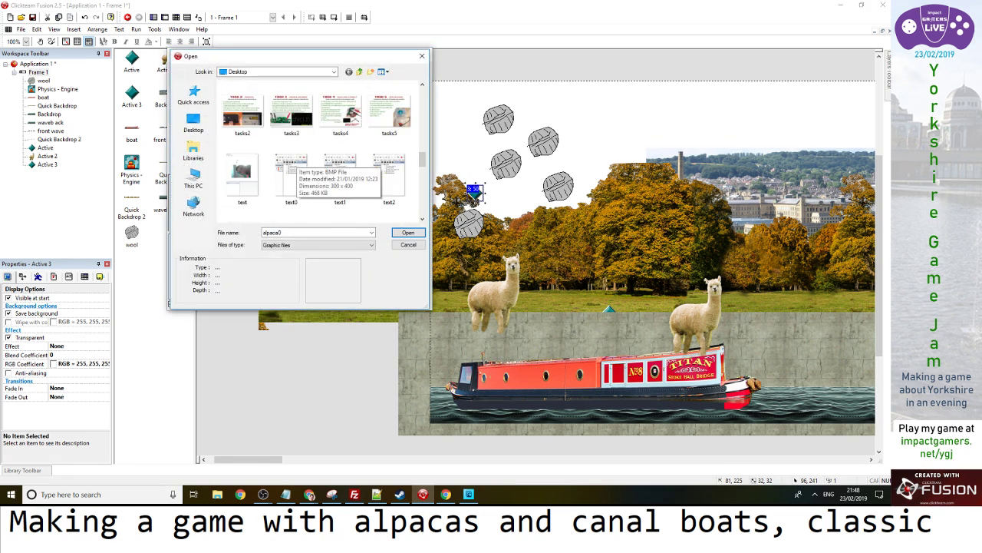
pyautogui.scroll(-4, 292, 161)
pyautogui.scroll(7, 292, 161)
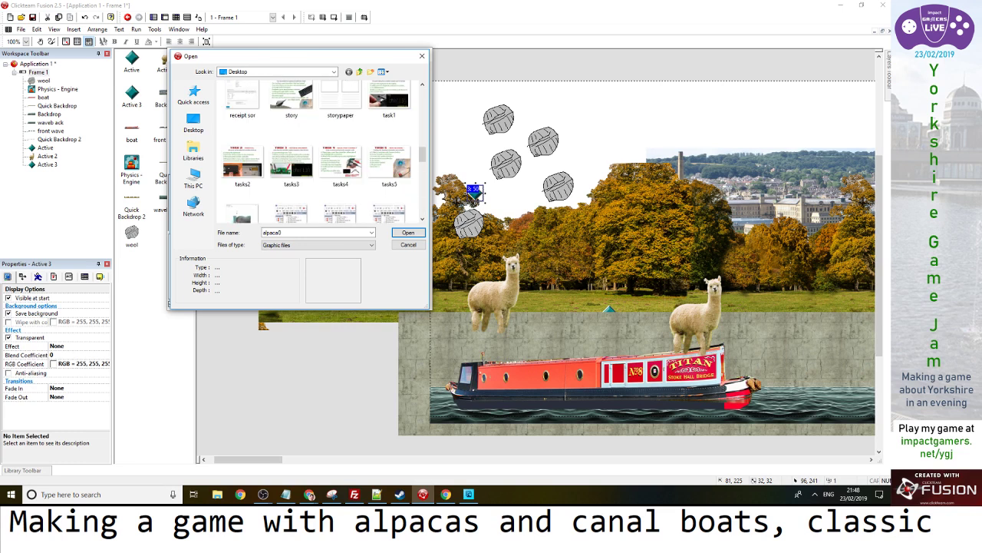
pyautogui.click(292, 162)
pyautogui.press('b')
pyautogui.doubleClick(243, 167)
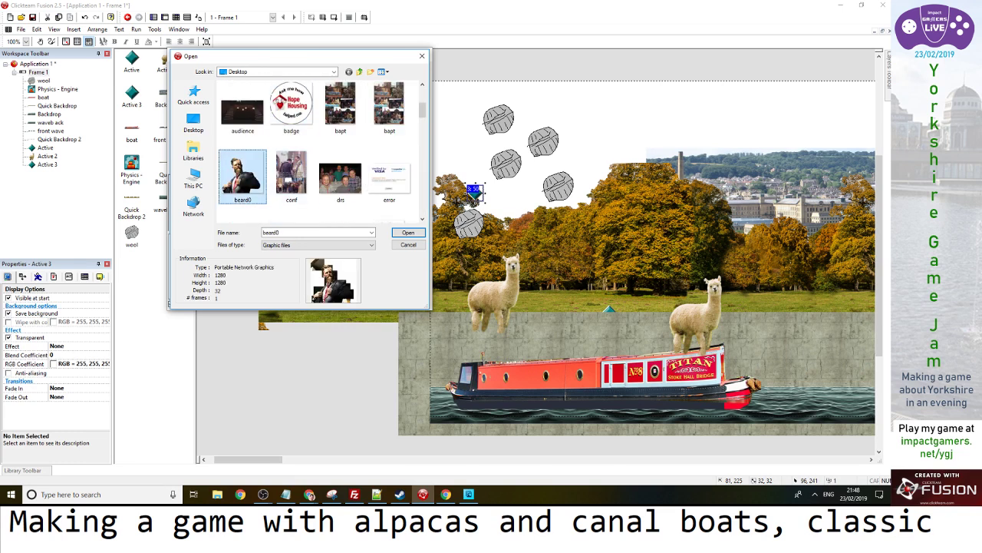
pyautogui.click(346, 252)
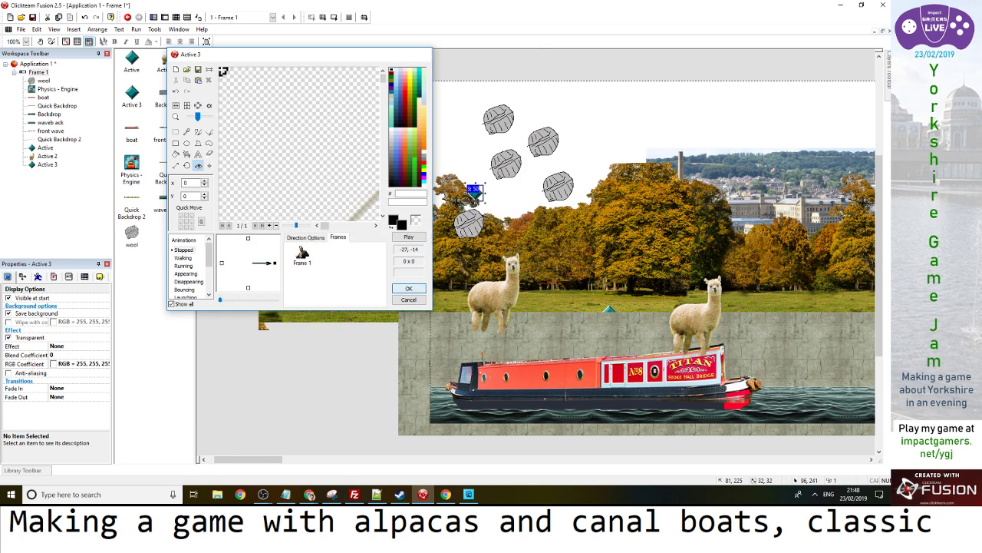
pyautogui.click(408, 288)
pyautogui.press('Delete')
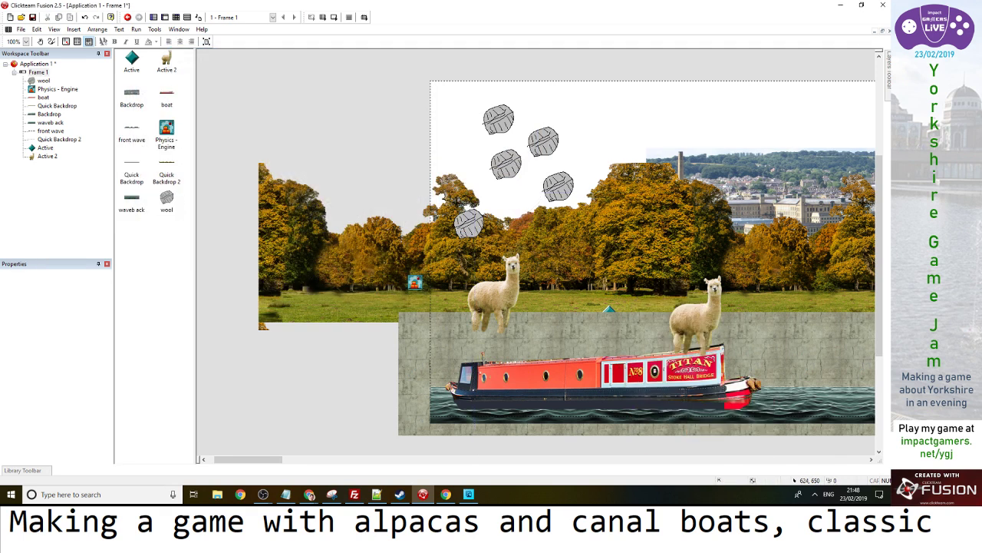
# Switch to Photoshop Elements and, with the Rectangular Marquee tool, deselect the area beside the bearded man
pyautogui.hotkey('alt', 'Tab')
pyautogui.hotkey('alt', 'Tab')
pyautogui.hotkey('alt', 'Tab')
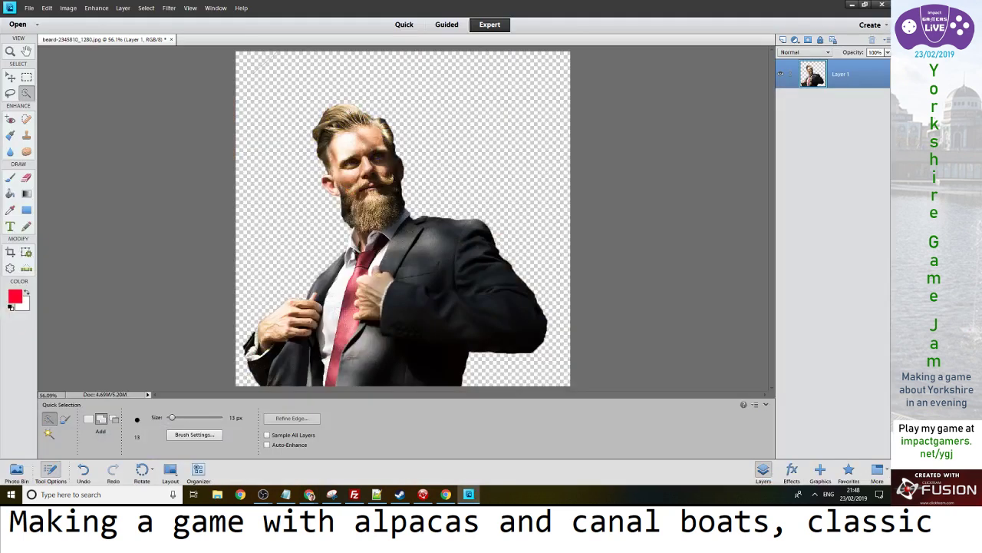
pyautogui.press('m')
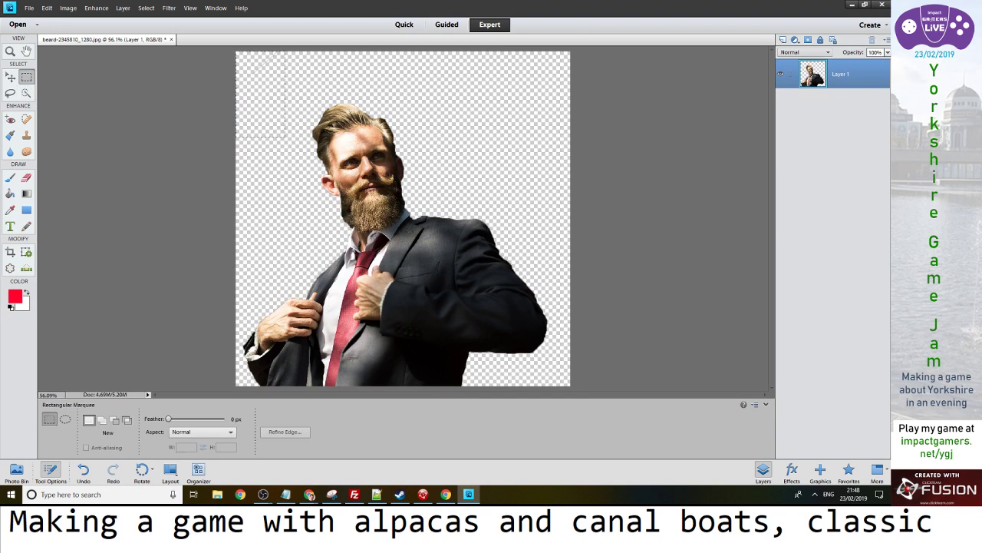
pyautogui.hotkey('ctrl', 'd')
pyautogui.hotkey('ctrl', 'd')
# Save the cut-out to the Desktop as a PNG copy named beard0, replacing the existing file, without interlacing
pyautogui.click(30, 8)
pyautogui.click(45, 97)
pyautogui.click(448, 190)
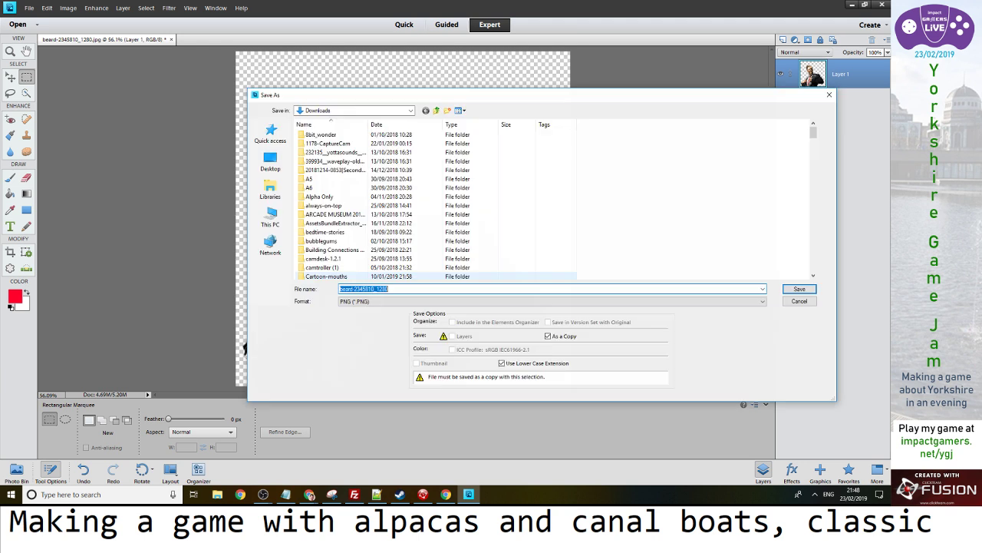
pyautogui.click(461, 301)
pyautogui.click(461, 301)
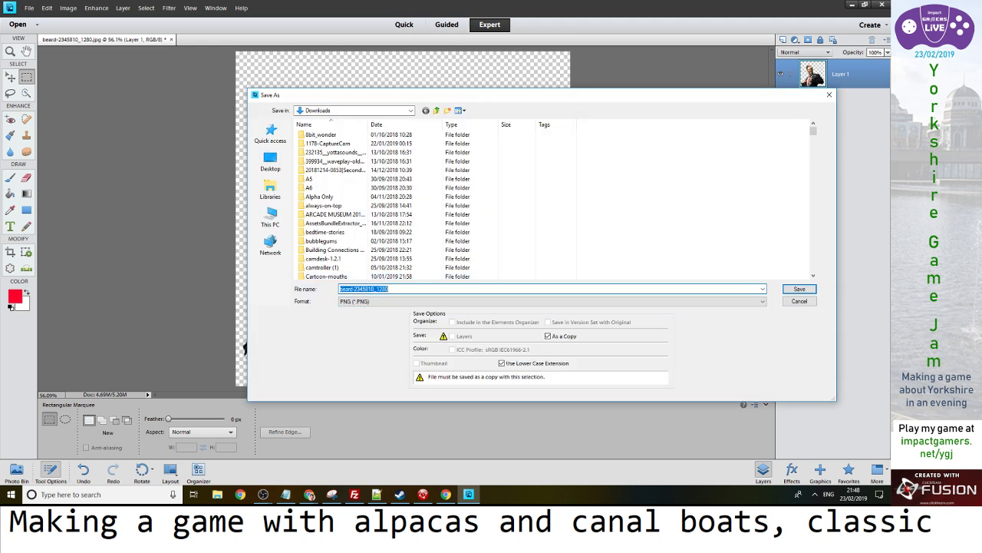
pyautogui.click(270, 161)
pyautogui.write('bea')
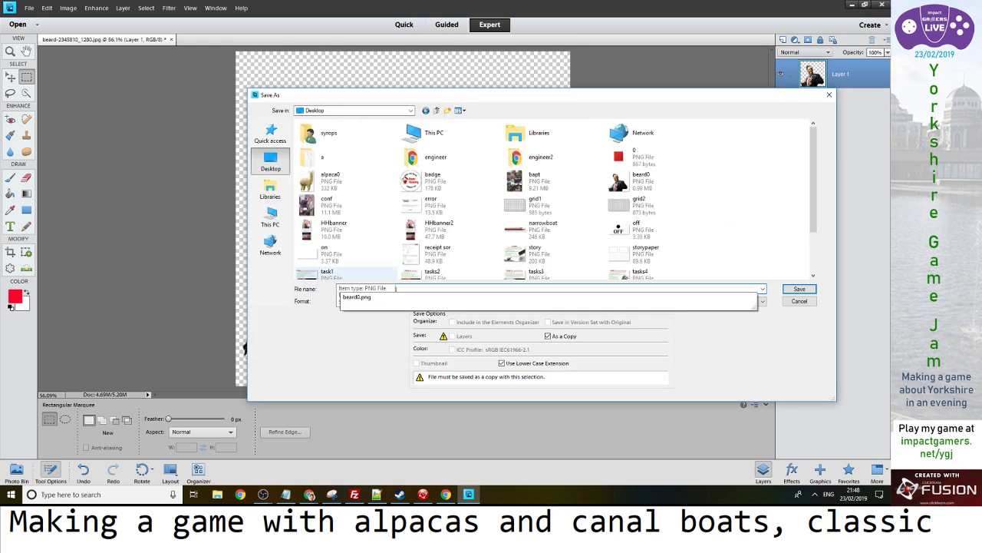
pyautogui.write('rd0')
pyautogui.press('Return')
pyautogui.press('Return')
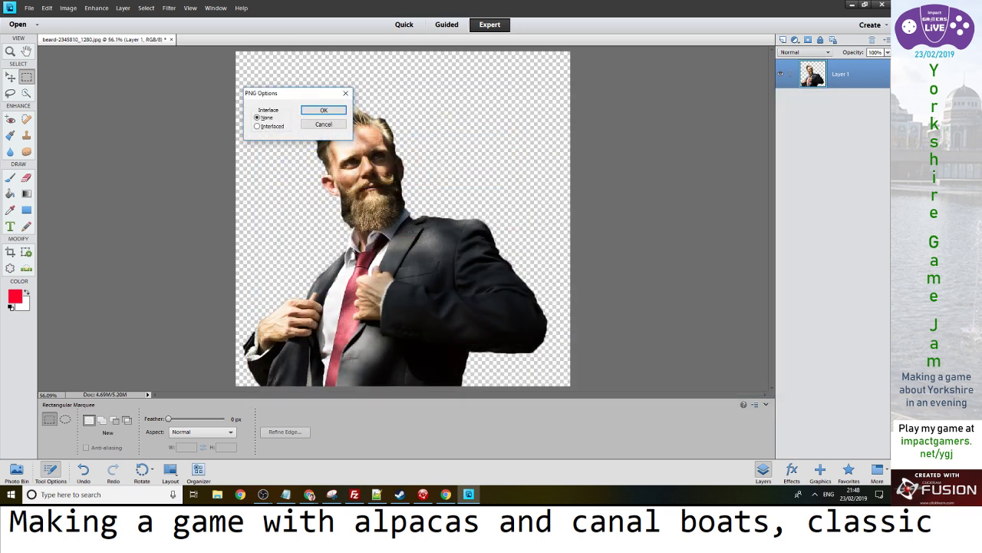
pyautogui.press('Return')
# Switch to Clickteam Fusion and insert a new Active object just below the lowest wool ball
pyautogui.hotkey('alt', 'Tab')
pyautogui.hotkey('alt', 'Tab')
pyautogui.hotkey('alt', 'Tab')
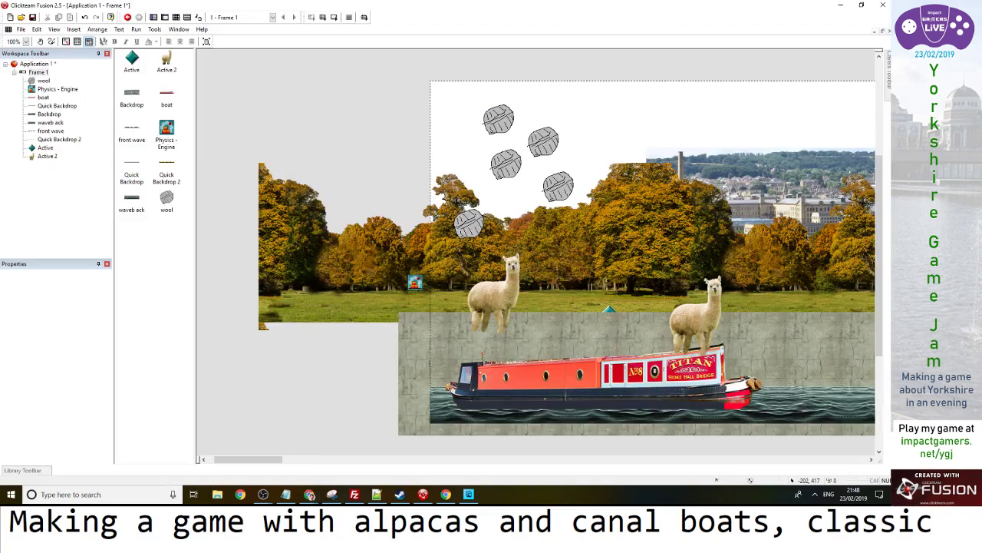
pyautogui.doubleClick(310, 387)
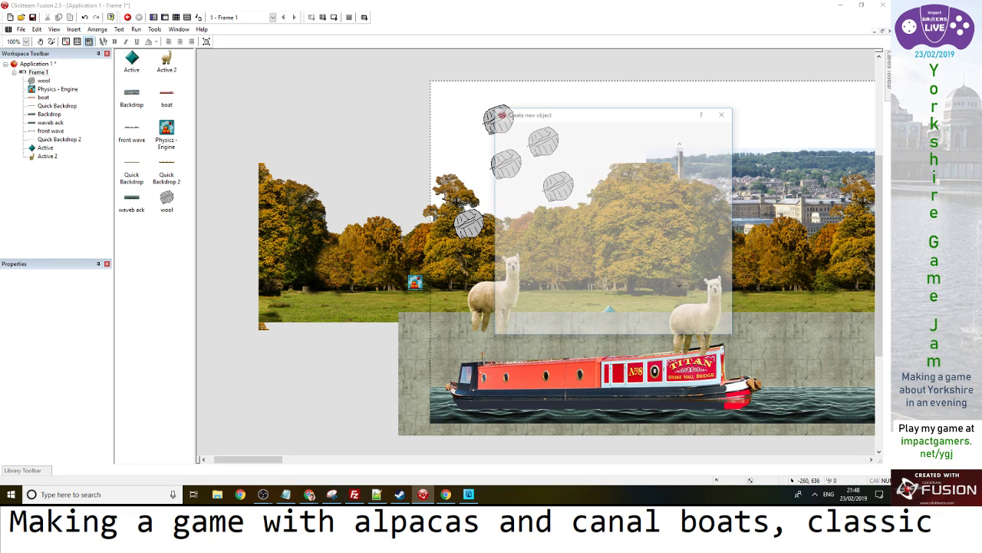
pyautogui.doubleClick(593, 152)
pyautogui.click(458, 245)
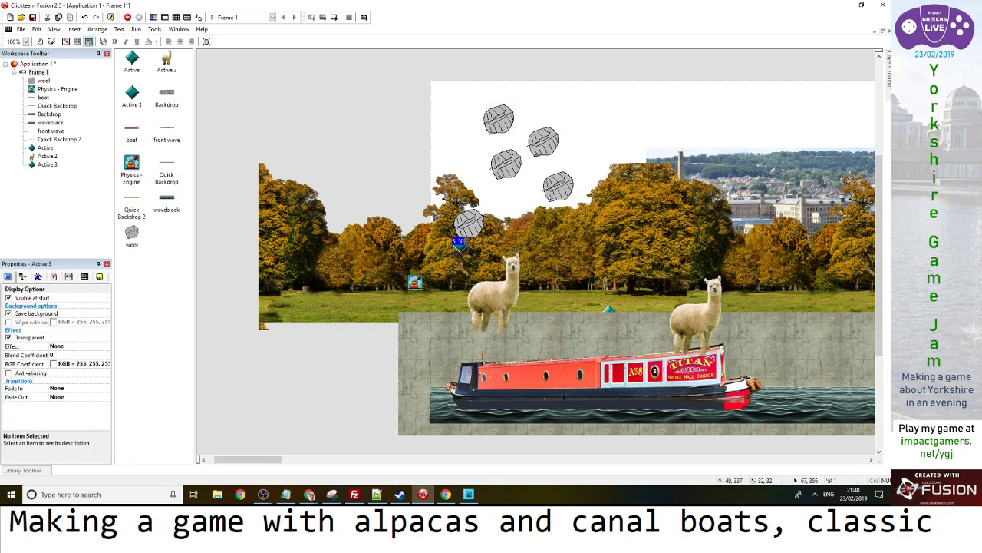
# Import beard0 from the Desktop as the new Active object's image and confirm the import
pyautogui.doubleClick(458, 244)
pyautogui.click(186, 69)
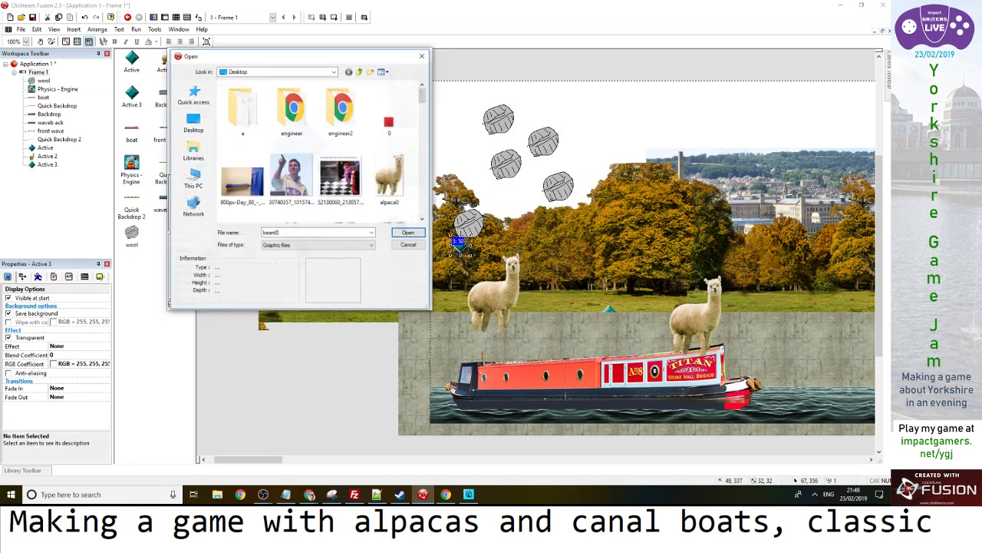
pyautogui.click(292, 177)
pyautogui.scroll(-1, 293, 177)
pyautogui.click(242, 176)
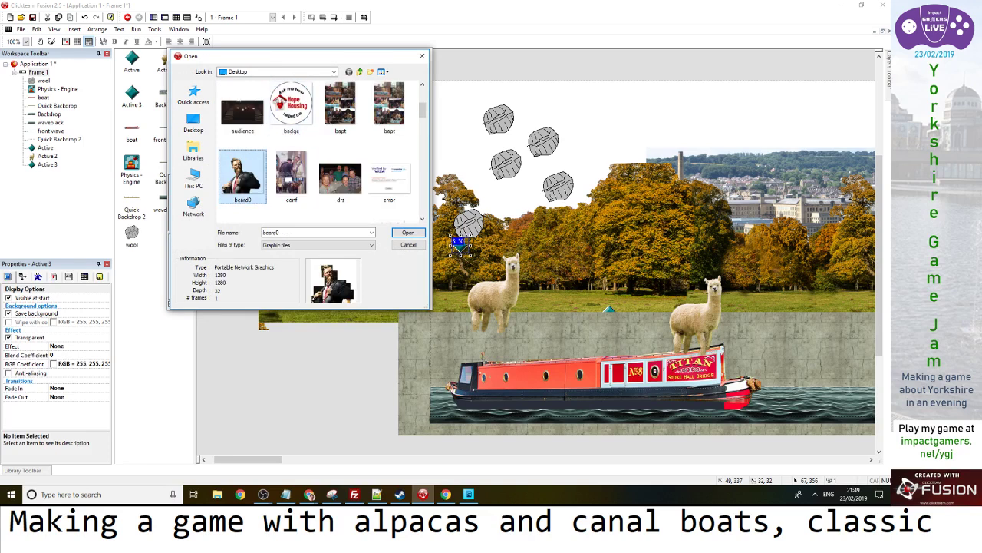
pyautogui.press('Return')
pyautogui.press('Return')
pyautogui.press('Return')
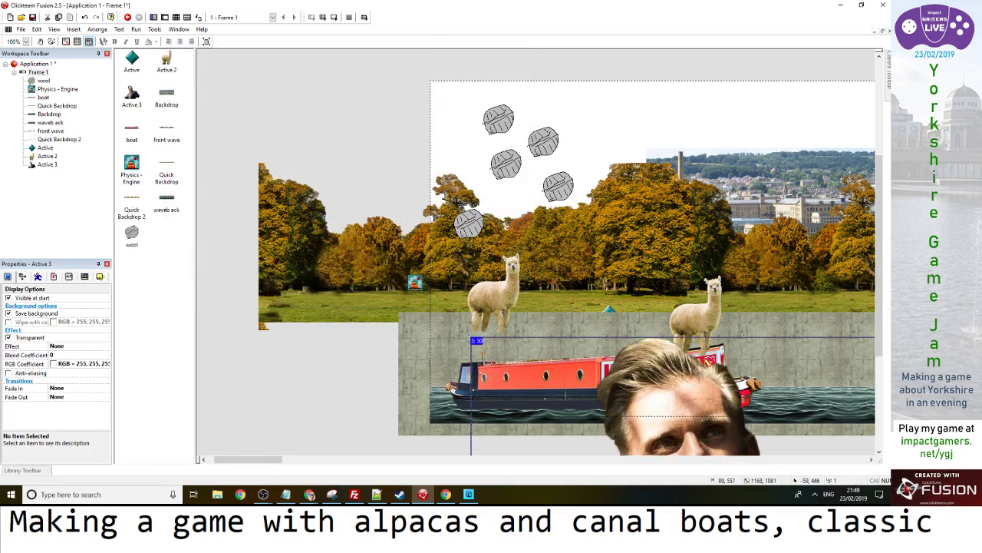
# Scale the bearded man to about 670 by 620 pixels, placed over the boat's bow, and test-run the frame
pyautogui.moveTo(675, 383); pyautogui.dragTo(597, 127)
pyautogui.moveTo(390, 79); pyautogui.dragTo(435, 178)
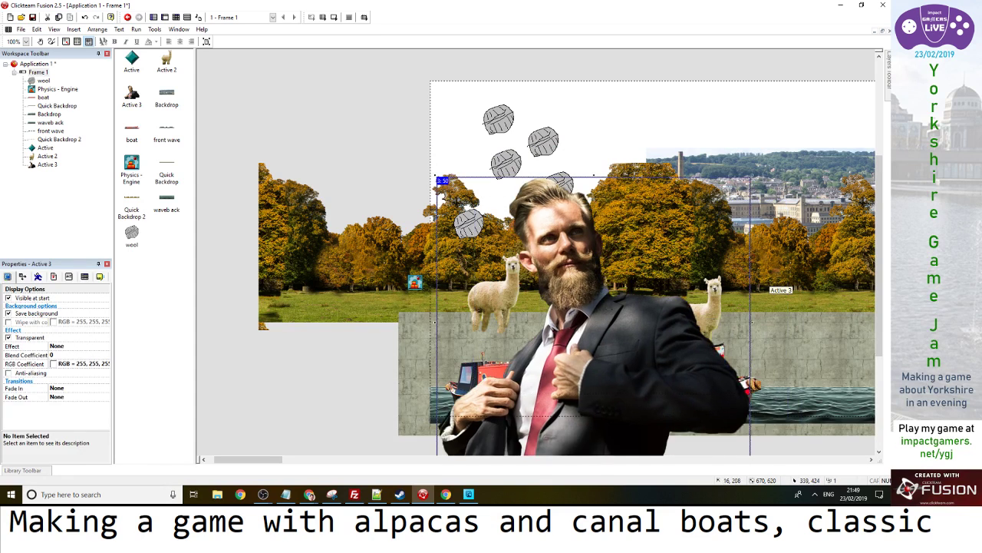
pyautogui.moveTo(587, 278); pyautogui.dragTo(810, 260)
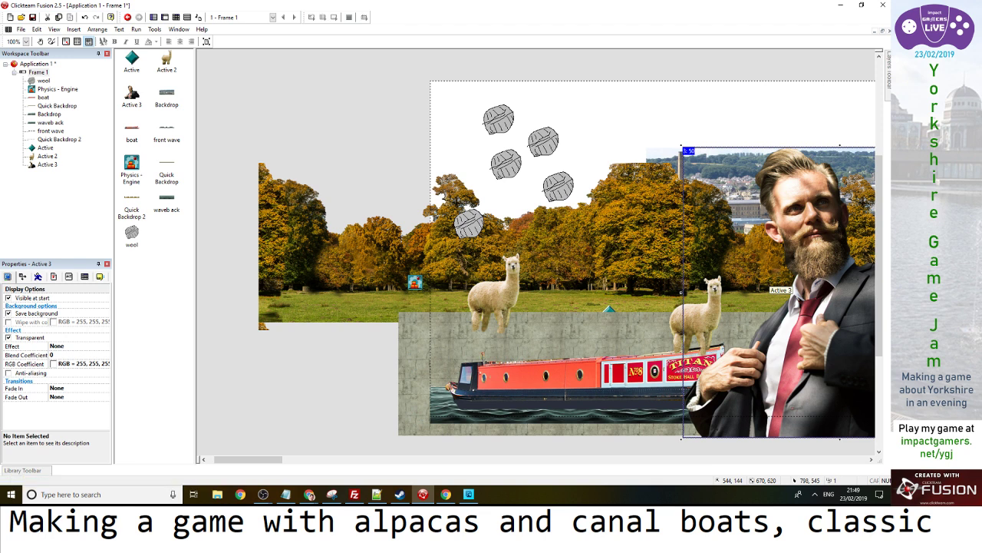
pyautogui.press('F8')
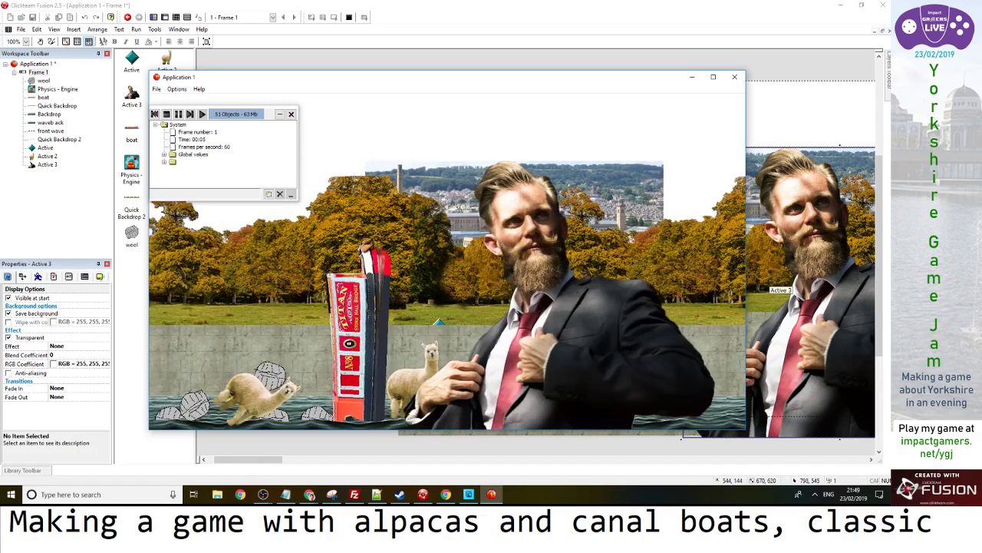
pyautogui.hotkey('alt', 'F4')
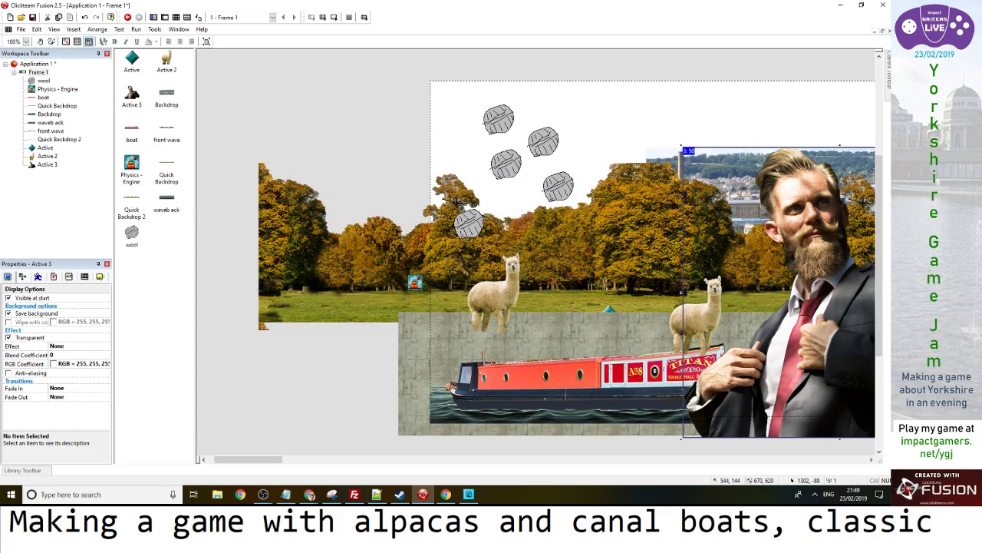
# Add a new layer on top and move the bearded man onto it, at about 528, 144
pyautogui.moveTo(888, 81)
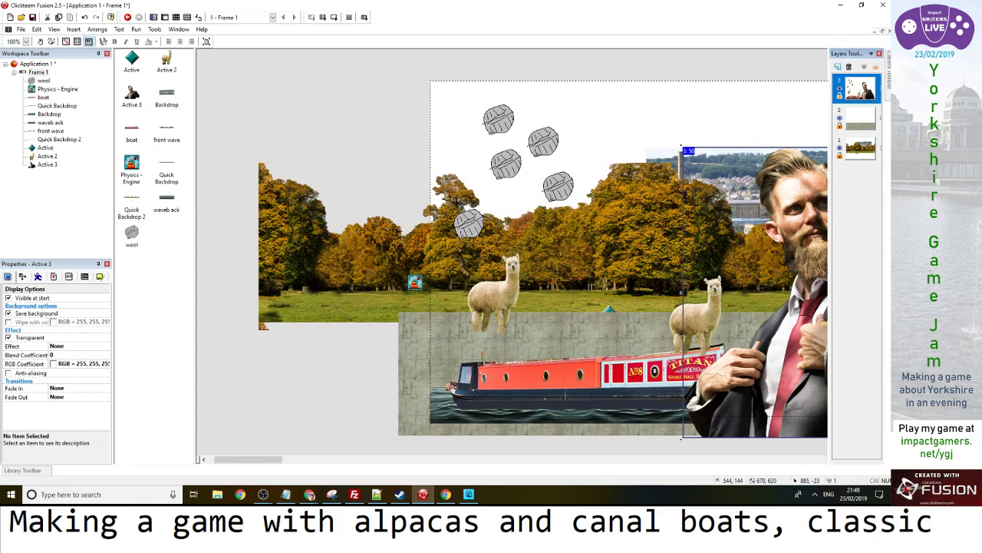
pyautogui.click(837, 66)
pyautogui.press('Delete')
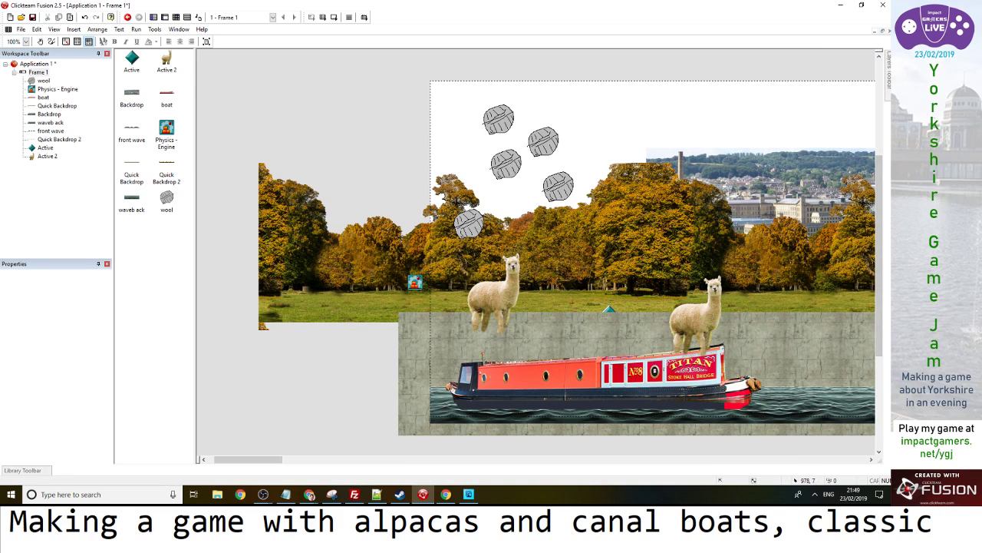
pyautogui.moveTo(889, 80)
pyautogui.click(857, 88)
pyautogui.click(654, 168)
pyautogui.hotkey('ctrl', 'z')
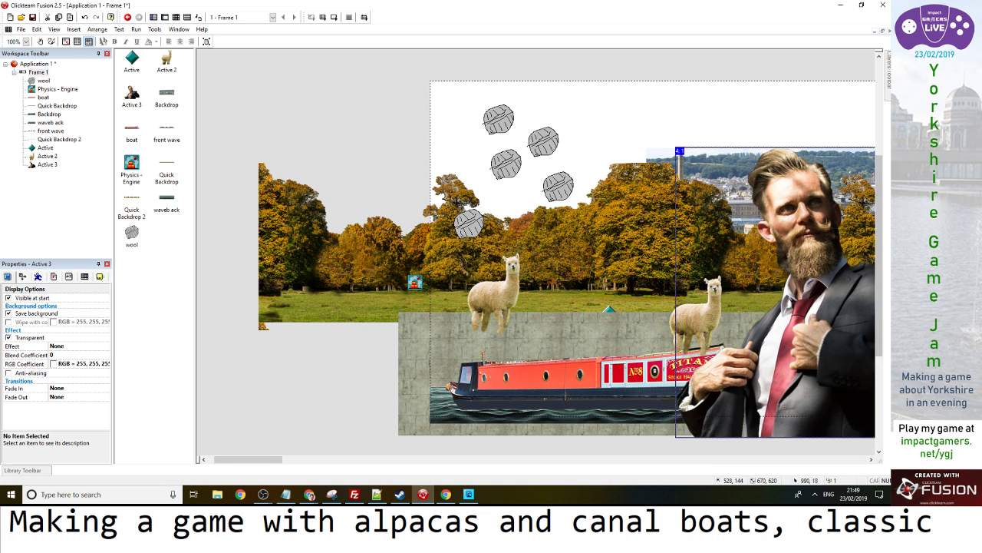
# Add another layer above the bearded man's and set the layer's X scrolling coefficient to 1.5
pyautogui.moveTo(888, 81)
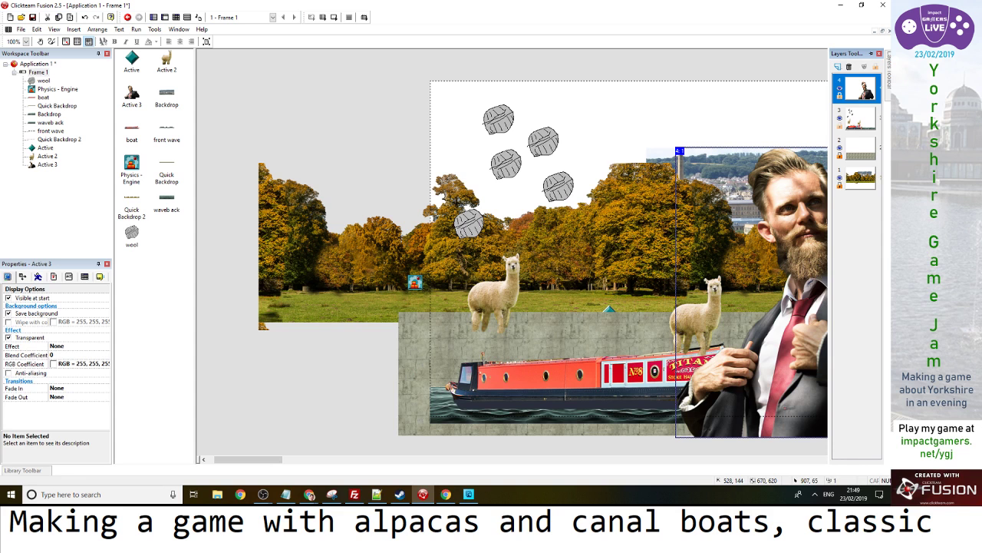
pyautogui.click(838, 67)
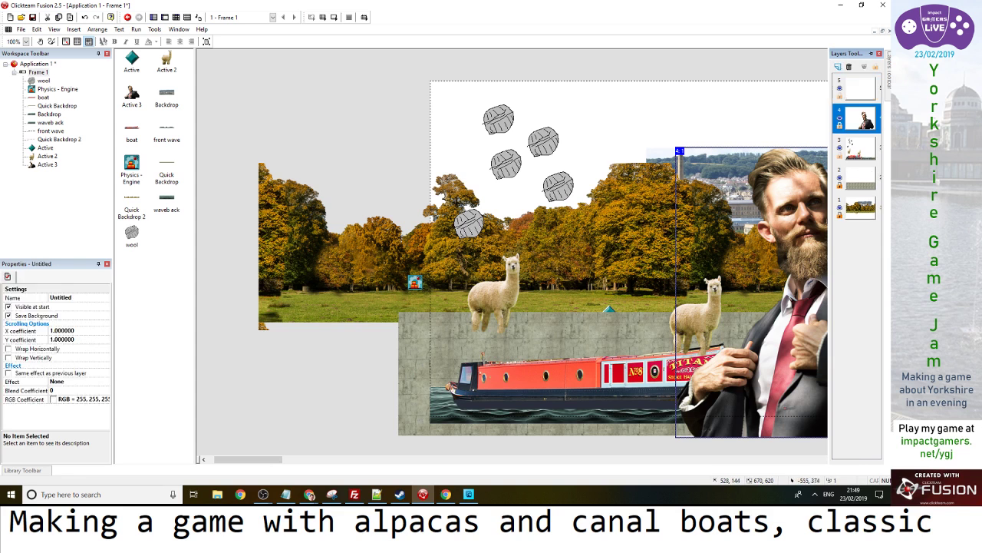
pyautogui.click(62, 330)
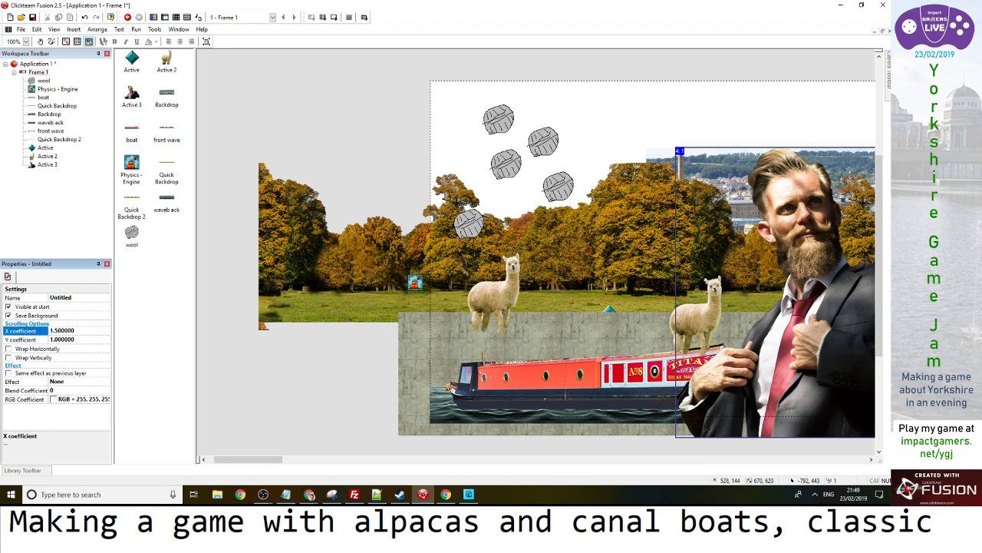
# Test-run the frame, close it and move the bearded man farther right, clear of the boat's lettering
pyautogui.press('F8')
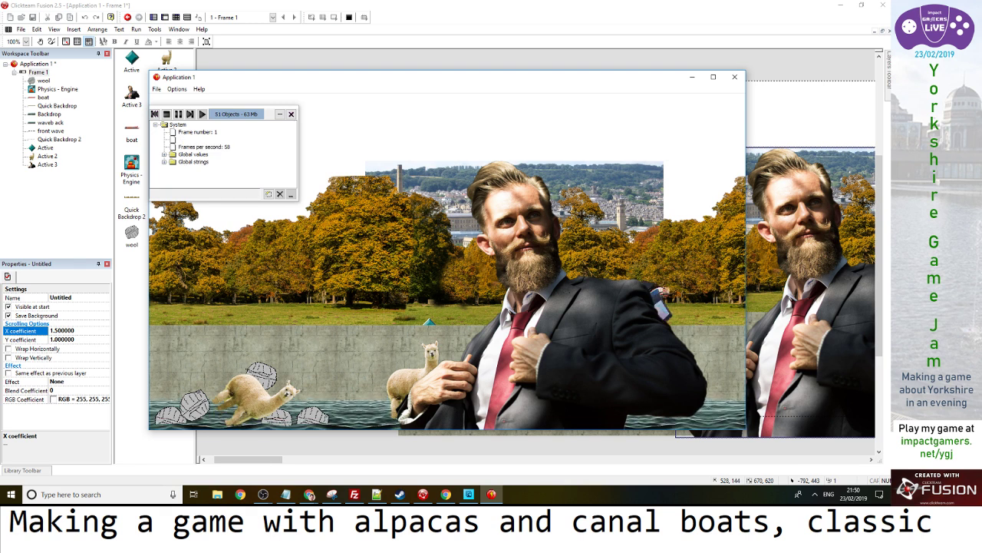
pyautogui.hotkey('alt', 'F4')
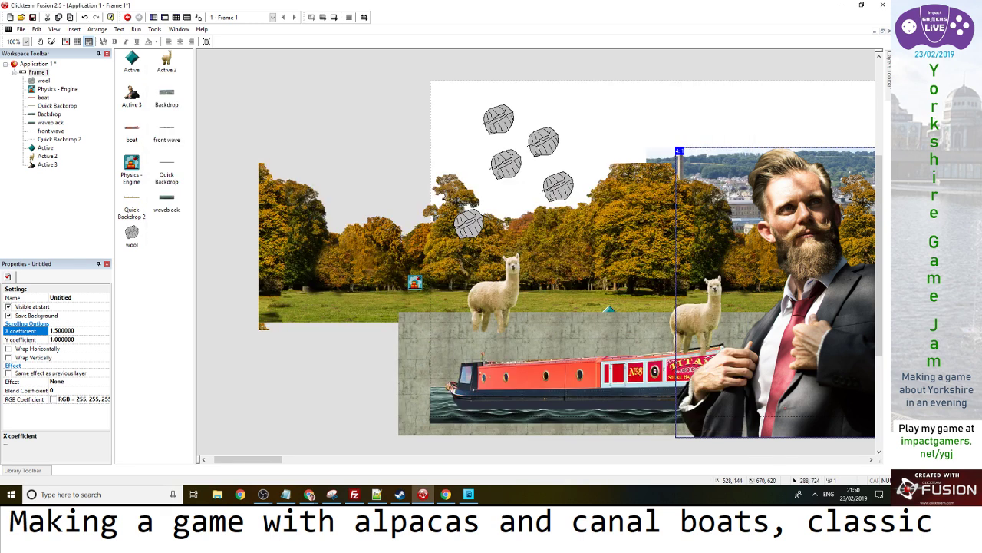
pyautogui.moveTo(759, 429); pyautogui.dragTo(809, 422)
# Regroup the five wool balls closer together above the middle of the boat and test-run the frame
pyautogui.click(478, 303)
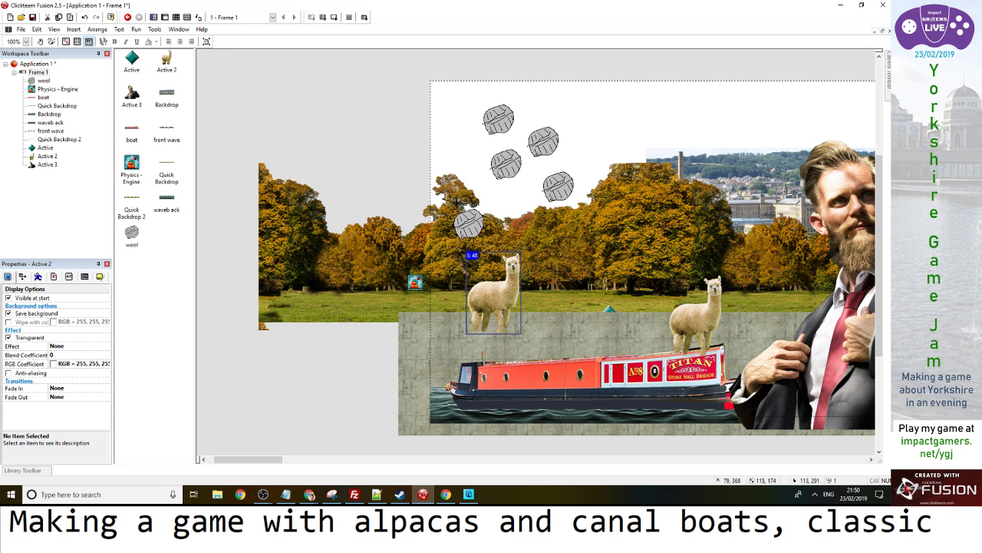
pyautogui.click(468, 224)
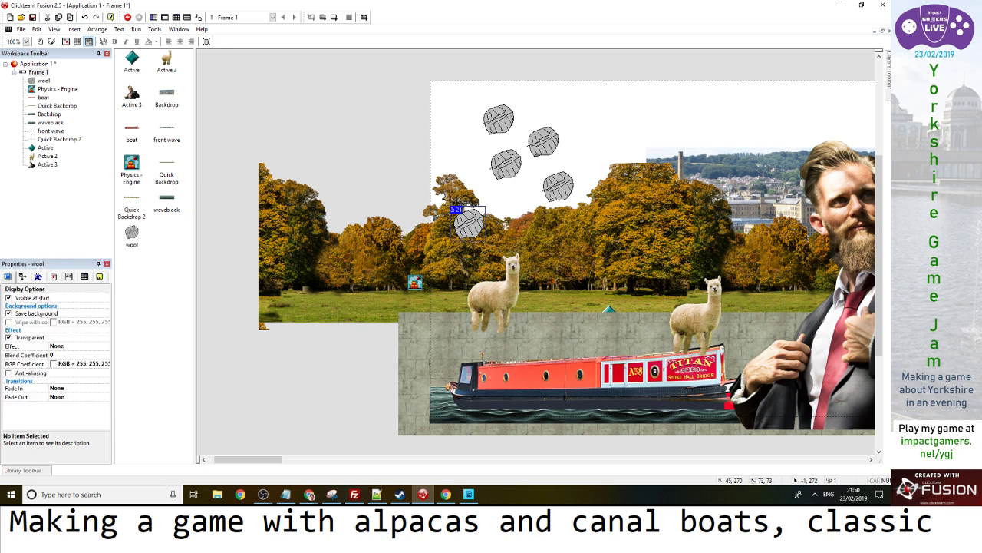
pyautogui.moveTo(462, 223); pyautogui.dragTo(613, 222)
pyautogui.moveTo(556, 185); pyautogui.dragTo(573, 193)
pyautogui.click(542, 139)
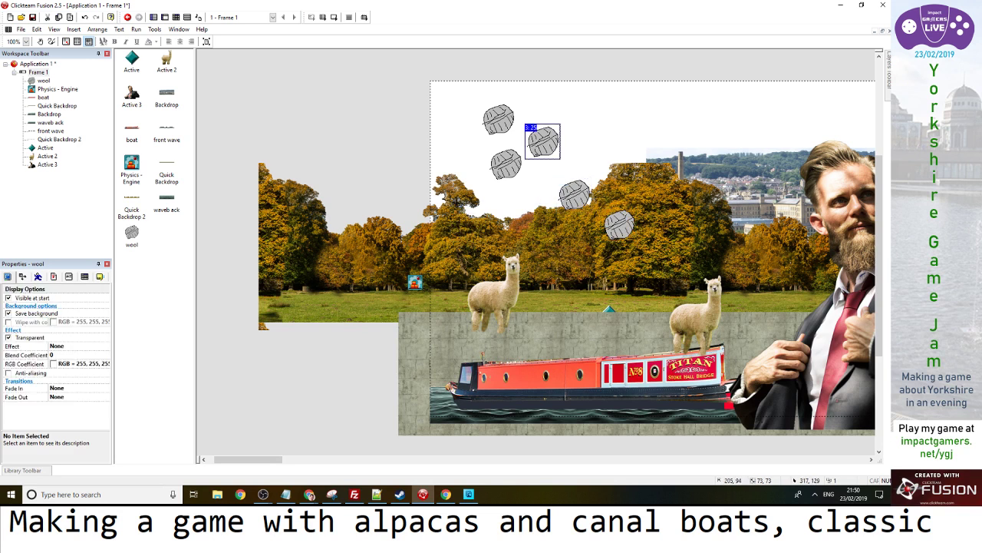
pyautogui.moveTo(507, 164); pyautogui.dragTo(620, 172)
pyautogui.moveTo(543, 141); pyautogui.dragTo(582, 135)
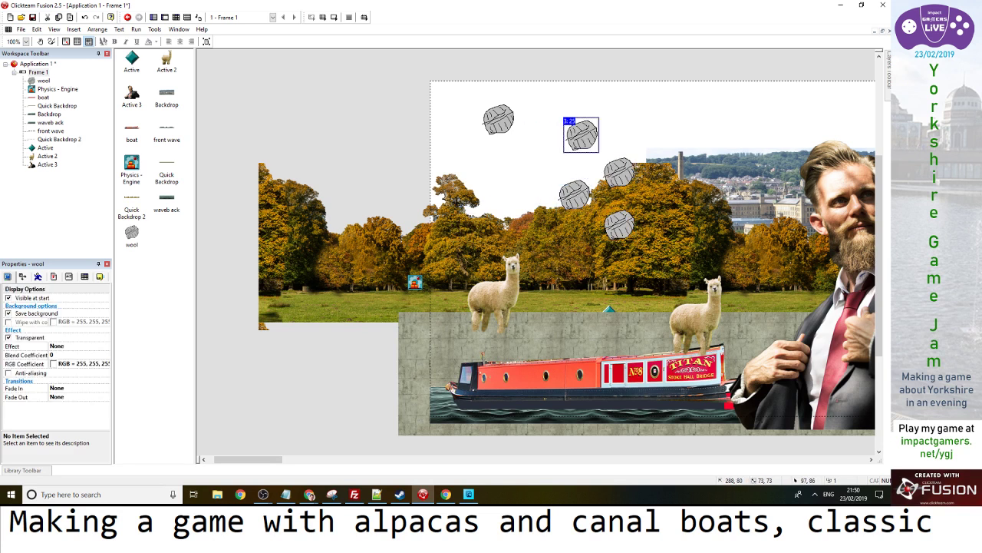
pyautogui.click(498, 119)
pyautogui.moveTo(498, 119); pyautogui.dragTo(536, 186)
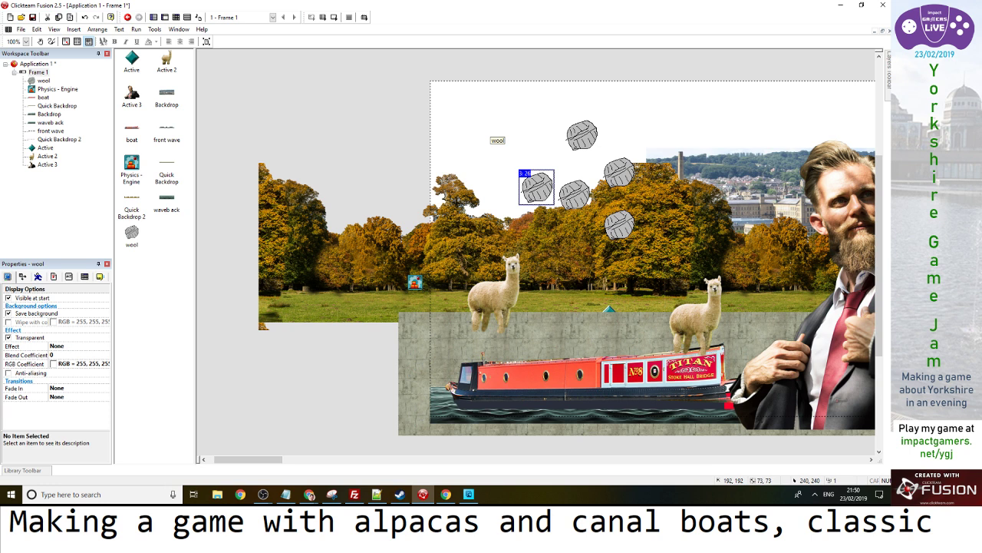
pyautogui.click(323, 16)
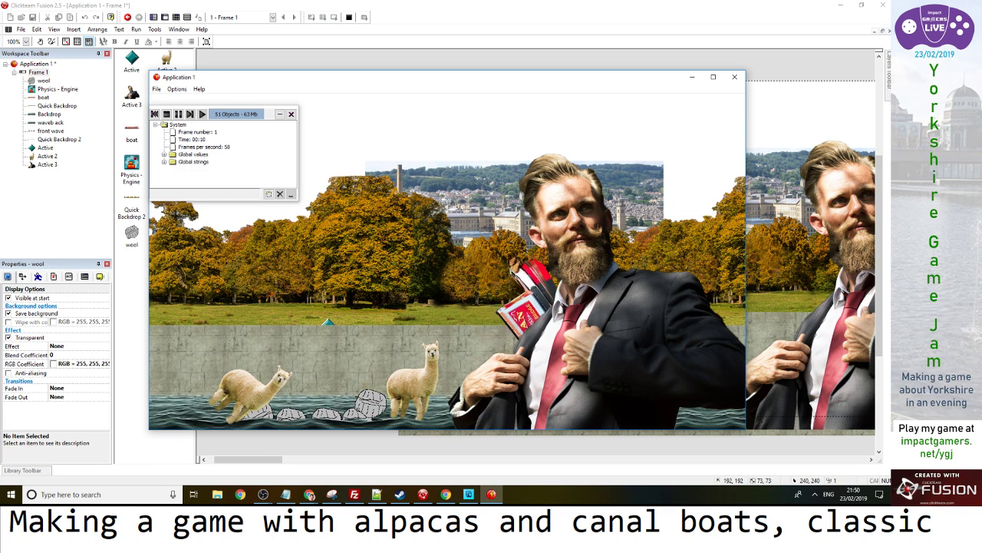
pyautogui.hotkey('alt', 'F4')
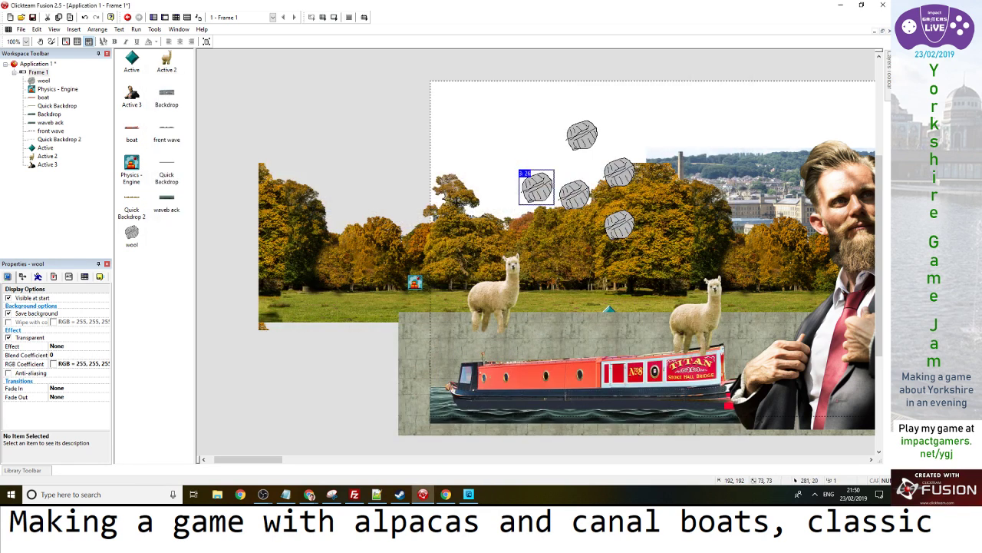
# Lower the left alpaca onto the boat's roof at about 64, 416 and rename the object as alpacas
pyautogui.click(488, 307)
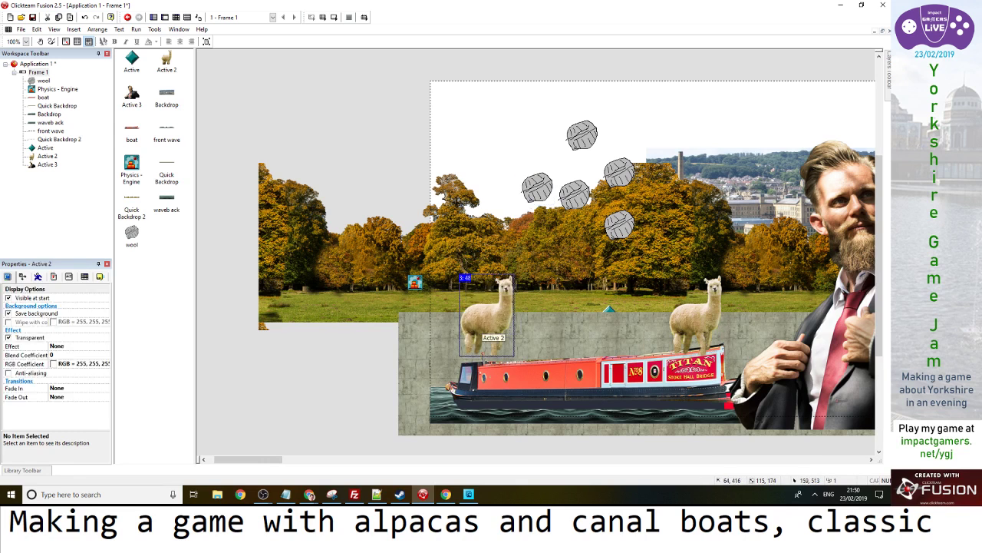
pyautogui.press('F2')
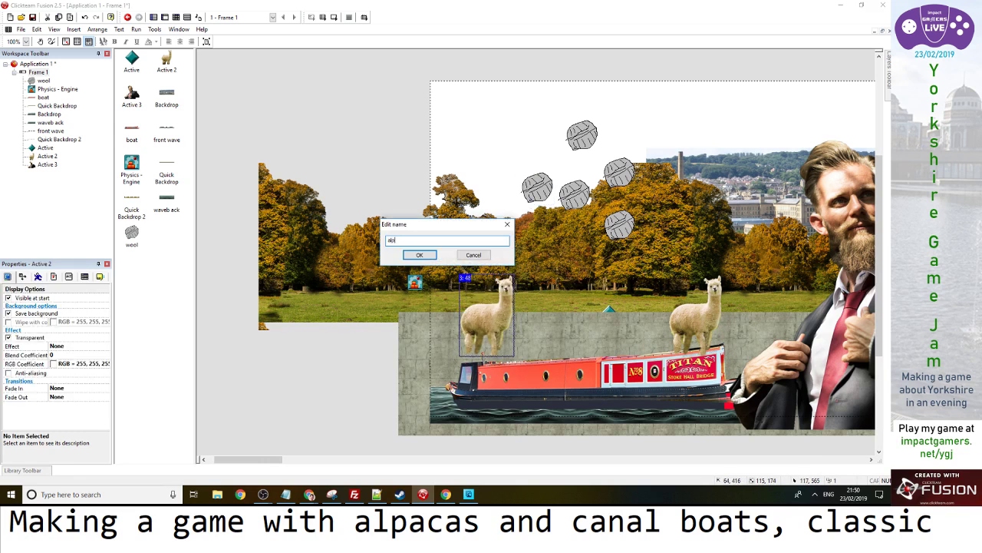
pyautogui.write('alpacas')
pyautogui.press('Return')
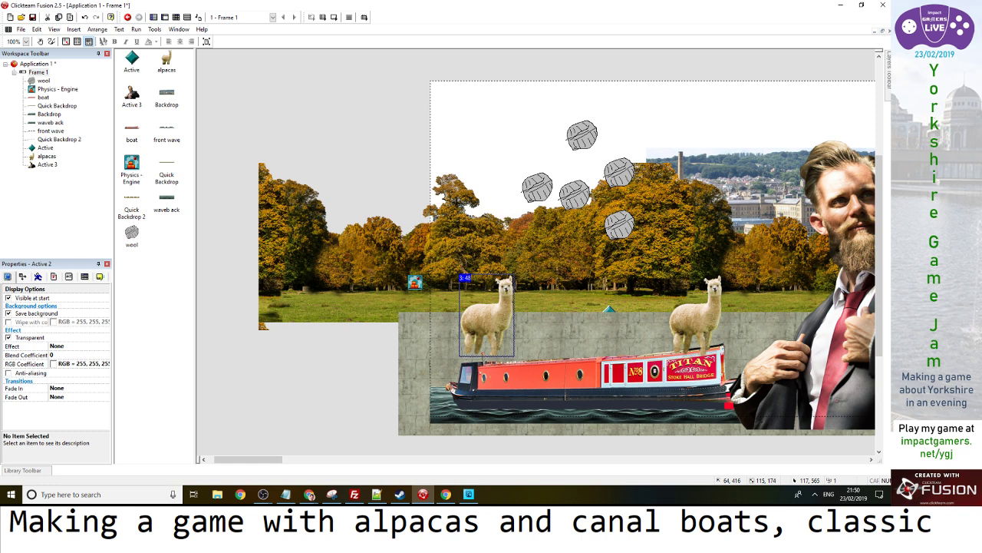
pyautogui.hscroll(5, 536, 257)
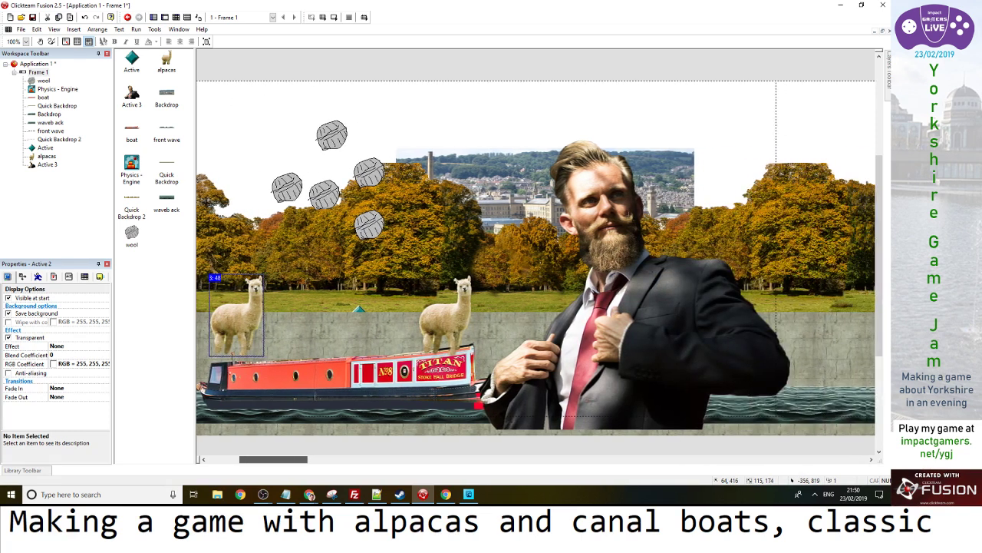
# Reposition the two alpacas above the boat, the left one at about 96, 448 and the right one at about 576, 368
pyautogui.hscroll(-2, 535, 257)
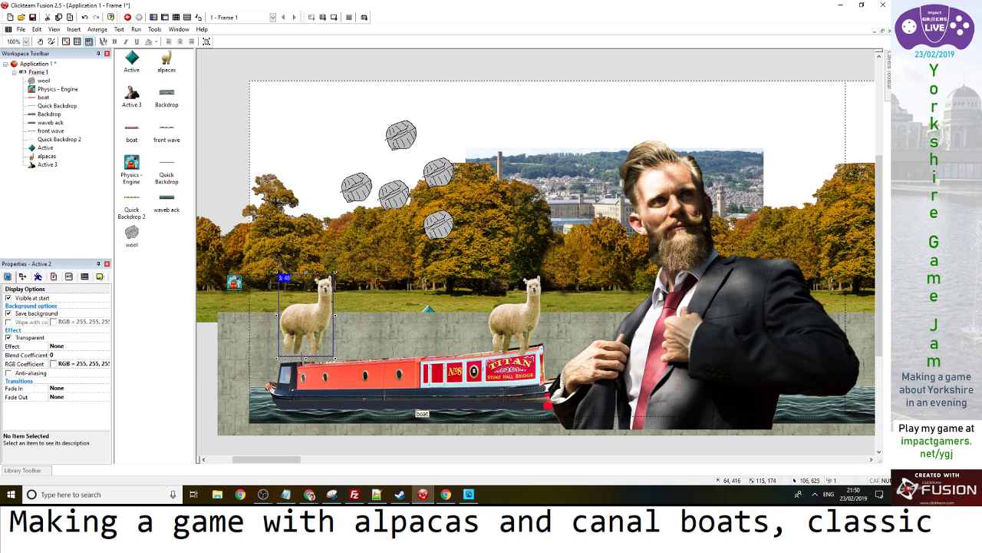
pyautogui.click(368, 376)
pyautogui.moveTo(303, 355); pyautogui.dragTo(318, 368)
pyautogui.moveTo(495, 334); pyautogui.dragTo(525, 316)
# Enable the Bullet option in the boat's physics movement, test-run the frame and close it
pyautogui.doubleClick(495, 388)
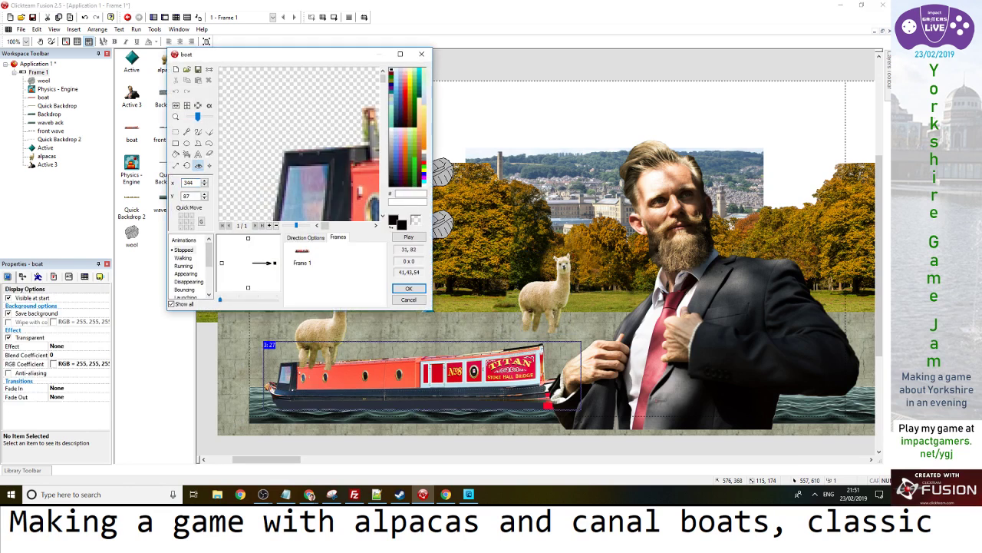
pyautogui.click(409, 288)
pyautogui.click(53, 277)
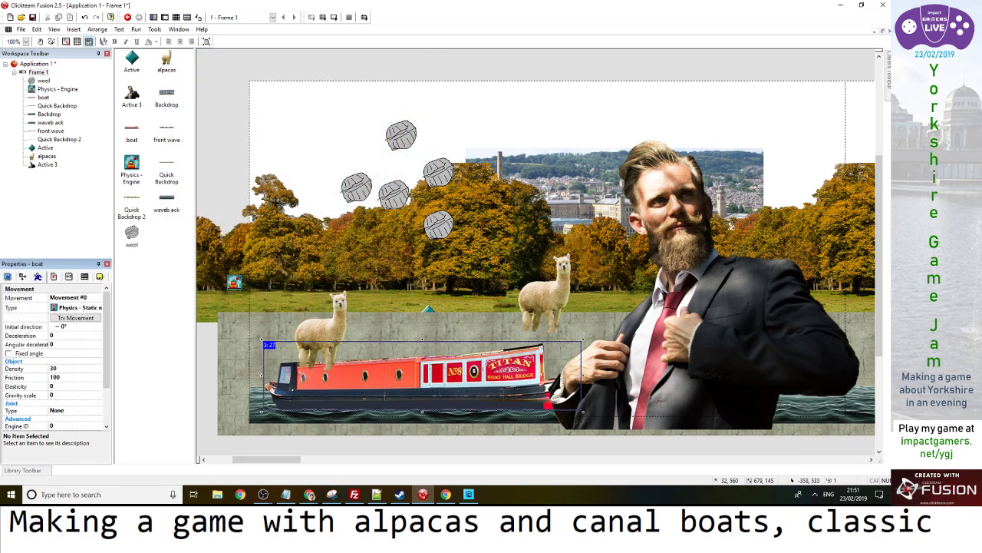
pyautogui.scroll(-5, 53, 353)
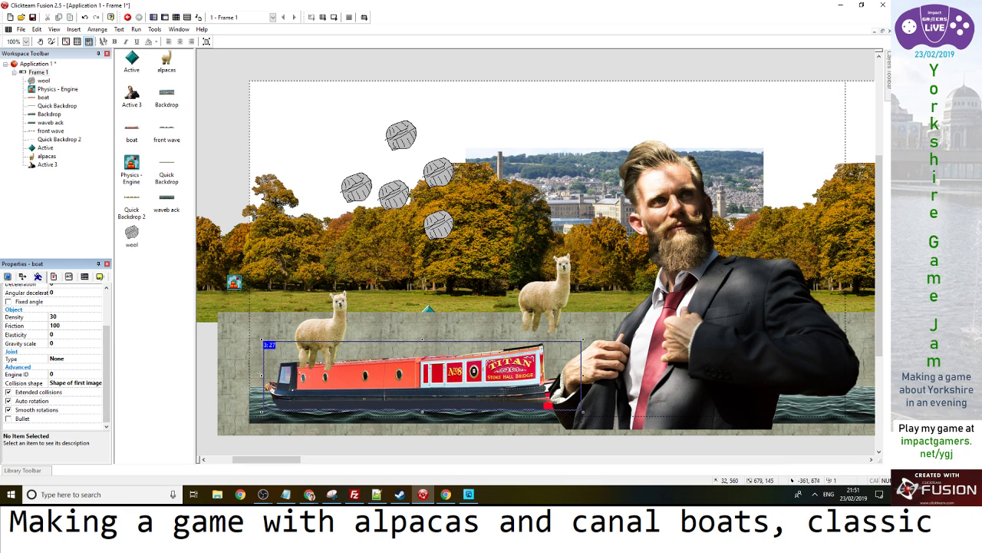
pyautogui.click(23, 418)
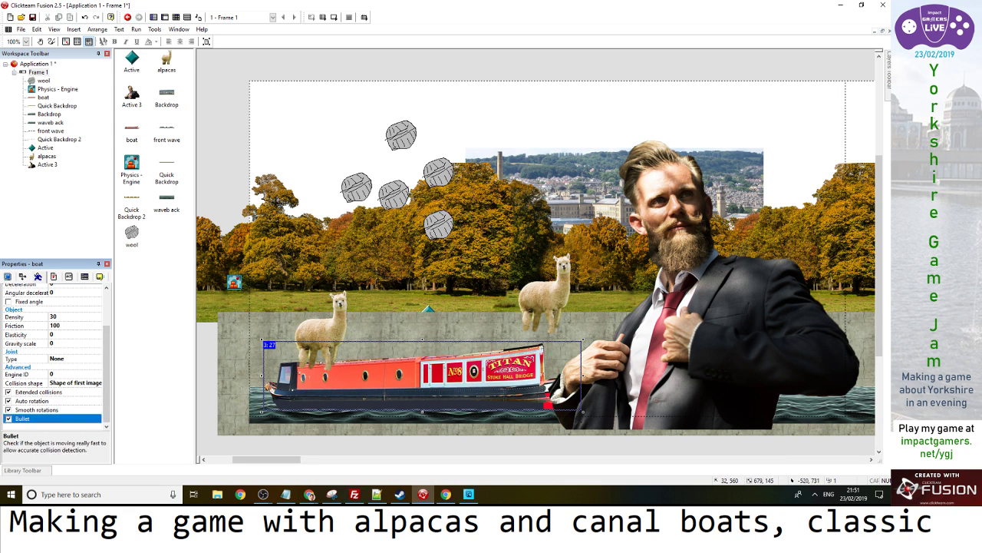
pyautogui.press('F7')
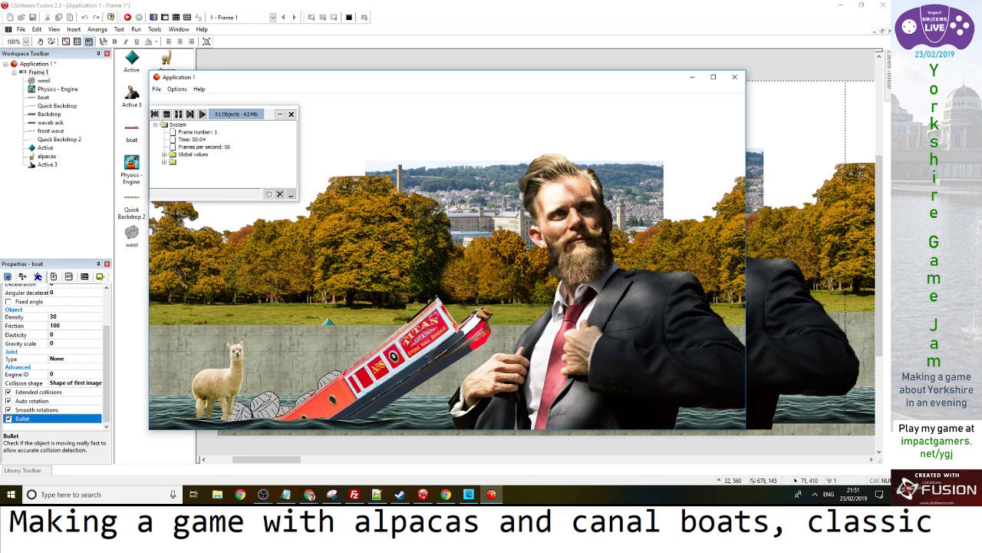
pyautogui.click(734, 77)
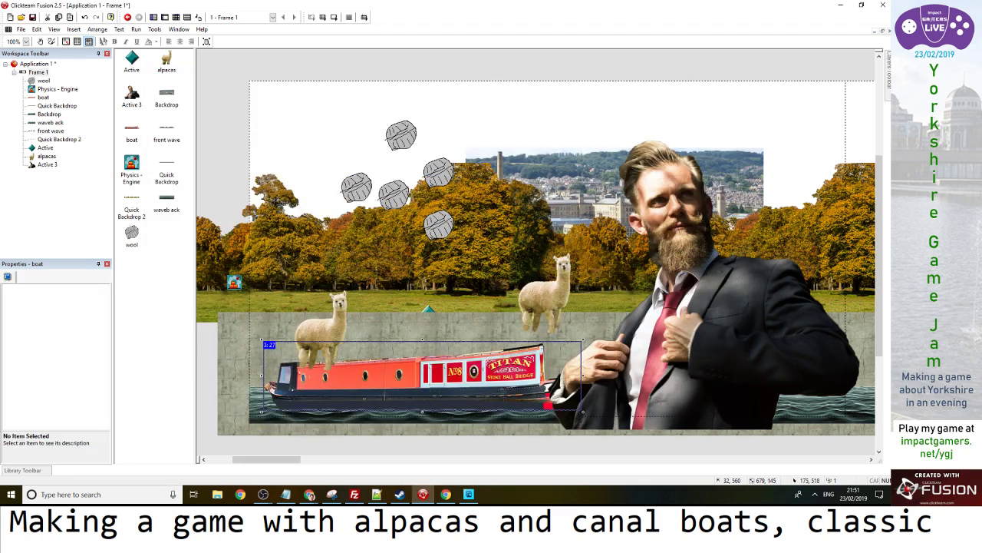
# Enable extended collisions, auto rotation, smooth rotations and bullet for the alpacas, then test-run the frame and close it
pyautogui.click(321, 330)
pyautogui.scroll(-2, 54, 361)
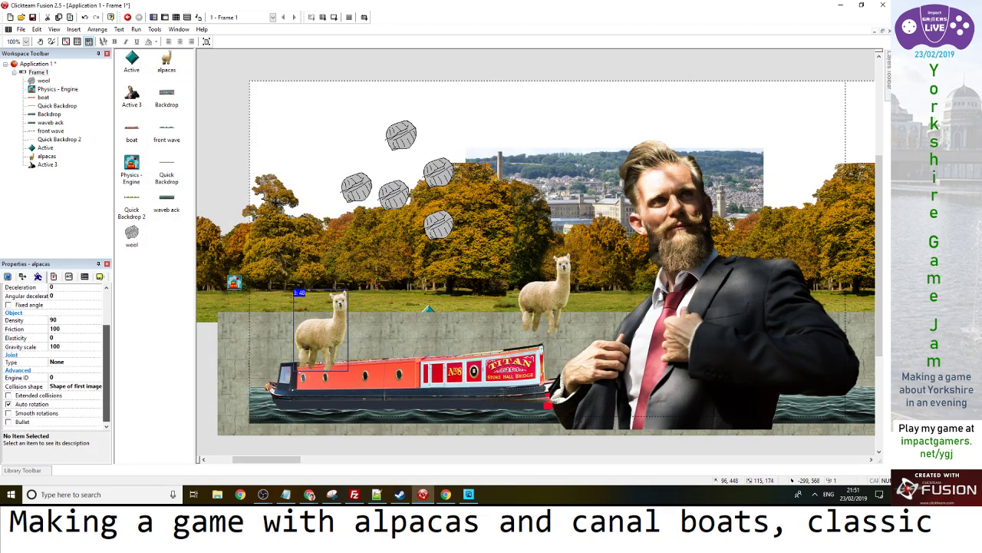
pyautogui.click(38, 391)
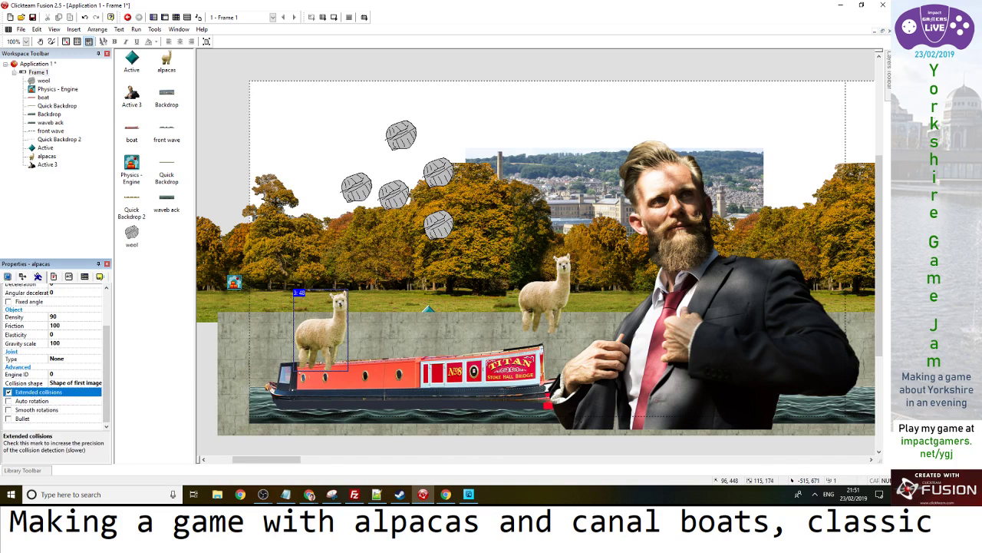
pyautogui.click(36, 410)
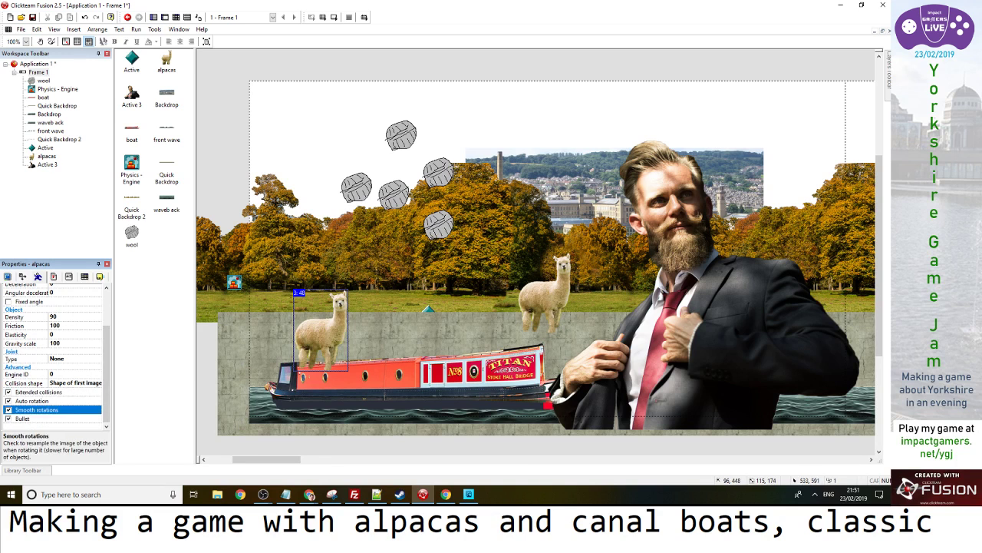
pyautogui.click(545, 299)
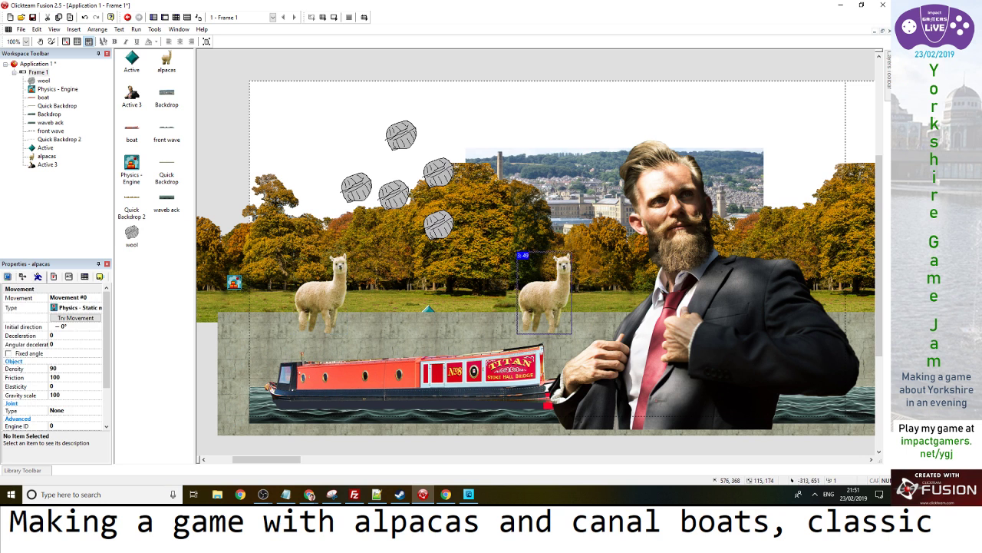
pyautogui.scroll(-2, 54, 353)
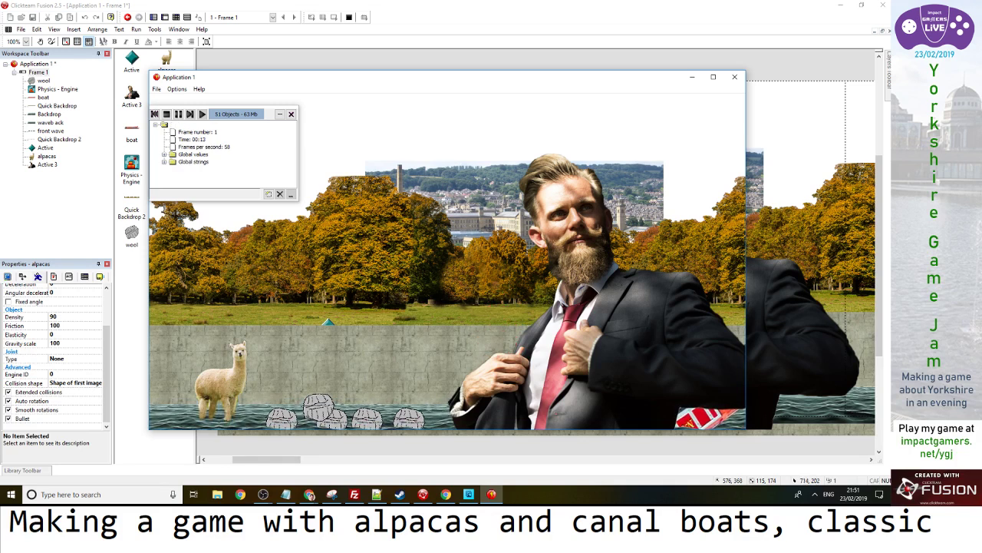
pyautogui.click(735, 77)
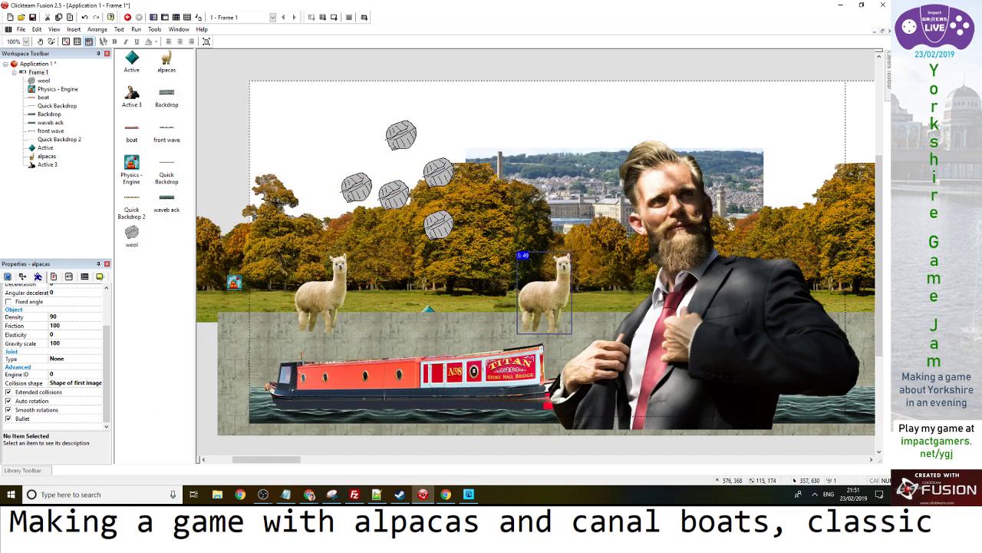
# Place the left alpaca just above the boat's roof at about 80, 416 and the right alpaca at about 544, 384
pyautogui.click(407, 374)
pyautogui.click(321, 296)
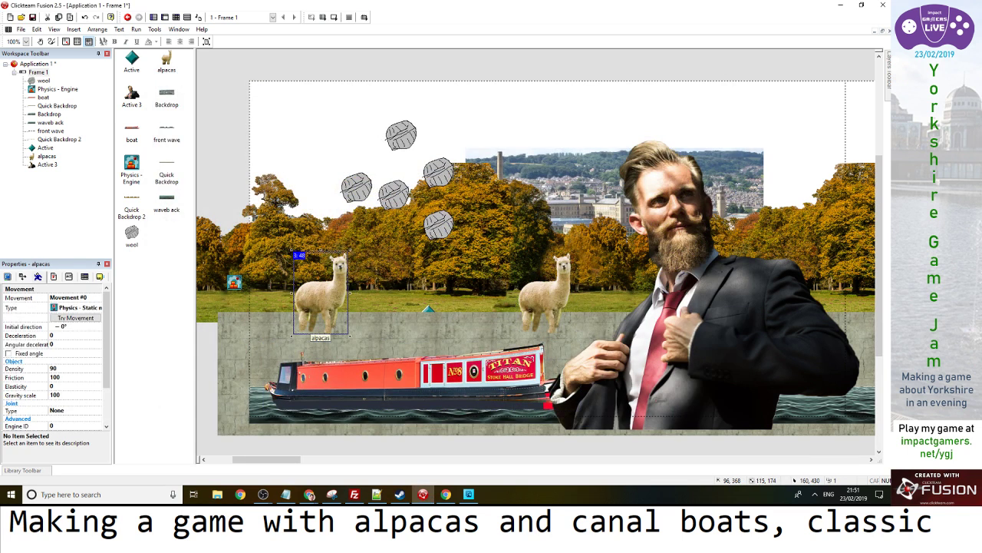
pyautogui.moveTo(321, 295); pyautogui.dragTo(317, 324)
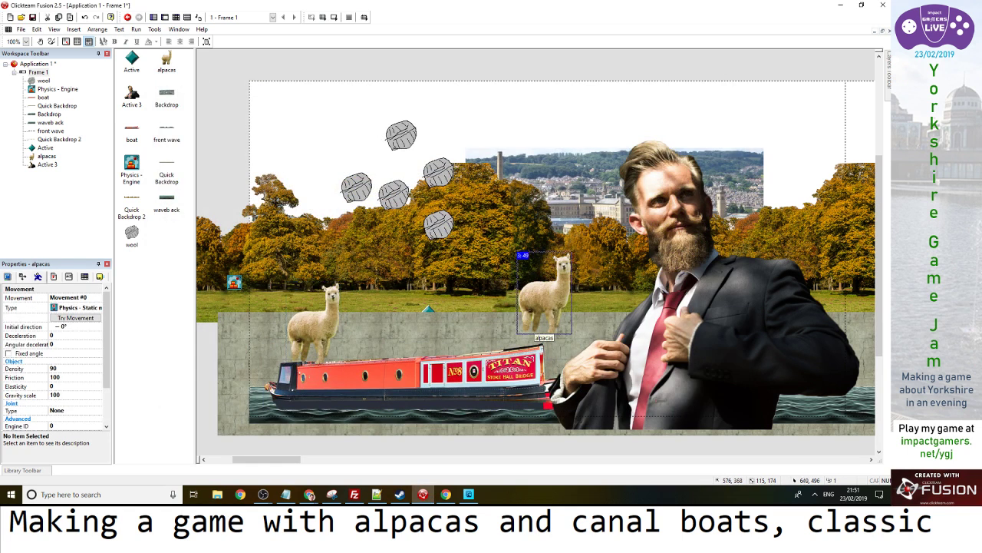
pyautogui.moveTo(544, 299)
pyautogui.mouseDown()
pyautogui.moveTo(537, 315)
pyautogui.moveTo(529, 310)
pyautogui.mouseUp()
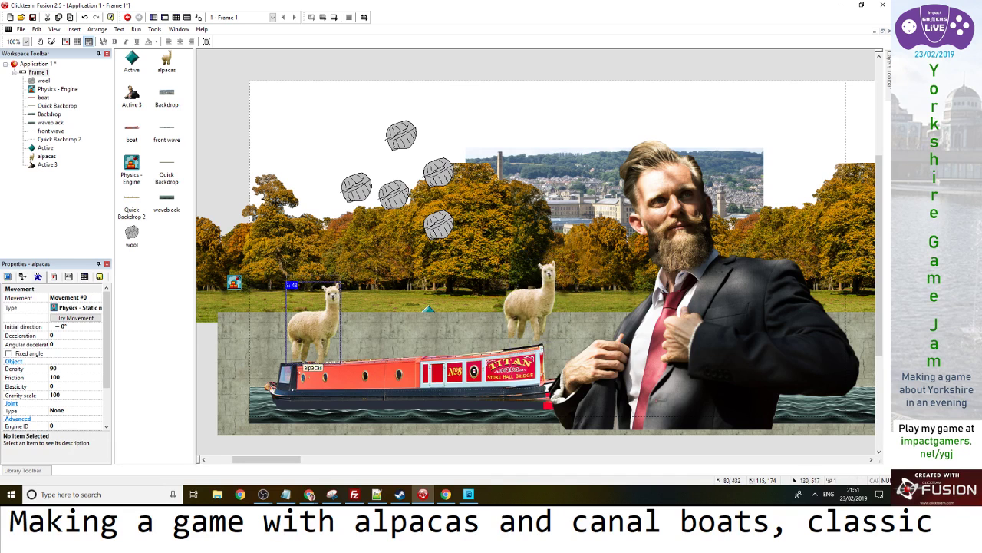
pyautogui.moveTo(312, 328); pyautogui.dragTo(312, 320)
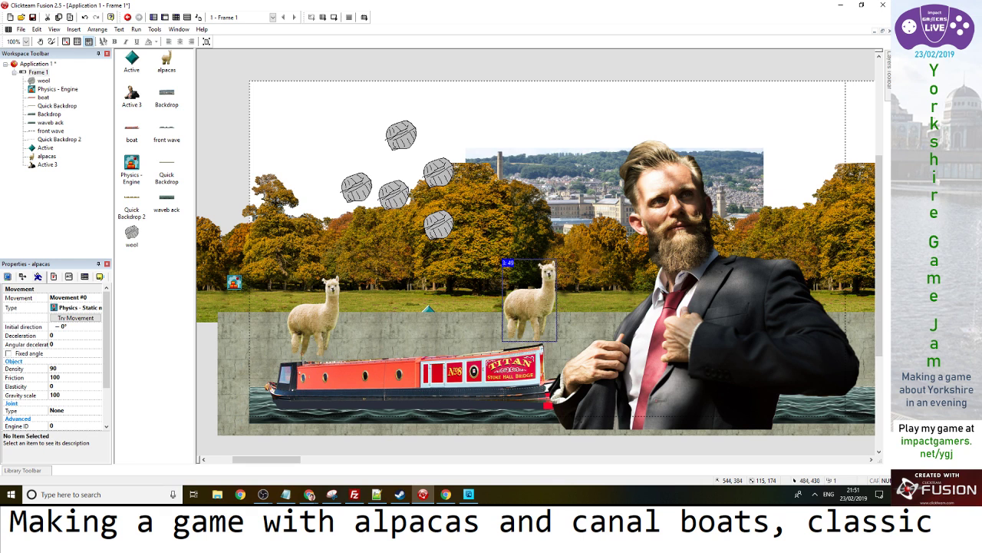
# Clone the left alpaca as a separate object and remove the original right alpaca
pyautogui.rightClick(329, 321)
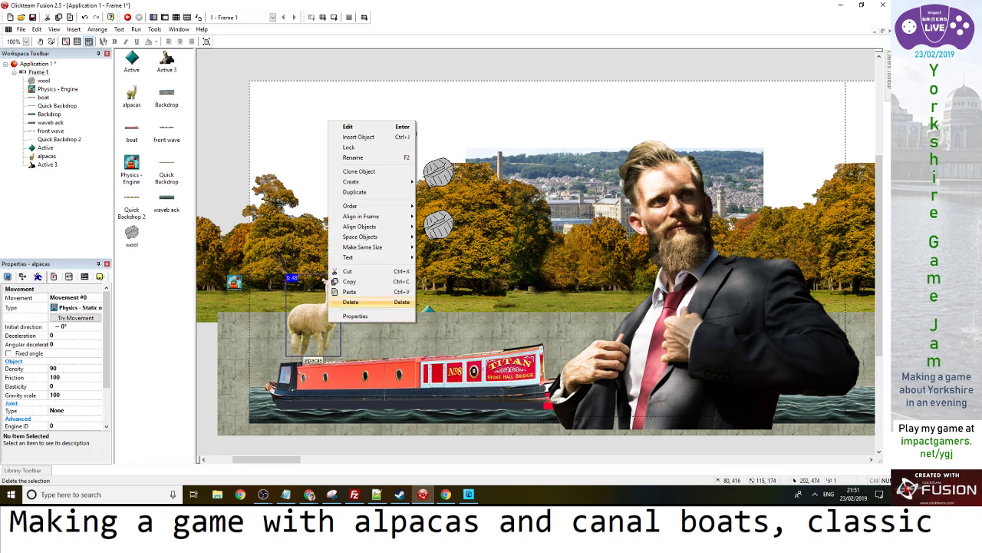
pyautogui.click(359, 171)
pyautogui.click(574, 187)
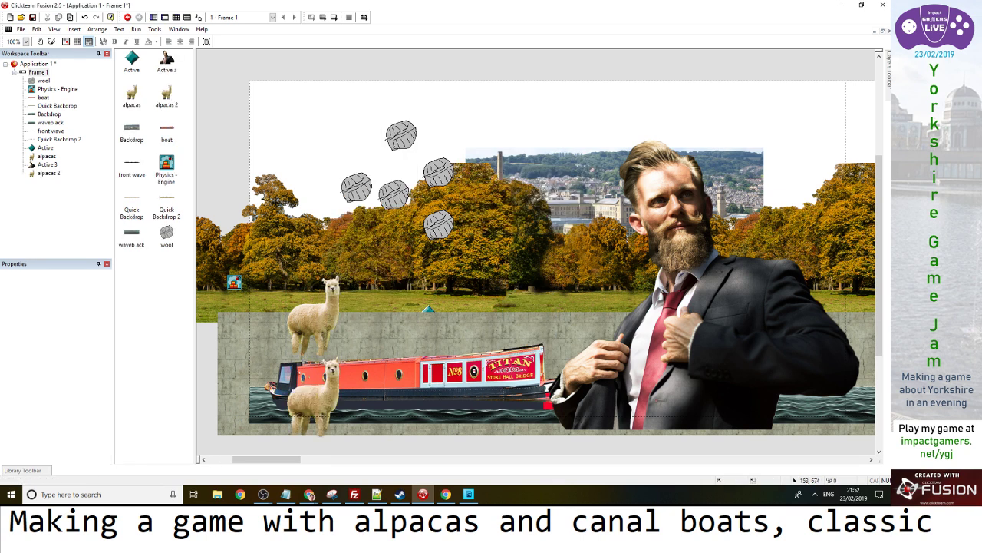
# Flip the cloned alpaca's image horizontally and place it above the boat's TITAN lettering at about 528, 400
pyautogui.doubleClick(540, 327)
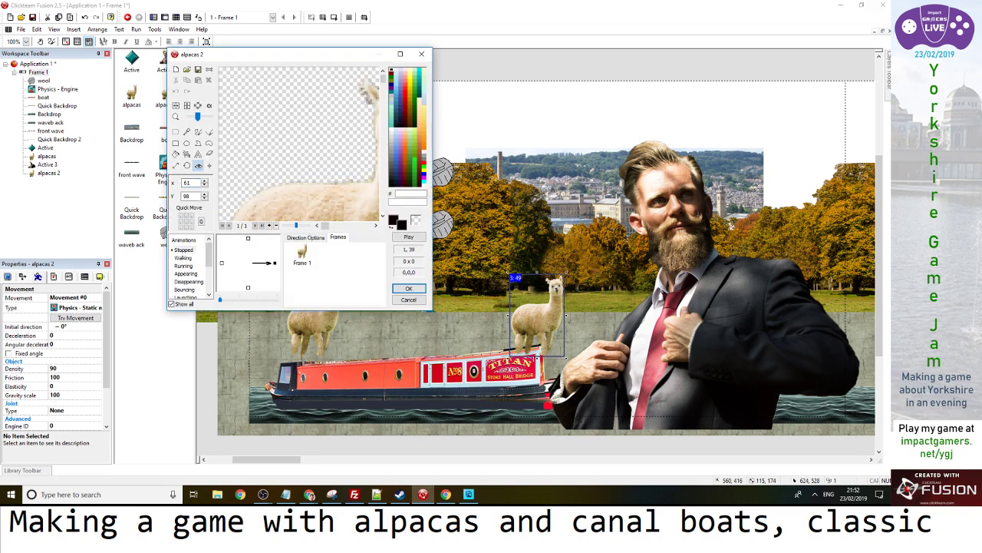
pyautogui.click(176, 105)
pyautogui.click(409, 288)
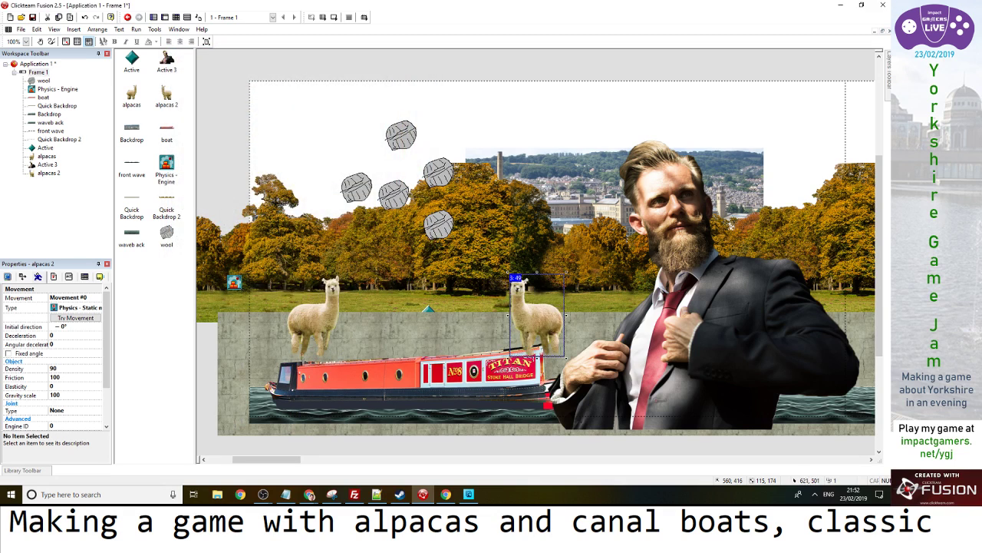
pyautogui.moveTo(528, 301); pyautogui.dragTo(521, 307)
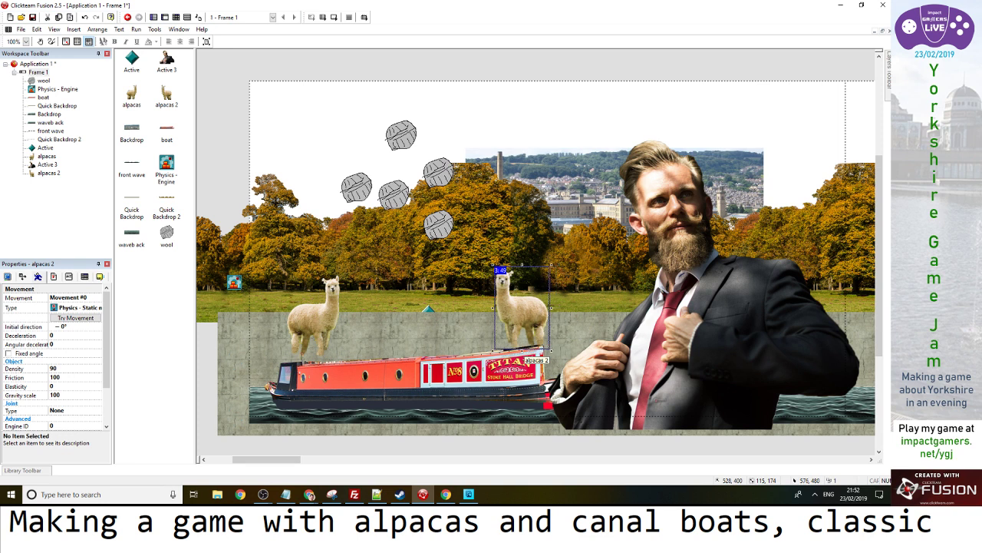
# Add two keyboard events to the frame, one upon pressing Left Arrow and one upon pressing Right Arrow
pyautogui.click(176, 16)
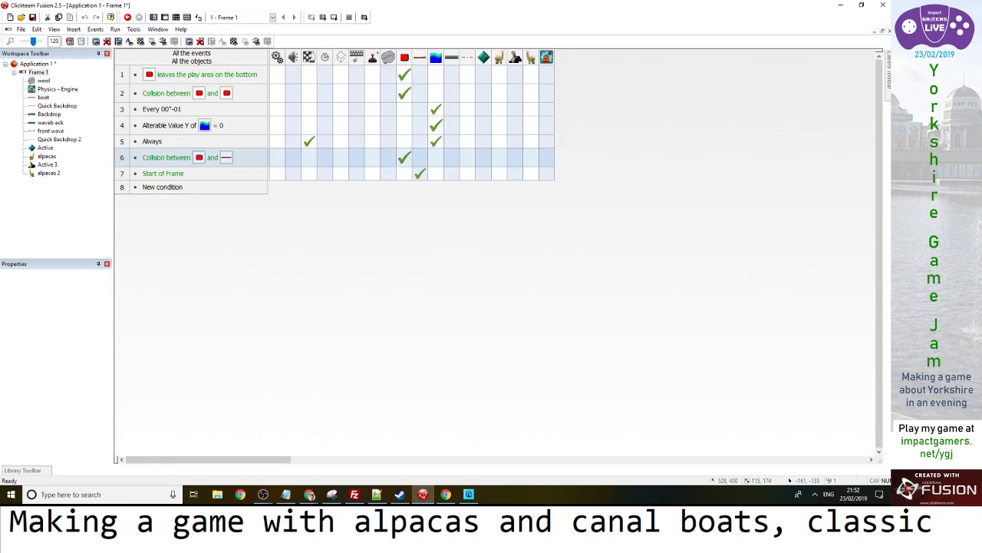
pyautogui.click(162, 188)
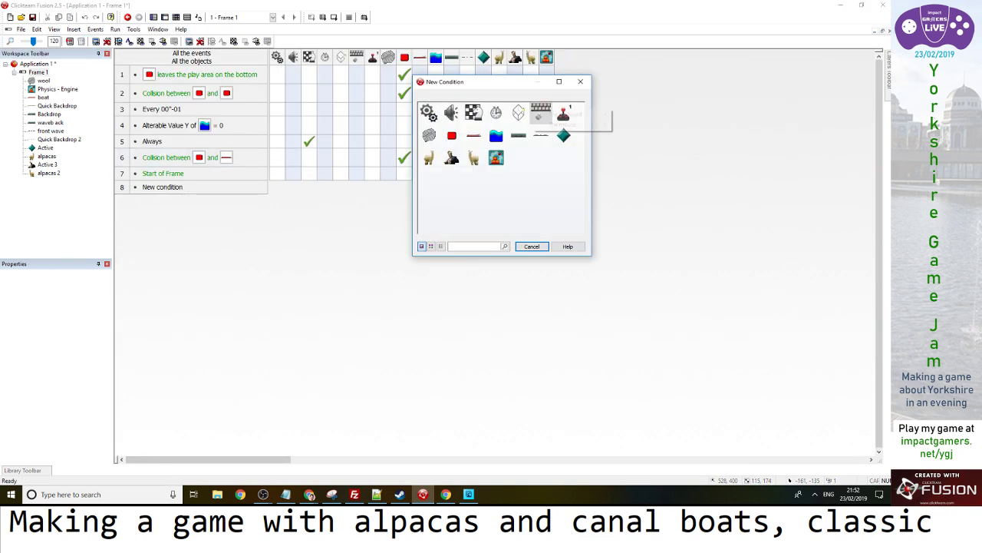
pyautogui.click(650, 115)
pyautogui.press('Left')
pyautogui.moveTo(181, 187); pyautogui.dragTo(178, 200)
pyautogui.rightClick(175, 200)
pyautogui.click(193, 205)
pyautogui.press('Right')
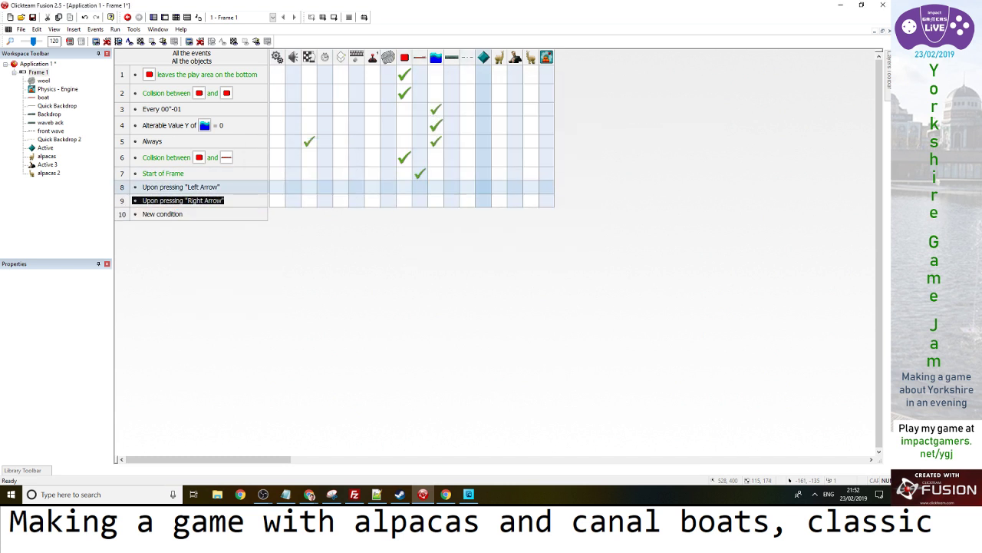
# Make the Left Arrow event apply a physics force of 30 at 90 degrees to the original alpaca
pyautogui.rightClick(499, 188)
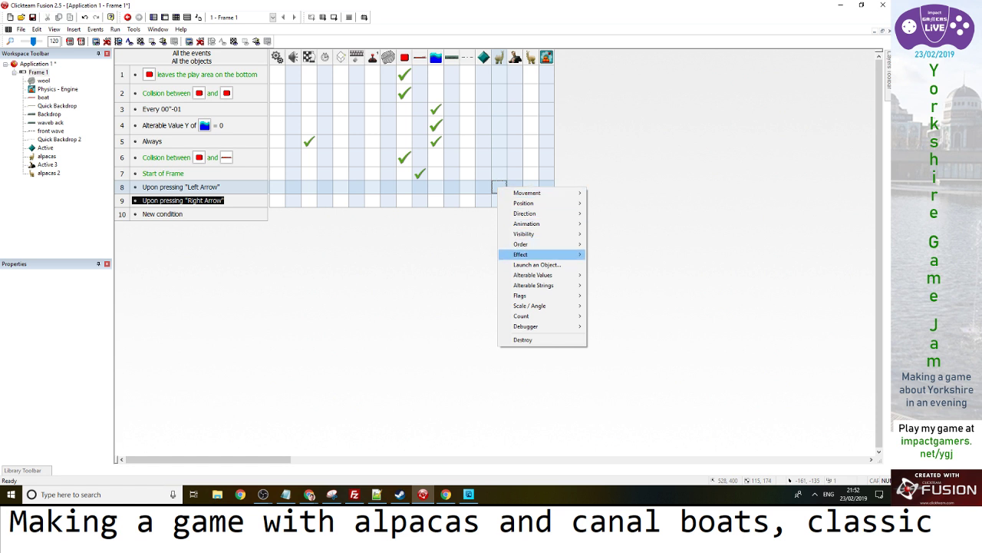
pyautogui.moveTo(526, 193)
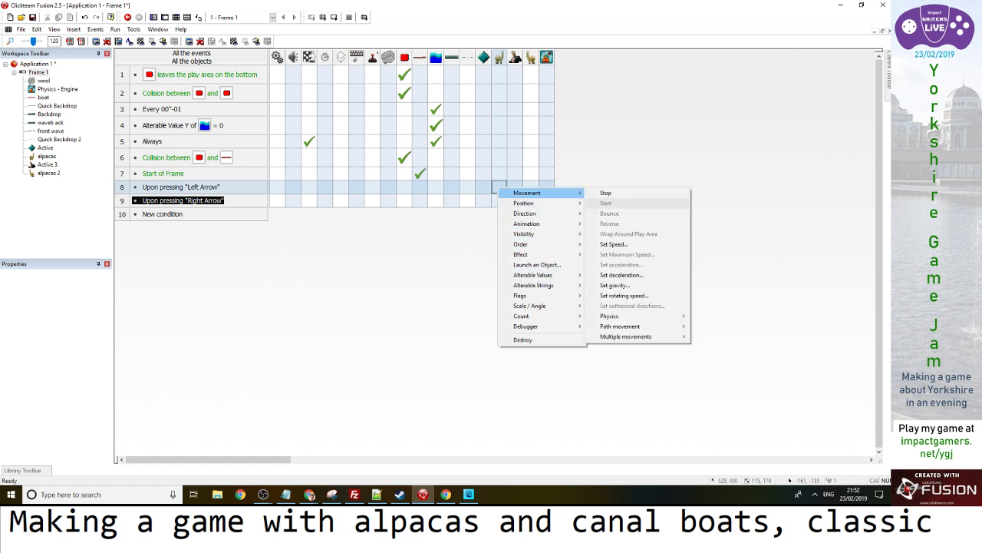
pyautogui.moveTo(614, 316)
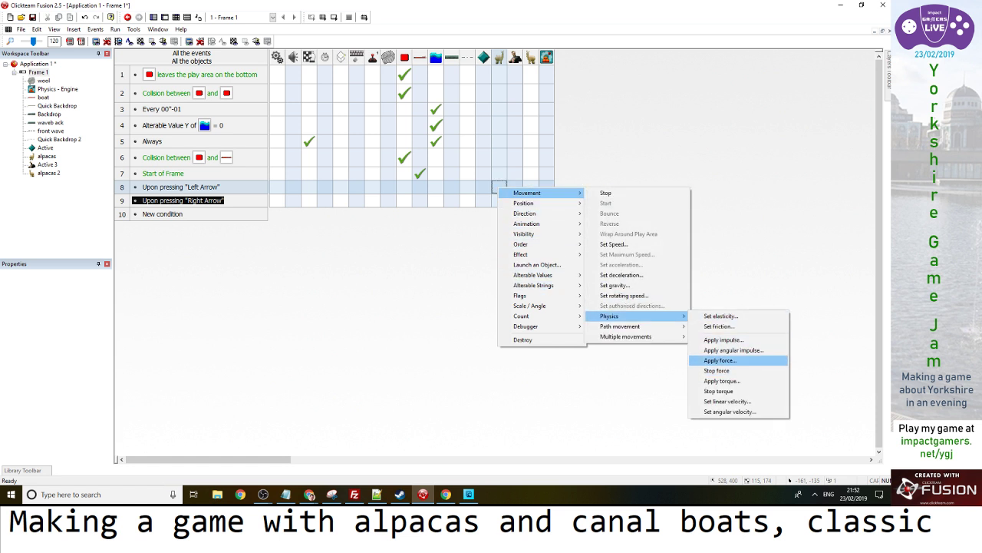
pyautogui.click(720, 360)
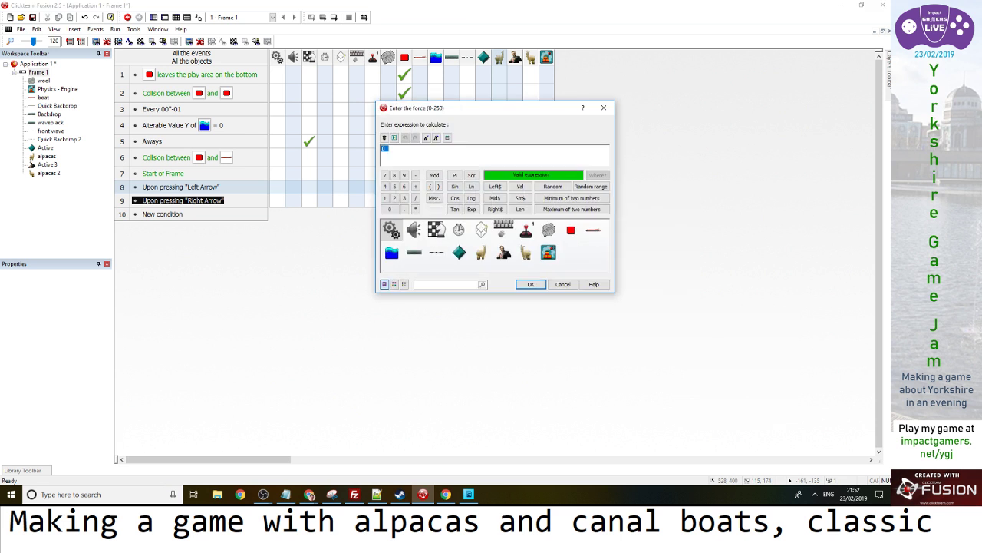
pyautogui.write('4')
pyautogui.press('Return')
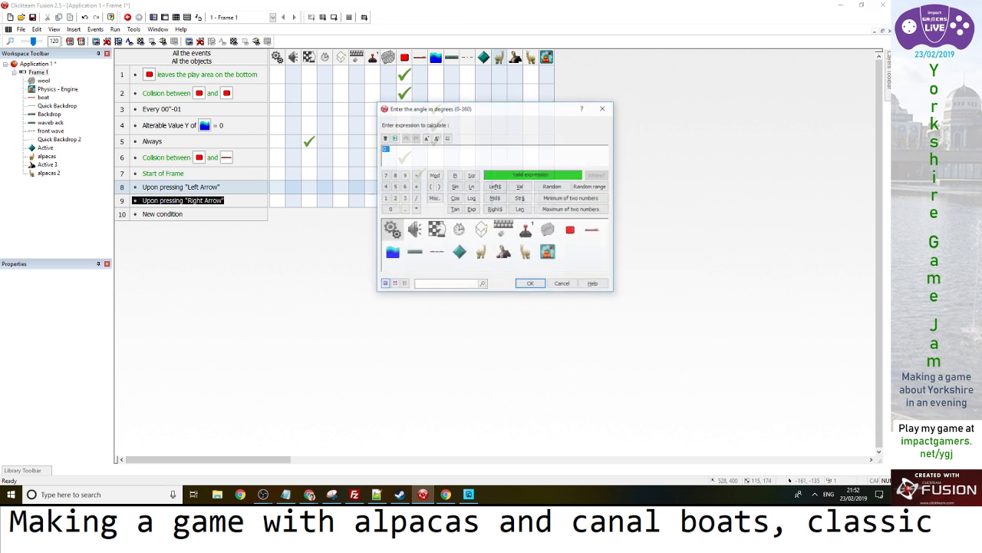
pyautogui.press('Return')
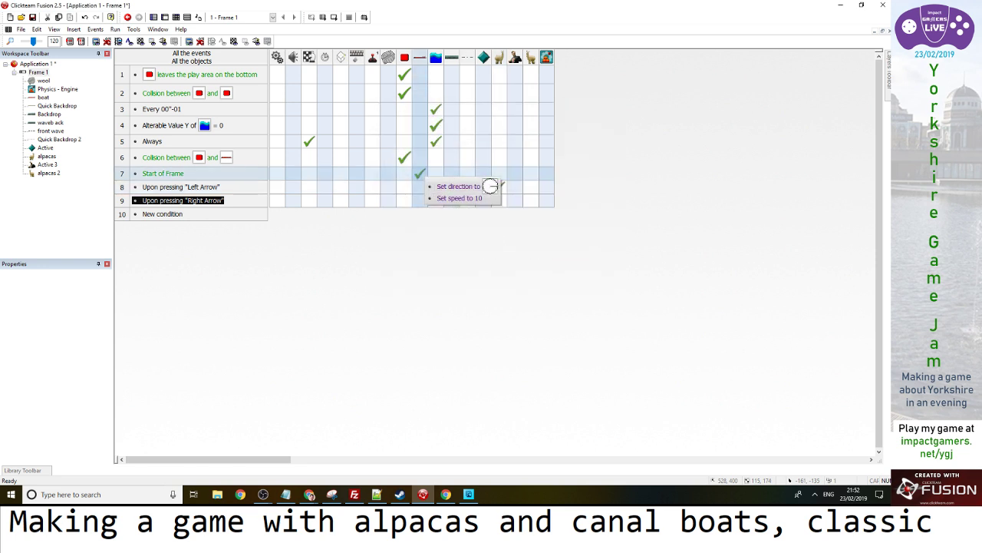
# Copy the force action to the cloned alpaca in the Right Arrow event, test-run the frame and close it
pyautogui.moveTo(499, 186); pyautogui.dragTo(530, 201)
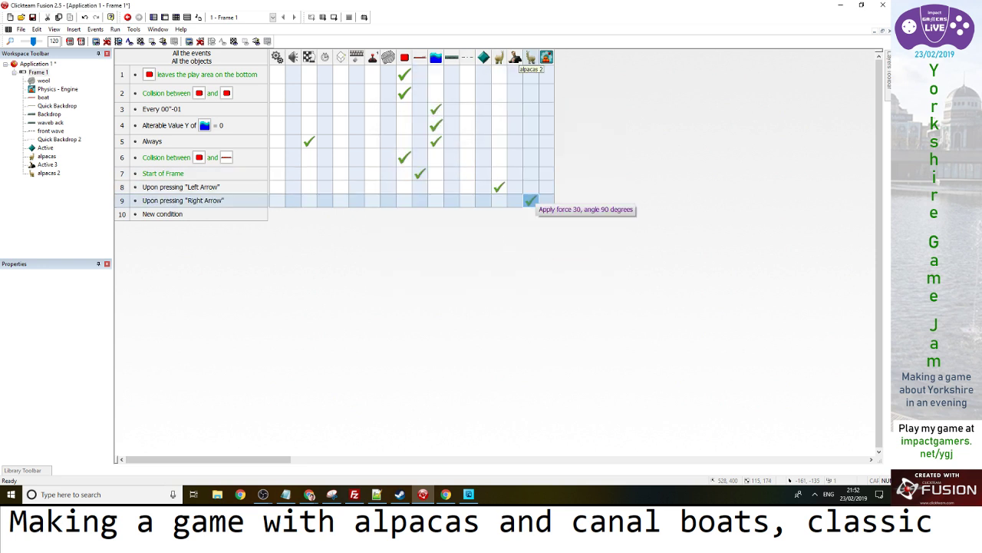
pyautogui.press('F8')
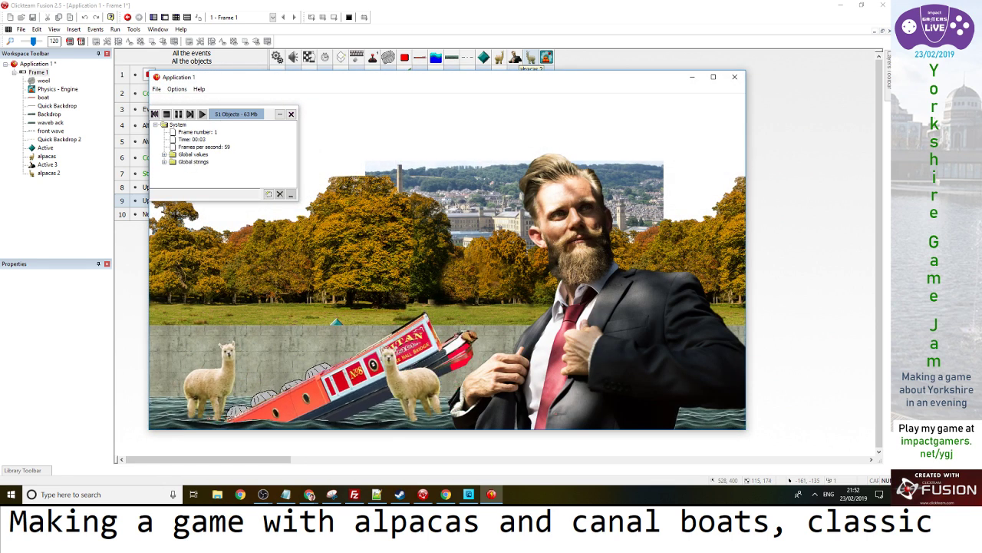
pyautogui.hotkey('alt', 'F4')
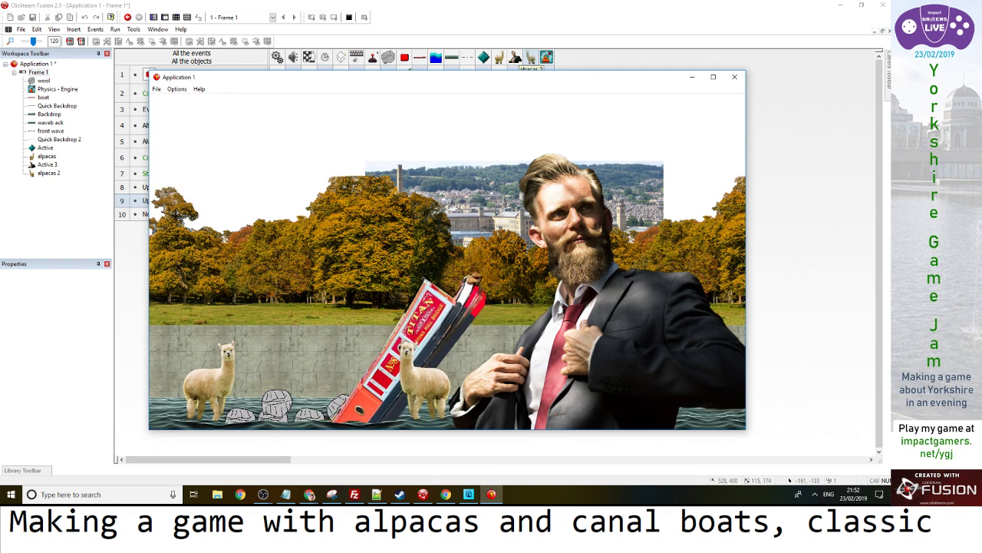
# Try a different force strength for the original alpaca's action in the Left Arrow event and test-run the frame
pyautogui.rightClick(499, 188)
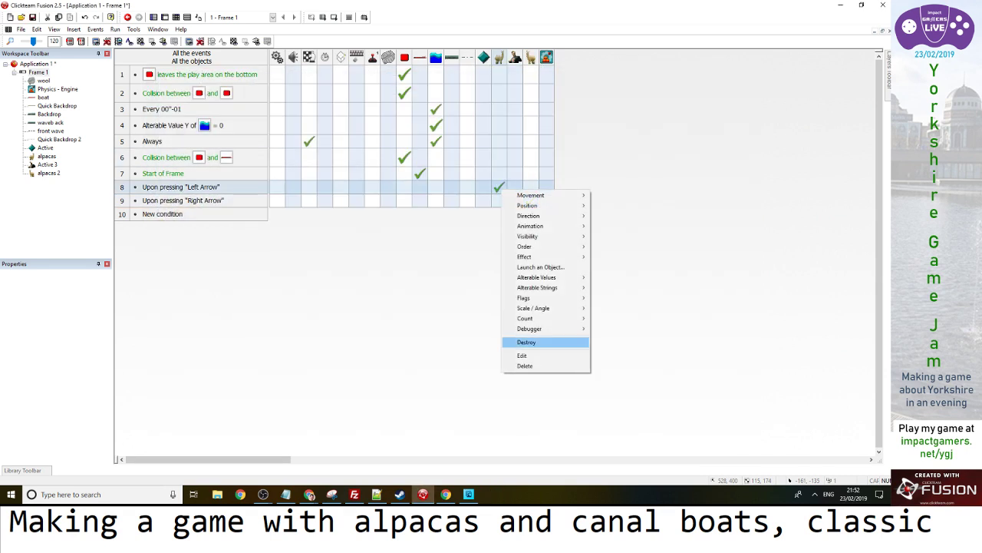
pyautogui.click(530, 355)
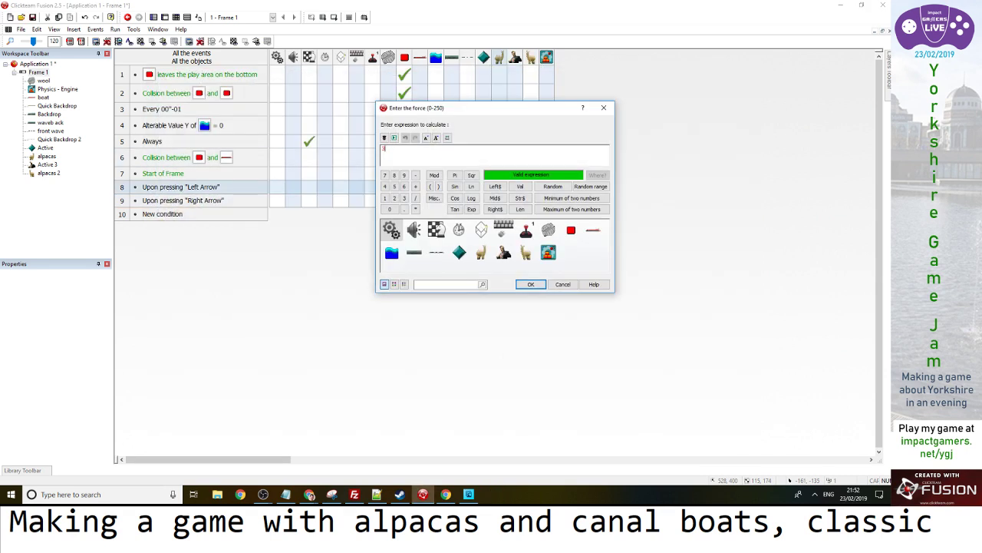
pyautogui.write('3')
pyautogui.press('Return')
pyautogui.press('Return')
pyautogui.click(323, 17)
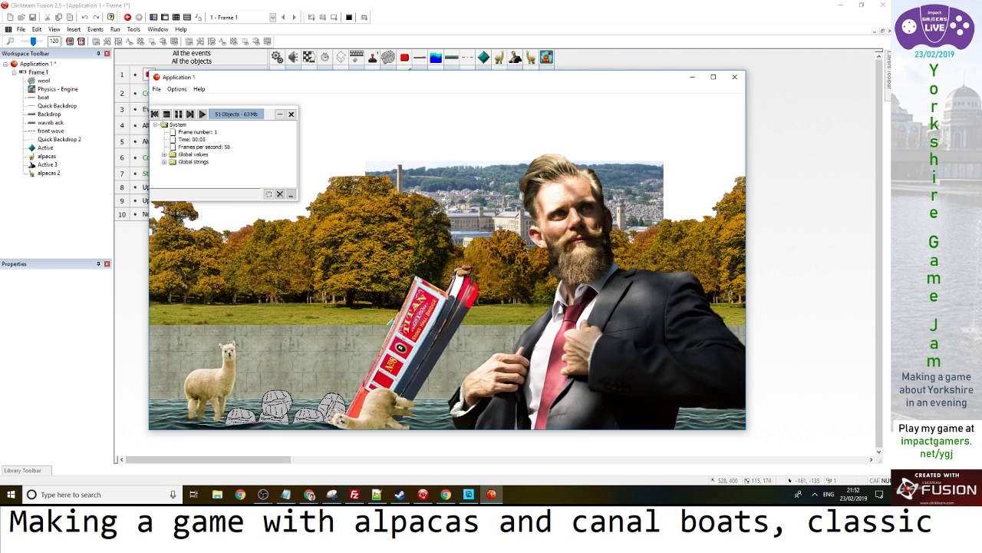
pyautogui.click(734, 77)
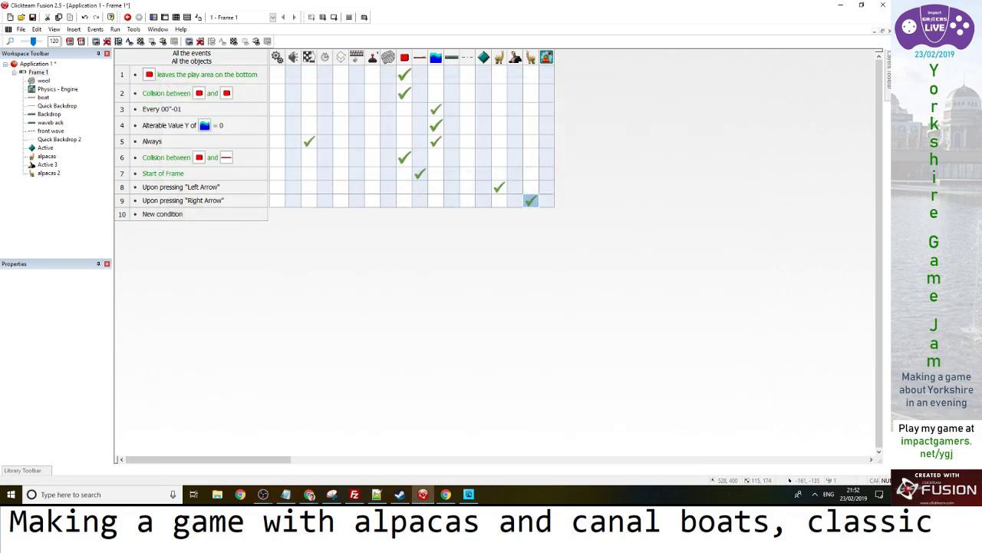
# Change the Left Arrow event's trigger key to Q and the Right Arrow event's to W, and test-run the frame
pyautogui.doubleClick(181, 187)
pyautogui.press('q')
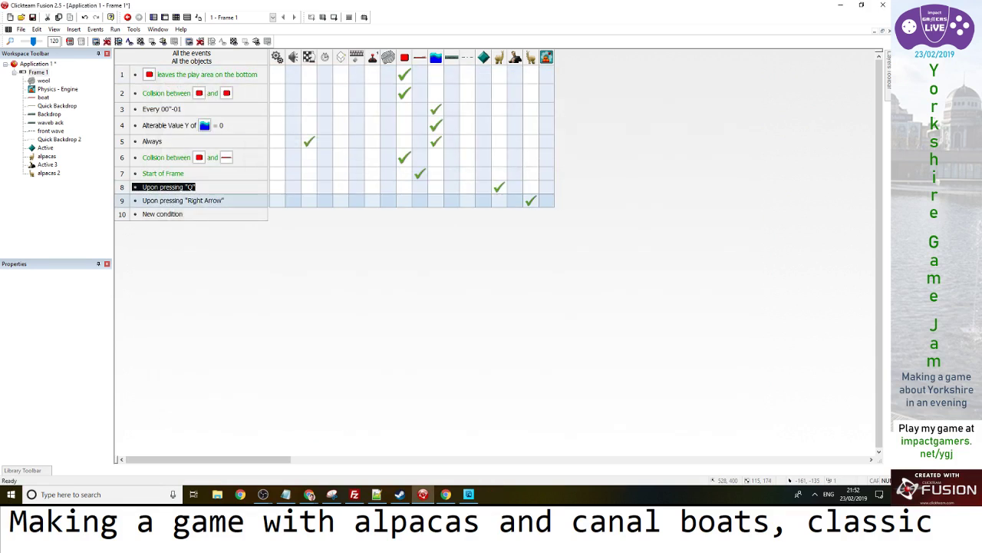
pyautogui.doubleClick(182, 200)
pyautogui.press('w')
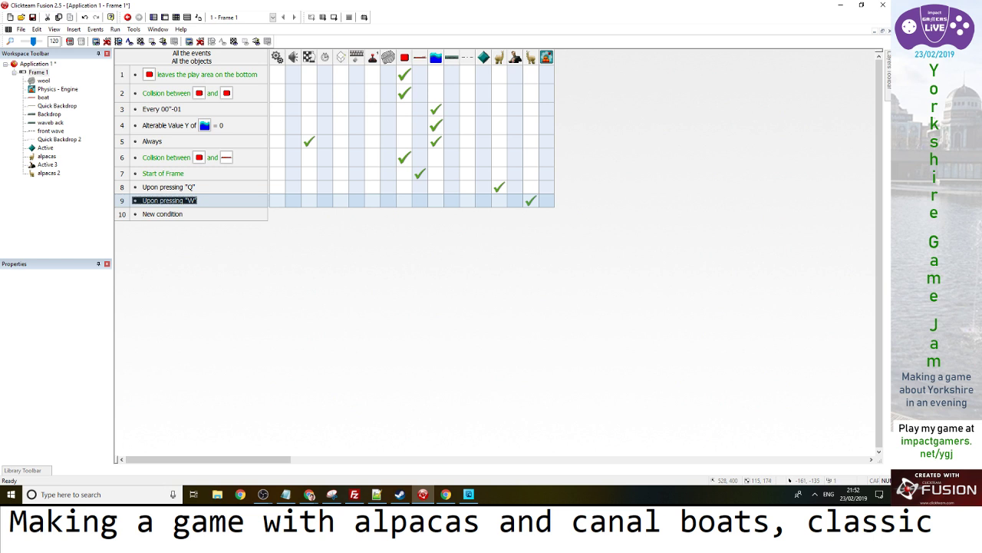
pyautogui.press('F7')
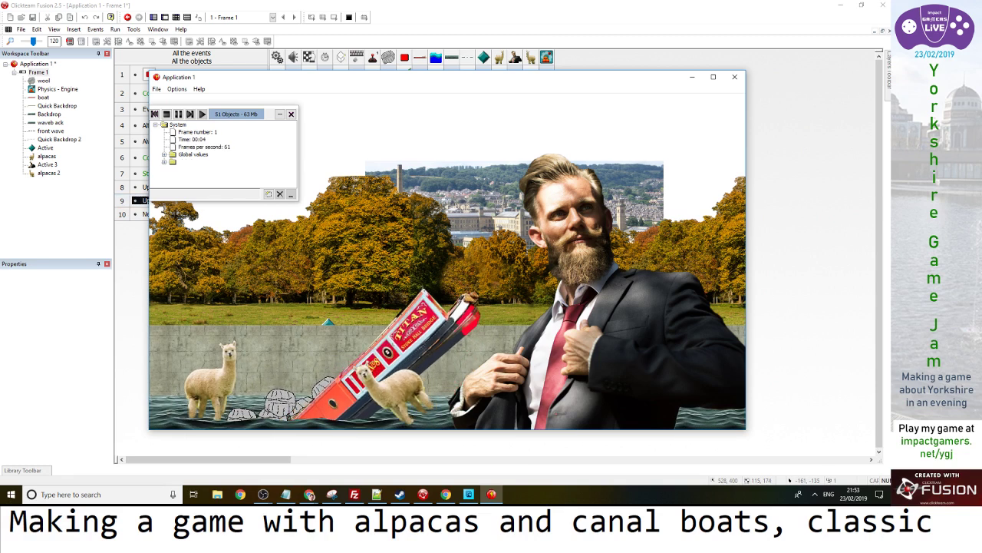
pyautogui.click(734, 77)
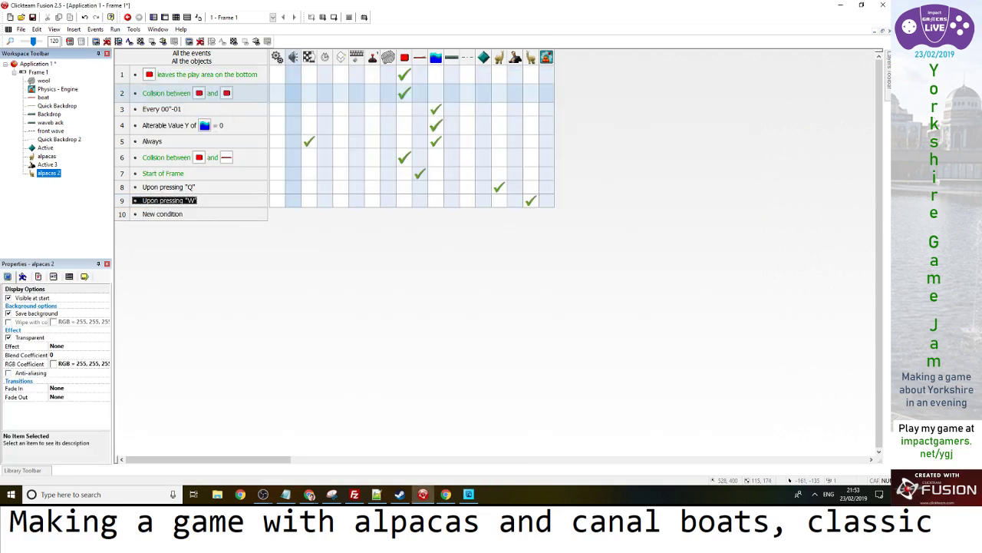
# Set the original alpaca's force in the Q event to 3000 and test-run the frame
pyautogui.click(69, 277)
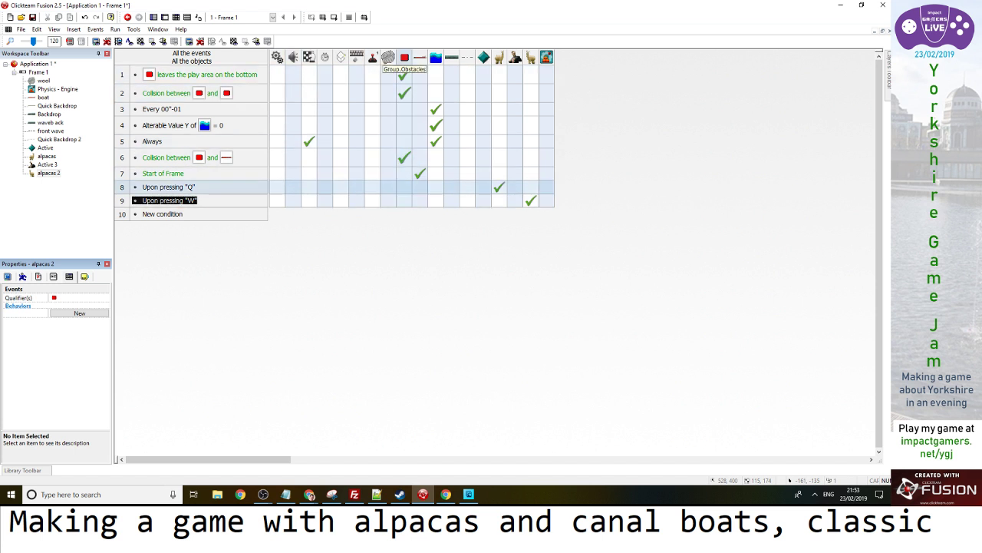
pyautogui.rightClick(502, 188)
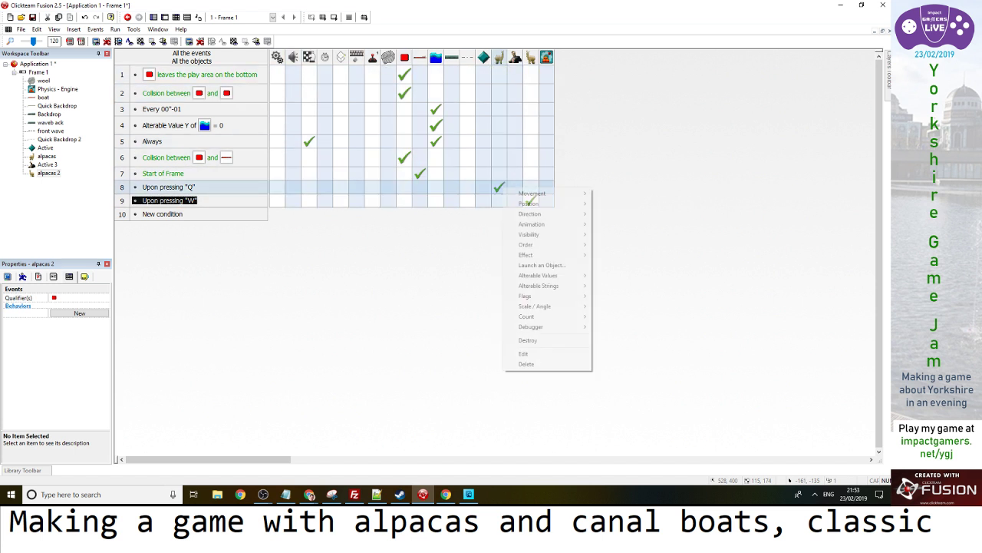
pyautogui.click(525, 354)
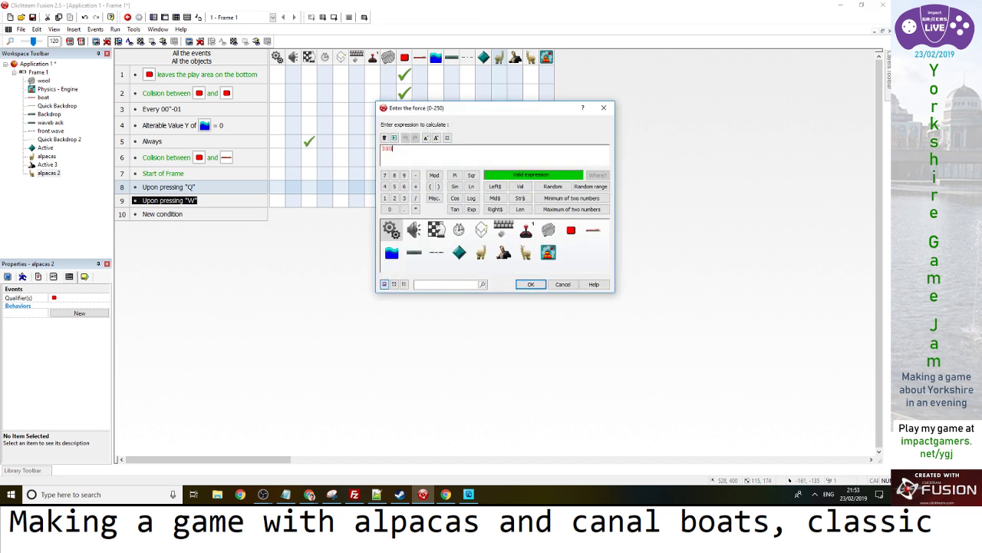
pyautogui.write('3000')
pyautogui.press('Return')
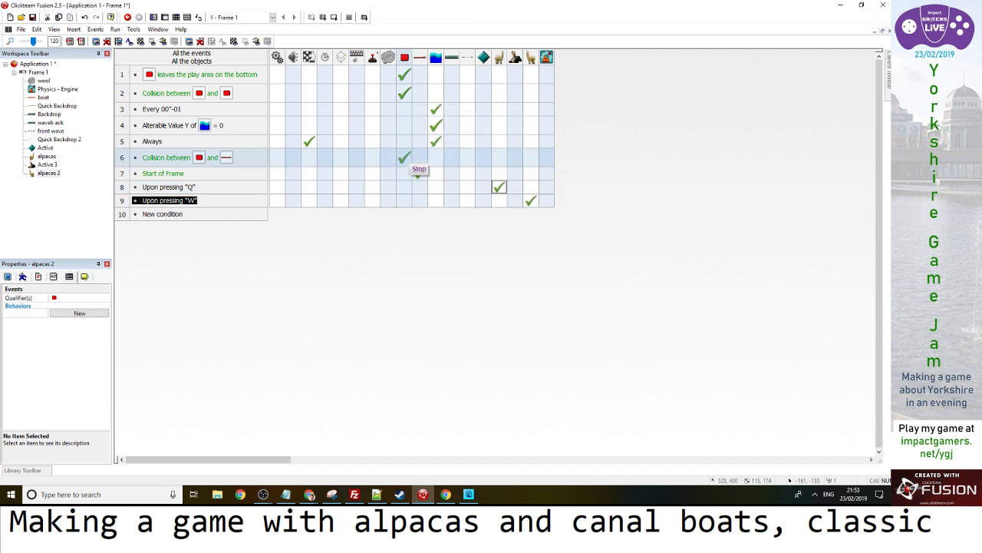
pyautogui.press('F8')
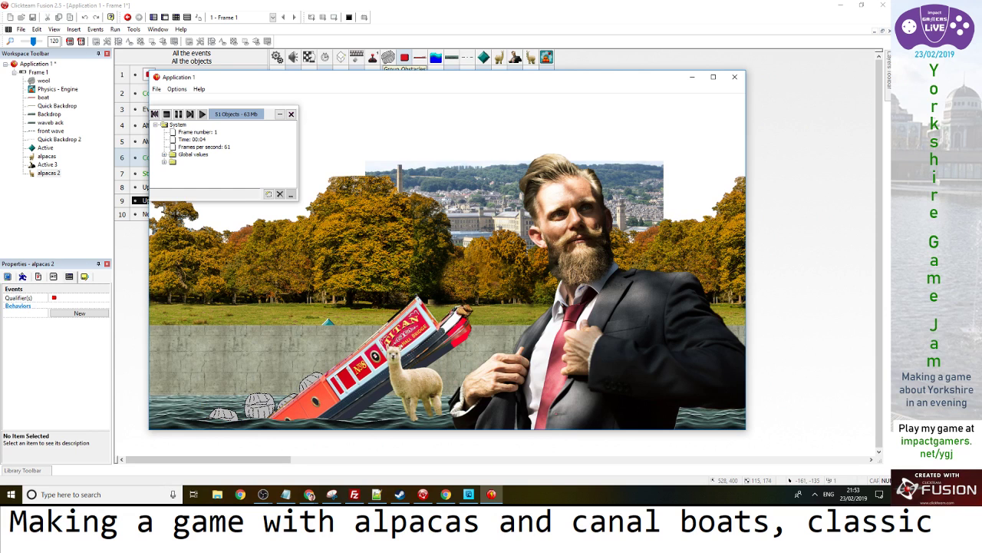
pyautogui.click(734, 77)
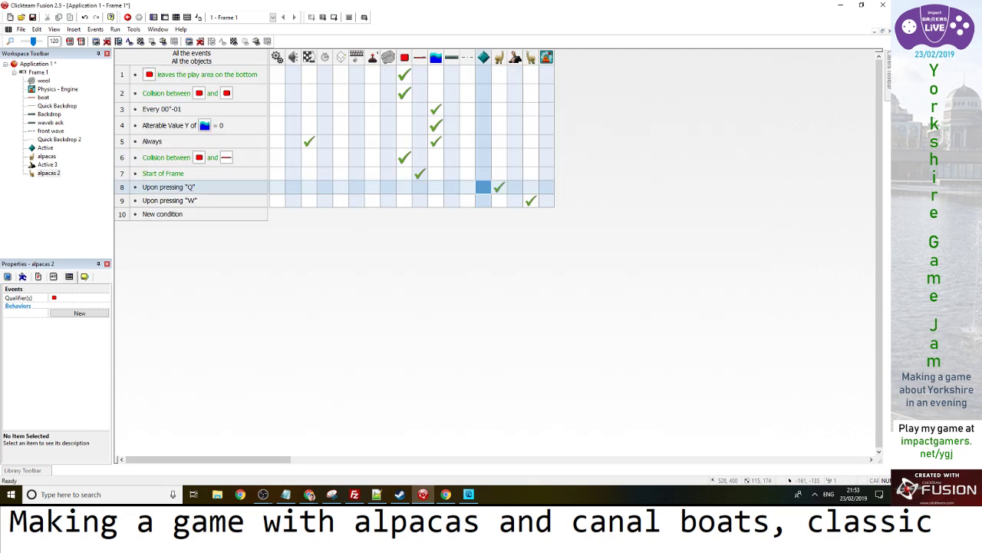
# Replace both alpacas' force actions in the Q and W events with an impulse of 30 at 90 degrees and test-run the frame
pyautogui.click(499, 187)
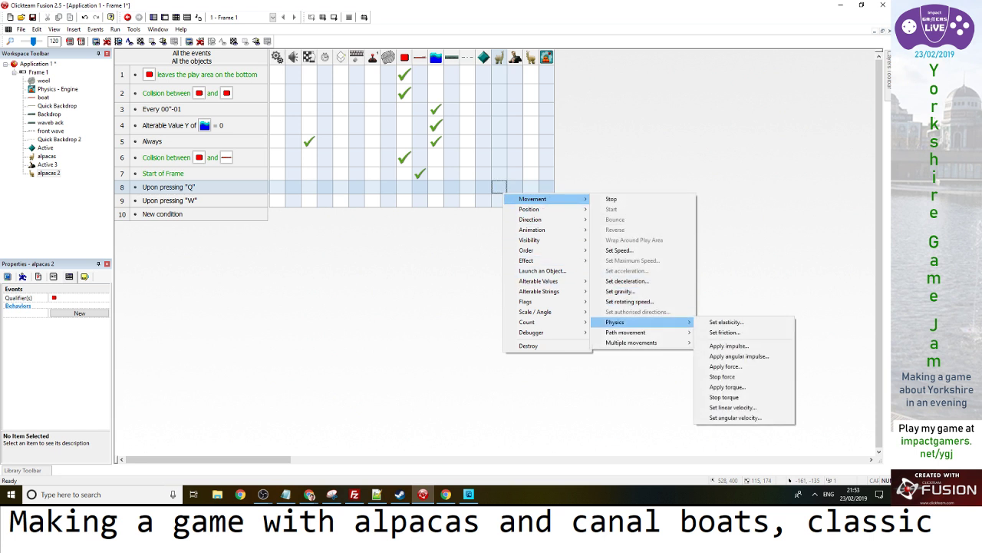
pyautogui.click(743, 345)
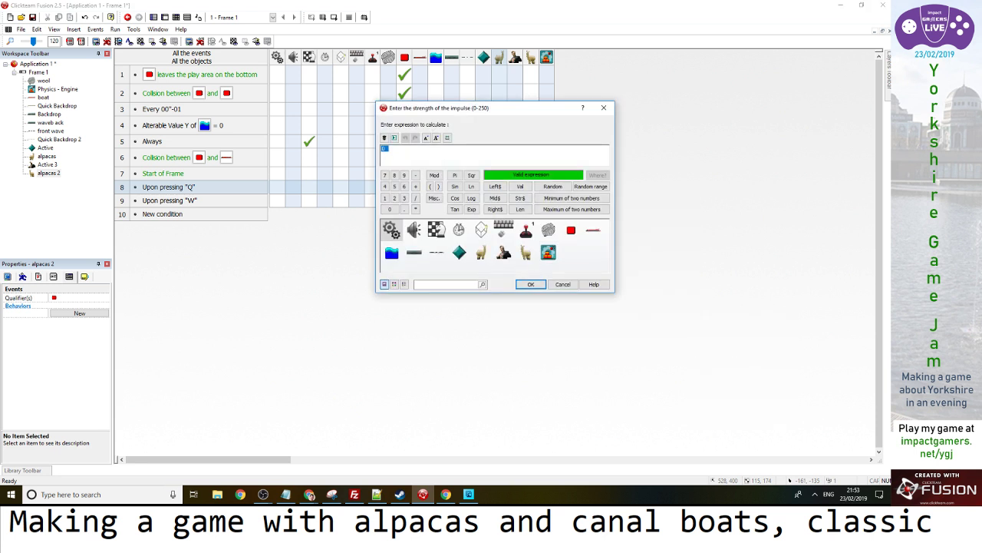
pyautogui.write('5')
pyautogui.press('Return')
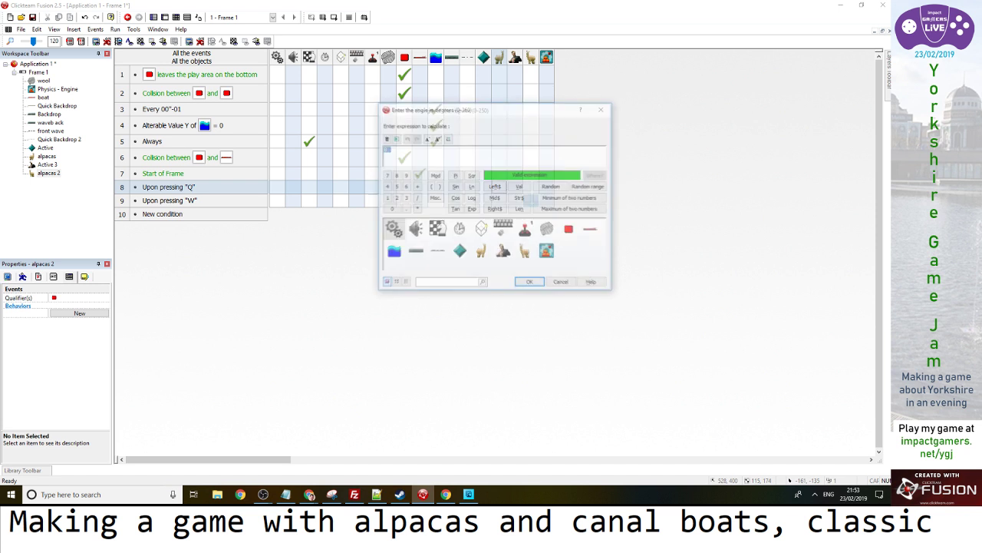
pyautogui.write('90')
pyautogui.press('Return')
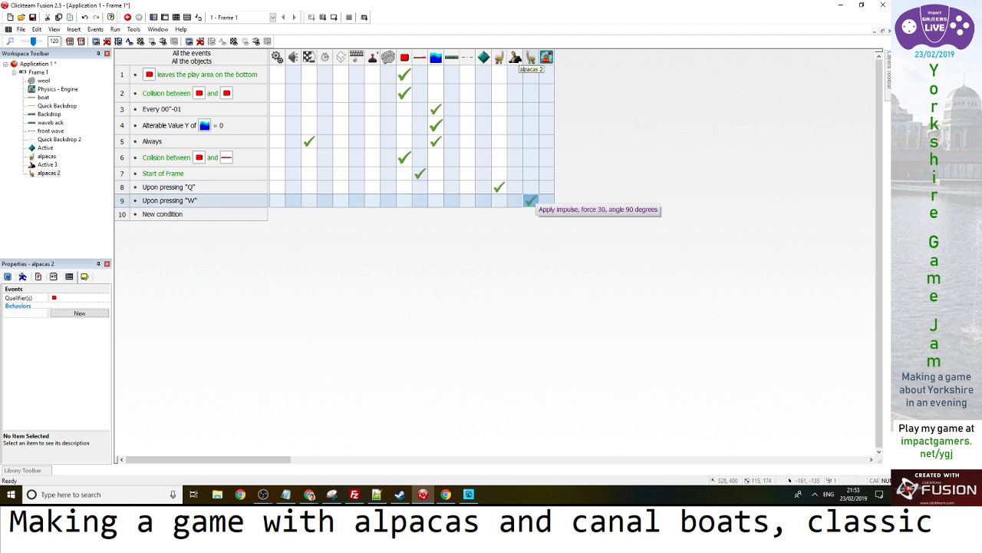
pyautogui.press('F7')
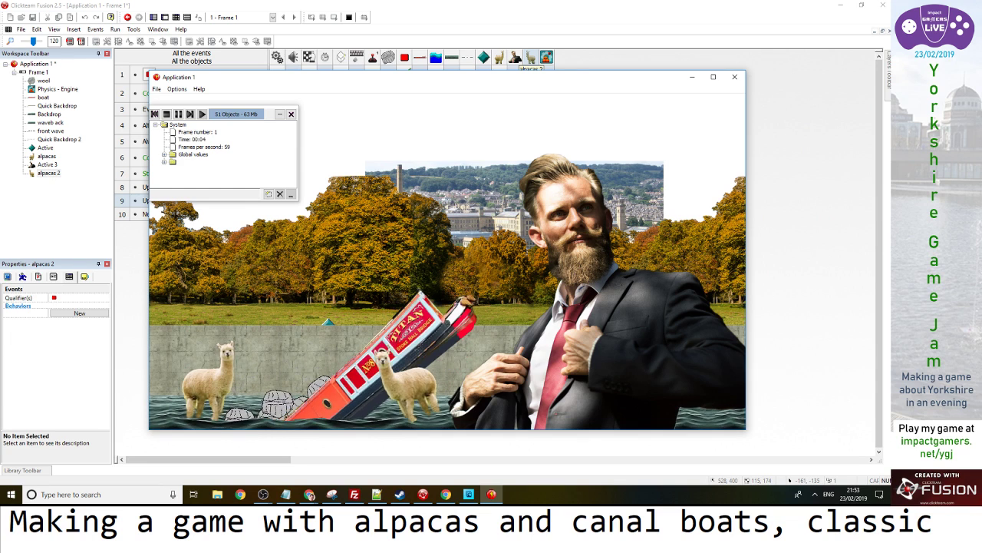
# Close the test run and set the impulse strength applied to the alpacas object in the "Q" key event to 300
pyautogui.click(734, 77)
pyautogui.rightClick(498, 187)
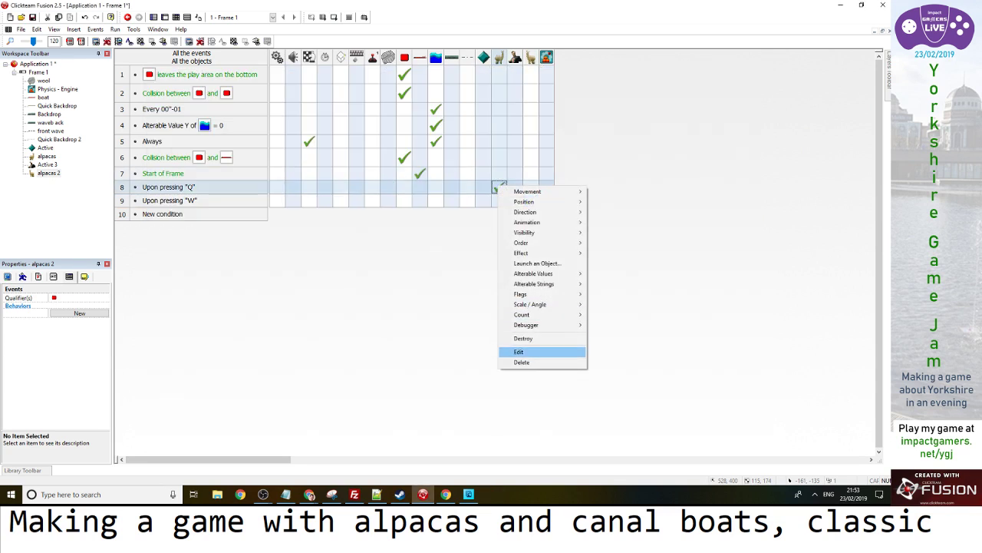
pyautogui.click(522, 352)
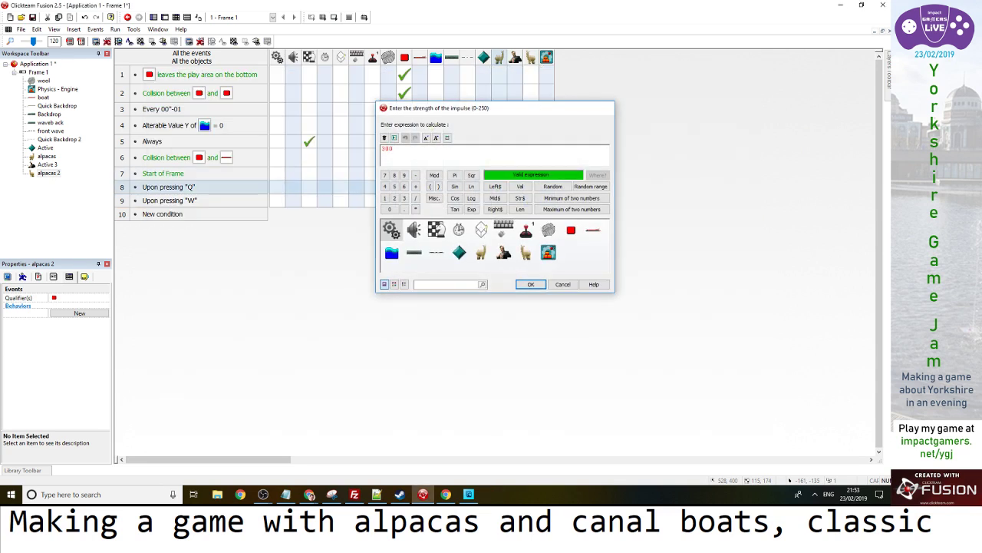
pyautogui.press('Return')
pyautogui.press('Return')
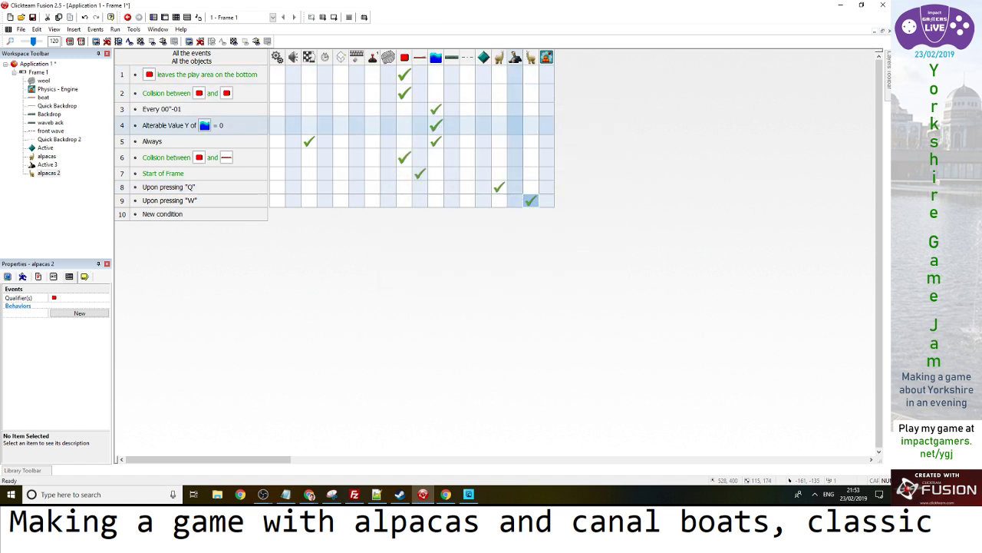
# Change the "Q" and "W" key conditions to Left Arrow and Right Arrow, and test-run the frame
pyautogui.rightClick(191, 189)
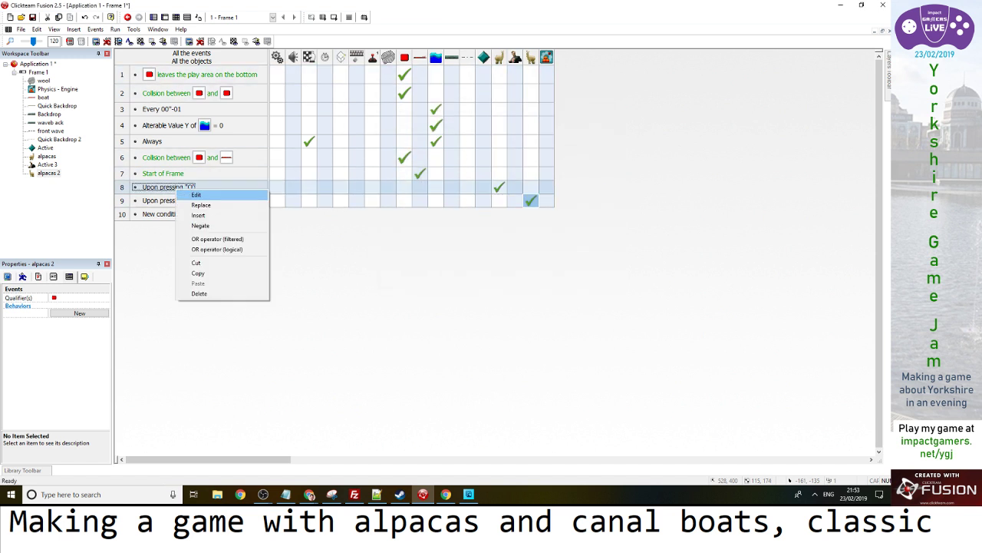
pyautogui.click(204, 195)
pyautogui.press('Left')
pyautogui.rightClick(191, 201)
pyautogui.click(203, 206)
pyautogui.press('Right')
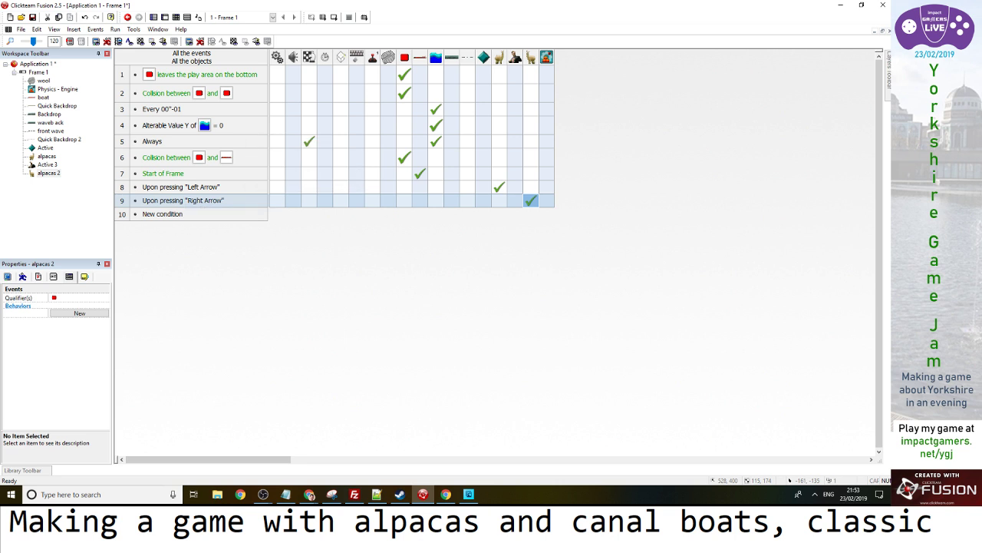
pyautogui.press('F8')
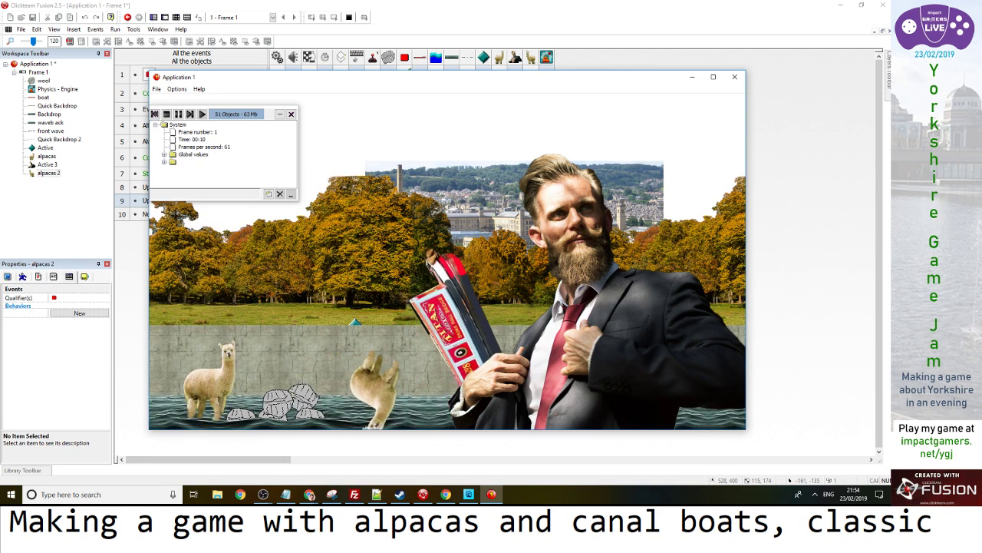
pyautogui.hotkey('alt', 'F4')
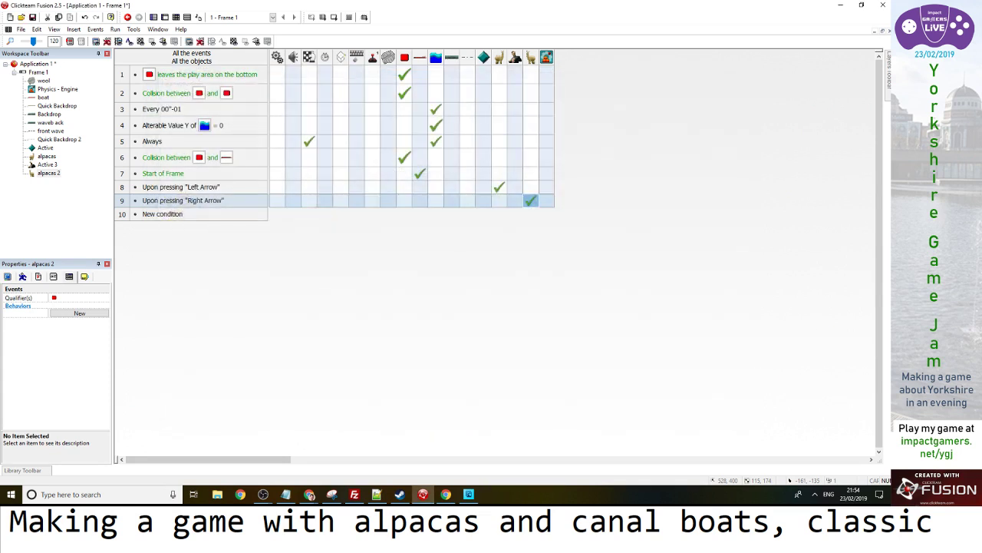
# Add an action to the Always event that brings the front wave object to the front, and test-run the frame
pyautogui.rightClick(468, 142)
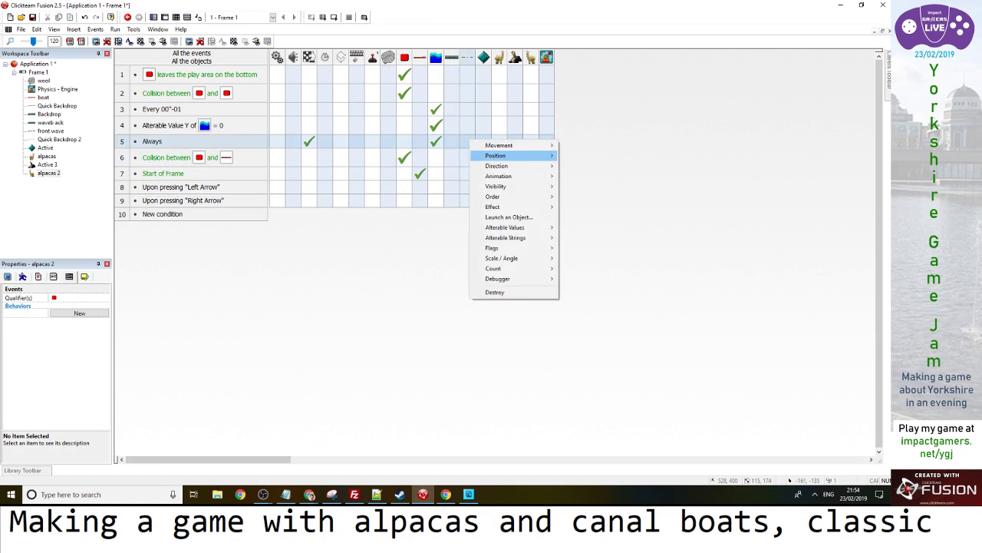
pyautogui.click(588, 197)
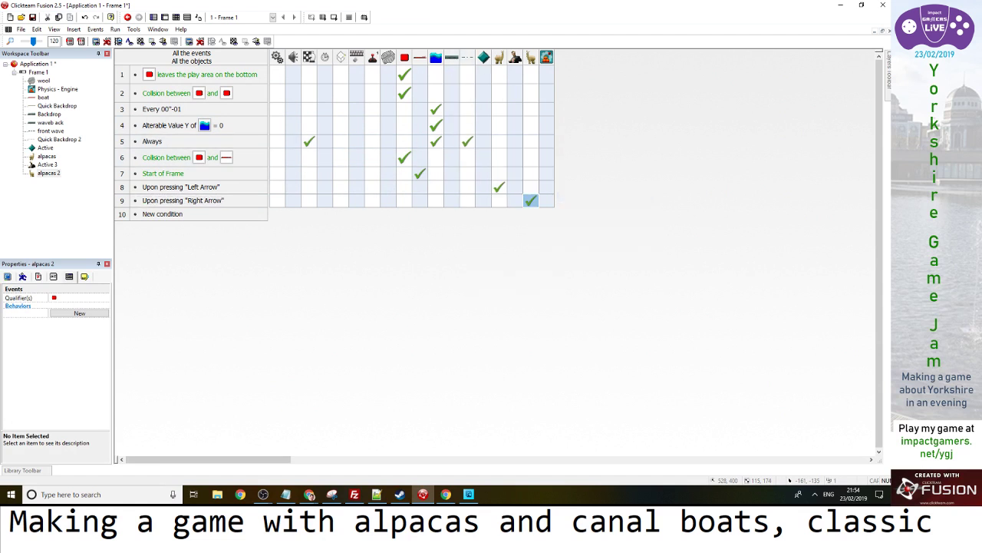
pyautogui.press('F8')
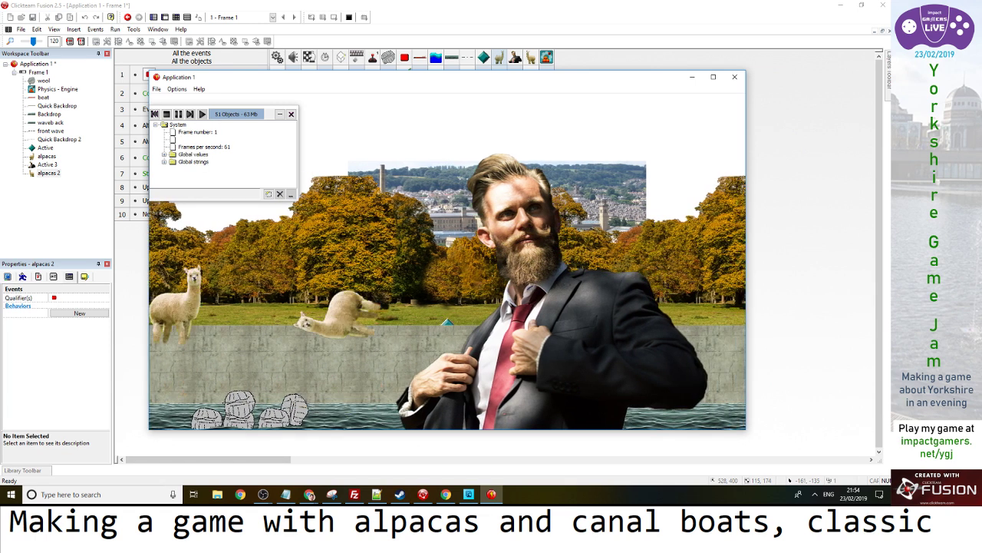
pyautogui.hotkey('alt', 'F4')
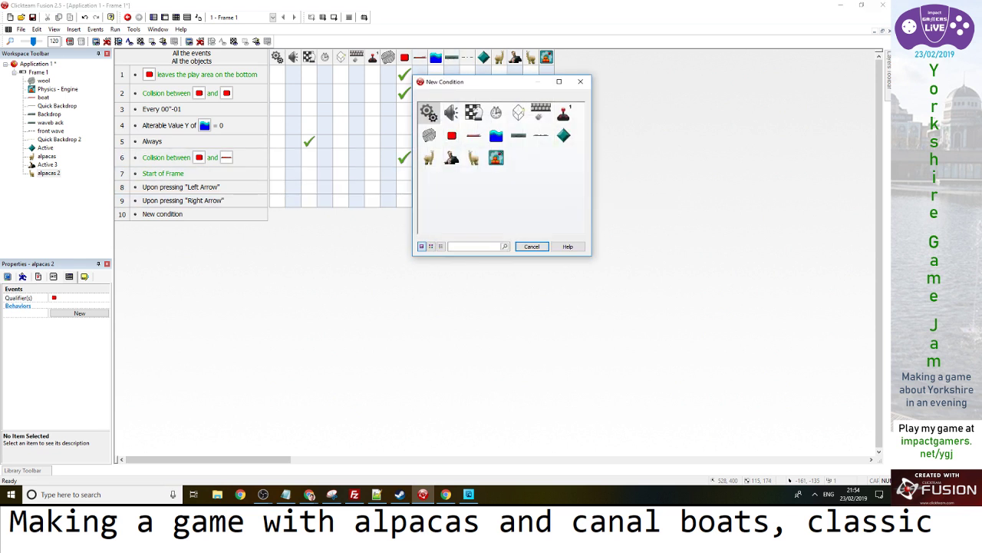
# Add a new event with a collision condition between the alpacas object and the boat
pyautogui.click(429, 158)
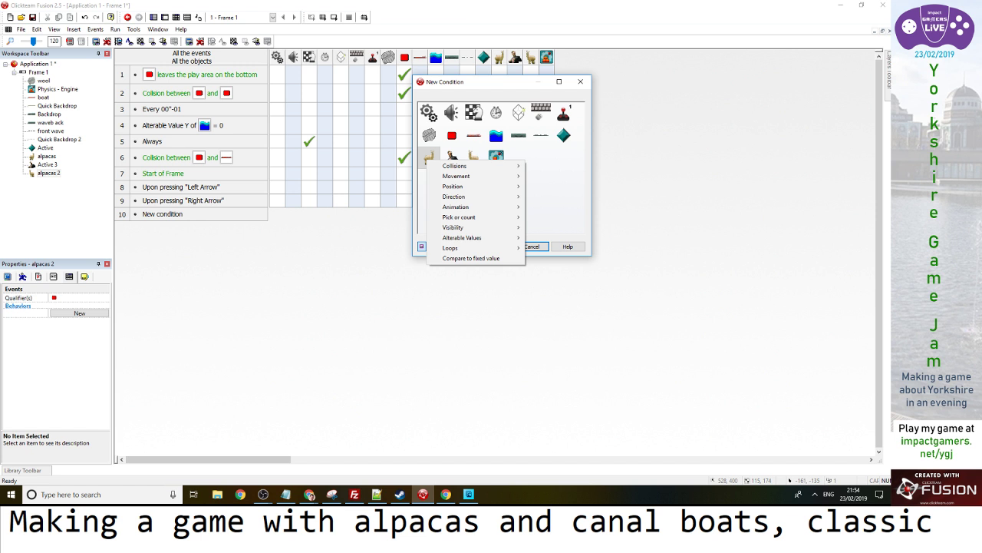
pyautogui.moveTo(459, 166)
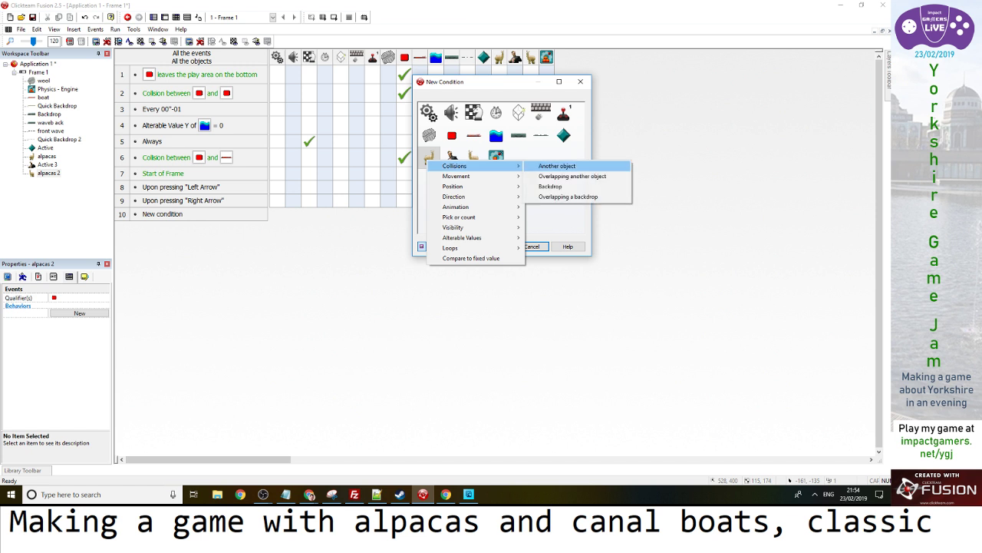
pyautogui.click(556, 165)
pyautogui.doubleClick(472, 110)
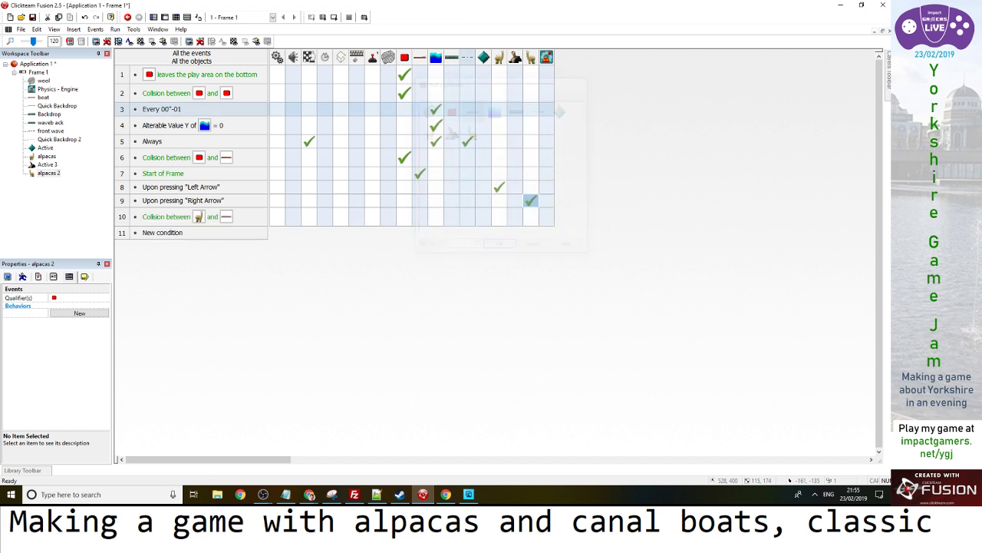
# Duplicate the alpacas and boat collision event and replace alpacas with alpacas 2 in the copy
pyautogui.moveTo(177, 217); pyautogui.dragTo(176, 233)
pyautogui.doubleClick(176, 235)
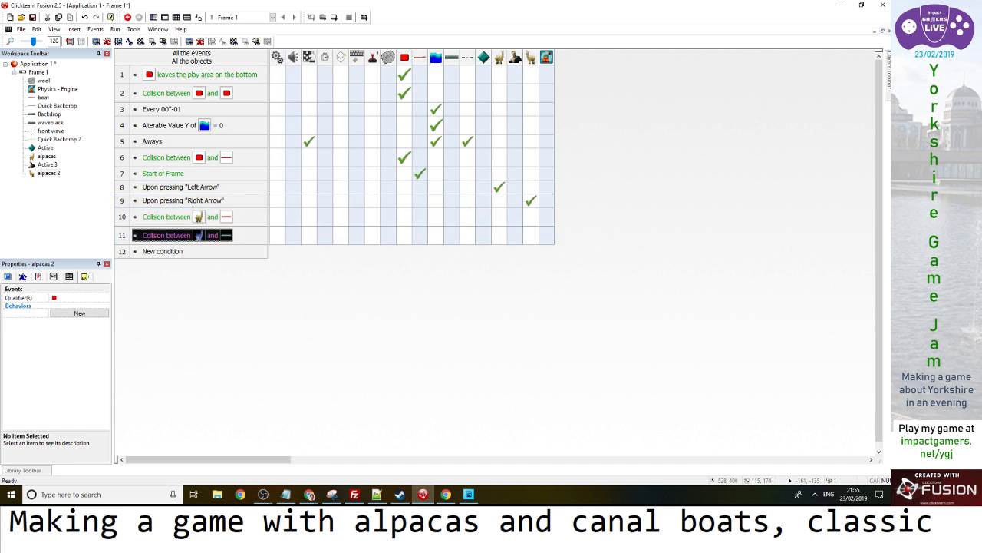
pyautogui.doubleClick(472, 133)
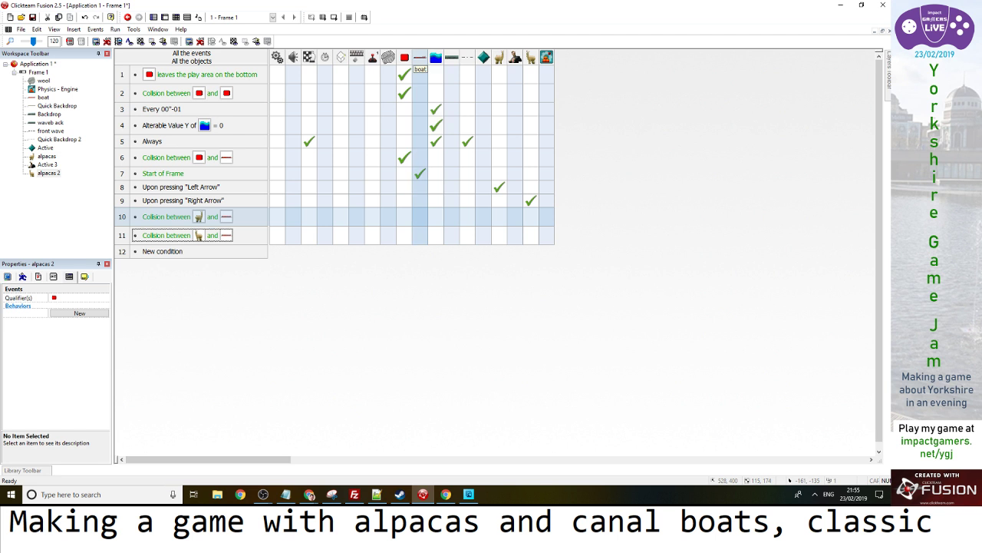
# Apply an angular impulse to the boat in the alpacas collision event, with torque Speed( "alpacas" )
pyautogui.rightClick(422, 216)
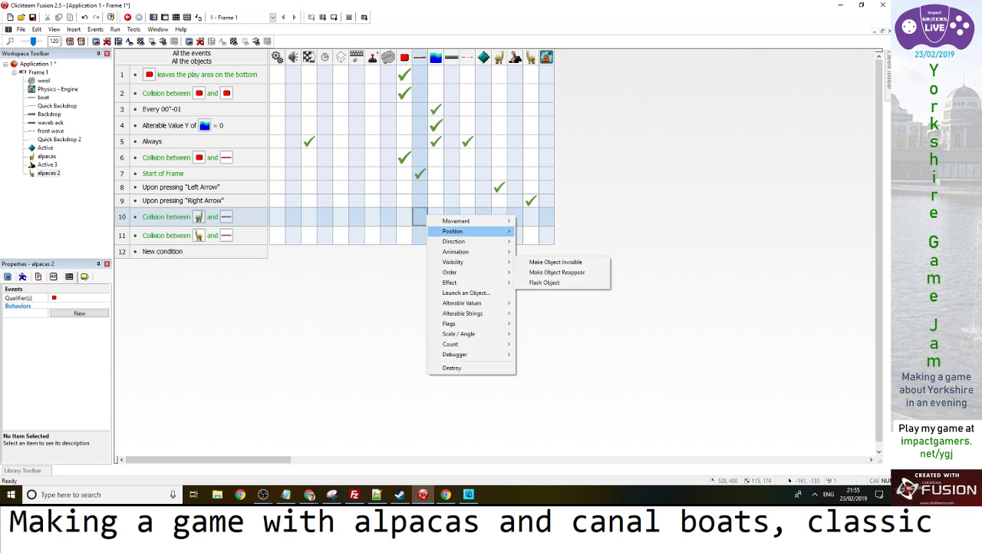
pyautogui.moveTo(475, 220)
pyautogui.moveTo(568, 344)
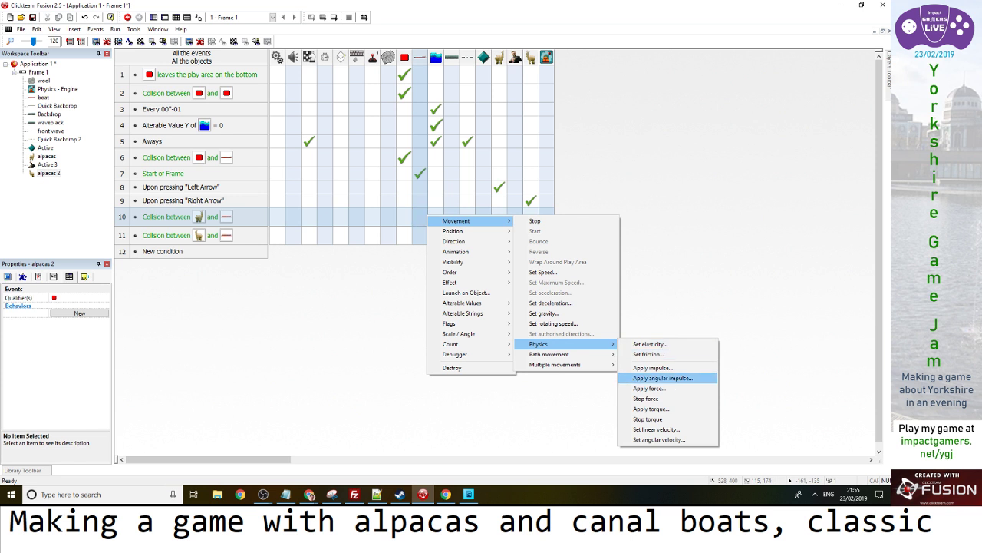
pyautogui.click(663, 378)
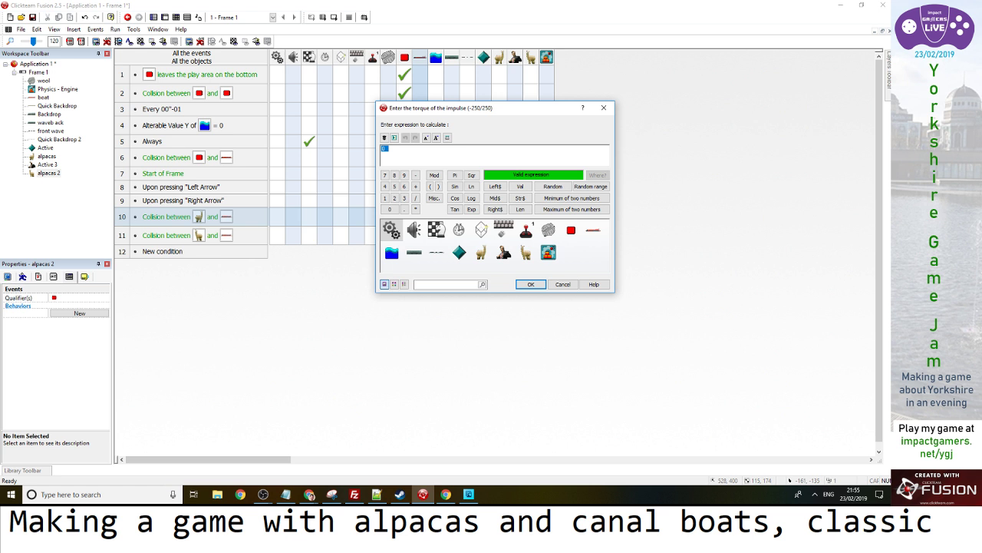
pyautogui.click(481, 252)
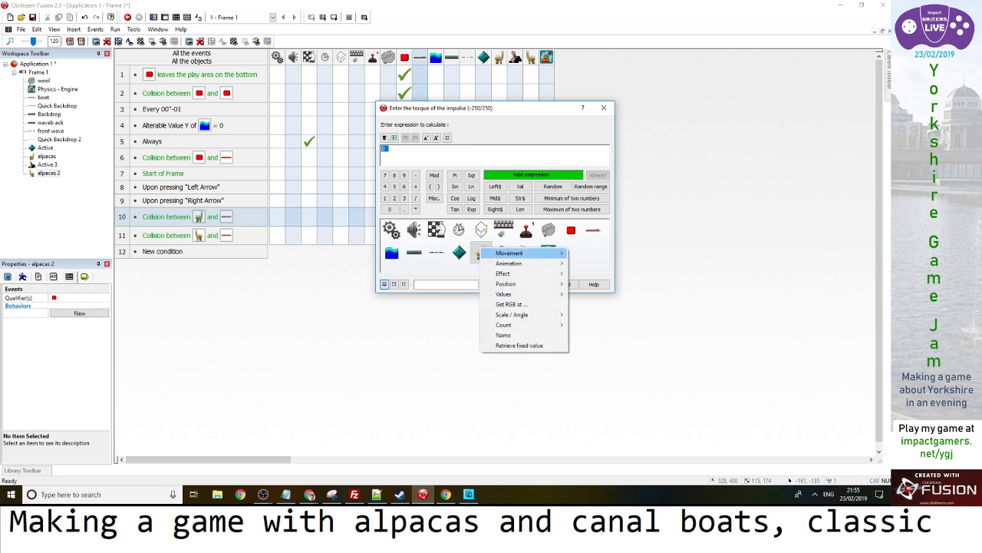
pyautogui.moveTo(510, 253)
pyautogui.click(590, 254)
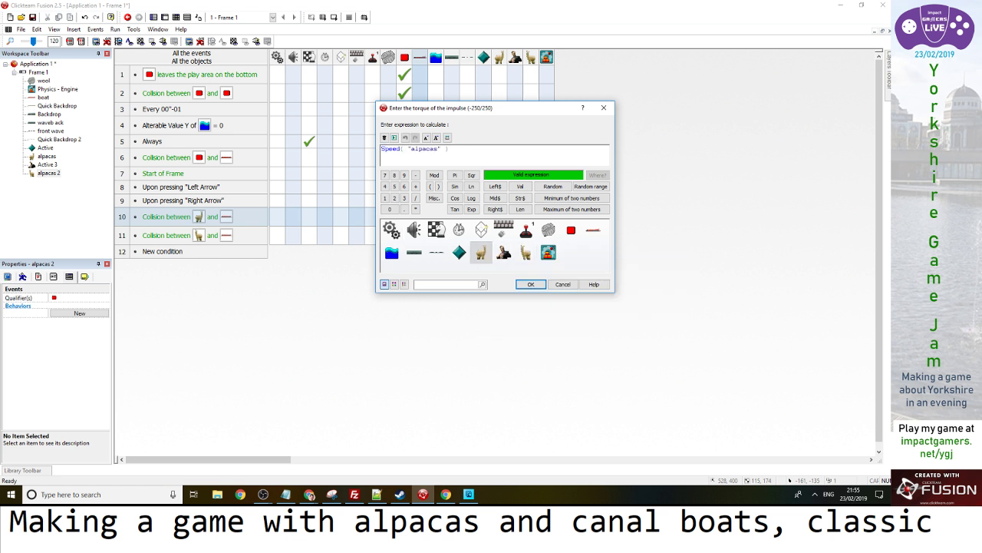
pyautogui.click(530, 284)
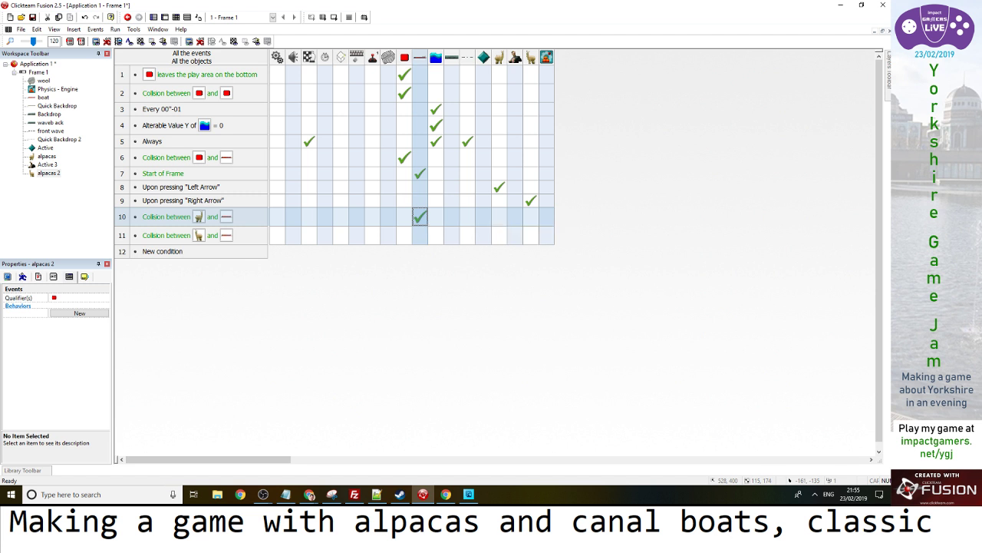
# Set the boat's angular impulse torque in the alpacas 2 collision event to Speed( "alpacas 2" )
pyautogui.rightClick(419, 235)
pyautogui.click(442, 399)
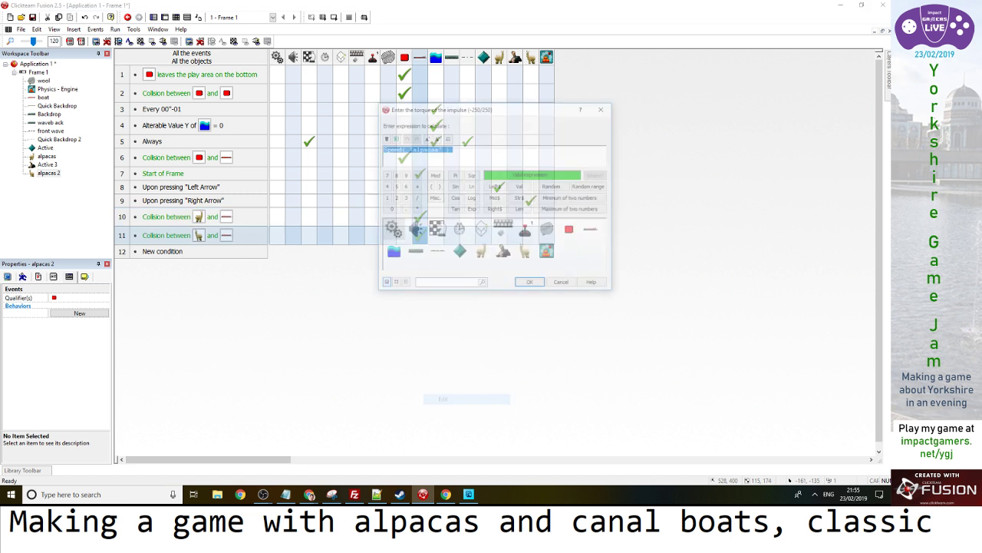
pyautogui.click(438, 150)
pyautogui.write('2')
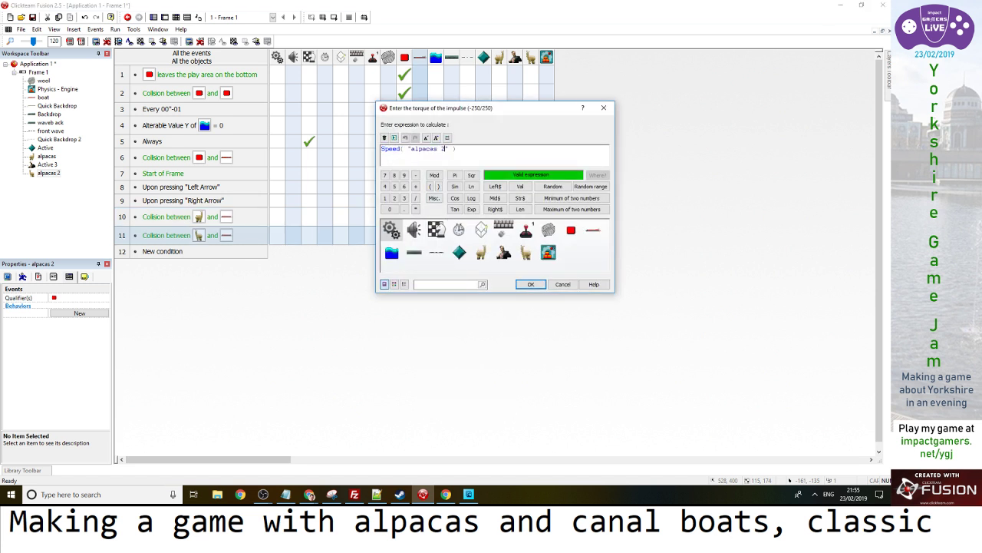
pyautogui.press('Return')
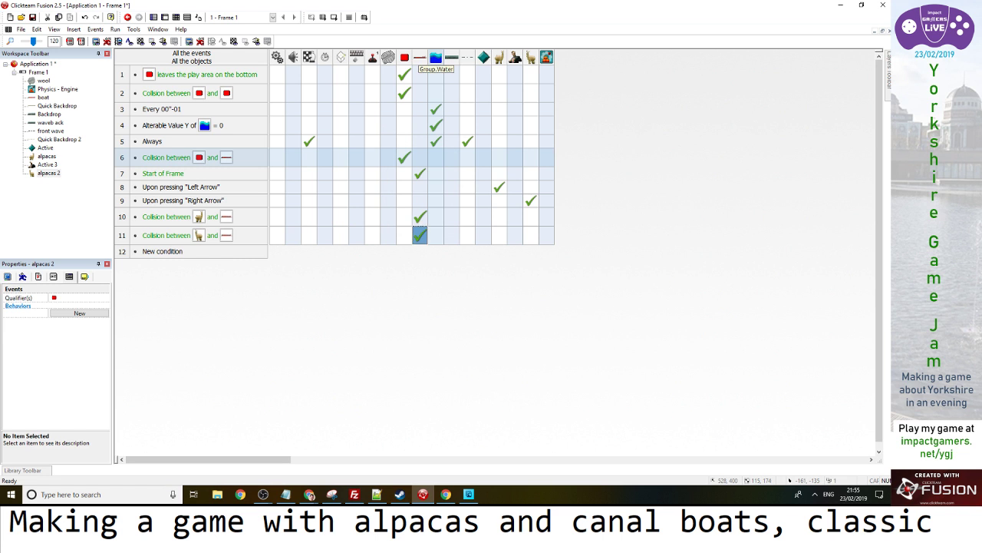
pyautogui.rightClick(419, 215)
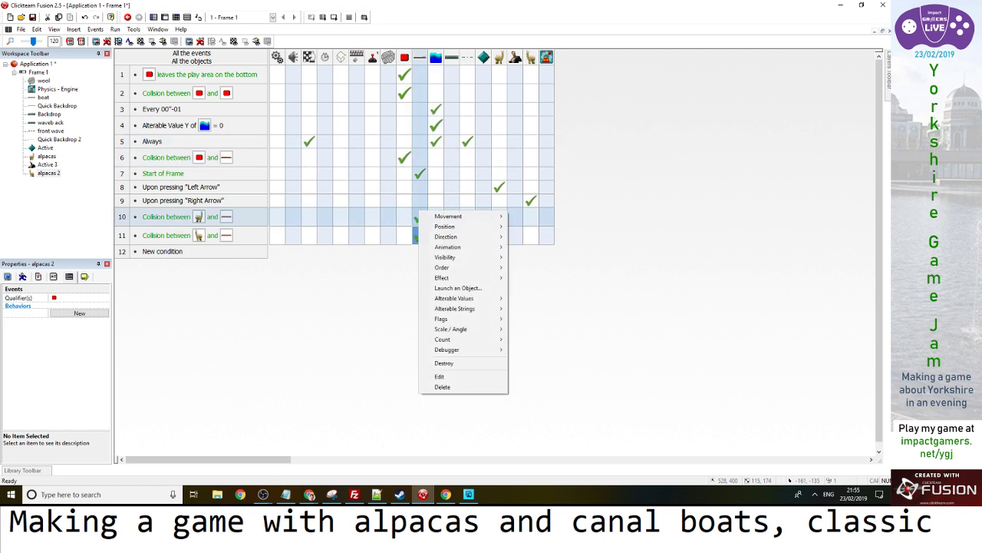
pyautogui.click(439, 376)
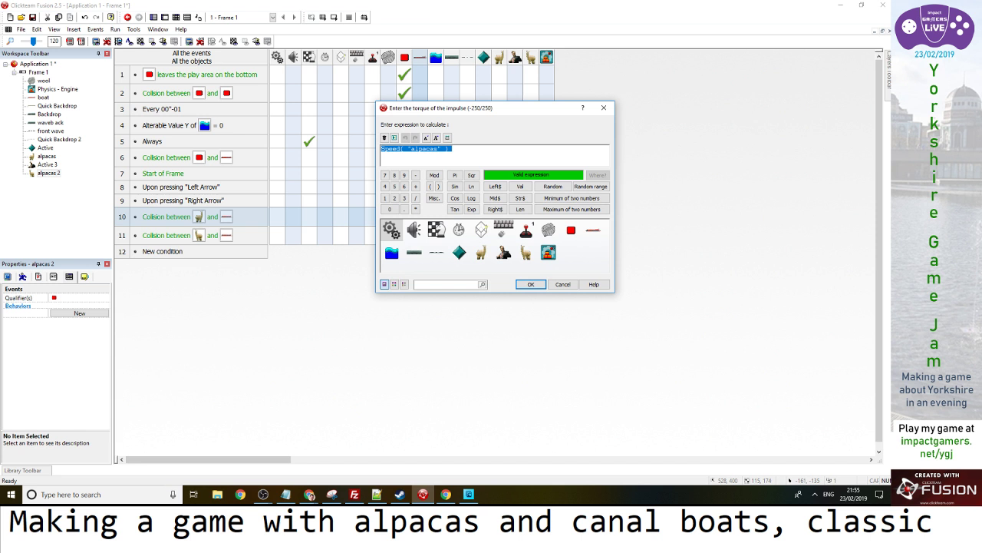
pyautogui.press('Return')
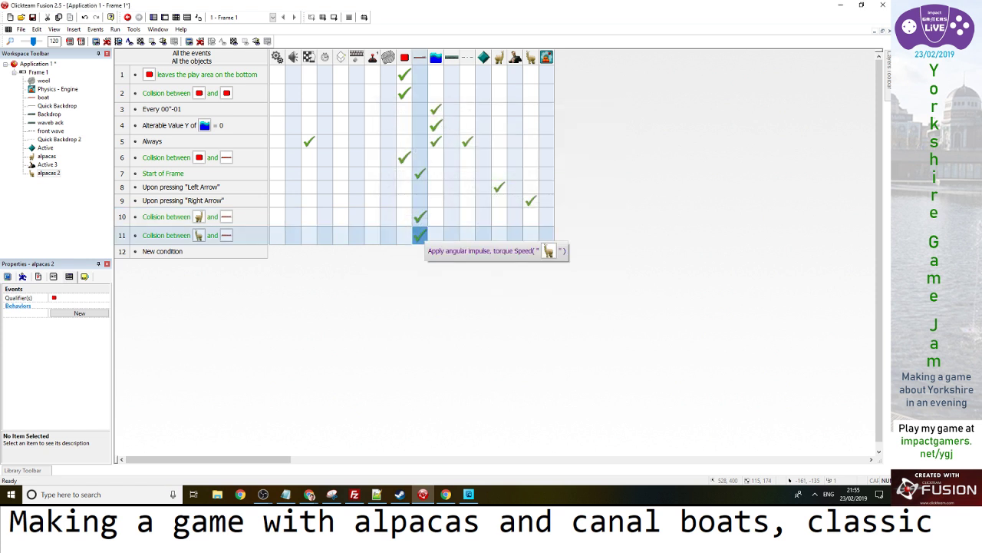
# Set the boat's torque in the alpacas 2 collision event to Speed( "alpacas 2" ) * -1 and test-run the frame
pyautogui.rightClick(420, 235)
pyautogui.click(445, 403)
pyautogui.click(465, 149)
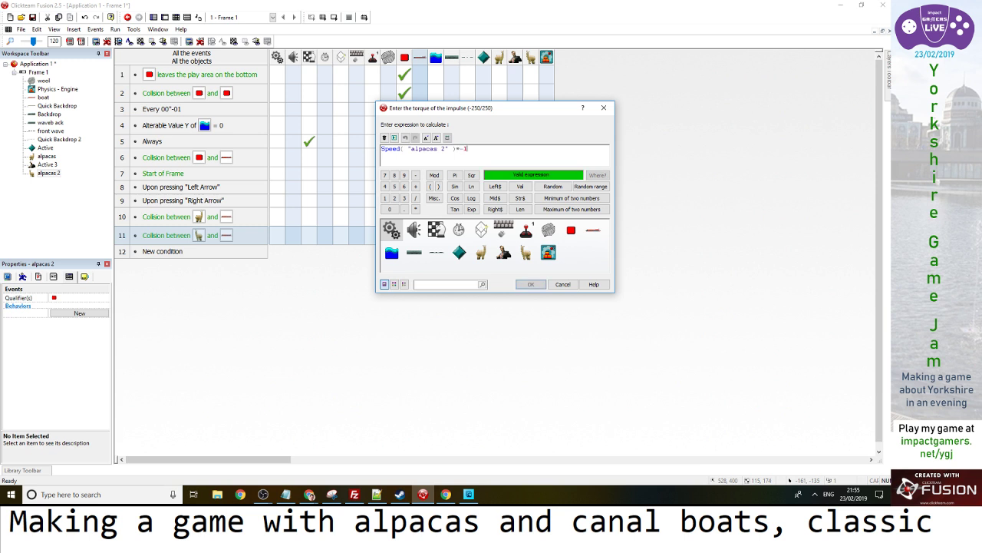
pyautogui.click(530, 284)
pyautogui.click(322, 17)
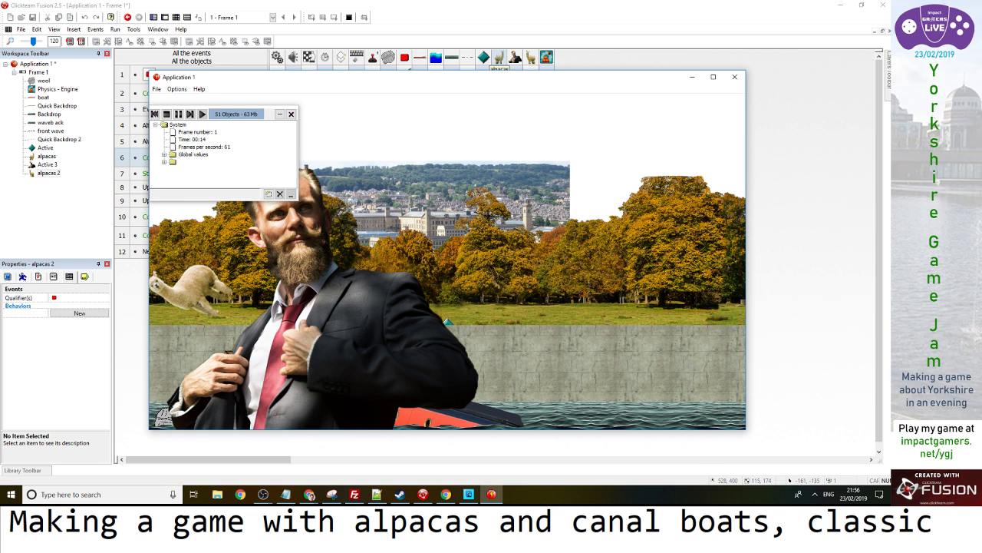
pyautogui.hotkey('alt', 'F4')
# Set the boat's collision torques to Speed( "alpacas" ) * 1000 in event 10 and Speed( "alpacas 2" ) * -1000 in event 11
pyautogui.press('F8')
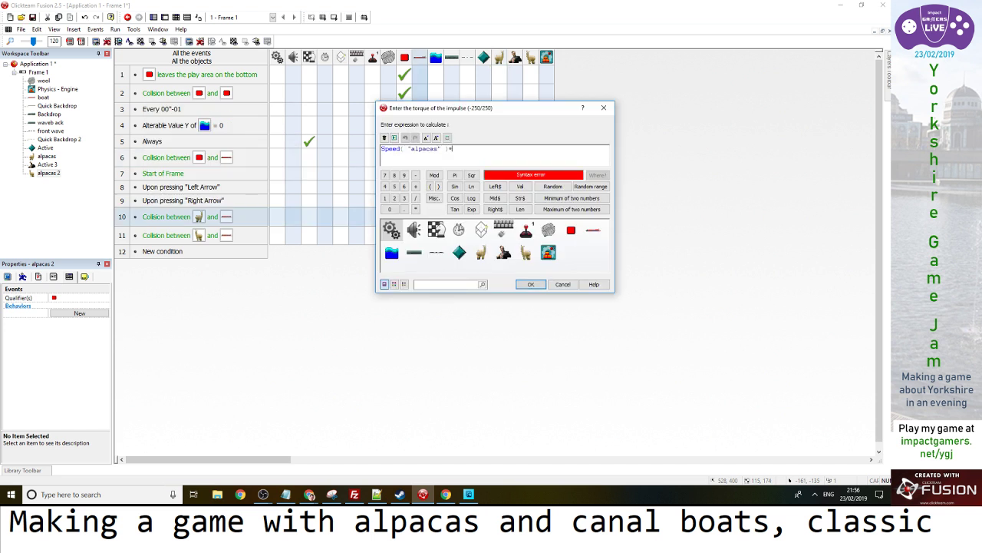
pyautogui.press('Return')
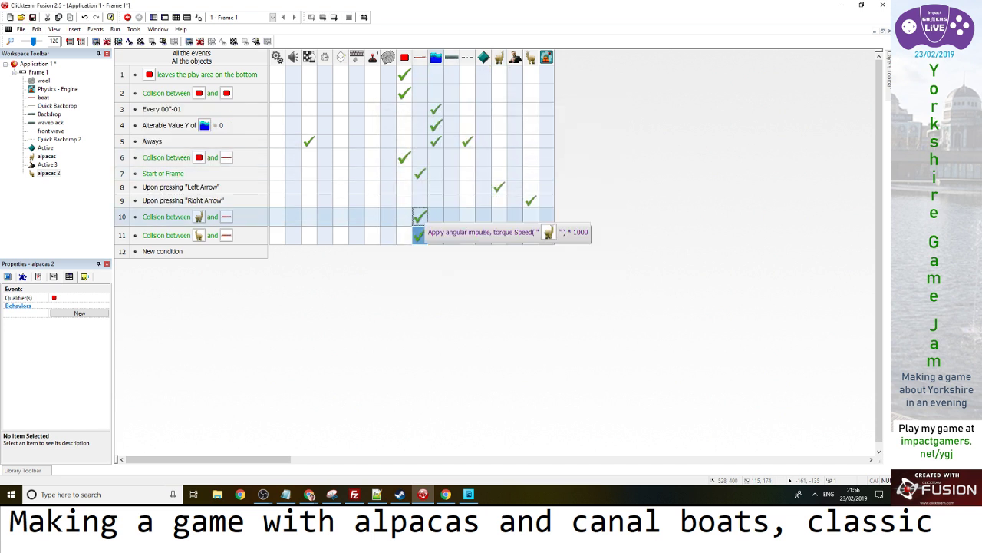
pyautogui.rightClick(422, 236)
pyautogui.click(443, 402)
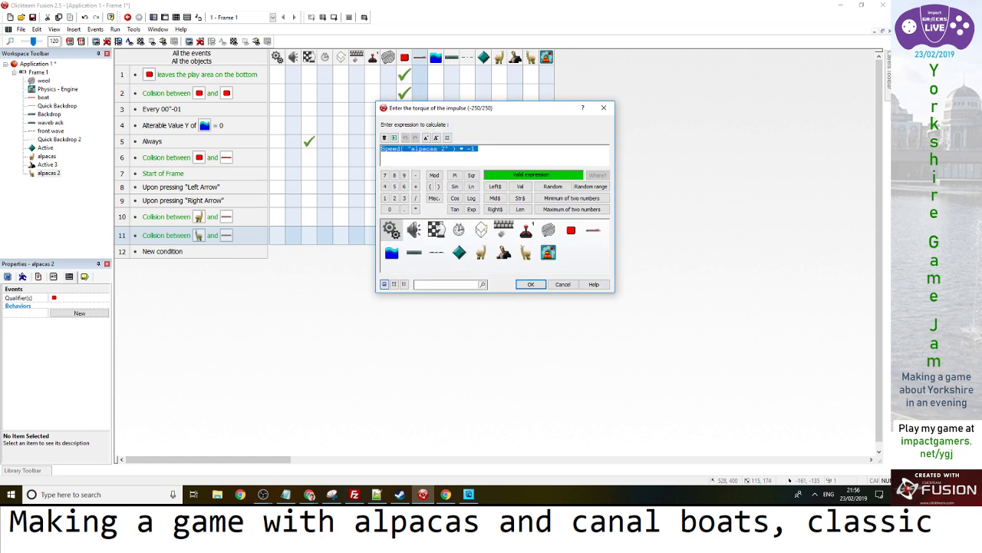
pyautogui.click(475, 148)
pyautogui.write('000')
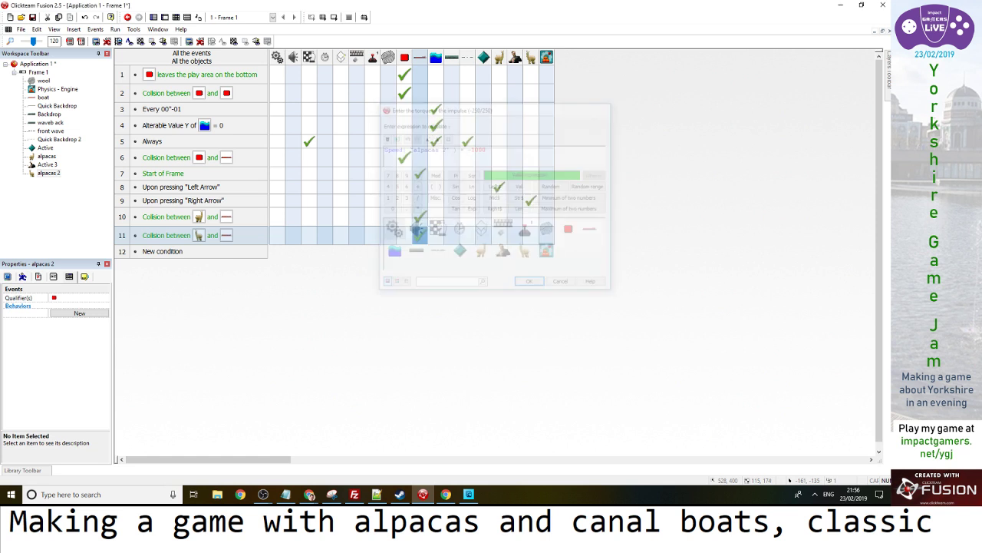
pyautogui.press('Return')
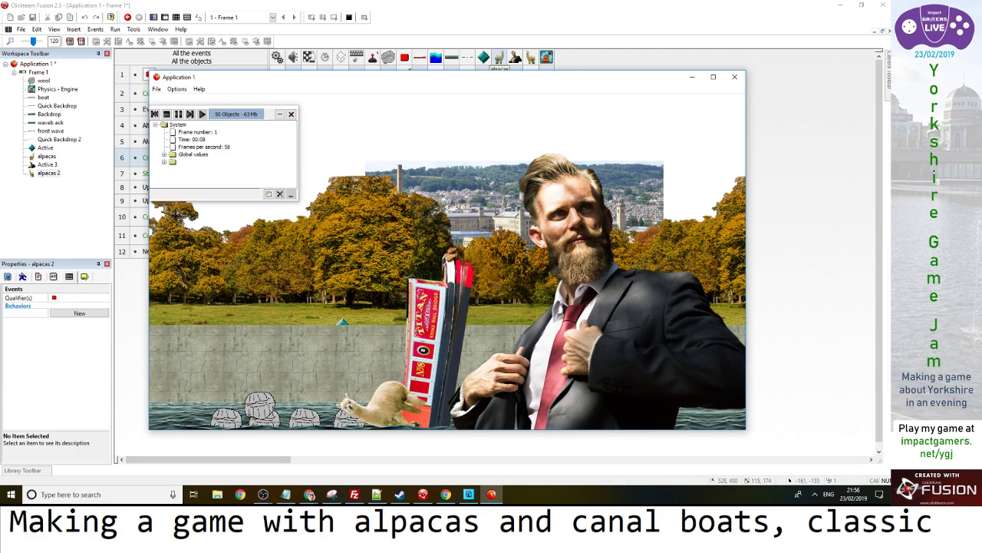
# Close the test run and replace the caption text with "I haven't fixed rotation yet (FF till I have)"
pyautogui.hotkey('alt', 'F4')
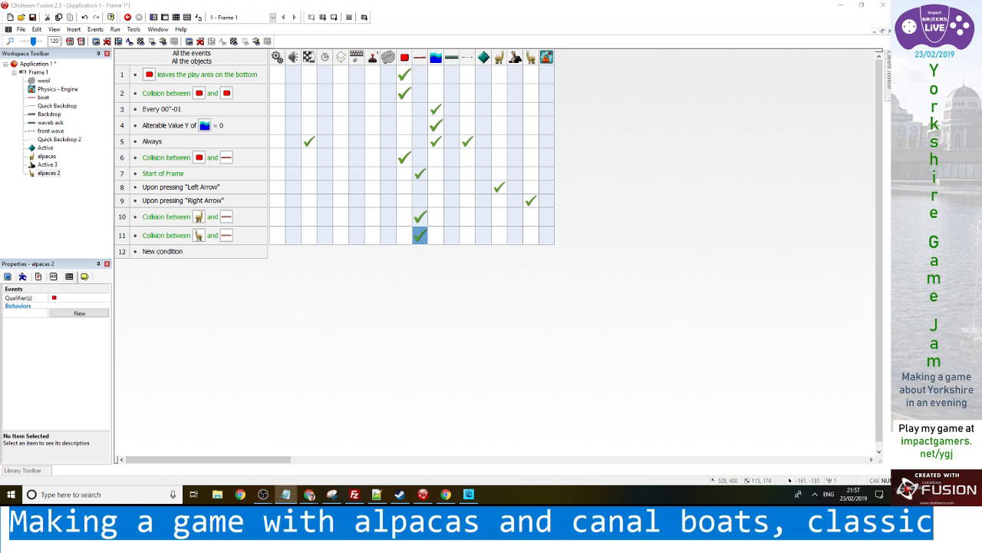
pyautogui.write("I haven't fi")
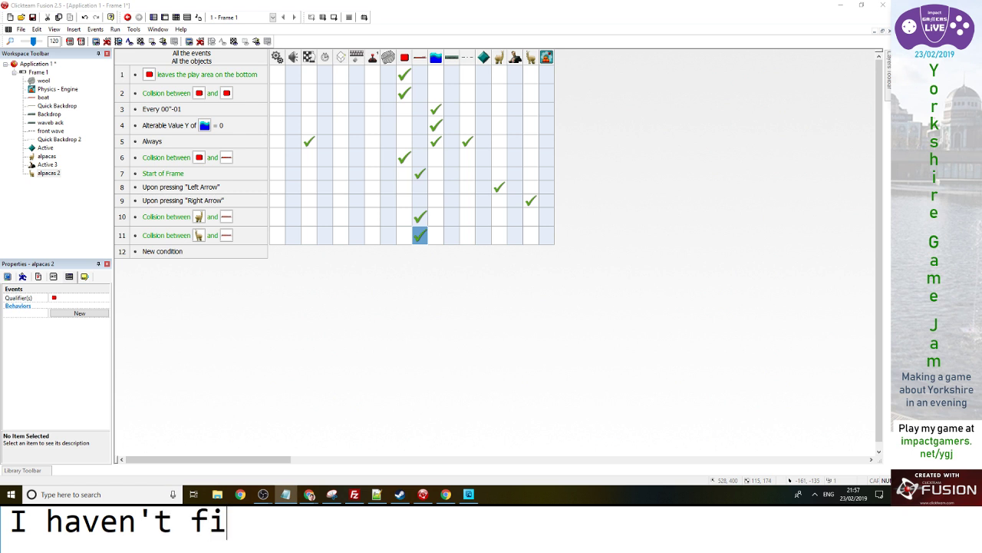
pyautogui.write('xed rotat')
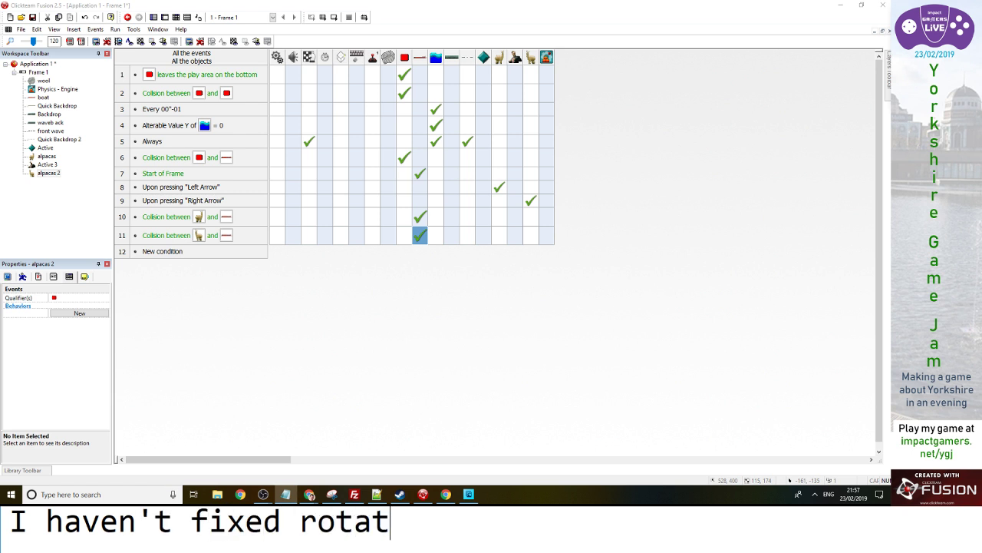
pyautogui.write('ion yet')
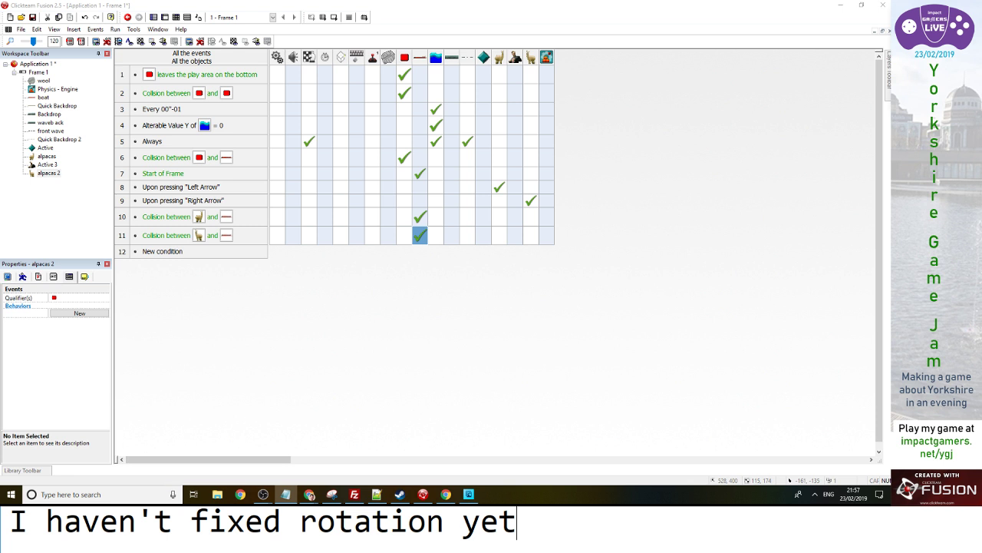
pyautogui.write(' (FF')
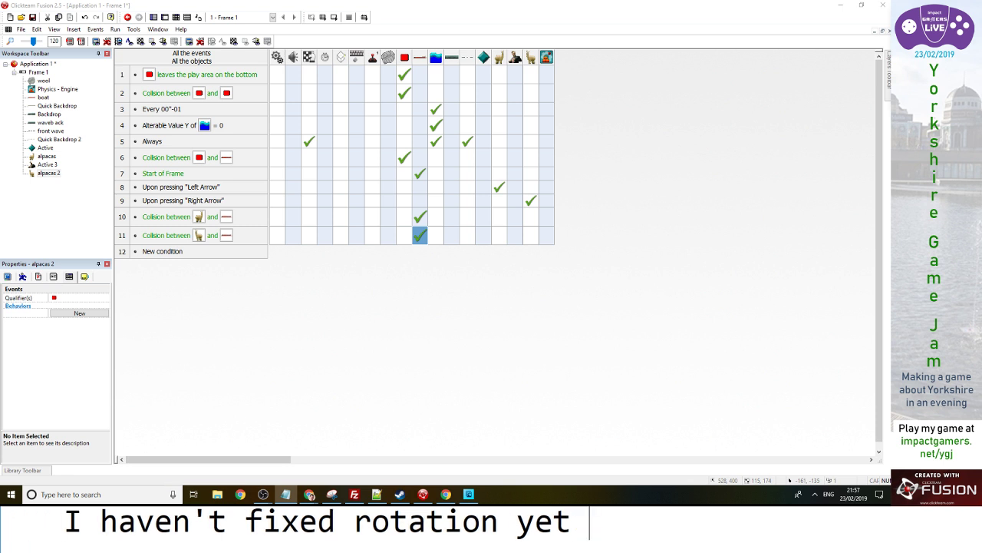
pyautogui.write(' till ')
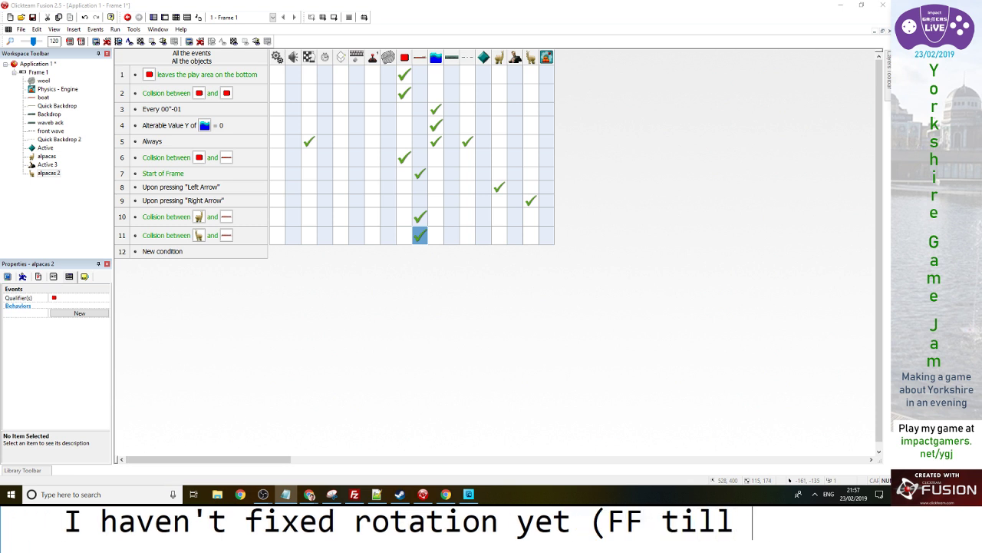
pyautogui.write('I have)')
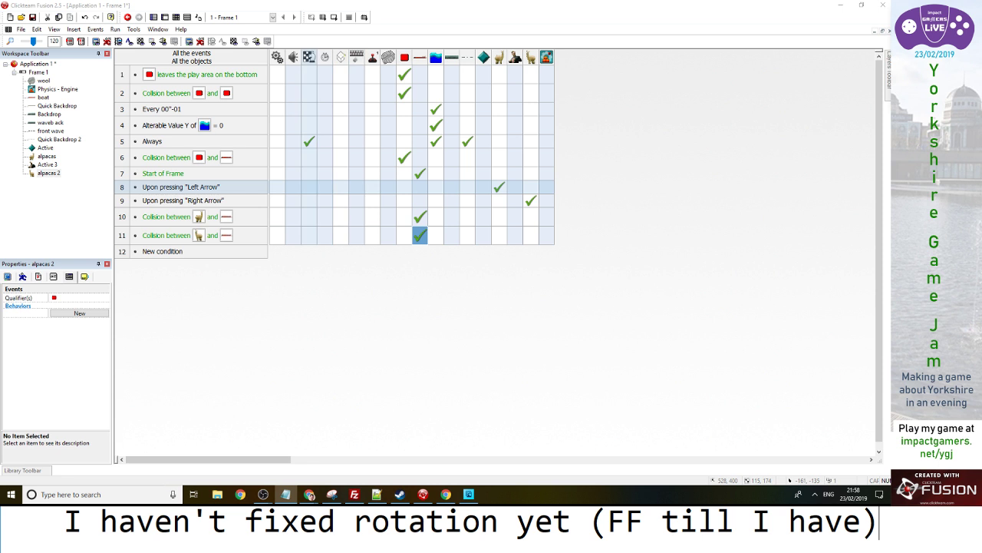
# Open the frame layout, test-run the frame to check the boat's rotation, and close the run
pyautogui.moveTo(420, 234)
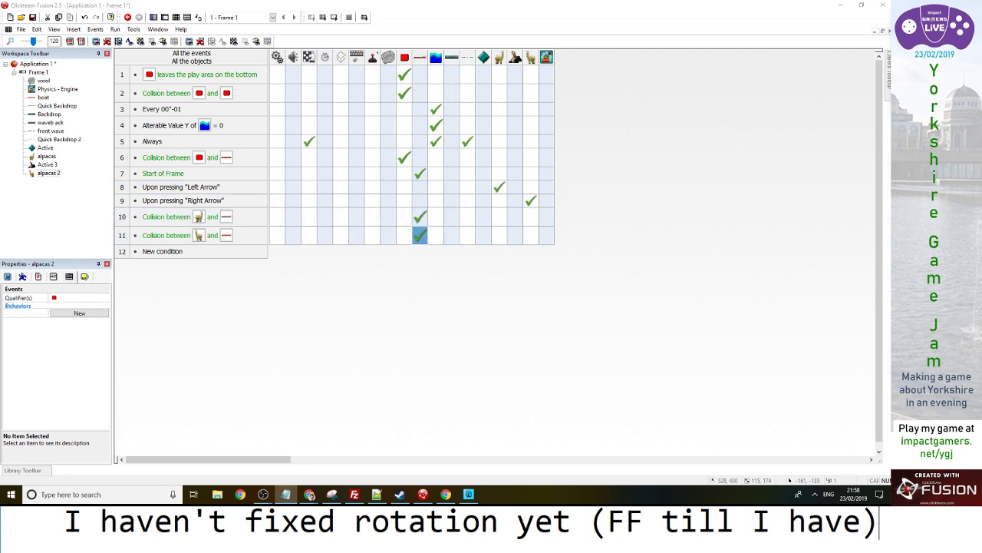
pyautogui.click(165, 17)
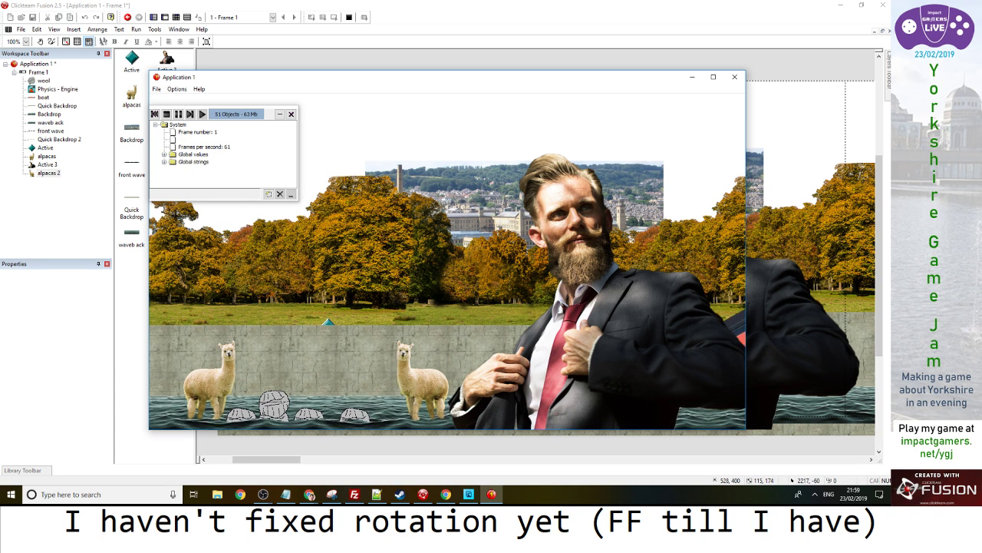
pyautogui.click(136, 523)
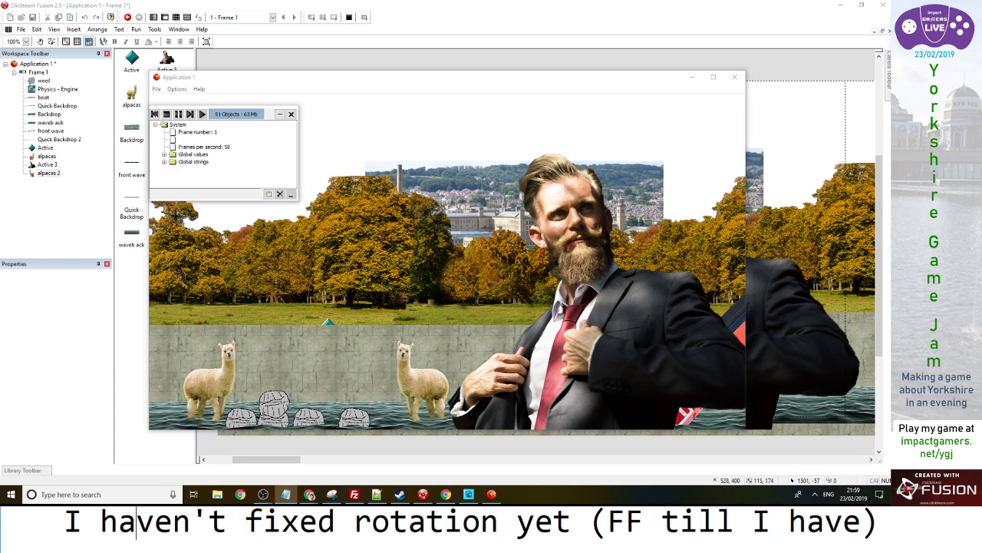
pyautogui.hotkey('ctrl', 'a')
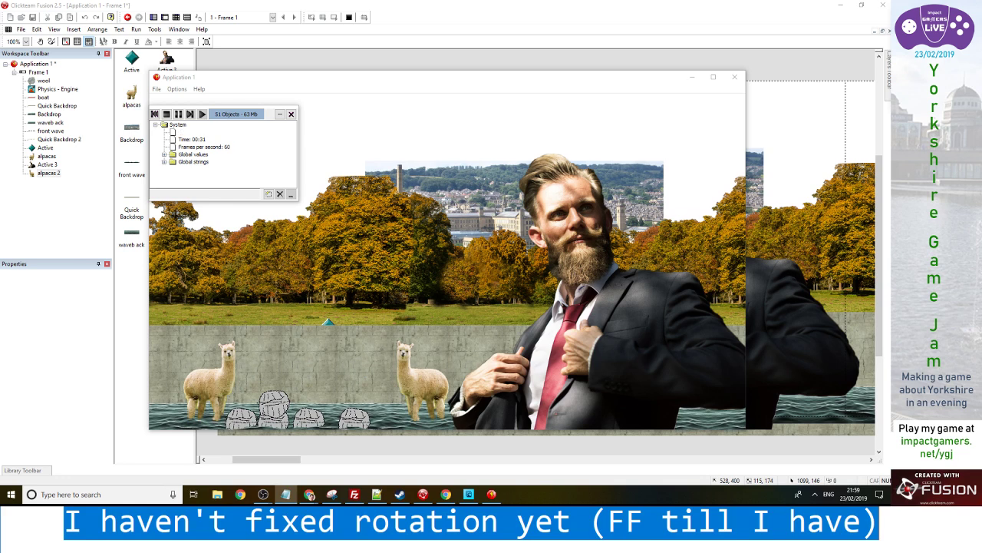
pyautogui.click(735, 77)
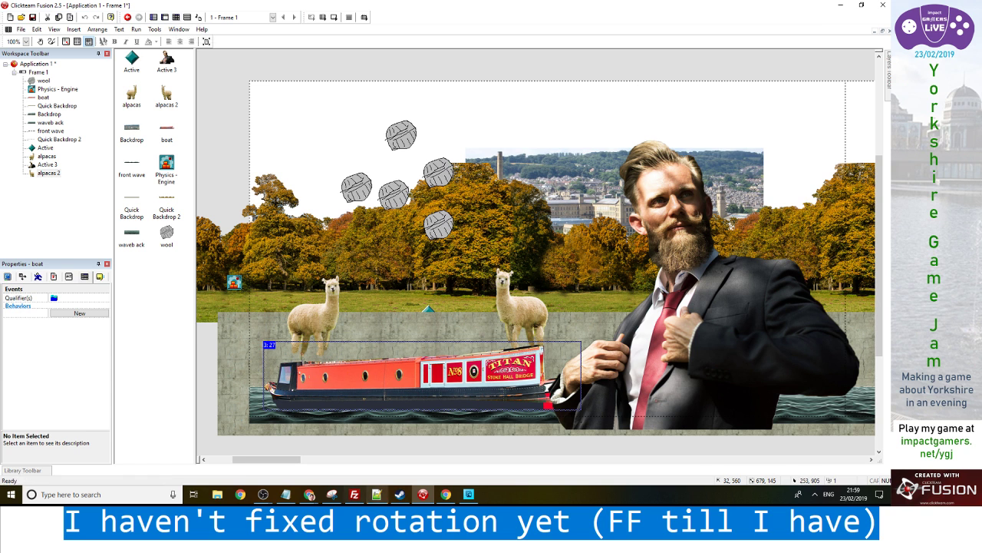
# Set the boat's angular deceleration to 10 in its movement properties and test-run the frame
pyautogui.click(37, 277)
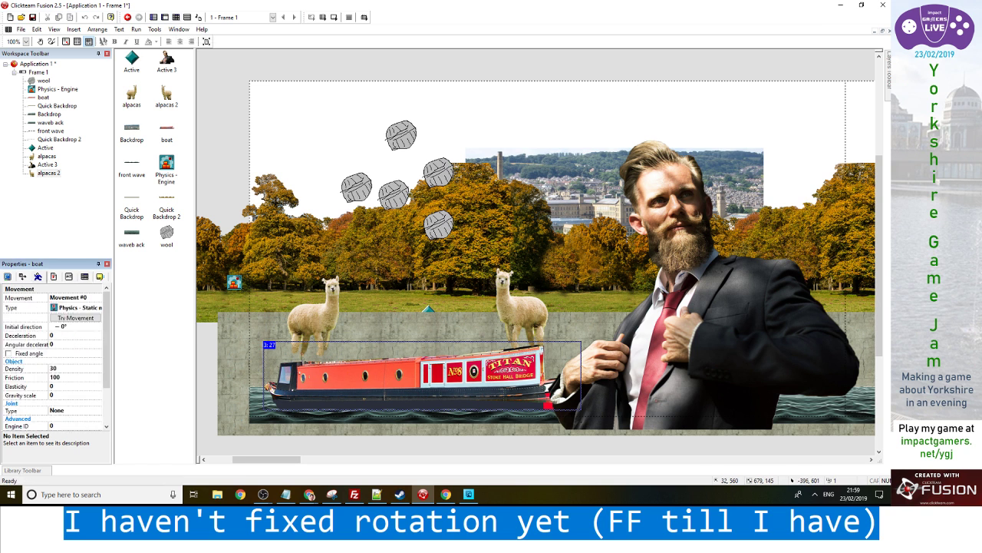
pyautogui.scroll(-2, 56, 357)
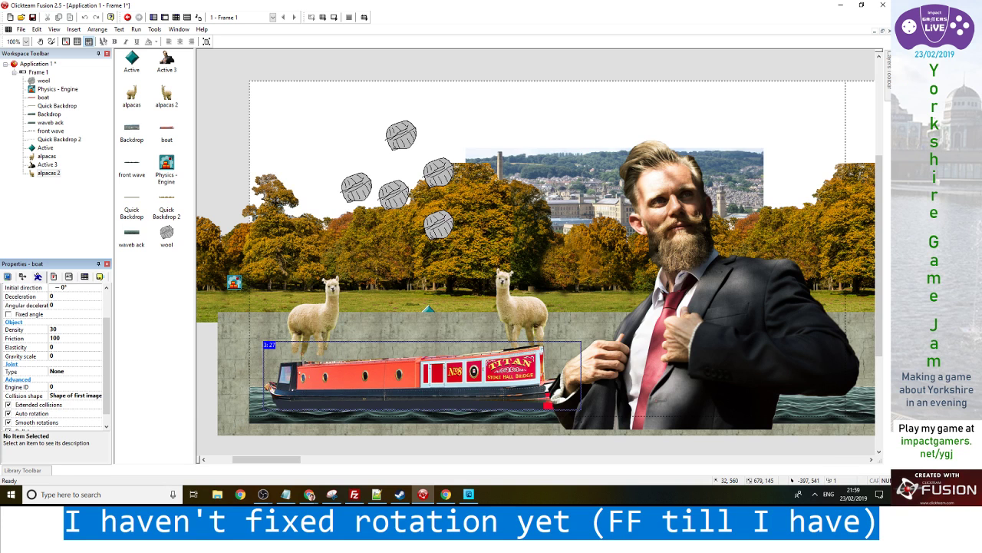
pyautogui.scroll(1, 57, 356)
pyautogui.click(66, 315)
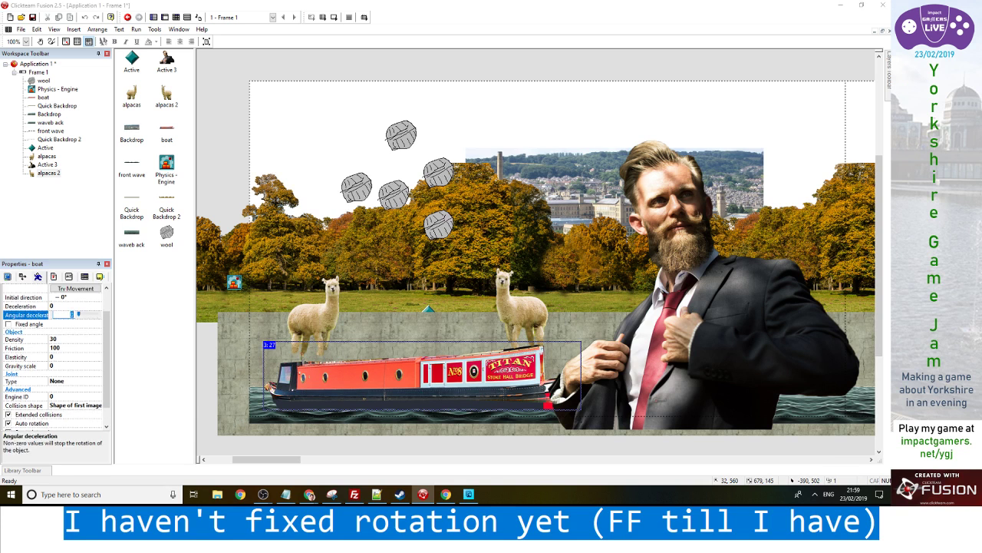
pyautogui.write('10')
pyautogui.press('Return')
pyautogui.press('F8')
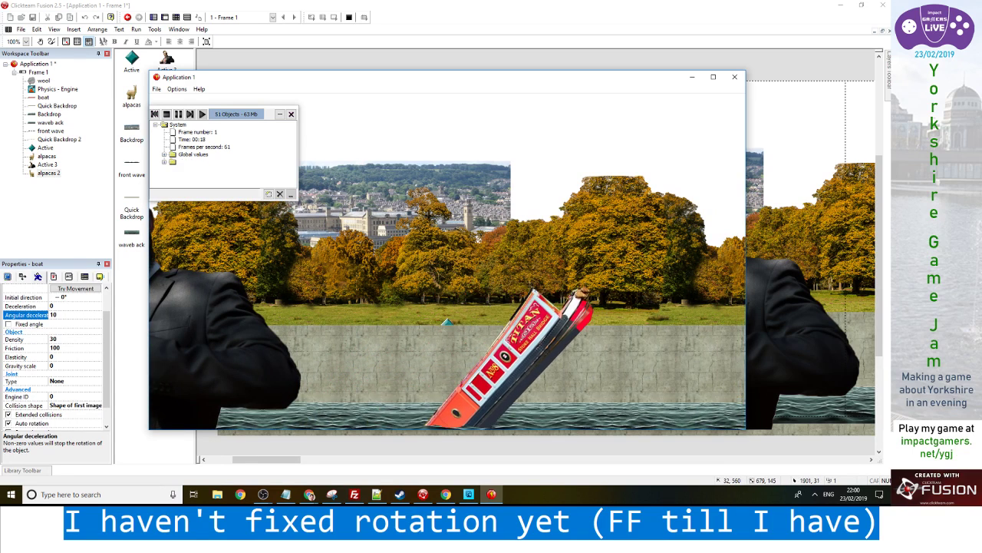
pyautogui.hotkey('alt', 'F4')
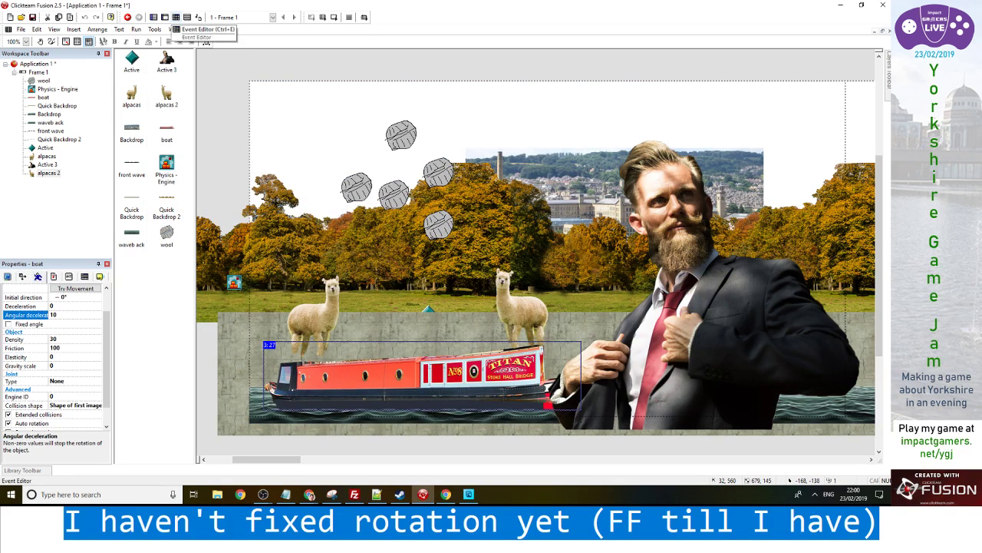
pyautogui.click(175, 29)
pyautogui.doubleClick(162, 251)
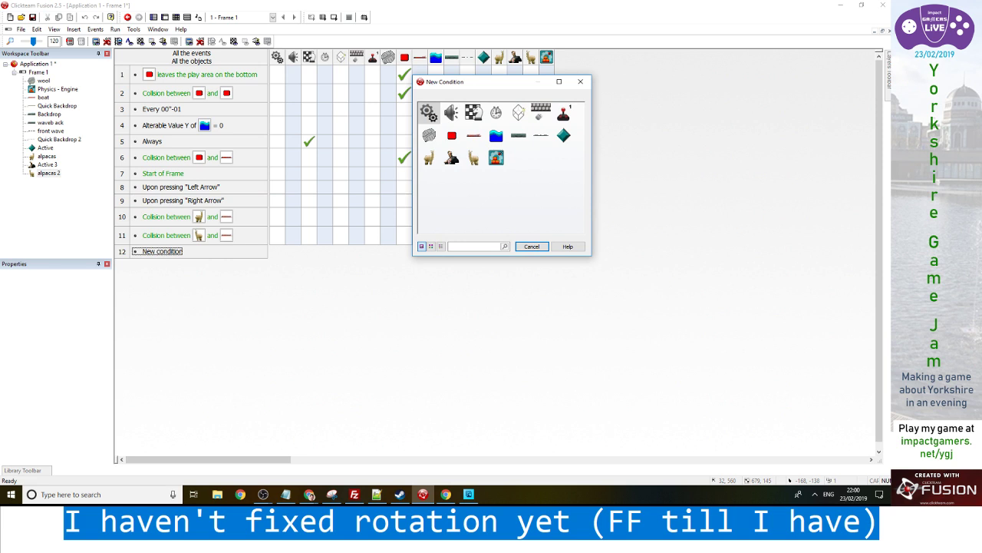
pyautogui.click(532, 246)
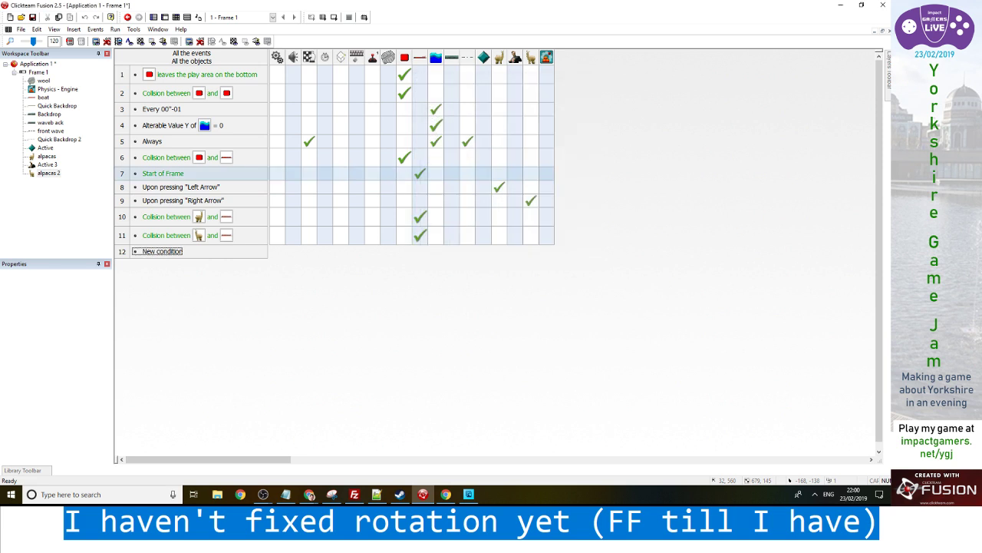
pyautogui.hotkey('ctrl', 'm')
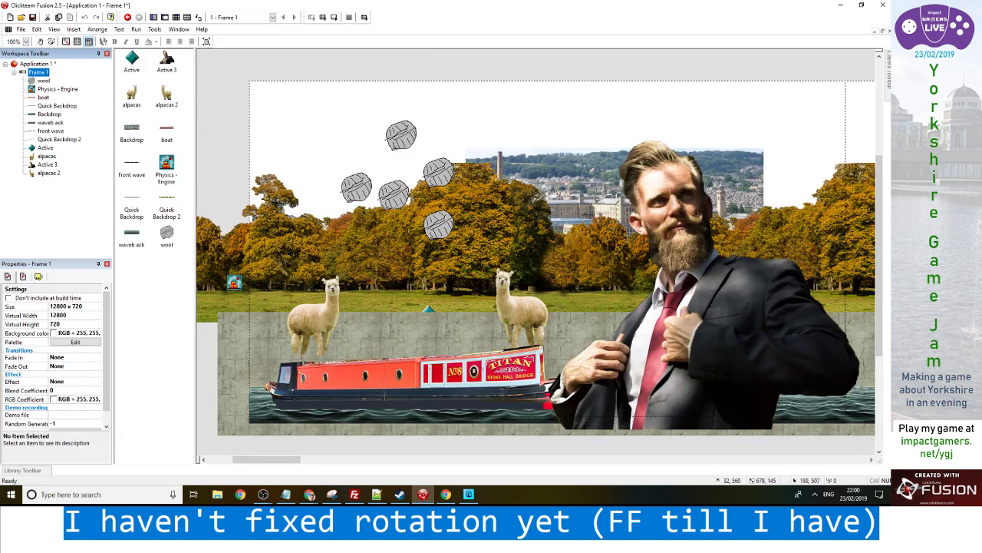
# Add the Animals qualifier to both alpaca objects alongside Obstacles
pyautogui.keyDown('shift'); pyautogui.click(521, 307); pyautogui.keyUp('shift')
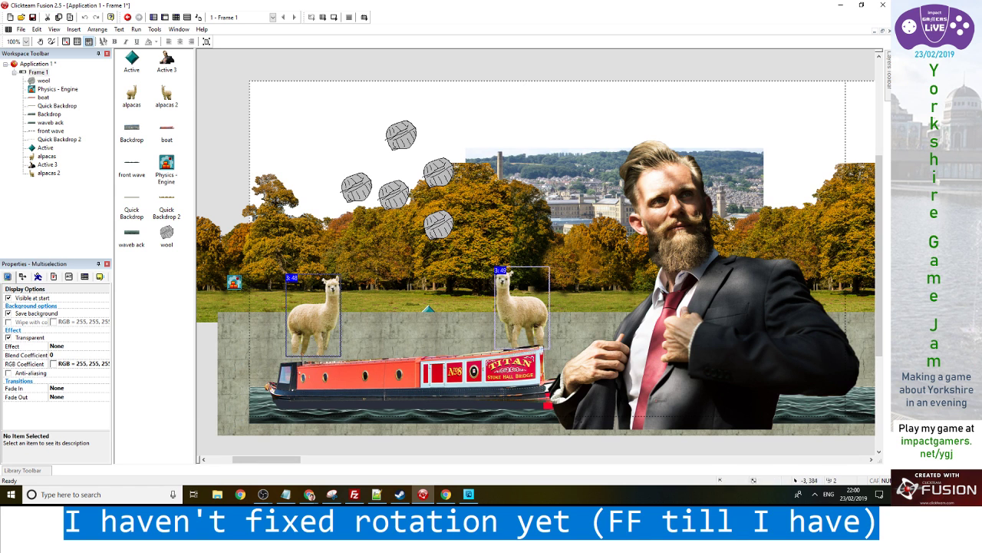
pyautogui.click(100, 276)
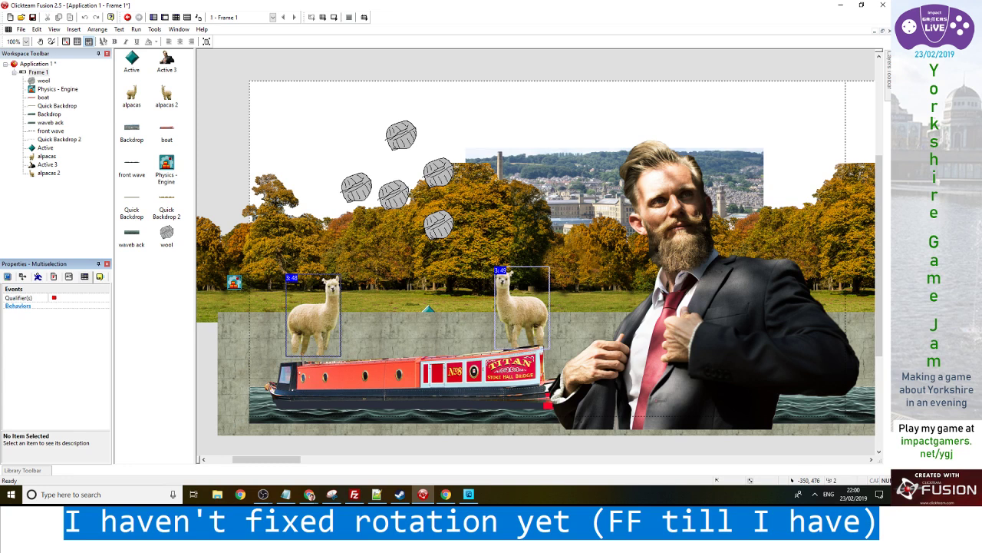
pyautogui.click(86, 297)
pyautogui.click(98, 297)
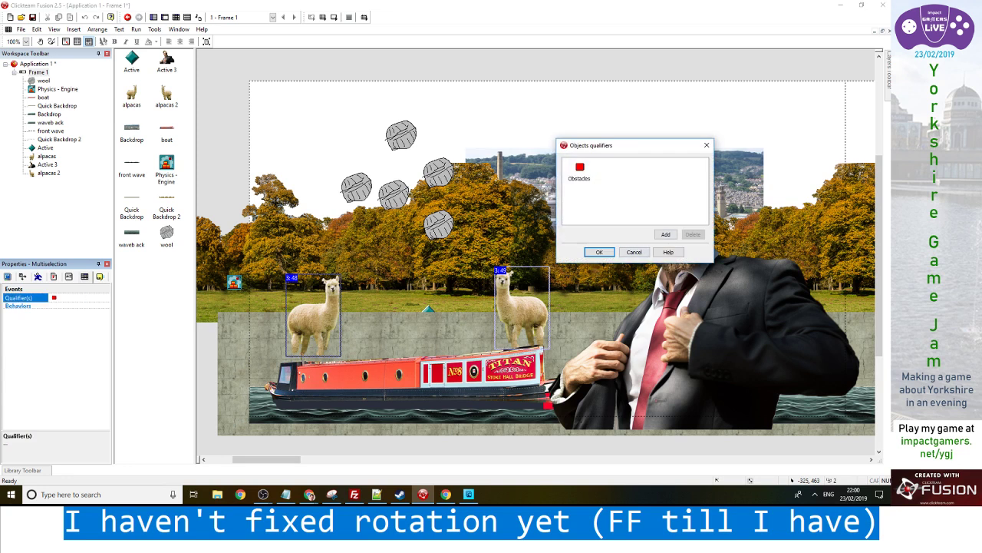
pyautogui.click(666, 234)
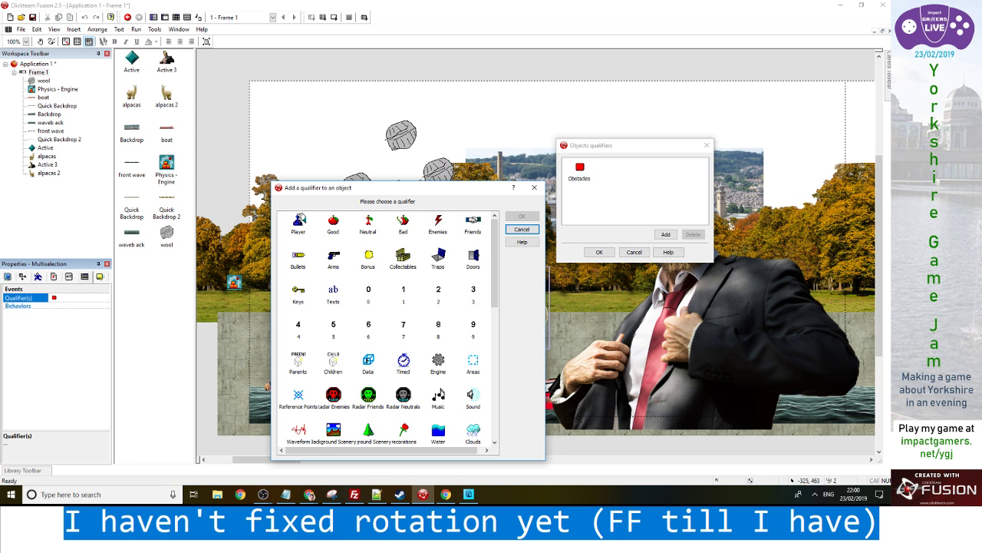
pyautogui.scroll(-4, 387, 330)
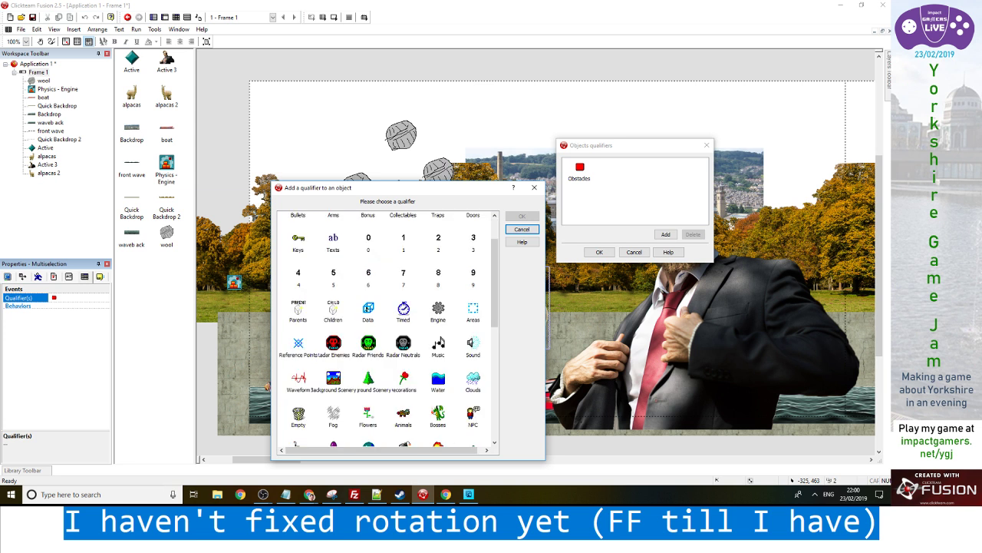
pyautogui.doubleClick(402, 312)
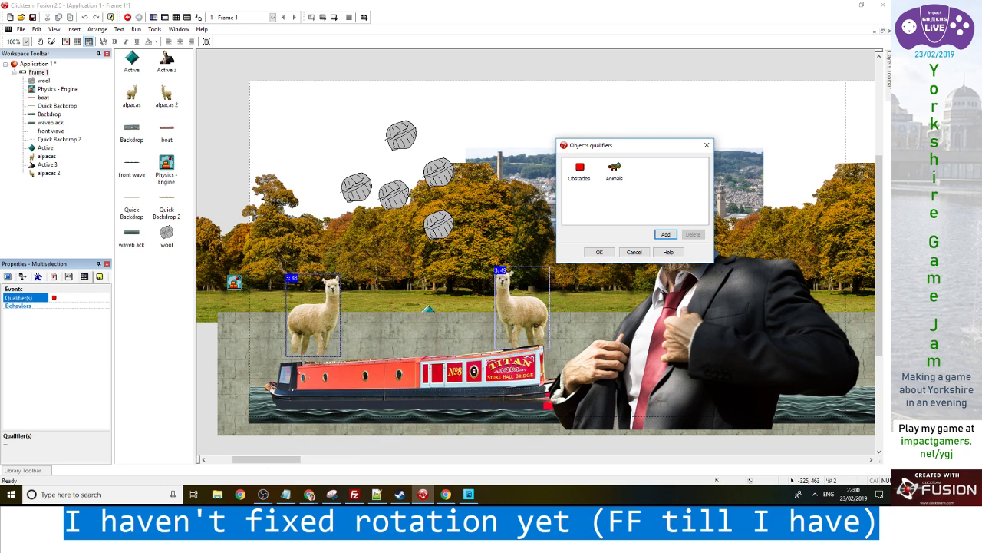
pyautogui.moveTo(606, 145); pyautogui.dragTo(386, 151)
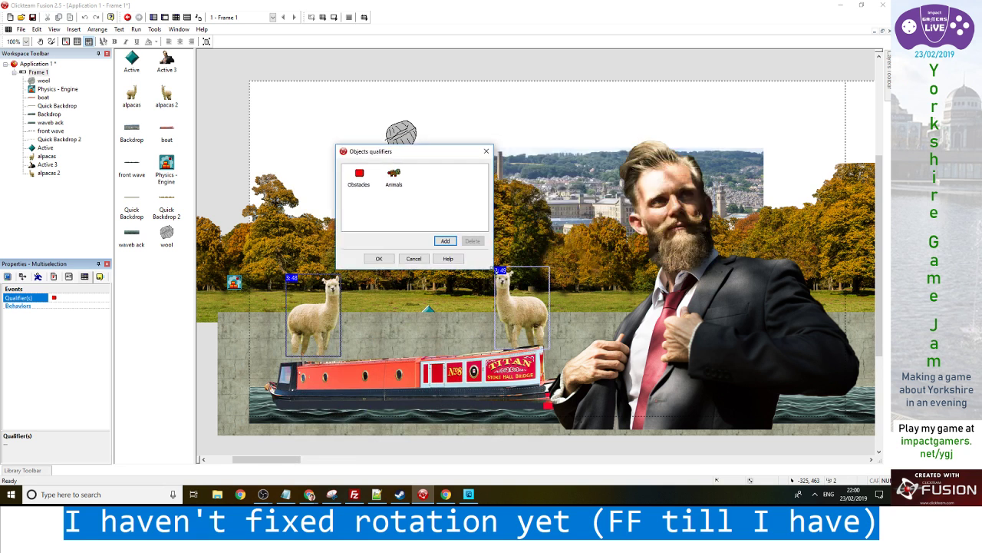
pyautogui.click(378, 258)
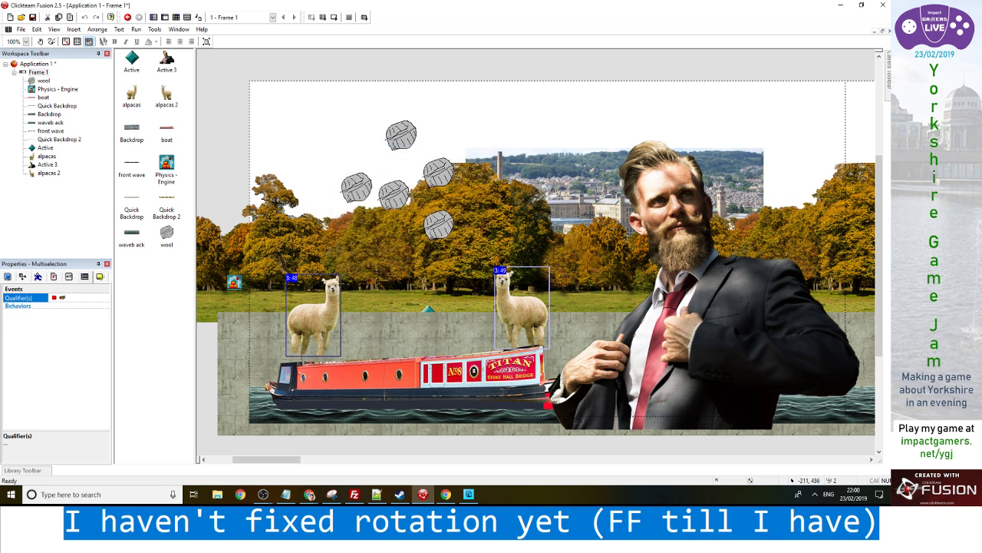
# Create event 12 with a collision condition between the Animals group and the boat
pyautogui.click(176, 17)
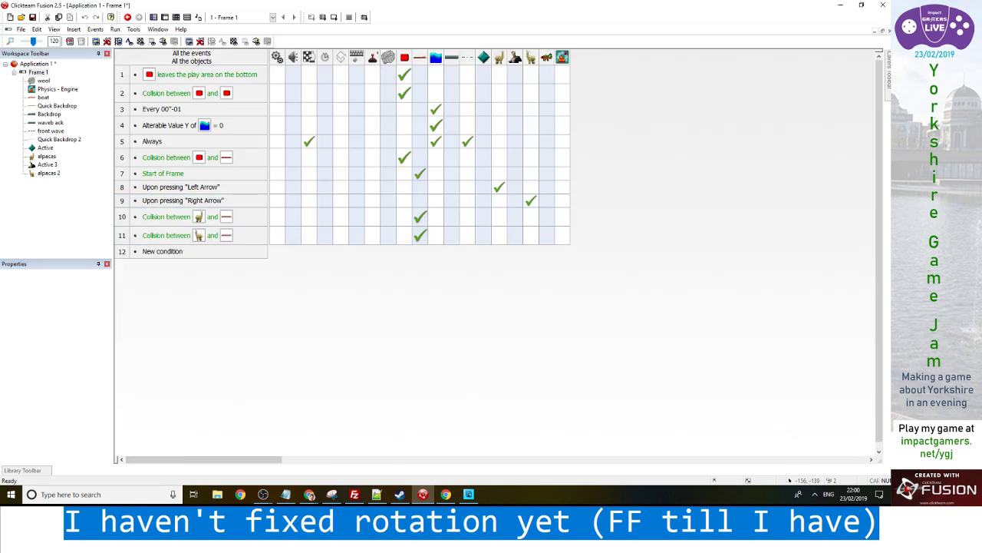
pyautogui.doubleClick(162, 251)
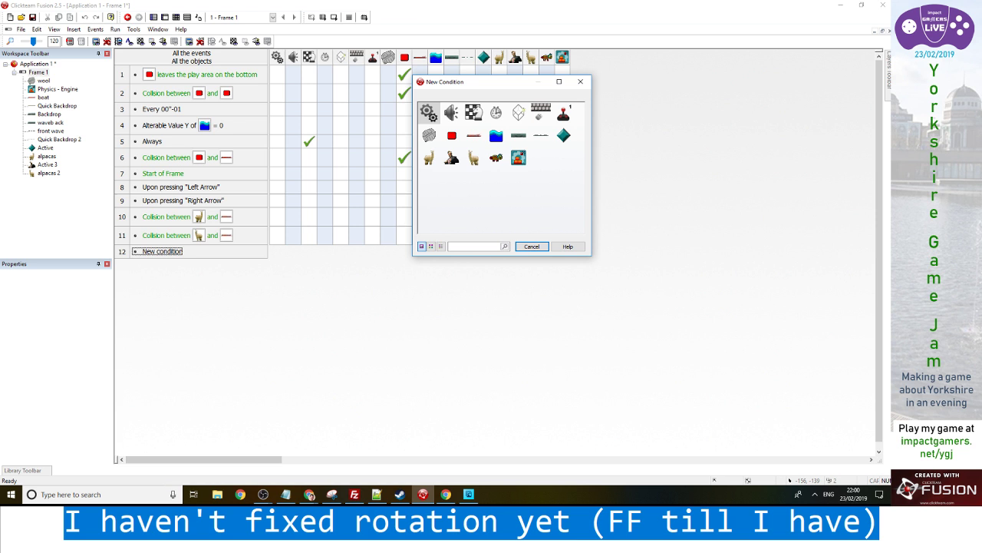
pyautogui.click(495, 157)
pyautogui.click(623, 164)
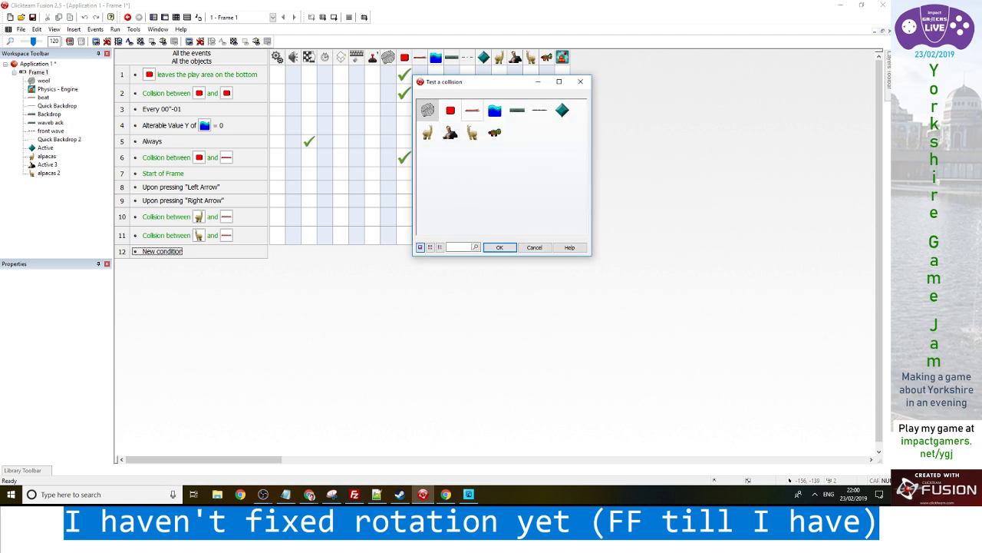
pyautogui.doubleClick(472, 110)
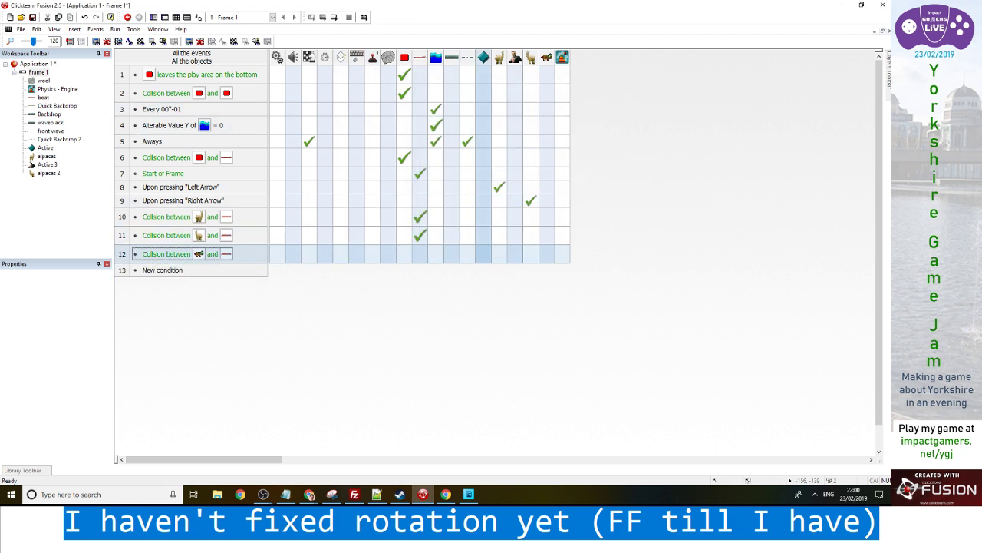
pyautogui.click(498, 254)
pyautogui.moveTo(529, 371)
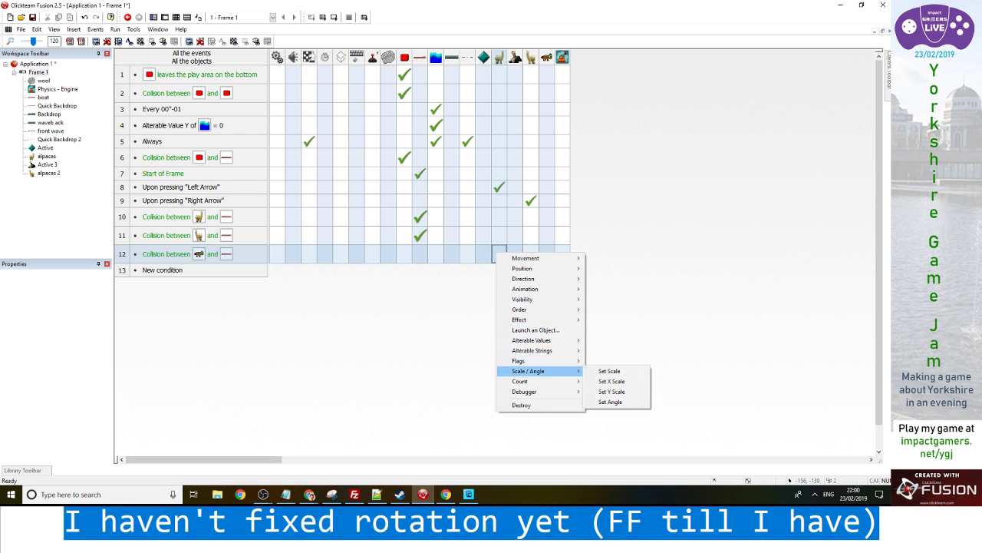
pyautogui.press('Escape')
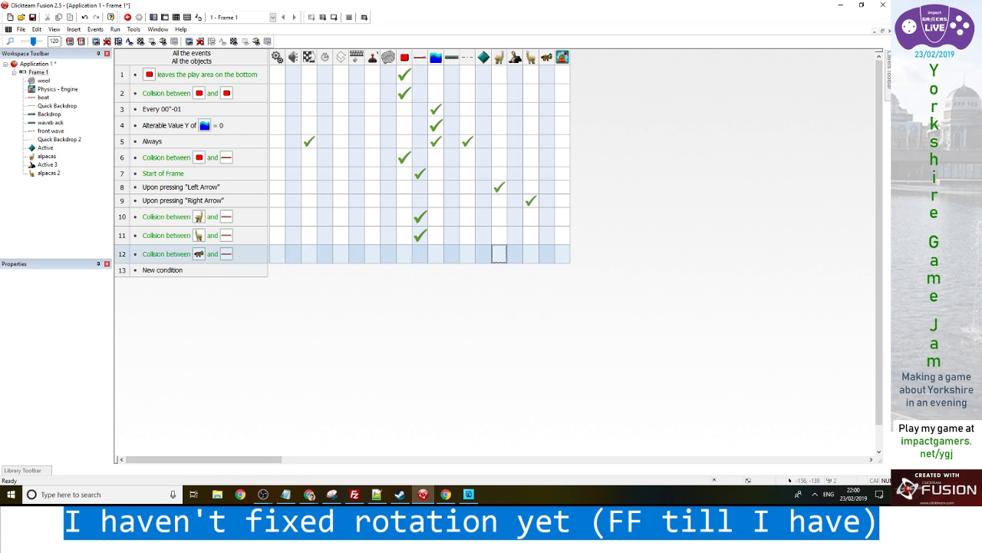
# Create a new event that tests whether the Animals group is overlapping the boat
pyautogui.rightClick(158, 253)
pyautogui.click(162, 269)
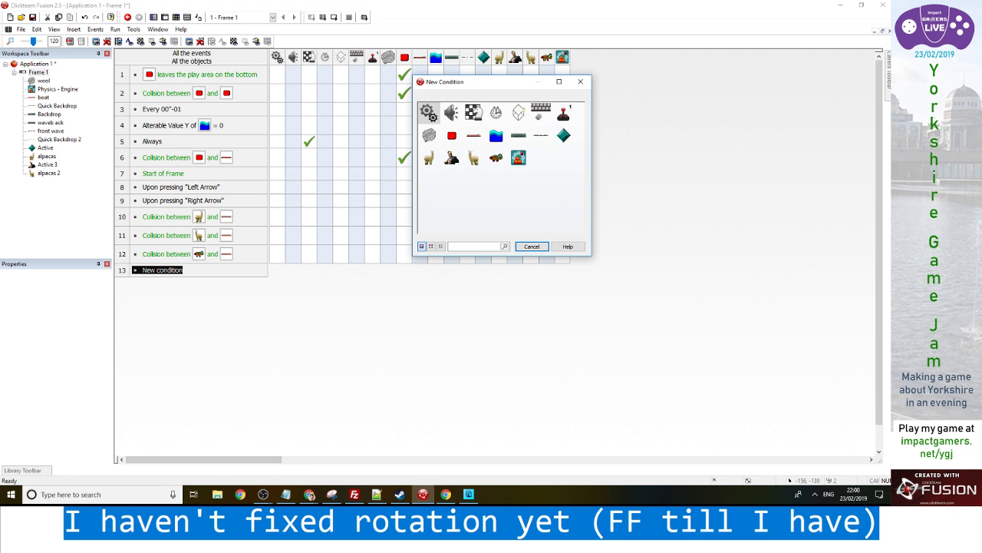
pyautogui.click(496, 157)
pyautogui.moveTo(530, 162)
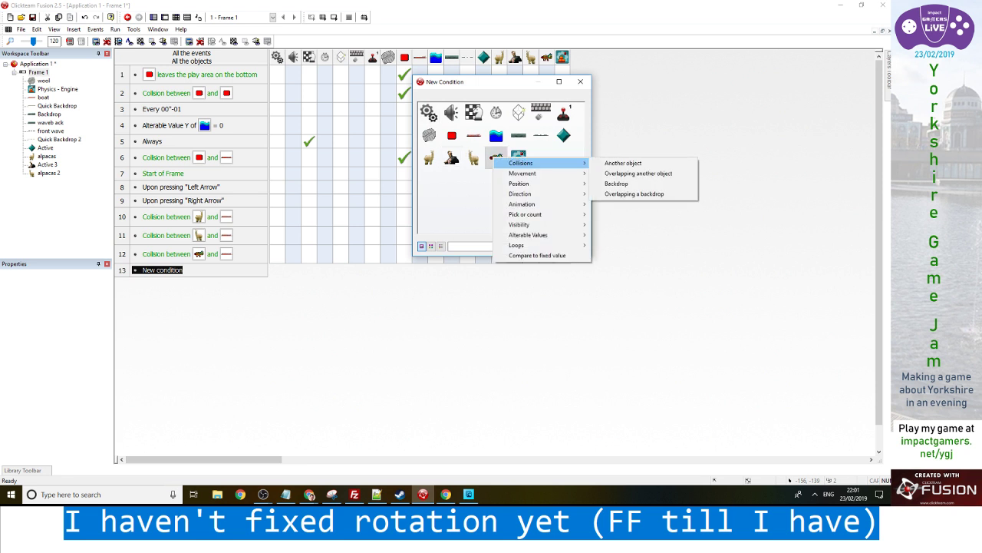
pyautogui.click(639, 174)
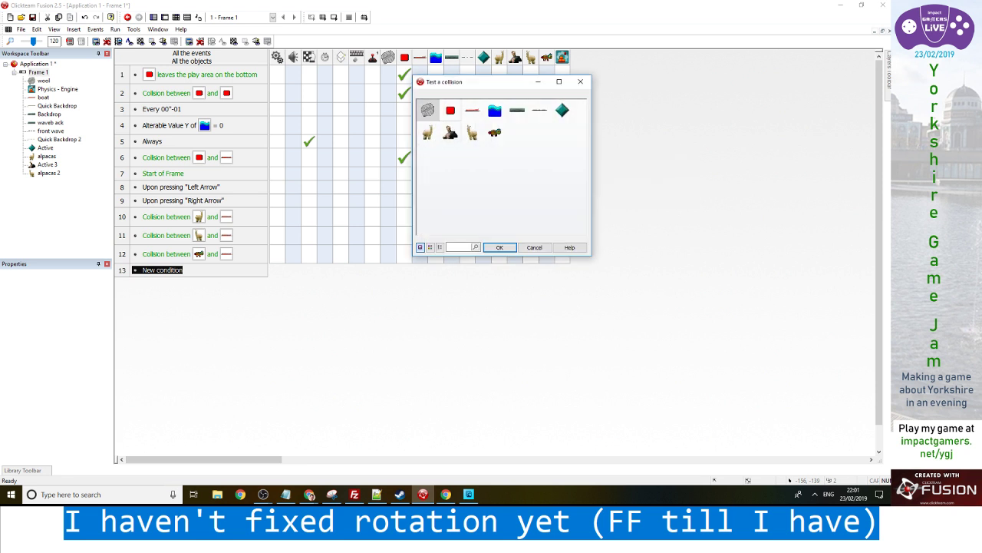
pyautogui.doubleClick(469, 107)
# Move the overlap event above the Animals–boat collision event and add an OR (logical) operator to the collision event
pyautogui.moveTo(121, 272); pyautogui.dragTo(121, 253)
pyautogui.rightClick(124, 250)
pyautogui.click(121, 254)
pyautogui.rightClick(121, 263)
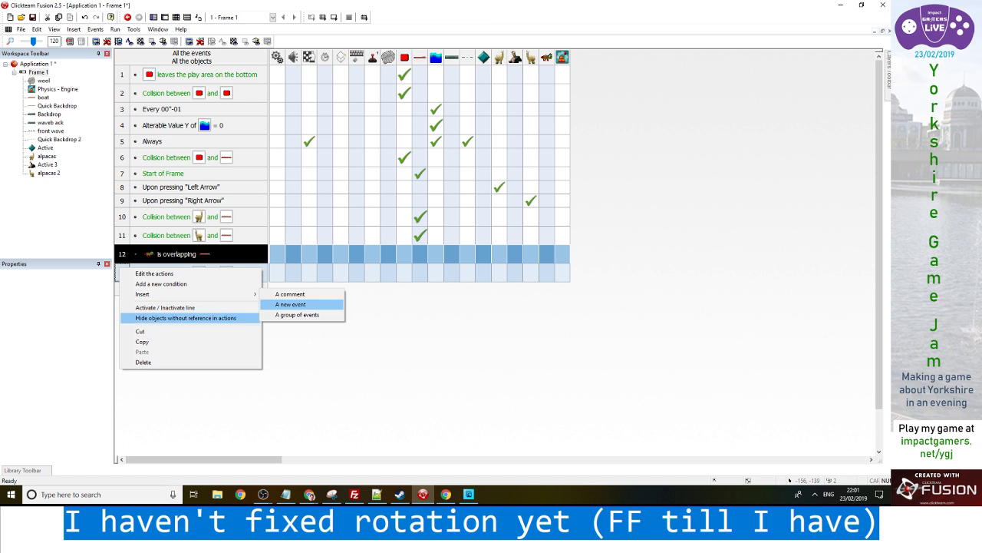
pyautogui.press('Escape')
pyautogui.click(178, 272)
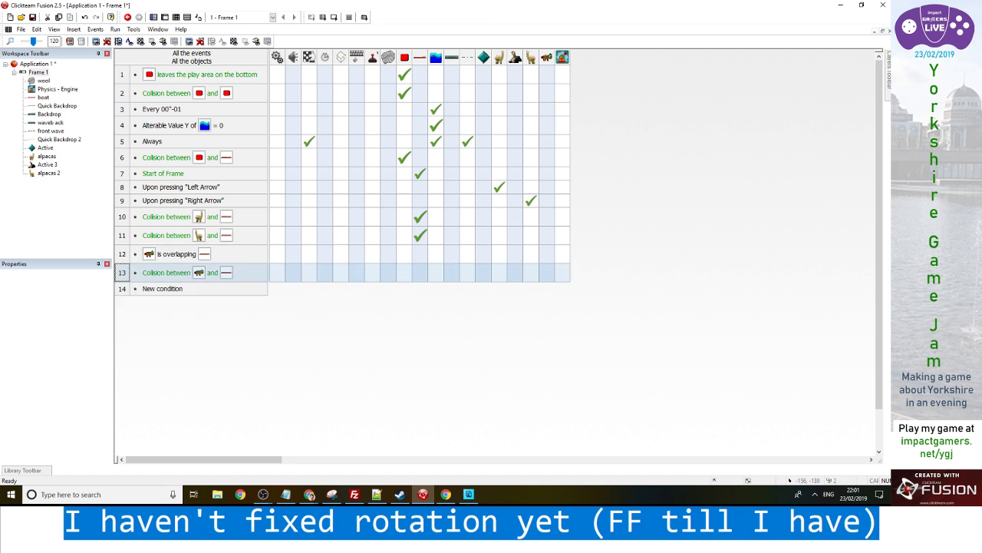
pyautogui.rightClick(178, 272)
pyautogui.click(221, 335)
# Move the Animals-overlapping-boat condition below the OR in the collision event and delete the emptied event 12
pyautogui.click(165, 254)
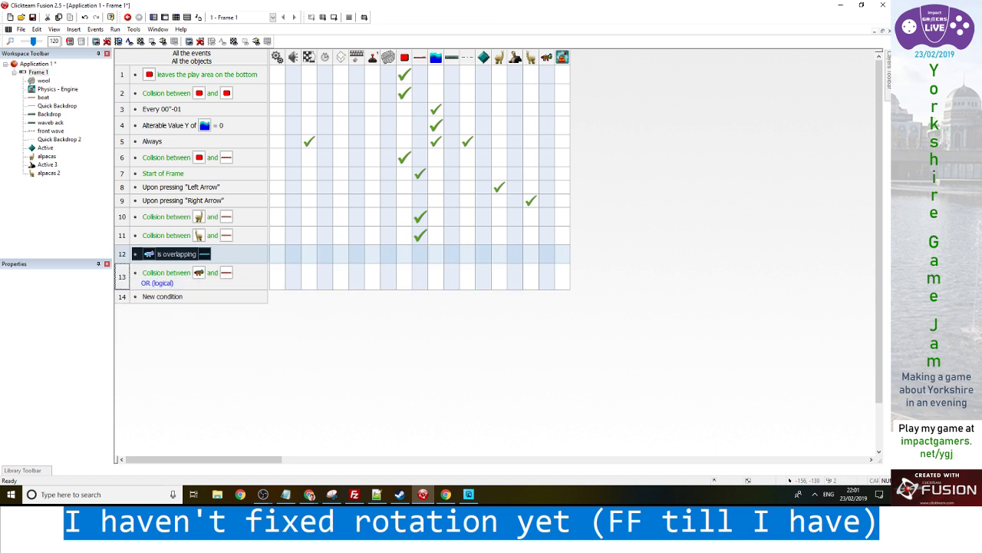
pyautogui.moveTo(165, 254); pyautogui.dragTo(165, 284)
pyautogui.rightClick(186, 254)
pyautogui.click(208, 358)
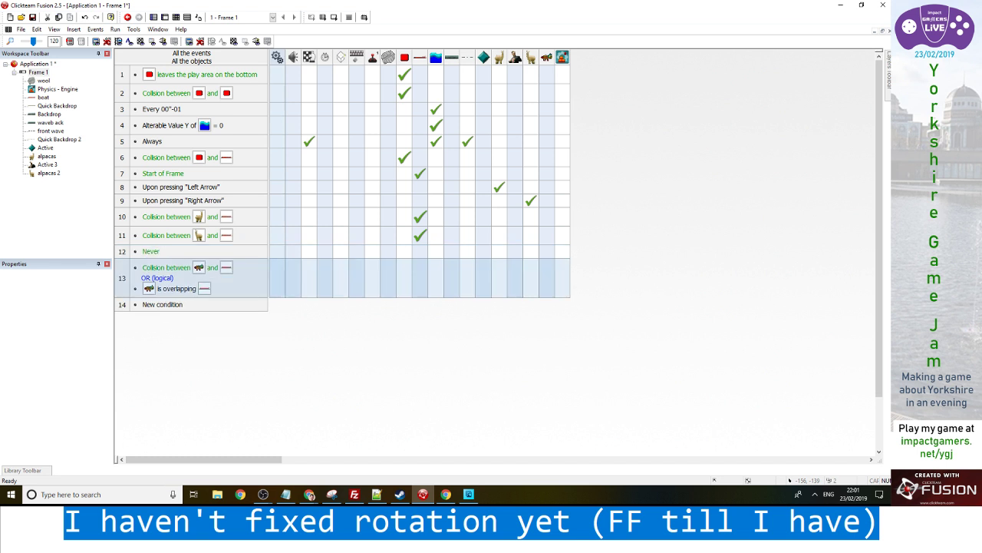
pyautogui.rightClick(127, 252)
pyautogui.click(149, 347)
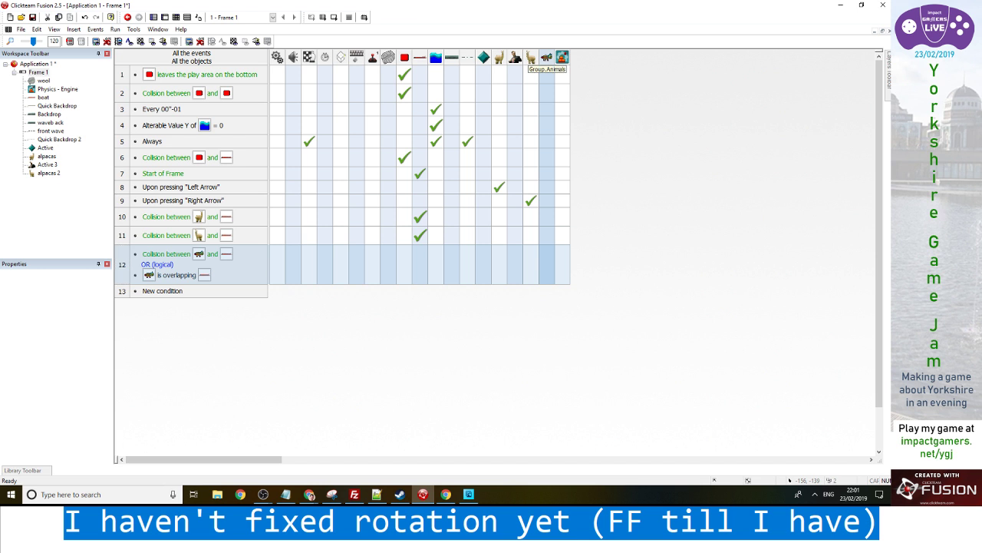
# In event 12, set the Animals group's angle to Angle( "boat" ) with quality 0
pyautogui.rightClick(546, 264)
pyautogui.moveTo(583, 300)
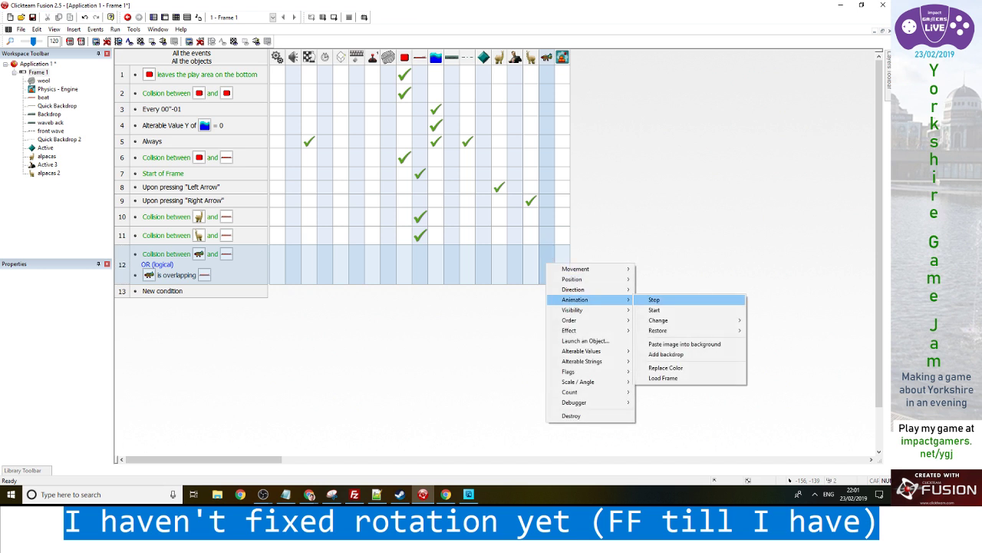
pyautogui.moveTo(583, 382)
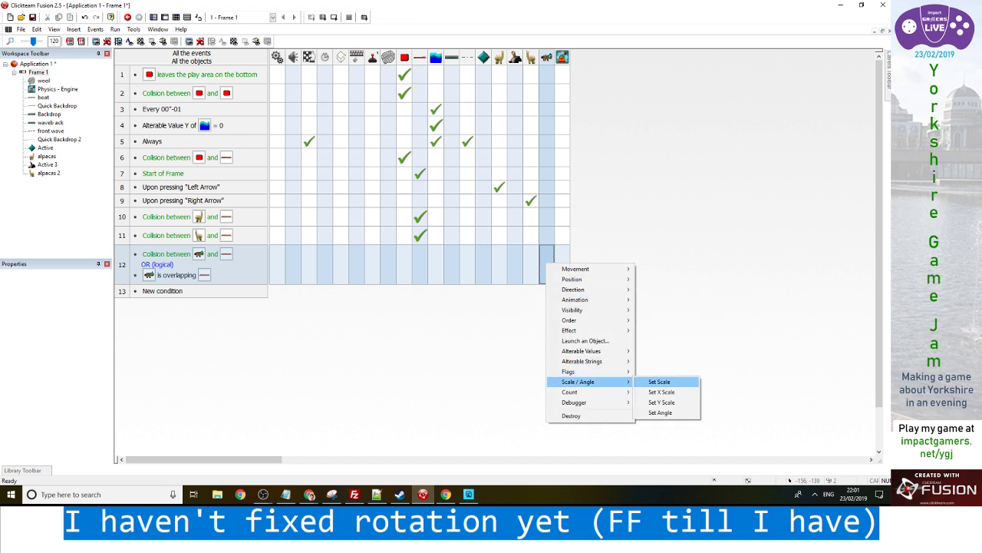
pyautogui.click(660, 412)
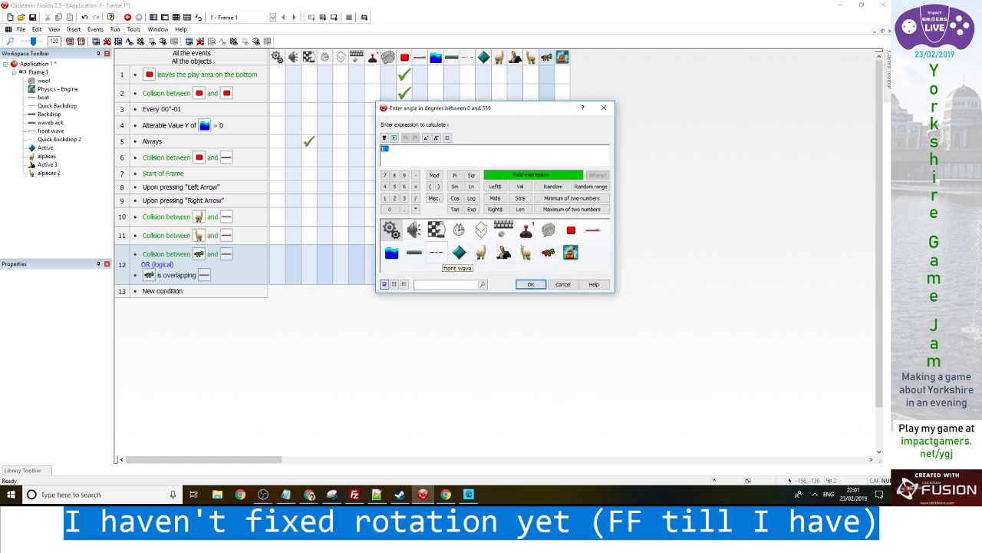
pyautogui.click(592, 230)
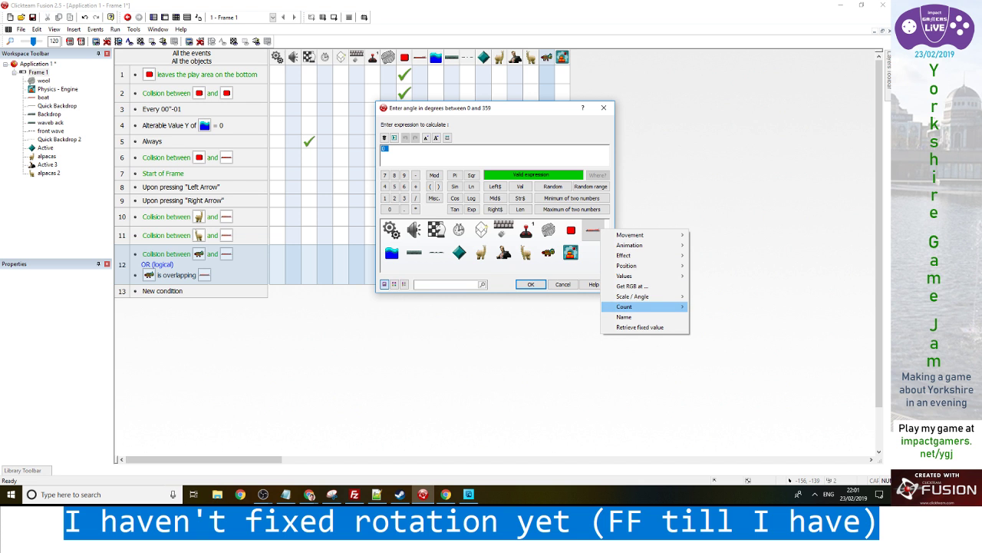
pyautogui.moveTo(632, 297)
pyautogui.click(721, 315)
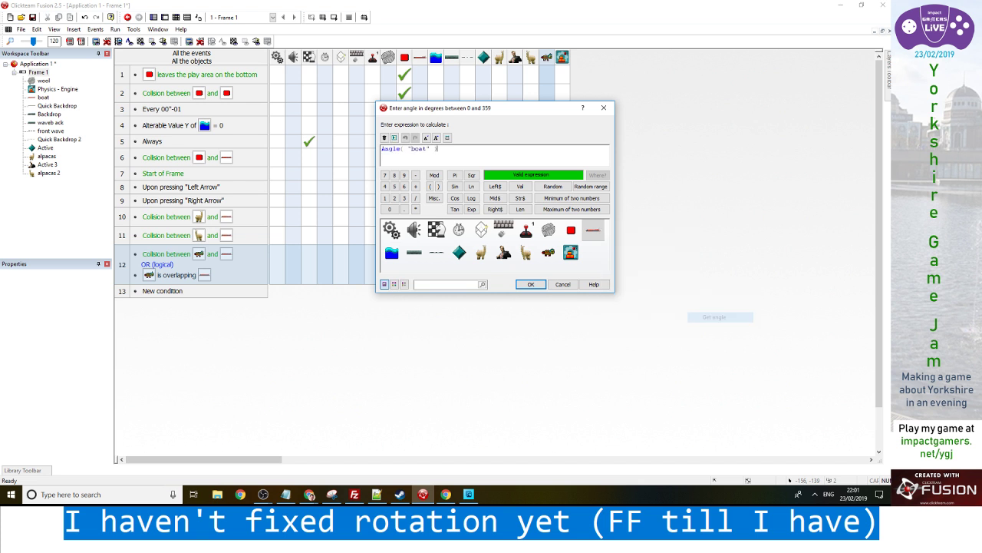
pyautogui.click(530, 284)
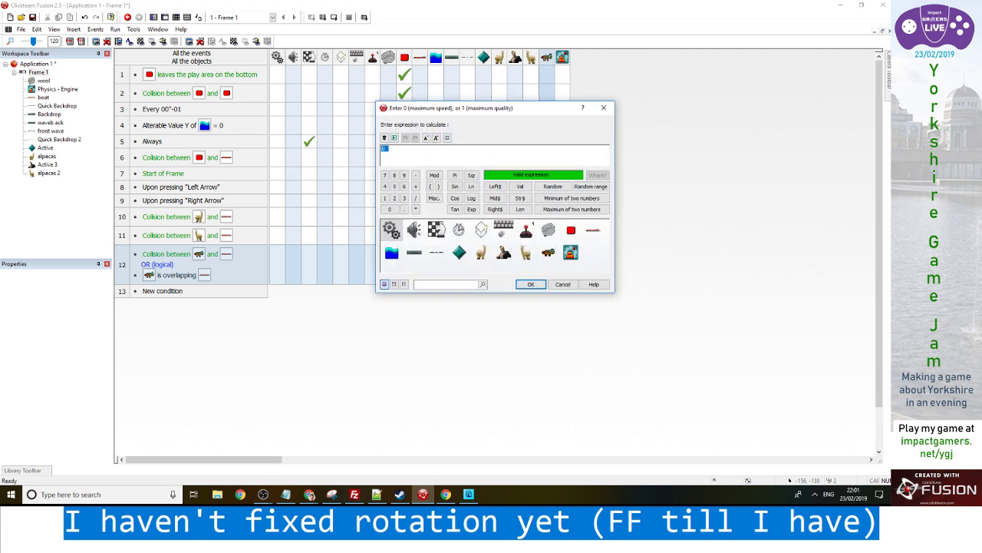
pyautogui.press('Return')
# Test-run the game twice, launching alpacas 2 to check how the alpacas rotate with the boat, and close each run
pyautogui.press('F7')
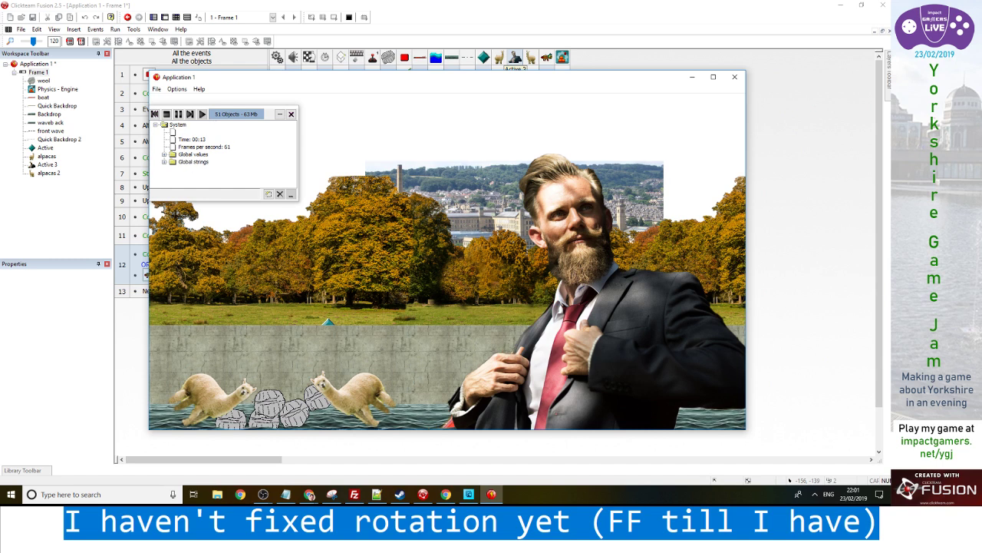
pyautogui.hotkey('alt', 'F4')
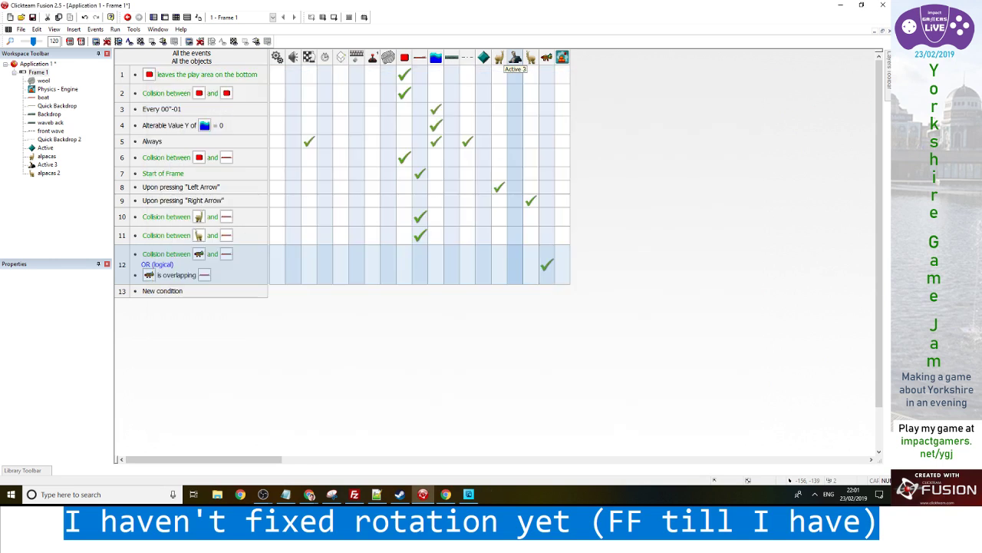
pyautogui.press('F8')
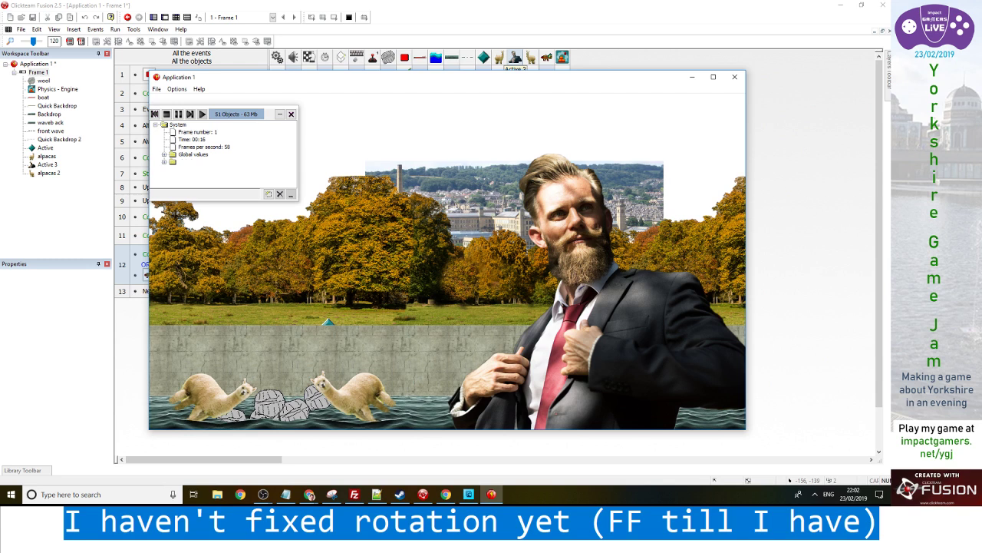
pyautogui.press('Right')
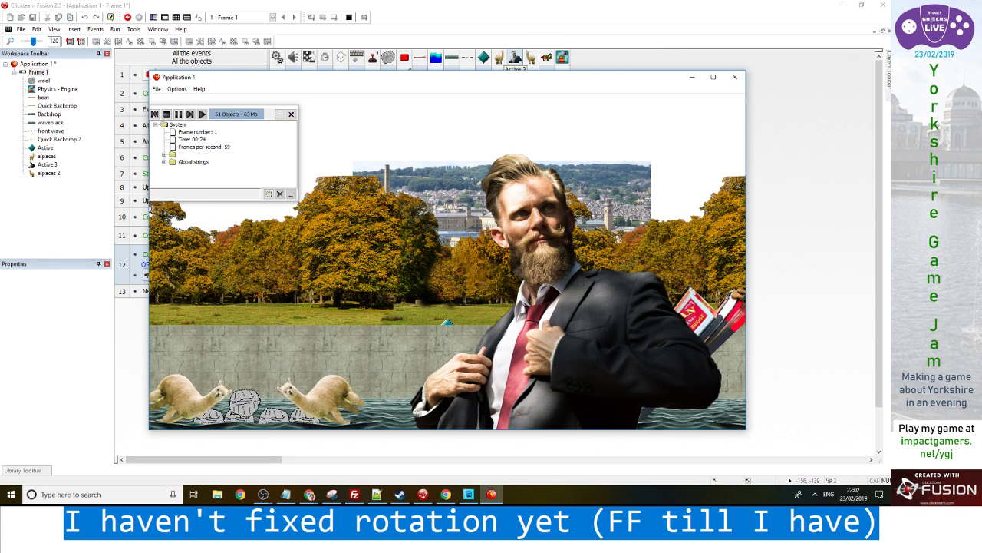
pyautogui.hotkey('alt', 'F4')
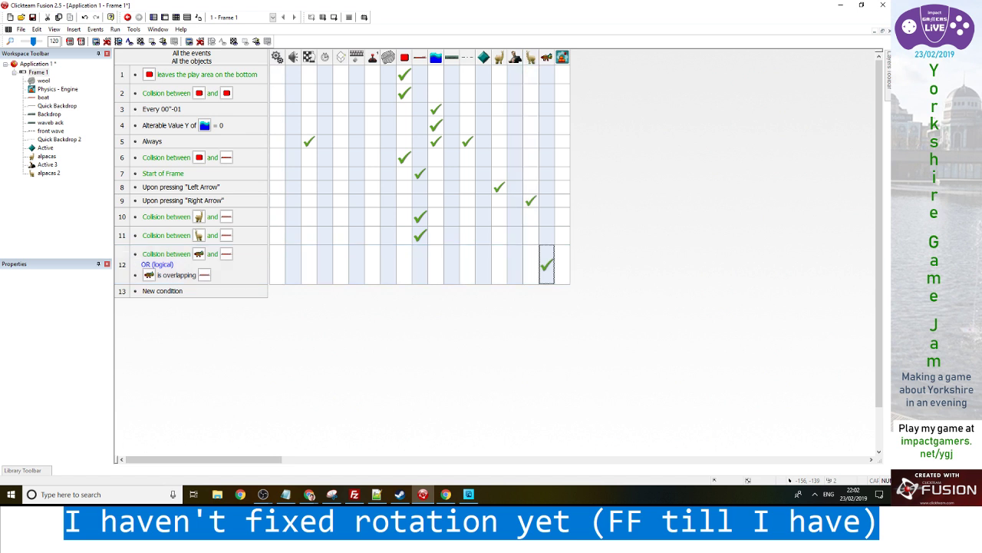
# In the Always event, set the X coordinate of alpacas 2 to X( "boat" ) + 300
pyautogui.doubleClick(162, 291)
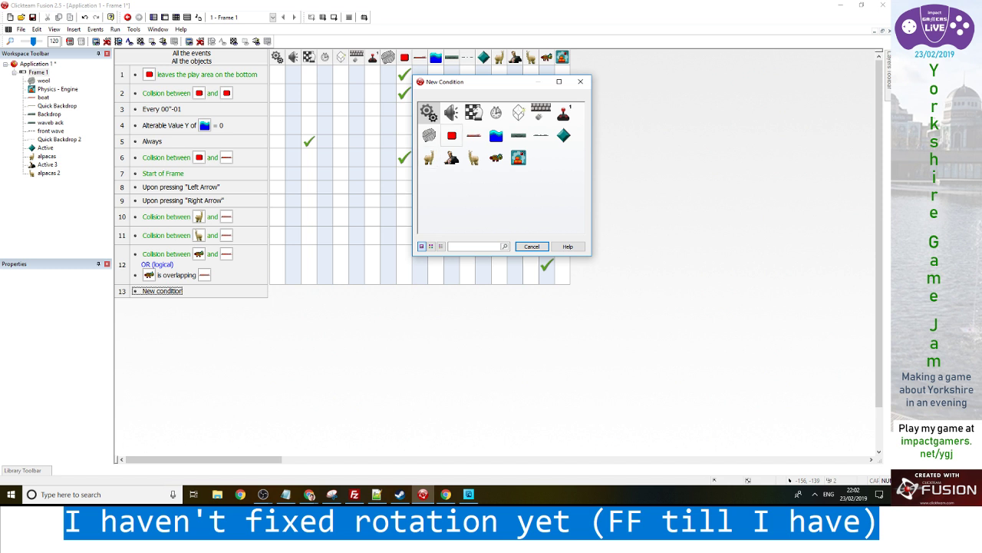
pyautogui.click(531, 246)
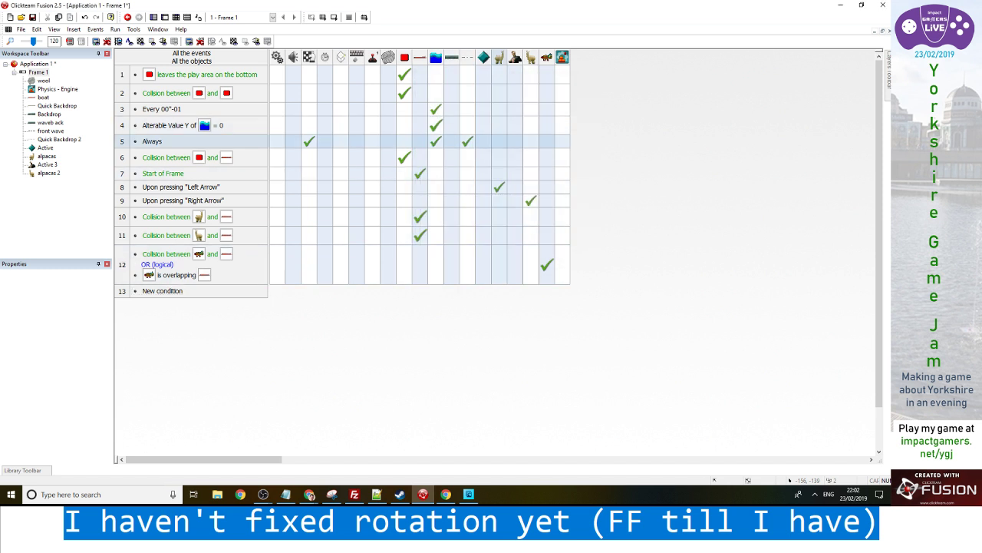
pyautogui.rightClick(531, 142)
pyautogui.moveTo(560, 154)
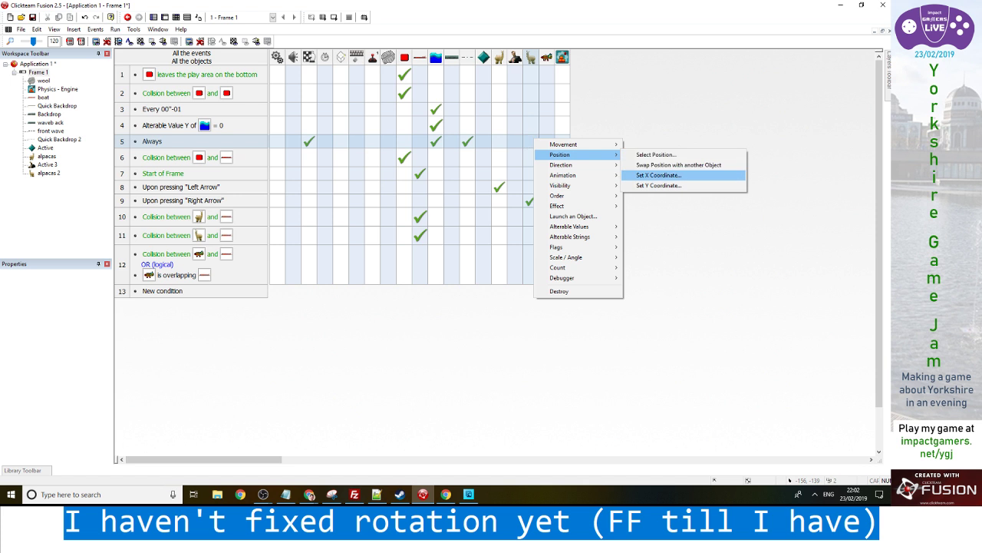
pyautogui.click(659, 175)
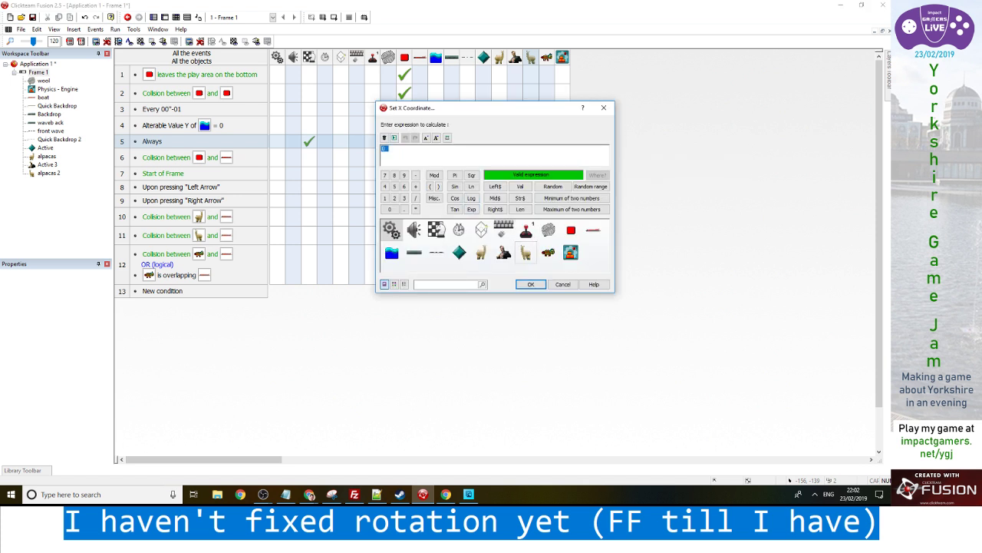
pyautogui.click(591, 231)
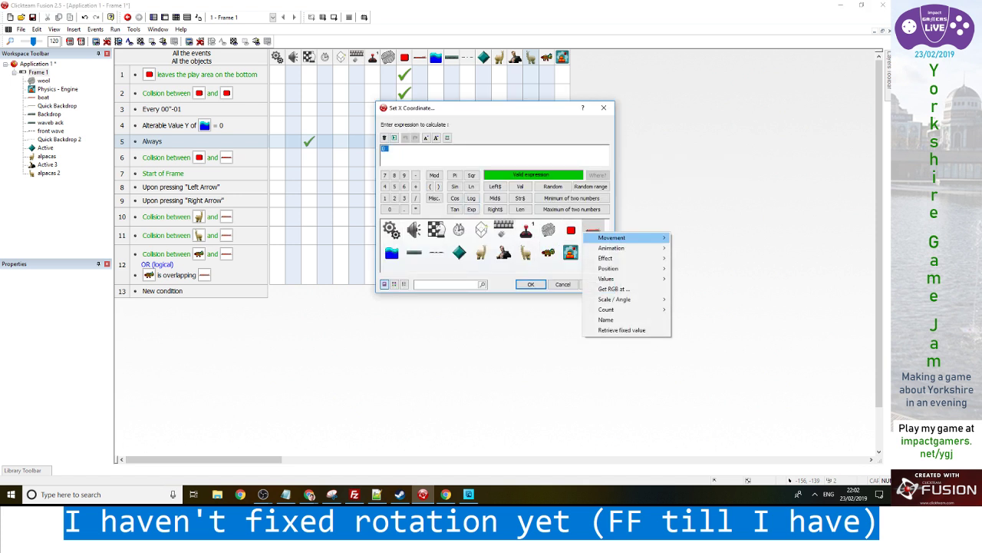
pyautogui.moveTo(622, 268)
pyautogui.click(701, 267)
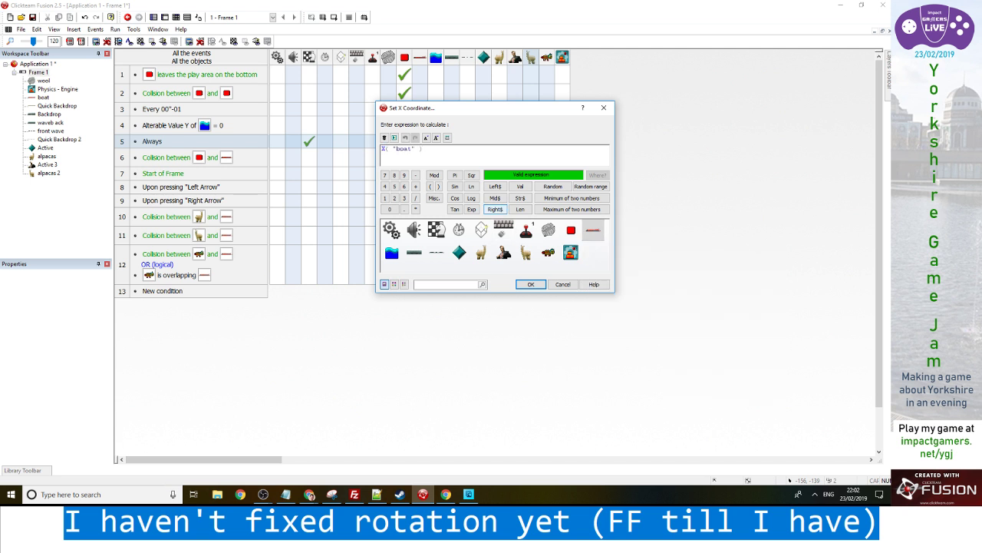
pyautogui.rightClick(492, 218)
pyautogui.click(421, 148)
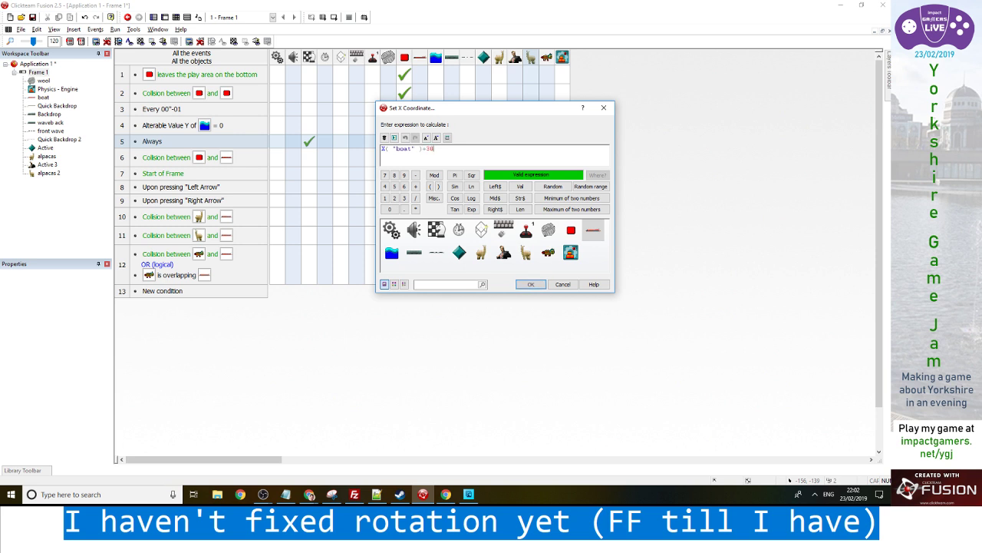
pyautogui.press('Return')
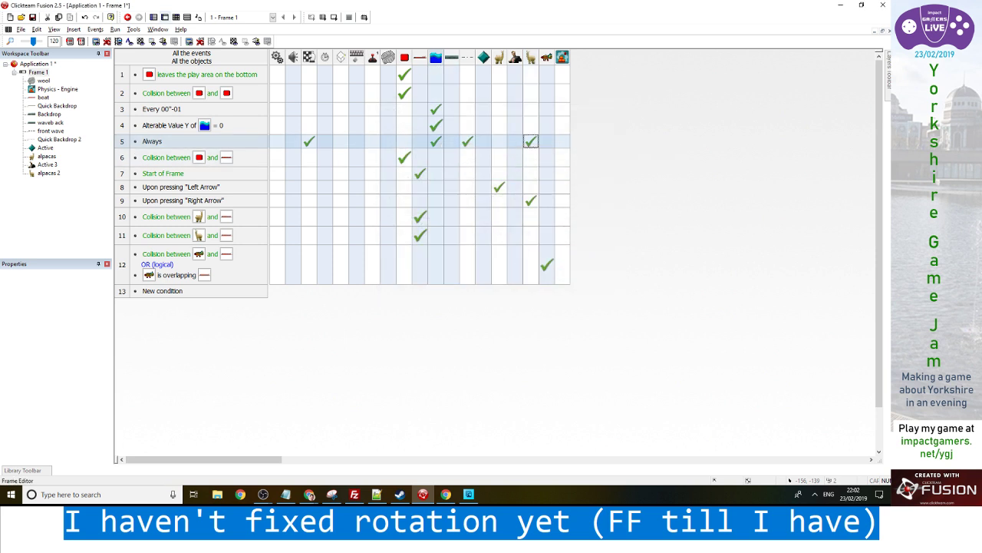
# Open the frame layout and examine the boat's position and size properties
pyautogui.click(164, 17)
pyautogui.click(337, 376)
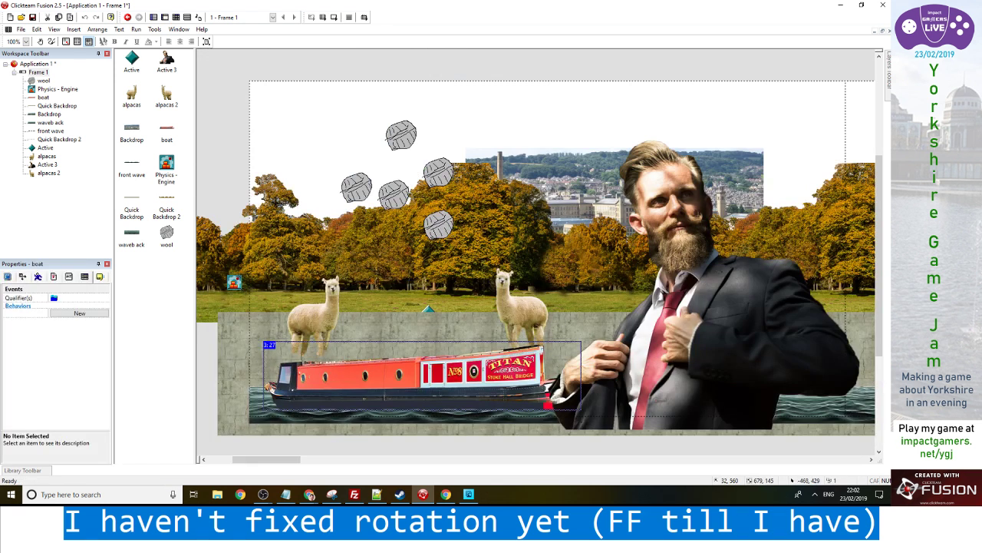
pyautogui.click(37, 276)
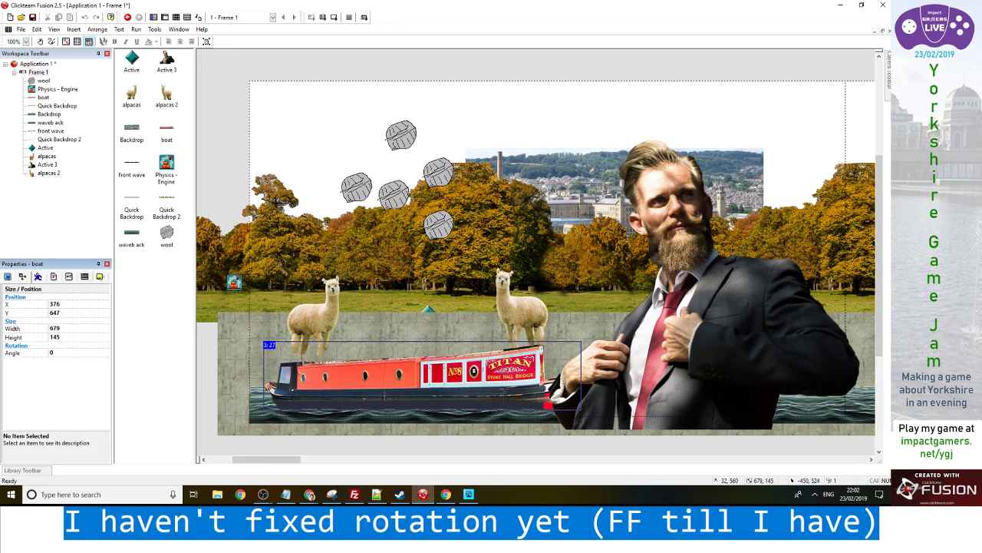
pyautogui.click(39, 326)
# Return to the events, copy the Always X-coordinate action to the alpacas object, and edit its boat-based offset expression
pyautogui.click(175, 18)
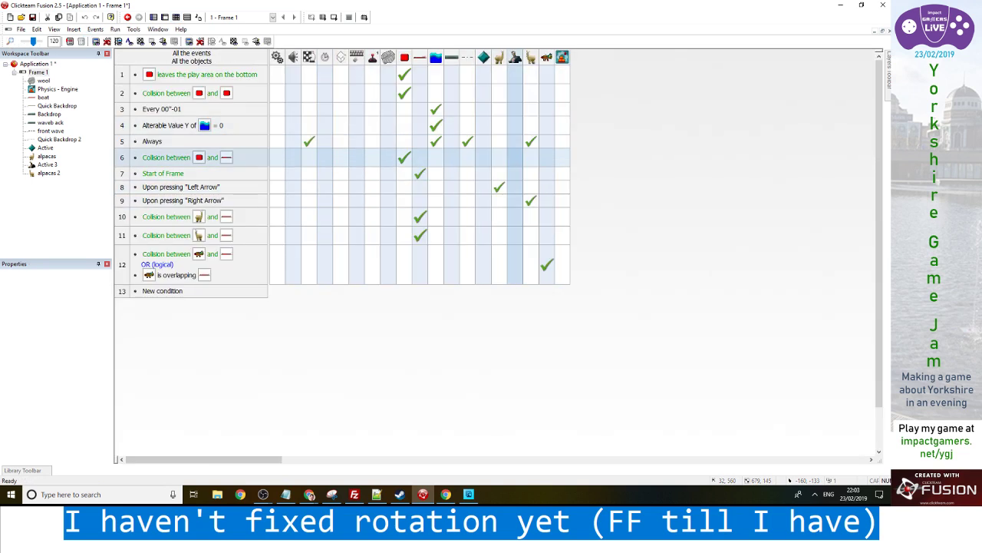
pyautogui.rightClick(499, 141)
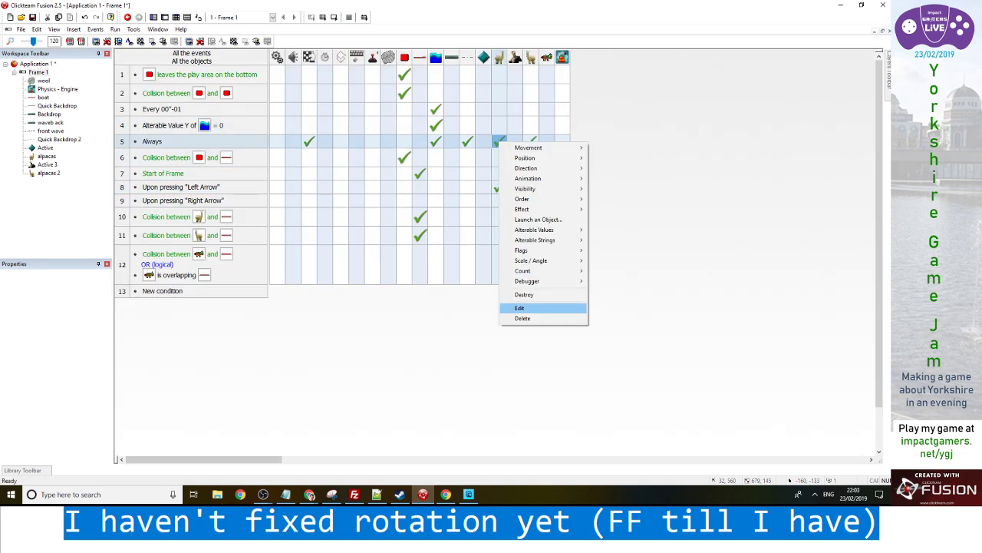
pyautogui.click(519, 308)
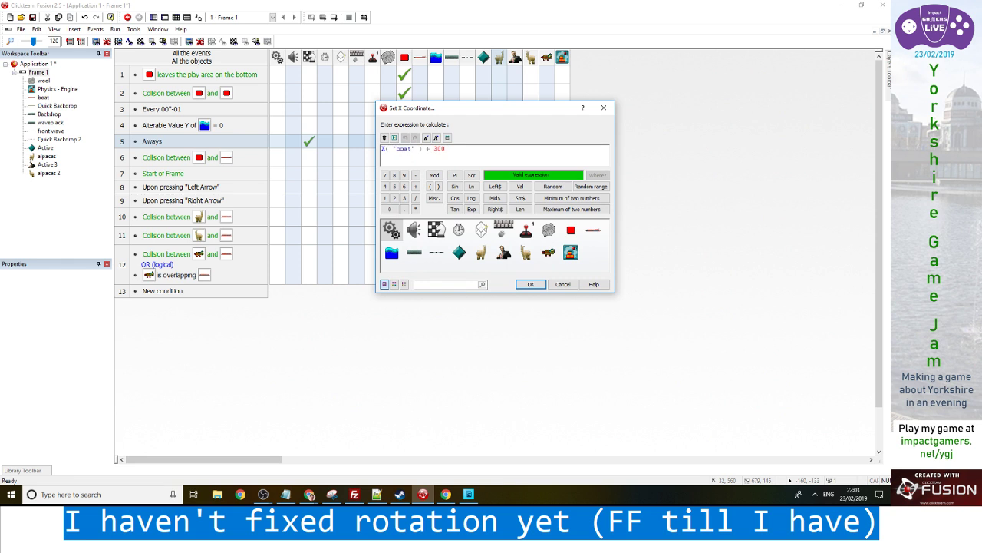
pyautogui.click(531, 284)
# Test-run the game to check the alpacas' positions relative to the boat, and close the run
pyautogui.press('F8')
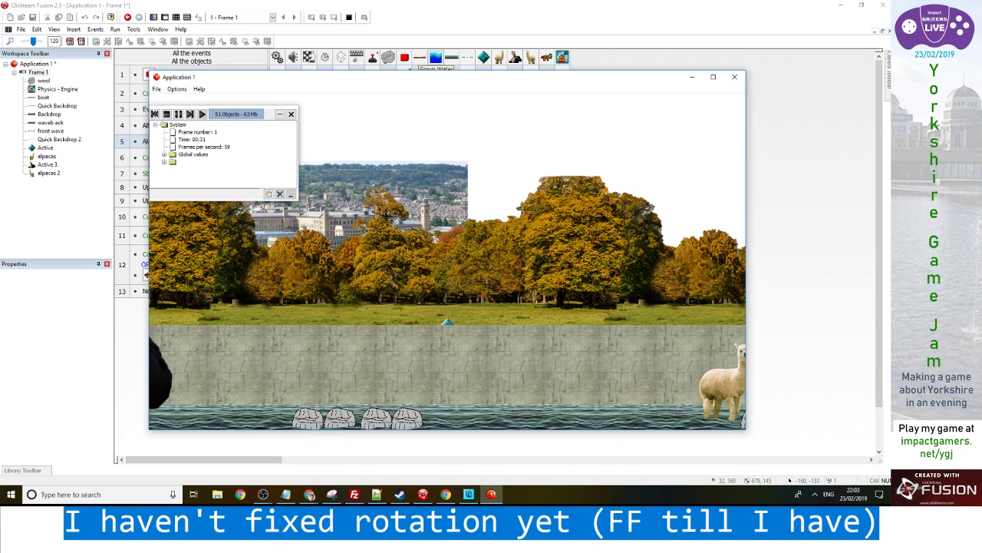
pyautogui.hotkey('alt', 'F4')
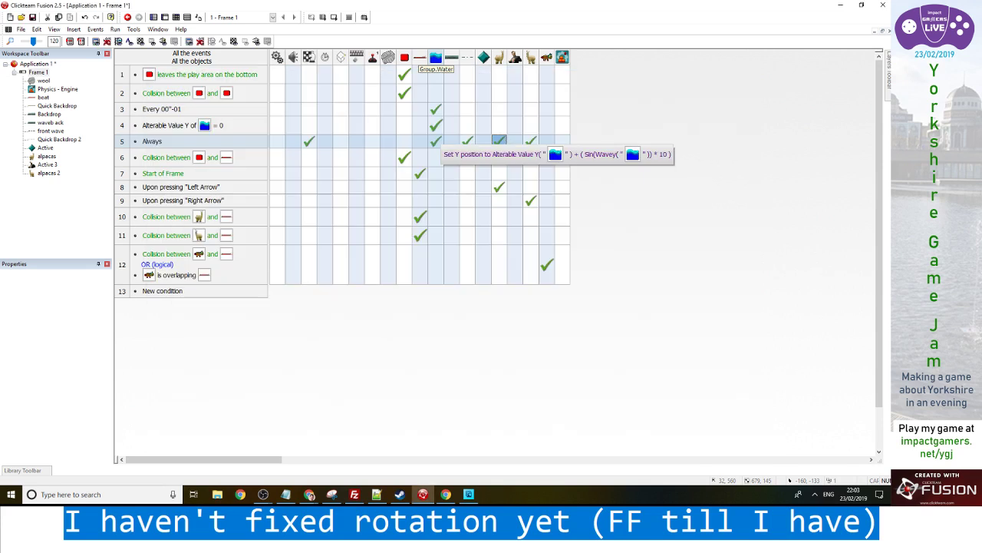
# Save the application as "Saltaire Alpaca" in the Documents folder
pyautogui.hotkey('alt', 'f')
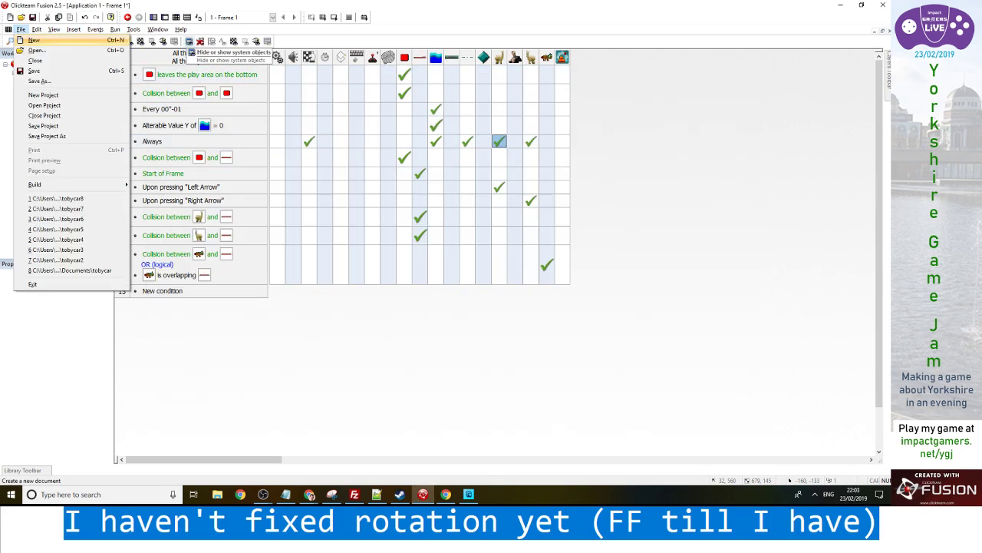
pyautogui.press('s')
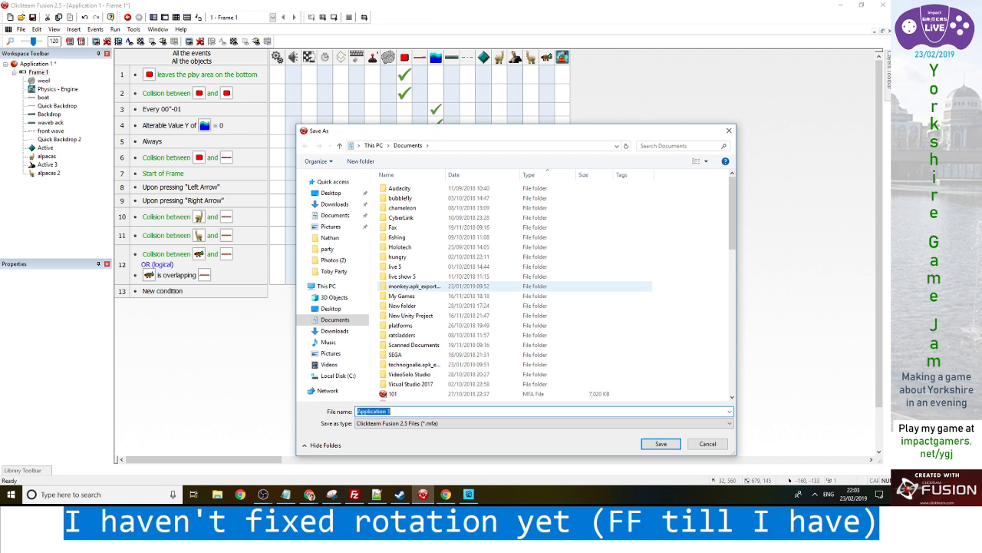
pyautogui.write('Saltaire Alpaca')
pyautogui.press('Return')
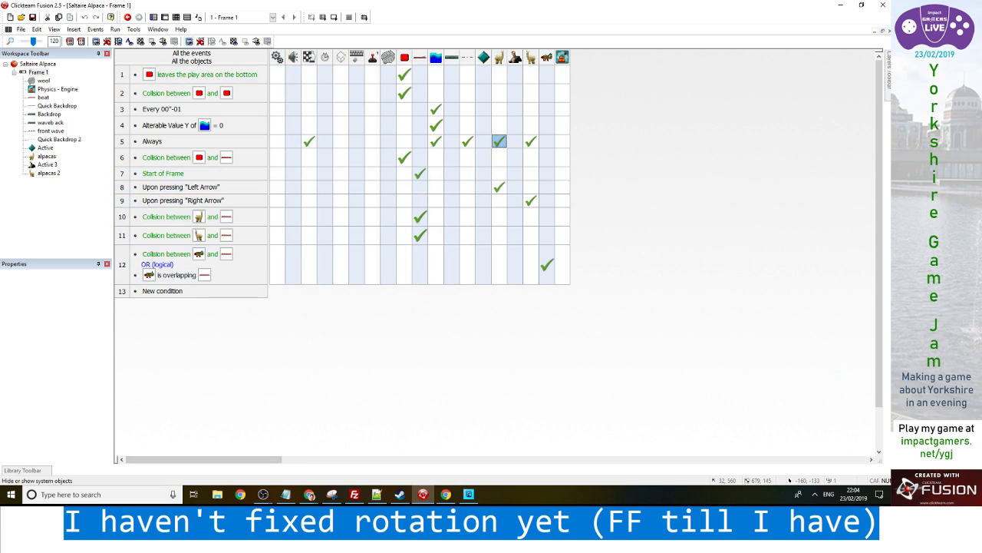
# Open the frame layout, test-run the game to check how the boat and alpacas move, and close the run
pyautogui.click(164, 17)
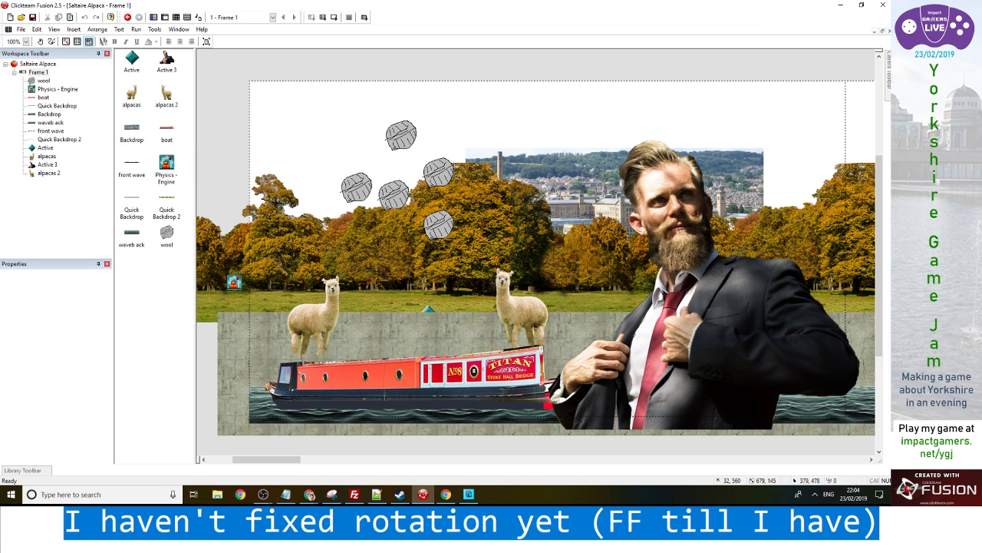
pyautogui.click(323, 17)
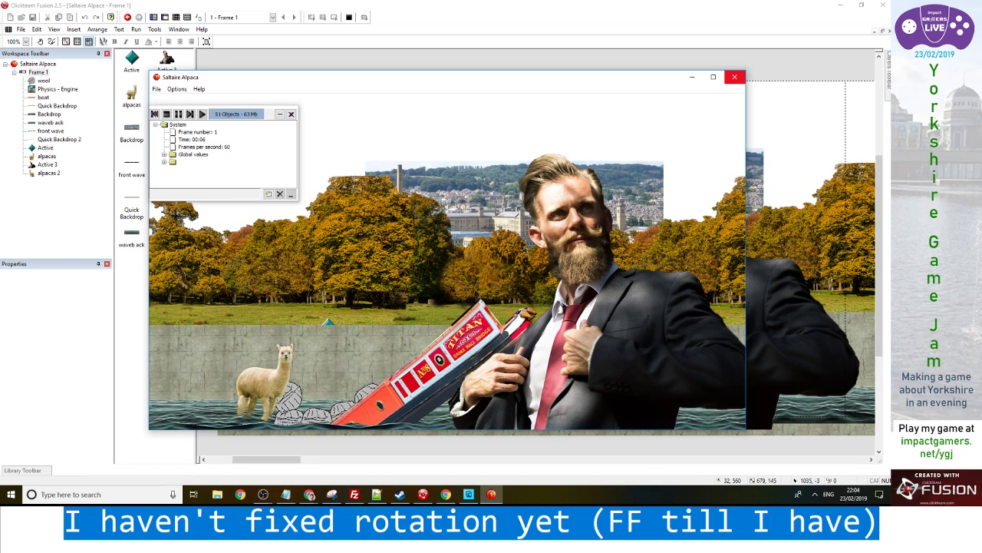
pyautogui.click(735, 77)
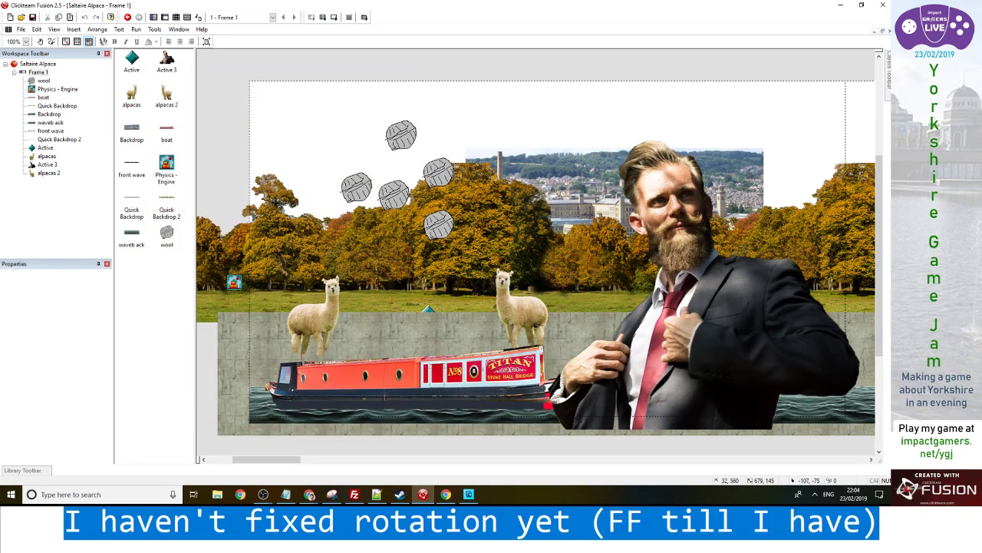
# In the event editor, copy event 12's boat-overlap condition into a new event and negate it
pyautogui.hotkey('ctrl', 'e')
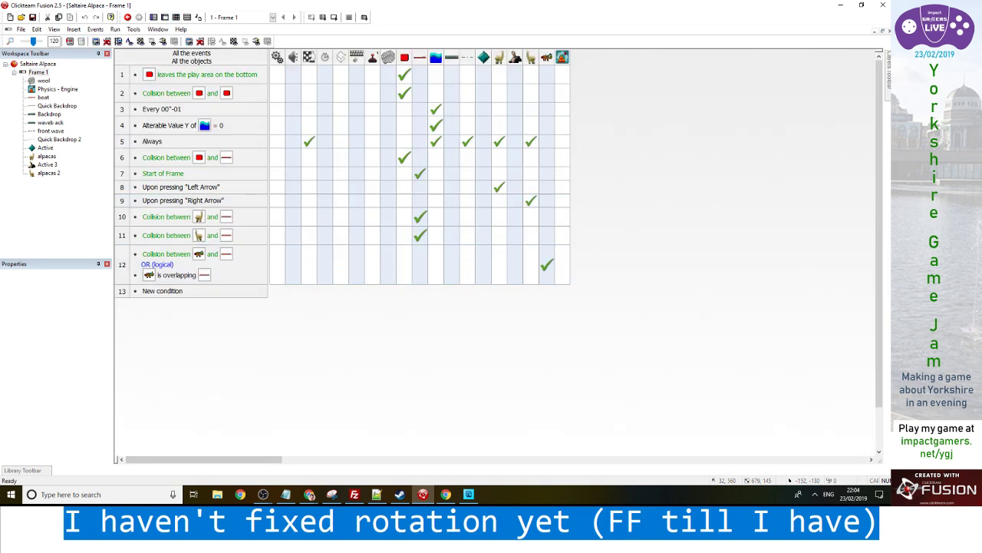
pyautogui.click(177, 275)
pyautogui.moveTo(177, 275); pyautogui.dragTo(162, 290)
pyautogui.rightClick(192, 293)
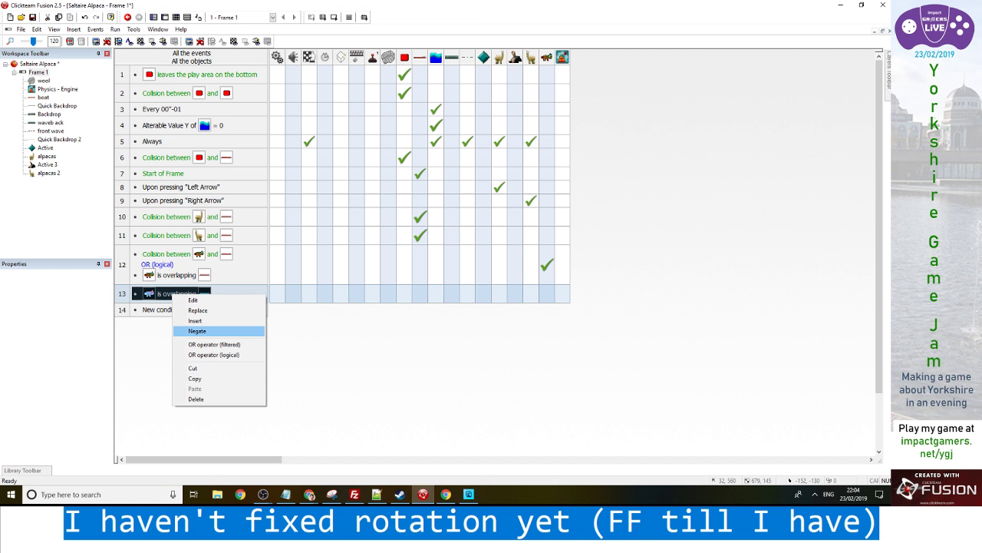
pyautogui.click(211, 331)
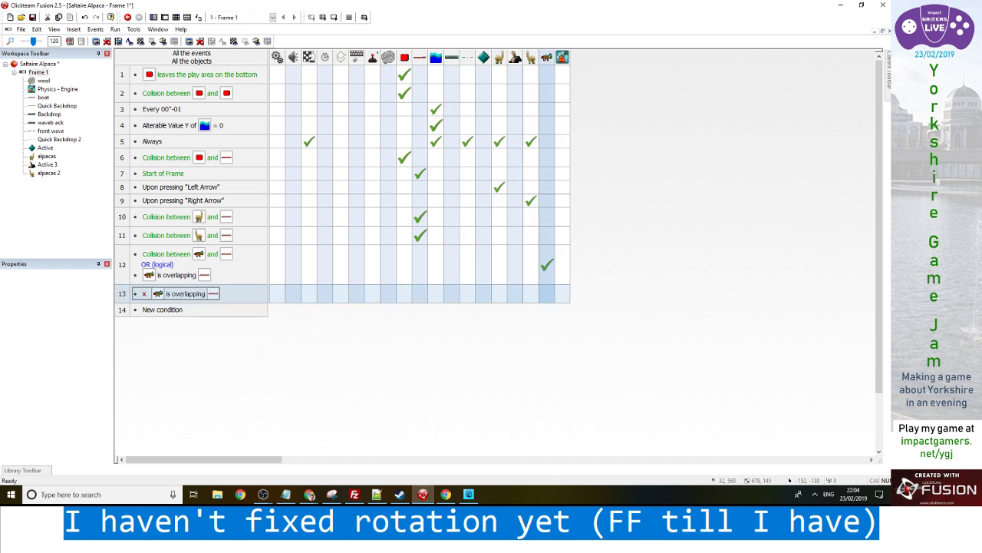
pyautogui.click(547, 293)
pyautogui.moveTo(583, 382)
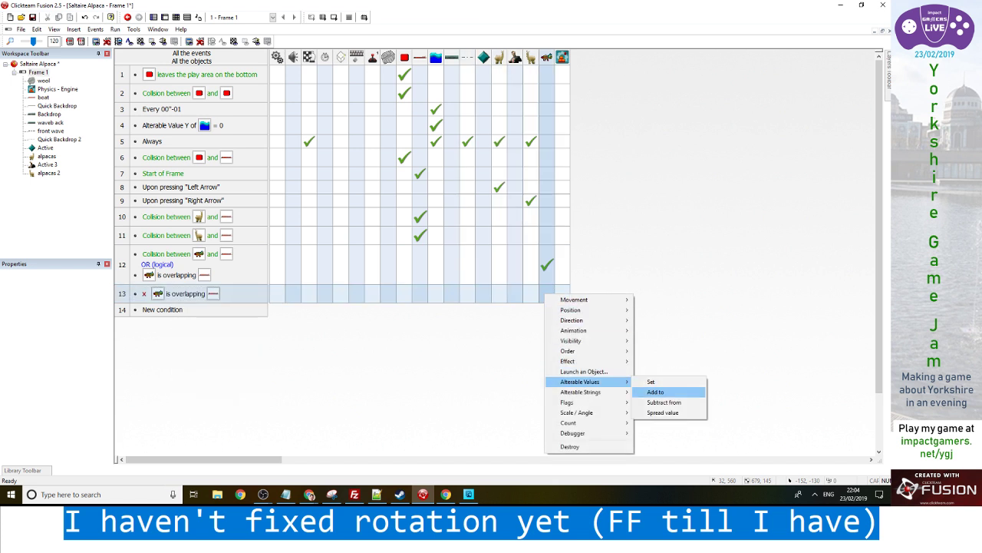
pyautogui.click(654, 392)
pyautogui.click(500, 127)
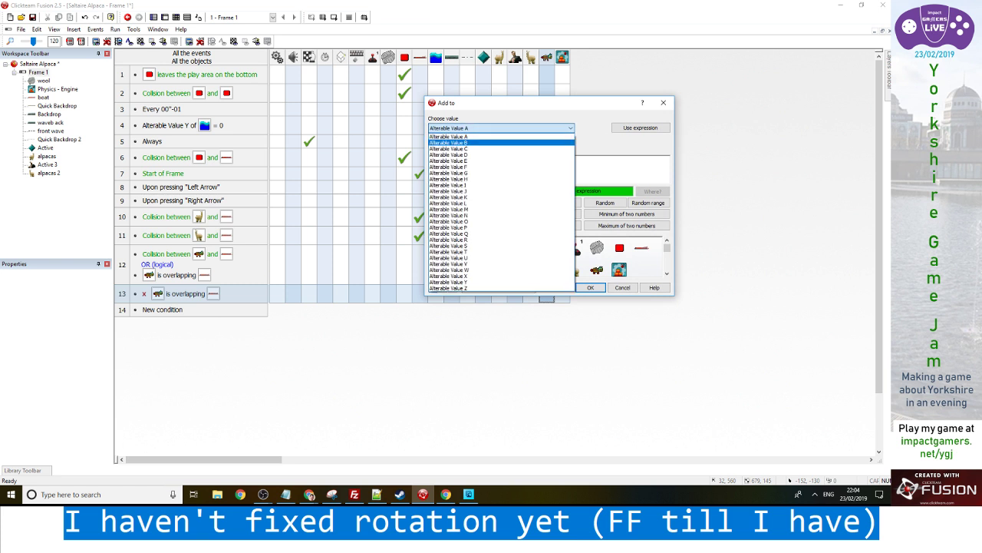
pyautogui.press('Down')
pyautogui.press('Return')
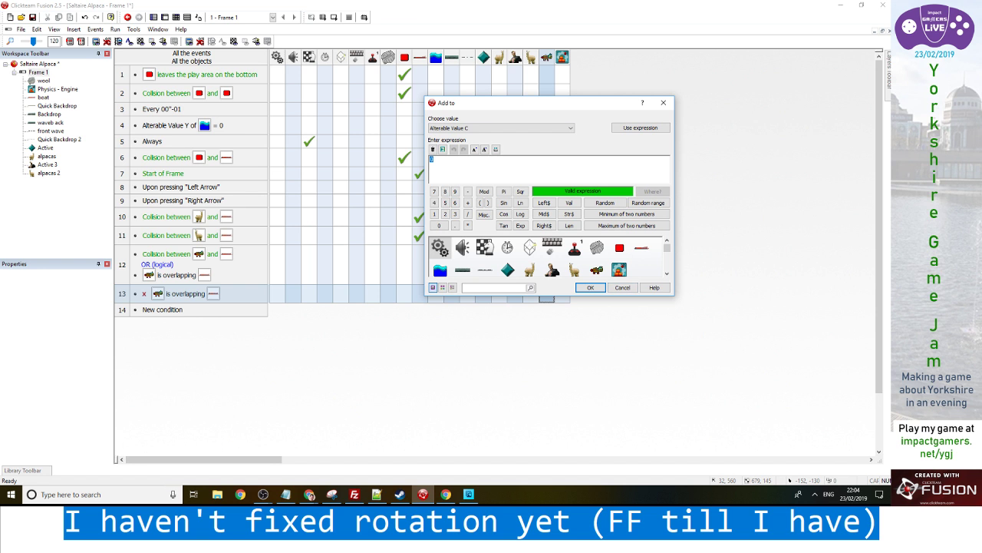
pyautogui.hotkey('alt', 'Down')
pyautogui.press('Up')
pyautogui.press('Up')
pyautogui.press('Return')
pyautogui.click(623, 287)
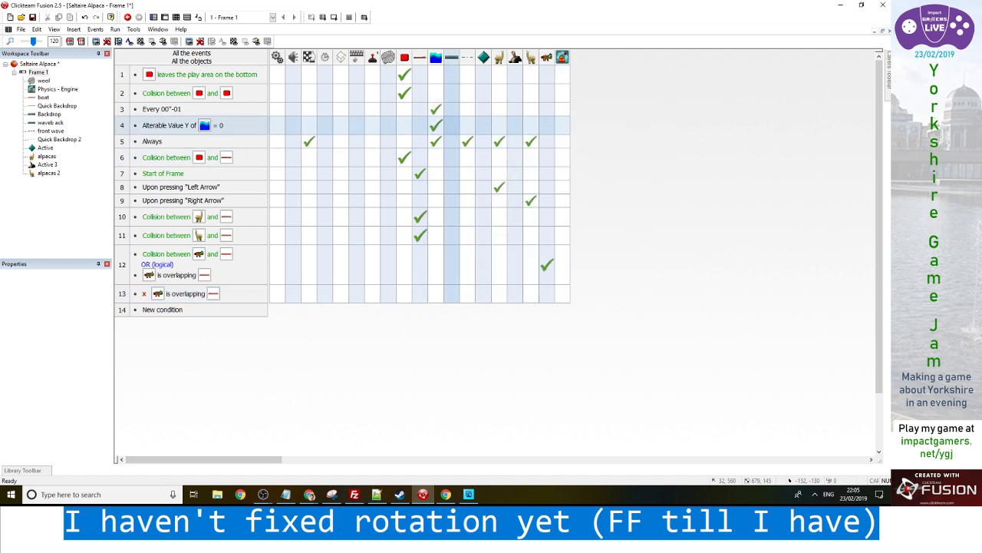
# Remove the Group.Water qualifier from the boat's event properties, and test-run the game
pyautogui.moveTo(436, 125)
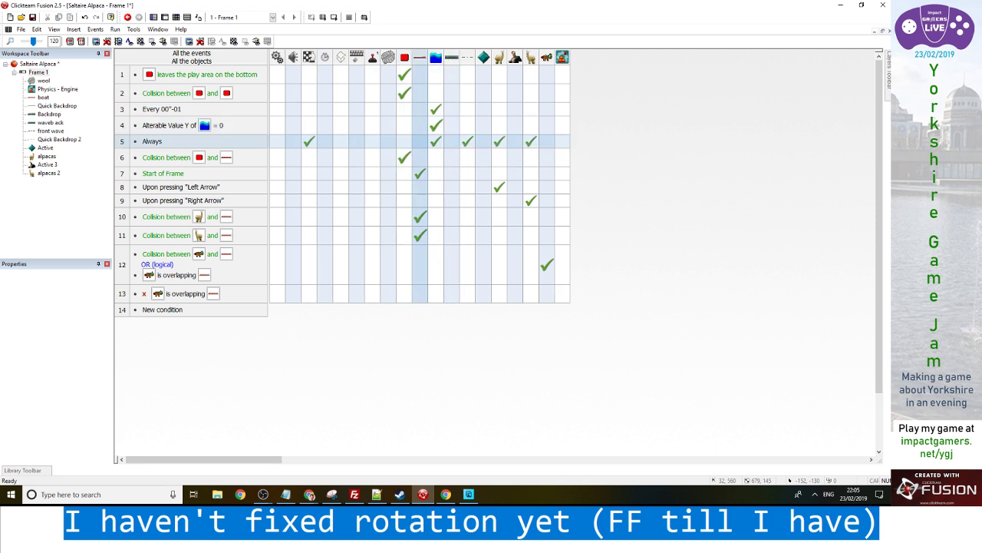
pyautogui.click(546, 293)
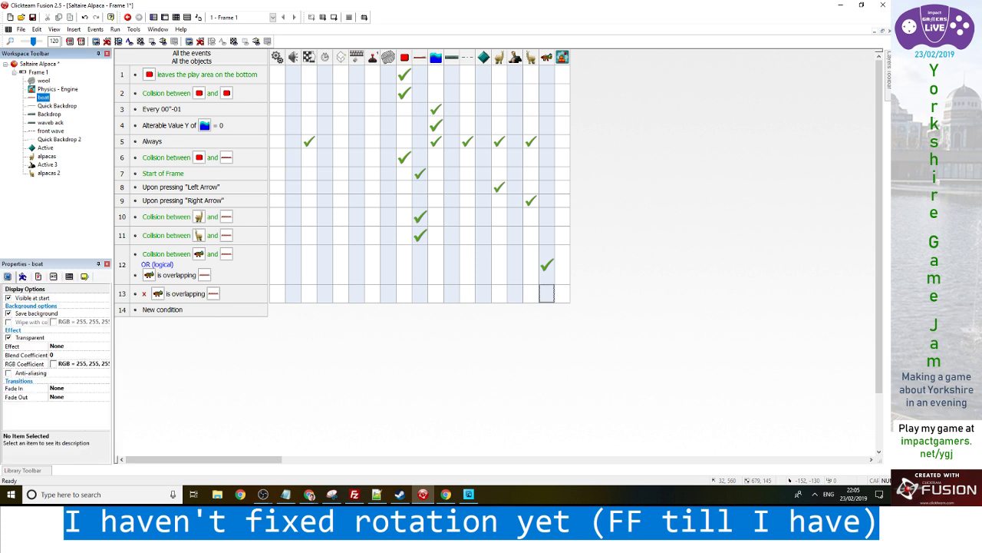
pyautogui.click(69, 275)
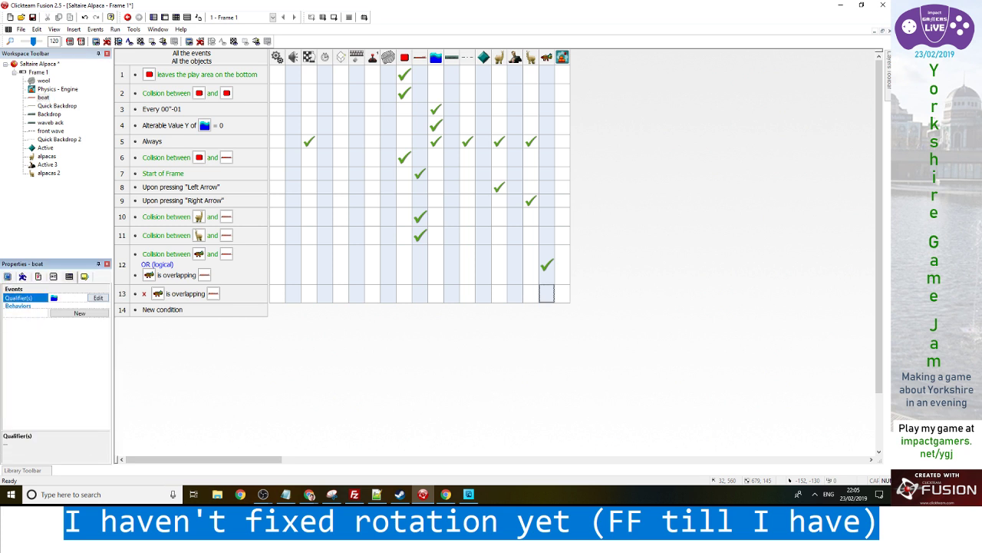
pyautogui.click(98, 297)
pyautogui.click(359, 173)
pyautogui.click(472, 240)
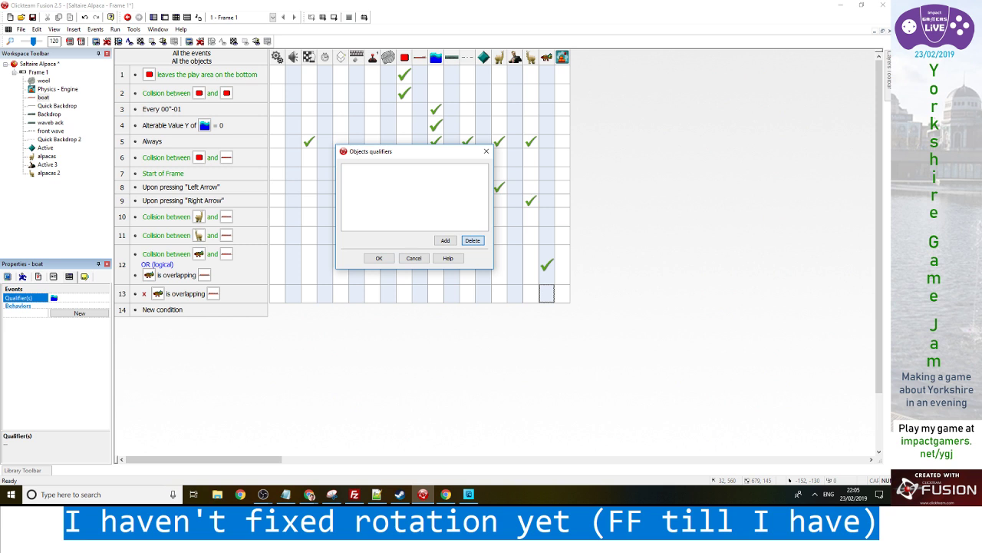
pyautogui.click(378, 258)
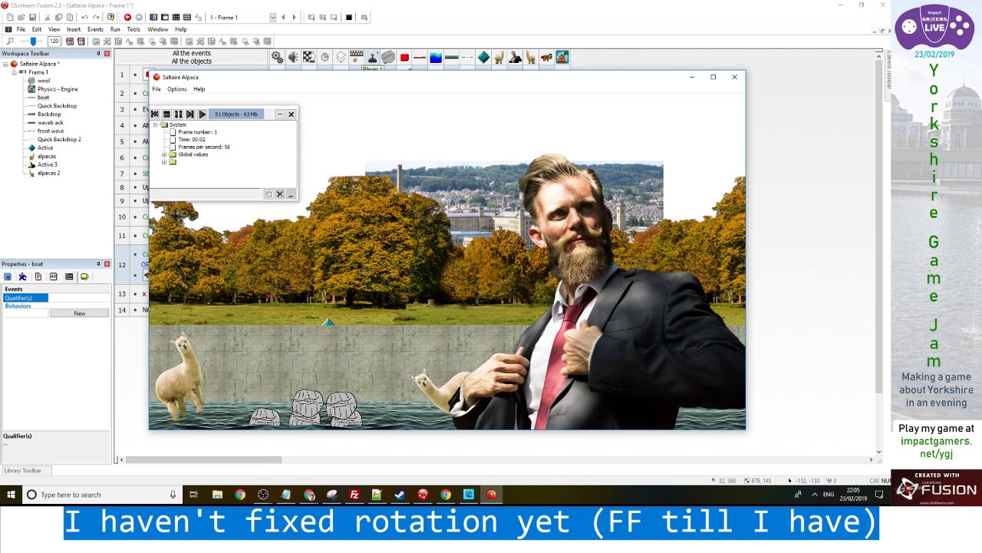
pyautogui.click(734, 77)
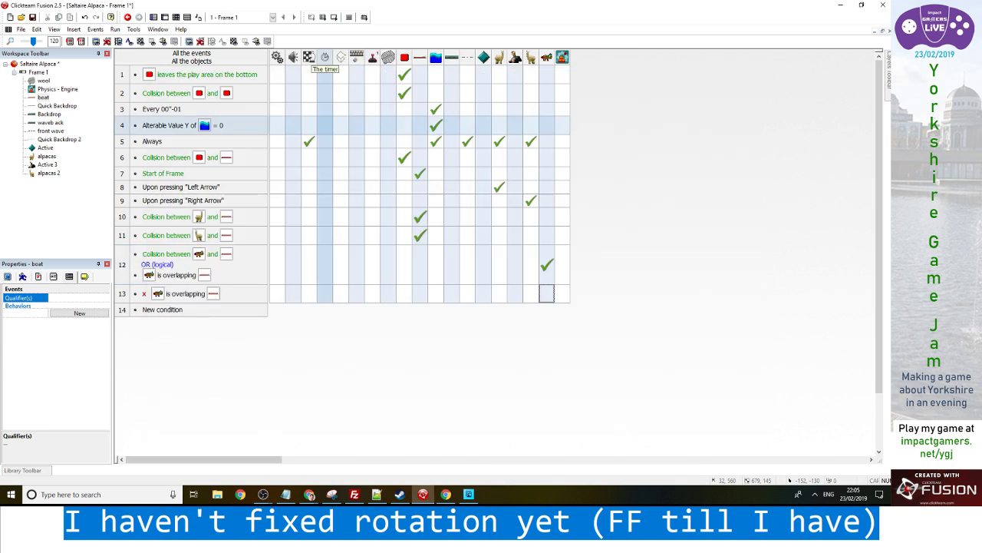
# Add an event that stops the boat's movement when it leaves the play area on the bottom
pyautogui.click(546, 294)
pyautogui.click(162, 310)
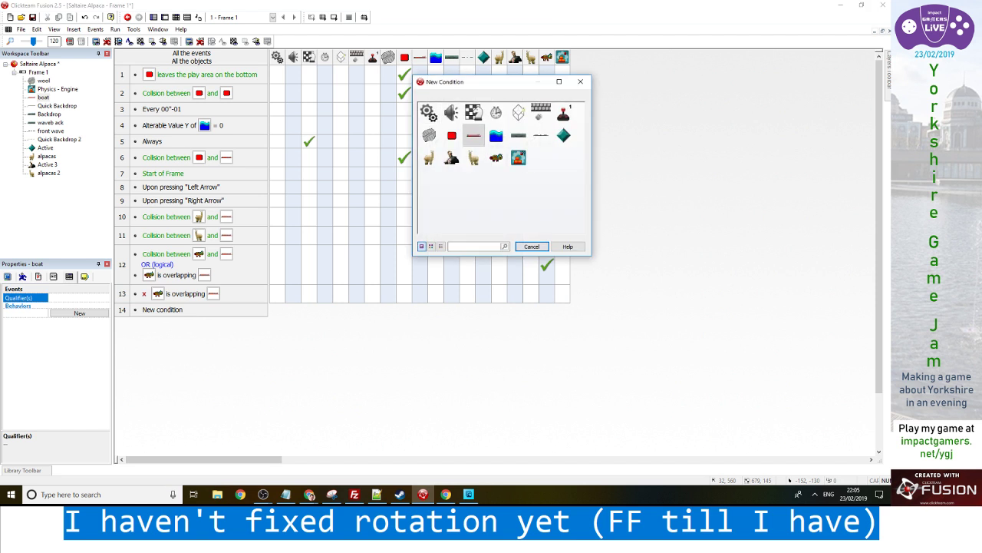
pyautogui.click(474, 136)
pyautogui.moveTo(530, 164)
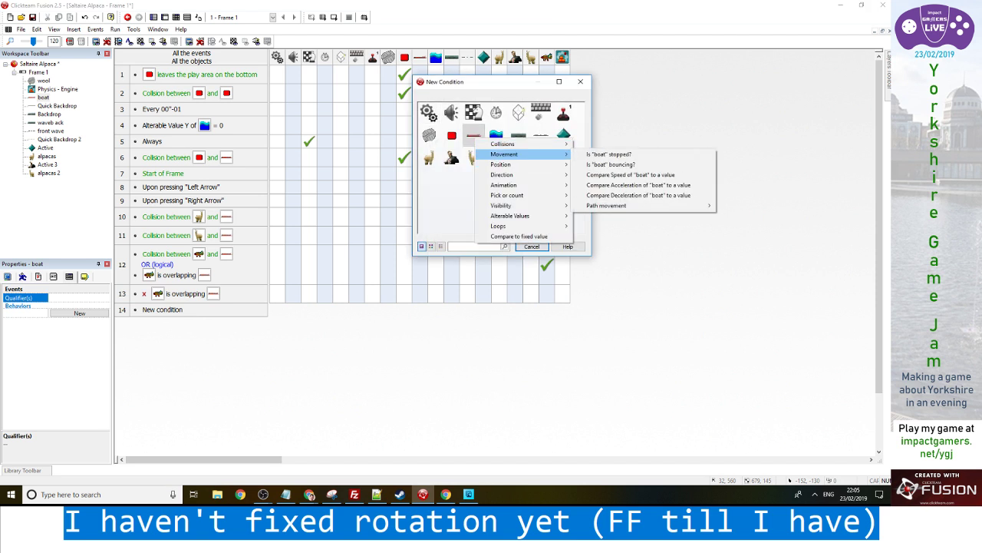
pyautogui.click(614, 164)
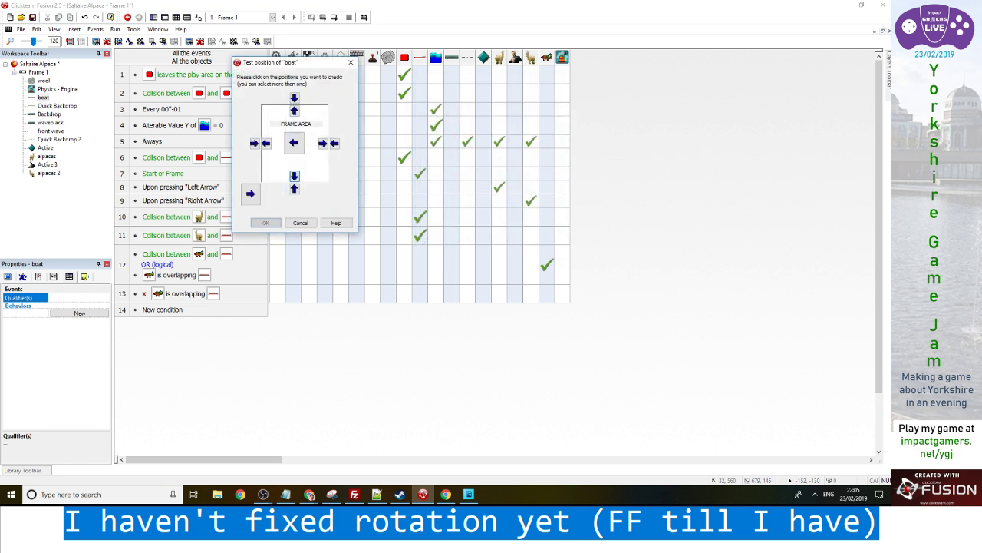
pyautogui.click(294, 176)
pyautogui.click(265, 222)
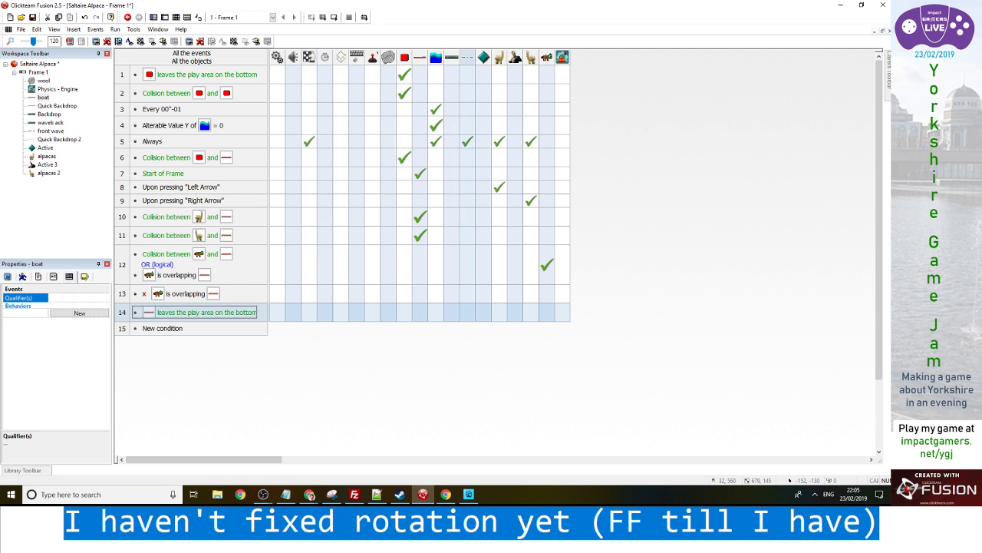
pyautogui.click(417, 311)
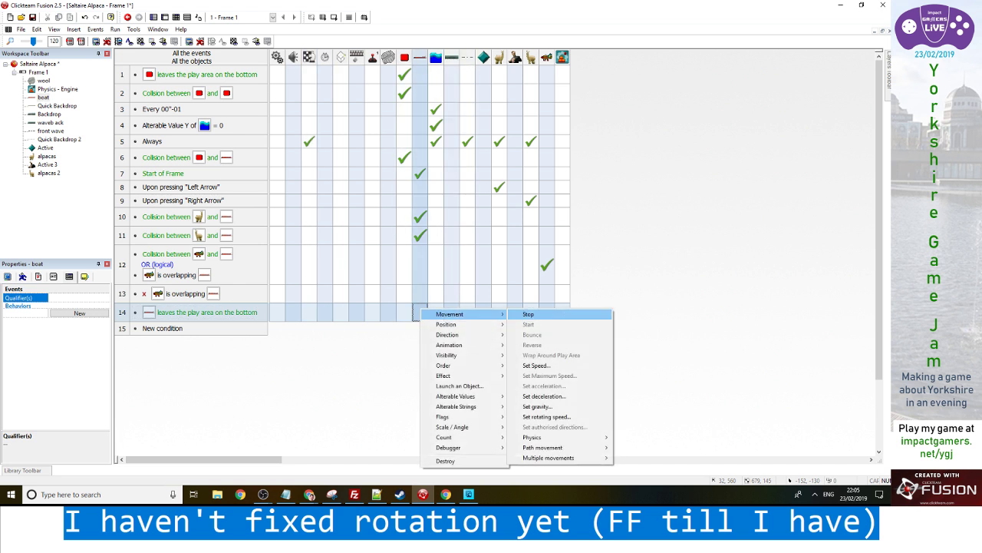
pyautogui.click(528, 314)
# Test-run the game twice, launching the alpacas to check how the boat behaves at the bottom edge, and close the runs
pyautogui.press('F8')
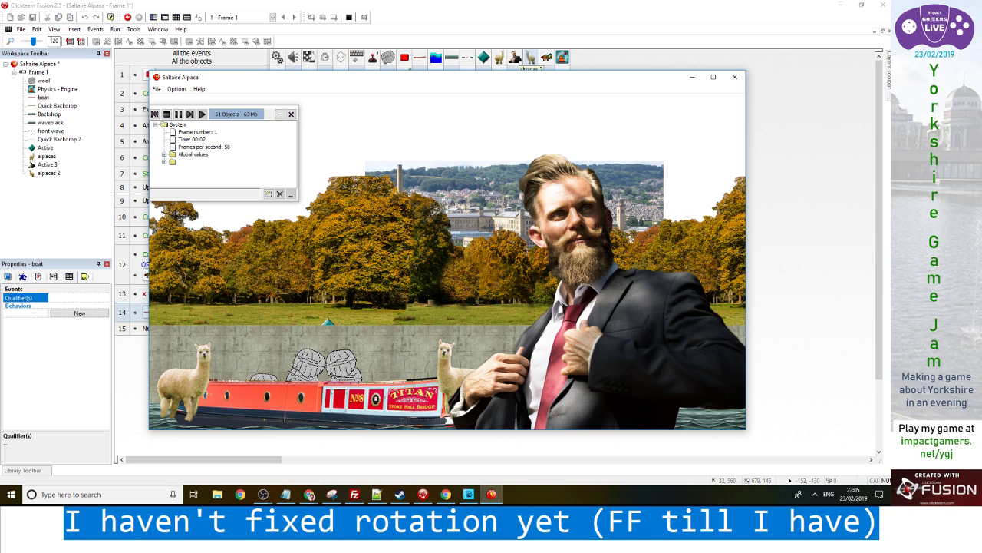
pyautogui.press('Left')
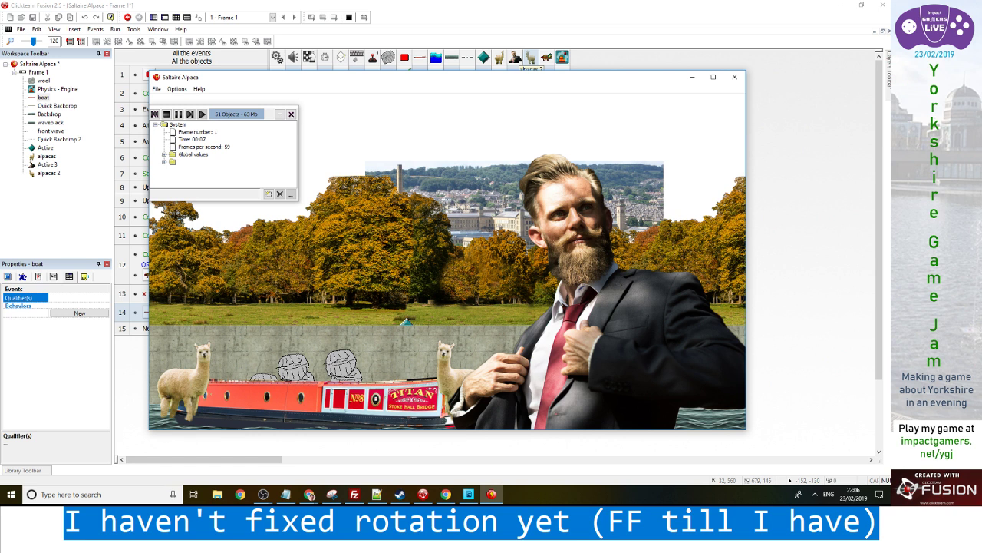
pyautogui.press('Right')
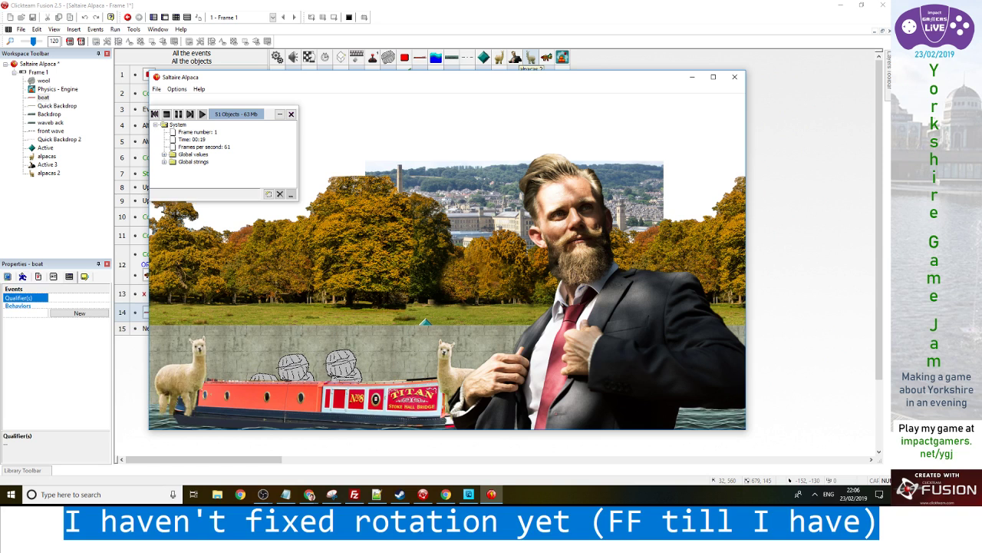
pyautogui.hotkey('alt', 'F4')
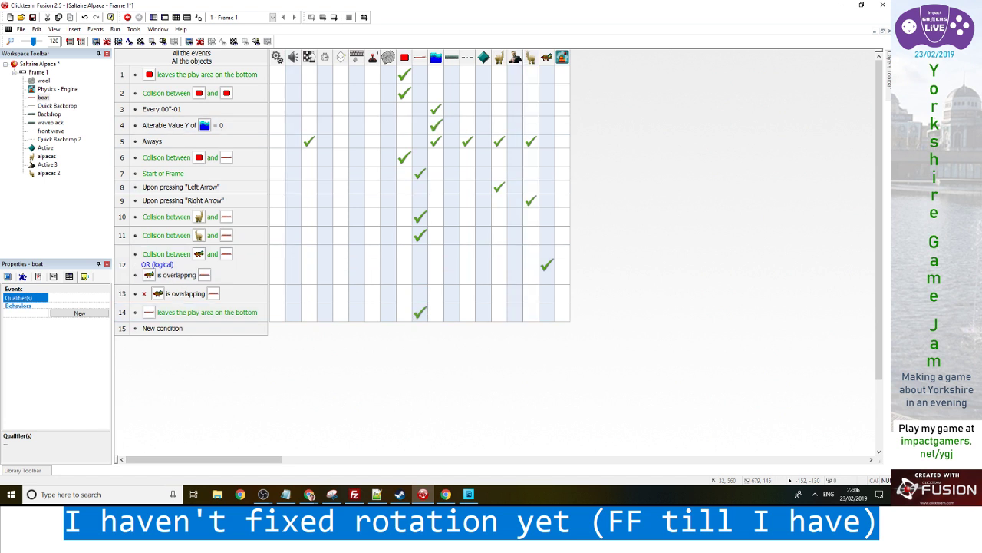
pyautogui.click(115, 30)
pyautogui.click(124, 60)
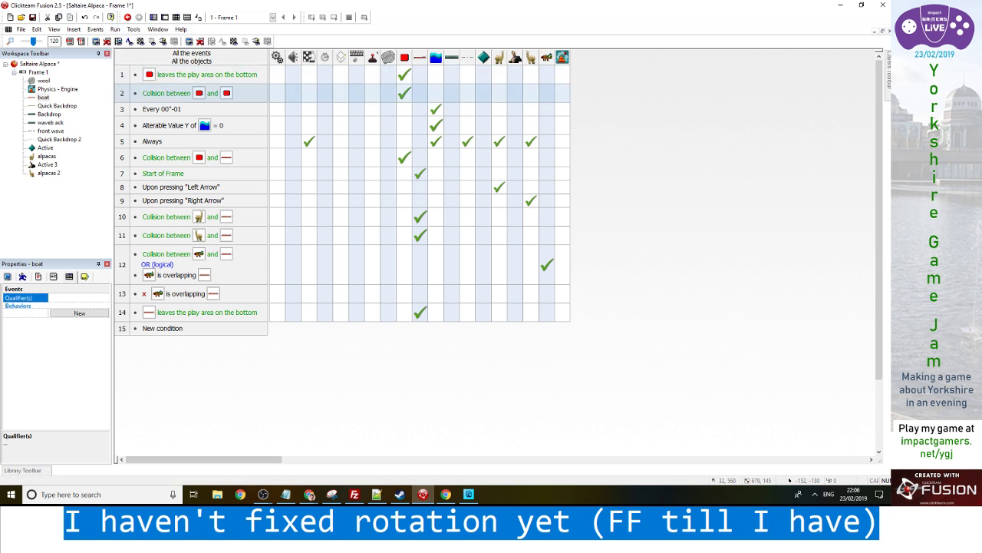
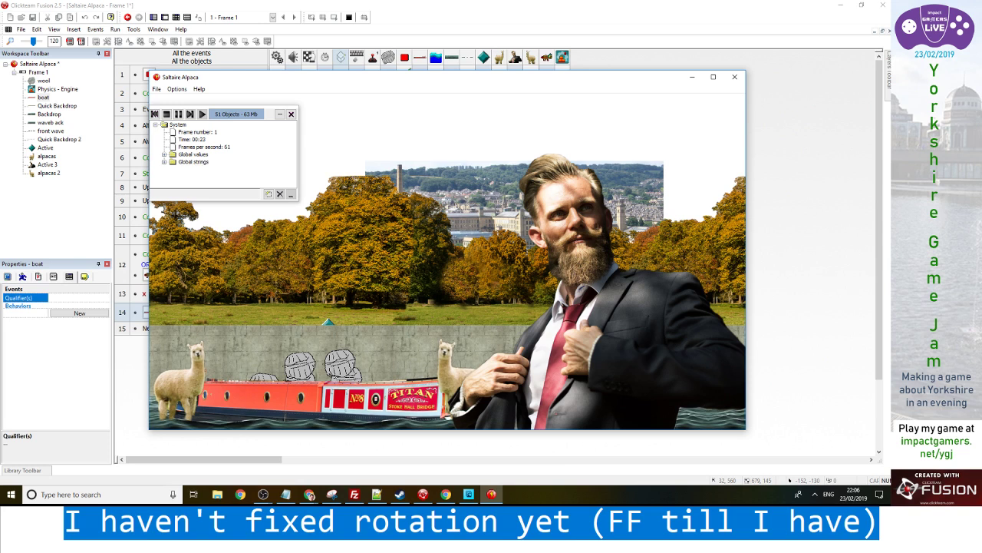
pyautogui.hotkey('alt', 'F4')
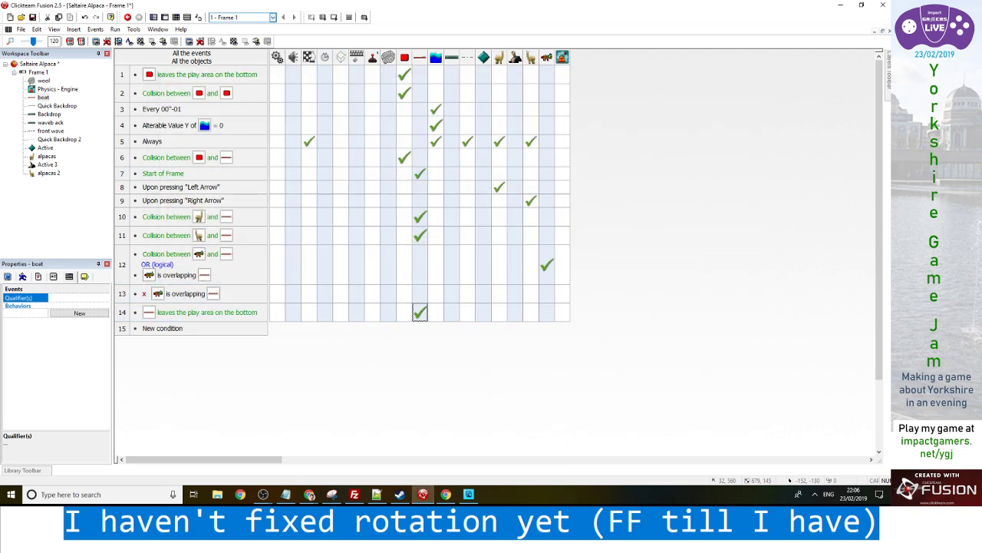
# In the frame layout, insert a Physics - Joint object onto the middle of the boat
pyautogui.click(165, 17)
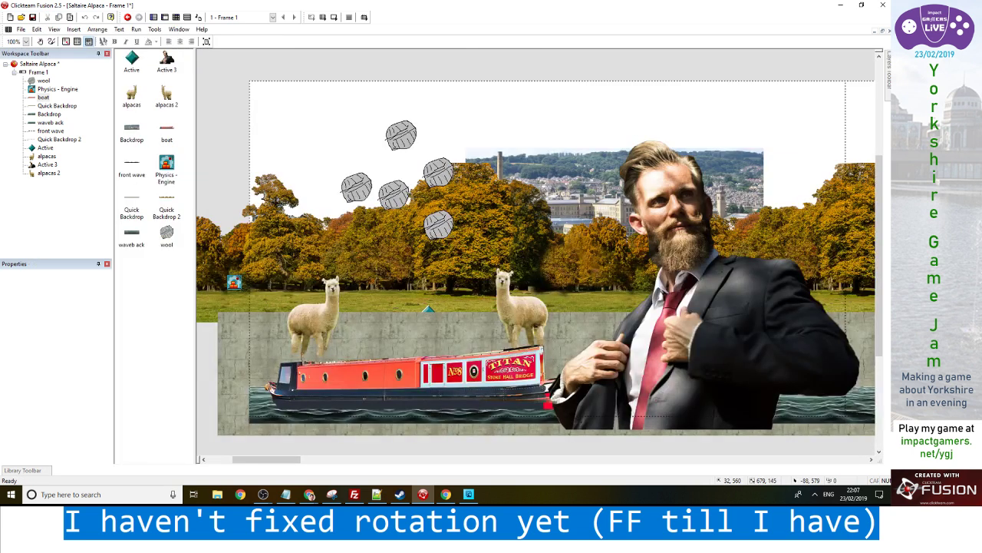
pyautogui.doubleClick(208, 349)
pyautogui.click(509, 241)
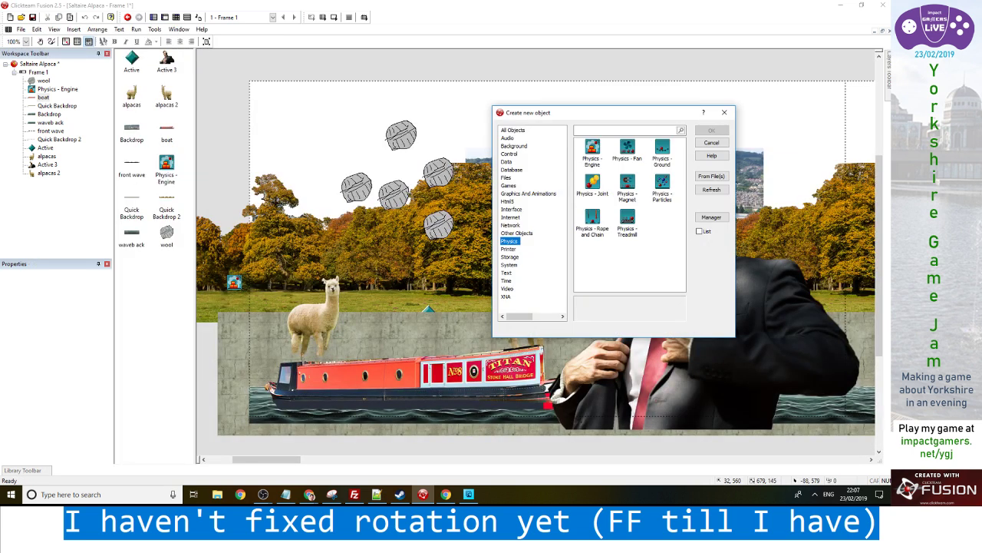
pyautogui.click(592, 184)
pyautogui.doubleClick(591, 185)
pyautogui.click(404, 374)
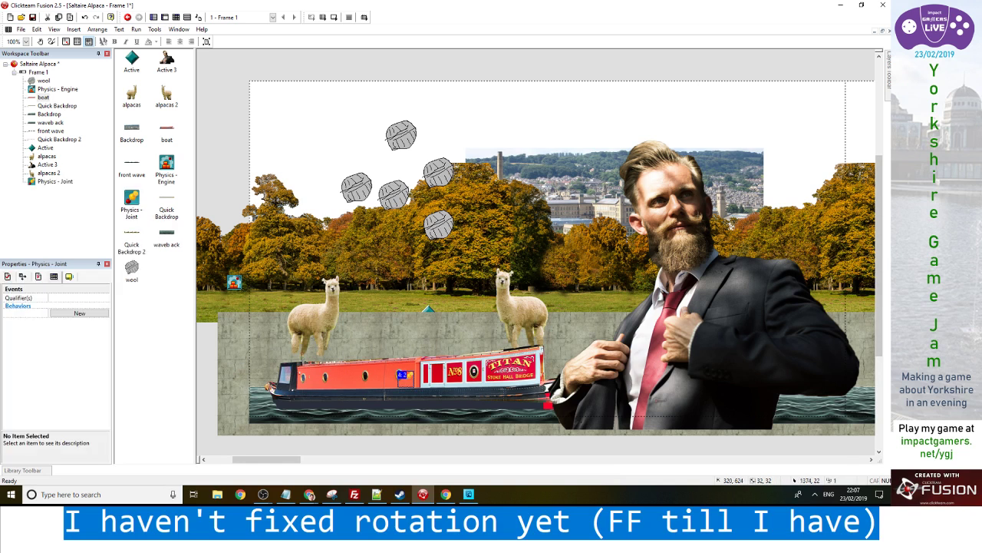
pyautogui.moveTo(888, 75)
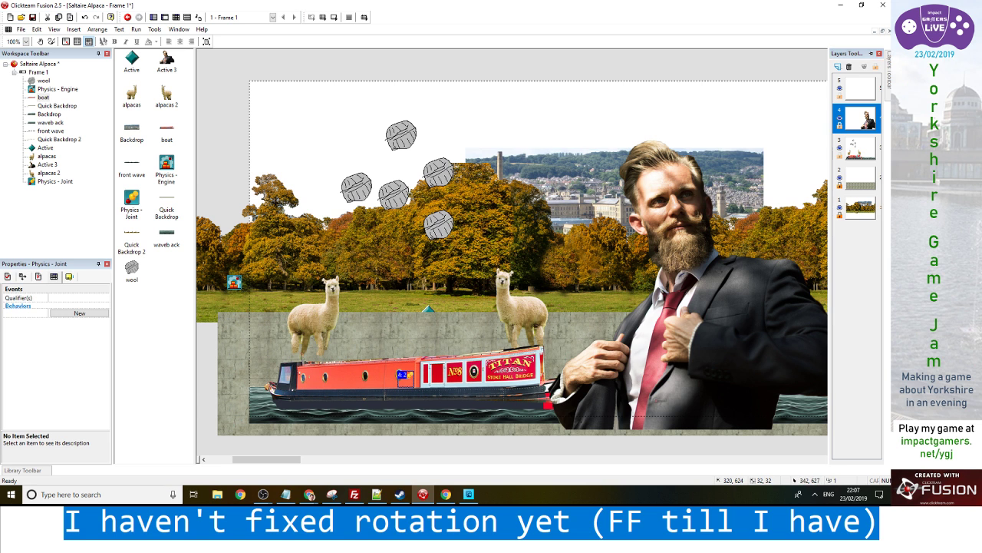
# Delete the Physics - Joint from layer 4 and place it again on layer 3, at the middle of the boat
pyautogui.press('Delete')
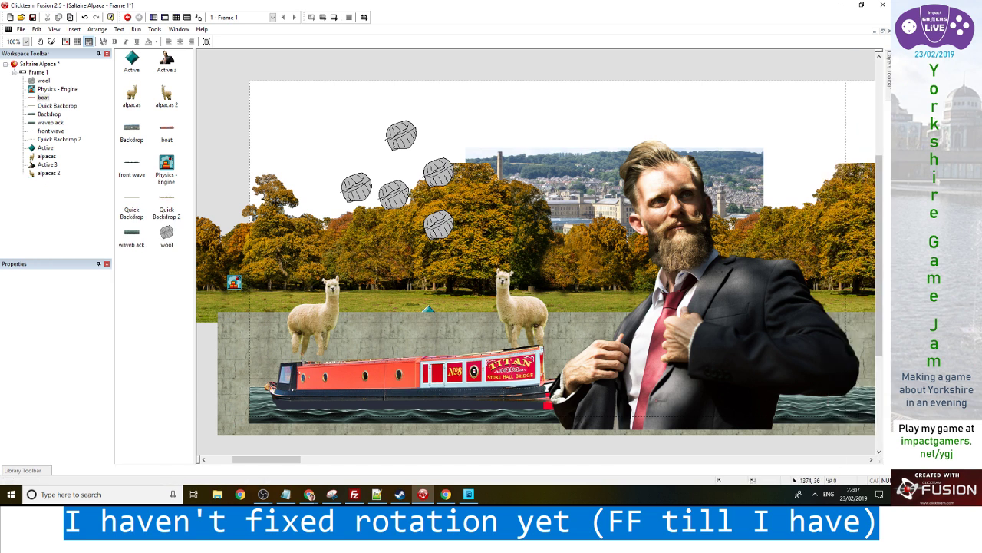
pyautogui.click(857, 149)
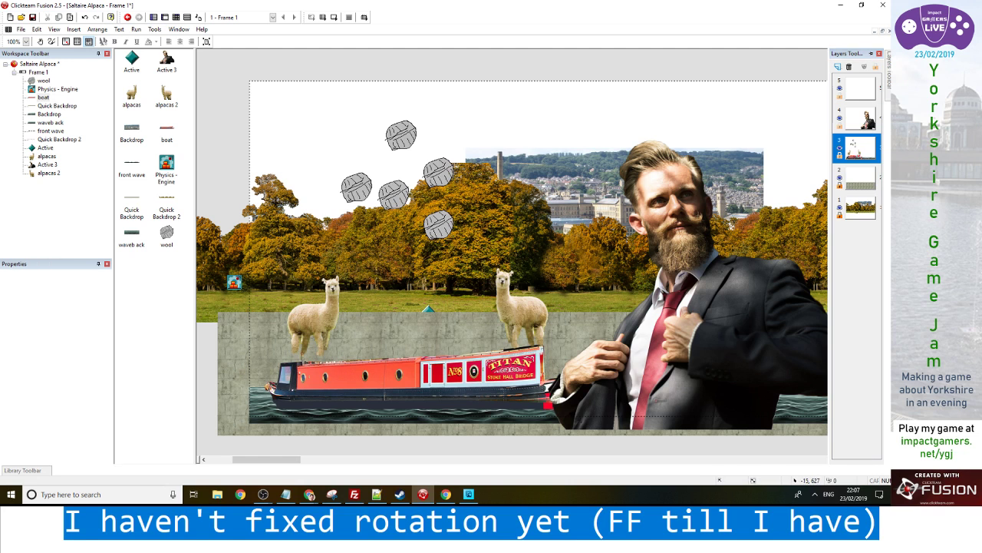
pyautogui.hotkey('ctrl', 'z')
pyautogui.click(388, 383)
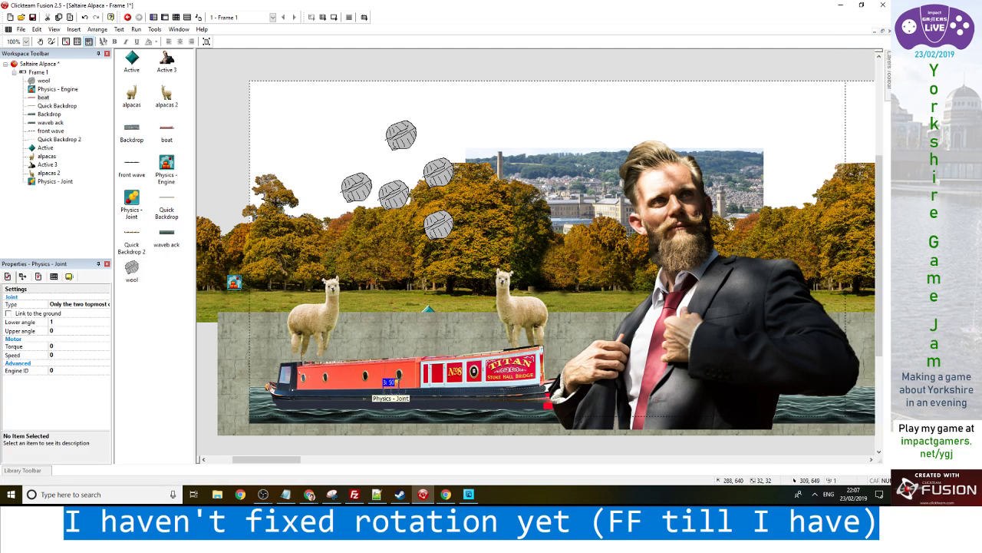
pyautogui.moveTo(388, 382); pyautogui.dragTo(406, 372)
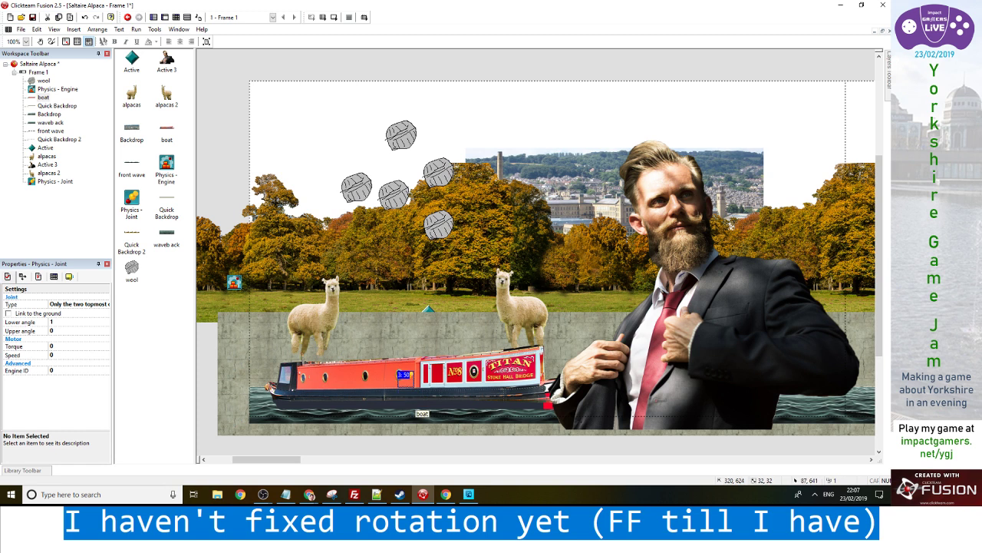
# Insert a new Active object above the middle of the boat and enlarge it to about 152 × 152 pixels
pyautogui.doubleClick(206, 369)
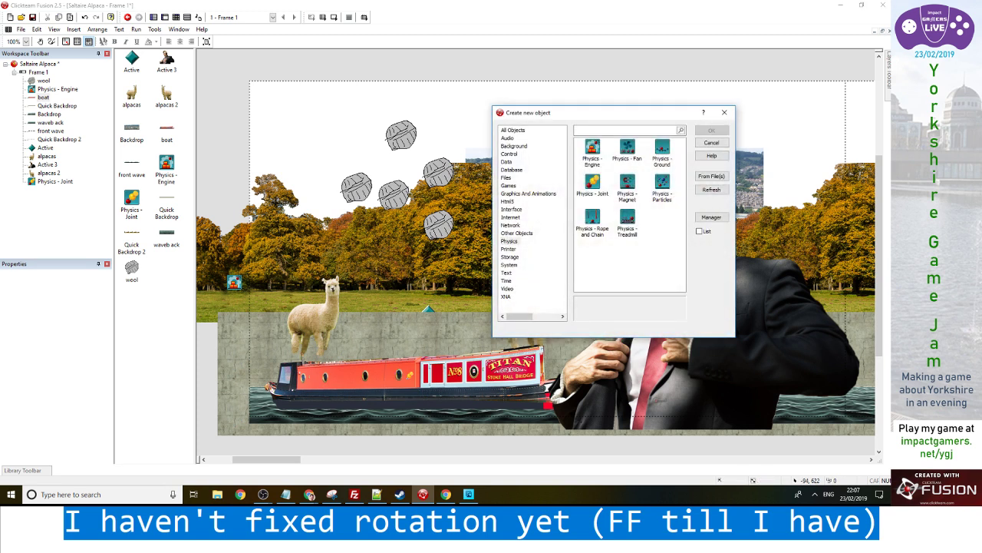
pyautogui.click(513, 130)
pyautogui.doubleClick(592, 148)
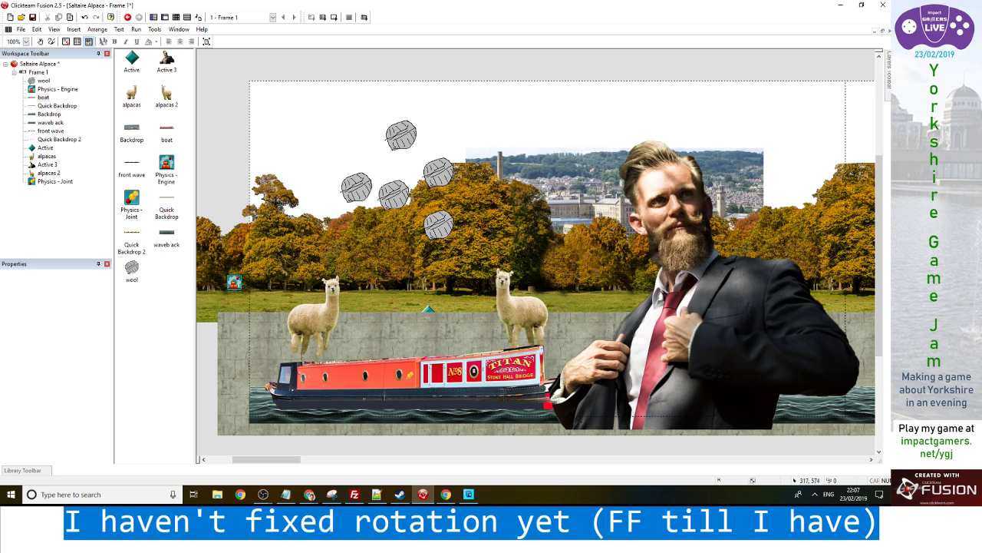
pyautogui.click(383, 326)
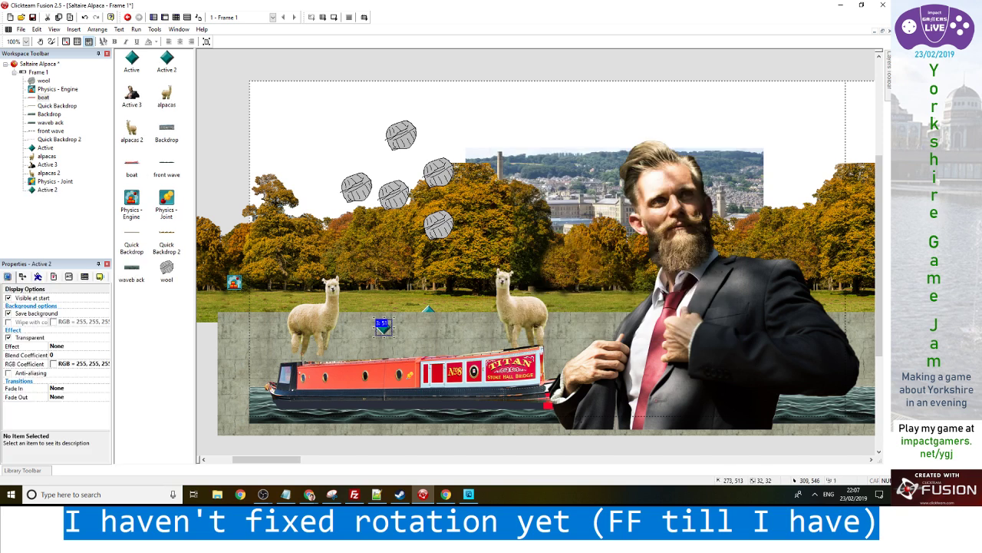
pyautogui.moveTo(394, 336); pyautogui.dragTo(449, 390)
# Clear the new Active object's image and fill it with solid black
pyautogui.doubleClick(384, 391)
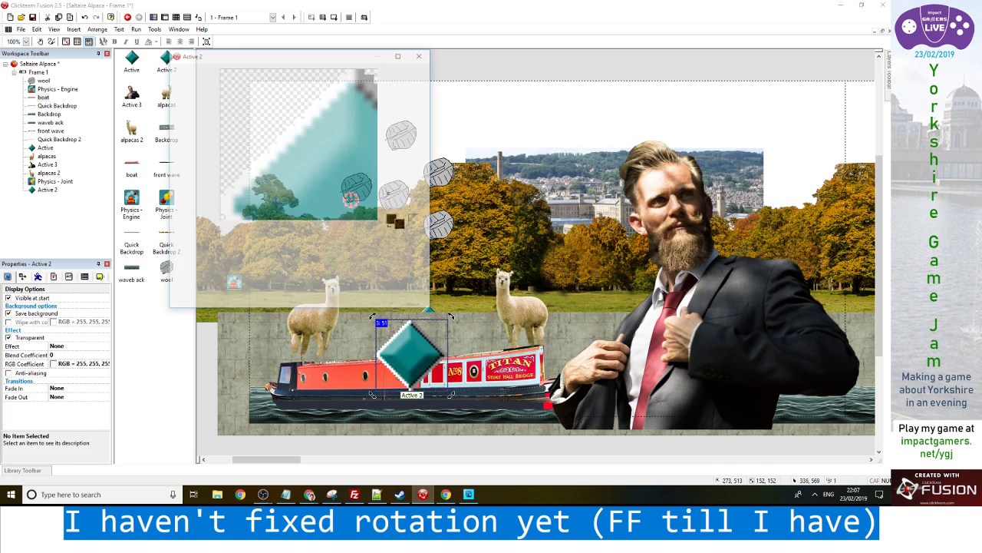
pyautogui.click(176, 69)
pyautogui.click(176, 154)
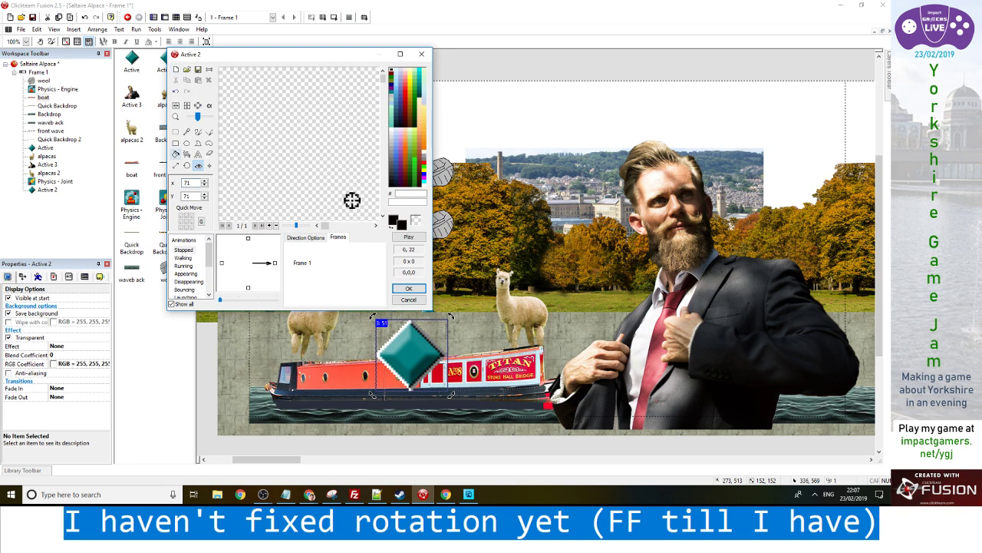
pyautogui.click(276, 88)
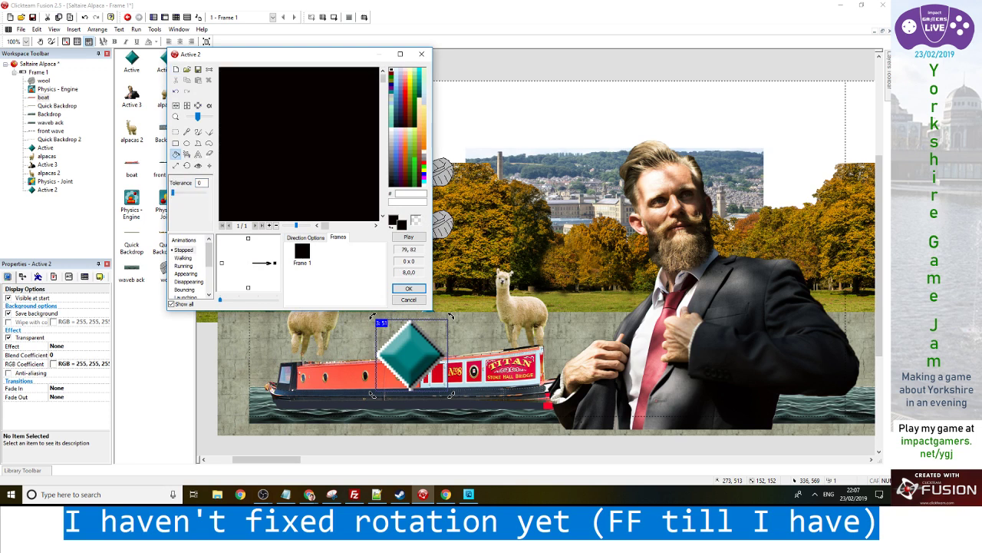
pyautogui.click(408, 288)
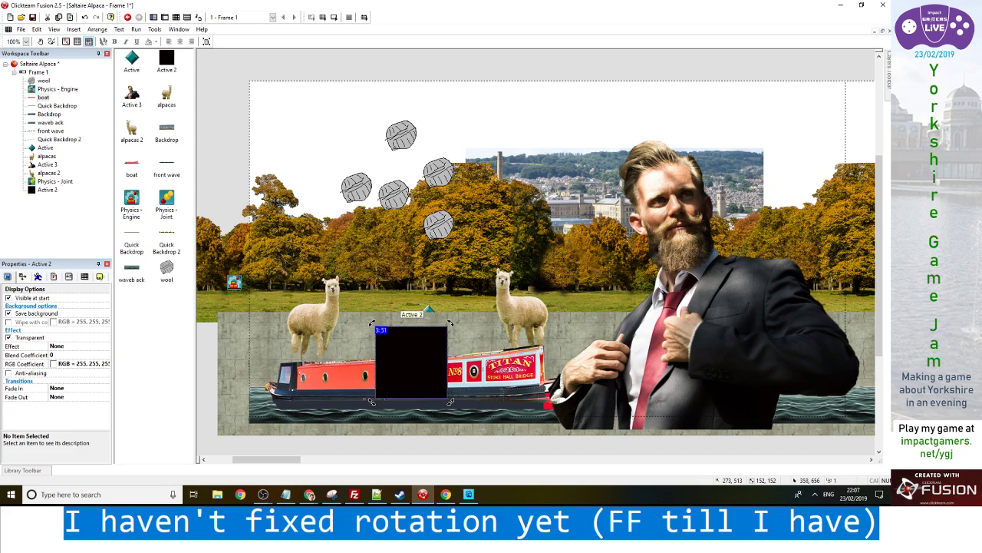
# Lower the black square to about 272, 560 over the boat's middle and send it to the back of its layer
pyautogui.press('Down')
pyautogui.press('Down')
pyautogui.press('Down')
pyautogui.press('Down')
pyautogui.press('Down')
pyautogui.press('Down')
pyautogui.press('Down')
pyautogui.press('Down')
pyautogui.press('Down')
pyautogui.press('Down')
pyautogui.rightClick(399, 370)
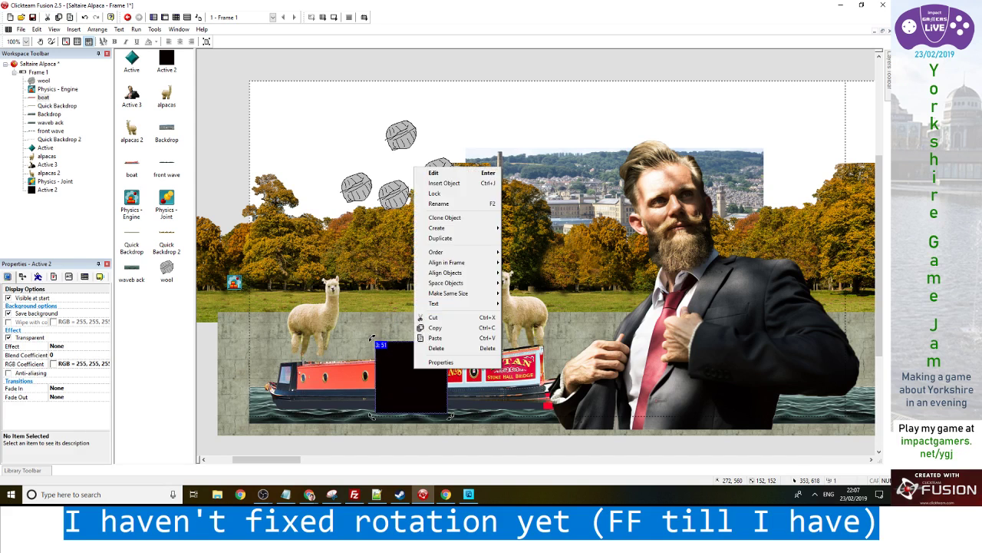
pyautogui.moveTo(453, 252)
pyautogui.click(530, 263)
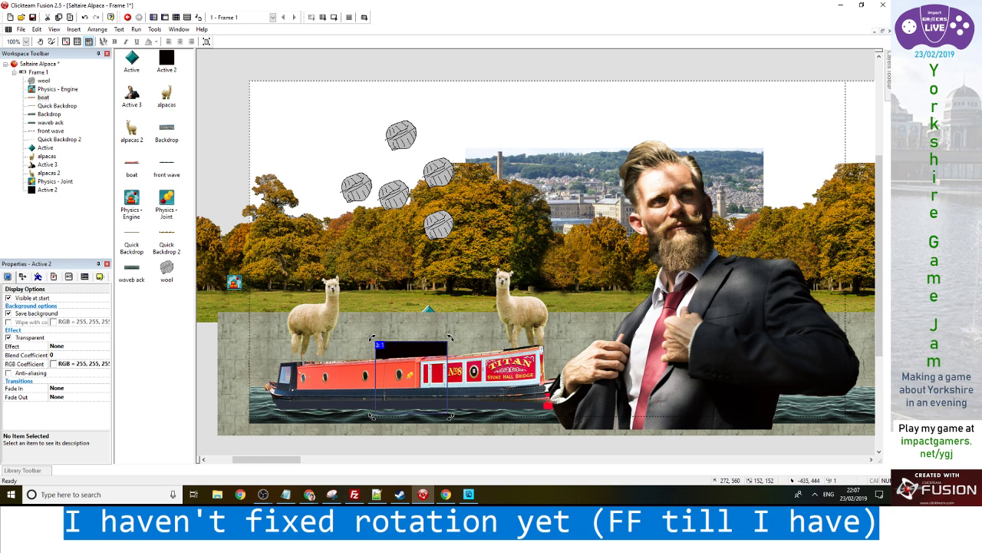
# Set the black square's movement type to Eight Directions, and test-run the game
pyautogui.click(38, 276)
pyautogui.click(105, 307)
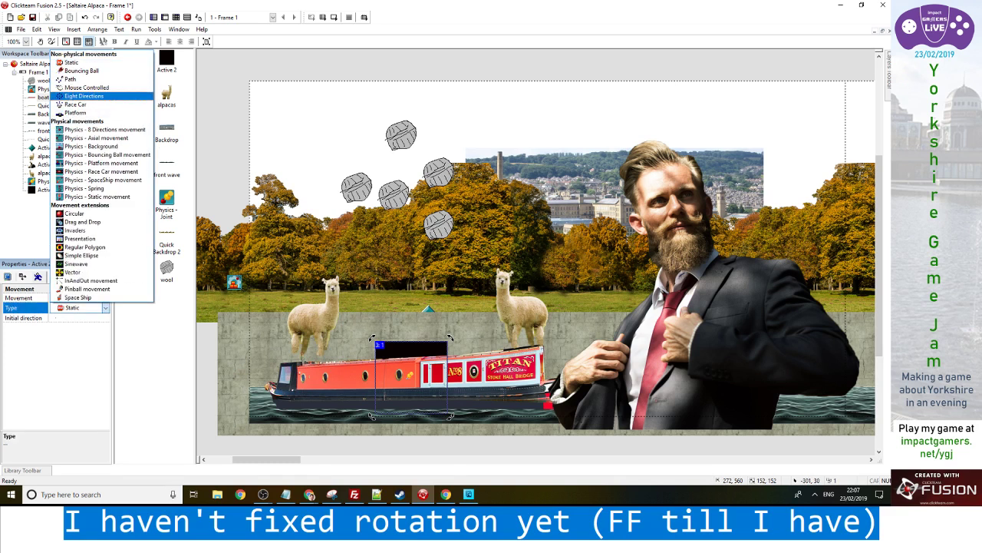
pyautogui.click(84, 96)
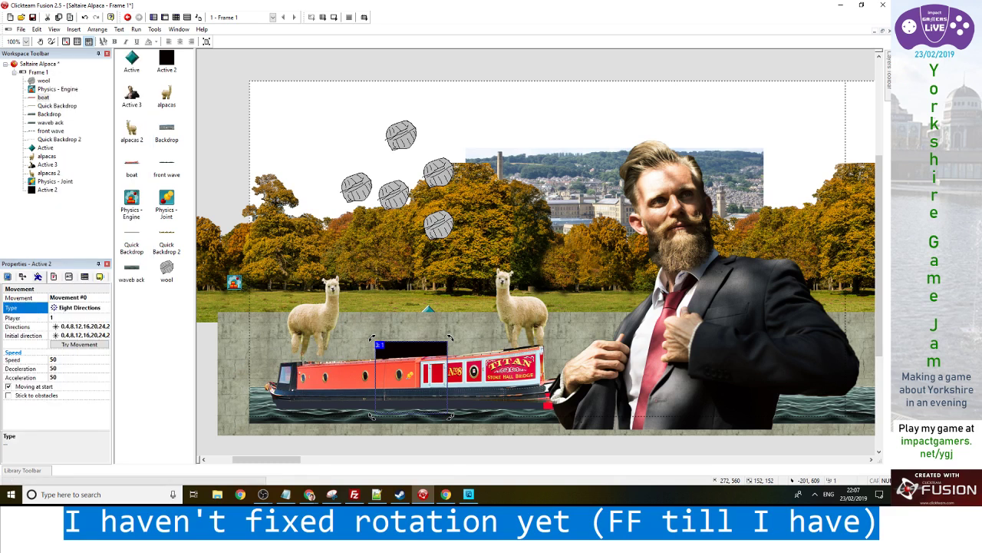
pyautogui.press('F7')
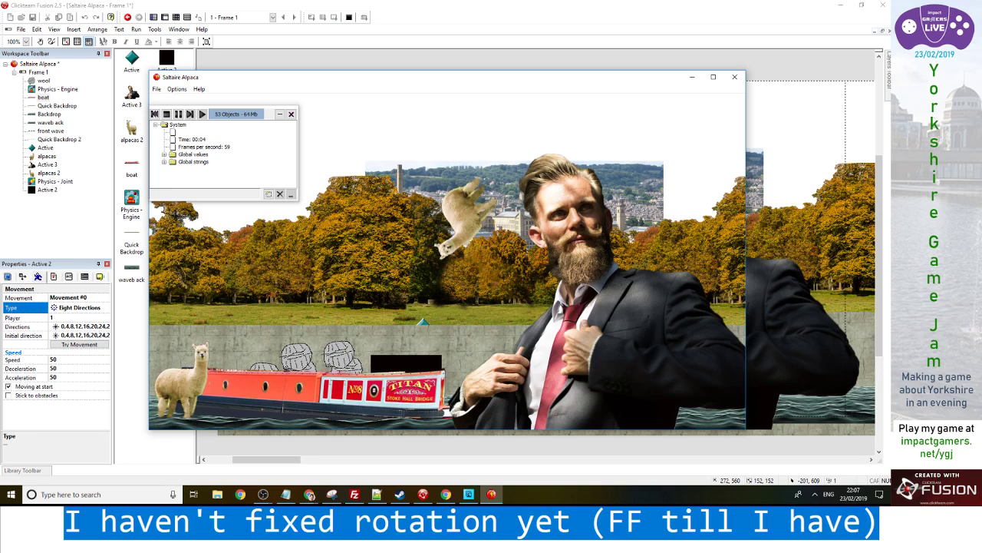
pyautogui.hotkey('alt', 'F4')
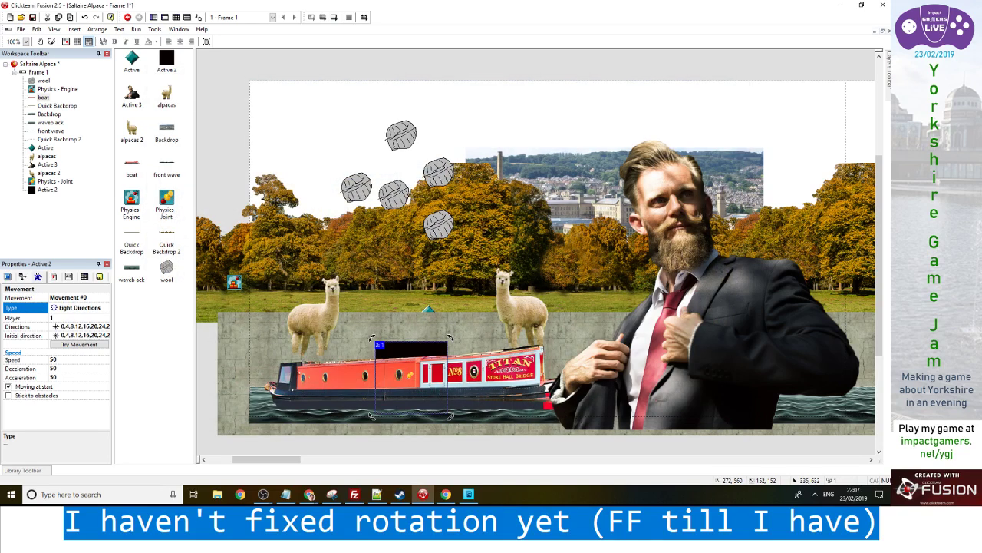
# Try moving the boat upward and undo it, shift the joint to about 320, 608, and test-run the game
pyautogui.press('Escape')
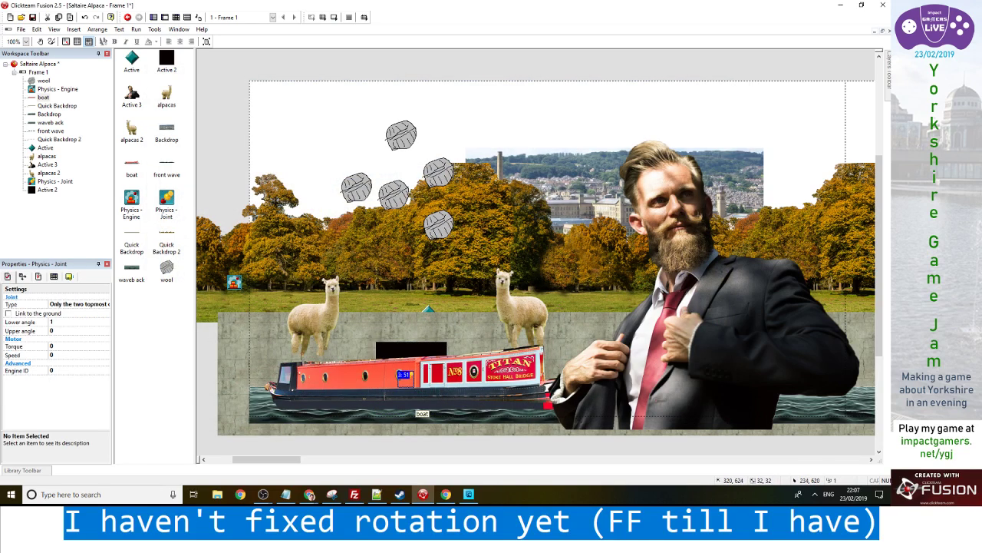
pyautogui.click(418, 401)
pyautogui.click(418, 403)
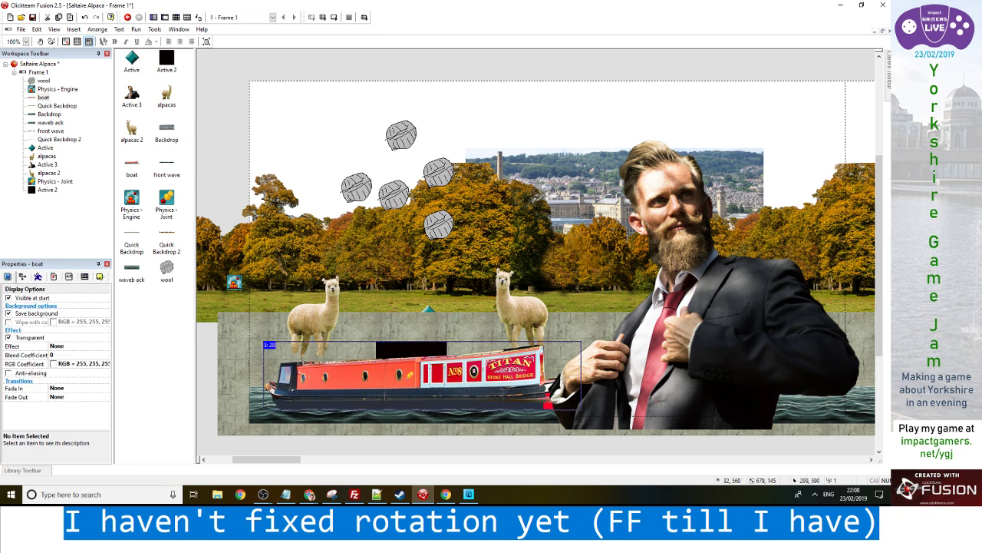
pyautogui.moveTo(418, 403); pyautogui.dragTo(410, 376)
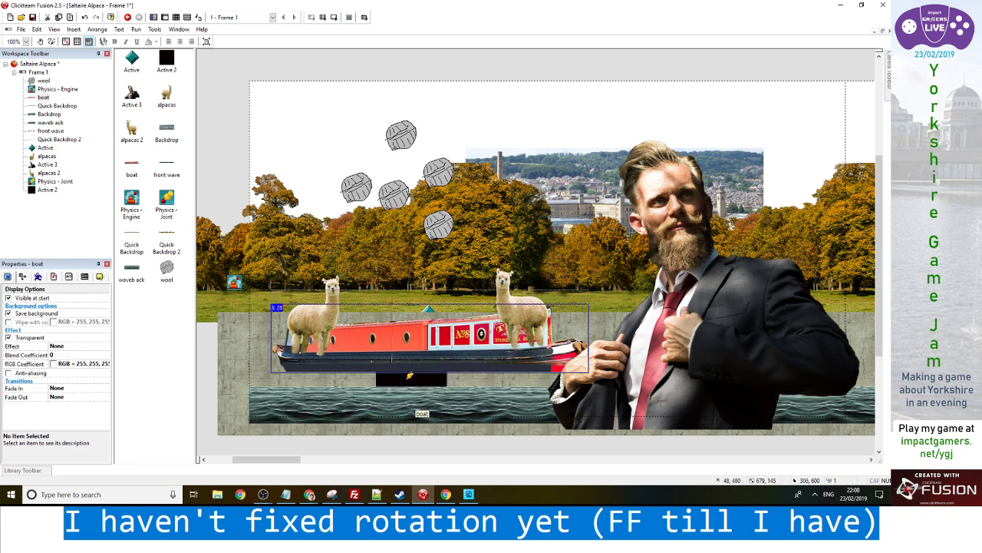
pyautogui.hotkey('ctrl', 'z')
pyautogui.click(410, 377)
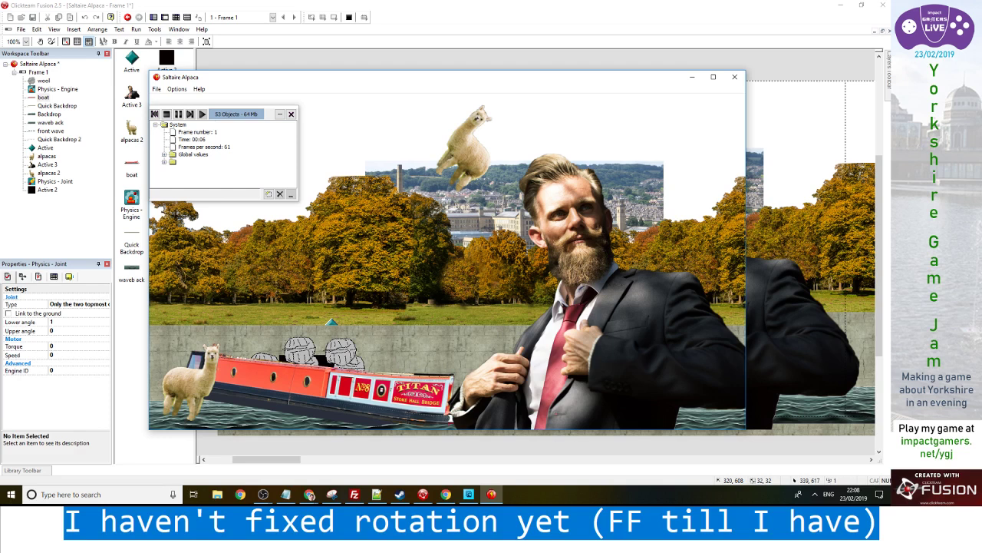
pyautogui.hotkey('alt', 'F4')
# Delete the event for the boat leaving the play area on the bottom, and test-run the game
pyautogui.hotkey('ctrl', 'e')
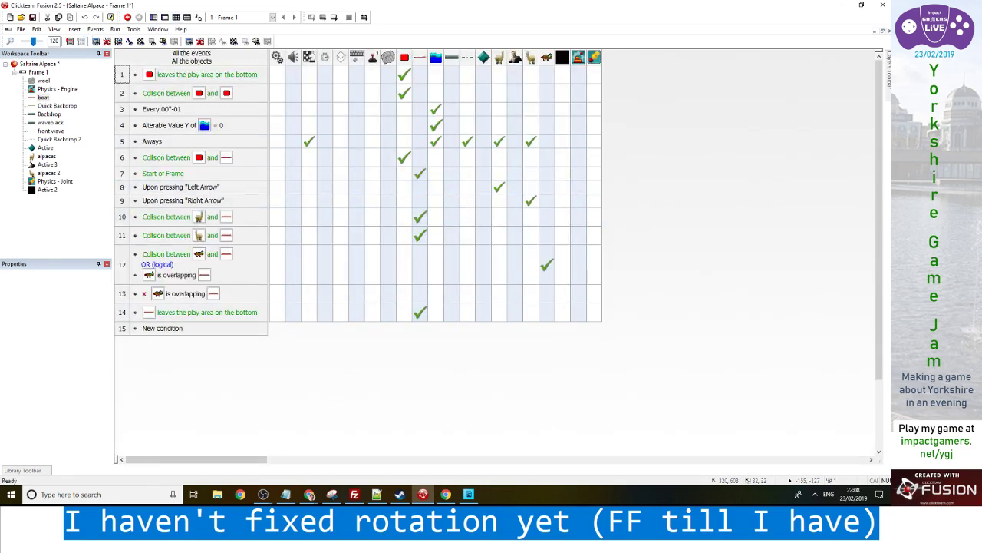
pyautogui.click(123, 312)
pyautogui.rightClick(126, 313)
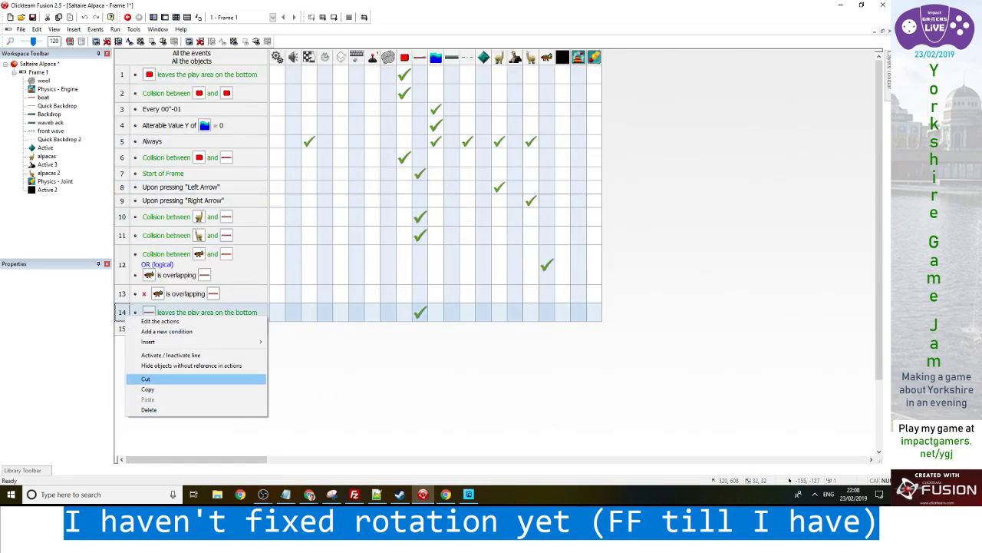
pyautogui.click(148, 409)
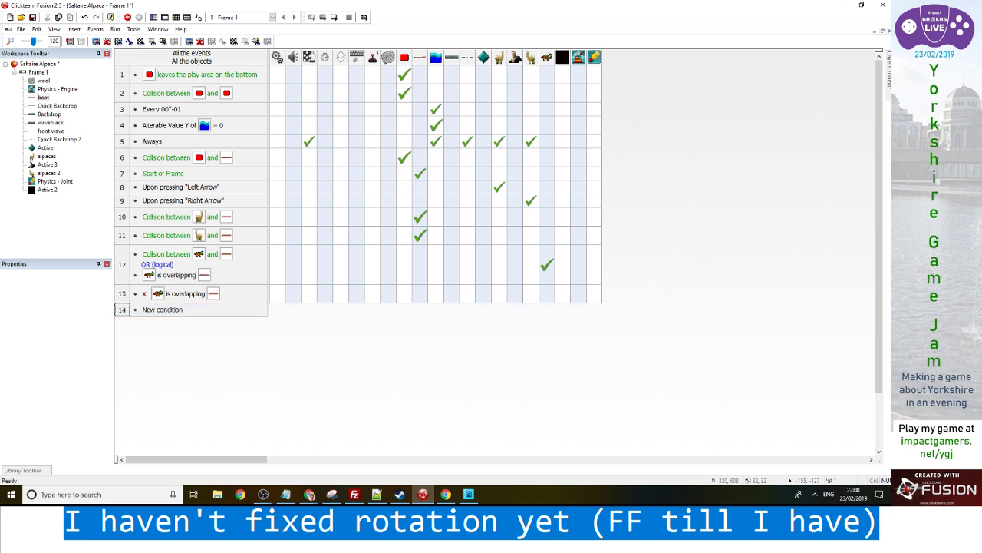
pyautogui.press('F8')
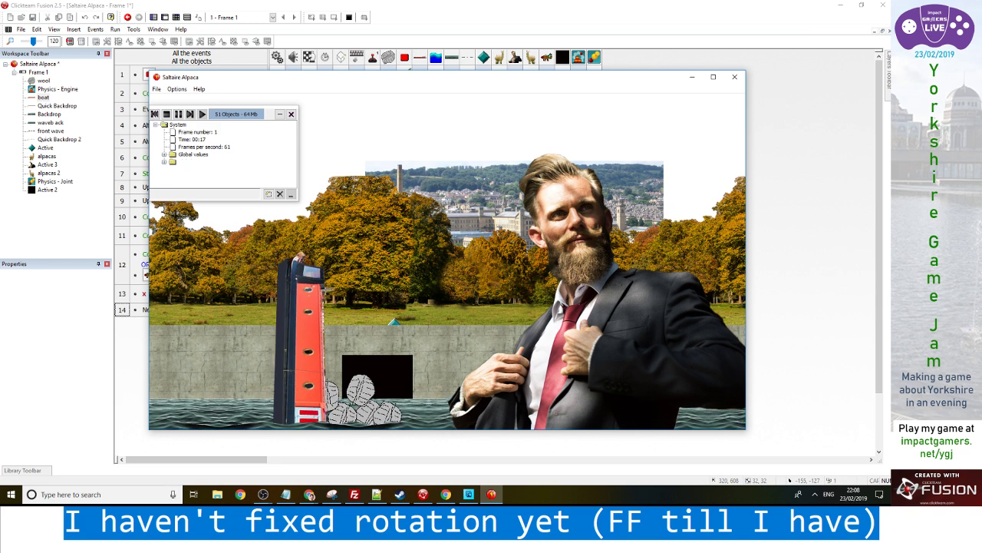
pyautogui.hotkey('alt', 'F4')
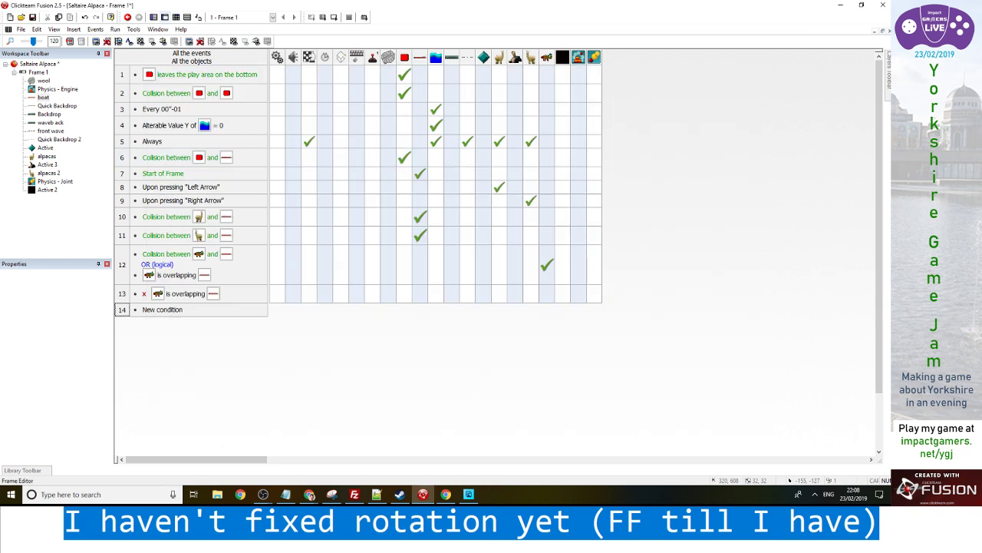
# Move the boat to the top of the frame, with the black square at about 192, 80 and the joint at about 240, 128
pyautogui.hotkey('ctrl', 'm')
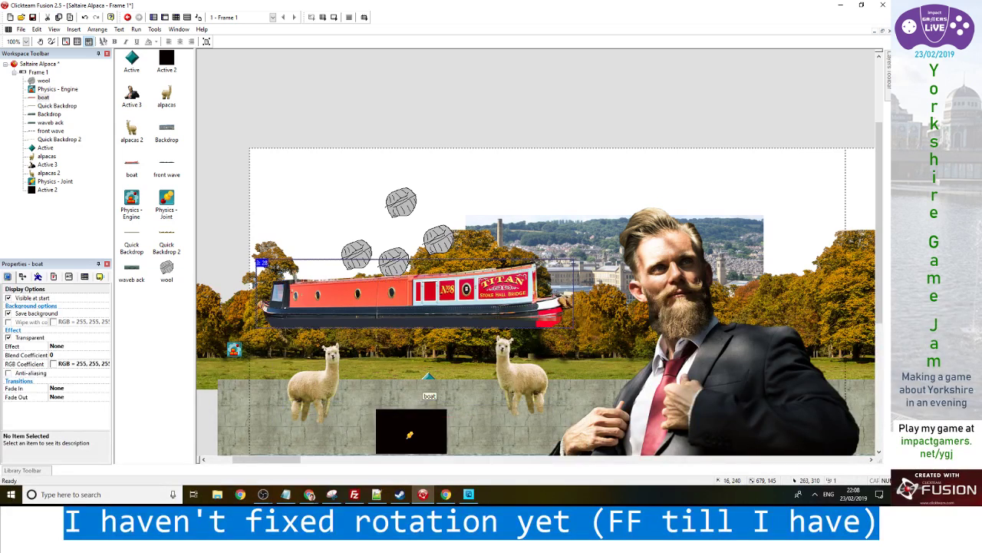
pyautogui.moveTo(415, 295); pyautogui.dragTo(400, 221)
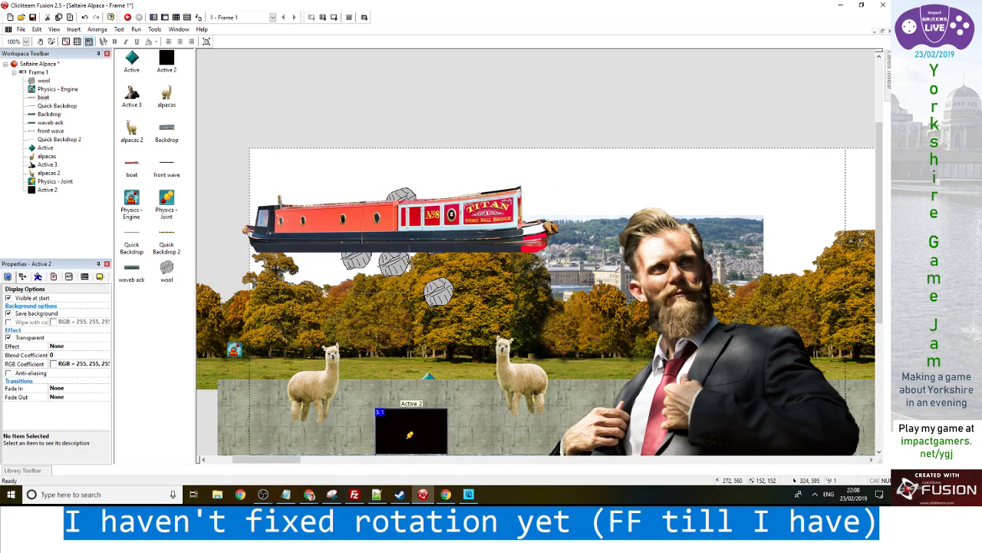
pyautogui.moveTo(412, 432); pyautogui.dragTo(374, 219)
pyautogui.click(406, 435)
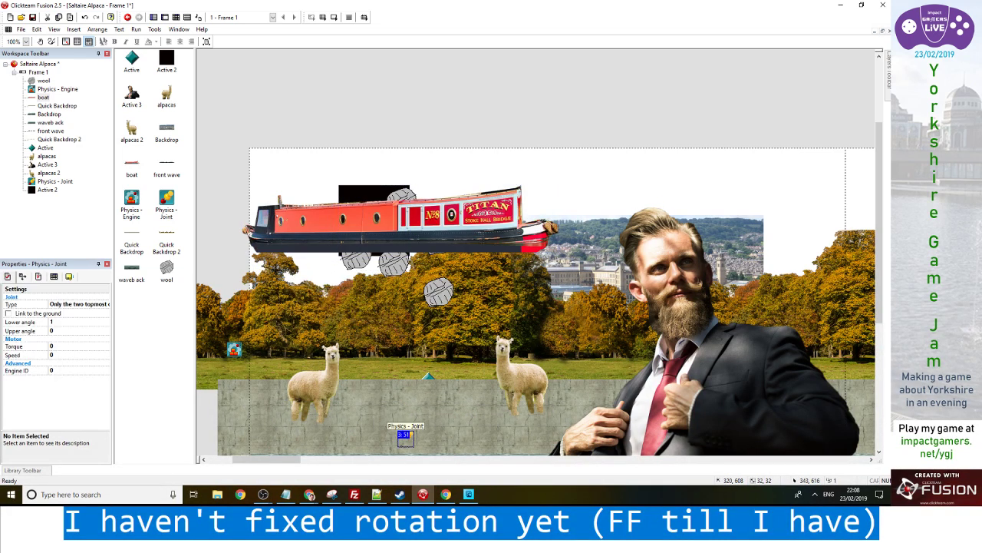
pyautogui.moveTo(405, 436); pyautogui.dragTo(368, 215)
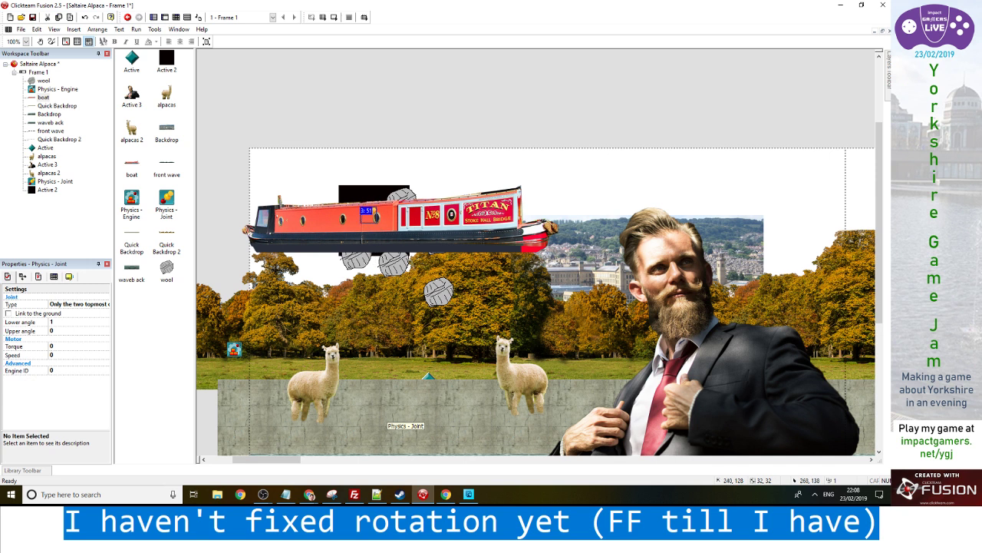
# Set the black square's movement type to Physics - Static movement, and test-run the game
pyautogui.click(371, 213)
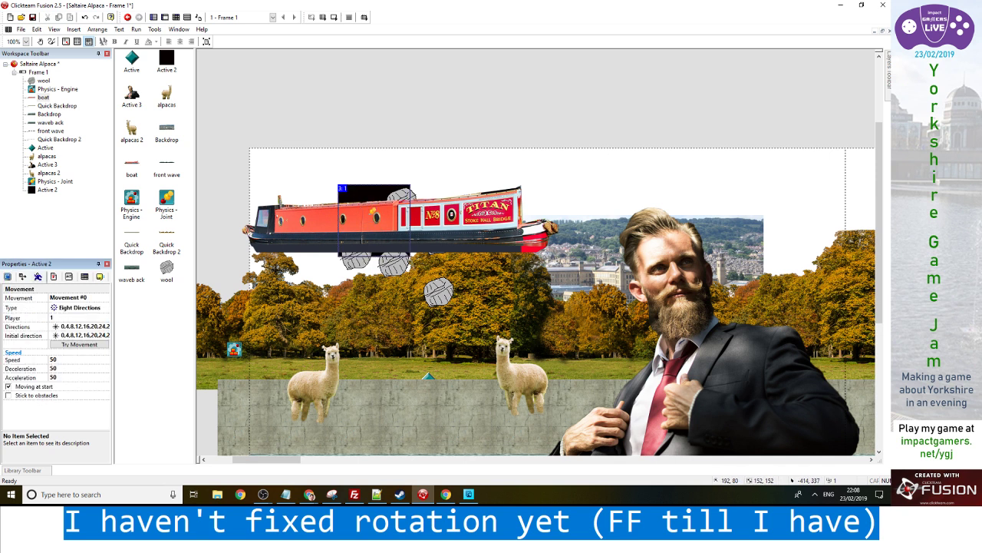
pyautogui.click(77, 307)
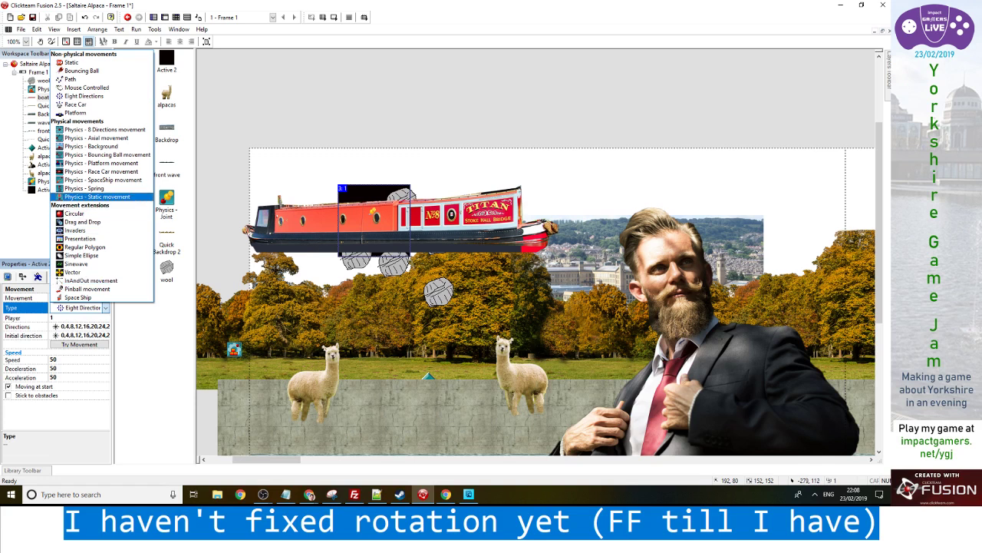
pyautogui.press('Return')
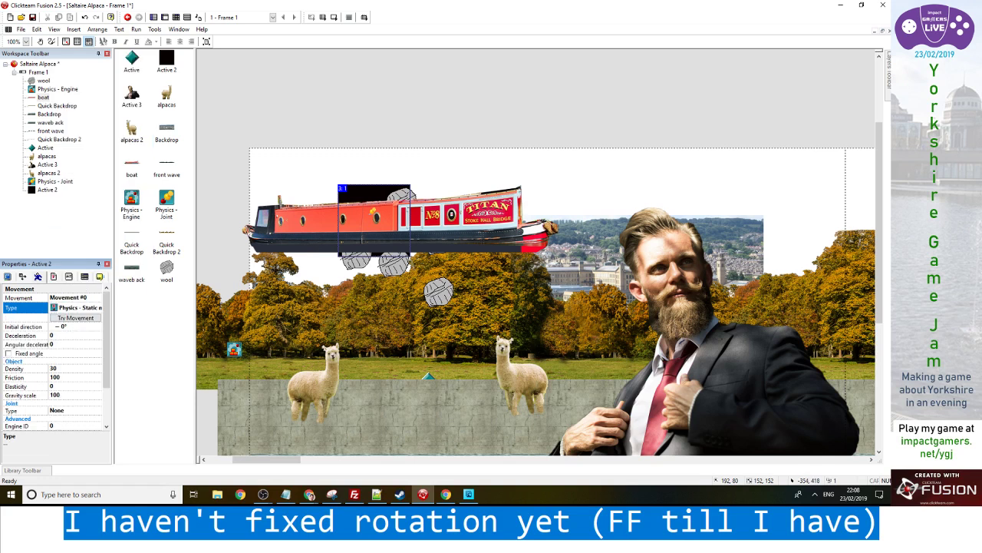
pyautogui.press('F8')
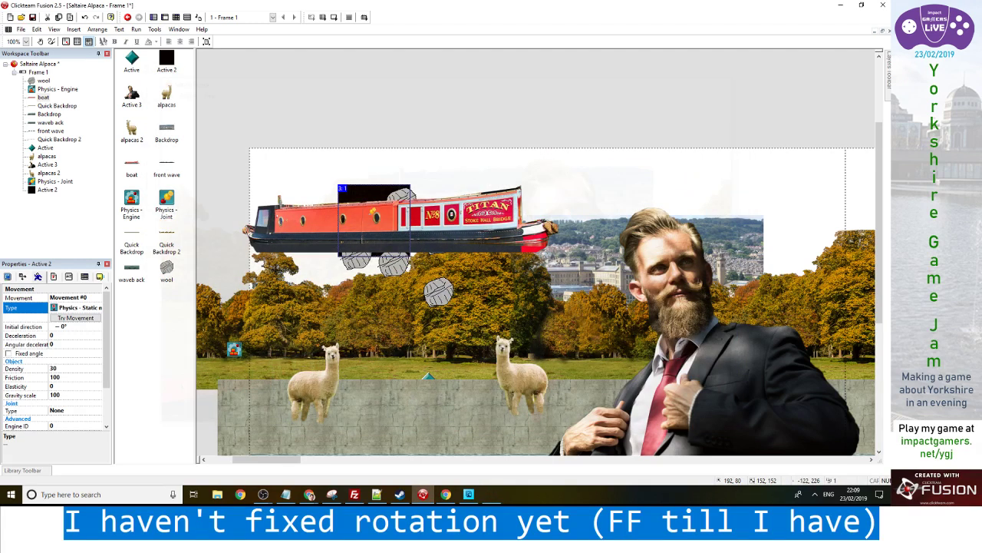
# Return the boat, joint and black square to the canal, with the square at 272, 560, and set the square's movement to Physics - Platform movement
pyautogui.click(98, 307)
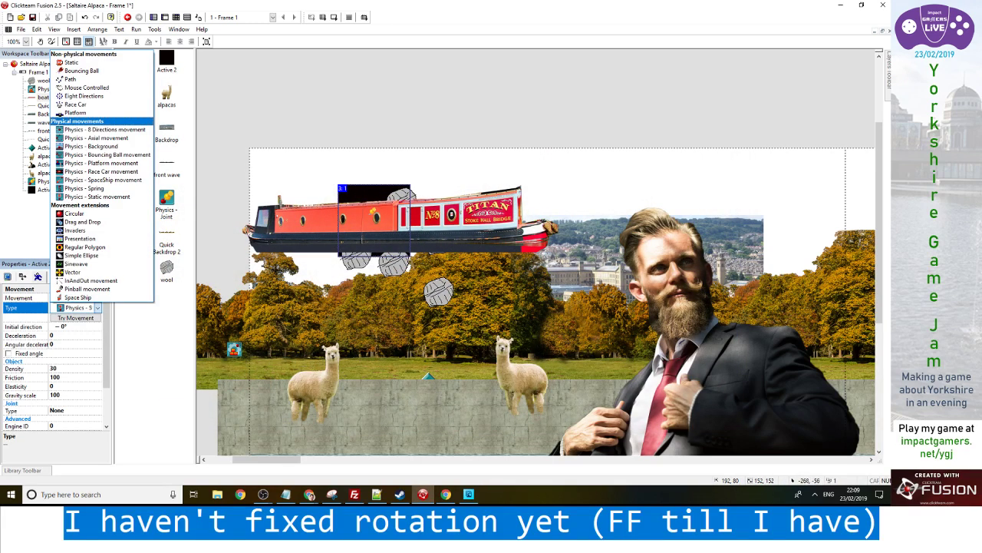
pyautogui.click(313, 111)
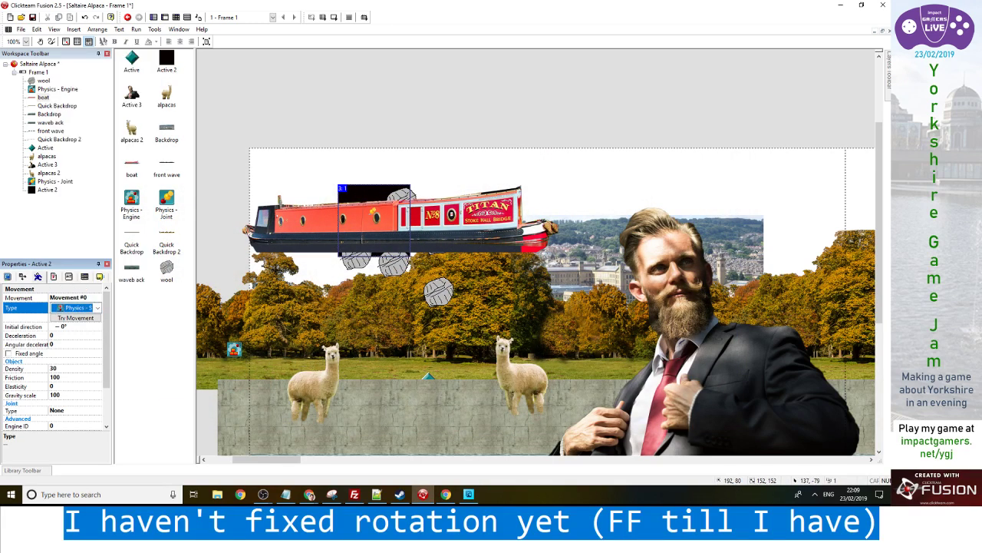
pyautogui.moveTo(350, 192); pyautogui.dragTo(389, 416)
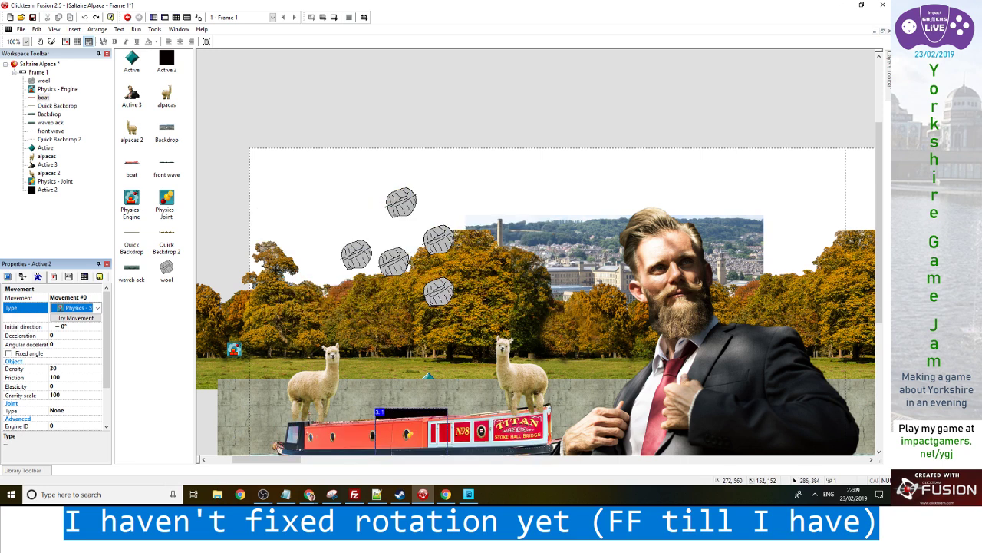
pyautogui.click(98, 307)
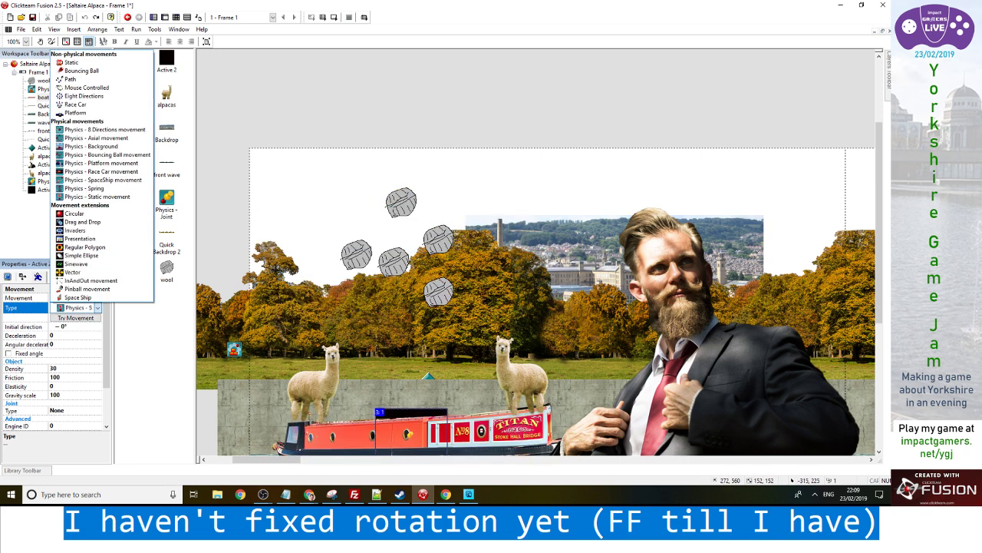
pyautogui.click(102, 164)
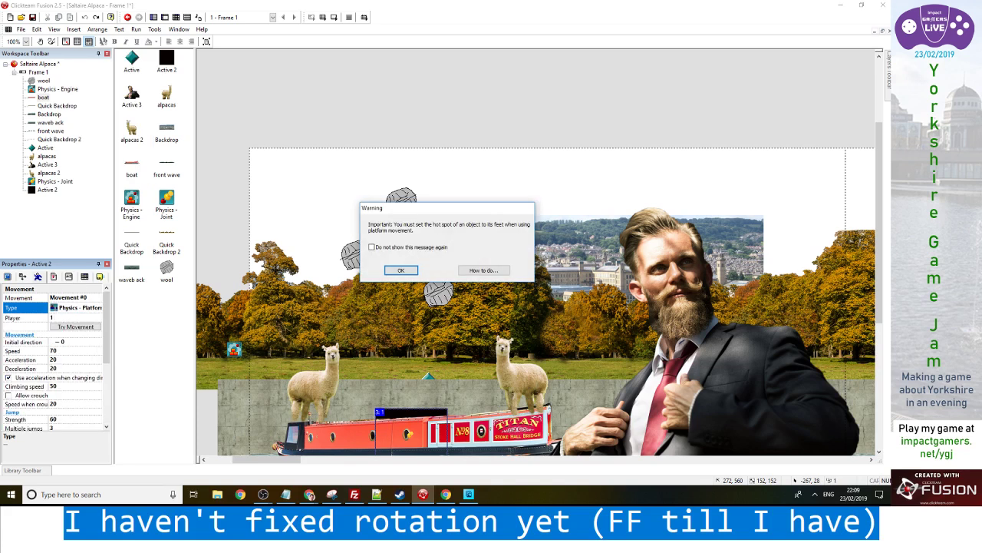
pyautogui.press('Return')
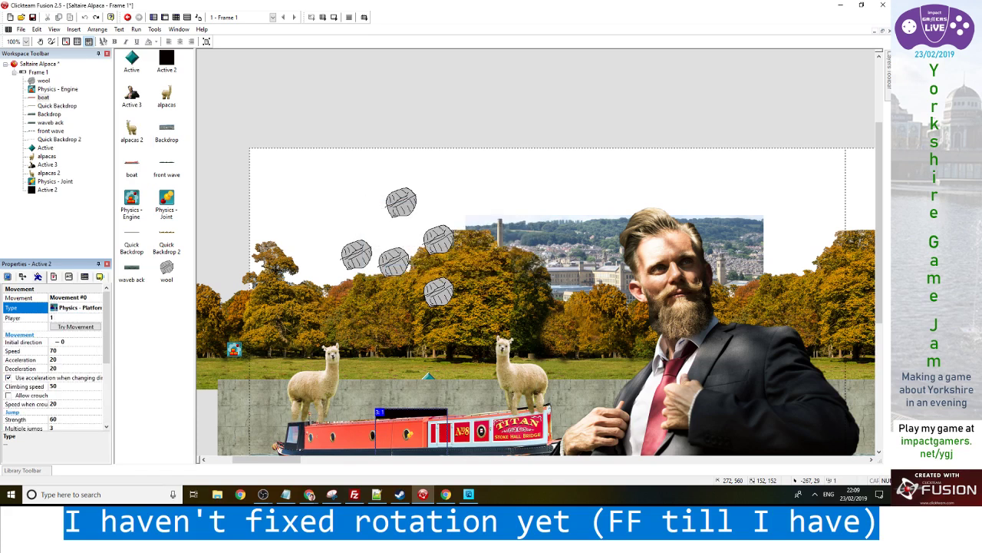
# Copy the condition for leaving the play area on the bottom into a new event and retarget the copy to the black square
pyautogui.click(176, 17)
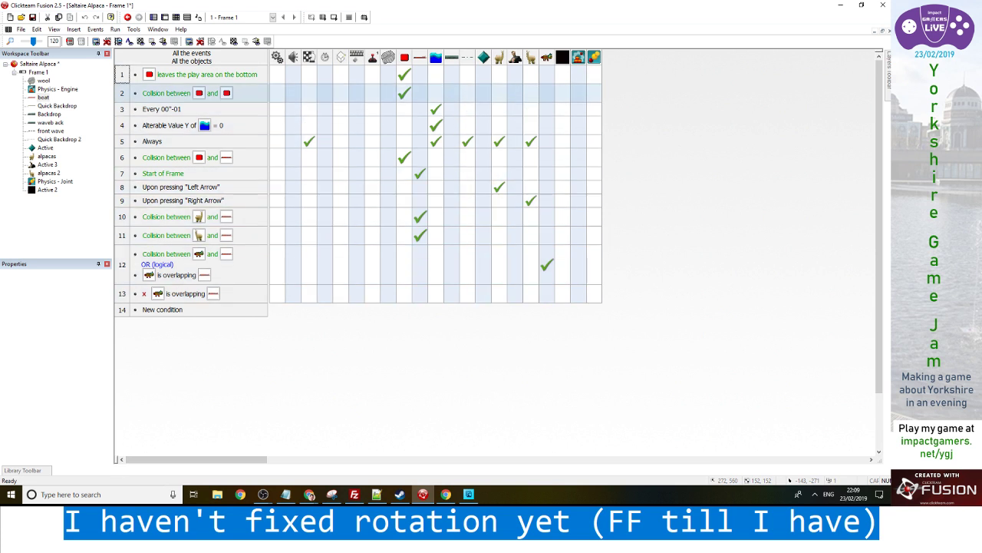
pyautogui.click(200, 74)
pyautogui.moveTo(200, 74); pyautogui.dragTo(163, 309)
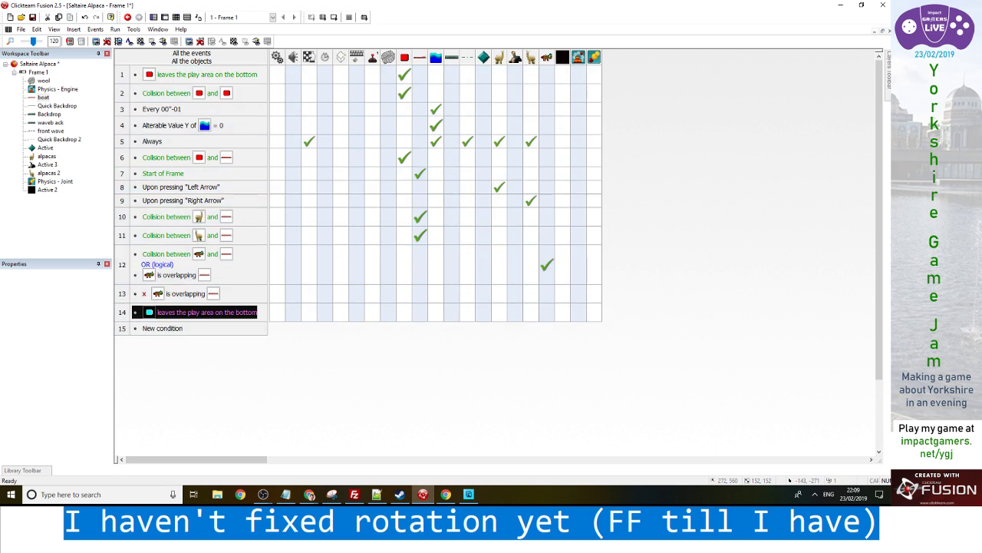
pyautogui.doubleClick(148, 312)
pyautogui.doubleClick(517, 132)
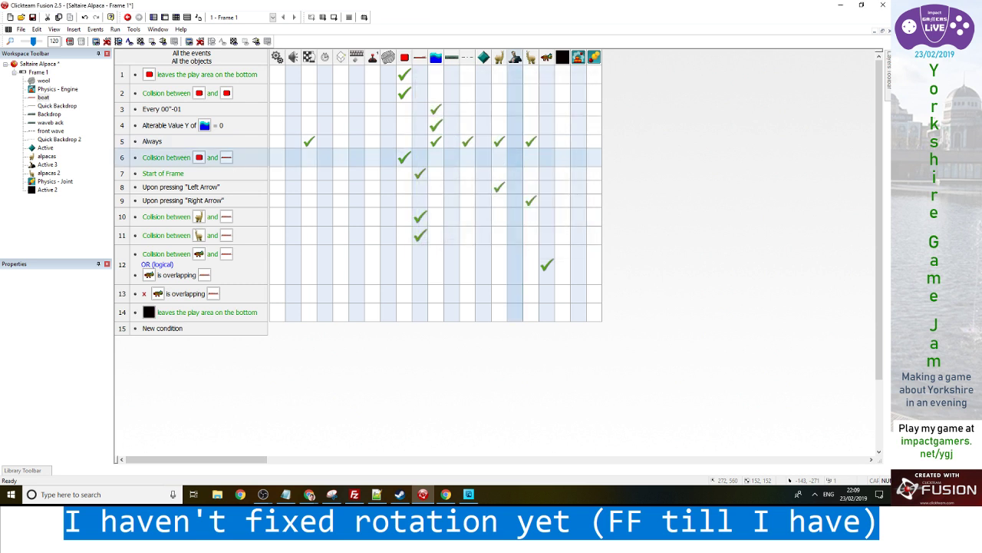
# Add an action for the black square to the new play-area event, and test-run the game
pyautogui.rightClick(563, 314)
pyautogui.click(586, 466)
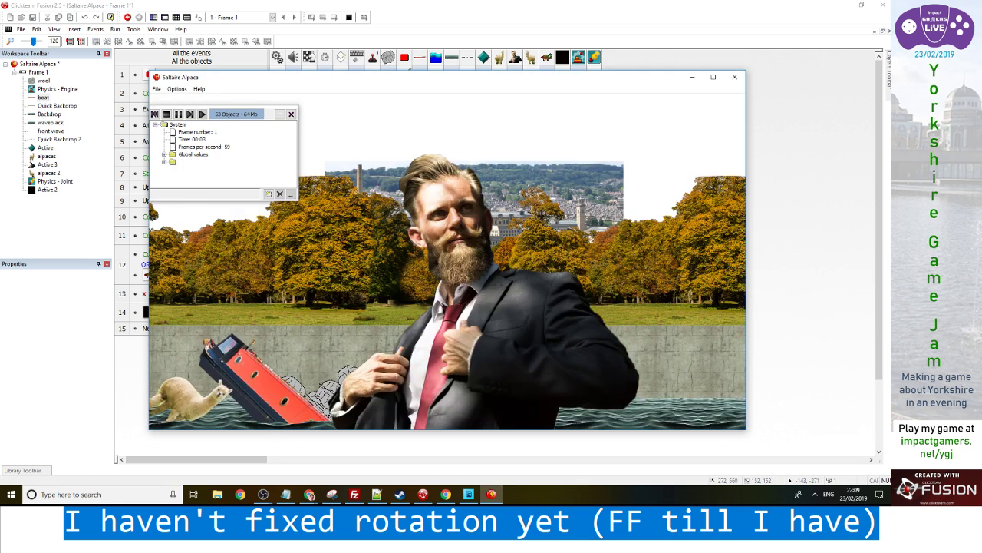
pyautogui.hotkey('alt', 'F4')
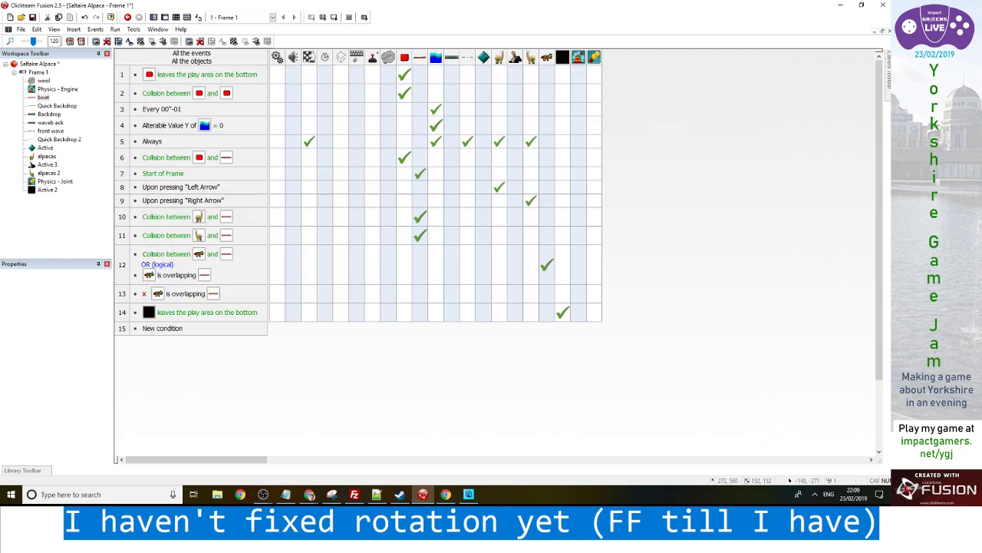
# Stretch the black square below the boat downward to a size of 152 by 191
pyautogui.hotkey('ctrl', 'm')
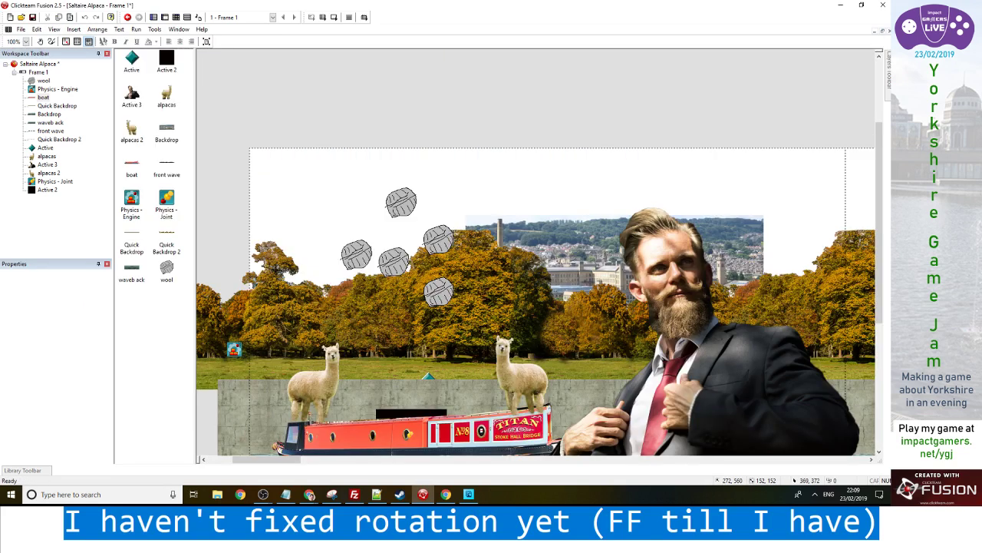
pyautogui.scroll(-2, 537, 269)
pyautogui.click(392, 388)
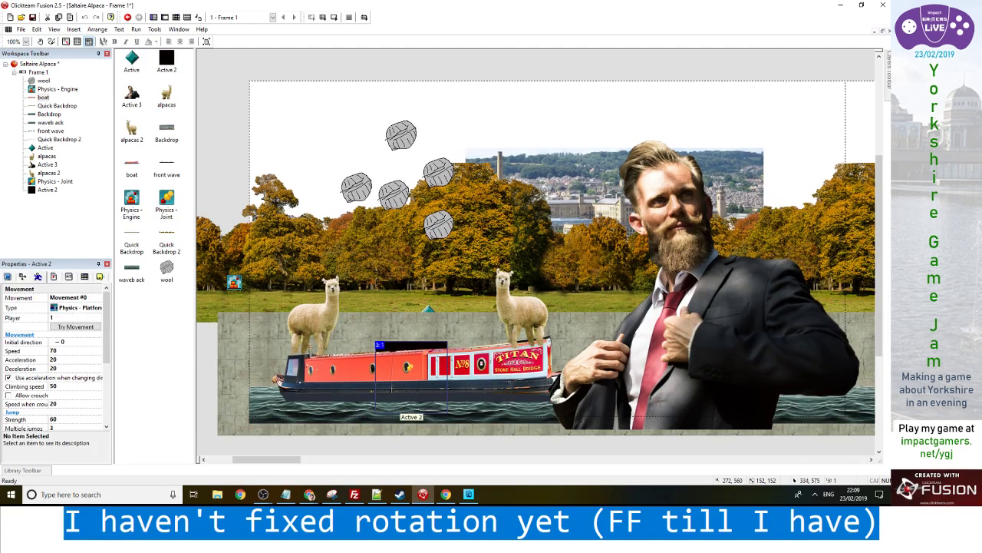
pyautogui.moveTo(412, 419); pyautogui.dragTo(412, 456)
pyautogui.scroll(-2, 538, 268)
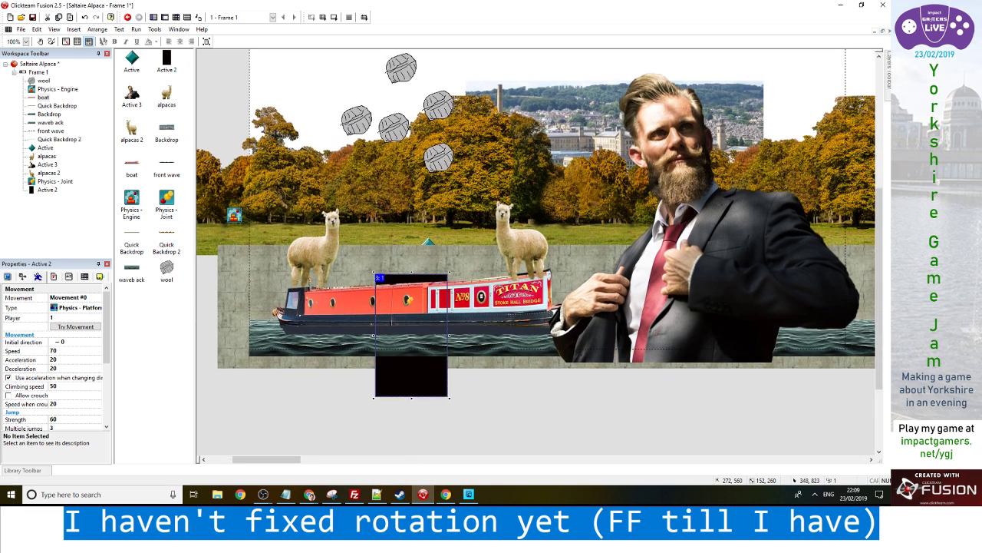
pyautogui.moveTo(412, 398); pyautogui.dragTo(412, 364)
pyautogui.click(420, 342)
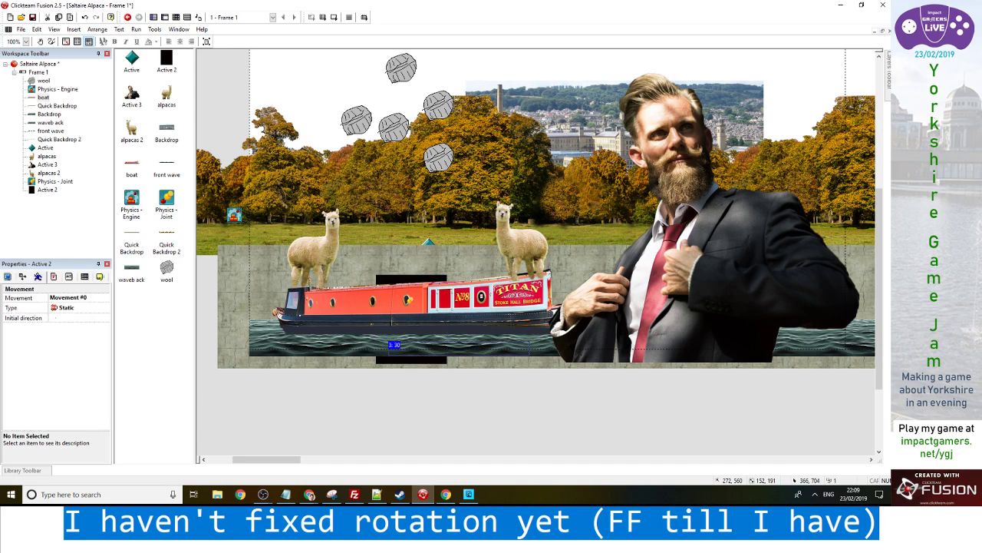
# Raise the black square to 272, 528, the boat to 48, 512 and the joint to 320, 576, and test-run the game
pyautogui.moveTo(415, 281); pyautogui.dragTo(415, 266)
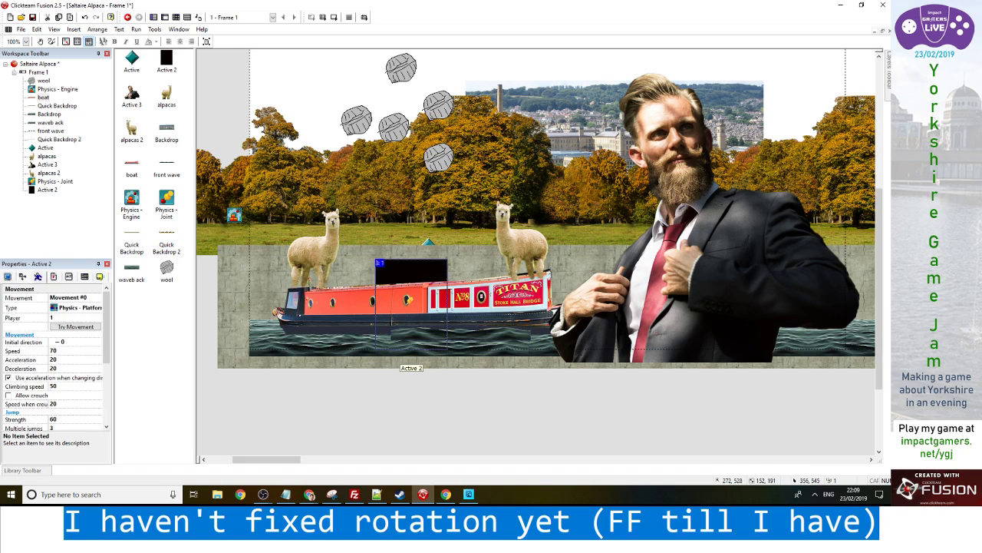
pyautogui.moveTo(475, 298); pyautogui.dragTo(475, 283)
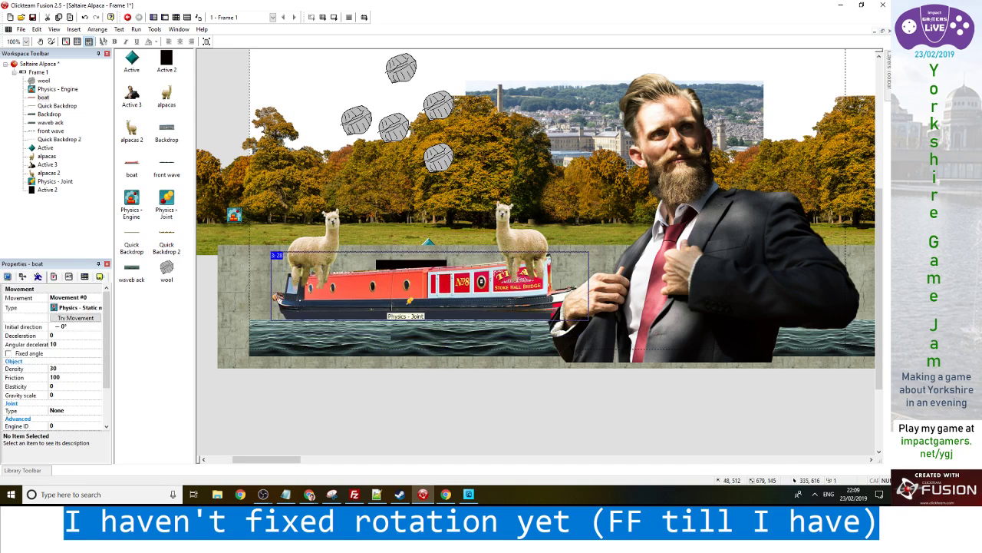
pyautogui.click(410, 301)
pyautogui.moveTo(406, 300); pyautogui.dragTo(407, 285)
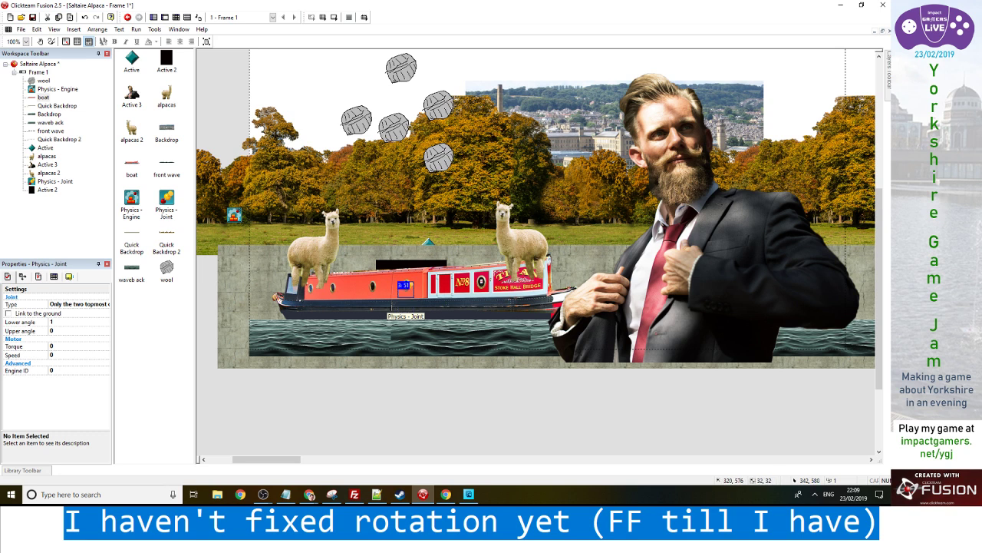
pyautogui.press('F7')
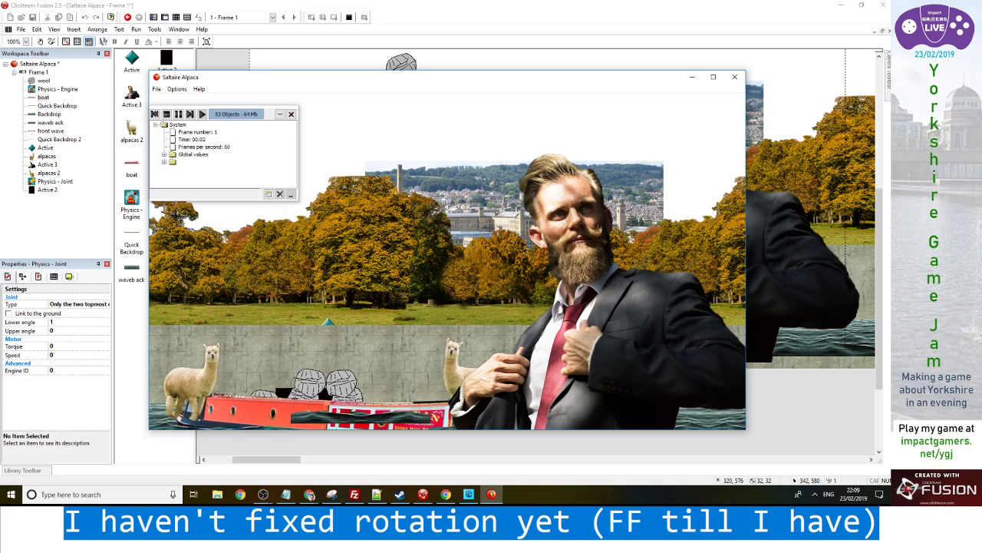
pyautogui.hotkey('alt', 'F4')
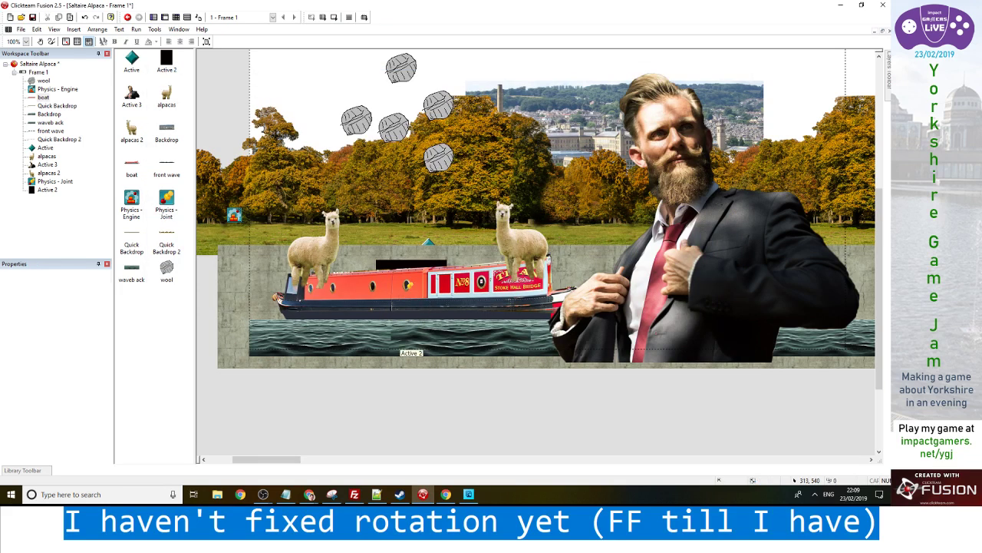
# Set the black square's hot spot to its bottom centre at 76, 190
pyautogui.doubleClick(410, 264)
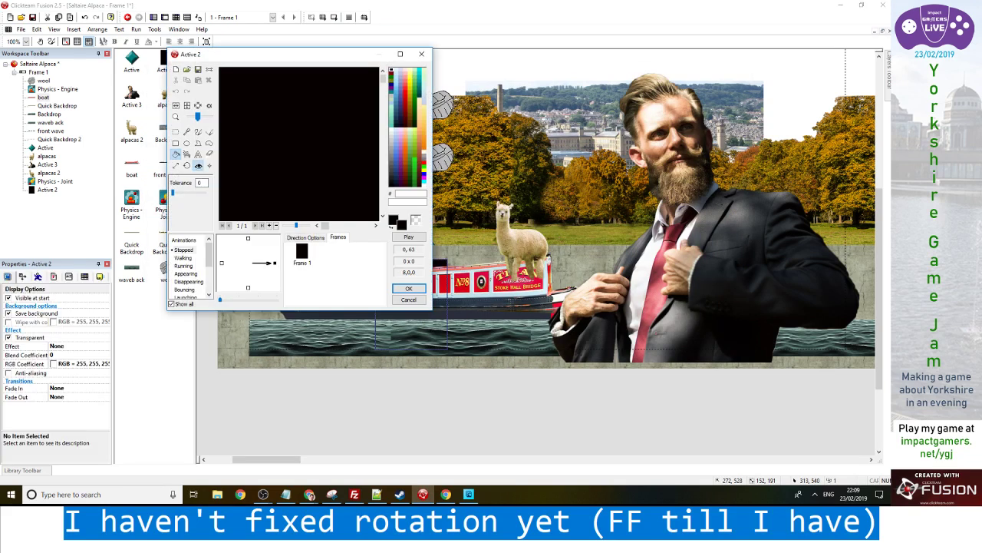
pyautogui.click(198, 165)
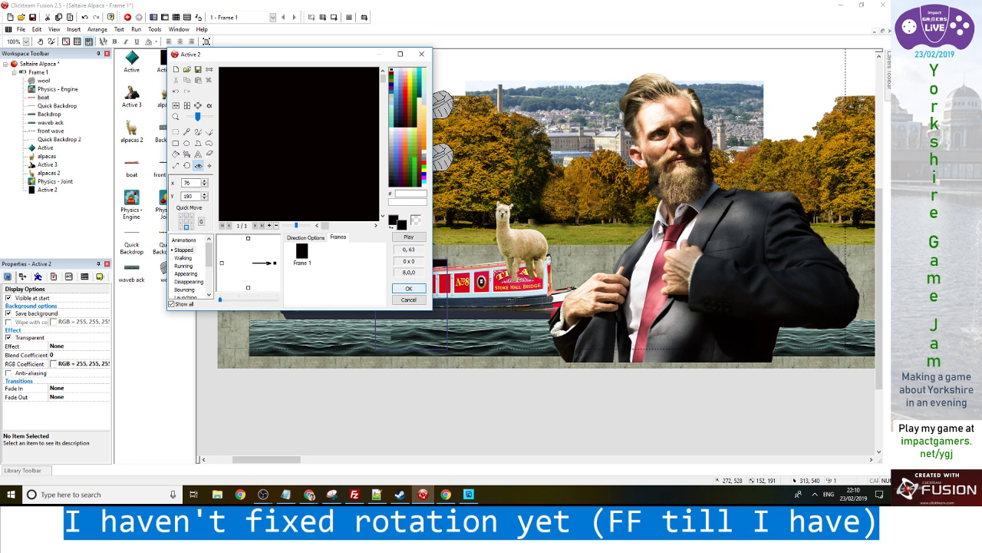
pyautogui.click(408, 288)
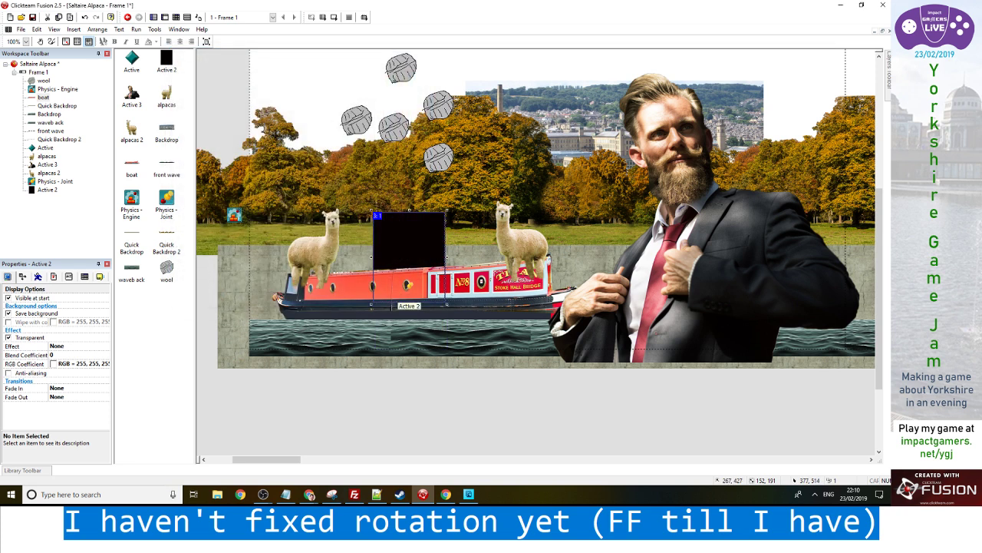
# Move the black square back behind the boat at about 256, 528, shorten it to 152 by 144, and test-run the game
pyautogui.moveTo(422, 240); pyautogui.dragTo(419, 275)
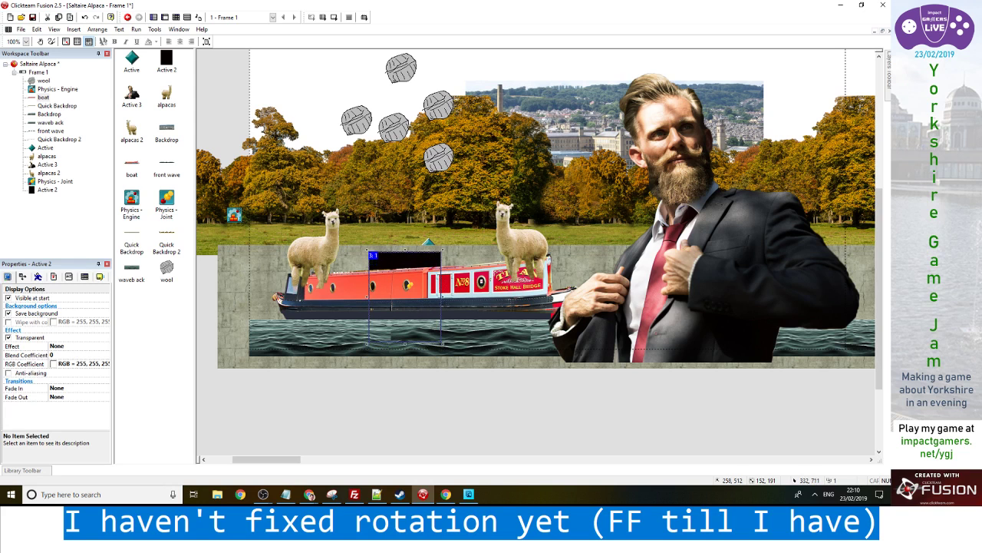
pyautogui.moveTo(419, 275); pyautogui.dragTo(419, 284)
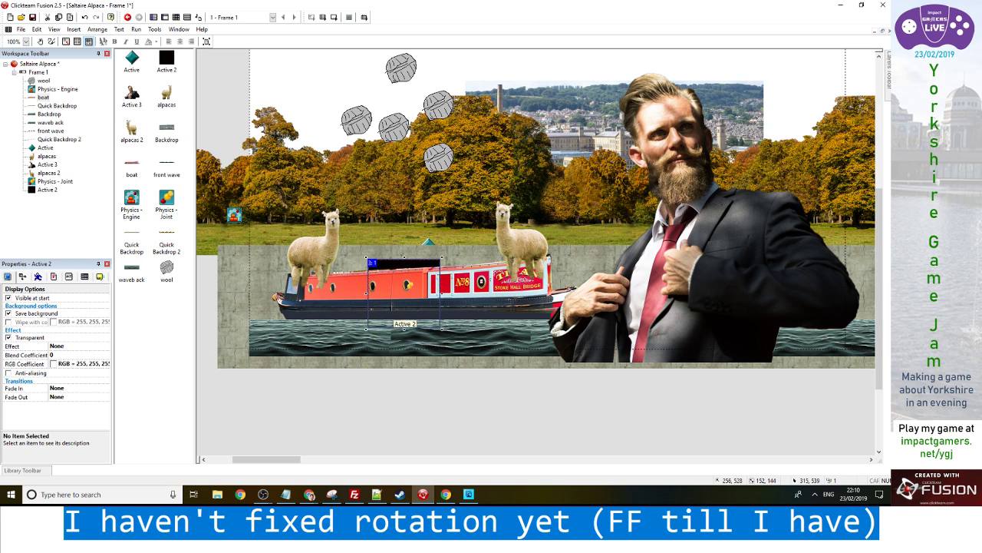
pyautogui.press('F7')
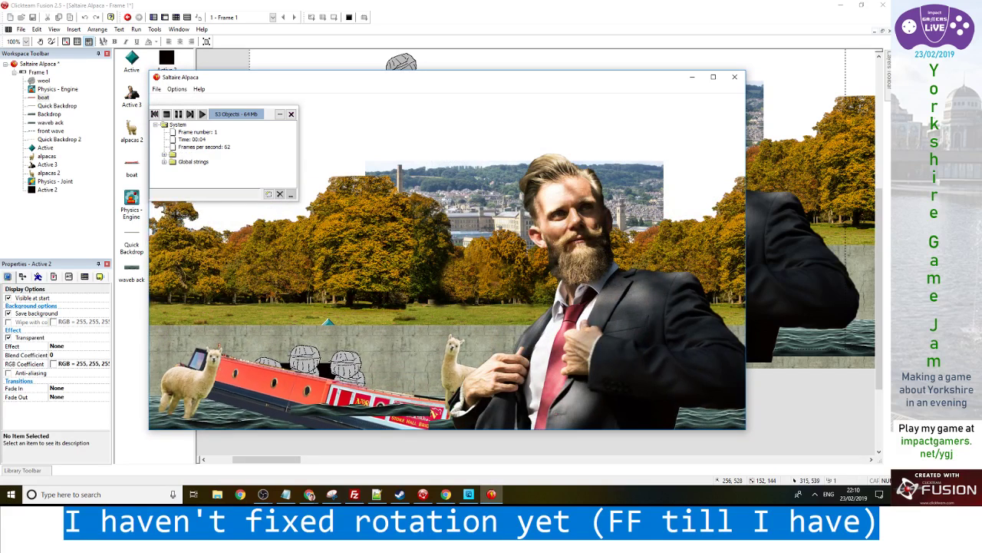
pyautogui.hotkey('alt', 'F4')
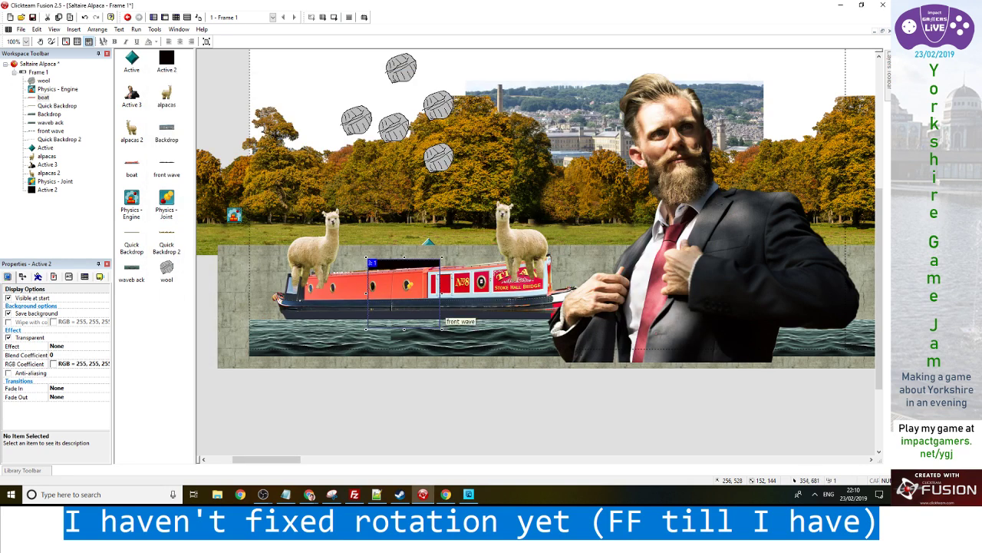
# Move the raised front wave piece back down in line with the water, and test-run the game
pyautogui.moveTo(406, 335); pyautogui.dragTo(406, 350)
pyautogui.click(479, 383)
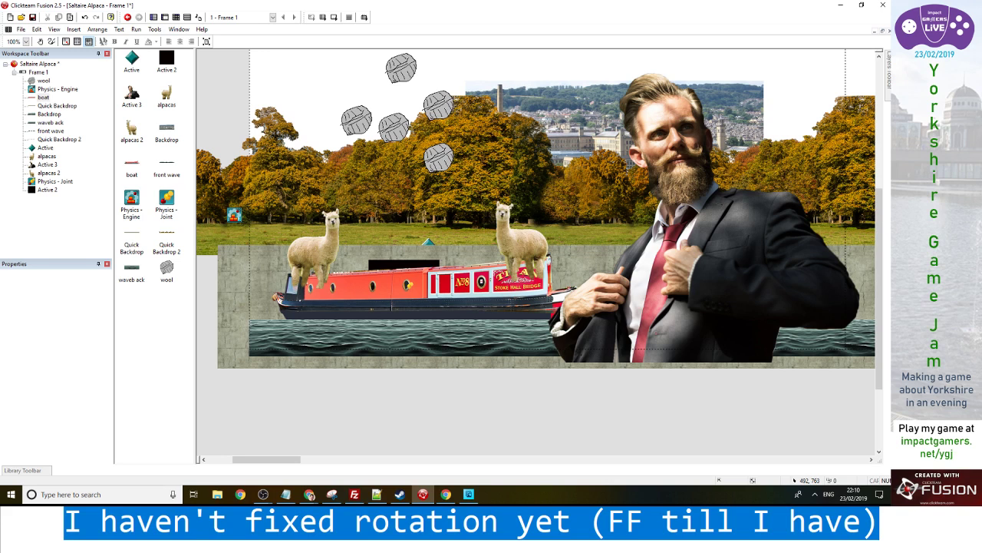
pyautogui.press('F8')
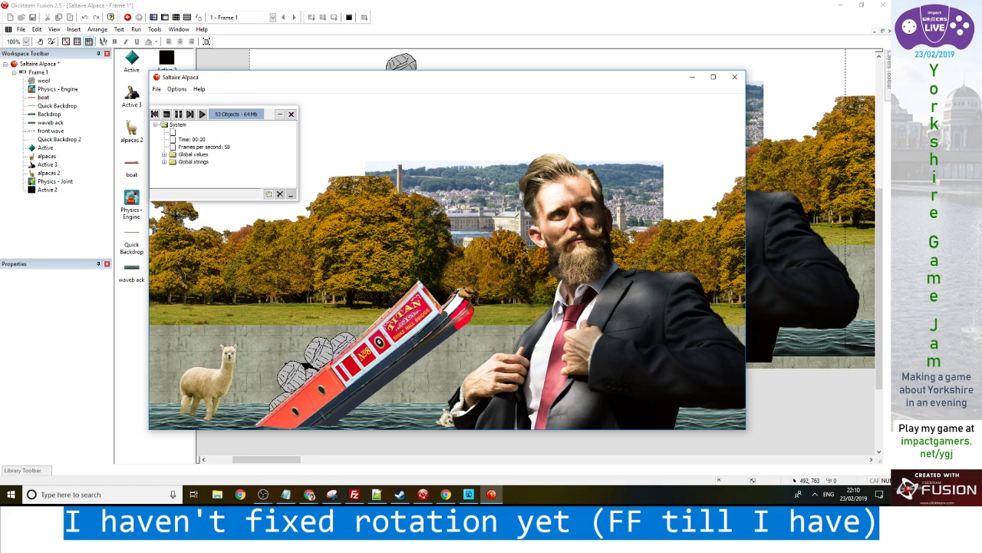
pyautogui.hotkey('alt', 'F4')
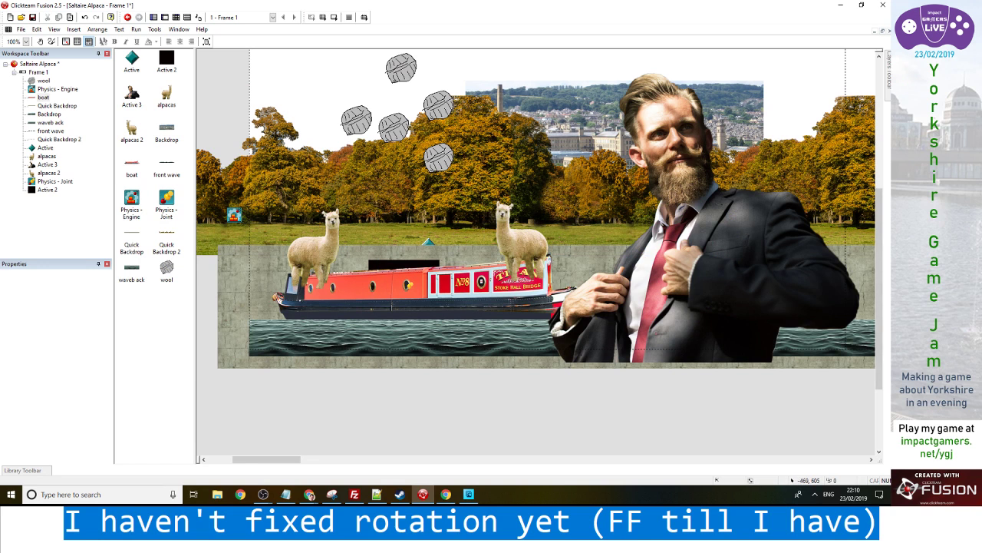
# Examine the boat's angular impulse action in the event for the first alpaca's collision with the boat
pyautogui.click(176, 17)
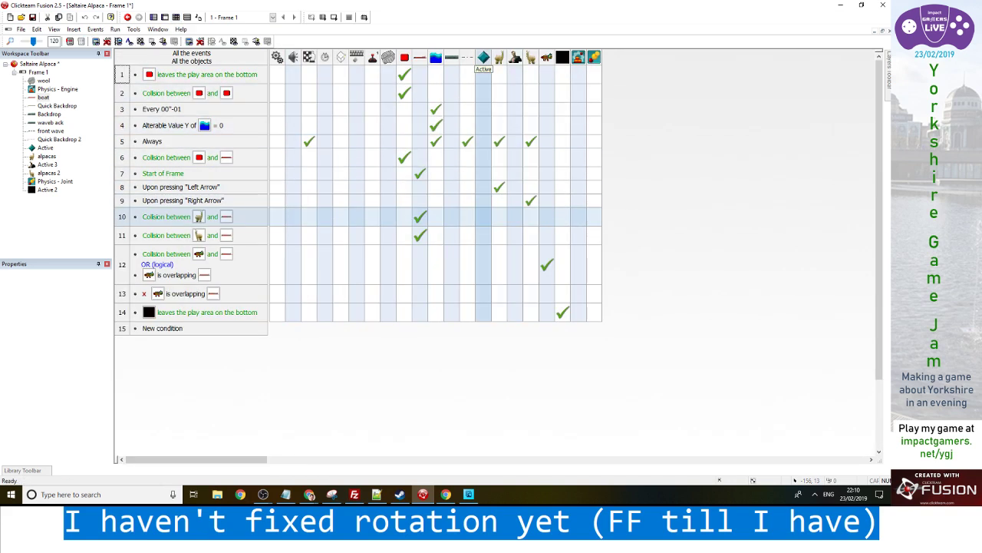
pyautogui.moveTo(420, 217)
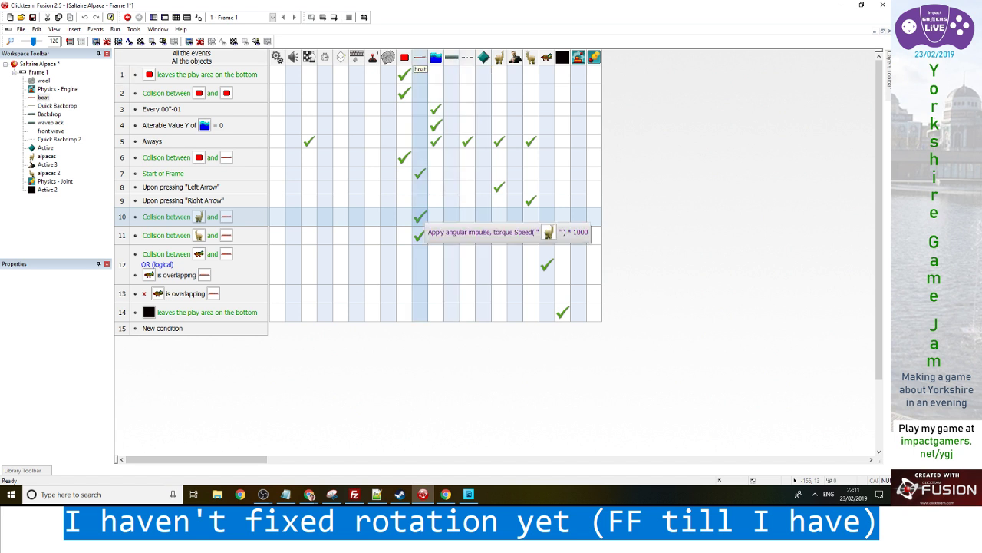
pyautogui.click(165, 16)
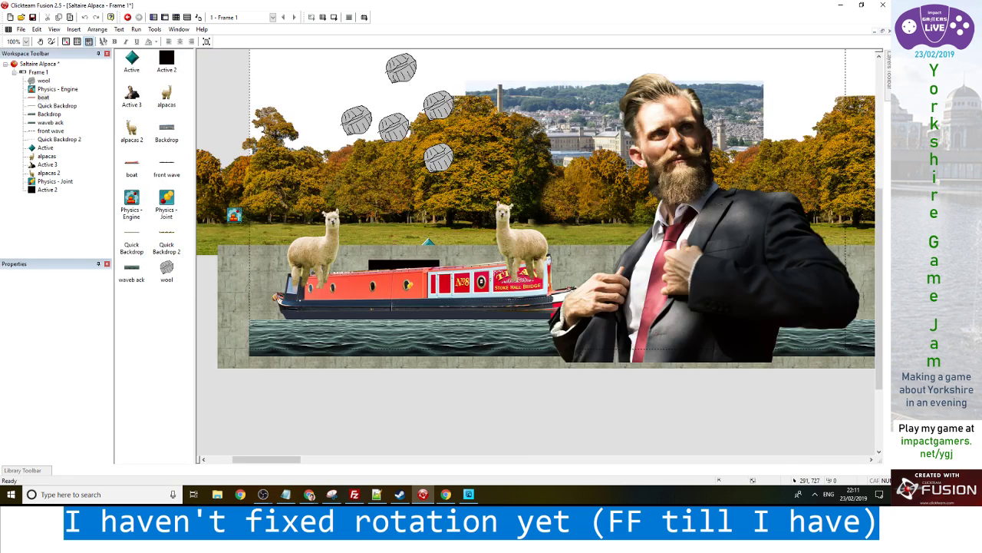
# Set the boat's angular deceleration to 30 in its movement properties
pyautogui.click(407, 285)
pyautogui.click(369, 290)
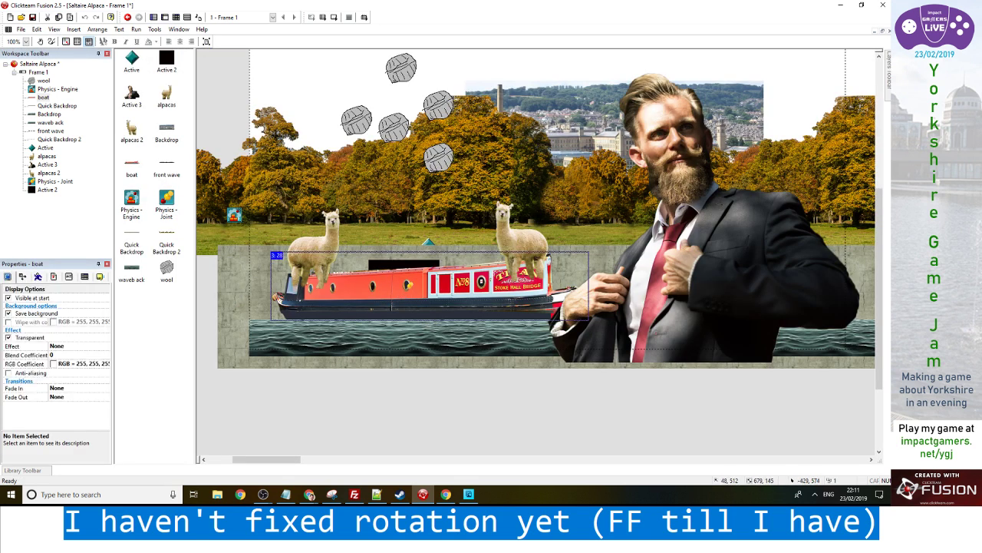
pyautogui.click(53, 276)
pyautogui.click(69, 343)
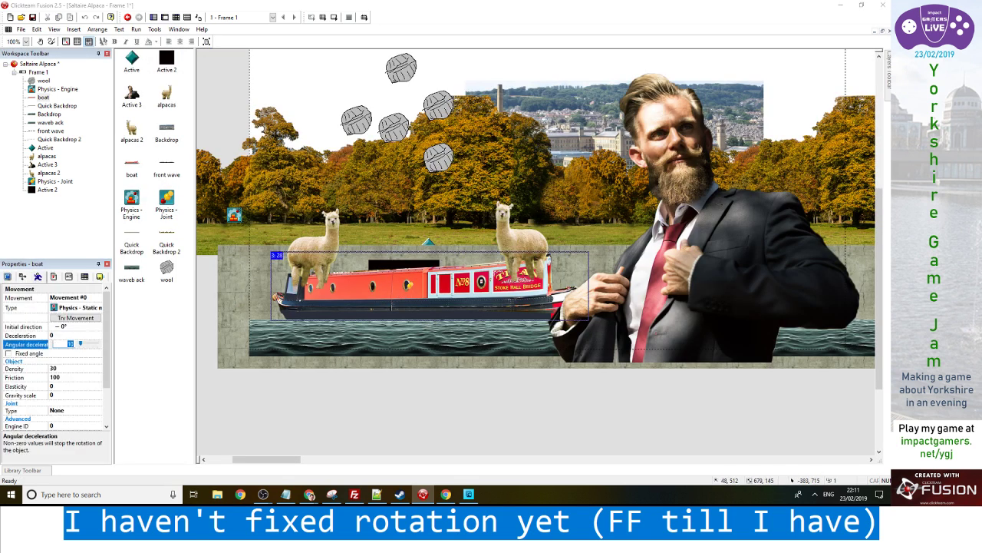
pyautogui.write('30')
pyautogui.press('Return')
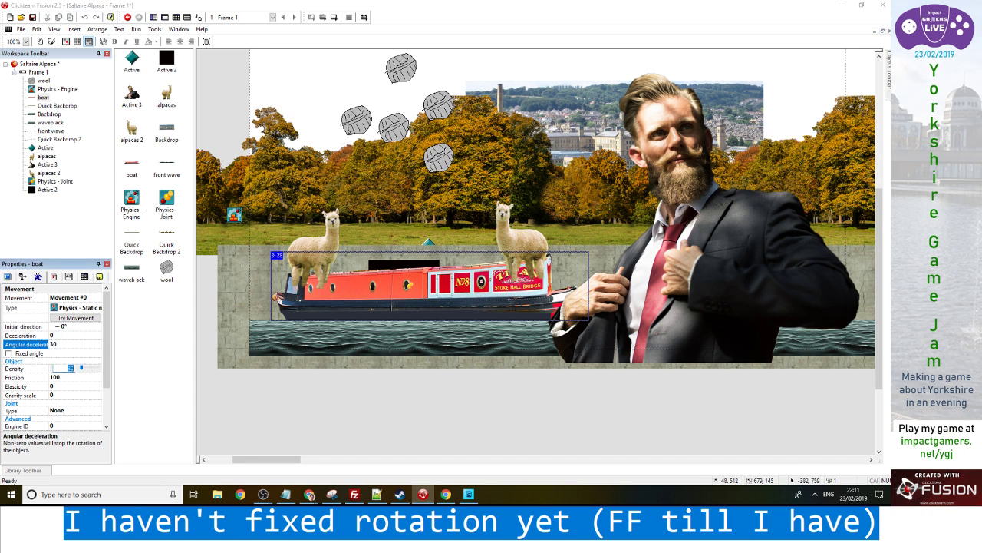
# Set the boat's density to 90 and test-run the game
pyautogui.click(70, 368)
pyautogui.write('90')
pyautogui.press('Return')
pyautogui.press('F7')
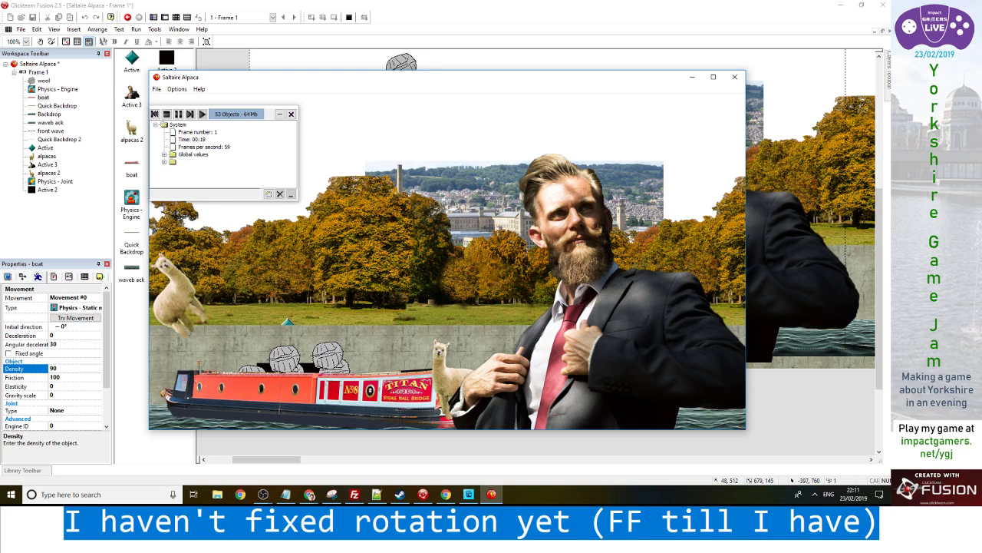
pyautogui.hotkey('alt', 'F4')
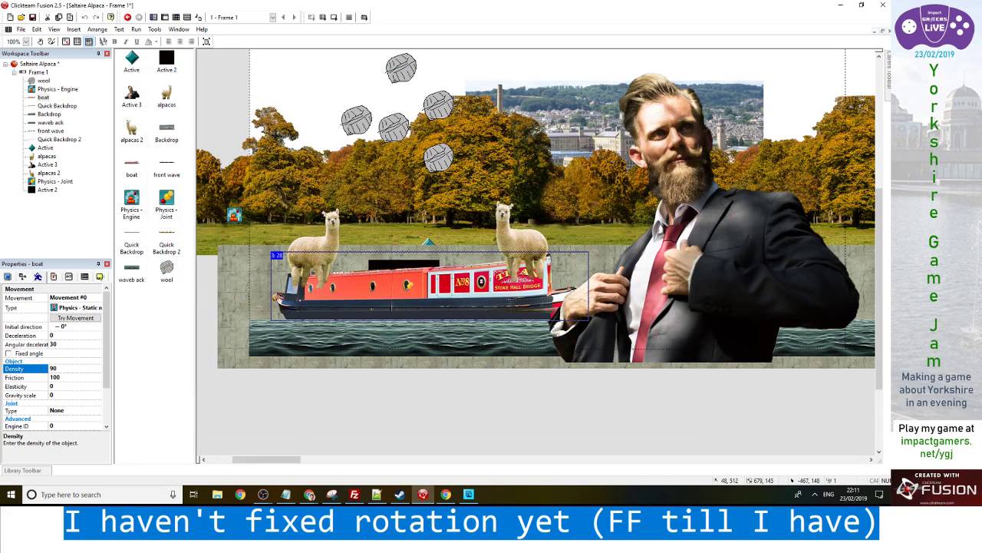
# Add the Water qualifier to the black square behind the boat and test-run the game
pyautogui.click(404, 264)
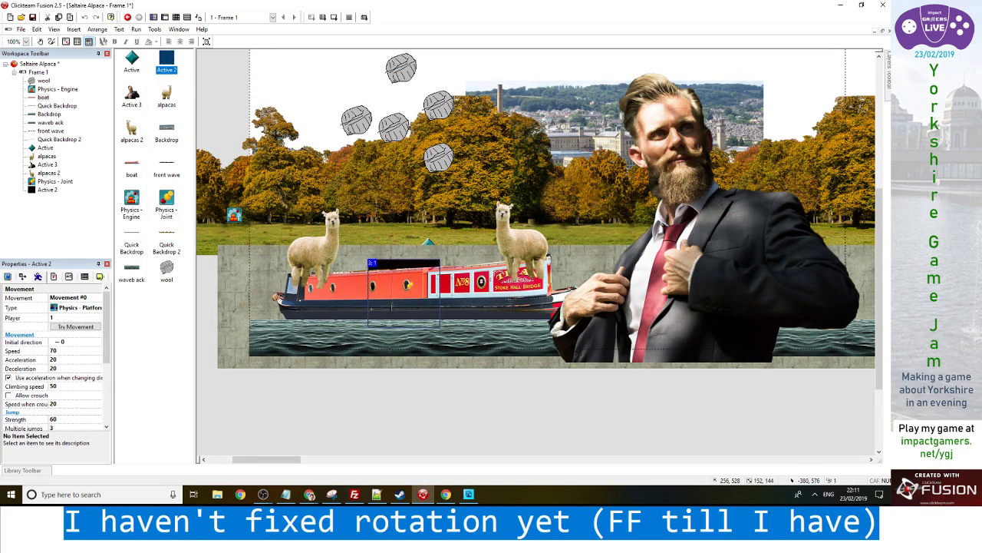
pyautogui.click(69, 276)
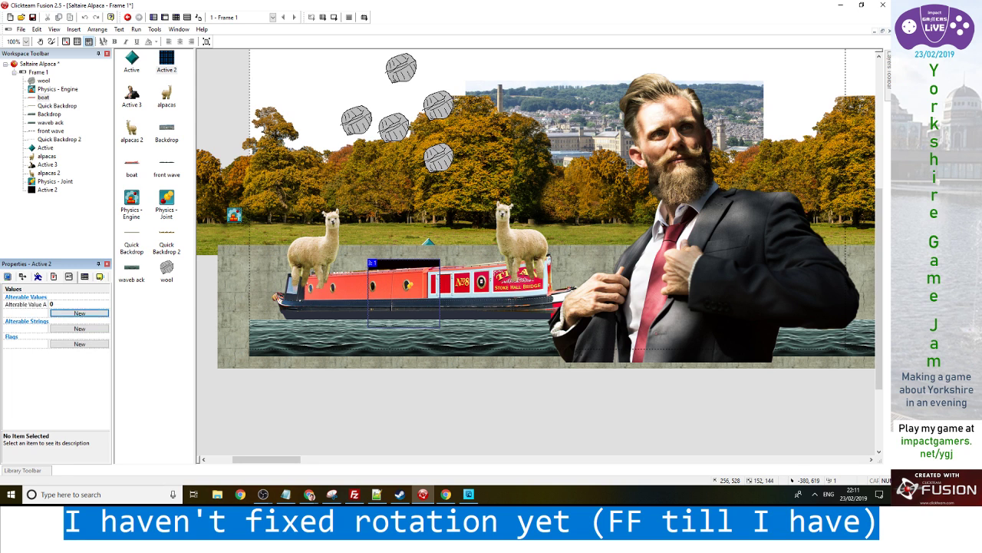
pyautogui.click(99, 276)
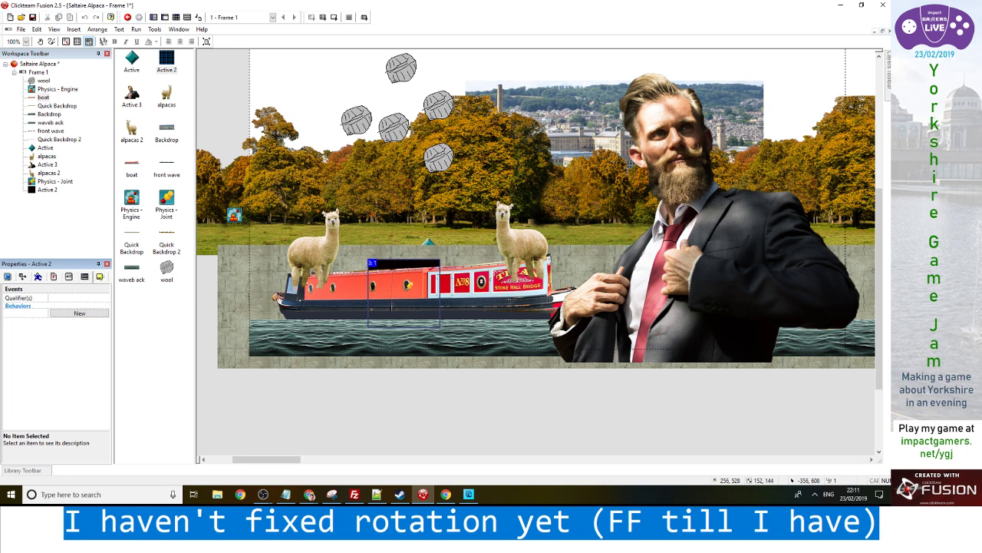
pyautogui.click(31, 298)
pyautogui.click(99, 297)
pyautogui.click(446, 240)
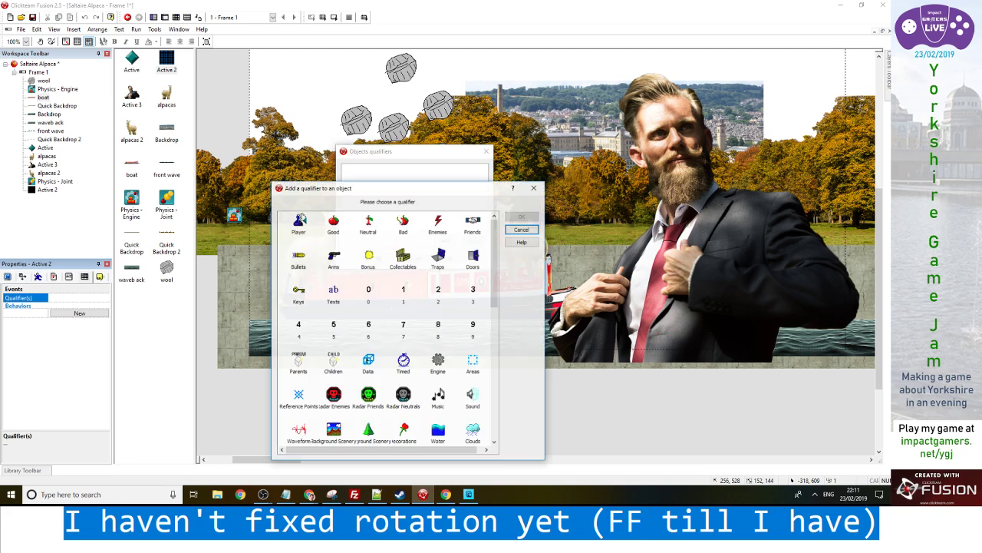
pyautogui.scroll(-3, 388, 330)
pyautogui.doubleClick(438, 328)
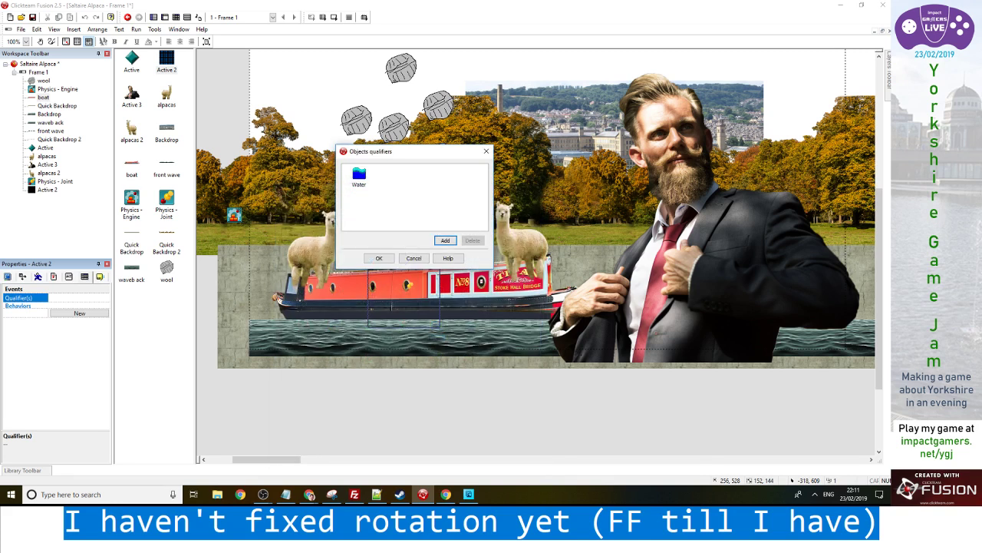
pyautogui.press('F8')
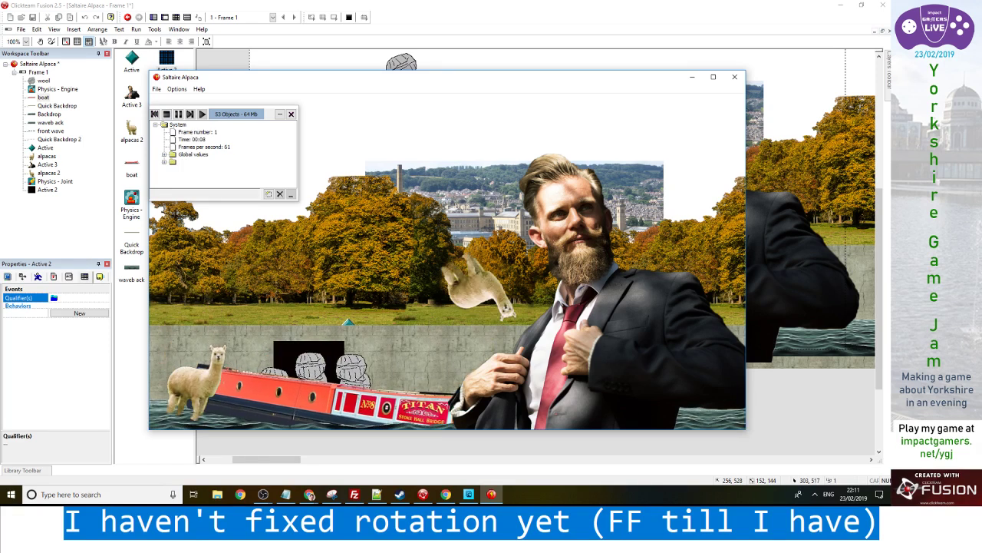
pyautogui.hotkey('alt', 'F4')
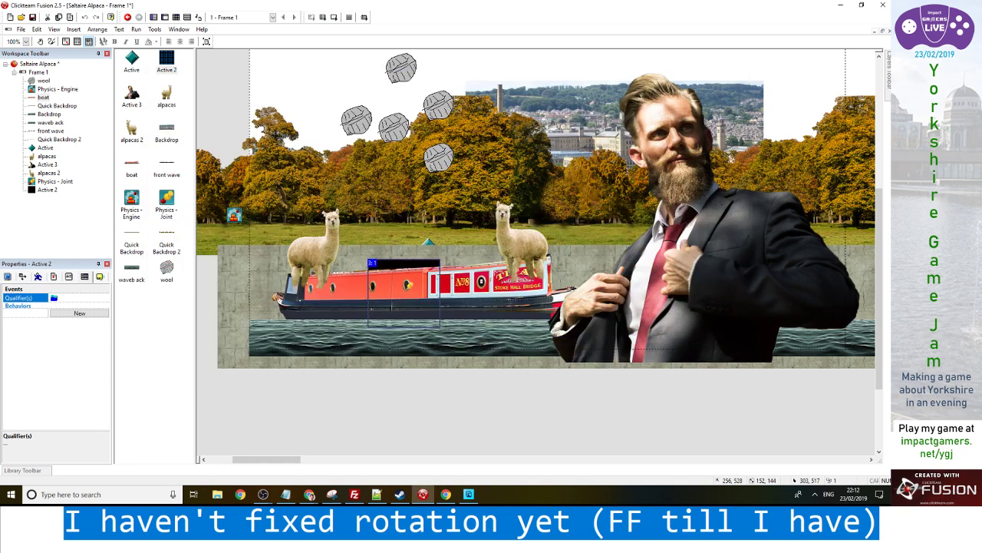
# Change the black square's movement type to Physics - Static movement
pyautogui.click(176, 18)
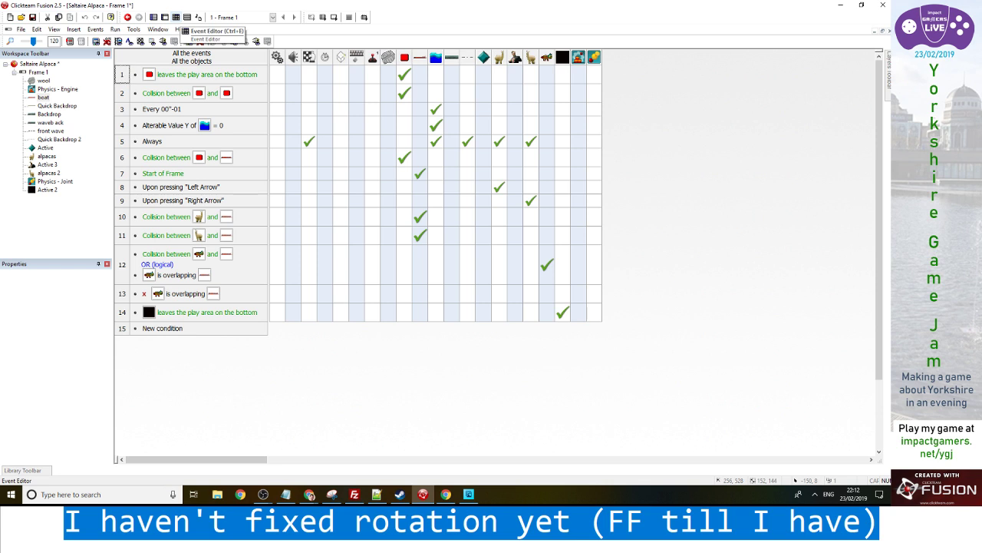
pyautogui.click(165, 17)
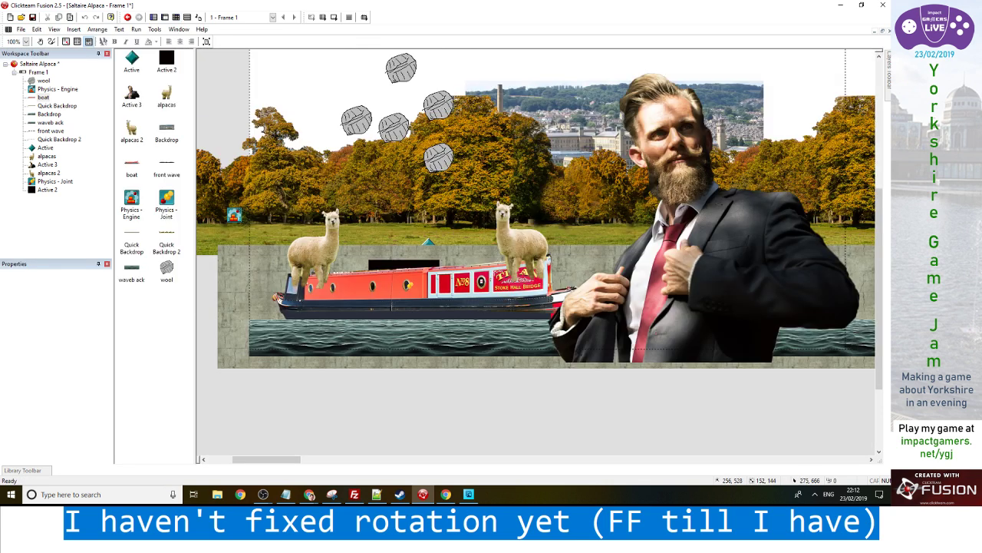
pyautogui.click(402, 266)
pyautogui.click(37, 277)
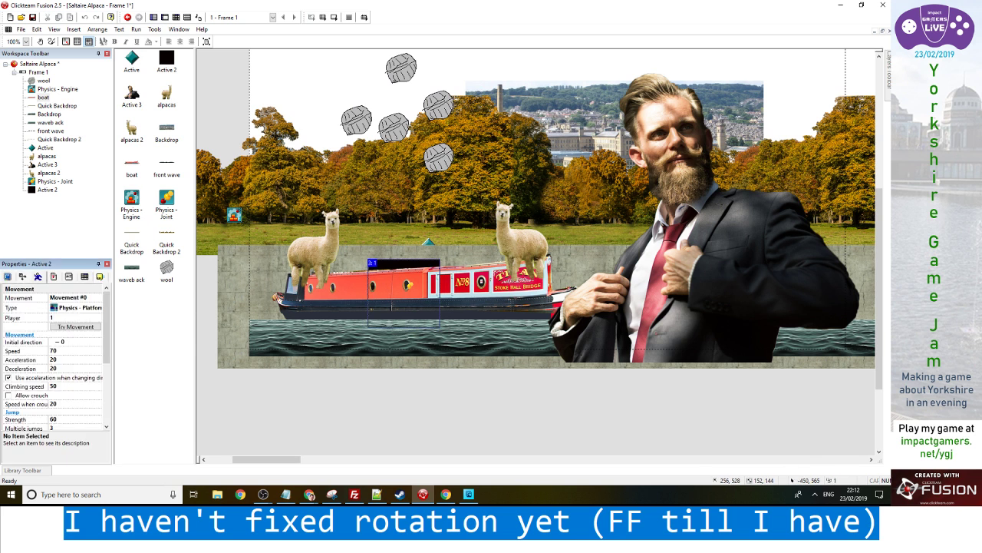
pyautogui.click(77, 307)
pyautogui.click(84, 195)
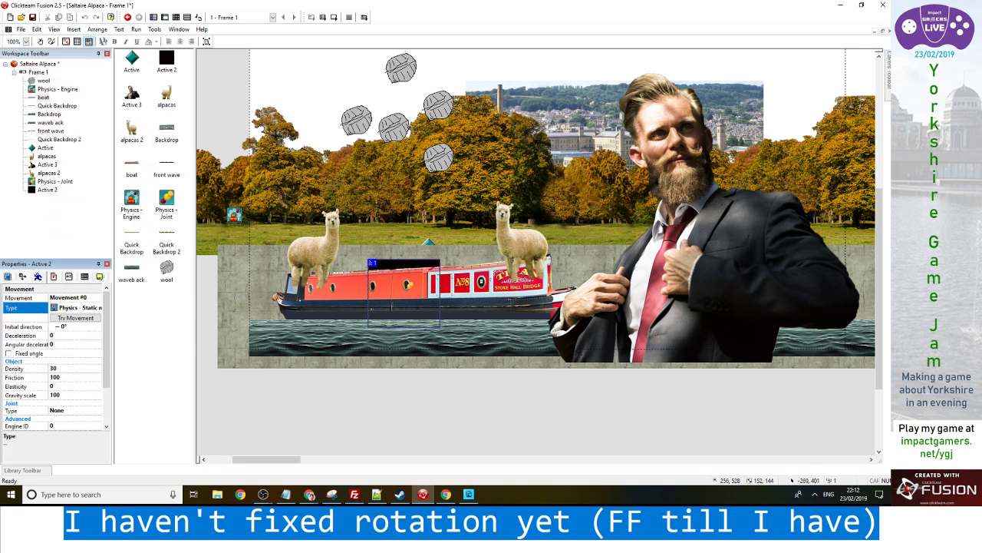
# Set the black square's gravity scale to 0 and density to 99999, and test-run the game
pyautogui.click(72, 396)
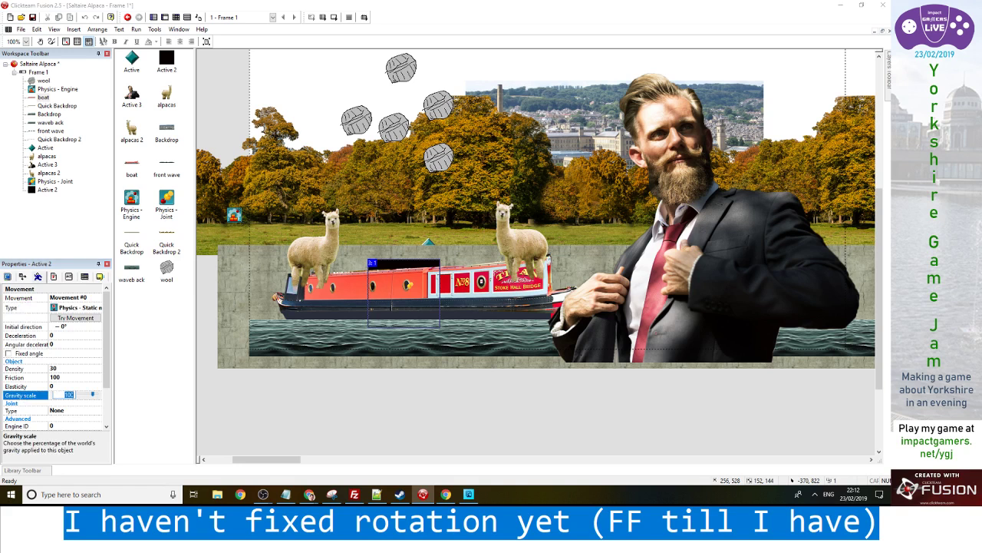
pyautogui.write('0')
pyautogui.press('Return')
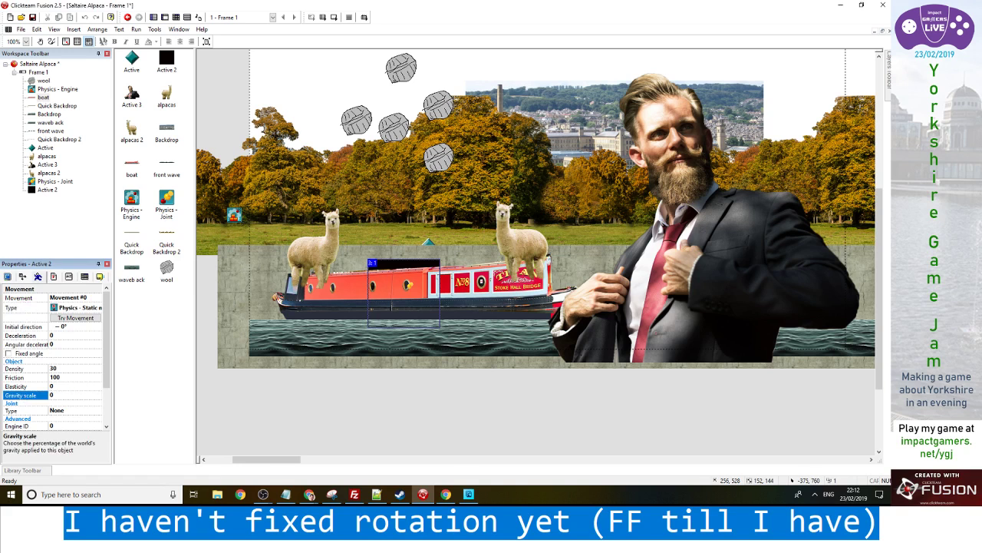
pyautogui.click(72, 368)
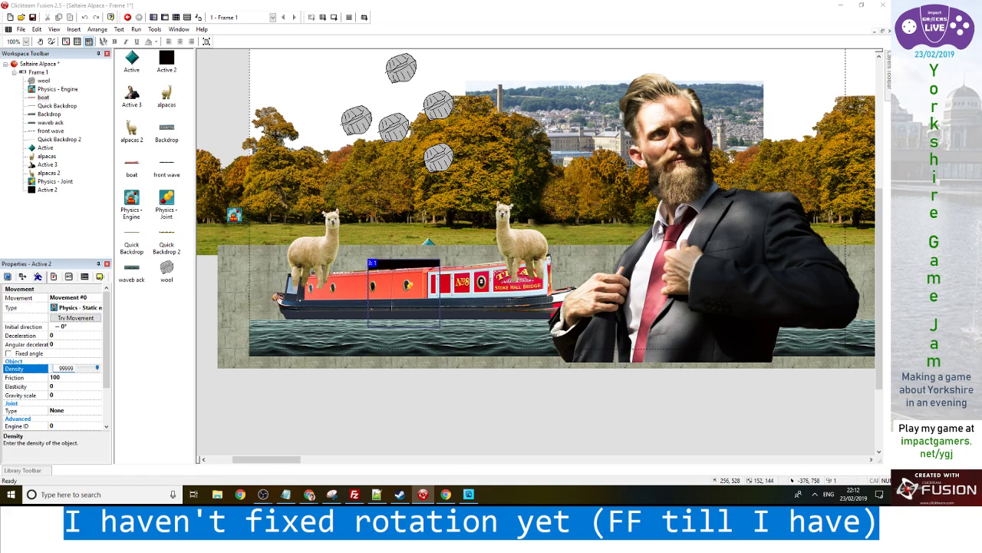
pyautogui.press('Return')
pyautogui.press('F8')
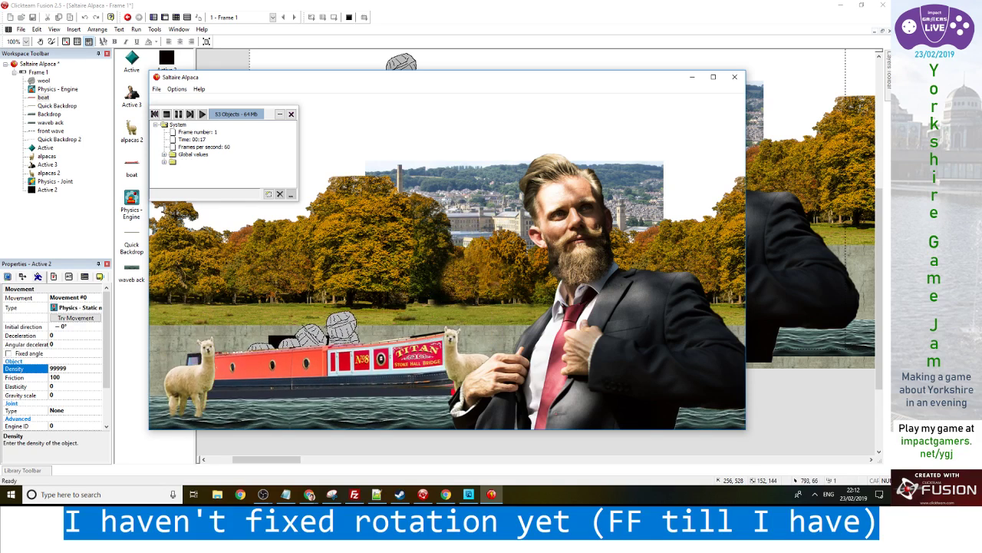
pyautogui.click(734, 77)
# Set the first alpaca's X coordinate in the Always event to X( "boat" ) - 200
pyautogui.hotkey('ctrl', 'e')
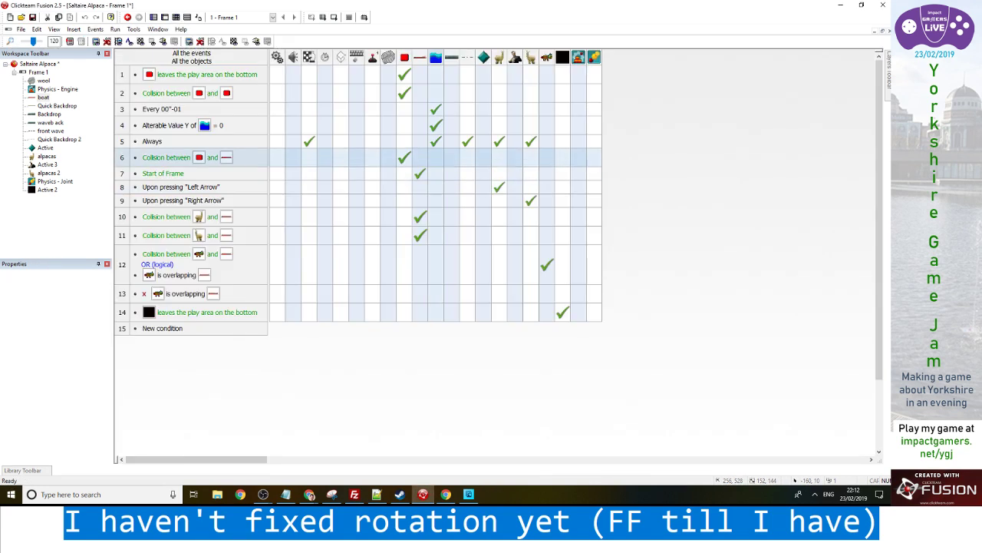
pyautogui.rightClick(500, 141)
pyautogui.click(537, 307)
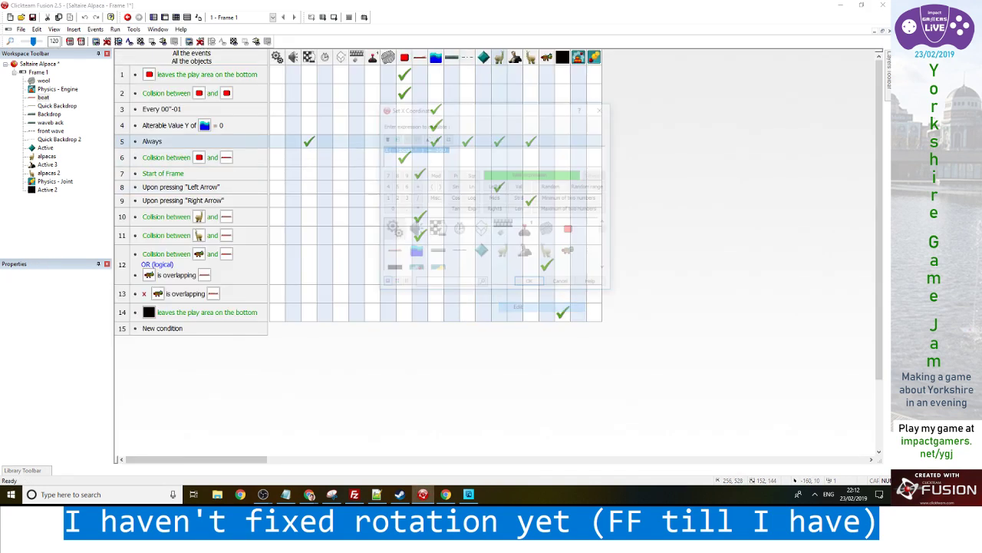
pyautogui.click(442, 148)
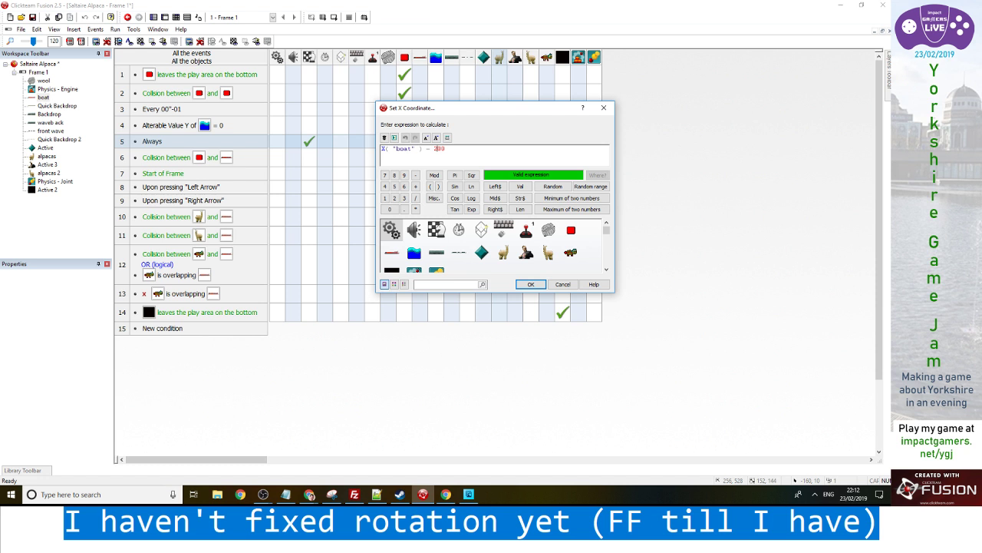
pyautogui.click(530, 284)
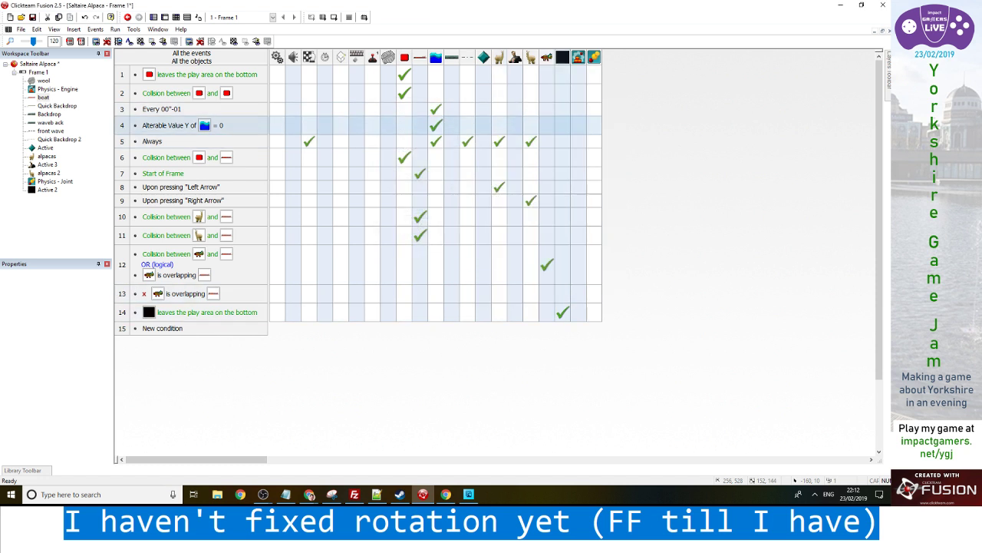
# Edit the second alpaca's X offset from the boat in the Always event, and test-run the game
pyautogui.rightClick(530, 141)
pyautogui.click(552, 311)
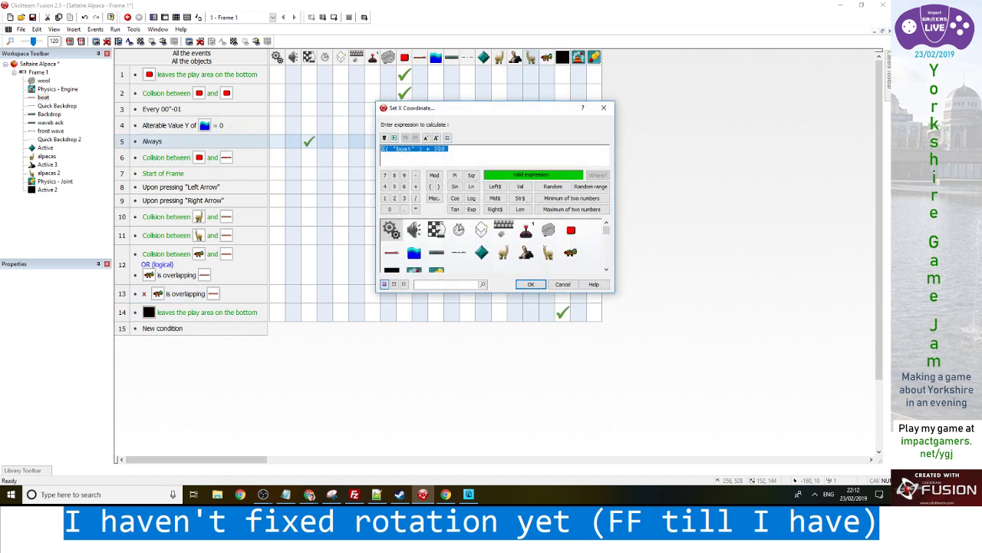
pyautogui.click(436, 148)
pyautogui.press('F8')
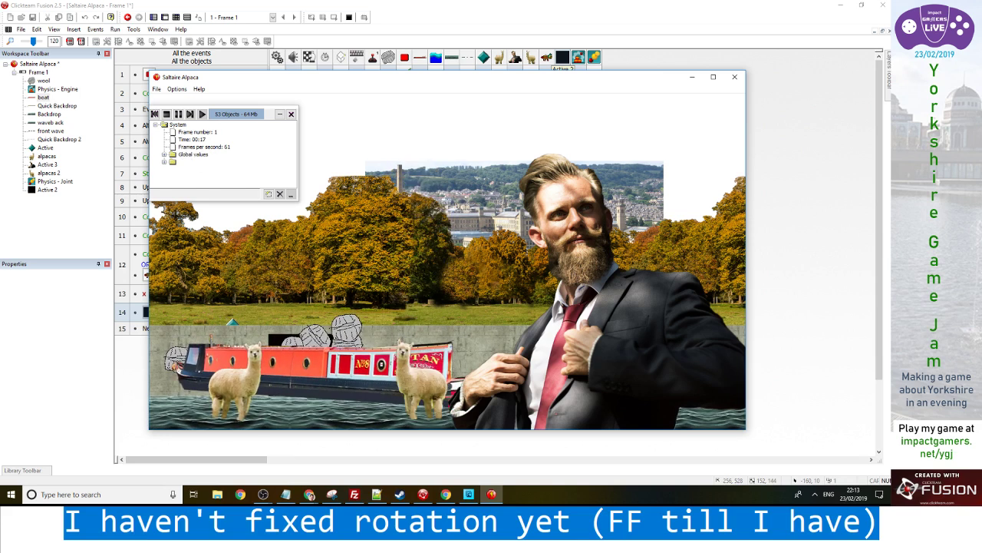
pyautogui.click(734, 77)
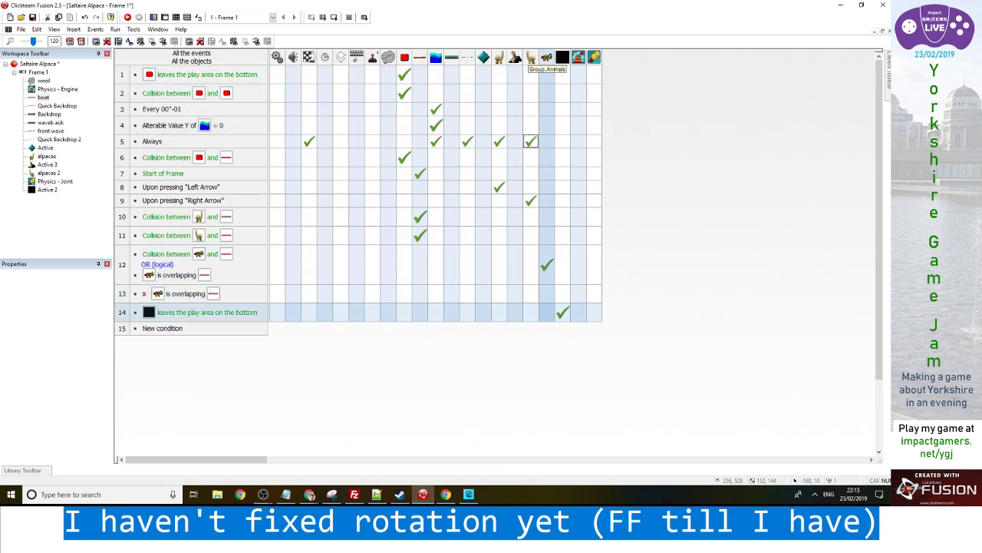
# Change the black square's movement type back to Physics - Platform movement
pyautogui.click(165, 17)
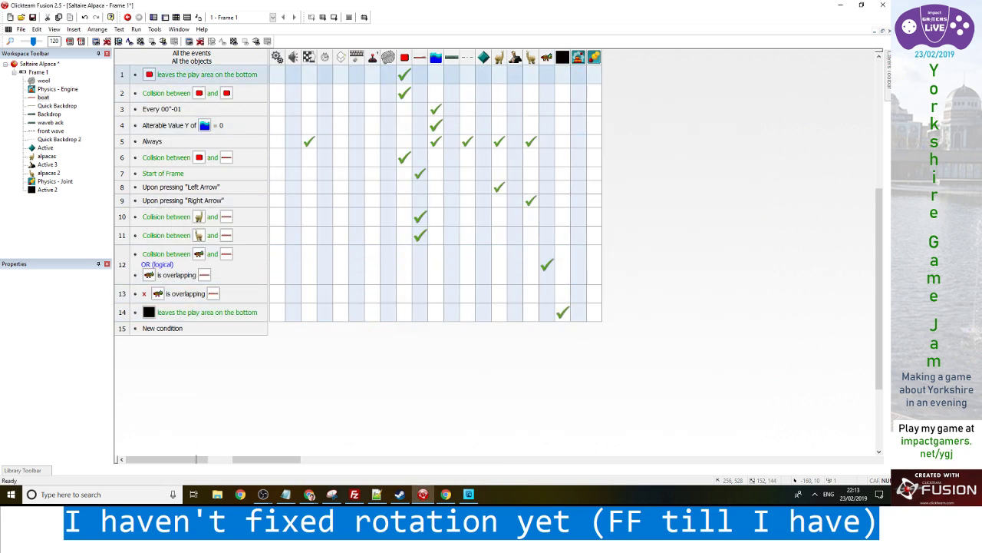
pyautogui.click(414, 277)
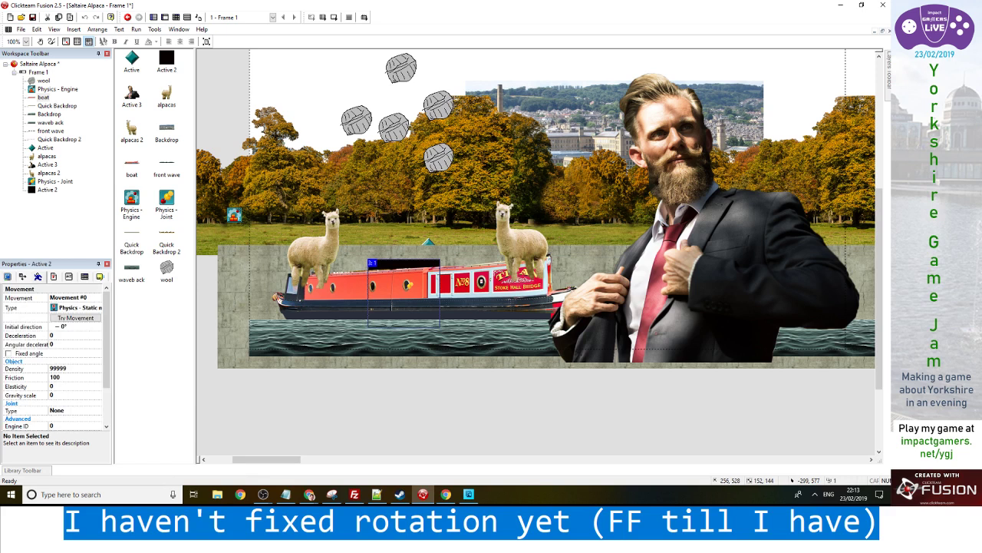
pyautogui.click(75, 307)
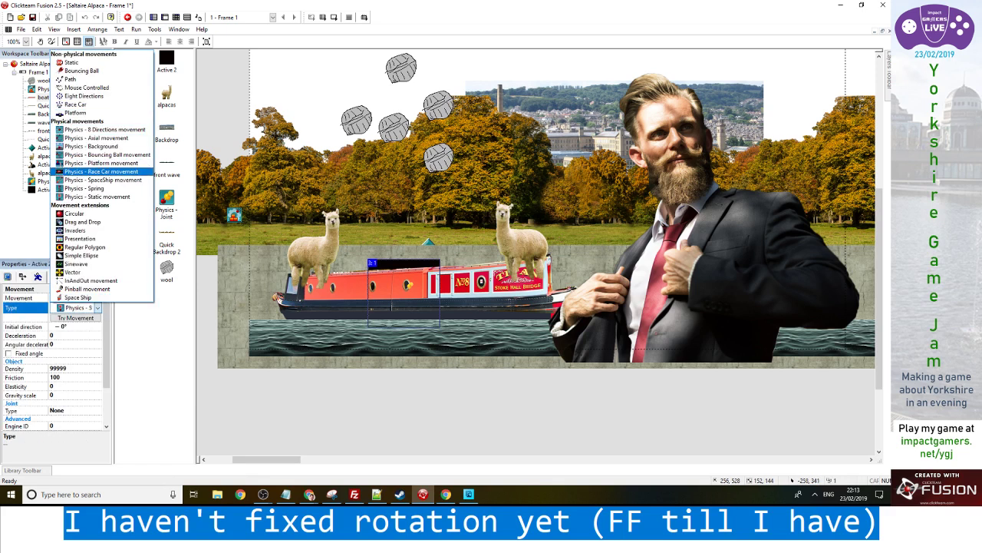
pyautogui.click(100, 163)
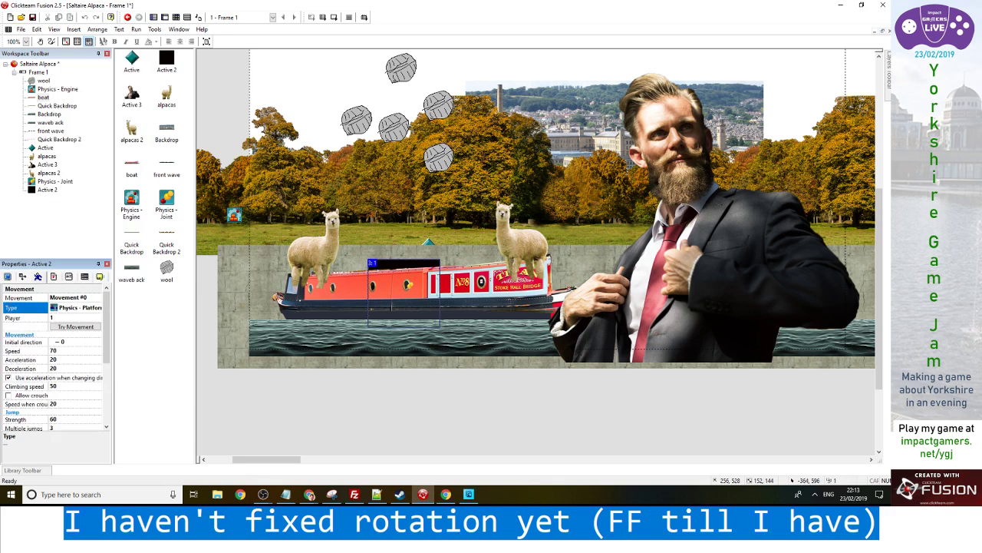
# Delete the Water qualifier from the black square and test-run the game
pyautogui.click(70, 276)
pyautogui.click(83, 277)
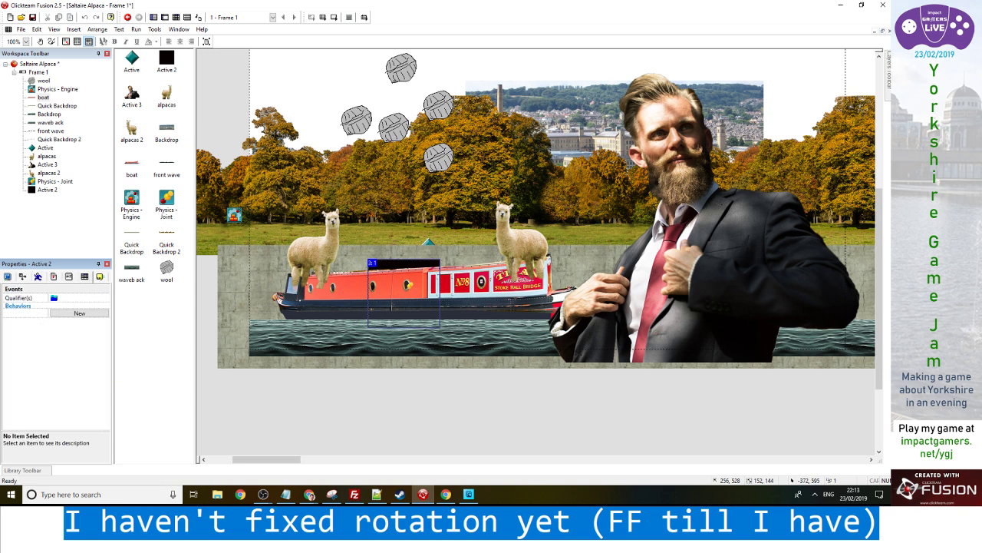
pyautogui.click(86, 298)
pyautogui.click(94, 299)
pyautogui.click(359, 176)
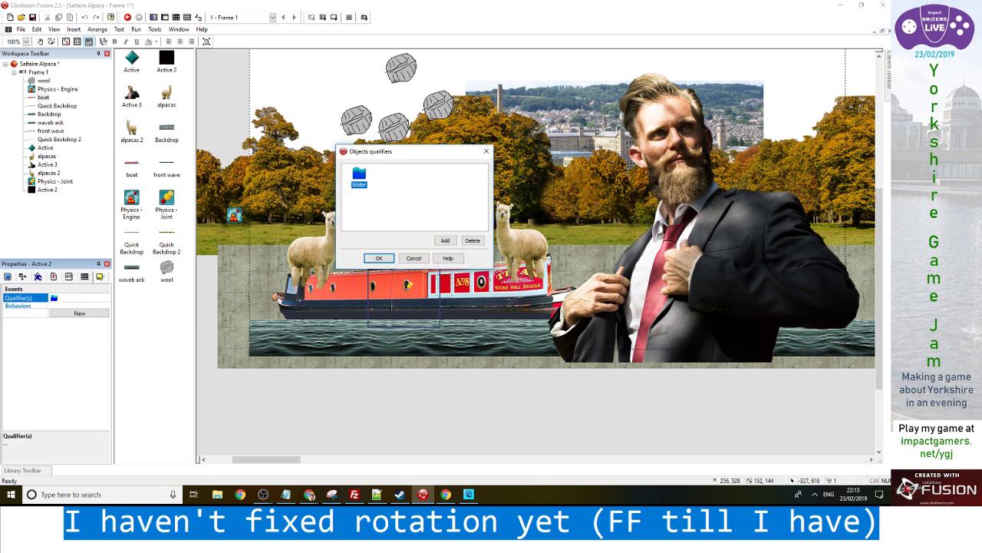
pyautogui.click(472, 240)
pyautogui.click(385, 259)
pyautogui.press('F8')
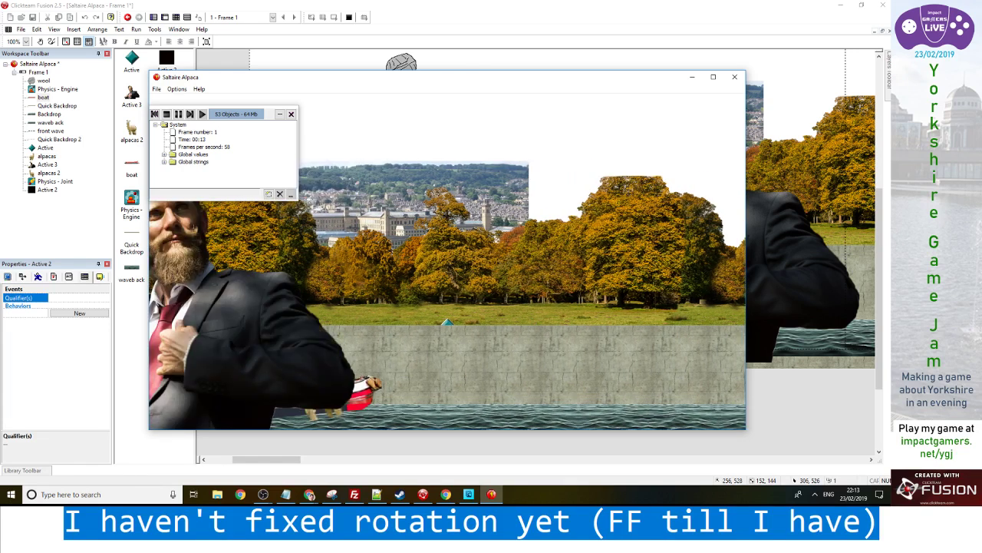
pyautogui.hotkey('alt', 'F4')
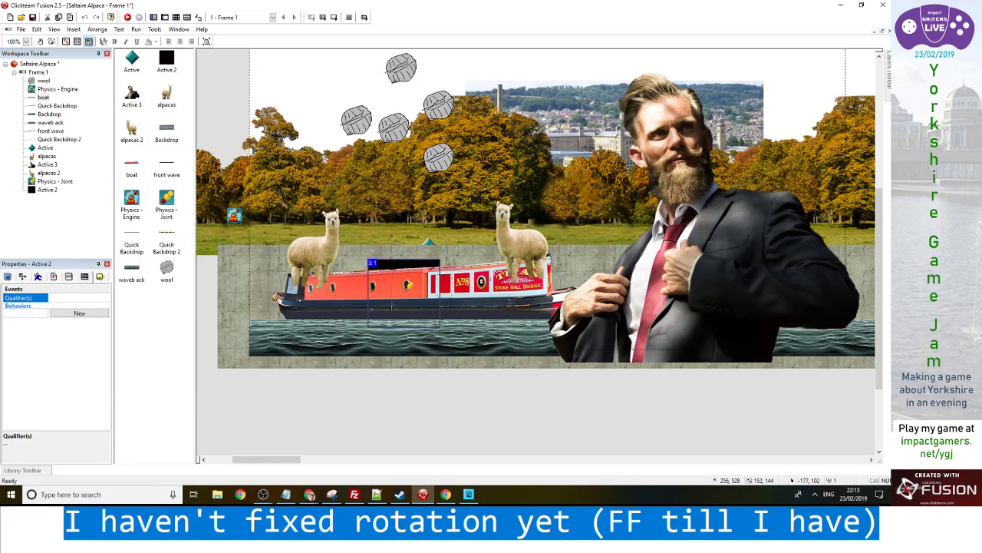
# Rename the black square object as connector
pyautogui.click(166, 62)
pyautogui.press('F2')
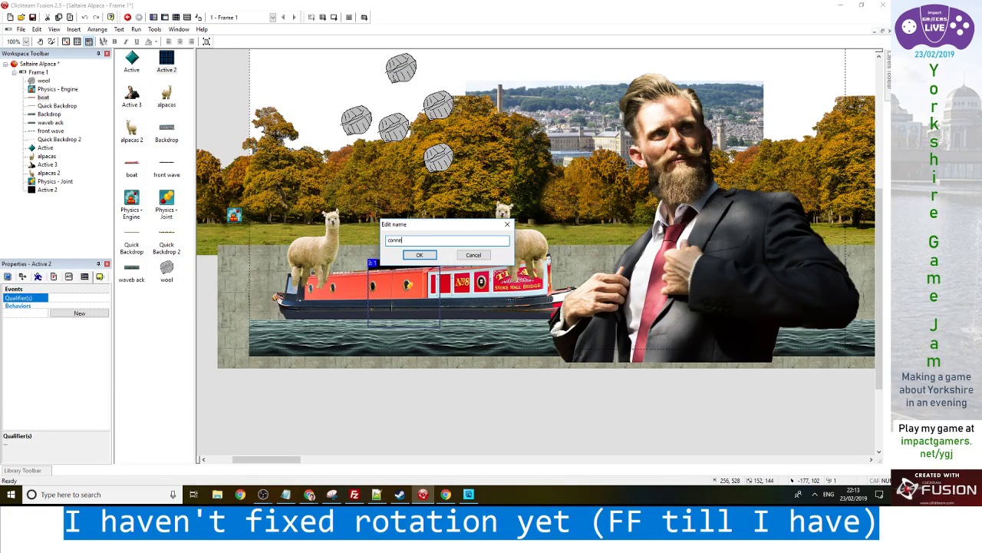
pyautogui.write('connecotr')
pyautogui.press('Return')
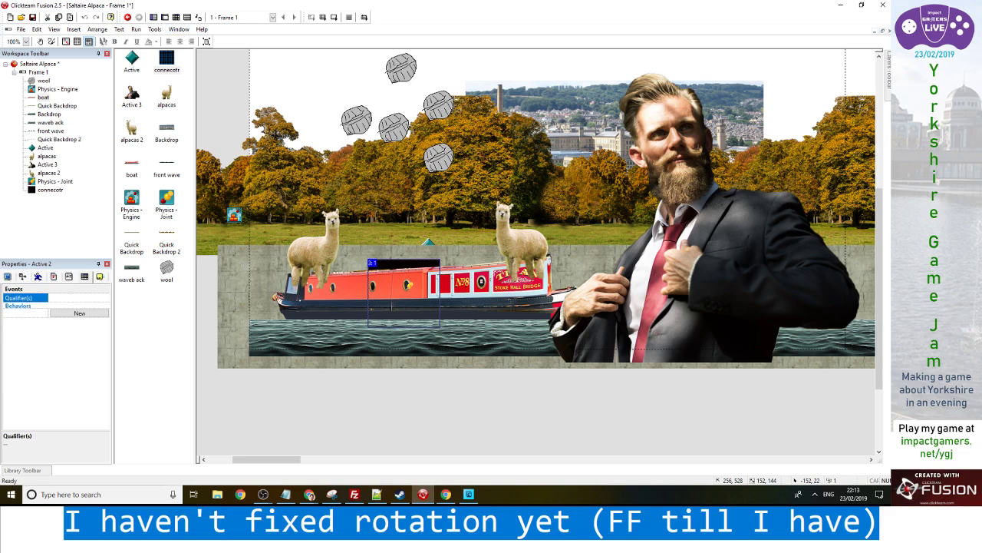
pyautogui.hotkey('ctrl', 'e')
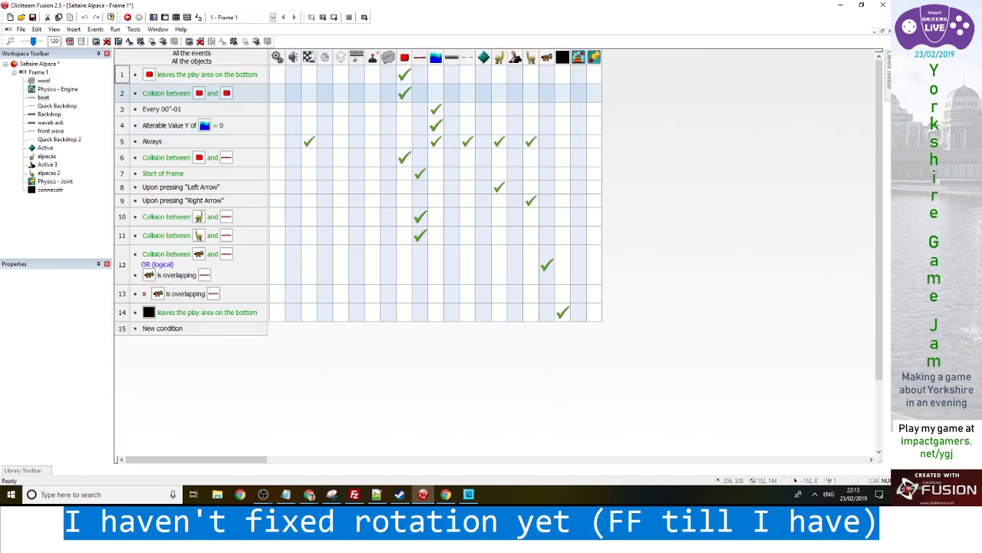
pyautogui.click(50, 190)
pyautogui.press('F2')
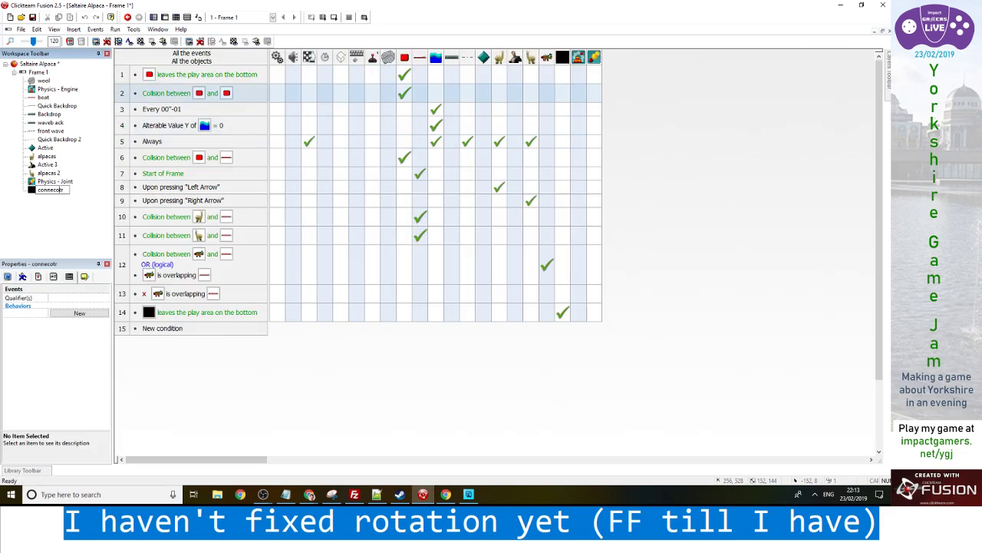
pyautogui.write('o')
pyautogui.press('Return')
# Raise both alpacas off the boat in the frame, placing the second one at X 528, Y 288
pyautogui.click(165, 17)
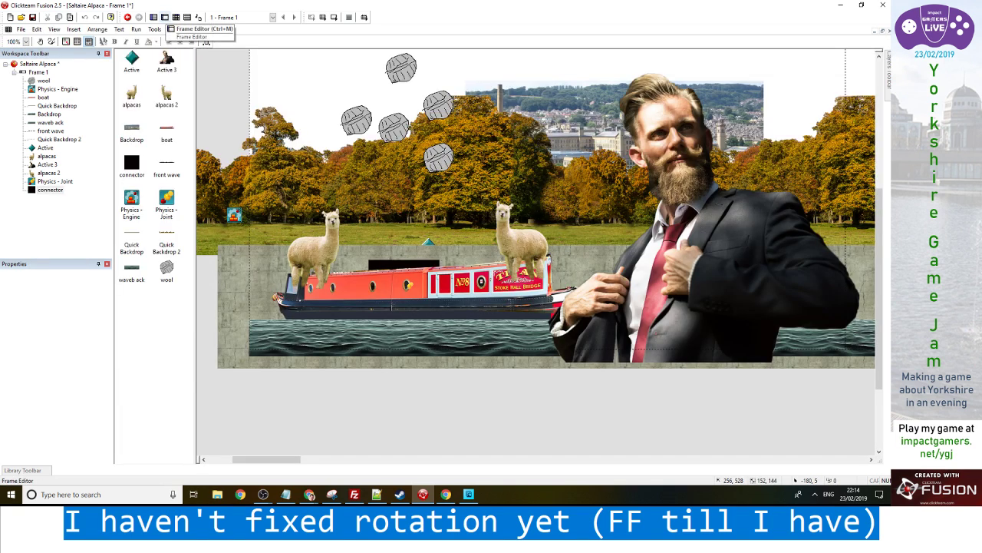
pyautogui.click(314, 253)
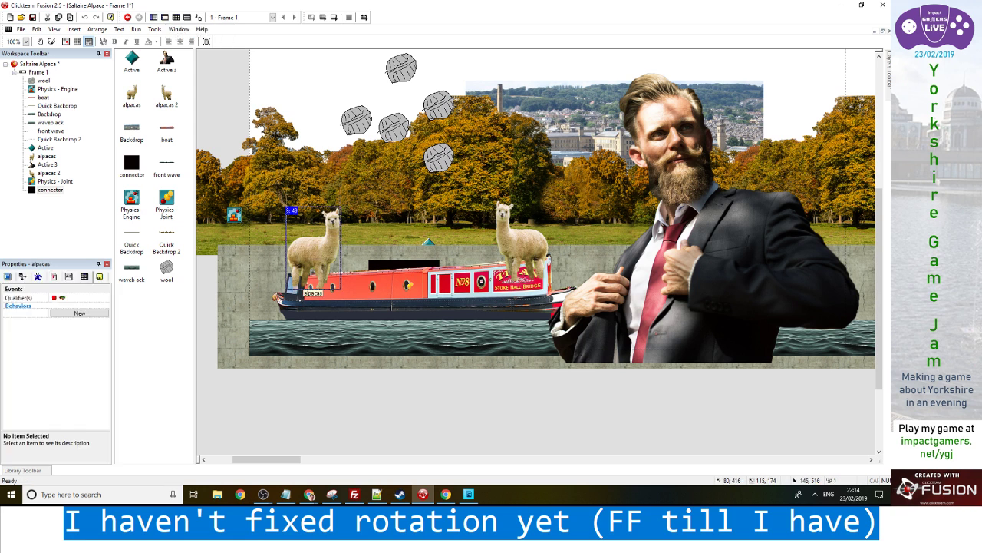
pyautogui.moveTo(315, 253); pyautogui.dragTo(327, 220)
pyautogui.click(521, 245)
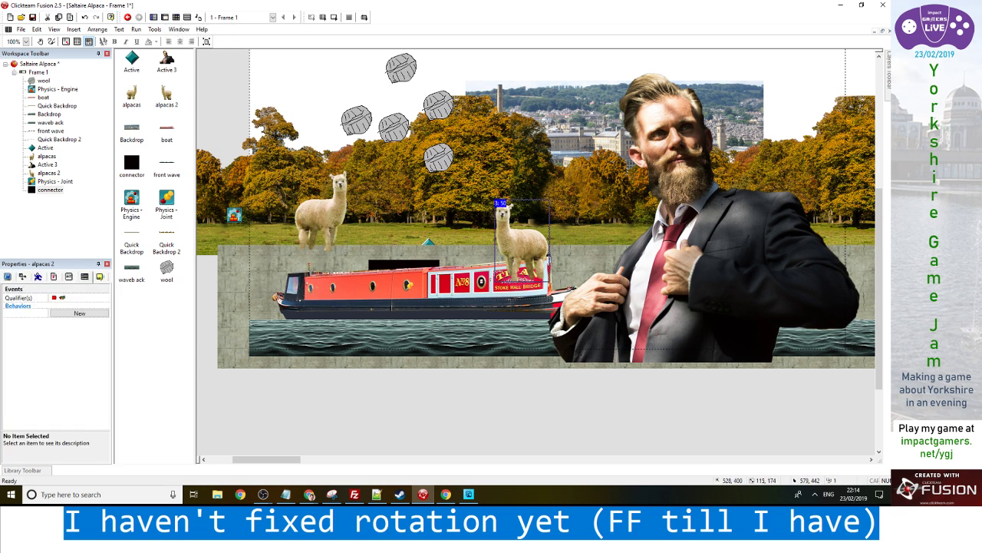
pyautogui.moveTo(520, 246); pyautogui.dragTo(519, 191)
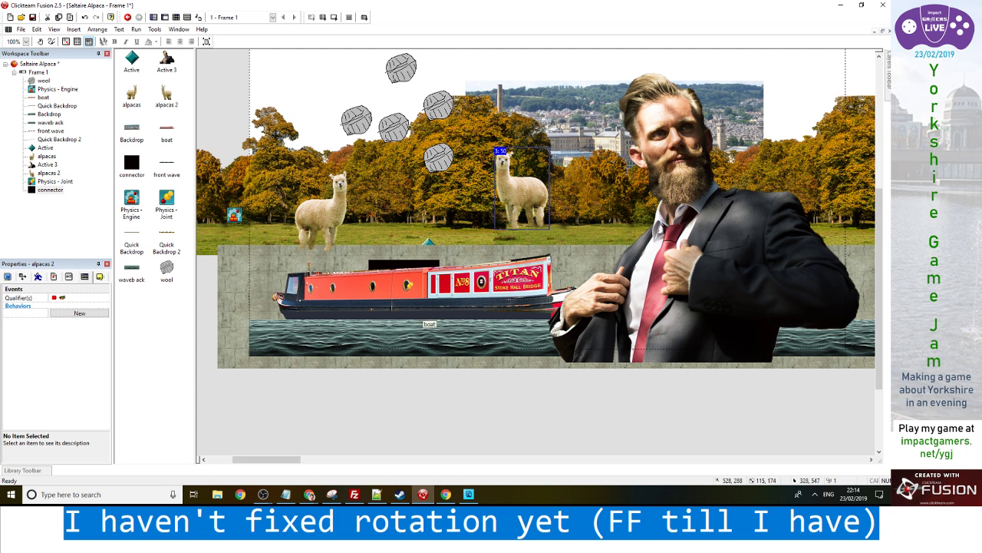
pyautogui.click(383, 303)
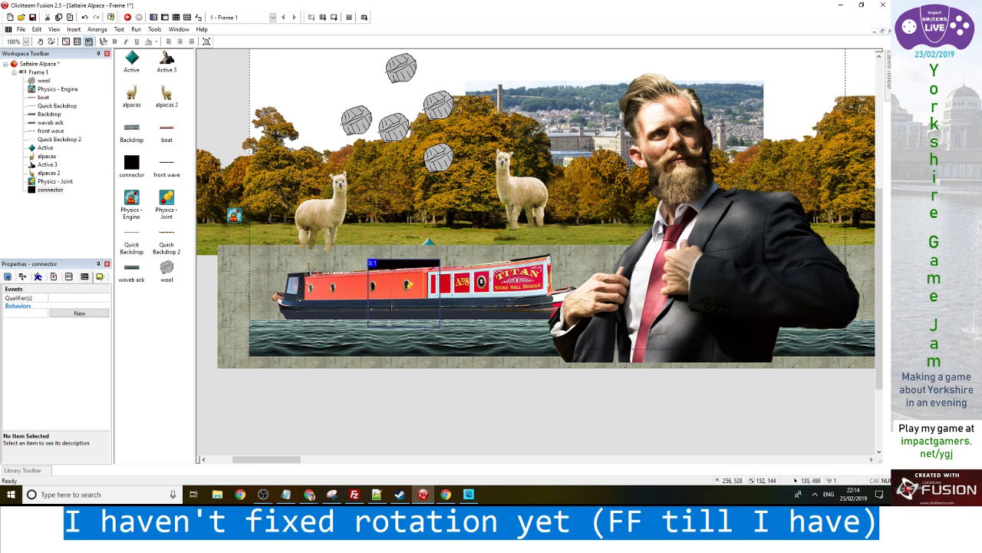
# Open the Always event's window-centring action for editing, accept its position settings, and test-run the frame
pyautogui.click(175, 17)
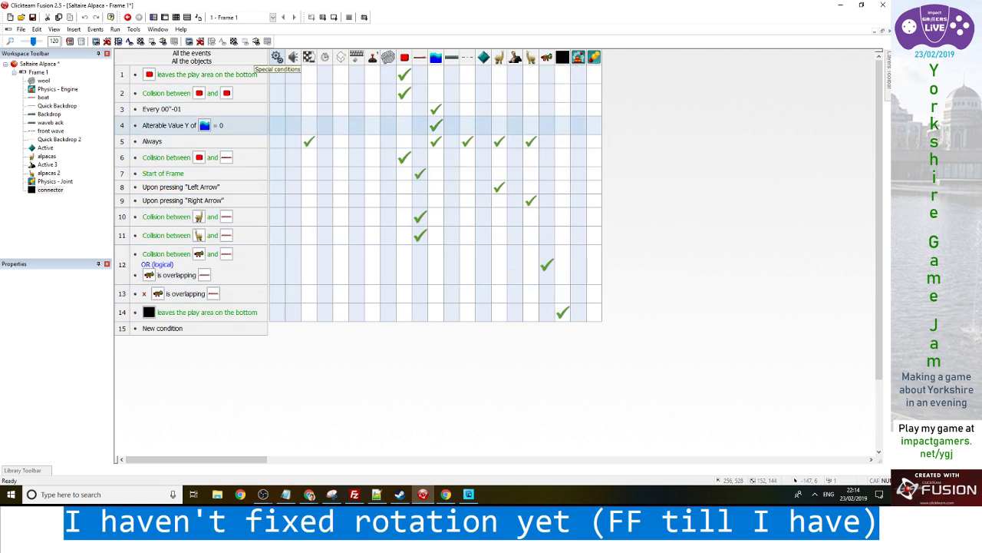
pyautogui.rightClick(308, 141)
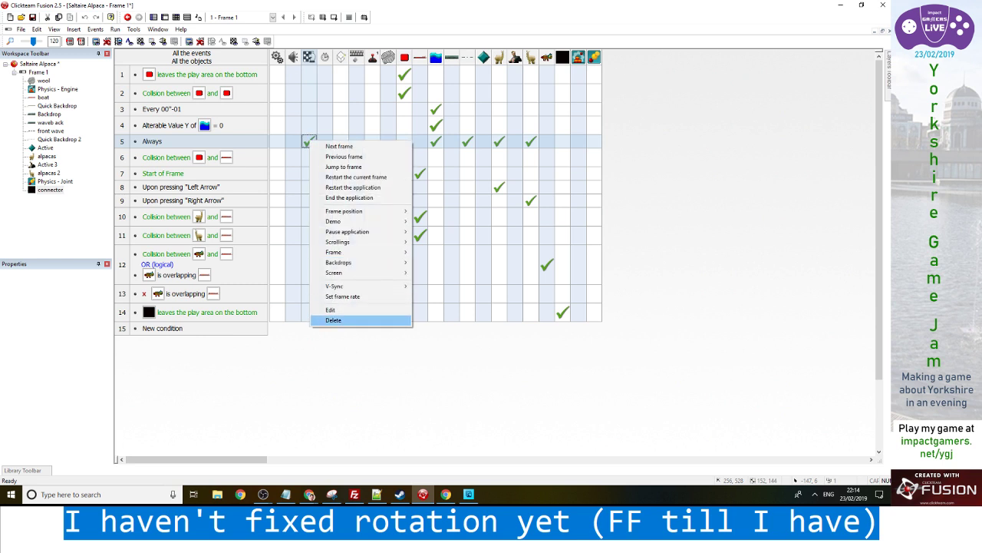
pyautogui.click(337, 381)
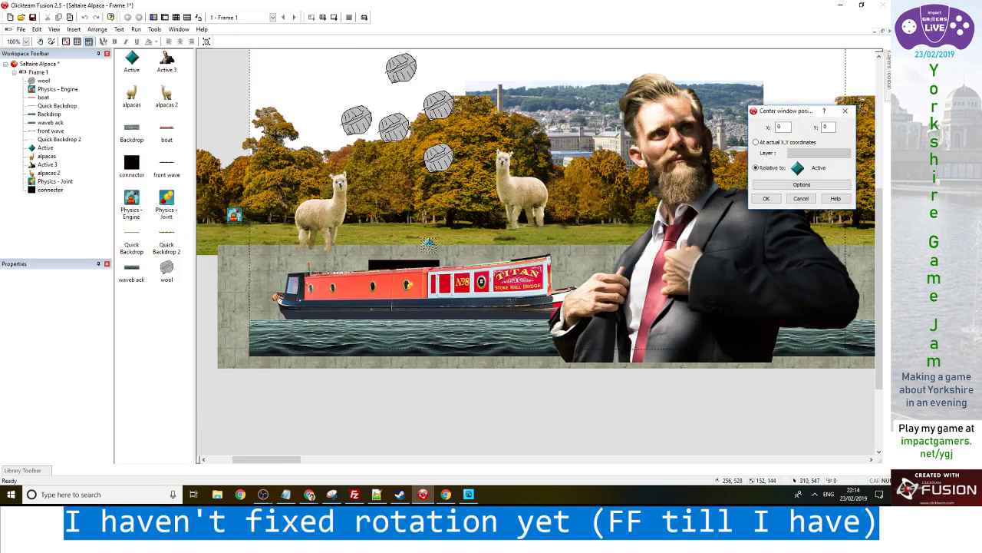
pyautogui.click(414, 264)
pyautogui.click(766, 198)
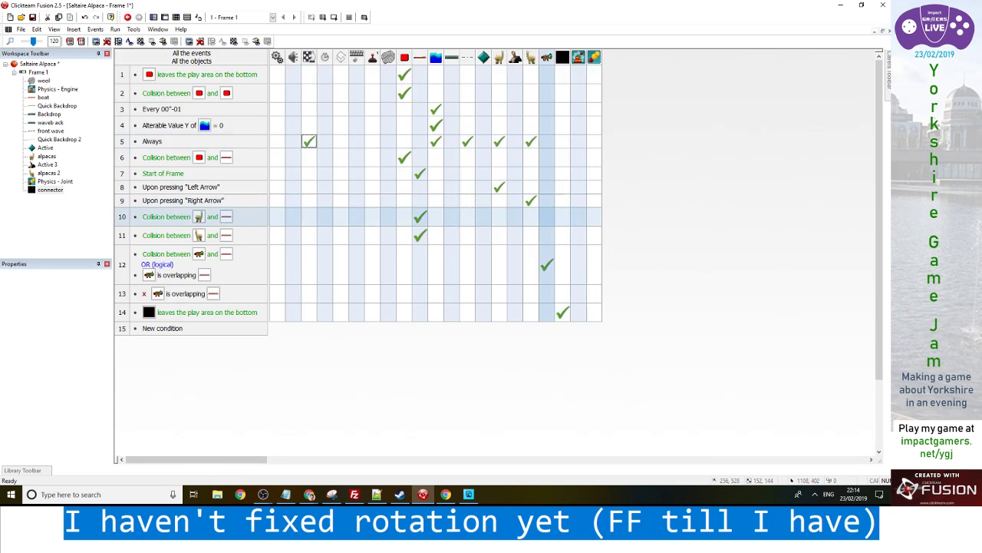
pyautogui.press('F7')
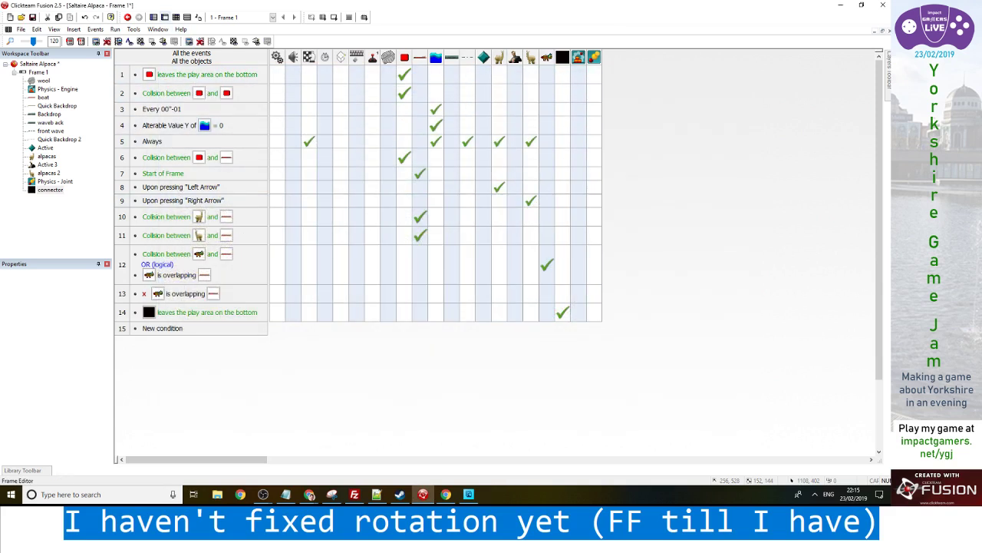
# Insert a new Active object over the boat and stretch it to 559 by 110 pixels
pyautogui.hotkey('ctrl', 'm')
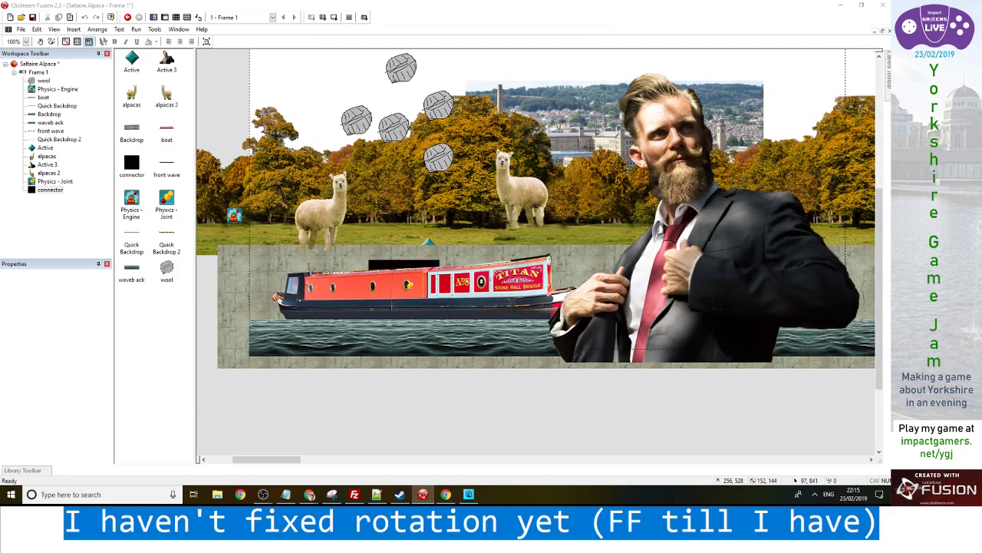
pyautogui.press('Insert')
pyautogui.press('Return')
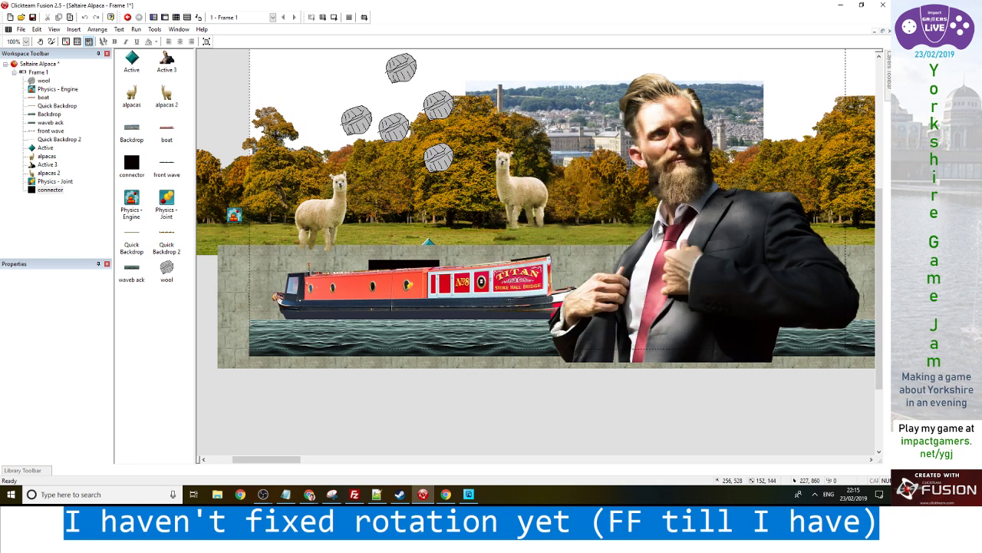
pyautogui.click(346, 416)
pyautogui.moveTo(346, 416); pyautogui.dragTo(555, 285)
# Replace the new object's image with a solid red (FF0000) fill and nudge it along the boat to X 80, Y 528
pyautogui.doubleClick(287, 256)
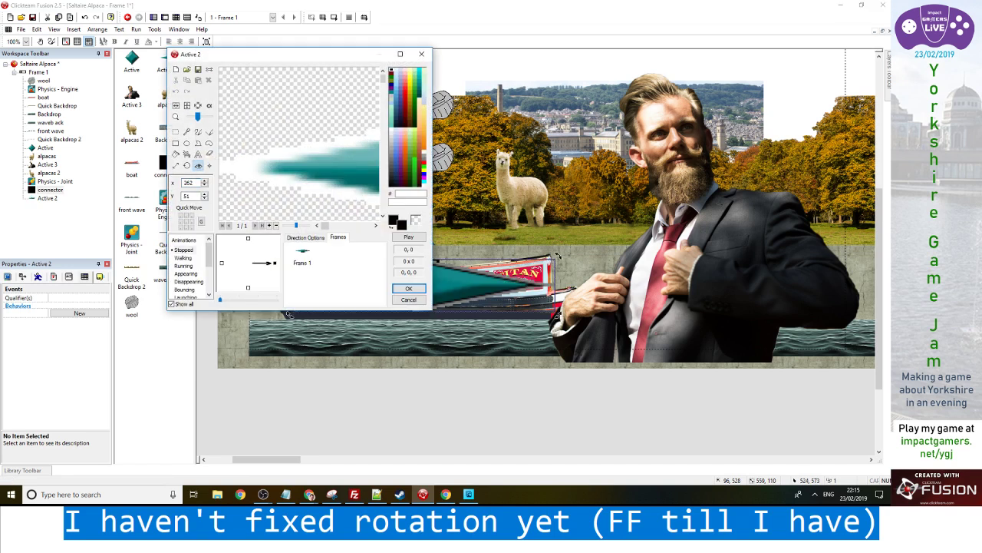
pyautogui.click(175, 69)
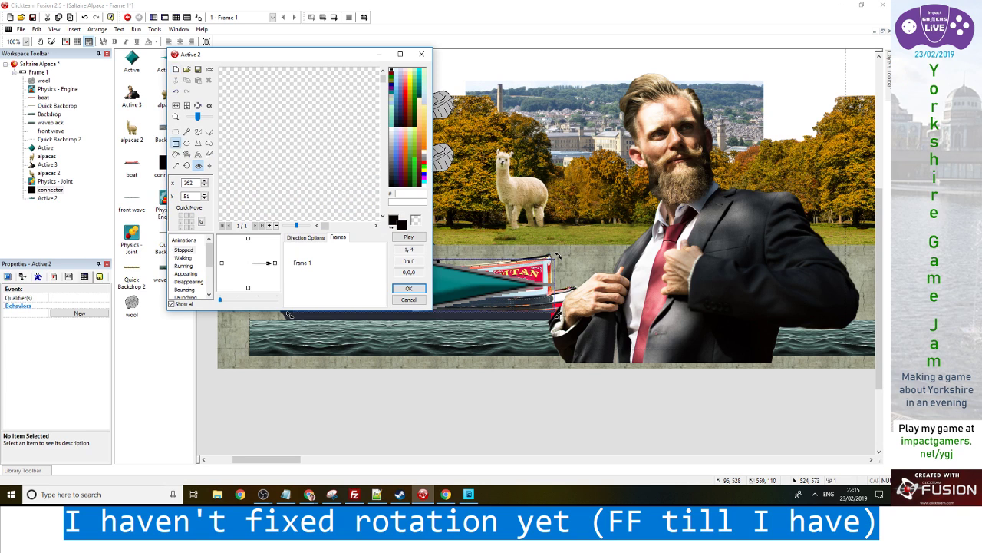
pyautogui.click(176, 144)
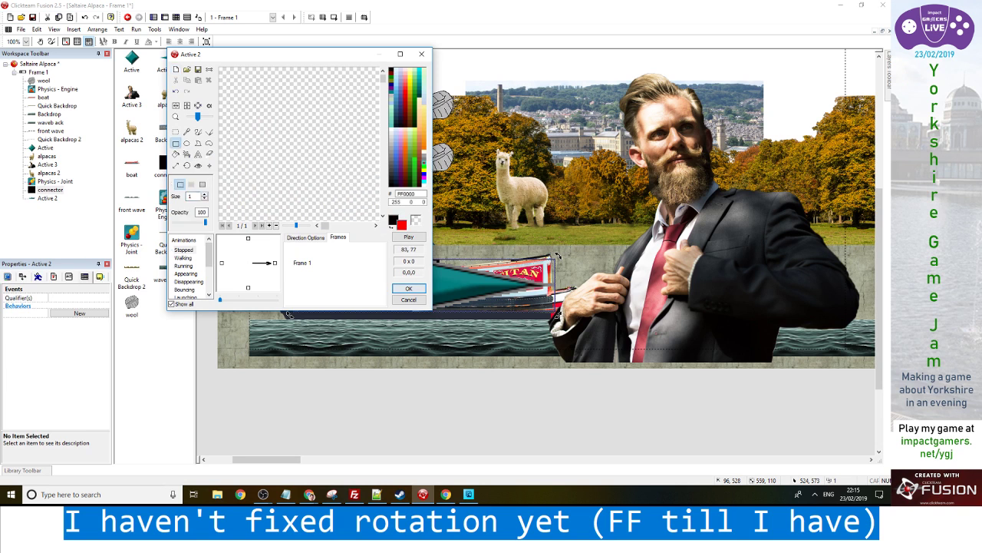
pyautogui.click(176, 154)
pyautogui.click(257, 149)
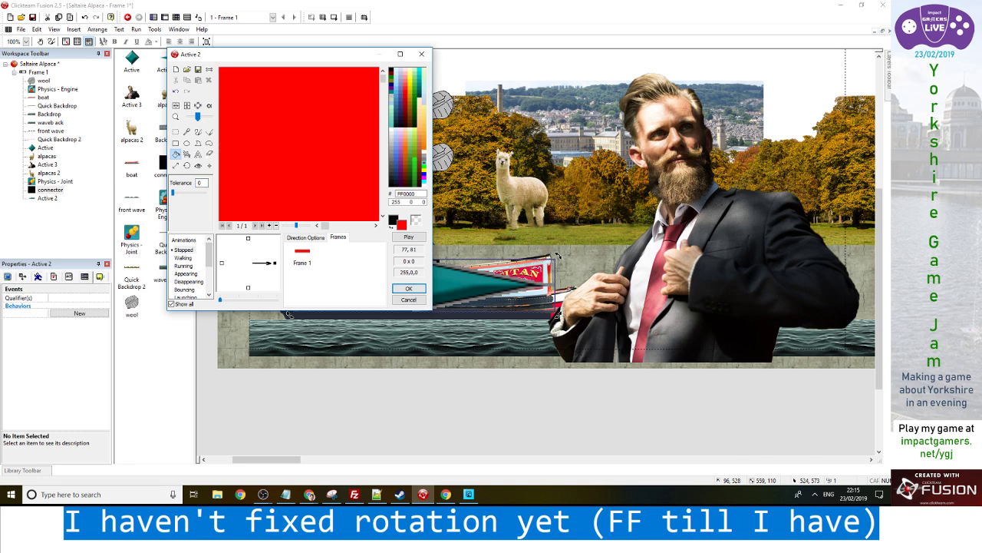
pyautogui.click(411, 289)
pyautogui.moveTo(289, 254); pyautogui.dragTo(281, 254)
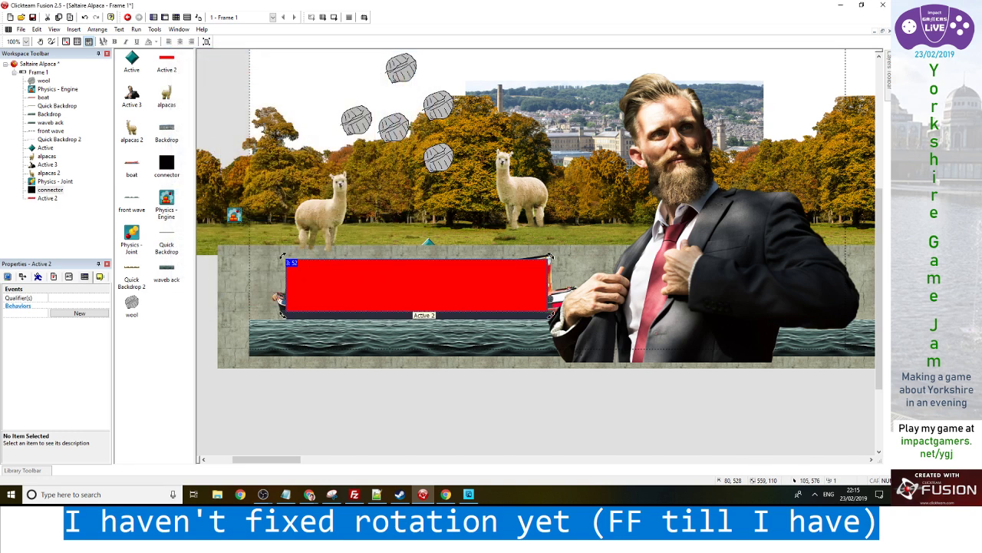
# Centre the red rectangle's hot spot at X 279, Y 55 and rename the object as holding place
pyautogui.doubleClick(283, 257)
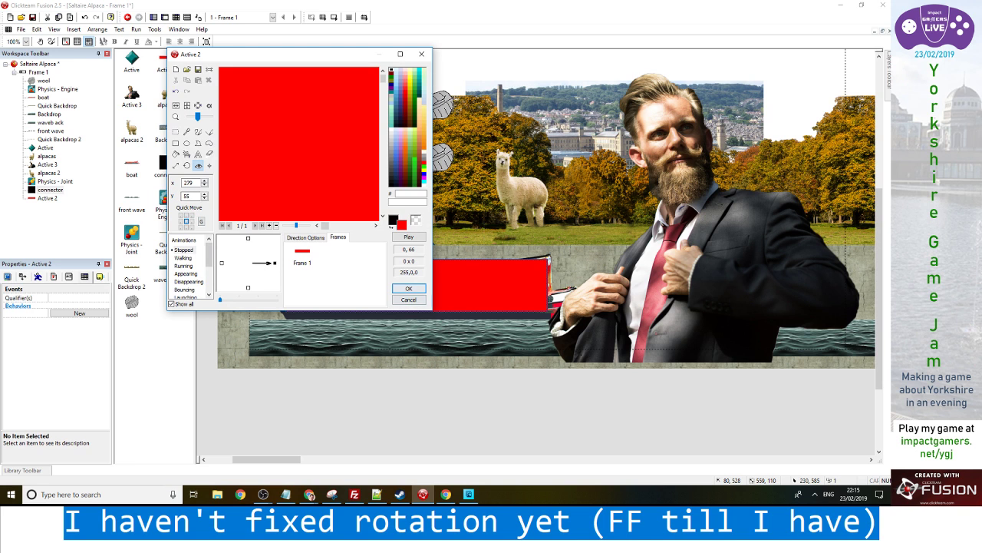
pyautogui.click(408, 289)
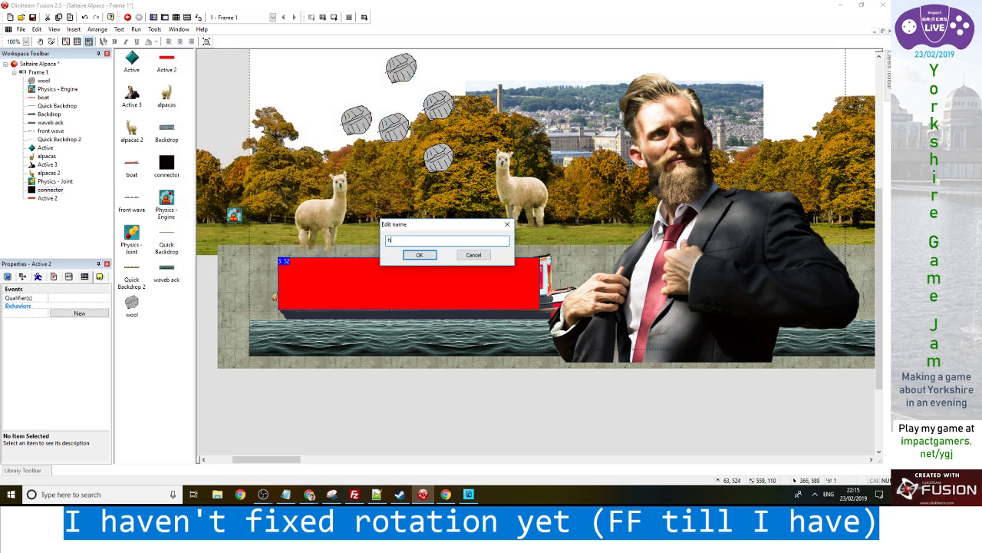
pyautogui.write('holding place')
pyautogui.press('Return')
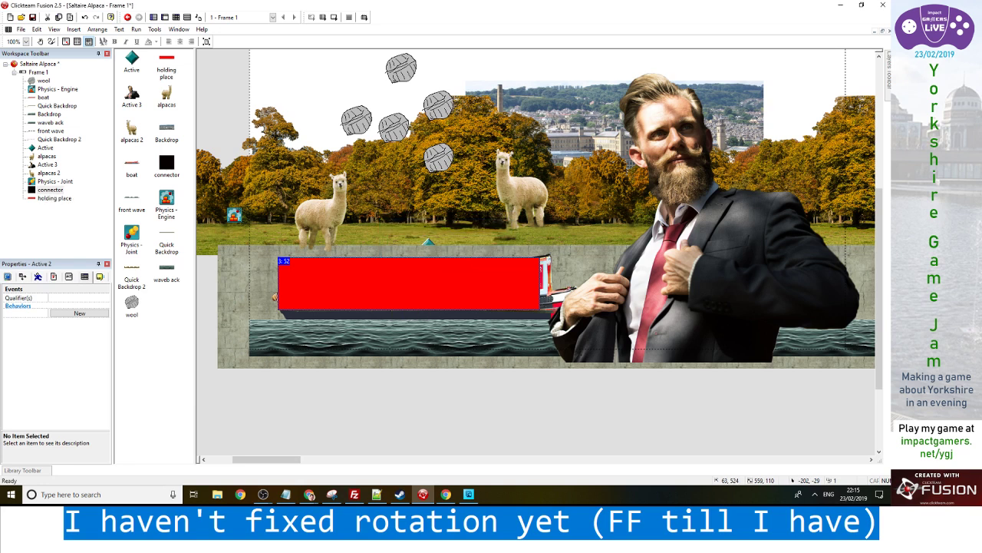
# Add an action to the Always event that positions the holding place relative to the boat
pyautogui.click(175, 17)
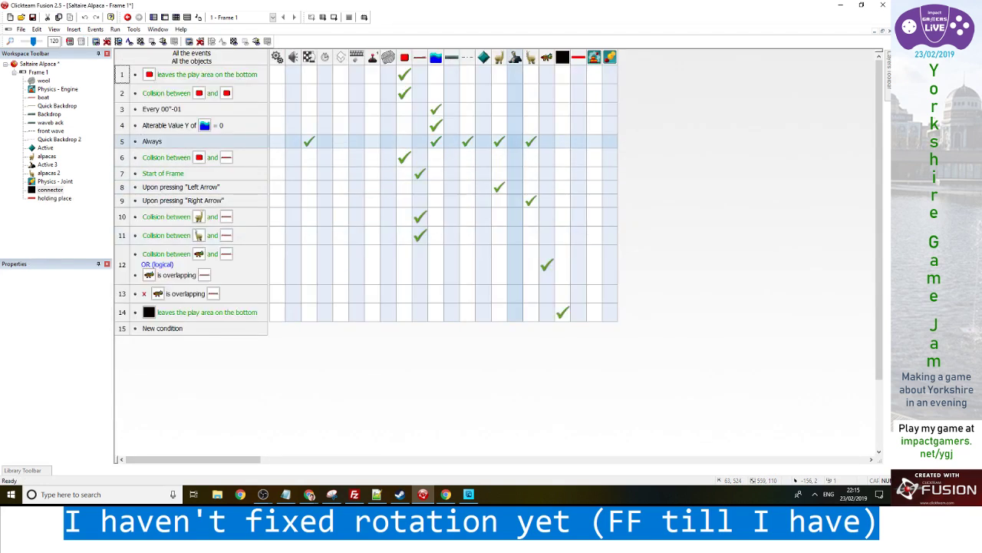
pyautogui.rightClick(579, 141)
pyautogui.moveTo(592, 153)
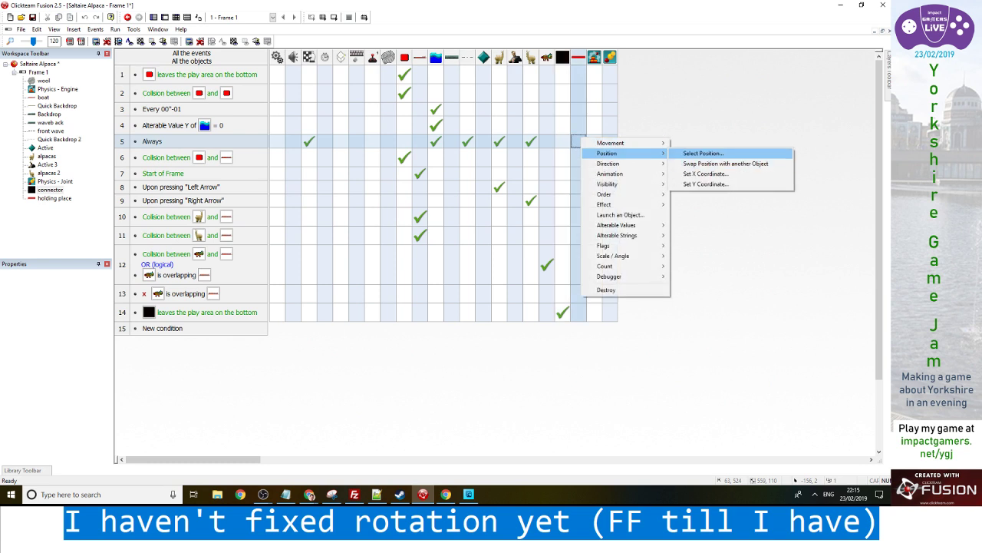
pyautogui.click(690, 153)
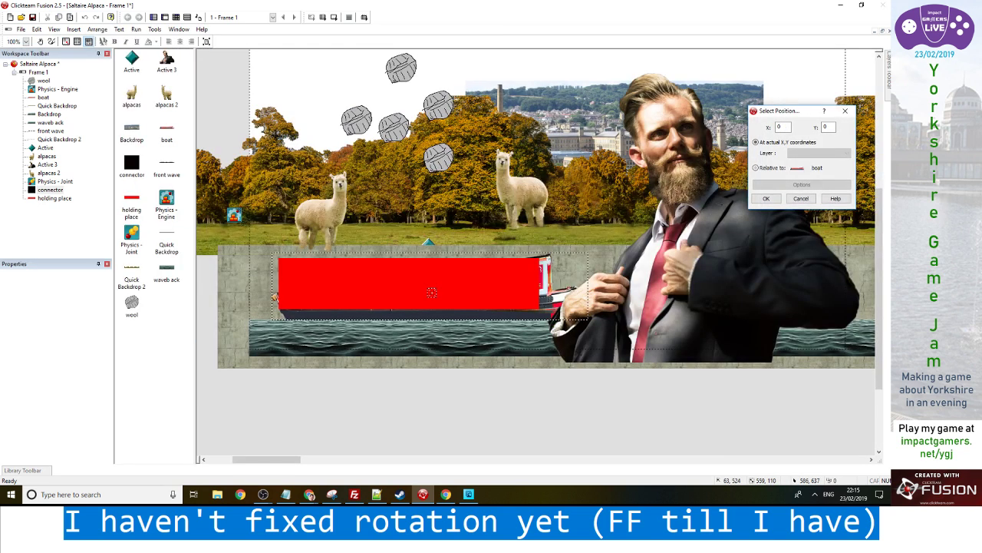
pyautogui.click(431, 291)
pyautogui.press('Return')
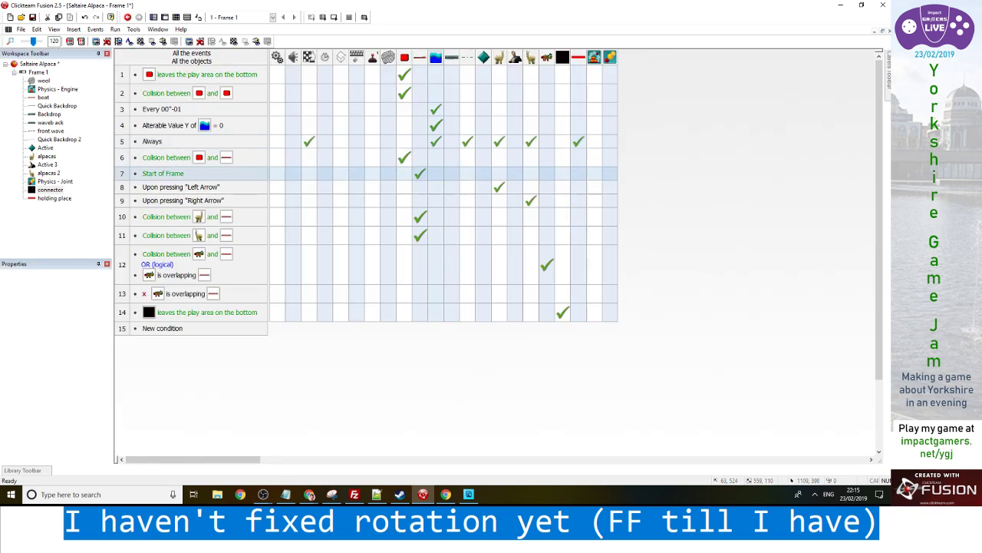
# Set the holding place's angle to the boat's angle in the Always event and test-run the frame
pyautogui.rightClick(578, 141)
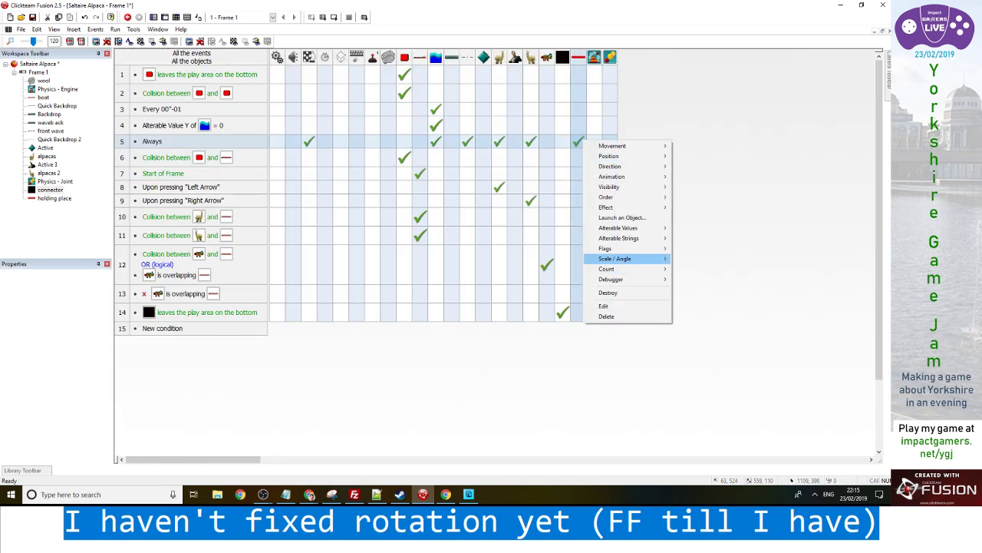
pyautogui.moveTo(615, 259)
pyautogui.click(697, 289)
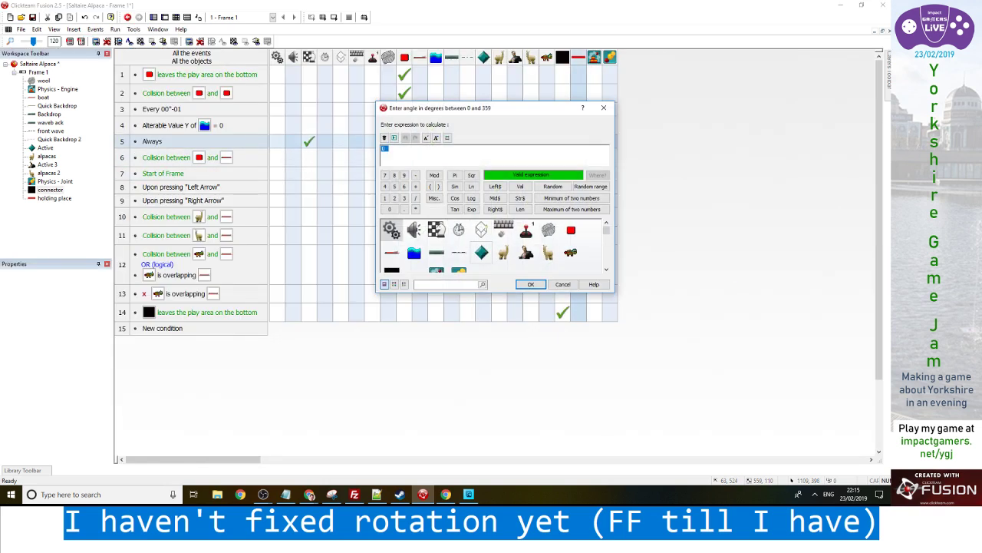
pyautogui.click(392, 251)
pyautogui.moveTo(422, 303)
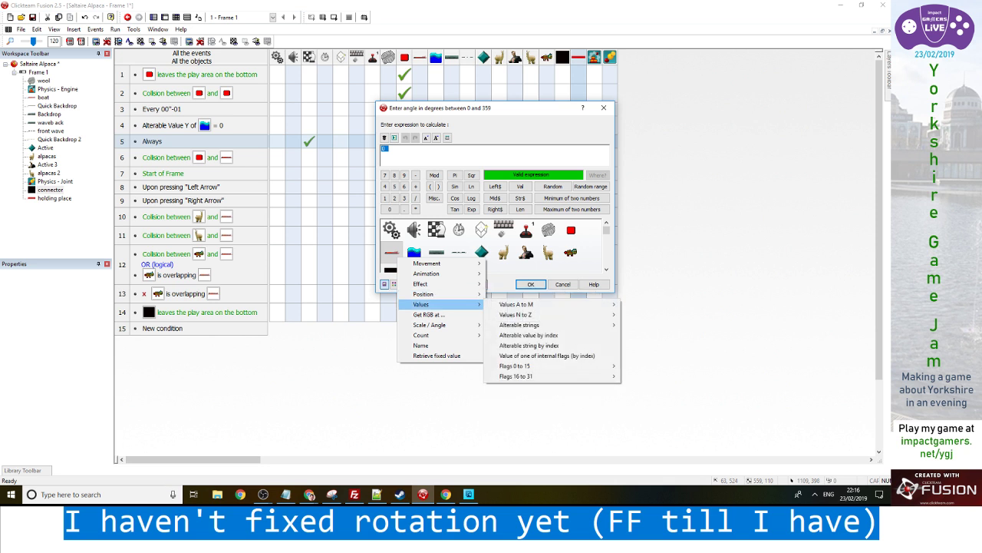
pyautogui.moveTo(426, 325)
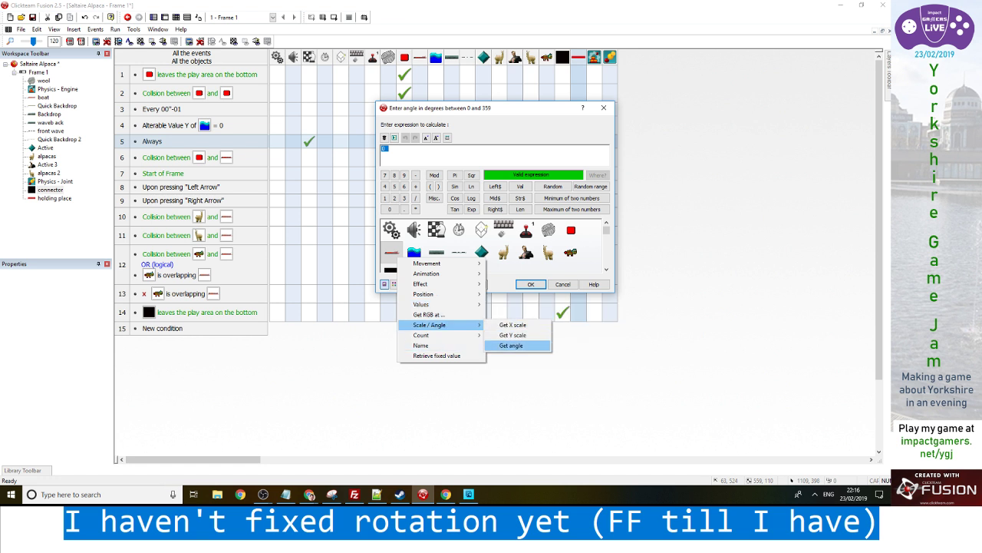
pyautogui.click(514, 346)
pyautogui.click(531, 284)
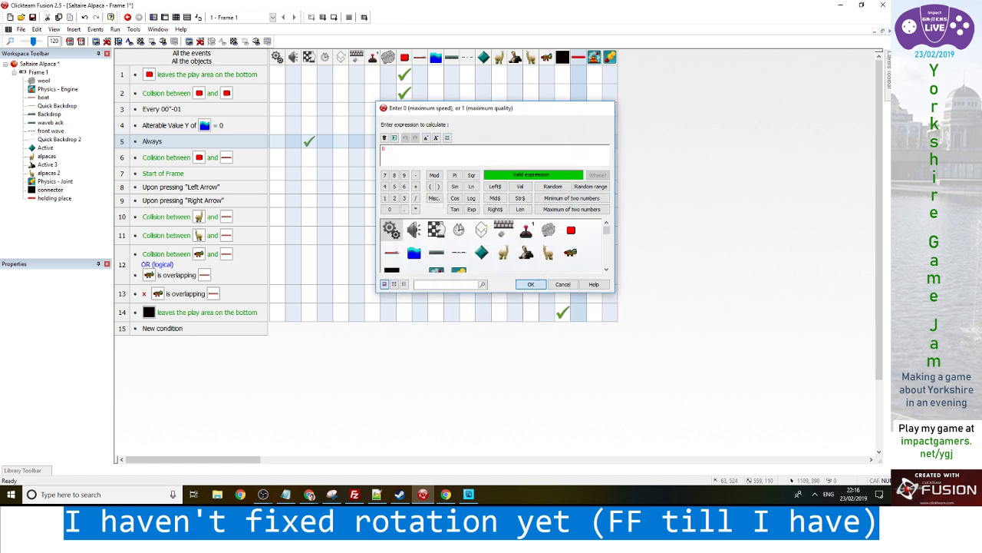
pyautogui.press('F7')
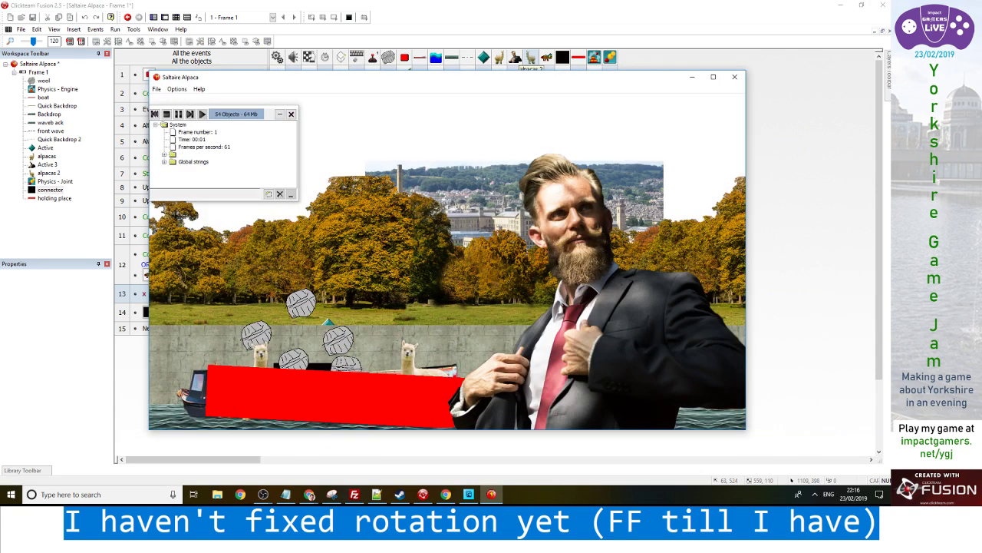
pyautogui.hotkey('alt', 'F4')
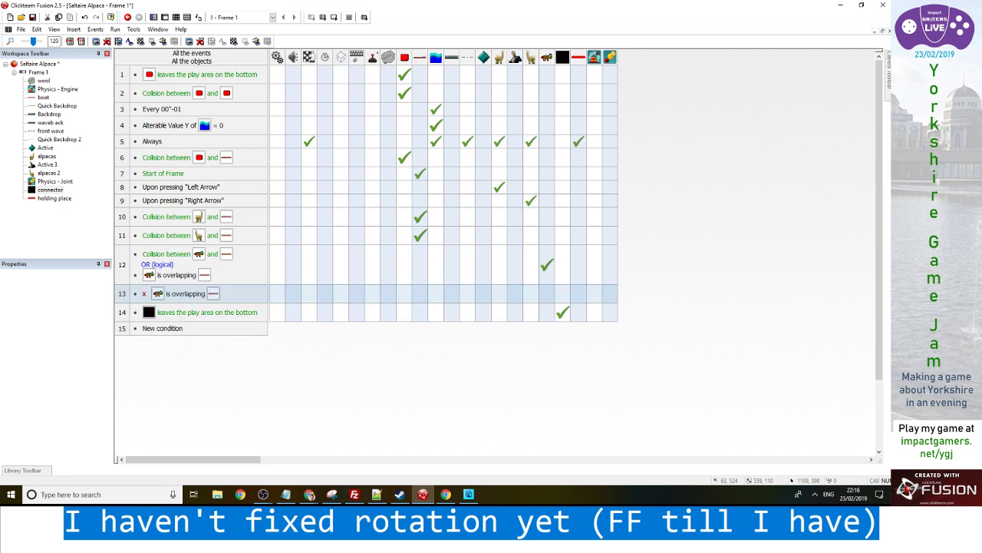
# Create an event for a collision between the brown animal group and the holding place
pyautogui.doubleClick(162, 327)
pyautogui.click(497, 159)
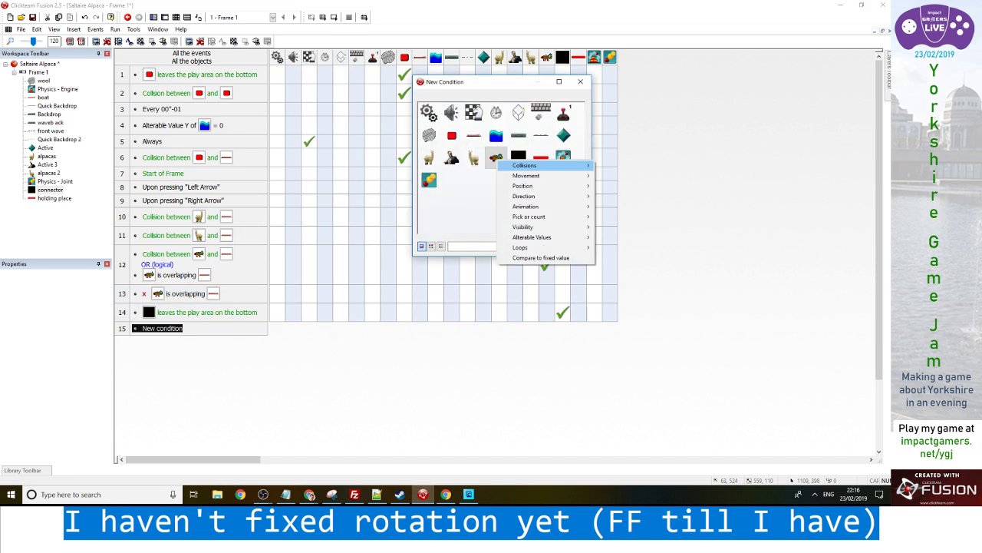
pyautogui.moveTo(537, 168)
pyautogui.click(621, 166)
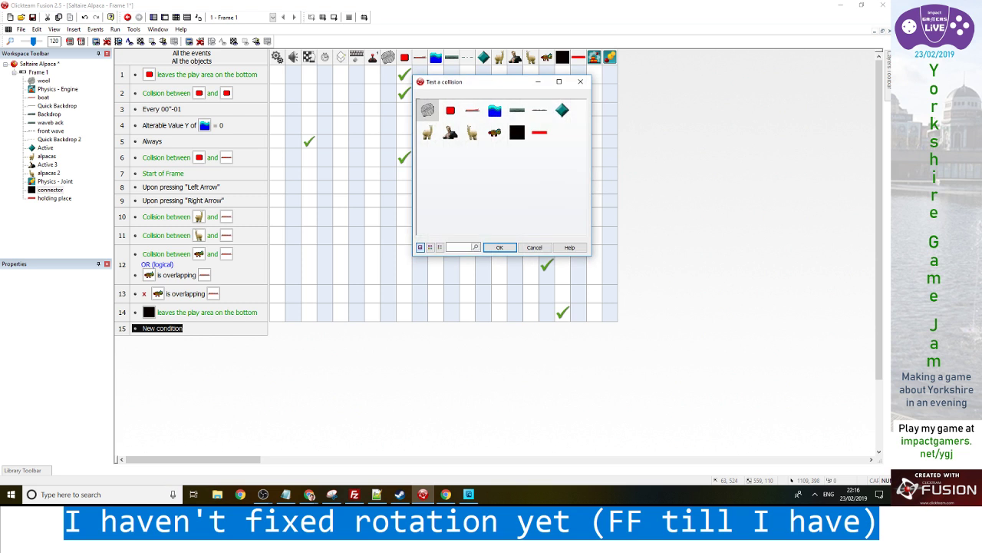
pyautogui.doubleClick(539, 132)
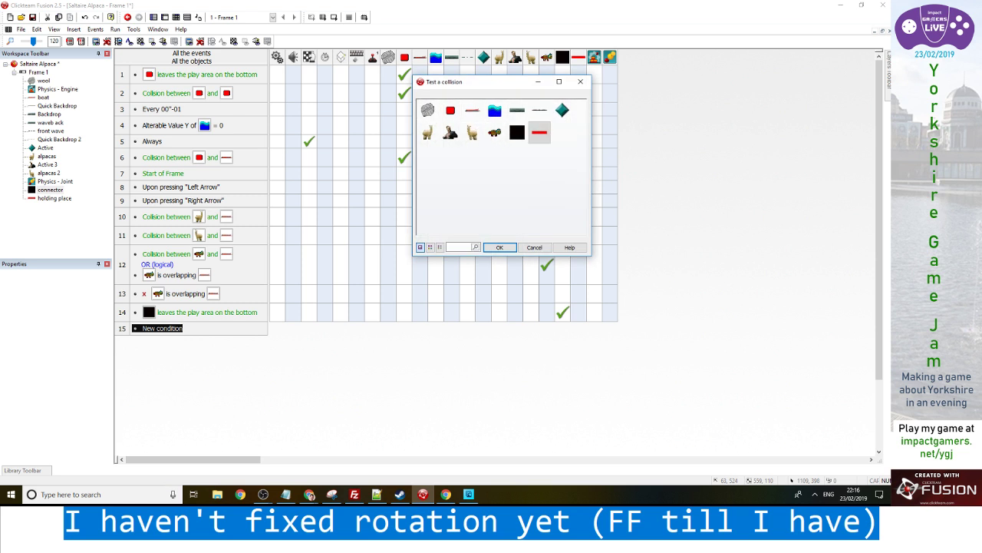
# Add a movement action for the animal group to the holding place collision event and test-run the frame
pyautogui.click(546, 331)
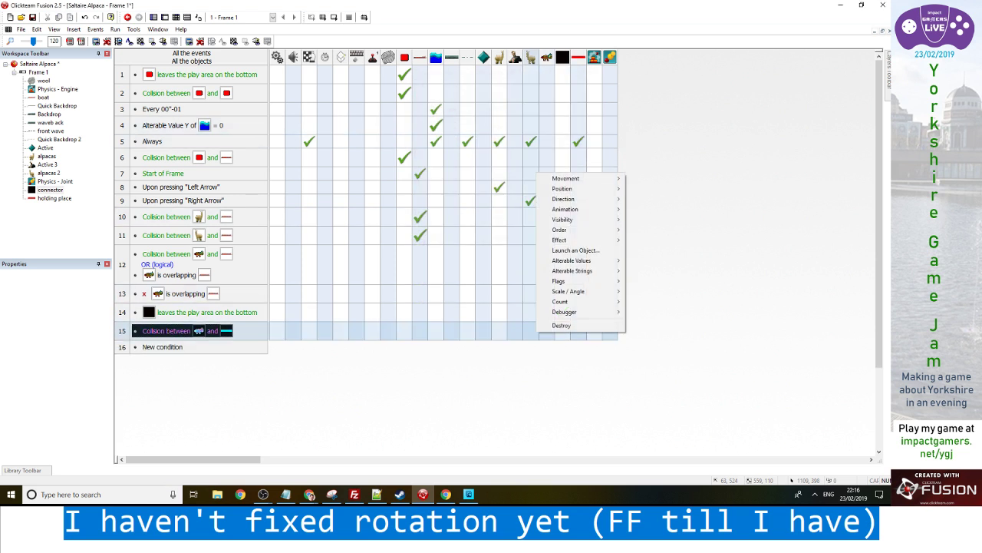
pyautogui.moveTo(583, 180)
pyautogui.click(653, 181)
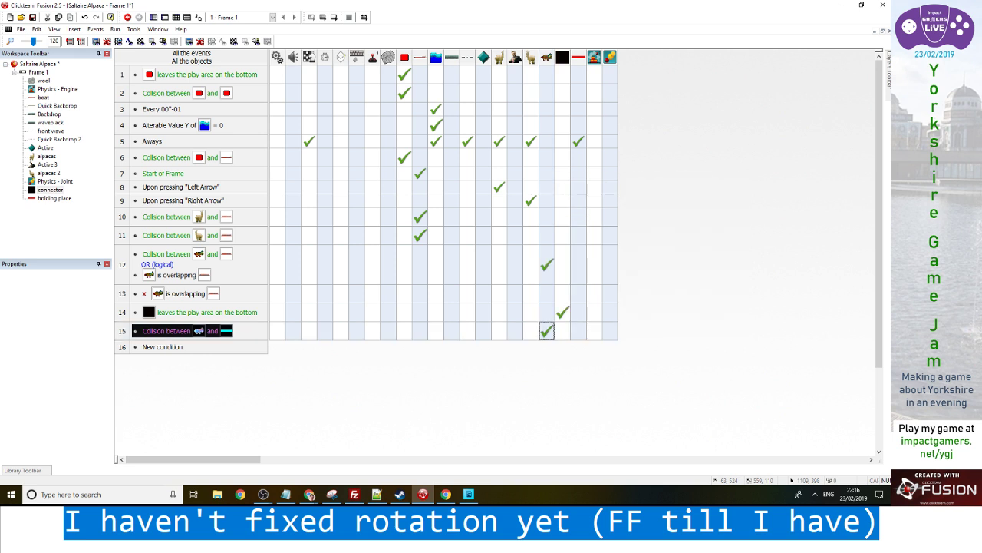
pyautogui.press('F8')
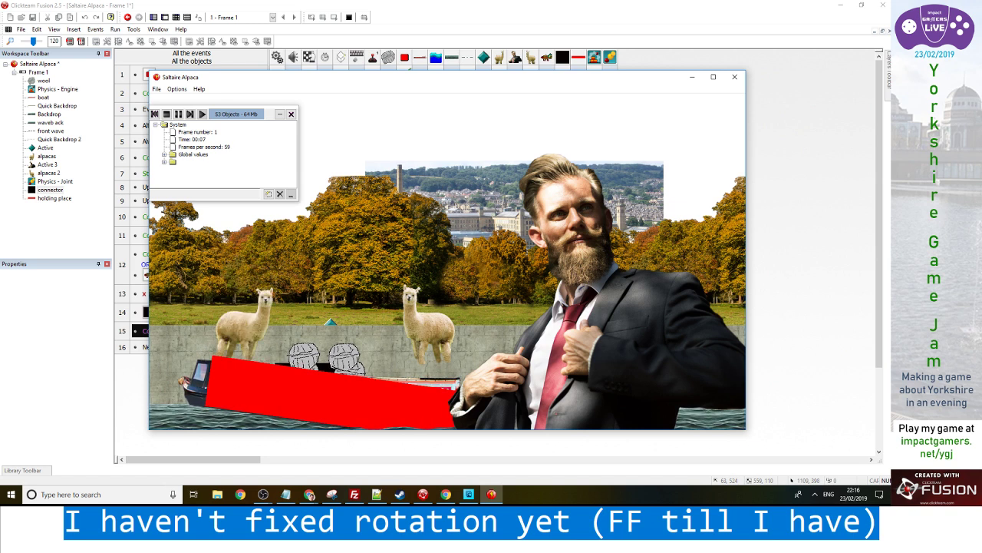
pyautogui.click(734, 77)
# Try the Physics - Static movement on the holding place with gravity scale 0 and density 0
pyautogui.click(54, 198)
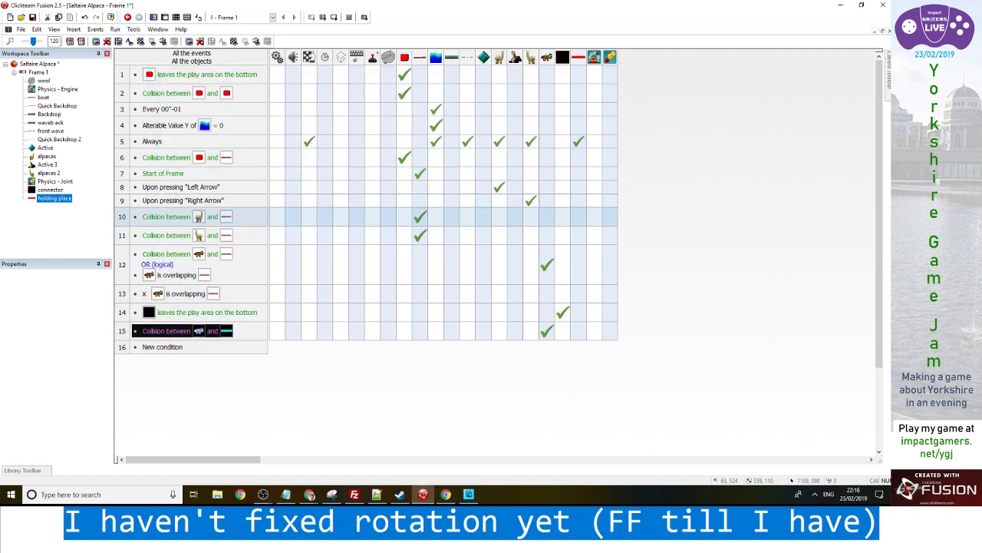
pyautogui.click(22, 275)
pyautogui.click(105, 307)
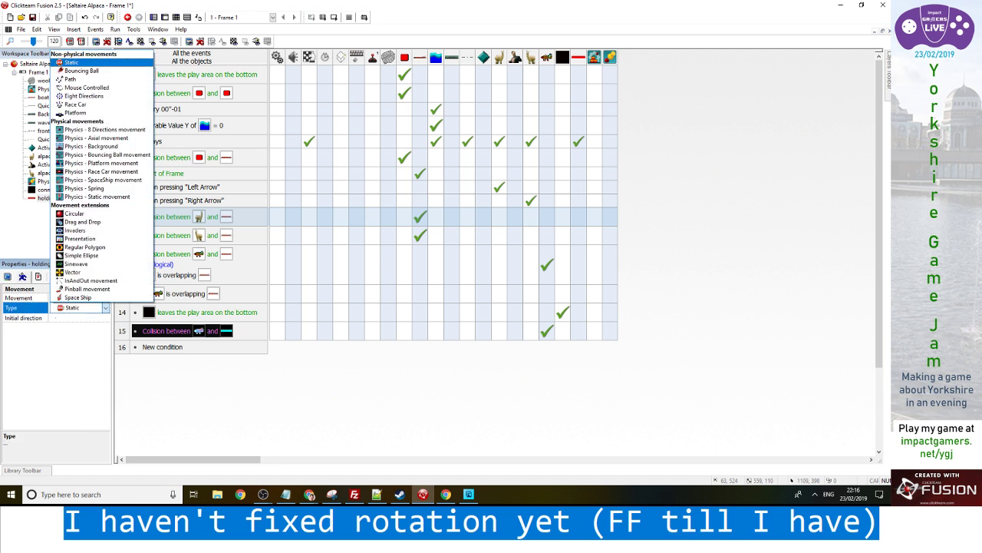
pyautogui.click(97, 196)
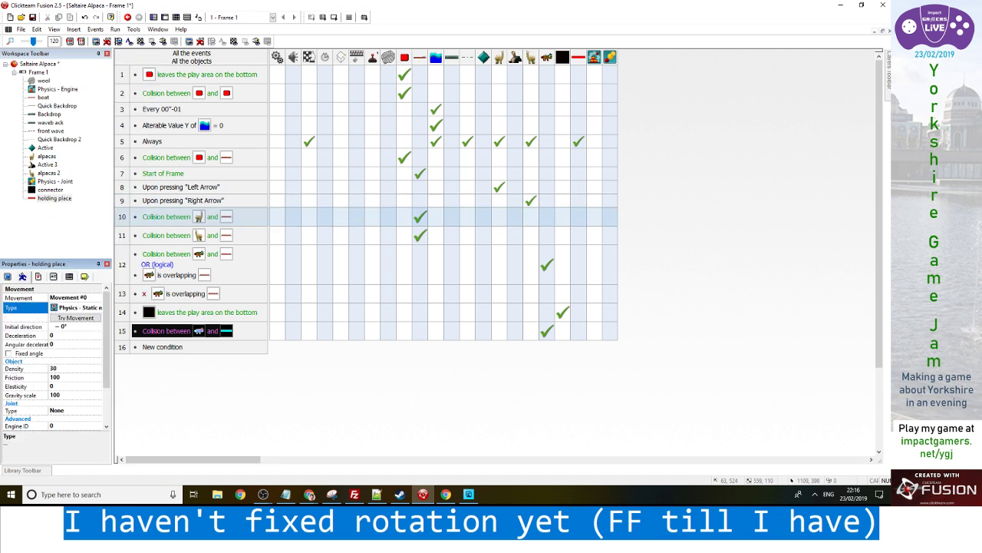
pyautogui.click(68, 394)
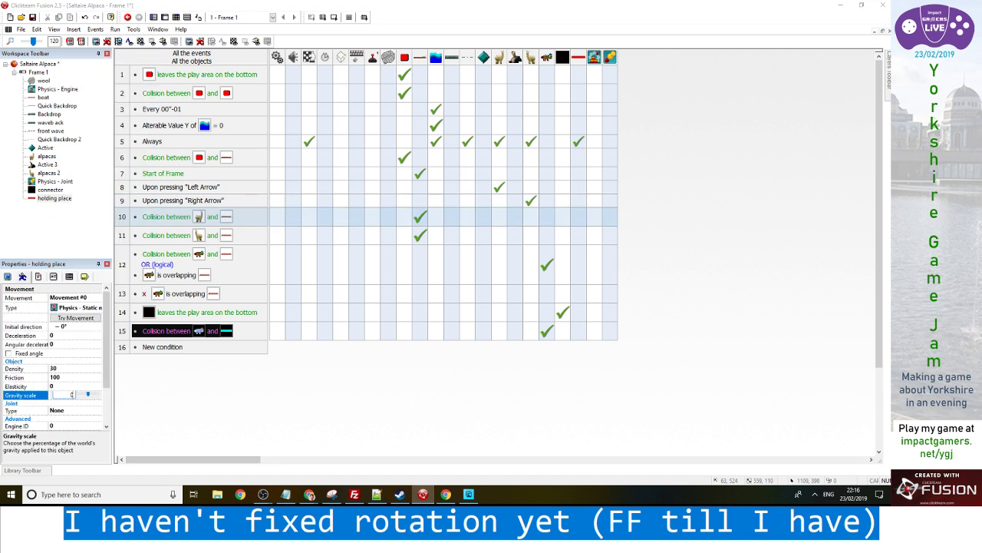
pyautogui.press('Return')
pyautogui.click(67, 369)
pyautogui.write('0')
pyautogui.moveTo(107, 350); pyautogui.dragTo(107, 363)
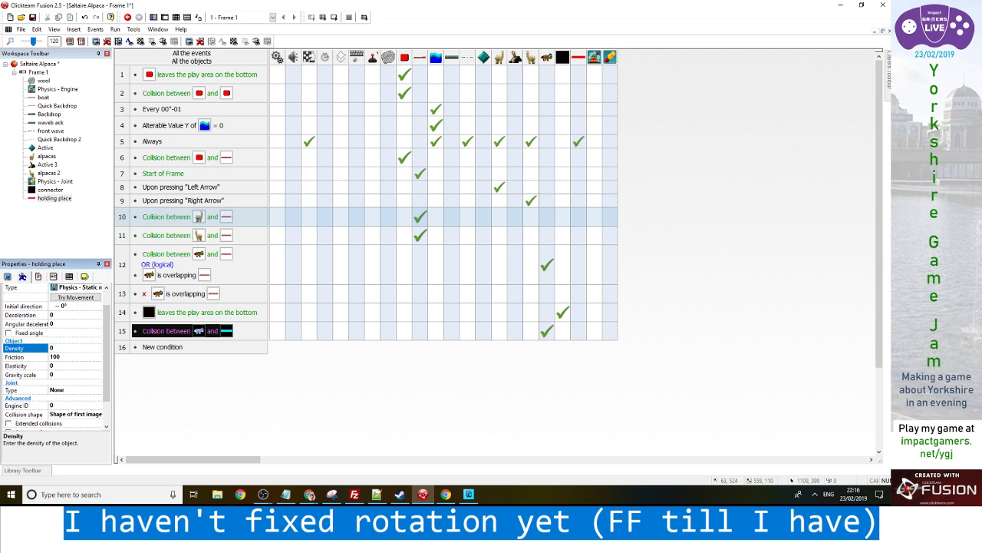
# Set the holding place's density to 99999999 and test-run the frame
pyautogui.click(67, 348)
pyautogui.write('9999999')
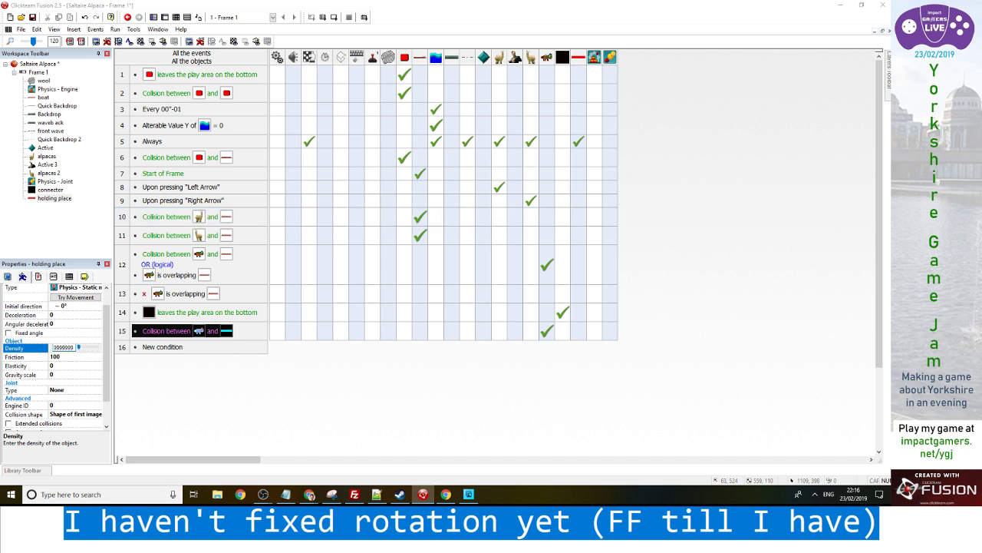
pyautogui.click(546, 330)
pyautogui.click(68, 349)
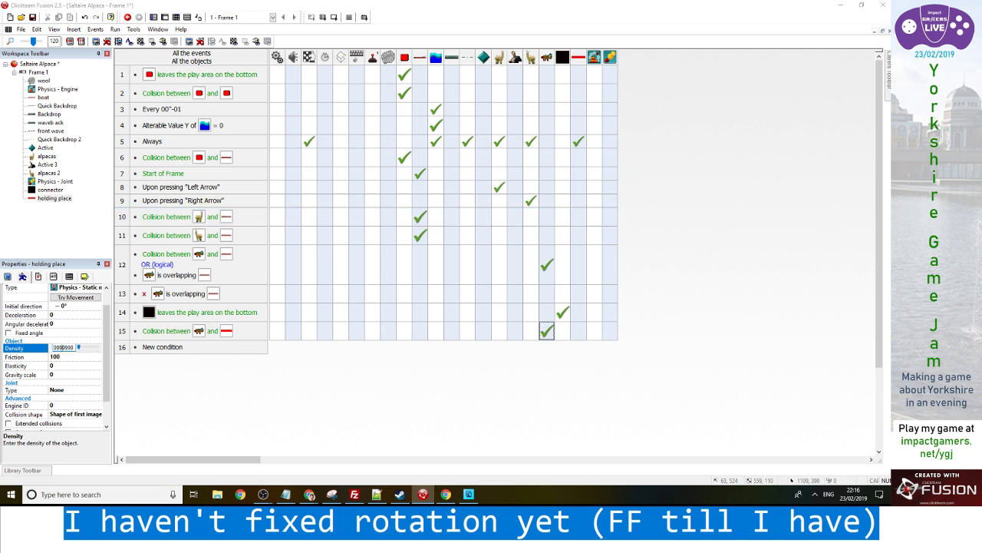
pyautogui.press('Return')
pyautogui.click(63, 347)
pyautogui.write('9')
pyautogui.press('Return')
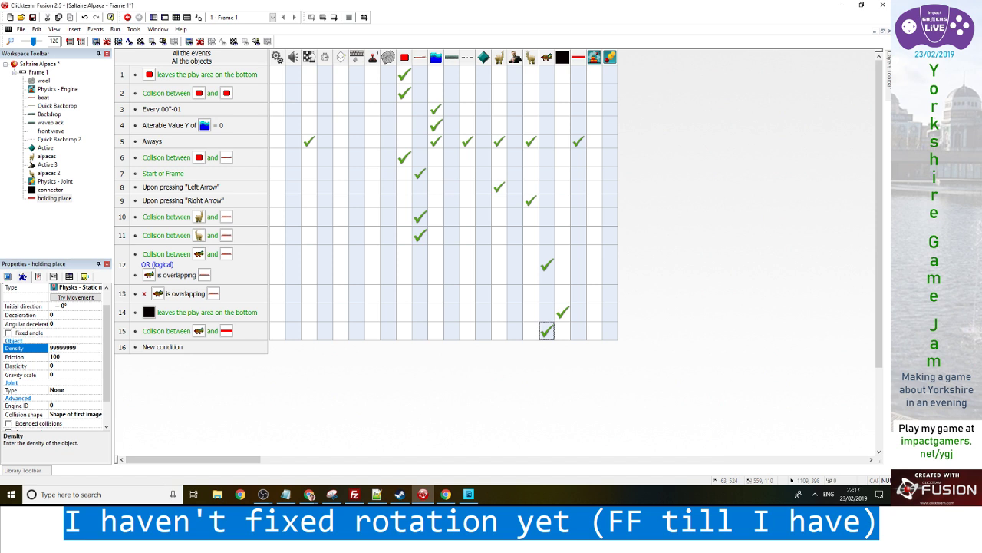
pyautogui.press('F8')
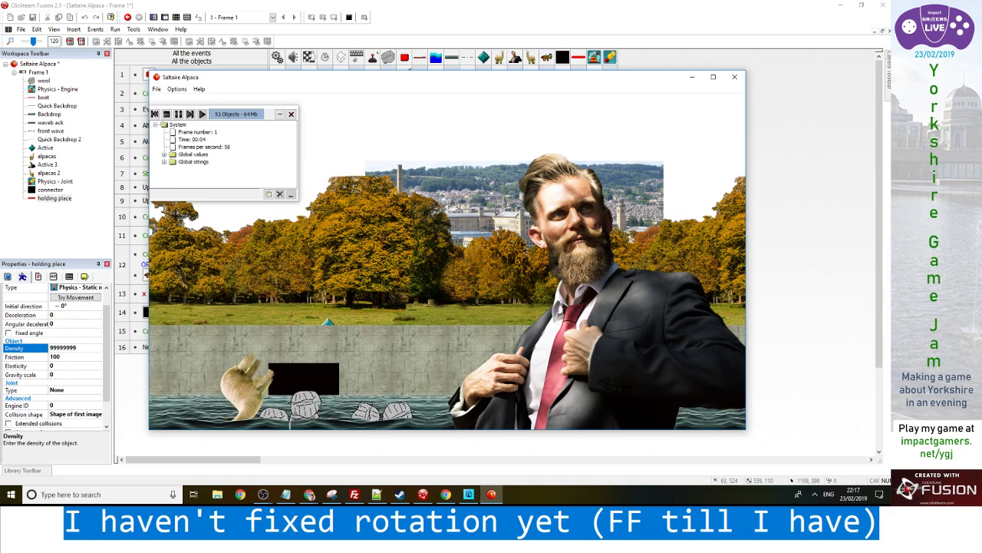
pyautogui.hotkey('alt', 'F4')
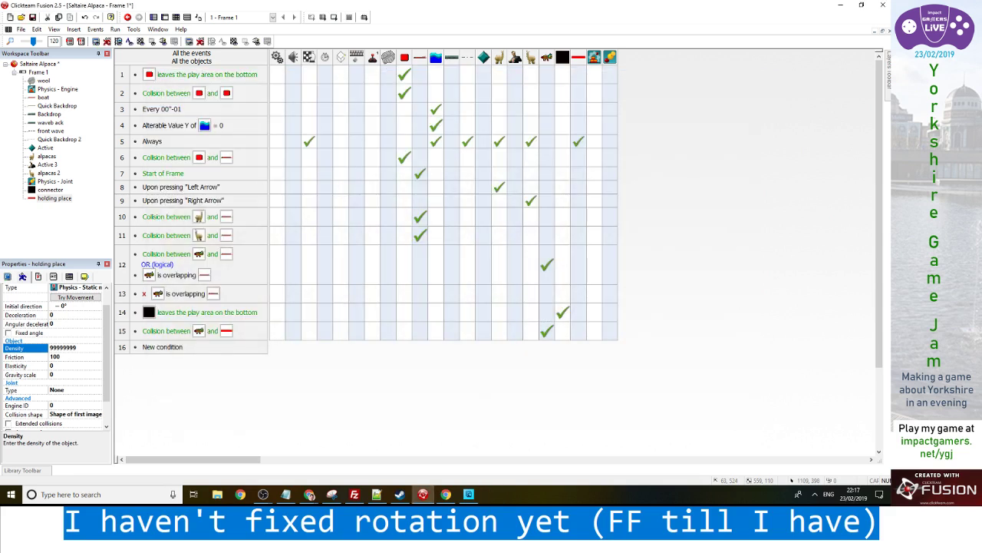
pyautogui.press('F8')
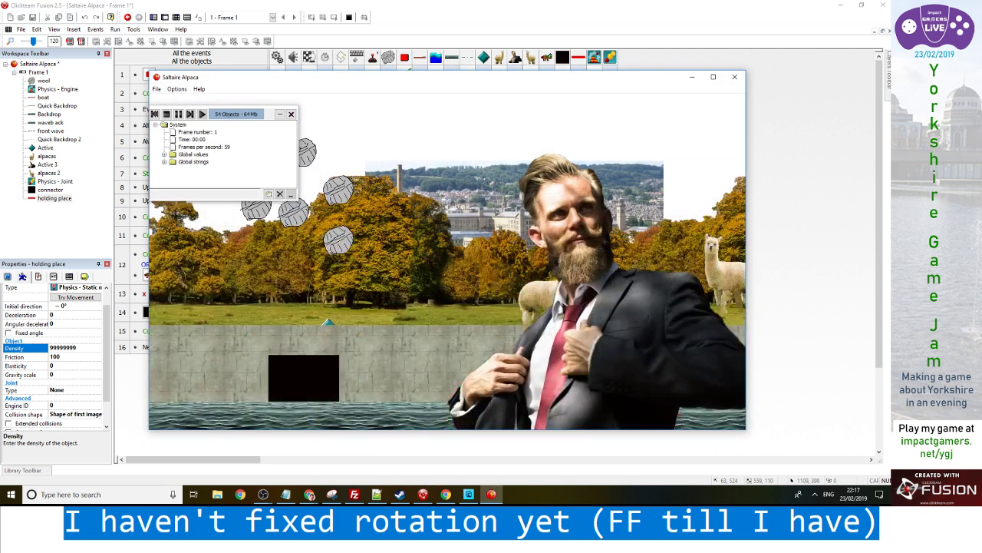
pyautogui.hotkey('alt', 'F4')
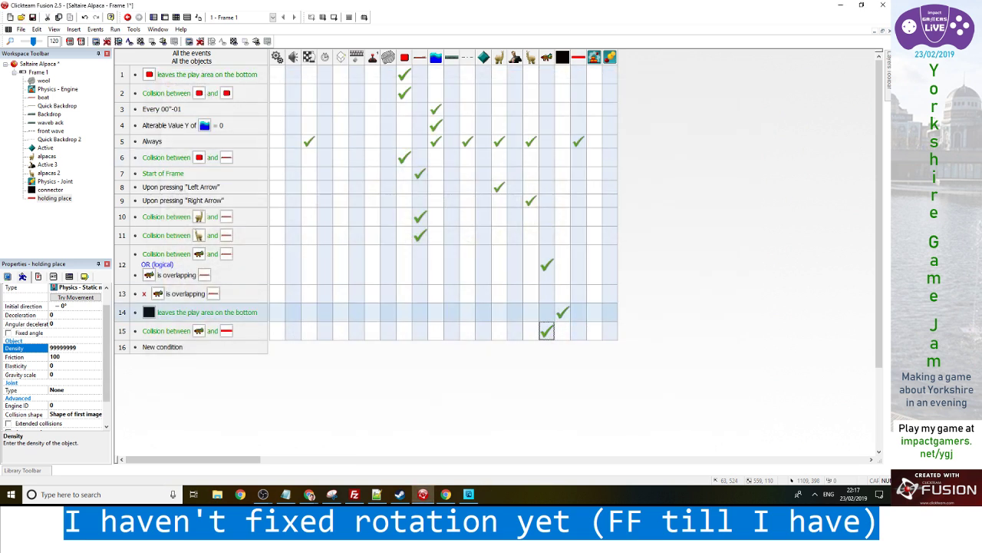
# Set the holding place's density to 0 and test-run the game again
pyautogui.click(68, 348)
pyautogui.write('0')
pyautogui.press('Return')
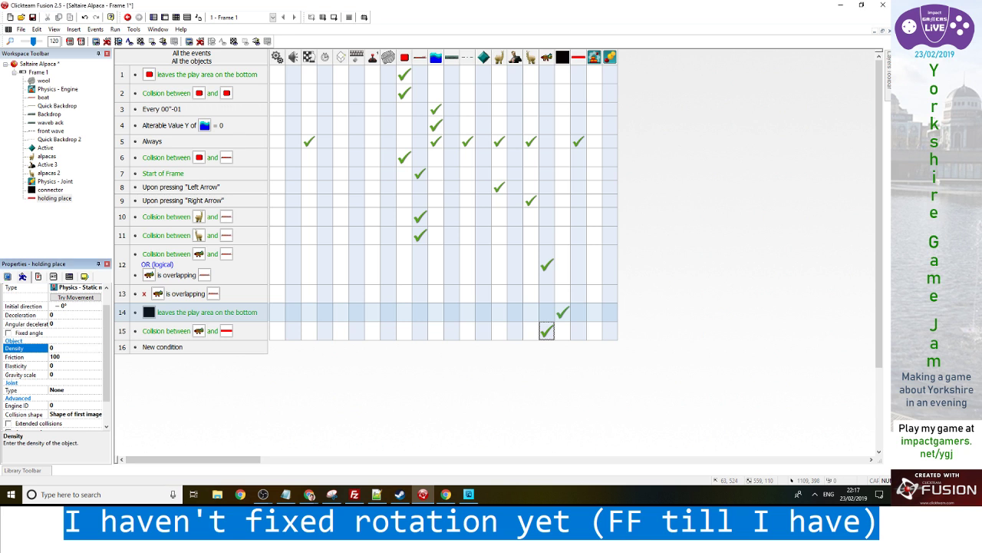
pyautogui.moveTo(47, 263); pyautogui.dragTo(56, 242)
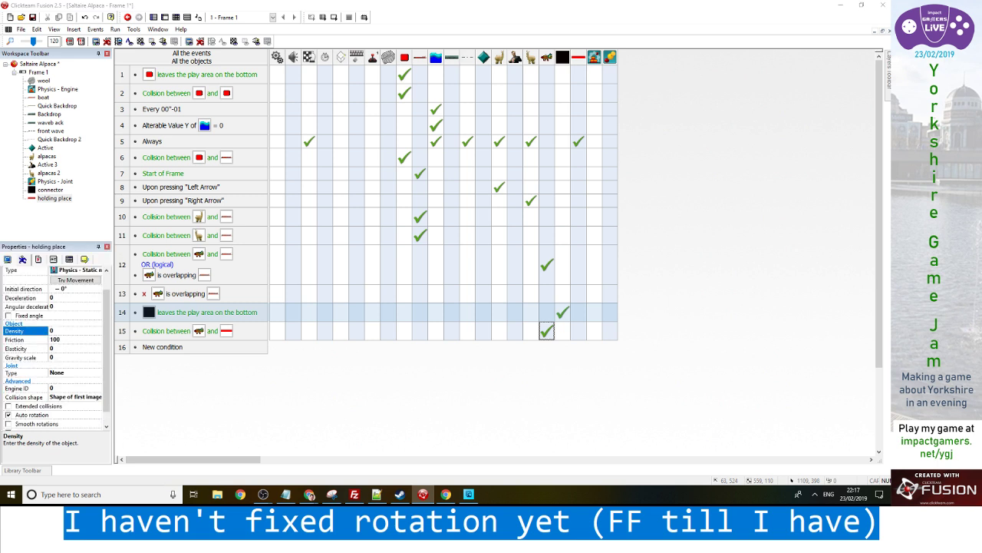
pyautogui.press('F8')
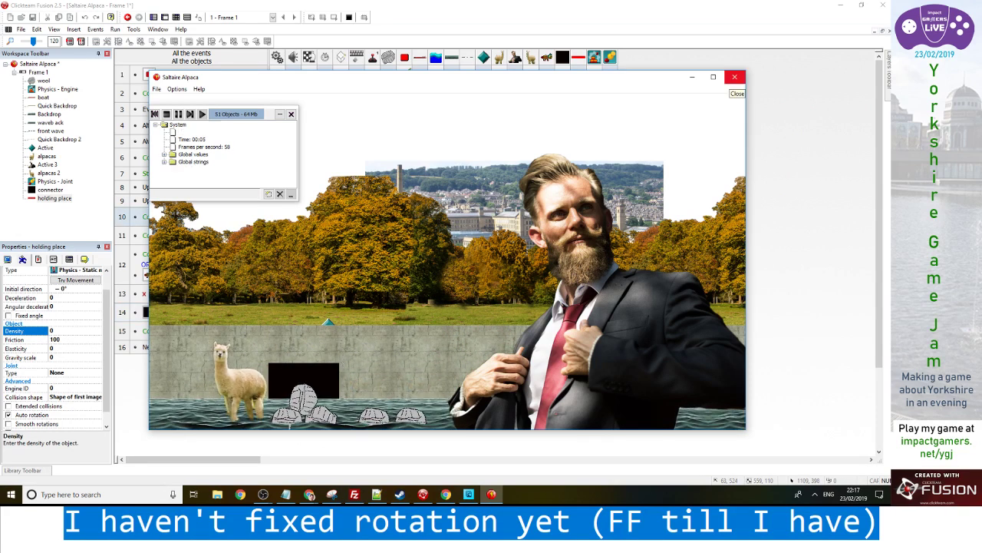
pyautogui.click(735, 77)
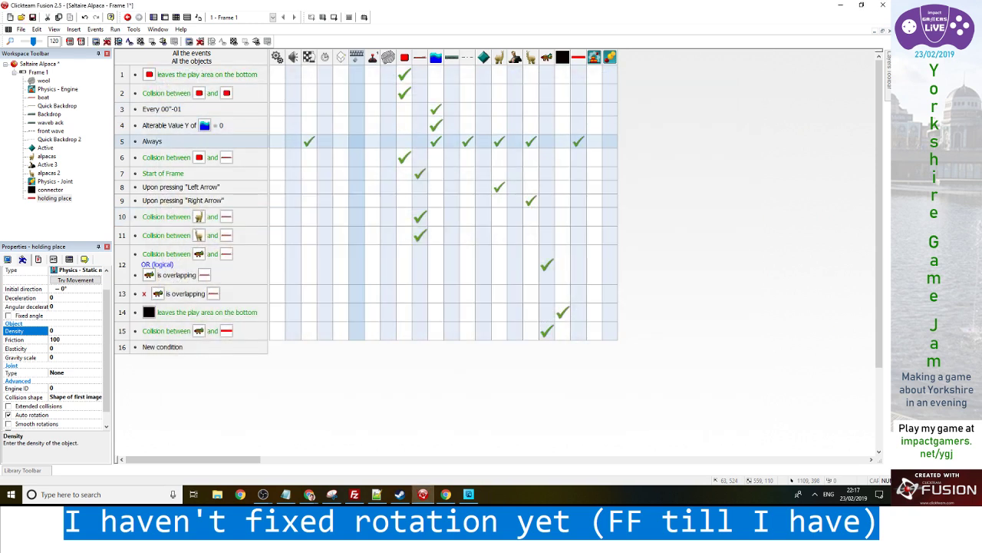
pyautogui.click(115, 30)
pyautogui.click(154, 52)
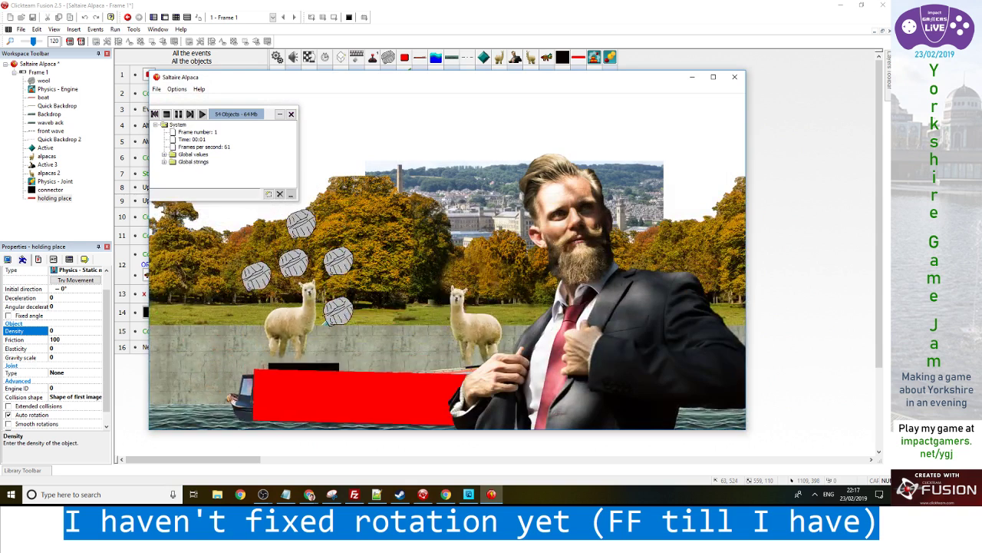
pyautogui.click(734, 77)
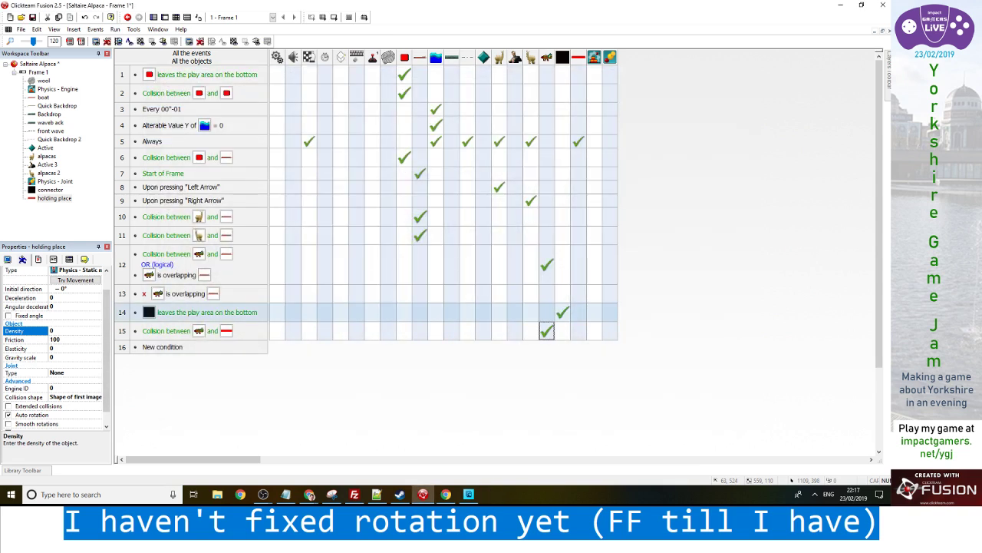
# Return the holding place to the non-physical Static movement type and test-run the frame
pyautogui.scroll(2, 54, 346)
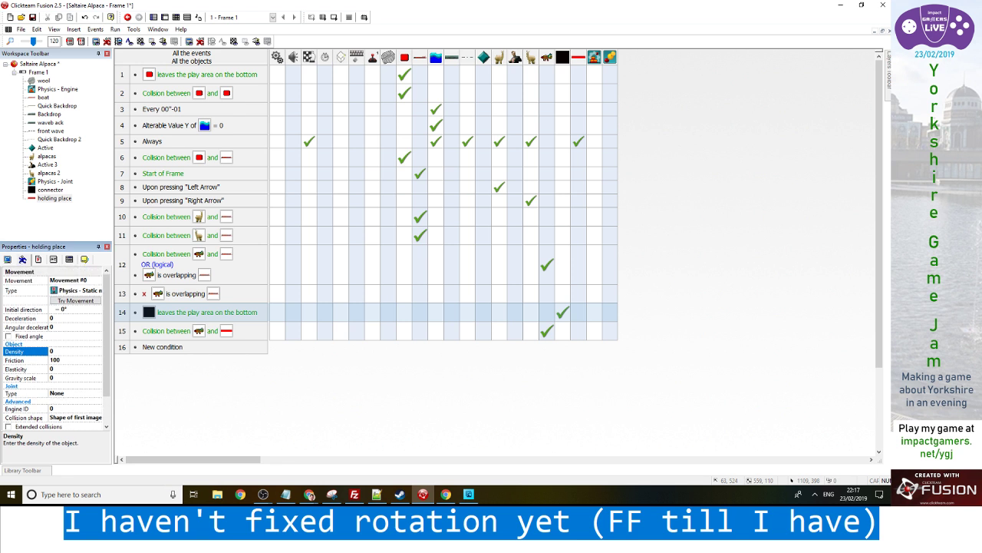
pyautogui.click(76, 291)
pyautogui.click(77, 42)
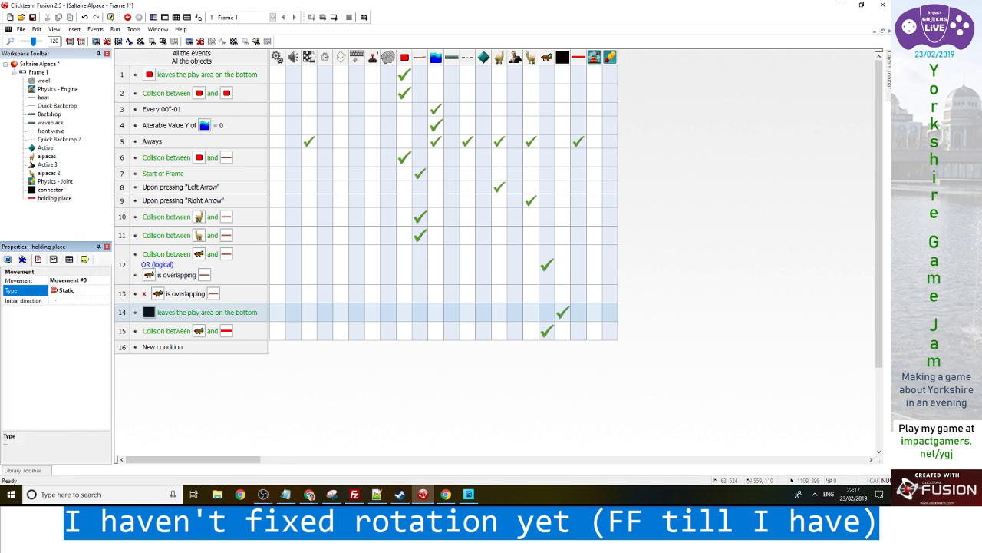
pyautogui.press('F7')
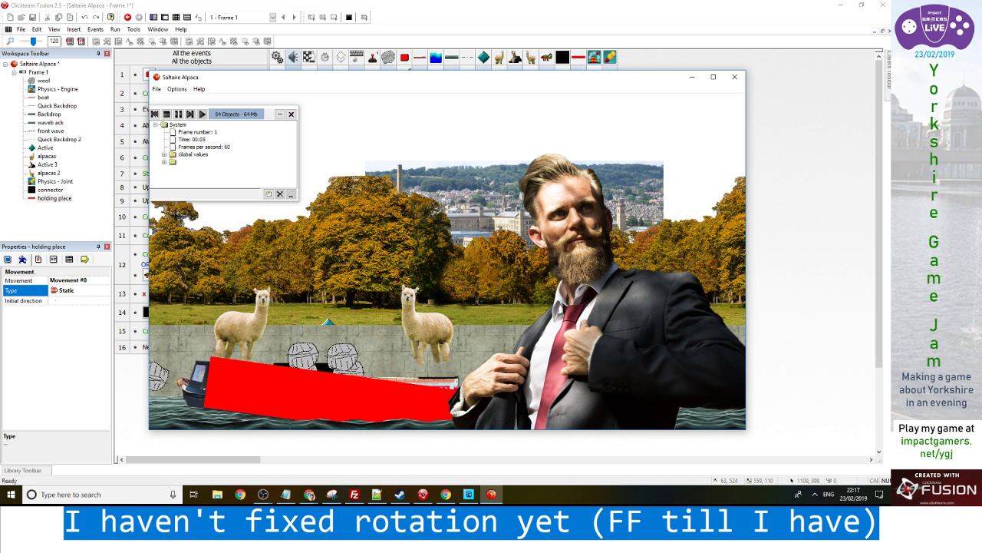
pyautogui.hotkey('alt', 'F4')
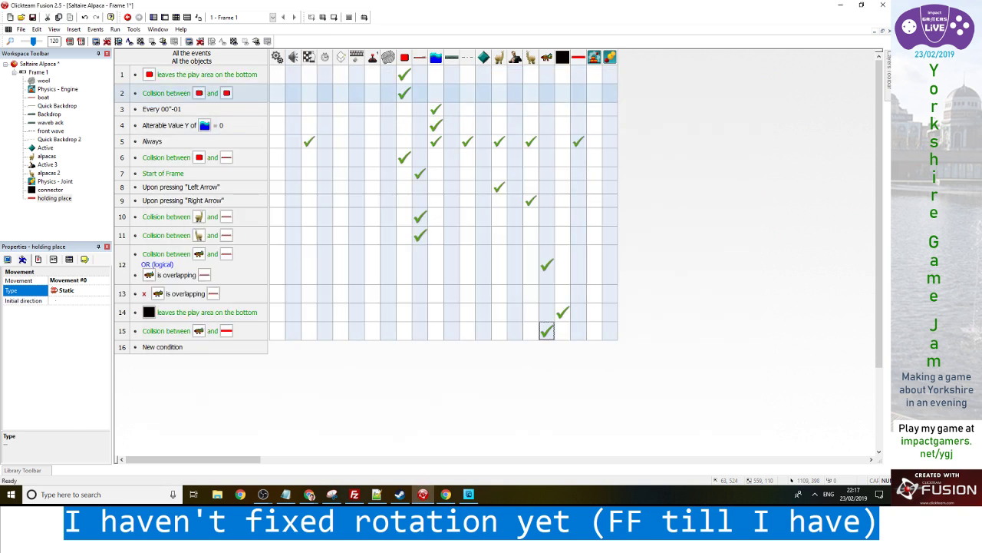
# Disable the holding place's Visible at start option and test-run the frame
pyautogui.click(8, 259)
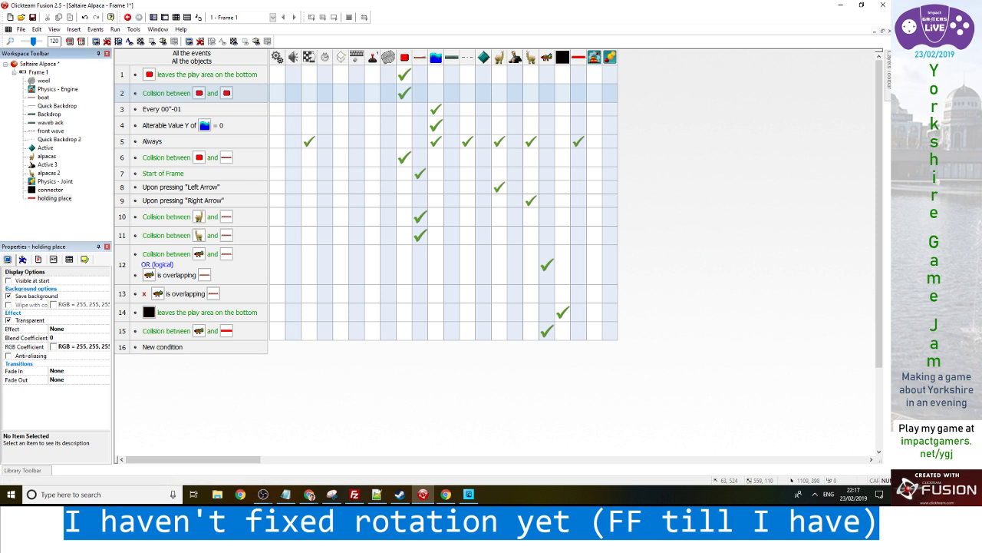
pyautogui.press('F8')
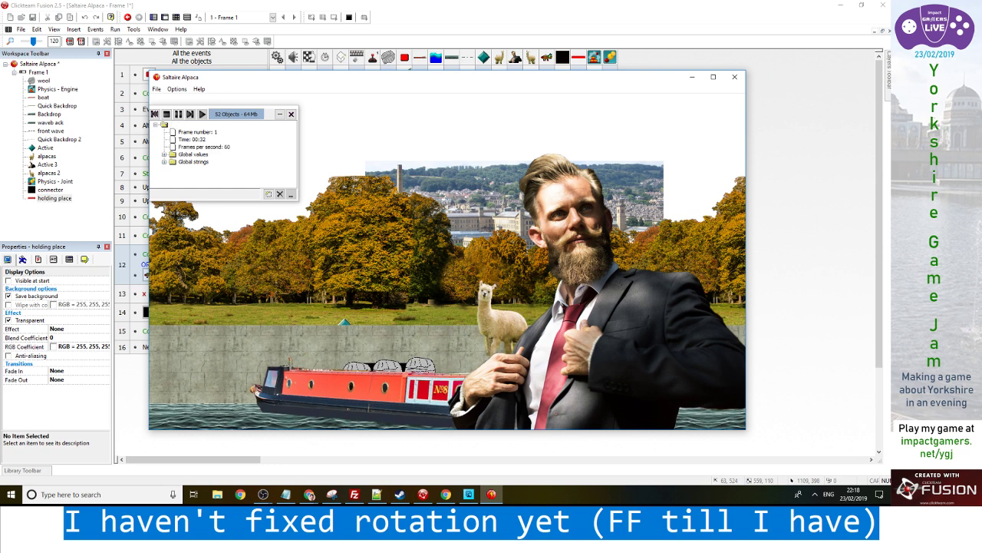
pyautogui.hotkey('alt', 'F4')
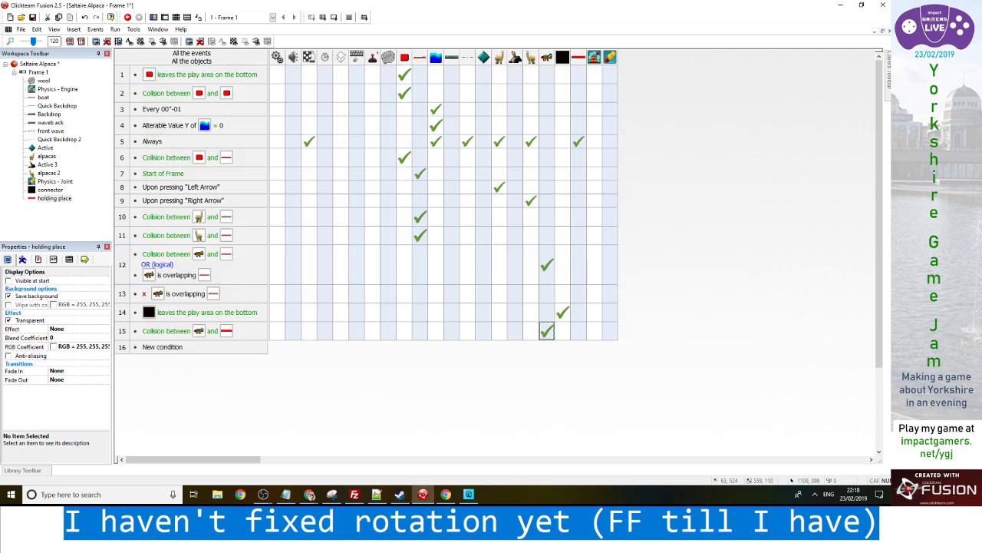
# Return to the frame layout and go through its layers to find the one holding the stray Active object
pyautogui.hotkey('ctrl', 'm')
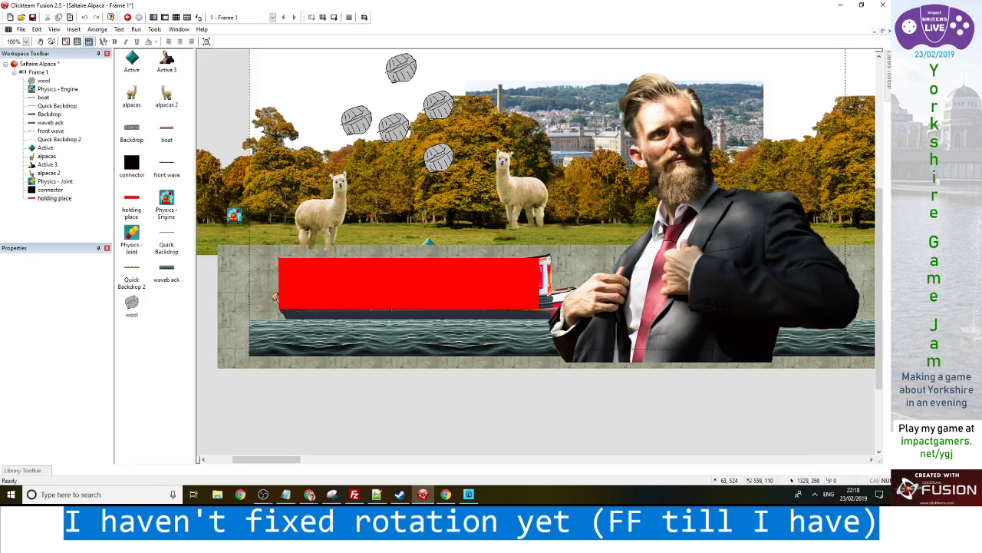
pyautogui.moveTo(888, 69)
pyautogui.click(858, 119)
pyautogui.click(857, 179)
pyautogui.moveTo(888, 69)
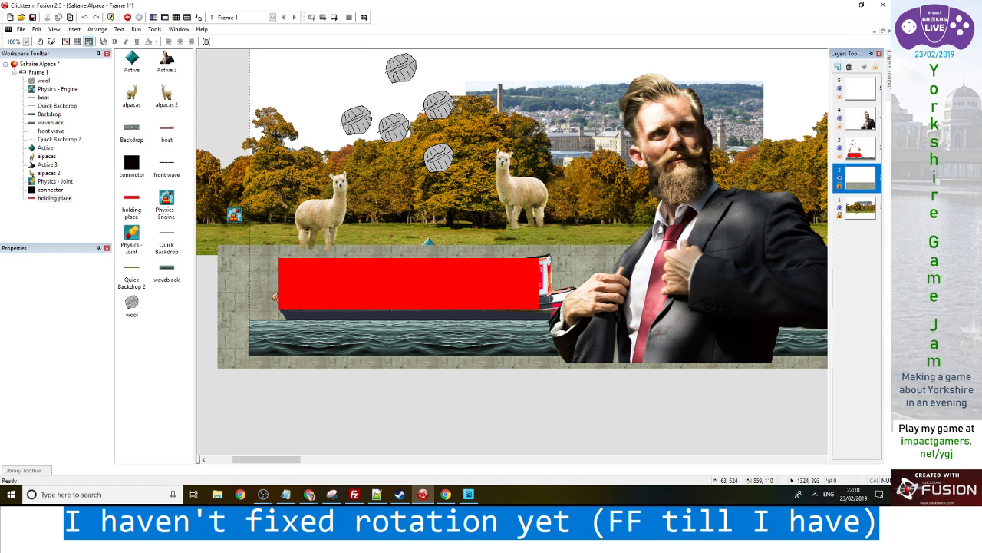
pyautogui.click(857, 208)
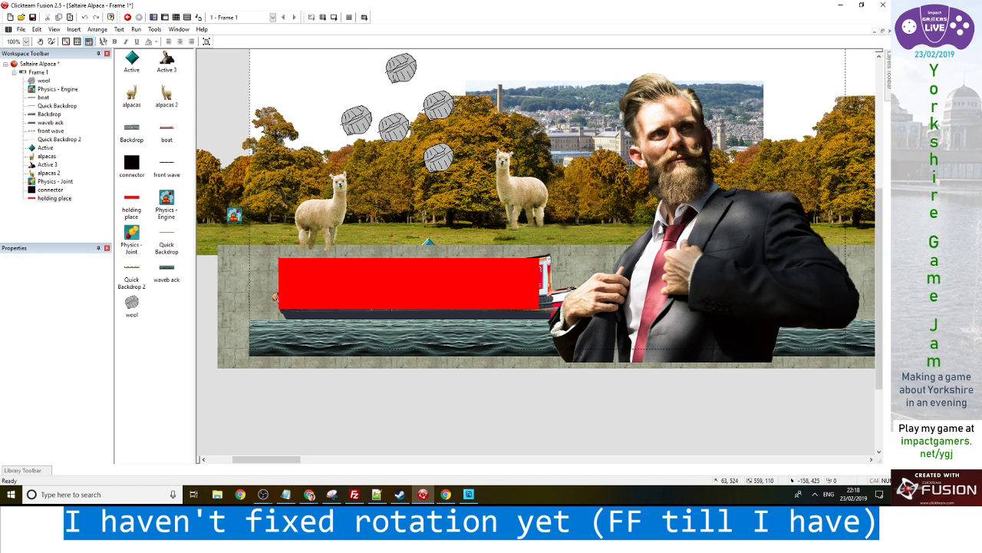
pyautogui.click(131, 59)
pyautogui.moveTo(887, 89)
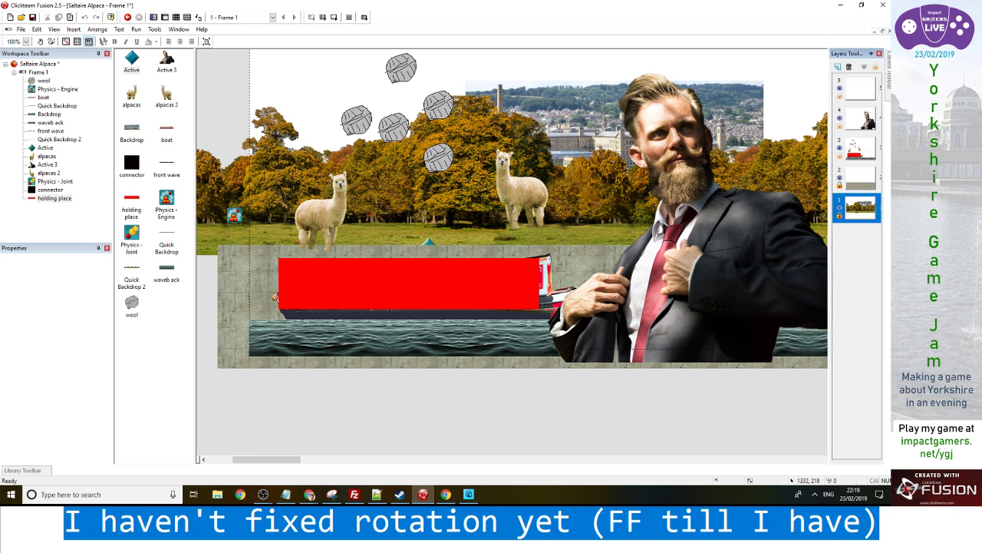
# Lock layer 4, and temporarily hide layers 2 and 3 to examine the Active object on layer 1 before showing both again
pyautogui.click(840, 124)
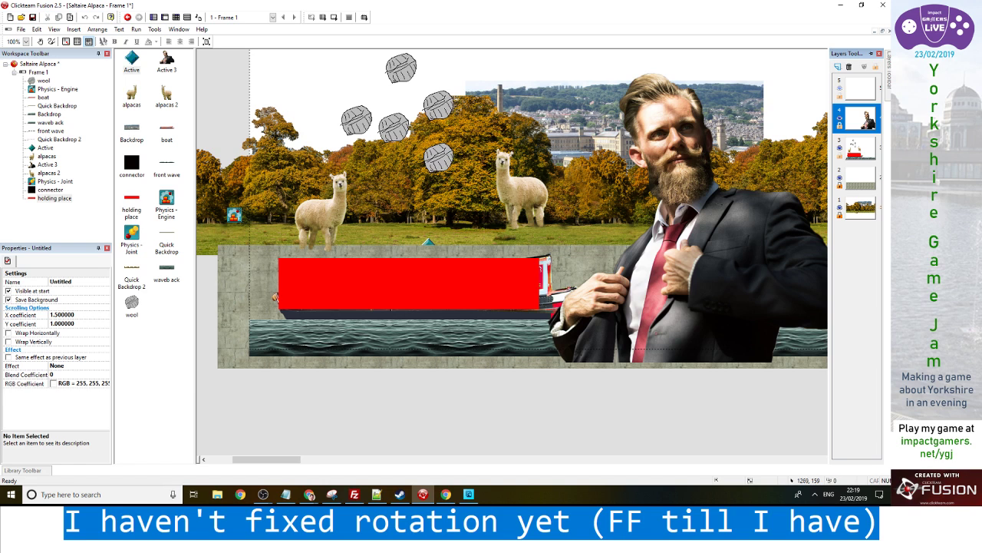
pyautogui.click(838, 148)
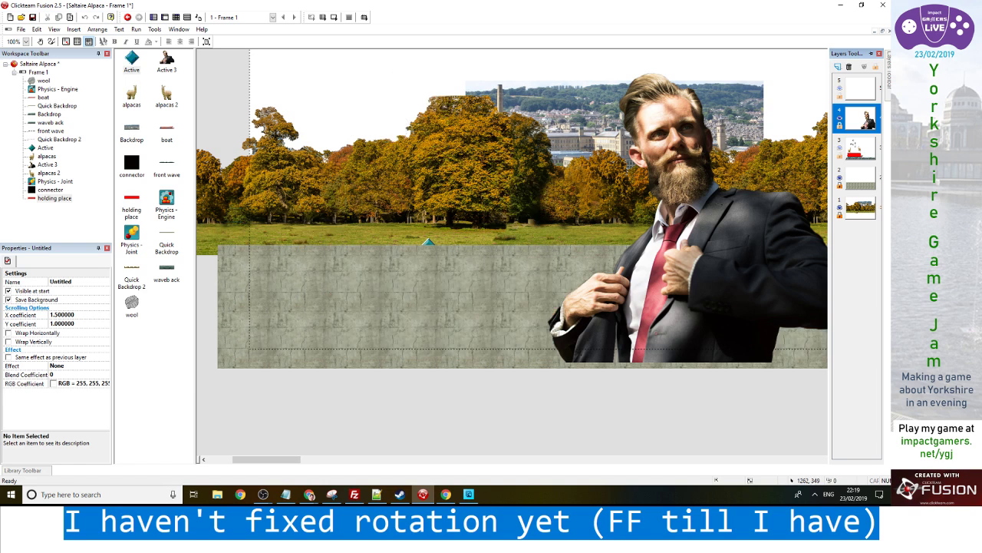
pyautogui.click(838, 177)
pyautogui.click(839, 207)
pyautogui.click(839, 208)
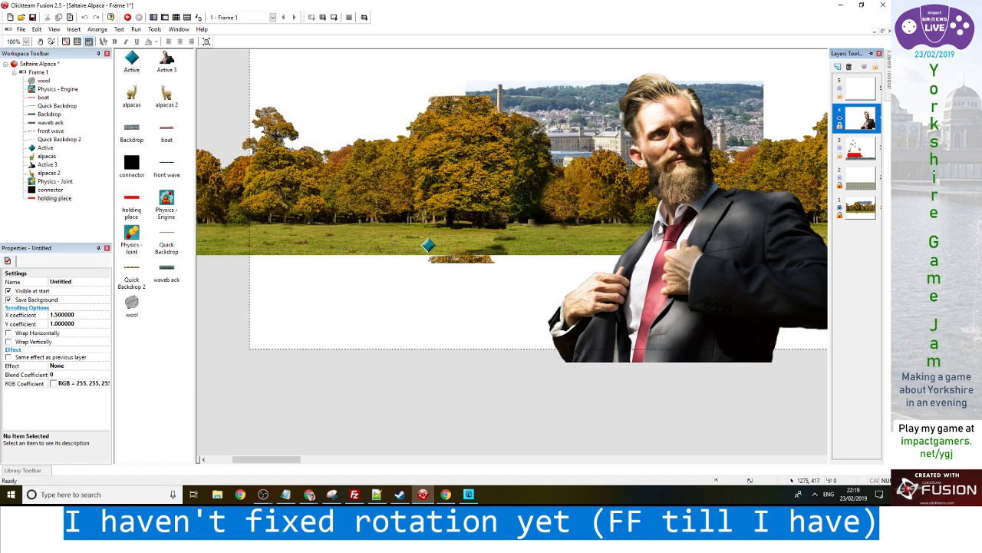
pyautogui.click(839, 177)
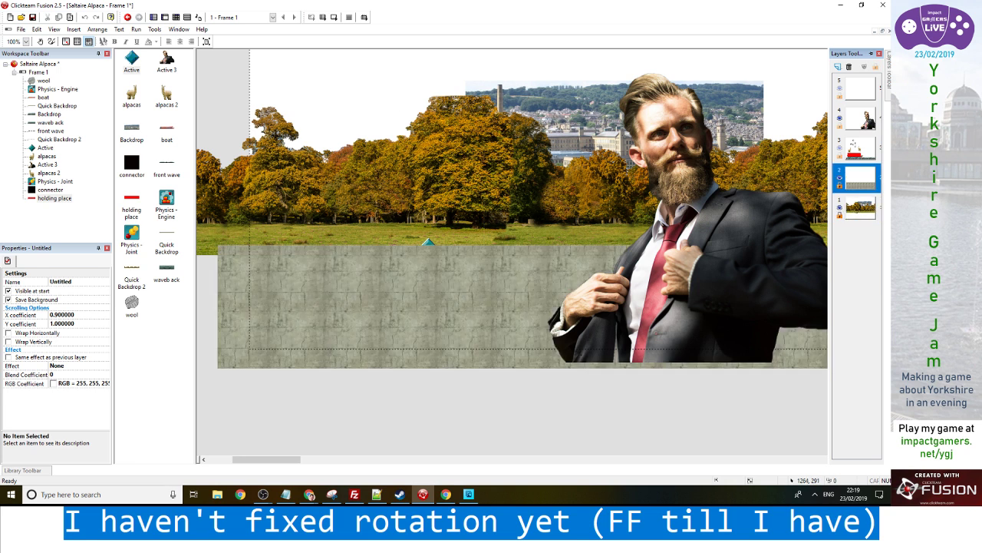
pyautogui.click(838, 148)
pyautogui.click(839, 207)
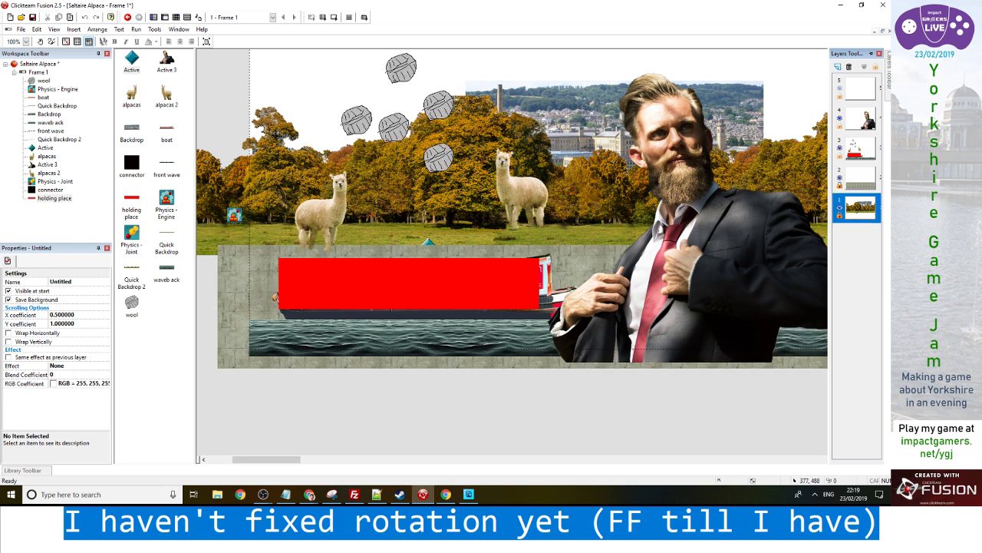
# Delete the stray Active object on layer 1, make layer 3 the current layer and test-run the frame
pyautogui.click(427, 242)
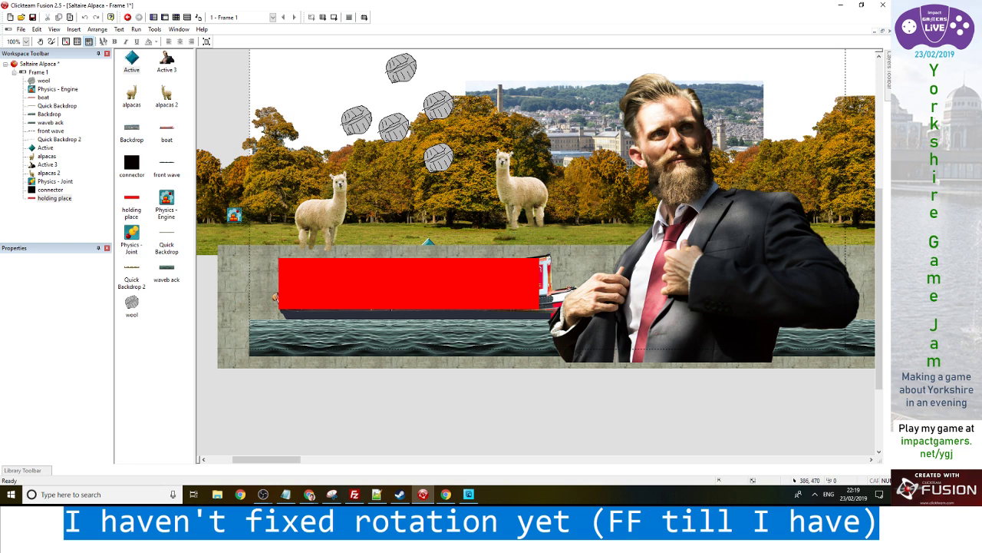
pyautogui.scroll(2, 429, 233)
pyautogui.moveTo(887, 77)
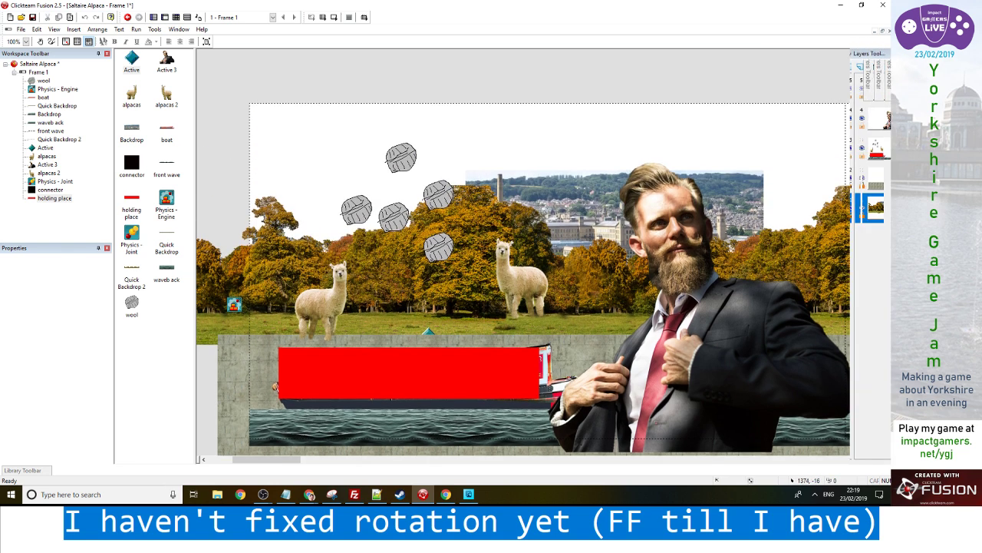
pyautogui.click(855, 177)
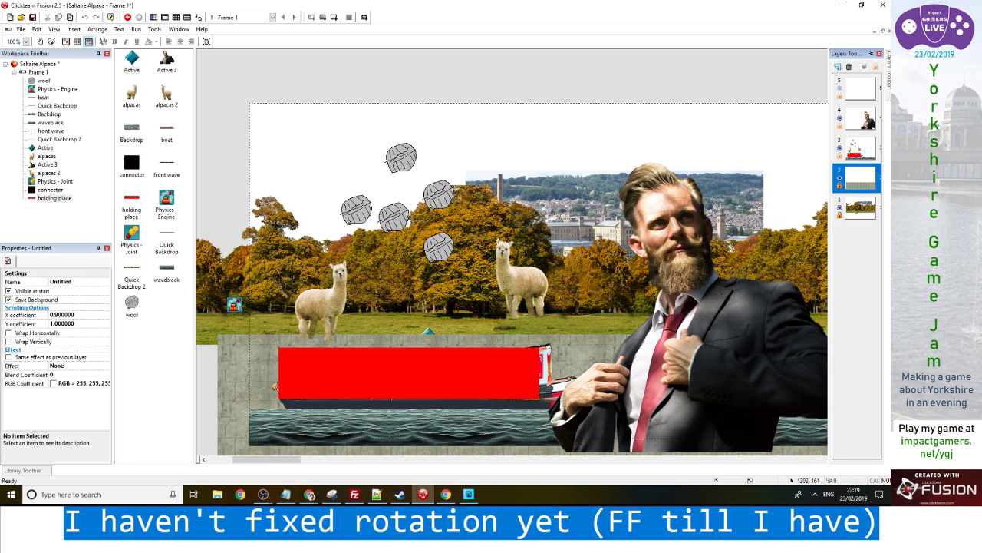
pyautogui.click(860, 206)
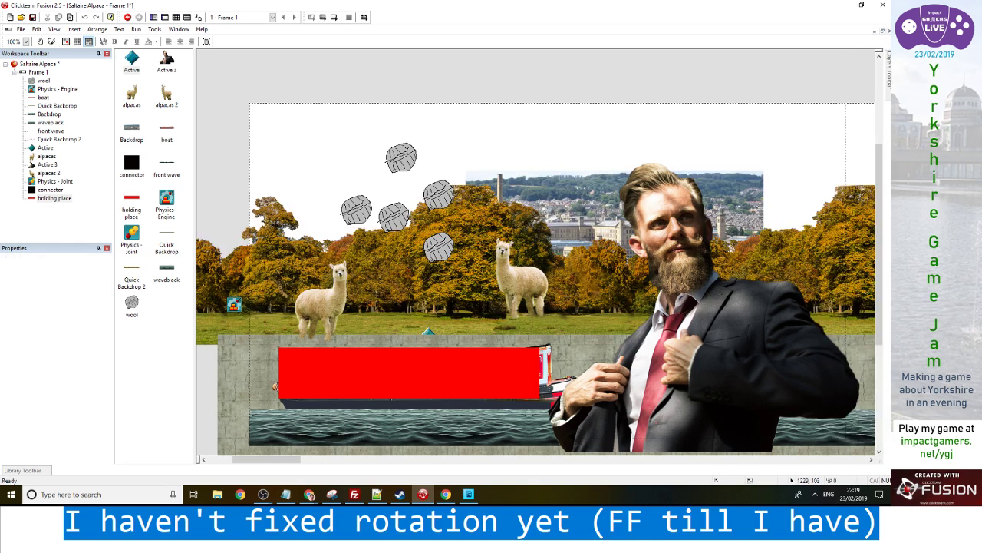
pyautogui.moveTo(888, 73)
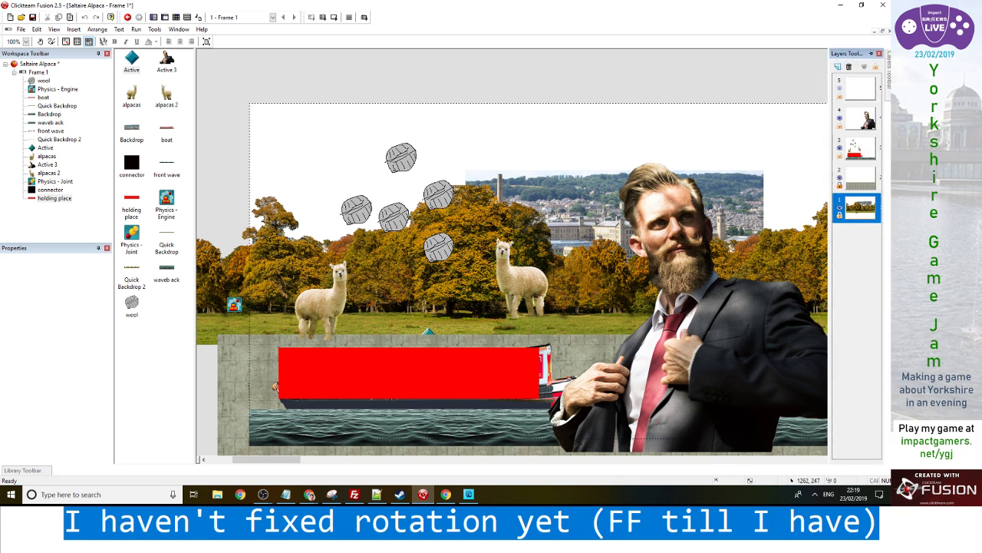
pyautogui.press('Delete')
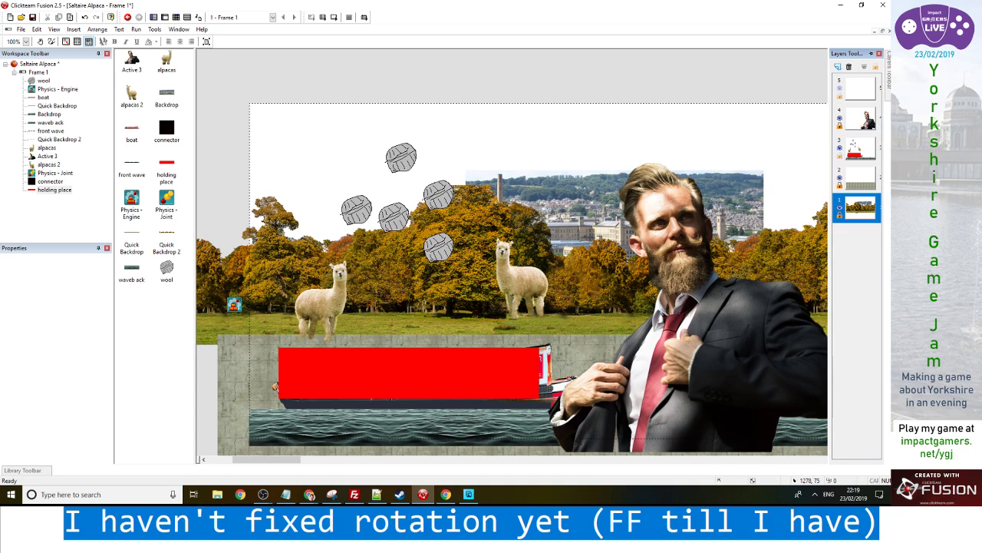
pyautogui.click(852, 148)
pyautogui.press('F8')
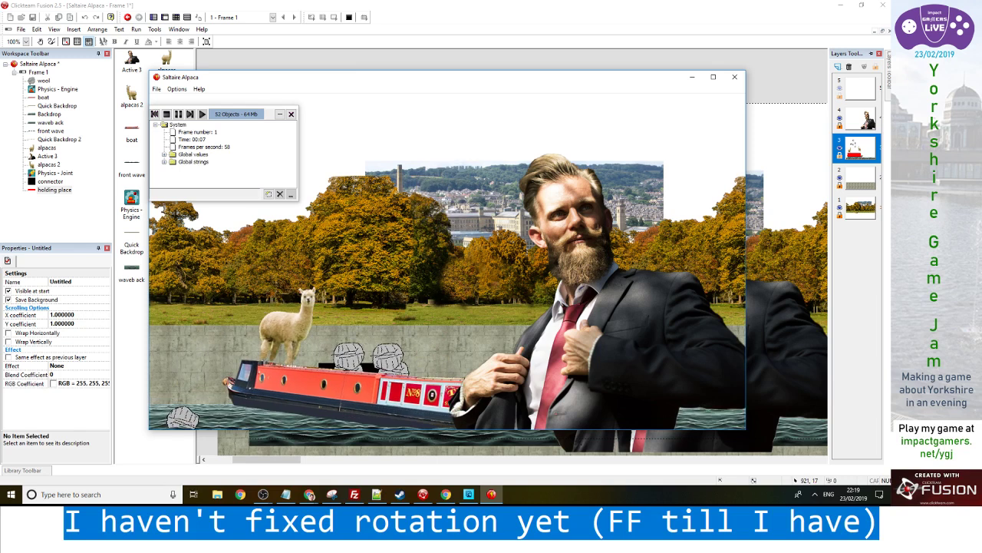
pyautogui.click(734, 77)
# Set the gravity scale in the movement properties of alpacas 2 to 500
pyautogui.click(523, 284)
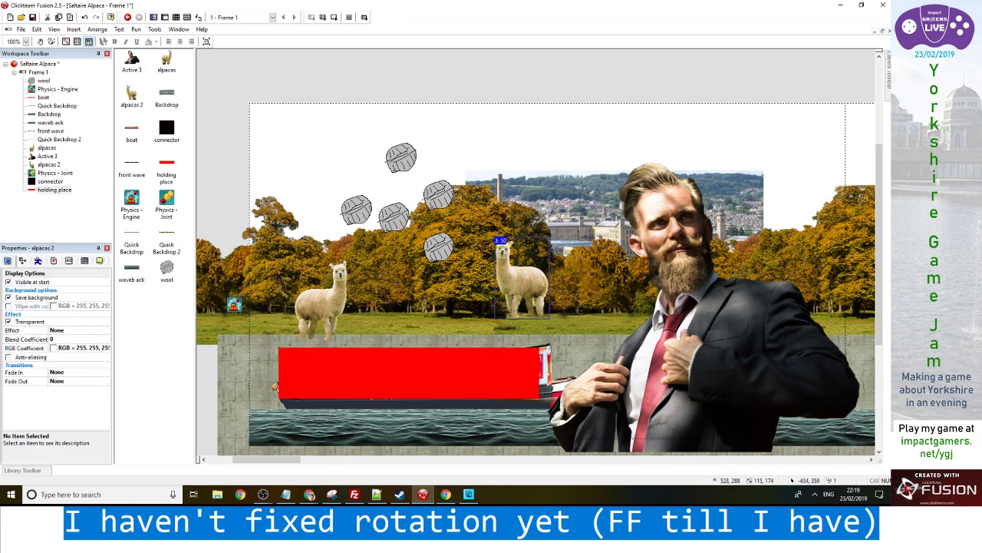
pyautogui.click(38, 261)
pyautogui.scroll(-2, 53, 353)
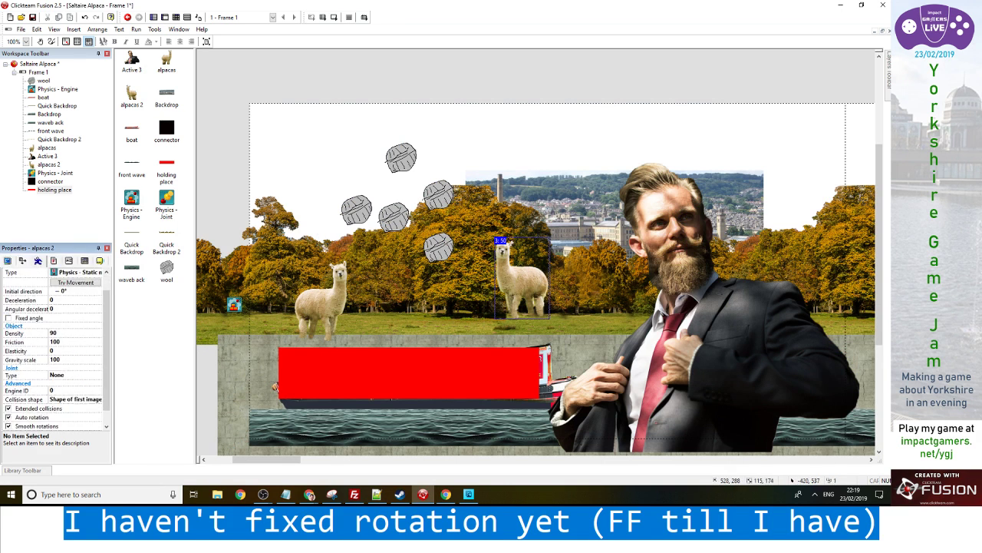
pyautogui.click(56, 359)
pyautogui.write('100')
pyautogui.press('Return')
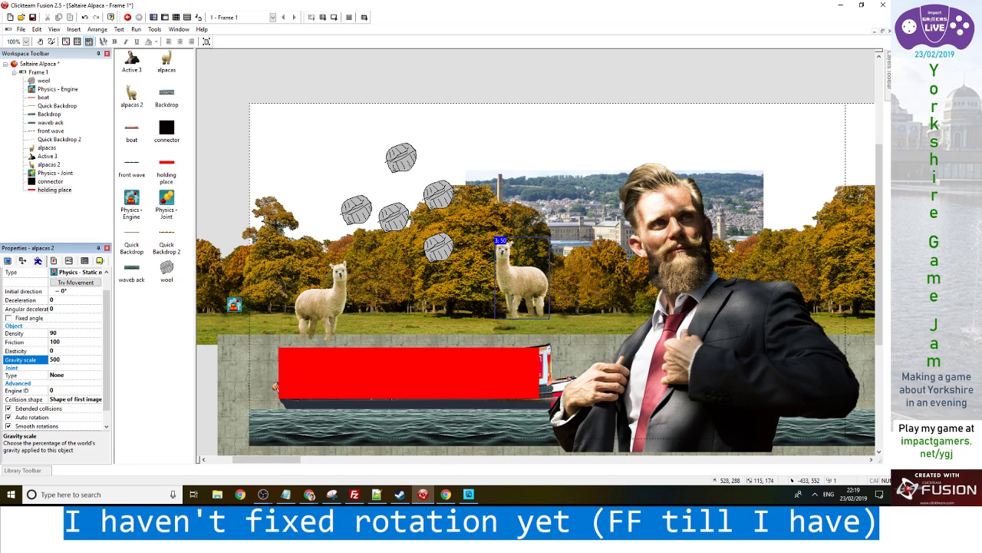
# Set the gravity scale of the alpacas object to 500 and test-run the frame
pyautogui.click(319, 314)
pyautogui.click(74, 380)
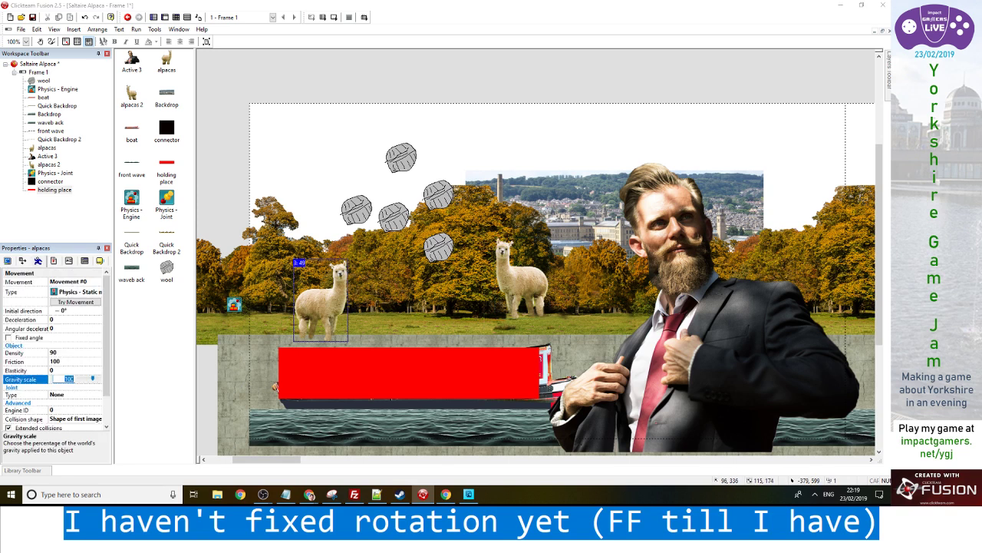
pyautogui.write('500')
pyautogui.press('Return')
pyautogui.press('F8')
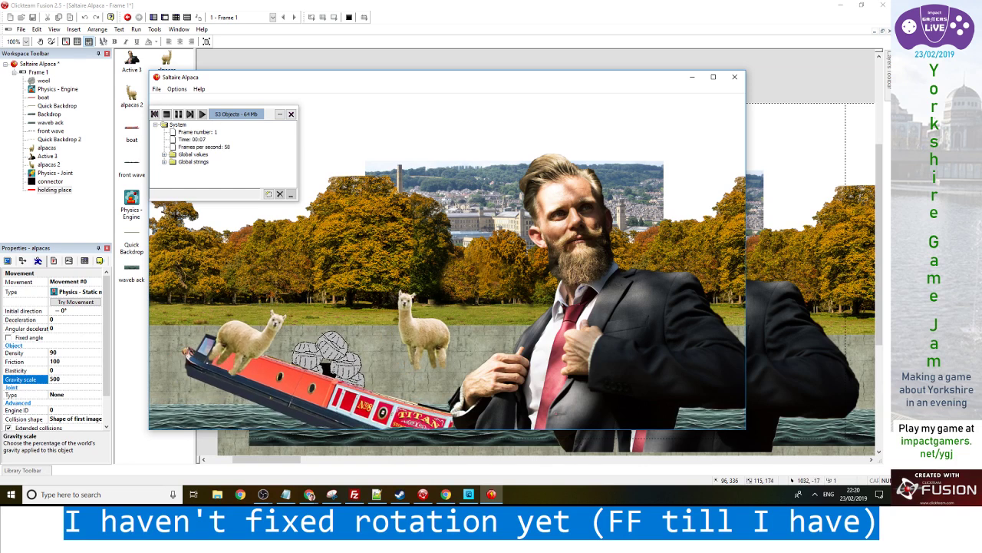
pyautogui.hotkey('alt', 'F4')
# Set the gravity scale of both alpacas and alpacas 2 to 200 and test-run the frame again
pyautogui.click(87, 379)
pyautogui.write('200')
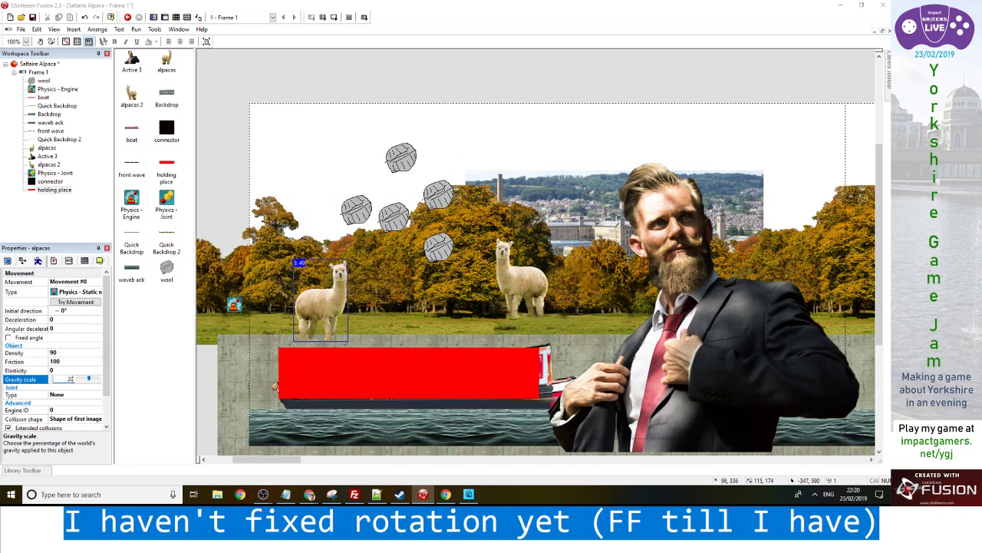
pyautogui.press('Return')
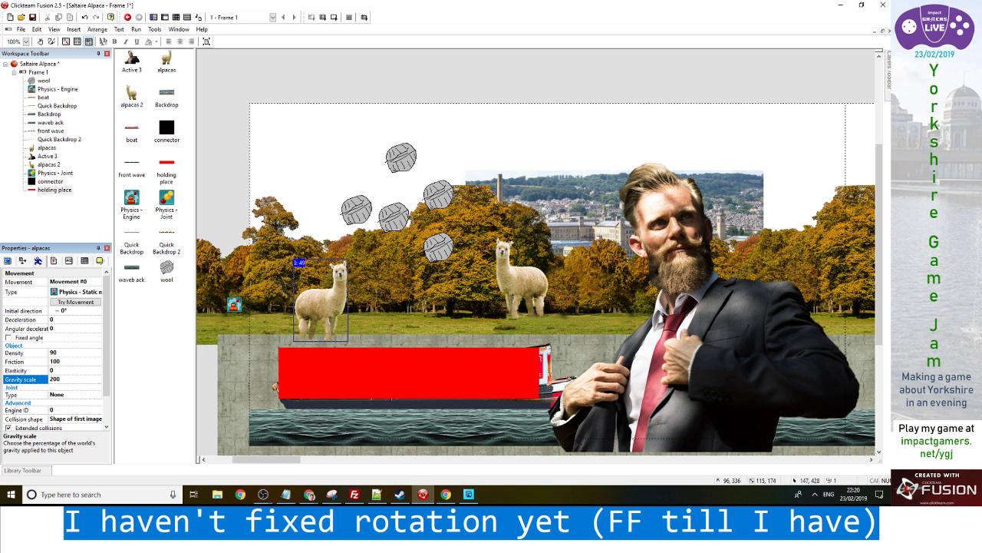
pyautogui.click(522, 284)
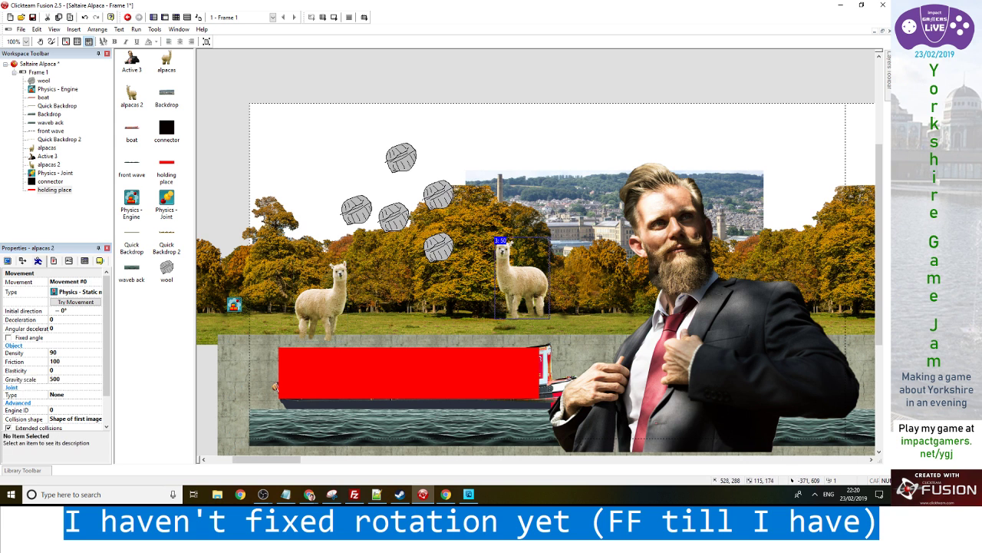
pyautogui.click(76, 379)
pyautogui.write('200')
pyautogui.press('Return')
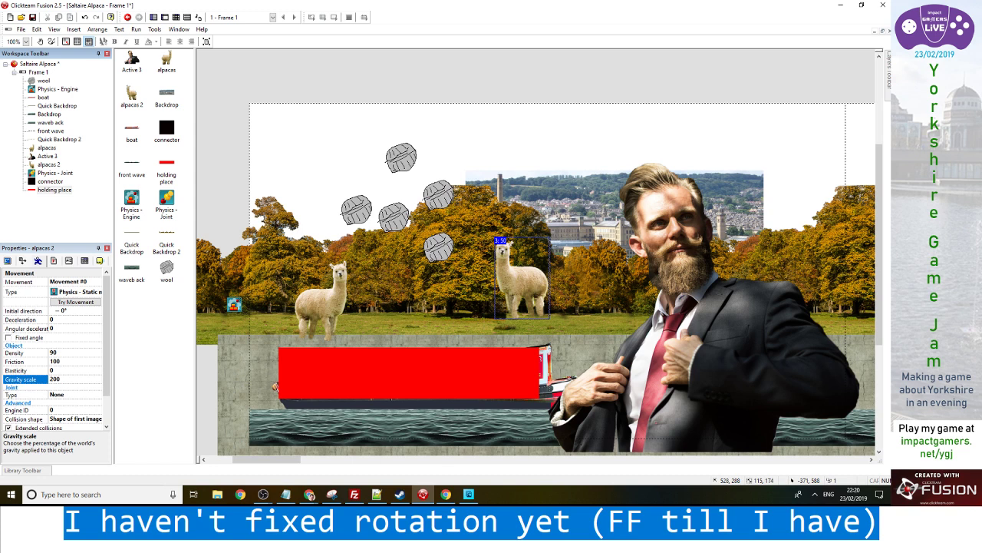
pyautogui.press('F7')
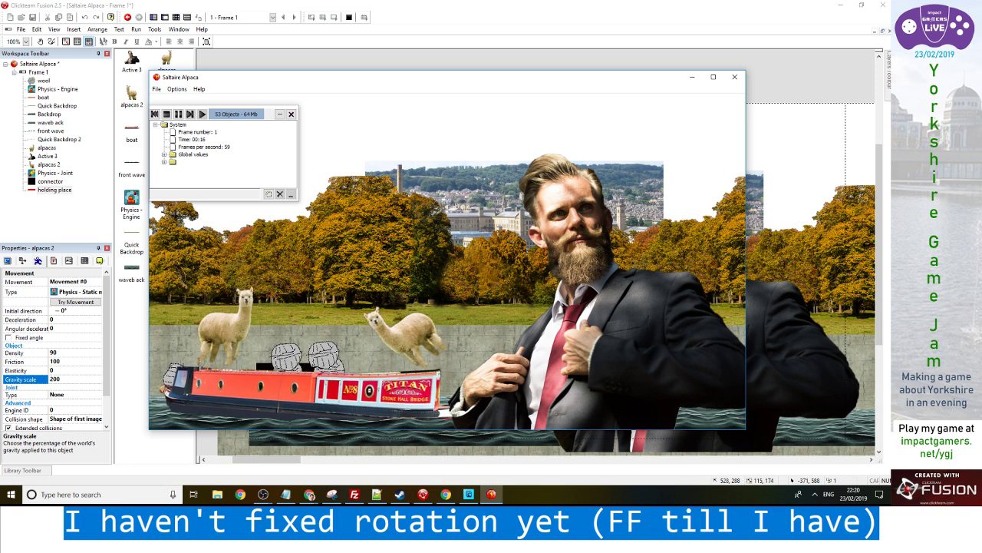
pyautogui.hotkey('alt', 'F4')
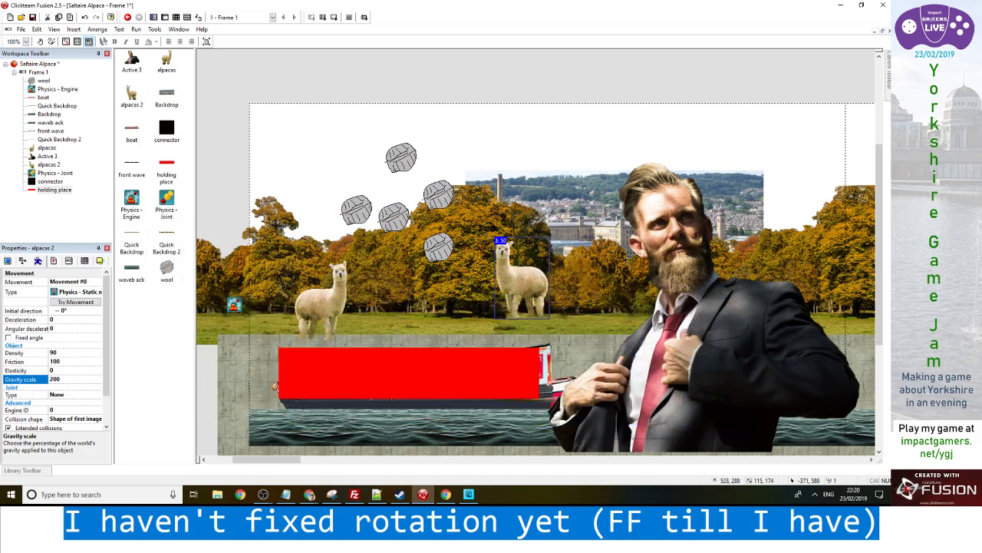
# Lower the top edge of the holding place so it is about 71 pixels high, and test-run the frame
pyautogui.click(407, 371)
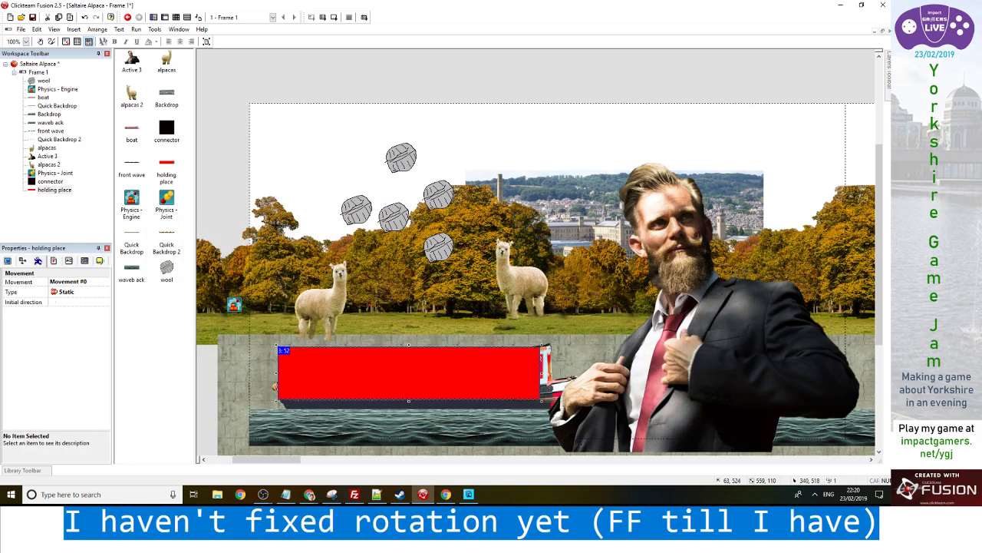
pyautogui.moveTo(409, 345); pyautogui.dragTo(409, 362)
pyautogui.press('F7')
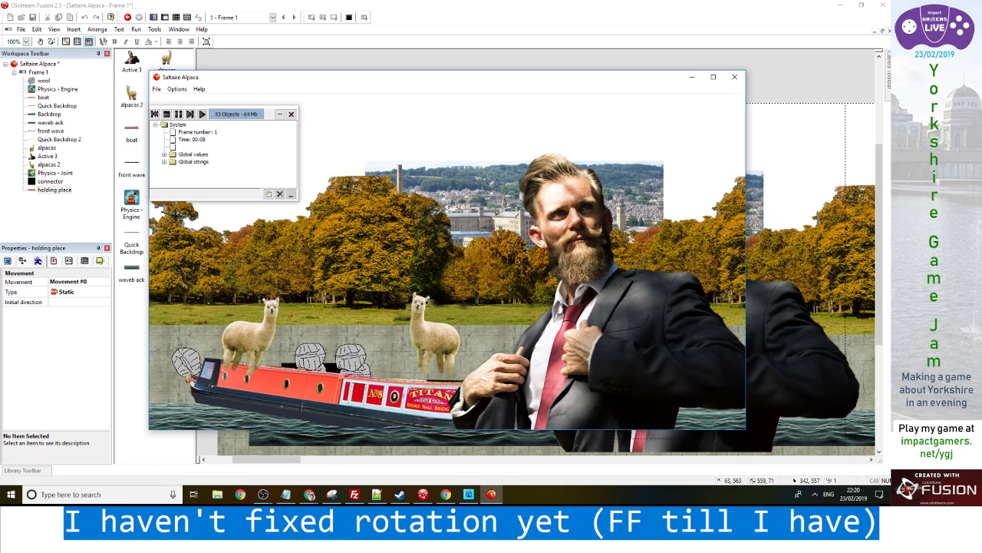
pyautogui.hotkey('alt', 'F4')
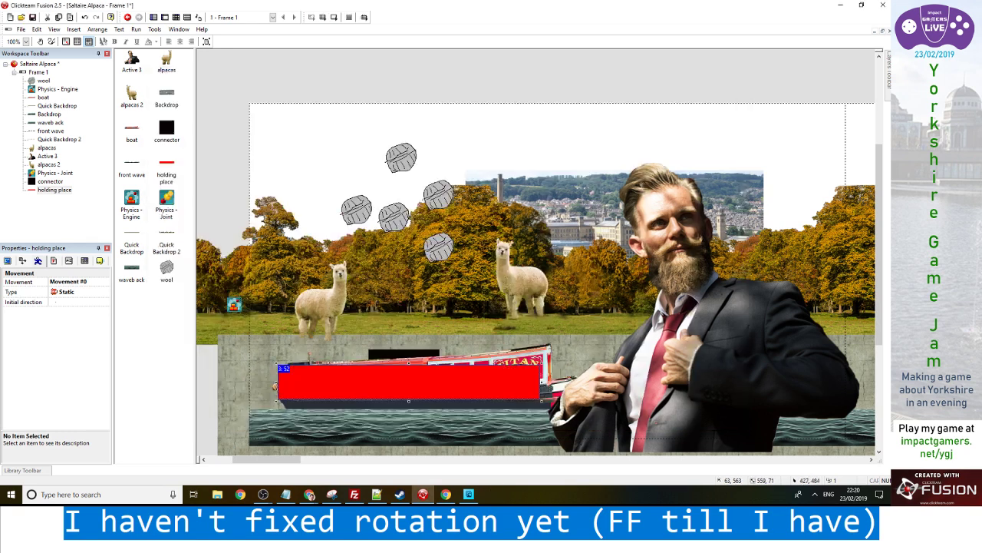
# In the holding place's image, draw a slightly slanted transparent line of size 6 across the upper part of the red block
pyautogui.doubleClick(393, 386)
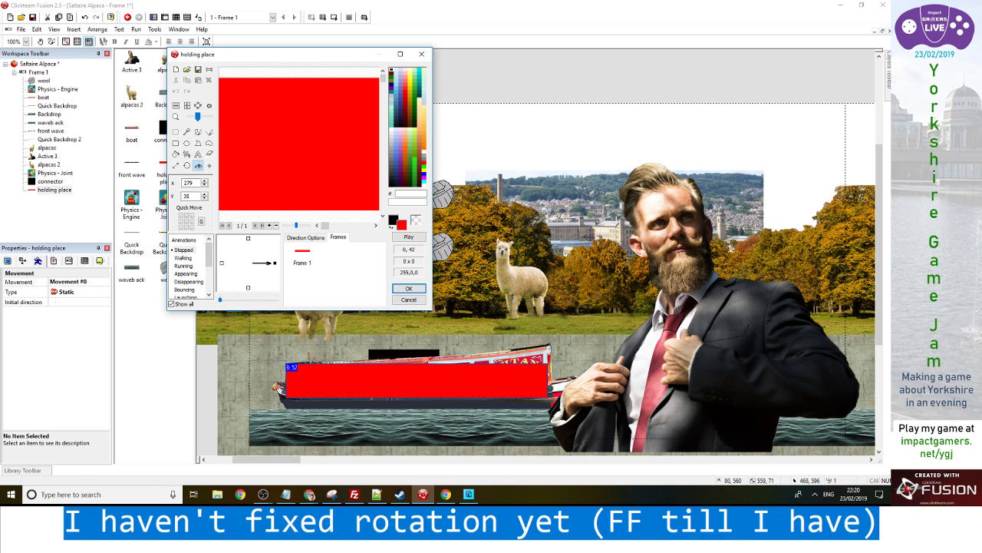
pyautogui.moveTo(197, 117); pyautogui.dragTo(188, 117)
pyautogui.click(209, 132)
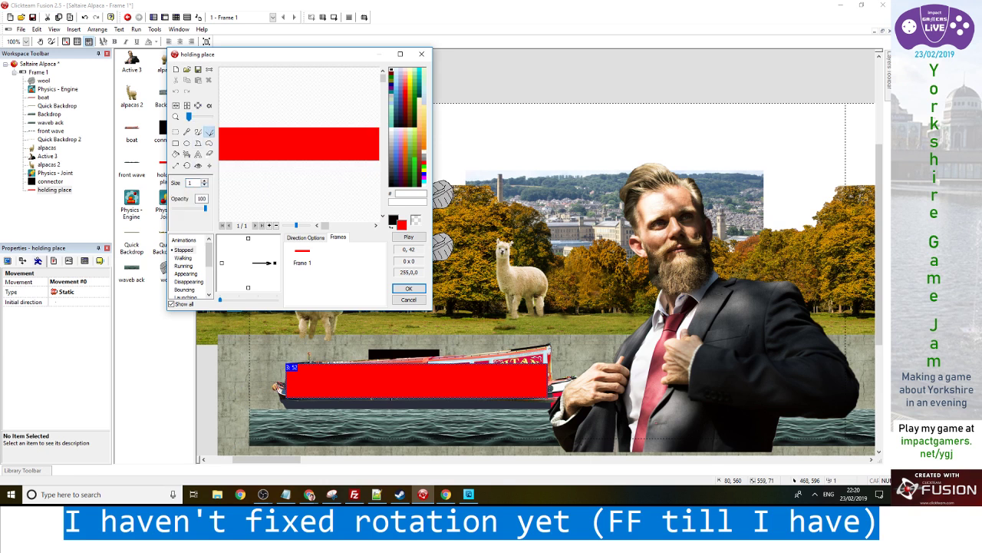
pyautogui.rightClick(415, 221)
pyautogui.doubleClick(192, 182)
pyautogui.write('6')
pyautogui.moveTo(220, 125); pyautogui.dragTo(430, 151)
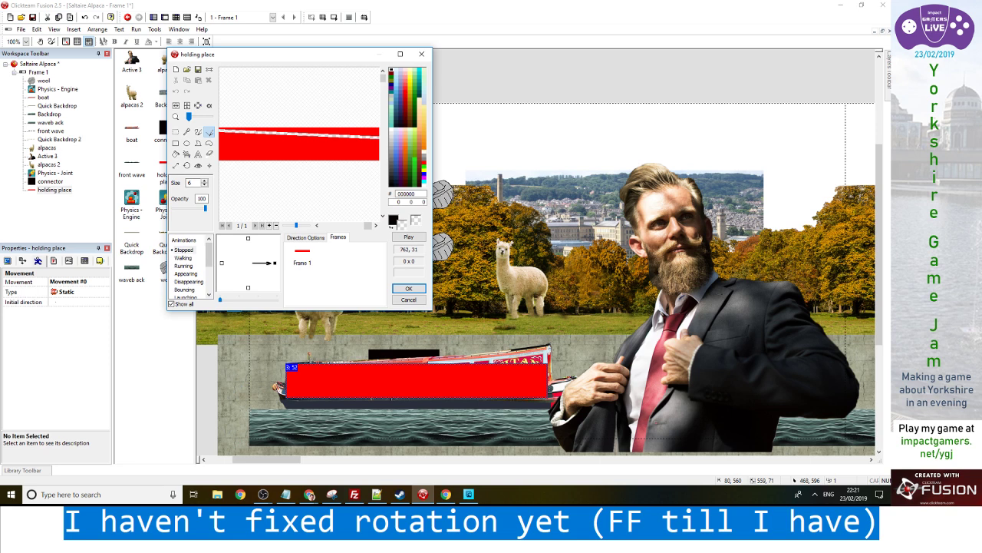
# Fill the red strip above the slanted line with transparency, apply the holding place's edited image and test-run the frame
pyautogui.click(176, 154)
pyautogui.click(299, 133)
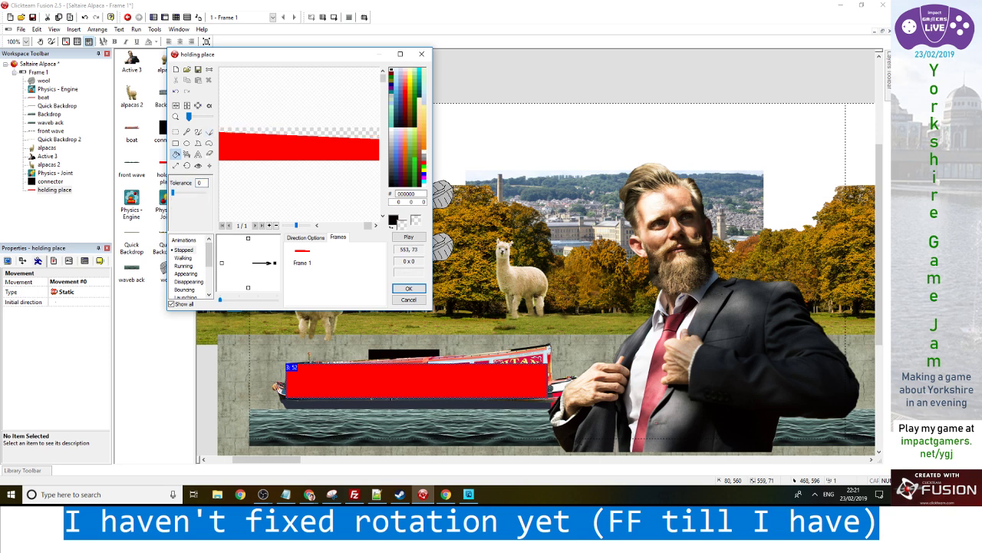
pyautogui.click(409, 288)
pyautogui.press('F7')
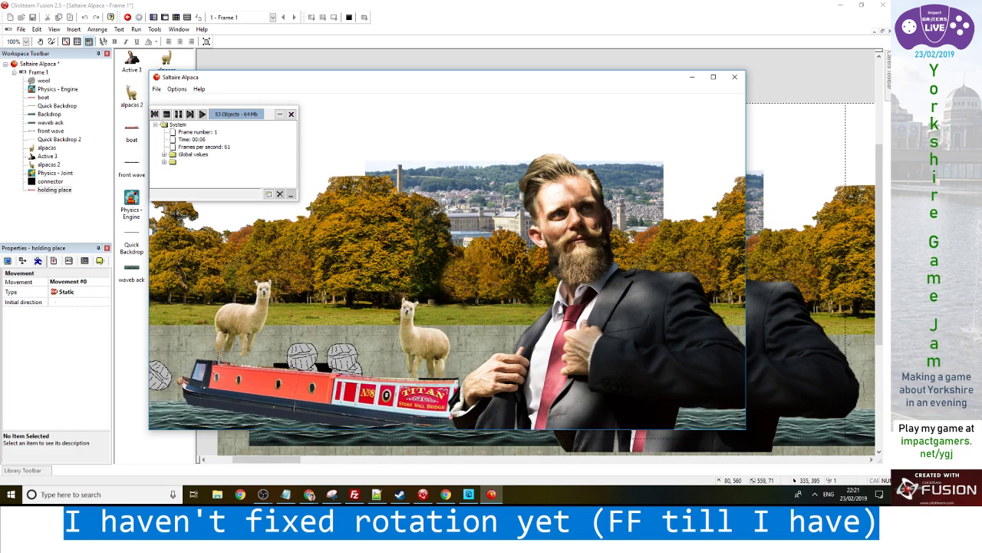
# Inspect the boat's angular impulse action in the alpaca collision event, and test-run the frame again
pyautogui.hotkey('alt', 'F4')
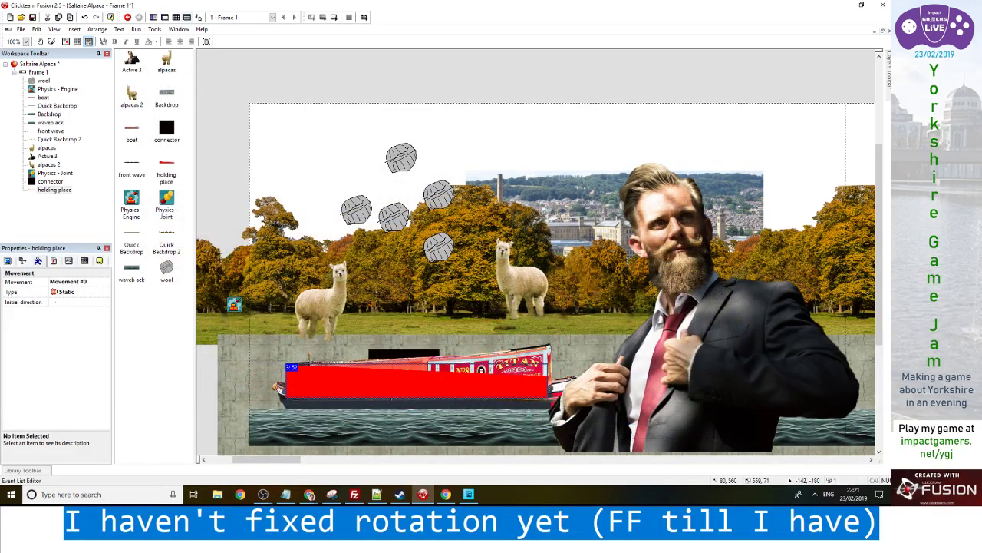
pyautogui.hotkey('ctrl', 'e')
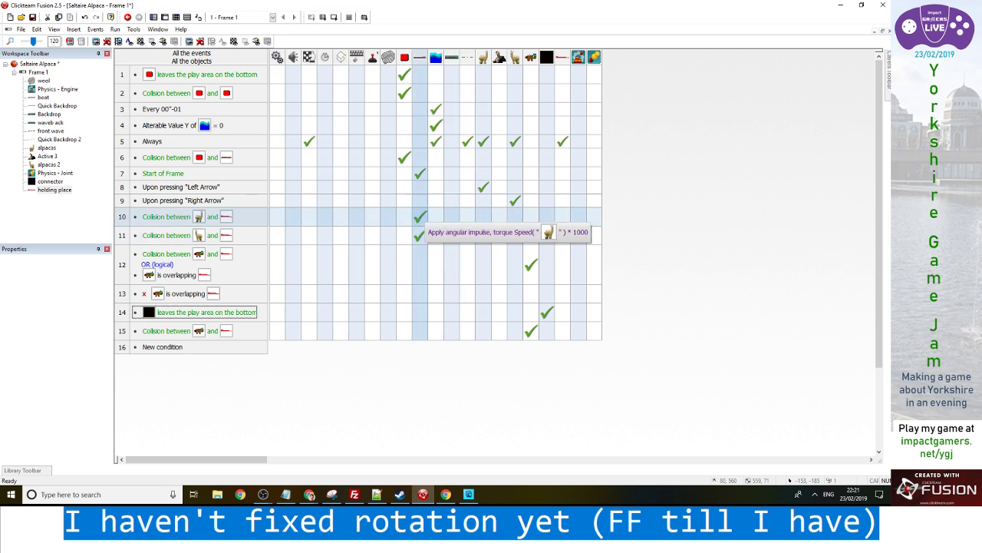
pyautogui.press('F7')
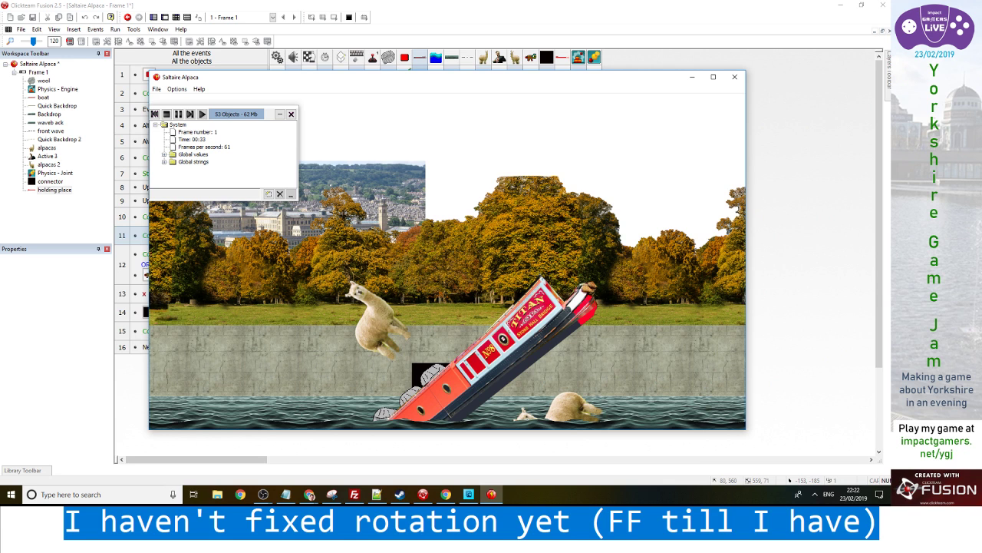
pyautogui.click(735, 76)
pyautogui.doubleClick(163, 347)
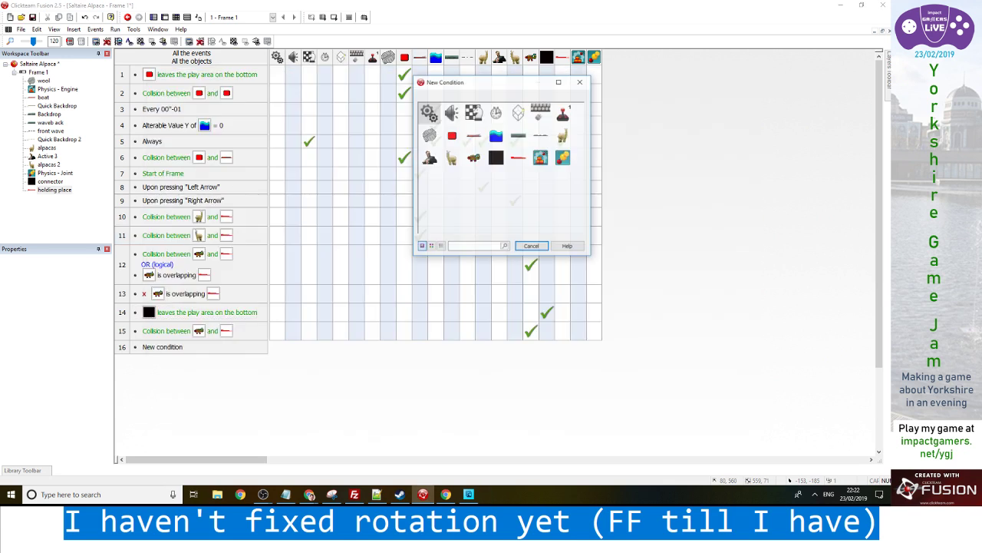
pyautogui.rightClick(474, 157)
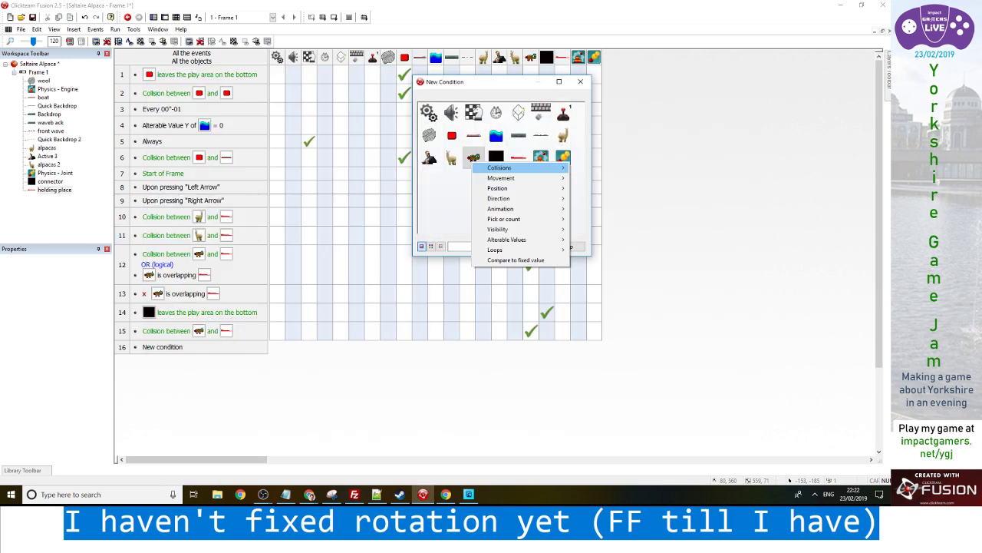
pyautogui.moveTo(499, 188)
pyautogui.click(623, 188)
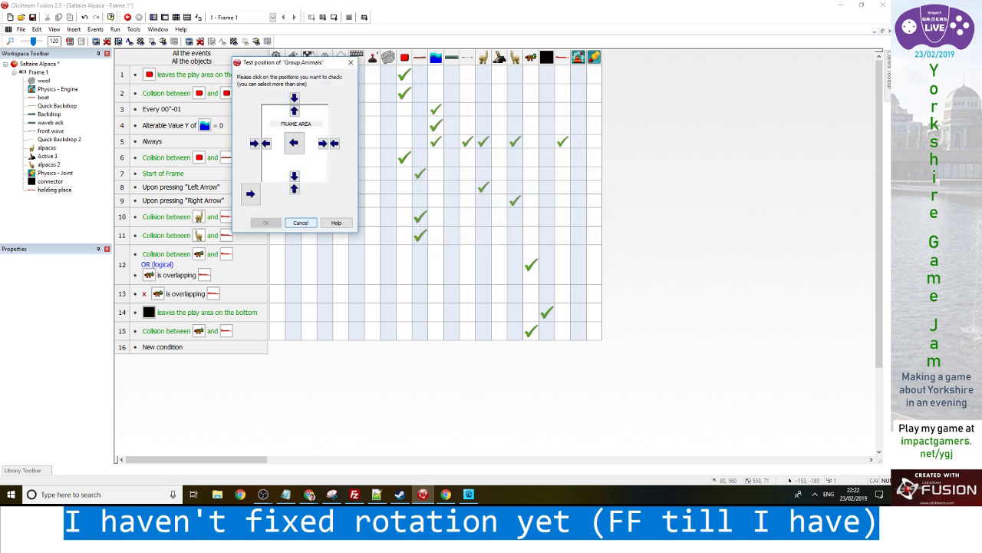
pyautogui.click(300, 223)
# Remove the Obstacles qualifier from the alpacas object, keeping only Animals
pyautogui.click(47, 148)
pyautogui.click(23, 261)
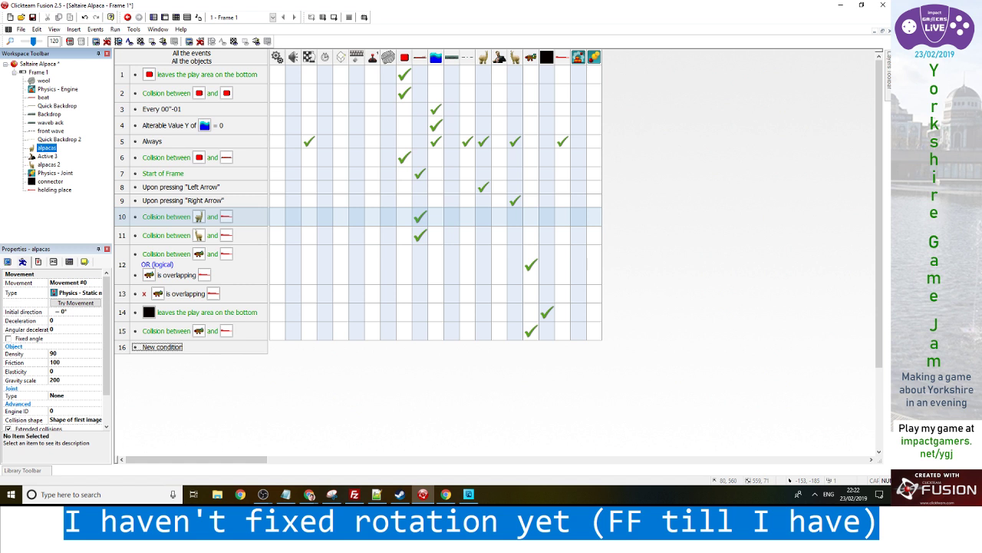
pyautogui.click(69, 261)
pyautogui.click(70, 283)
pyautogui.click(97, 283)
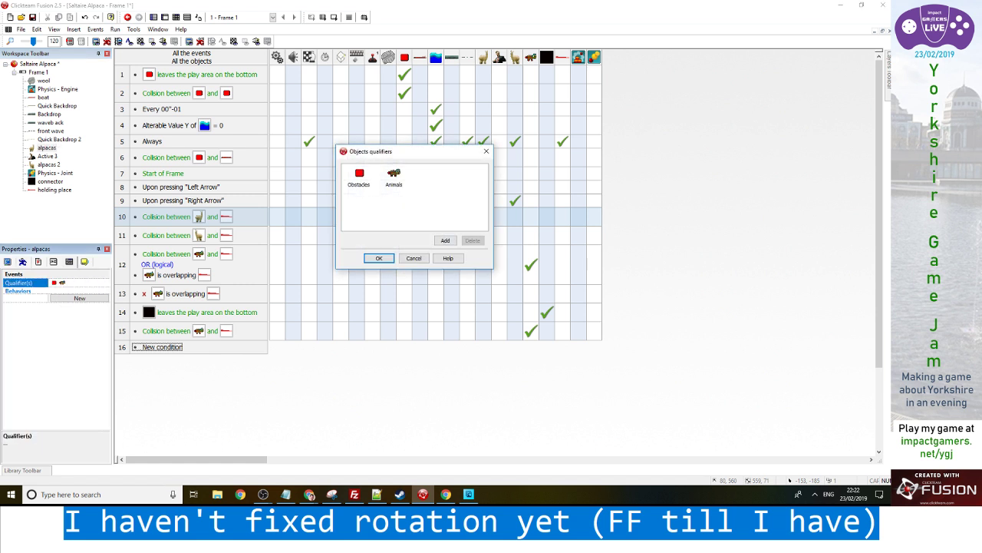
pyautogui.click(359, 176)
pyautogui.click(472, 240)
pyautogui.click(378, 258)
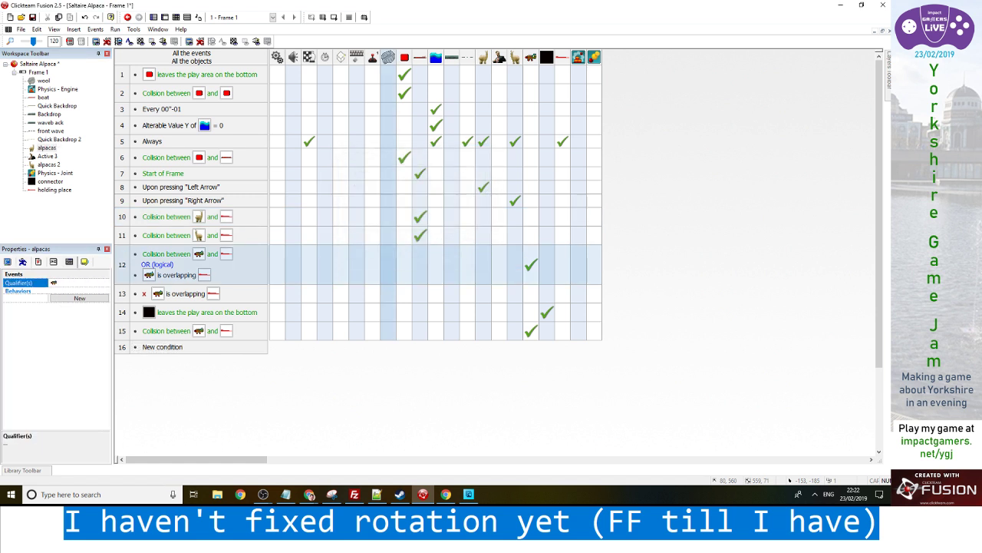
# Remove the Obstacles qualifier from alpacas 2 as well, and test-run the frame
pyautogui.click(49, 164)
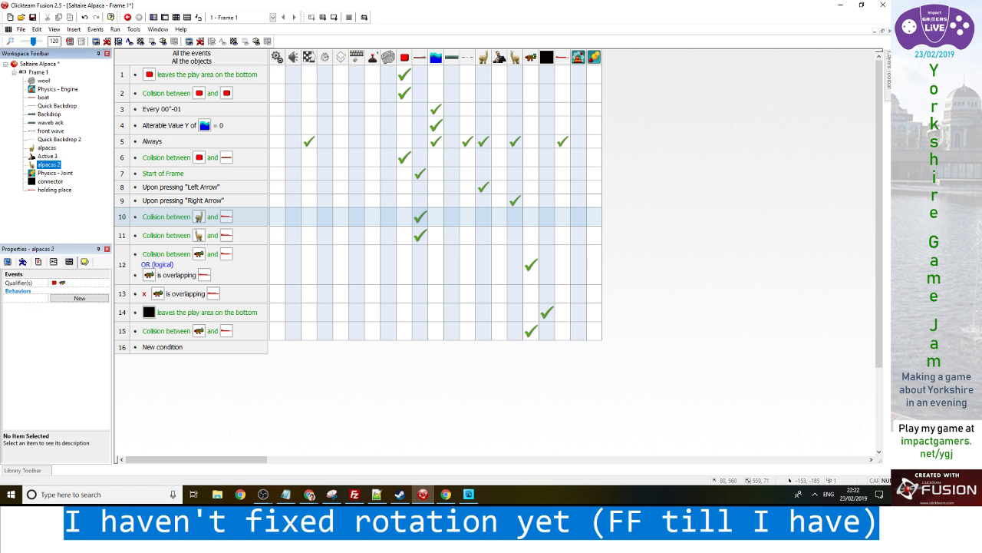
pyautogui.click(23, 283)
pyautogui.click(97, 282)
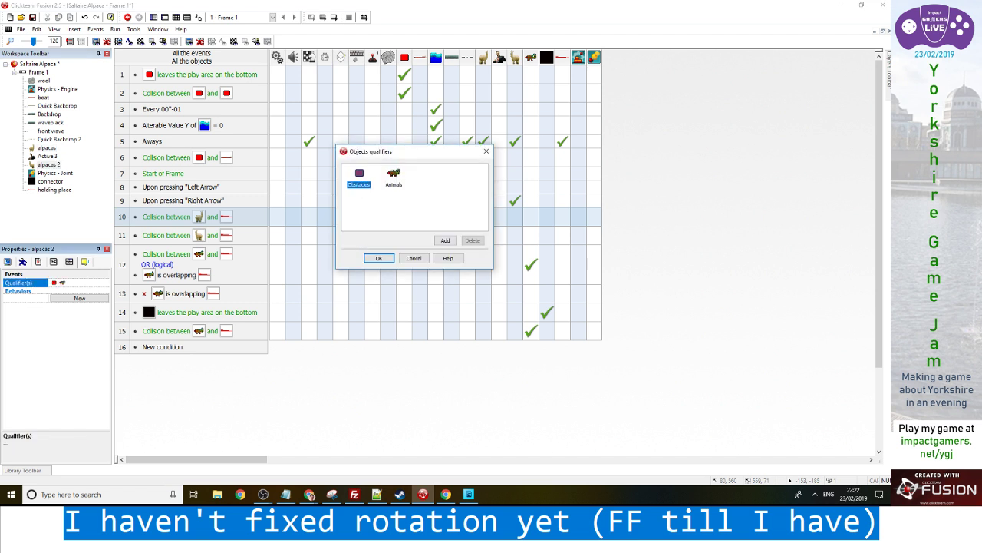
pyautogui.press('Delete')
pyautogui.press('Return')
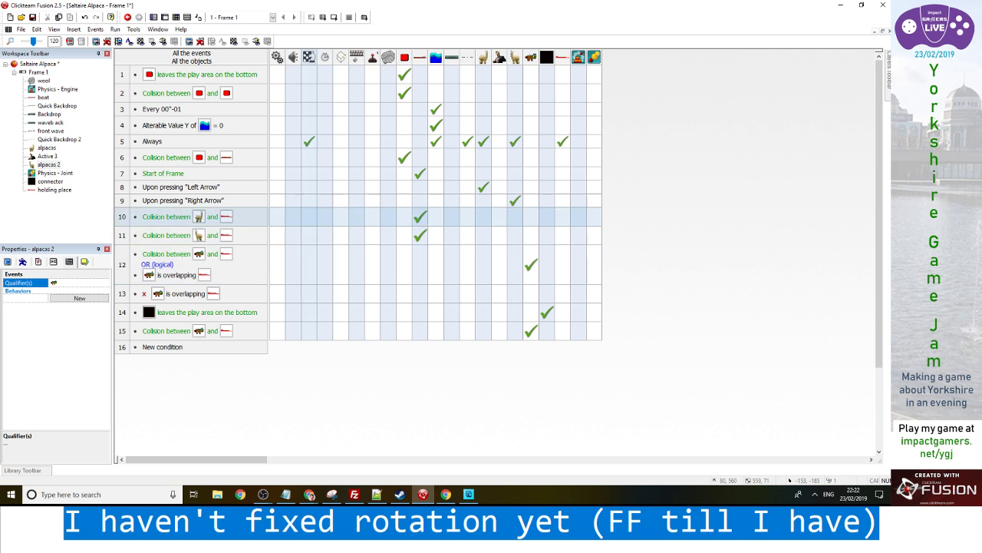
pyautogui.click(115, 29)
pyautogui.click(134, 61)
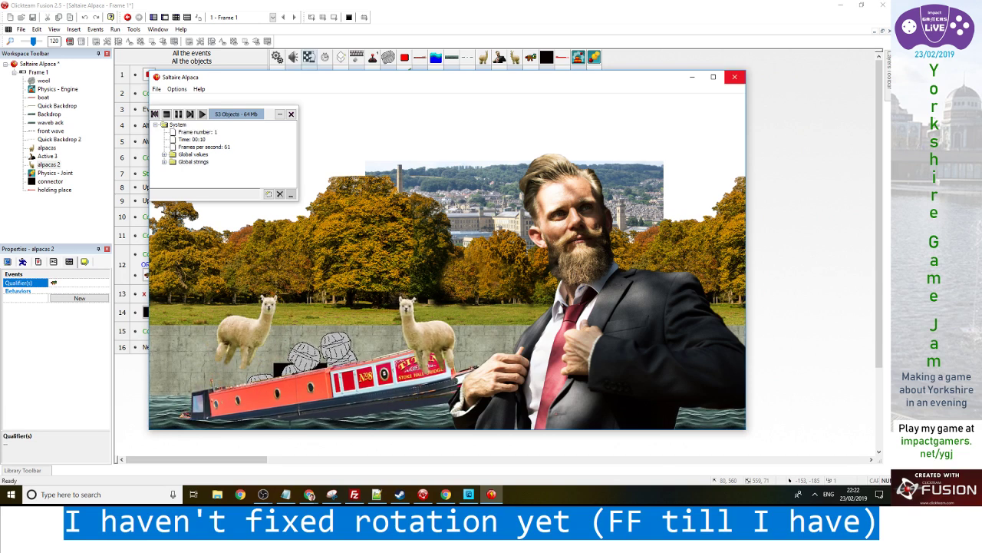
pyautogui.click(735, 77)
# Check the hot spot position in the images of alpacas and alpacas 2
pyautogui.click(165, 16)
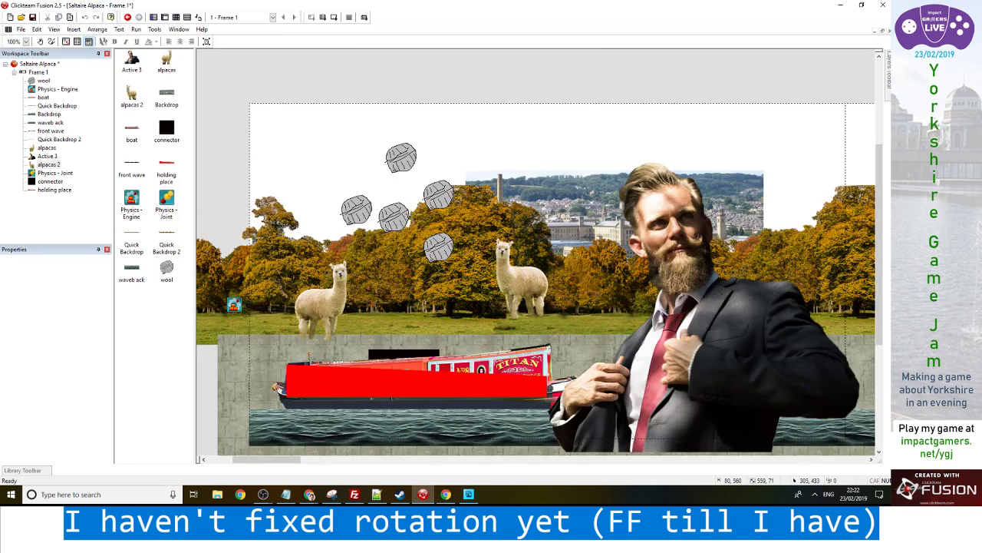
pyautogui.doubleClick(319, 300)
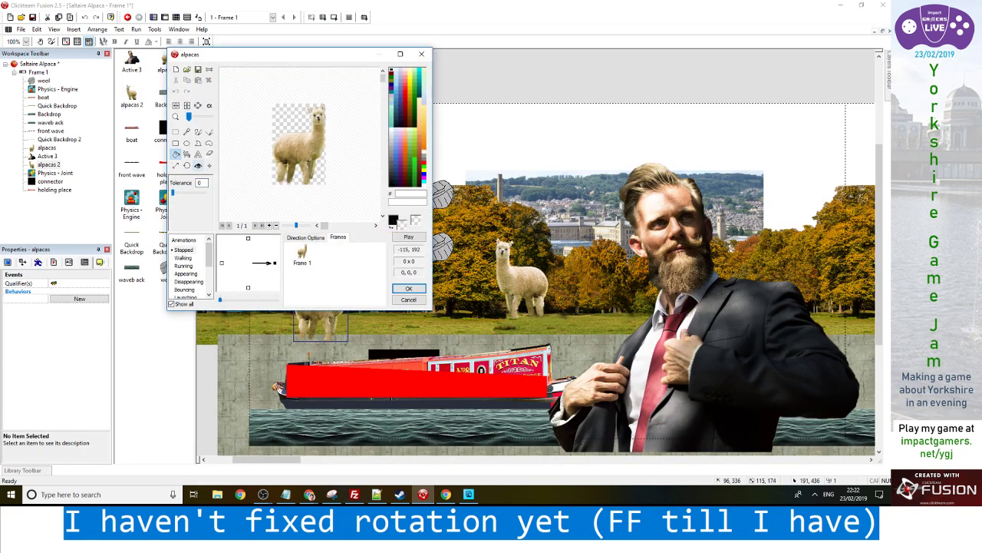
pyautogui.click(198, 165)
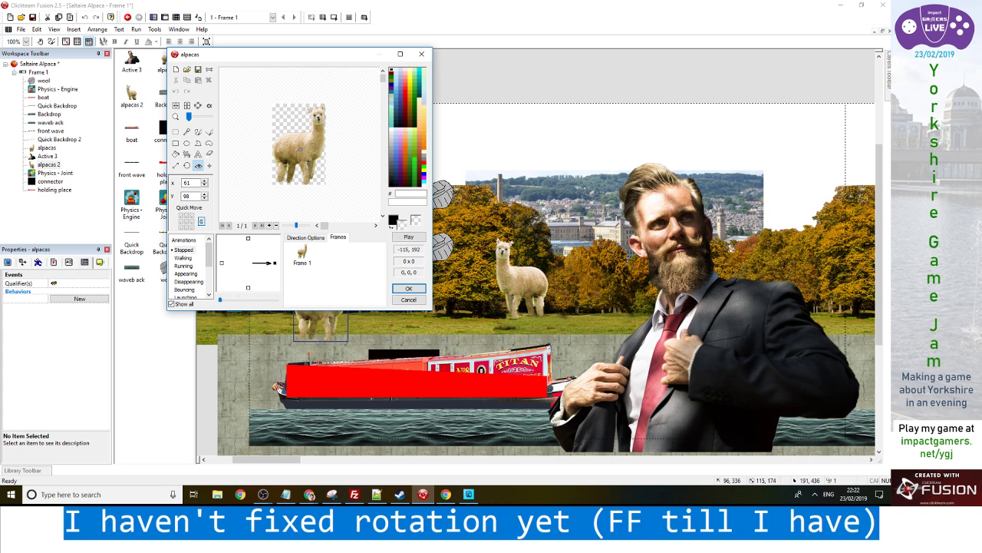
pyautogui.click(409, 288)
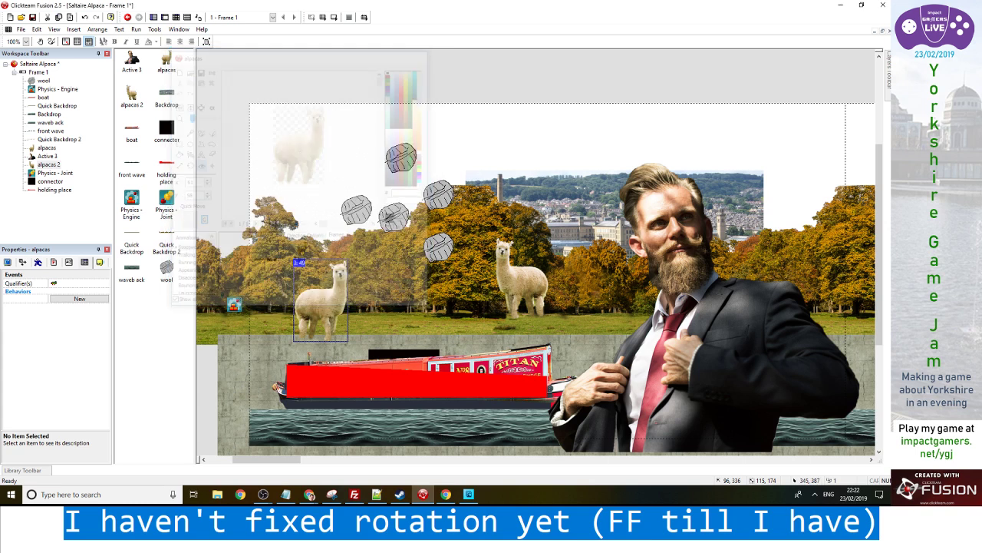
pyautogui.doubleClick(502, 277)
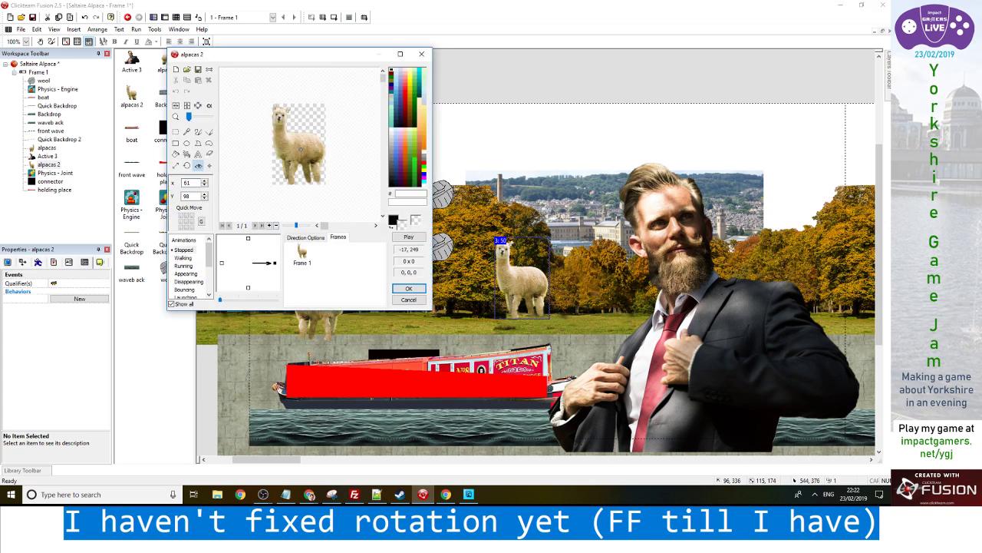
pyautogui.click(408, 288)
# Stack three wool balls in a column above the middle of the boat, and test-run the game
pyautogui.moveTo(357, 210); pyautogui.dragTo(409, 298)
pyautogui.moveTo(393, 217); pyautogui.dragTo(407, 268)
pyautogui.moveTo(401, 158); pyautogui.dragTo(408, 217)
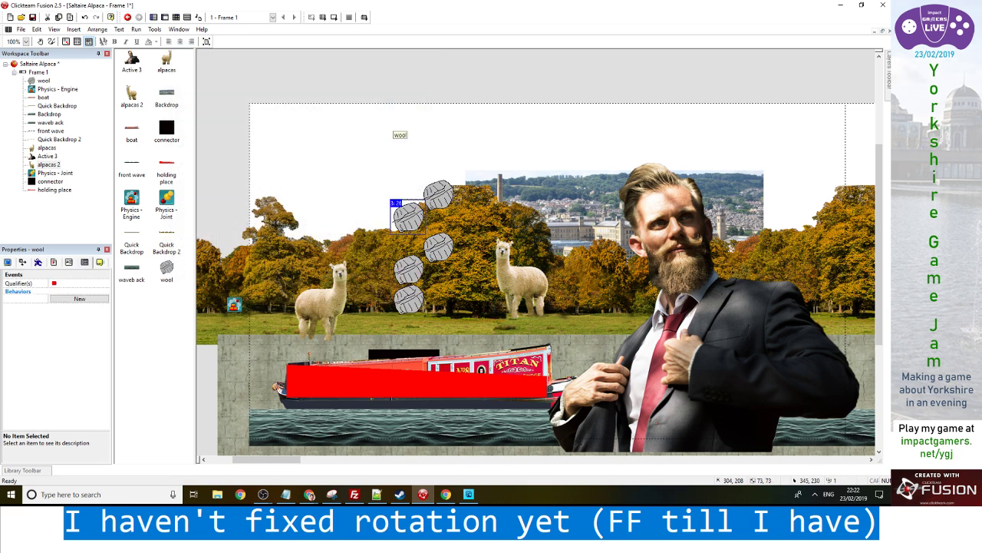
pyautogui.click(323, 16)
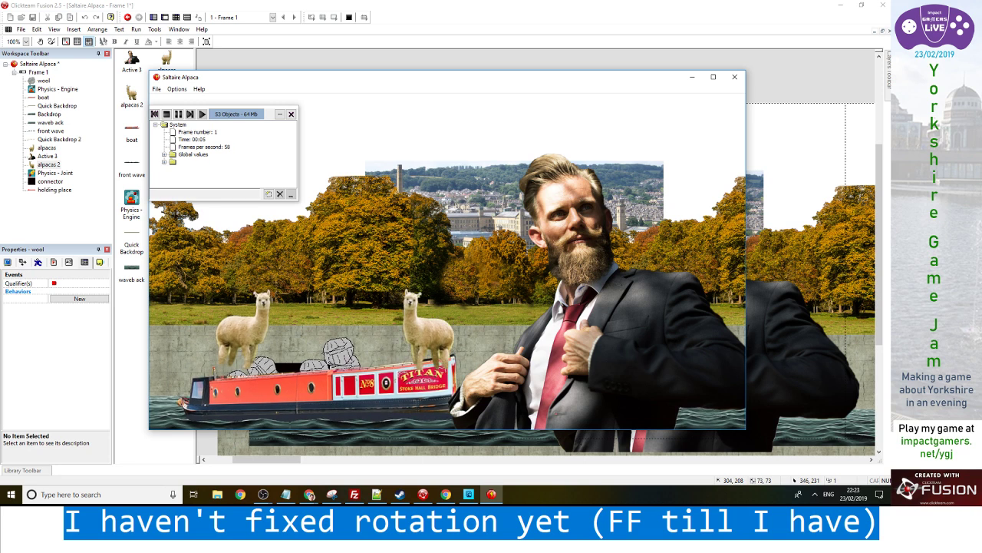
pyautogui.press('Right')
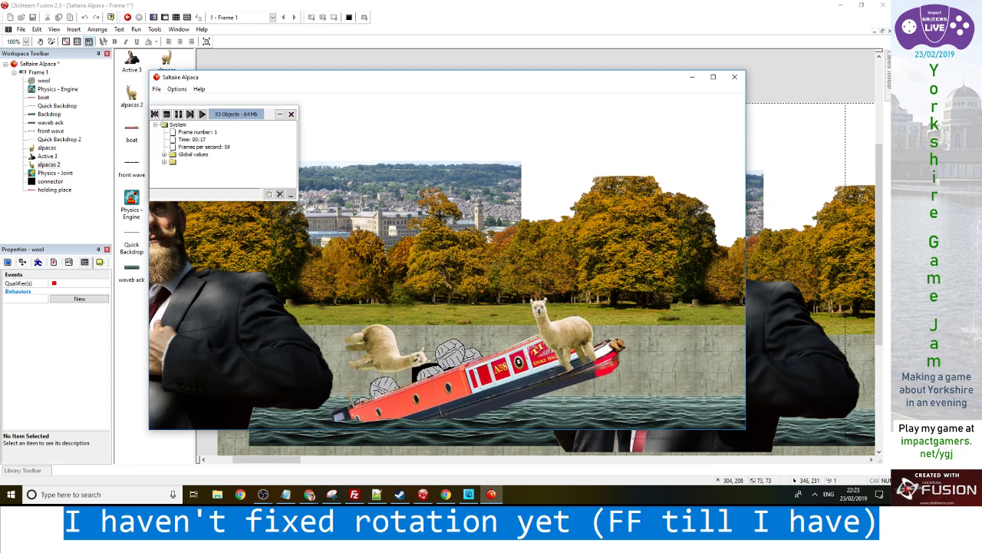
pyautogui.hotkey('alt', 'F4')
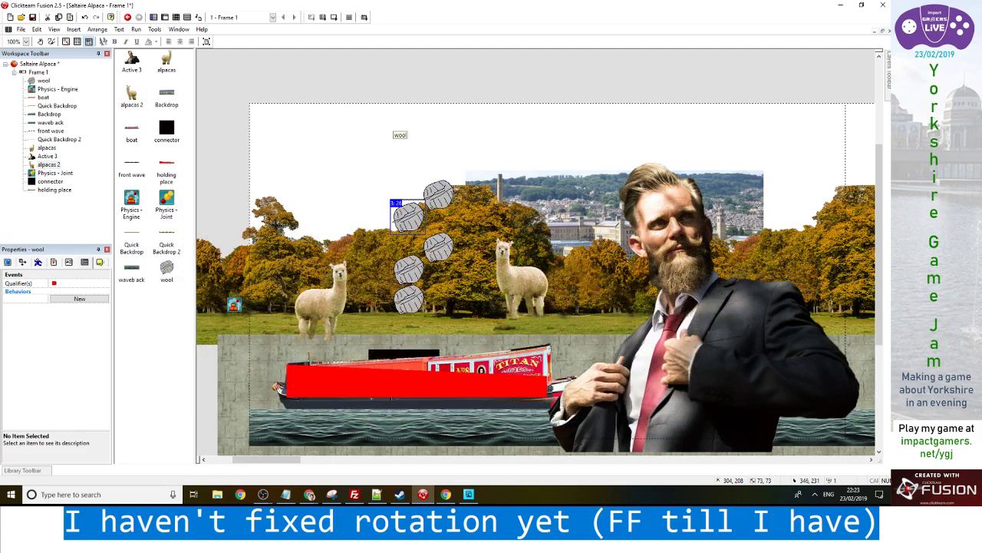
# Copy the collision condition of event 15 into a new event 16 and change its second object to the Obstacles group
pyautogui.click(176, 17)
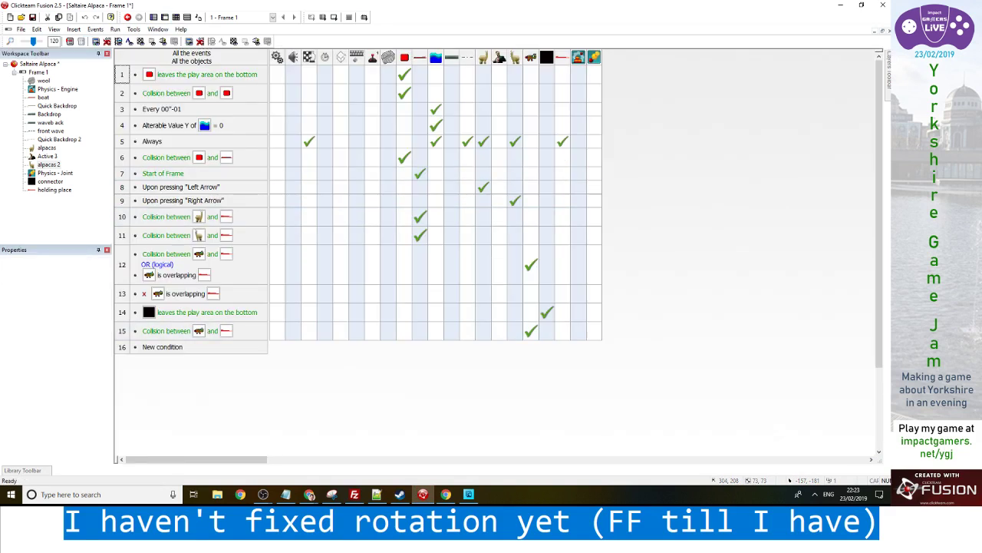
pyautogui.click(121, 331)
pyautogui.hotkey('ctrl', 'c')
pyautogui.hotkey('ctrl', 'v')
pyautogui.doubleClick(166, 350)
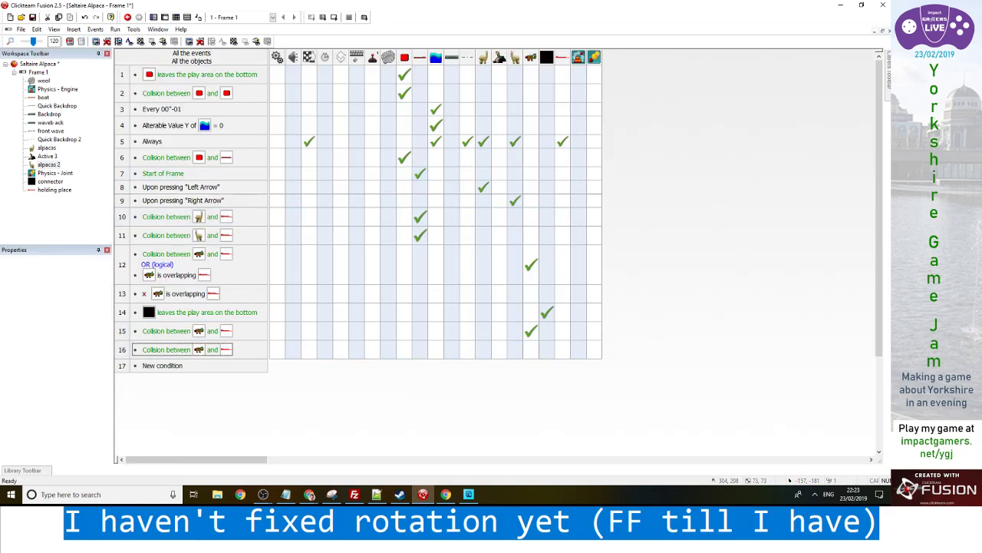
pyautogui.doubleClick(450, 111)
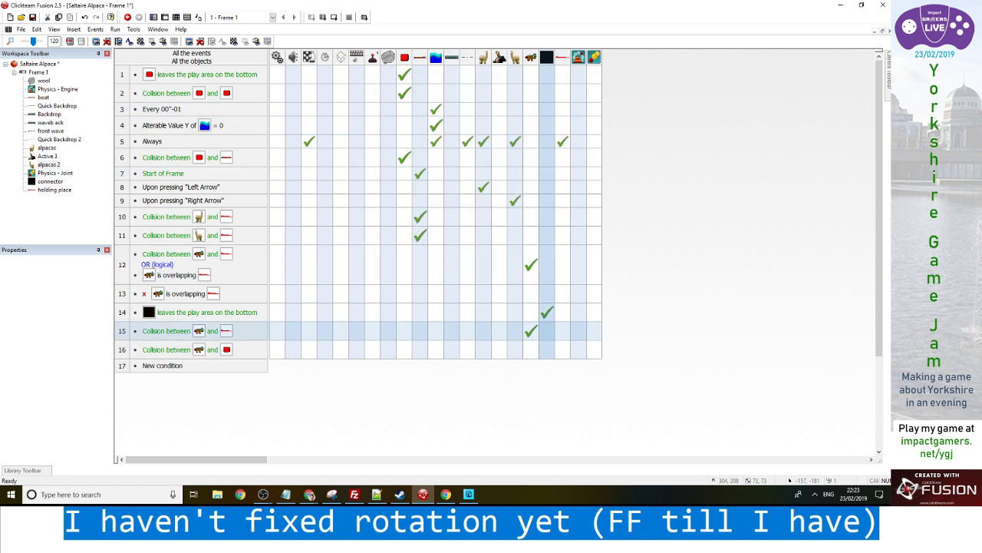
# Add actions on alpacas, alpacas 2 and wool to the Animals and Obstacles collision event, and test-run the game
pyautogui.moveTo(531, 331)
pyautogui.mouseDown()
pyautogui.moveTo(515, 350)
pyautogui.moveTo(482, 350)
pyautogui.moveTo(531, 349)
pyautogui.mouseUp()
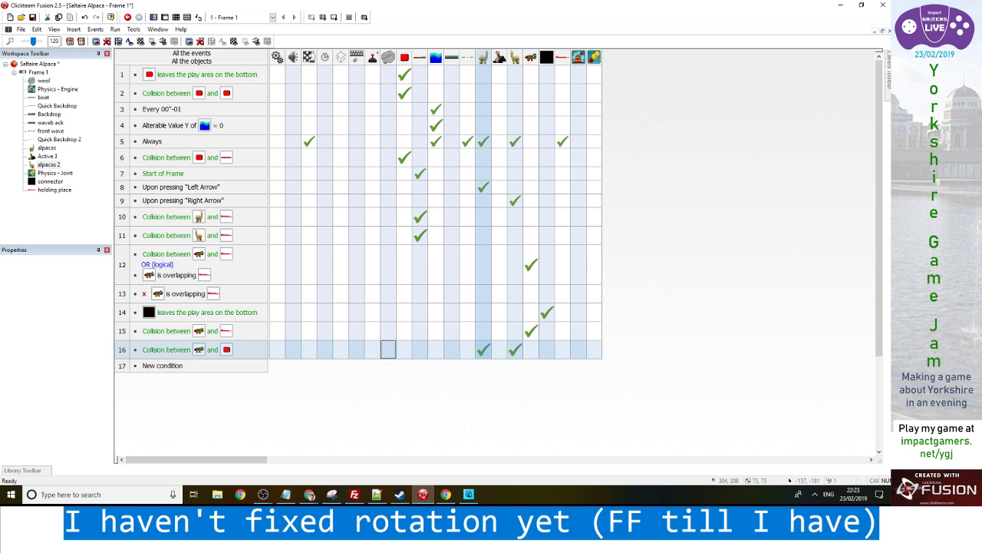
pyautogui.moveTo(388, 349); pyautogui.dragTo(388, 350)
pyautogui.press('F8')
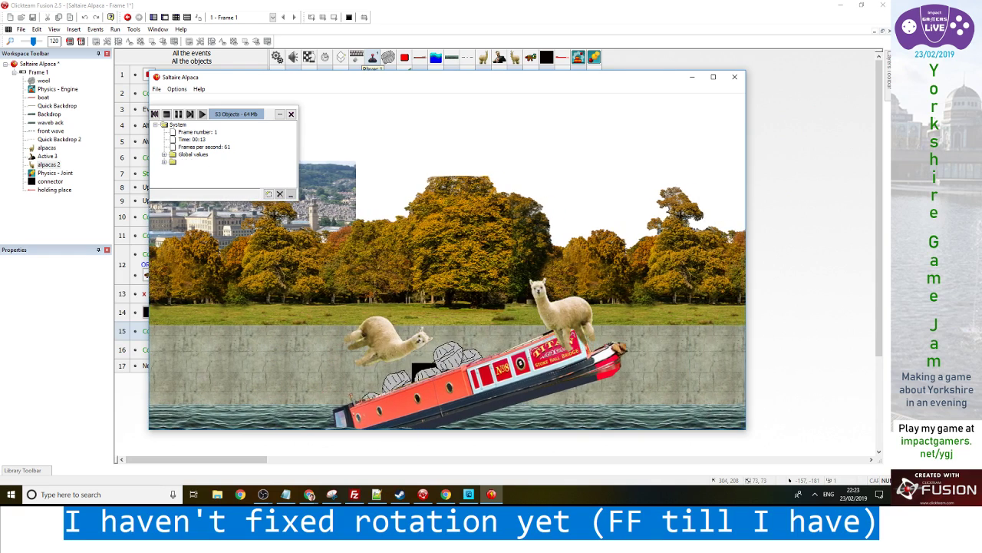
pyautogui.hotkey('alt', 'F4')
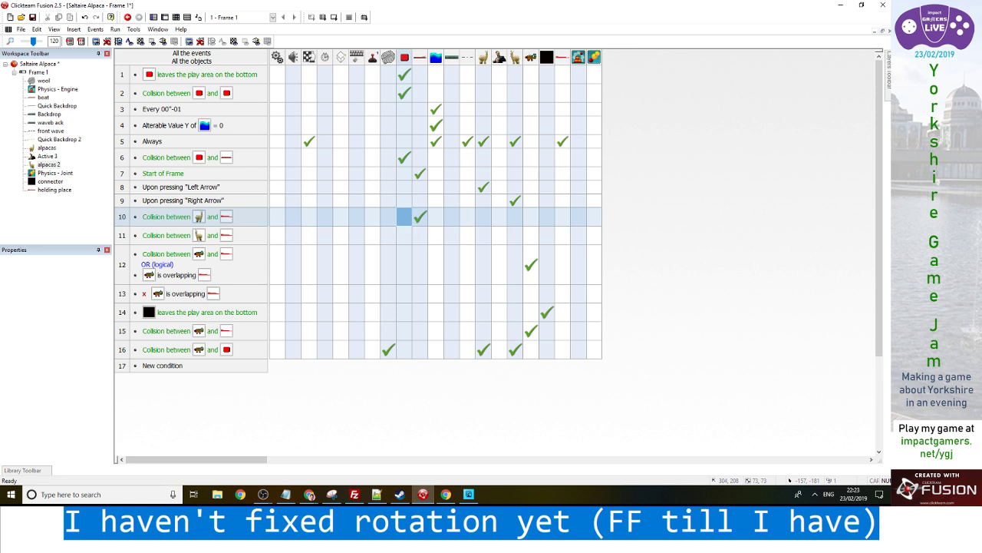
# Delete the boat's actions from collision events 10 and 11, test-run the game and show the connector's properties
pyautogui.press('F8')
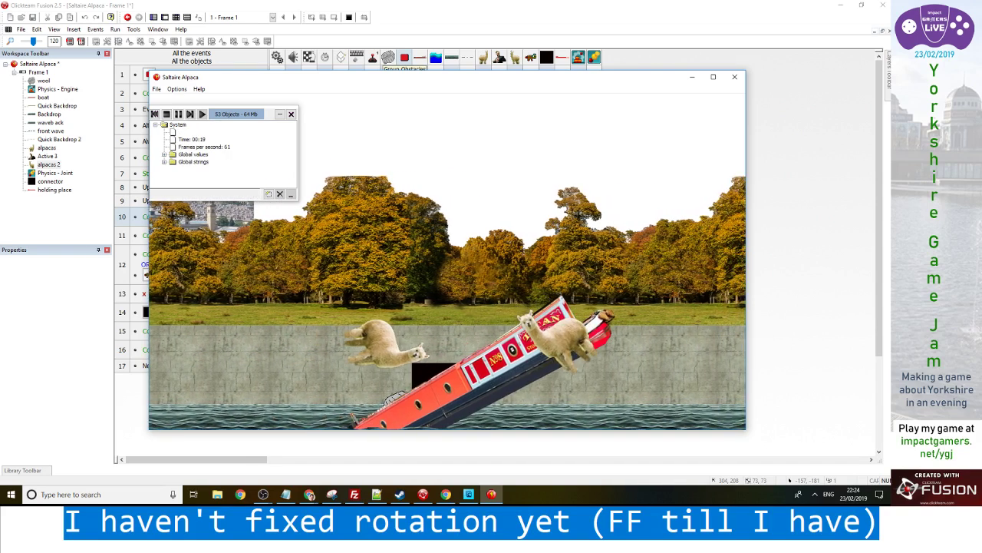
pyautogui.click(734, 77)
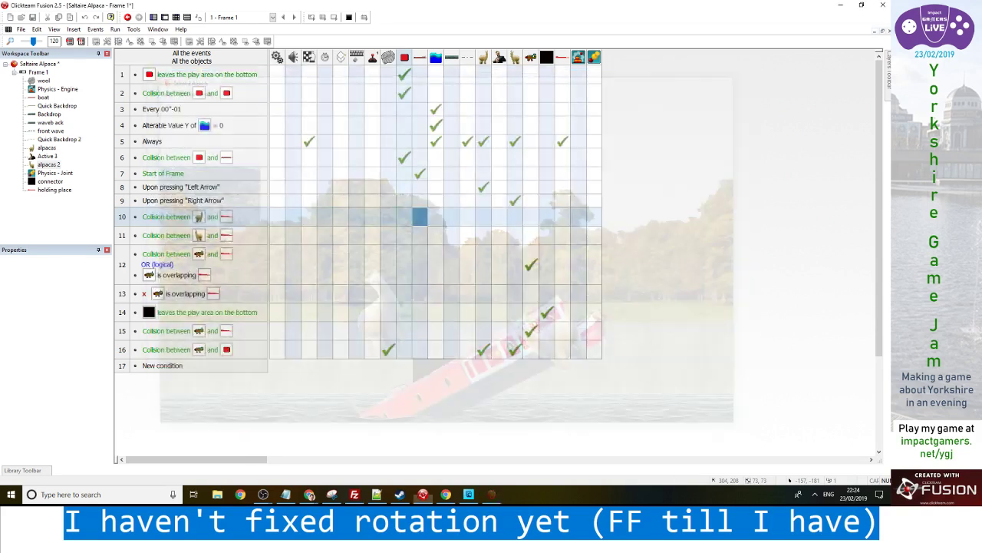
pyautogui.click(50, 181)
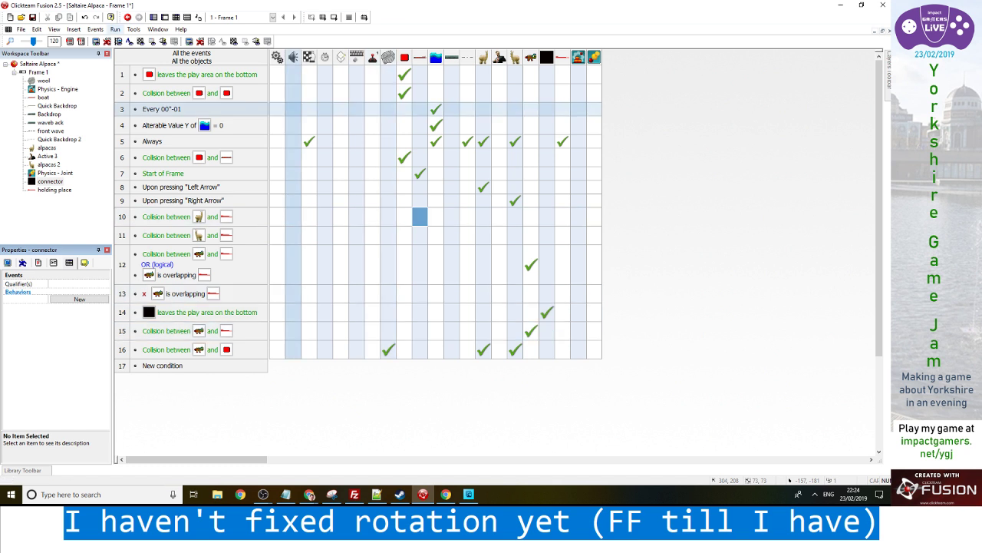
pyautogui.click(115, 29)
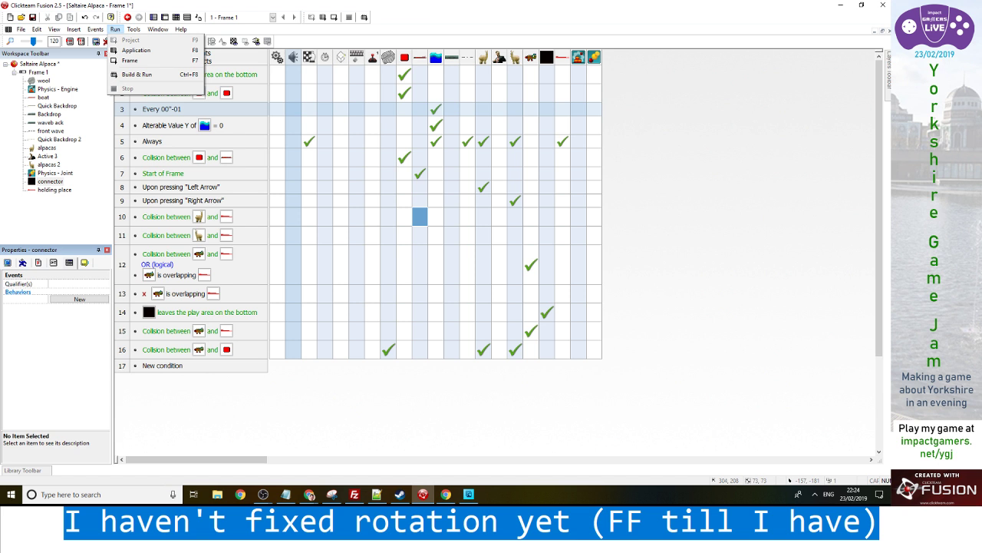
# Switch to Notepad and replace the message with "I've decided to have a break and come back later..."
pyautogui.click(101, 522)
pyautogui.moveTo(46, 523); pyautogui.dragTo(880, 523)
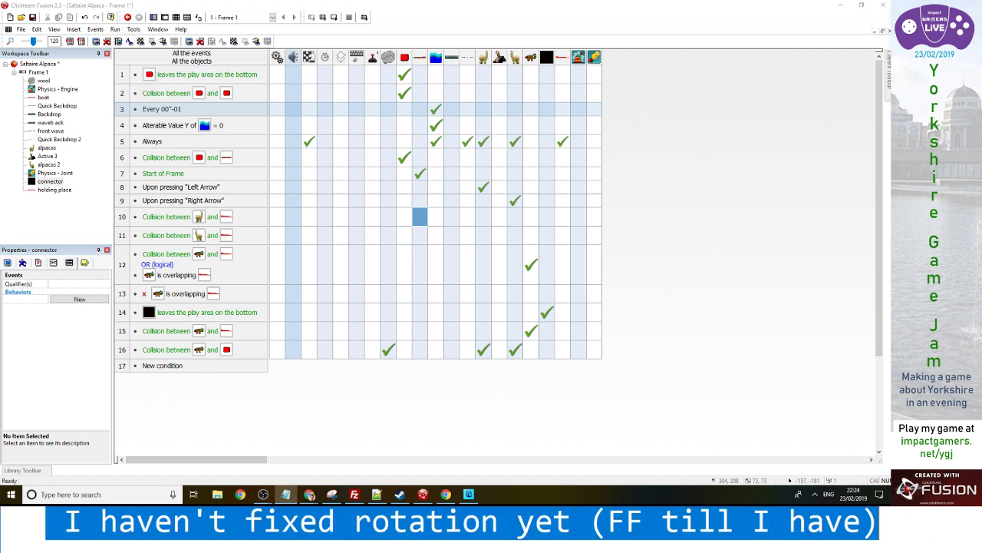
pyautogui.write("I've be")
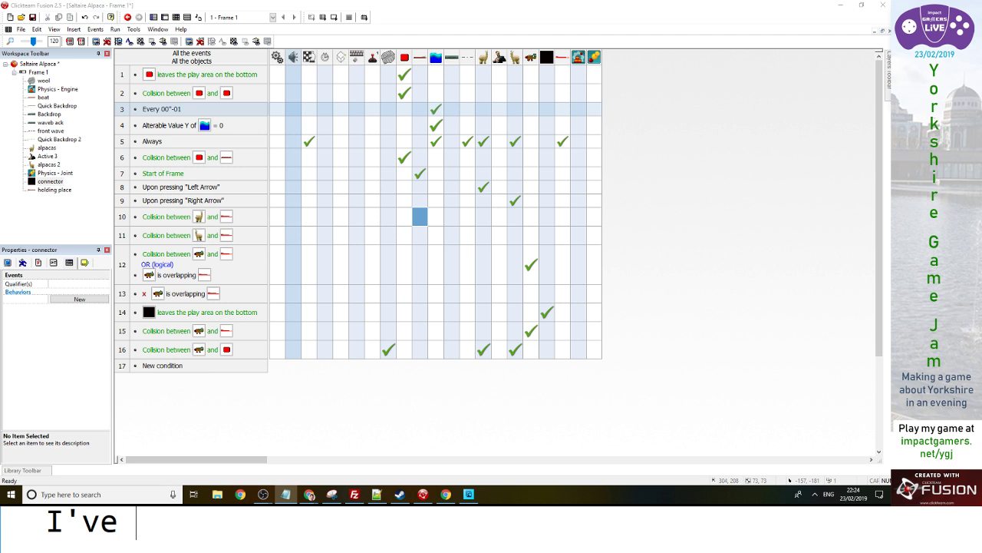
pyautogui.press('BackSpace')
pyautogui.press('BackSpace')
pyautogui.write('devc')
pyautogui.press('BackSpace')
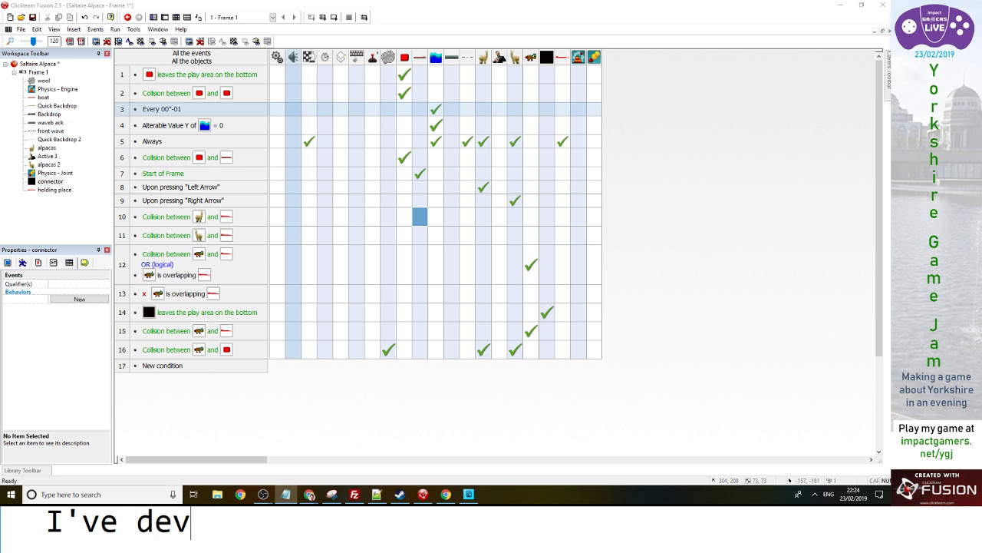
pyautogui.press('BackSpace')
pyautogui.write('cided to')
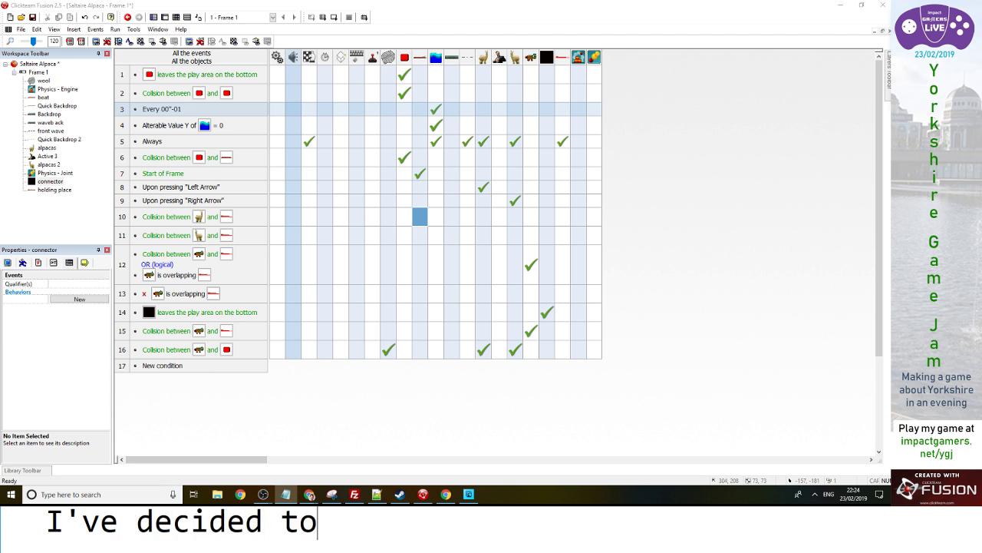
pyautogui.write(' have a break nad c')
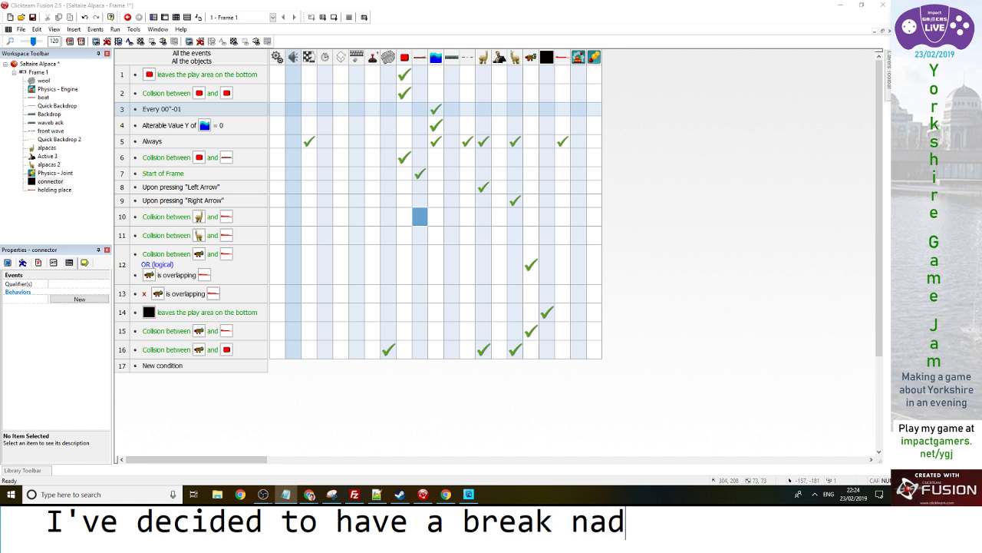
pyautogui.press('BackSpace')
pyautogui.press('BackSpace')
pyautogui.press('BackSpace')
pyautogui.press('BackSpace')
pyautogui.press('BackSpace')
pyautogui.write('an')
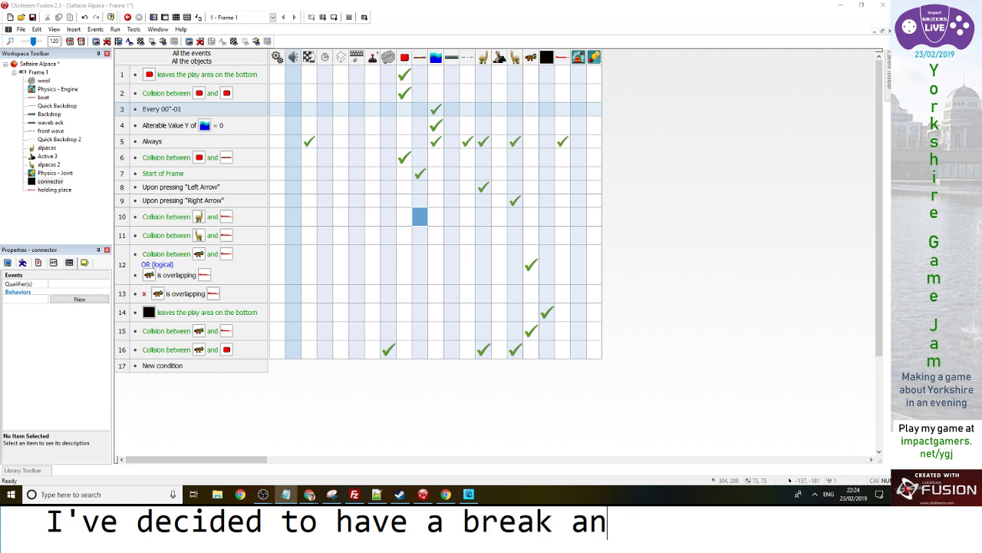
pyautogui.write('d come back')
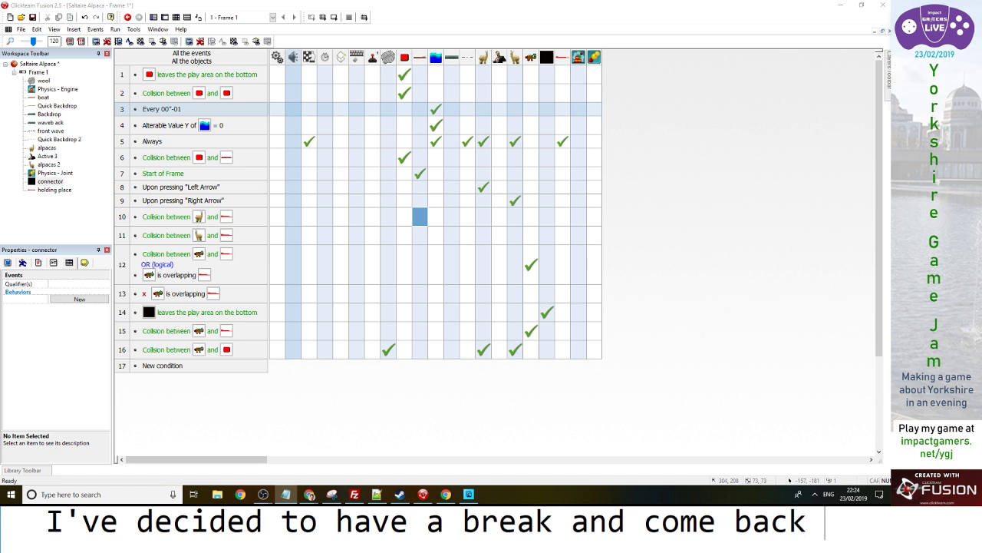
pyautogui.write(' latet..')
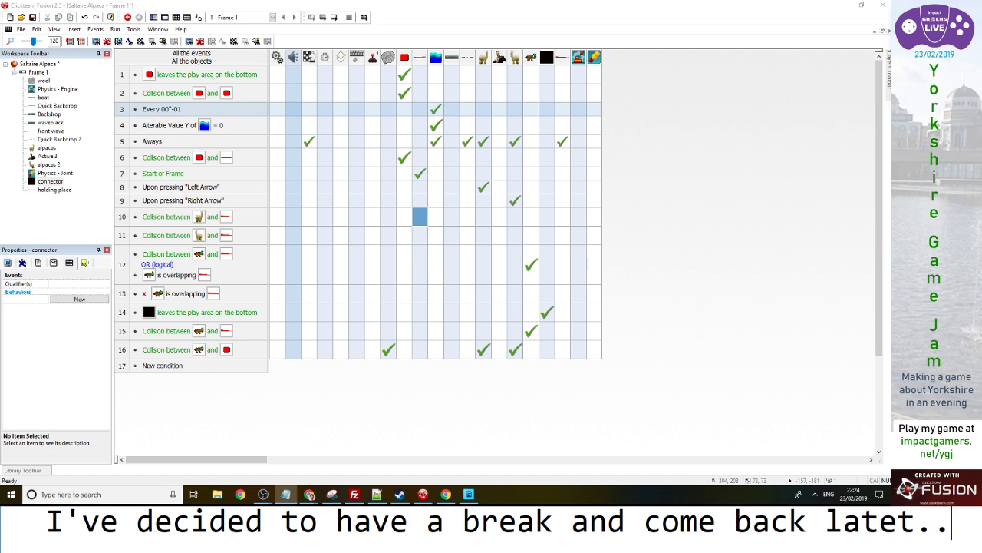
pyautogui.press('BackSpace')
pyautogui.press('BackSpace')
pyautogui.press('BackSpace')
pyautogui.write('r...')
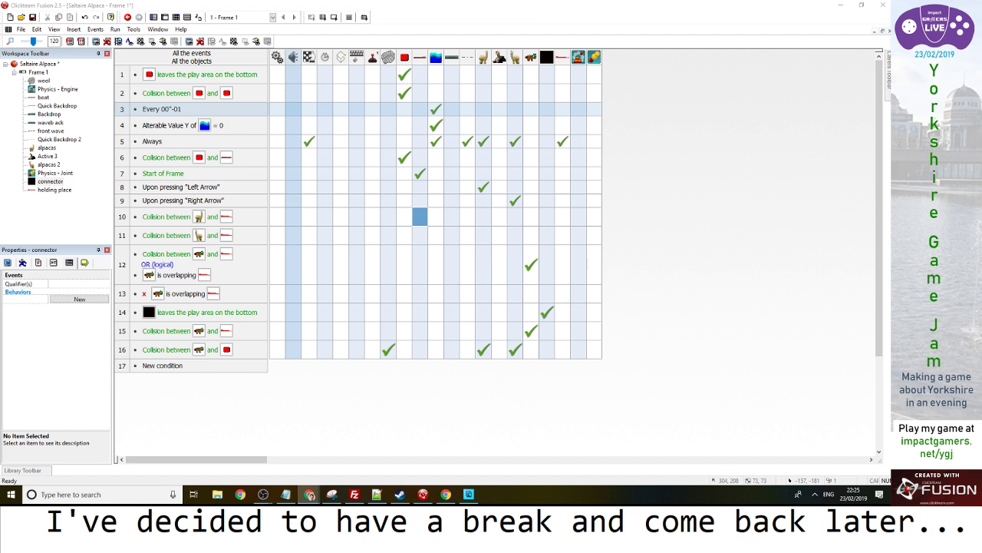
# Cycle through the open windows and switch to OBS
pyautogui.moveTo(675, 552); pyautogui.dragTo(675, 545)
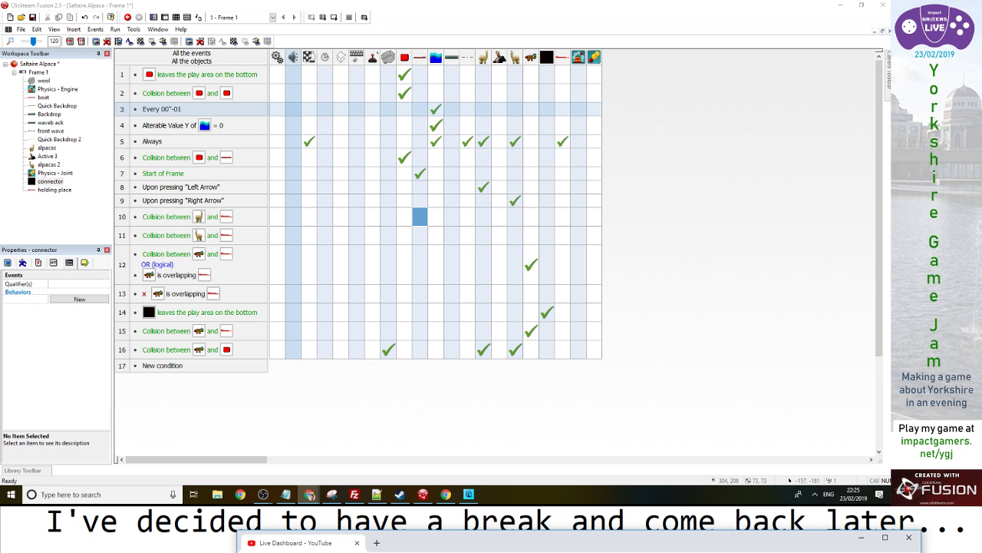
pyautogui.hotkey('alt', 'Tab')
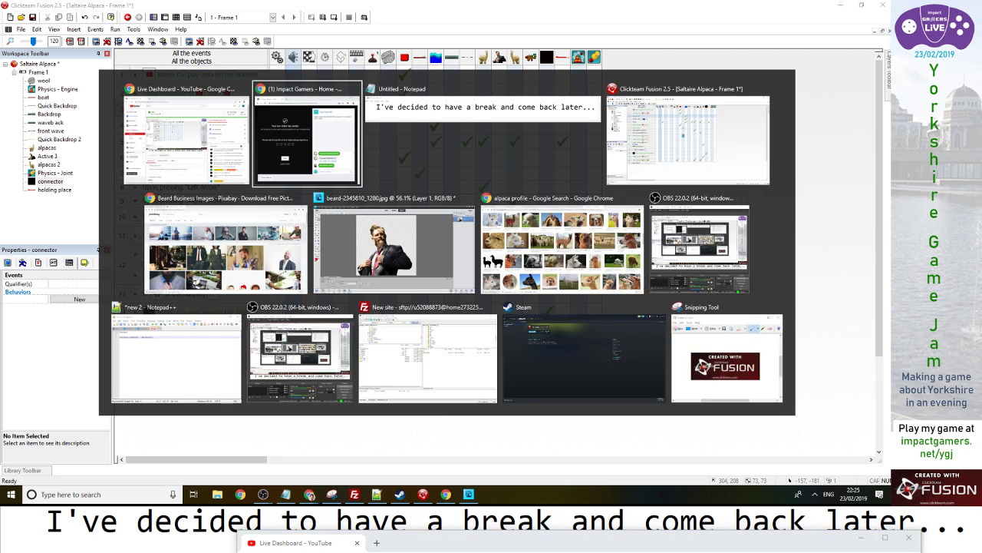
pyautogui.press('Tab')
pyautogui.press('Tab')
pyautogui.press('Tab')
pyautogui.press('Tab')
pyautogui.press('Tab')
pyautogui.press('Tab')
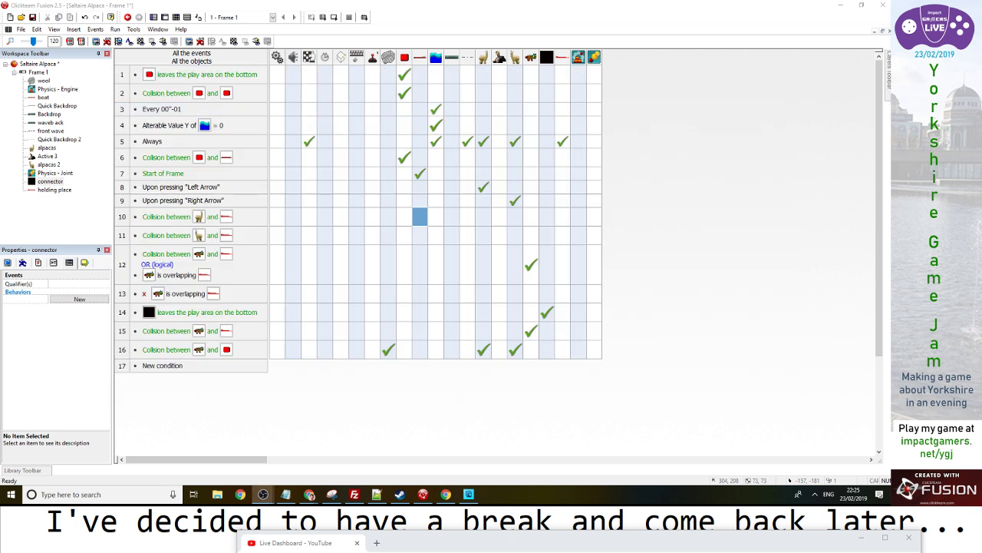
pyautogui.hotkey('alt', 'Tab')
pyautogui.press('Tab')
pyautogui.press('Tab')
pyautogui.press('Tab')
pyautogui.press('Tab')
pyautogui.hotkey('alt', 'Tab')
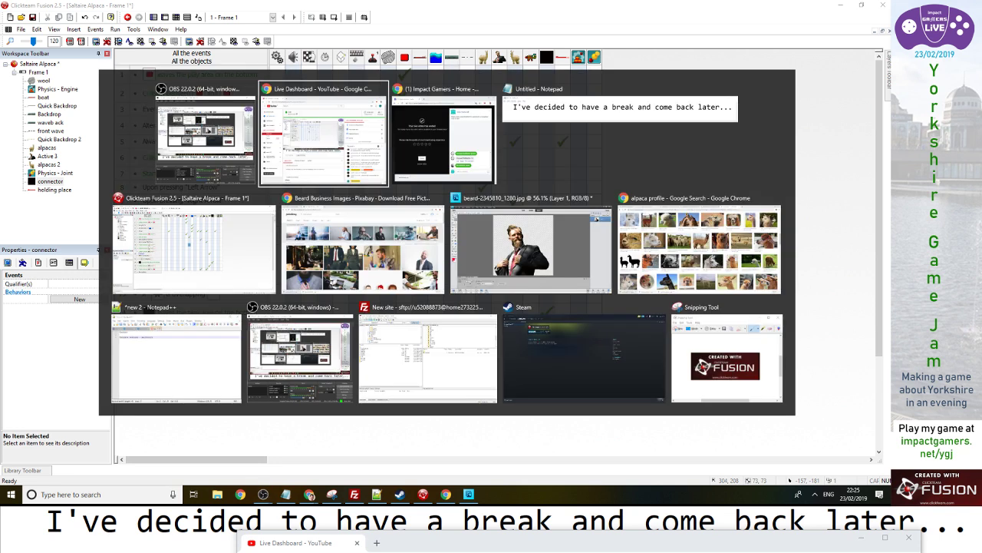
pyautogui.hotkey('alt', 'shift', 'Tab')
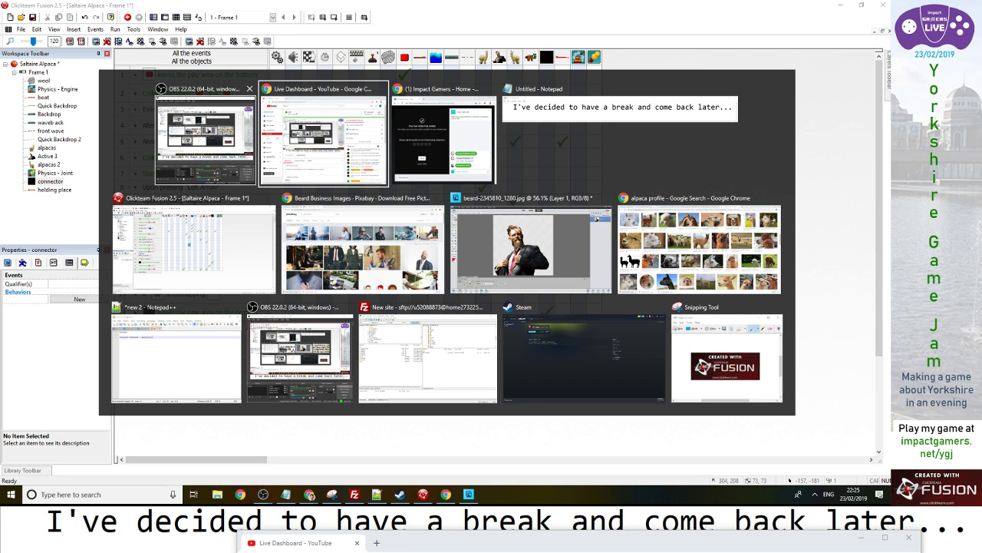